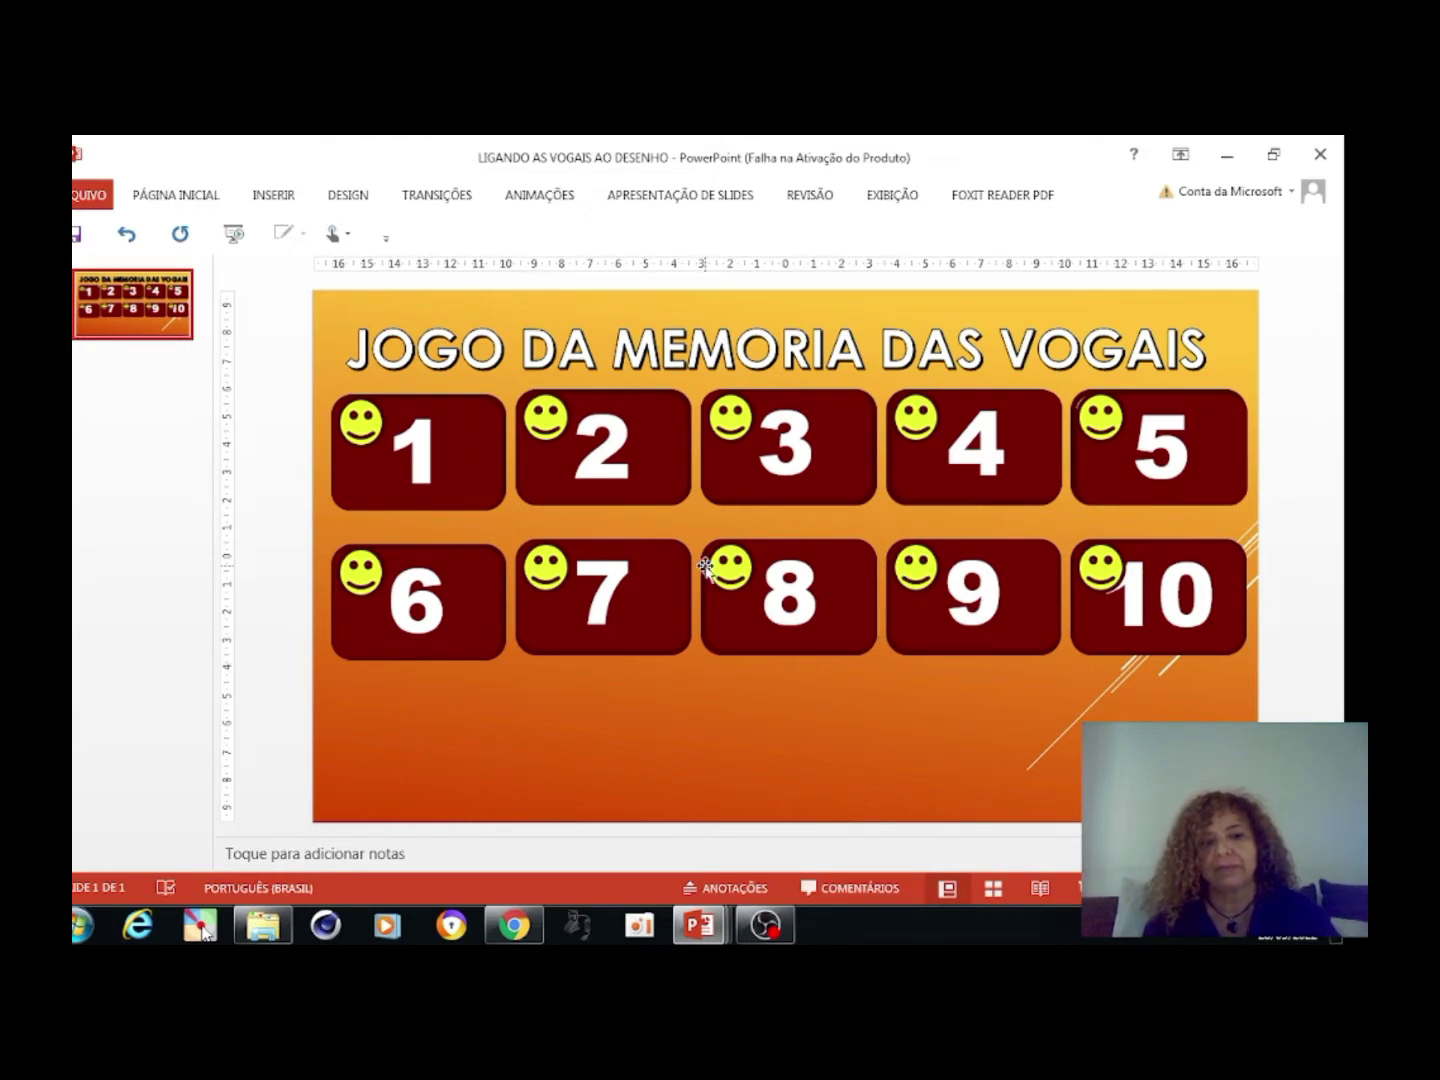
Start the slideshow; after missing with card 9, match card 1 (U) with card 10 (grapes)
{"action": "left_click", "coordinate": [711, 196]}
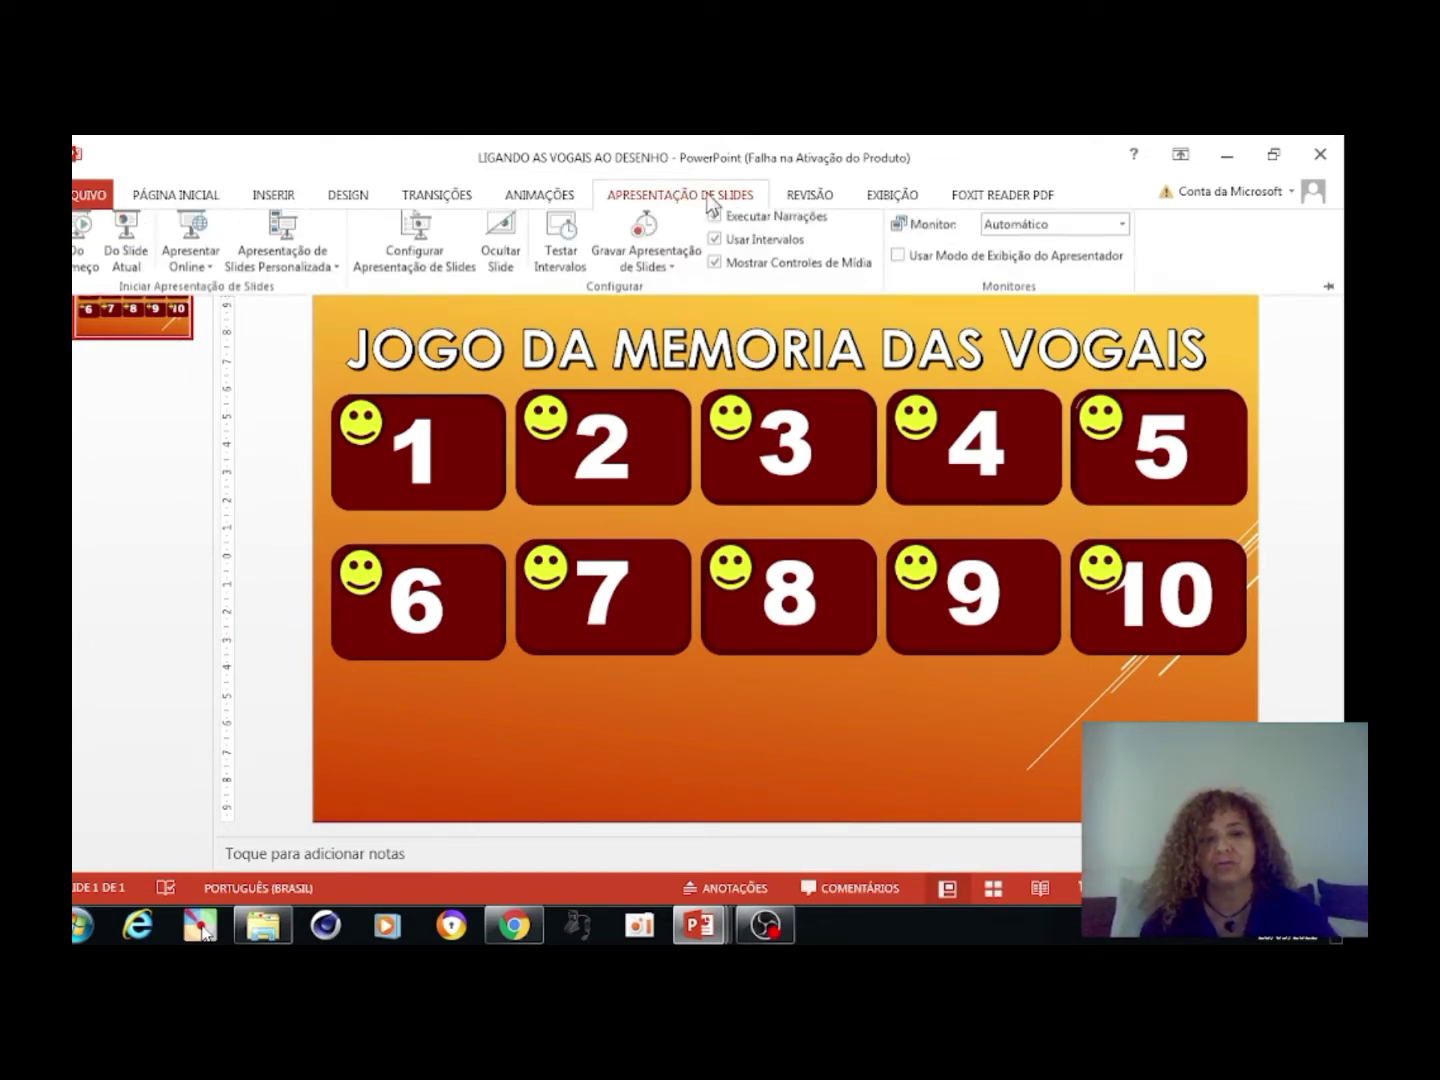
{"action": "left_click", "coordinate": [84, 239]}
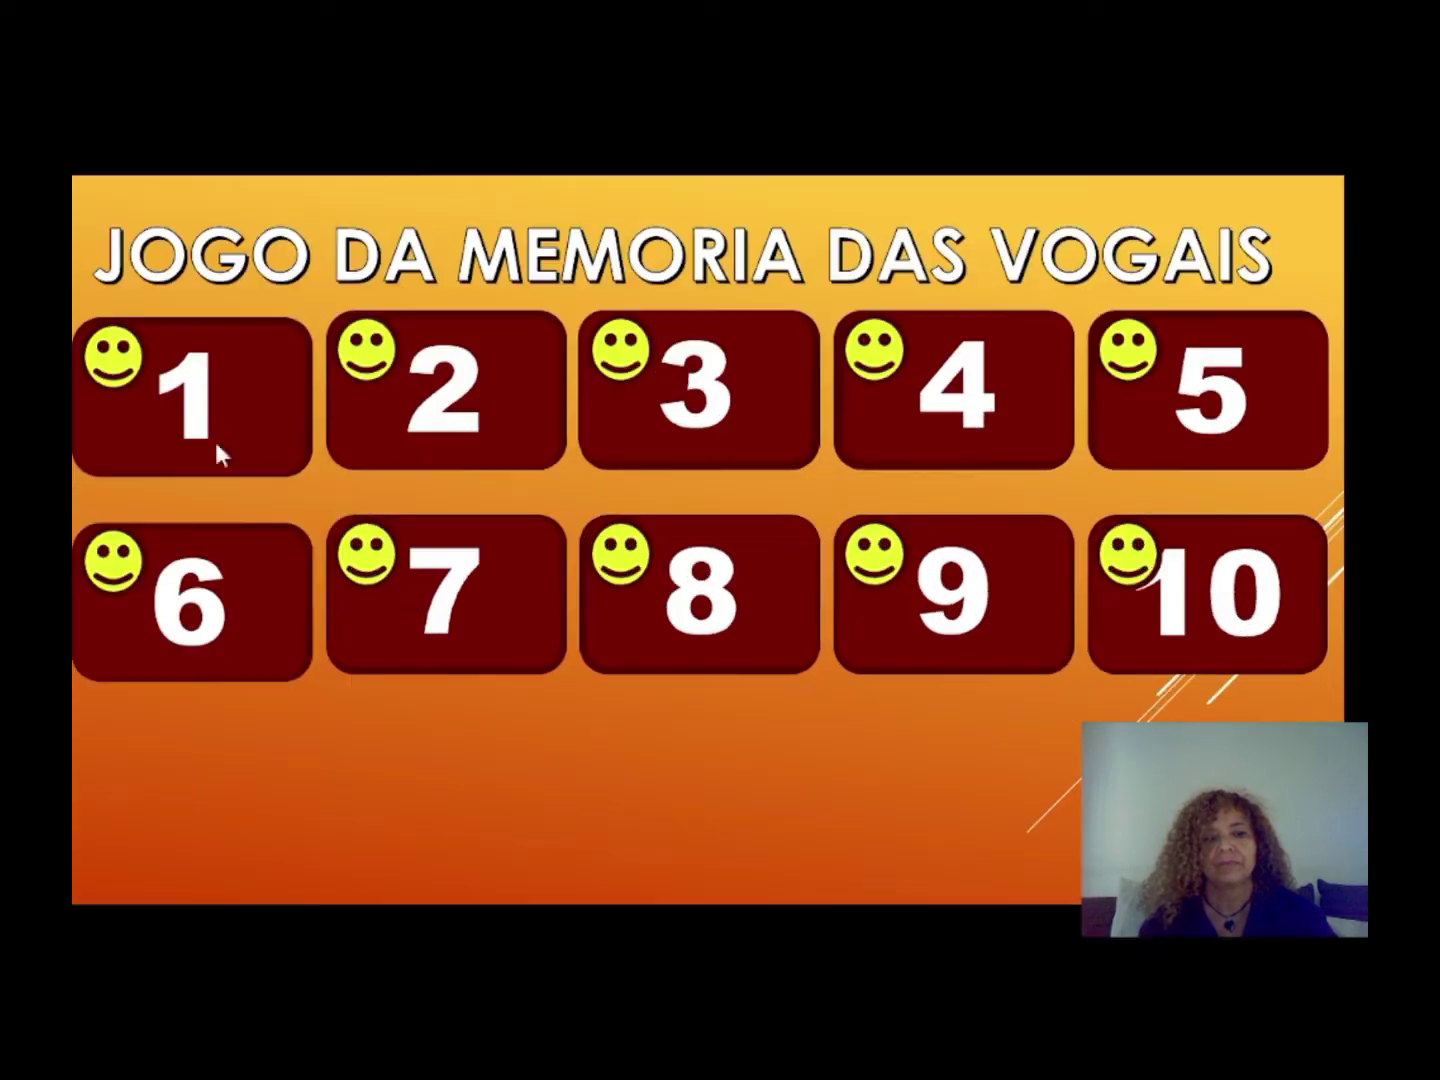
{"action": "left_click", "coordinate": [280, 431]}
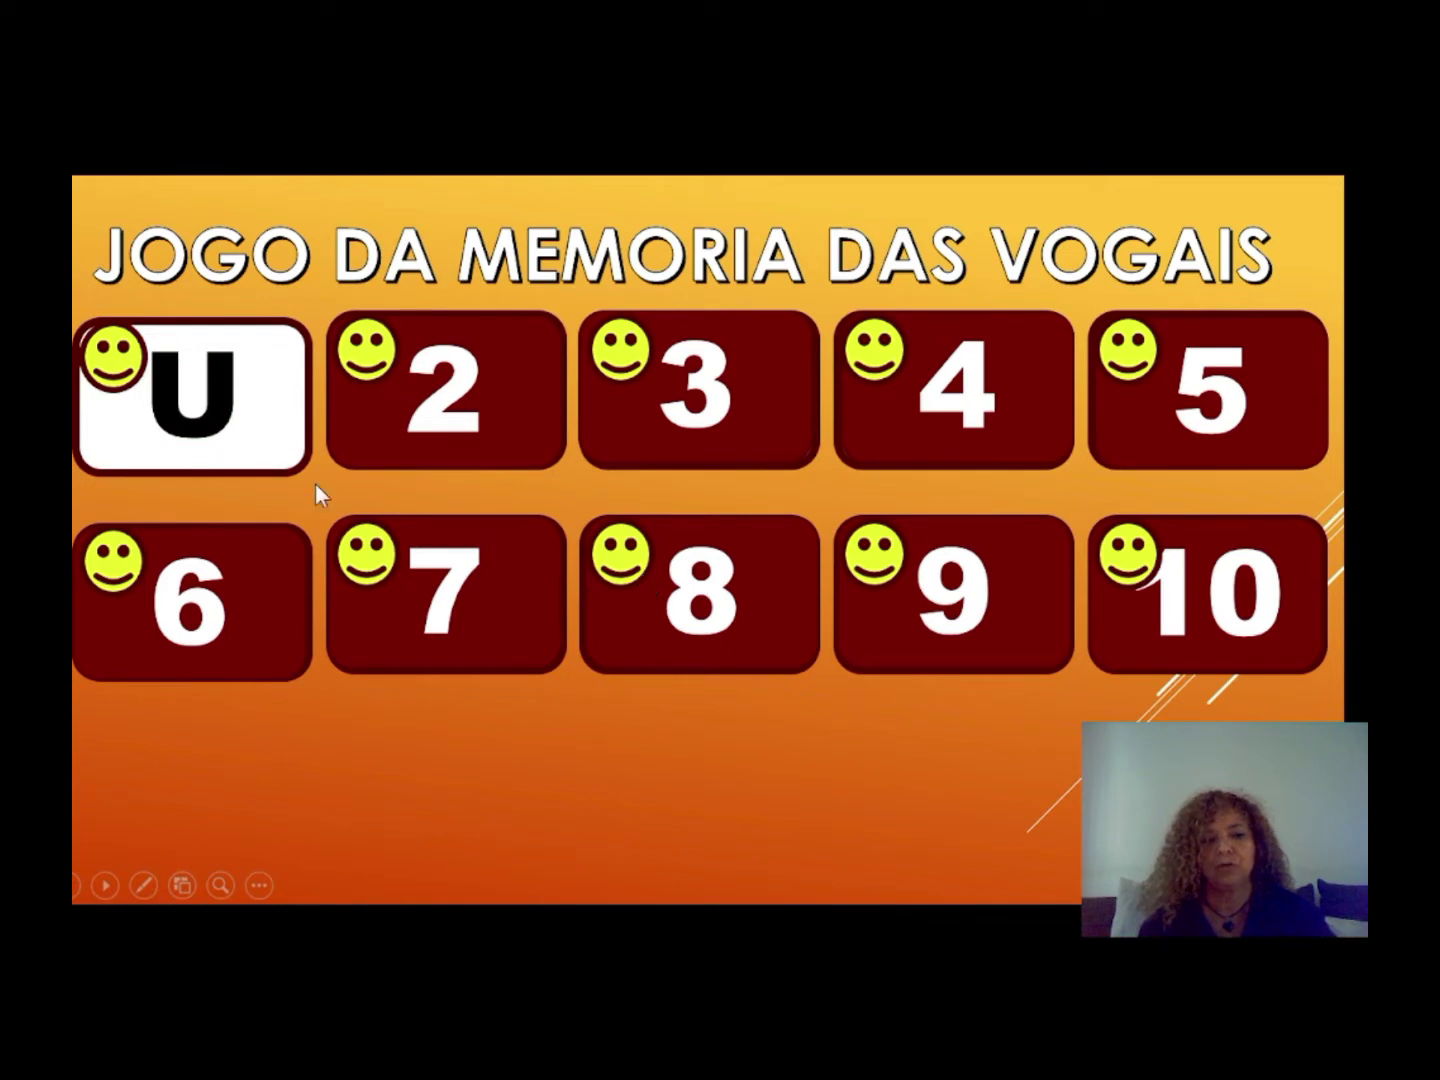
{"action": "left_click", "coordinate": [929, 655]}
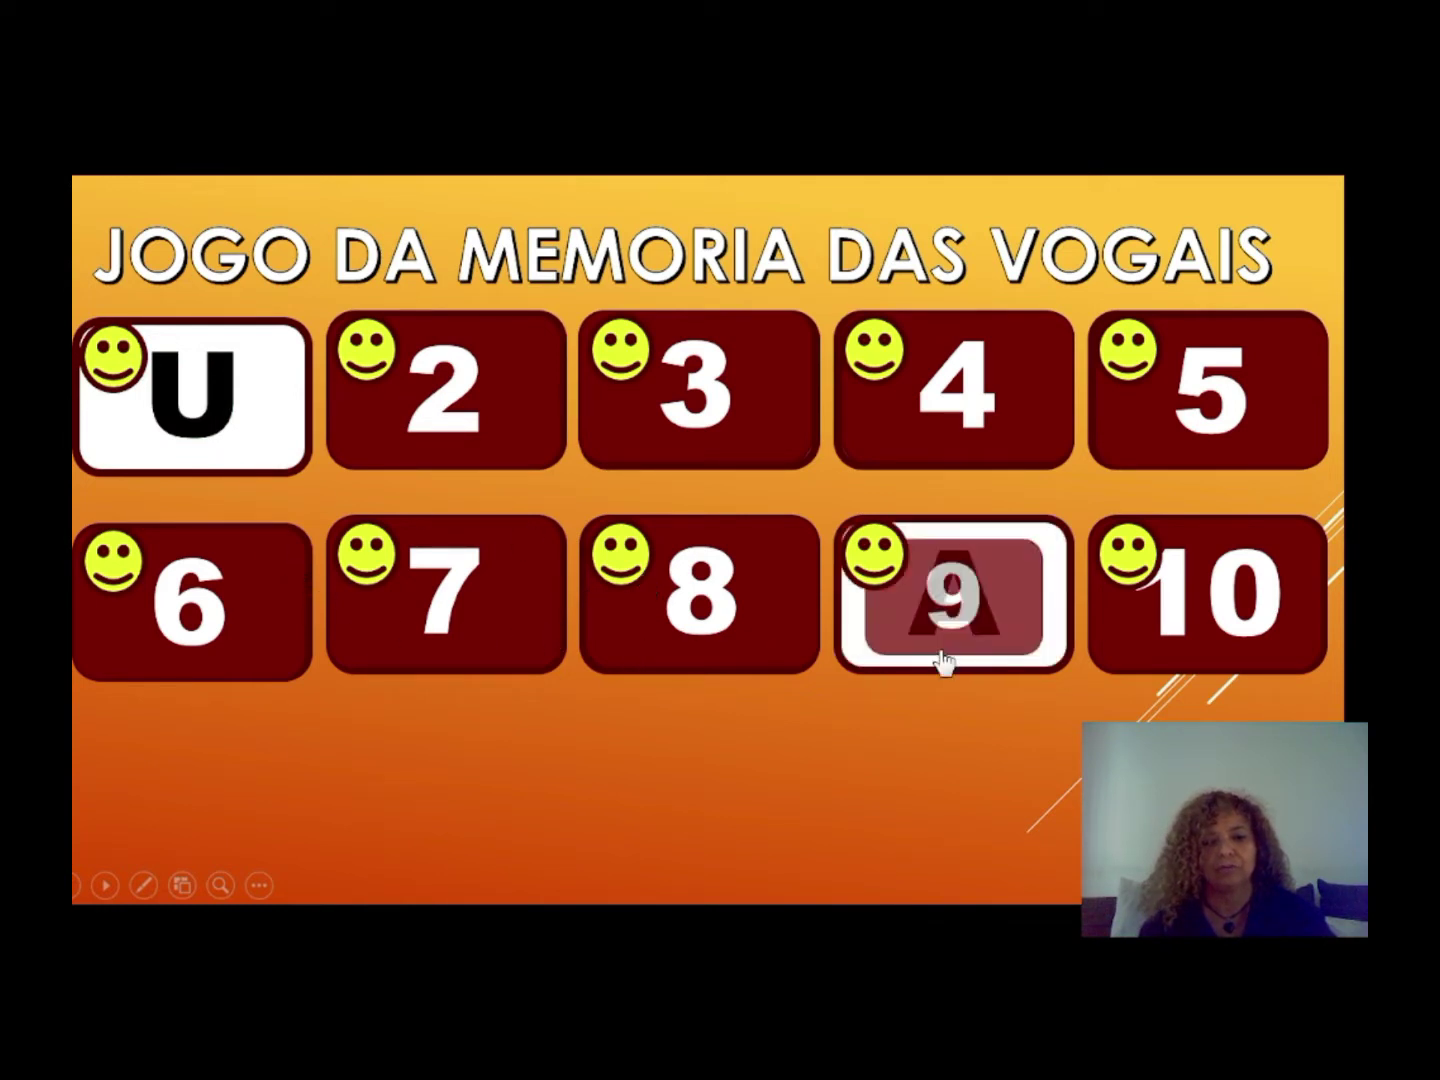
{"action": "left_click", "coordinate": [276, 461]}
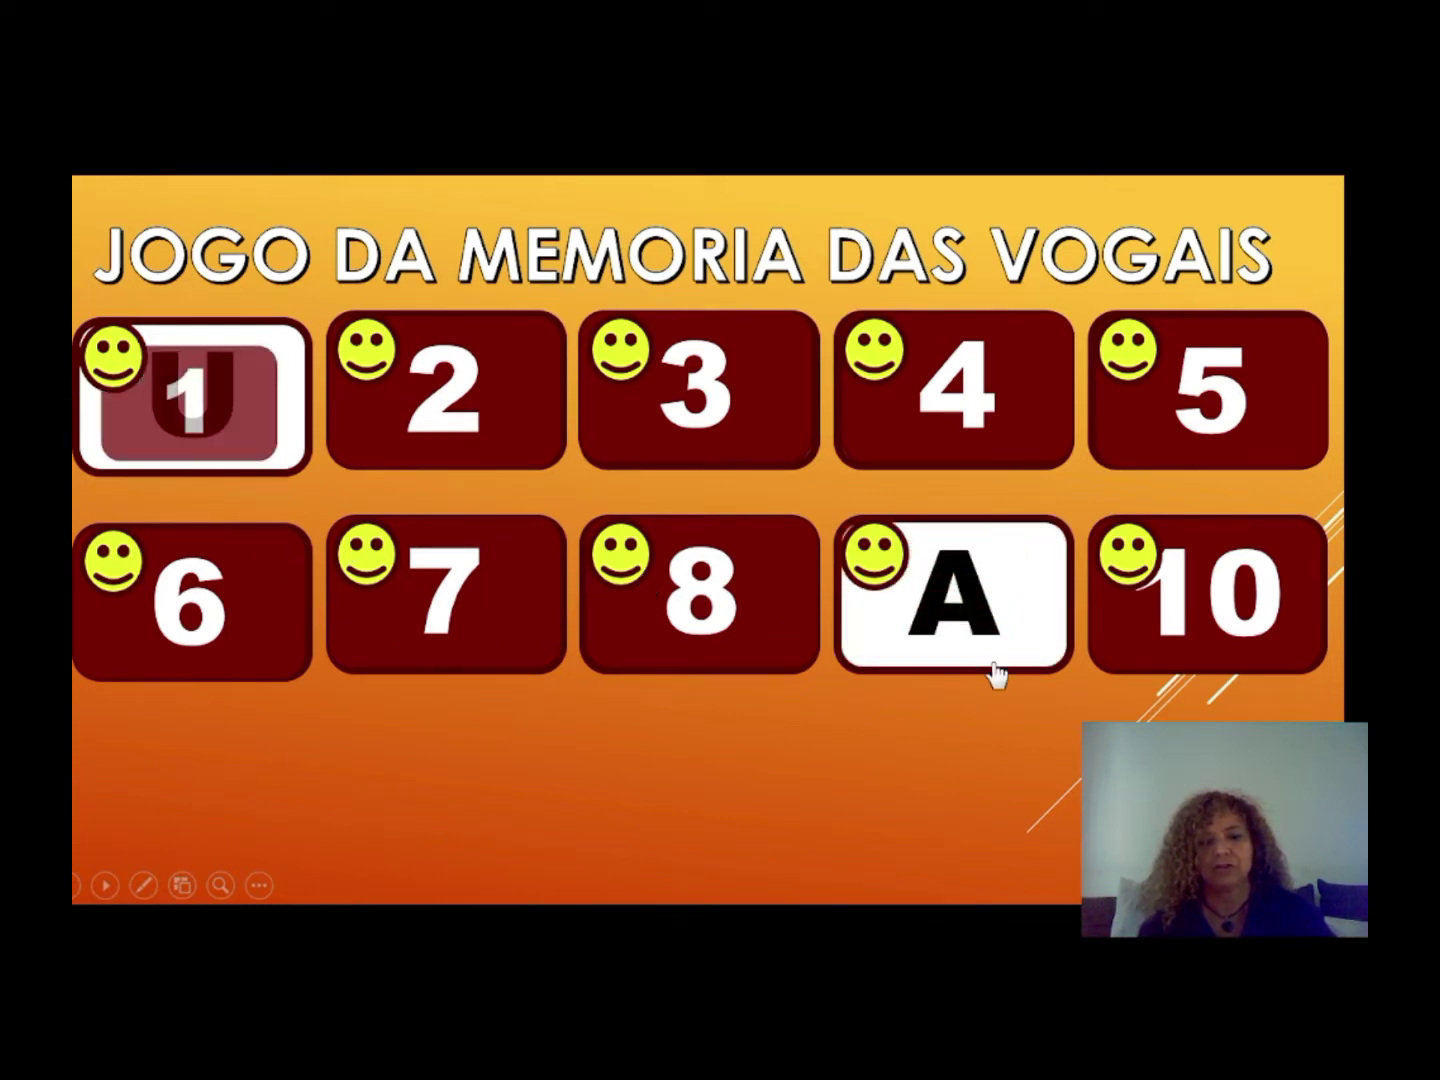
{"action": "left_click", "coordinate": [993, 662]}
{"action": "left_click", "coordinate": [1166, 654]}
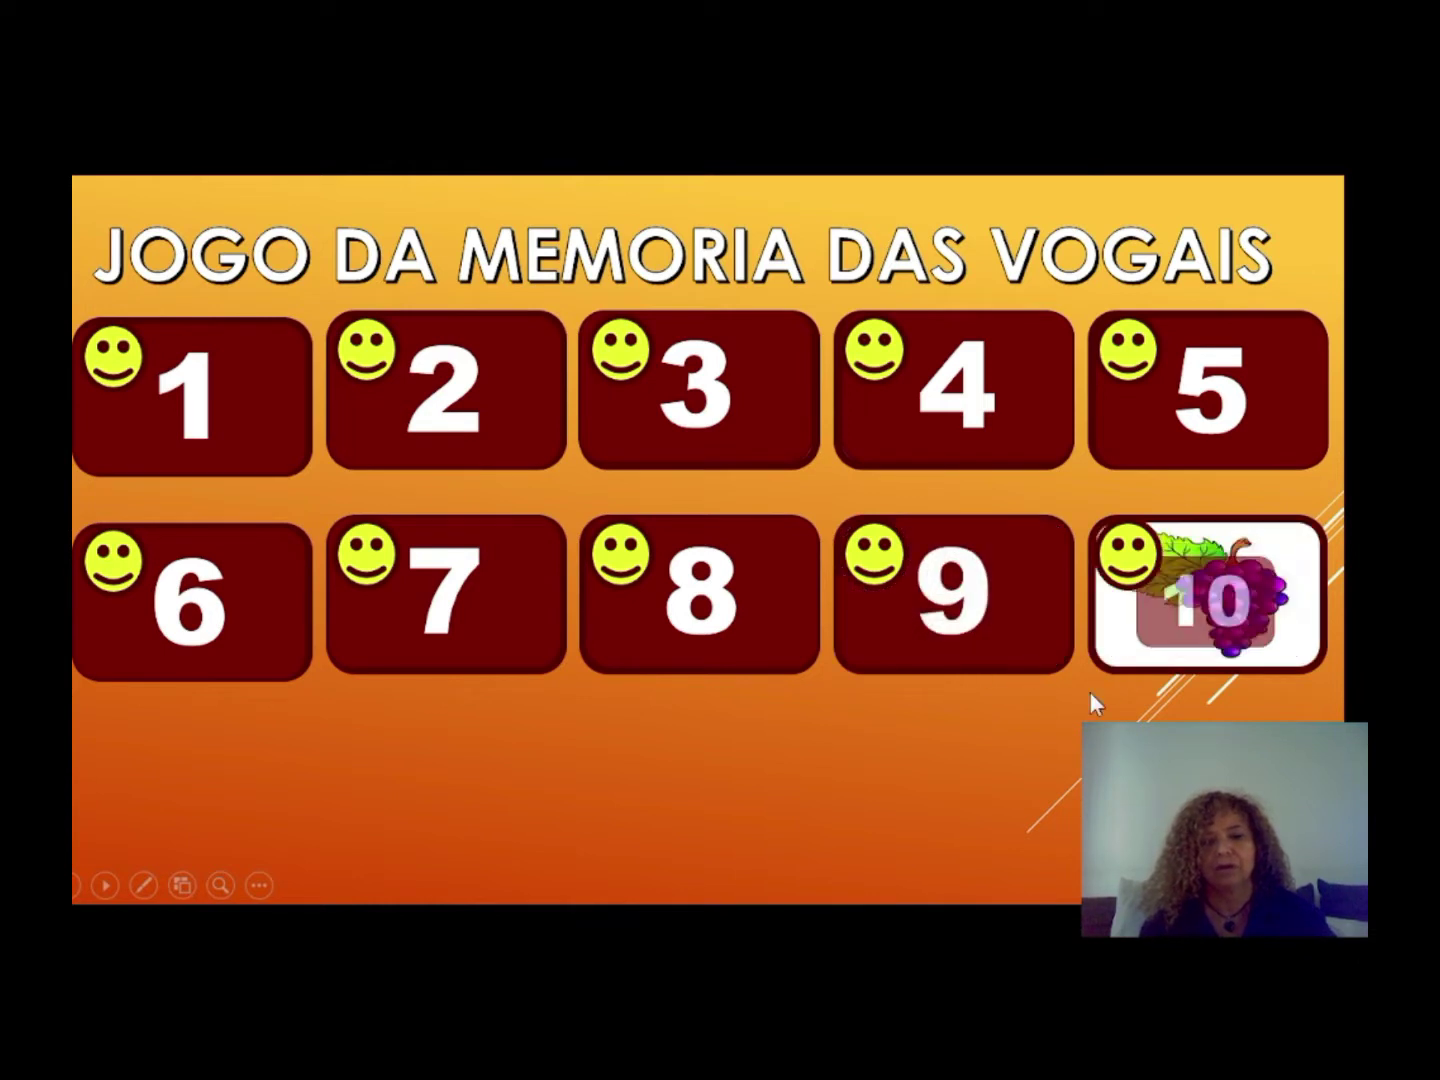
{"action": "left_click", "coordinate": [257, 440]}
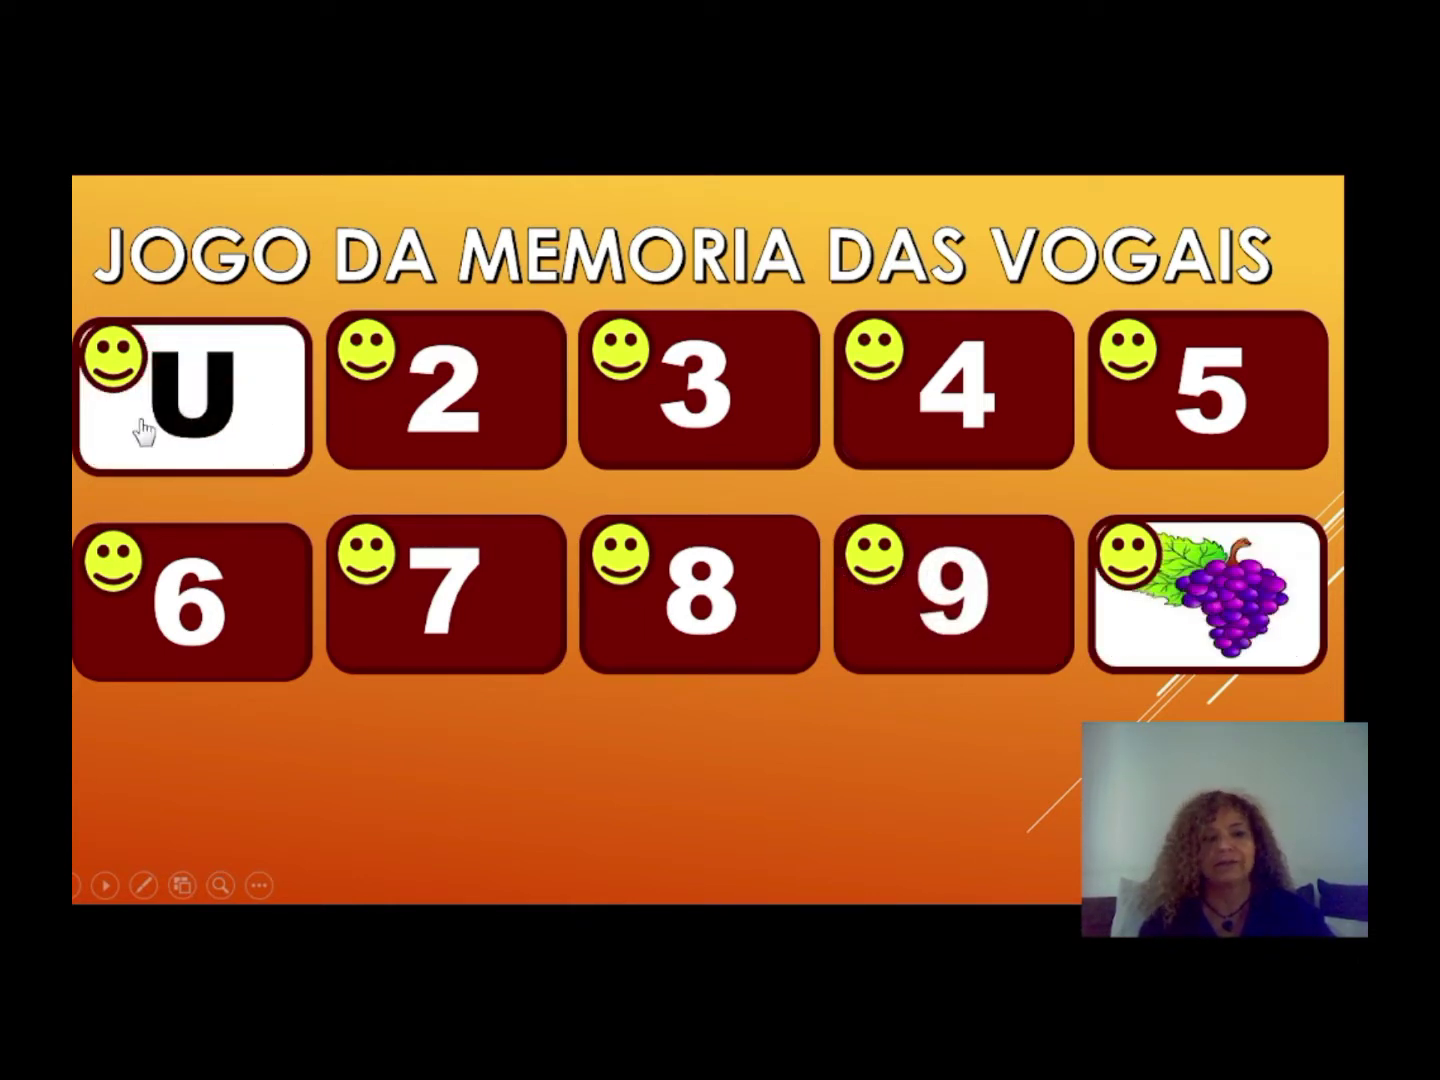
{"action": "left_click", "coordinate": [111, 372]}
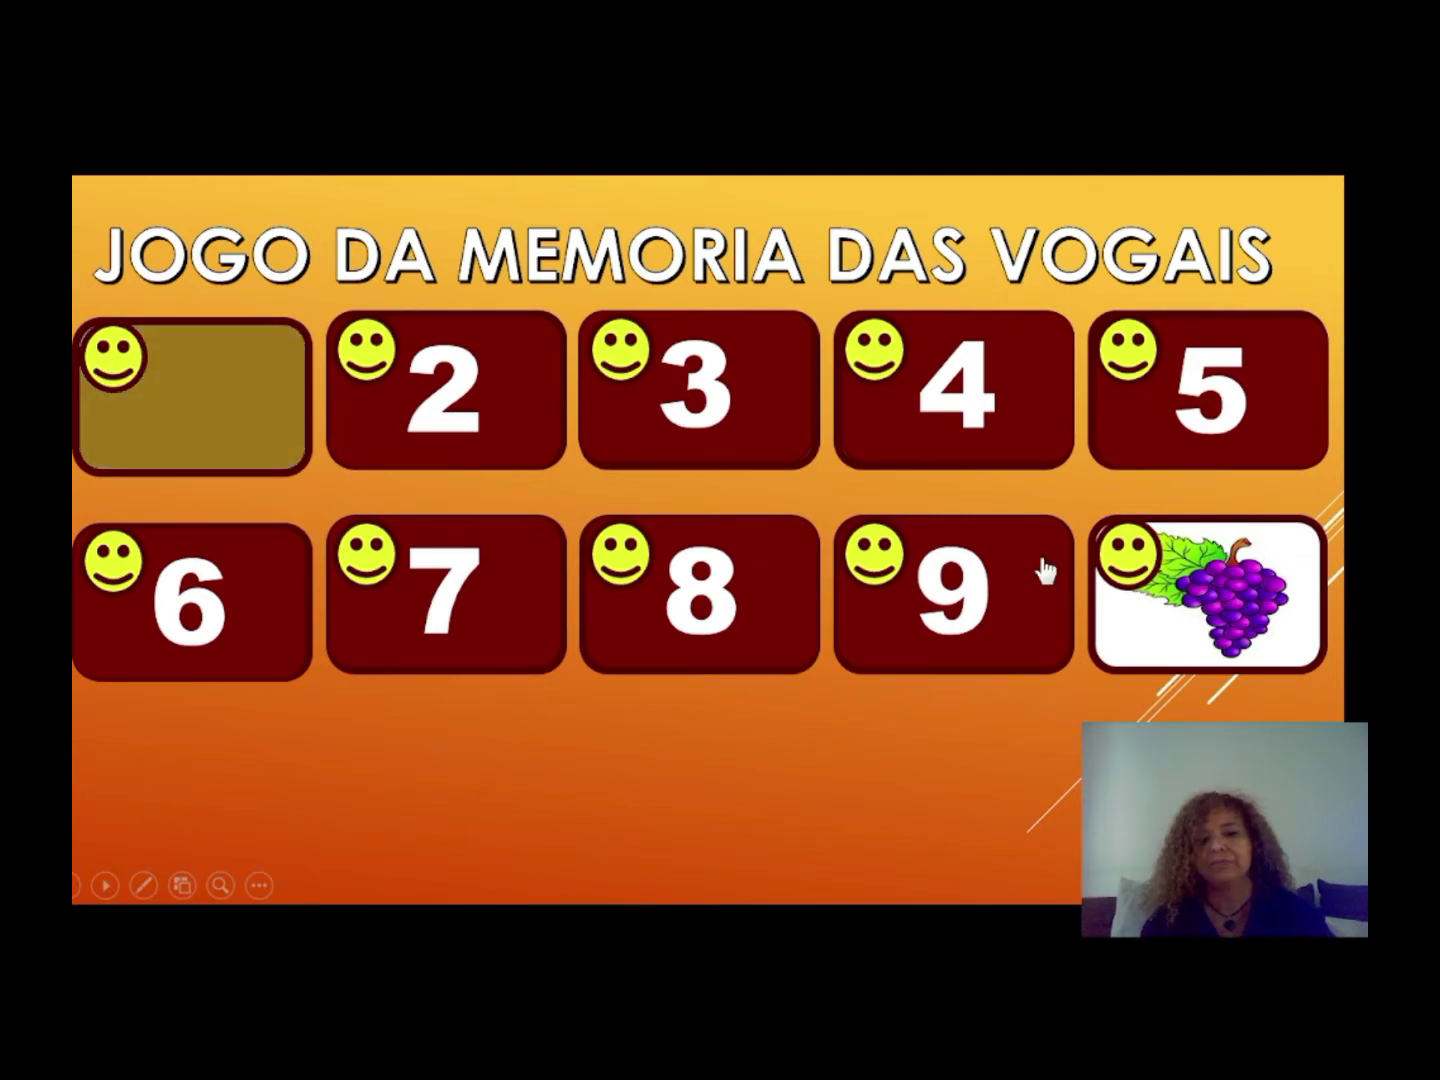
{"action": "left_click", "coordinate": [1148, 569]}
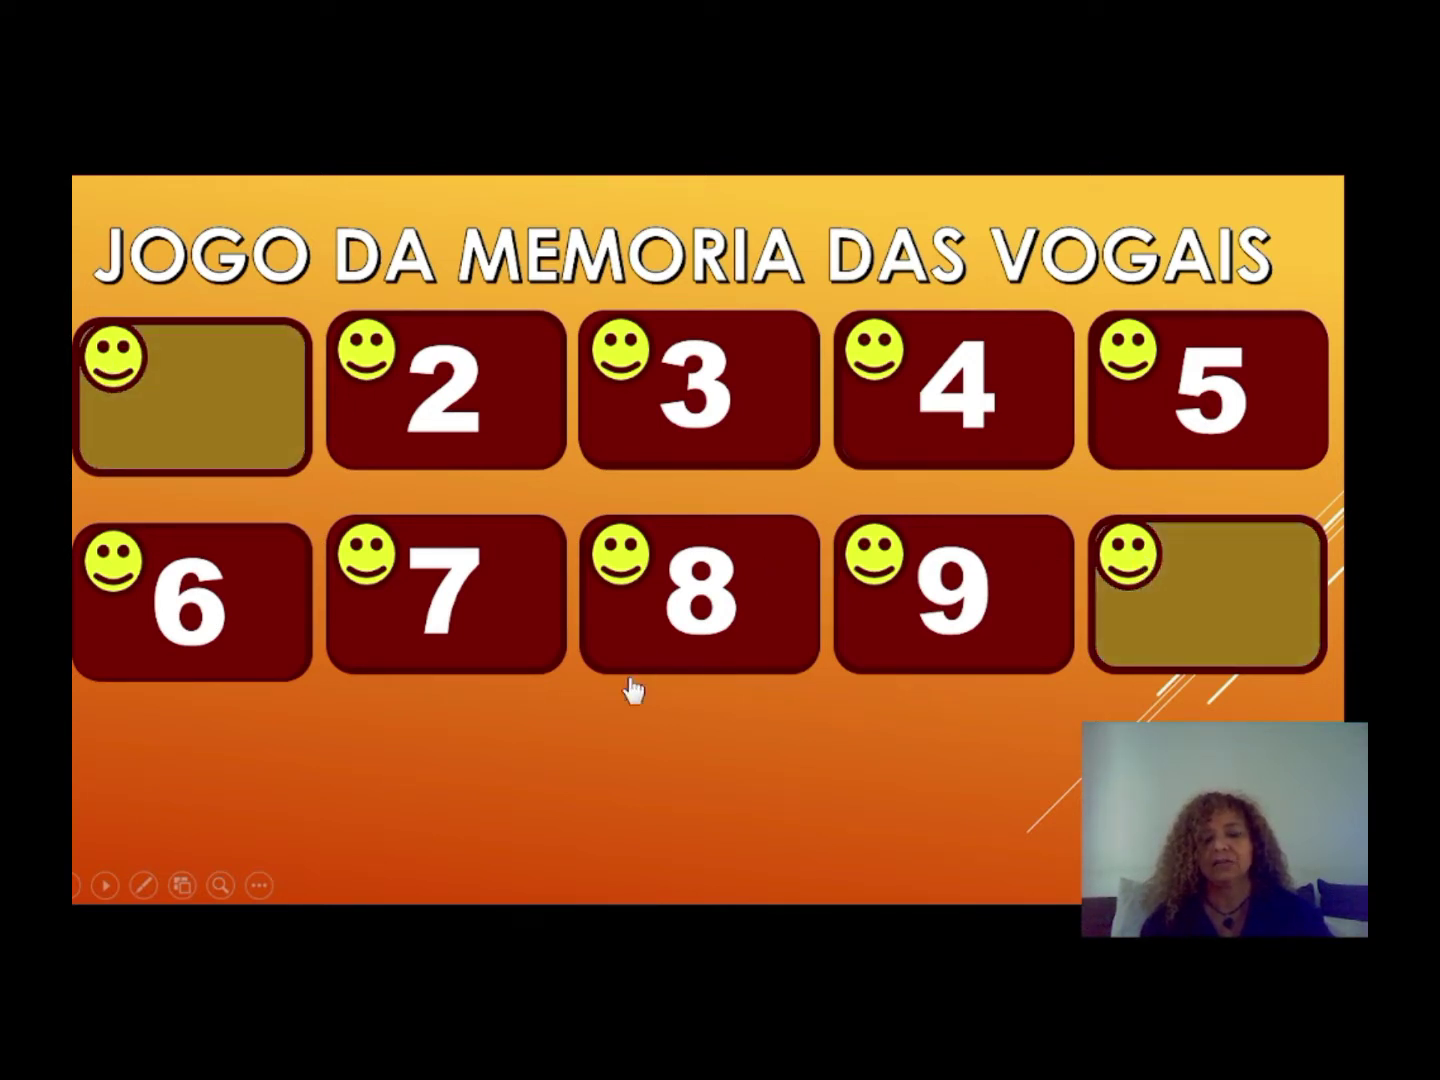
Match card 3 (I) with card 8 (island), then card 5 (O) with card 6 (egg)
{"action": "left_click", "coordinate": [708, 447]}
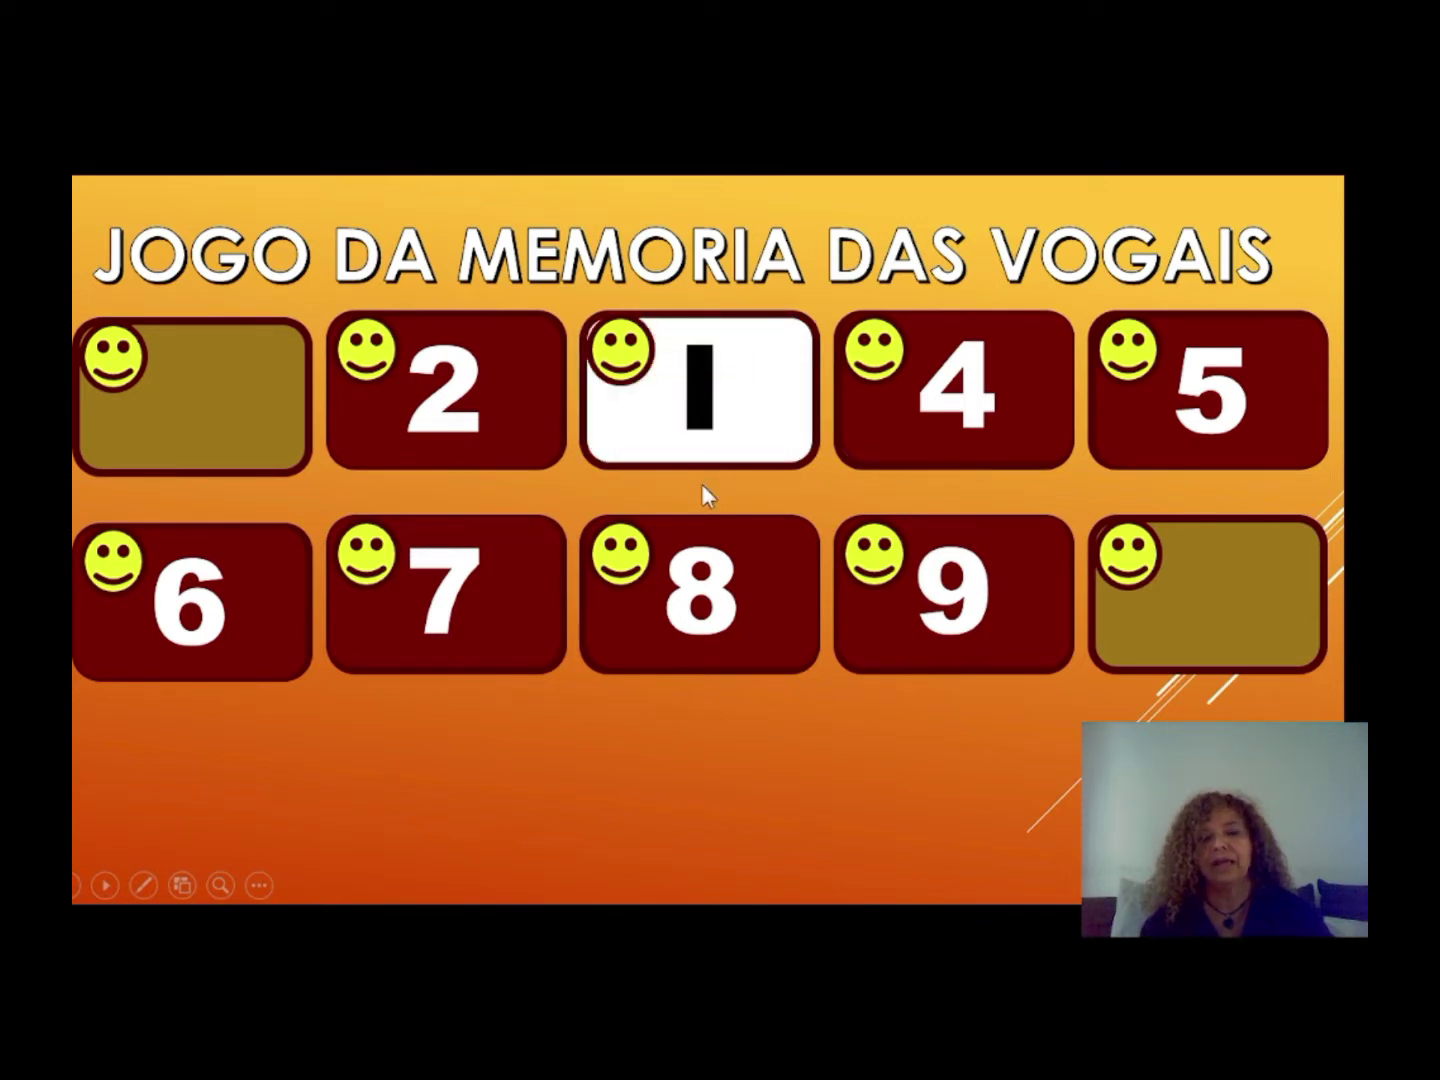
{"action": "left_click", "coordinate": [665, 578]}
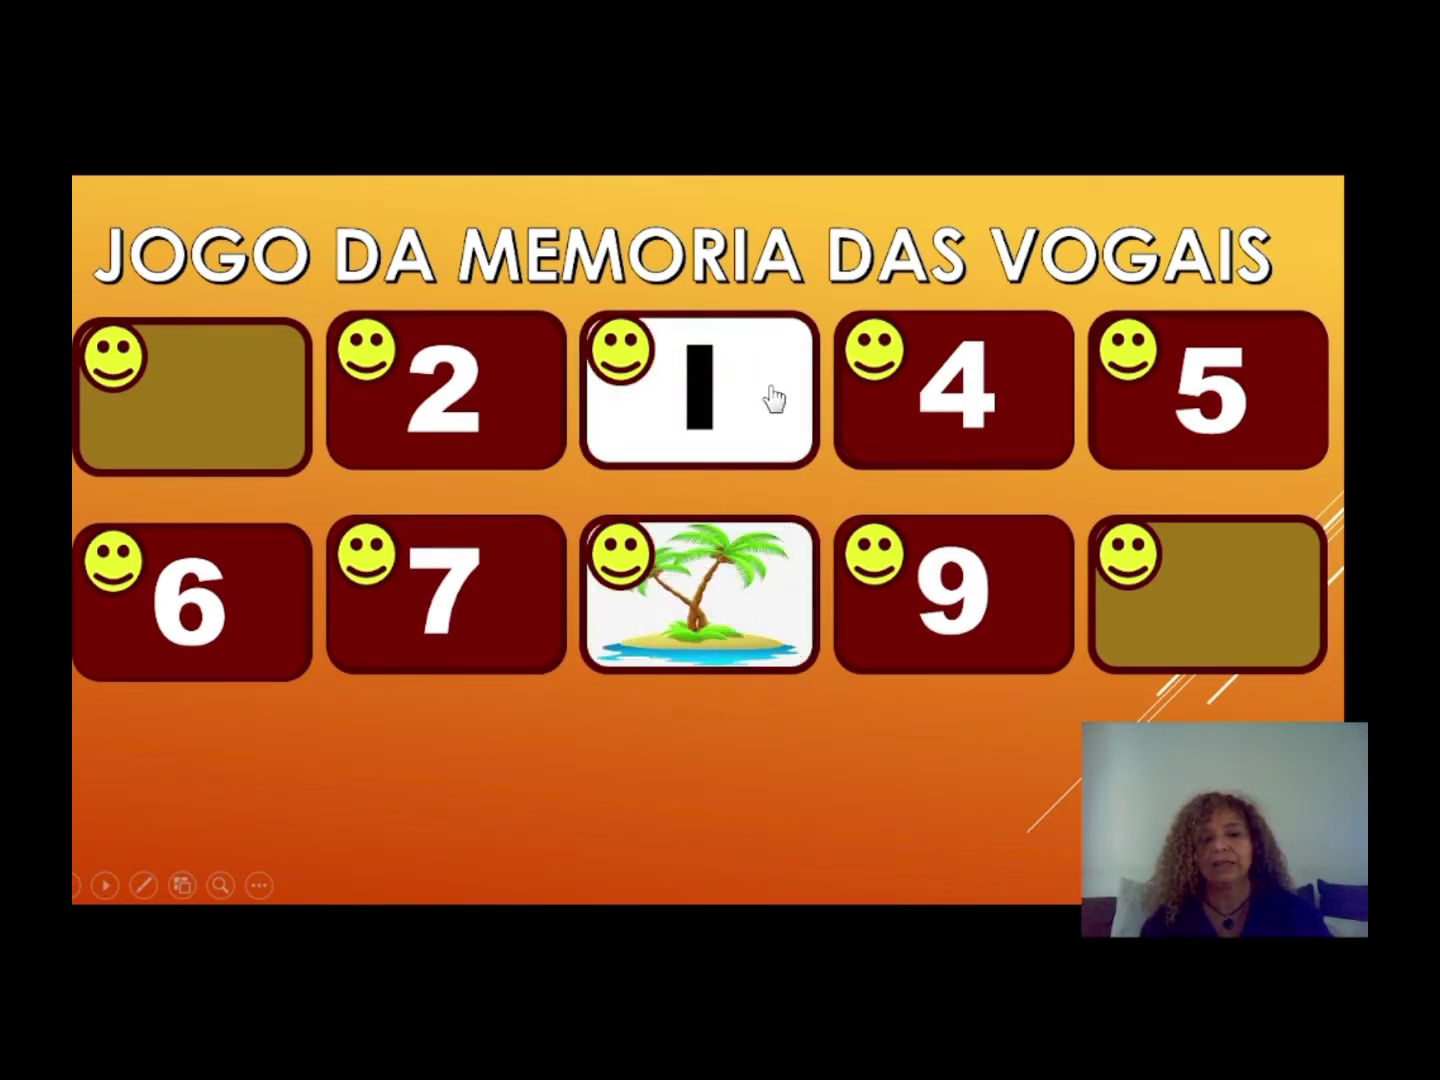
{"action": "left_click", "coordinate": [615, 373]}
{"action": "left_click", "coordinate": [615, 544]}
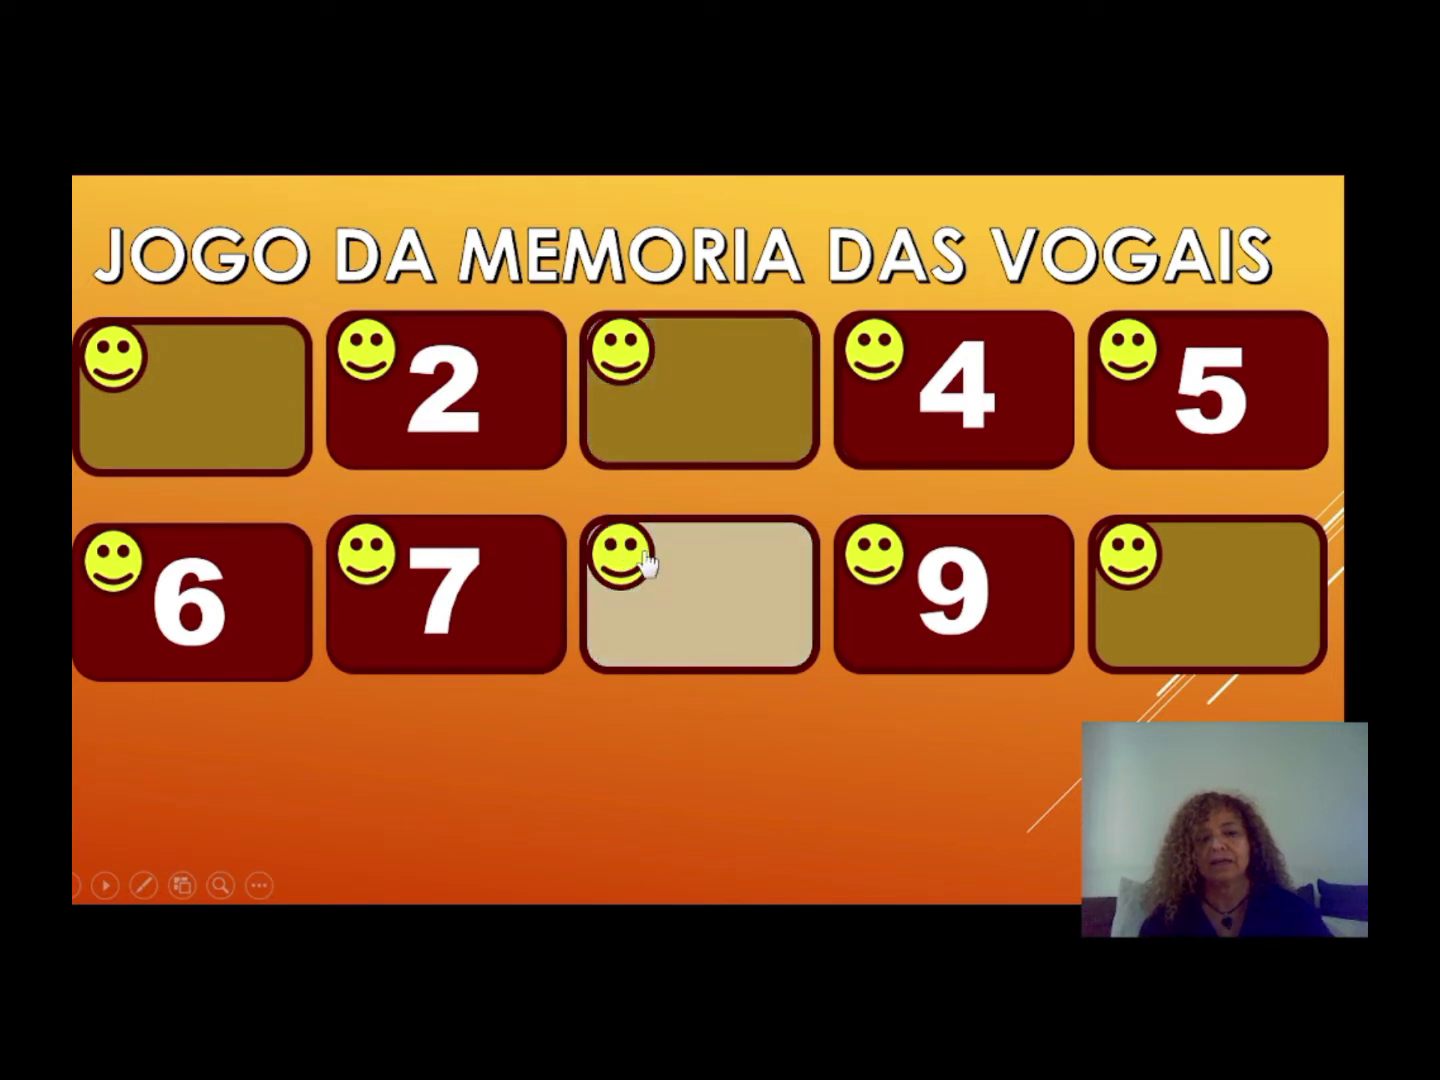
{"action": "left_click", "coordinate": [1172, 399]}
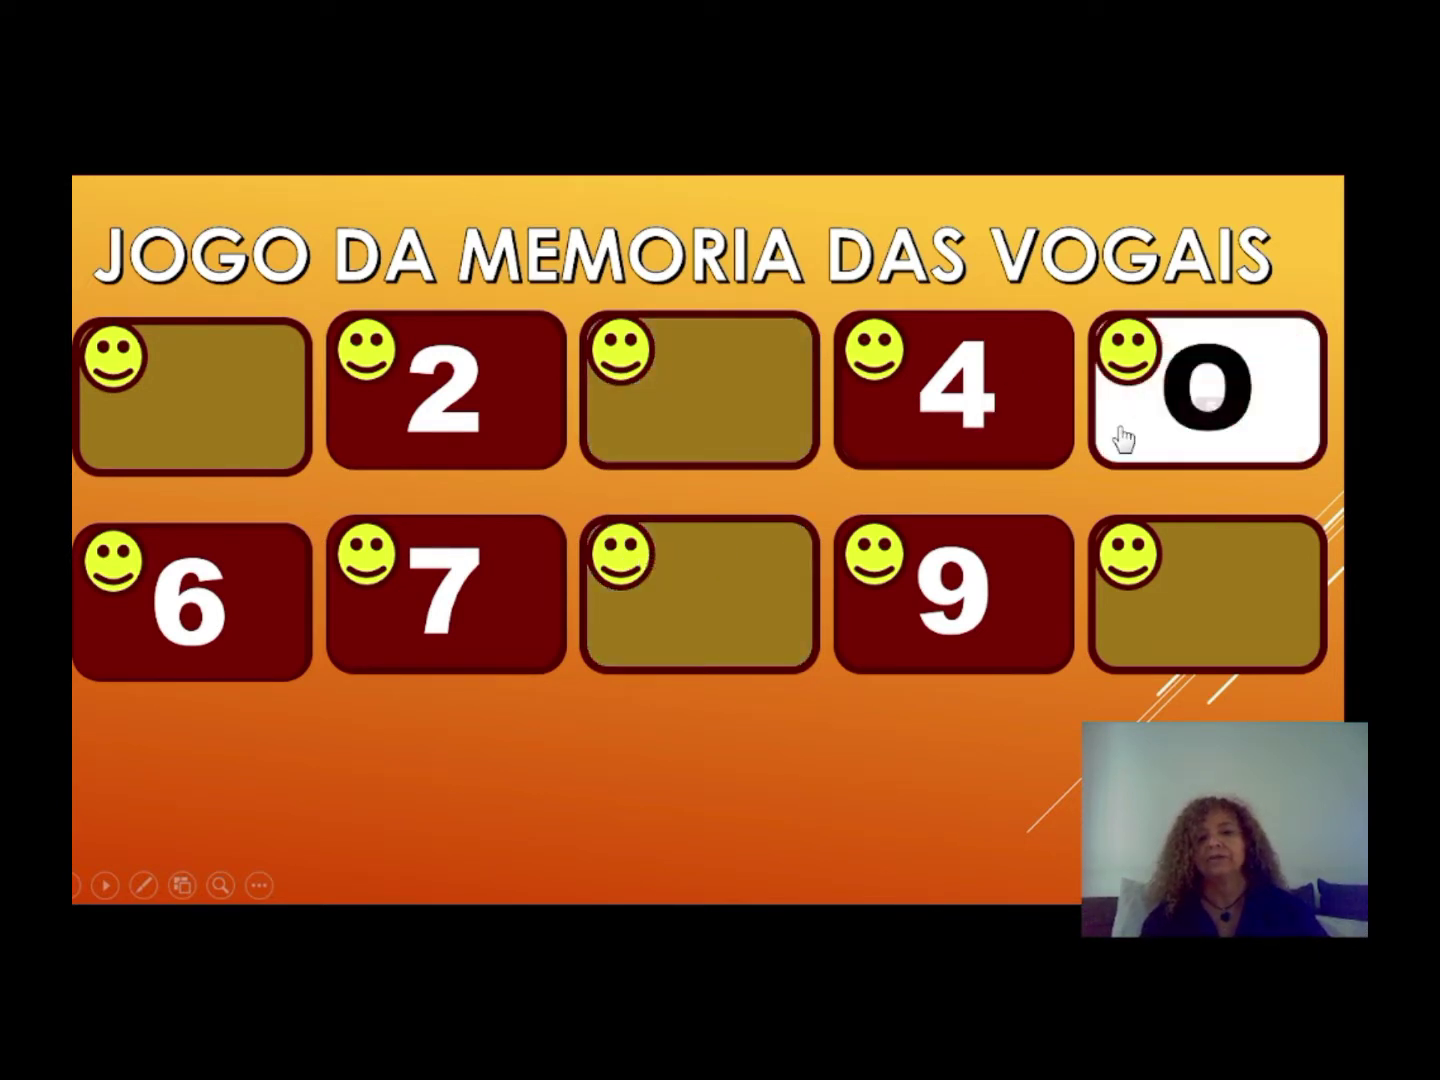
{"action": "left_click", "coordinate": [240, 623]}
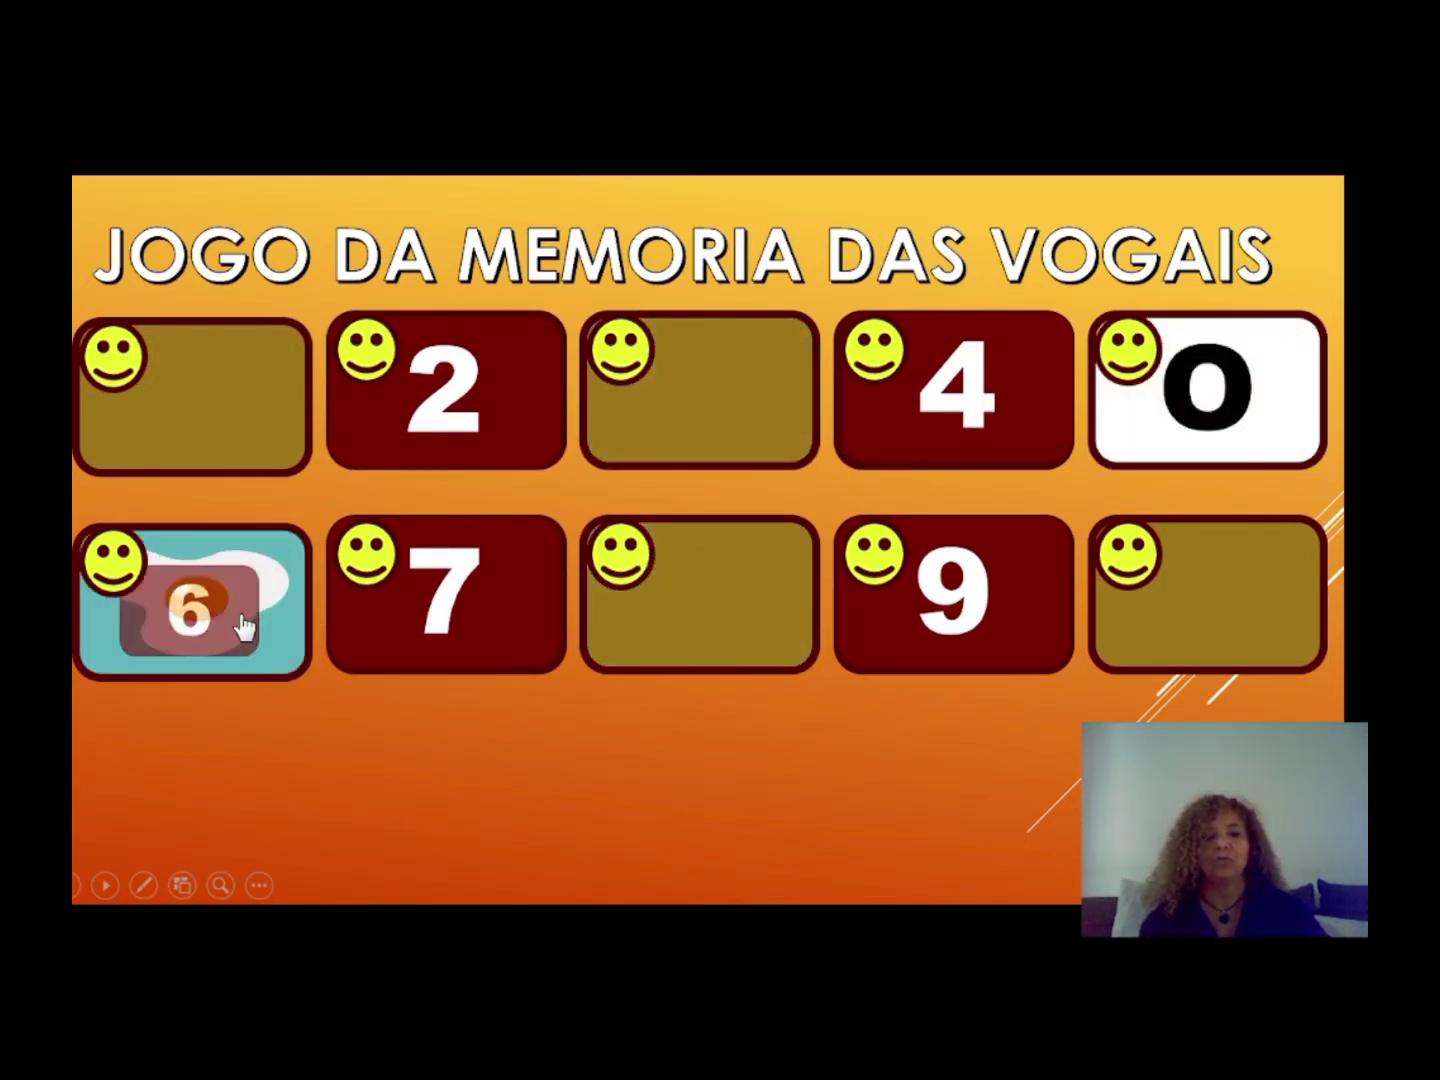
{"action": "left_click", "coordinate": [104, 590]}
{"action": "left_click", "coordinate": [1130, 412]}
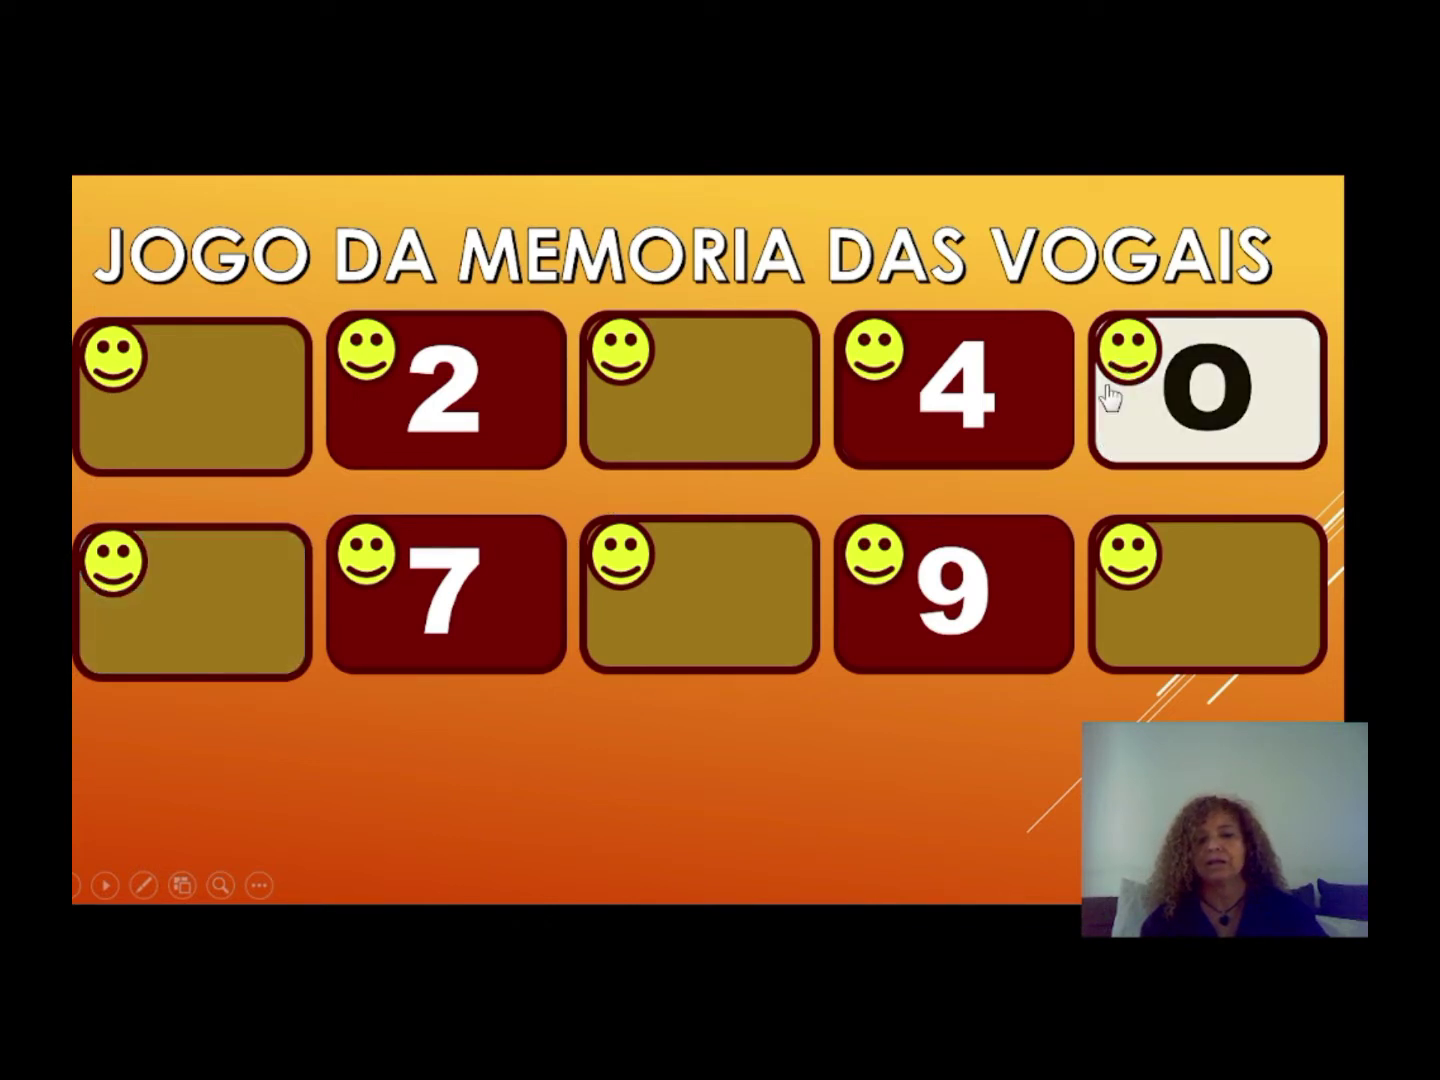
After misses with cards 2 and 4, match card 9 (A) with card 2 (pineapple)
{"action": "left_click", "coordinate": [964, 578]}
{"action": "left_click", "coordinate": [484, 420]}
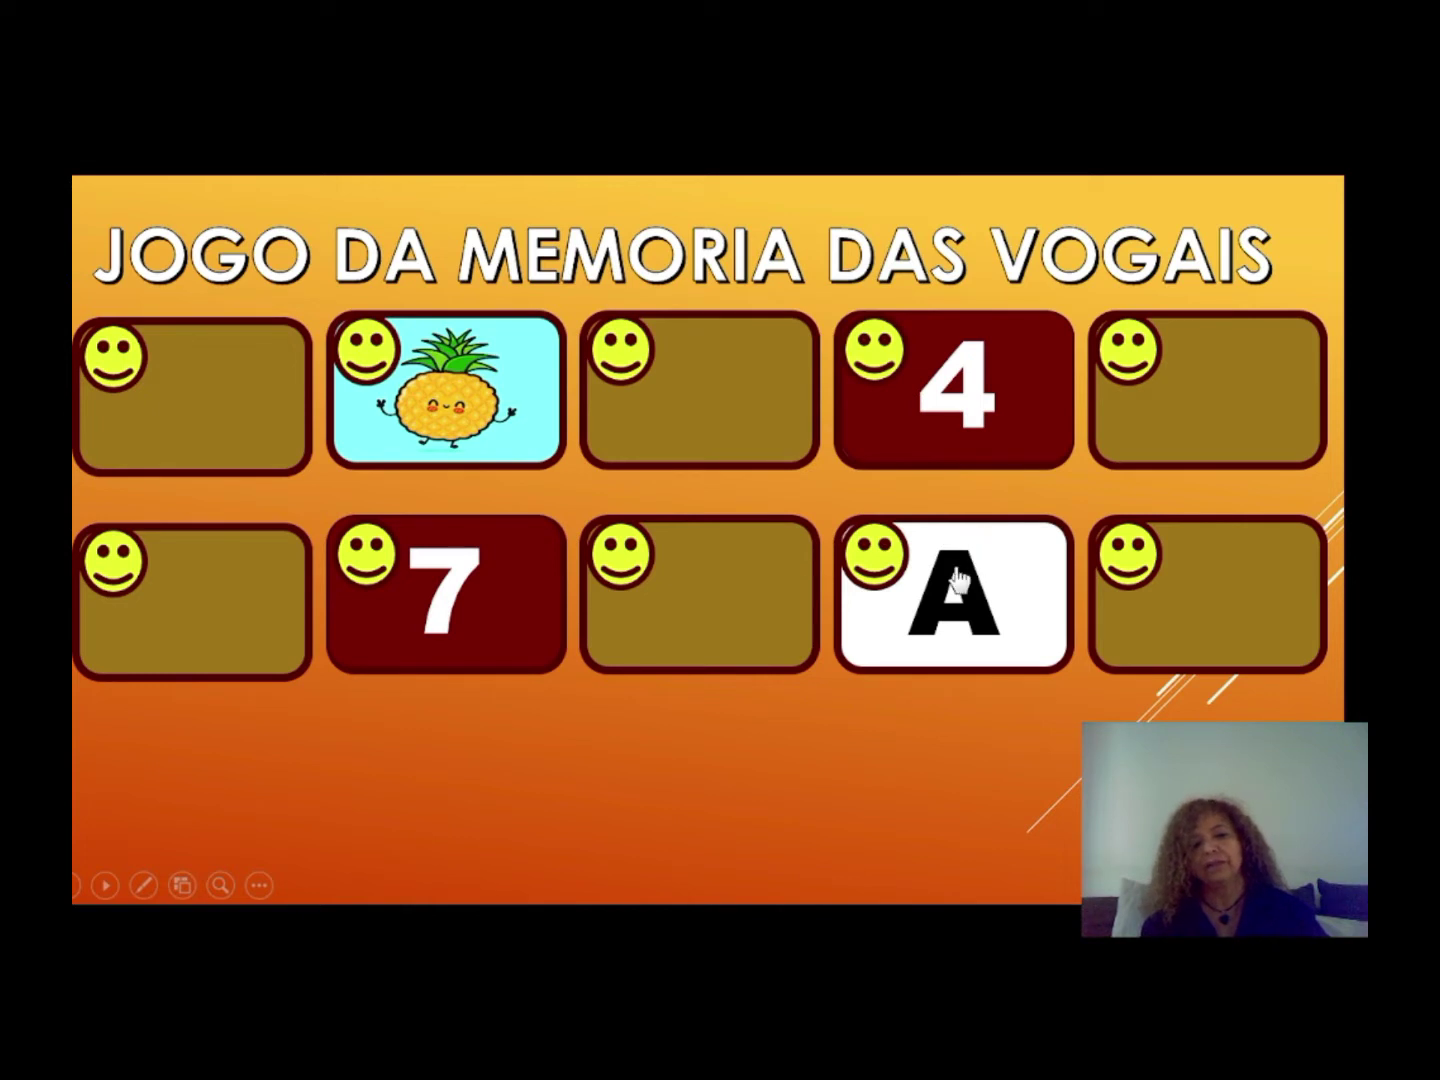
{"action": "left_click", "coordinate": [1035, 605]}
{"action": "left_click", "coordinate": [556, 446]}
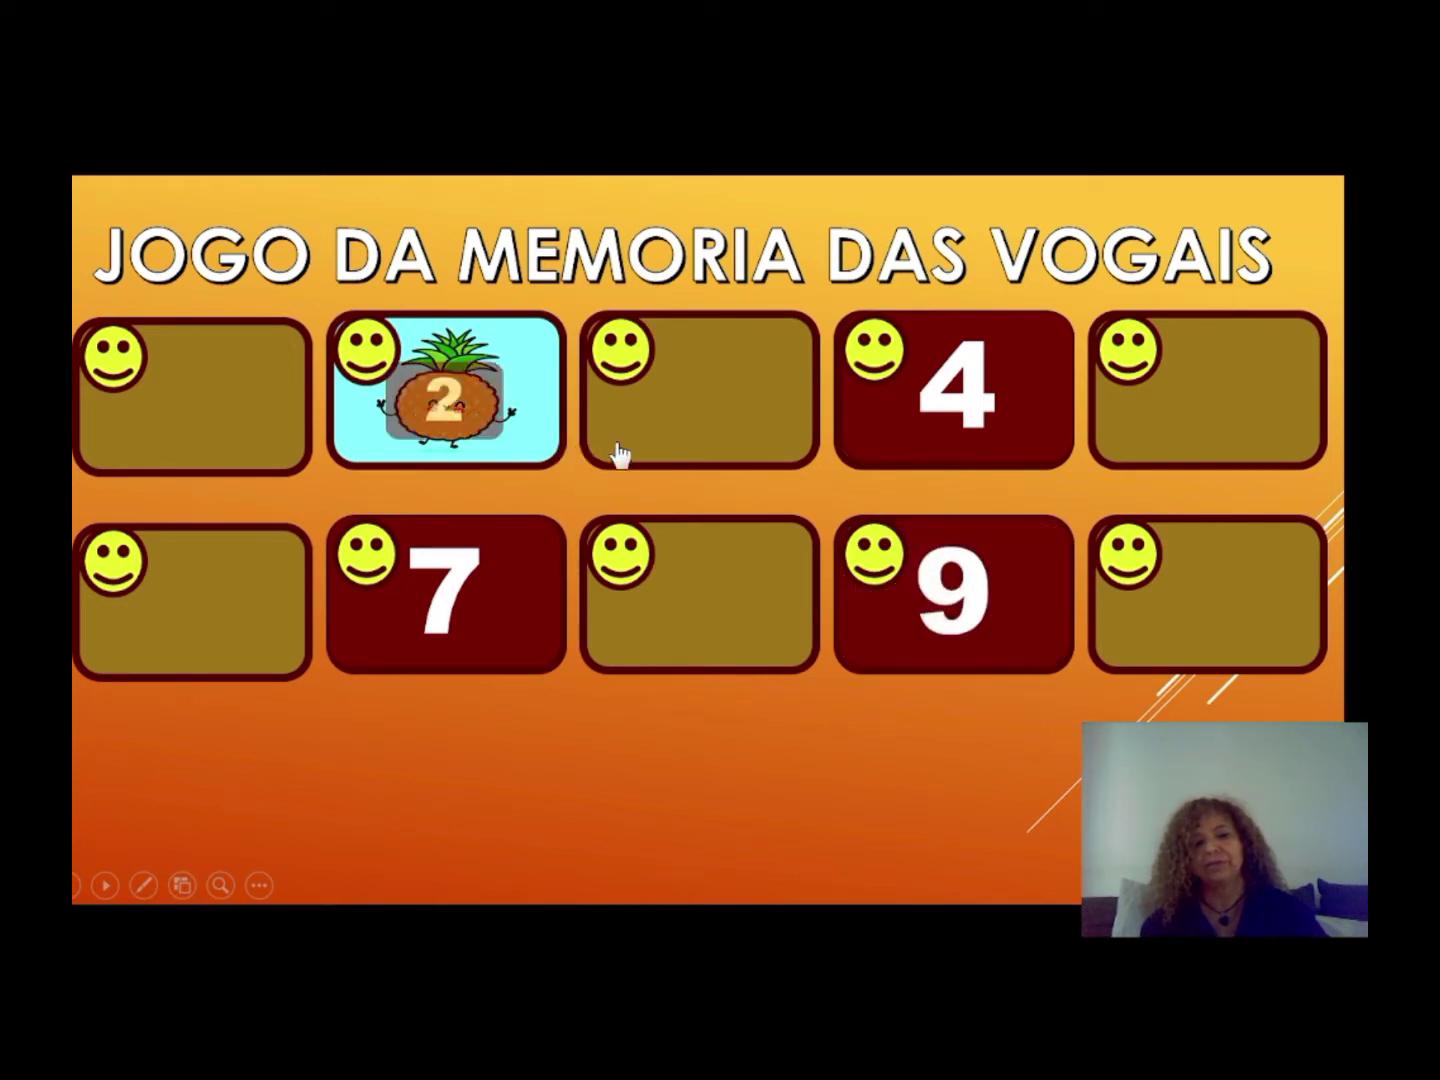
{"action": "left_click", "coordinate": [881, 454]}
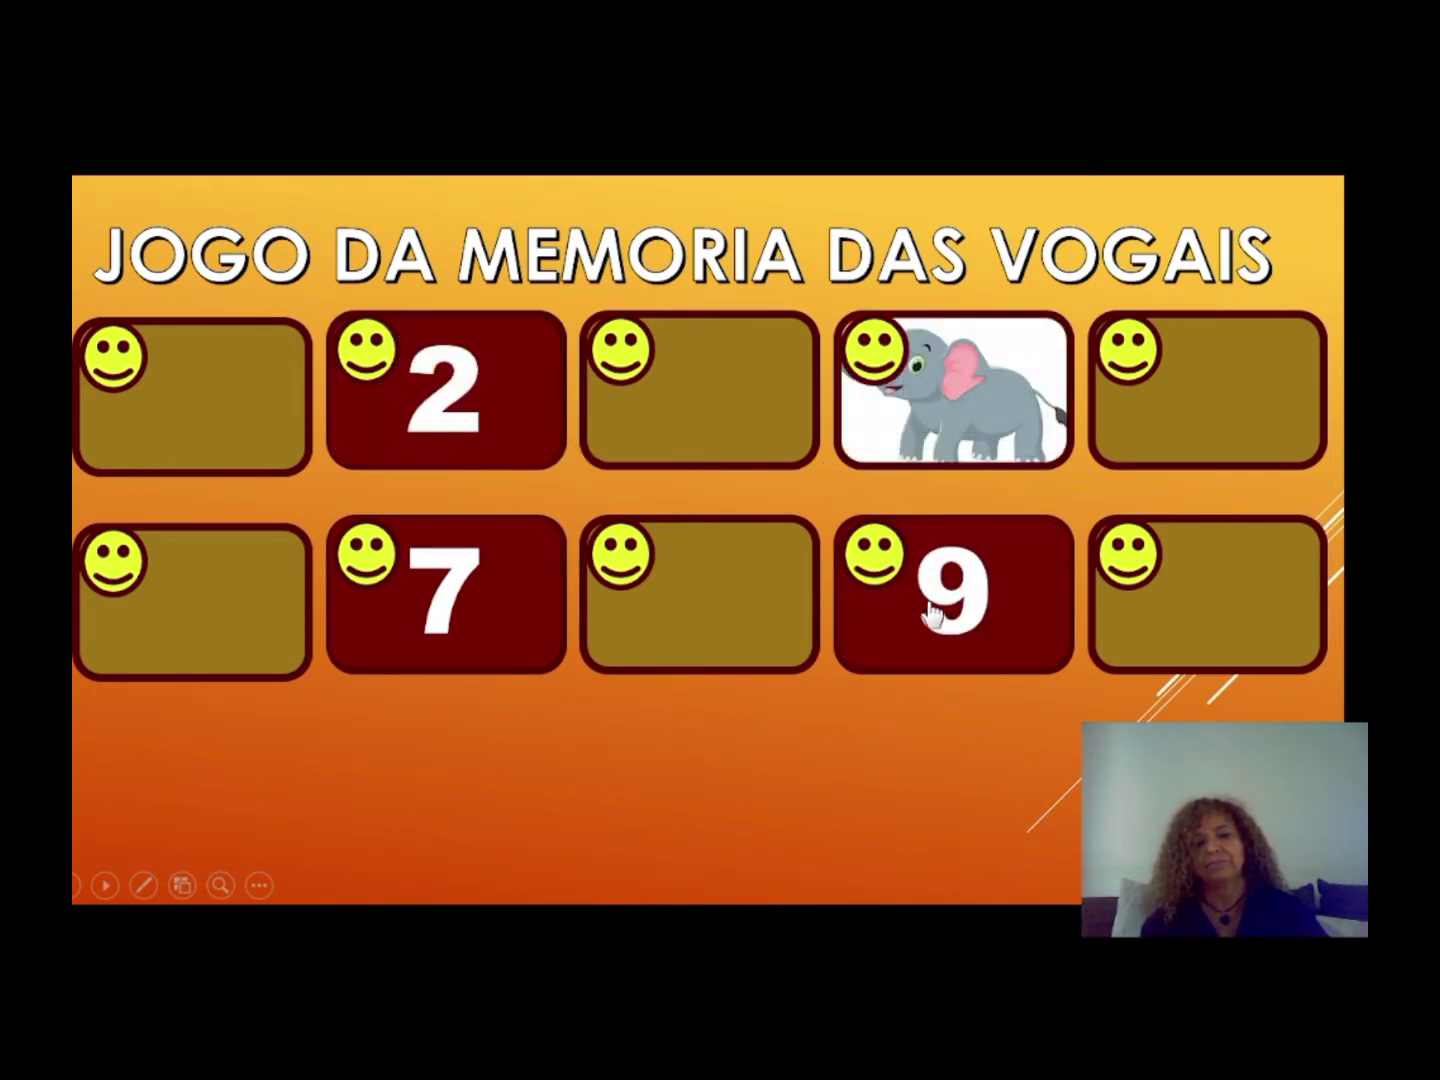
{"action": "left_click", "coordinate": [913, 658]}
{"action": "left_click", "coordinate": [1021, 598]}
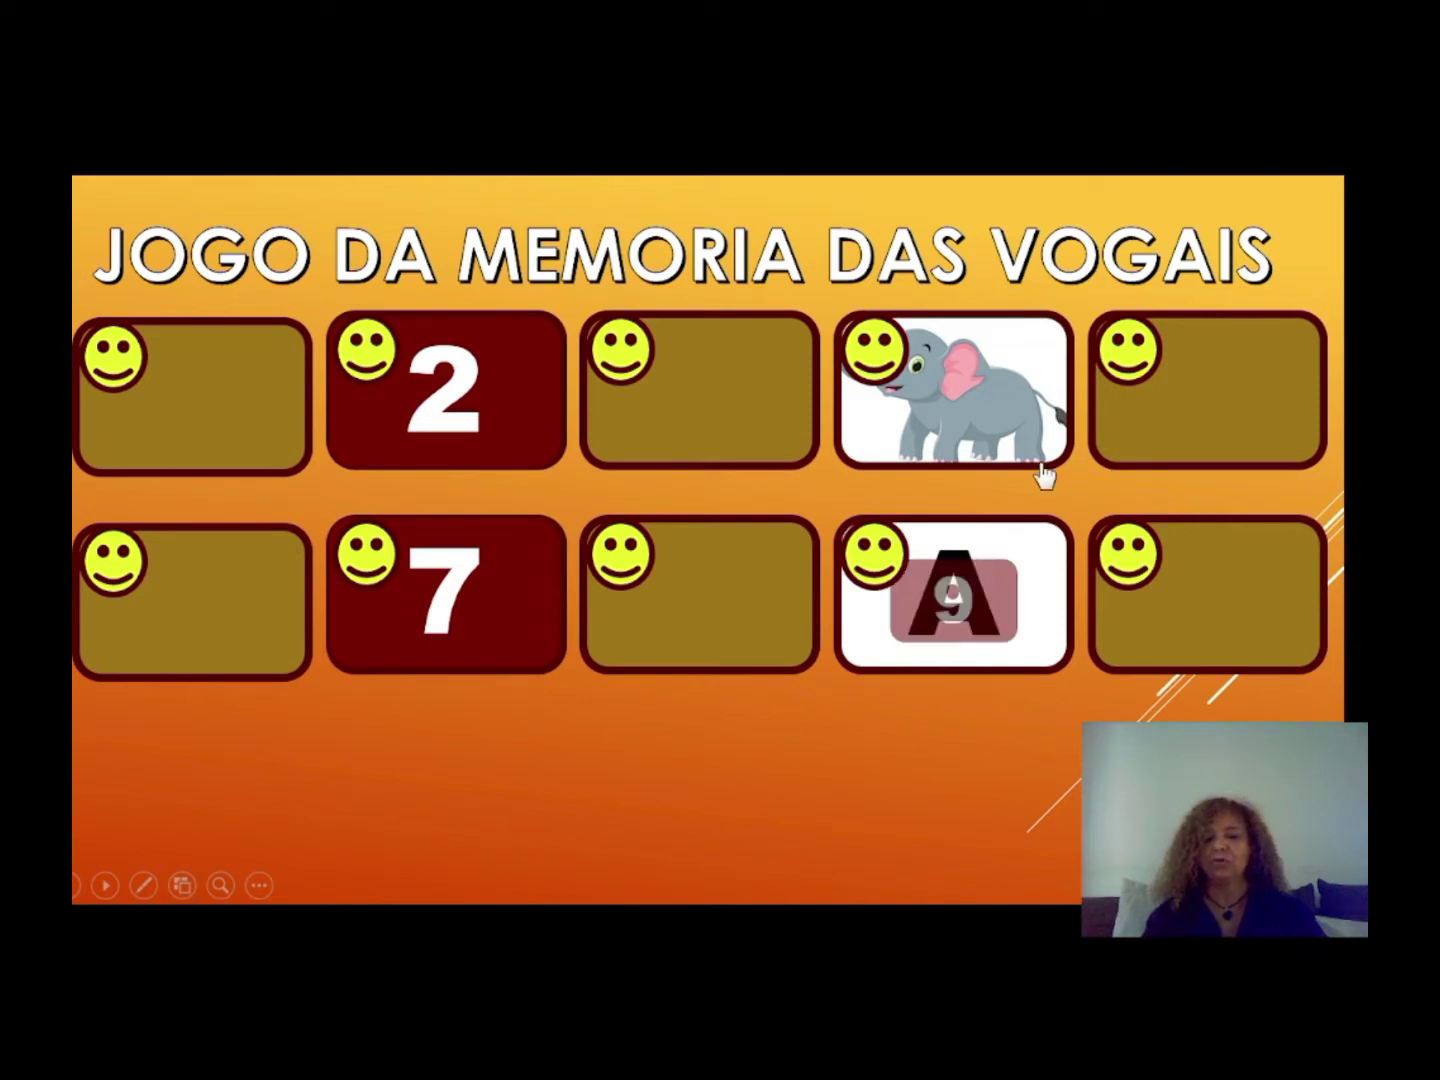
{"action": "left_click", "coordinate": [1042, 452]}
{"action": "left_click", "coordinate": [466, 441]}
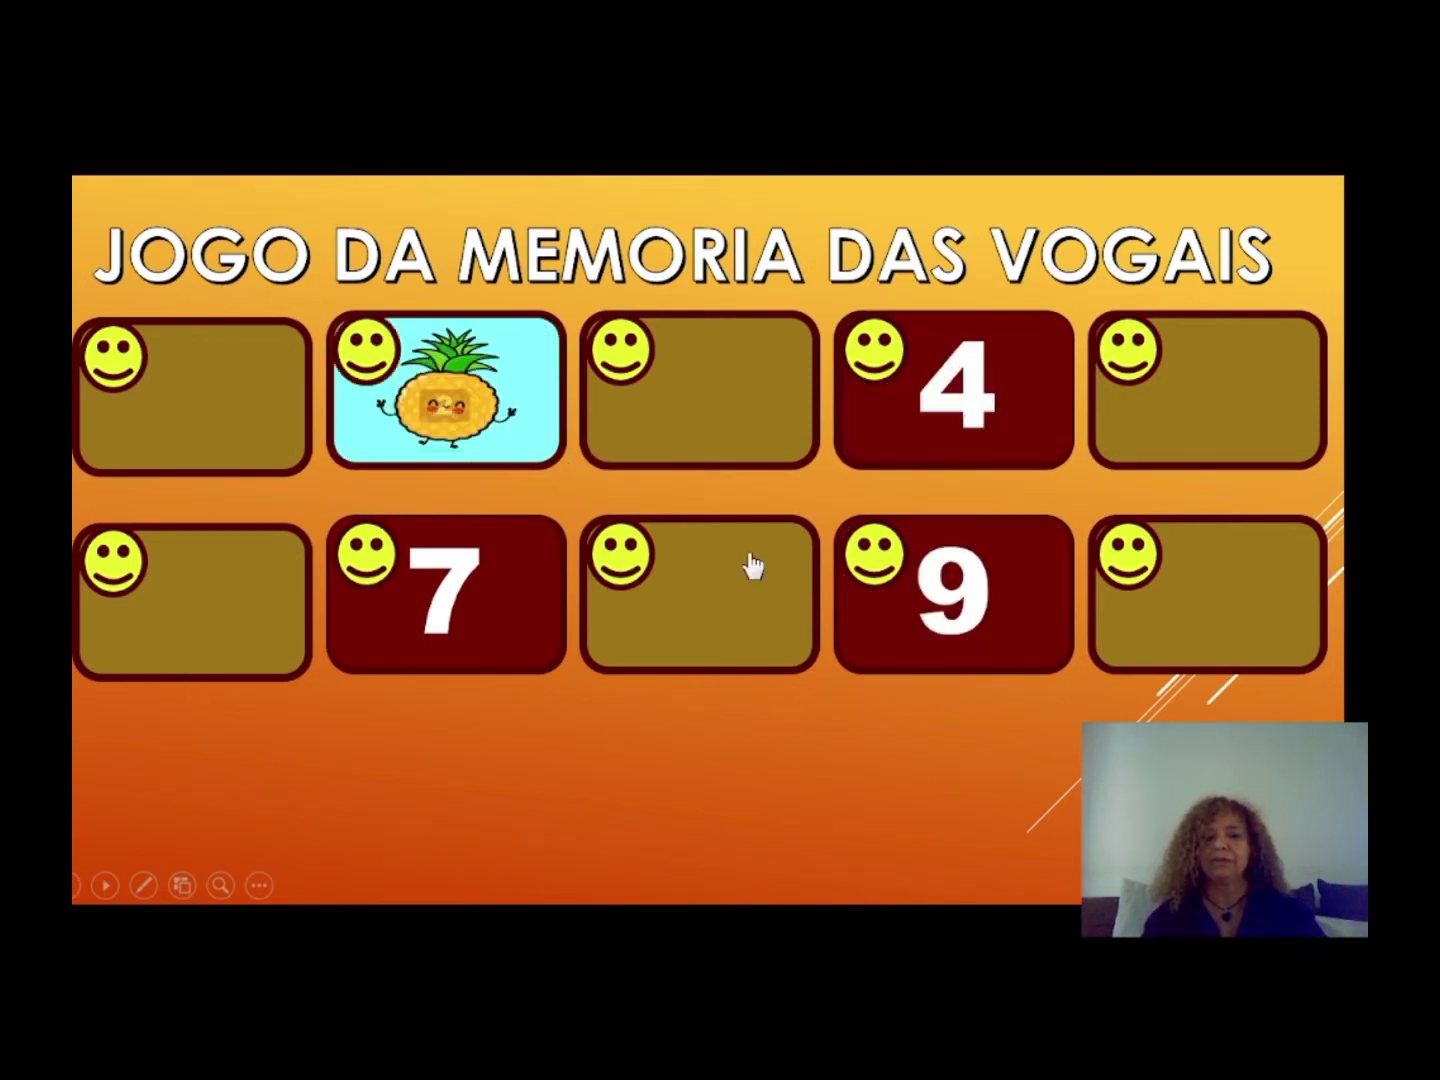
{"action": "left_click", "coordinate": [958, 595]}
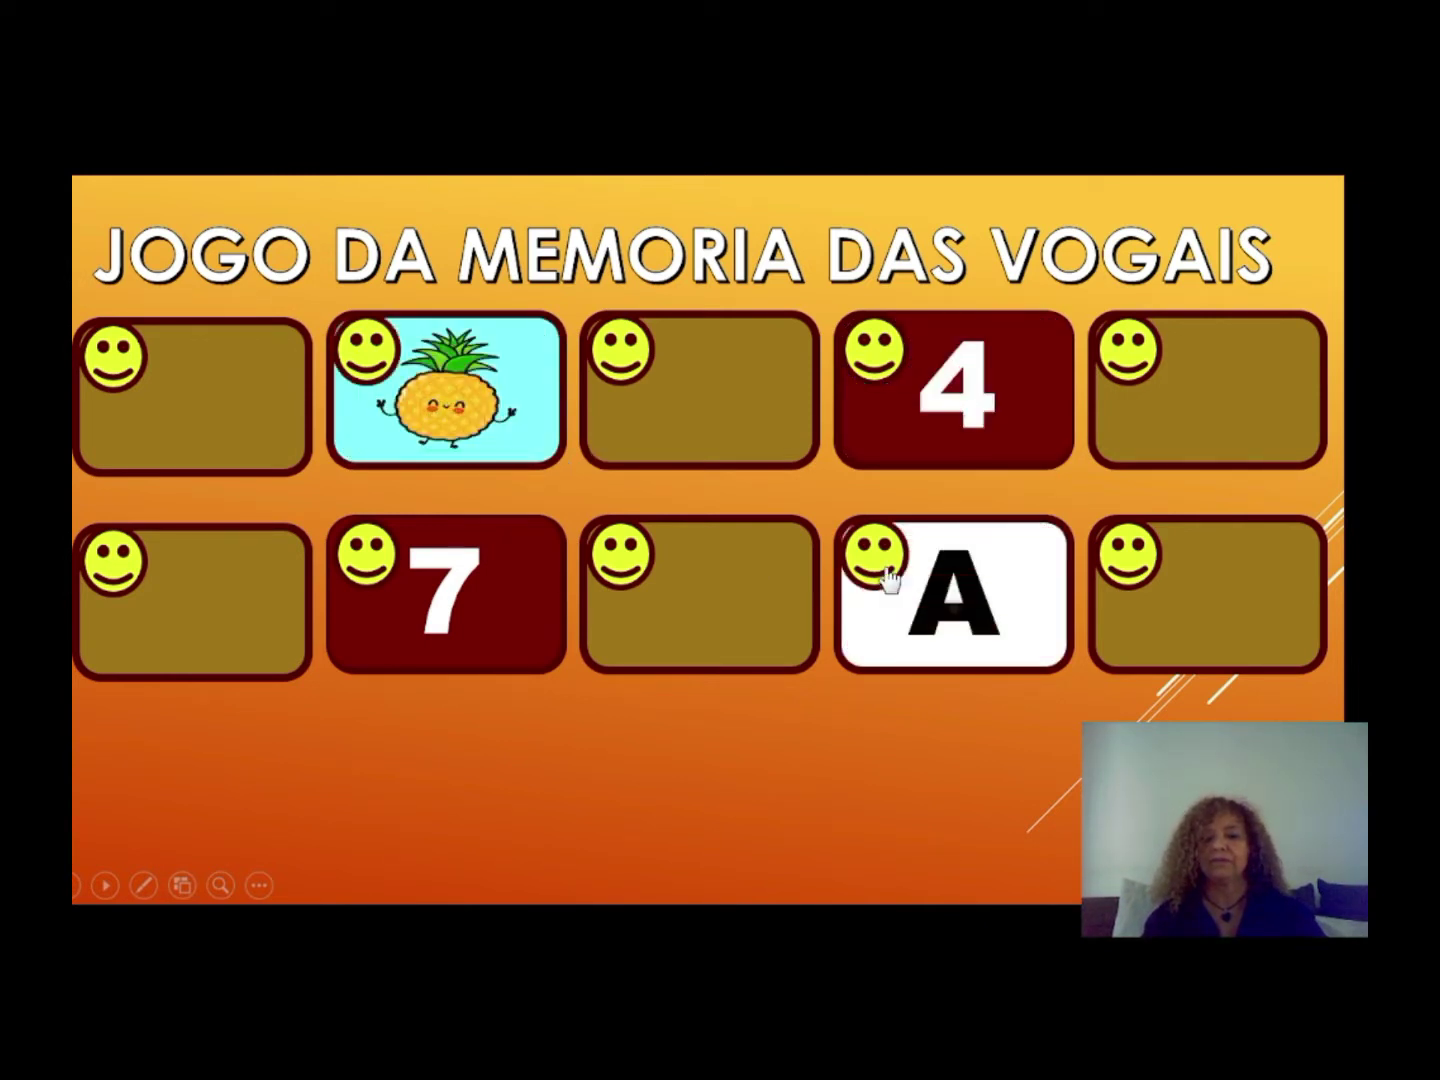
{"action": "left_click", "coordinate": [380, 378]}
Match card 4 (elephant) with card 7 (E) and end the slideshow
{"action": "left_click", "coordinate": [914, 437]}
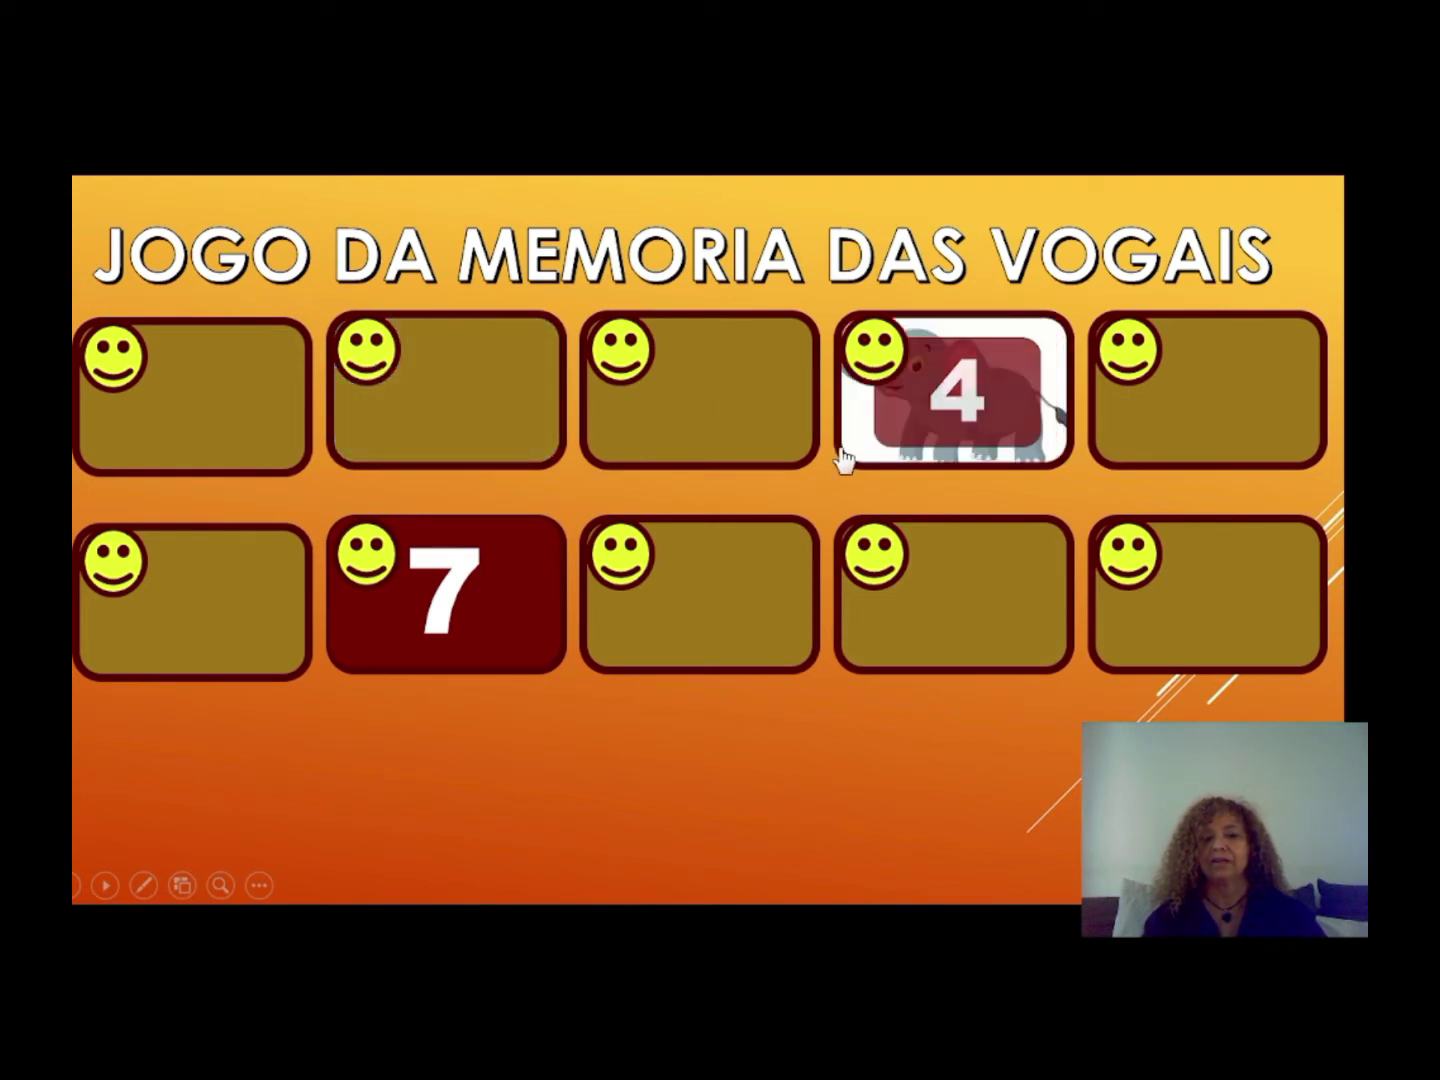
{"action": "left_click", "coordinate": [530, 603]}
{"action": "left_click", "coordinate": [366, 558]}
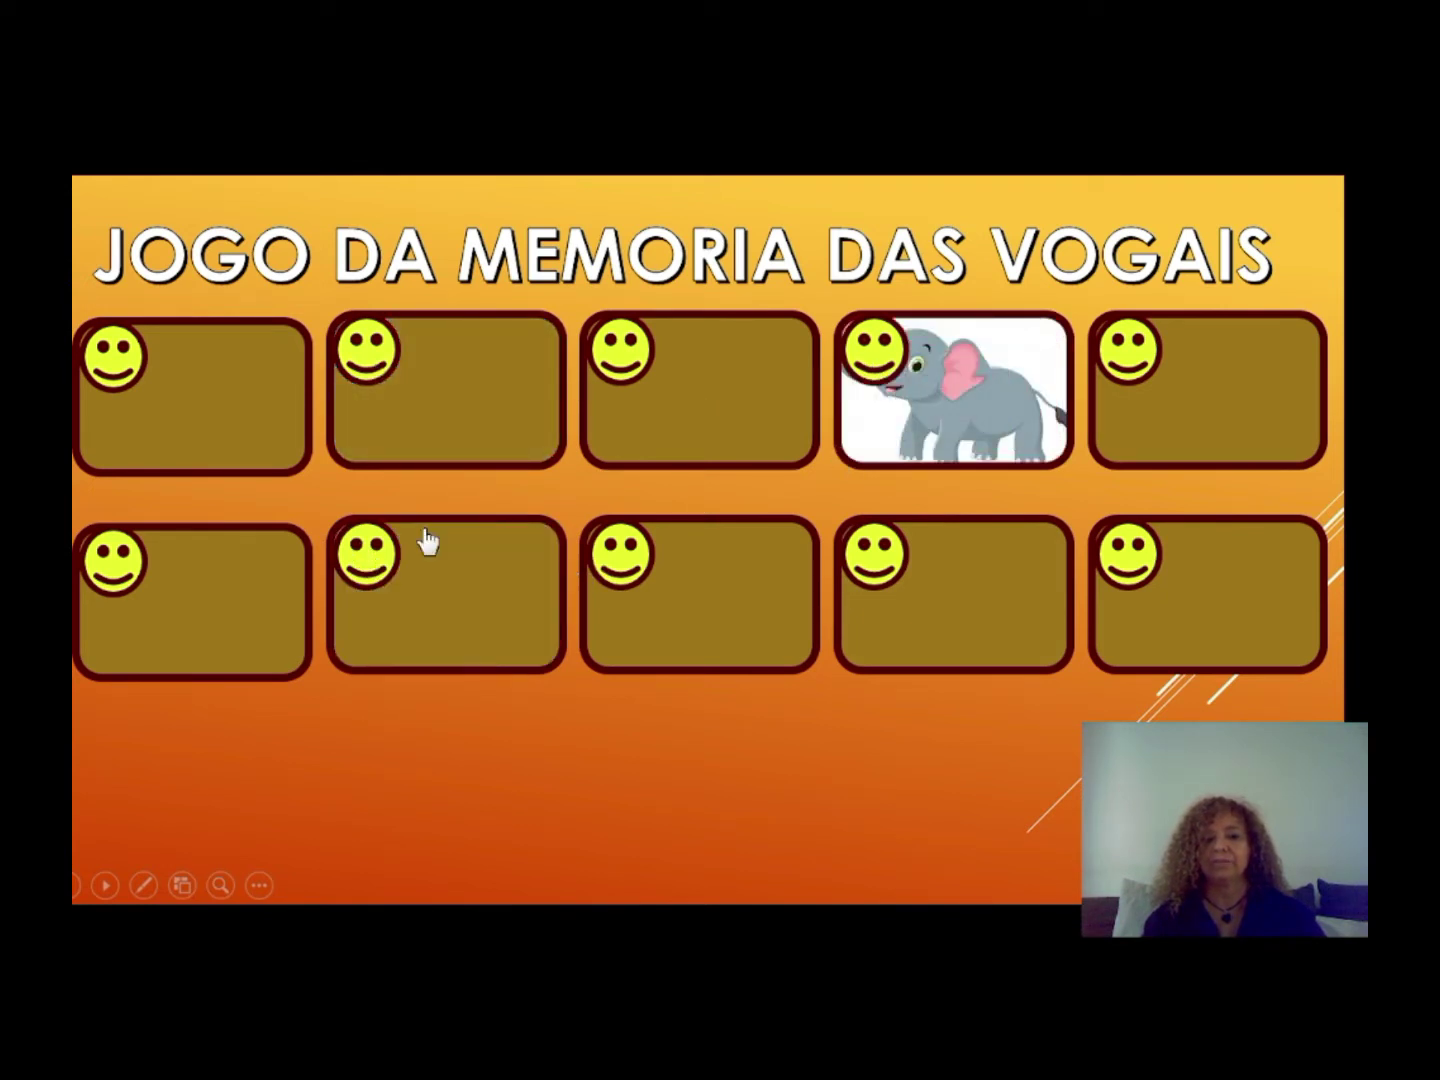
{"action": "left_click", "coordinate": [853, 375]}
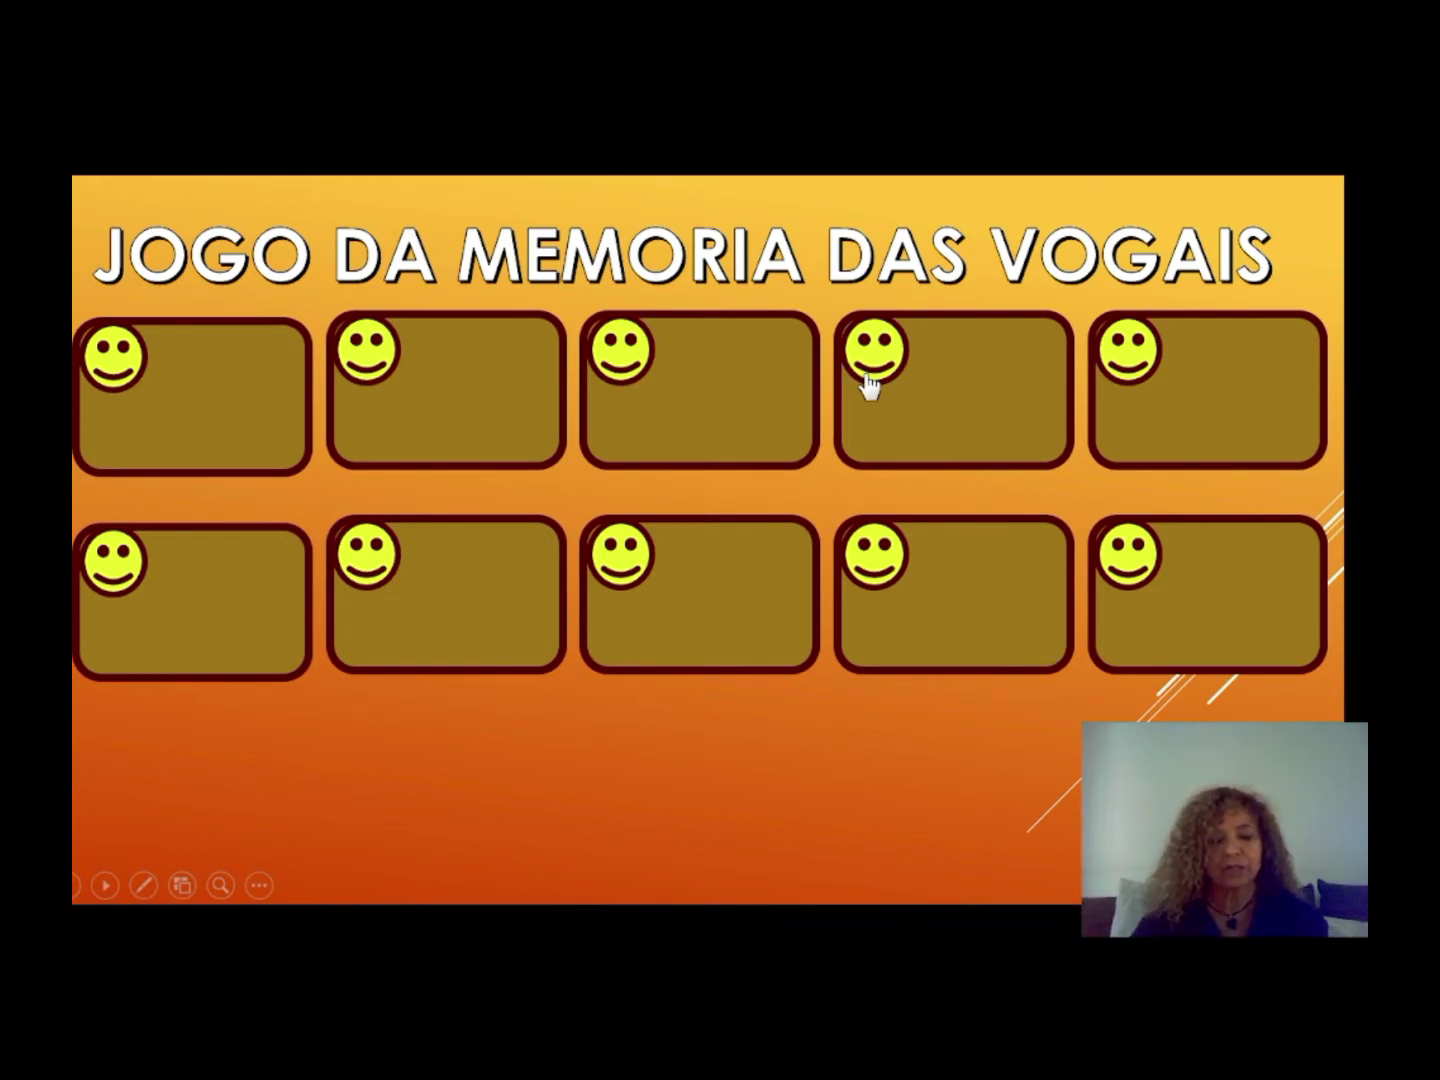
{"action": "key", "text": "Escape"}
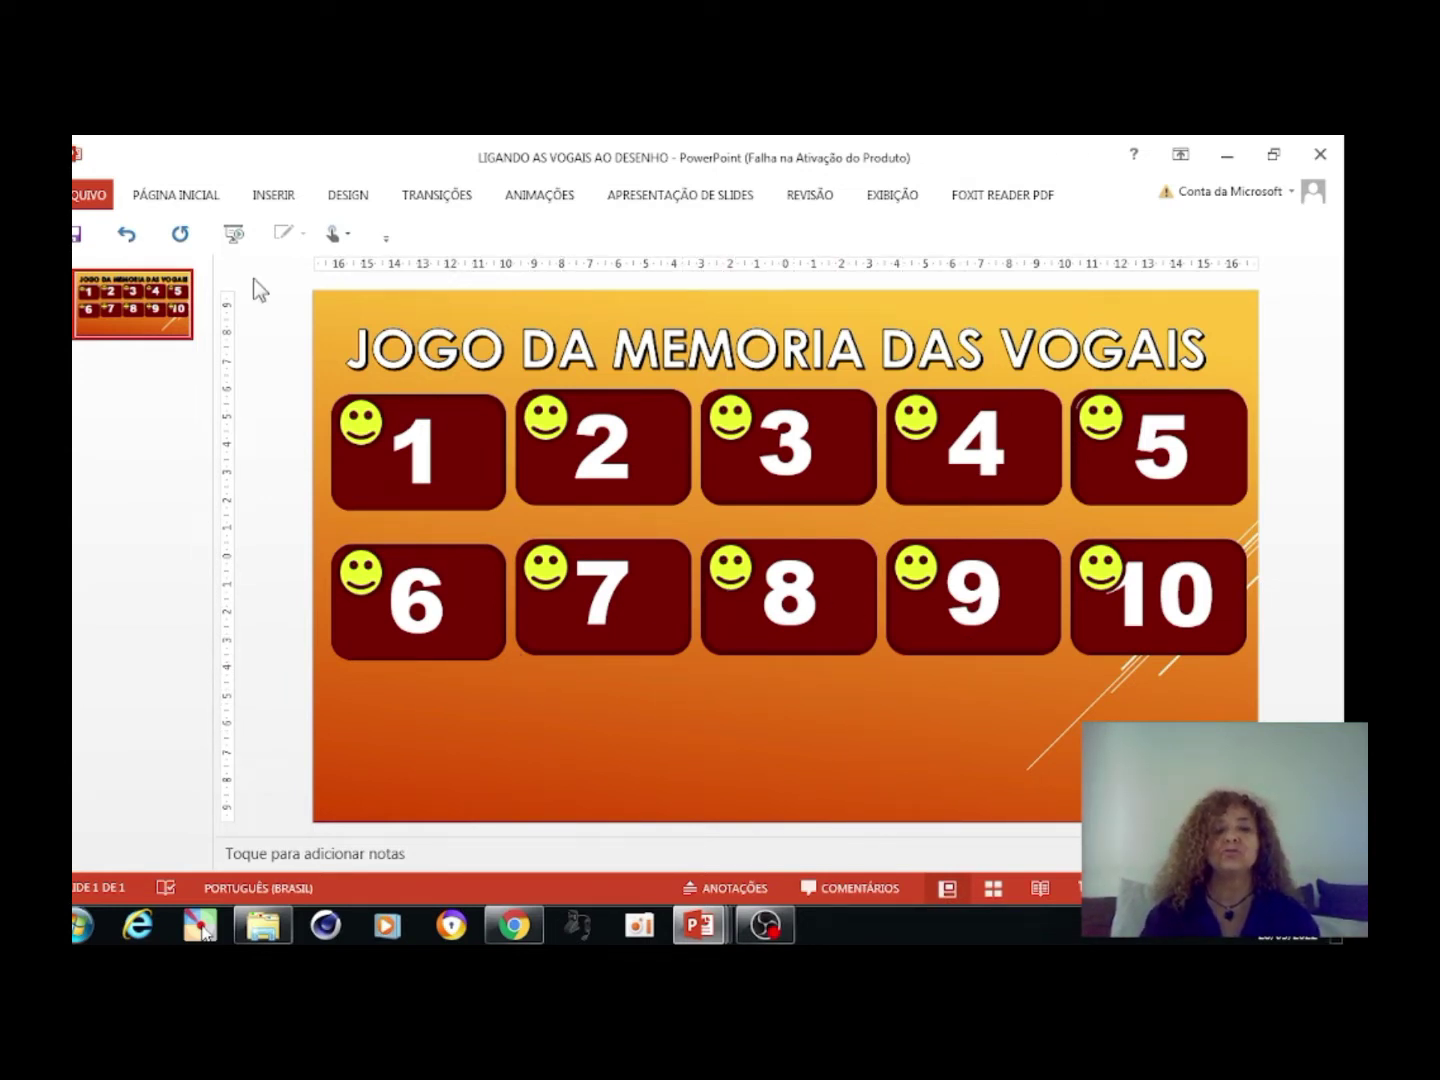
Switch to the INSERIR (Insert) ribbon tab
{"action": "left_click", "coordinate": [275, 195]}
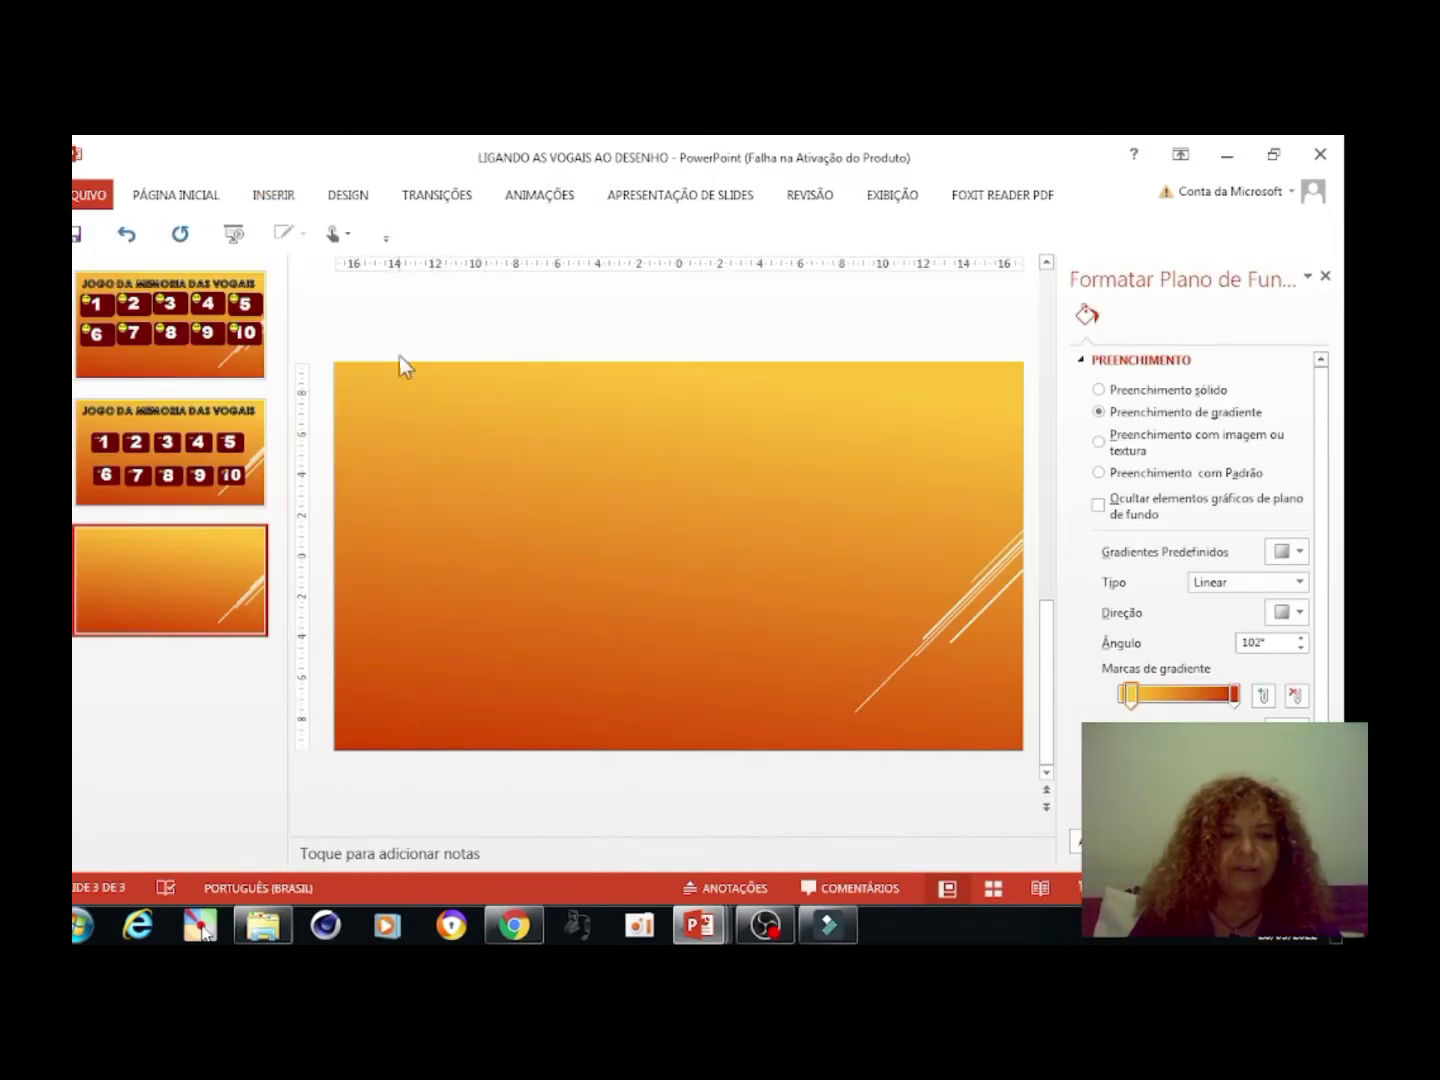
Draw a small dark red rounded rectangle near the top-left of slide 3
{"action": "left_click", "coordinate": [209, 197]}
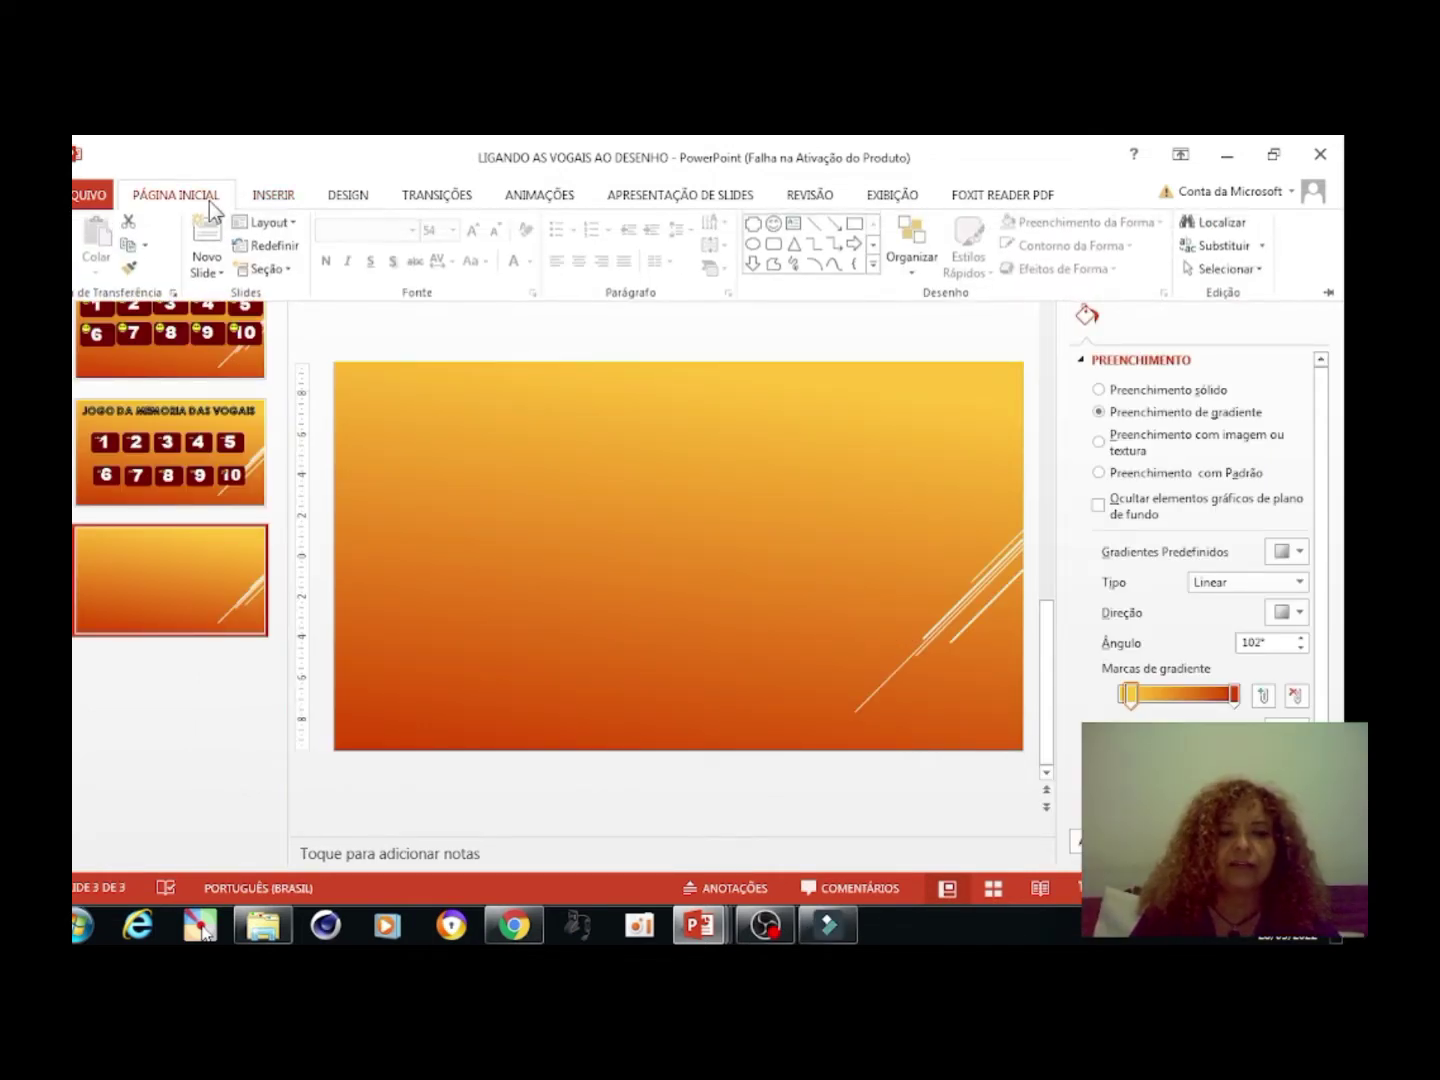
{"action": "left_click", "coordinate": [772, 248]}
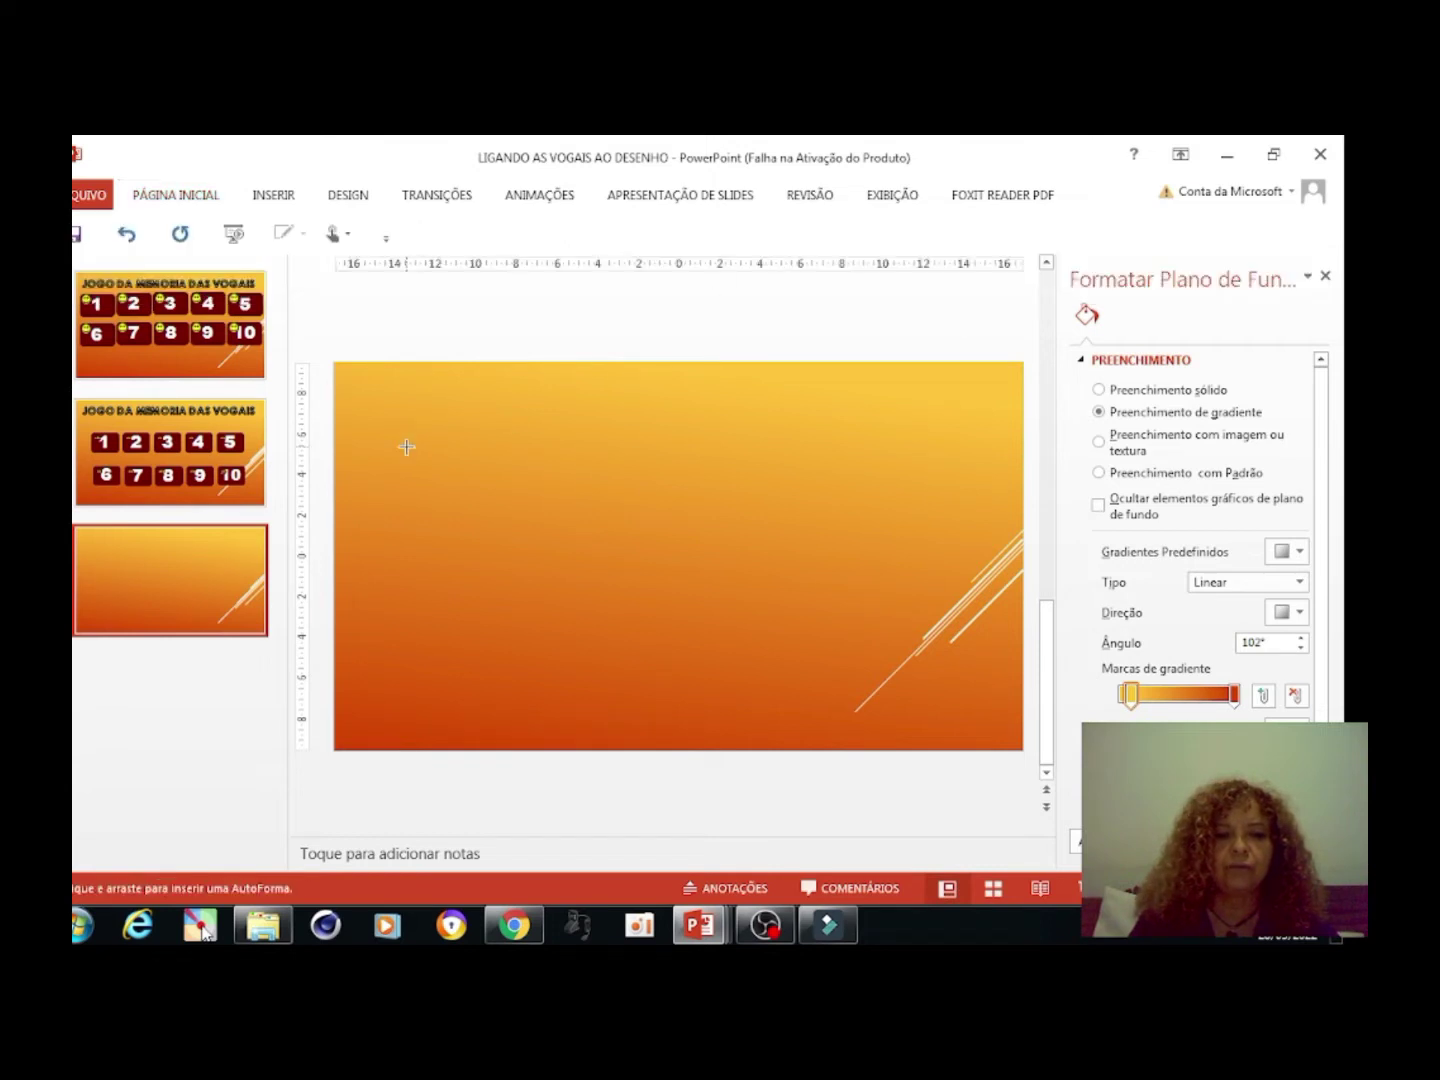
{"action": "mouse_move", "coordinate": [370, 445]}
{"action": "left_mouse_down"}
{"action": "mouse_move", "coordinate": [482, 506]}
{"action": "mouse_move", "coordinate": [466, 517]}
{"action": "left_mouse_up"}
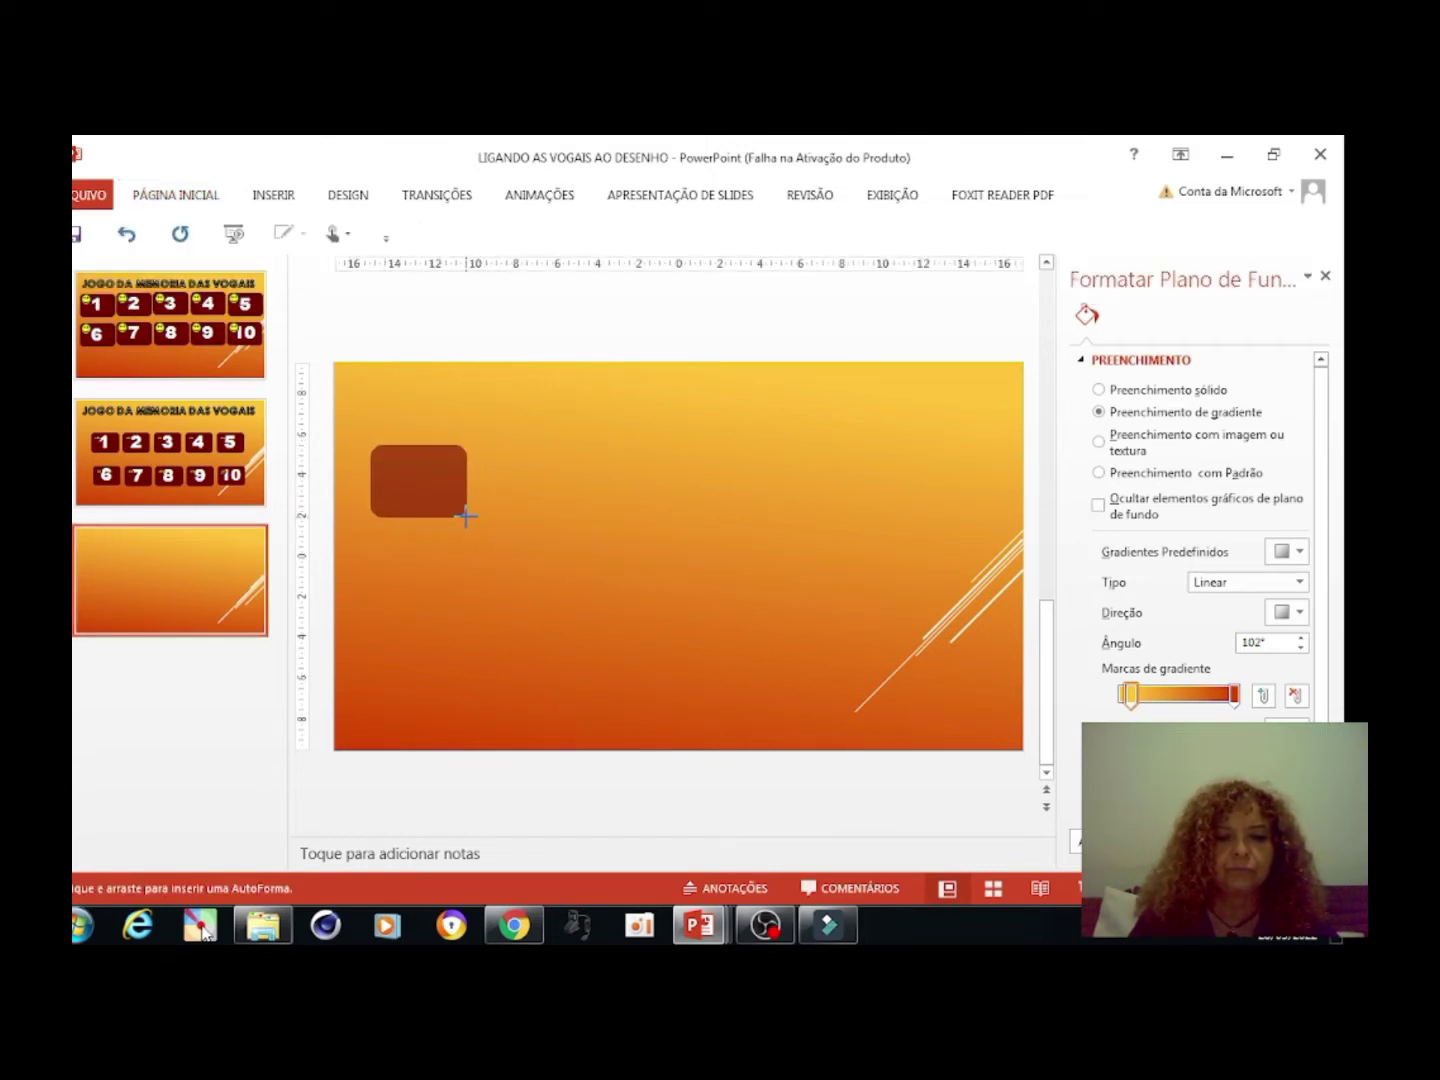
{"action": "mouse_move", "coordinate": [434, 481]}
{"action": "left_mouse_down"}
{"action": "mouse_move", "coordinate": [415, 474]}
{"action": "mouse_move", "coordinate": [471, 525]}
{"action": "left_mouse_up"}
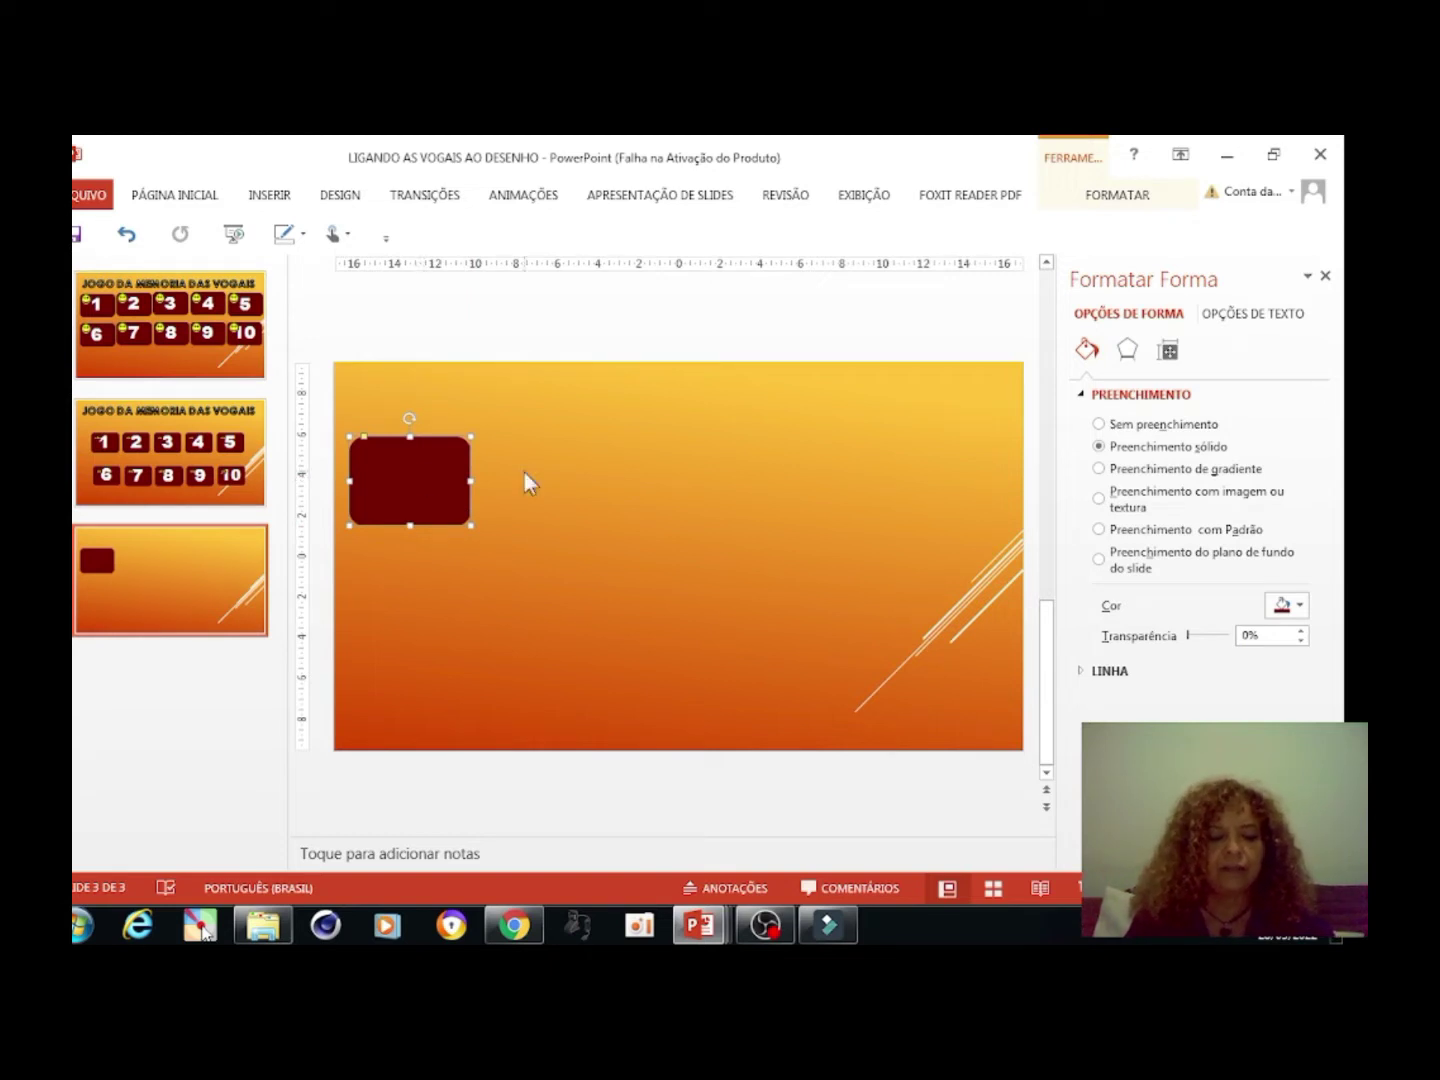
Duplicate the rounded rectangle with Ctrl+D and place the copy beside the original
{"action": "key", "text": "ctrl+d"}
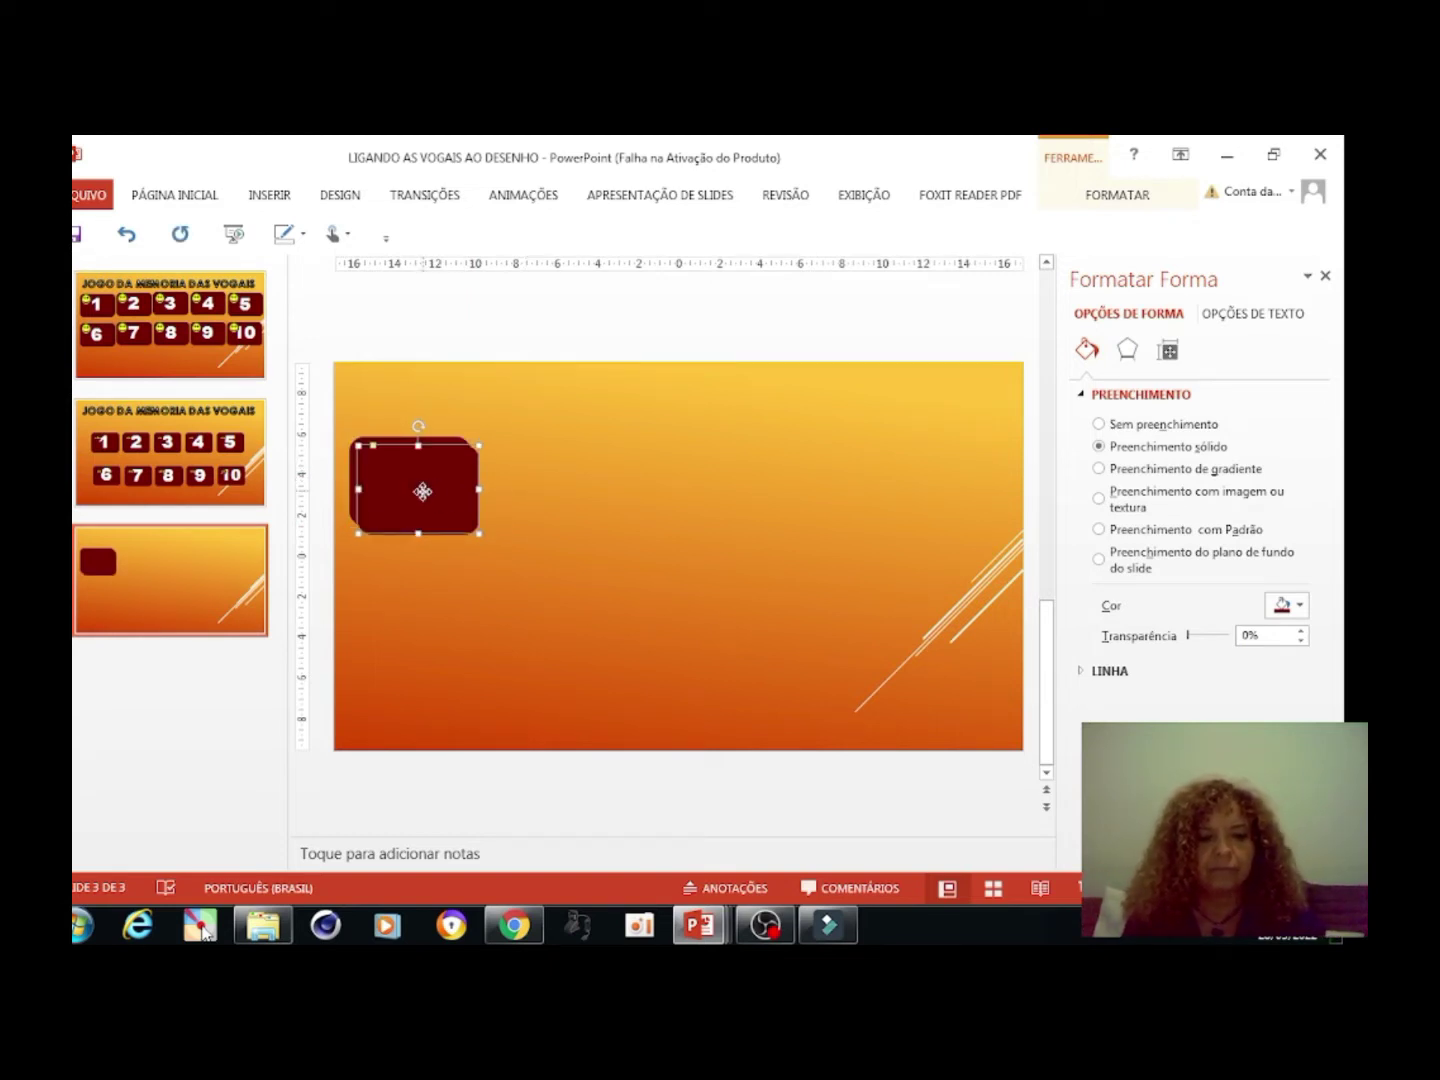
{"action": "left_click_drag", "start_coordinate": [421, 491], "coordinate": [551, 485]}
{"action": "left_click", "coordinate": [686, 476]}
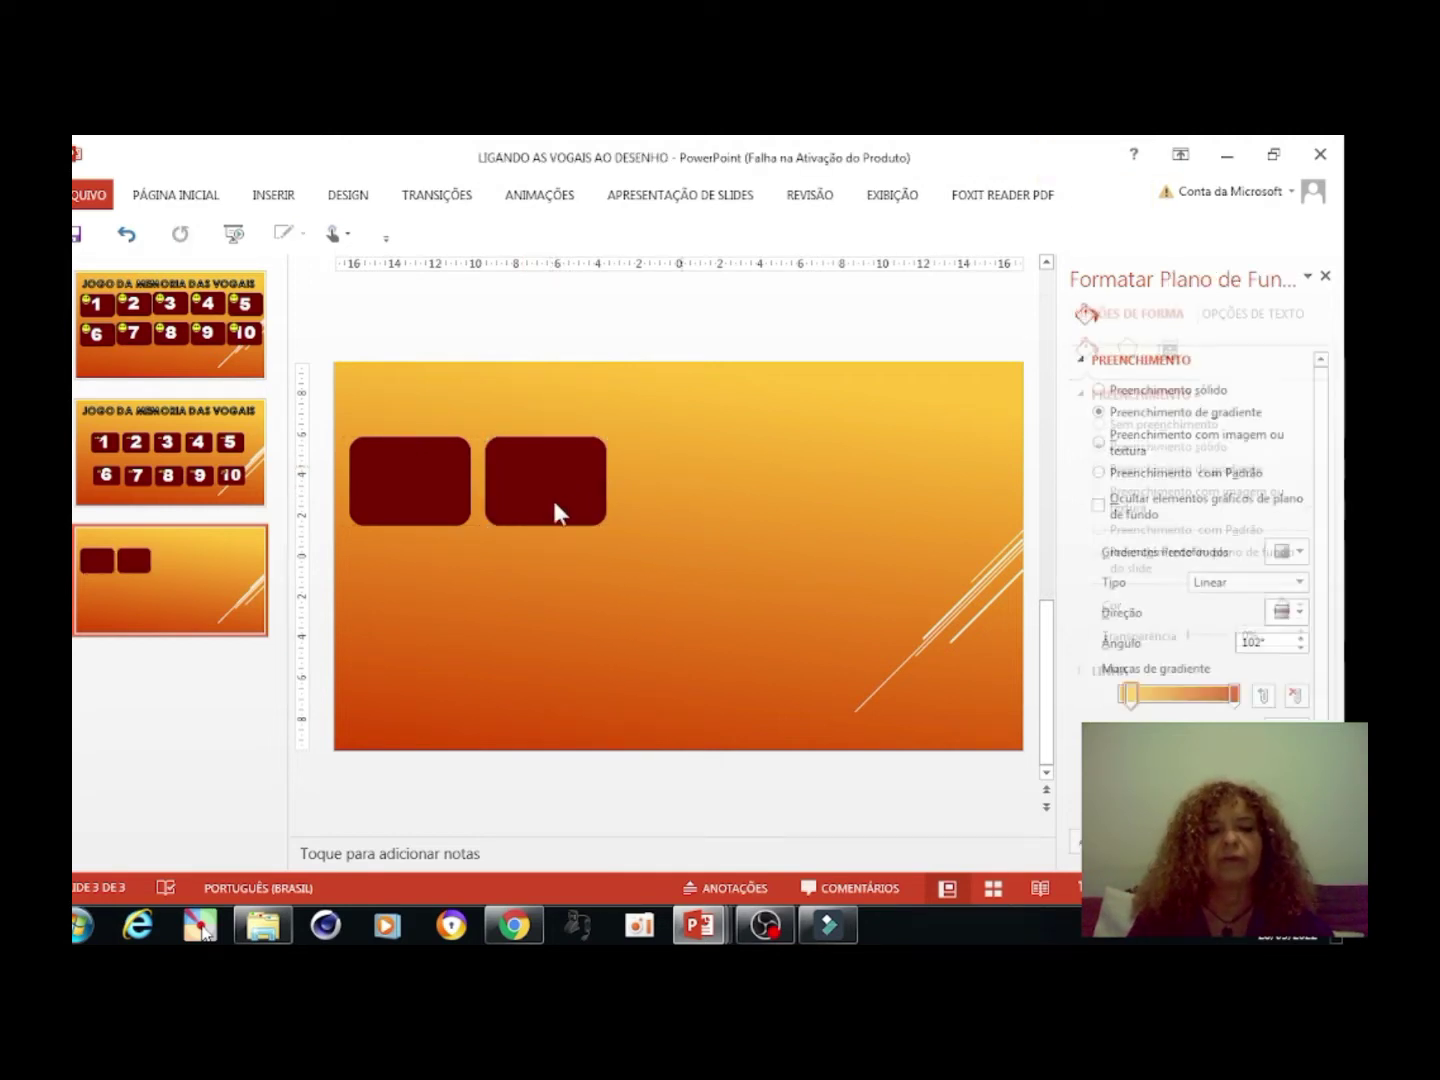
{"action": "left_click", "coordinate": [418, 485]}
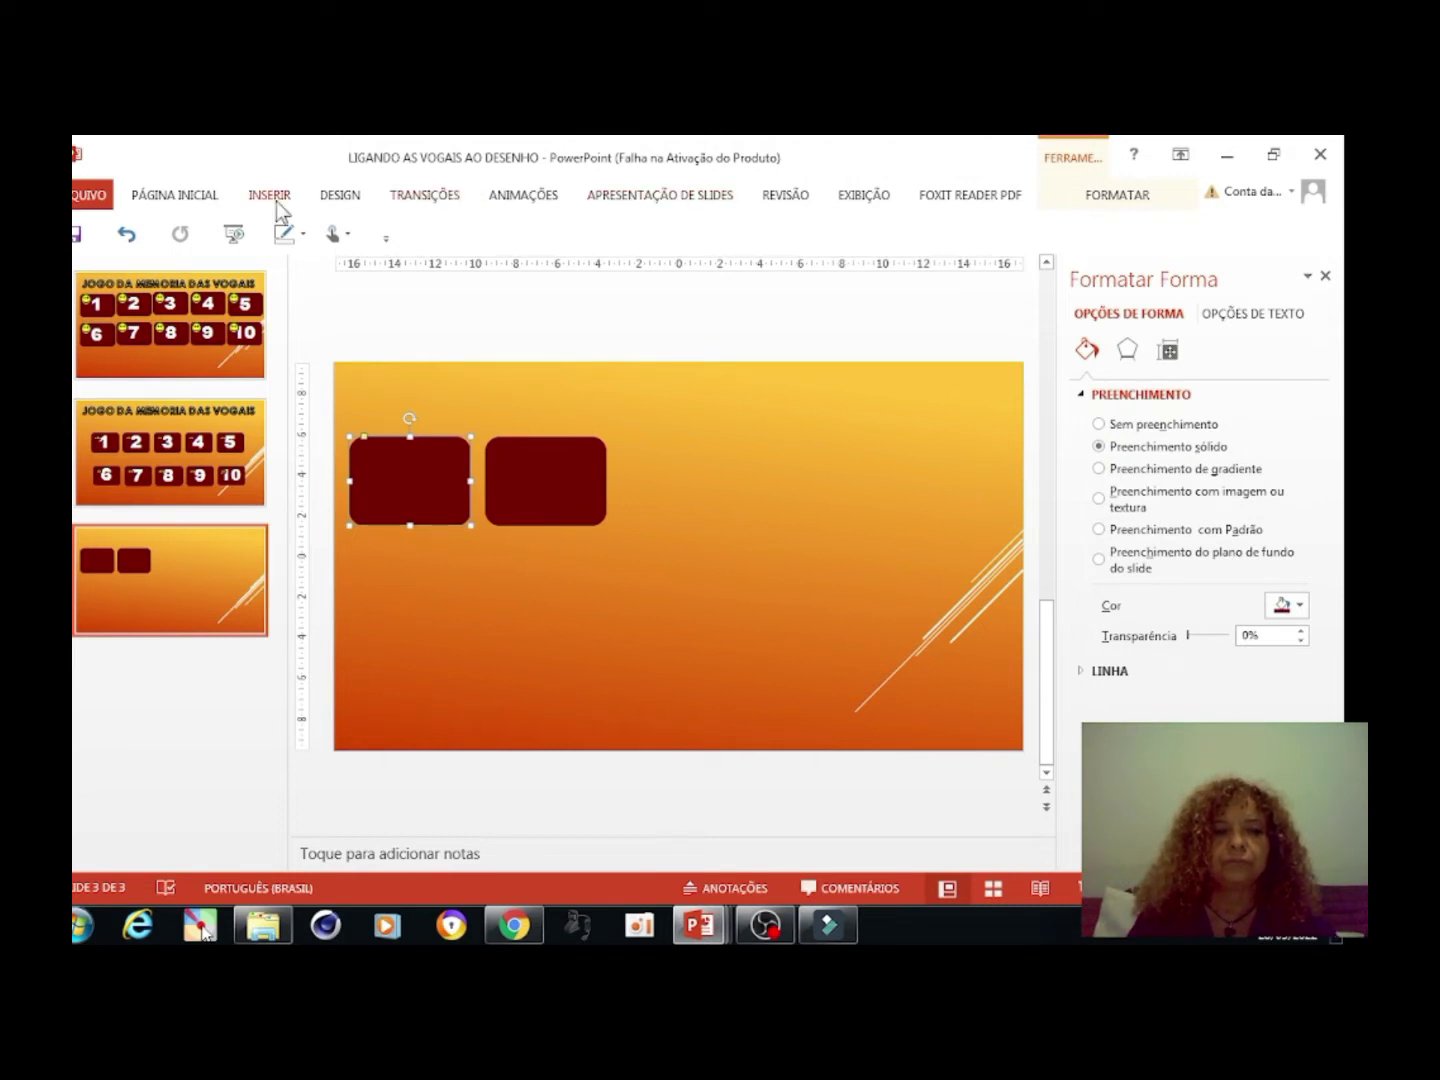
Fill the left card white and thicken its dark outline weight
{"action": "left_click", "coordinate": [215, 193]}
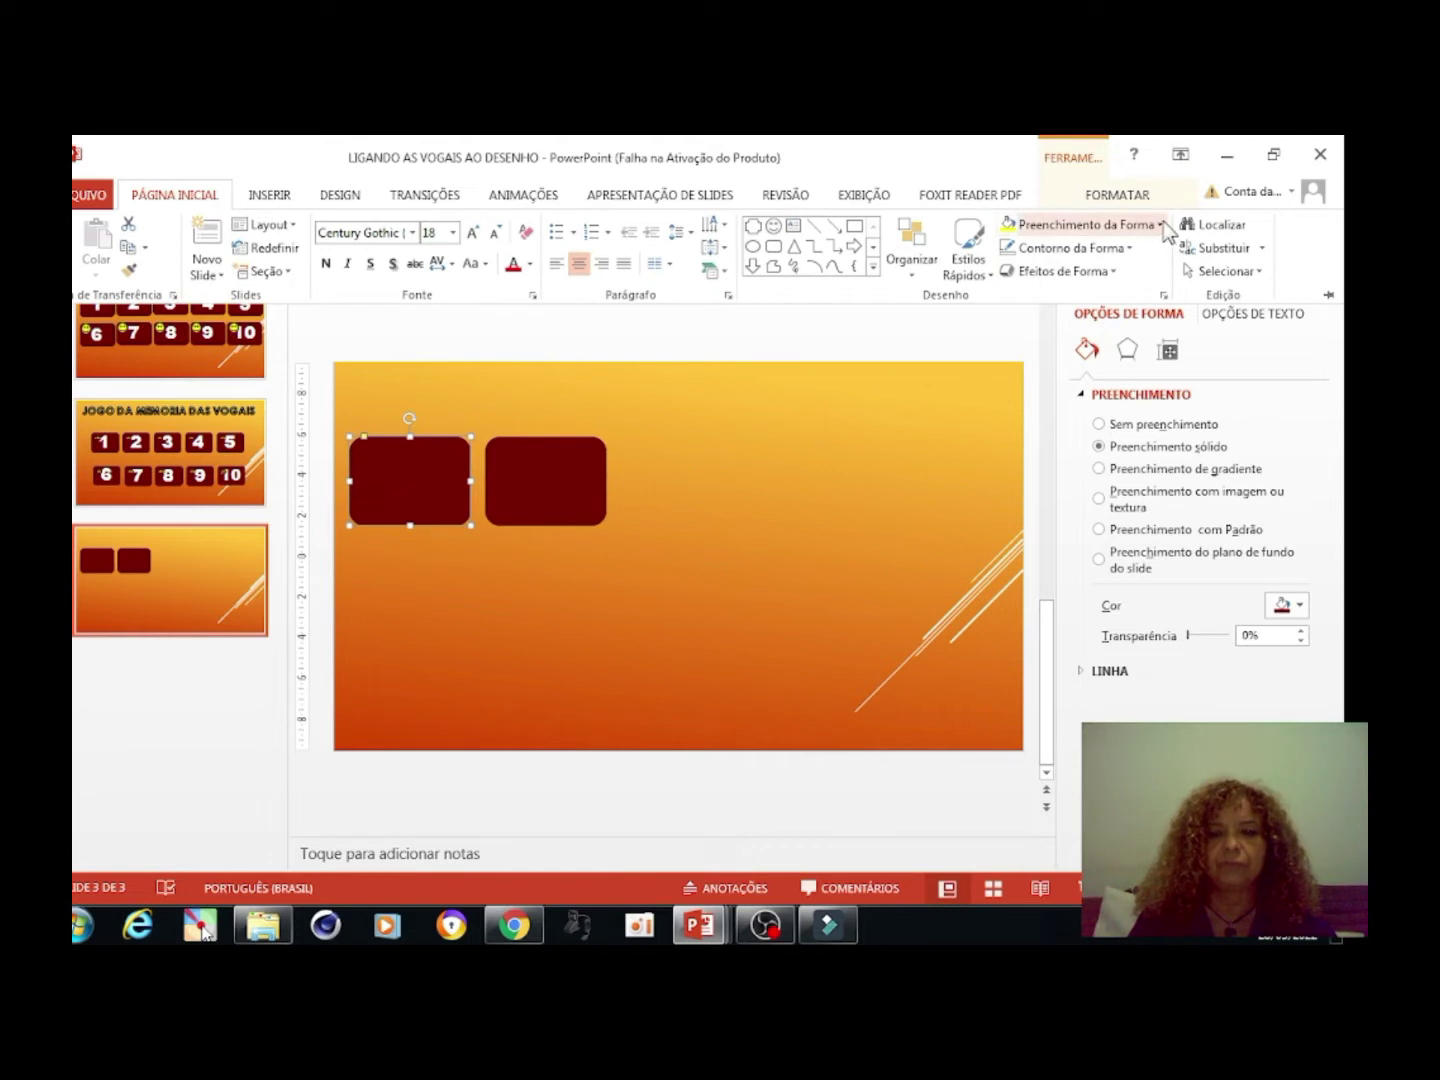
{"action": "left_click", "coordinate": [1159, 224]}
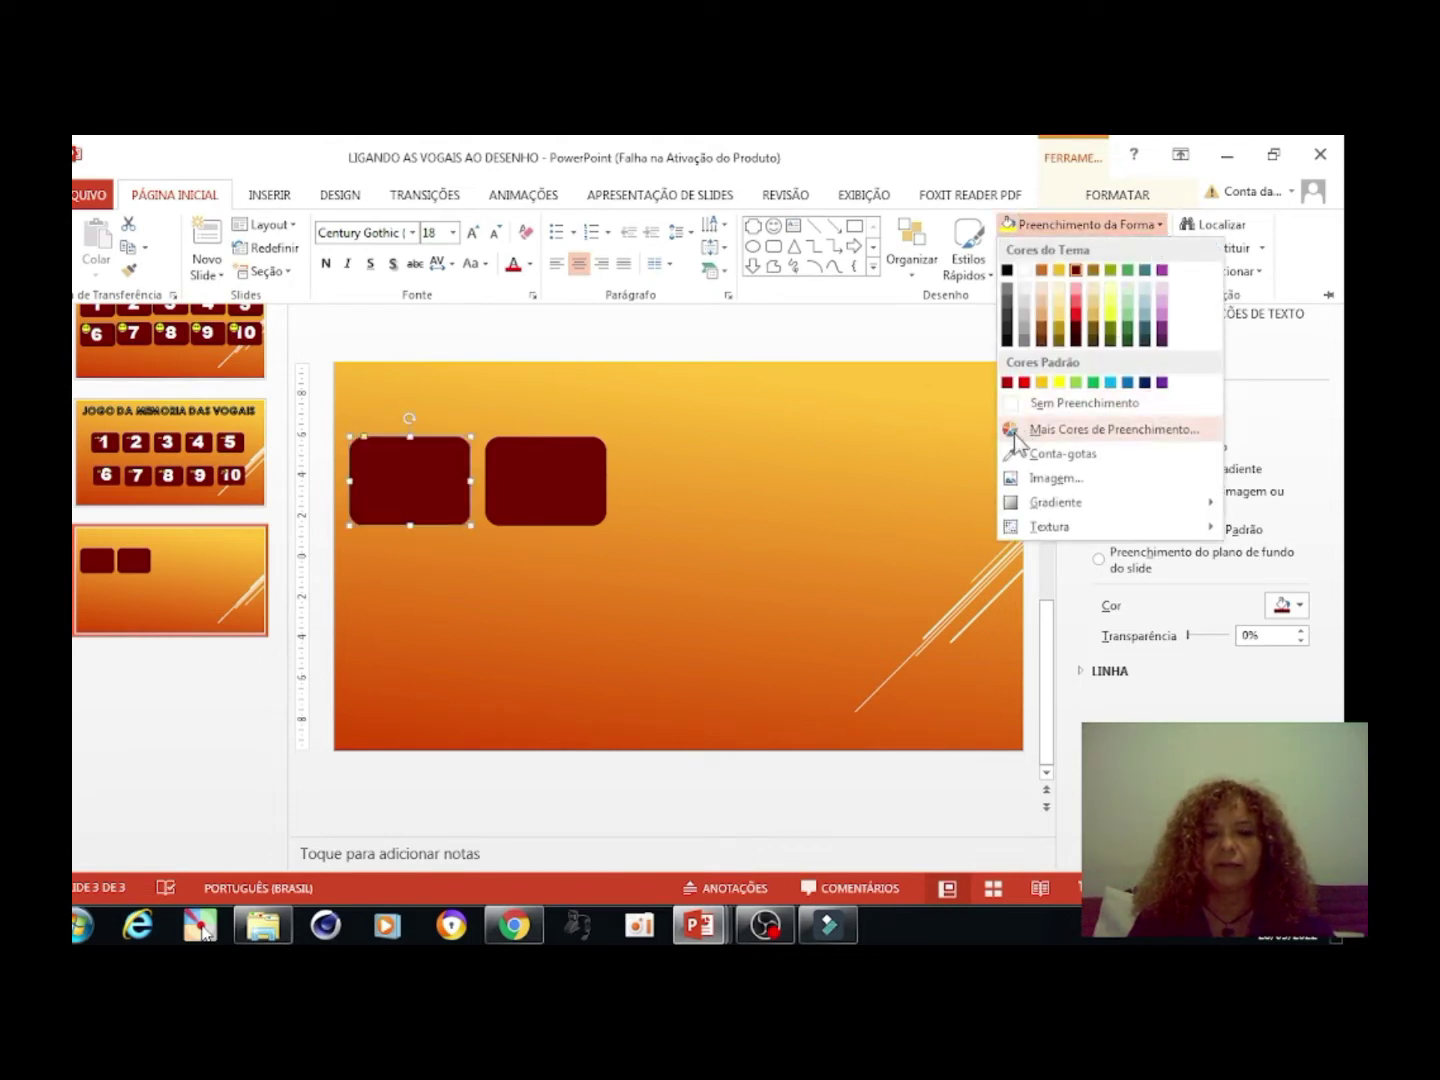
{"action": "left_click", "coordinate": [1024, 270]}
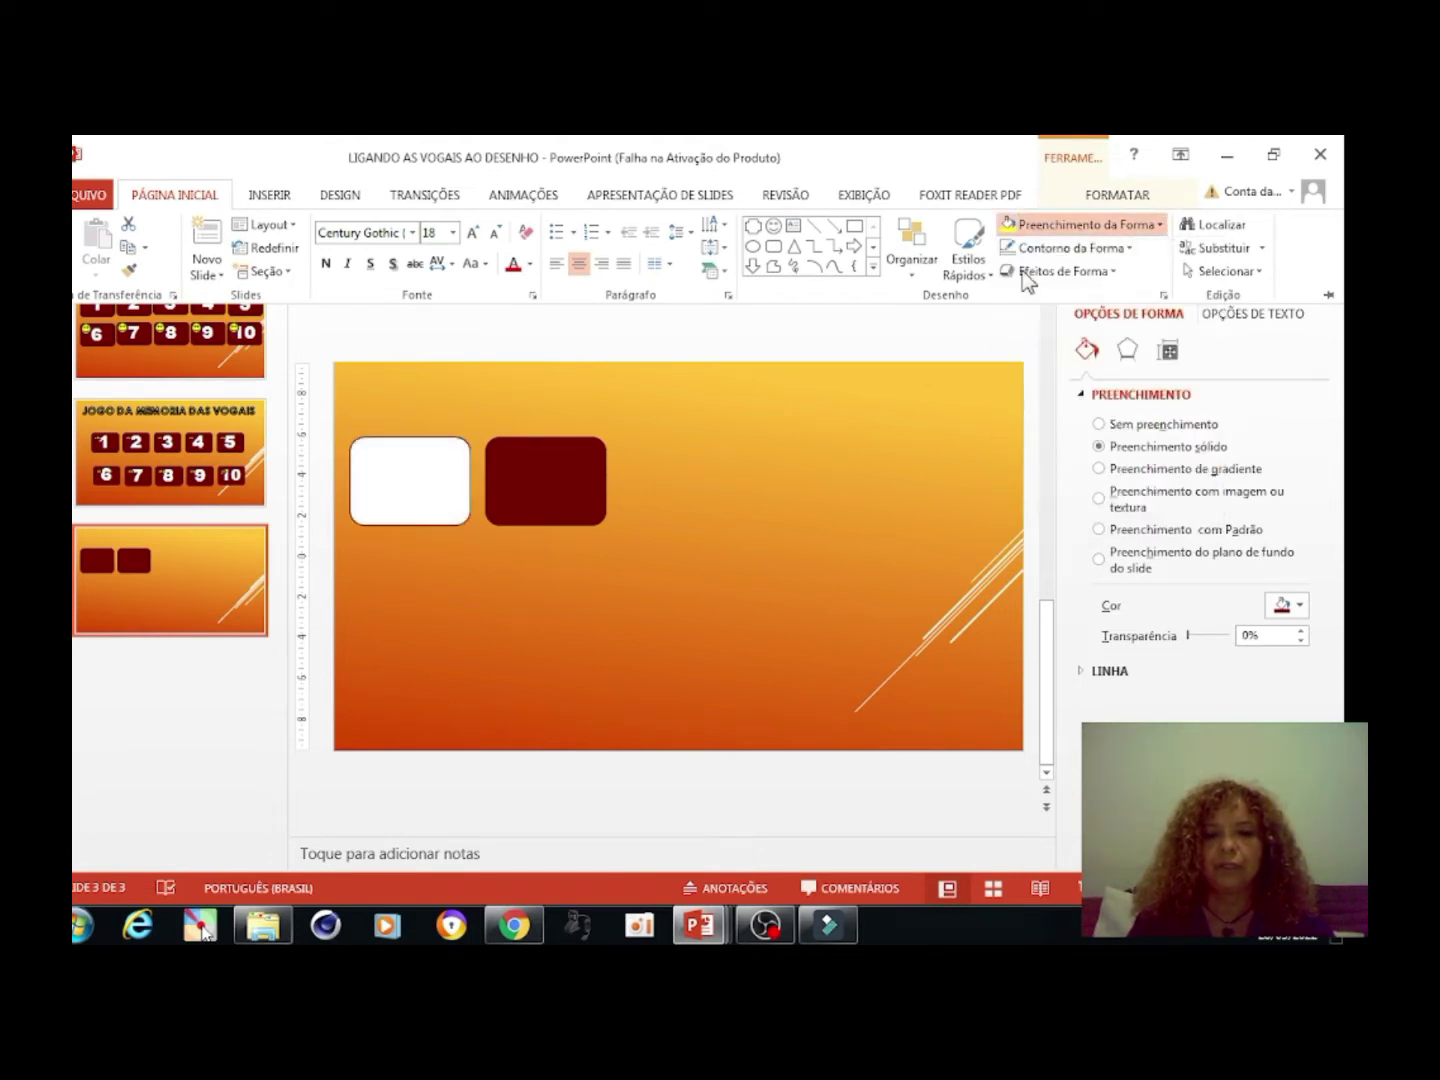
{"action": "left_click", "coordinate": [1129, 248]}
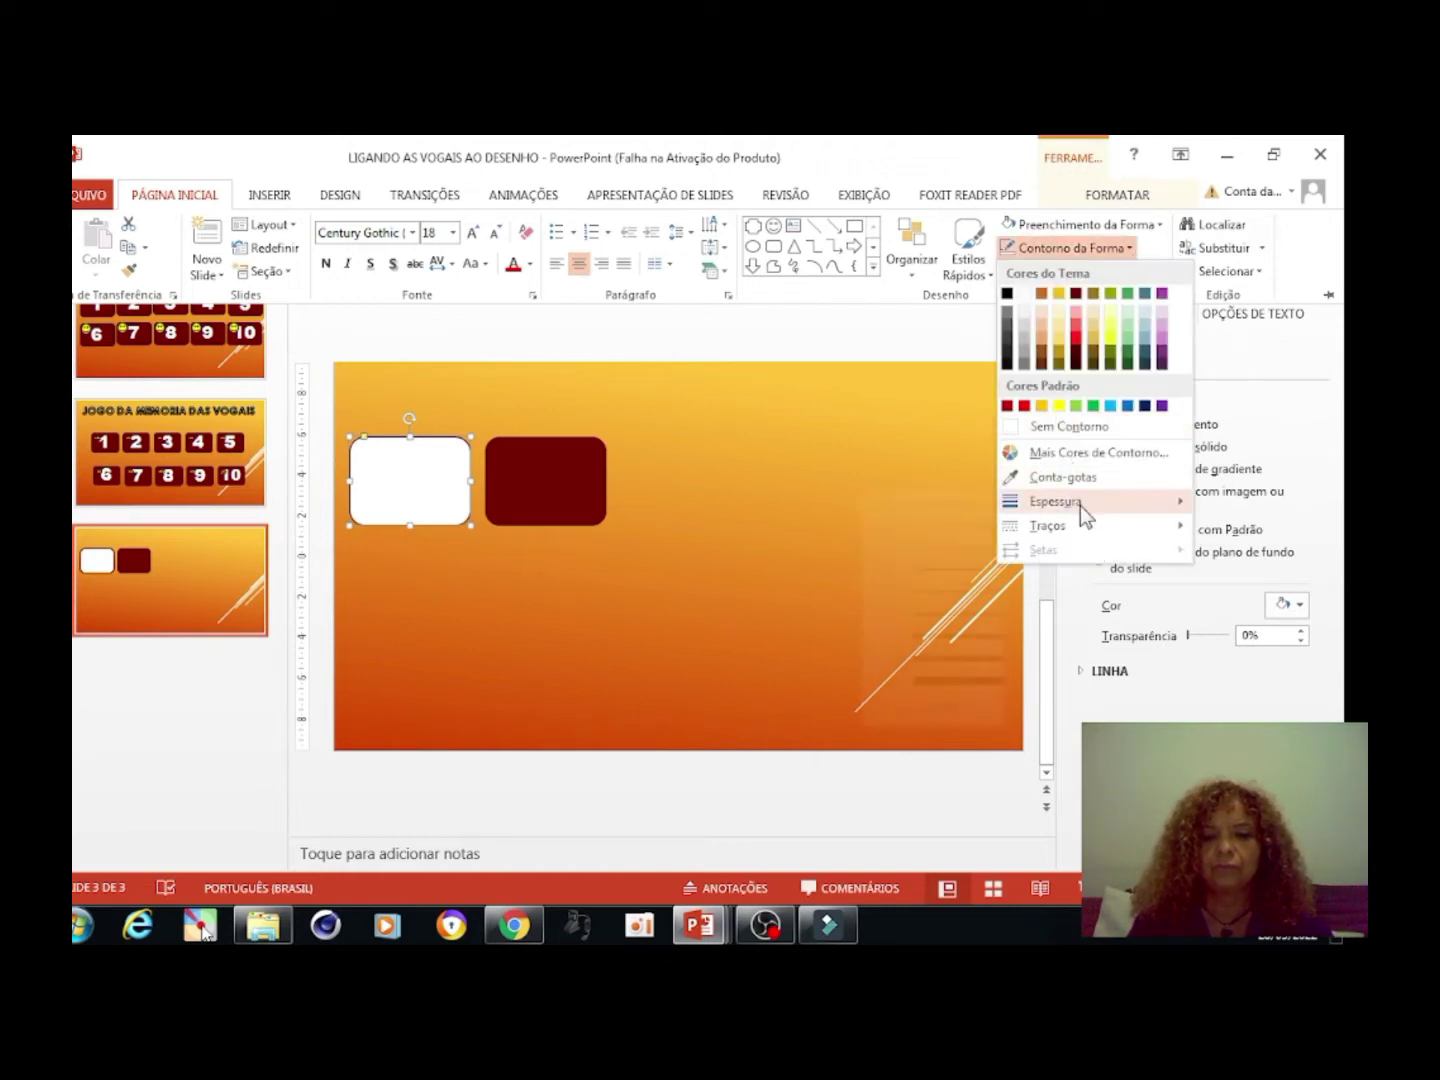
{"action": "mouse_move", "coordinate": [1056, 500]}
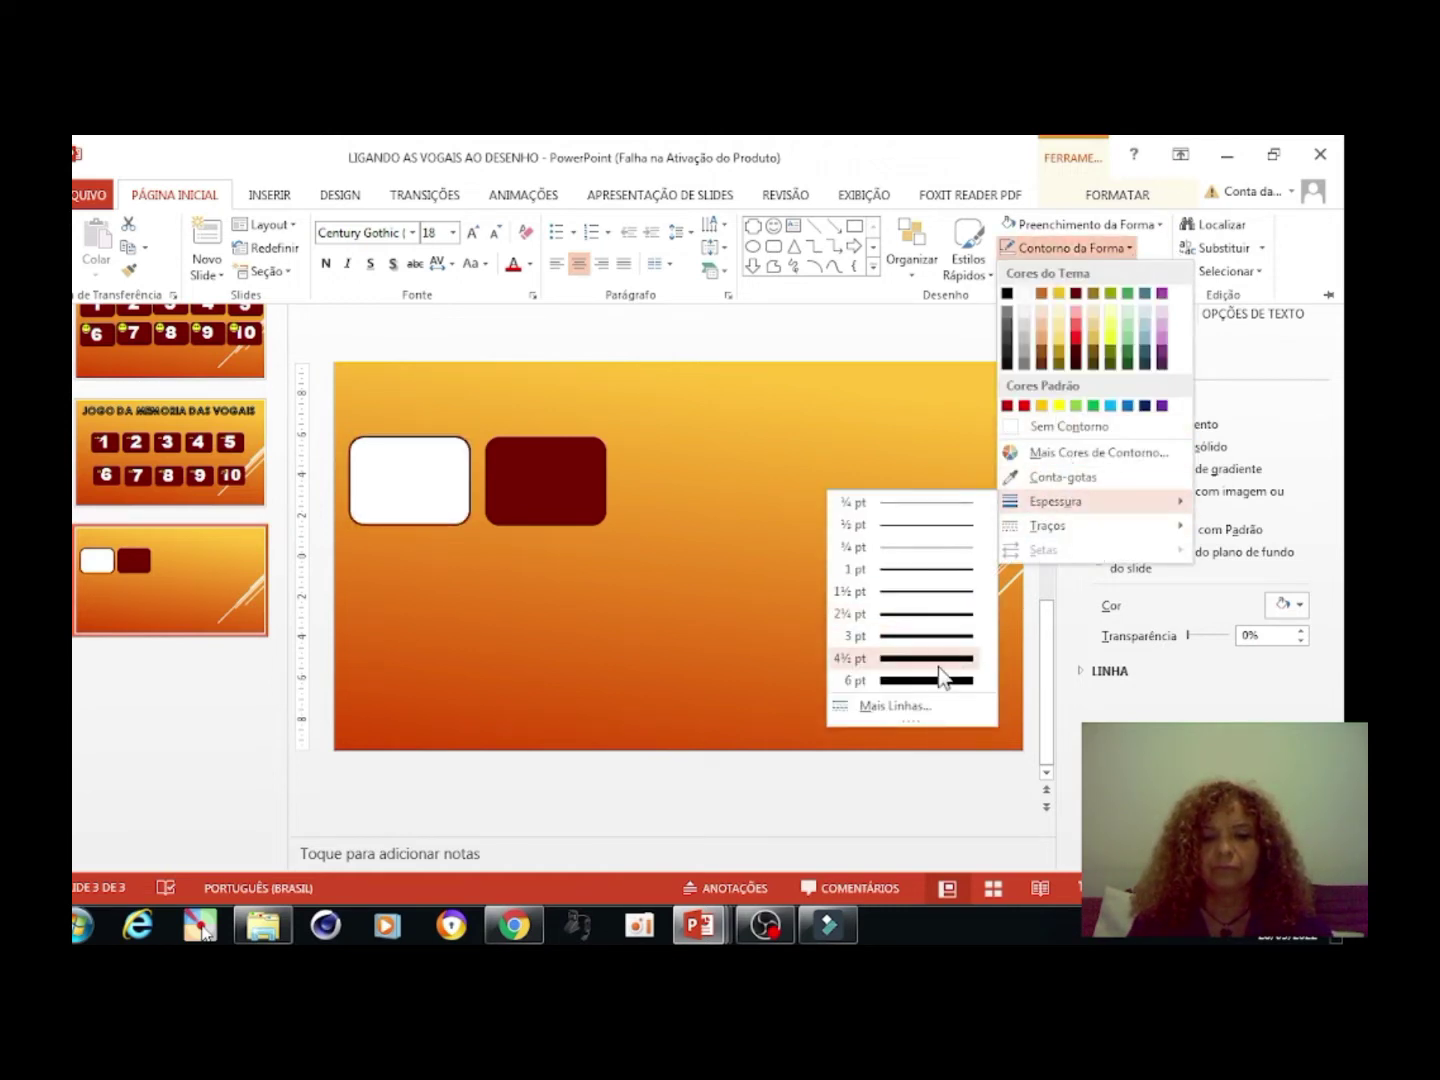
{"action": "left_click", "coordinate": [945, 660]}
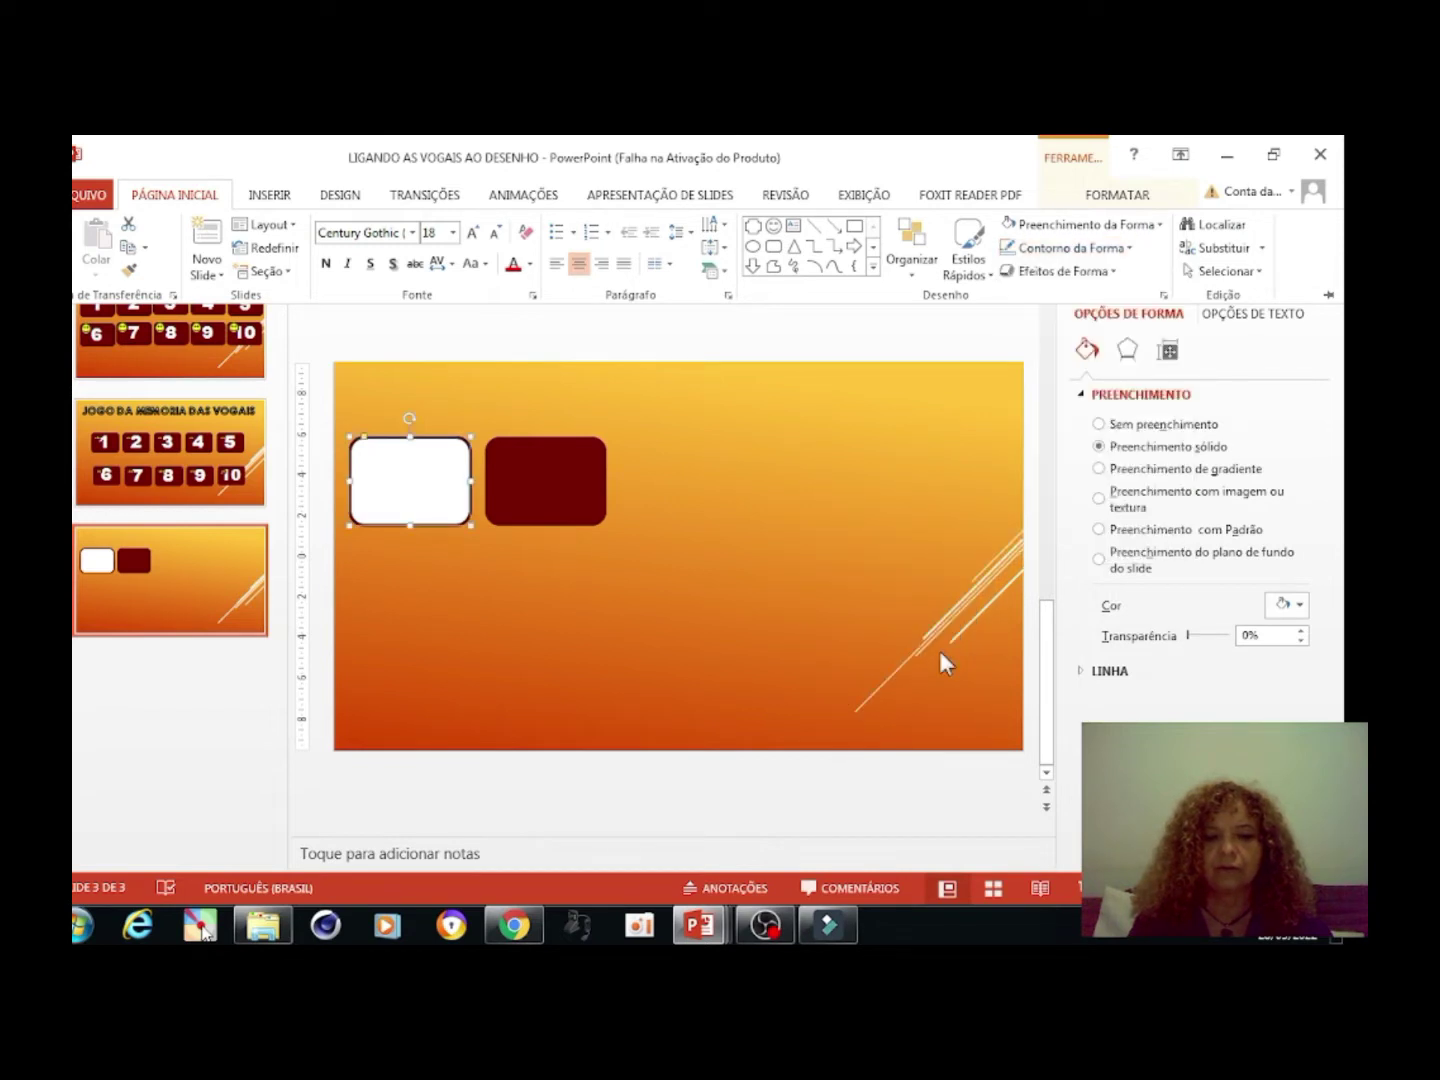
{"action": "key", "text": "ctrl+F1"}
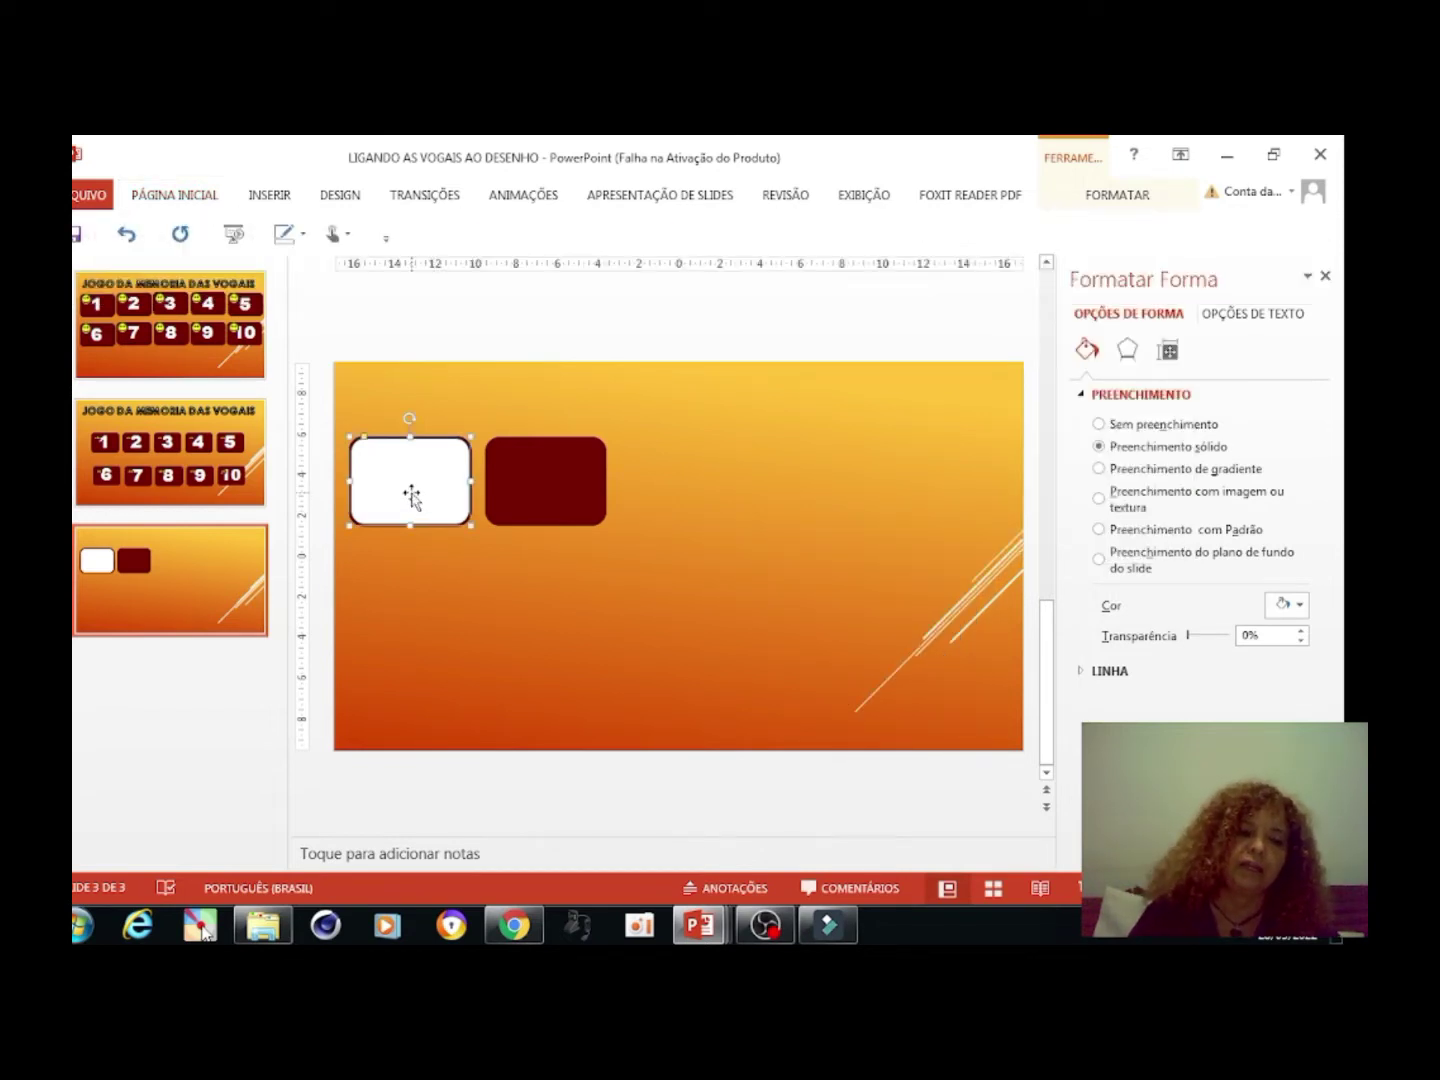
Type a black 'A' in Arial Black, size 88, on the white card
{"action": "left_click", "coordinate": [196, 200]}
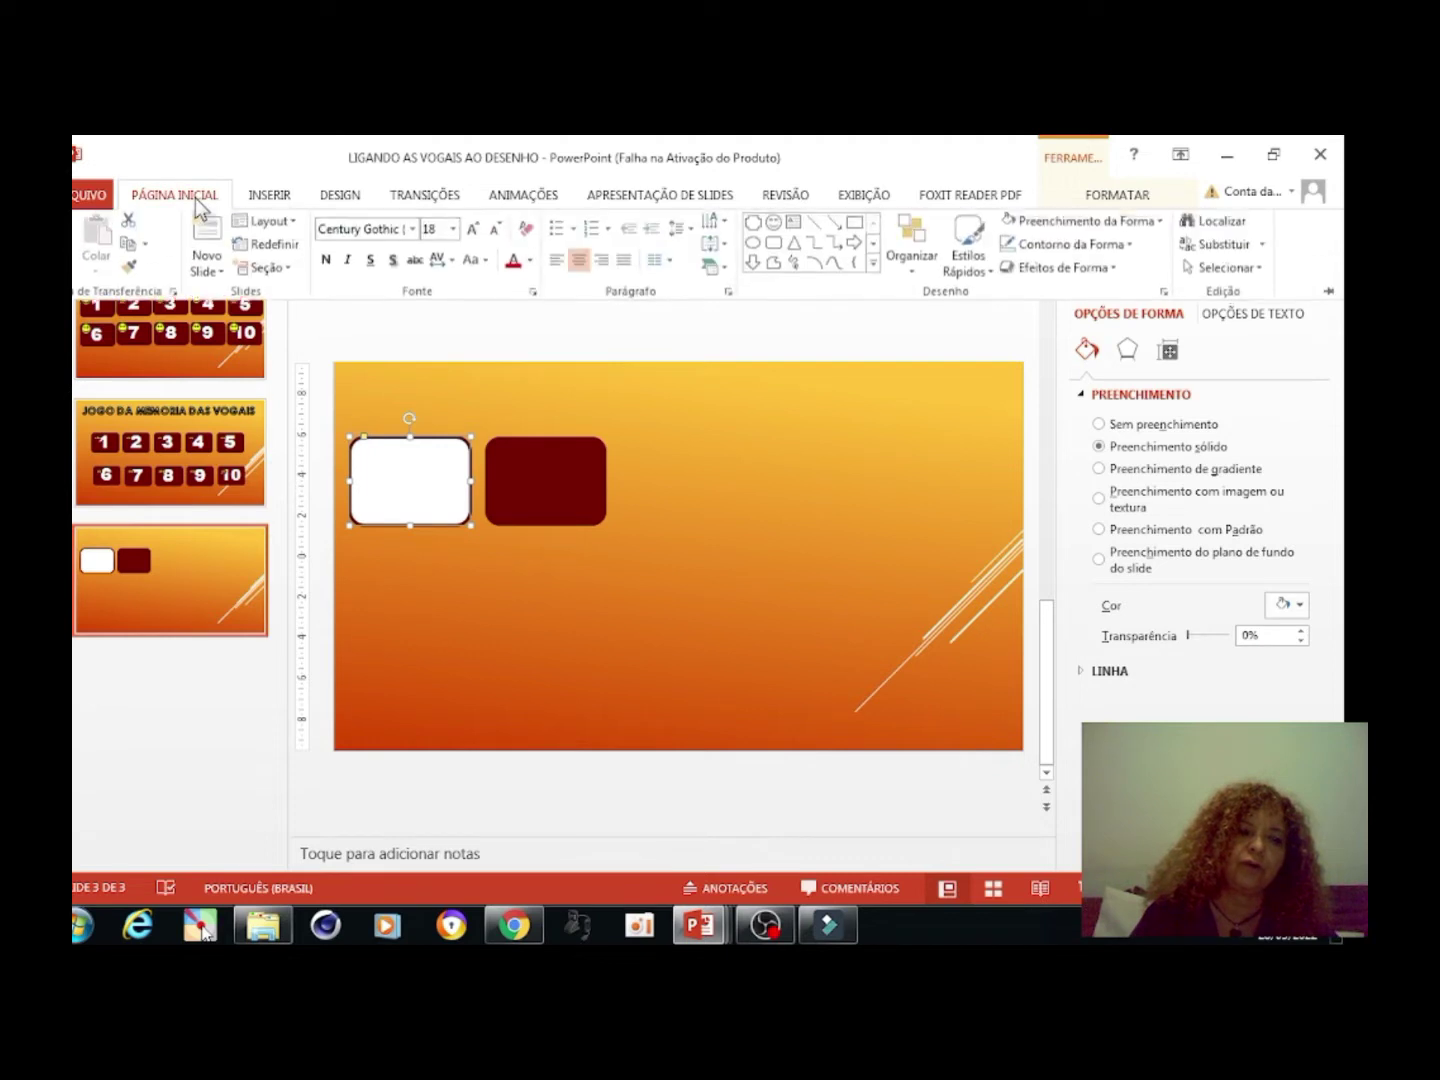
{"action": "left_click", "coordinate": [454, 232]}
{"action": "left_click", "coordinate": [431, 680]}
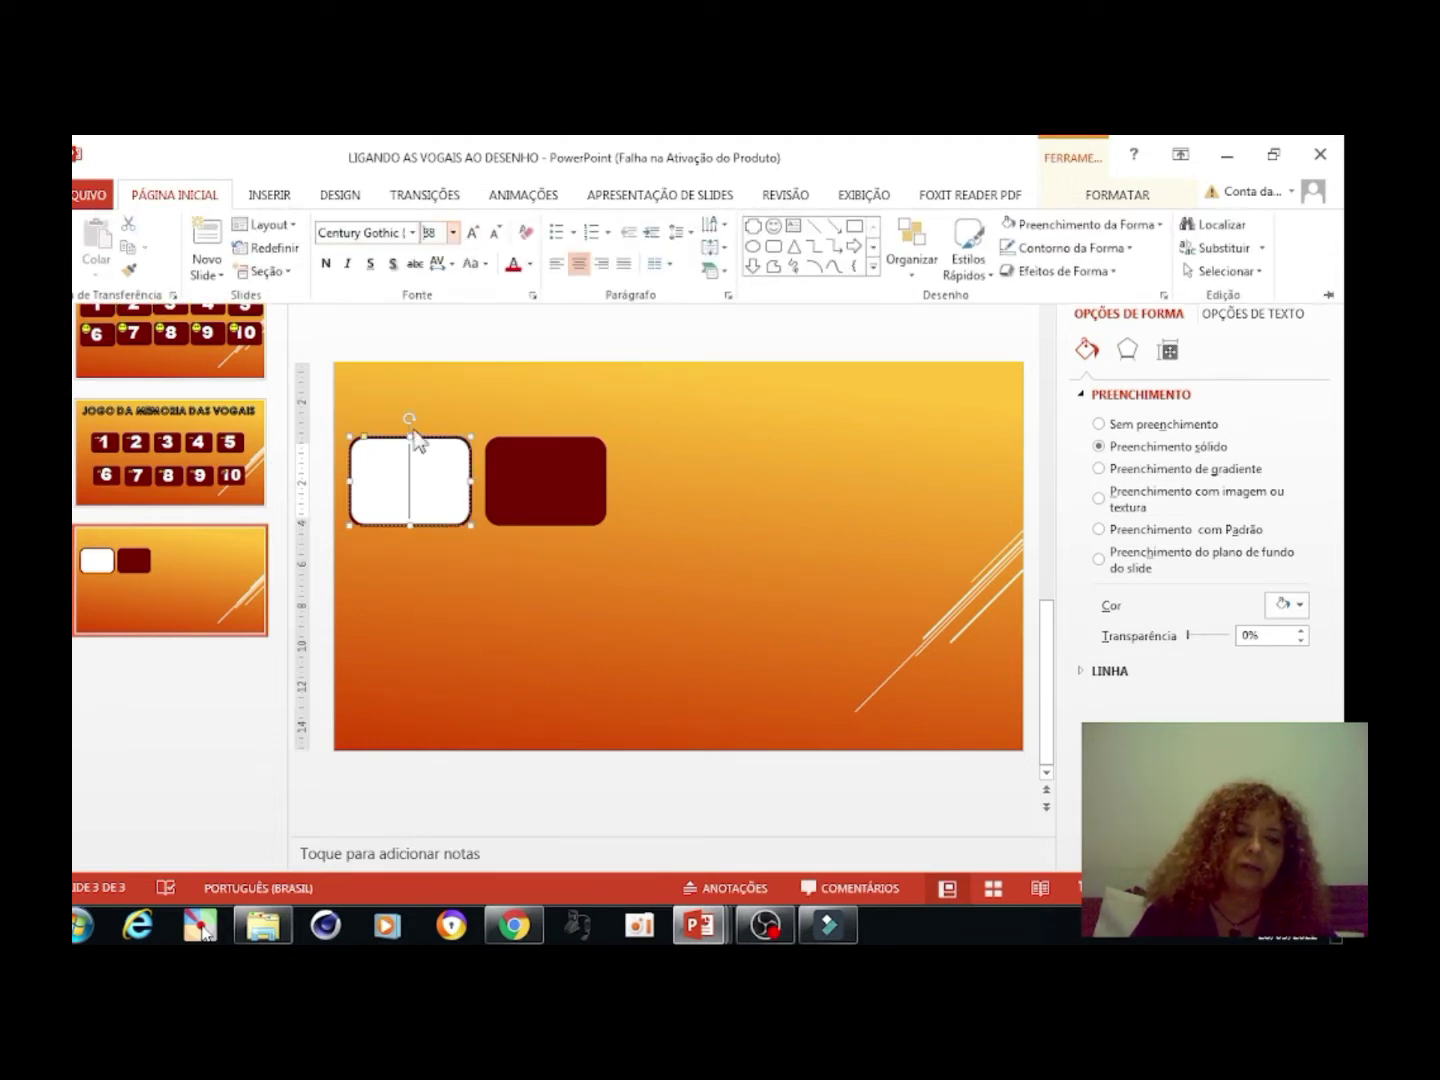
{"action": "left_click", "coordinate": [412, 232]}
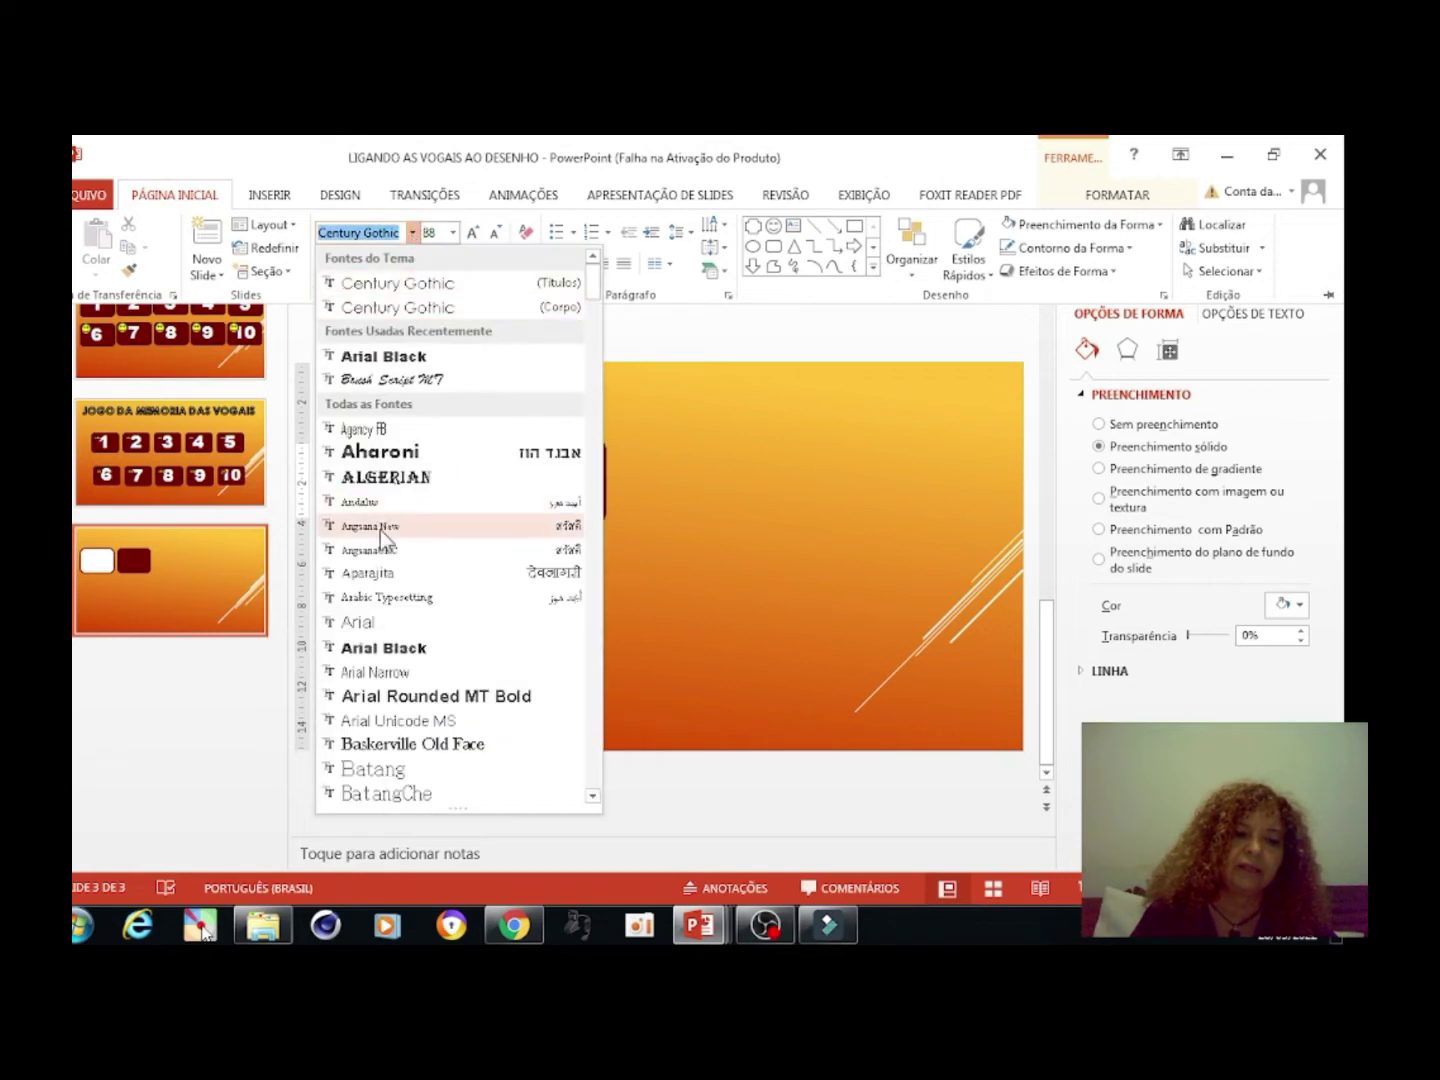
{"action": "left_click", "coordinate": [382, 644]}
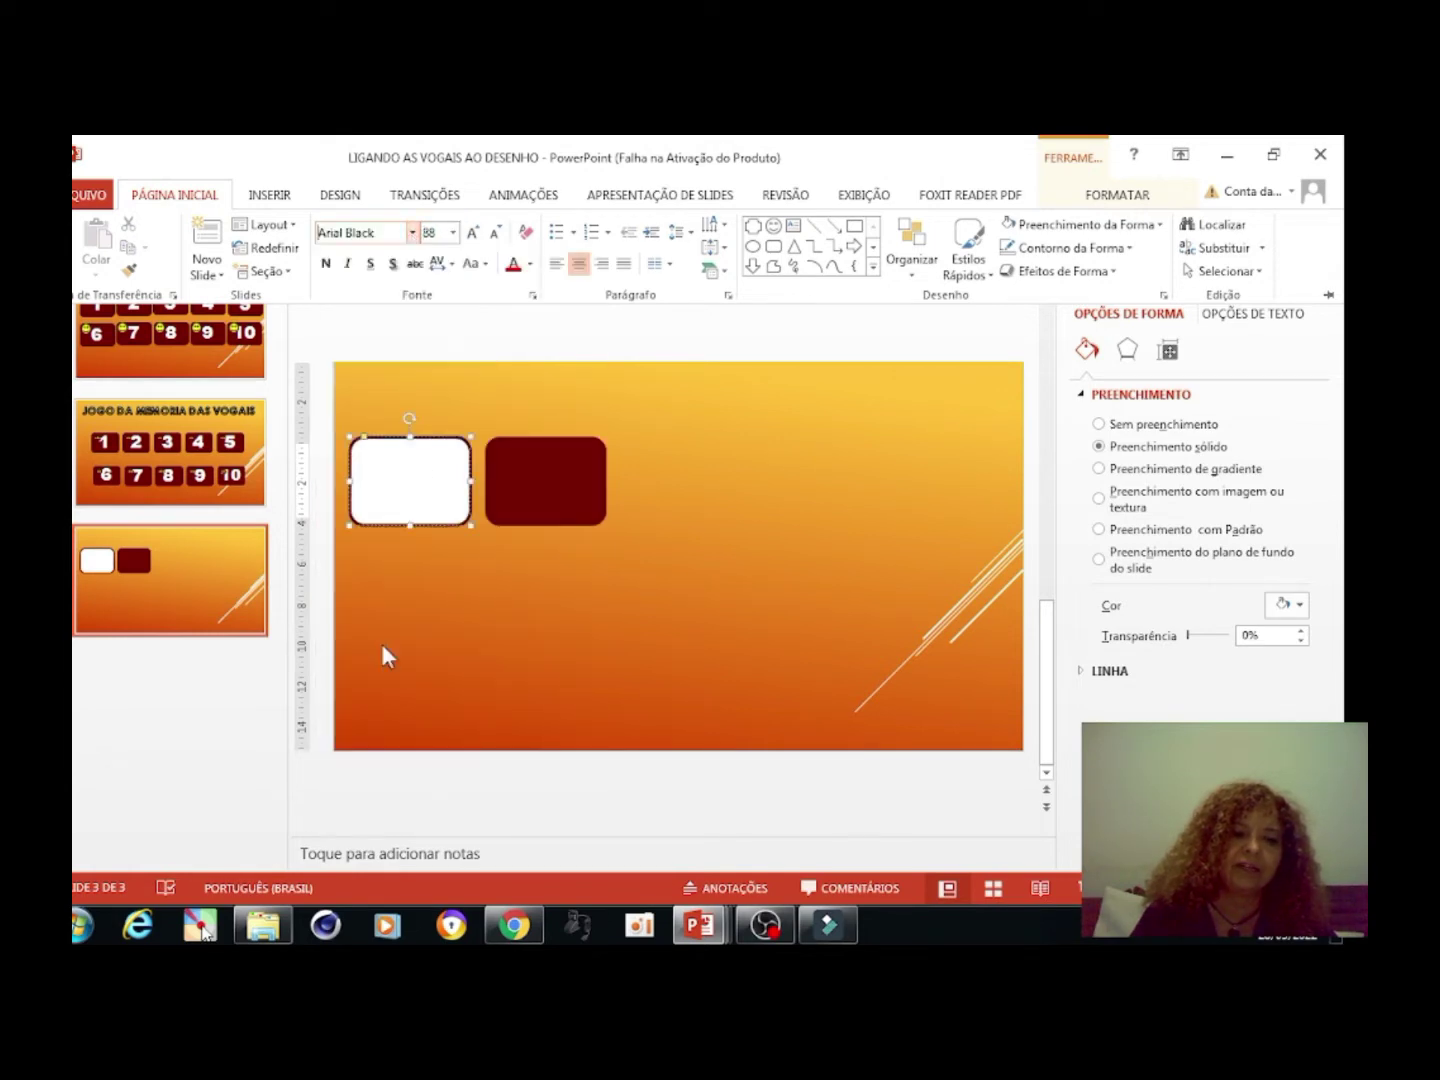
{"action": "left_click", "coordinate": [529, 265]}
{"action": "left_click", "coordinate": [513, 311]}
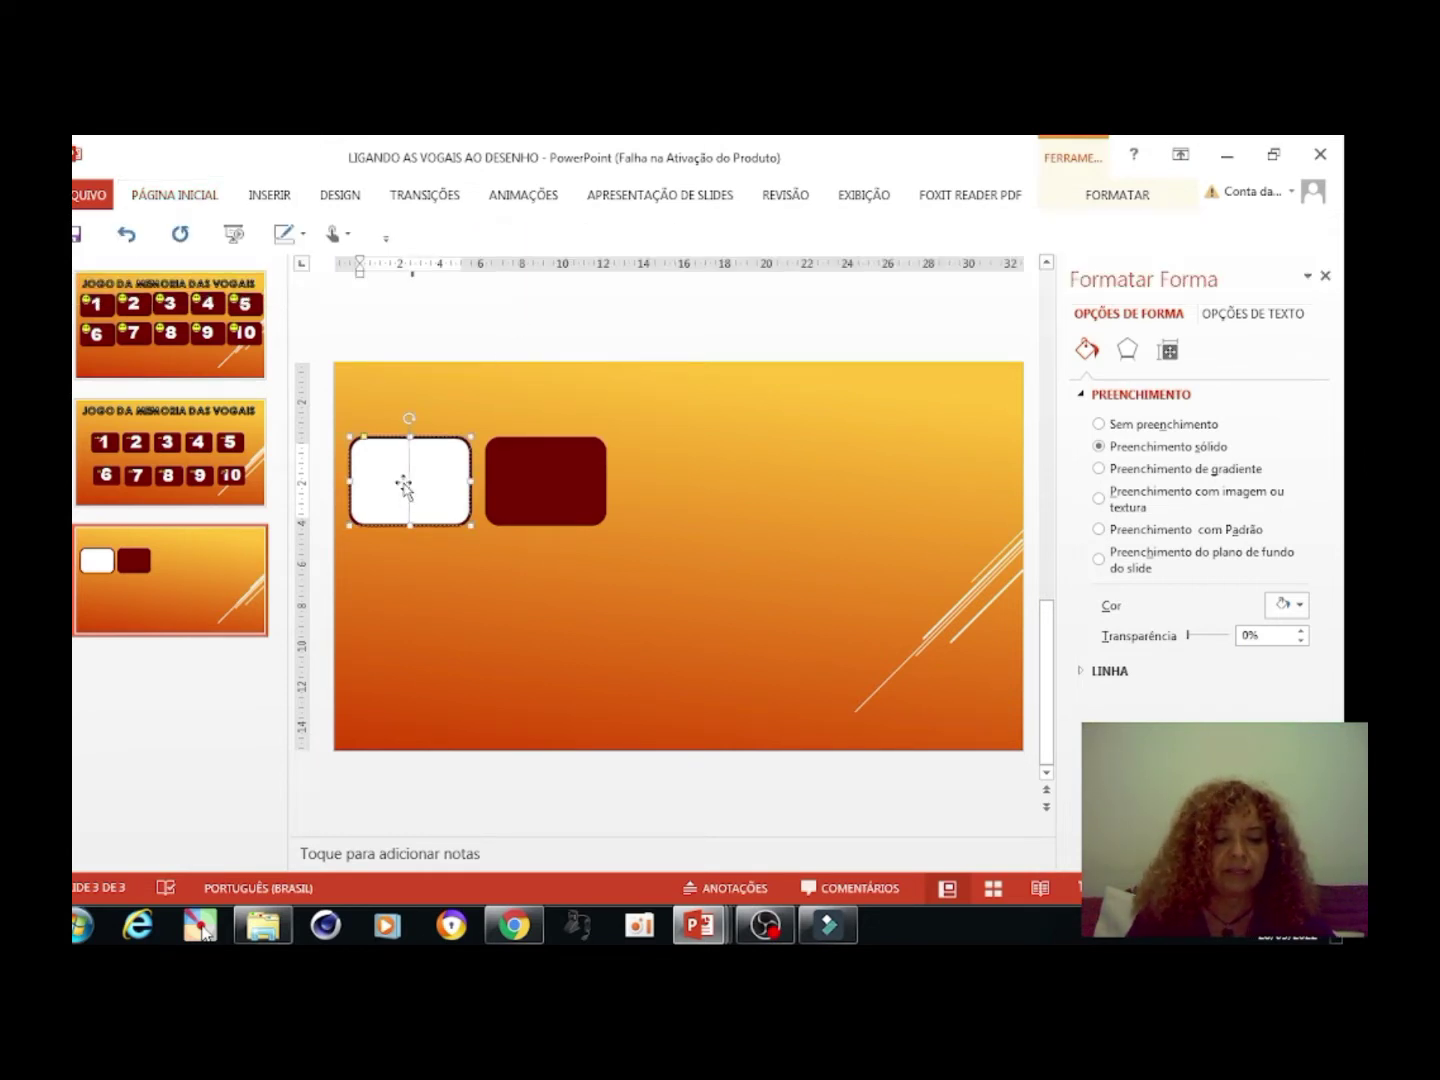
{"action": "type", "text": "A"}
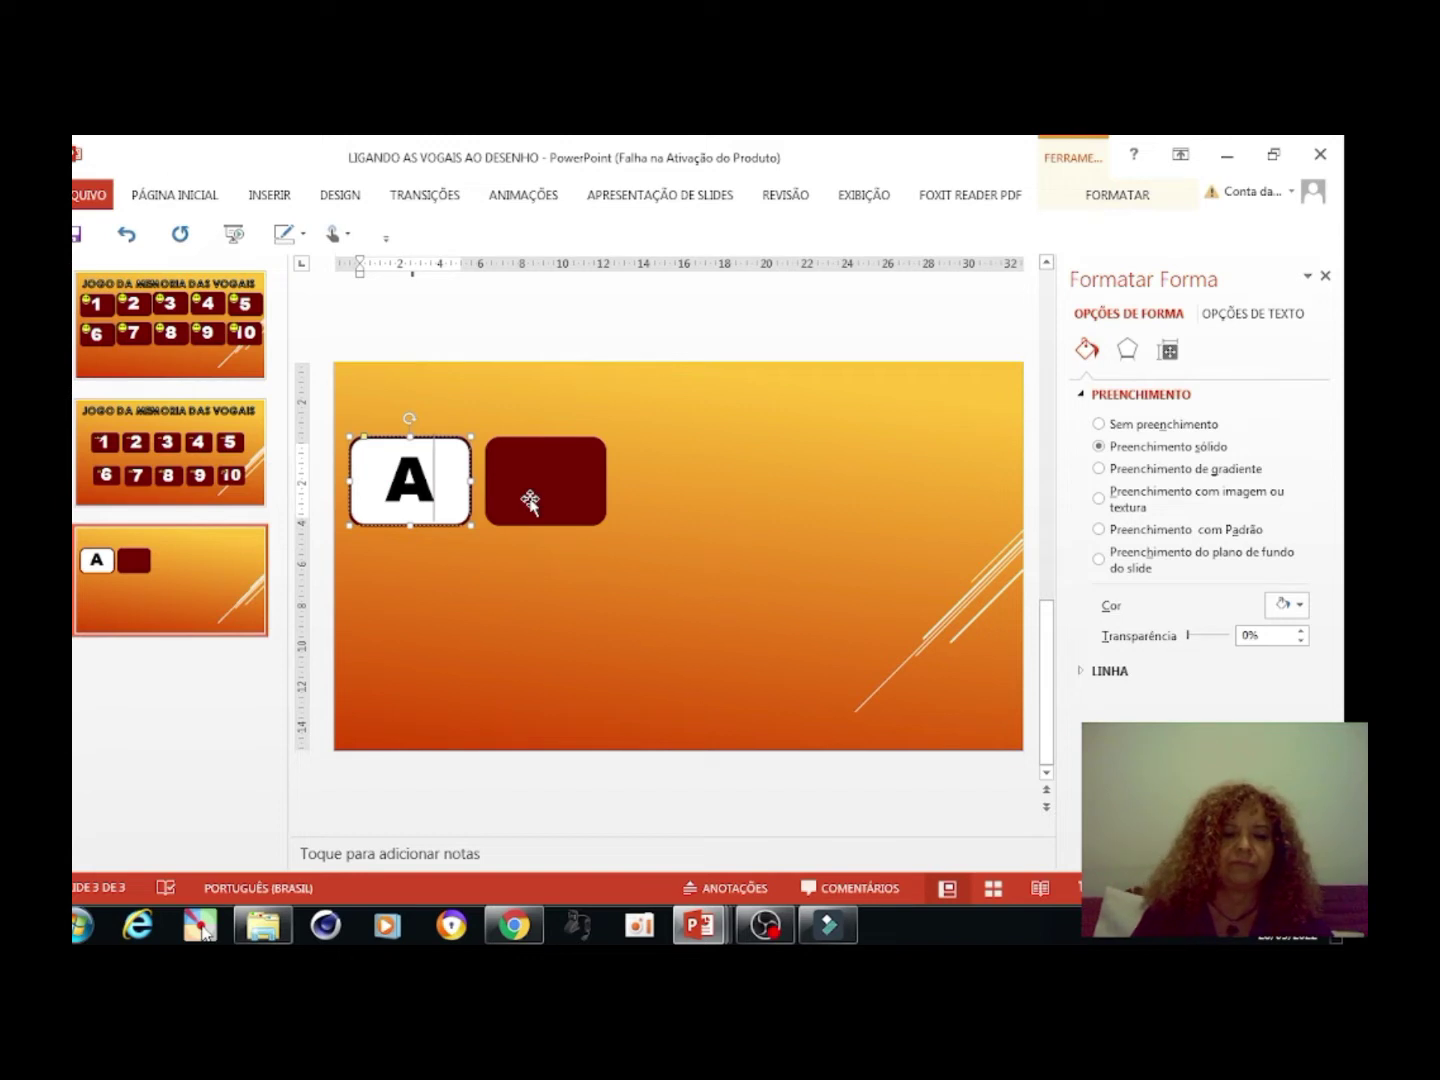
{"action": "left_click", "coordinate": [530, 488]}
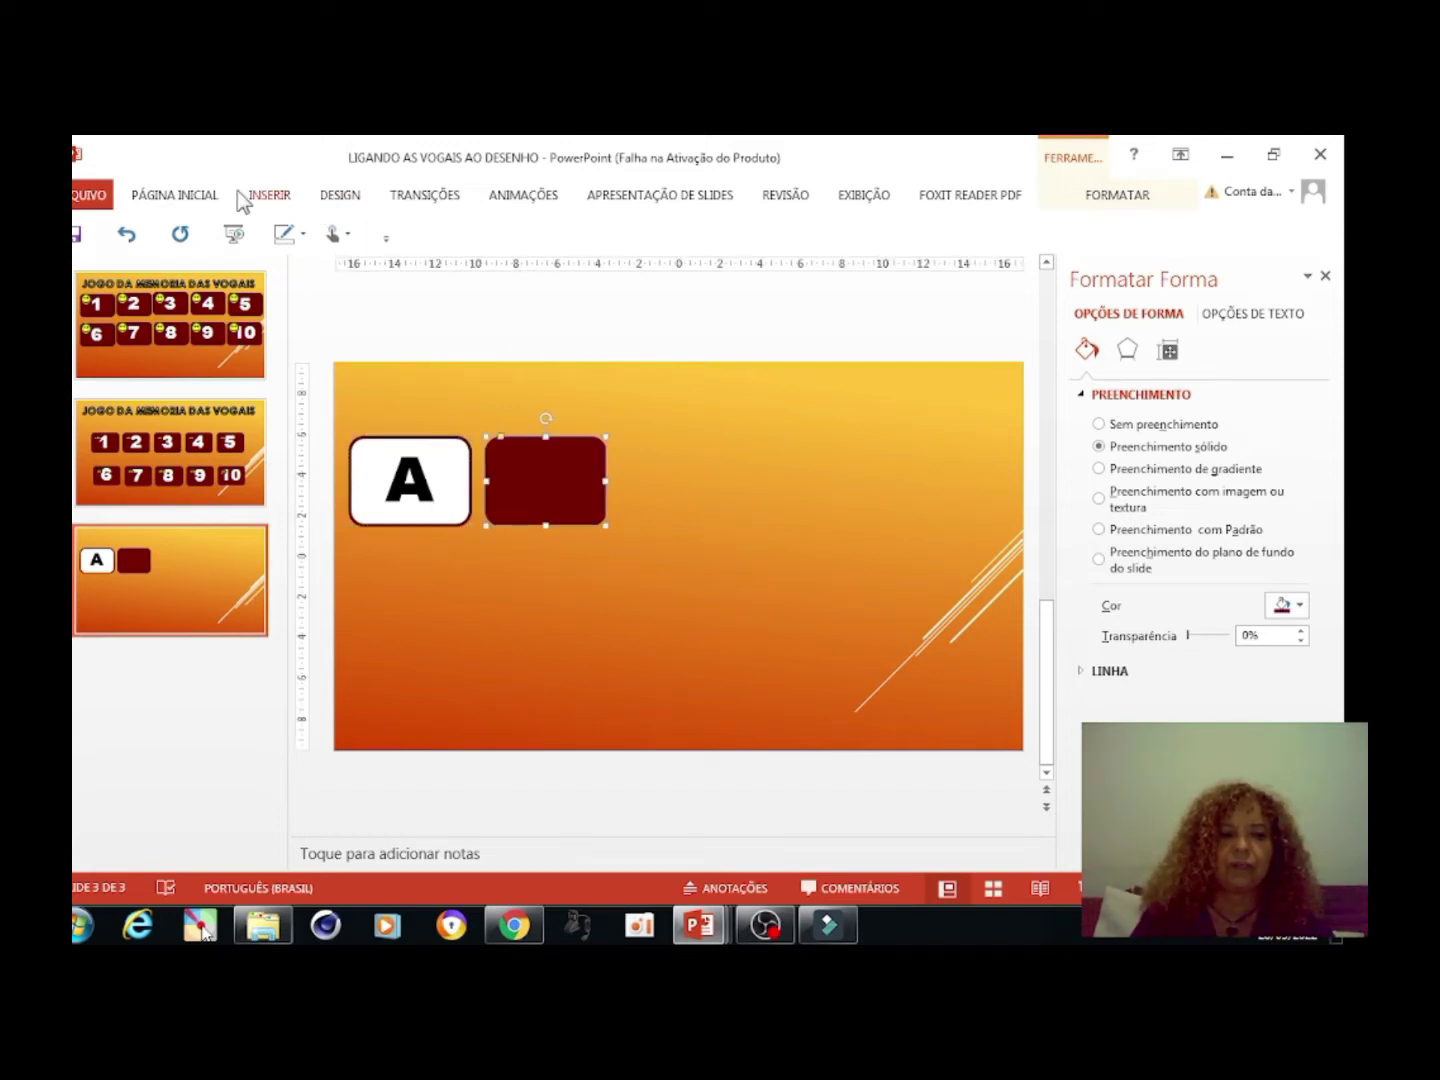
Add a '1' text box on the dark red card in Arial Black, size 88
{"action": "left_click", "coordinate": [266, 193]}
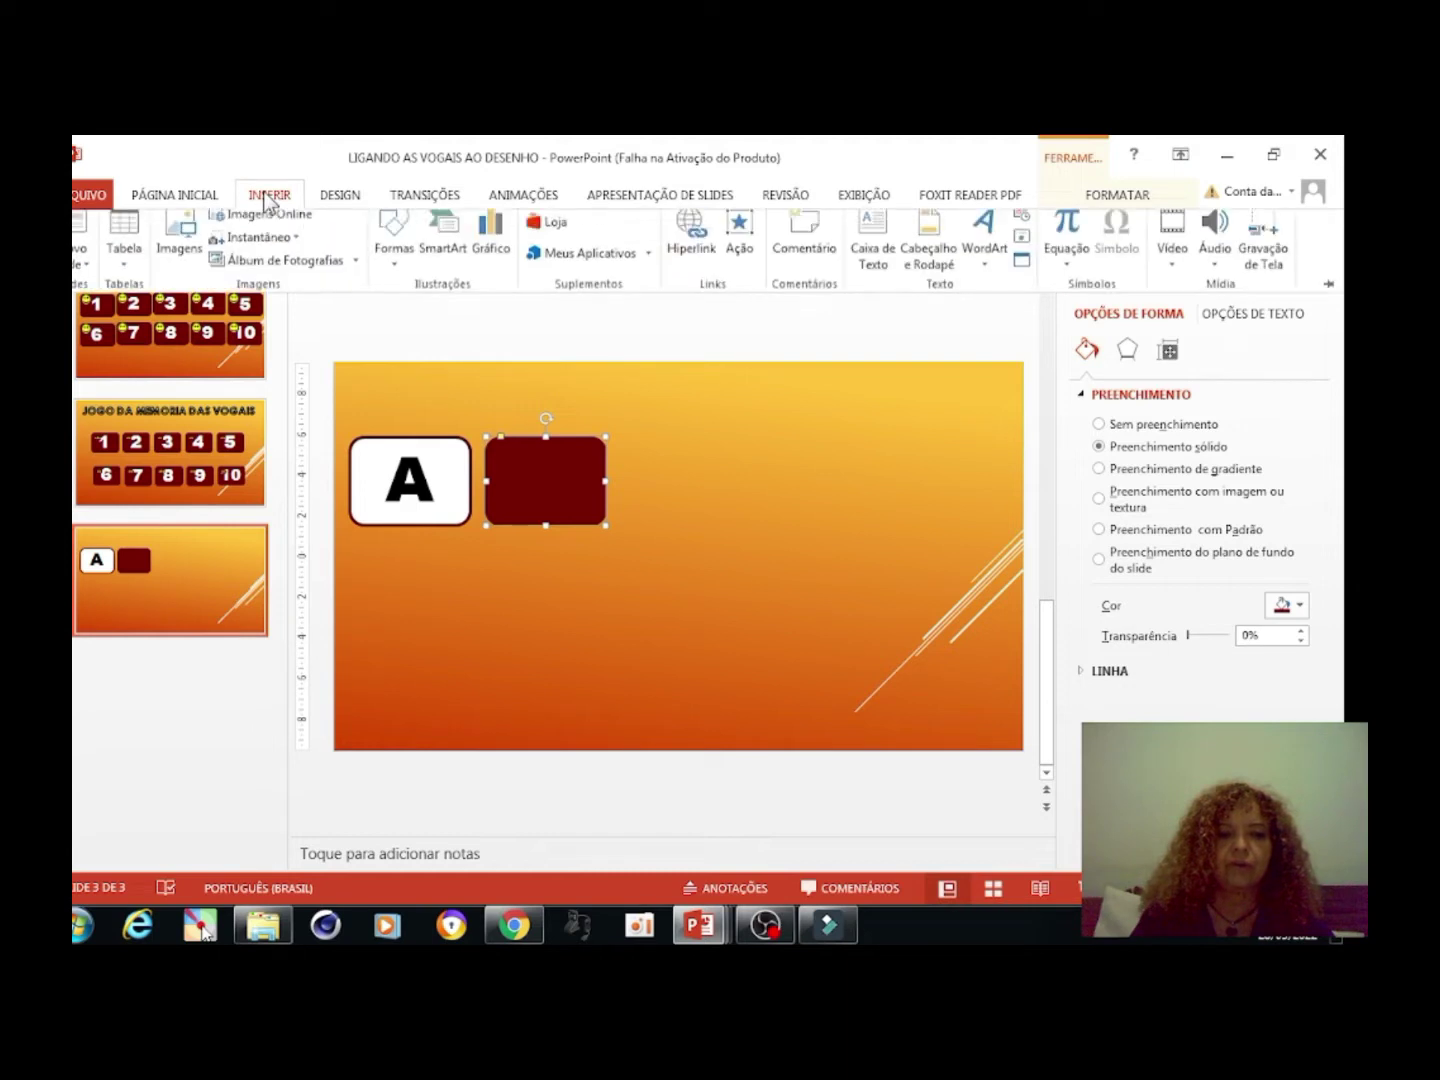
{"action": "left_click", "coordinate": [870, 238]}
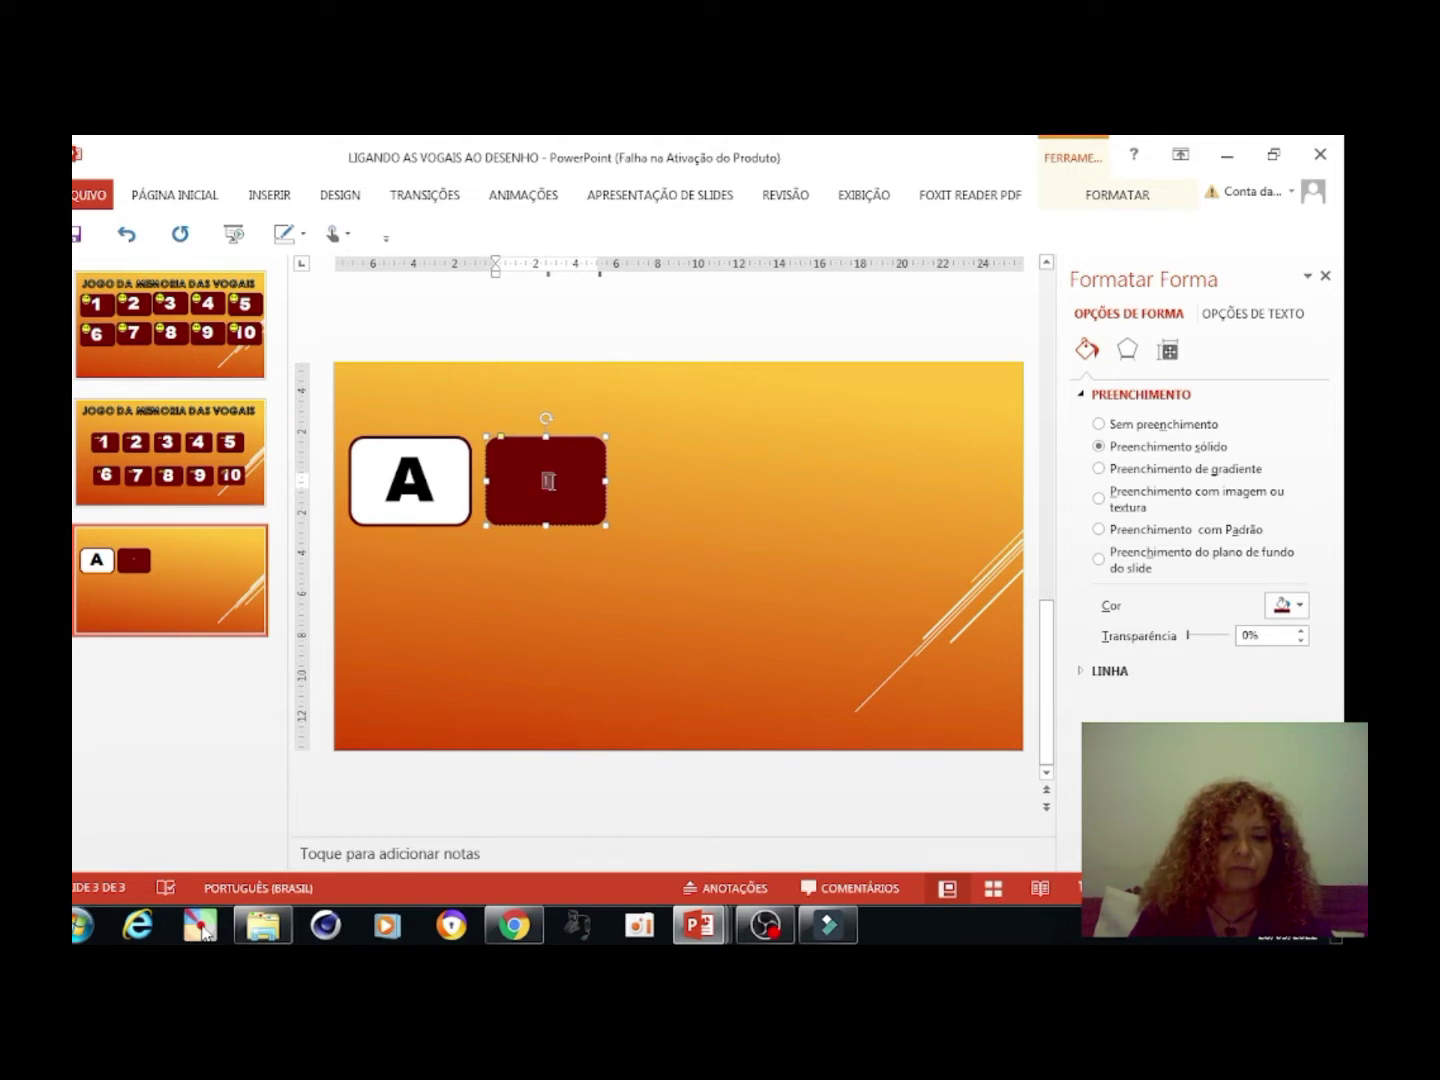
{"action": "left_click", "coordinate": [170, 200]}
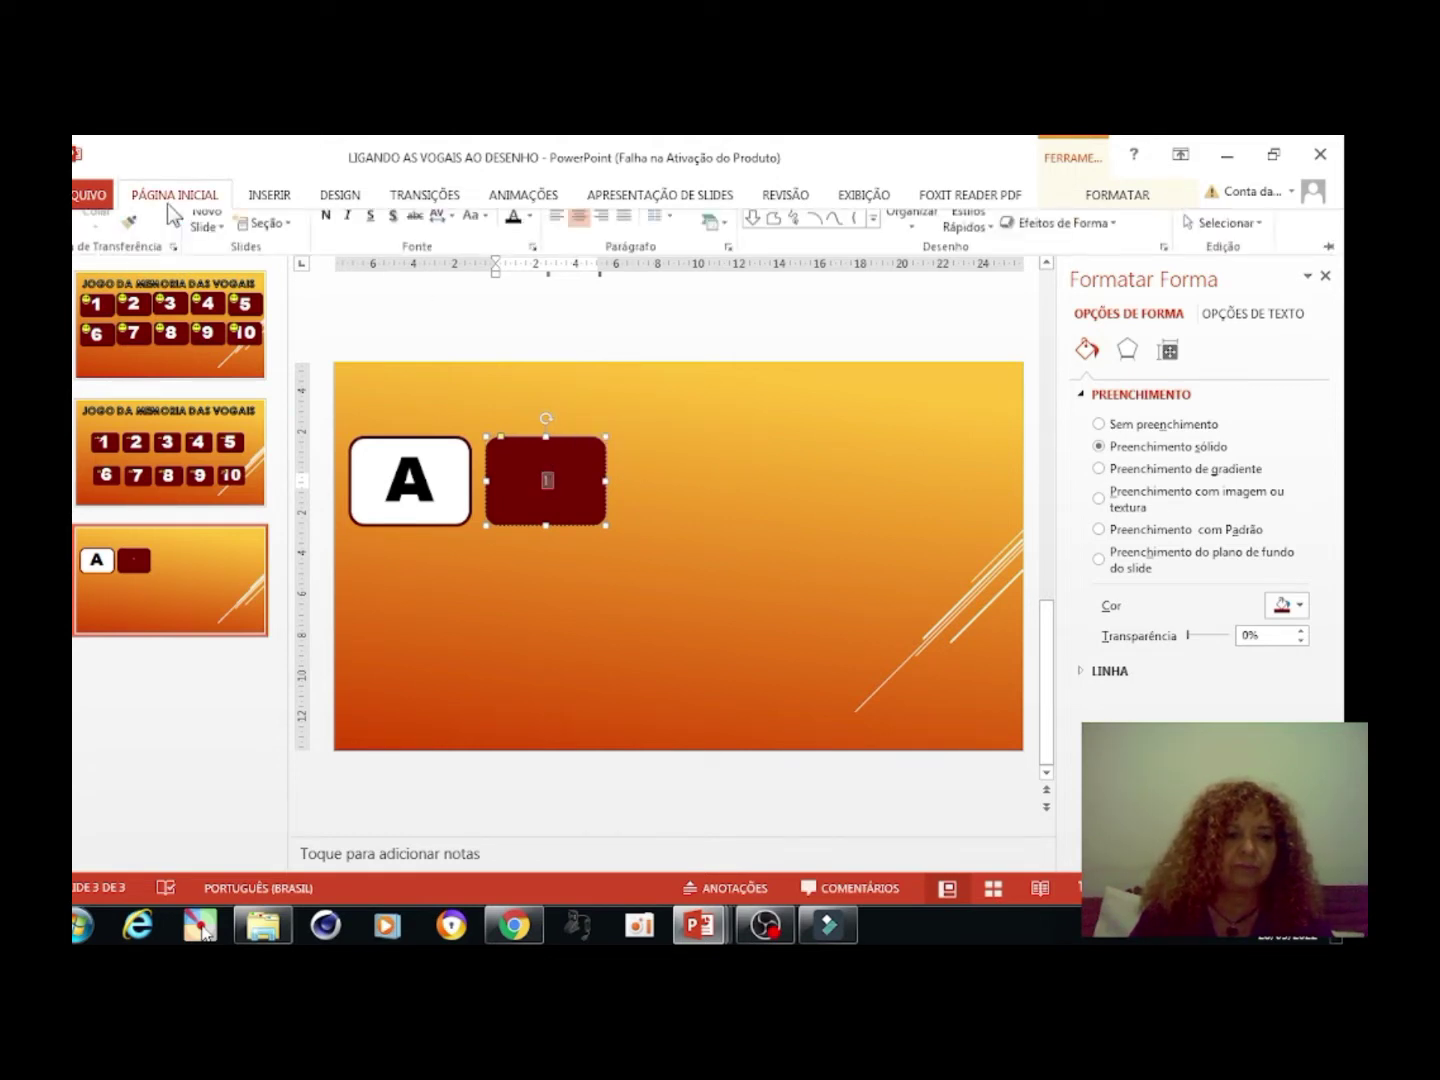
{"action": "left_click", "coordinate": [411, 232]}
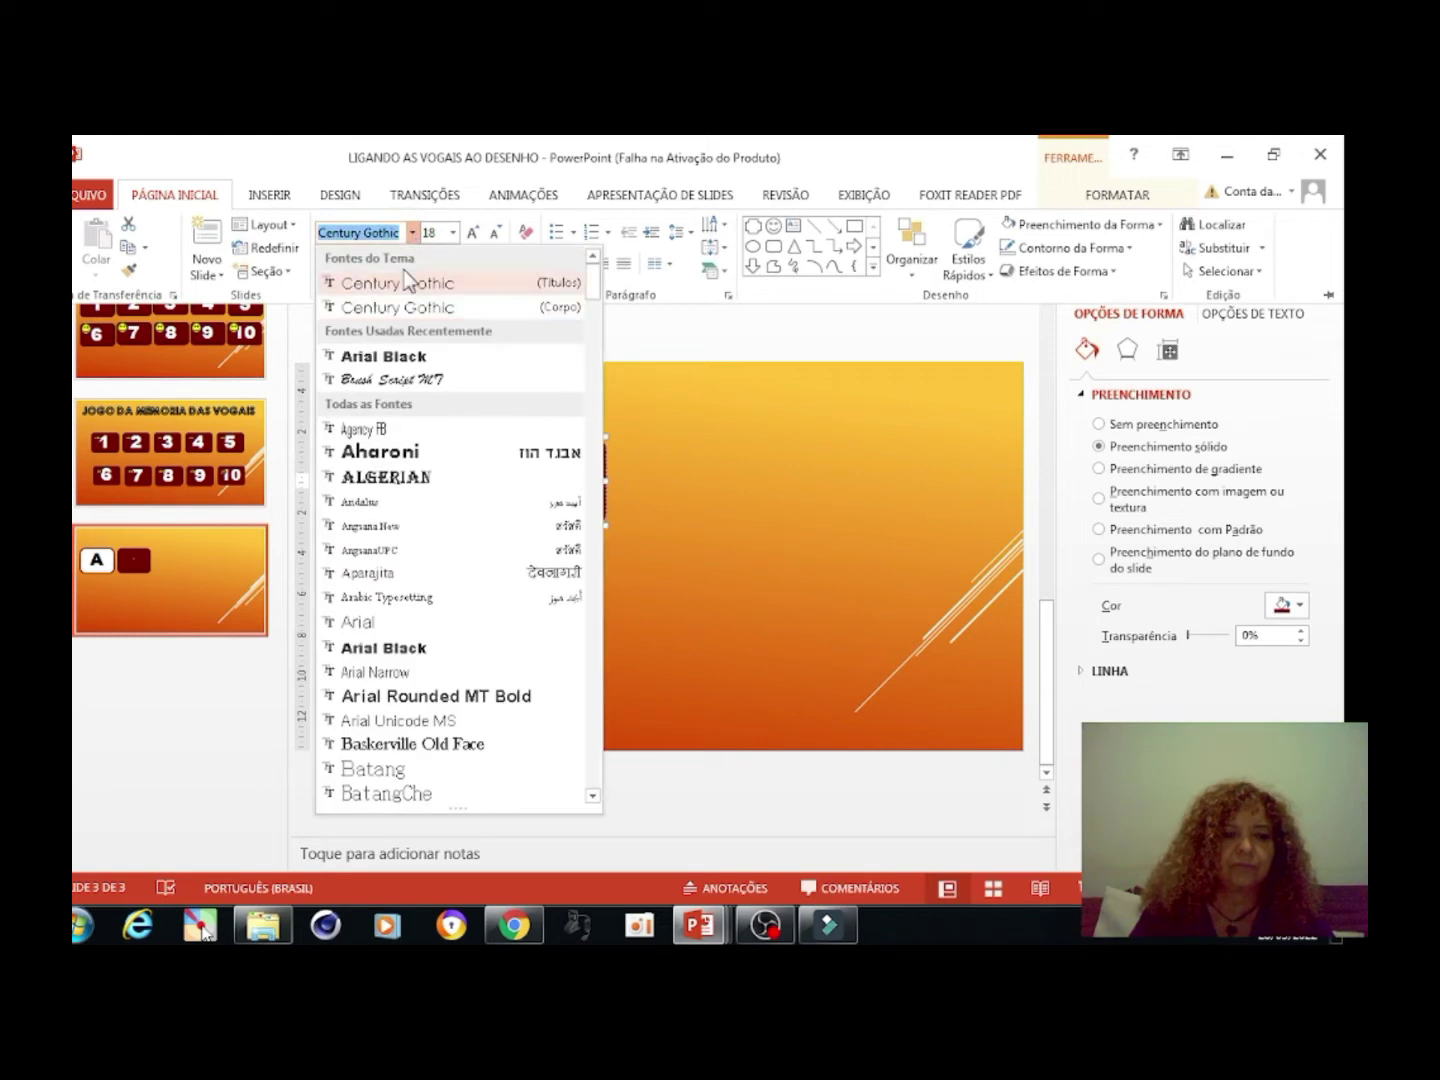
{"action": "left_click", "coordinate": [410, 356]}
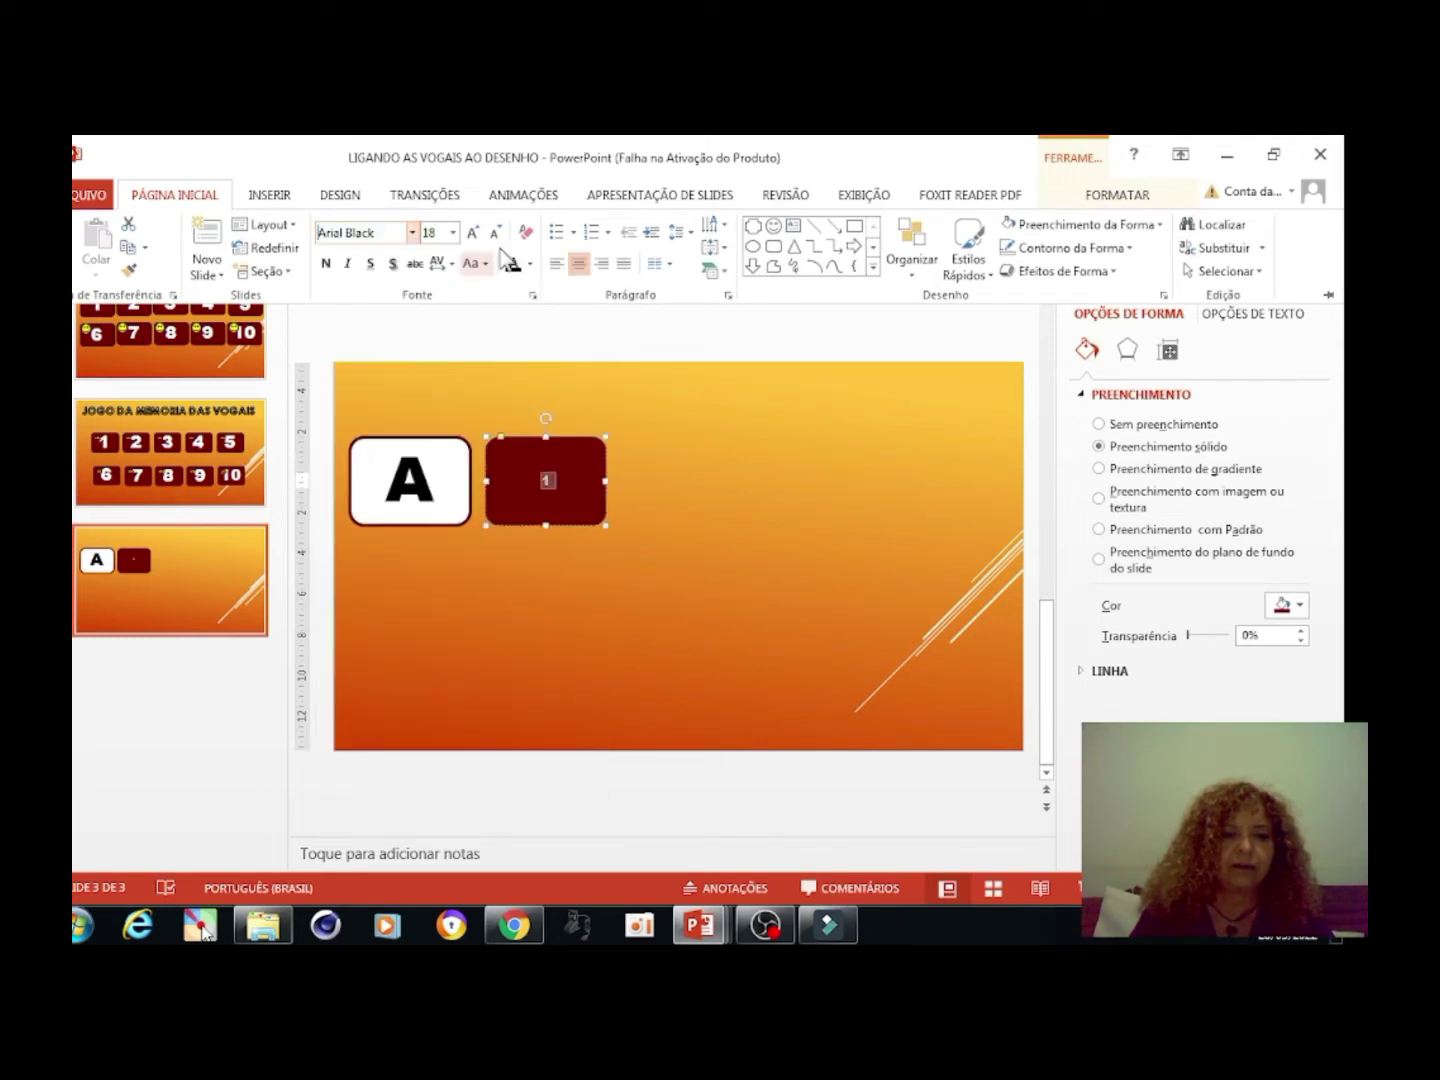
{"action": "left_click", "coordinate": [453, 232]}
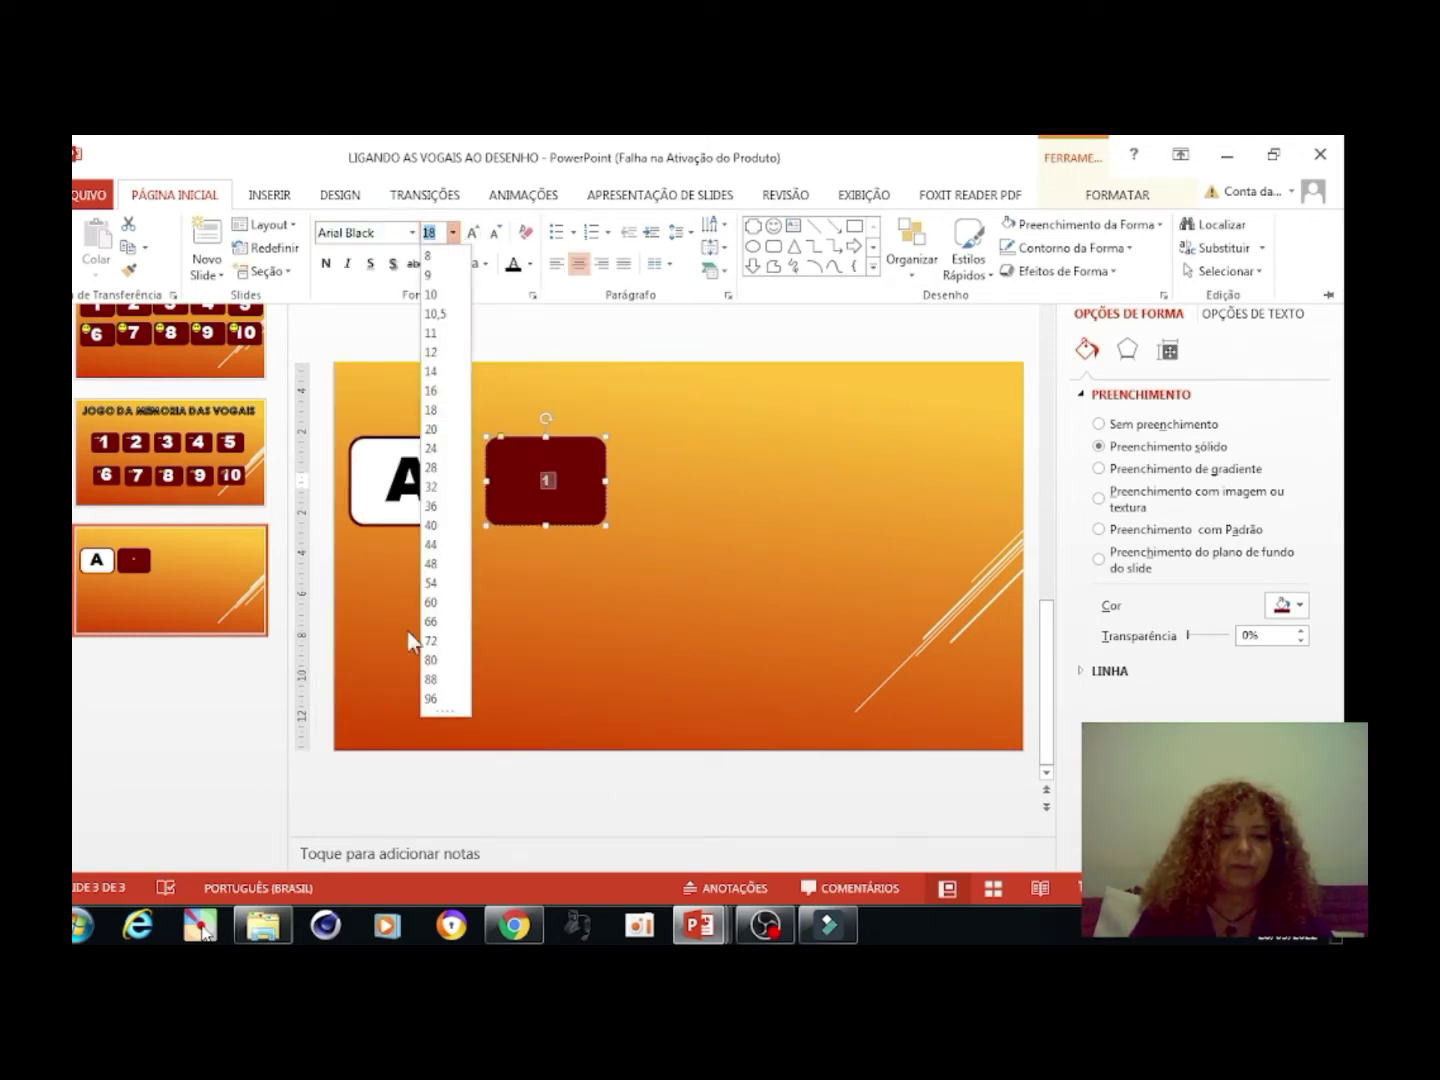
{"action": "left_click", "coordinate": [432, 680]}
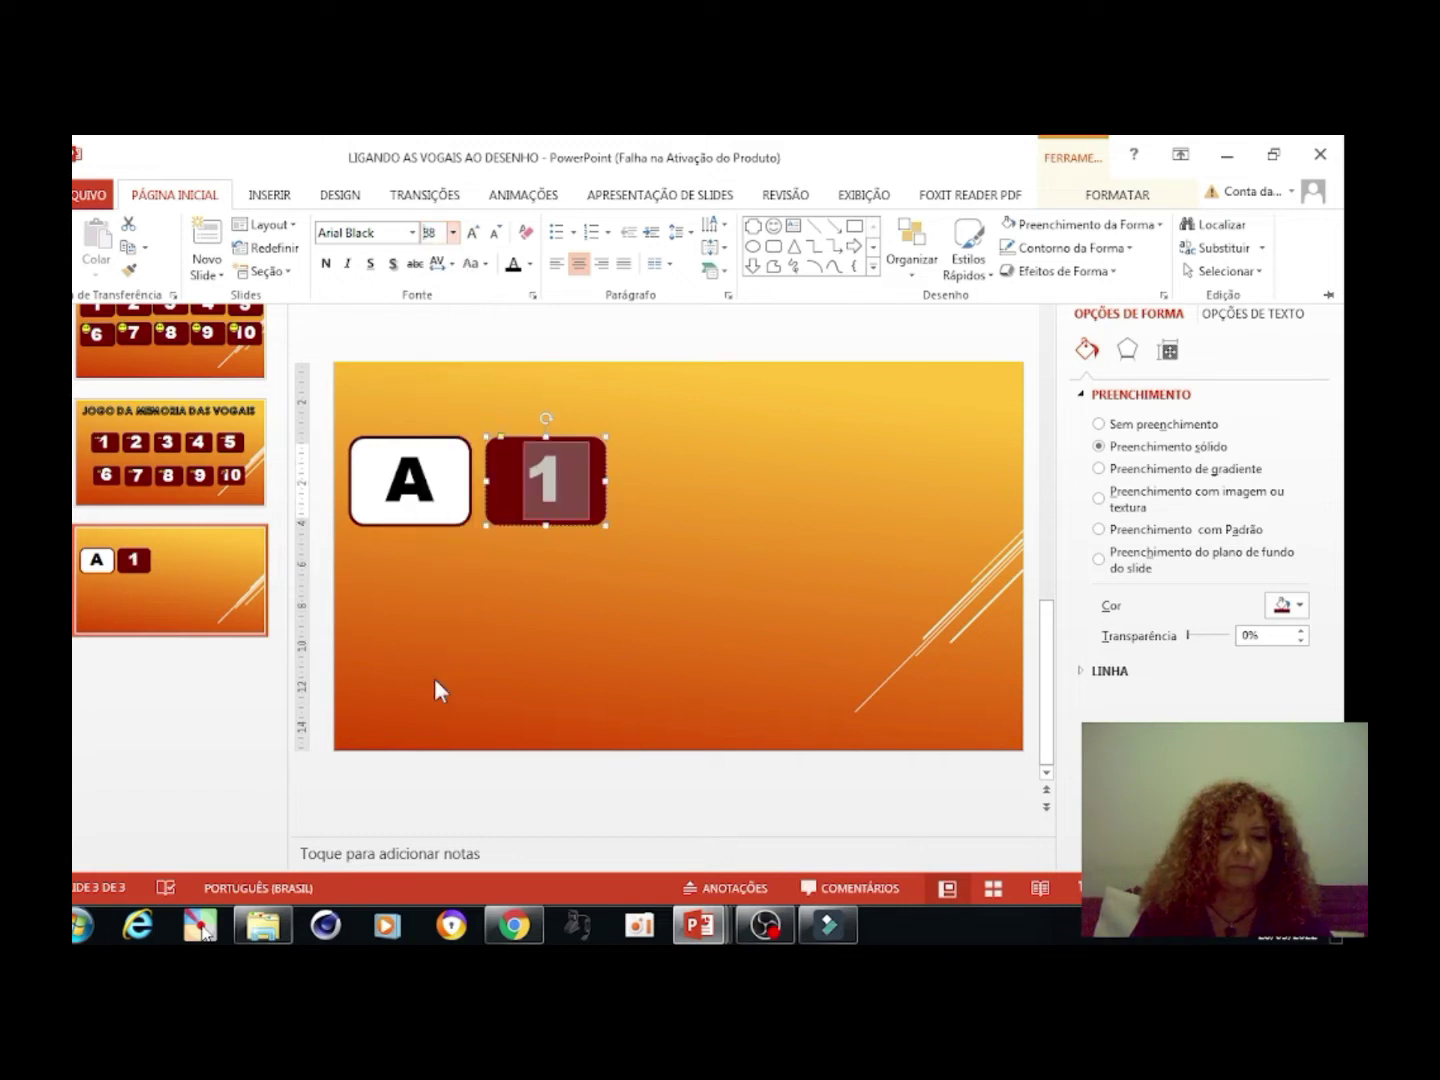
{"action": "key", "text": "ctrl+F1"}
{"action": "left_click", "coordinate": [637, 478]}
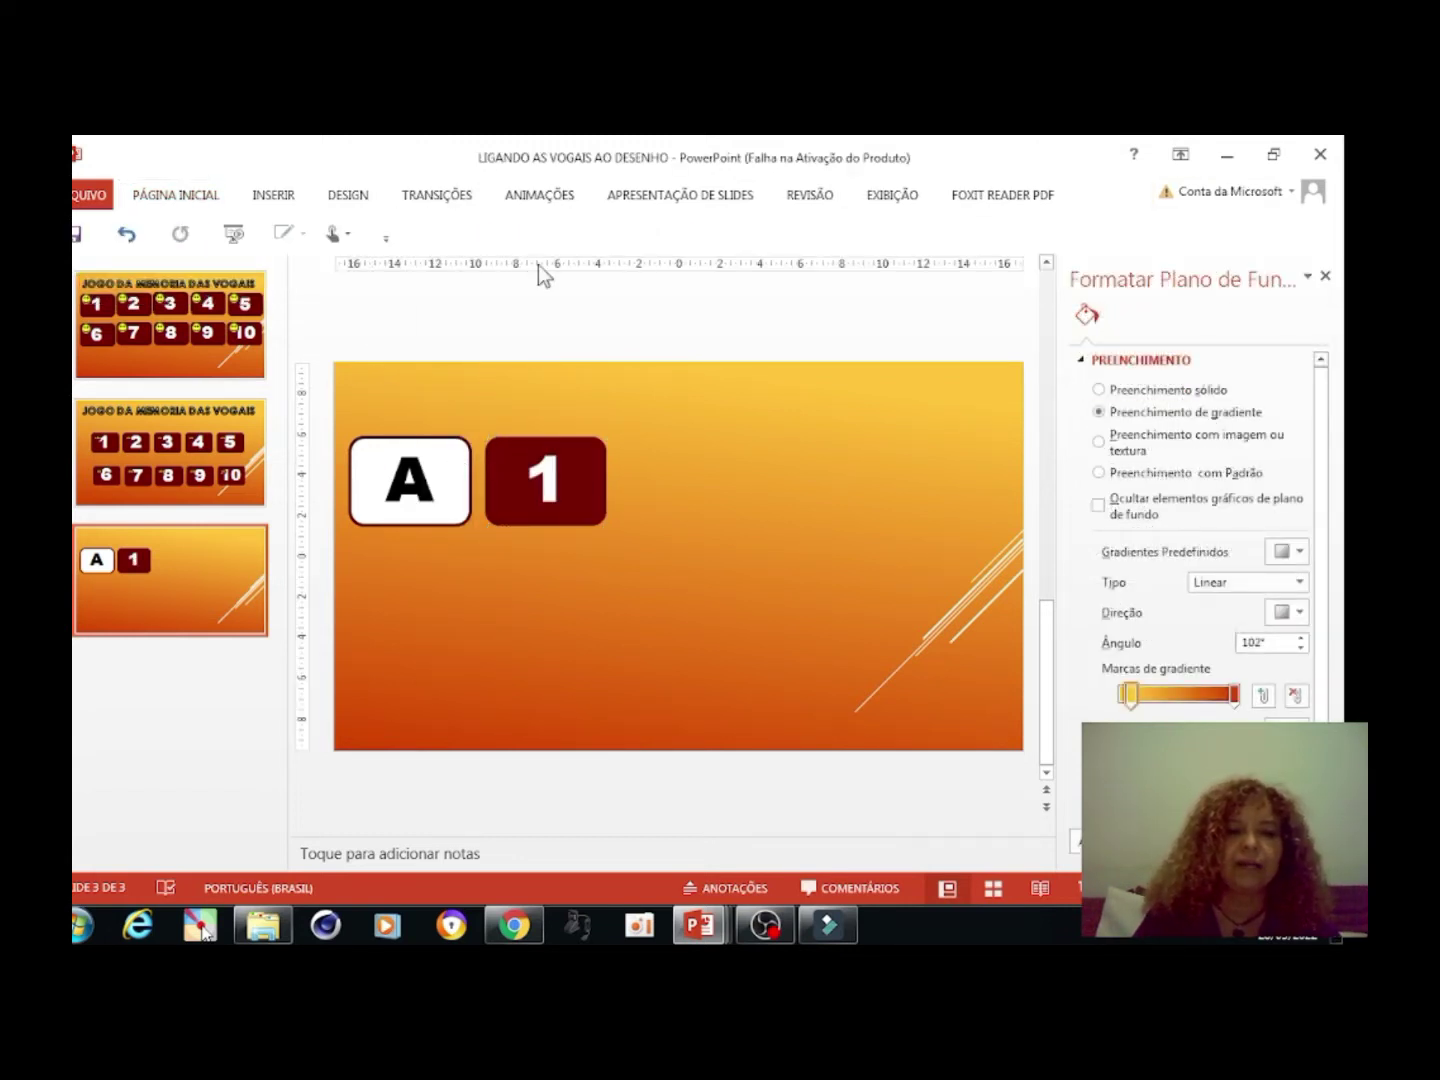
Draw a small smiley face in the A card's top-left corner and fill it yellow
{"action": "left_click", "coordinate": [690, 194]}
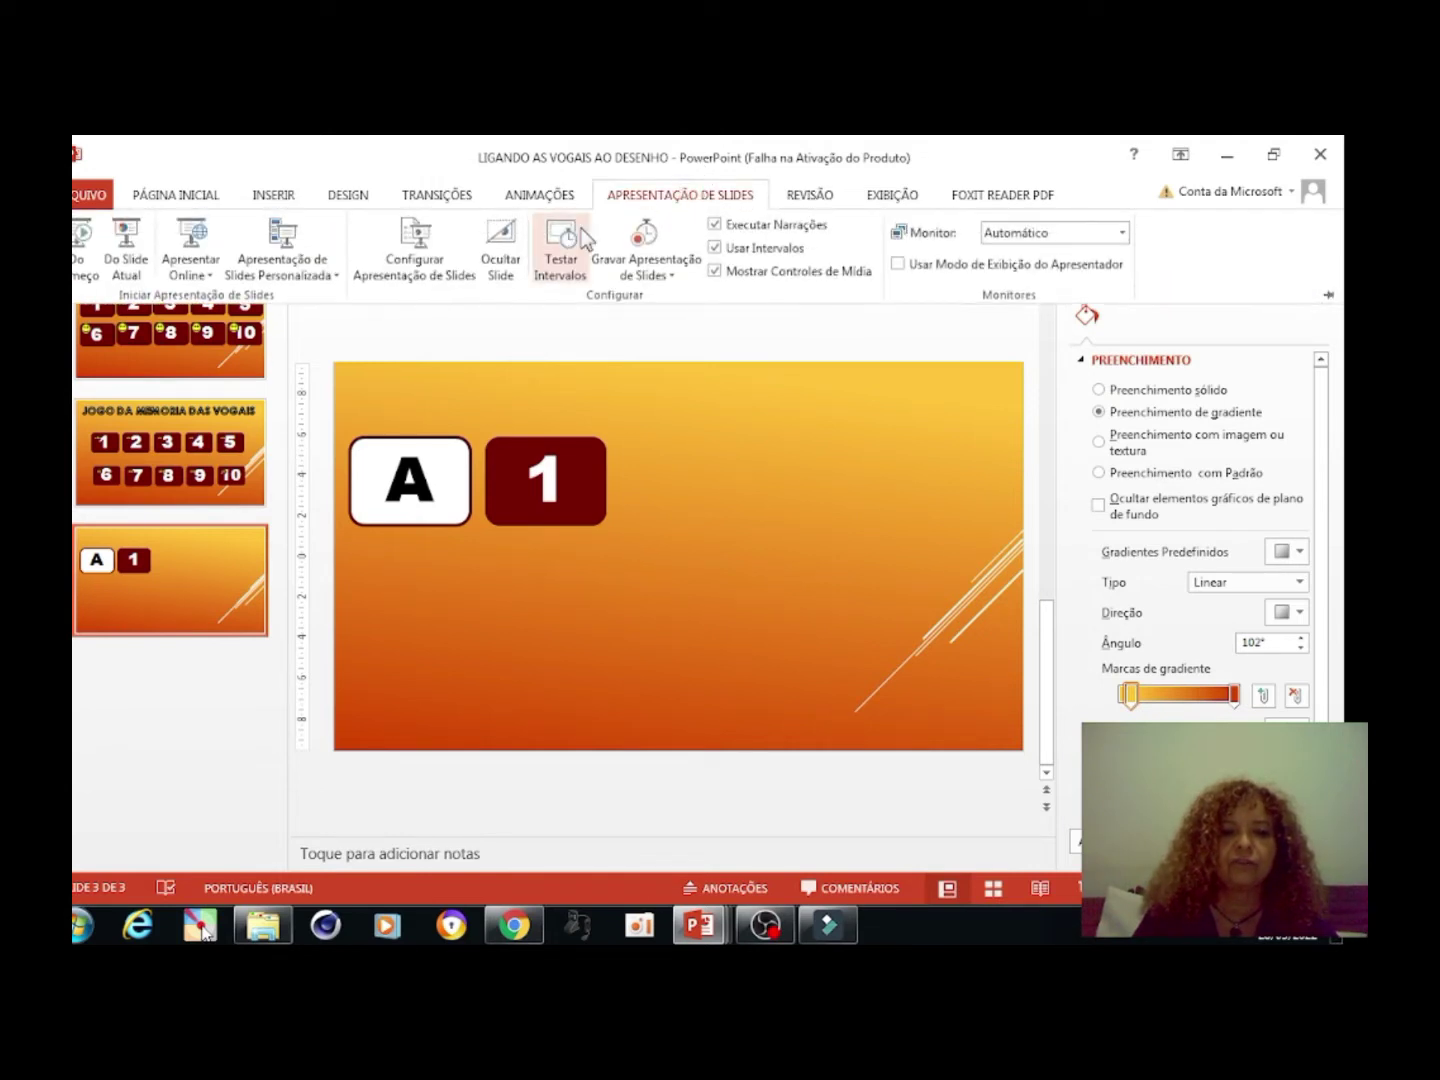
{"action": "left_click", "coordinate": [186, 196]}
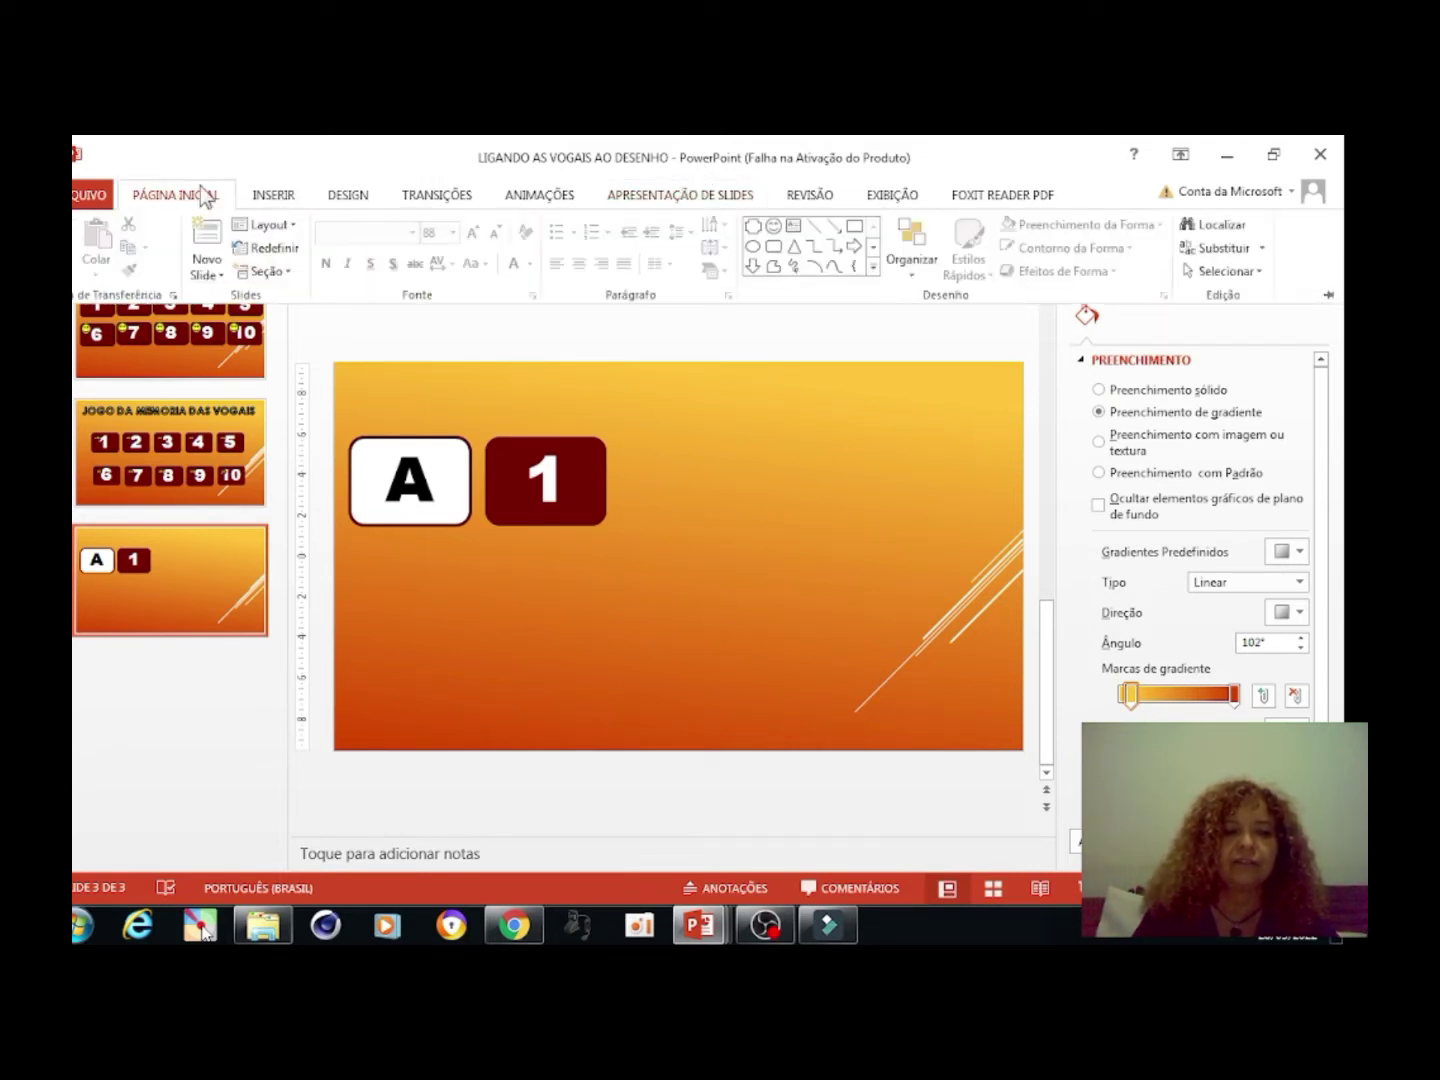
{"action": "left_click", "coordinate": [775, 232]}
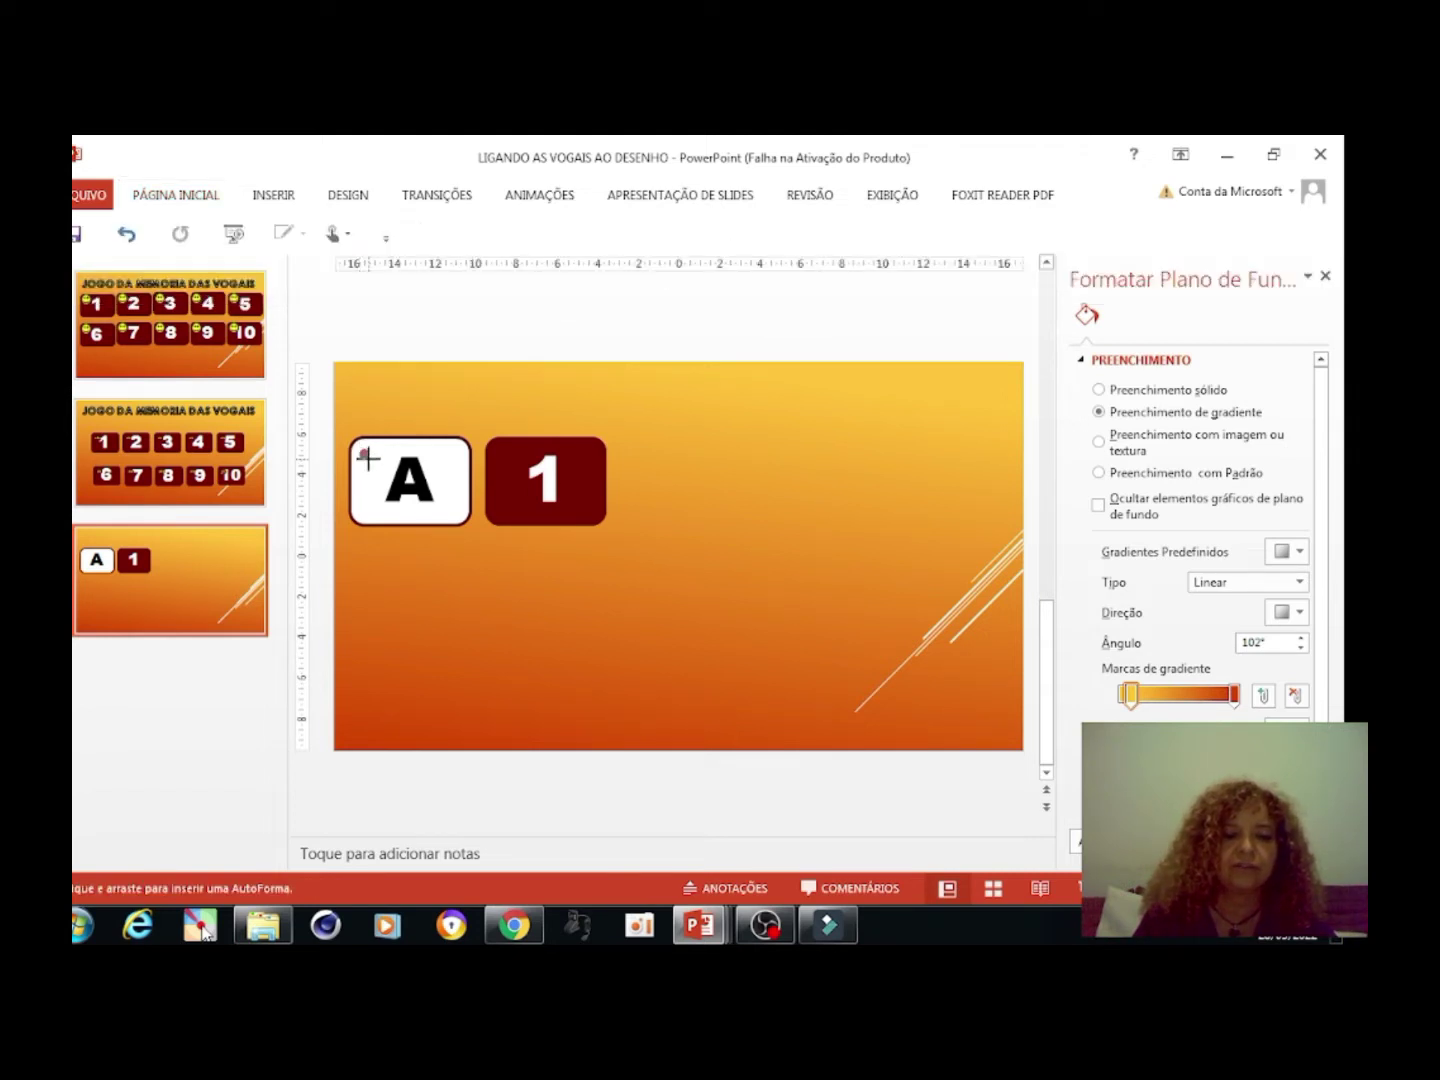
{"action": "left_click_drag", "start_coordinate": [361, 447], "coordinate": [382, 470]}
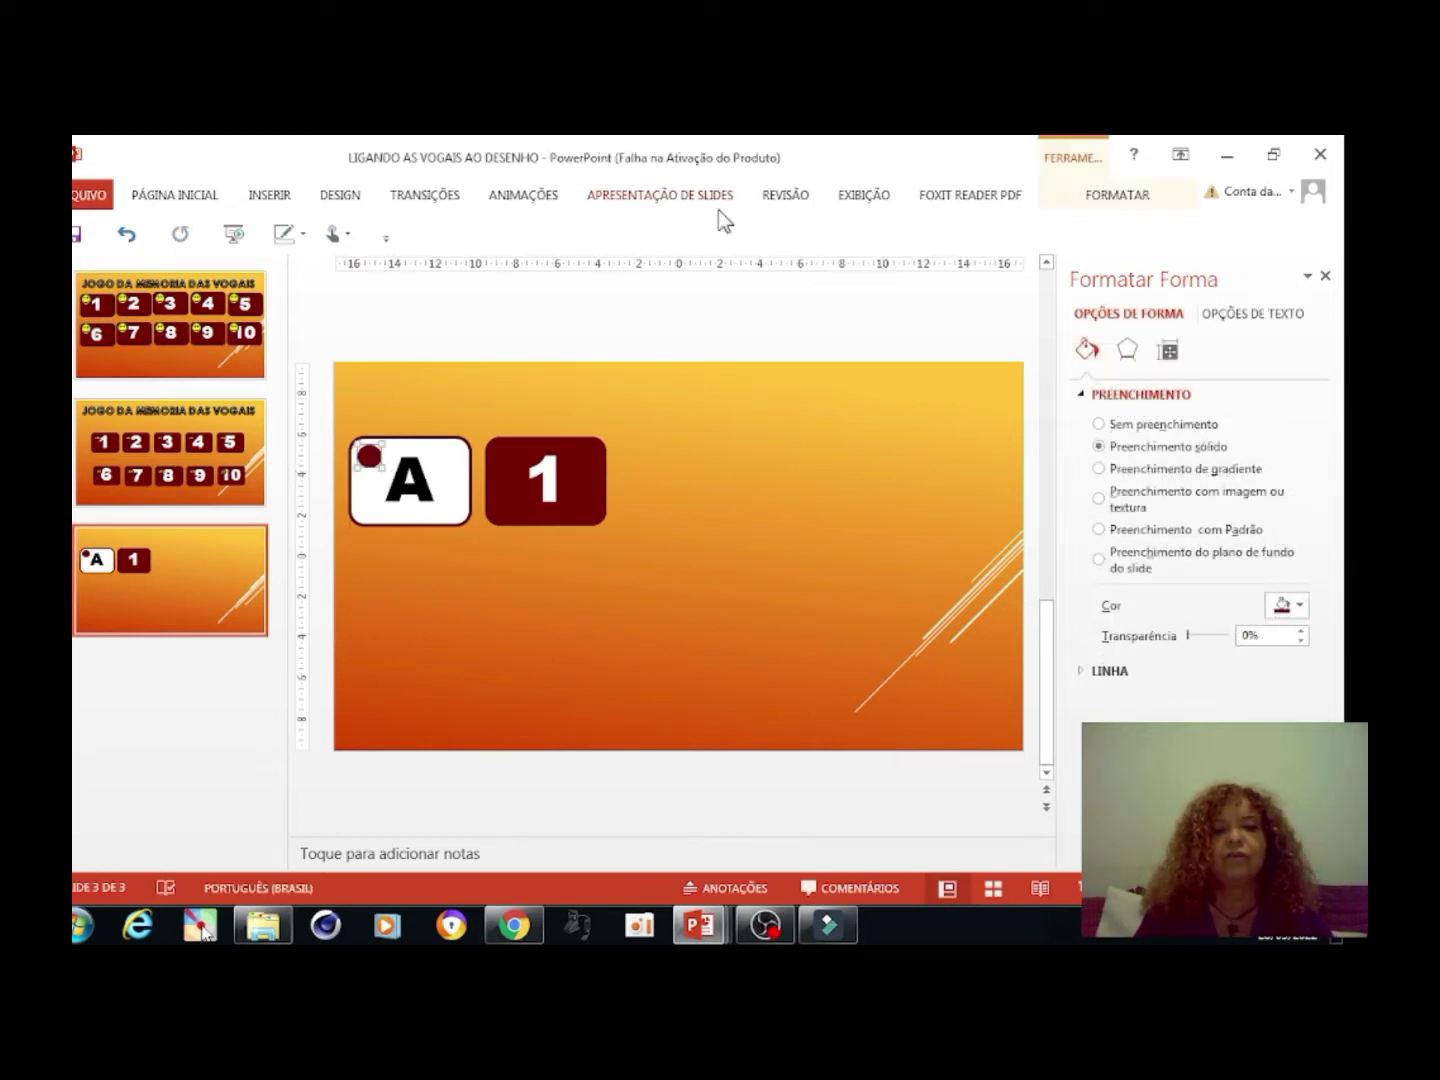
{"action": "left_click", "coordinate": [178, 196]}
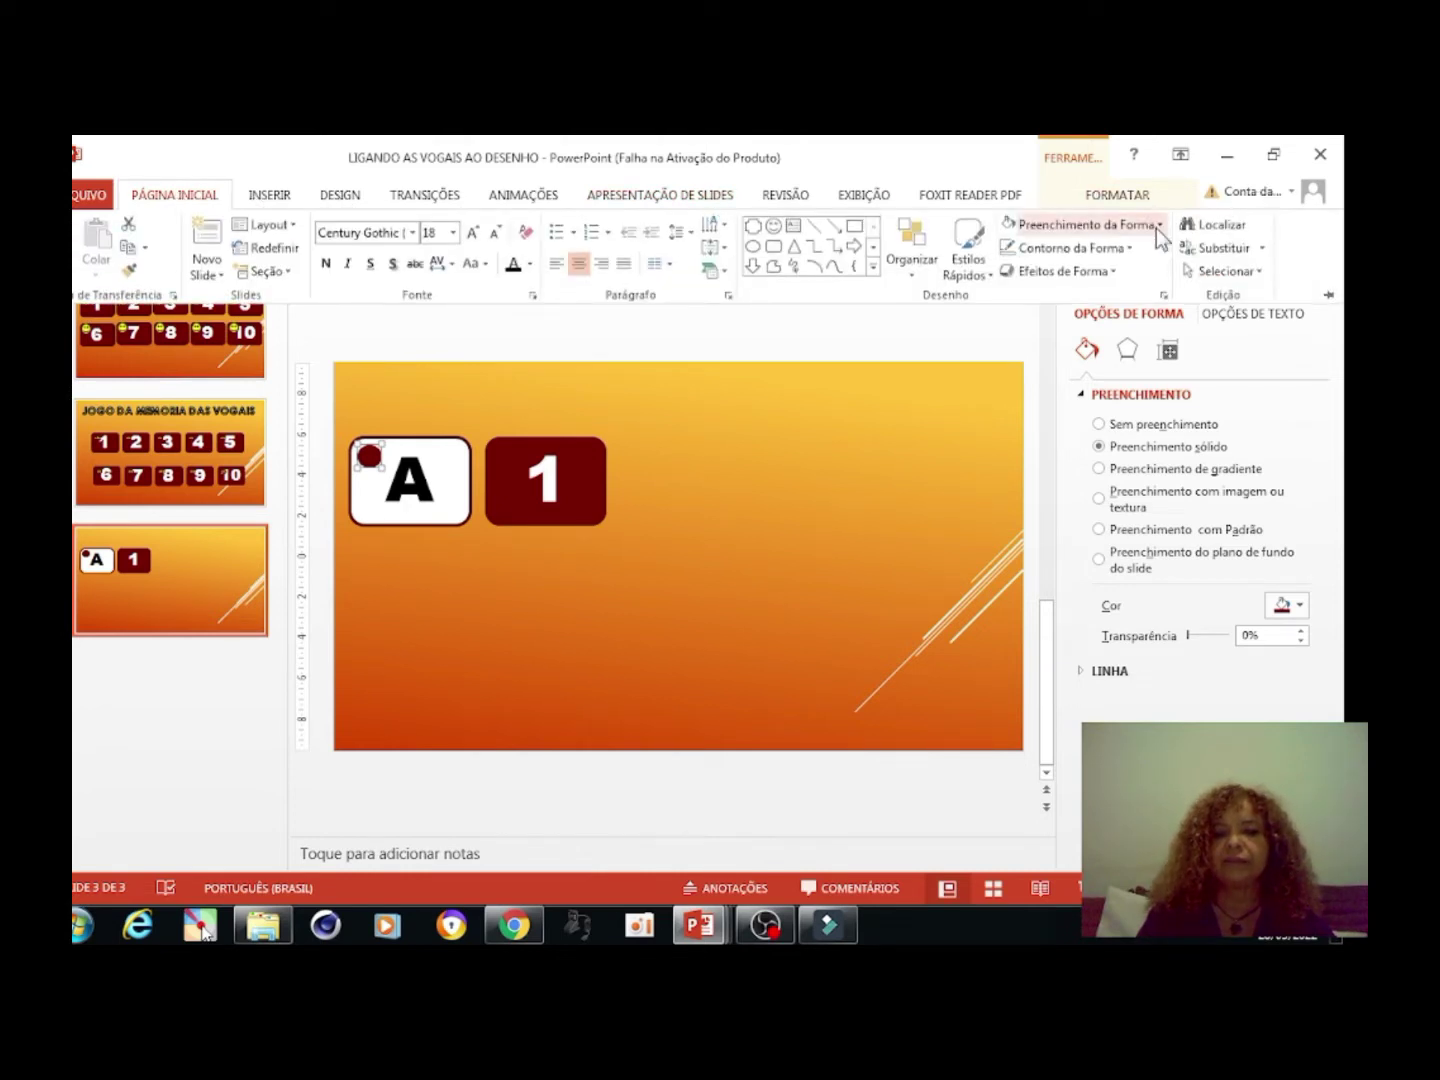
{"action": "left_click", "coordinate": [1157, 226]}
{"action": "left_click", "coordinate": [1058, 383]}
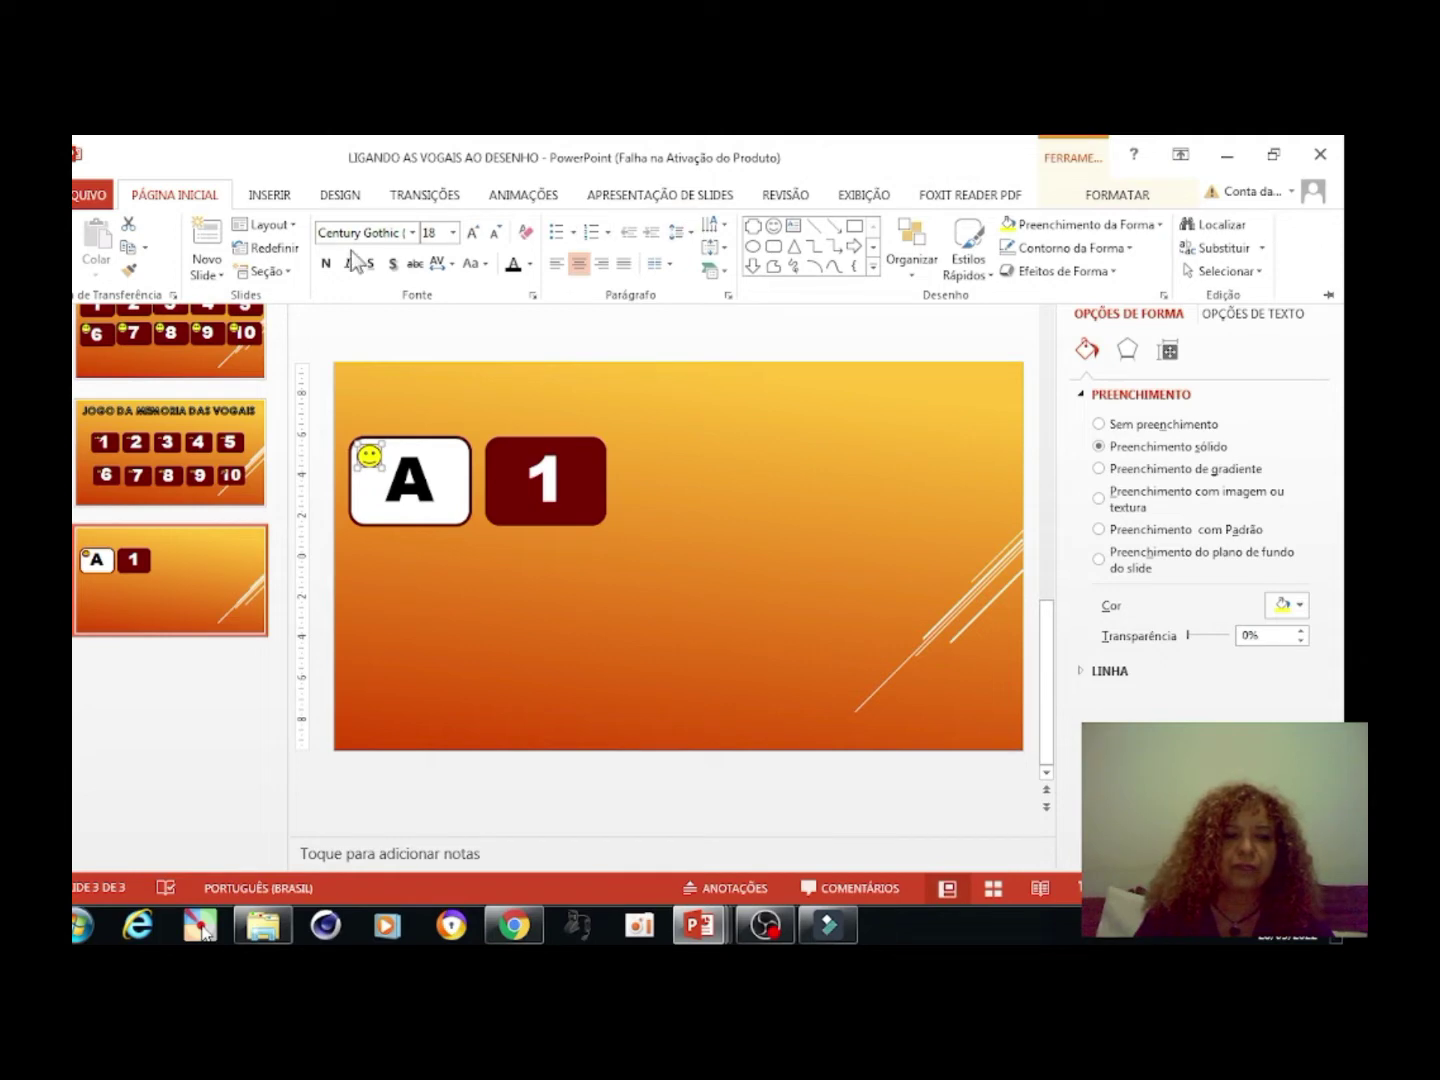
{"action": "left_click", "coordinate": [323, 266]}
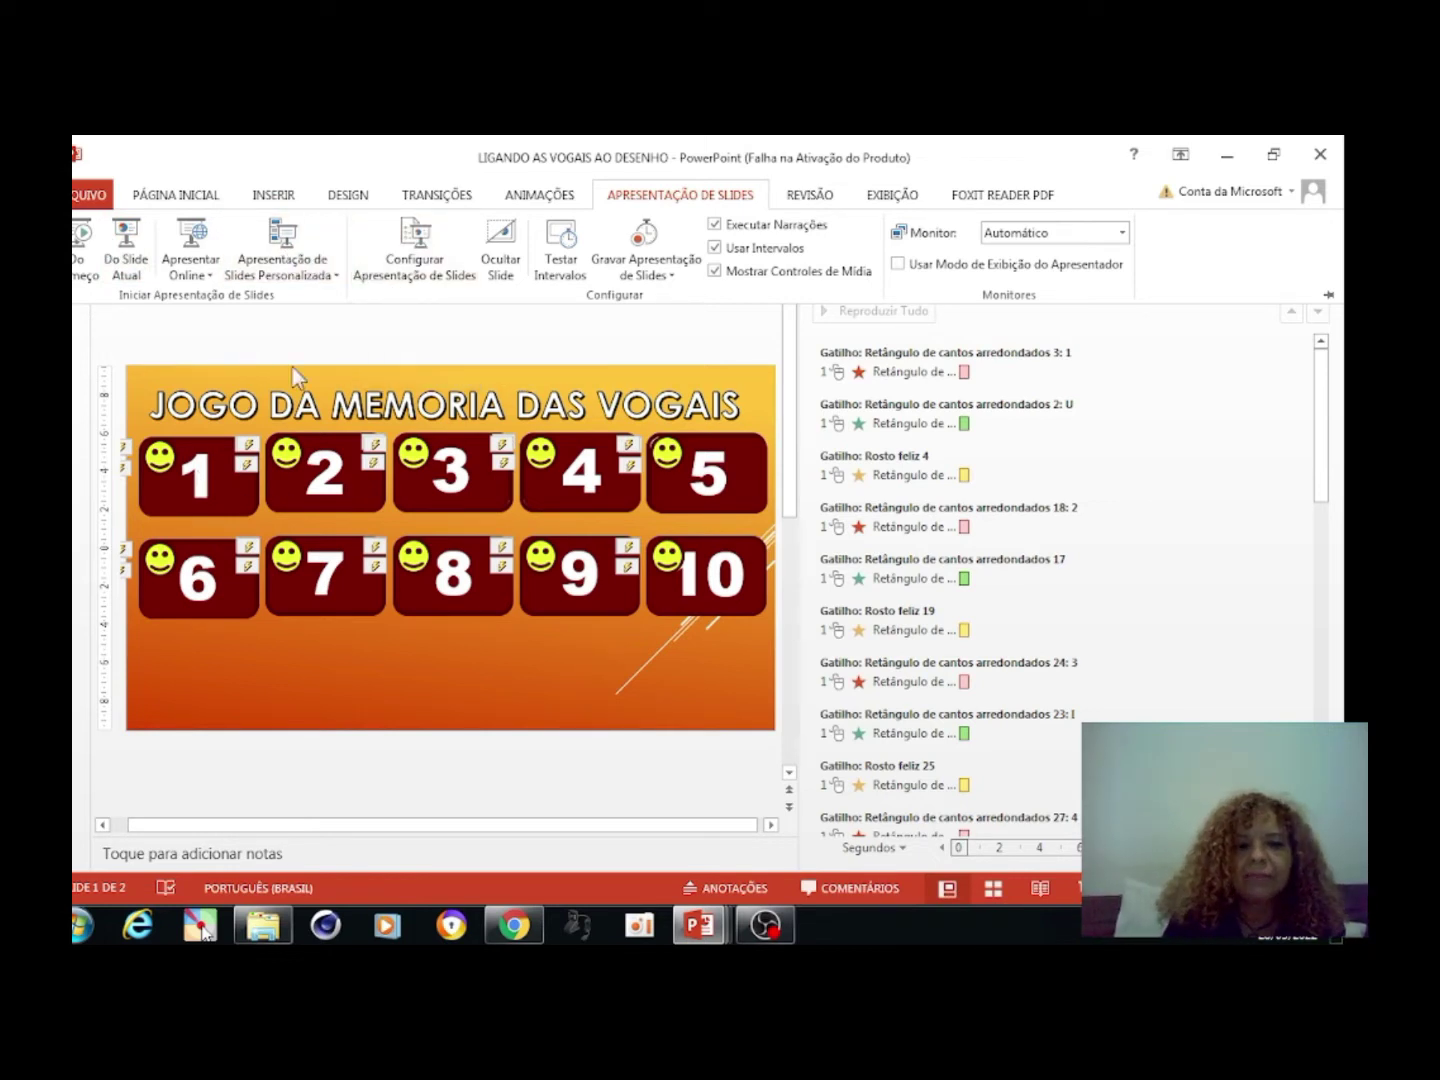
Run the slideshow to test card 1 flipping to U and back, and the smiley's colour change
{"action": "left_click", "coordinate": [544, 205]}
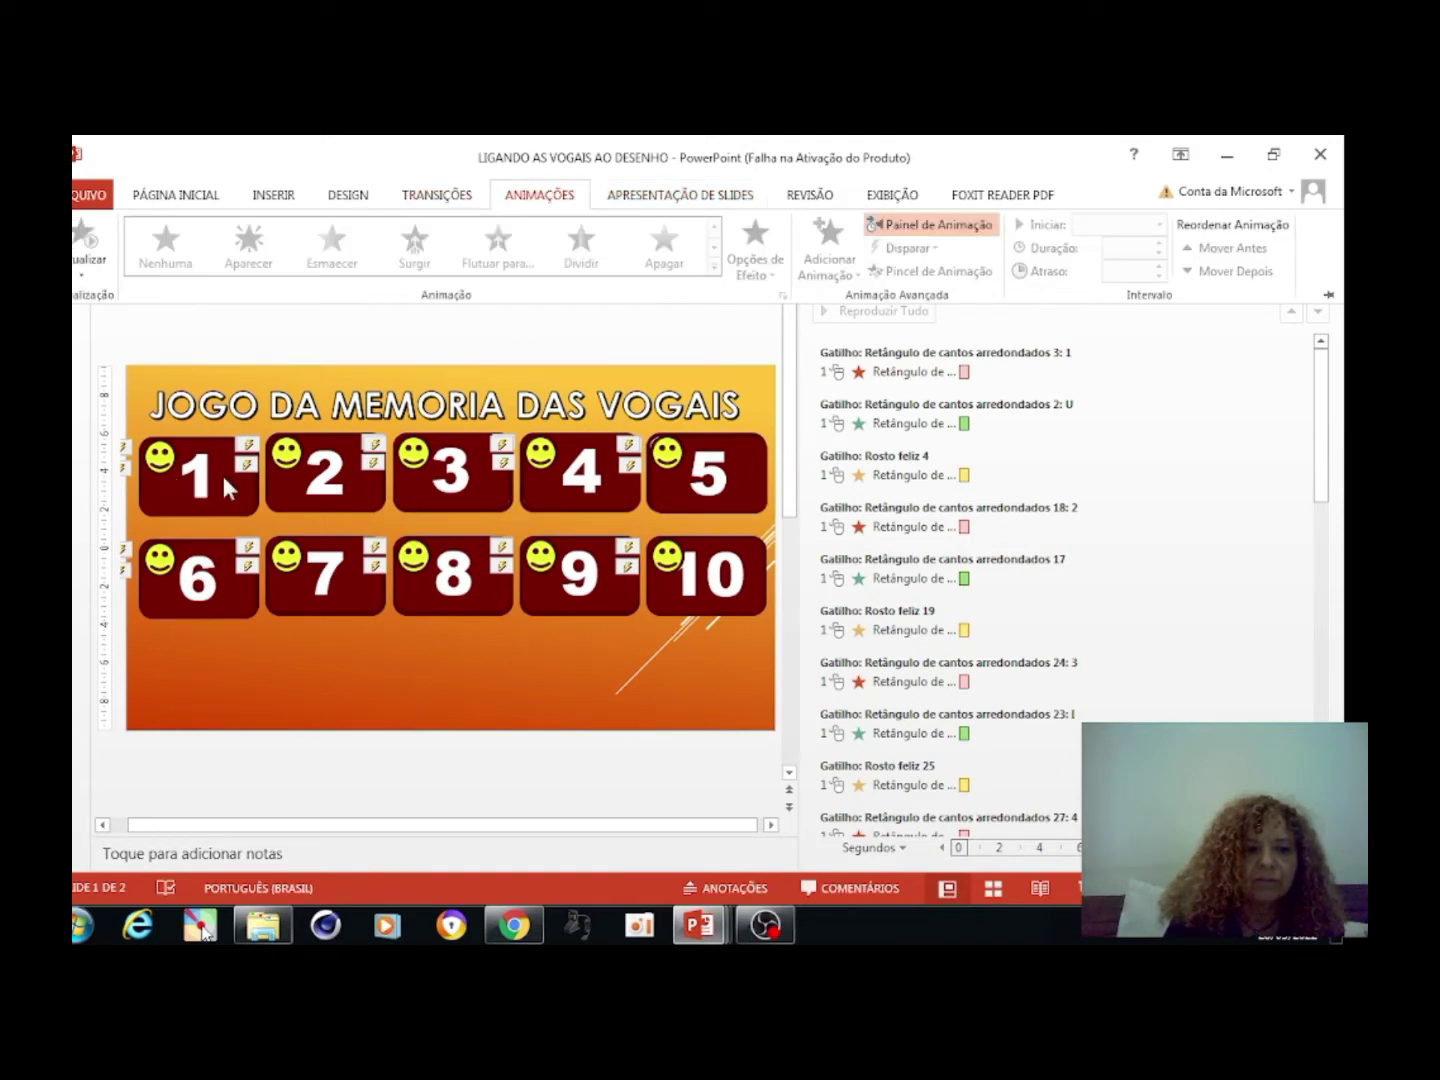
{"action": "left_click", "coordinate": [635, 198]}
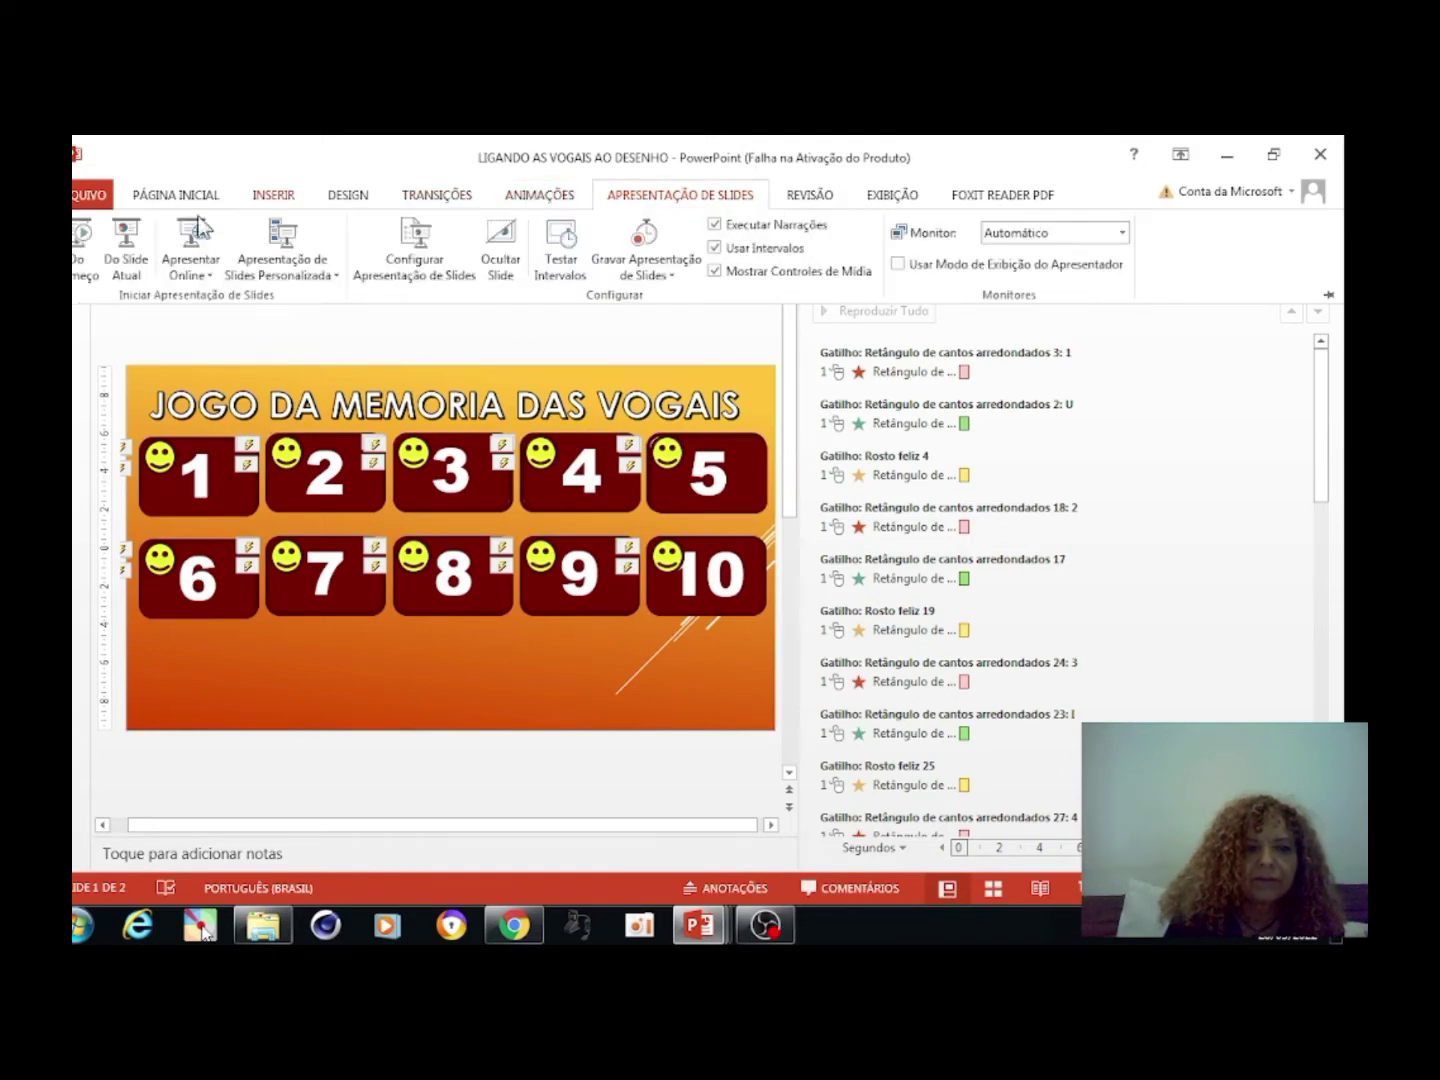
{"action": "left_click", "coordinate": [85, 243]}
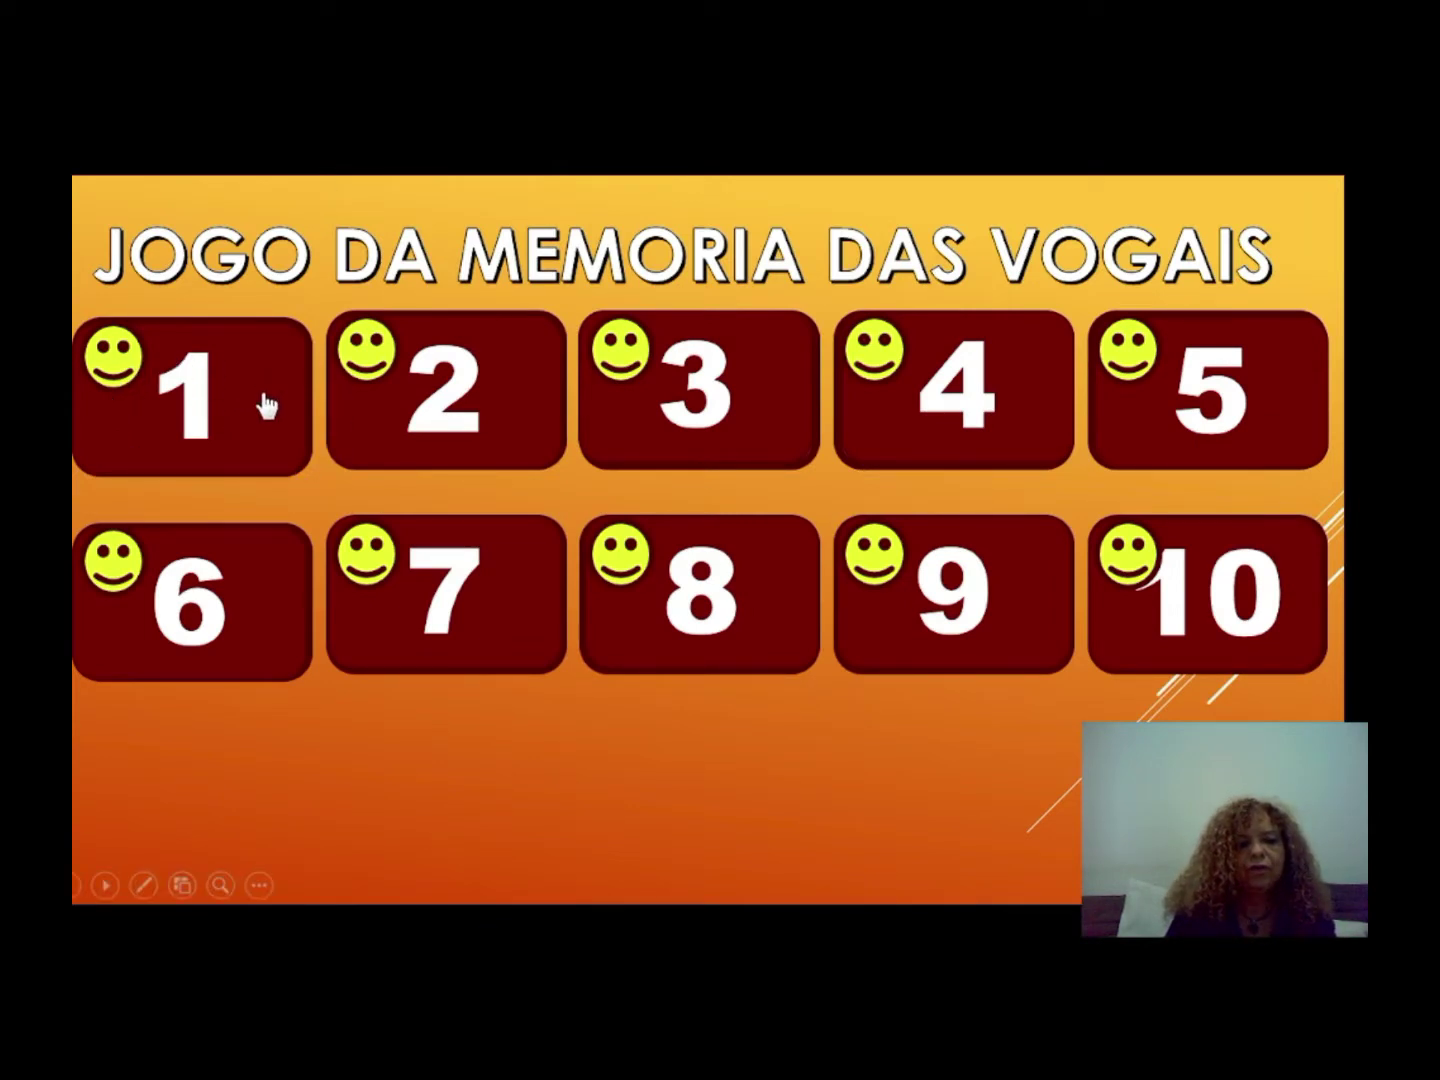
{"action": "left_click", "coordinate": [244, 409]}
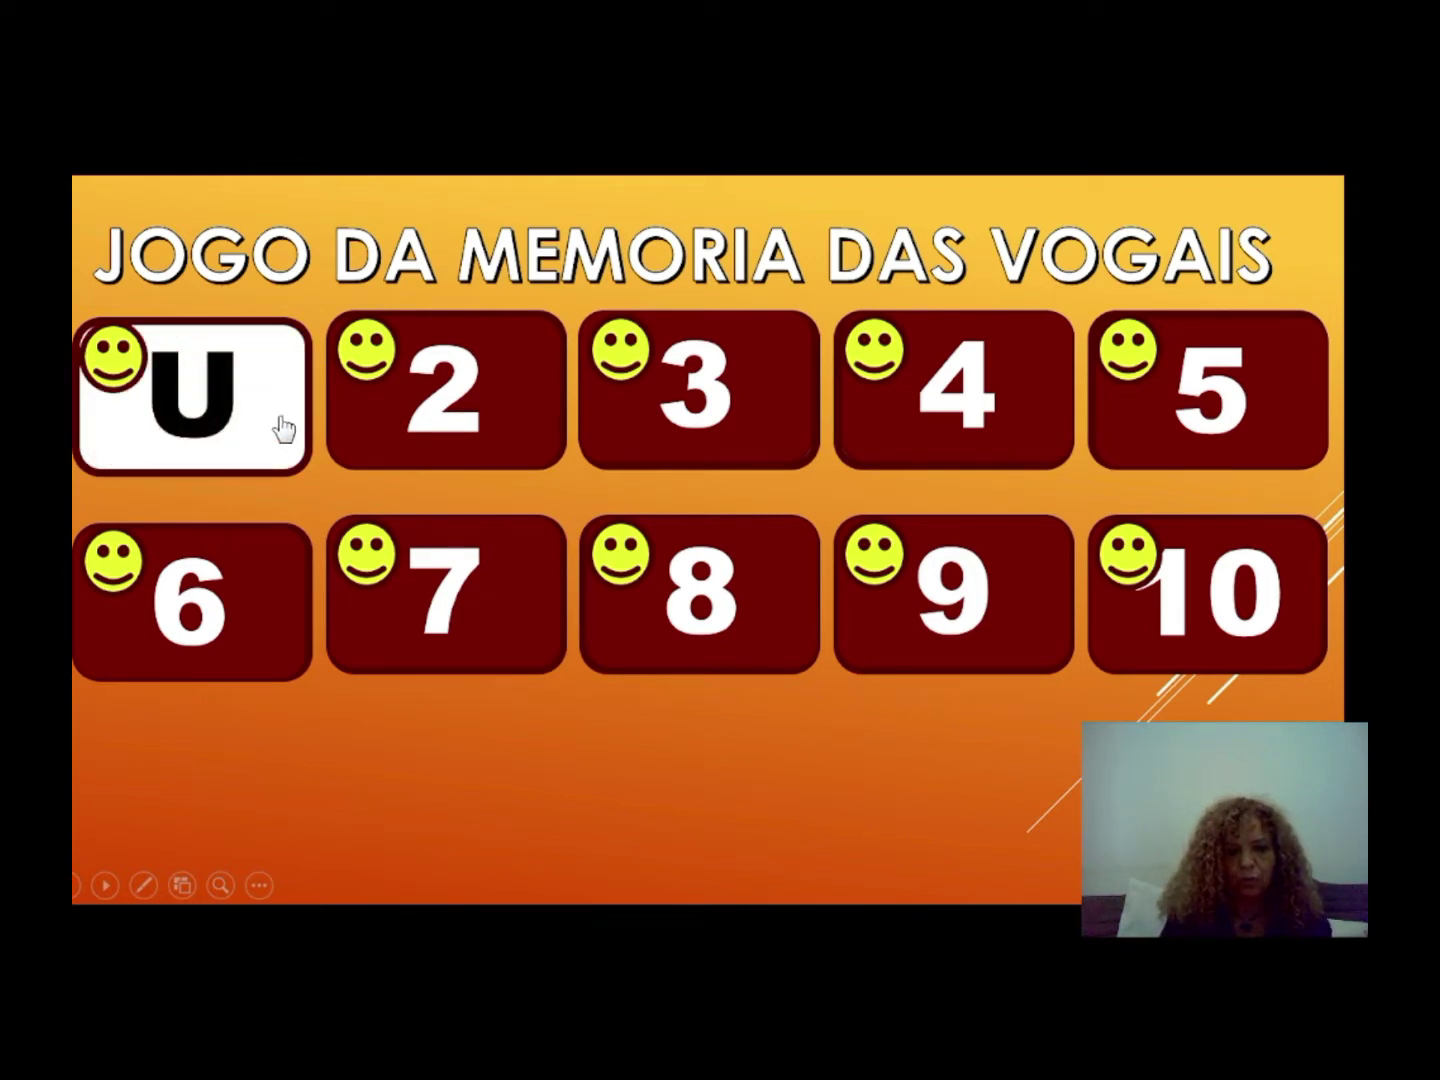
{"action": "left_click", "coordinate": [277, 438]}
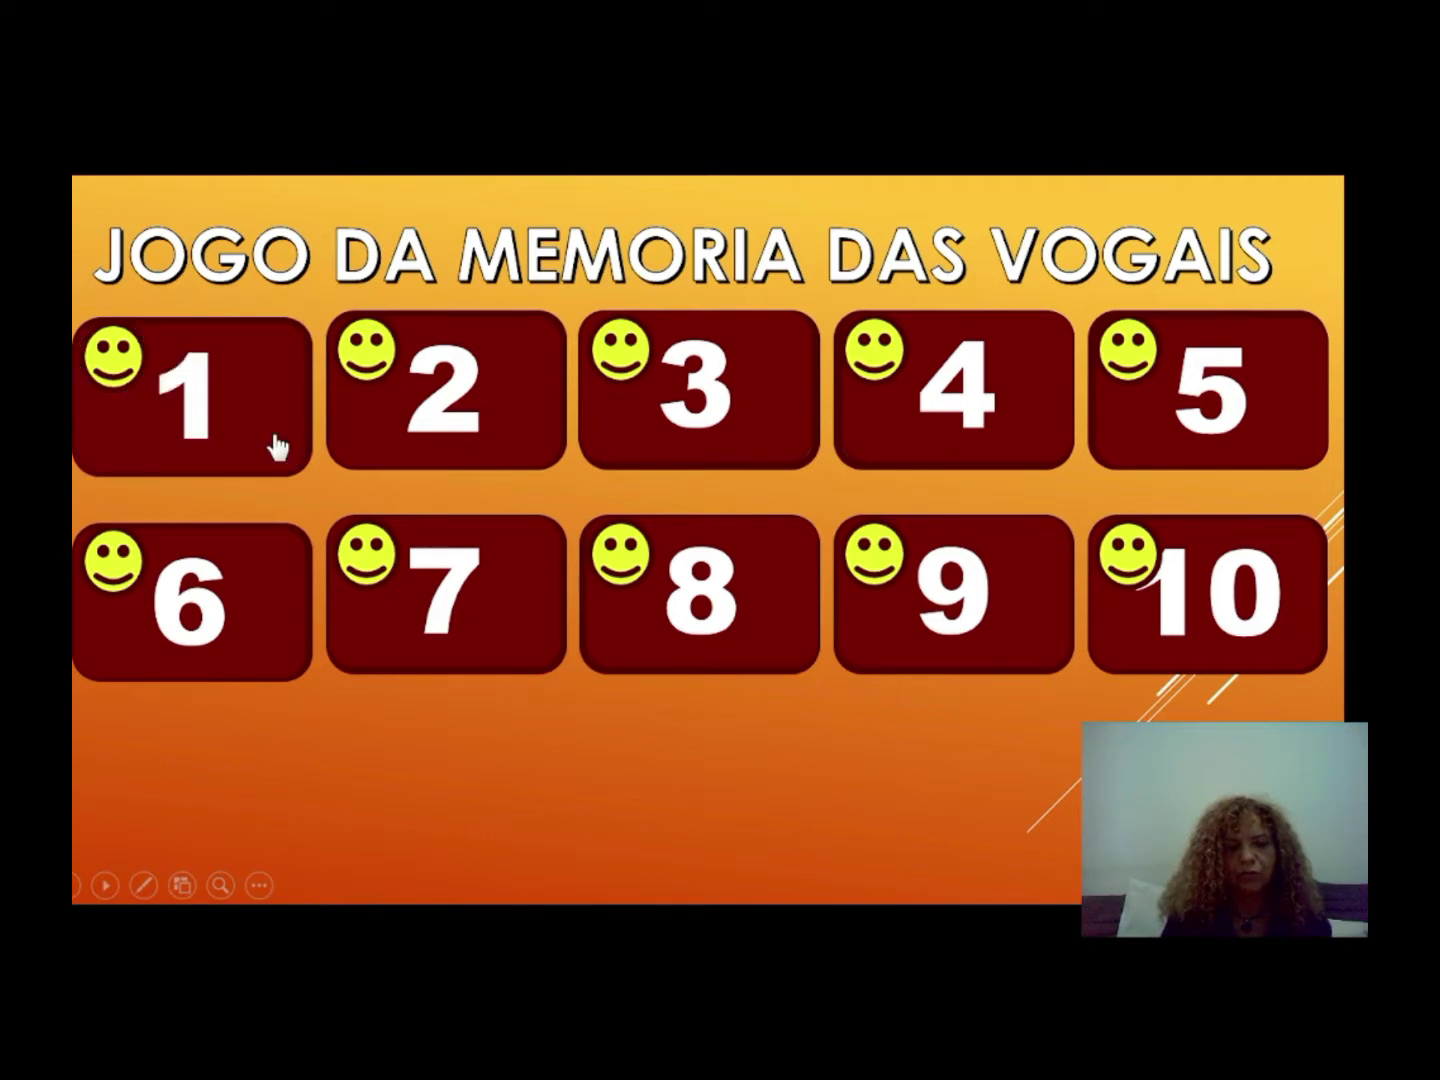
{"action": "left_click", "coordinate": [276, 445]}
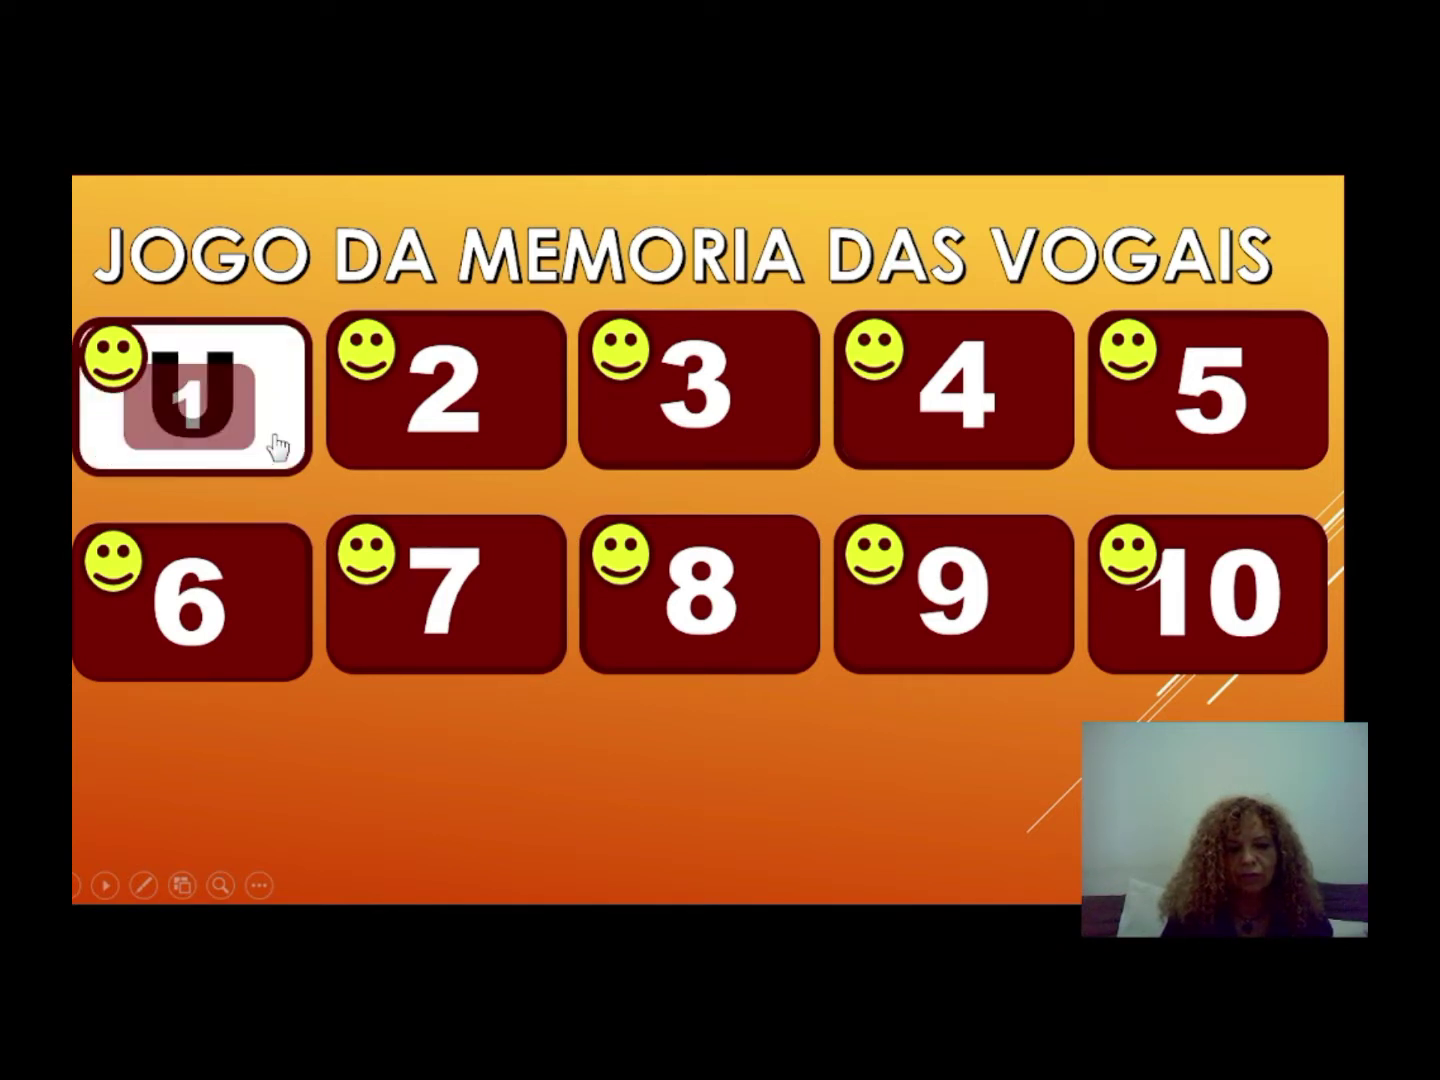
{"action": "left_click", "coordinate": [111, 357]}
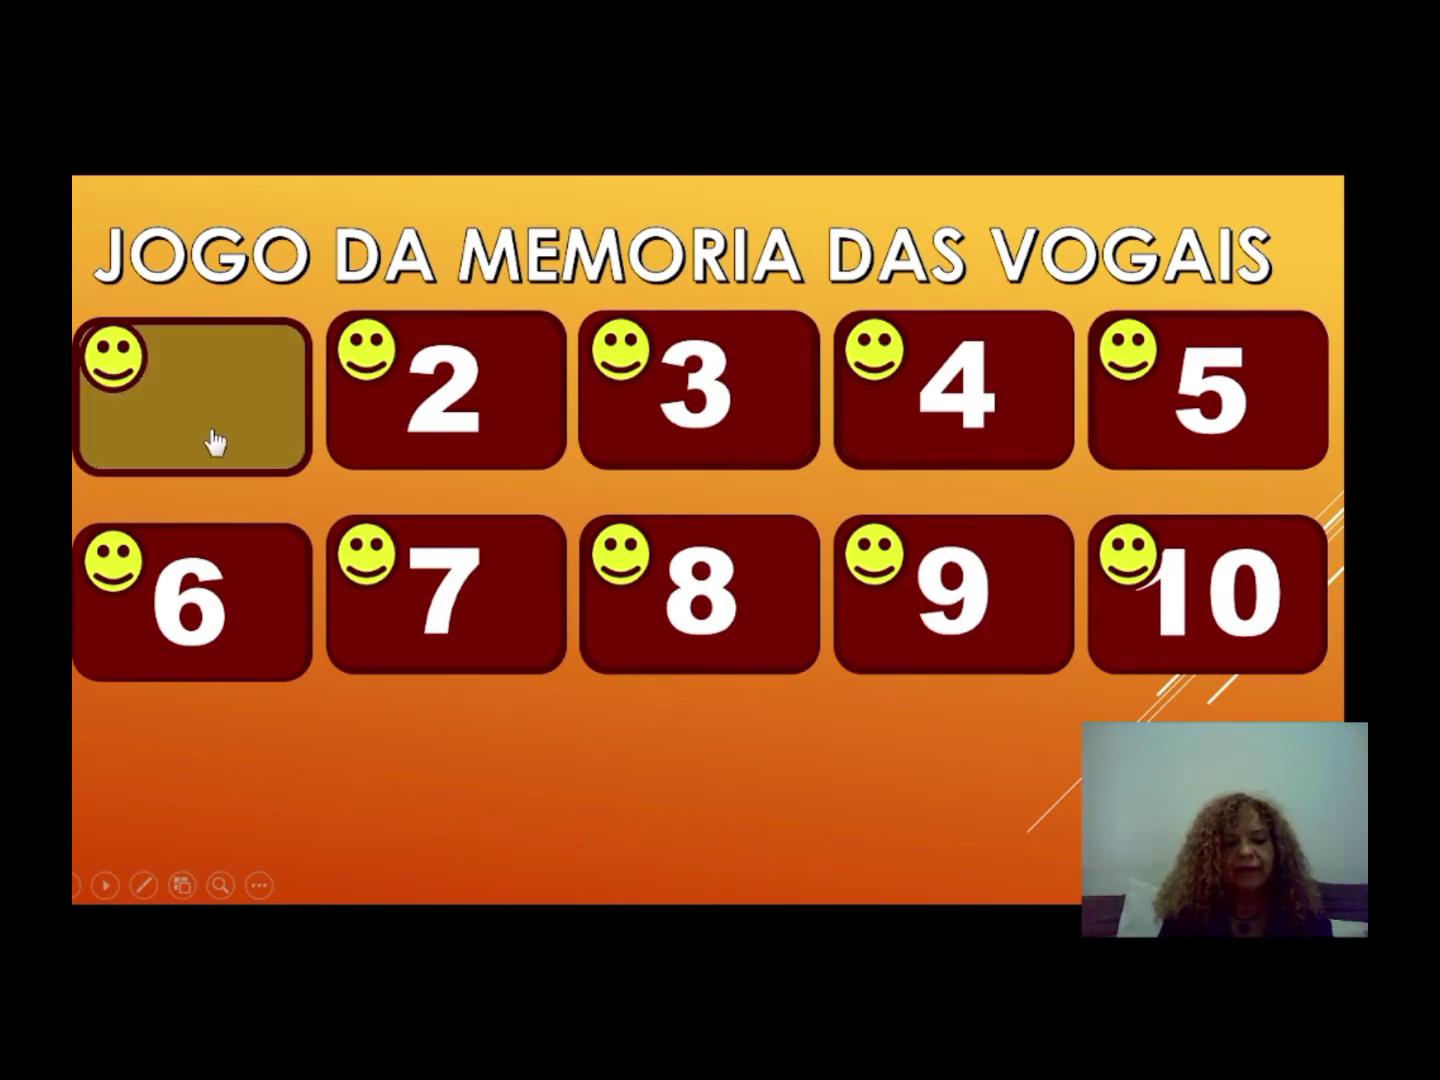
{"action": "key", "text": "Escape"}
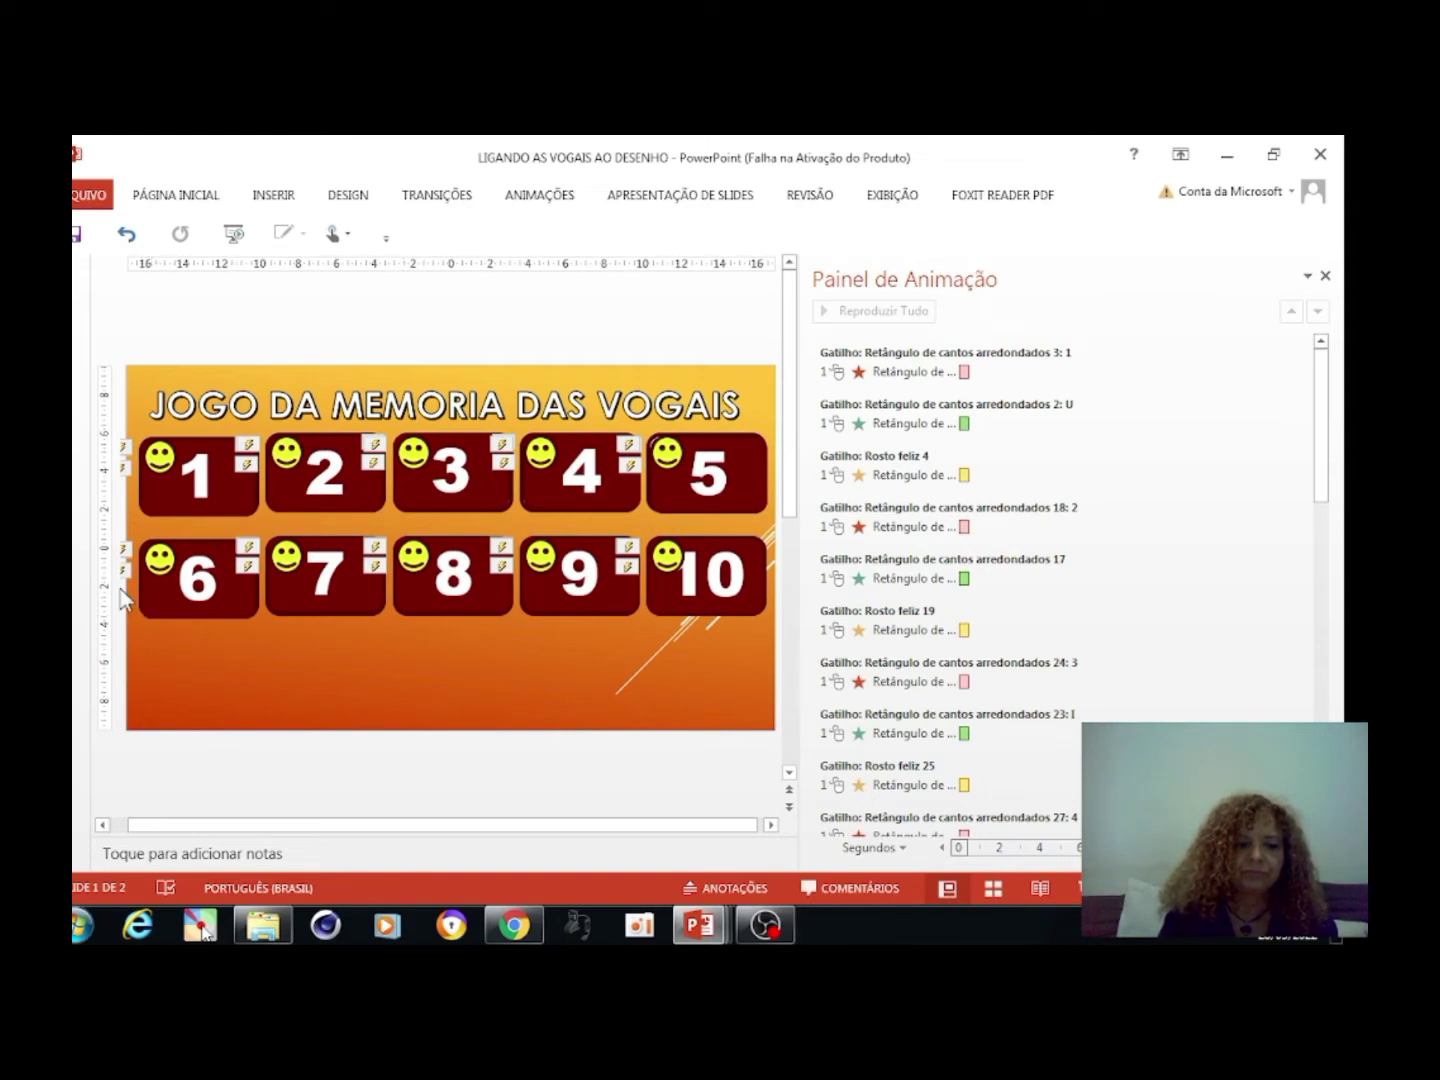
Apply a Zoom exit effect to the '1' card on slide 2
{"action": "scroll", "coordinate": [122, 599], "scroll_direction": "down", "scroll_amount": 1}
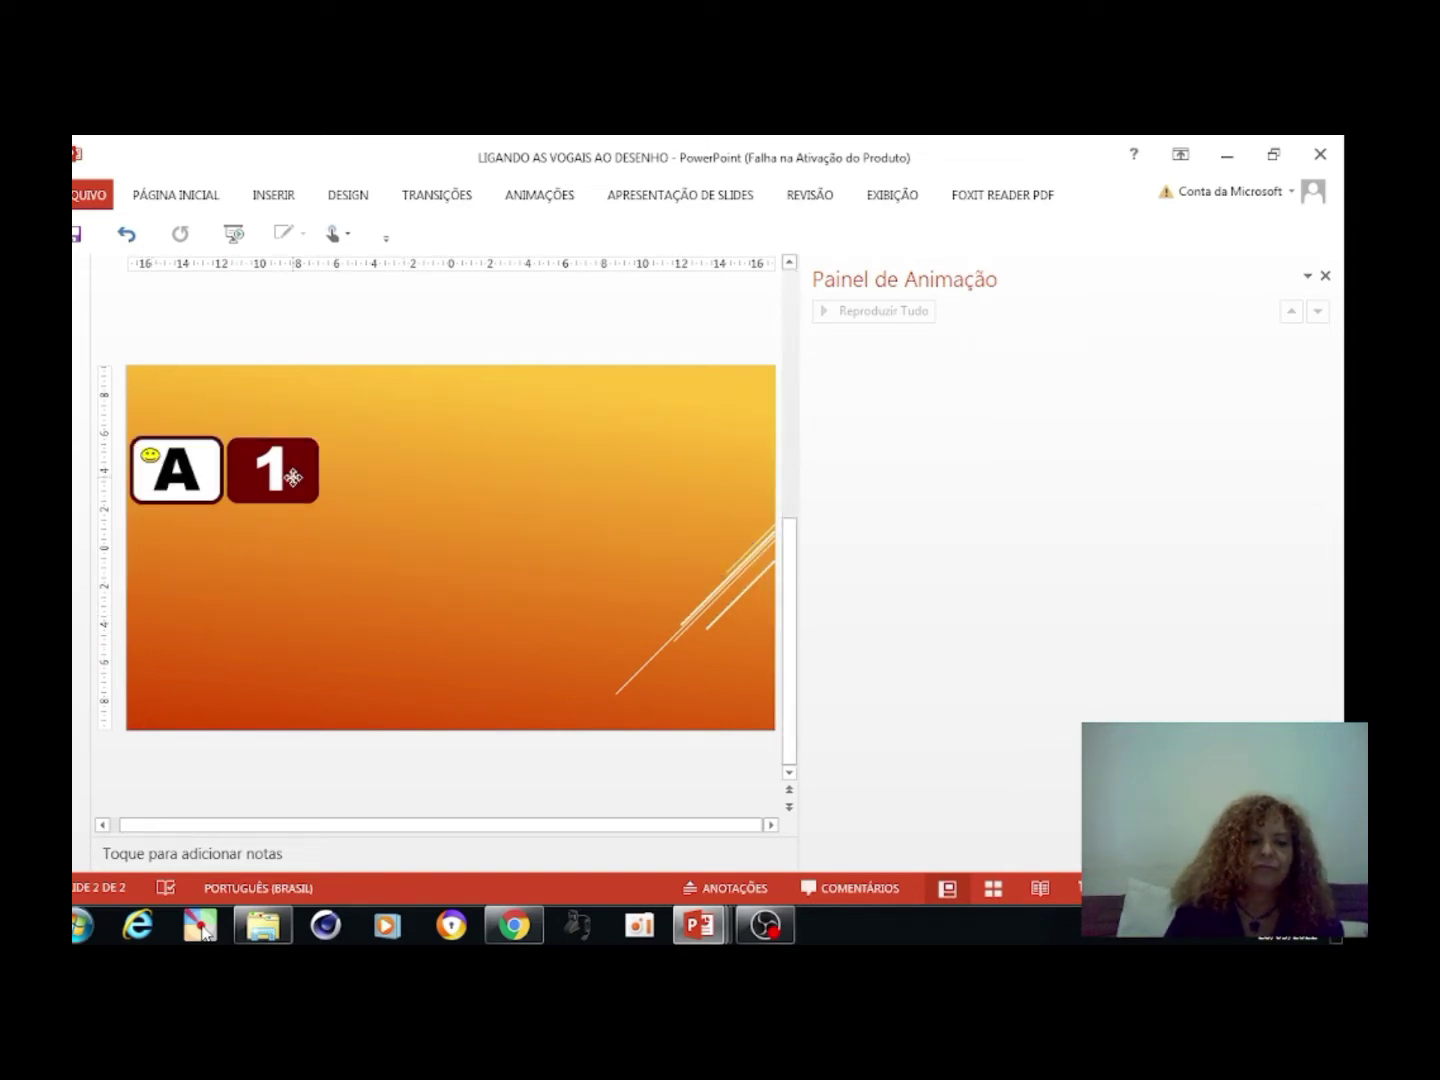
{"action": "left_click", "coordinate": [290, 476]}
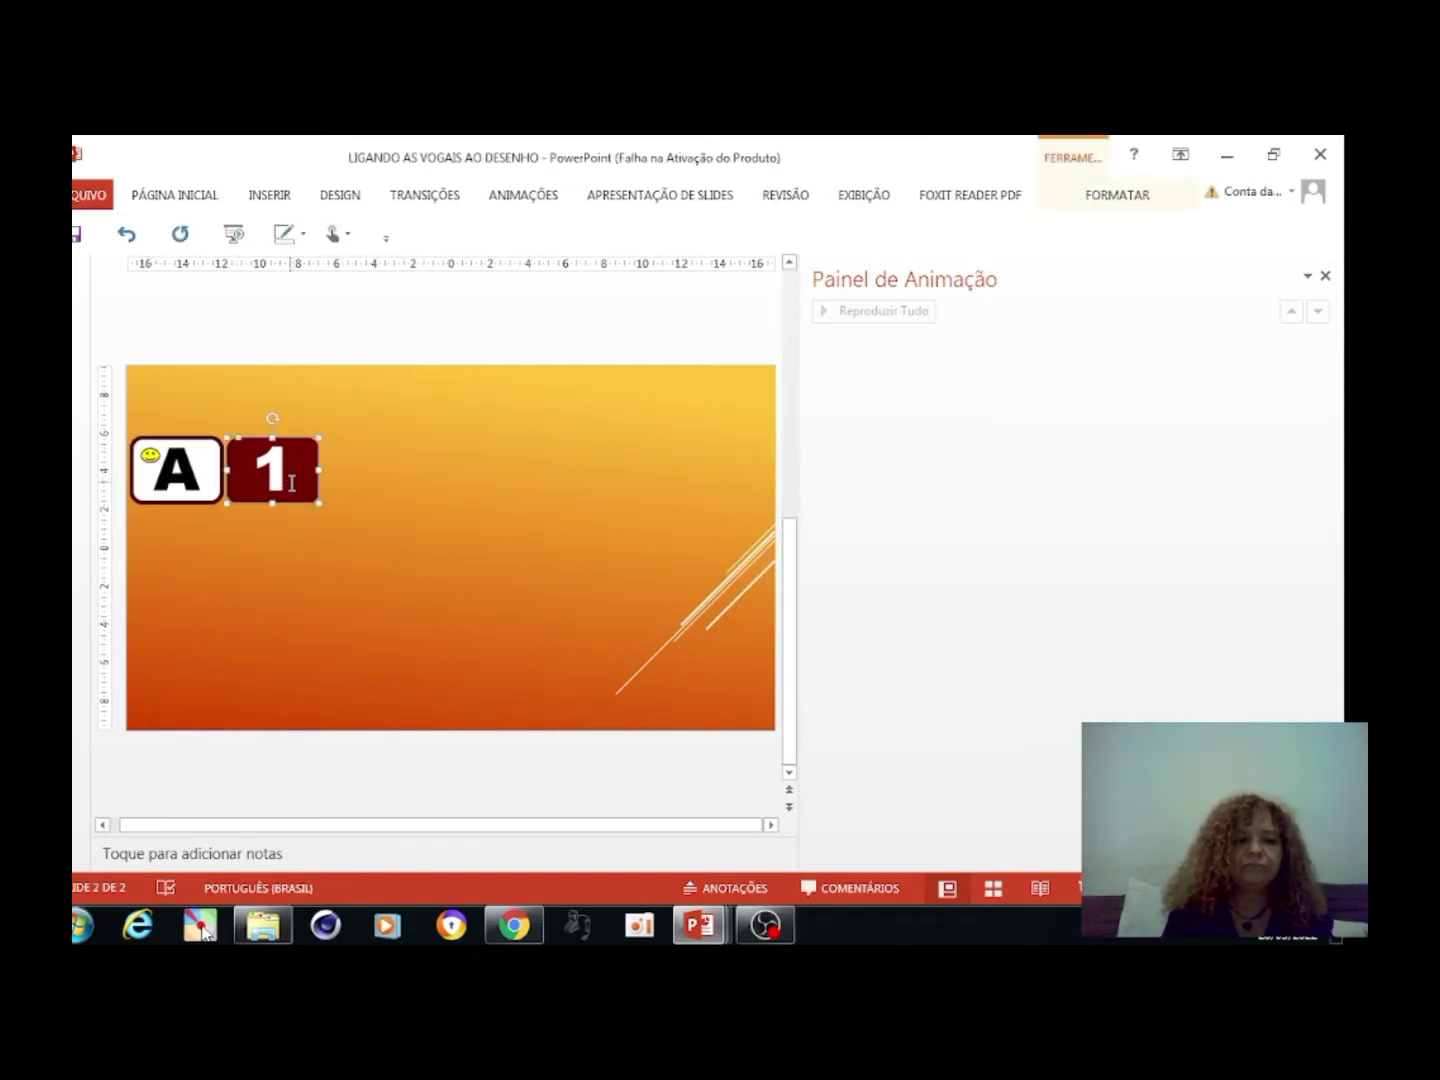
{"action": "left_click", "coordinate": [522, 195]}
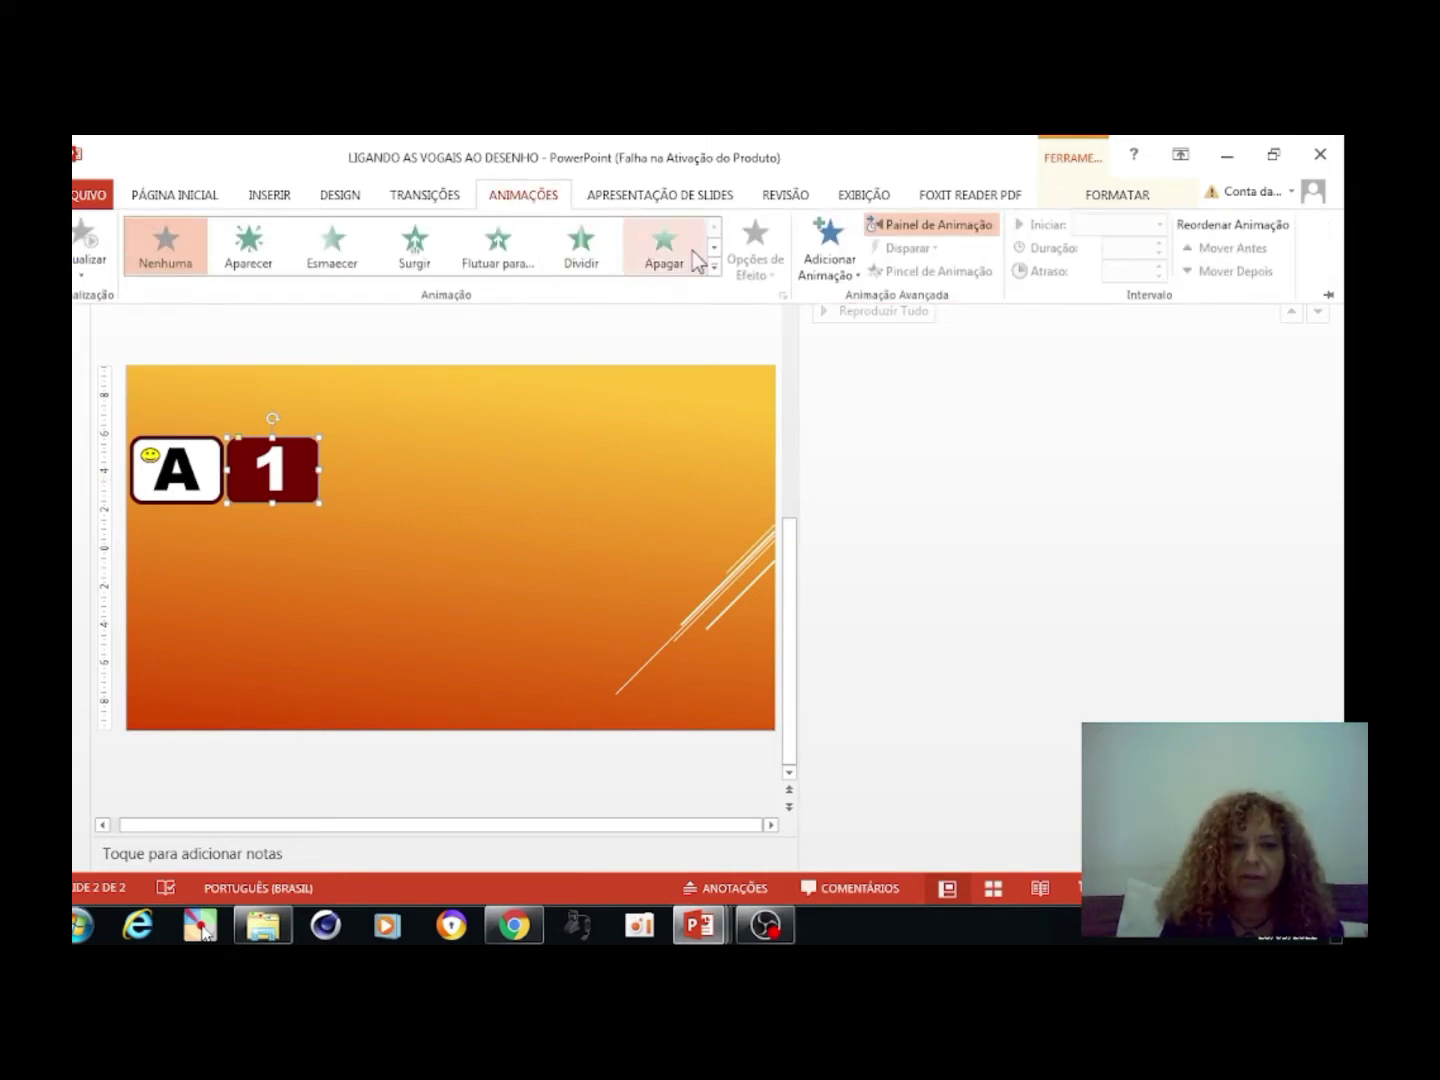
{"action": "left_click", "coordinate": [715, 265]}
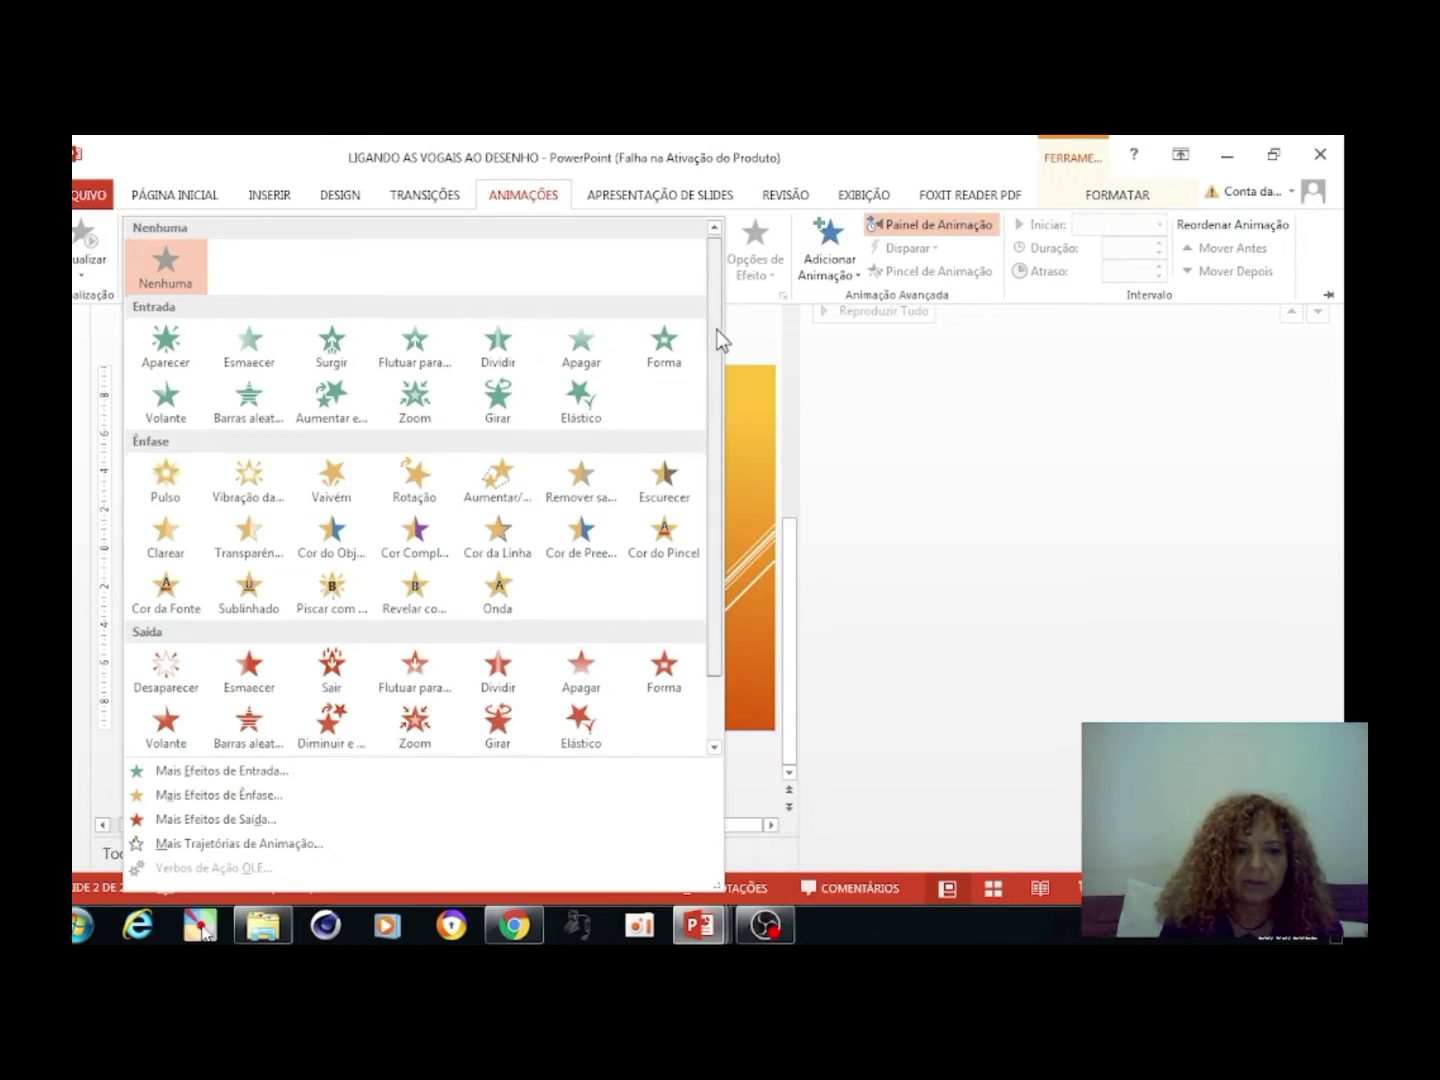
{"action": "left_click_drag", "start_coordinate": [715, 340], "coordinate": [718, 429]}
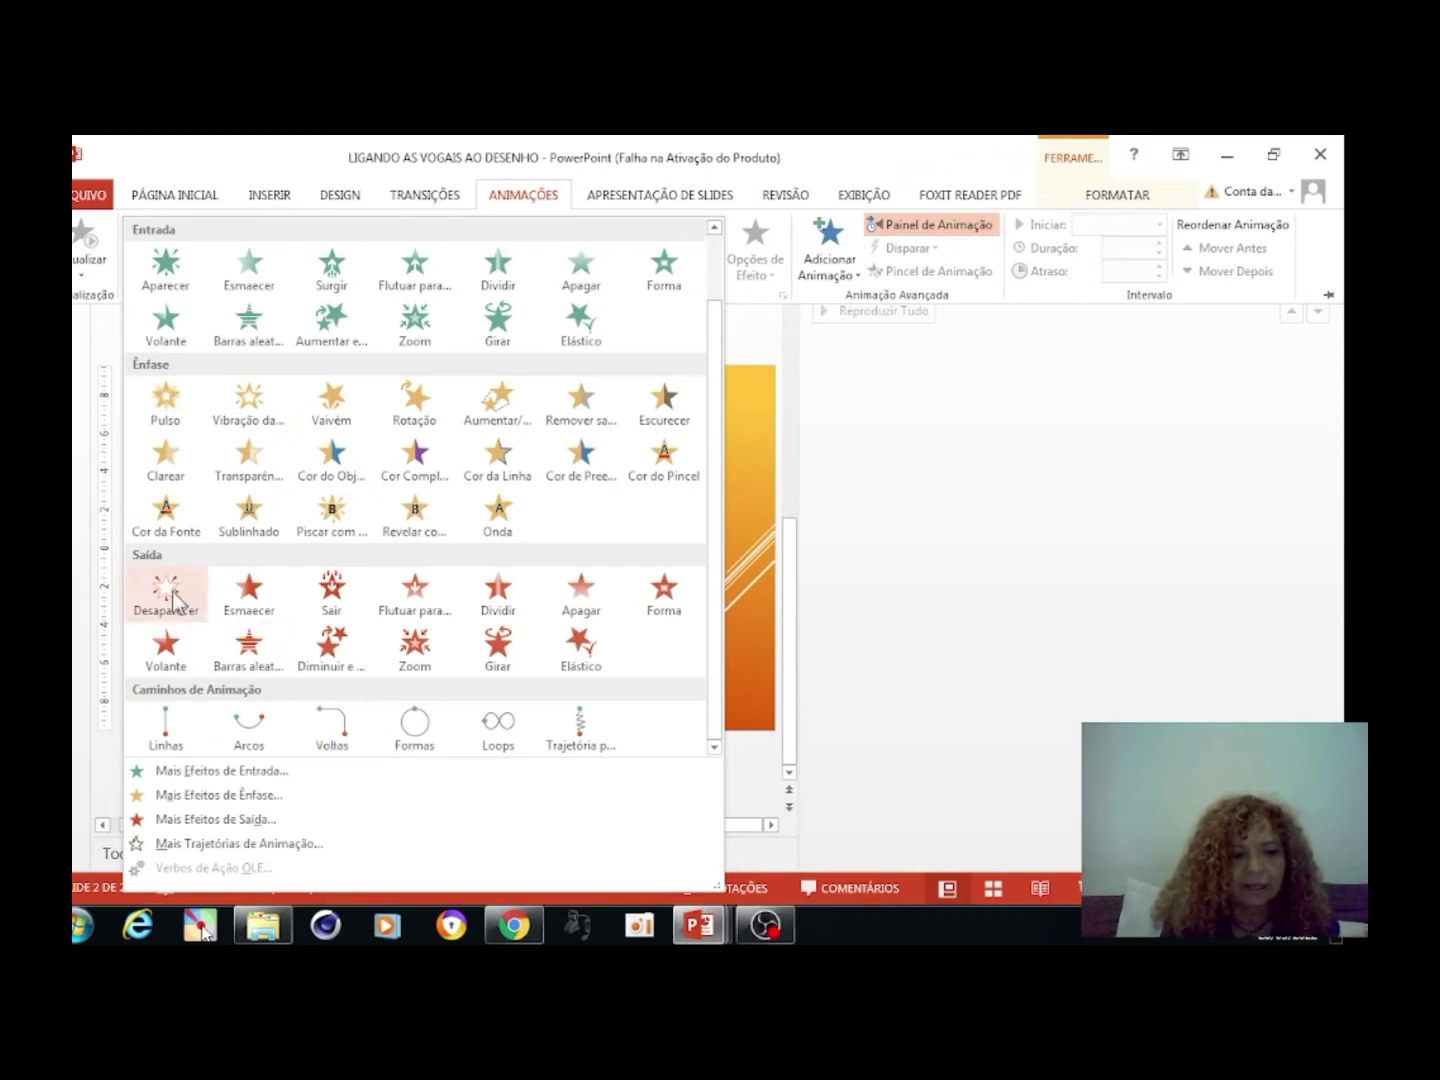
{"action": "left_click", "coordinate": [414, 660]}
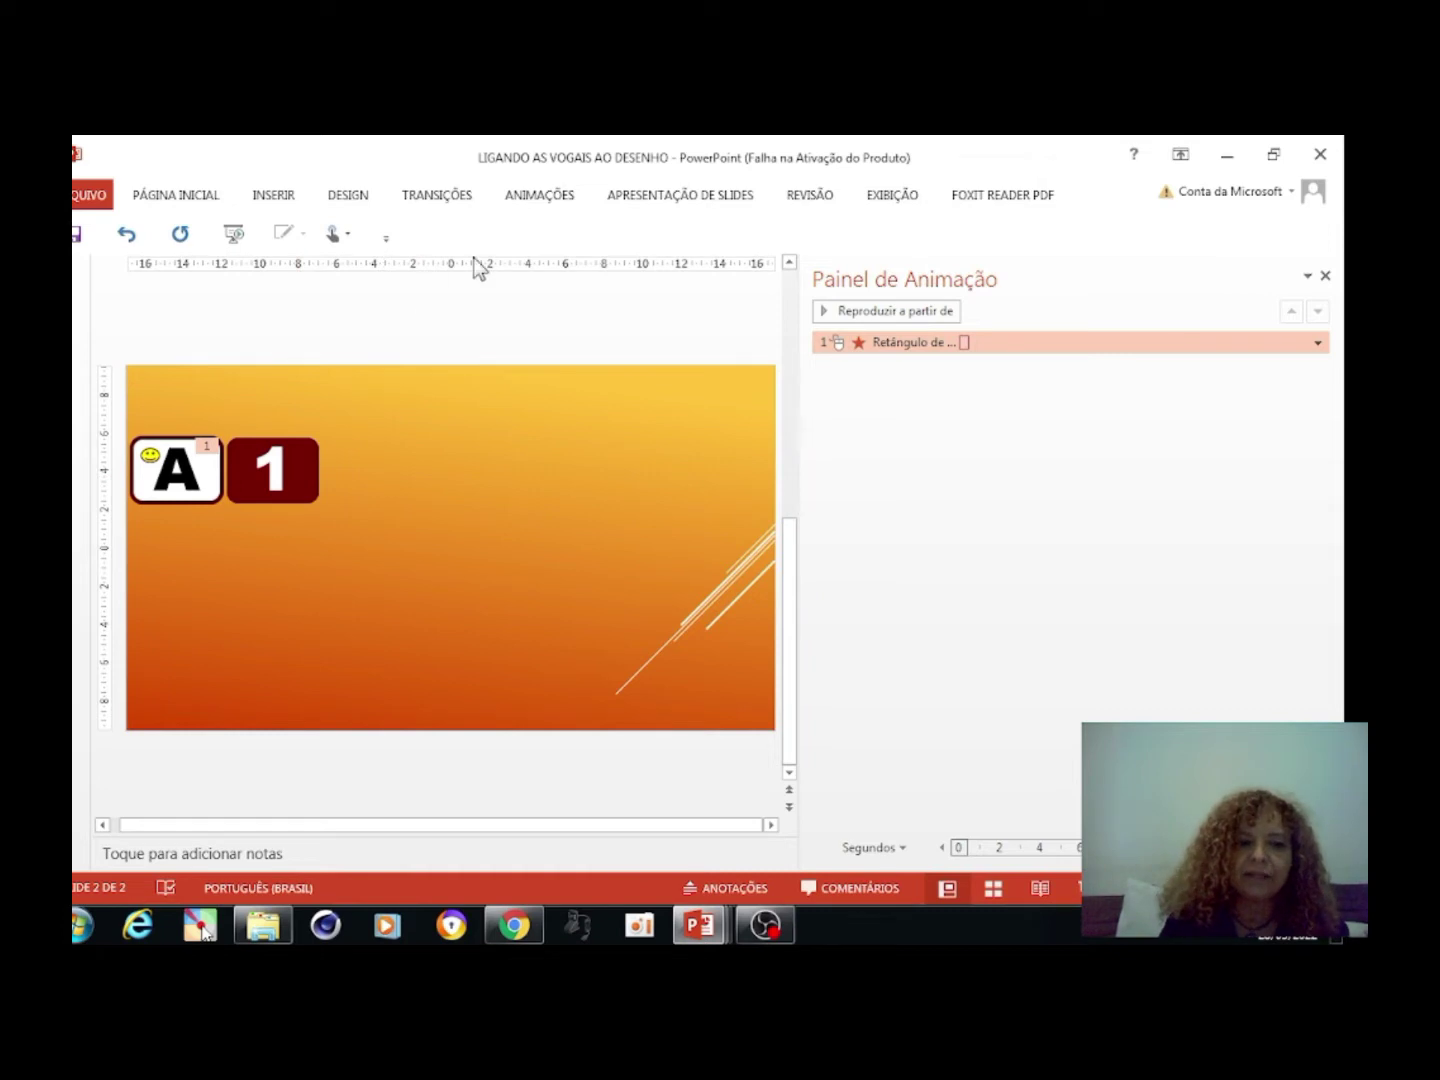
Add a Zoom entrance animation to the '1' card following its Zoom exit
{"action": "left_click", "coordinate": [532, 194]}
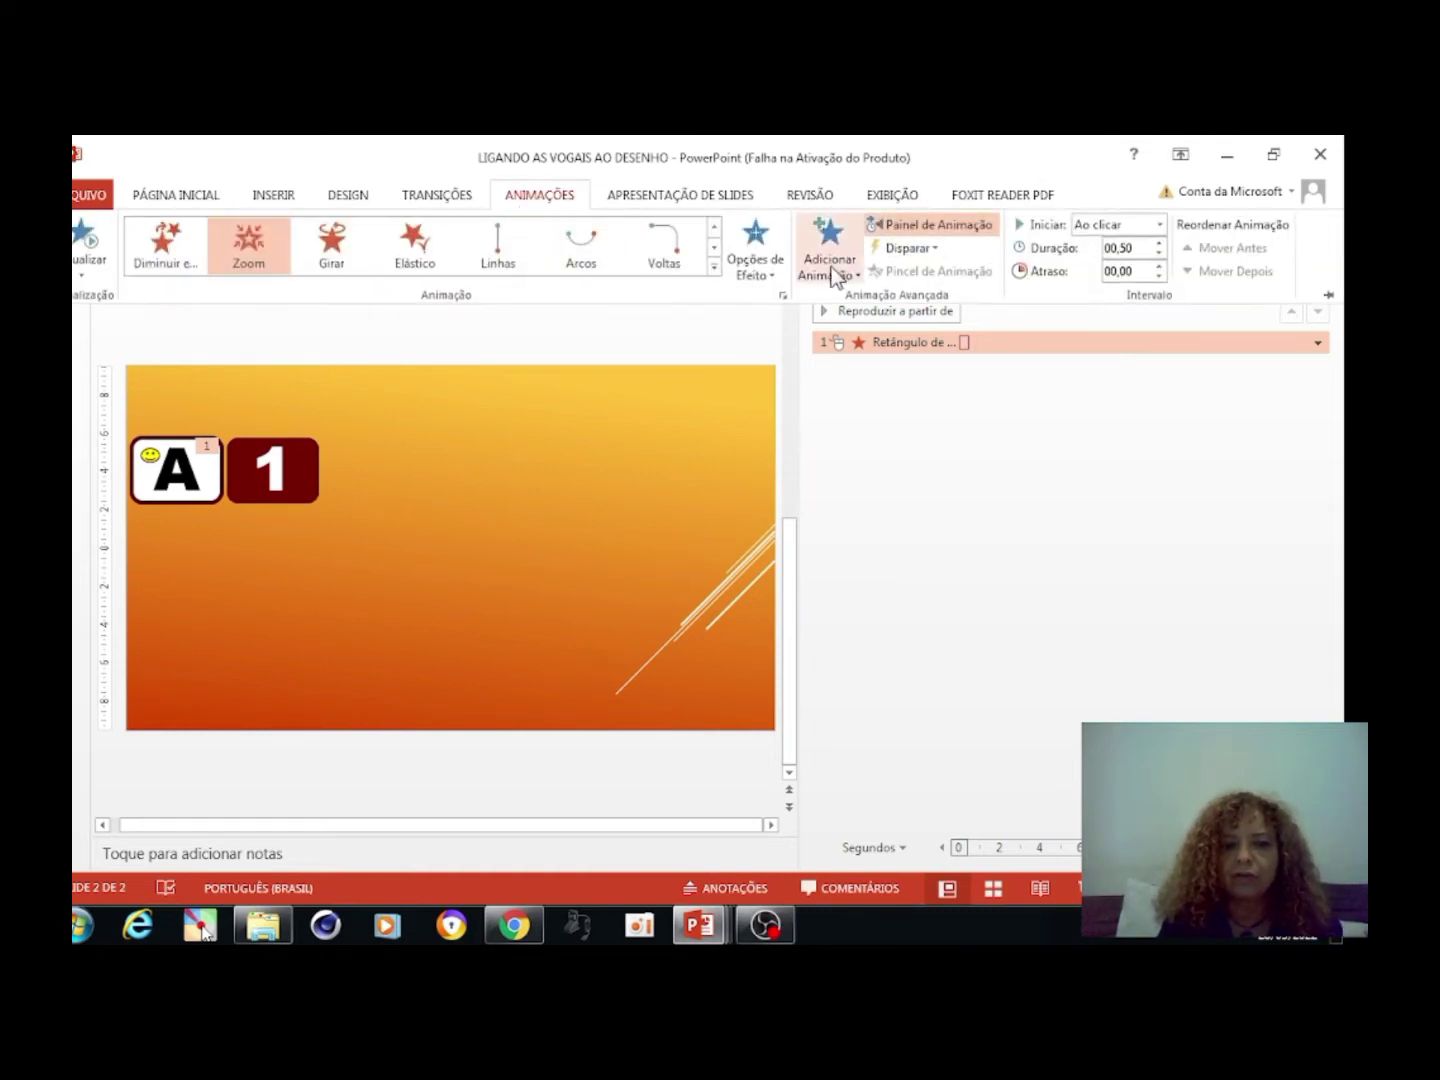
{"action": "left_click", "coordinate": [835, 263]}
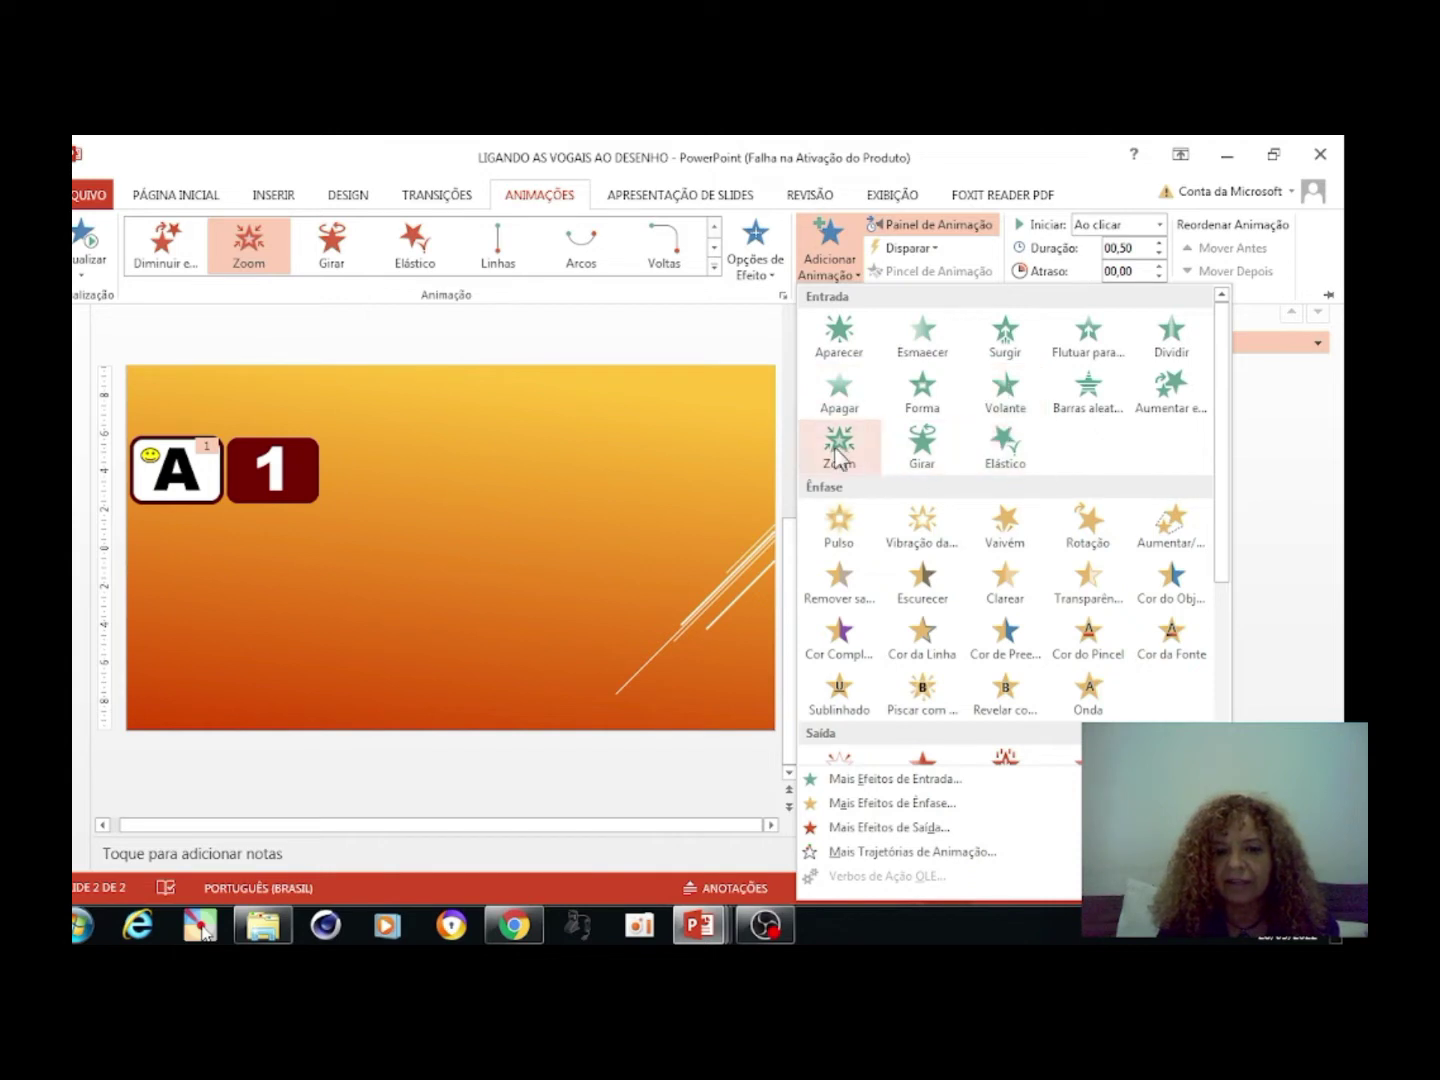
{"action": "left_click", "coordinate": [839, 446]}
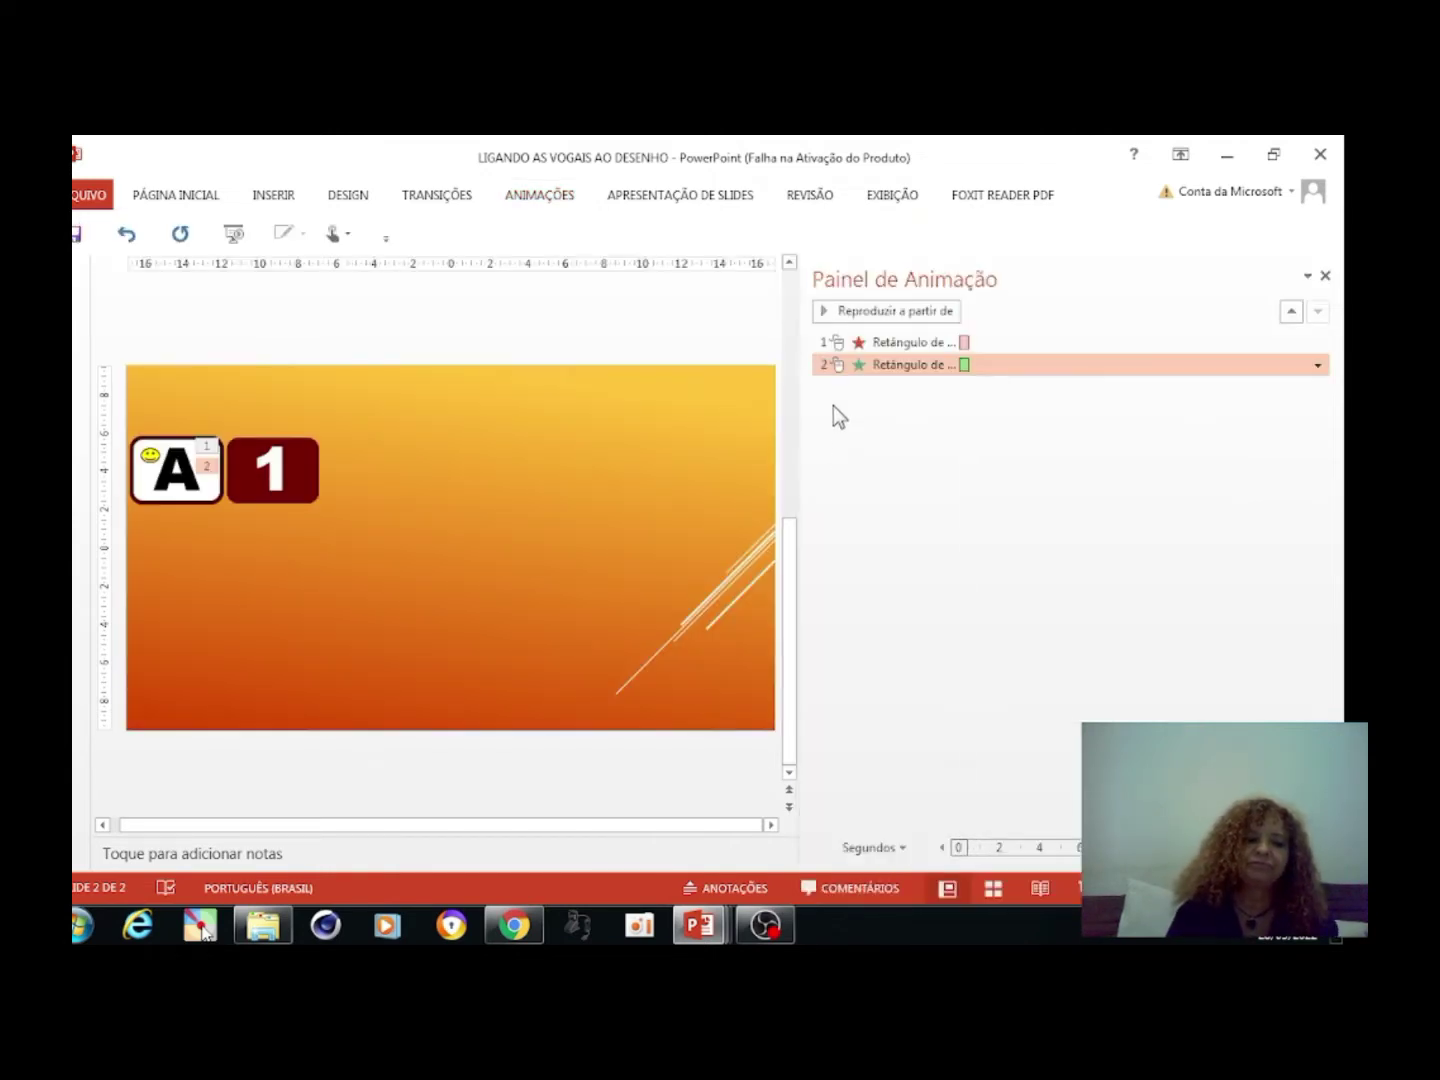
{"action": "left_click", "coordinate": [220, 496]}
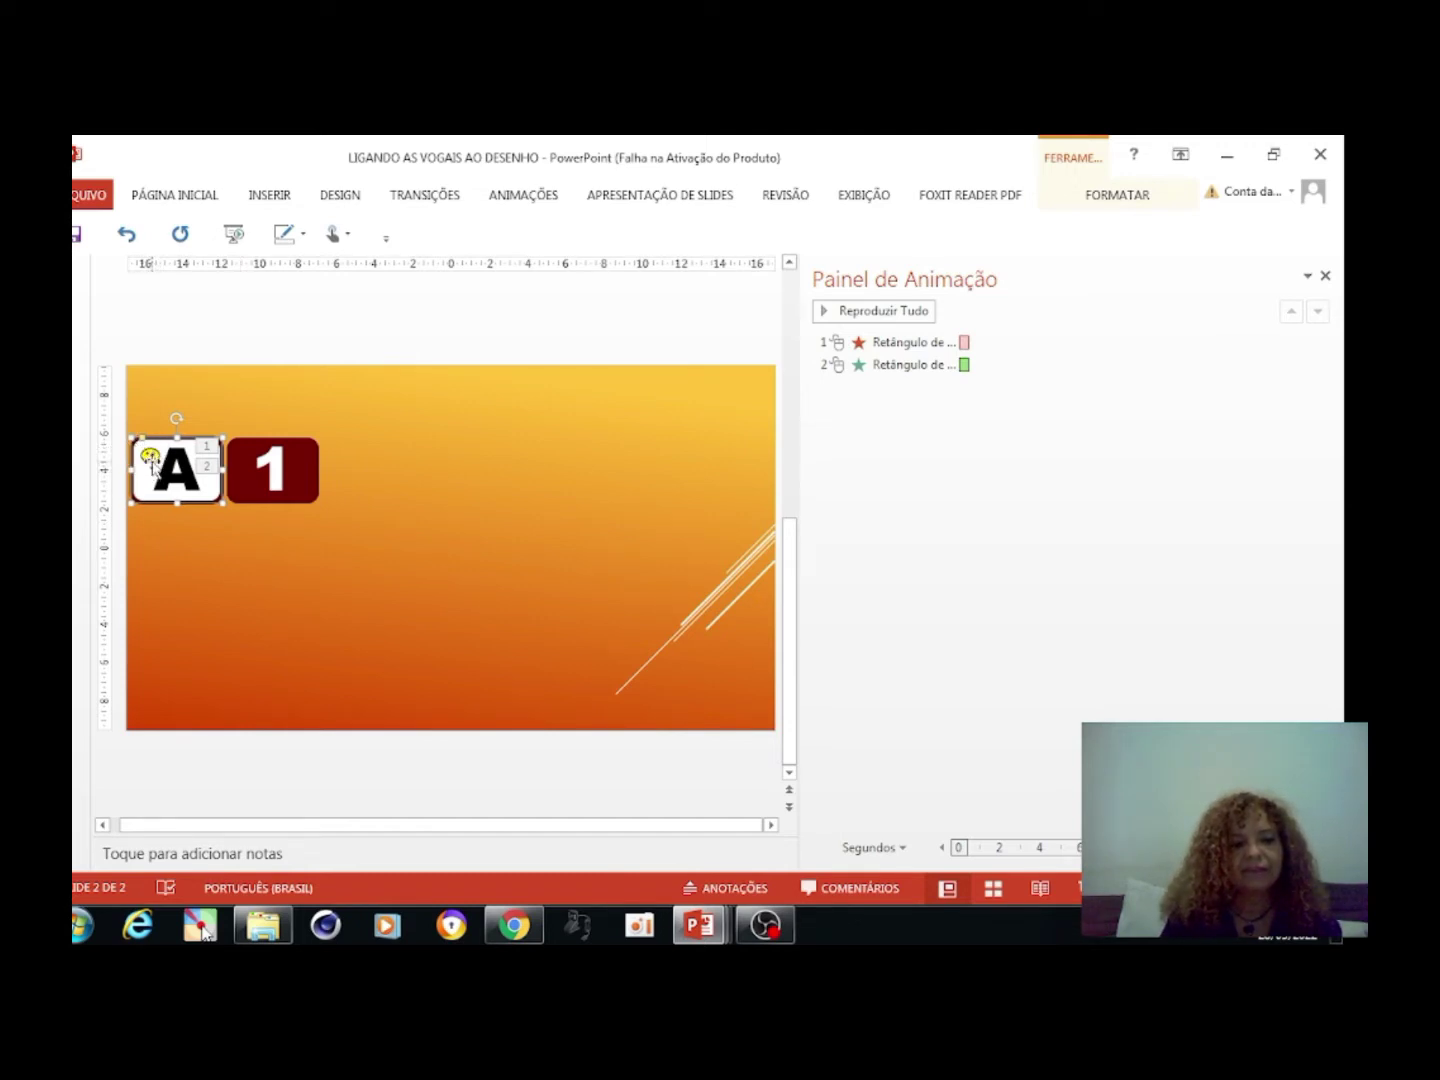
Add a Cor do Objeto (Object Color) emphasis animation to the selected A card
{"action": "left_click", "coordinate": [519, 195]}
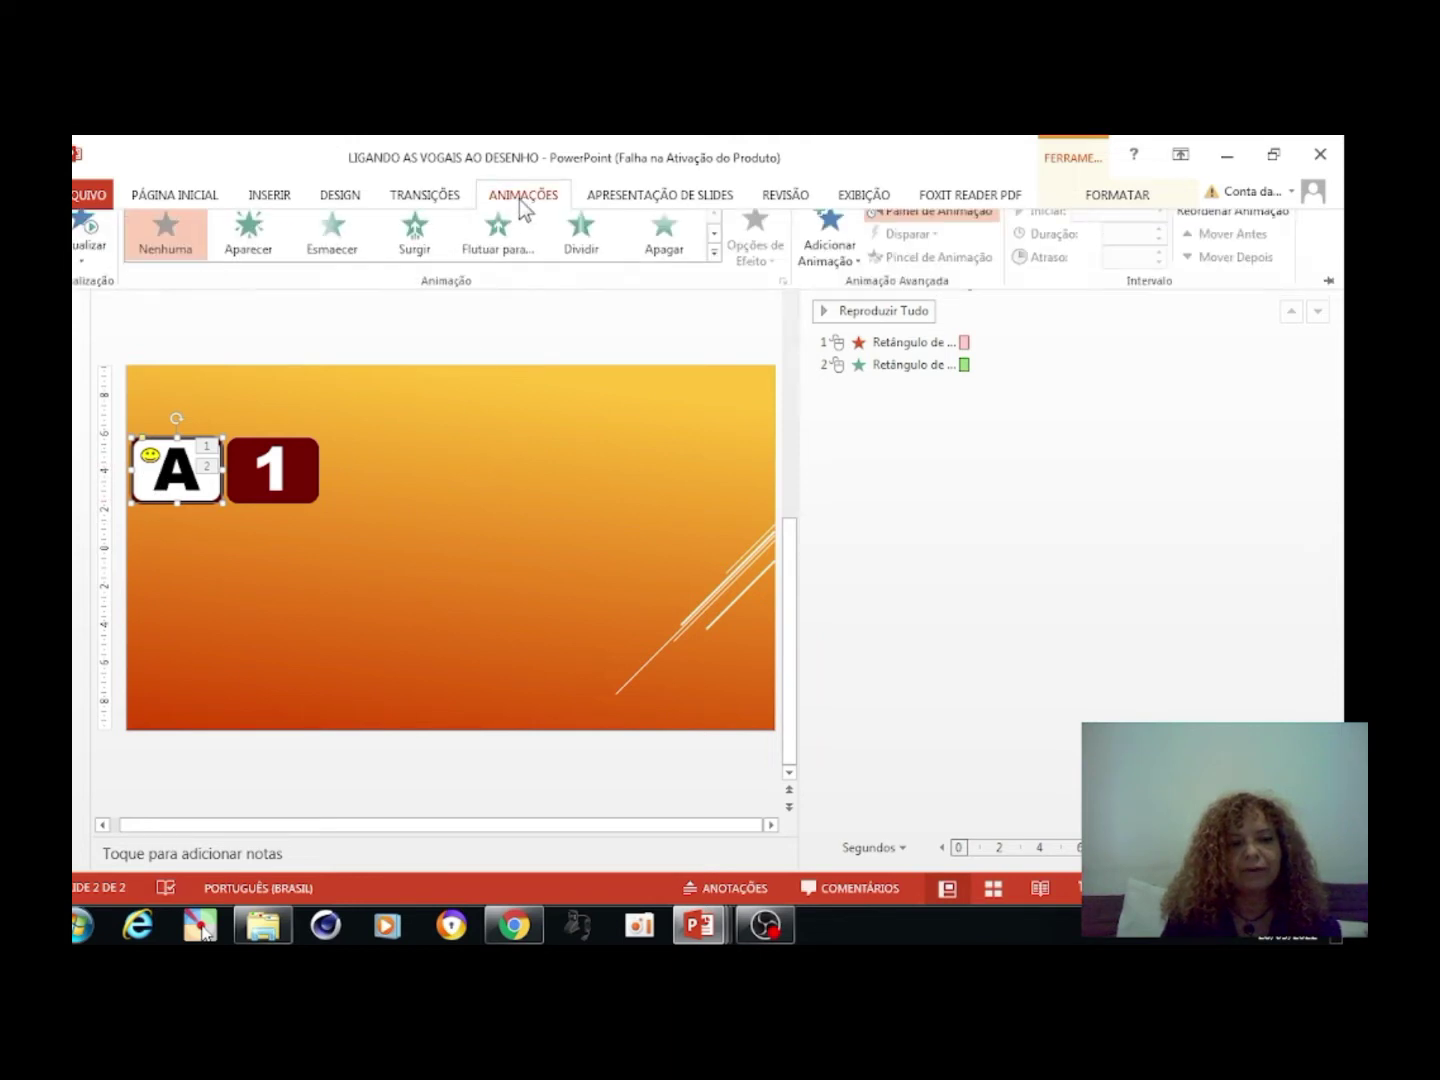
{"action": "left_click", "coordinate": [716, 267]}
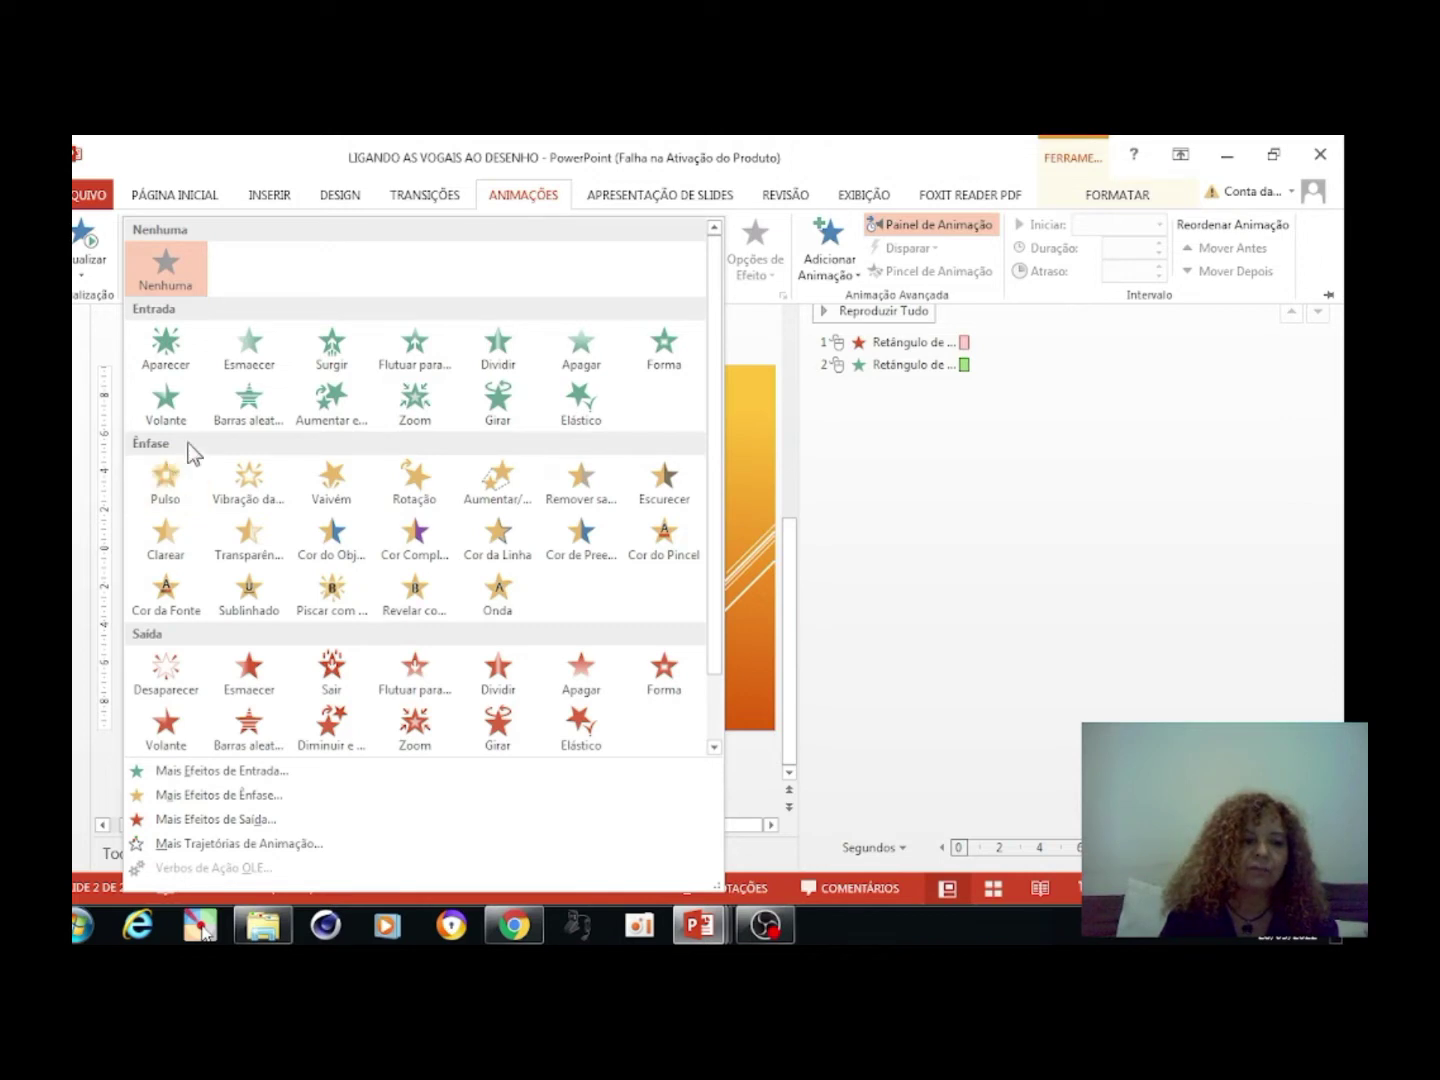
{"action": "left_click", "coordinate": [350, 533]}
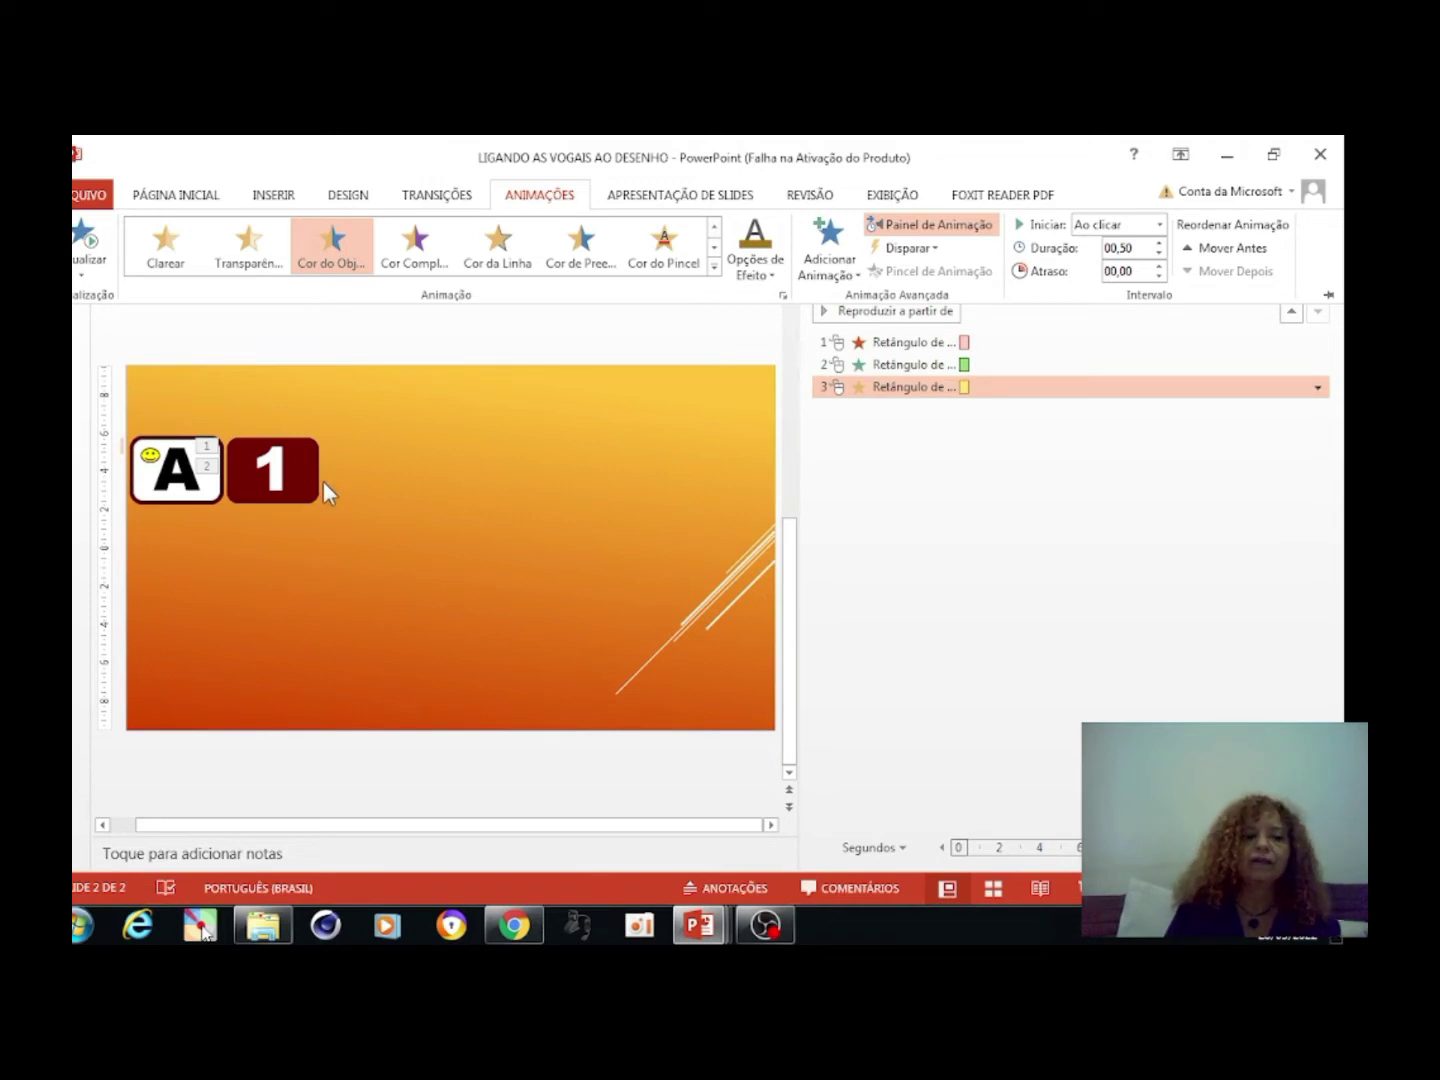
{"action": "key", "text": "ctrl+F1"}
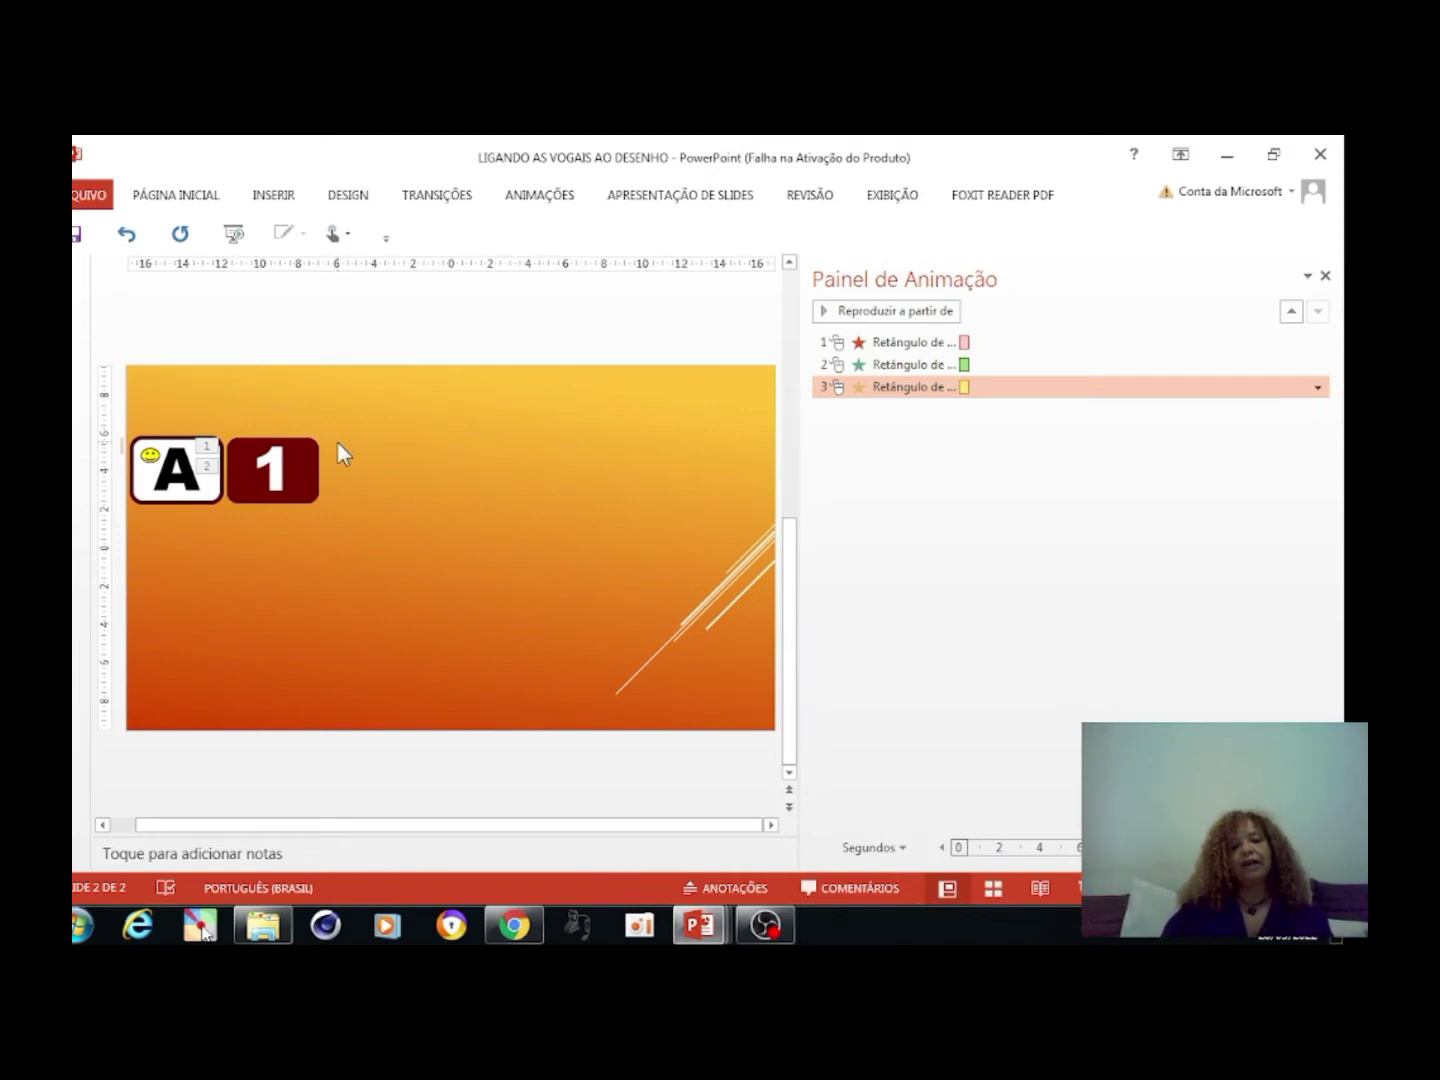
{"action": "left_click", "coordinate": [922, 342]}
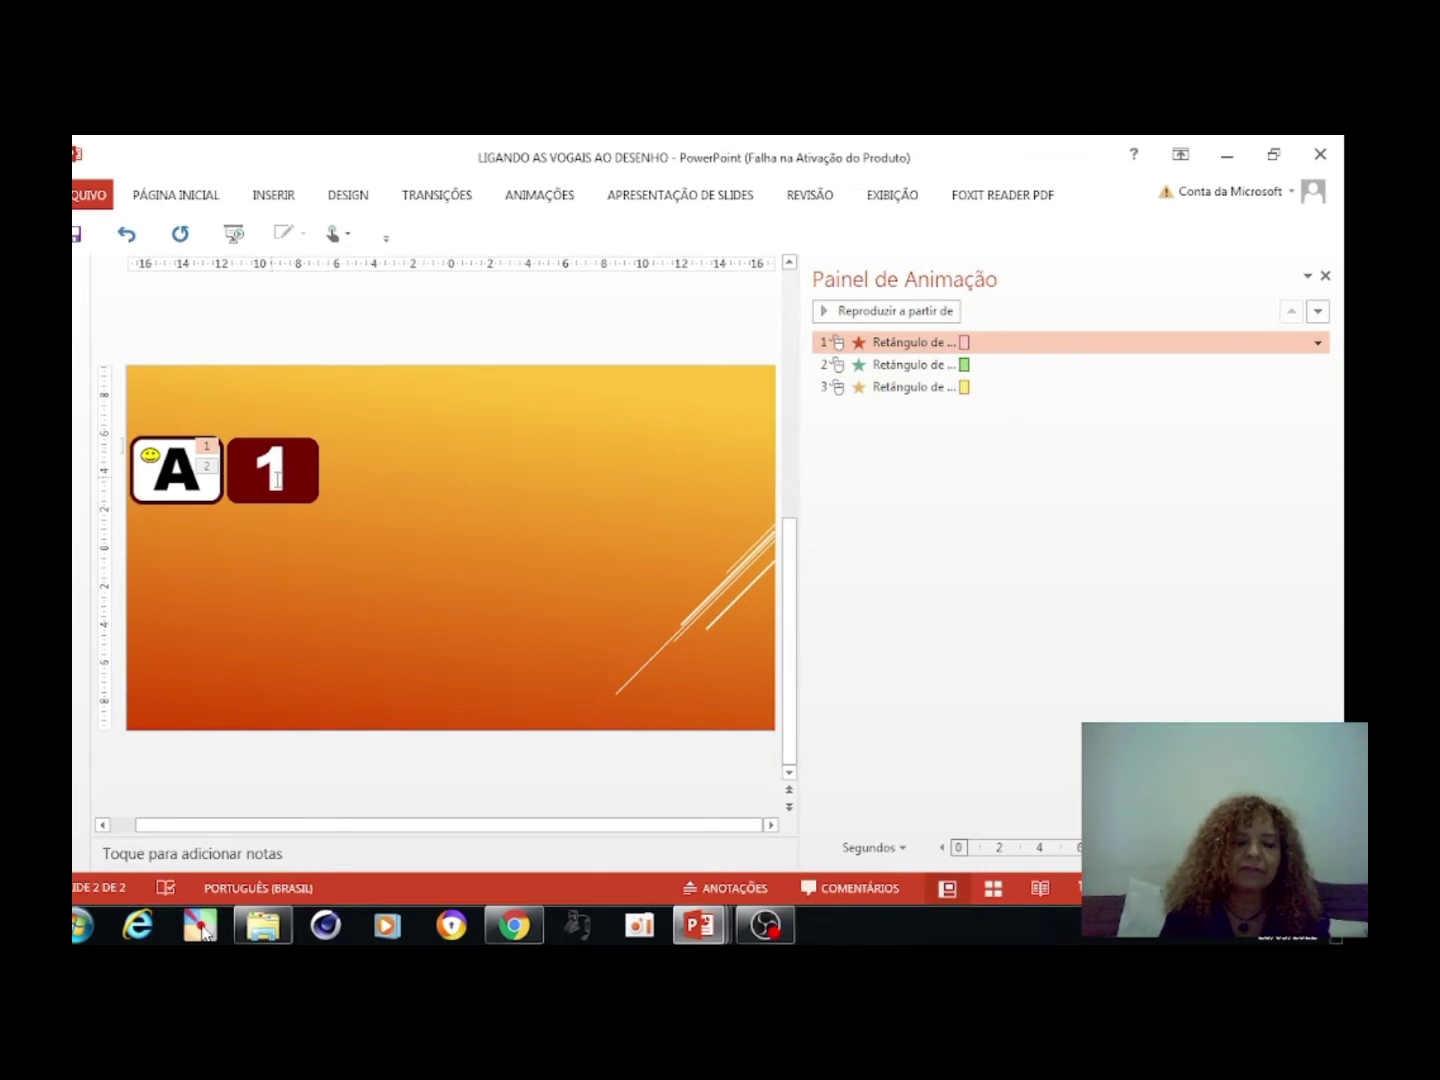
{"action": "left_click", "coordinate": [838, 364]}
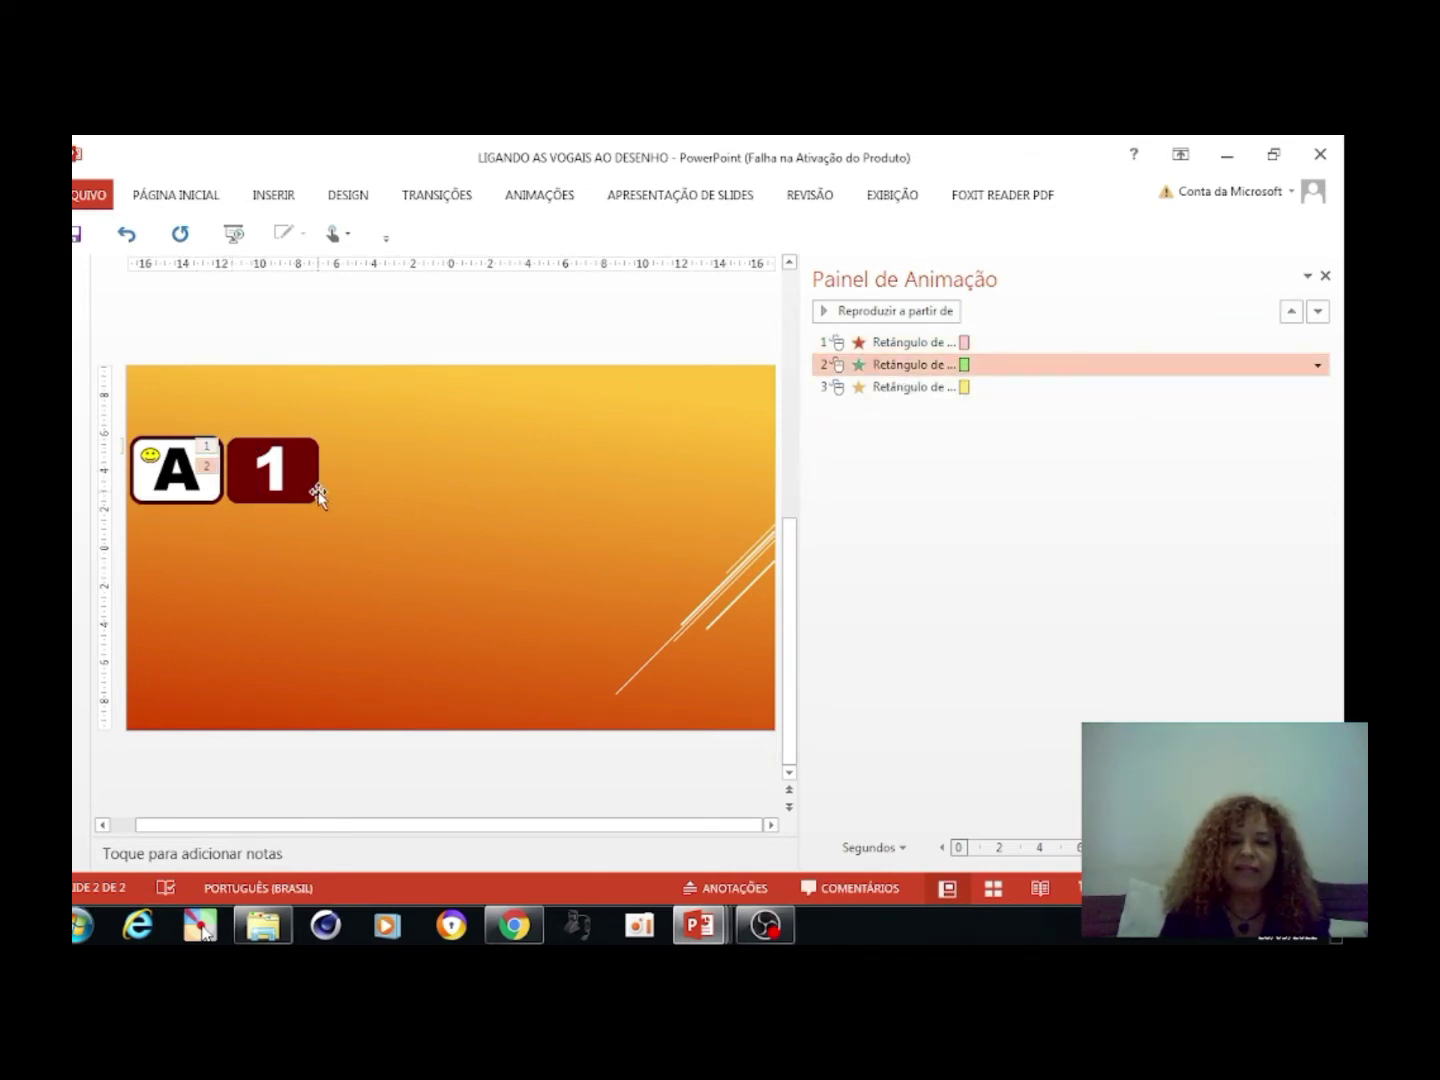
{"action": "key", "text": "Down"}
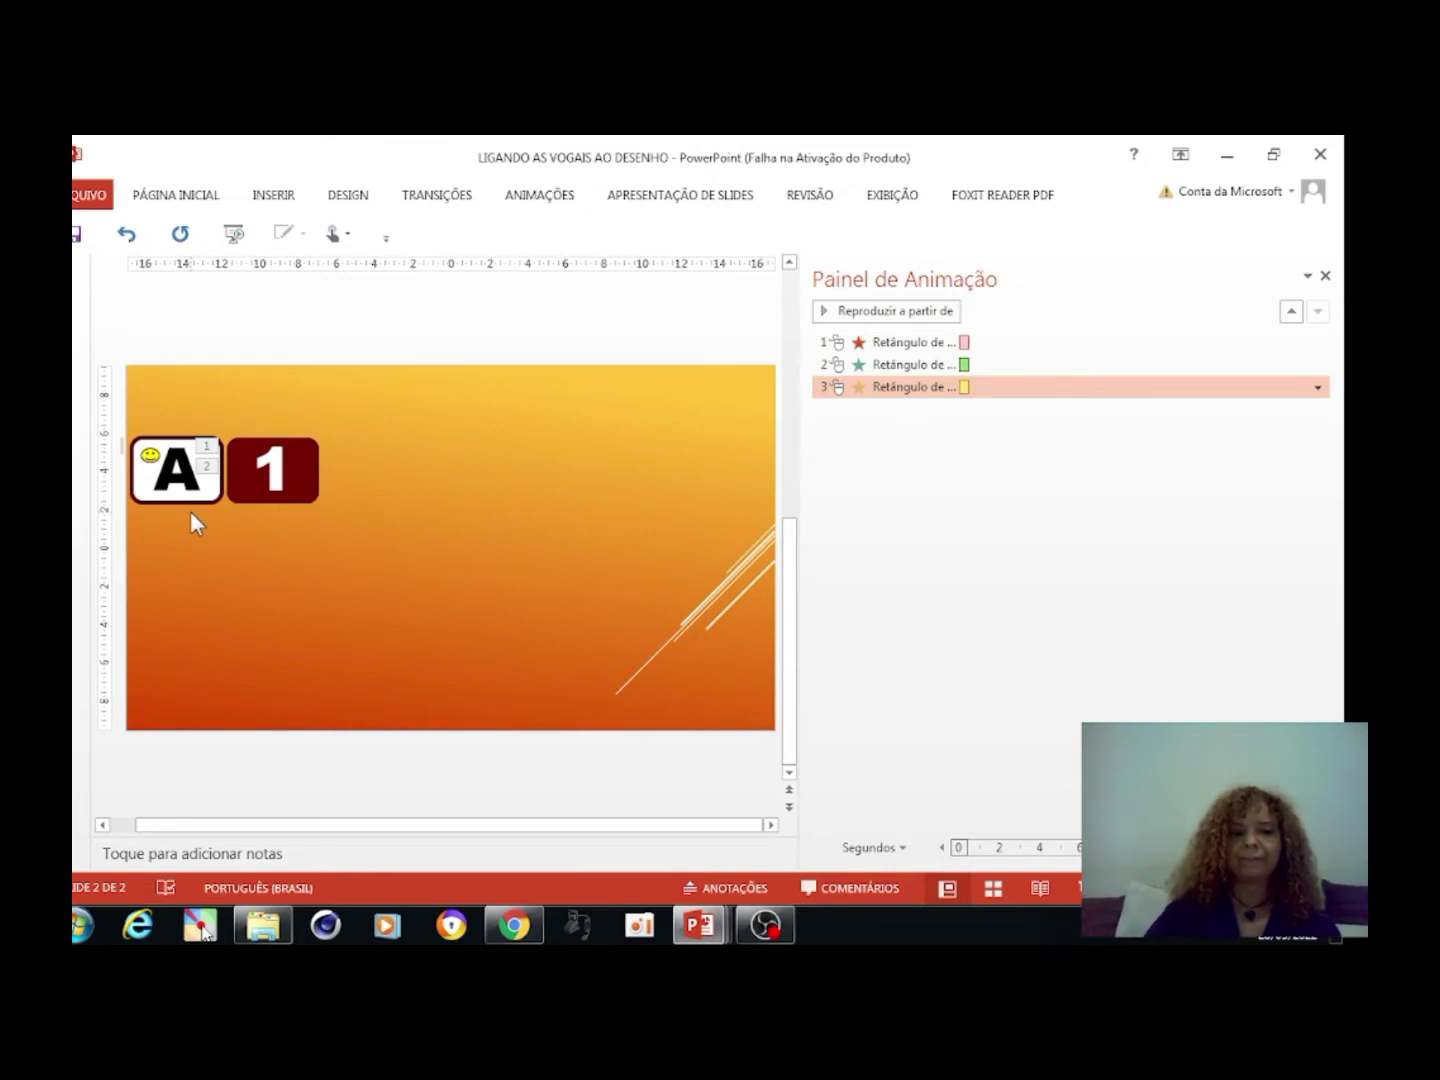
{"action": "left_click", "coordinate": [302, 482]}
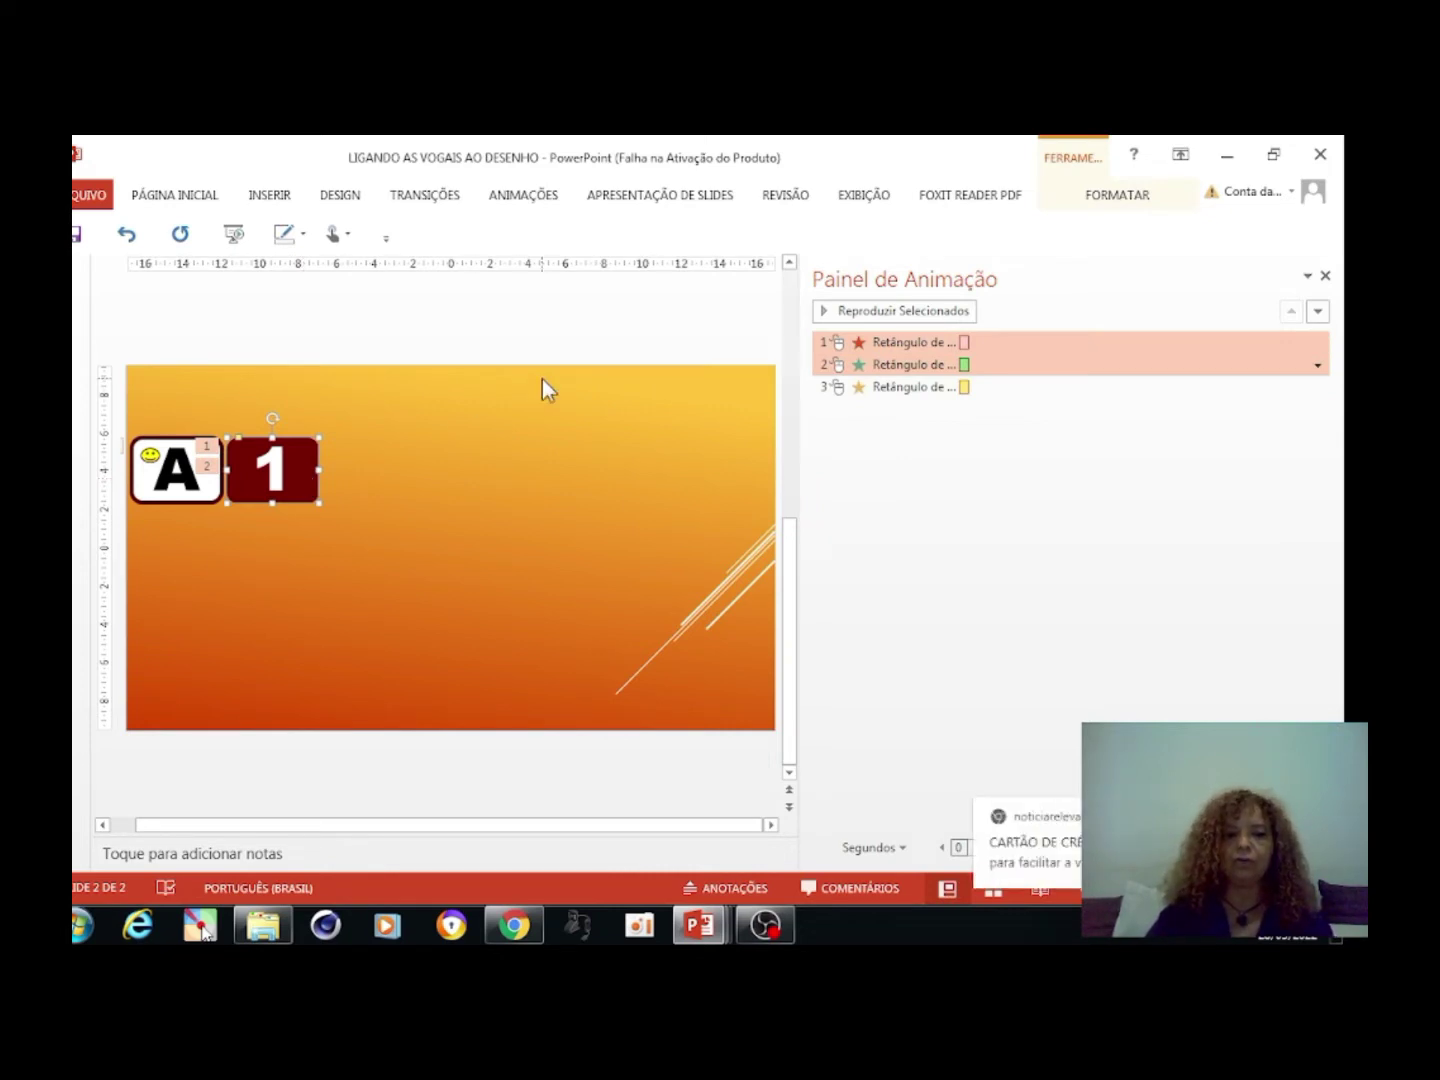
Set the 1 card's exit animation to trigger on click of the 1 card itself
{"action": "left_click", "coordinate": [523, 195]}
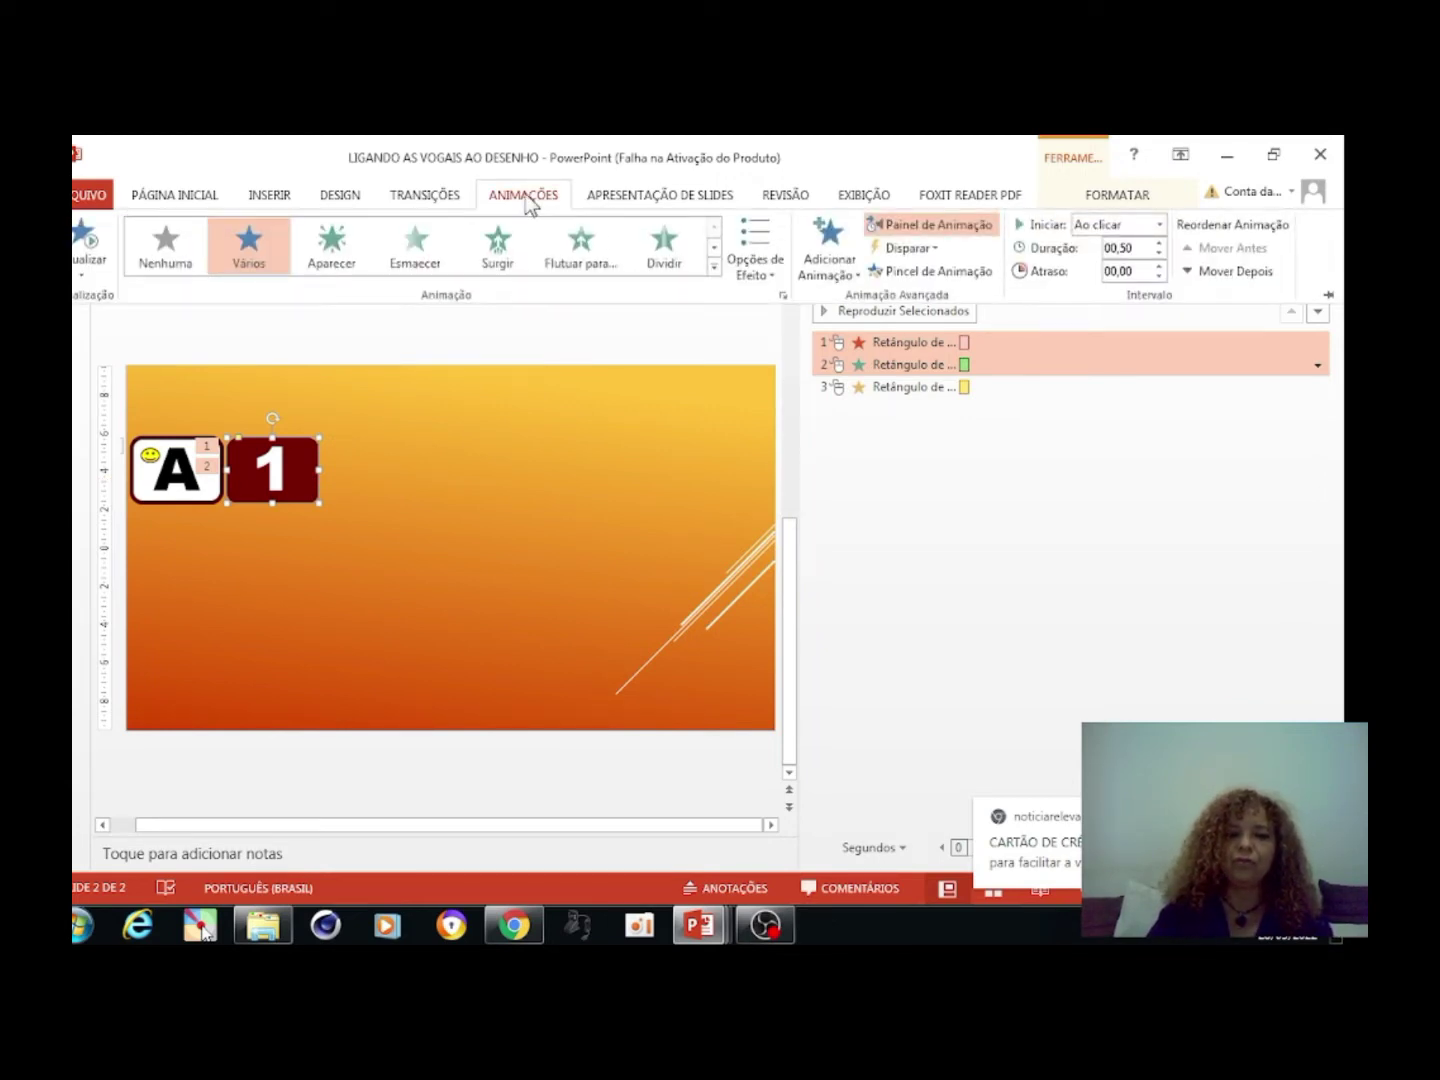
{"action": "left_click", "coordinate": [938, 252]}
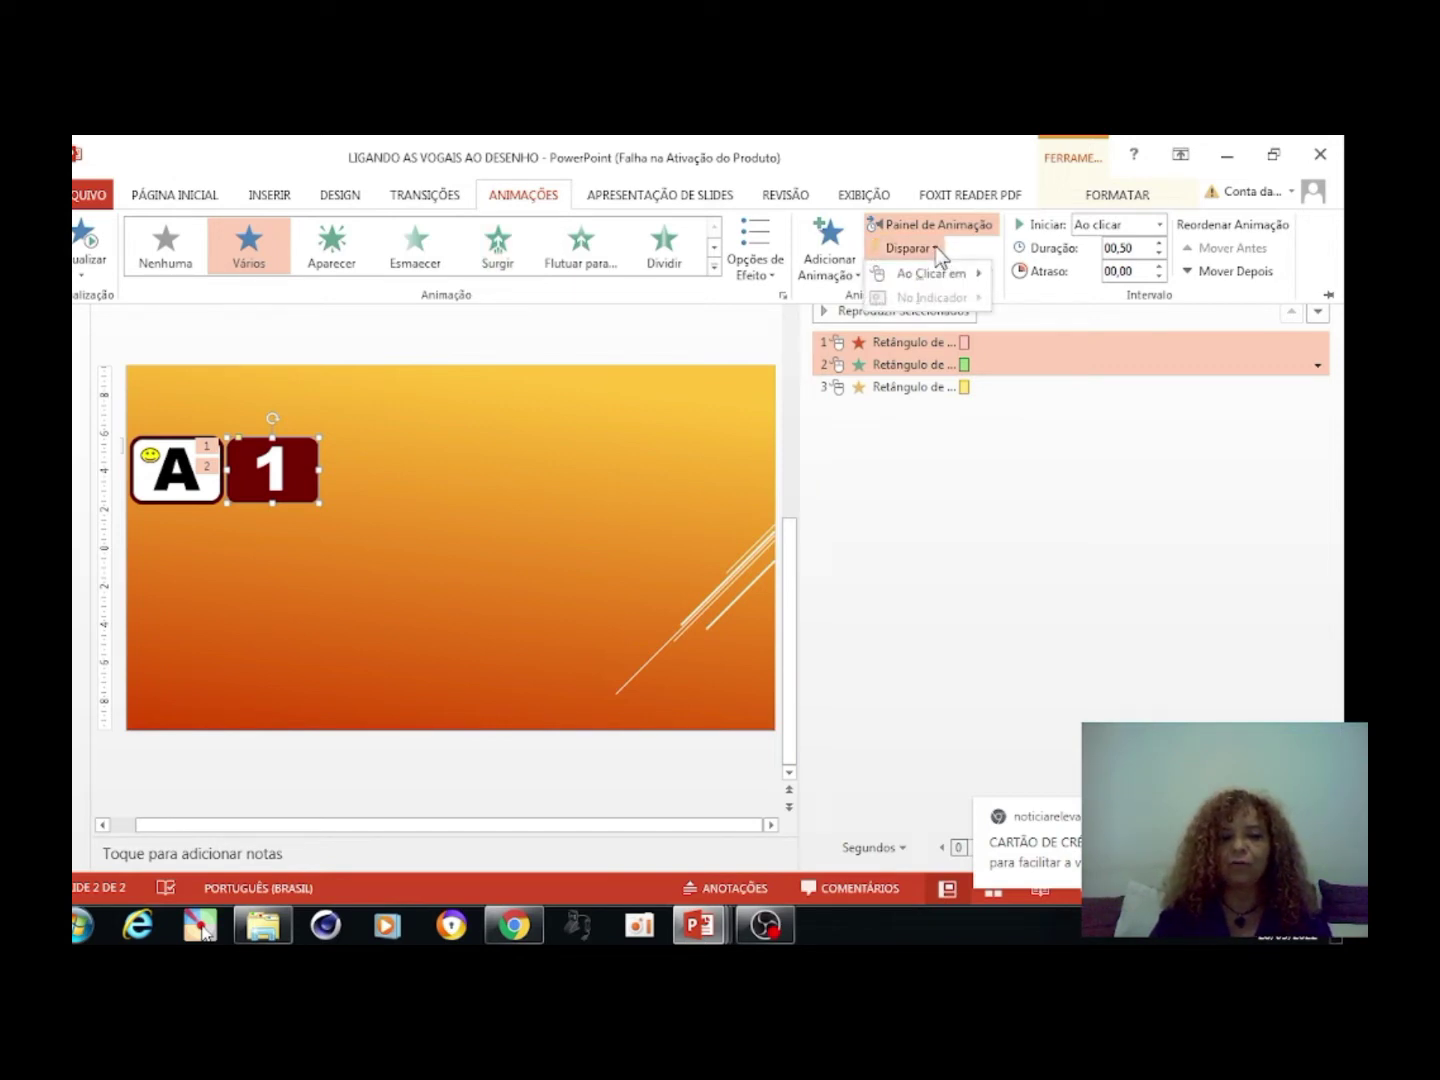
{"action": "left_click", "coordinate": [701, 415]}
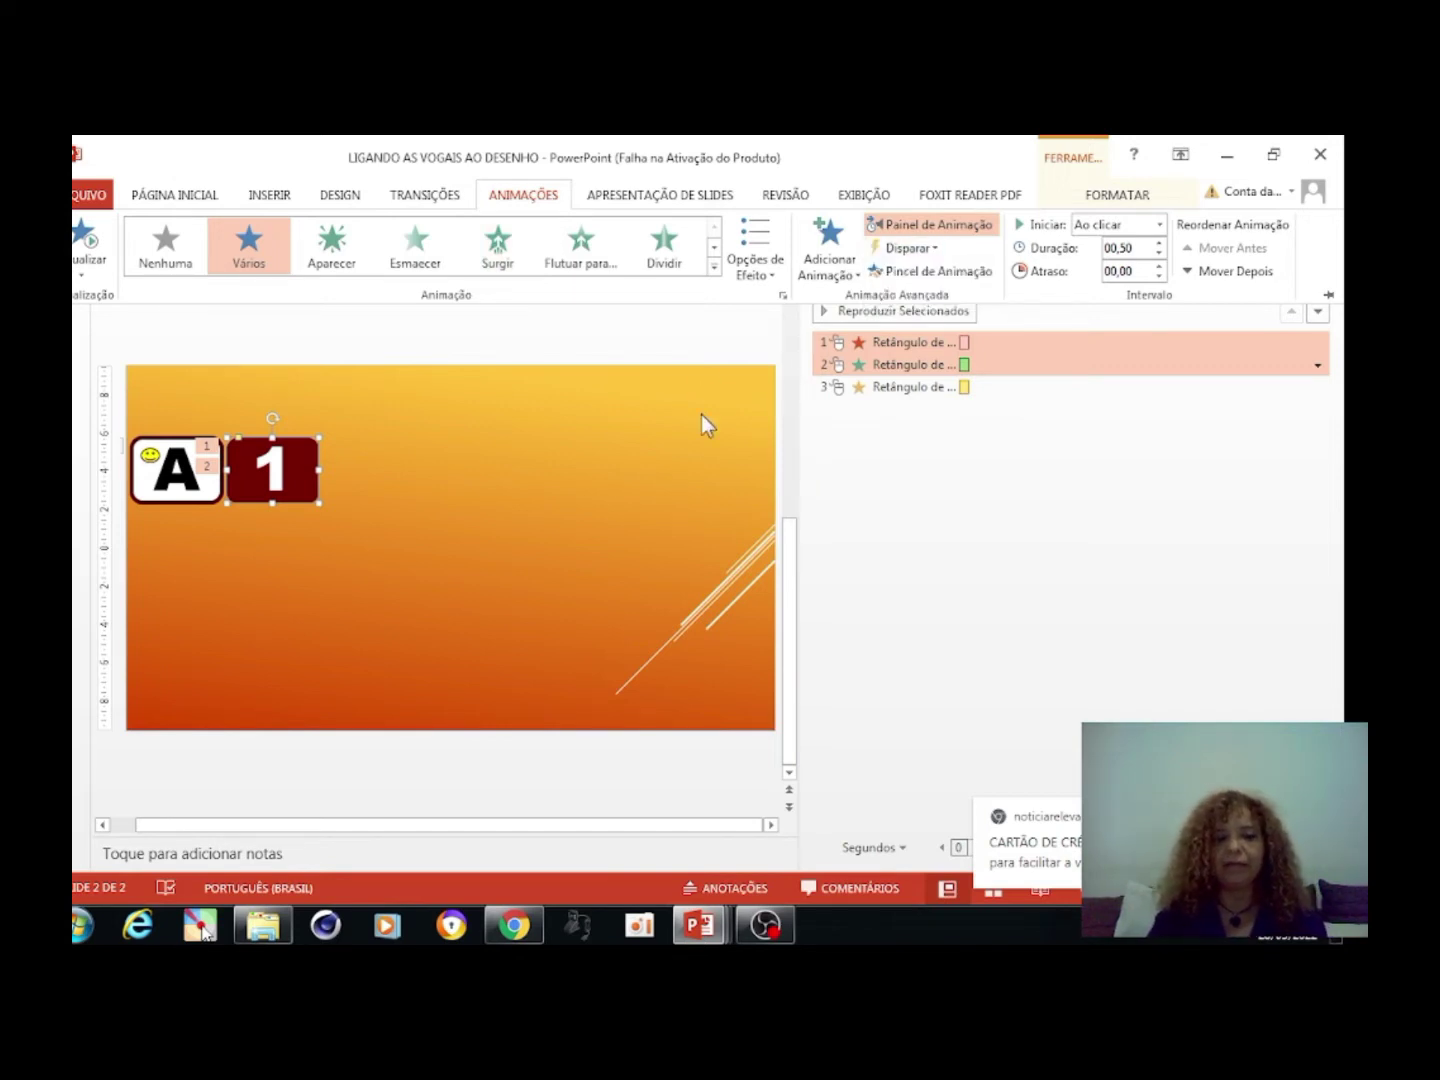
{"action": "left_click", "coordinate": [840, 466]}
{"action": "left_click", "coordinate": [213, 448]}
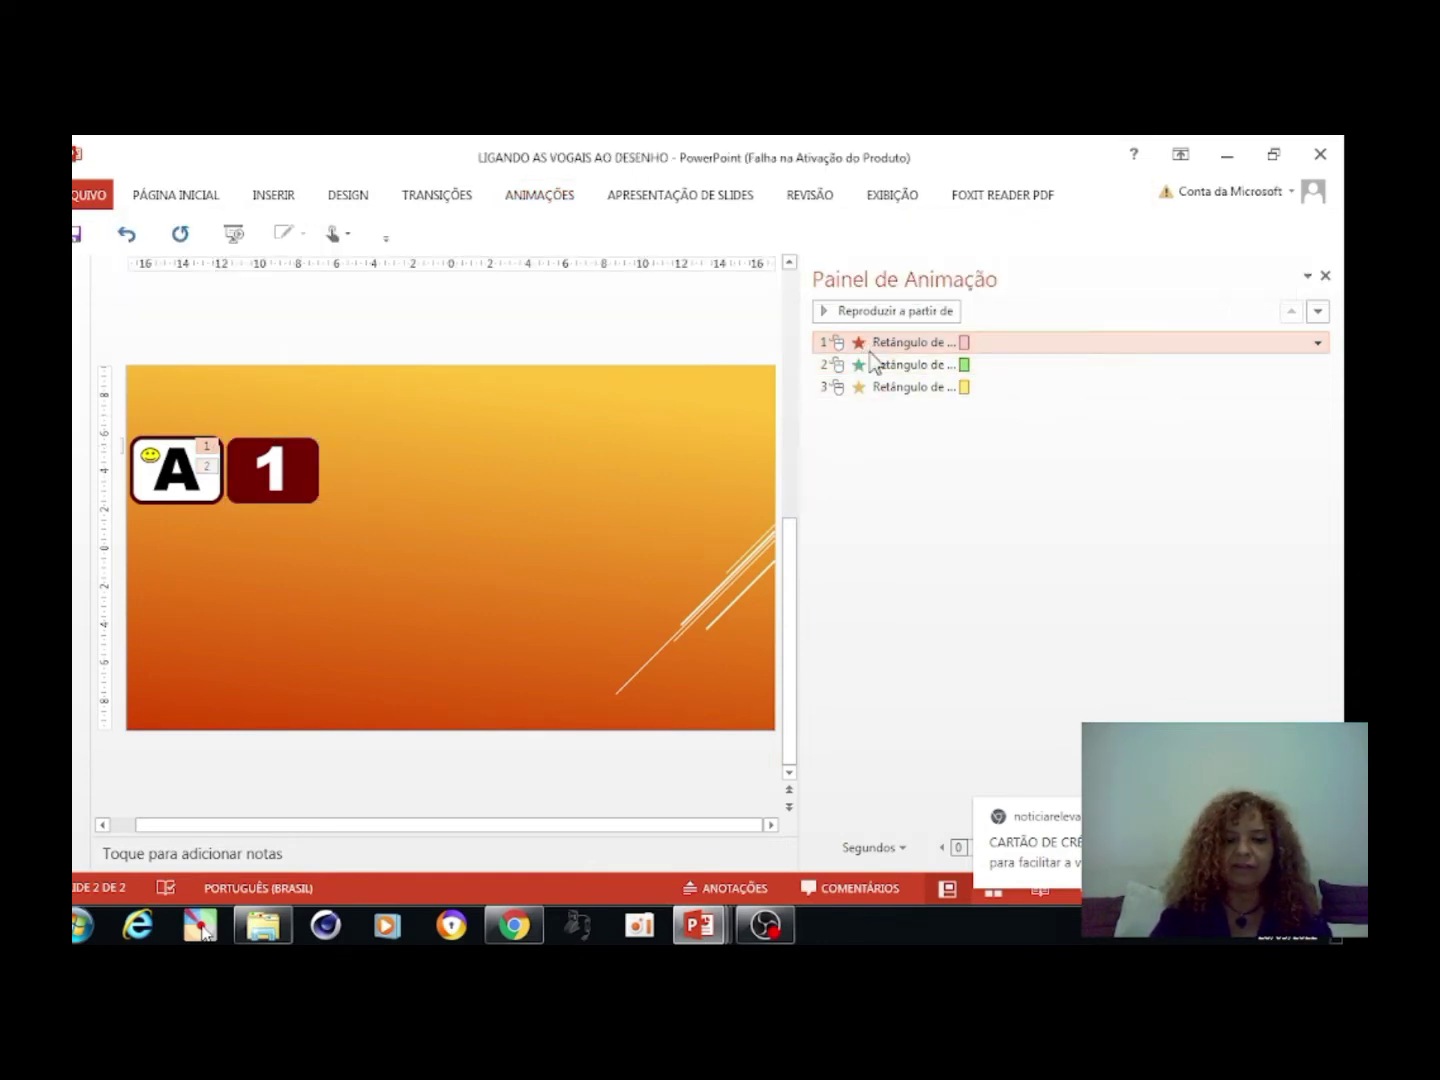
{"action": "left_click", "coordinate": [545, 202]}
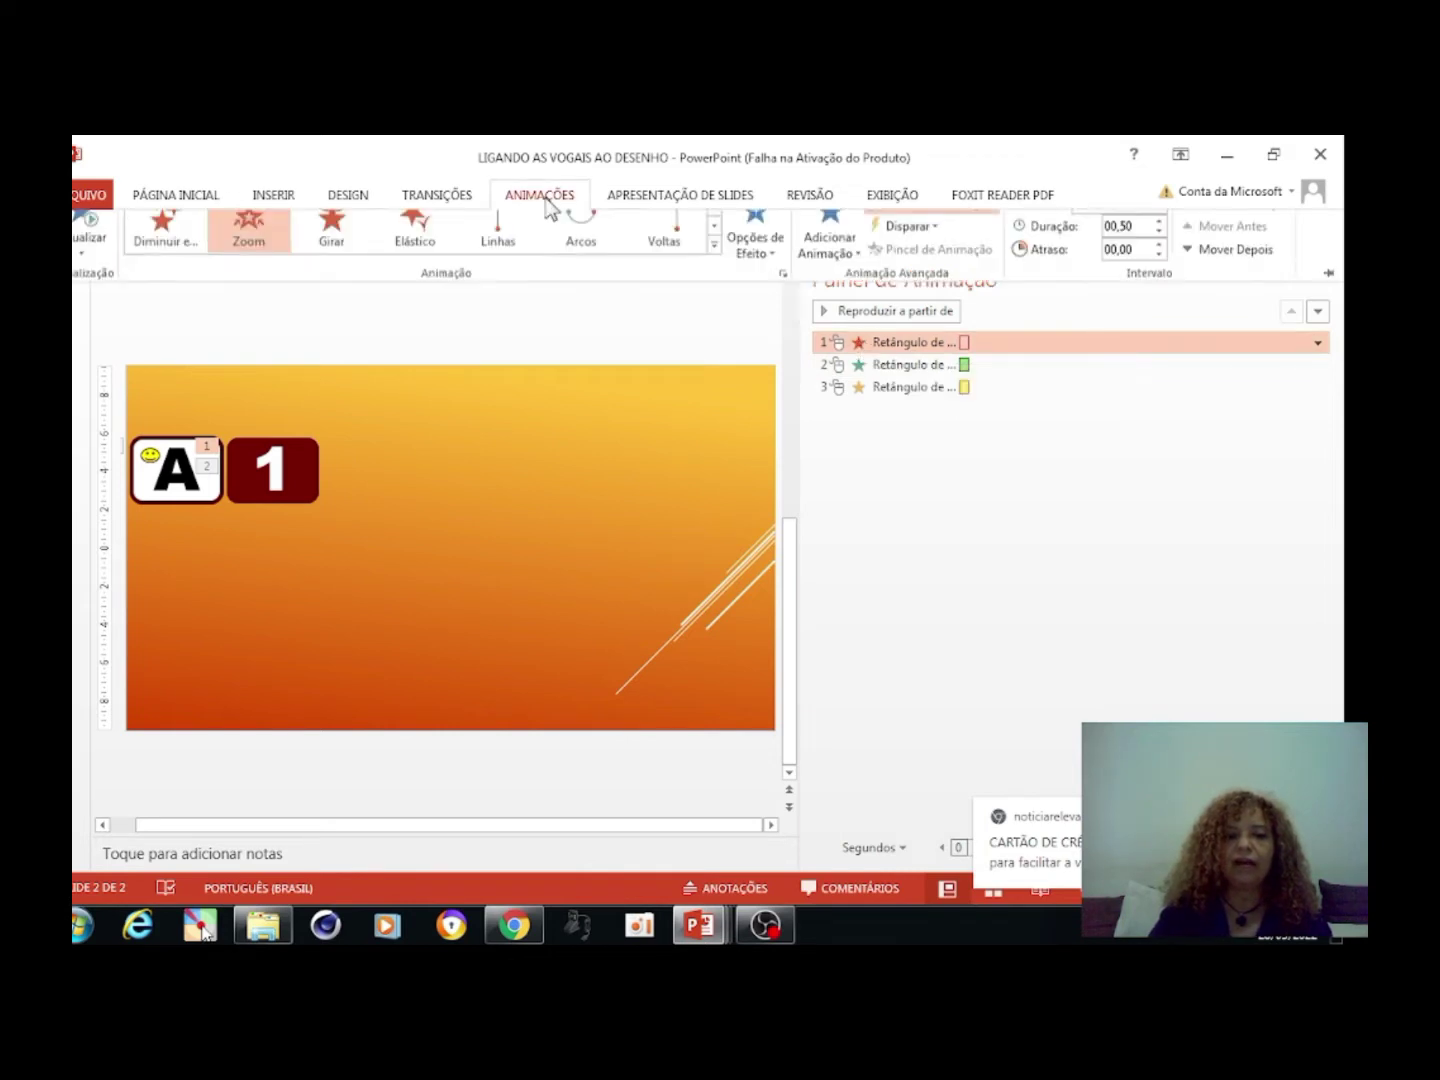
{"action": "left_click", "coordinate": [939, 245]}
{"action": "mouse_move", "coordinate": [931, 273]}
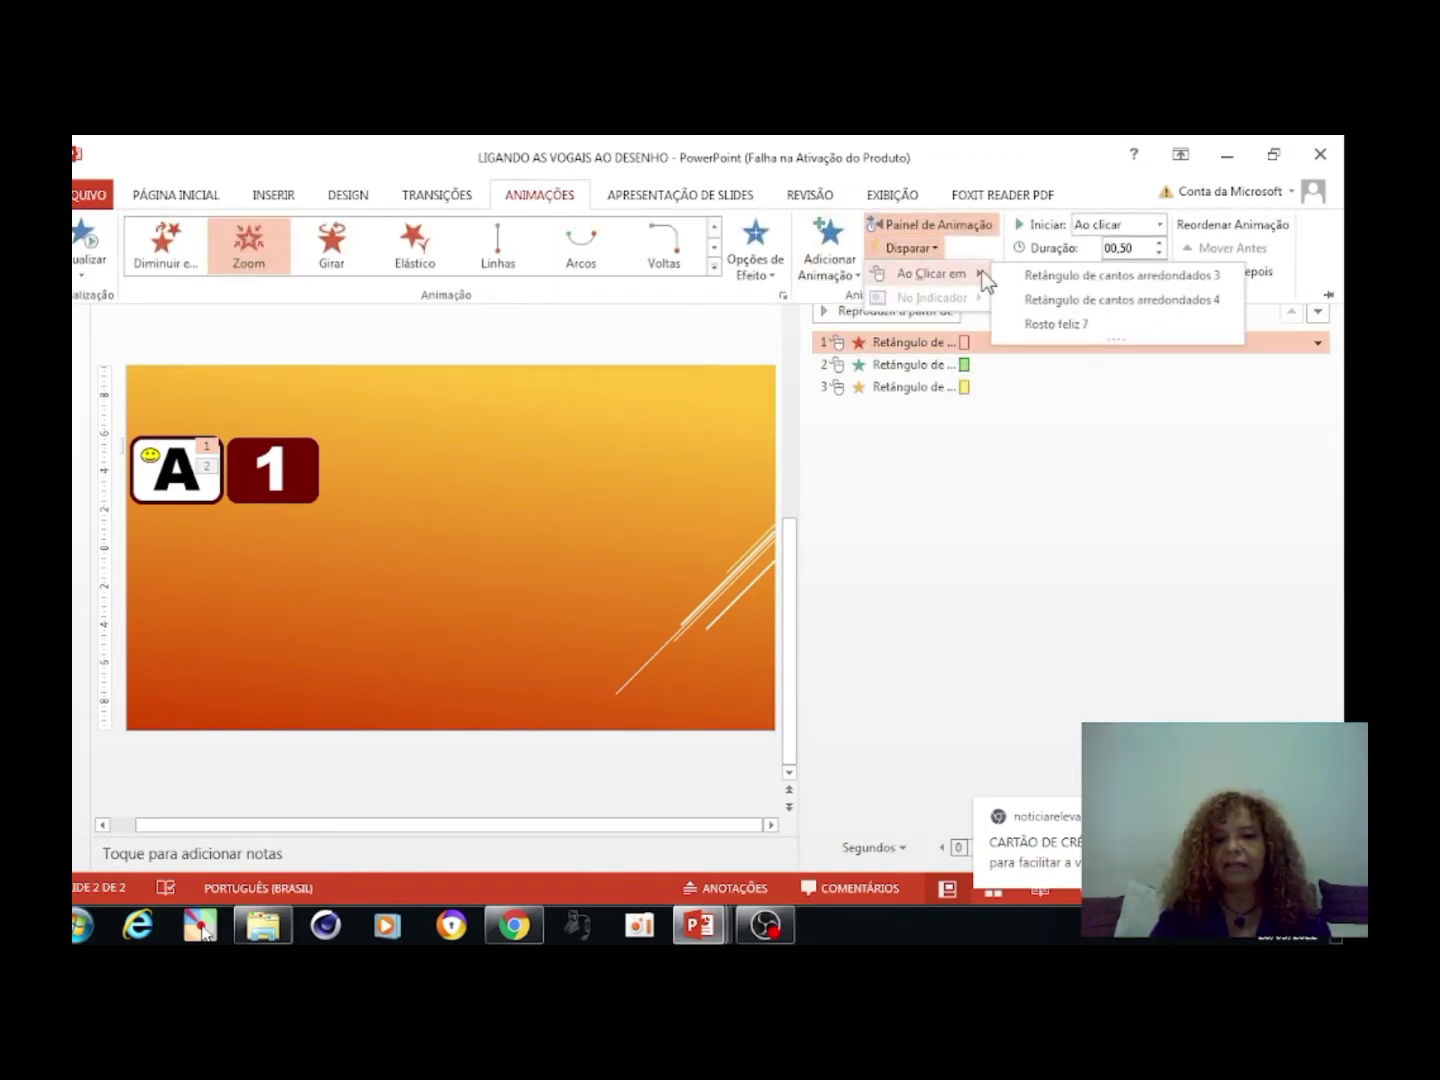
{"action": "left_click", "coordinate": [1176, 300]}
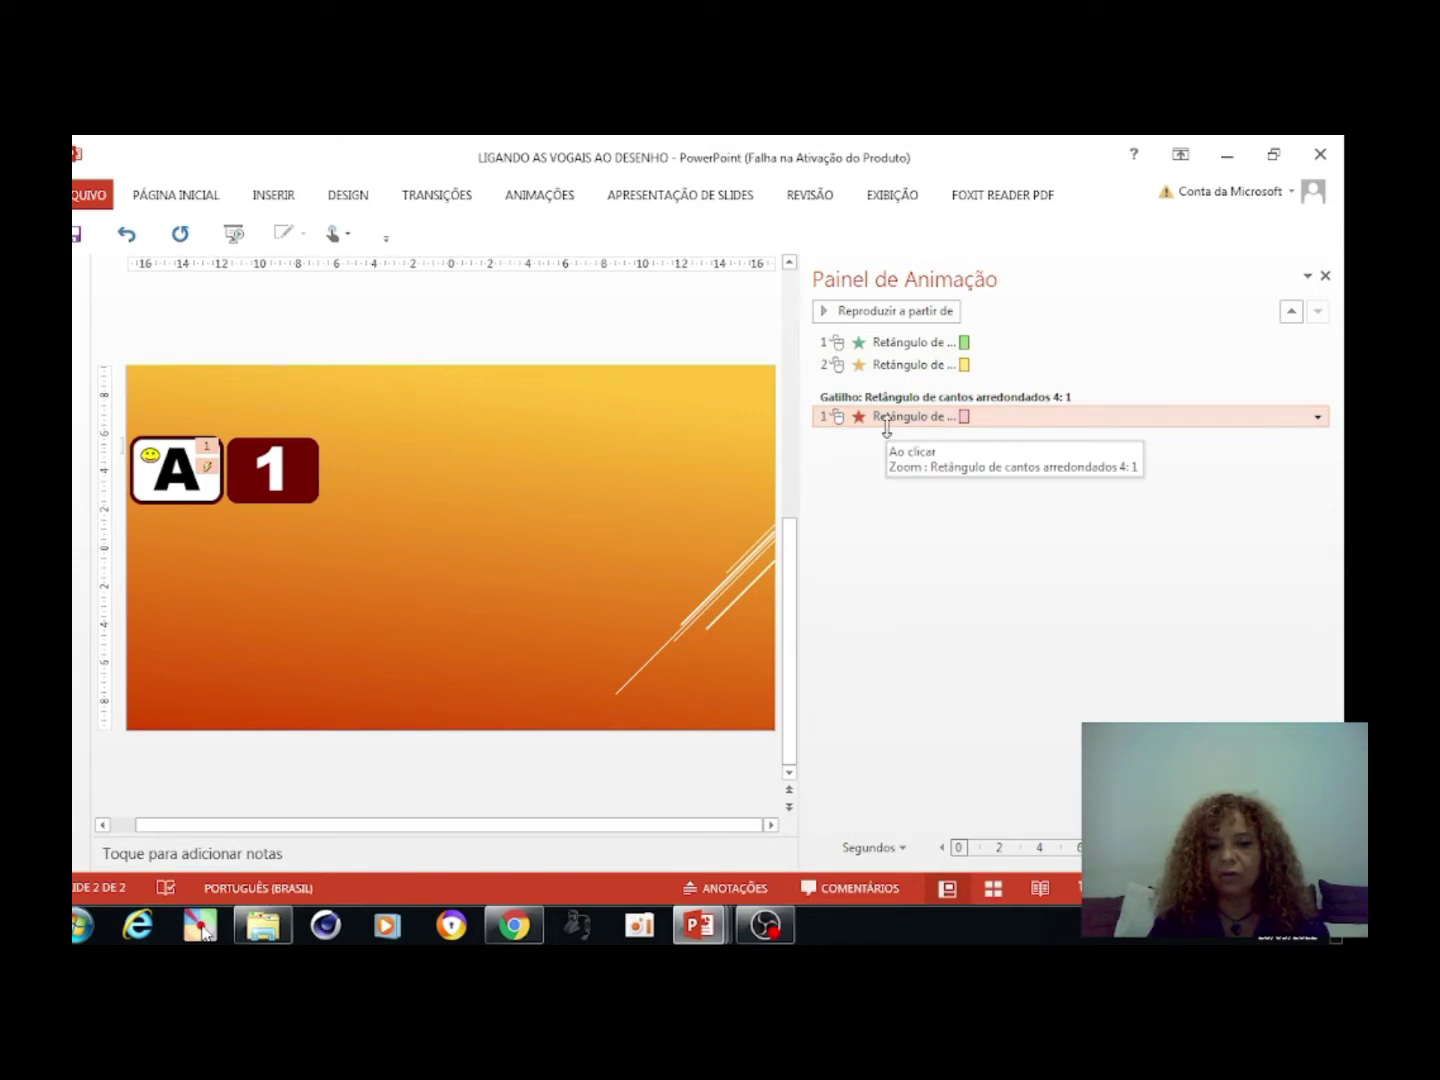
Set the next animation to trigger on click of the A card (Rounded Rectangle 3)
{"action": "left_click", "coordinate": [913, 344]}
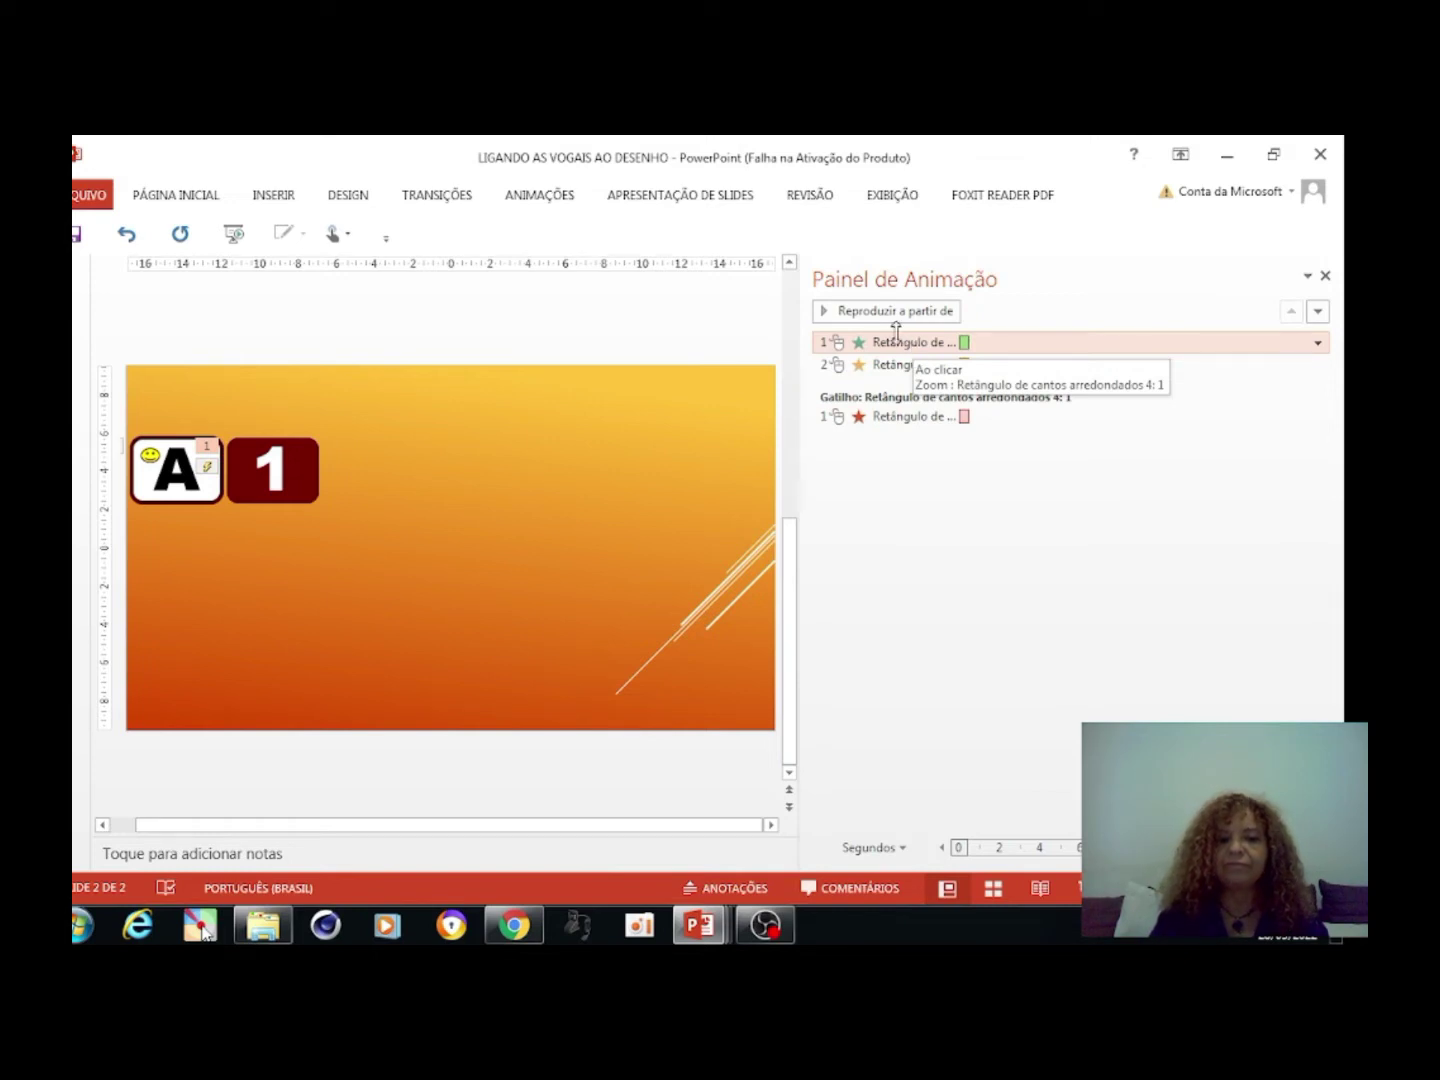
{"action": "left_click", "coordinate": [530, 191]}
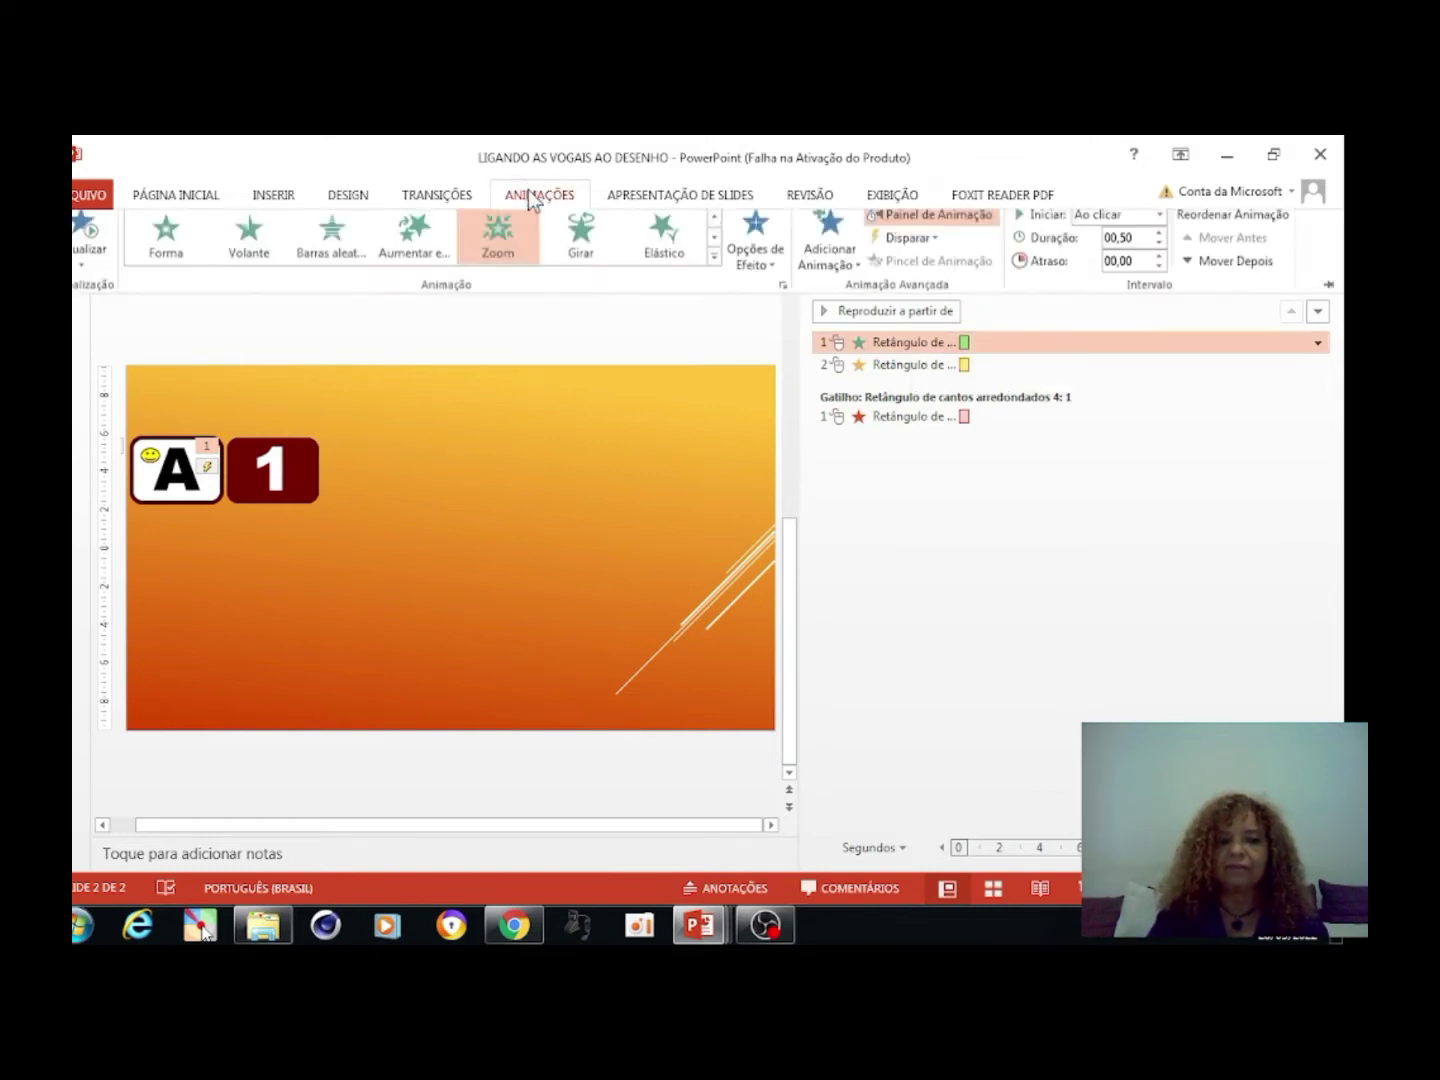
{"action": "left_click", "coordinate": [936, 250]}
{"action": "mouse_move", "coordinate": [929, 274]}
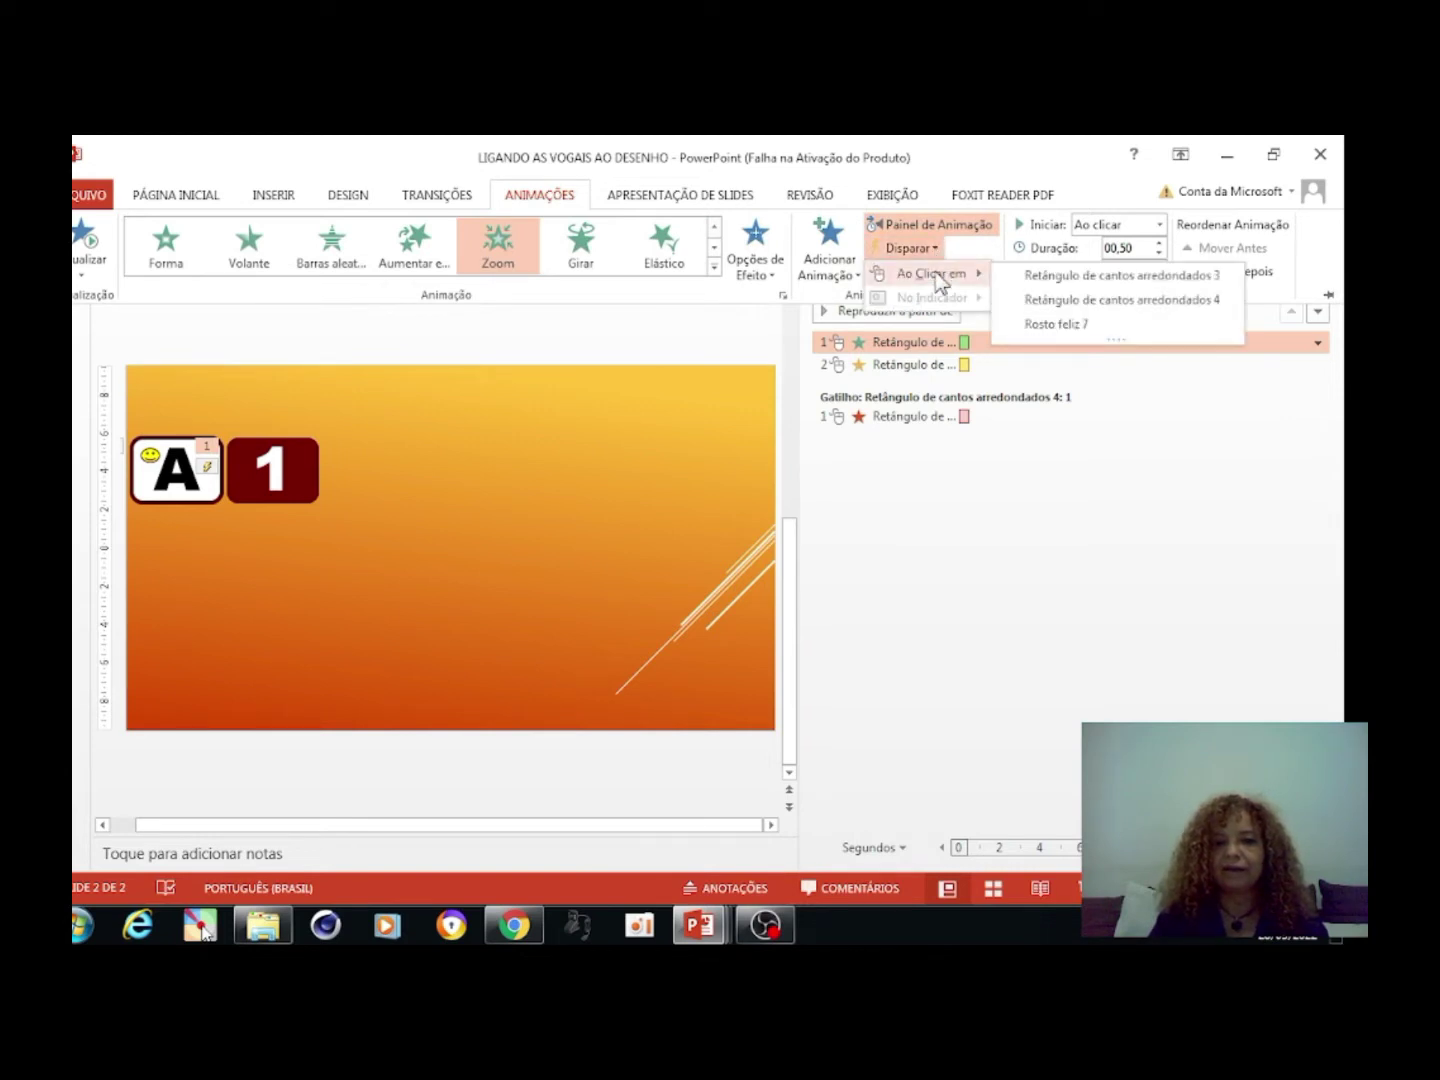
{"action": "left_click", "coordinate": [1094, 278]}
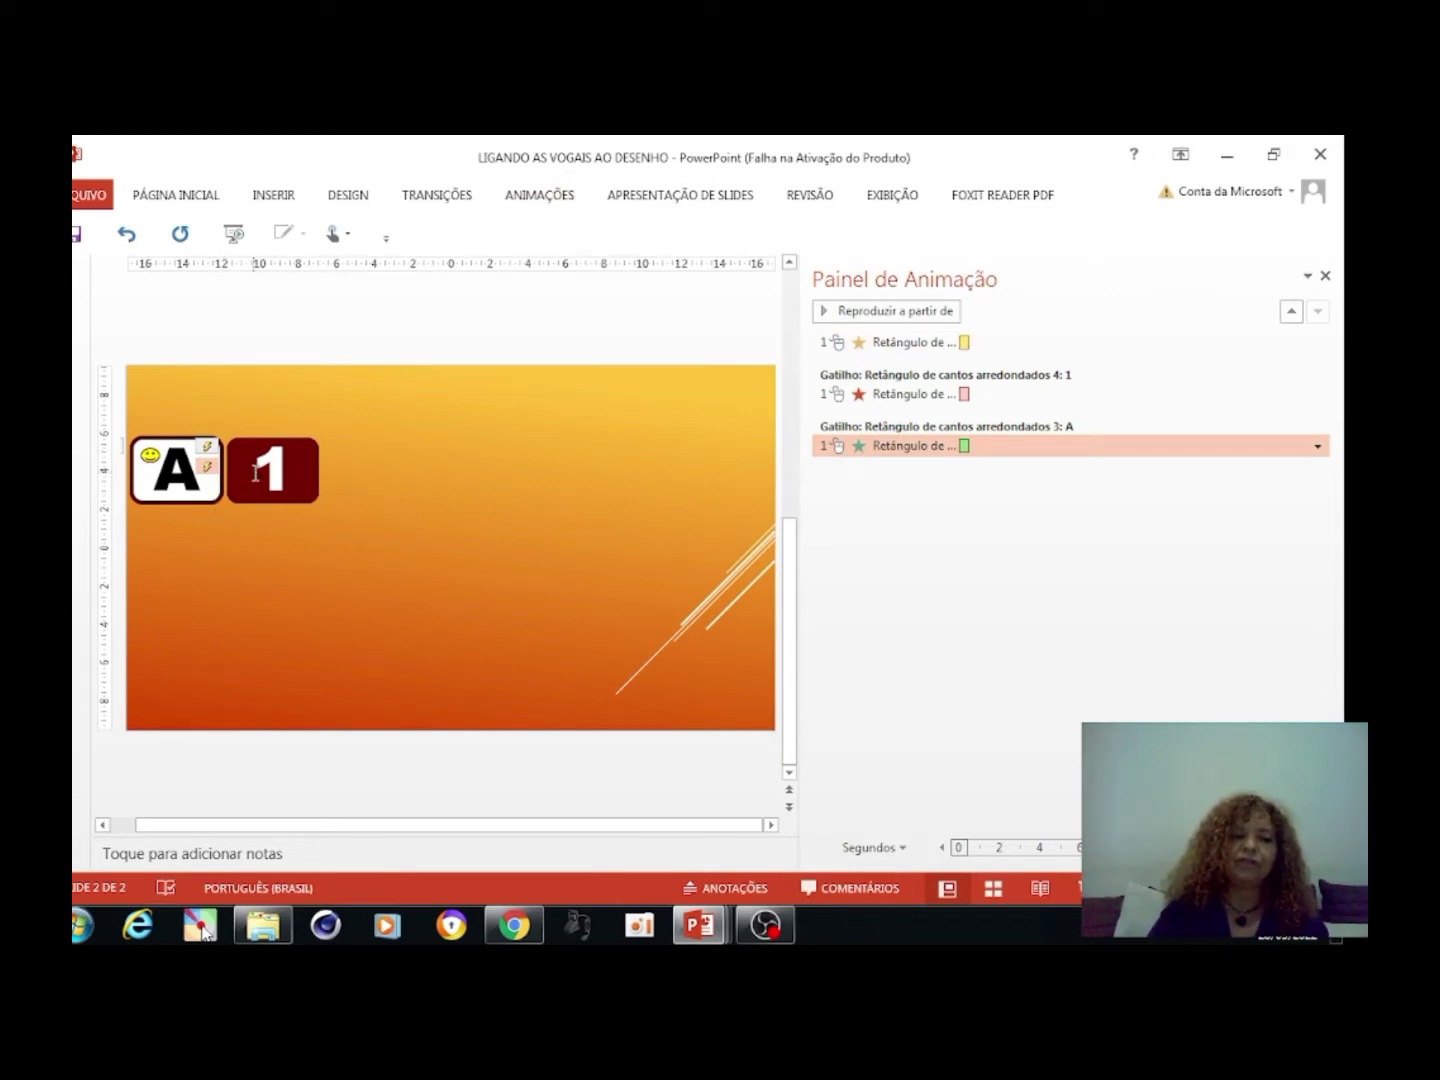
Make Smiley Face 7 trigger the A card's animation, then drag the 1 card back over it
{"action": "left_click", "coordinate": [203, 495]}
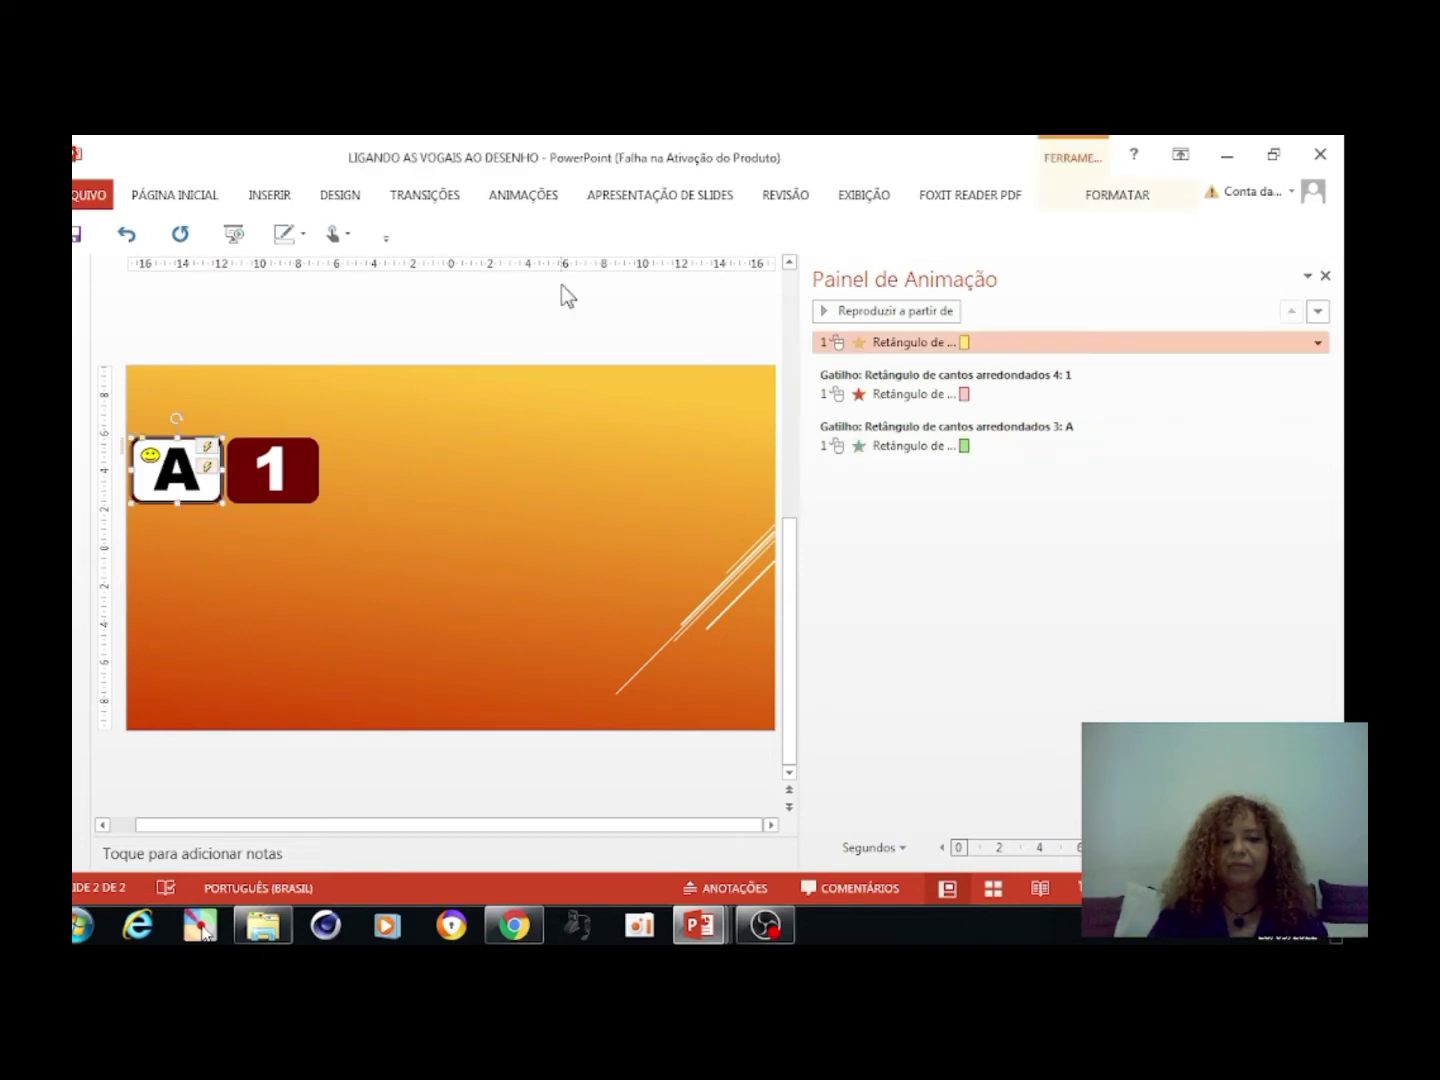
{"action": "left_click", "coordinate": [525, 195]}
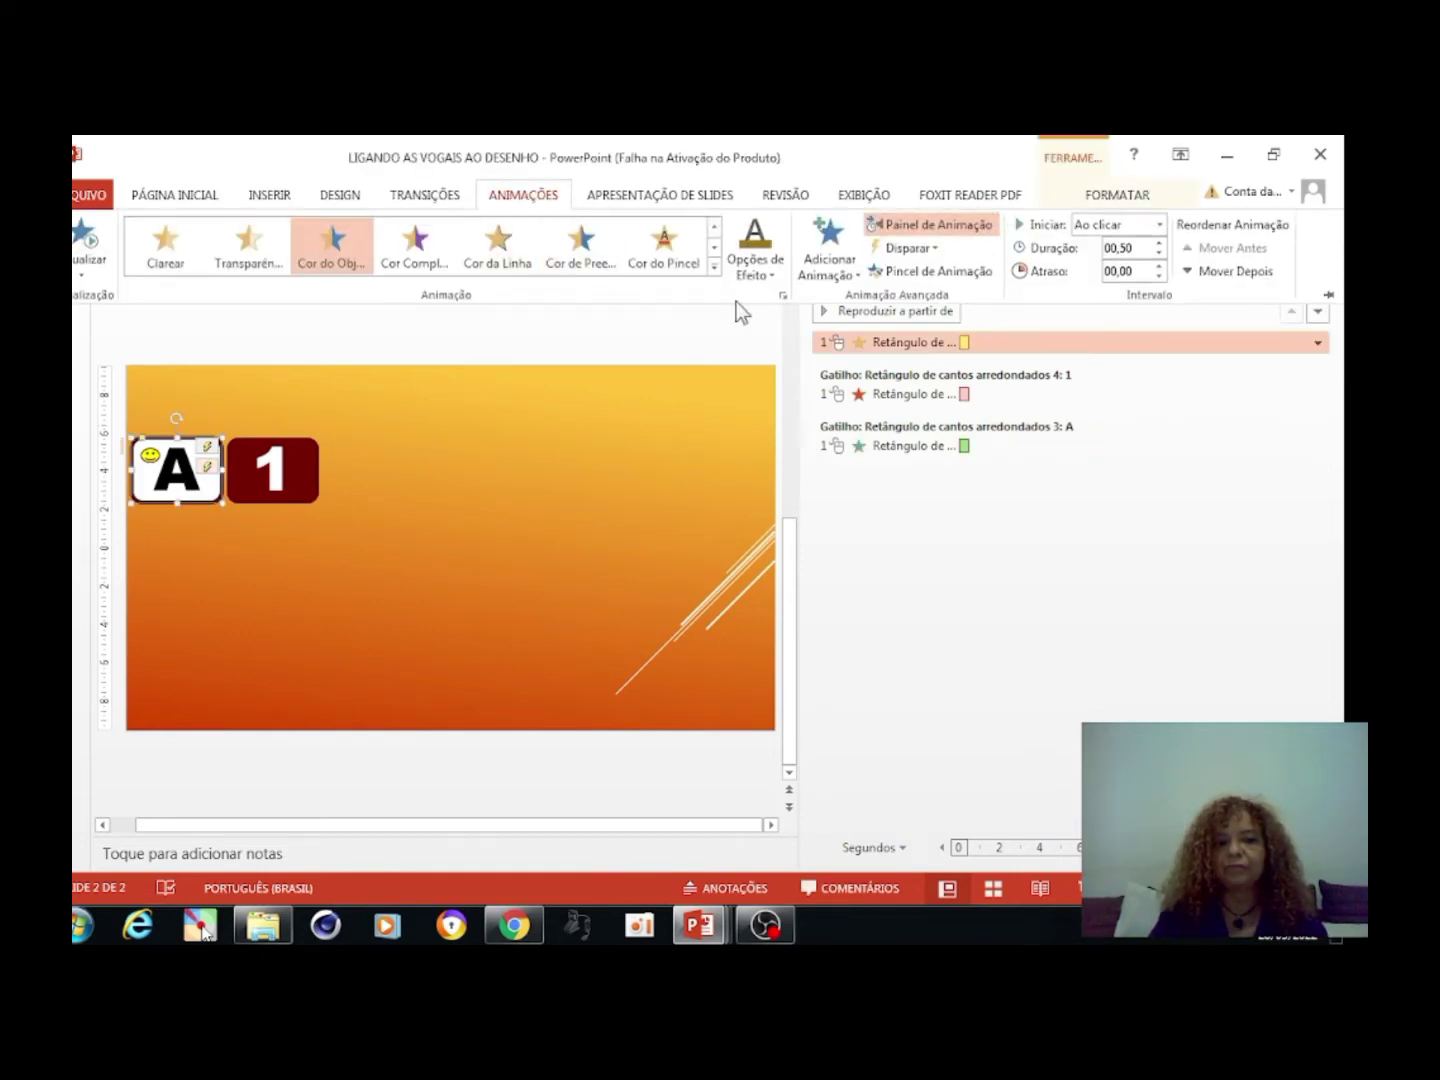
{"action": "left_click", "coordinate": [932, 247]}
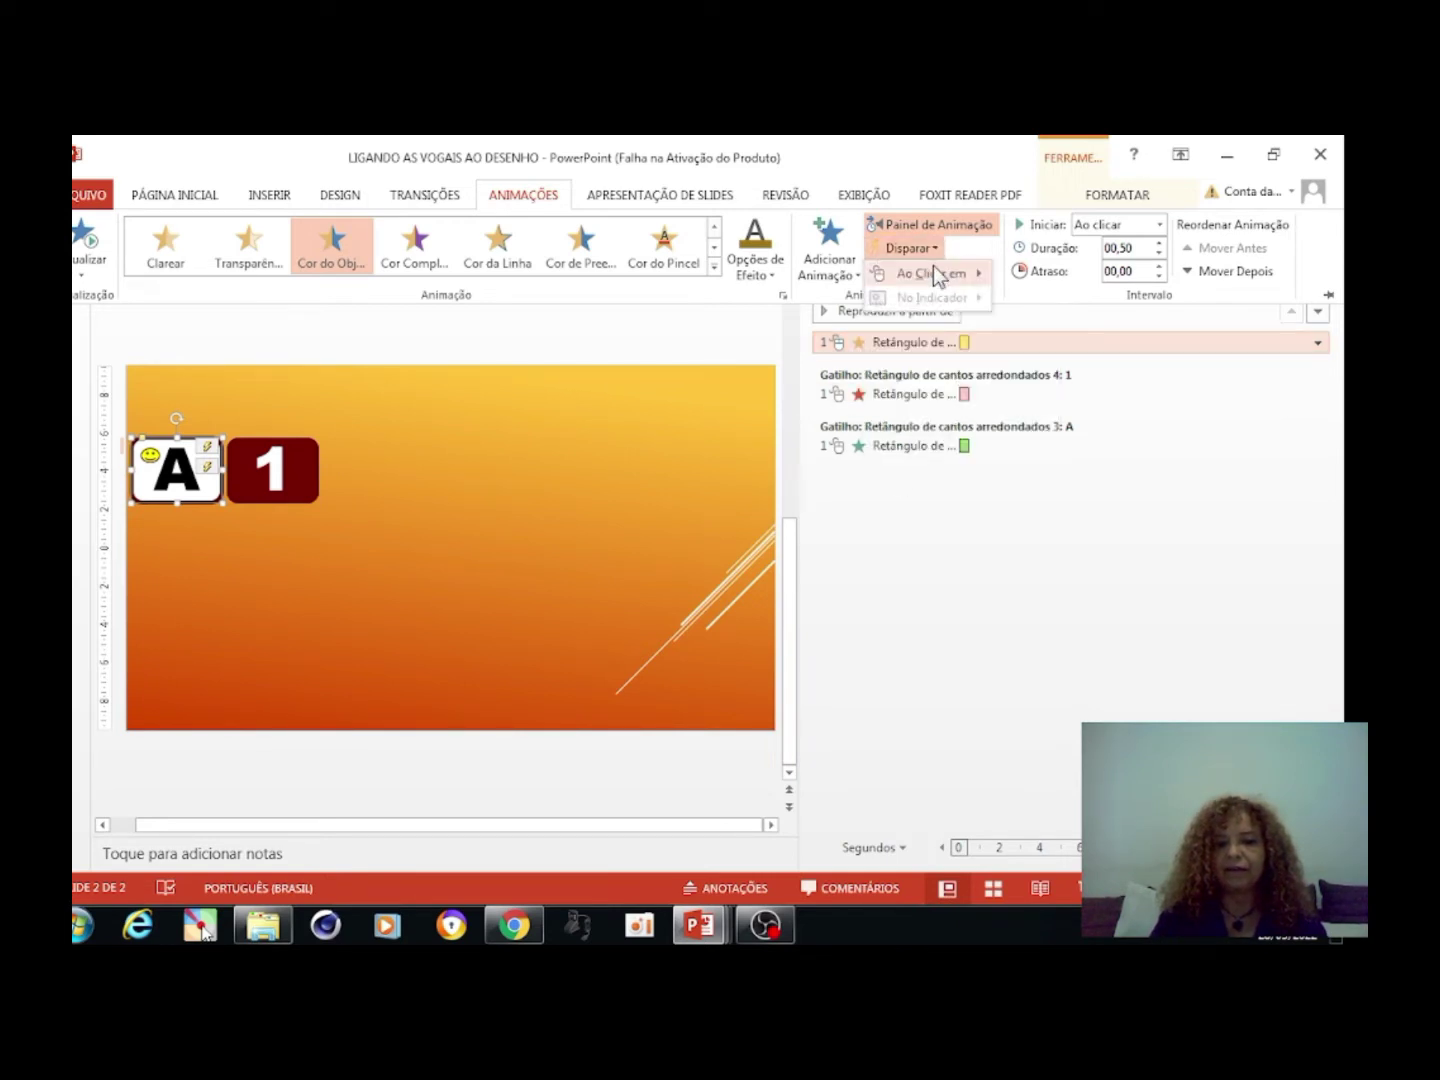
{"action": "mouse_move", "coordinate": [932, 273]}
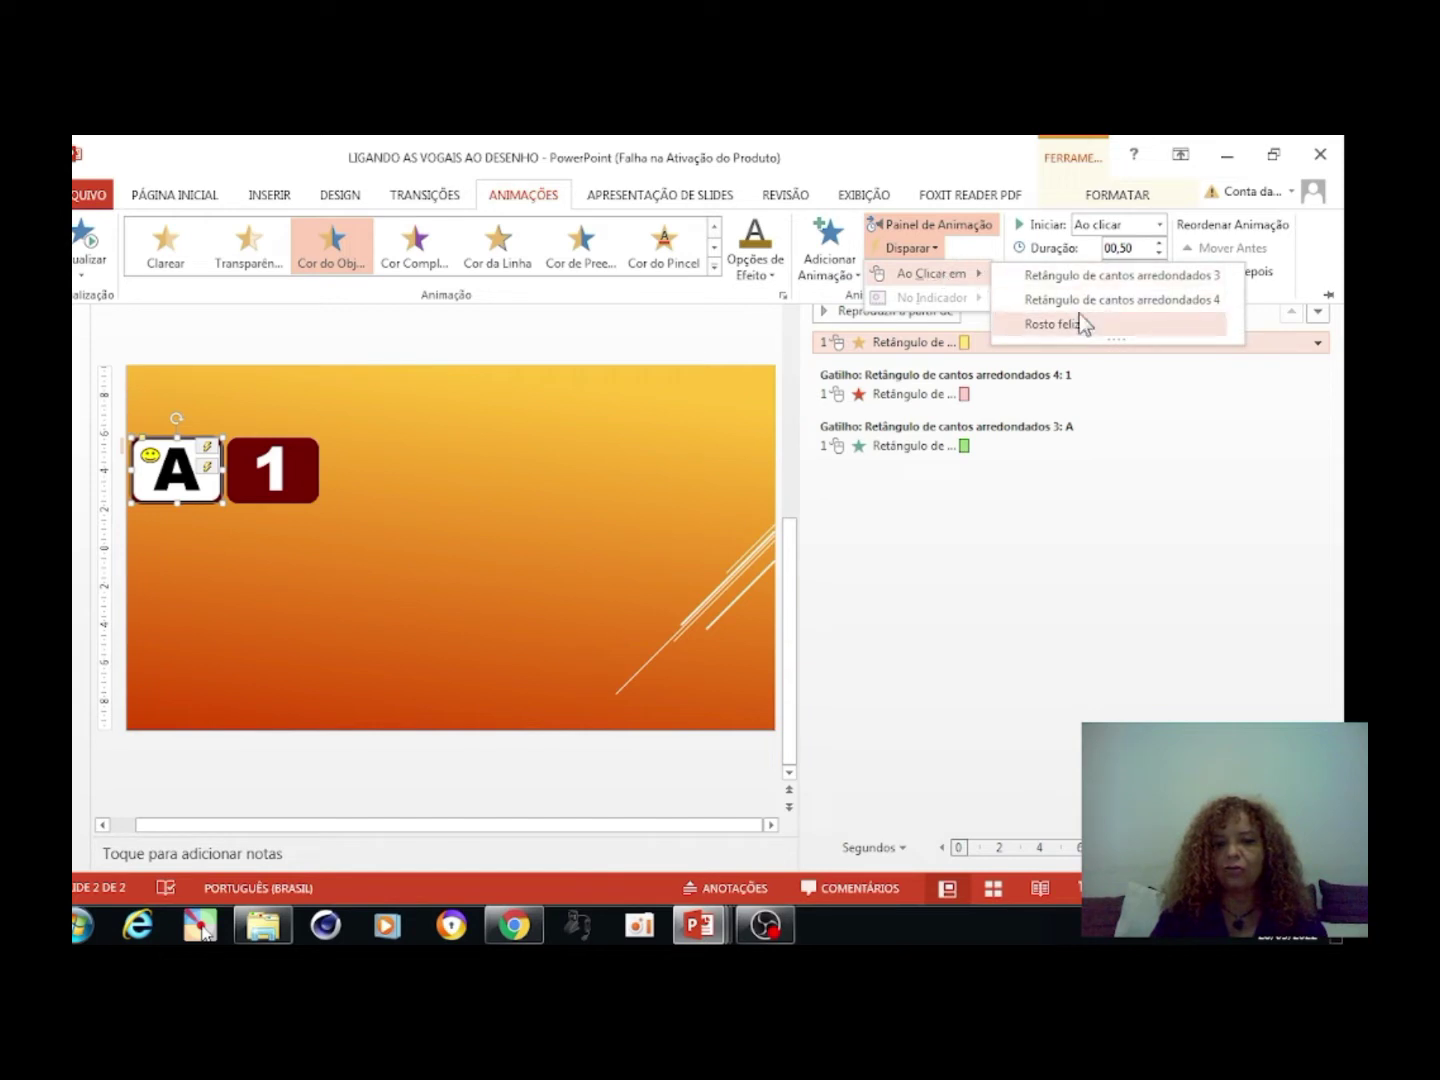
{"action": "left_click", "coordinate": [1052, 324]}
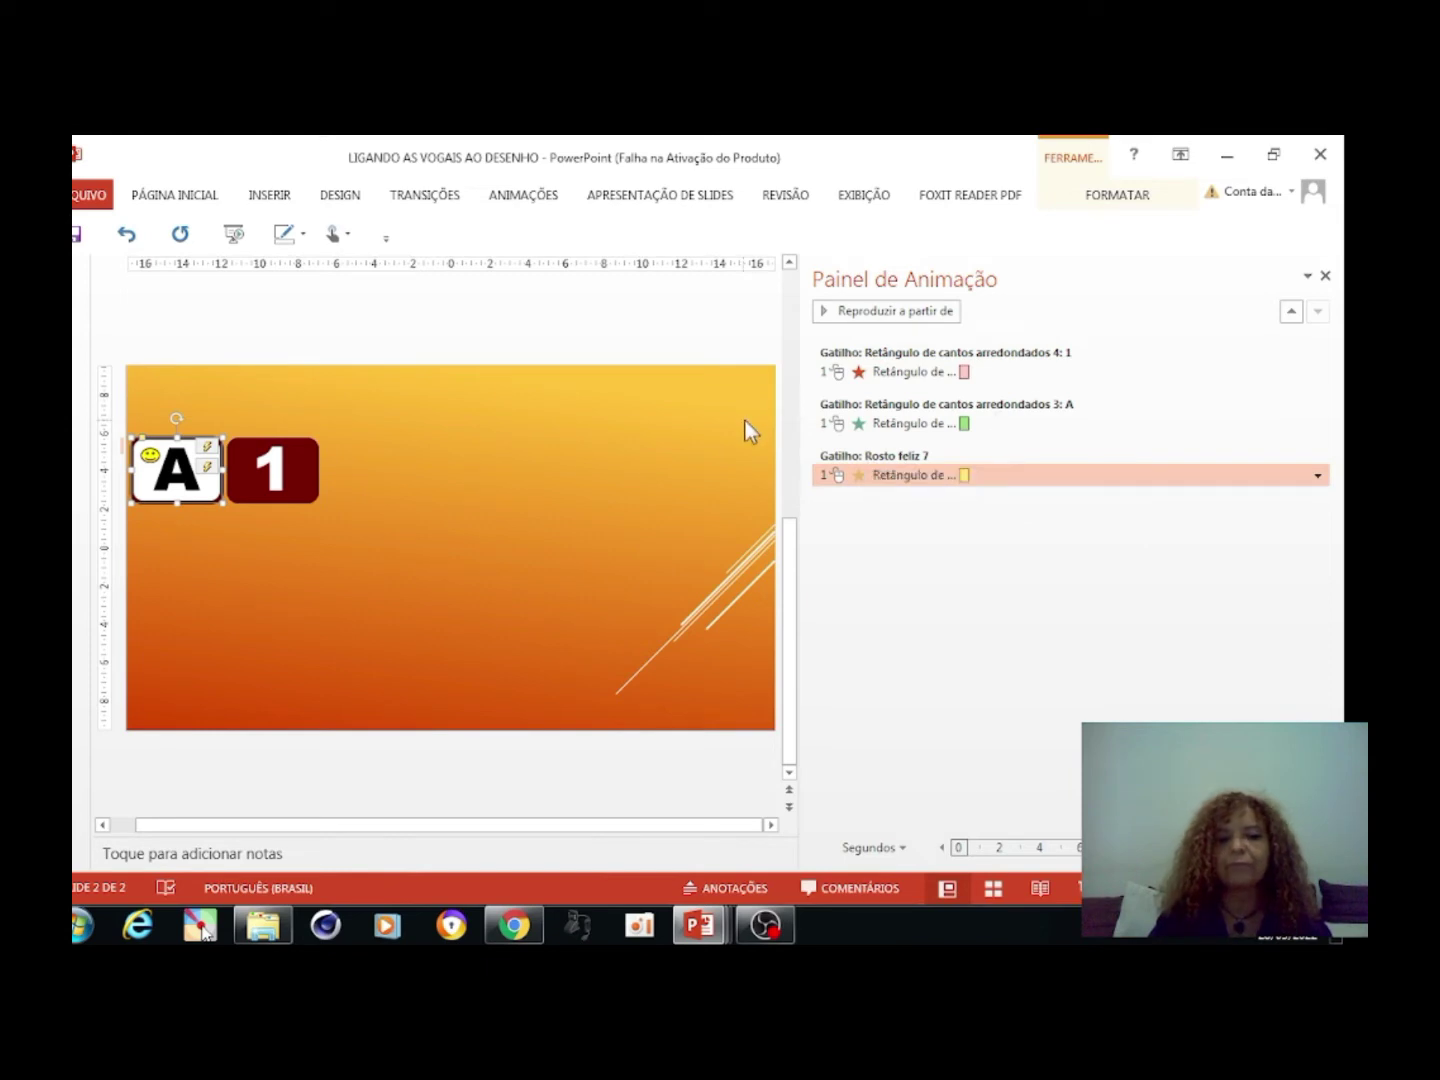
{"action": "left_click_drag", "start_coordinate": [300, 472], "coordinate": [206, 474]}
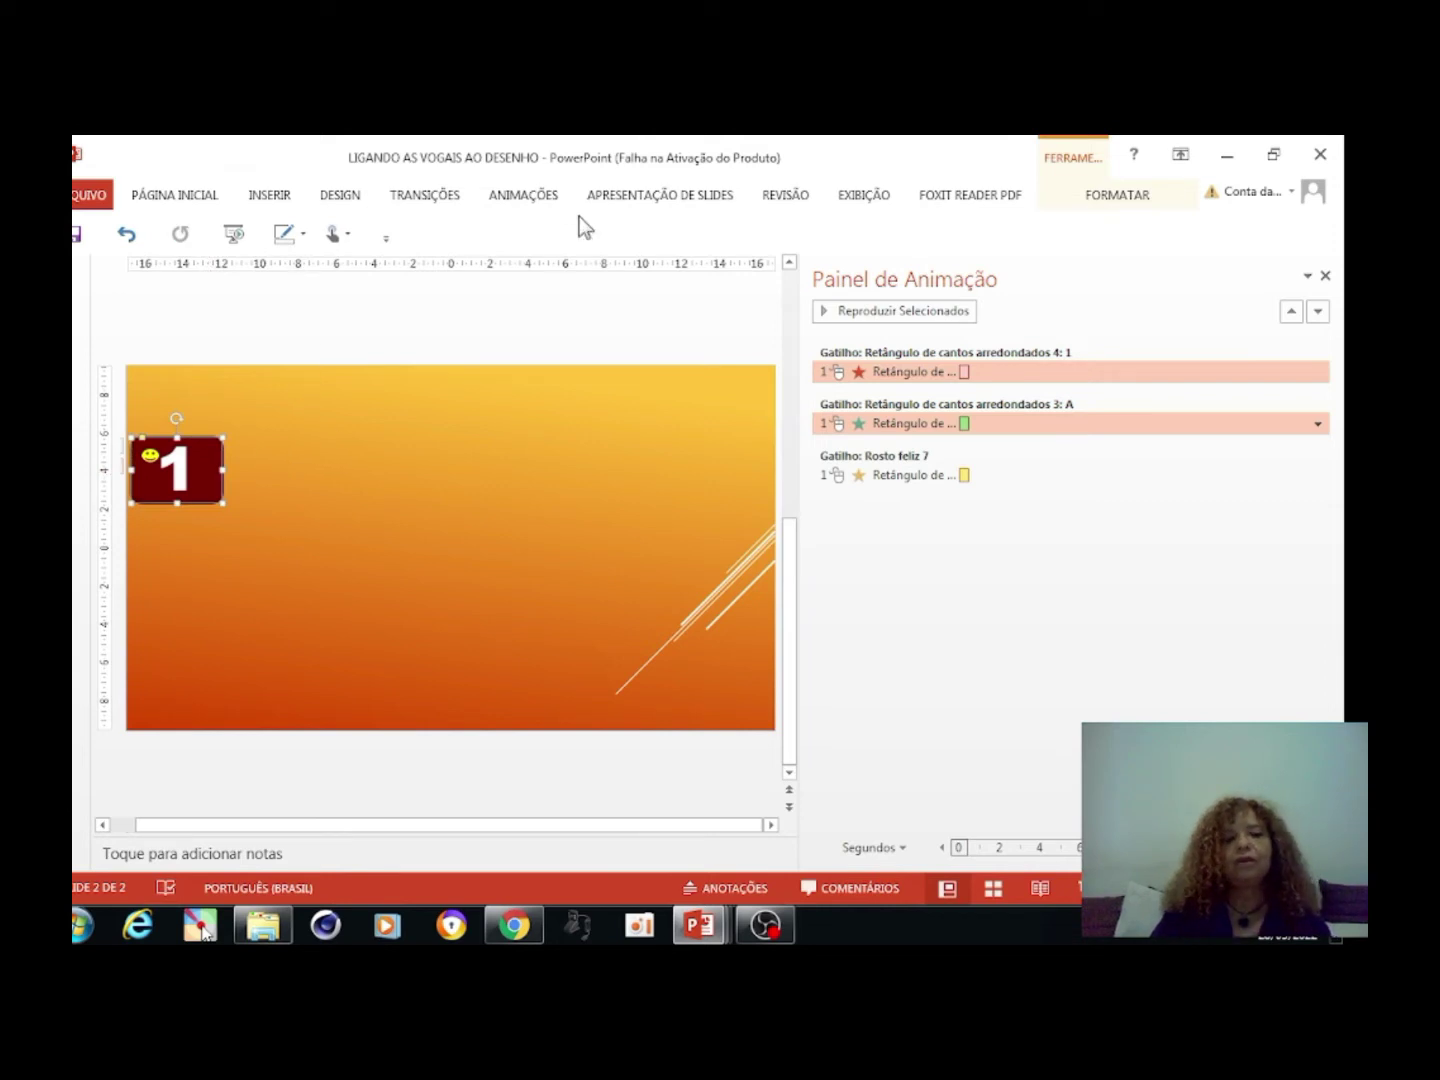
{"action": "left_click", "coordinate": [605, 196]}
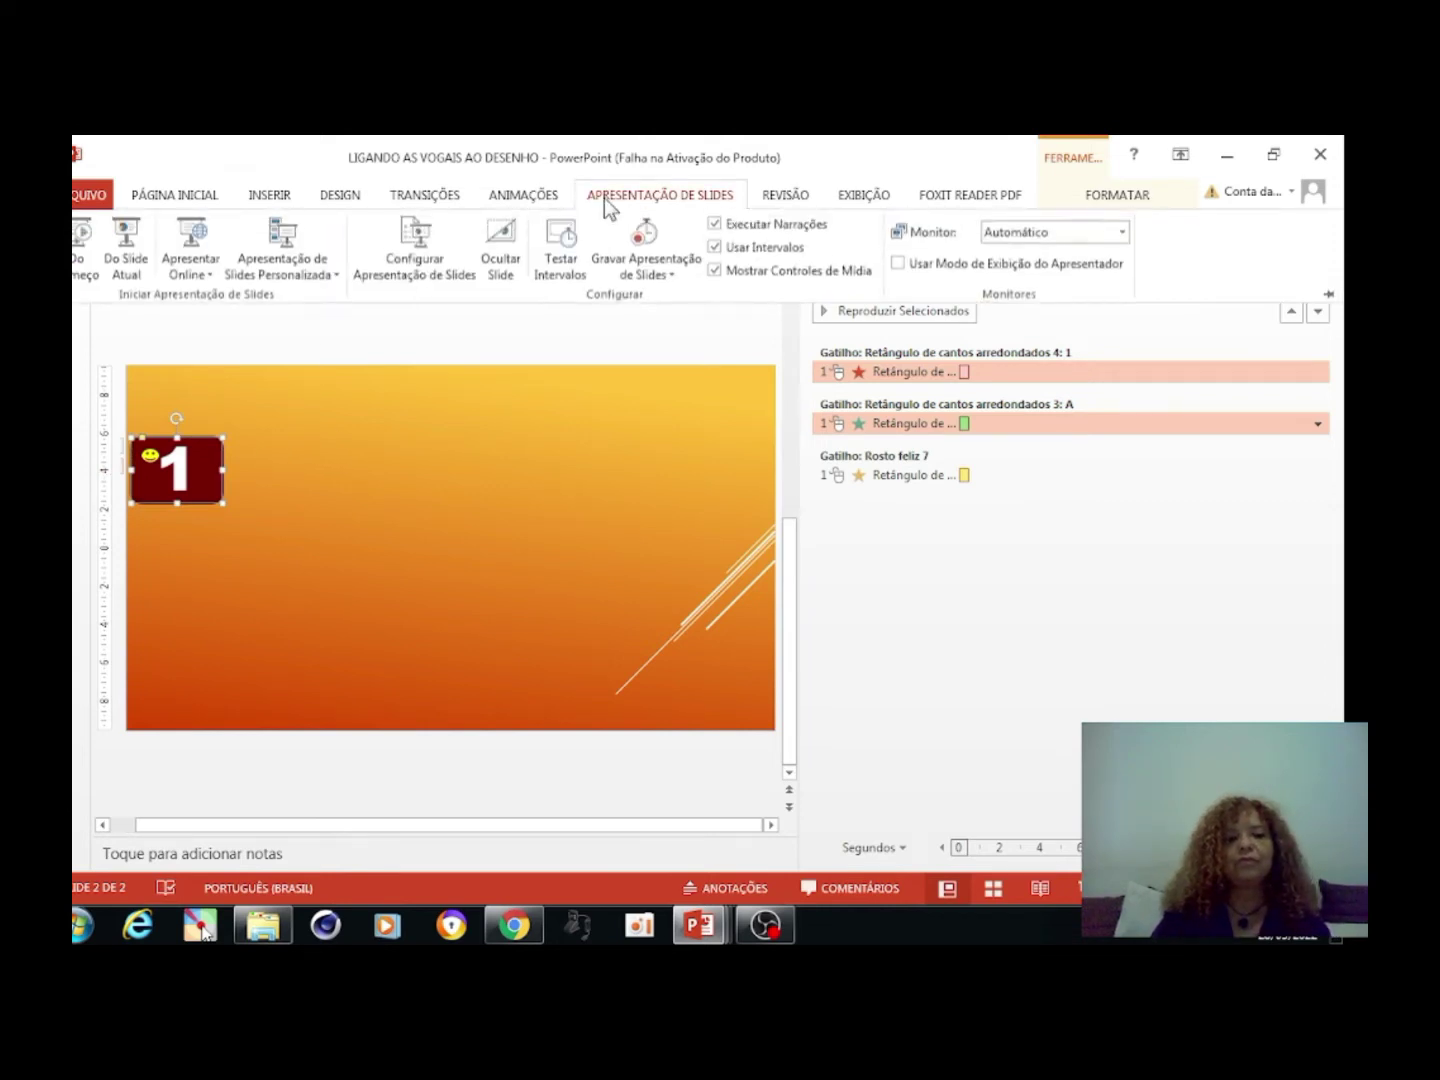
{"action": "left_click", "coordinate": [124, 243]}
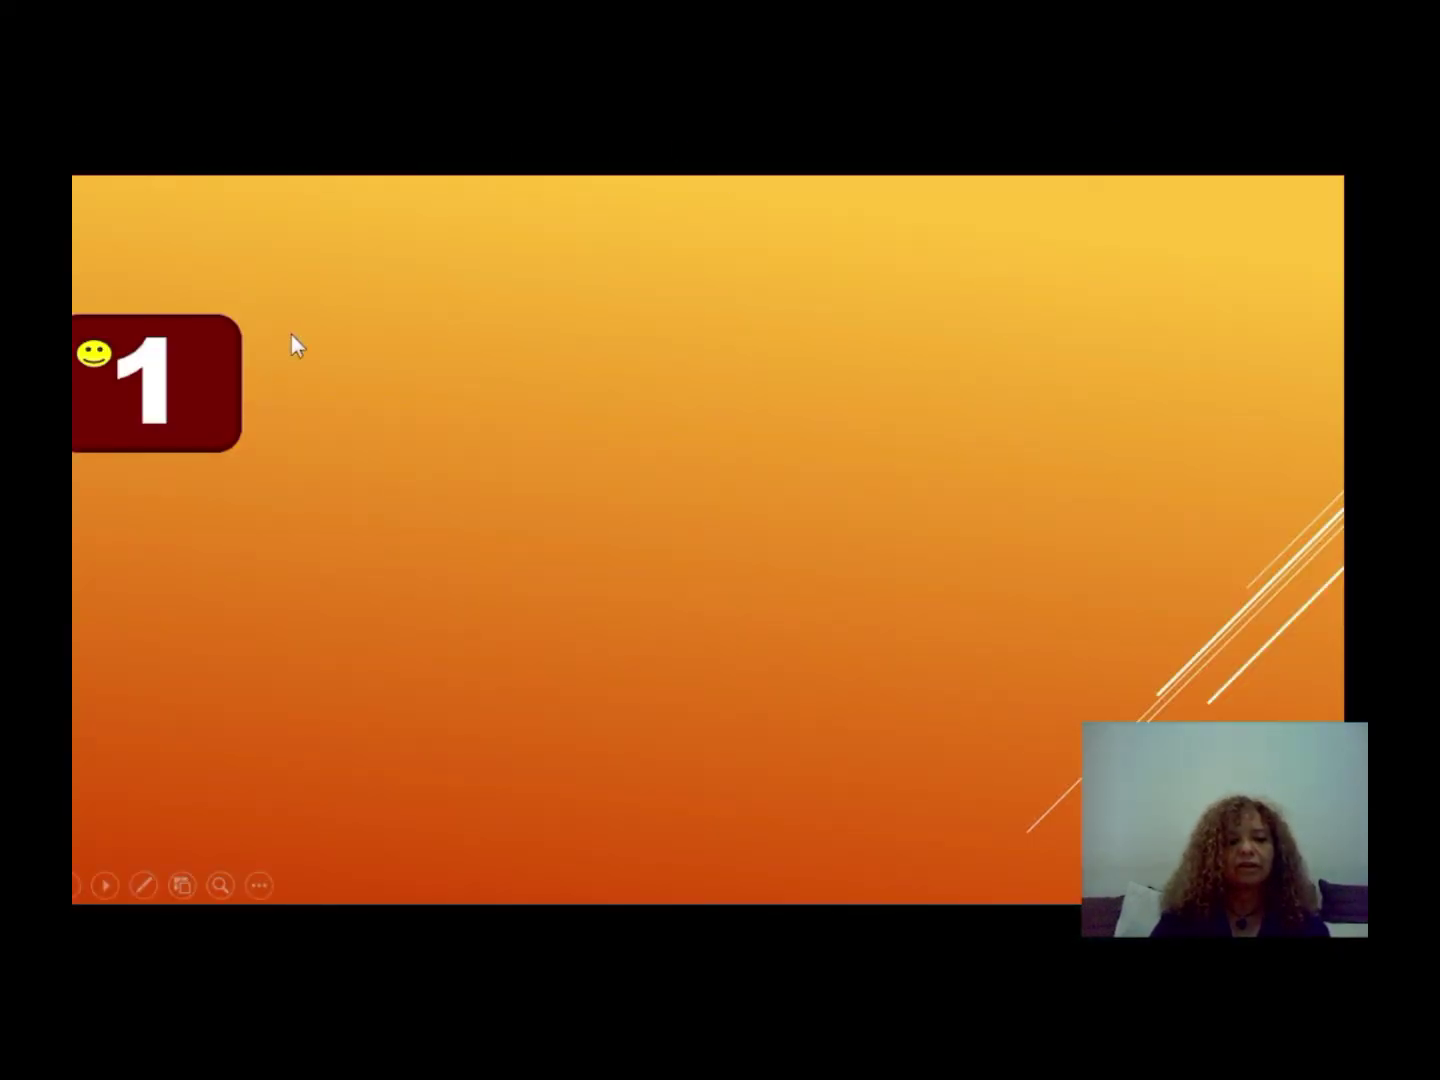
{"action": "left_click", "coordinate": [228, 376]}
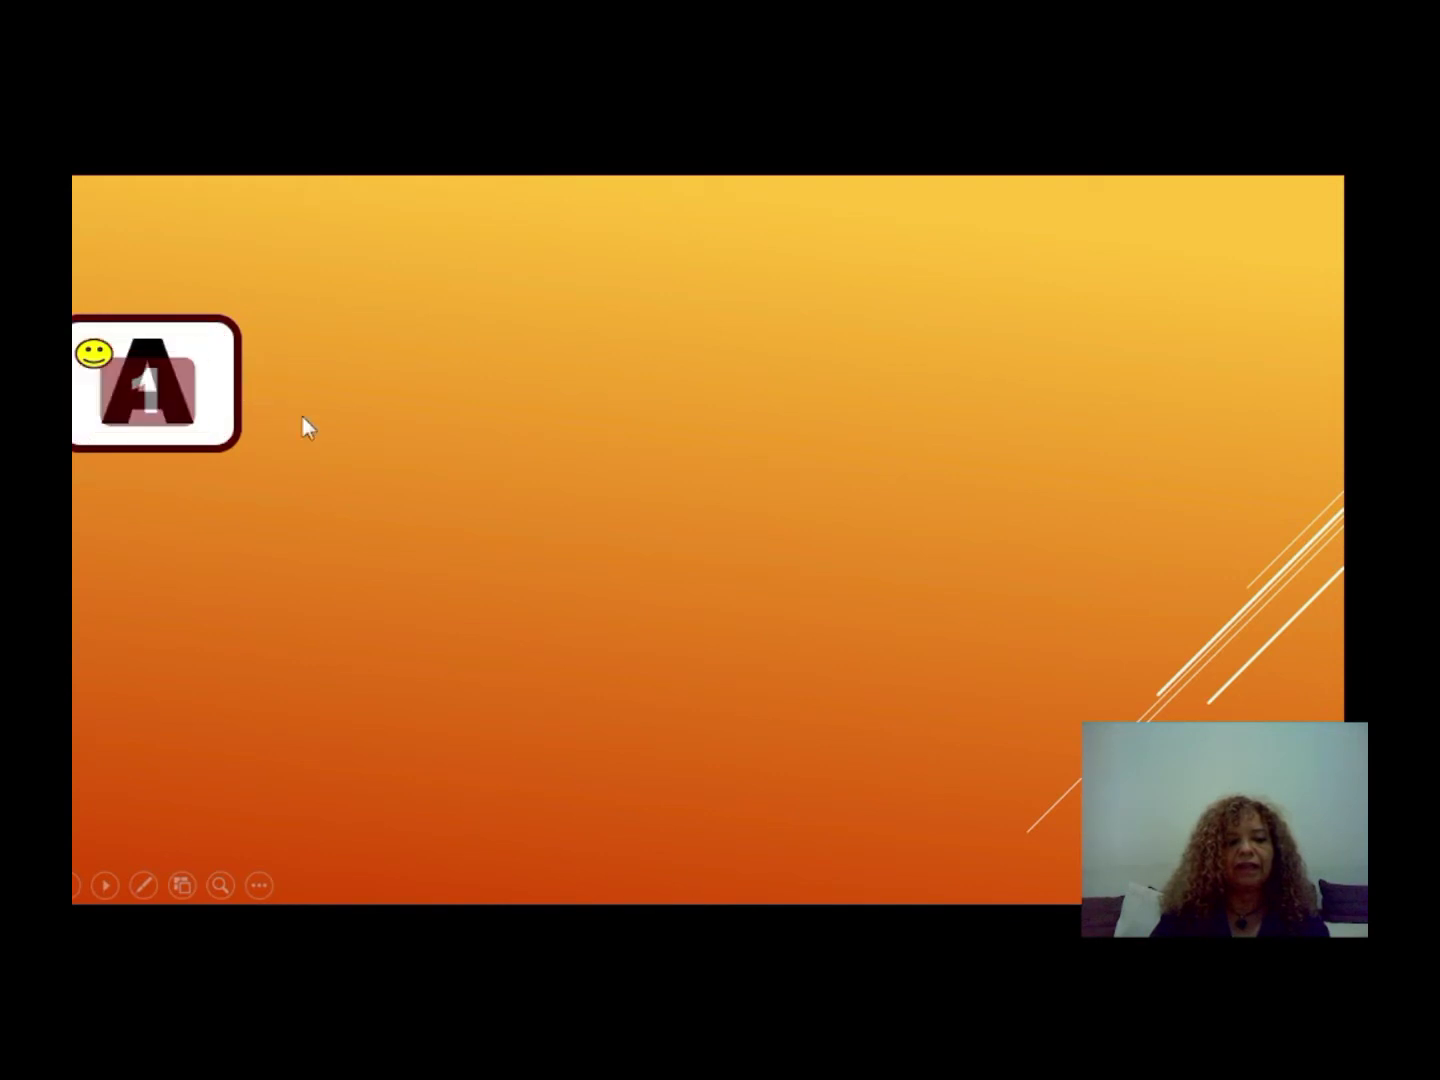
{"action": "left_click", "coordinate": [213, 414]}
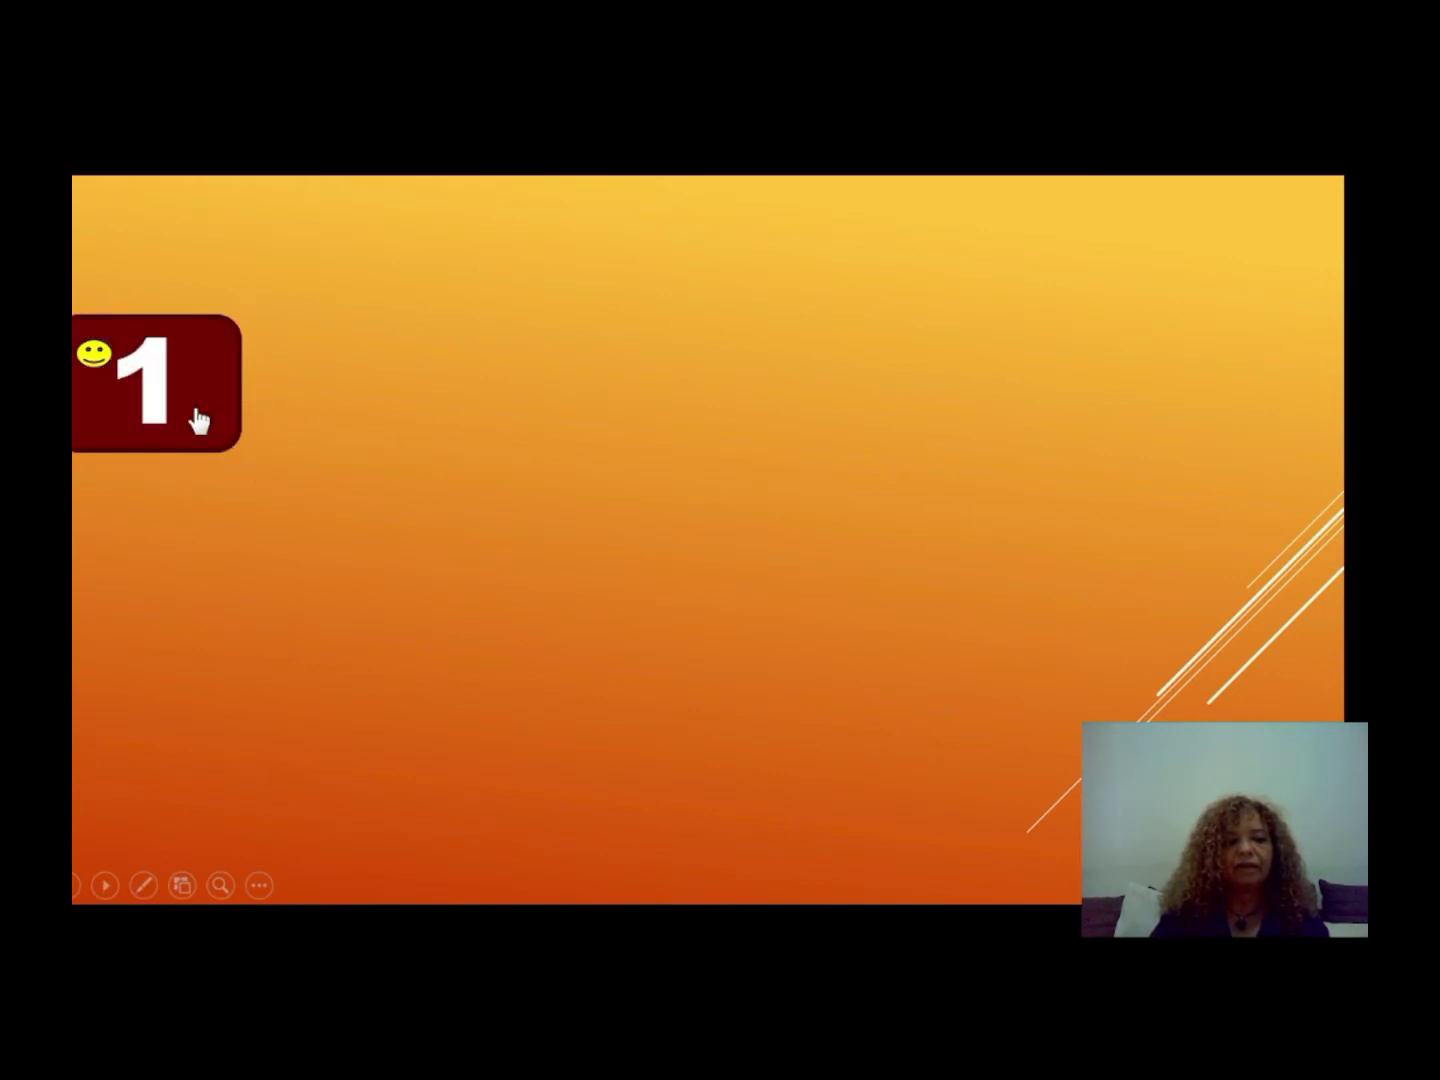
{"action": "left_click", "coordinate": [200, 419]}
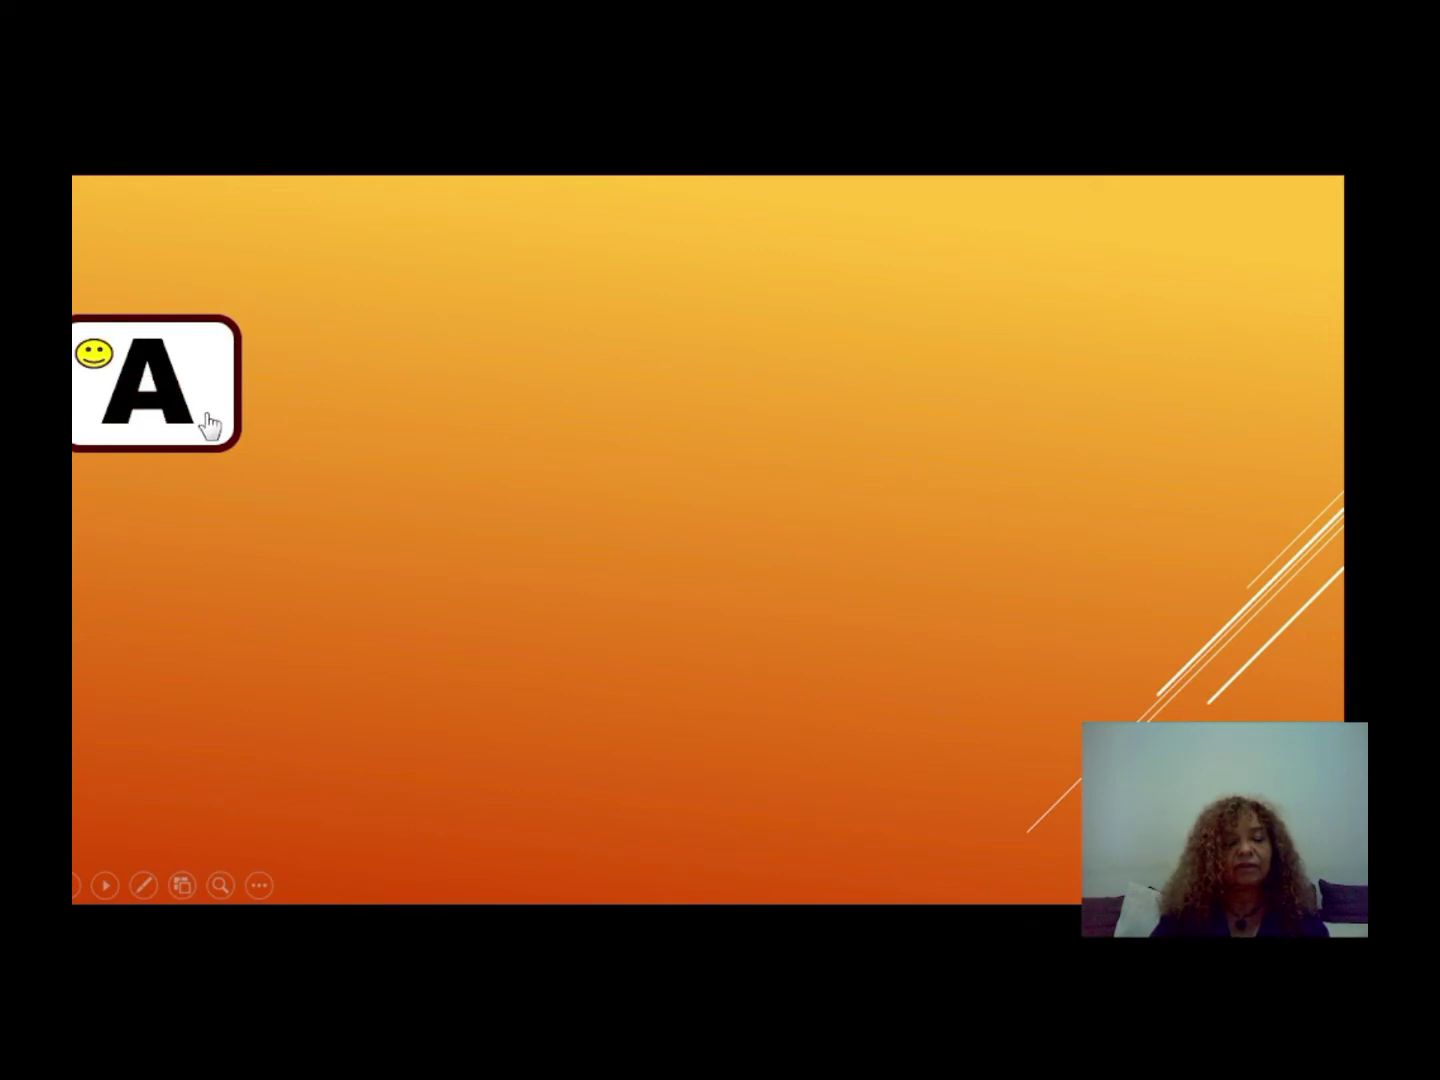
{"action": "left_click", "coordinate": [210, 425]}
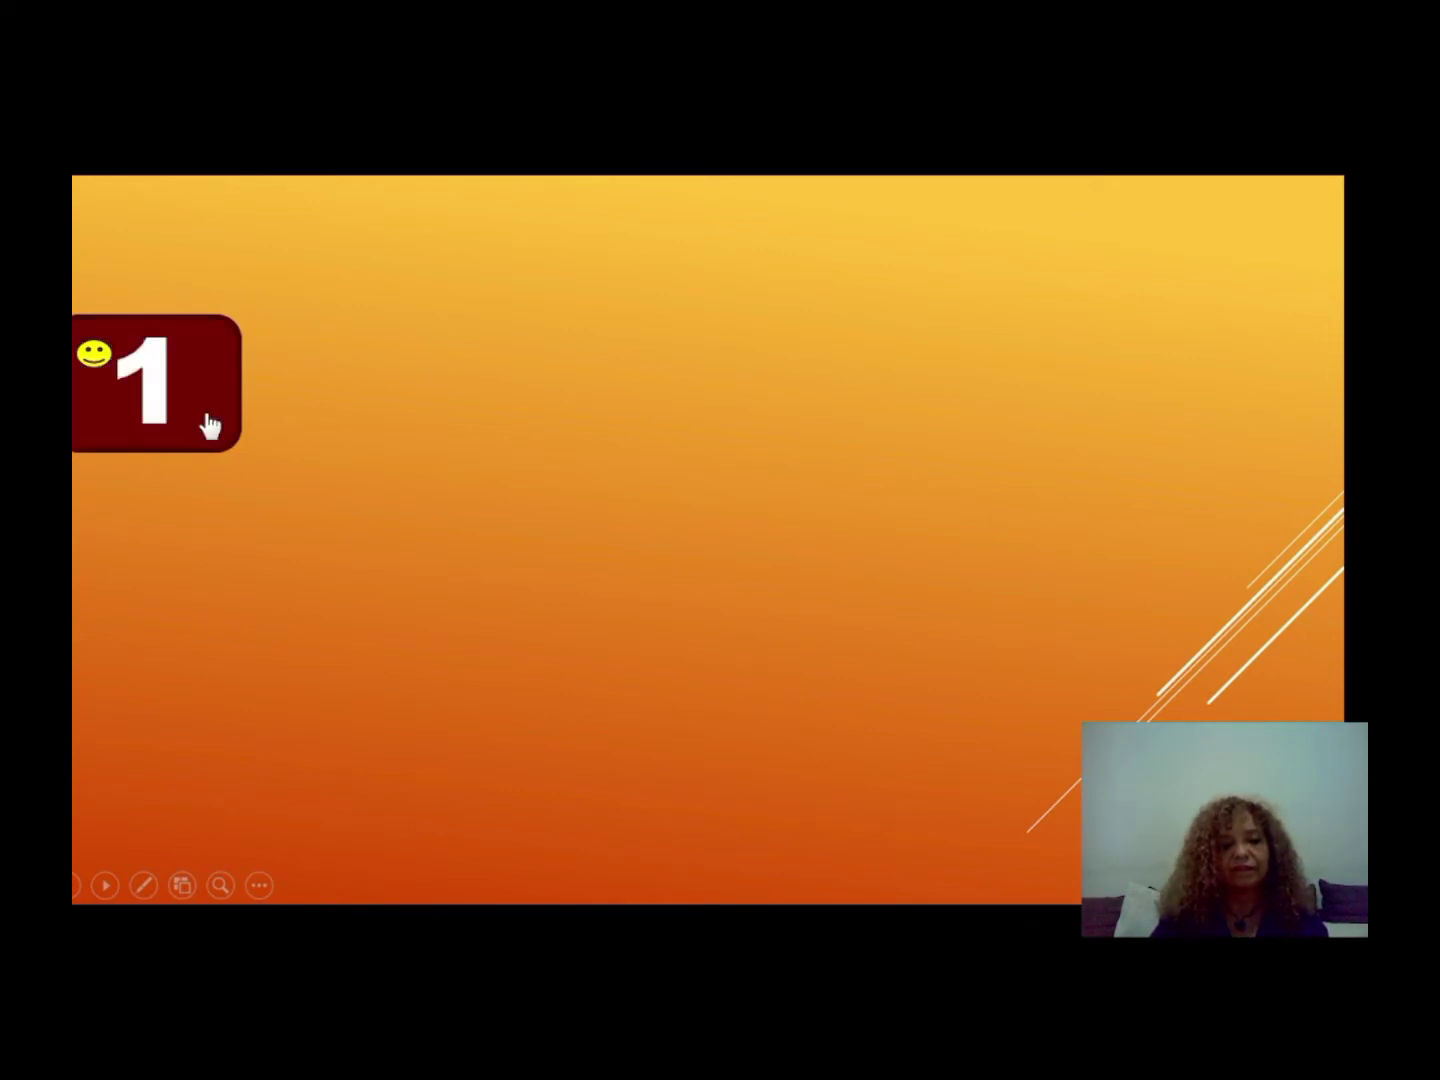
{"action": "left_click", "coordinate": [210, 425]}
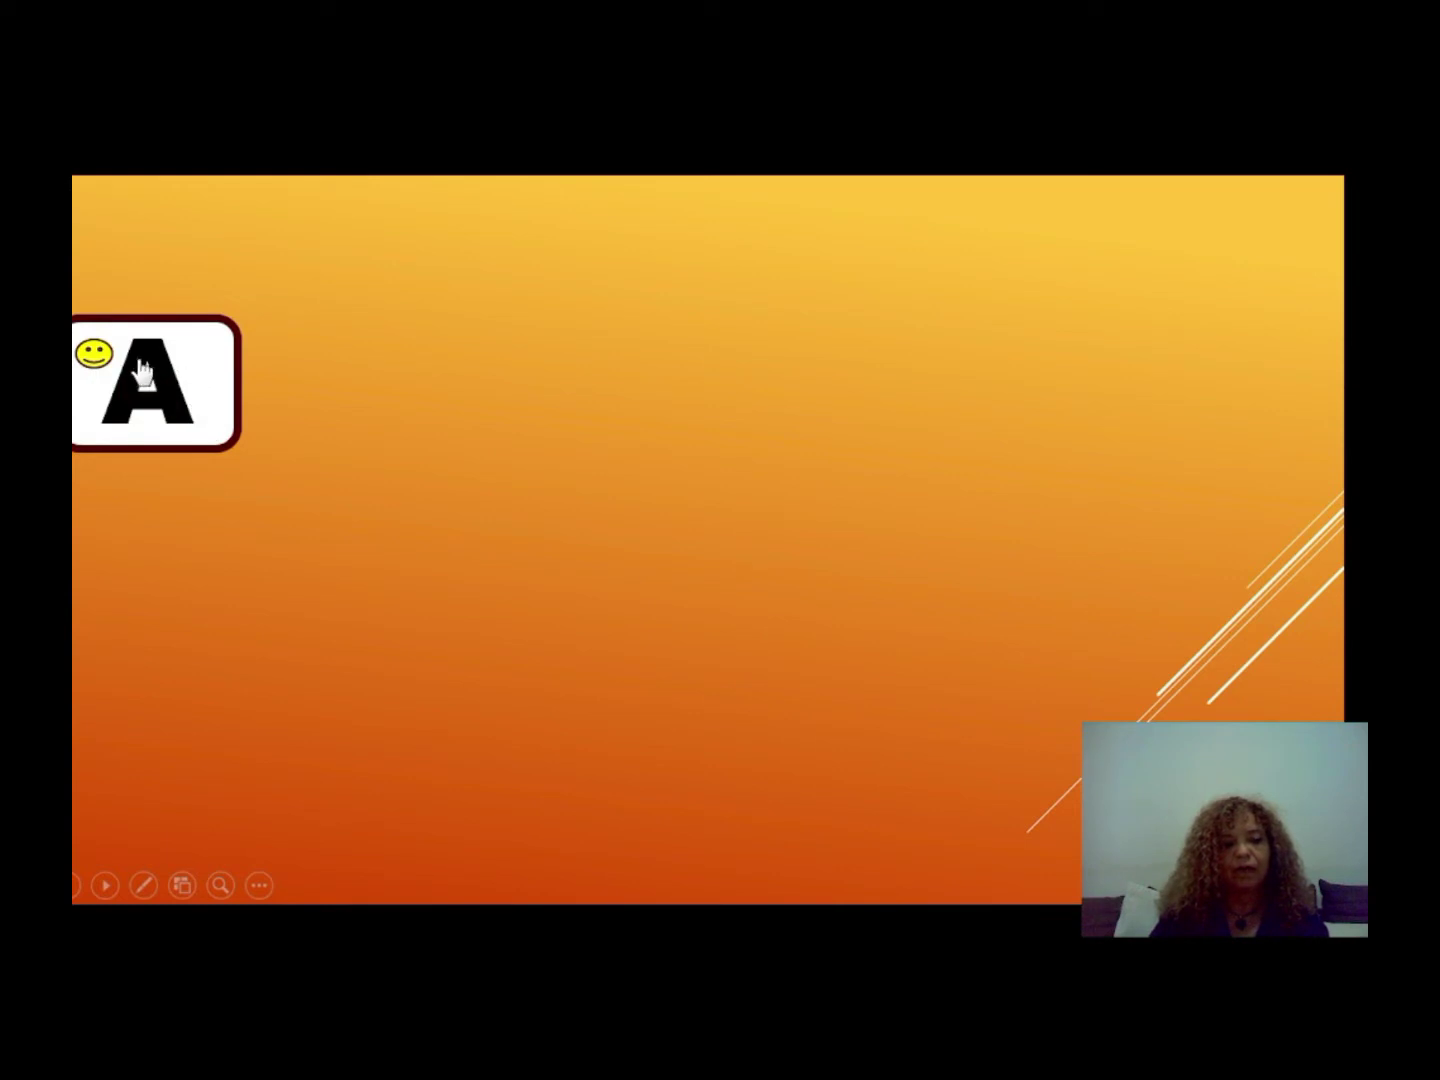
{"action": "left_click", "coordinate": [94, 356]}
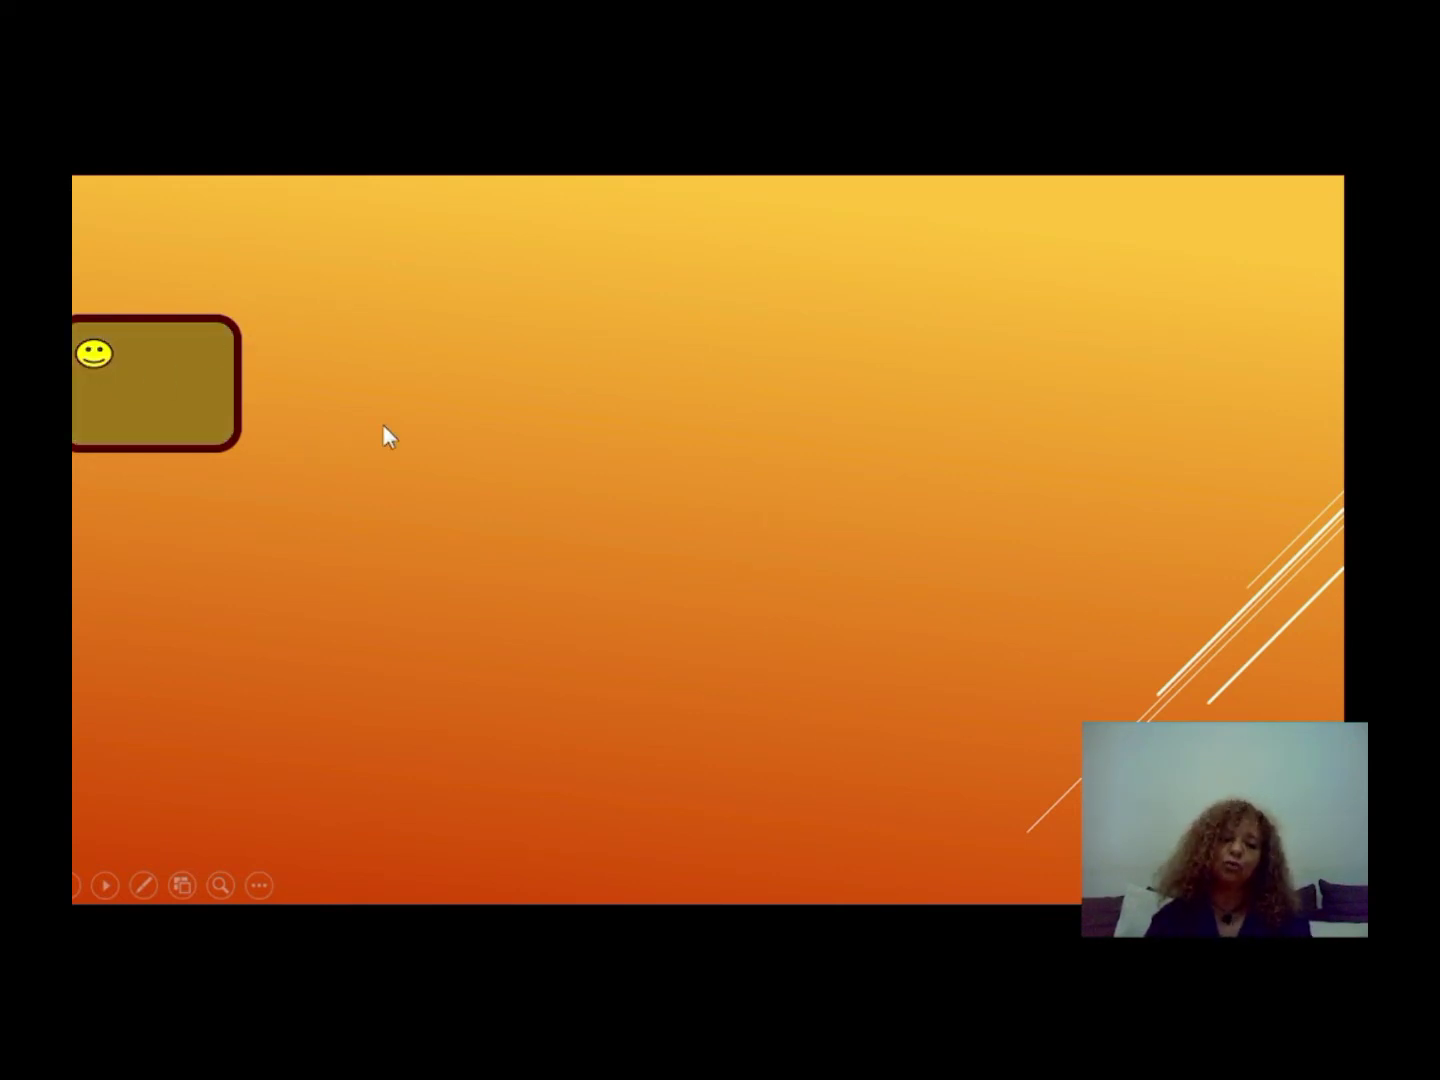
{"action": "key", "text": "Escape"}
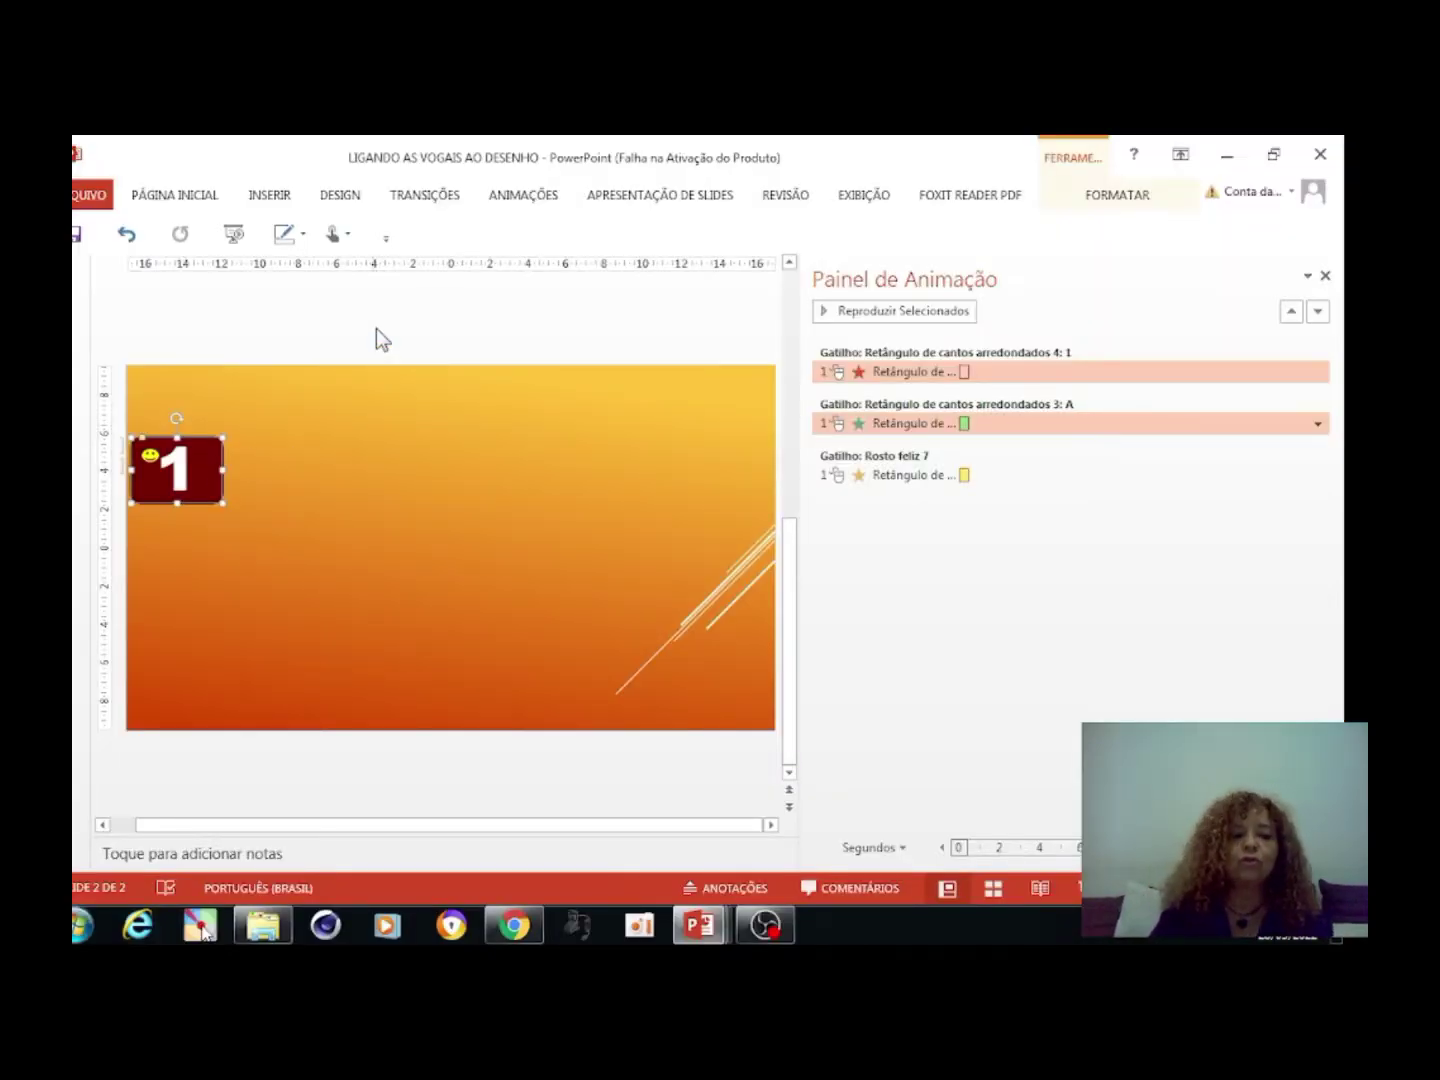
Try copy-pasting the stacked card, then undo it and put the 1 card back over A
{"action": "left_click_drag", "start_coordinate": [314, 346], "coordinate": [88, 568]}
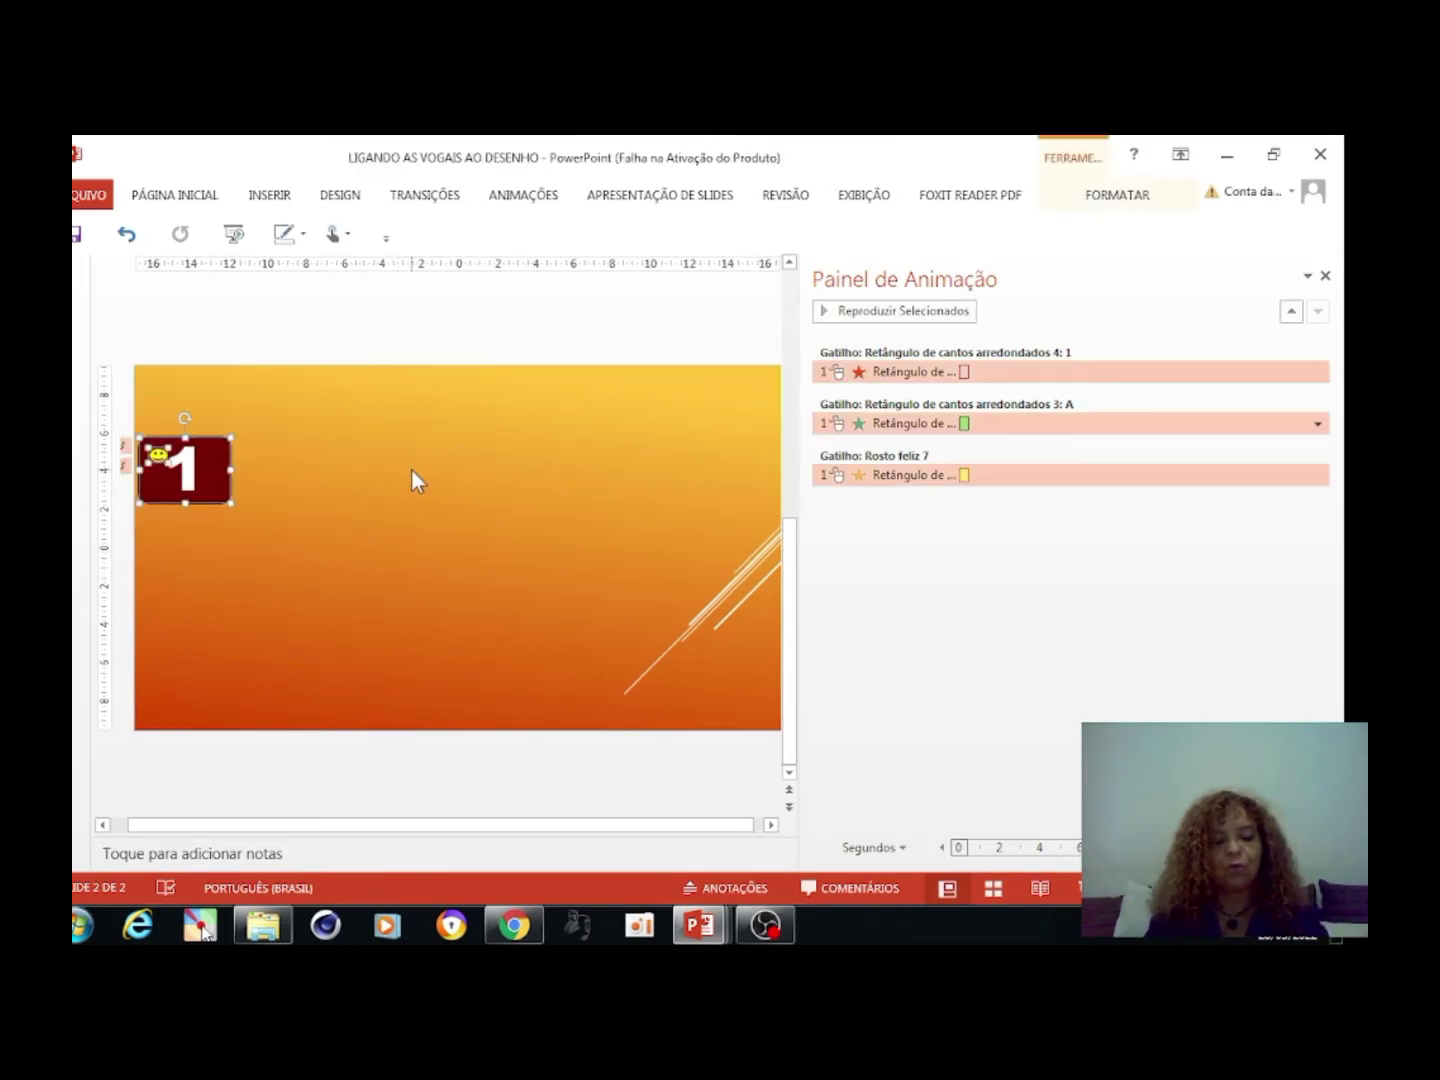
{"action": "key", "text": "ctrl+c"}
{"action": "key", "text": "ctrl+v"}
{"action": "left_click", "coordinate": [259, 473]}
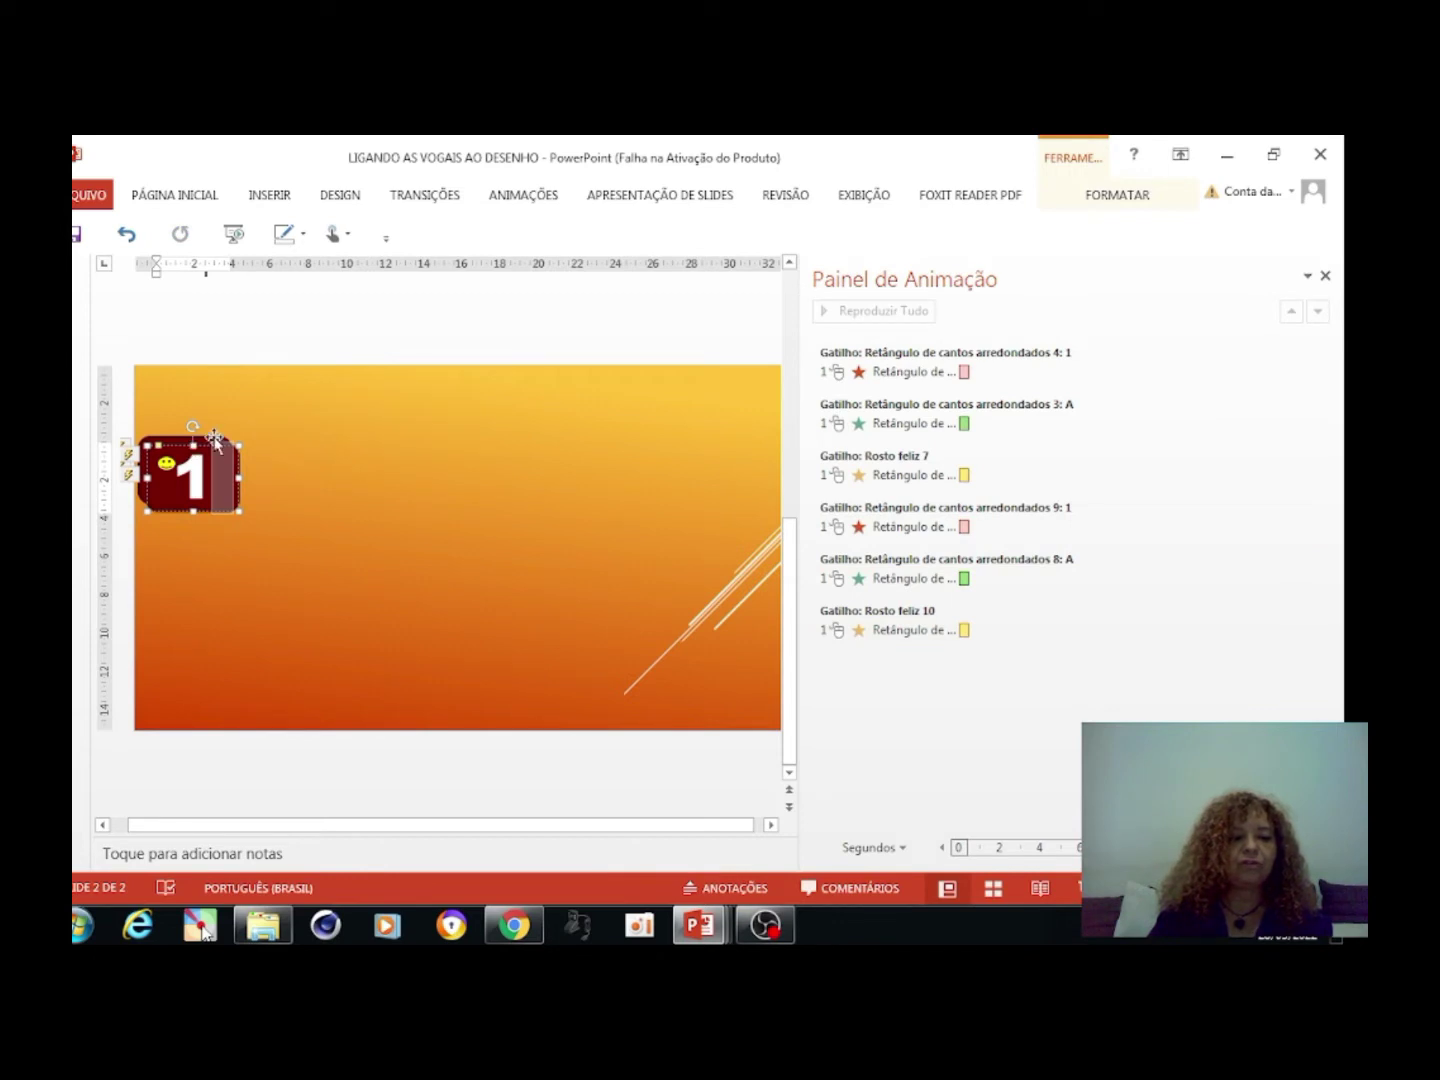
{"action": "left_click_drag", "start_coordinate": [213, 438], "coordinate": [293, 450]}
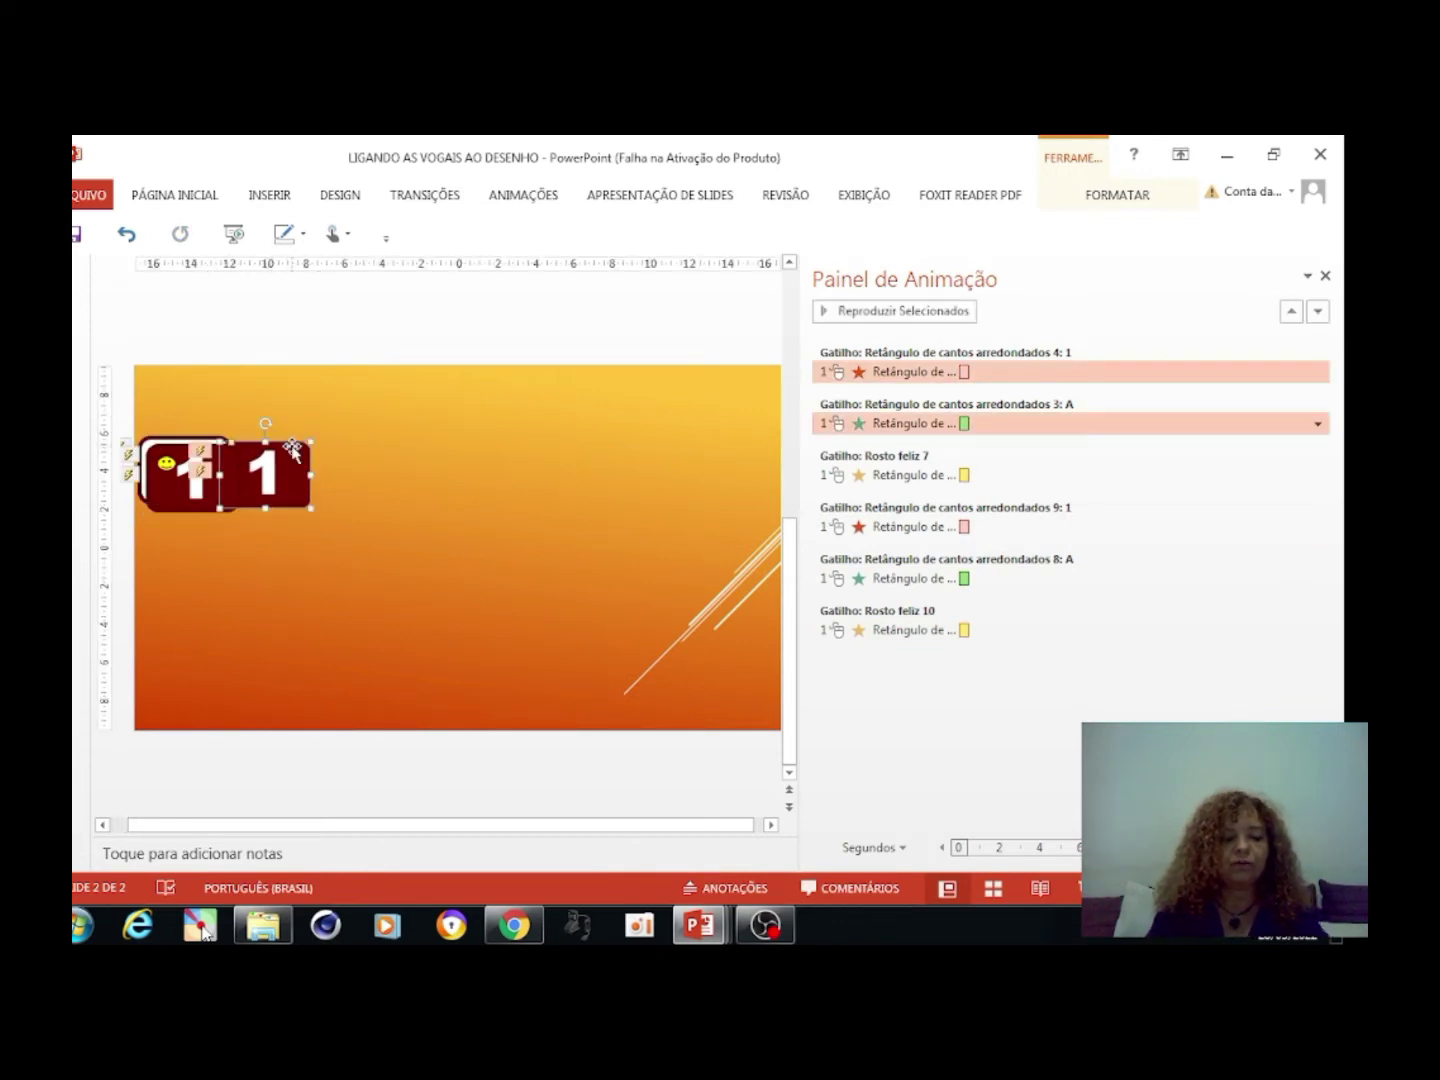
{"action": "key", "text": "ctrl+z"}
{"action": "key", "text": "ctrl+z"}
{"action": "key", "text": "ctrl+z"}
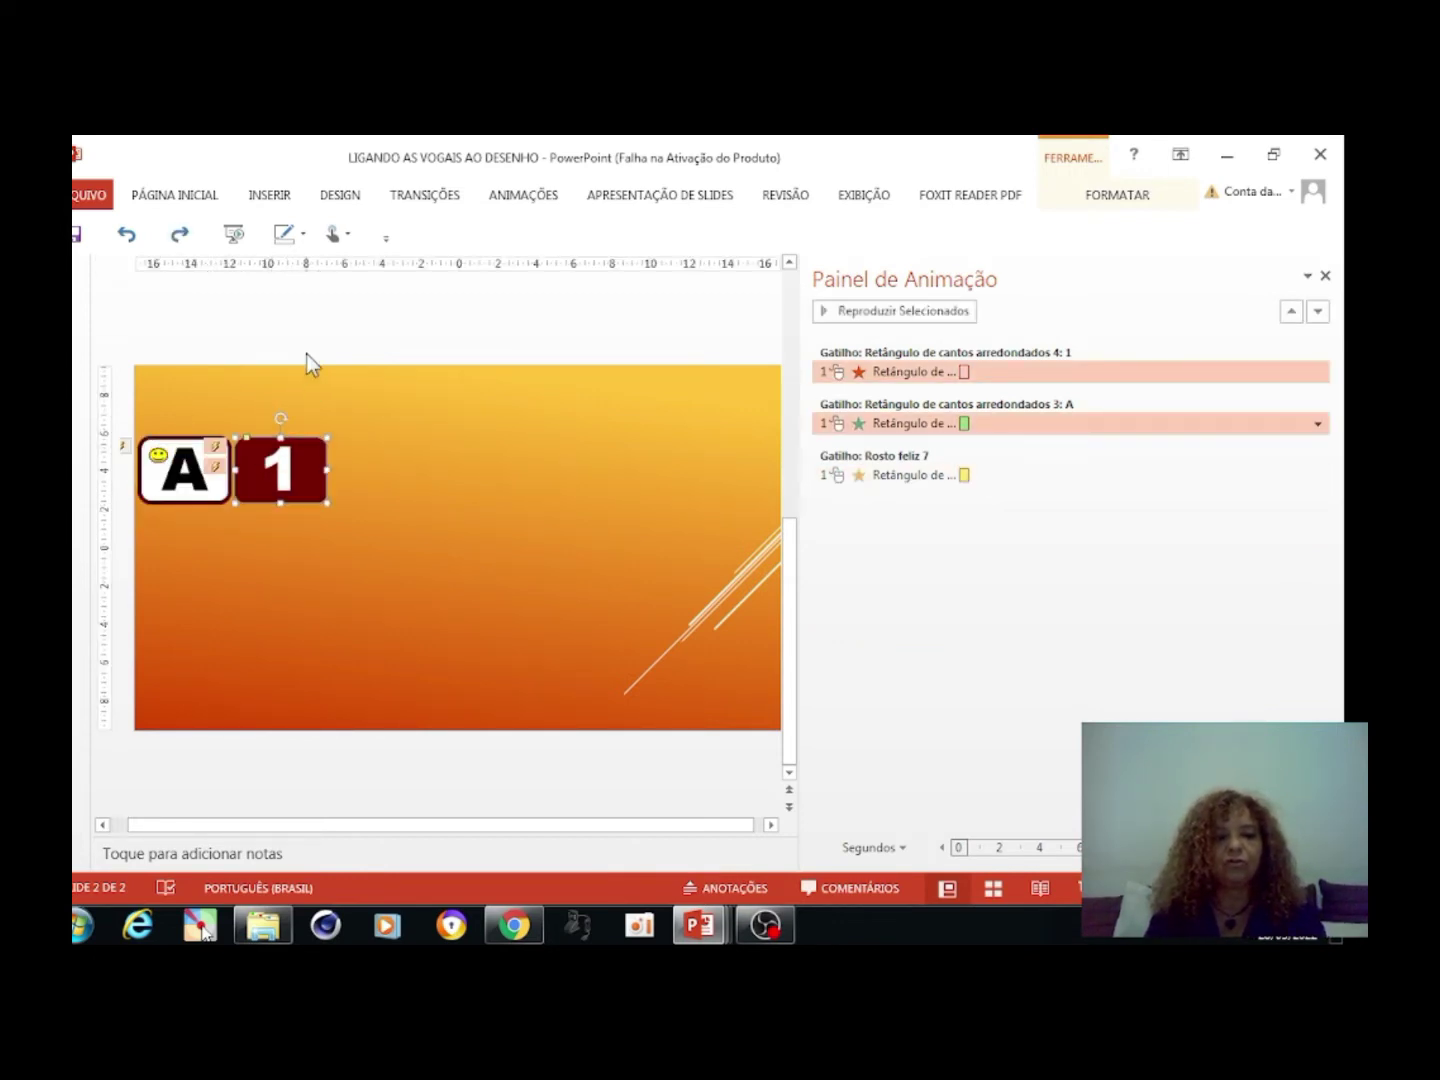
{"action": "key", "text": "ctrl+z"}
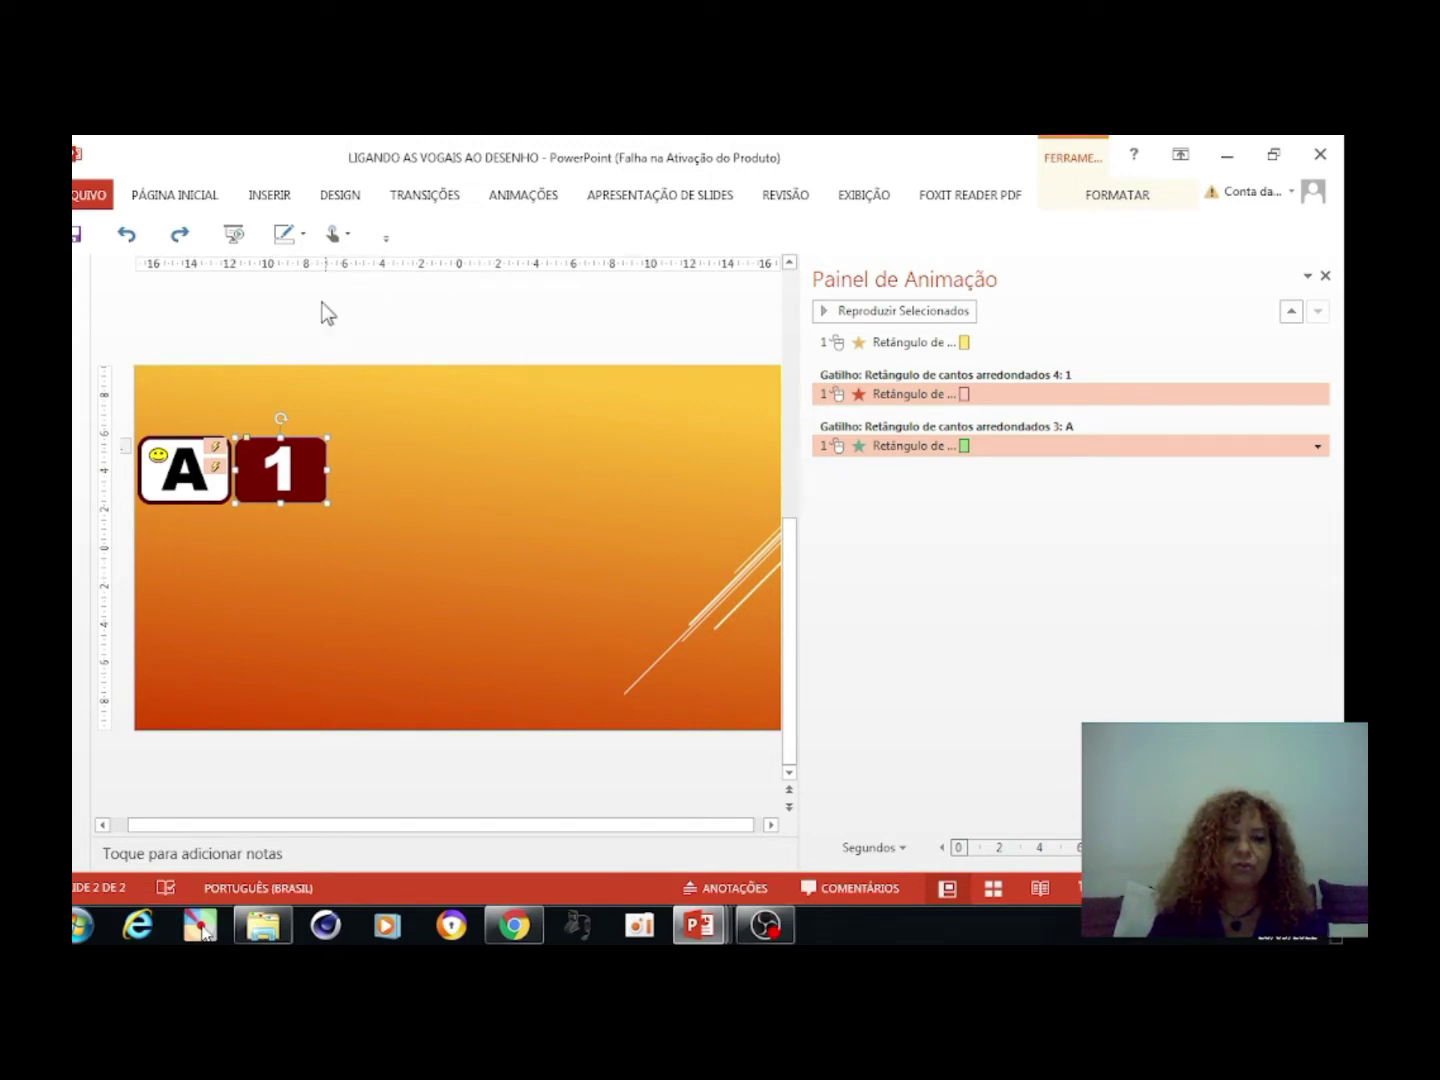
{"action": "left_click", "coordinate": [182, 234]}
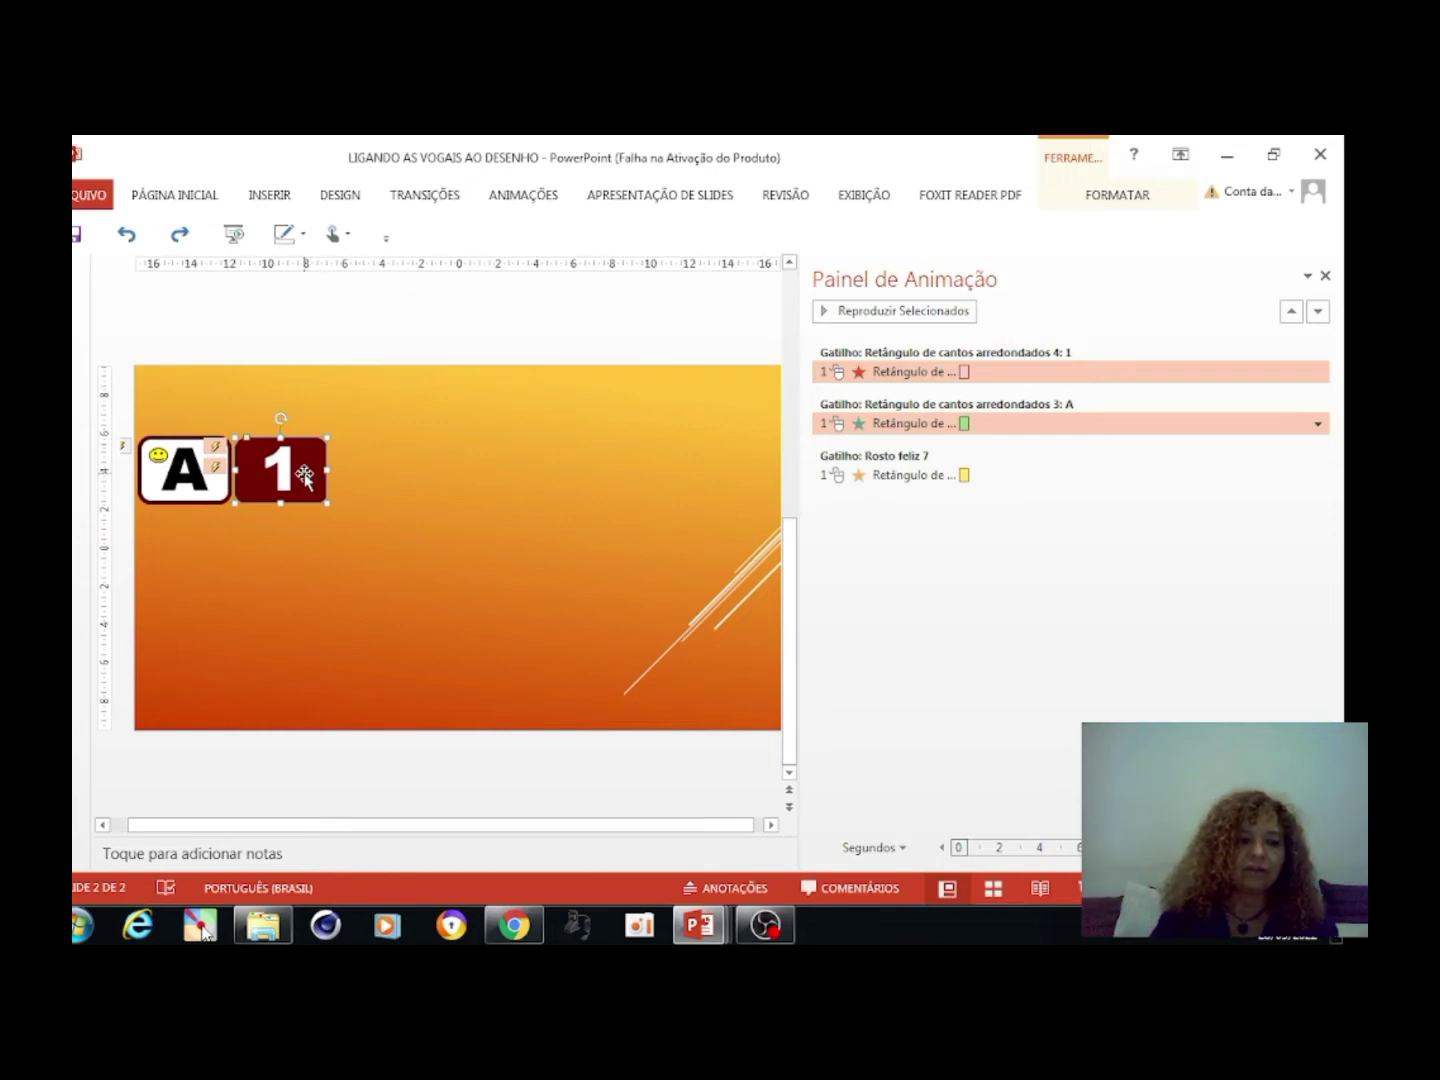
{"action": "left_click_drag", "start_coordinate": [304, 475], "coordinate": [207, 473]}
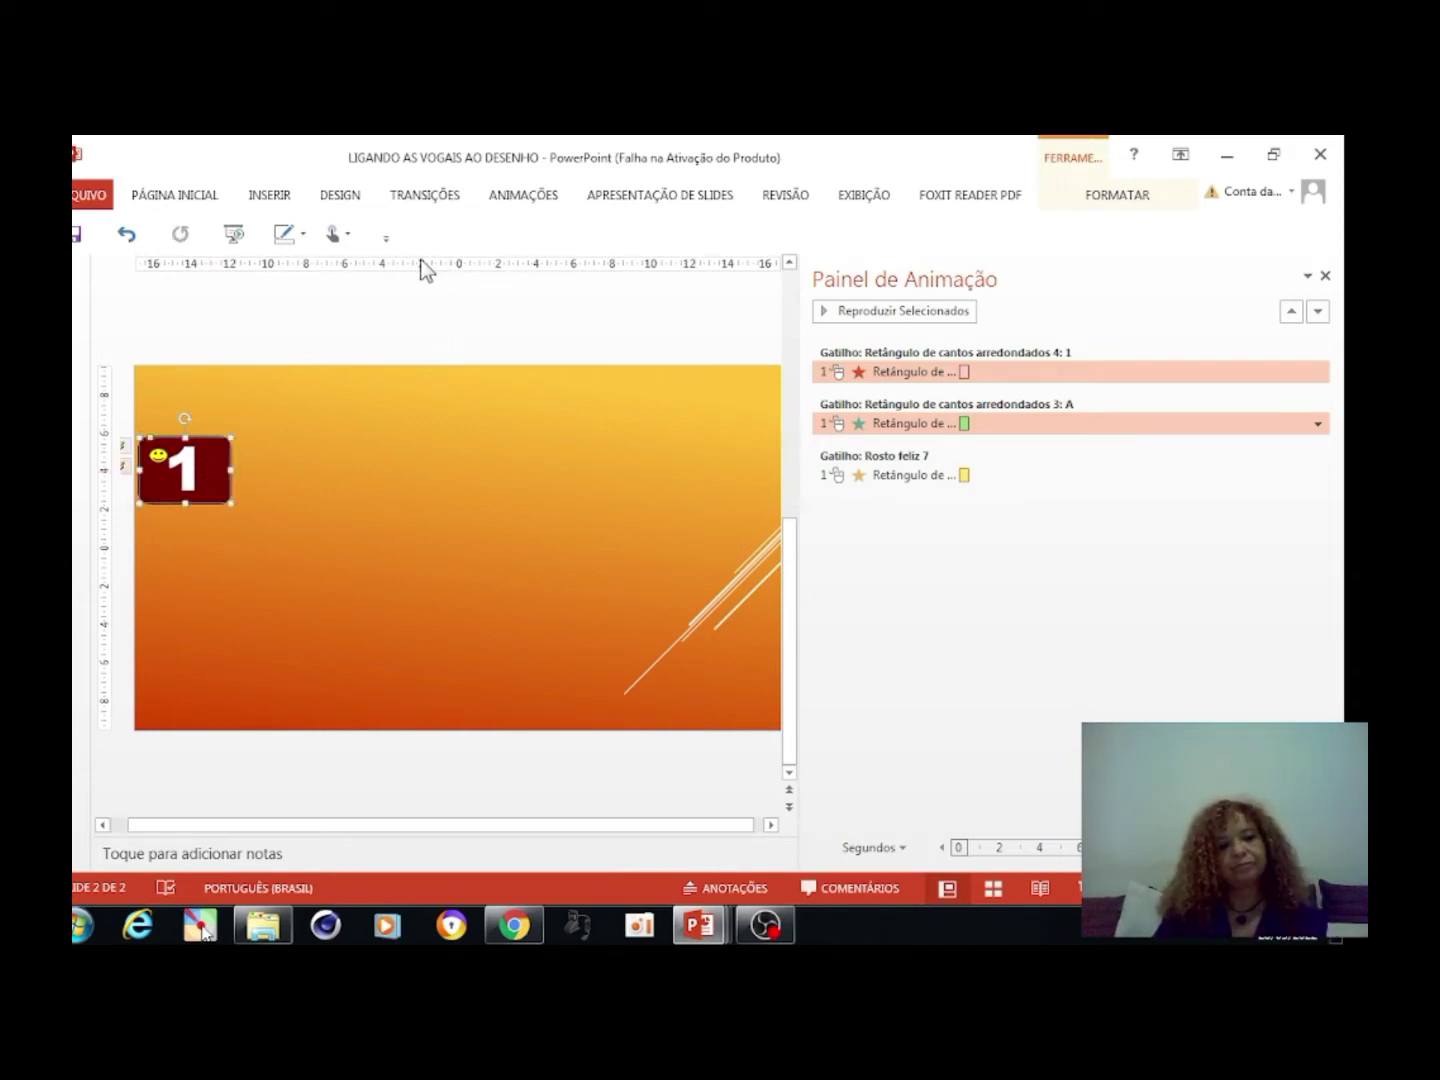
Marquee-select the stacked 1/A card and Ctrl+D duplicate it into copies across the row
{"action": "mouse_move", "coordinate": [357, 299]}
{"action": "left_mouse_down"}
{"action": "mouse_move", "coordinate": [175, 517]}
{"action": "mouse_move", "coordinate": [166, 421]}
{"action": "left_mouse_up"}
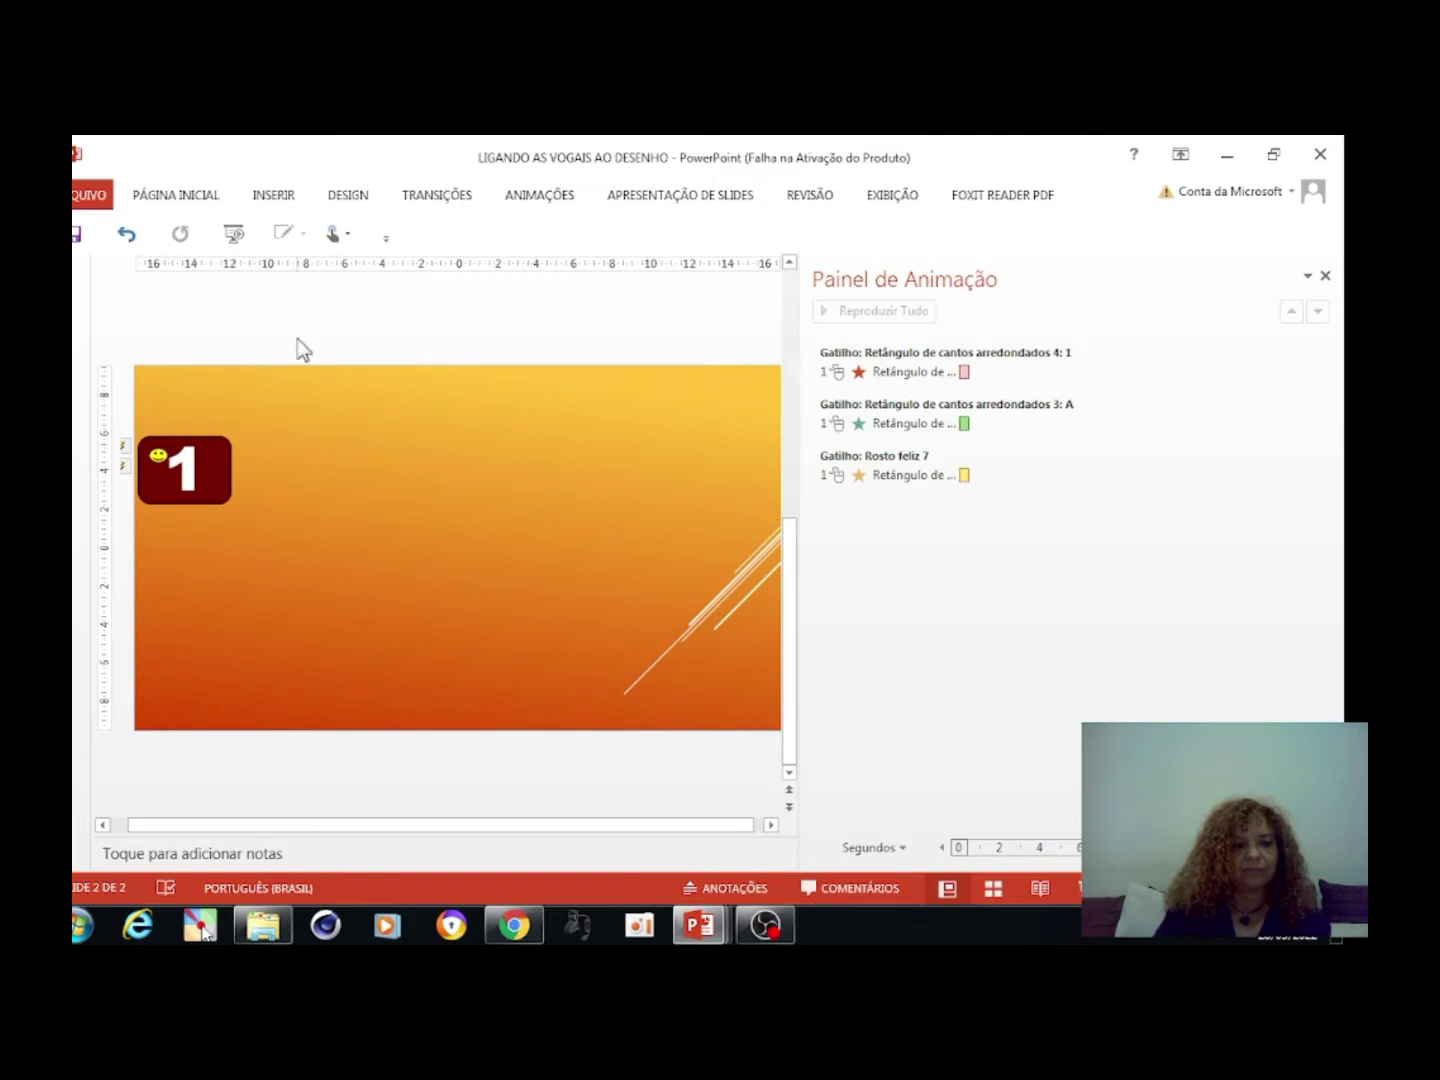
{"action": "left_click_drag", "start_coordinate": [297, 337], "coordinate": [81, 556]}
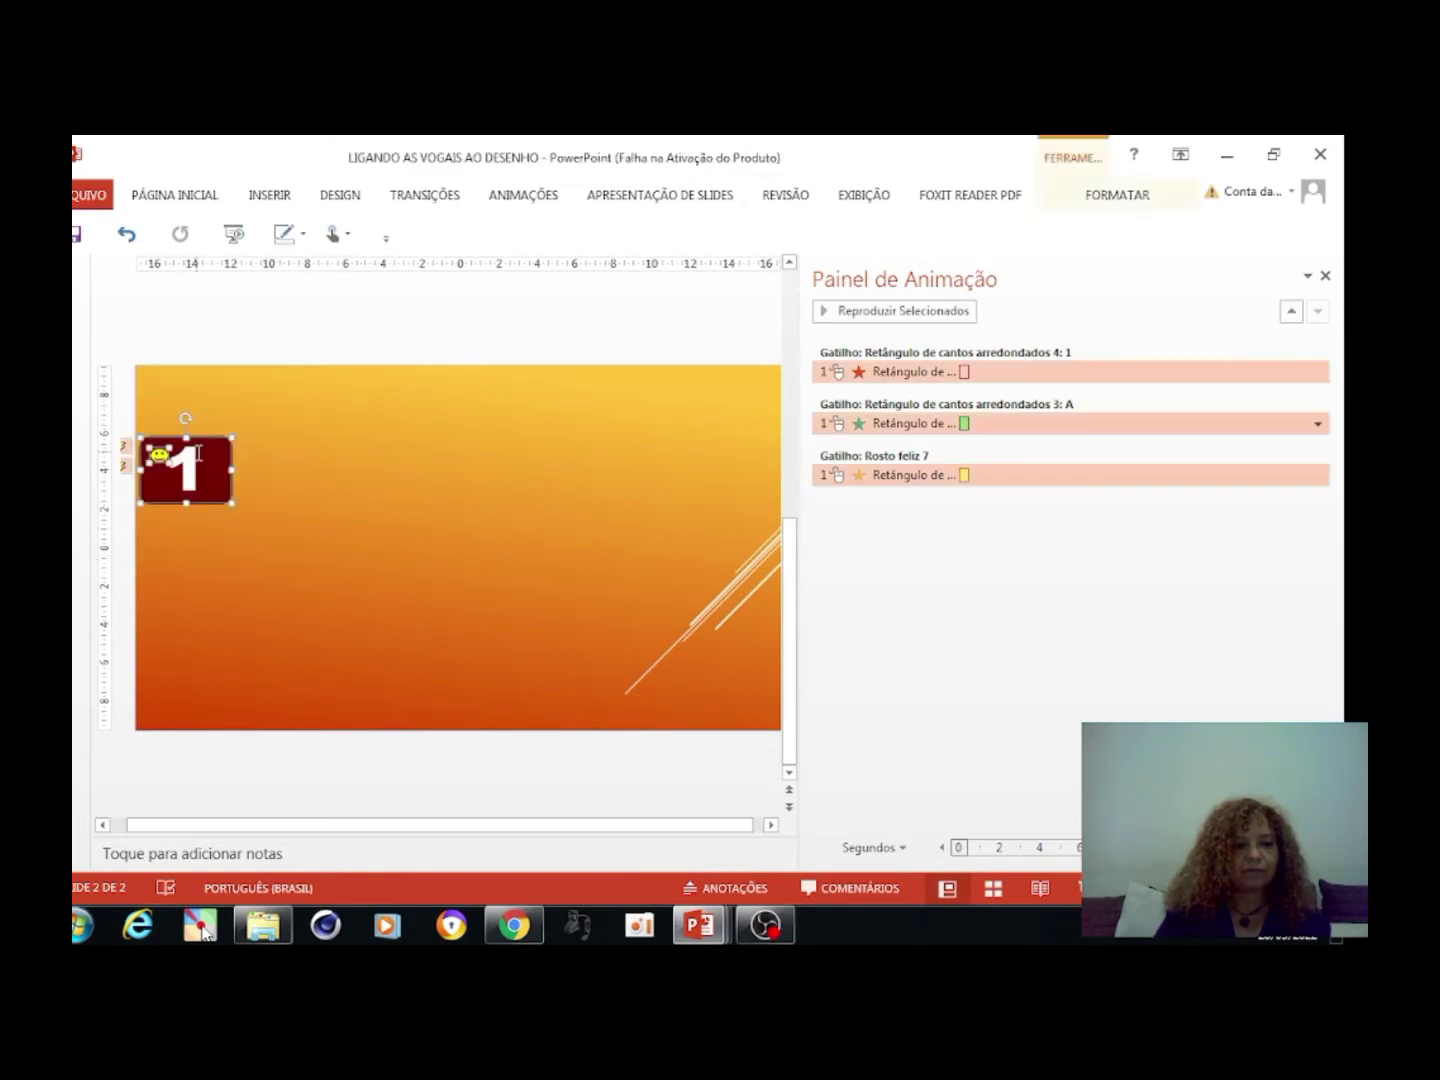
{"action": "mouse_move", "coordinate": [200, 443]}
{"action": "left_mouse_down"}
{"action": "mouse_move", "coordinate": [200, 480]}
{"action": "mouse_move", "coordinate": [214, 478]}
{"action": "left_mouse_up"}
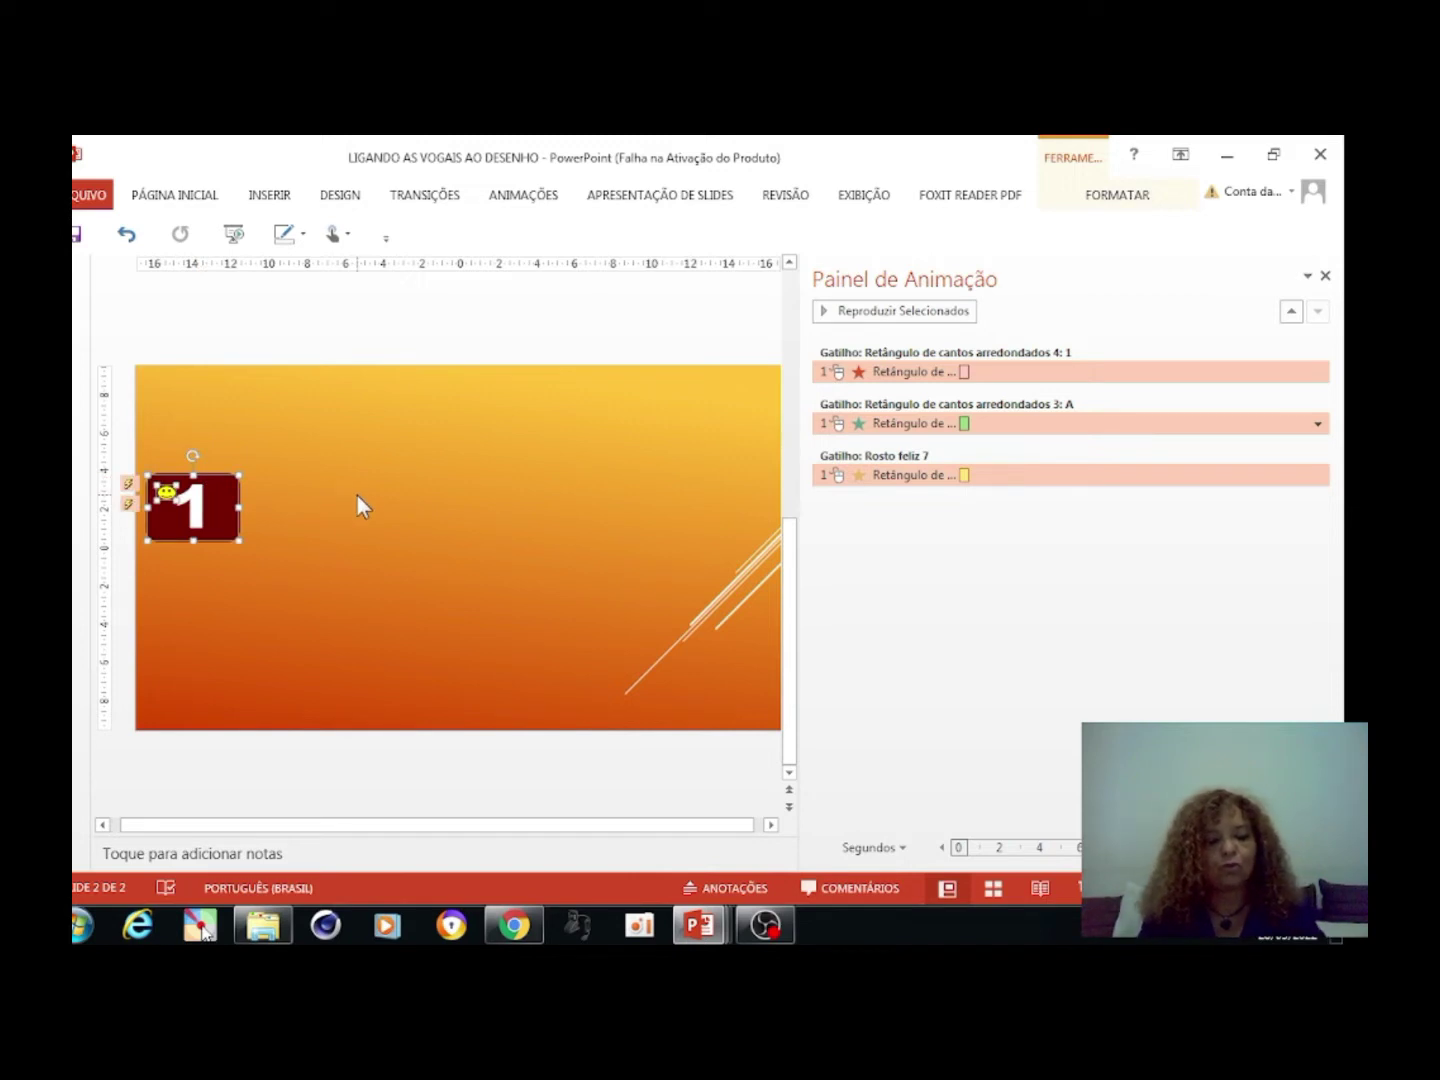
{"action": "key", "text": "ctrl+d"}
{"action": "mouse_move", "coordinate": [232, 512]}
{"action": "left_mouse_down"}
{"action": "mouse_move", "coordinate": [310, 489]}
{"action": "mouse_move", "coordinate": [320, 506]}
{"action": "left_mouse_up"}
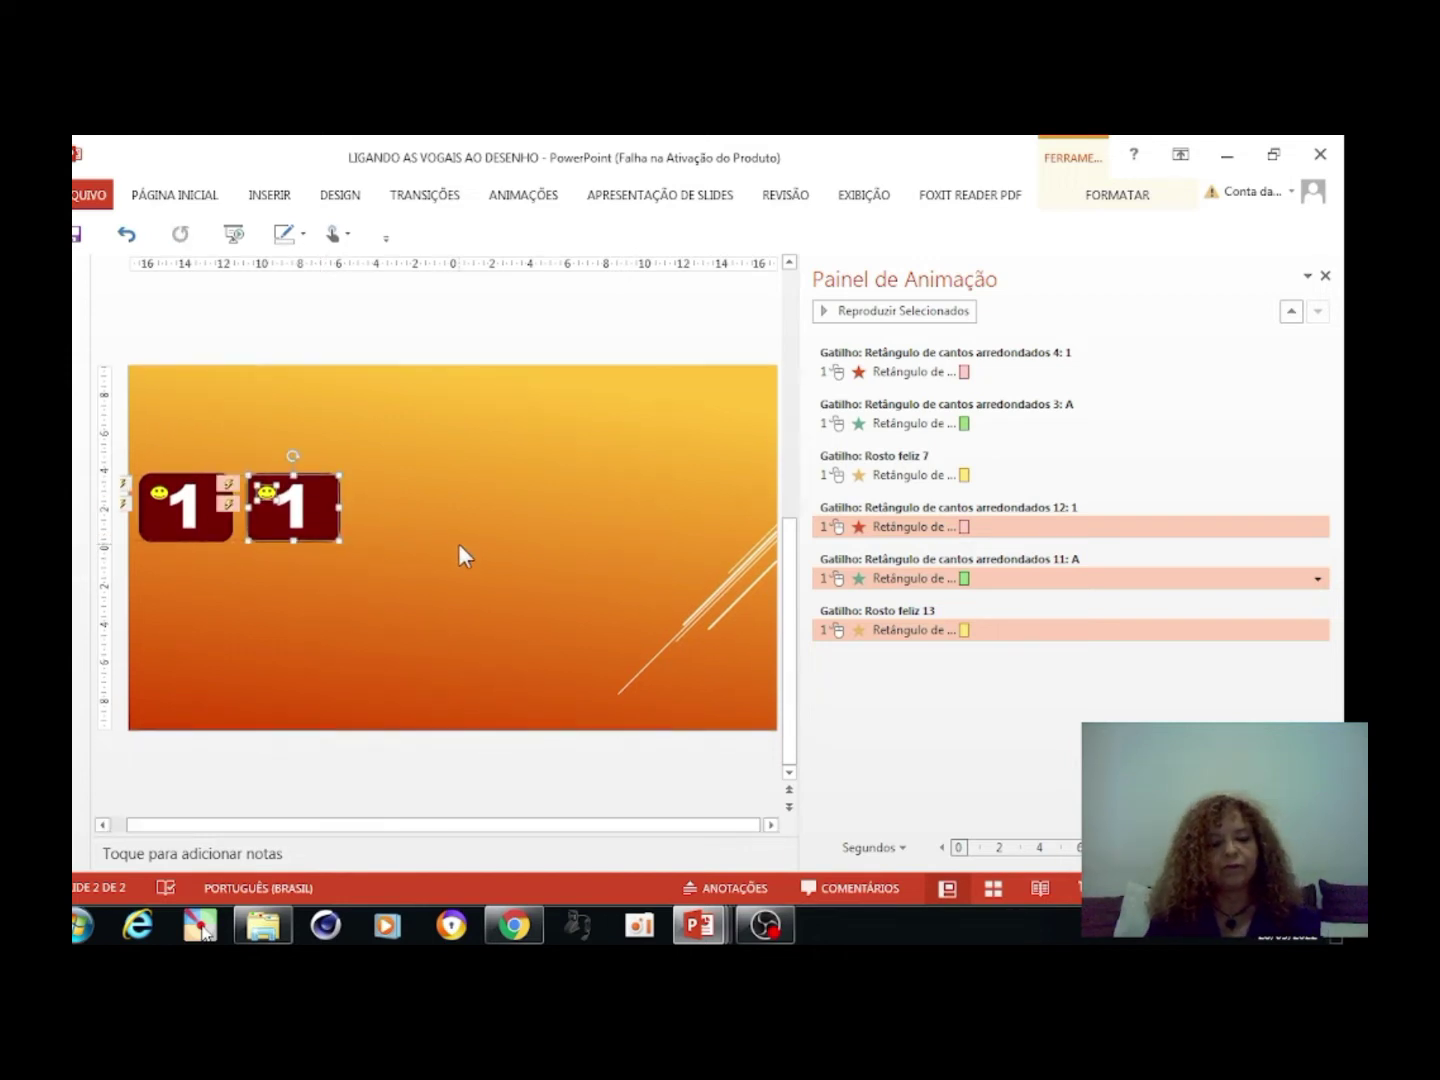
{"action": "key", "text": "ctrl+d"}
{"action": "key", "text": "ctrl+d"}
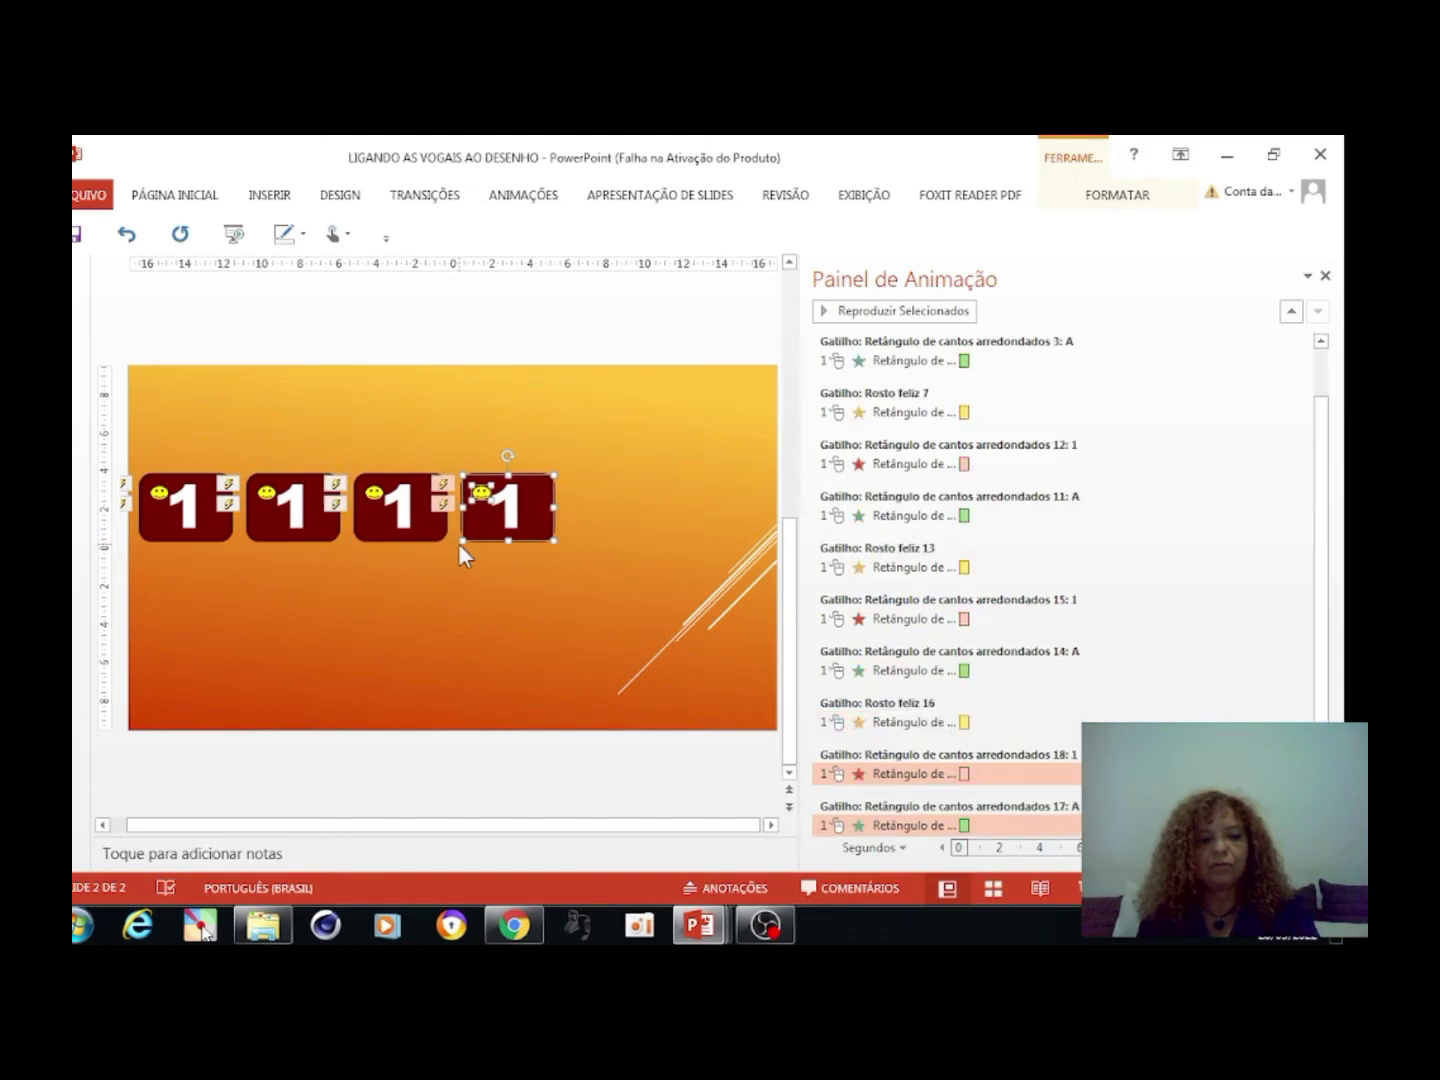
{"action": "key", "text": "ctrl+d"}
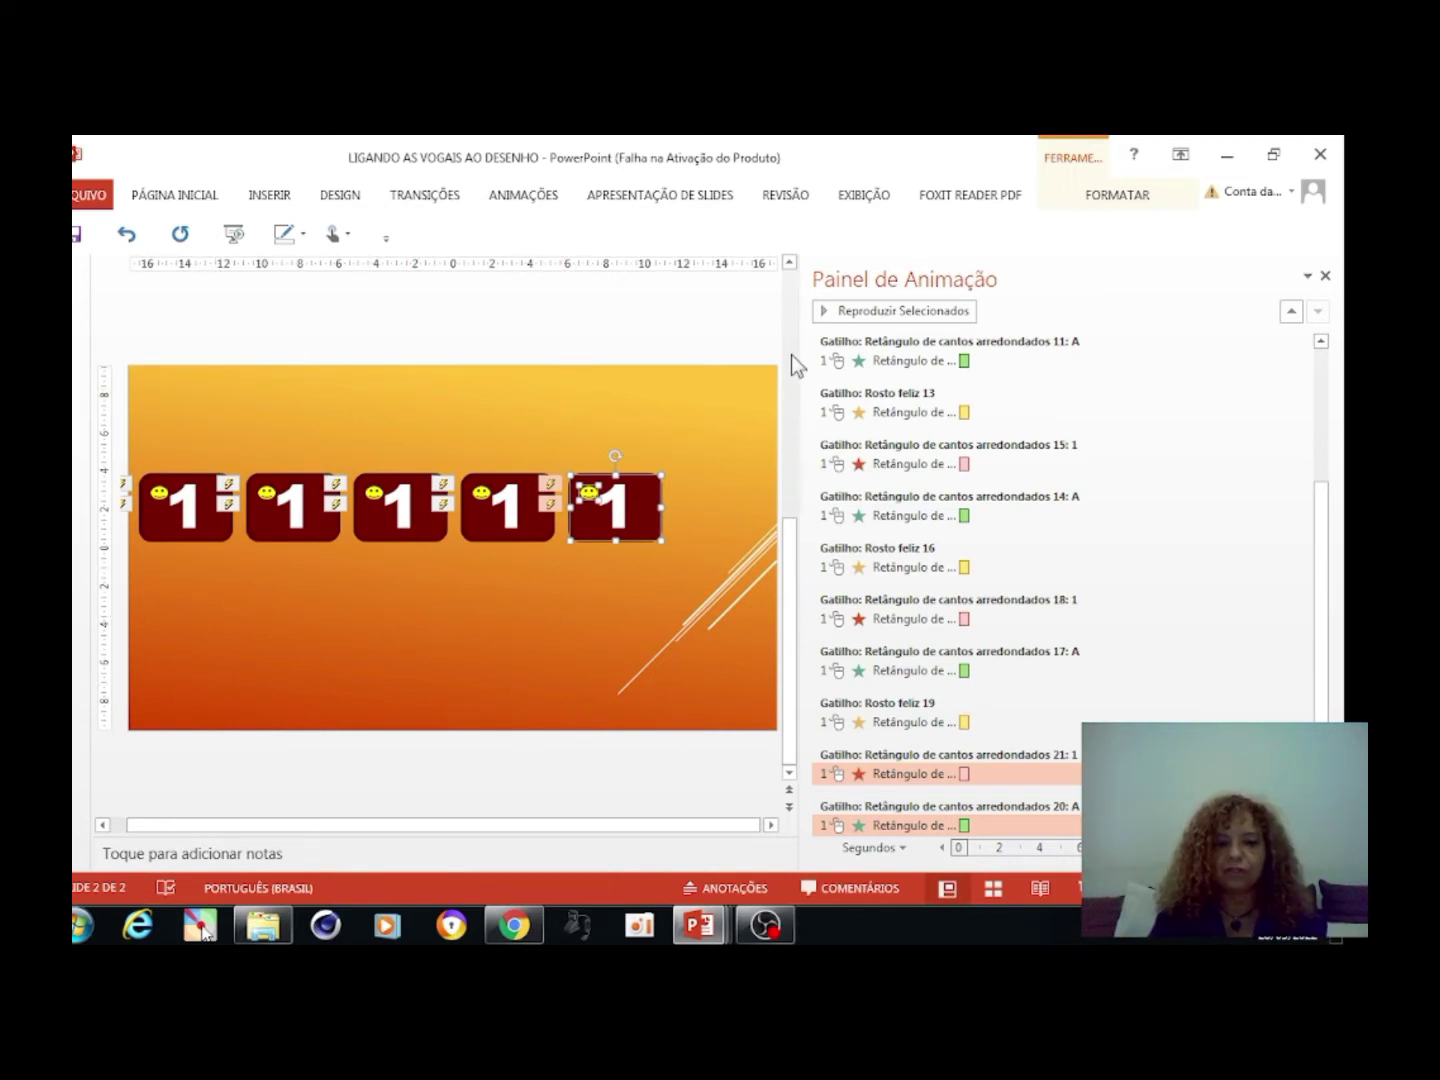
Select the row of five cards and shift it right and down on the slide
{"action": "left_click_drag", "start_coordinate": [805, 287], "coordinate": [1185, 291]}
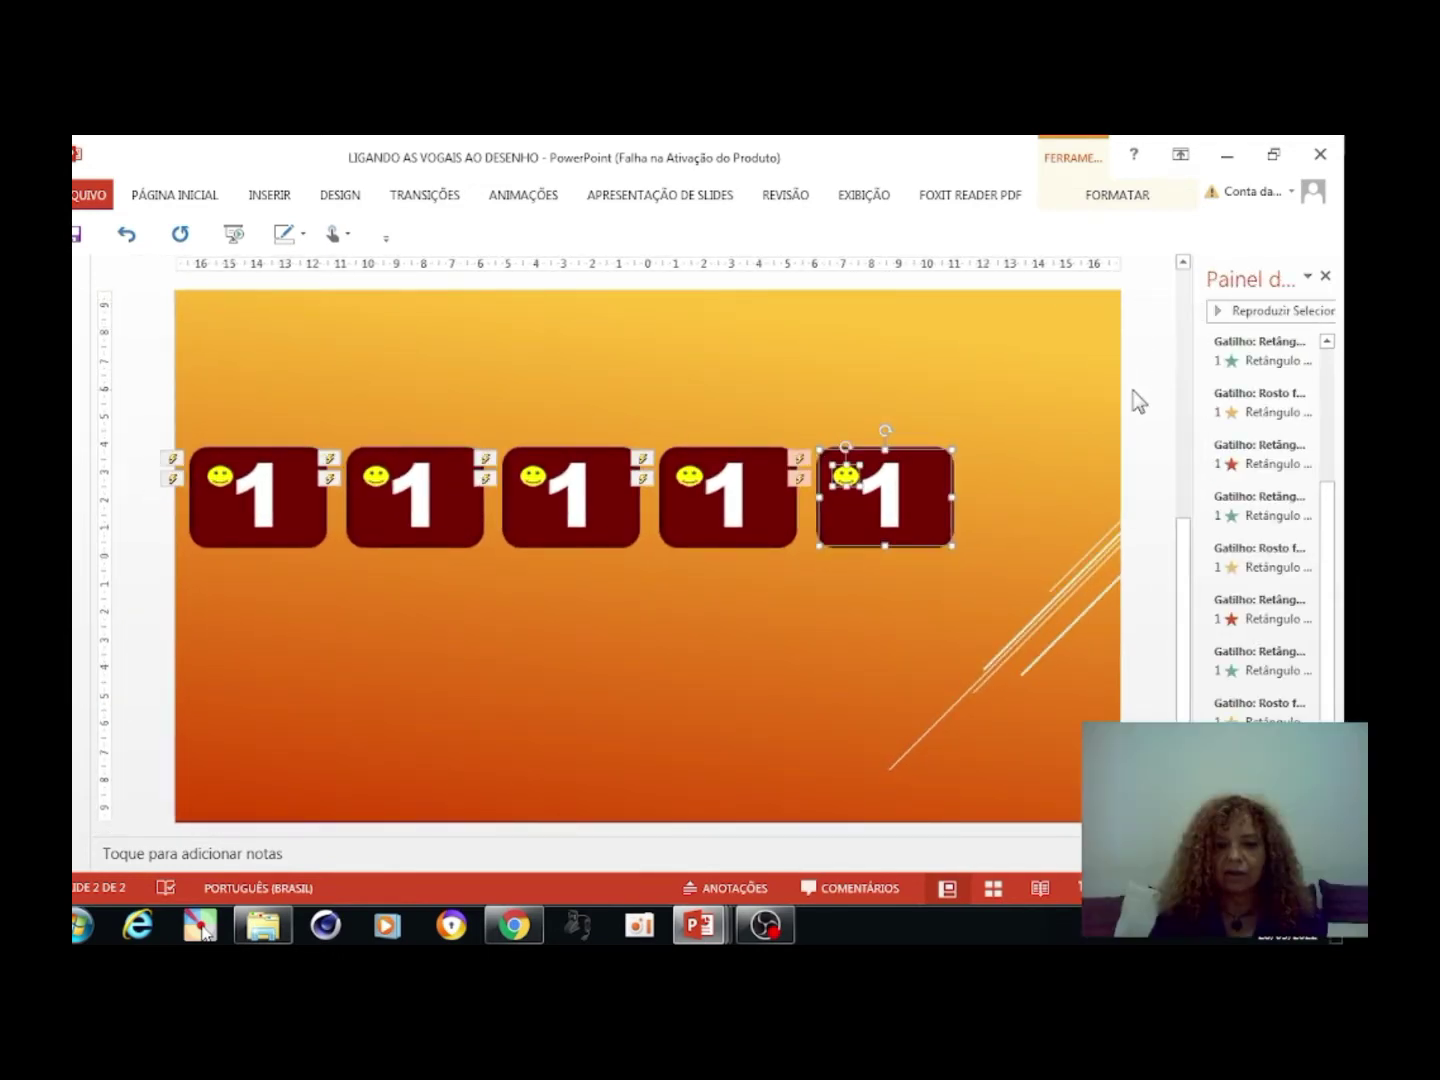
{"action": "left_click_drag", "start_coordinate": [1132, 389], "coordinate": [75, 580]}
{"action": "left_click_drag", "start_coordinate": [619, 463], "coordinate": [683, 467]}
{"action": "left_click", "coordinate": [776, 624]}
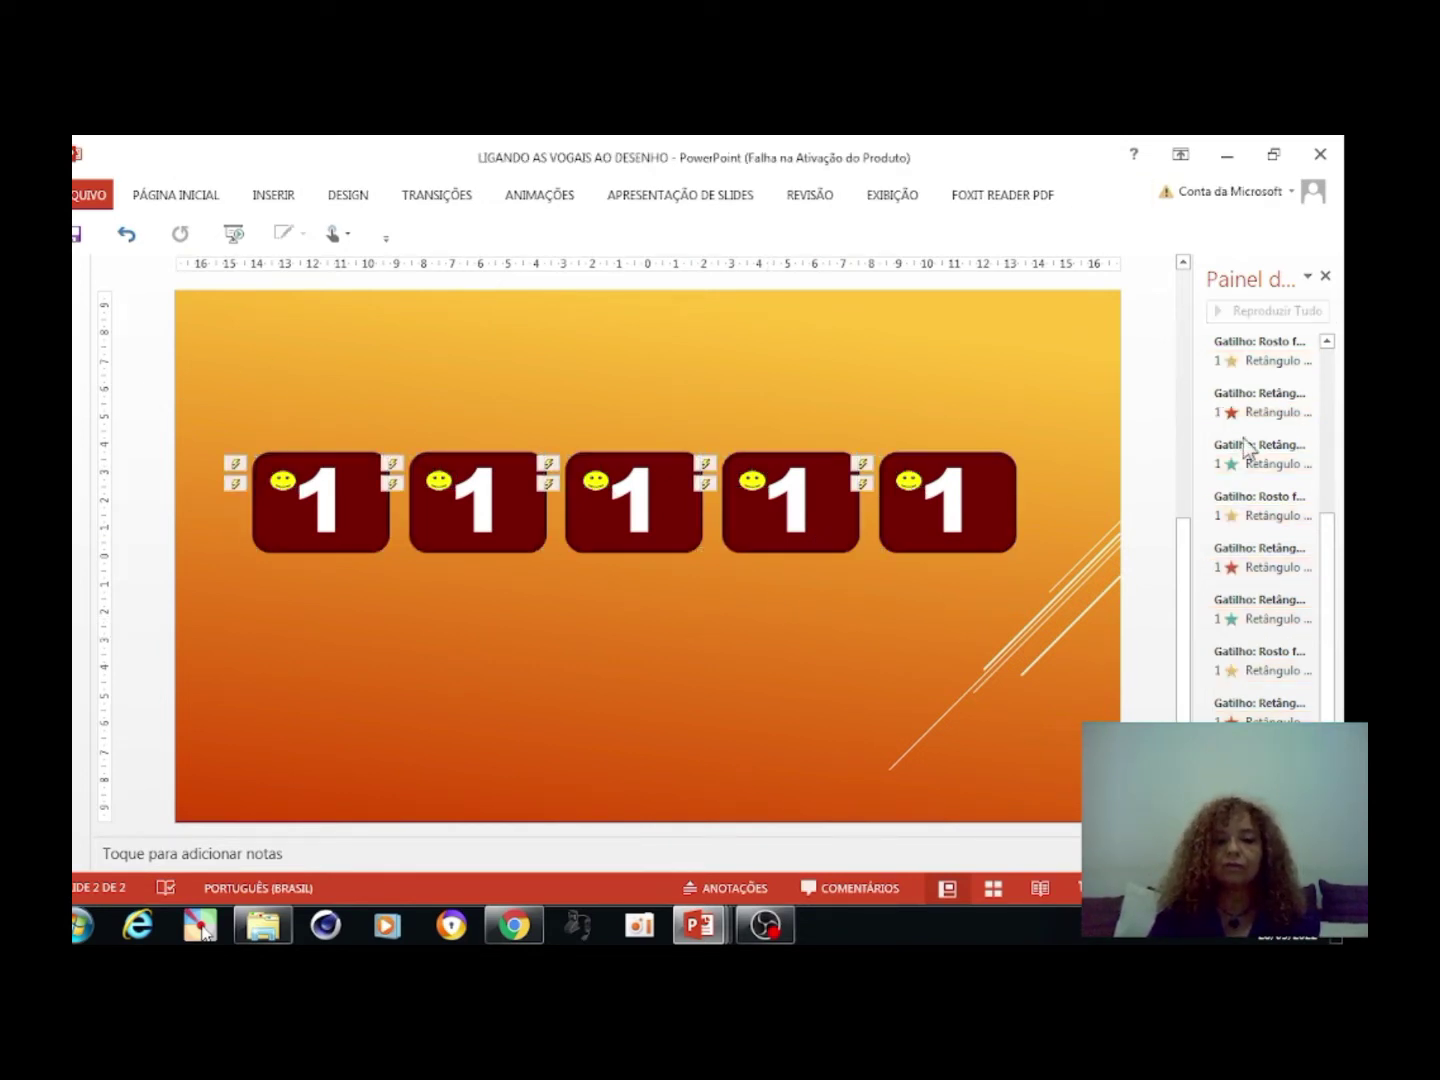
Duplicate the five cards with Ctrl+D and drag the copies down into a second row
{"action": "left_click_drag", "start_coordinate": [1139, 432], "coordinate": [117, 671]}
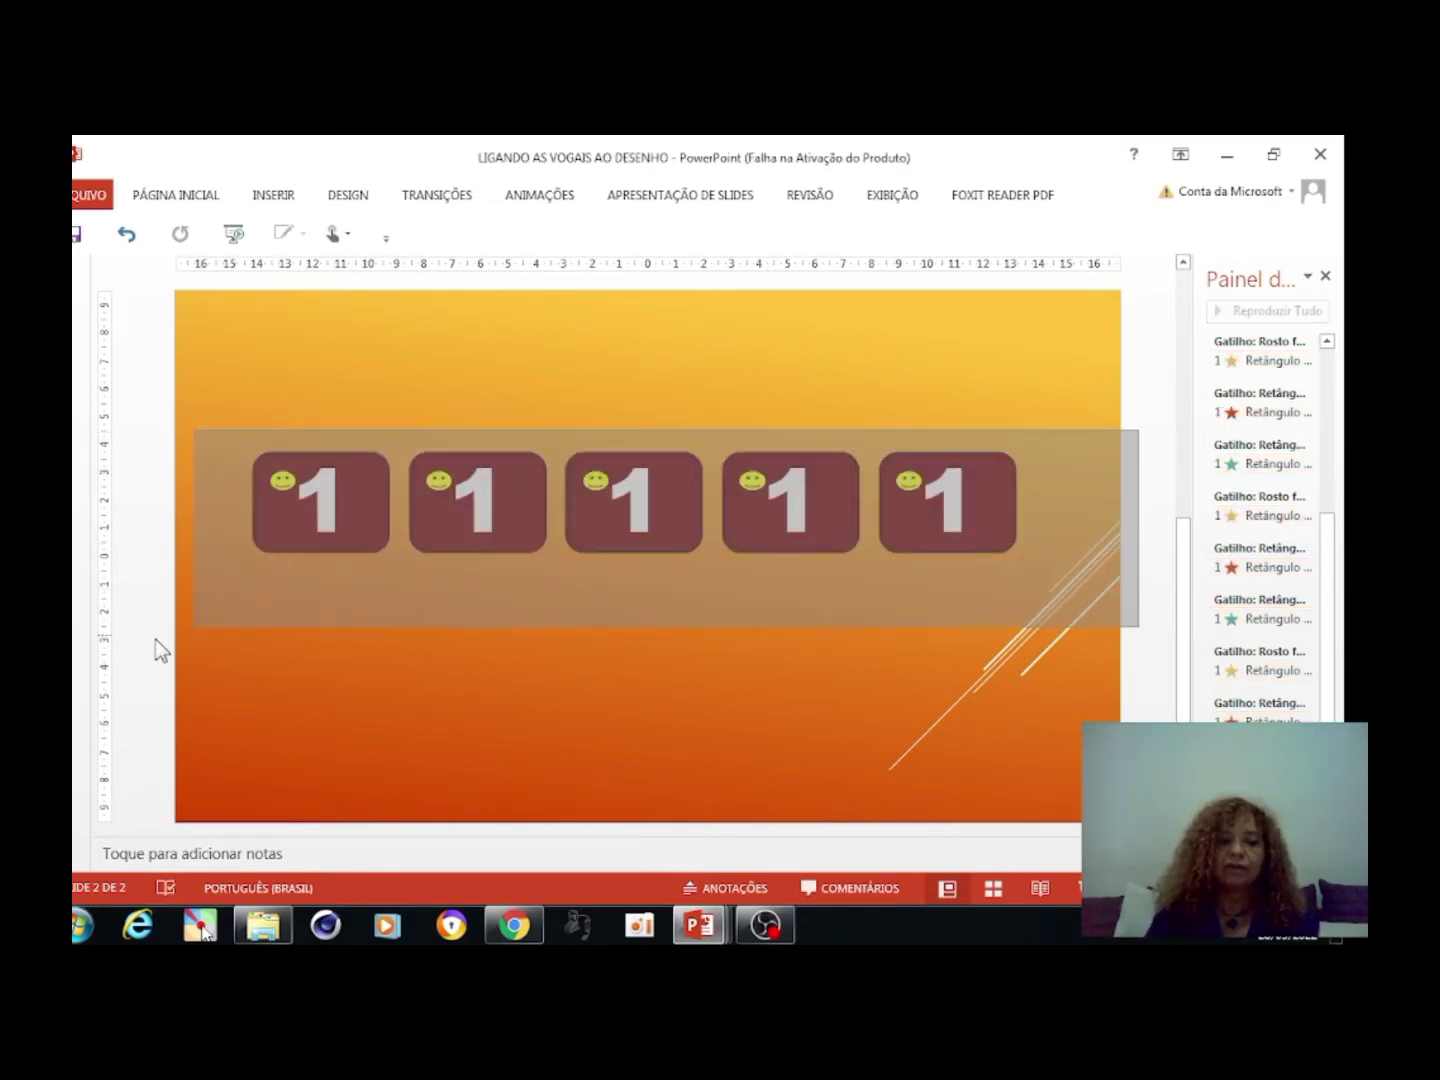
{"action": "left_click", "coordinate": [671, 482]}
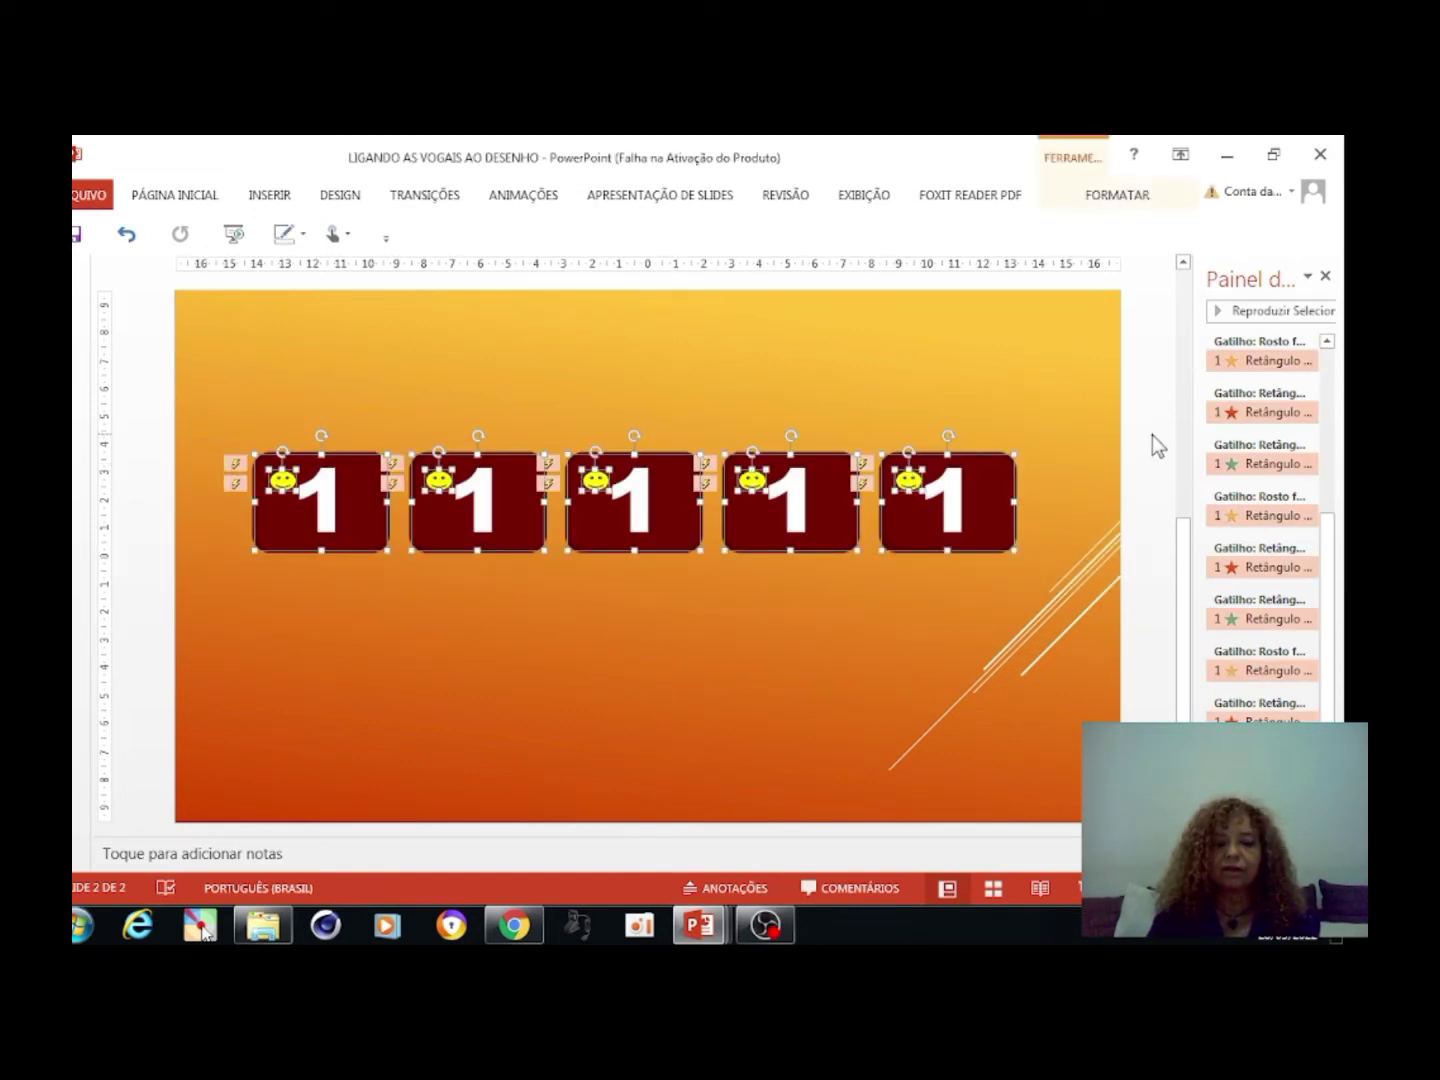
{"action": "left_click_drag", "start_coordinate": [1152, 435], "coordinate": [232, 619]}
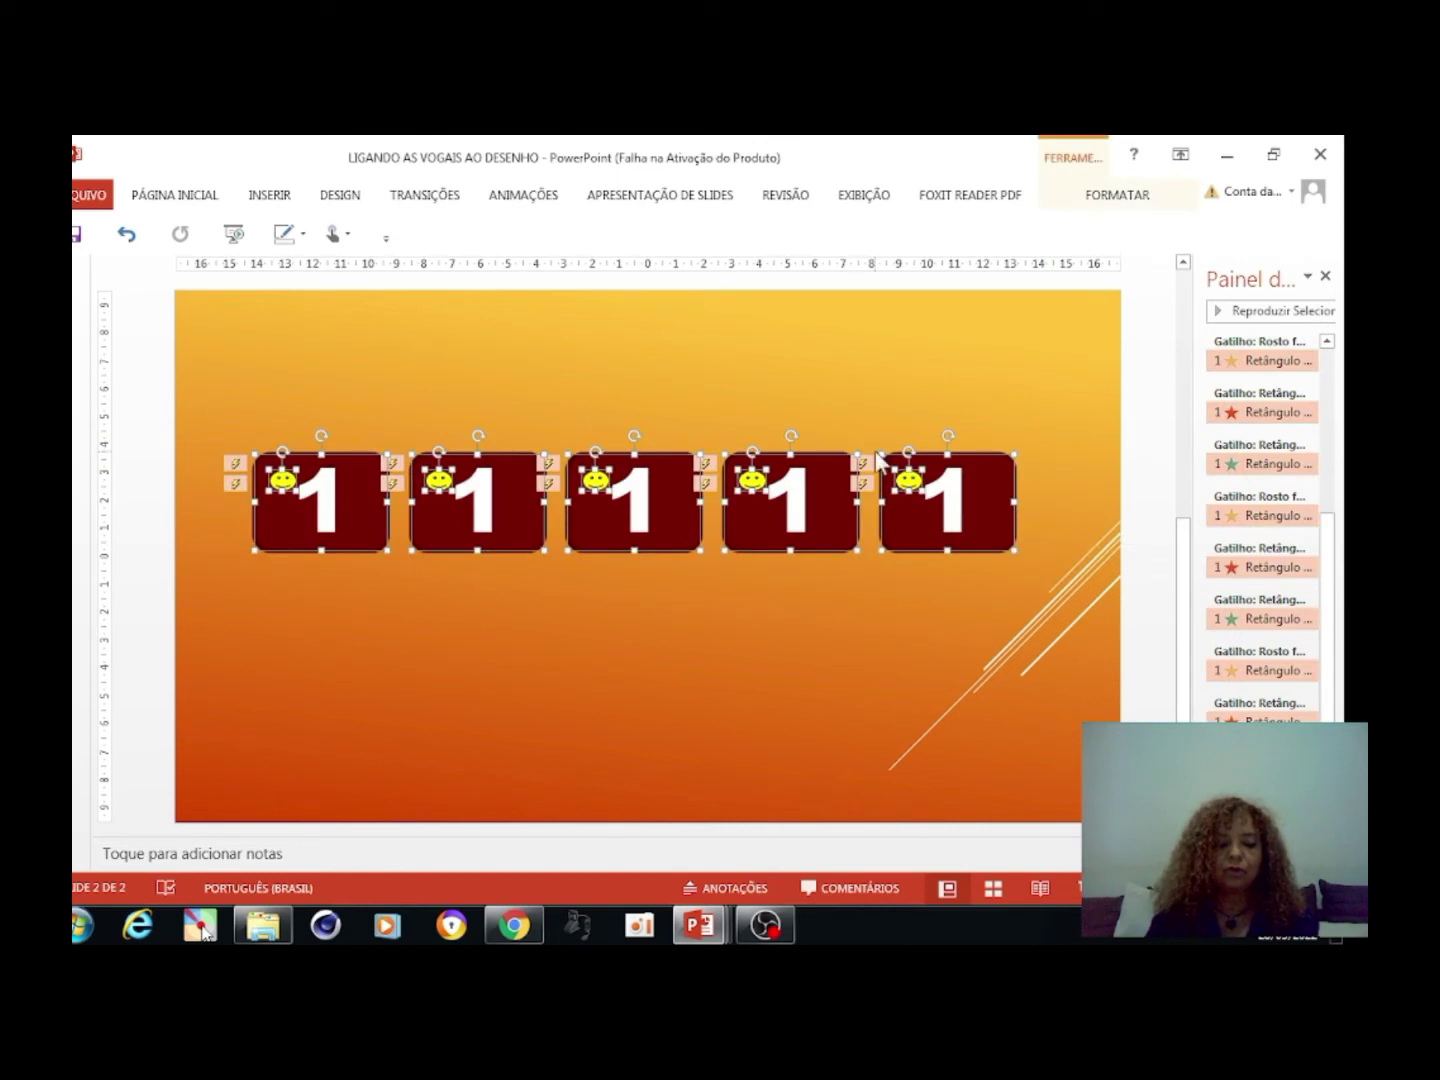
{"action": "key", "text": "ctrl+d"}
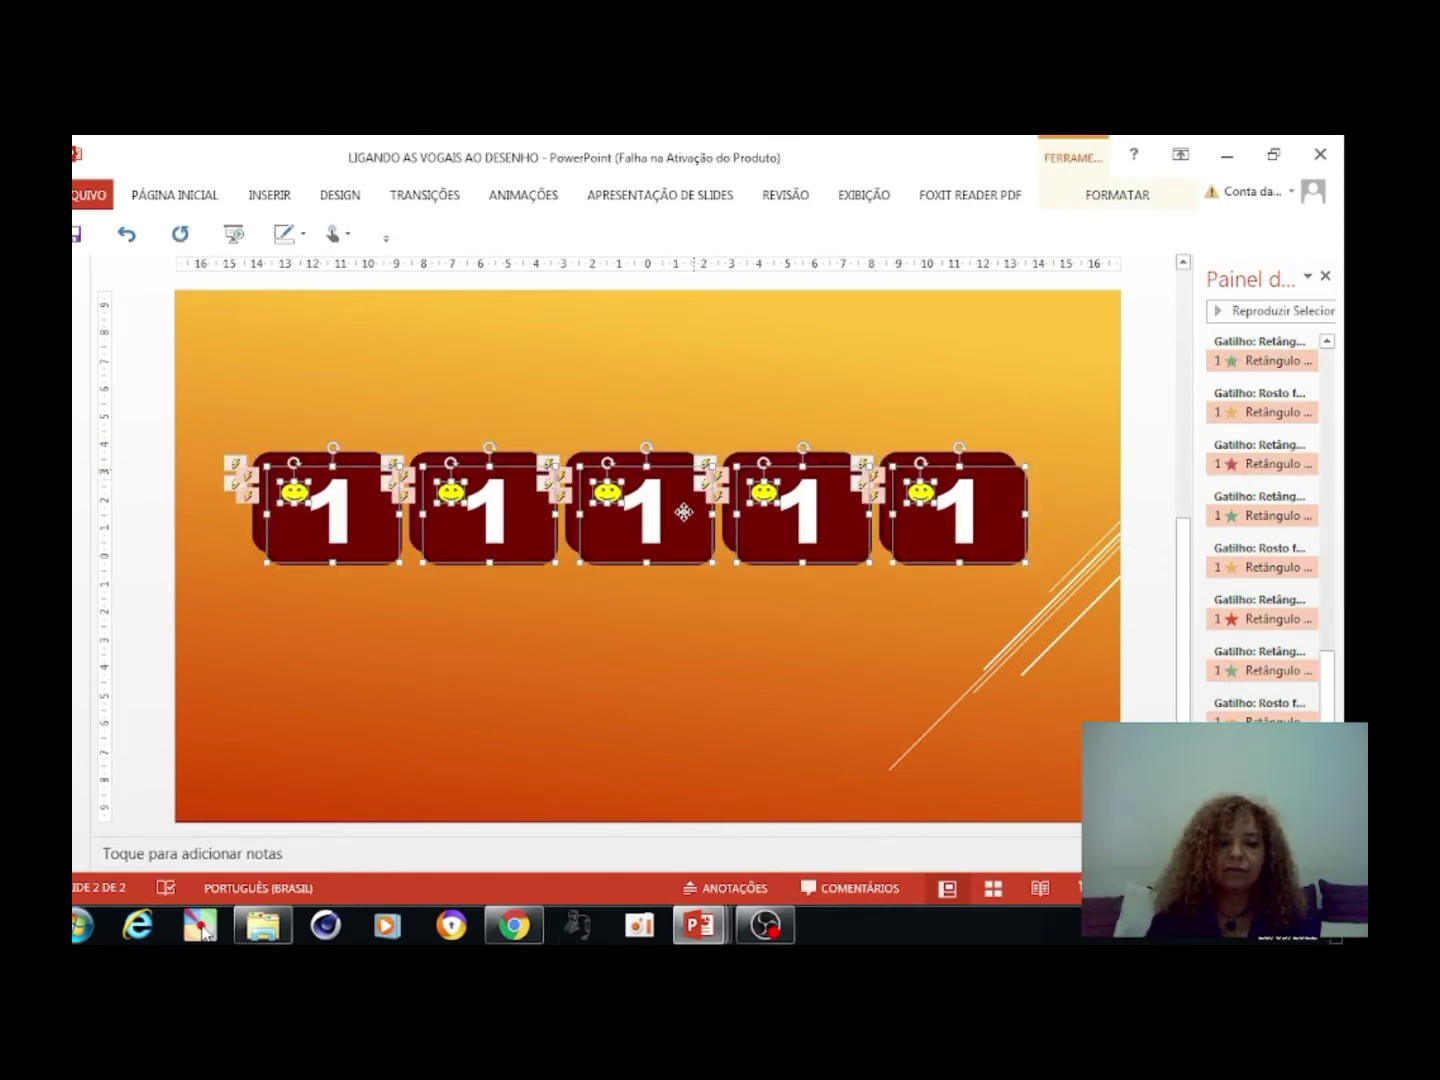
{"action": "mouse_move", "coordinate": [684, 510]}
{"action": "left_mouse_down"}
{"action": "mouse_move", "coordinate": [662, 571]}
{"action": "mouse_move", "coordinate": [686, 622]}
{"action": "left_mouse_up"}
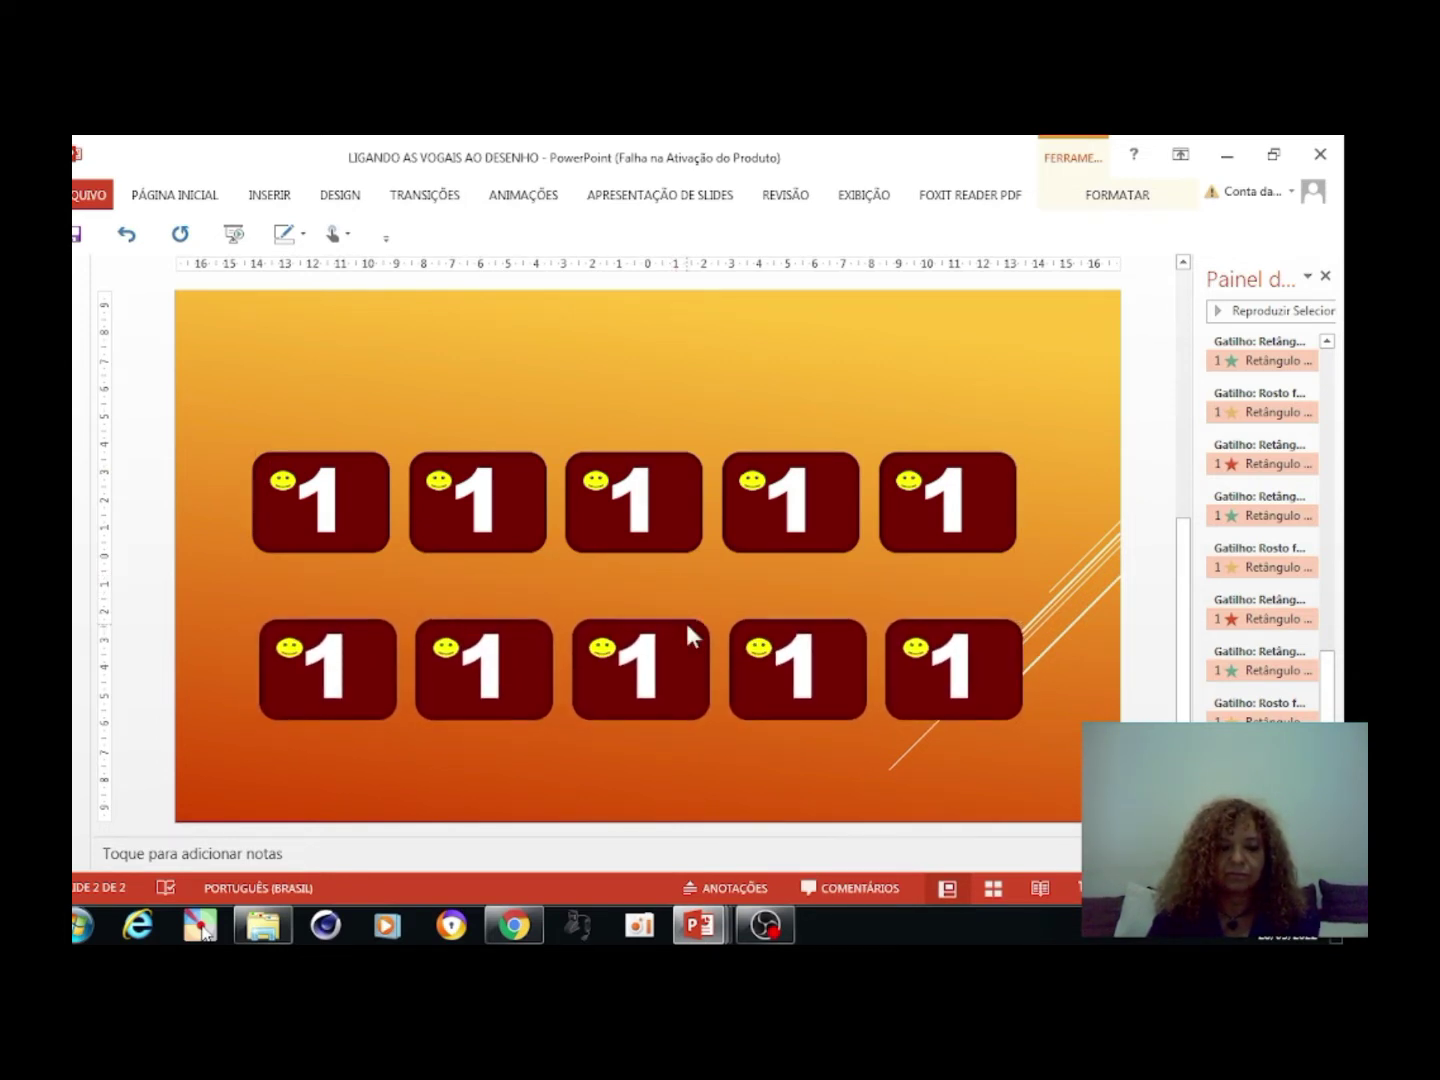
{"action": "left_click", "coordinate": [966, 421]}
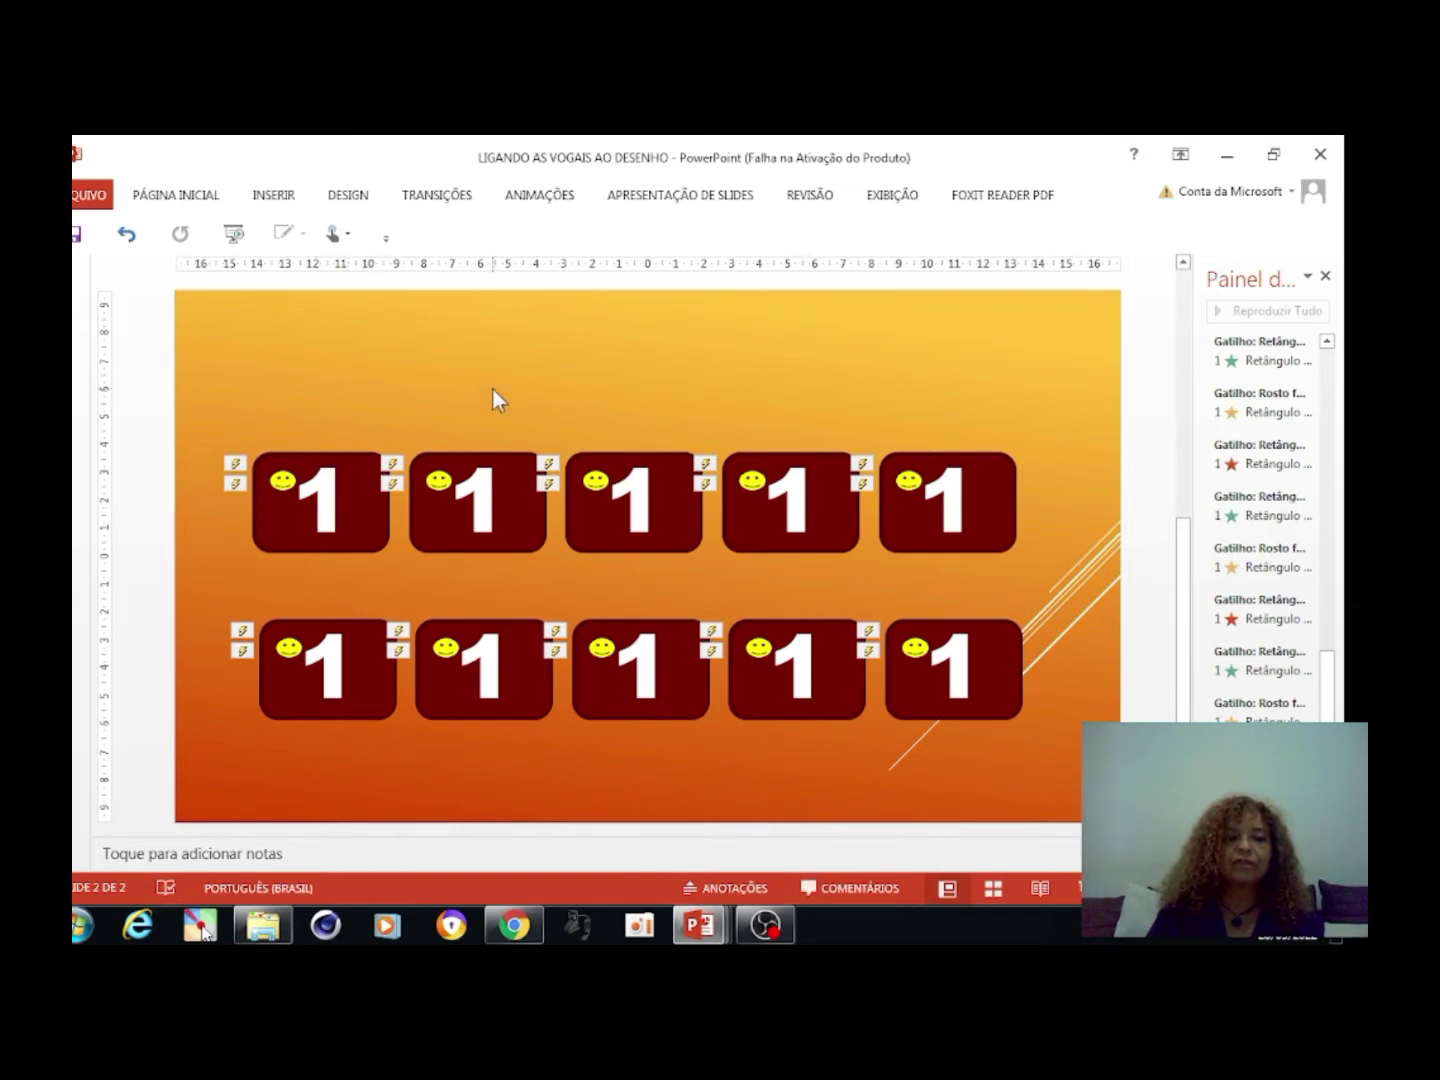
{"action": "left_click", "coordinate": [651, 200]}
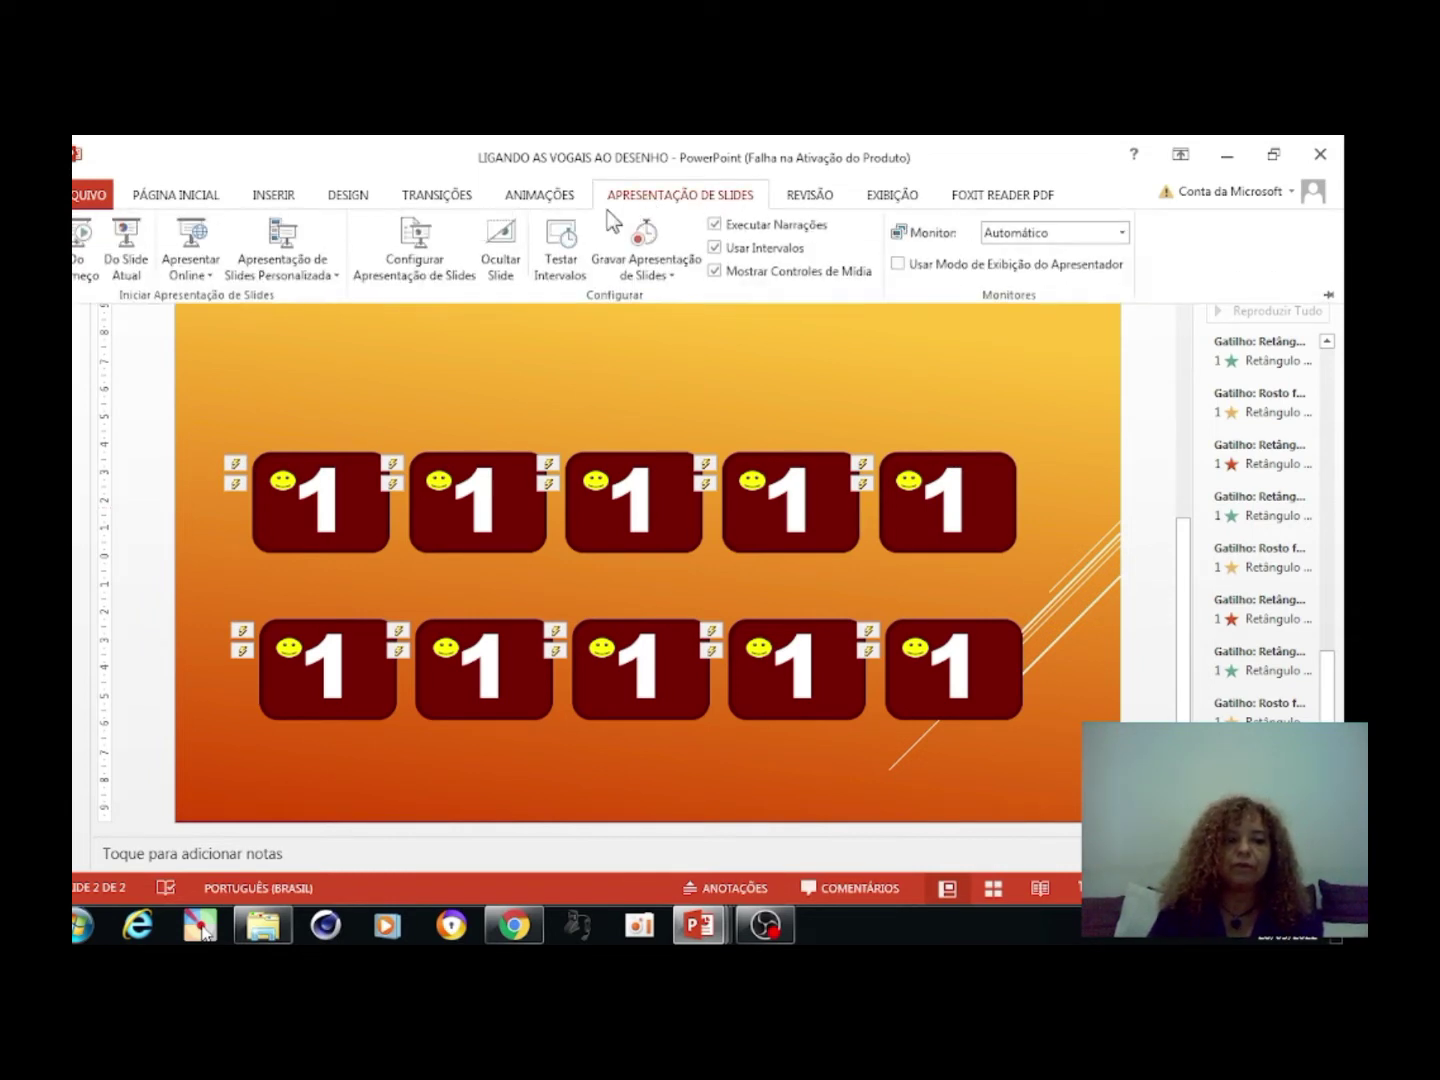
{"action": "left_click", "coordinate": [126, 246]}
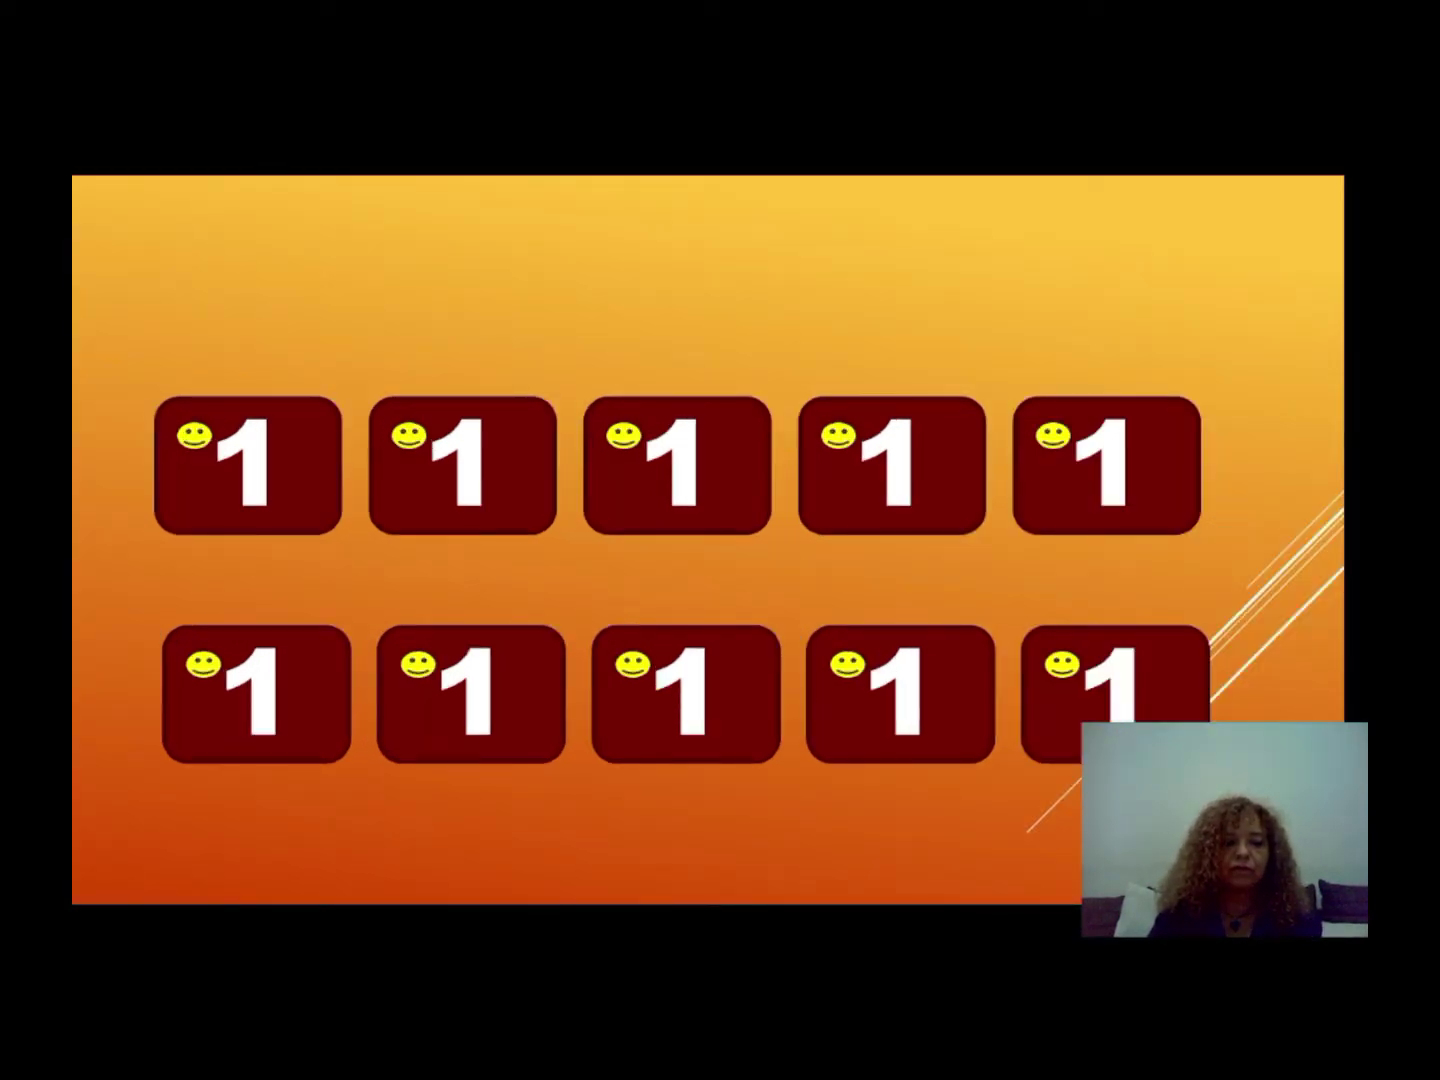
{"action": "left_click", "coordinate": [315, 425]}
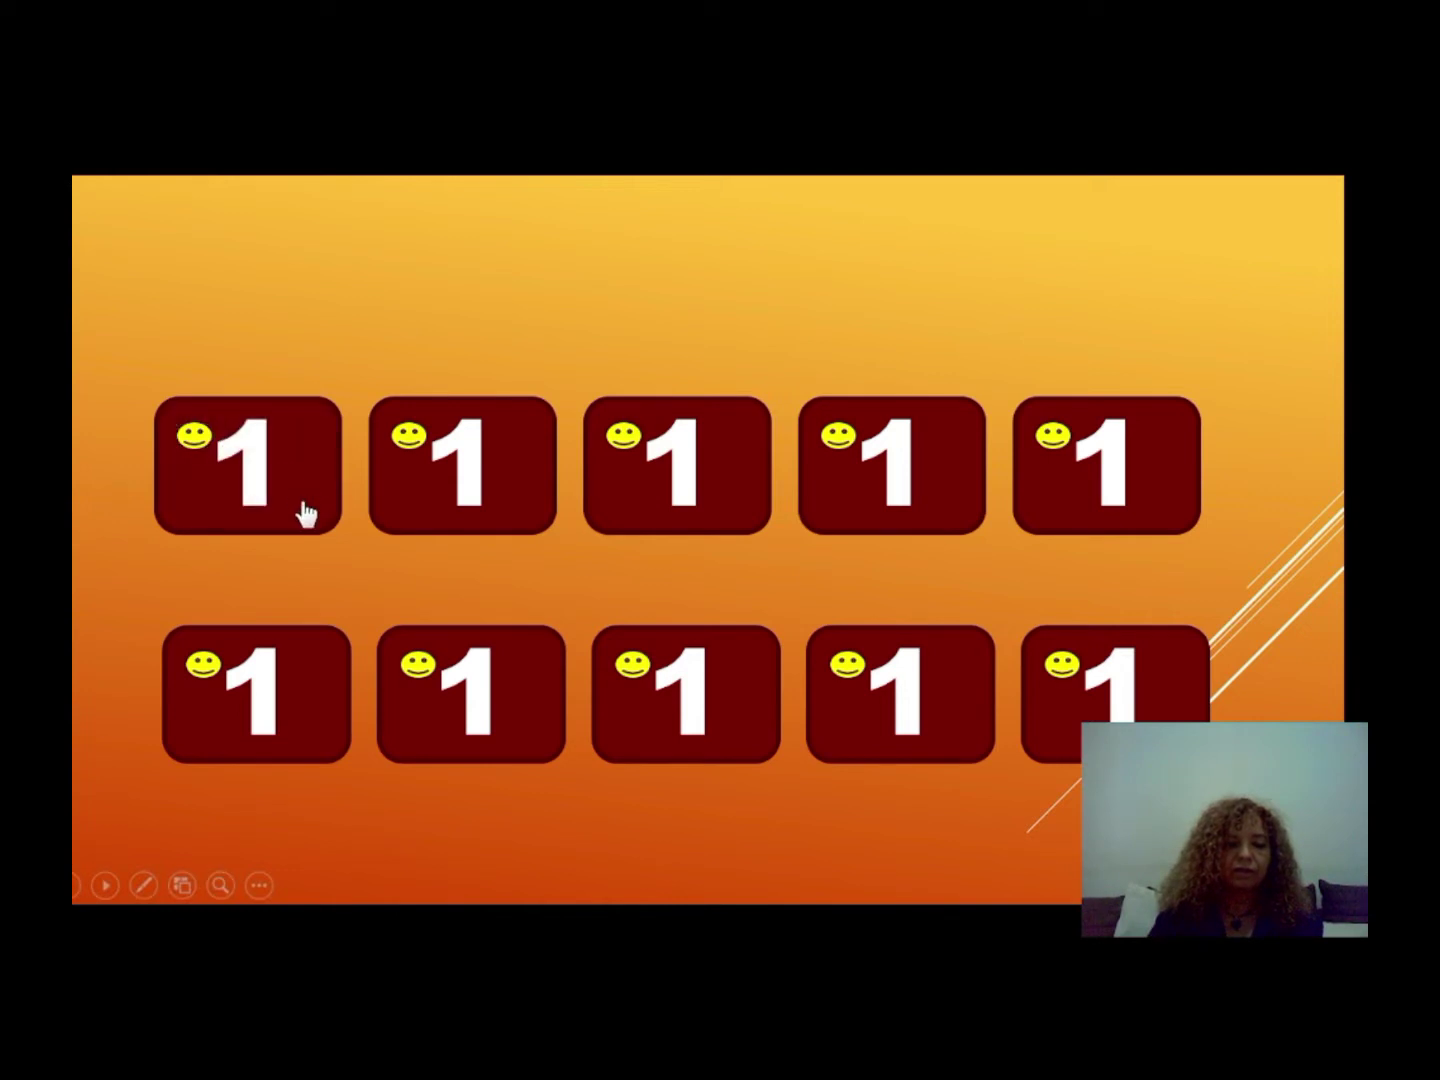
{"action": "left_click", "coordinate": [389, 526]}
{"action": "left_click", "coordinate": [320, 509]}
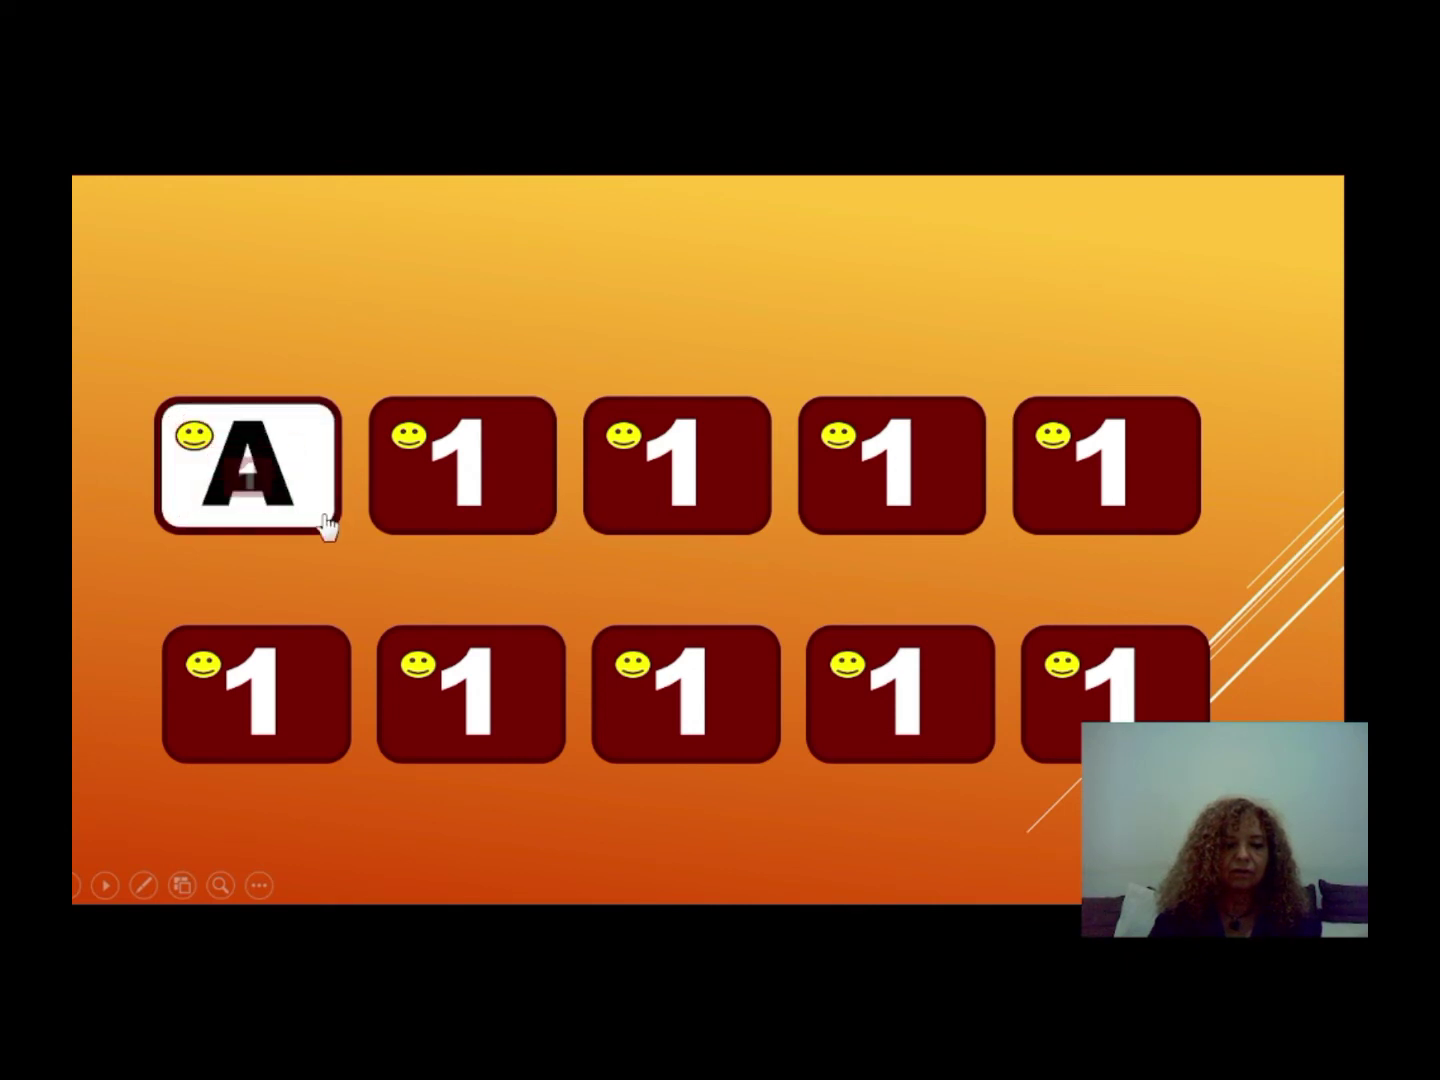
{"action": "left_click", "coordinate": [255, 491]}
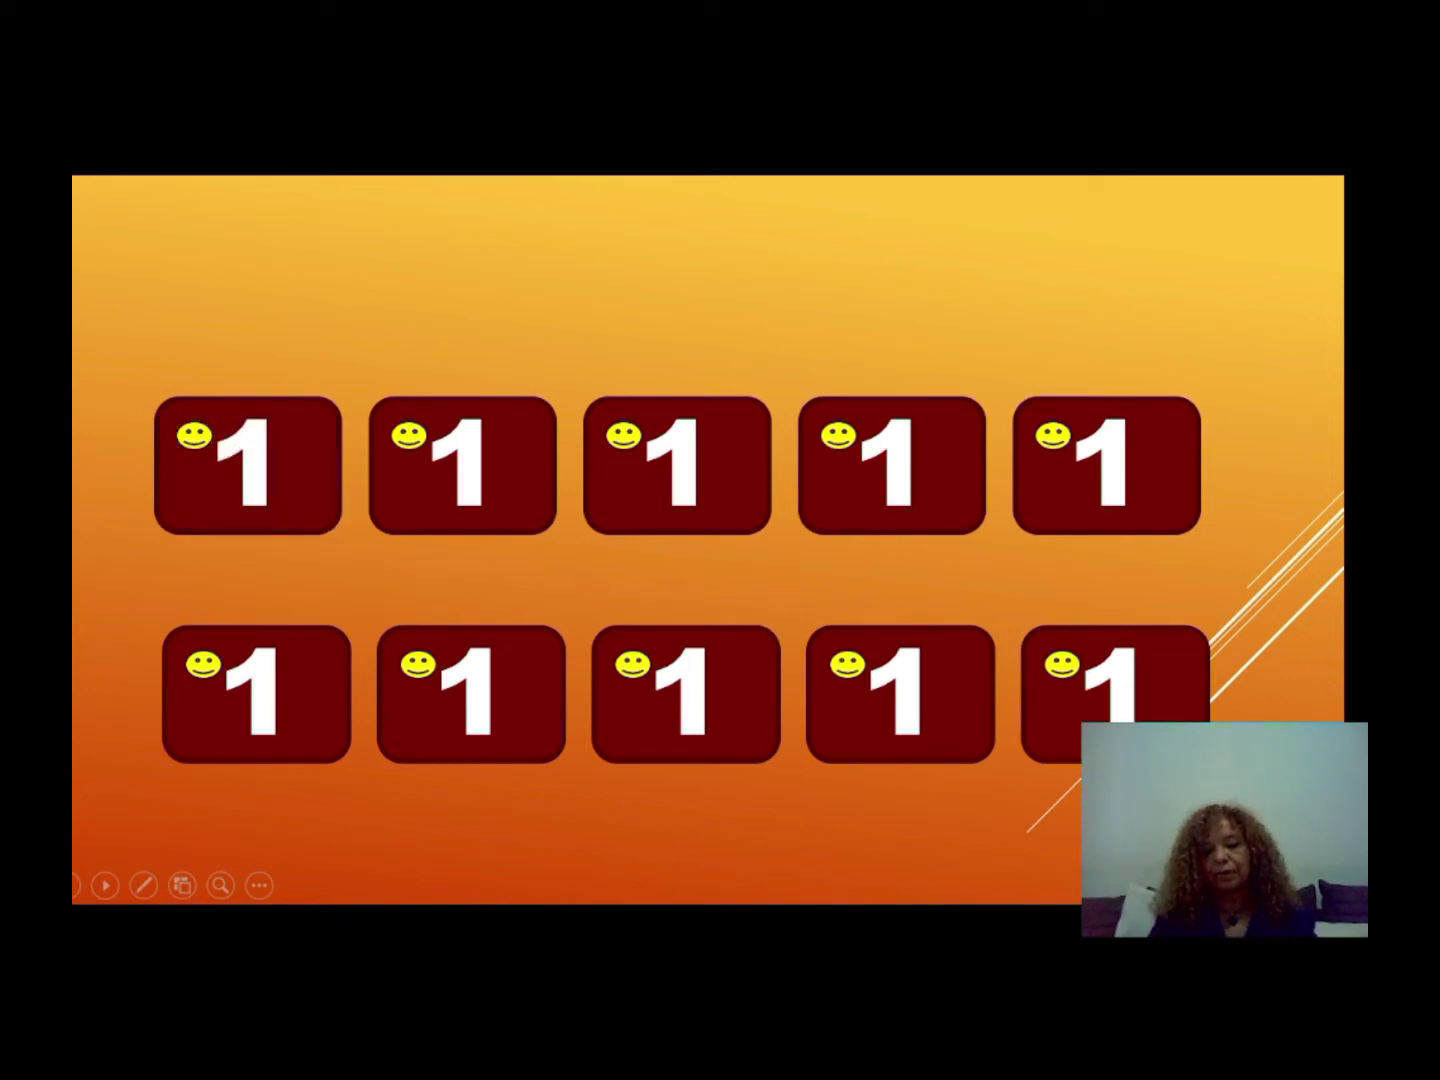
{"action": "left_click", "coordinate": [1139, 741]}
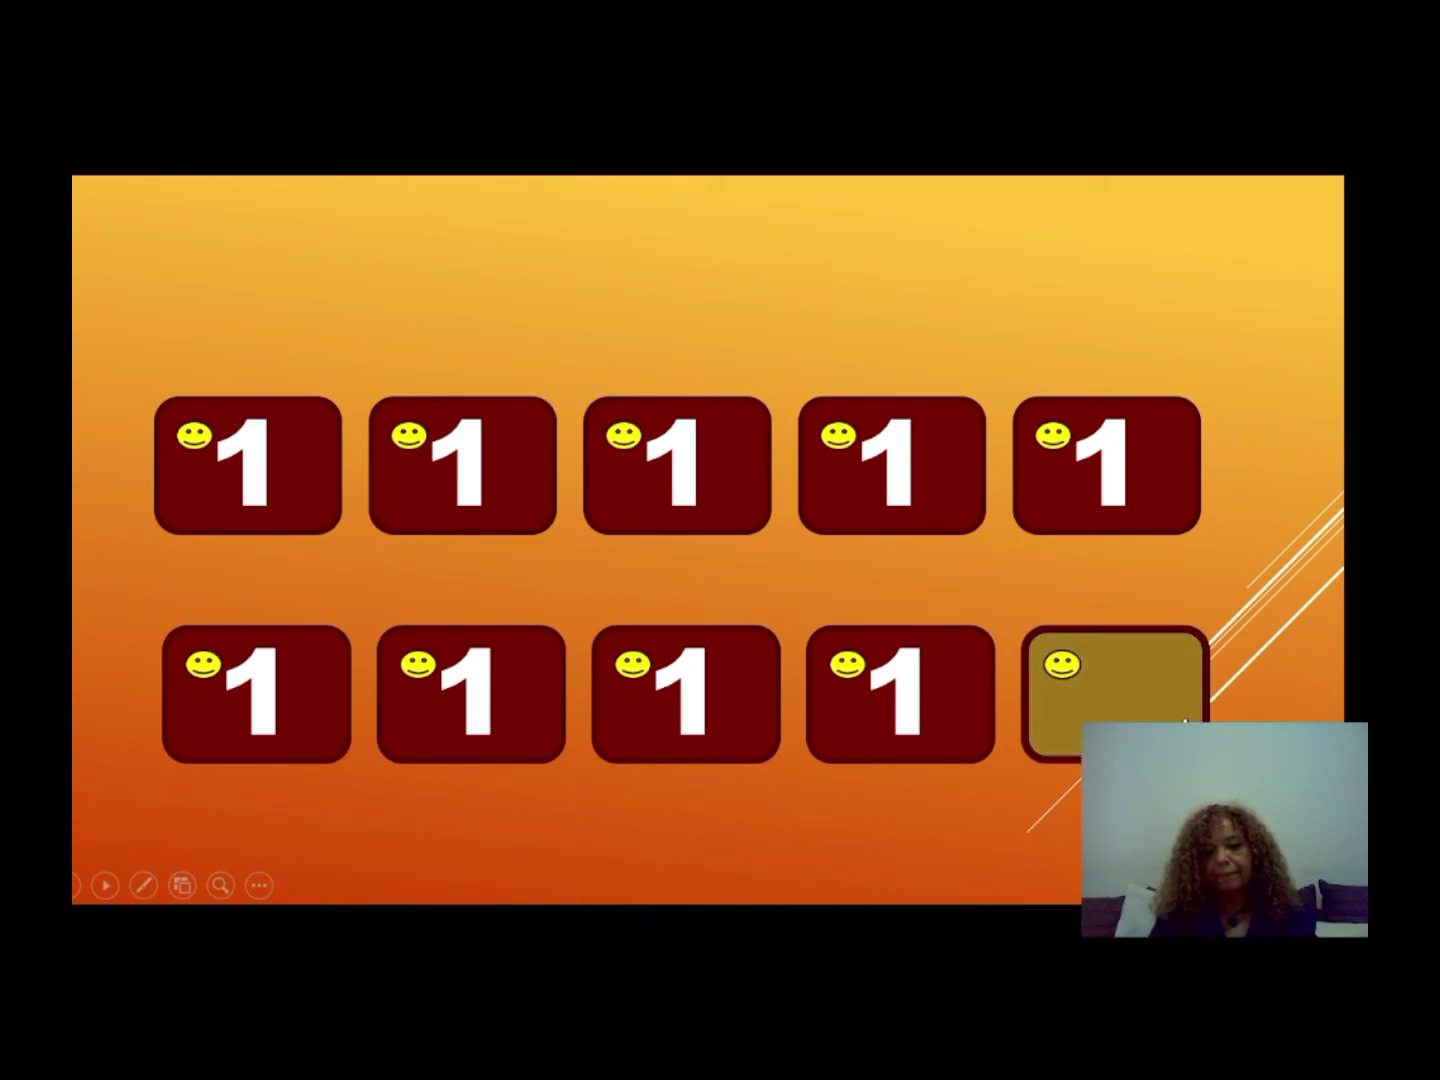
{"action": "key", "text": "Escape"}
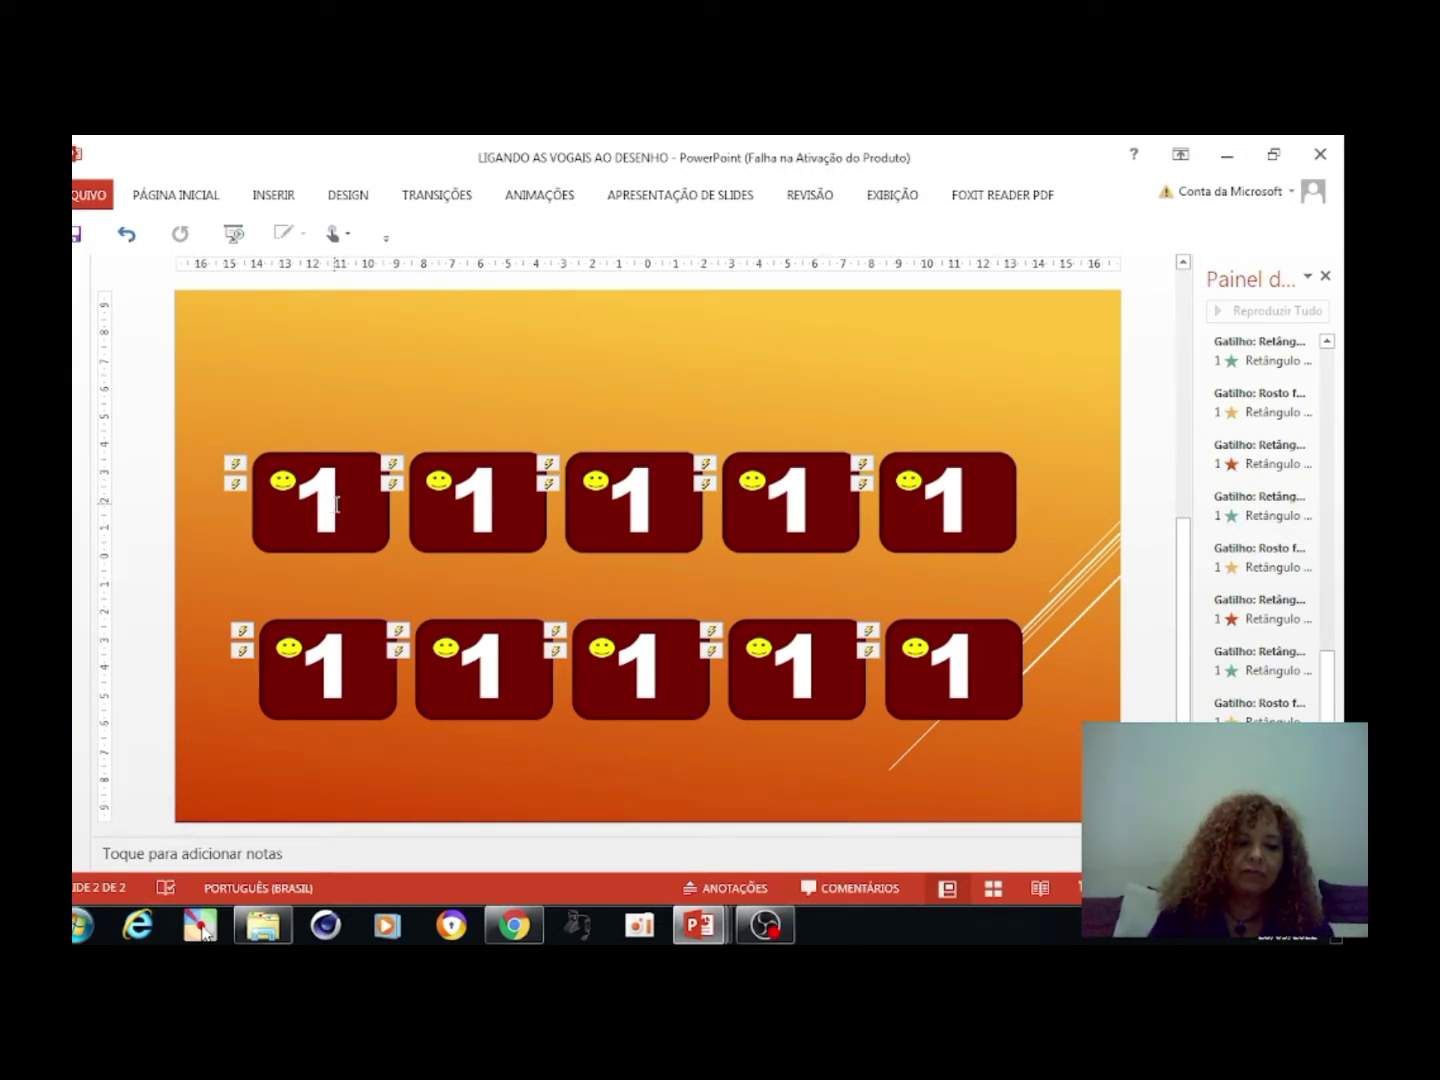
Renumber the top-row cards 2, 3, 4 and 5
{"action": "double_click", "coordinate": [475, 499]}
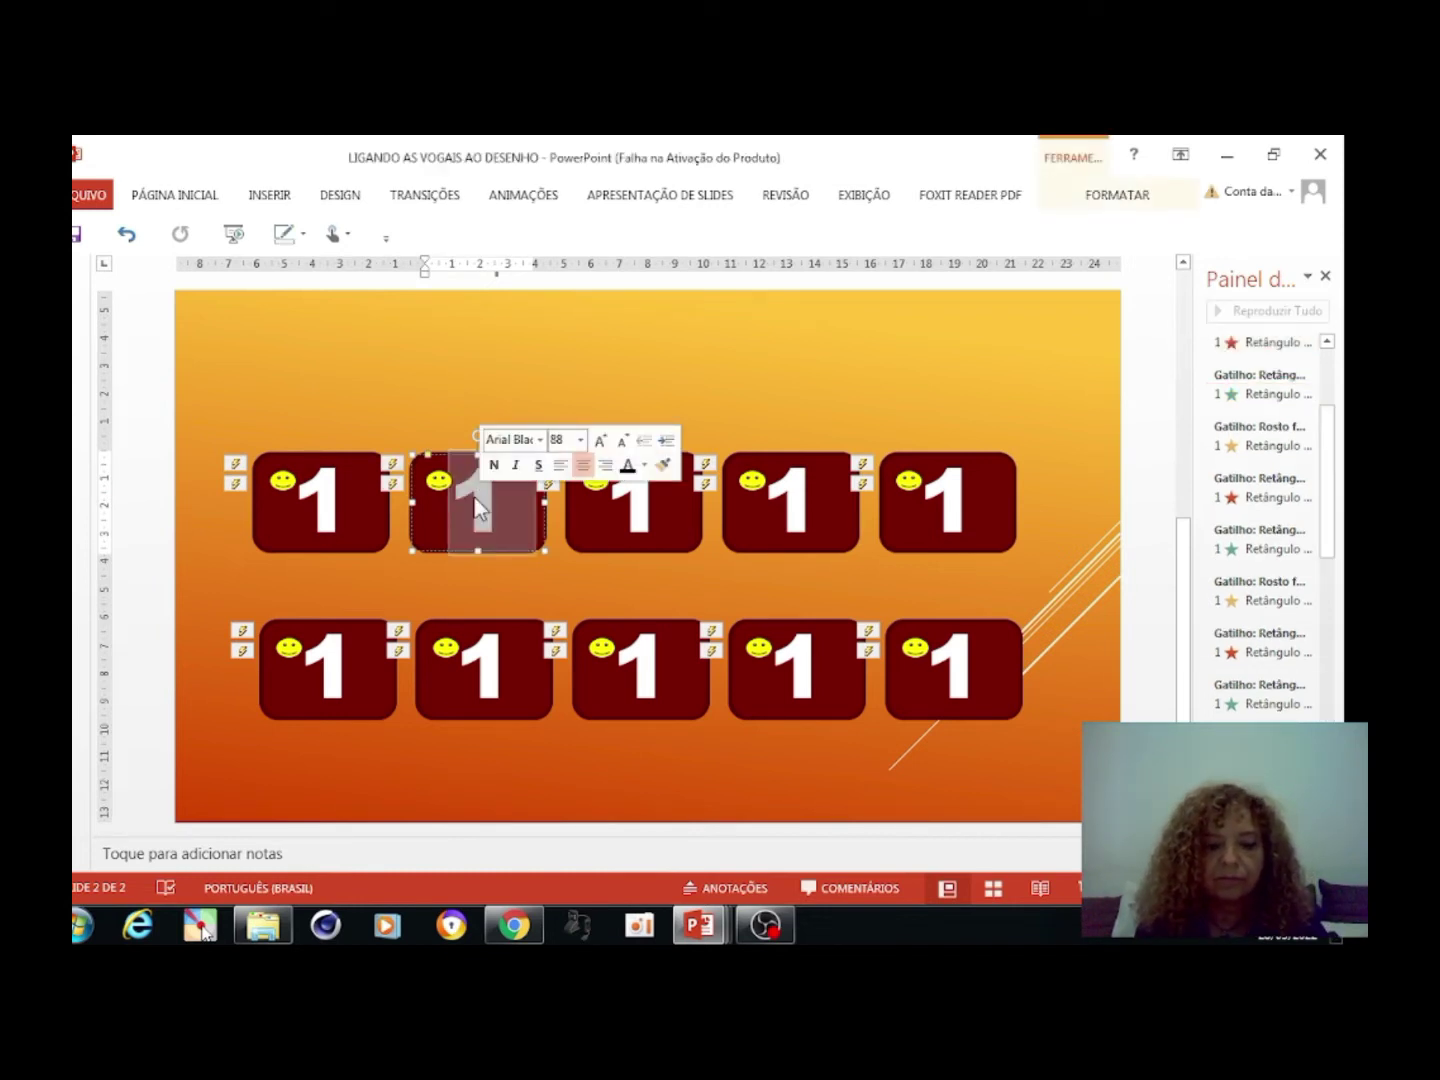
{"action": "type", "text": "2"}
{"action": "left_click", "coordinate": [622, 499]}
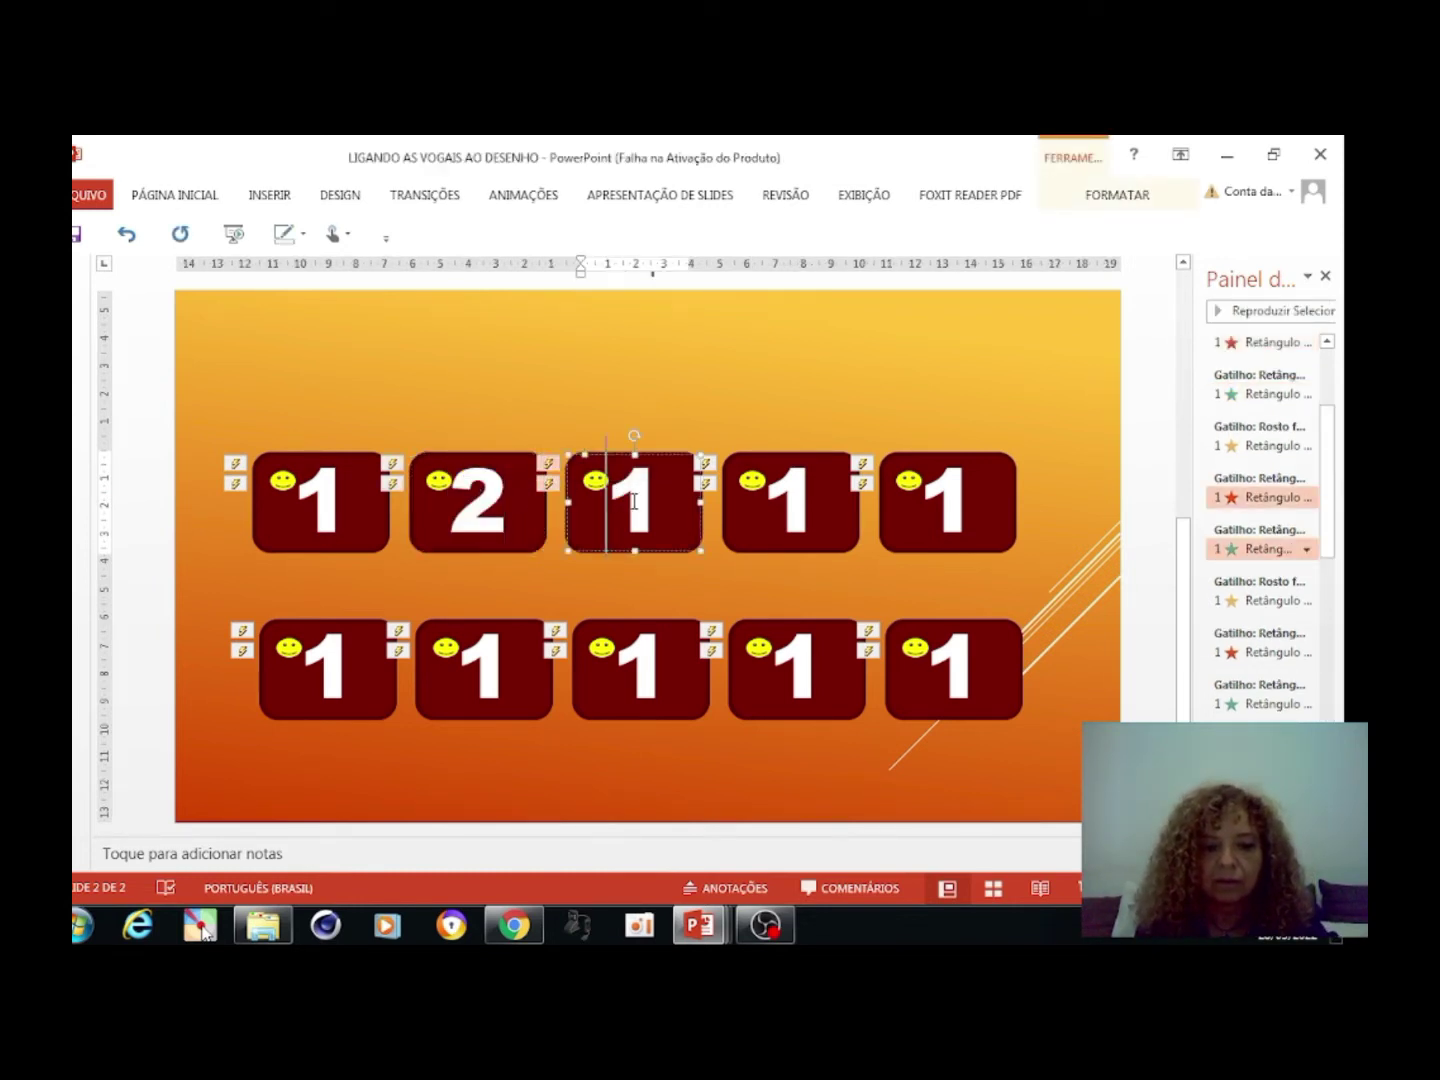
{"action": "double_click", "coordinate": [633, 501]}
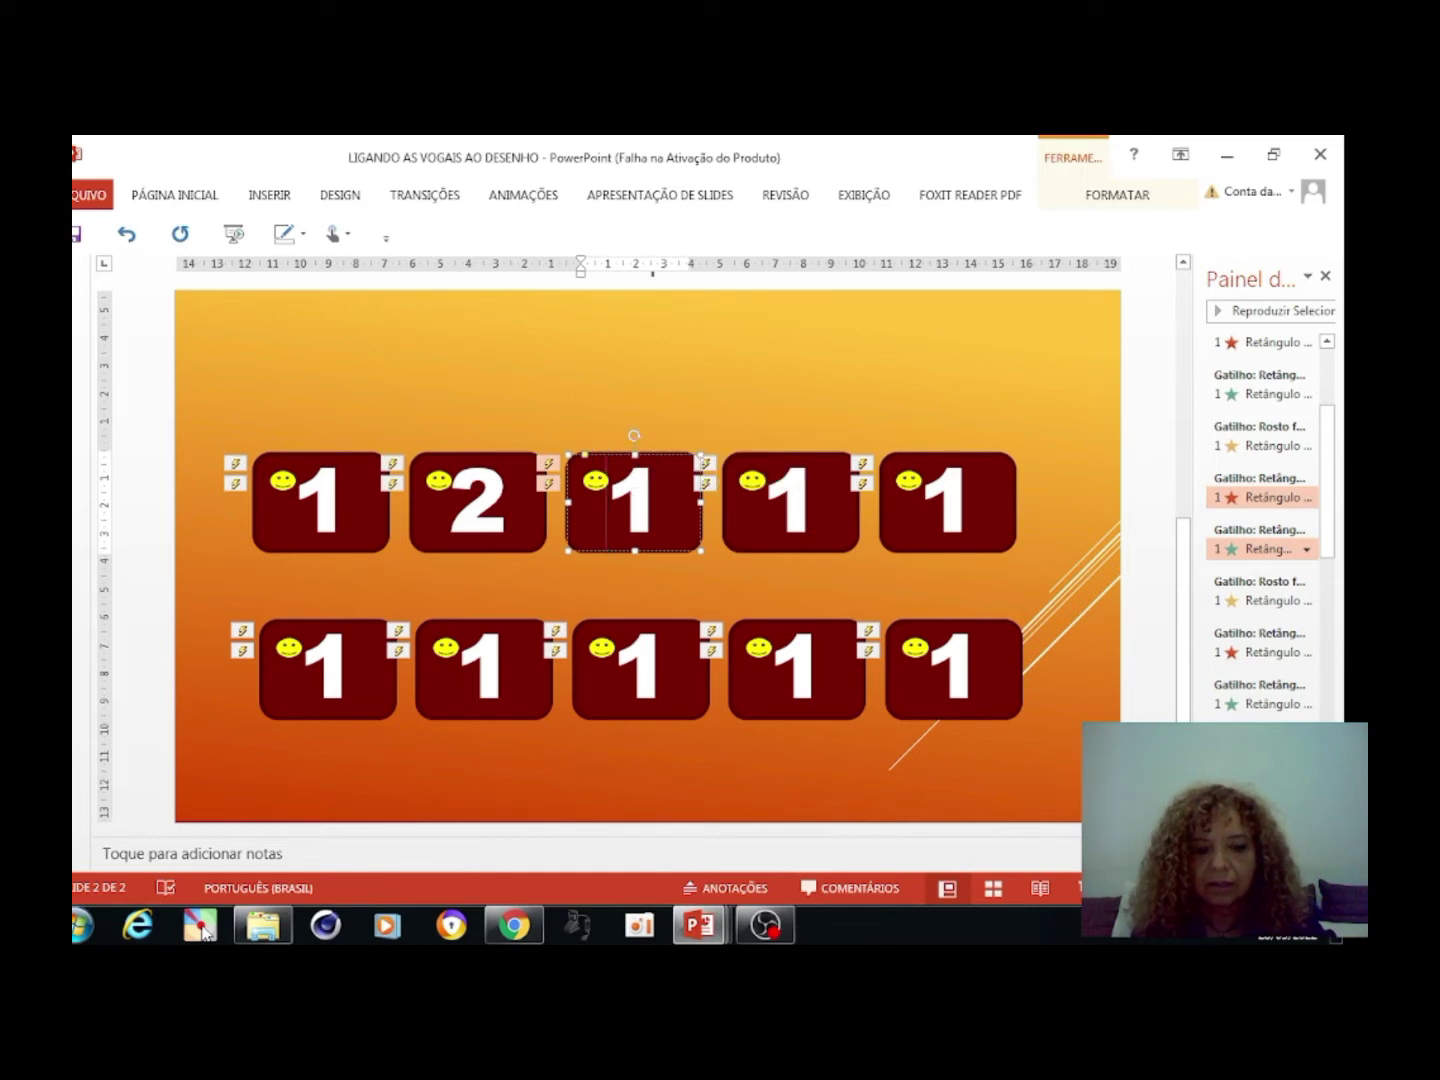
{"action": "type", "text": "3"}
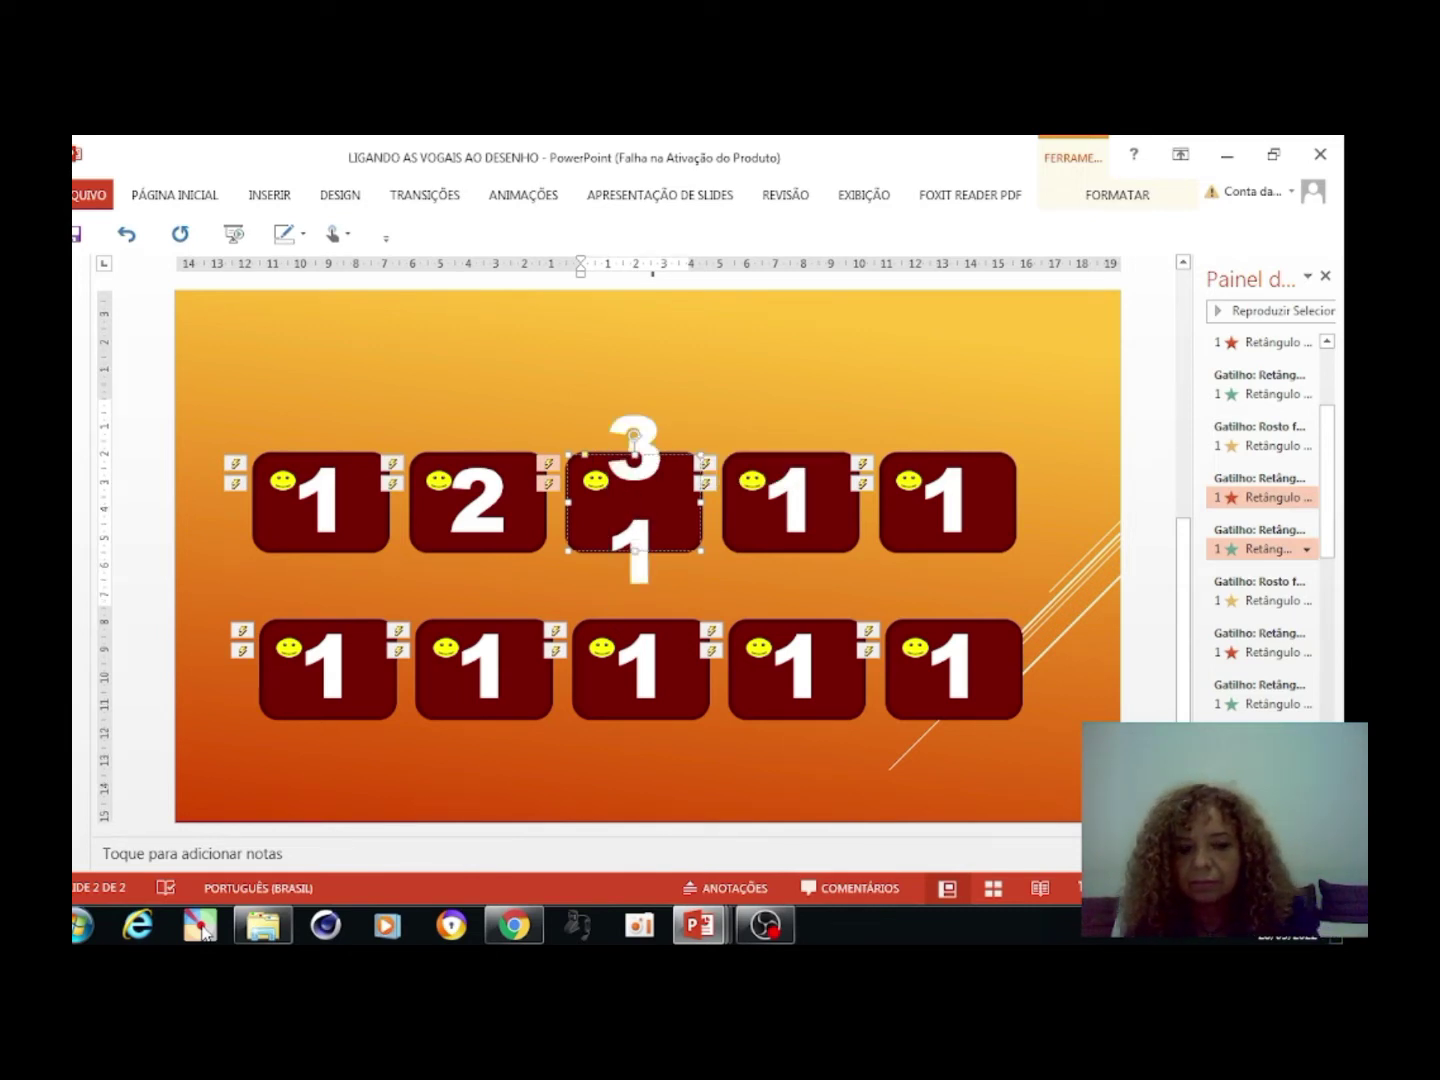
{"action": "key", "text": "Delete"}
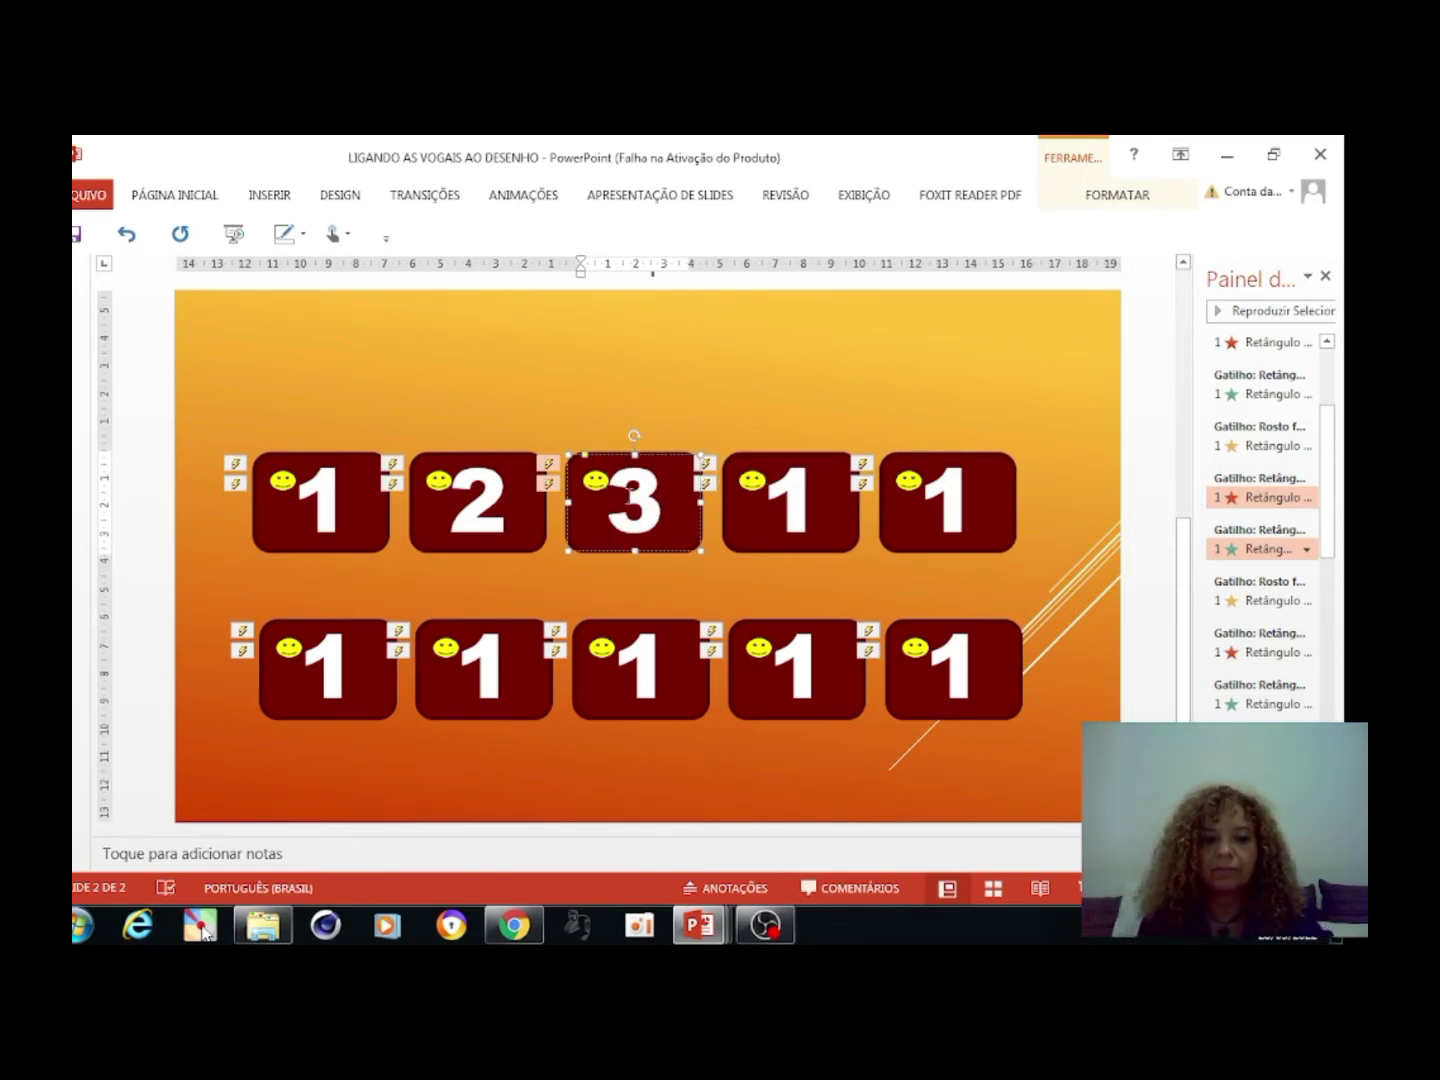
{"action": "left_click", "coordinate": [763, 495]}
{"action": "double_click", "coordinate": [796, 495]}
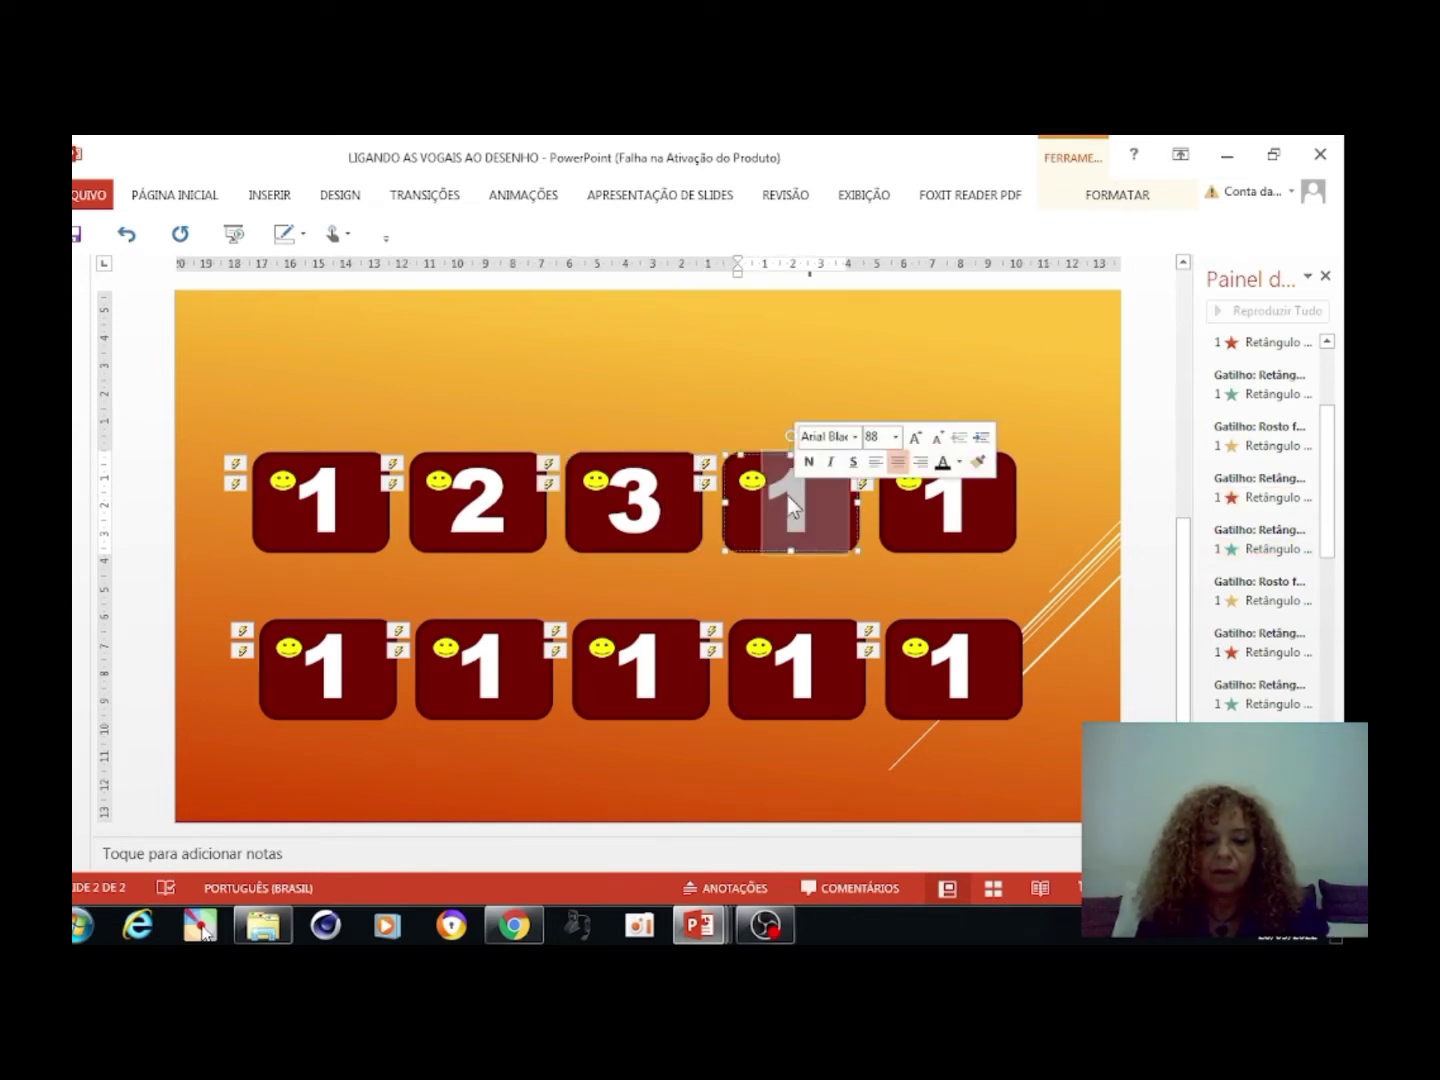
{"action": "type", "text": "4"}
{"action": "double_click", "coordinate": [962, 505]}
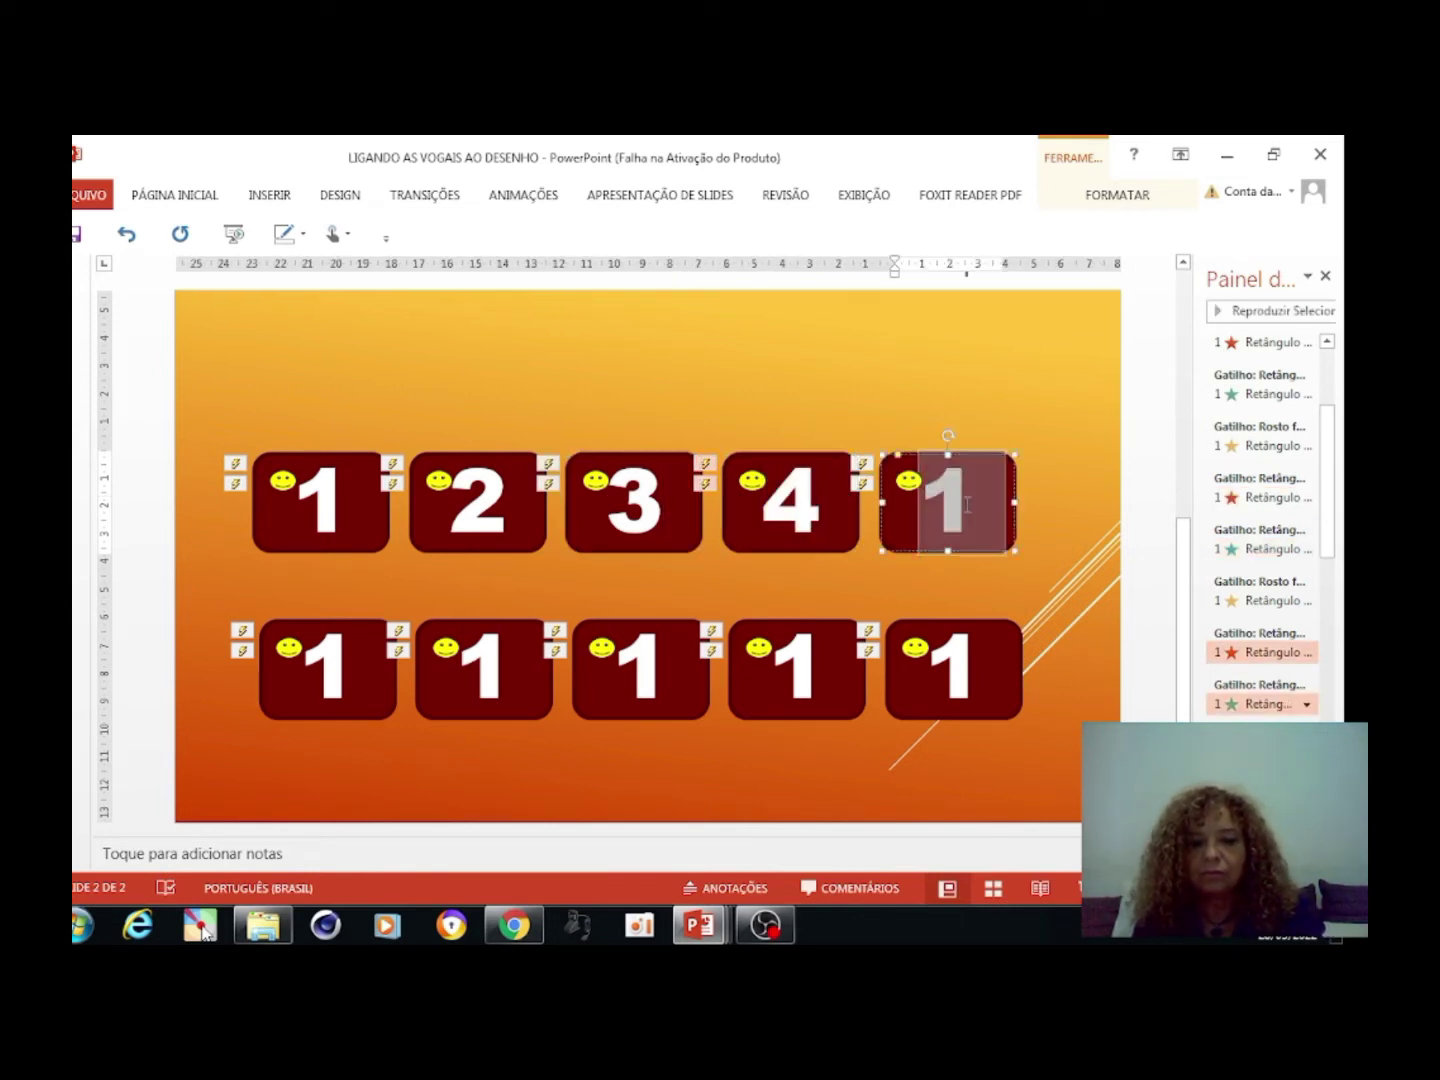
{"action": "type", "text": "5"}
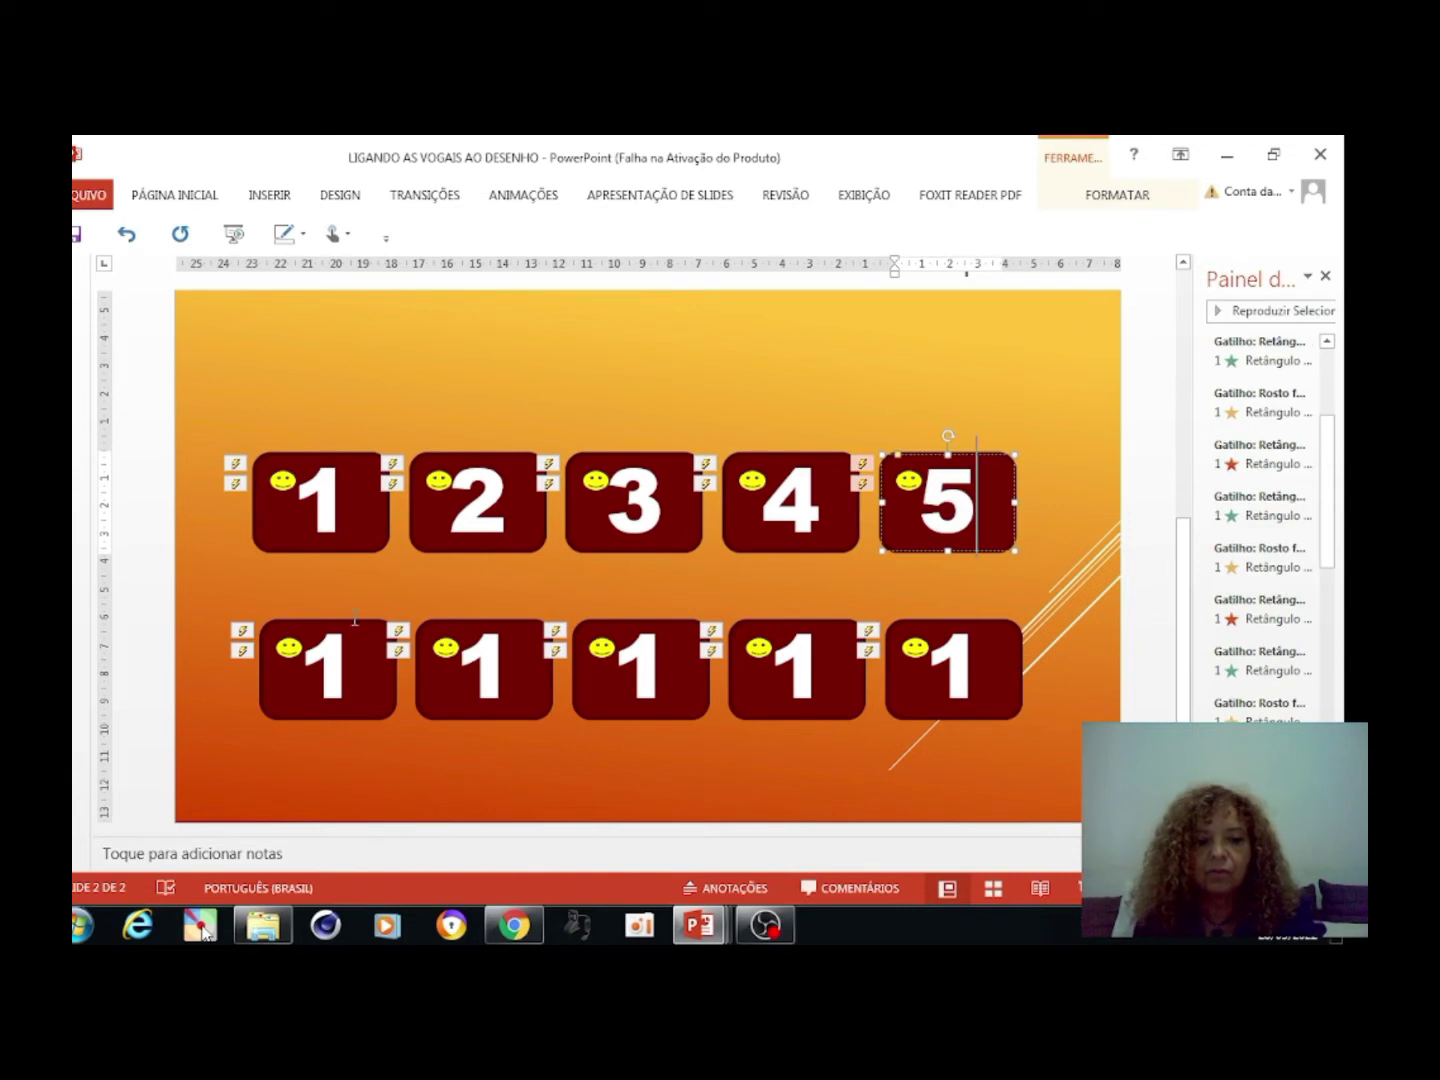
Renumber the bottom-row cards 6, 7, 8, 9 and 10
{"action": "double_click", "coordinate": [329, 645]}
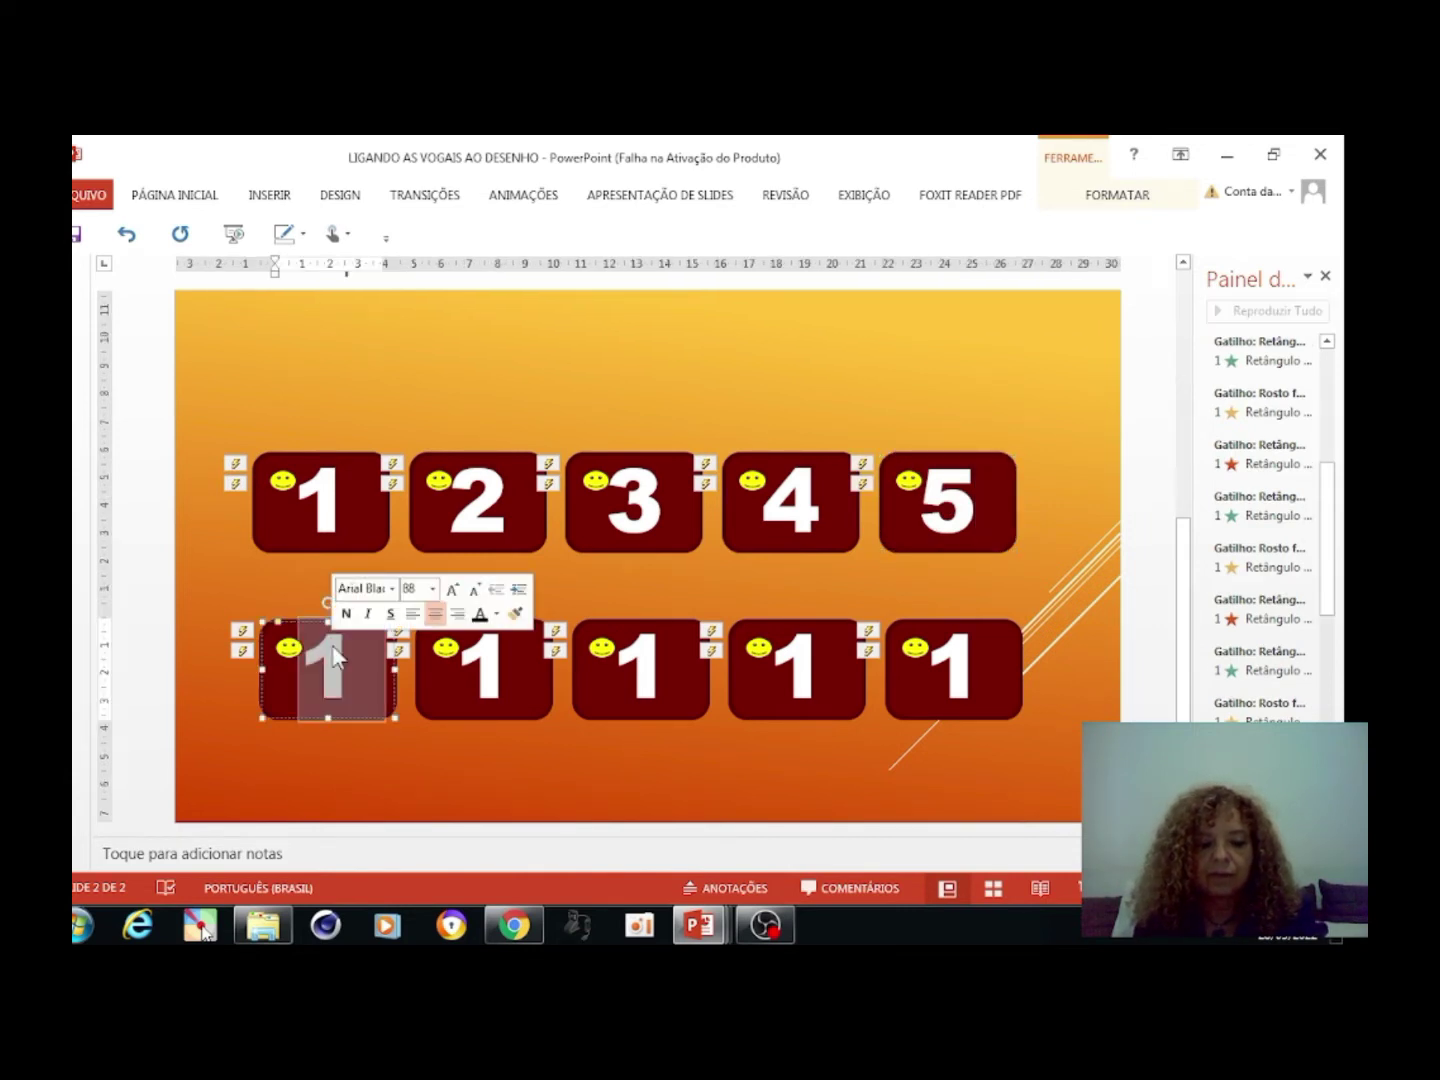
{"action": "type", "text": "6"}
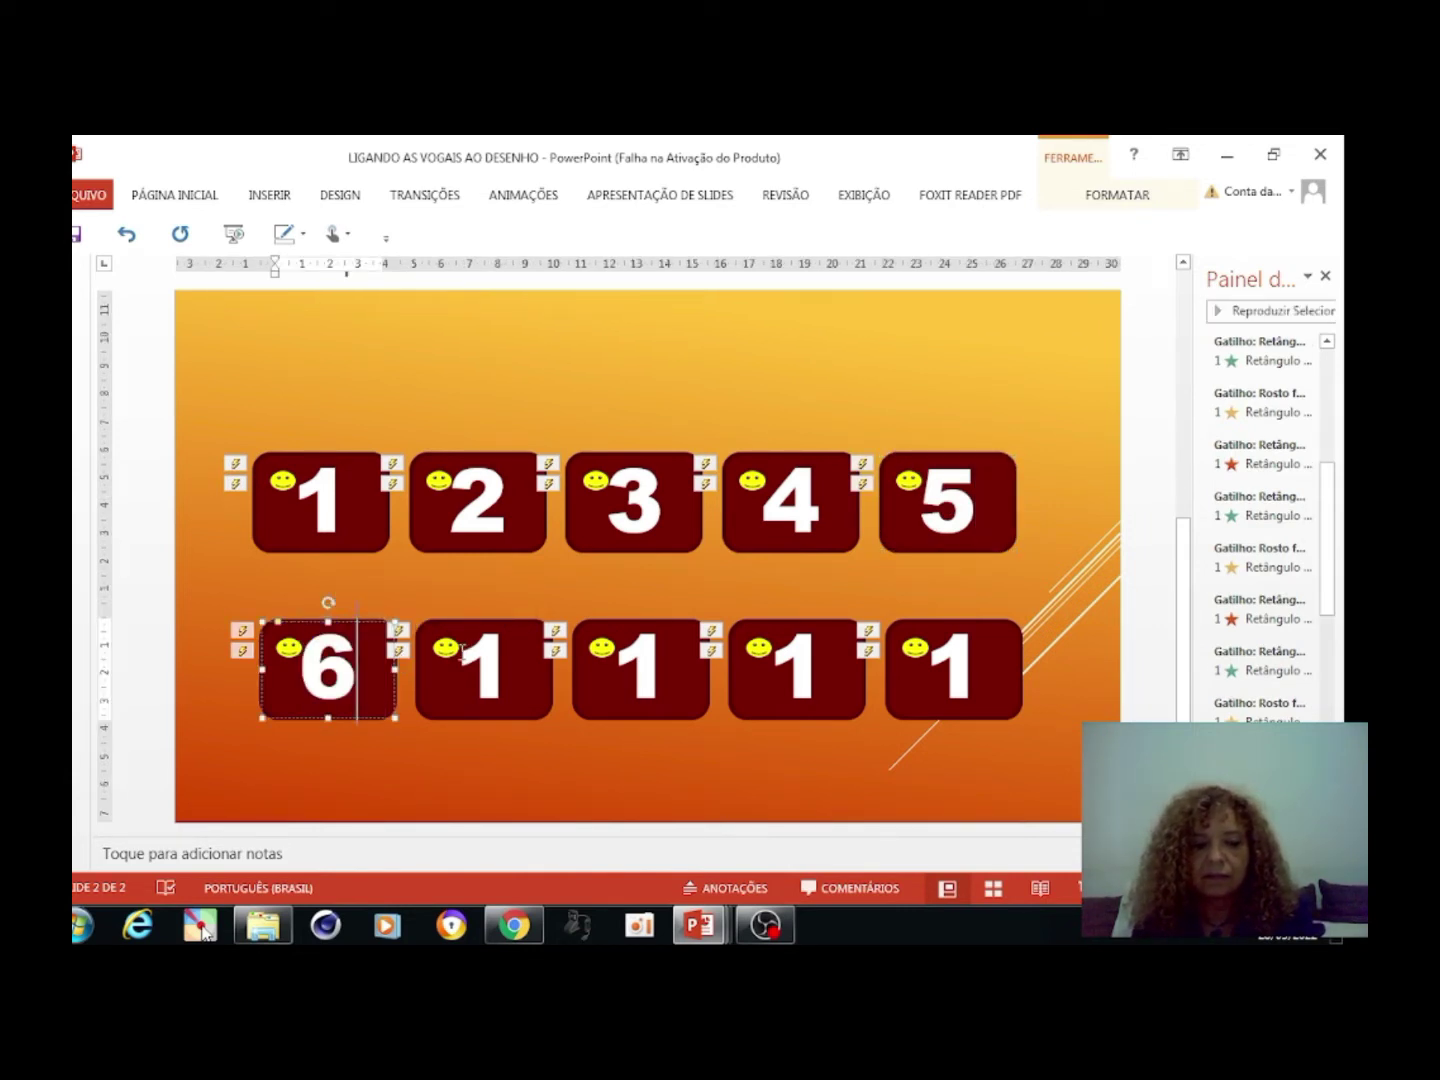
{"action": "double_click", "coordinate": [474, 661]}
{"action": "type", "text": "7"}
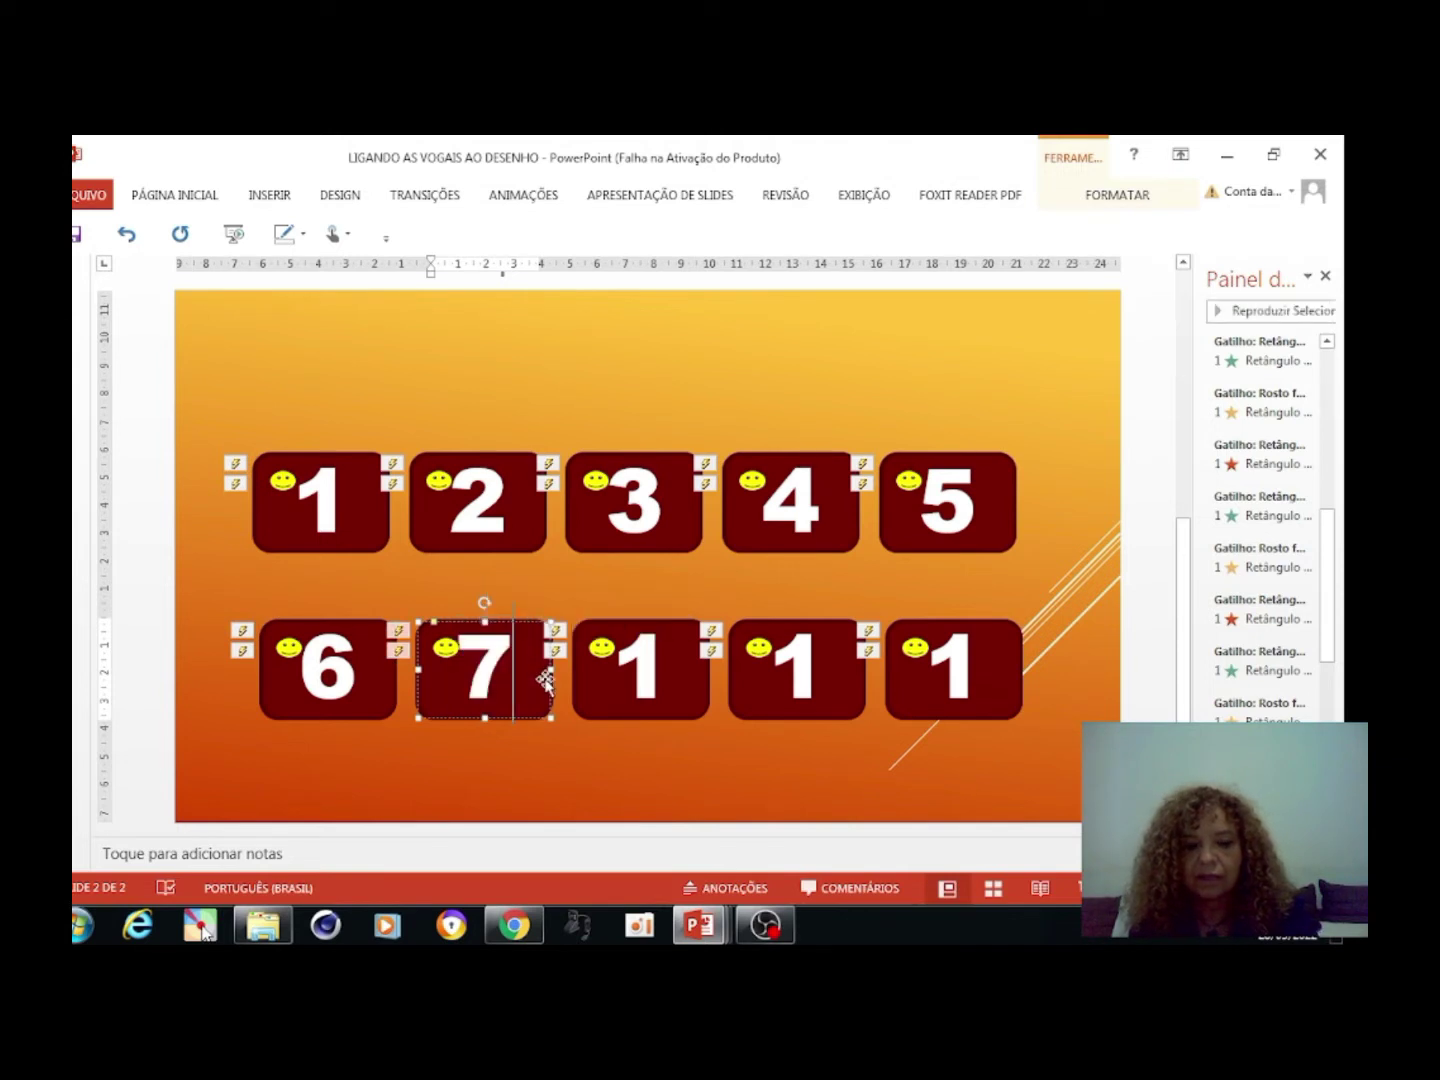
{"action": "double_click", "coordinate": [637, 659]}
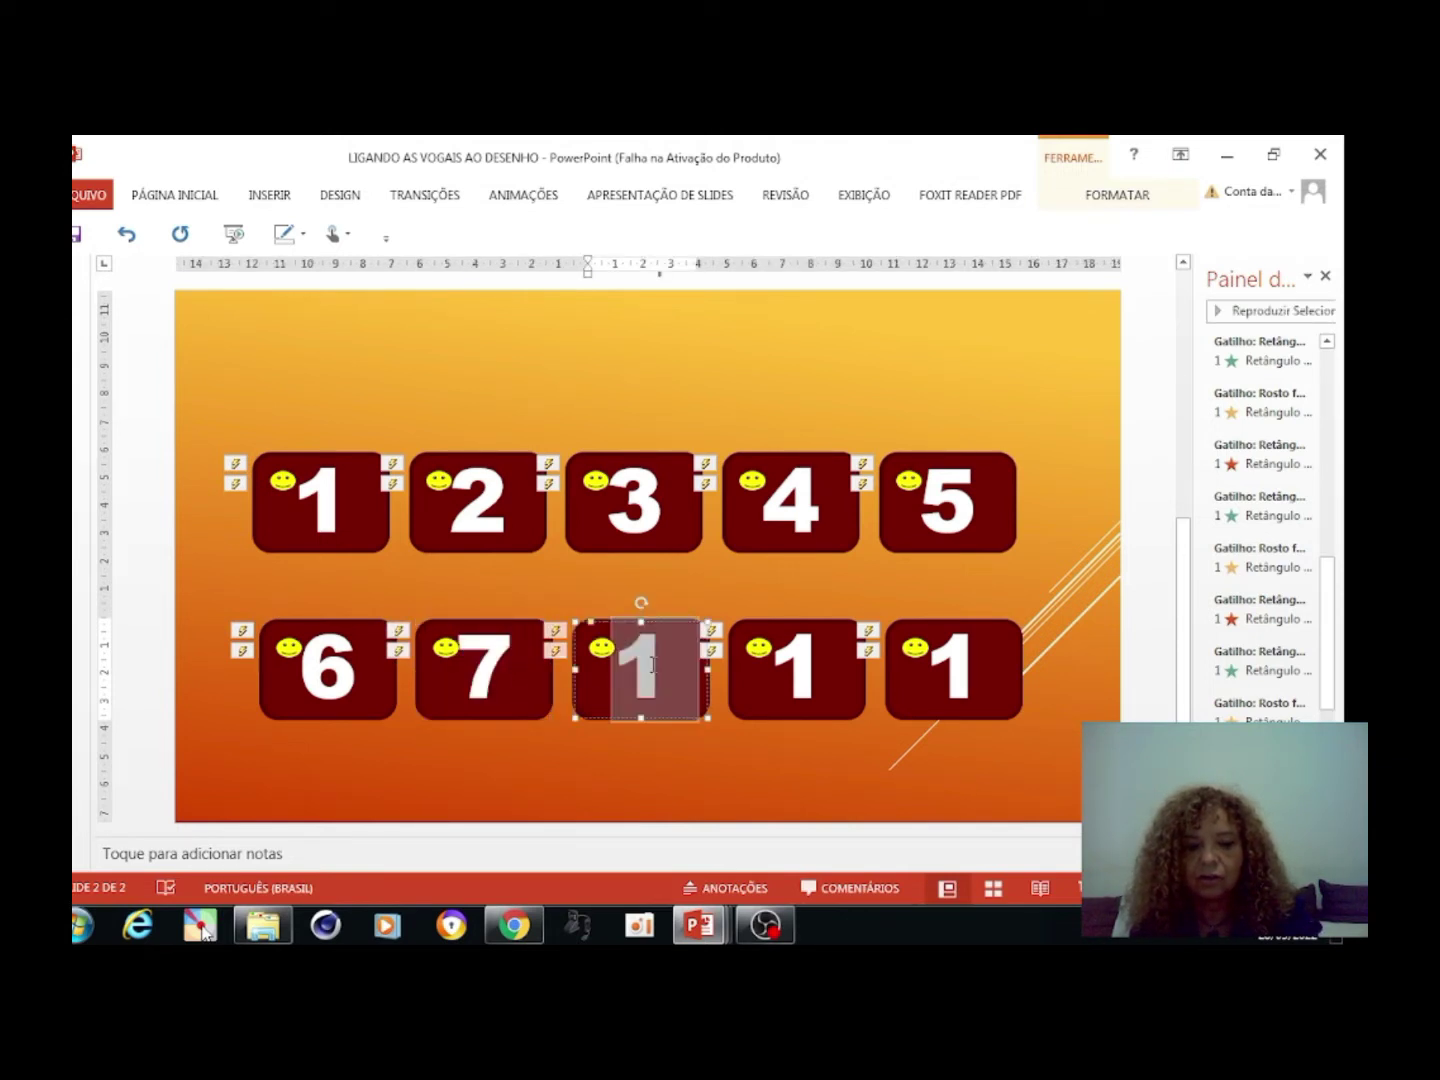
{"action": "type", "text": "8"}
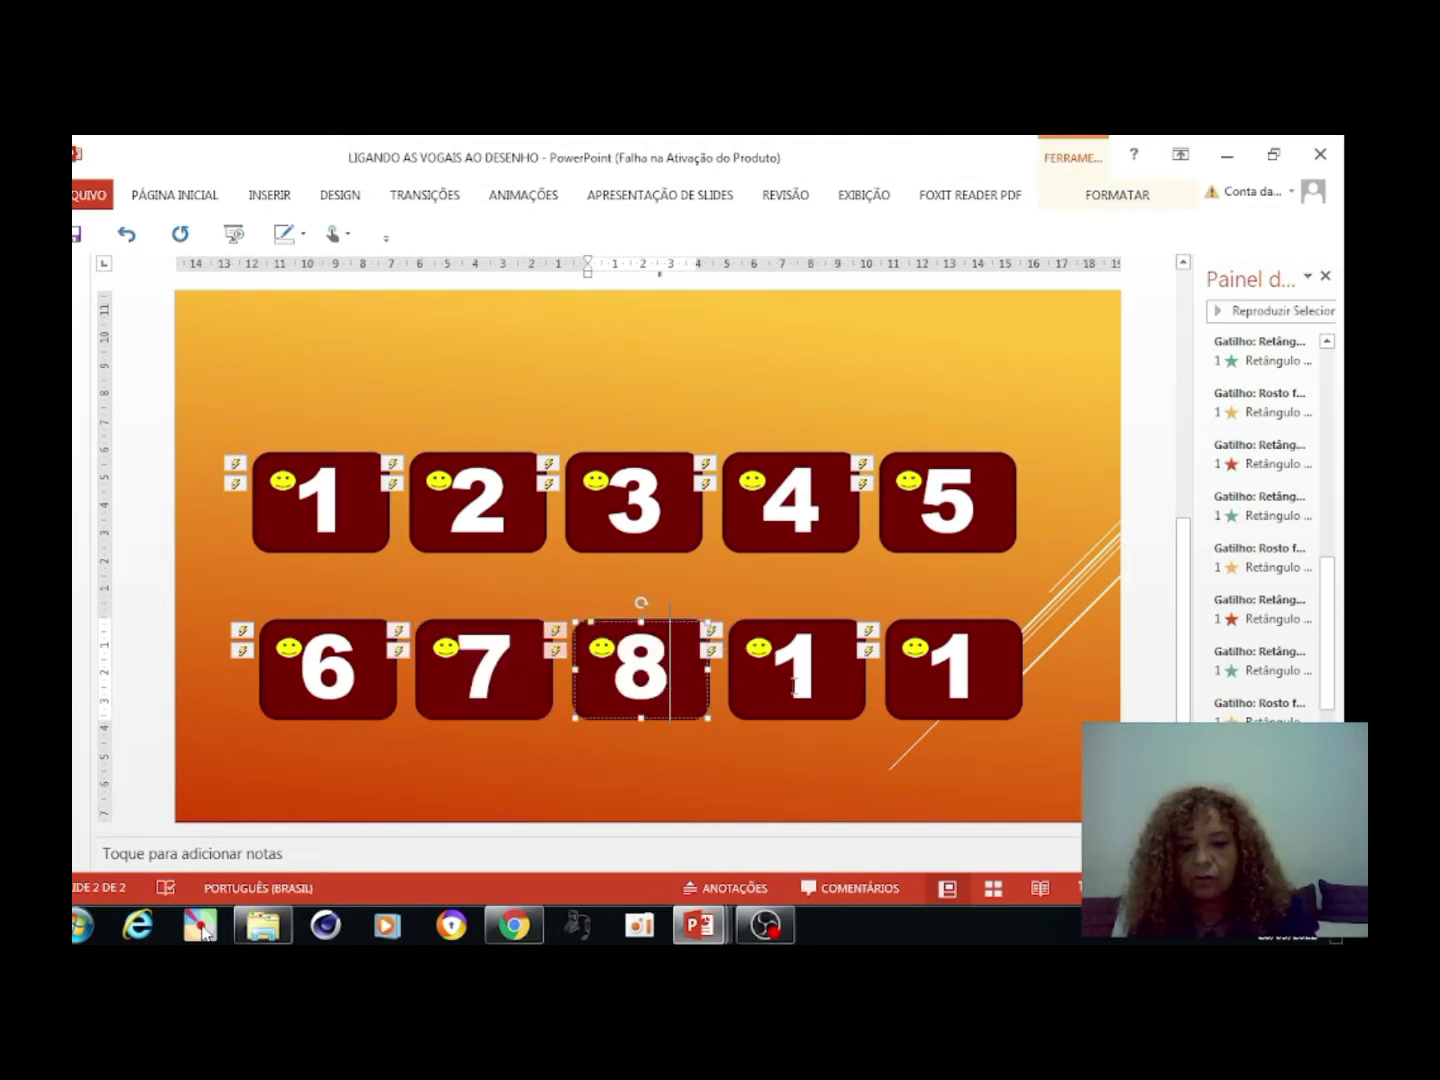
{"action": "double_click", "coordinate": [789, 666]}
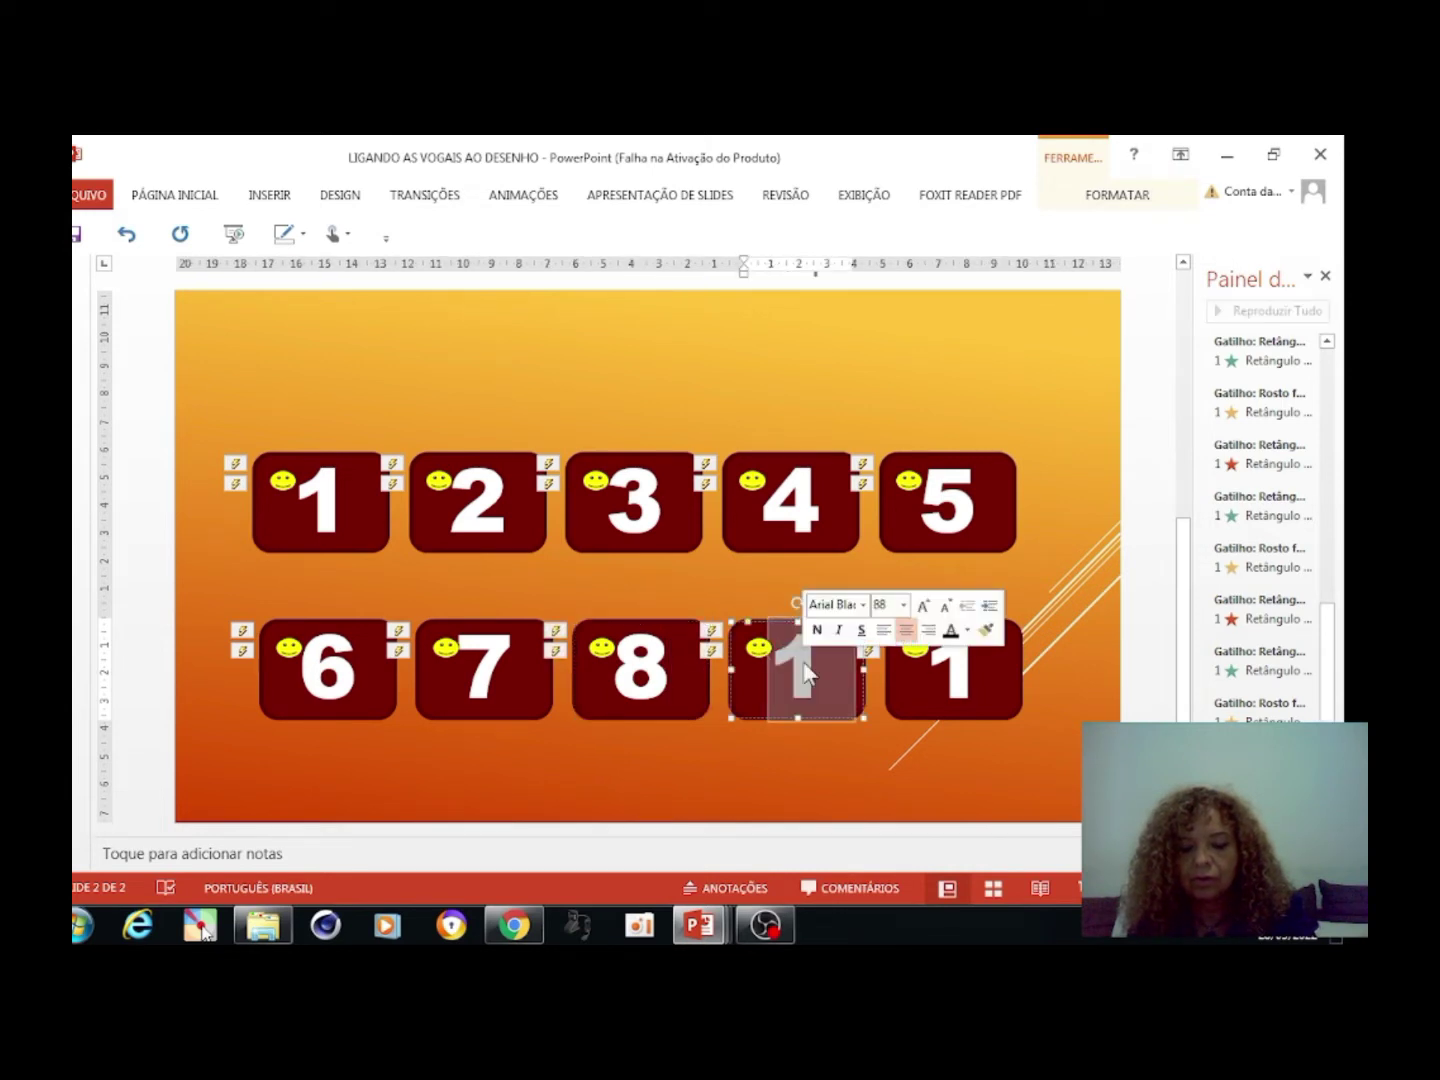
{"action": "type", "text": "9"}
{"action": "left_click", "coordinate": [973, 665]}
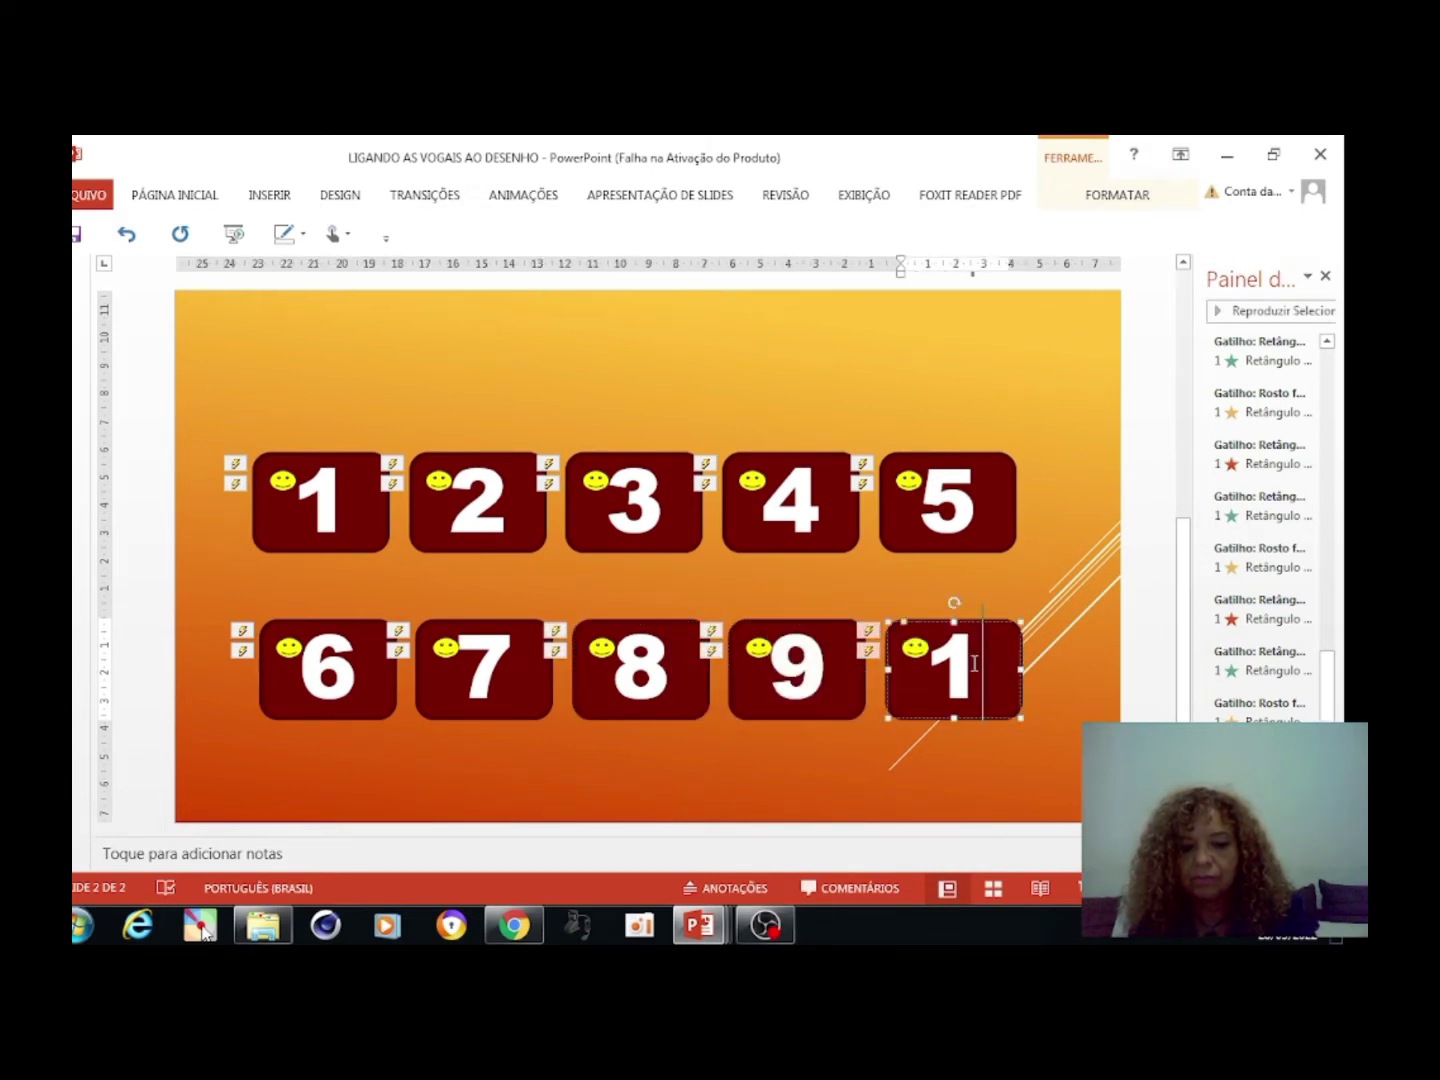
{"action": "type", "text": "0"}
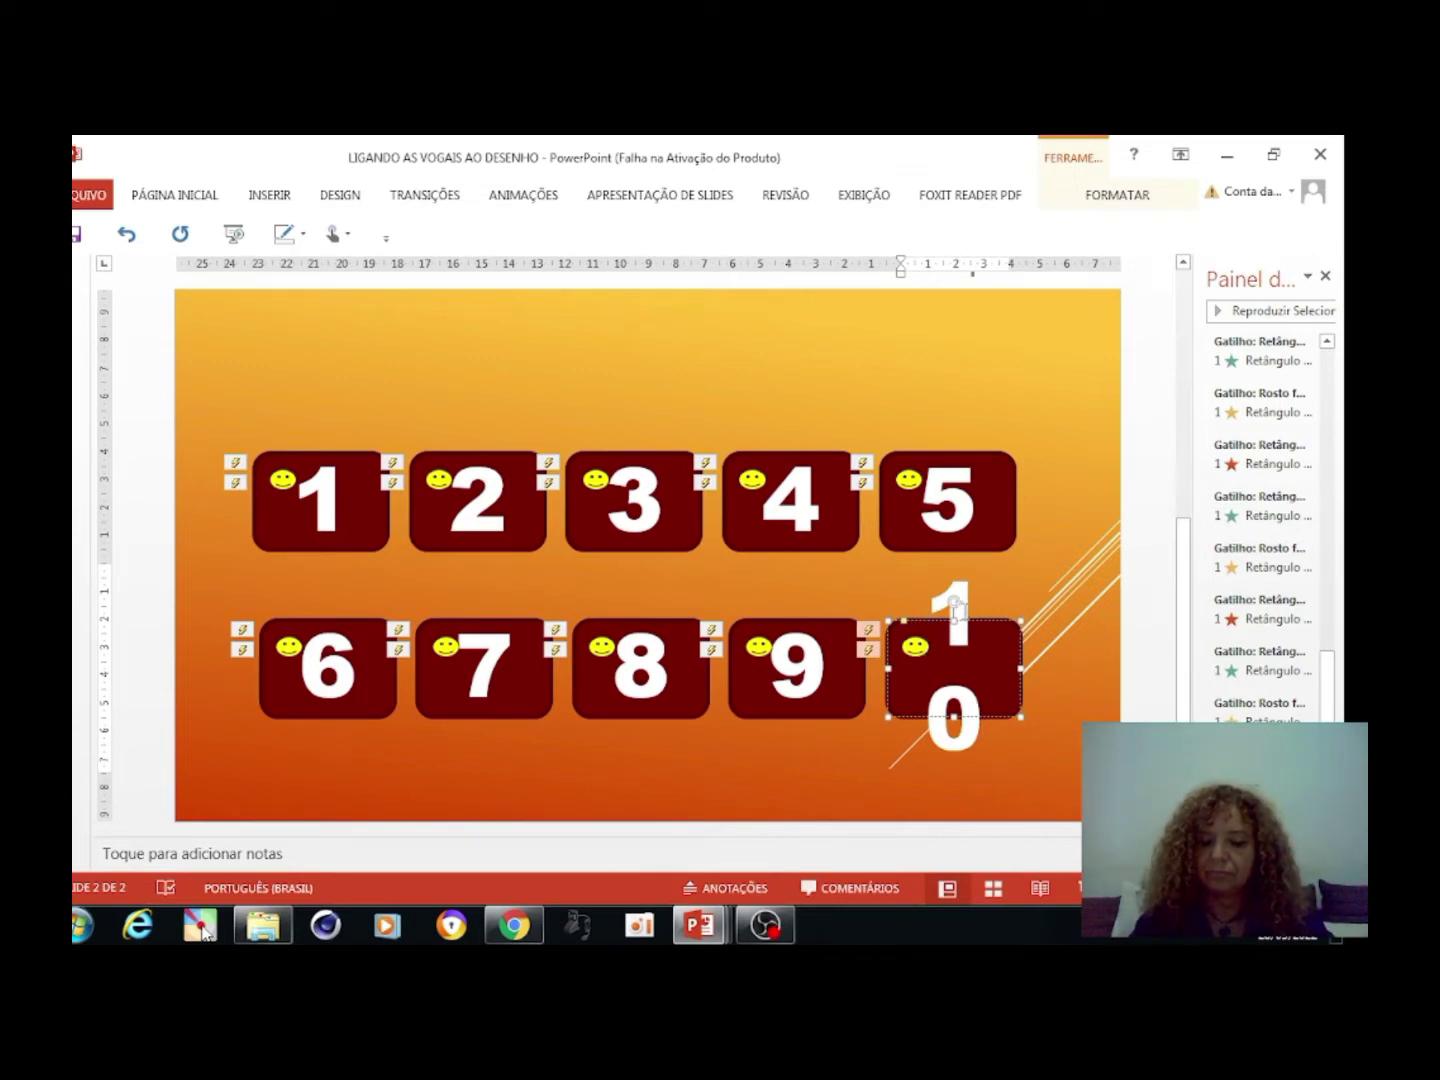
{"action": "key", "text": "BackSpace"}
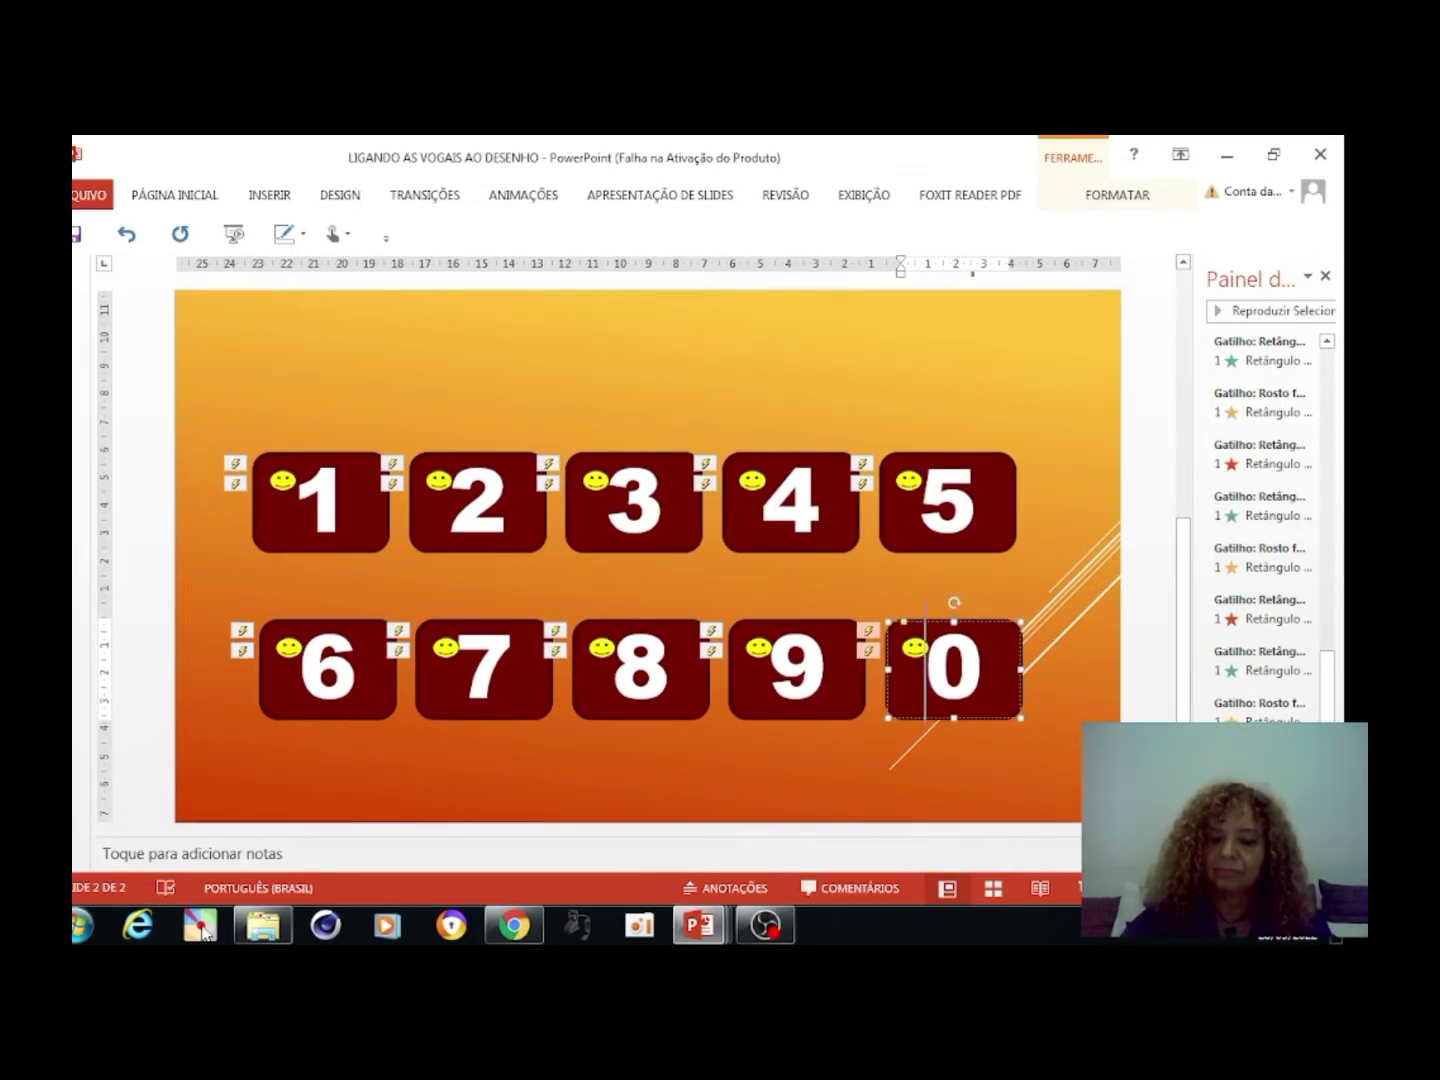
{"action": "type", "text": "1"}
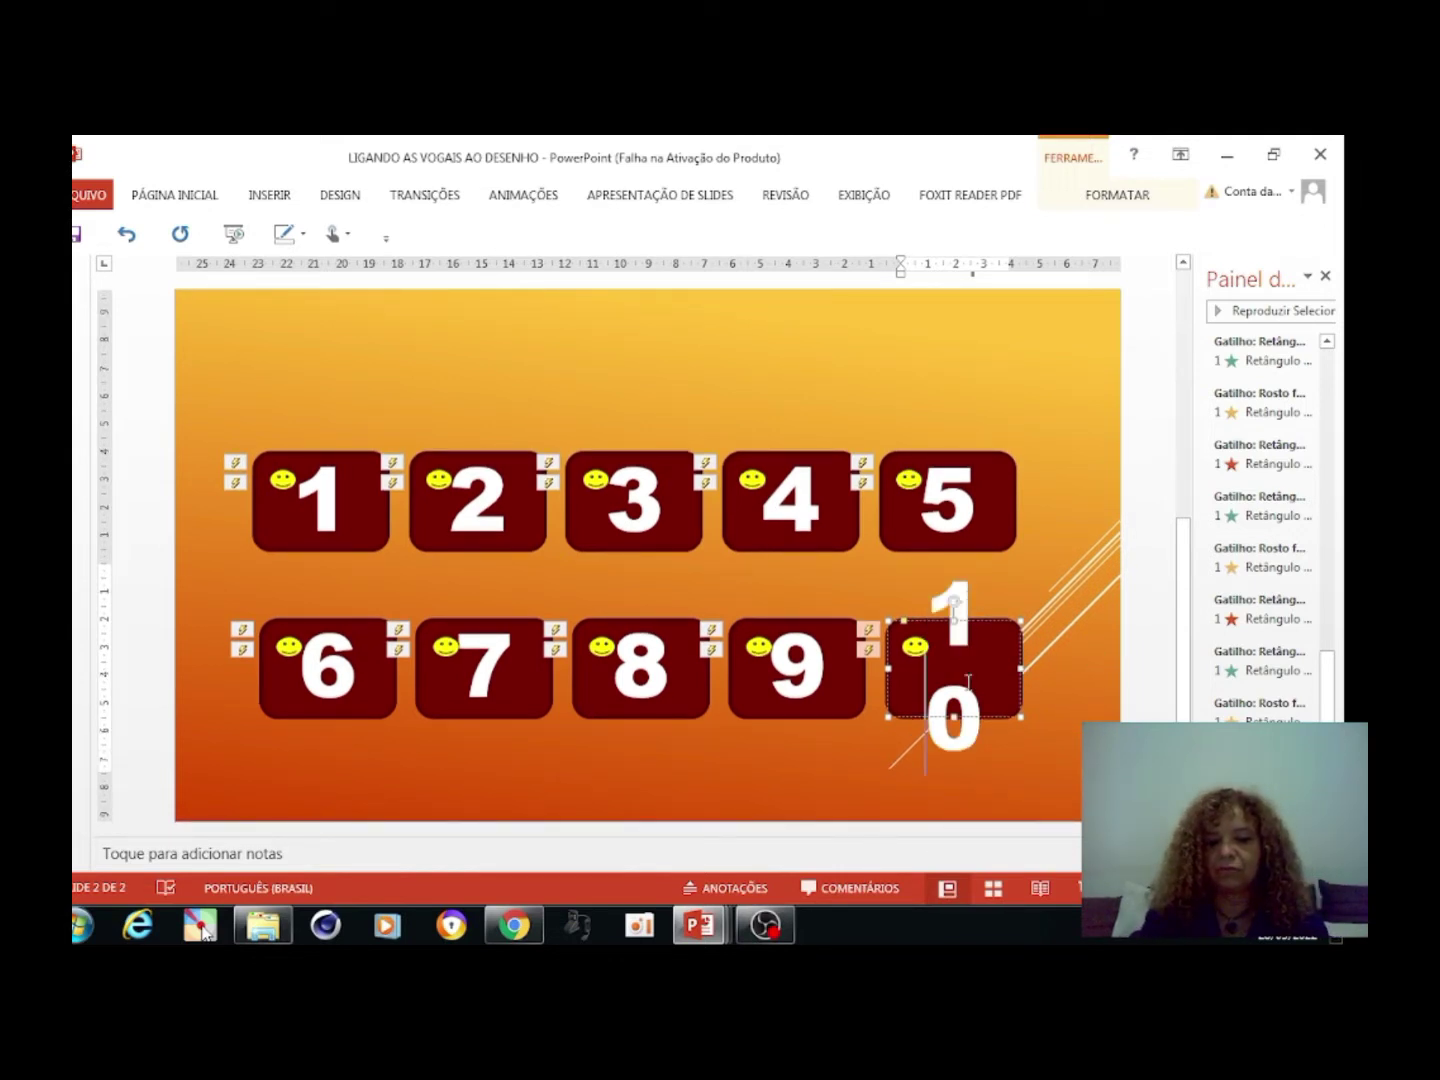
{"action": "left_click_drag", "start_coordinate": [969, 712], "coordinate": [938, 586]}
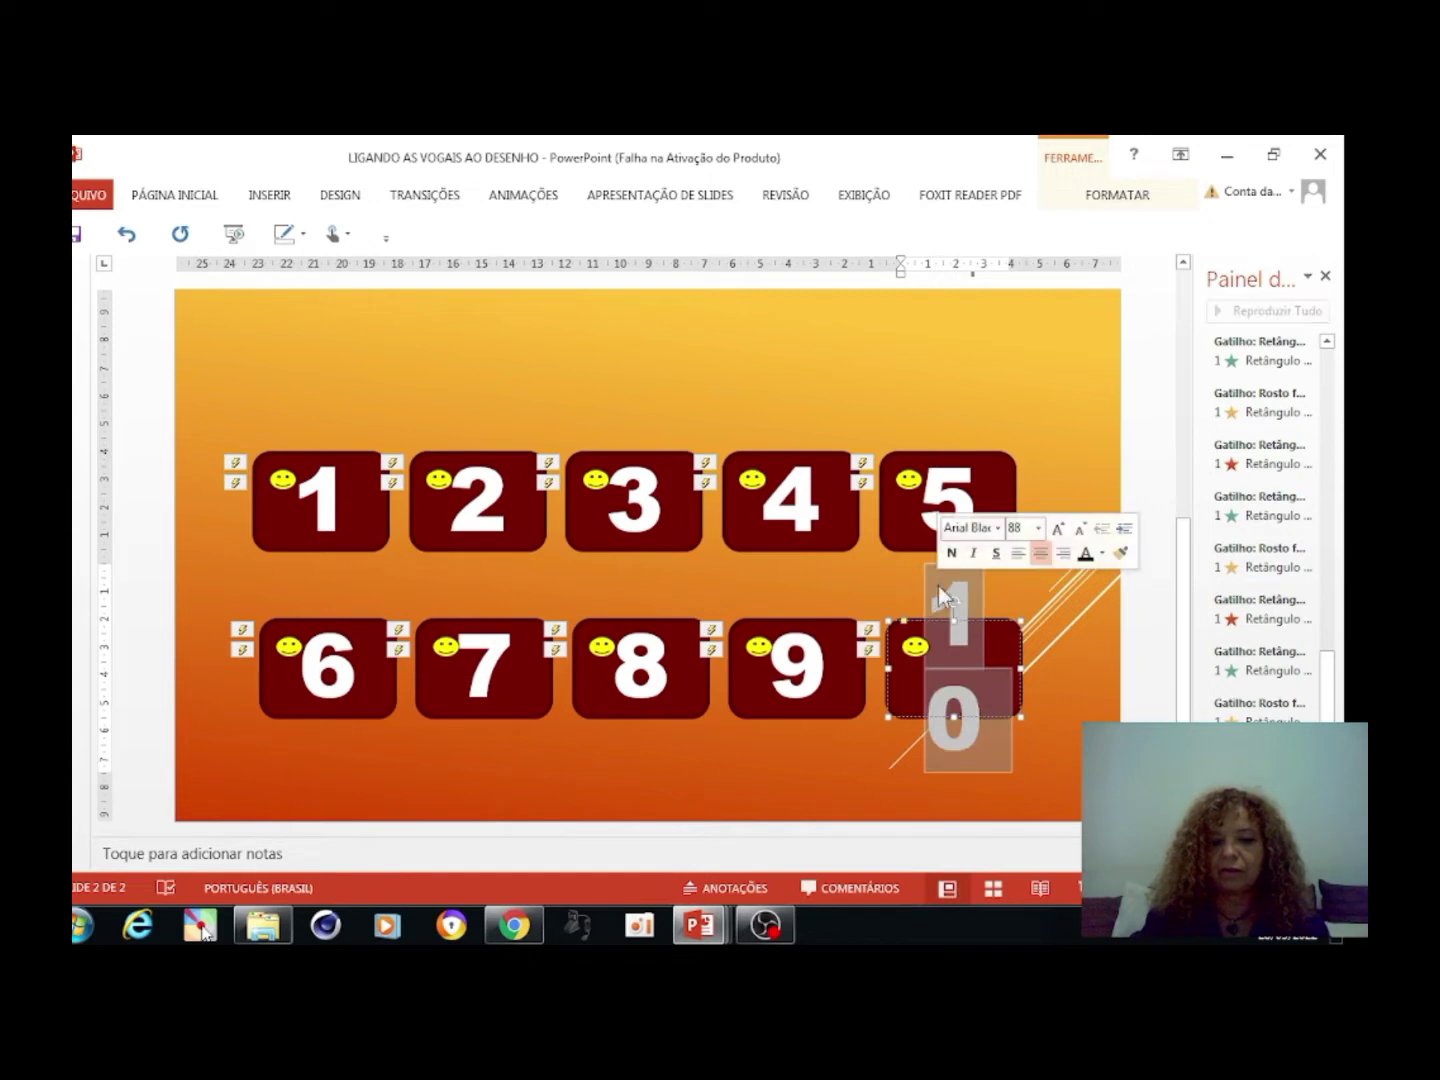
Decrease card 10's font size from 88 to 80 so '10' fits on one line
{"action": "left_click", "coordinate": [207, 197]}
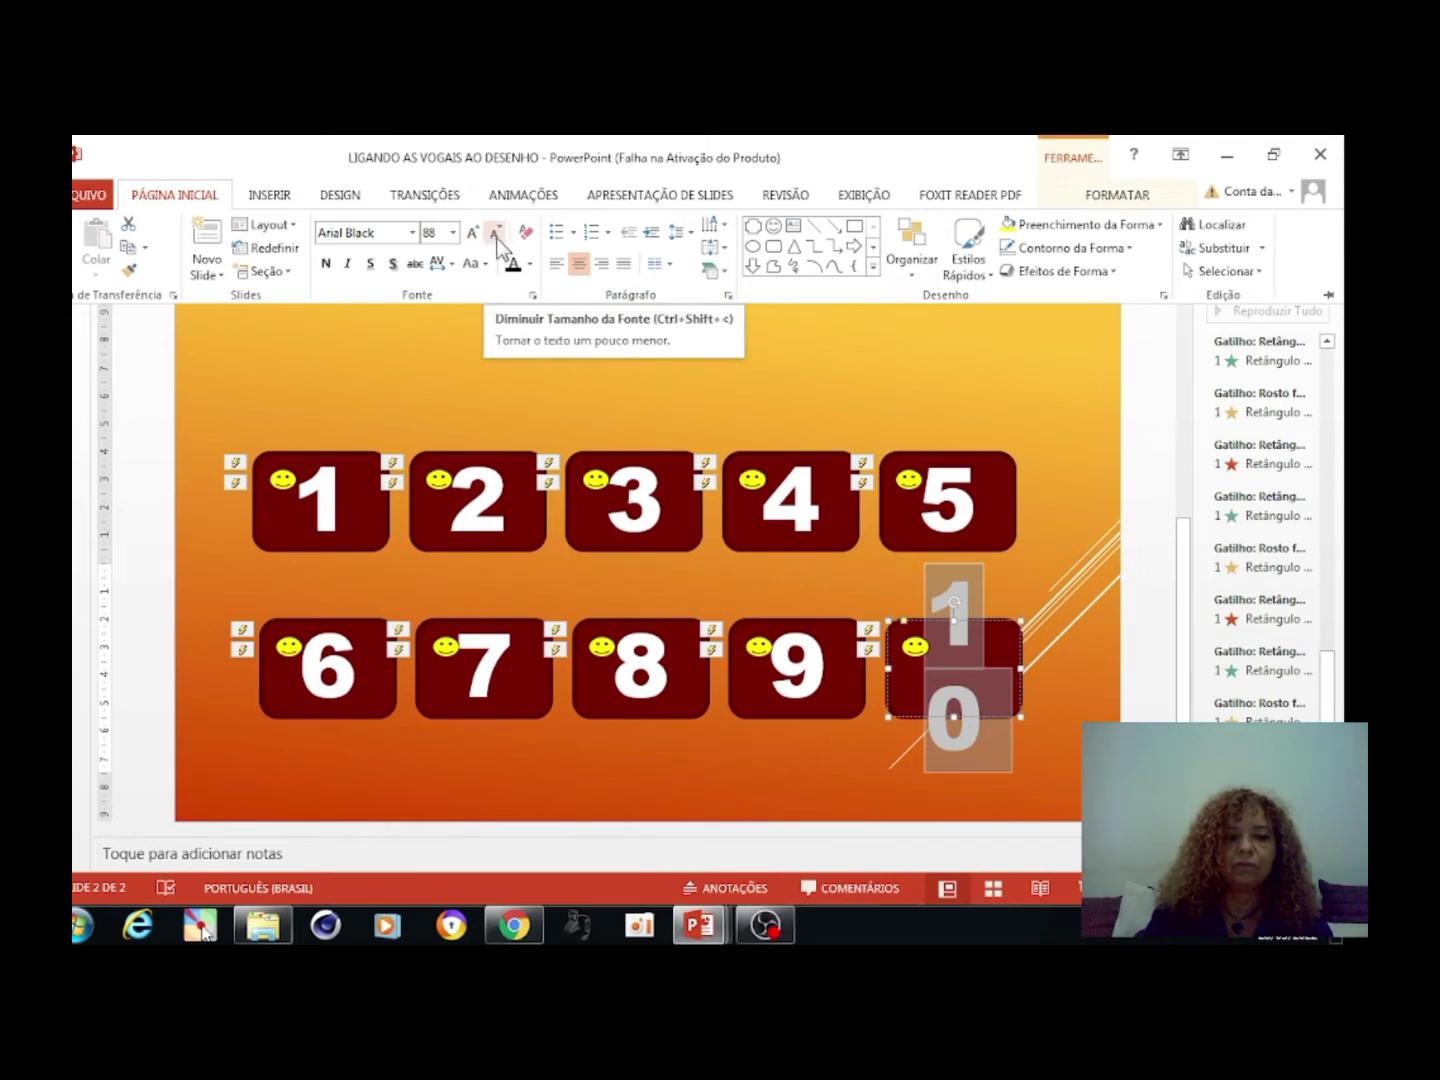
{"action": "left_click", "coordinate": [500, 240]}
{"action": "left_click", "coordinate": [1101, 473]}
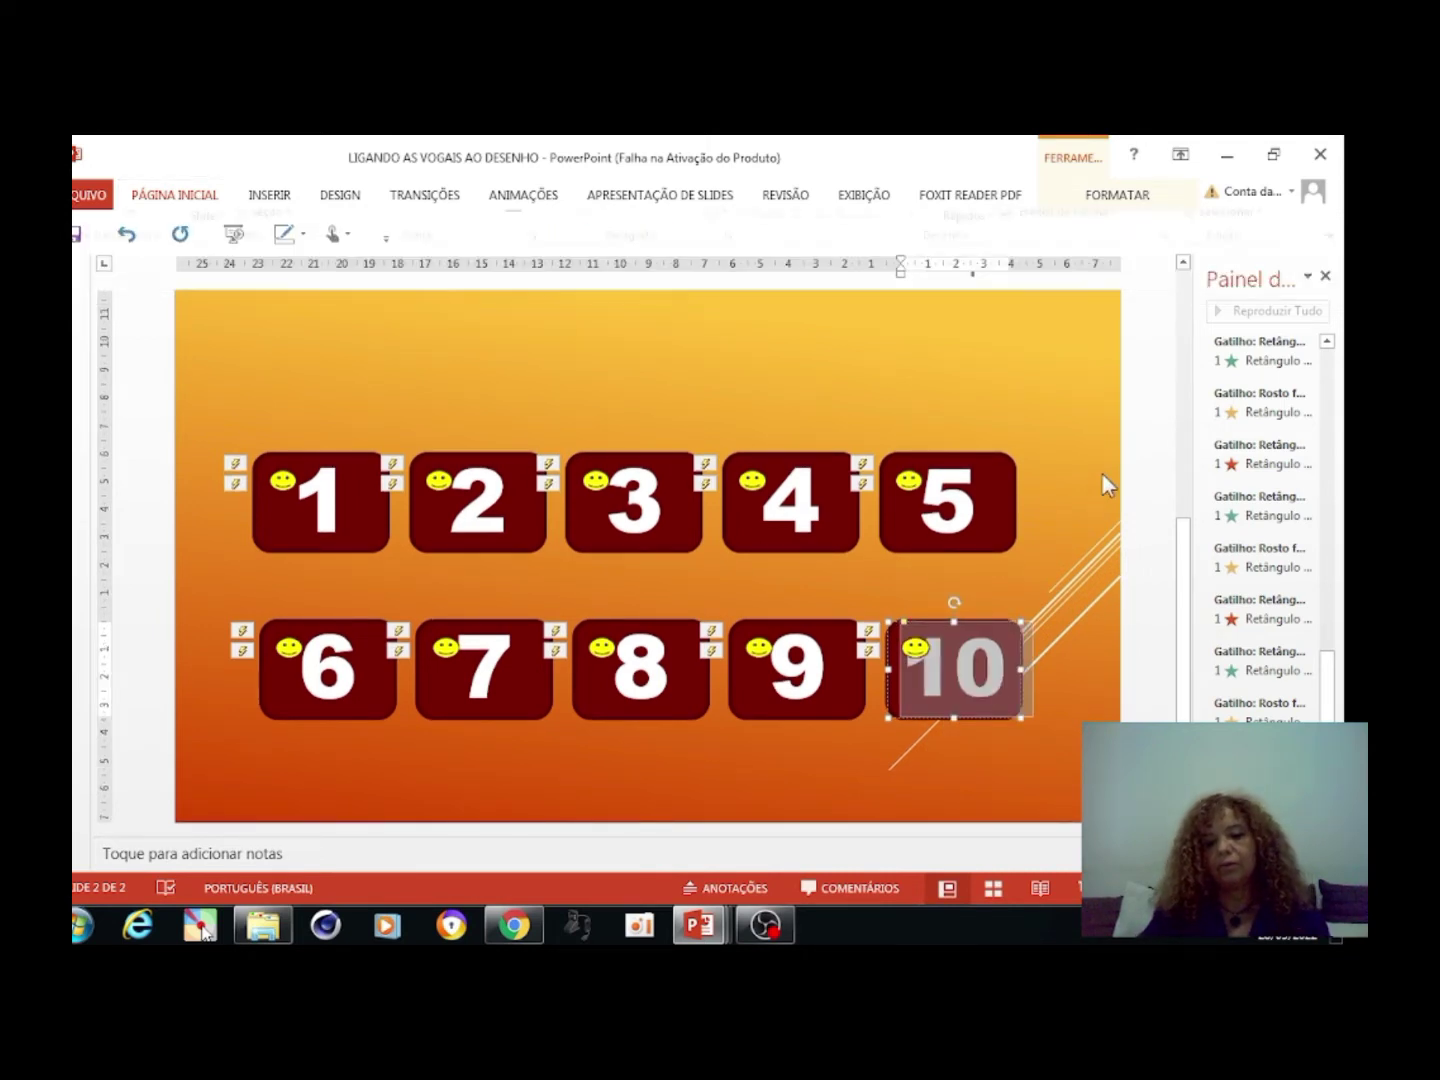
{"action": "left_click", "coordinate": [1037, 493]}
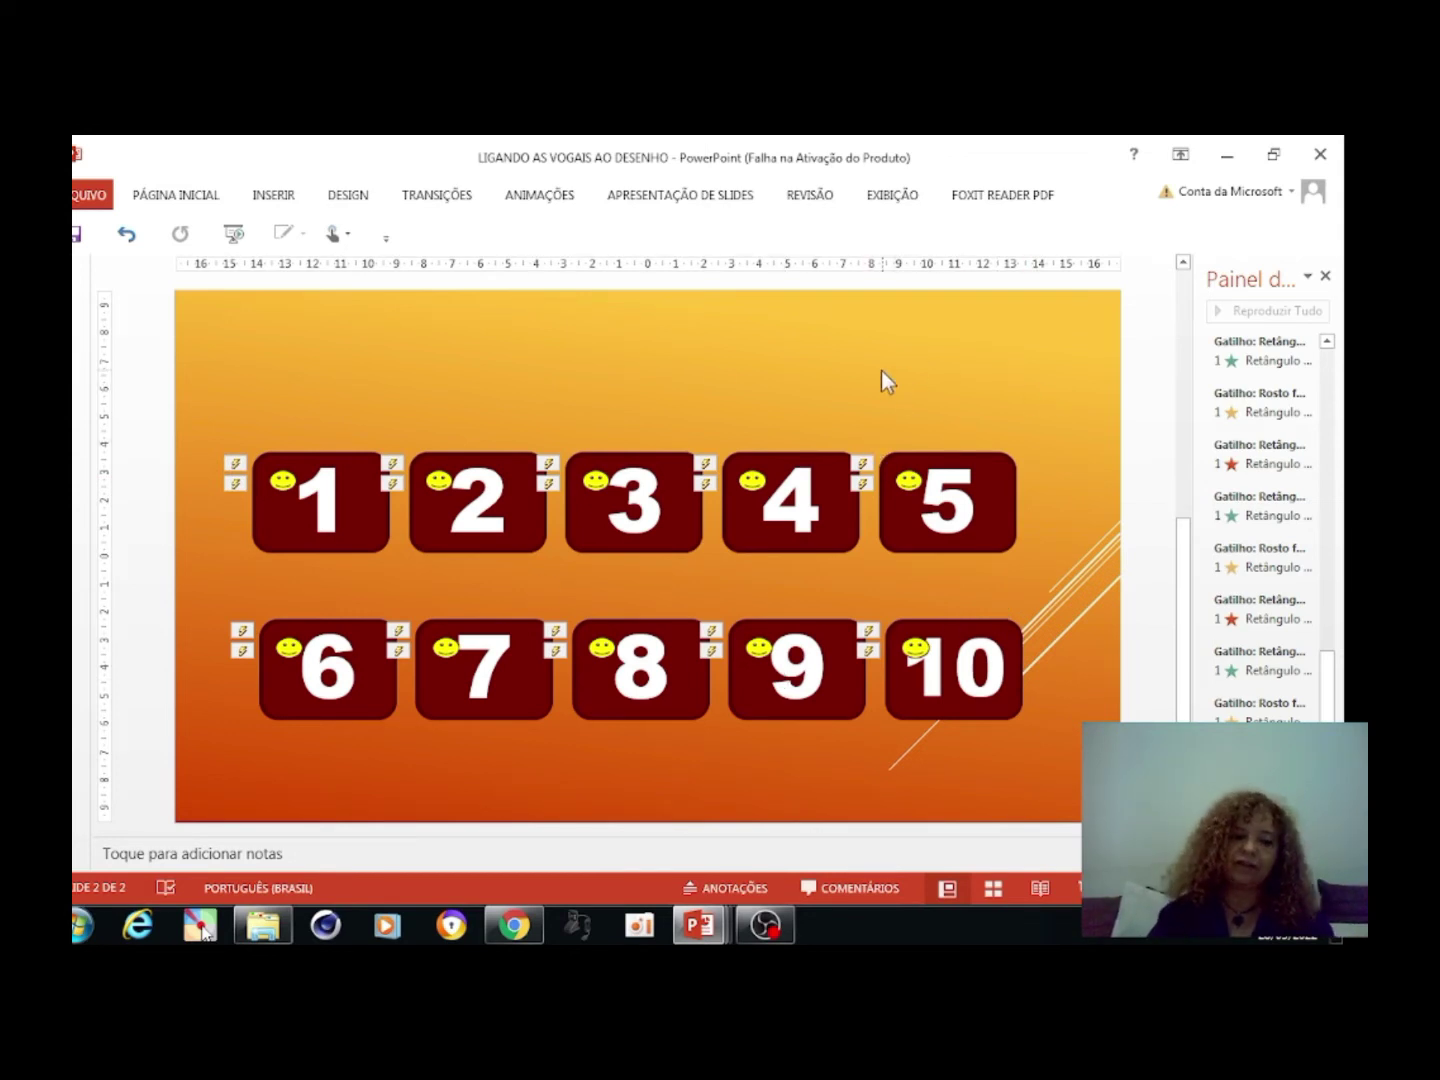
Drag number cards 1 to 5 upward to uncover the A cards beneath them
{"action": "mouse_move", "coordinate": [376, 535]}
{"action": "left_mouse_down"}
{"action": "mouse_move", "coordinate": [400, 382]}
{"action": "mouse_move", "coordinate": [391, 435]}
{"action": "left_mouse_up"}
{"action": "left_click_drag", "start_coordinate": [521, 515], "coordinate": [523, 435]}
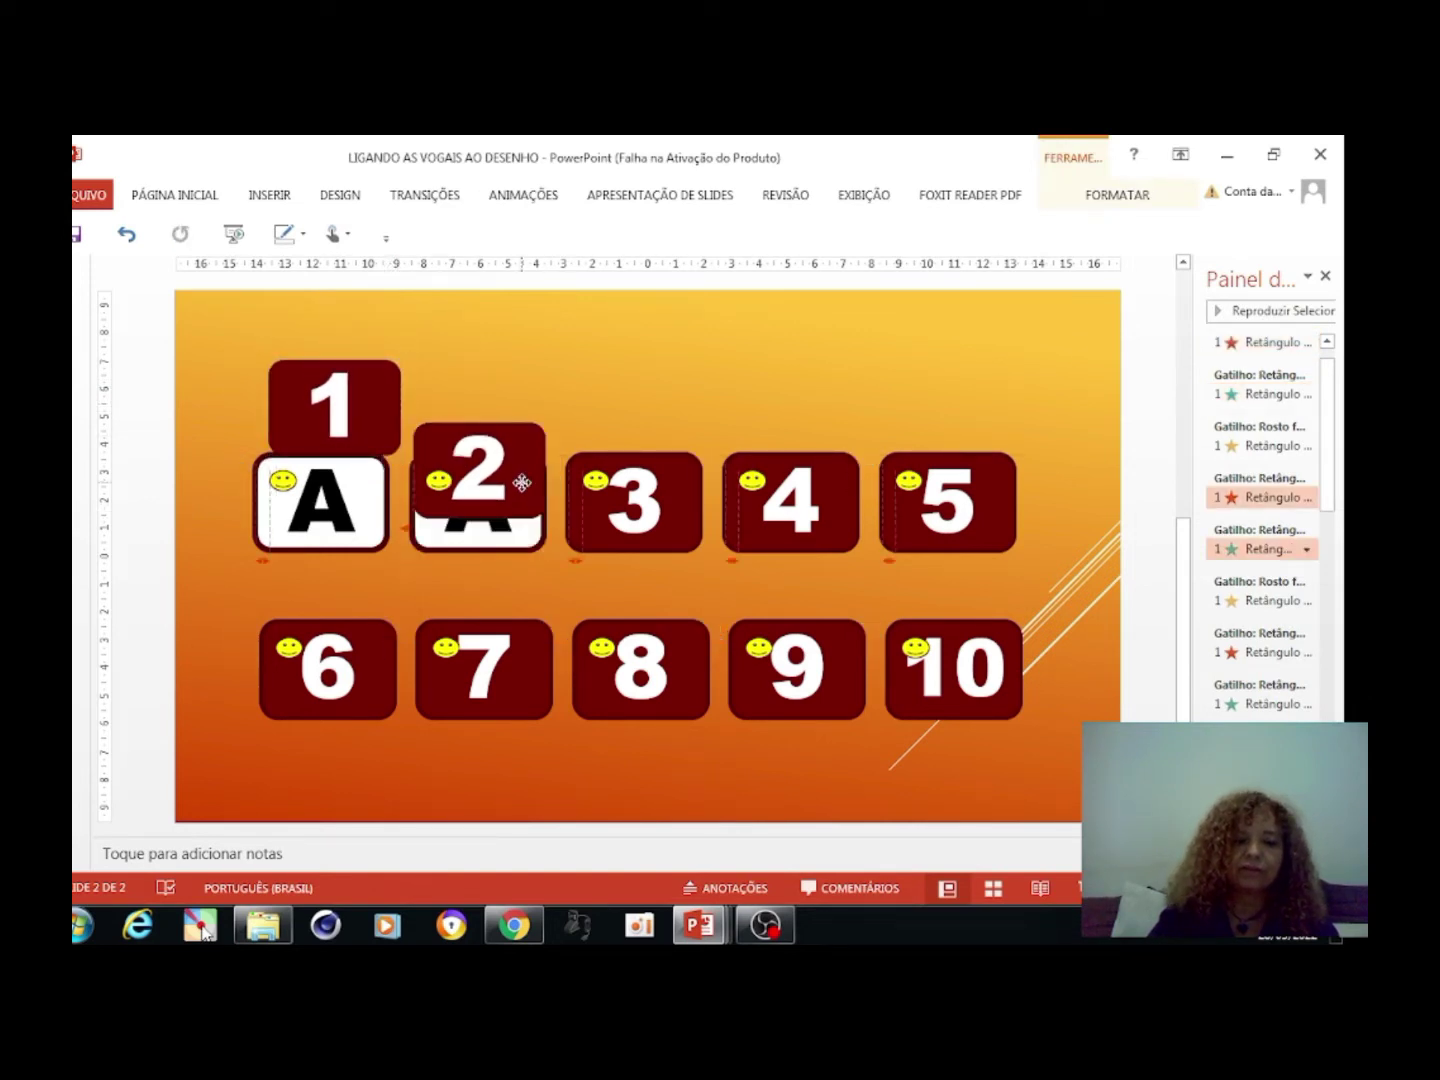
{"action": "left_click_drag", "start_coordinate": [678, 508], "coordinate": [659, 386]}
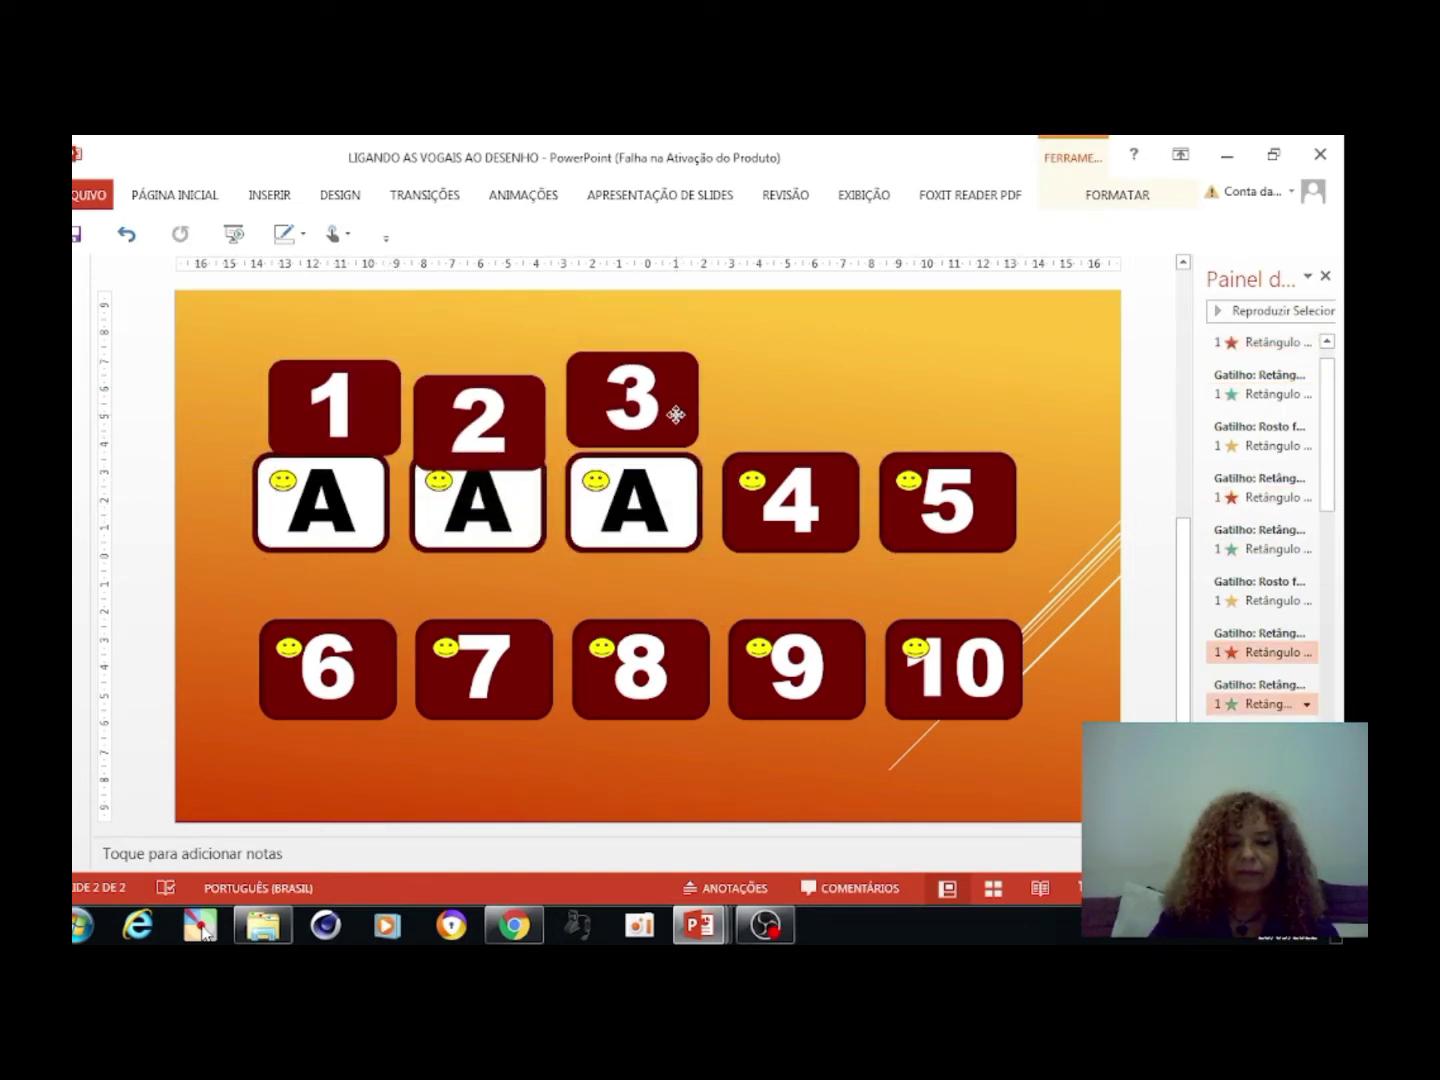
{"action": "left_click_drag", "start_coordinate": [856, 543], "coordinate": [842, 455]}
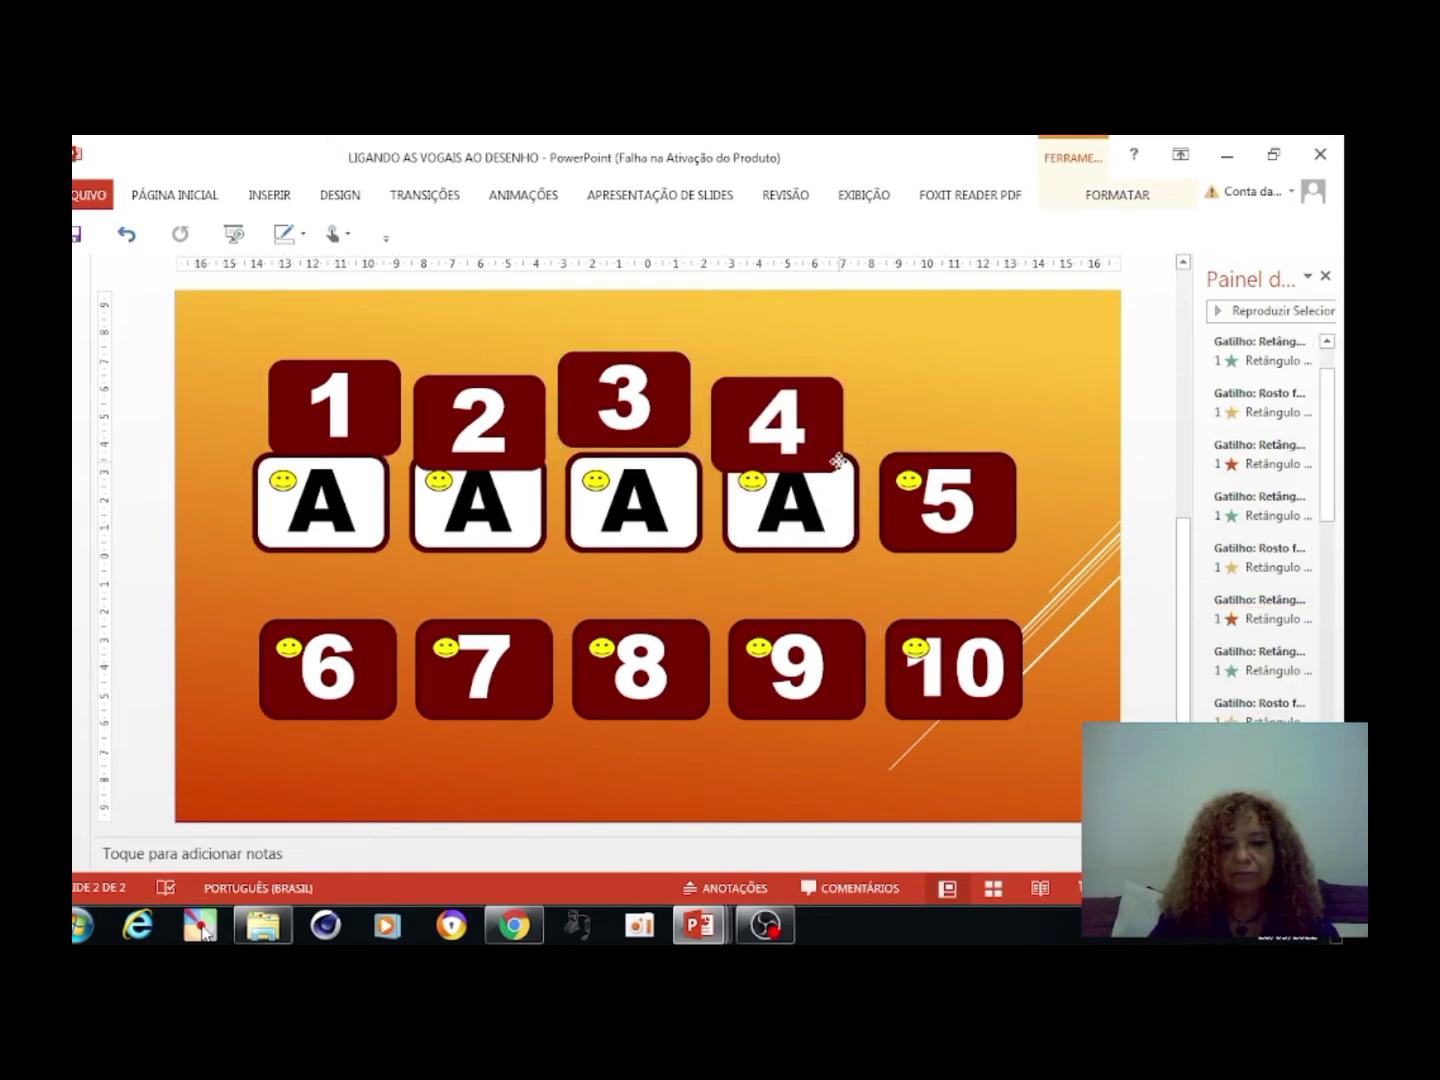
{"action": "left_click_drag", "start_coordinate": [999, 524], "coordinate": [986, 436]}
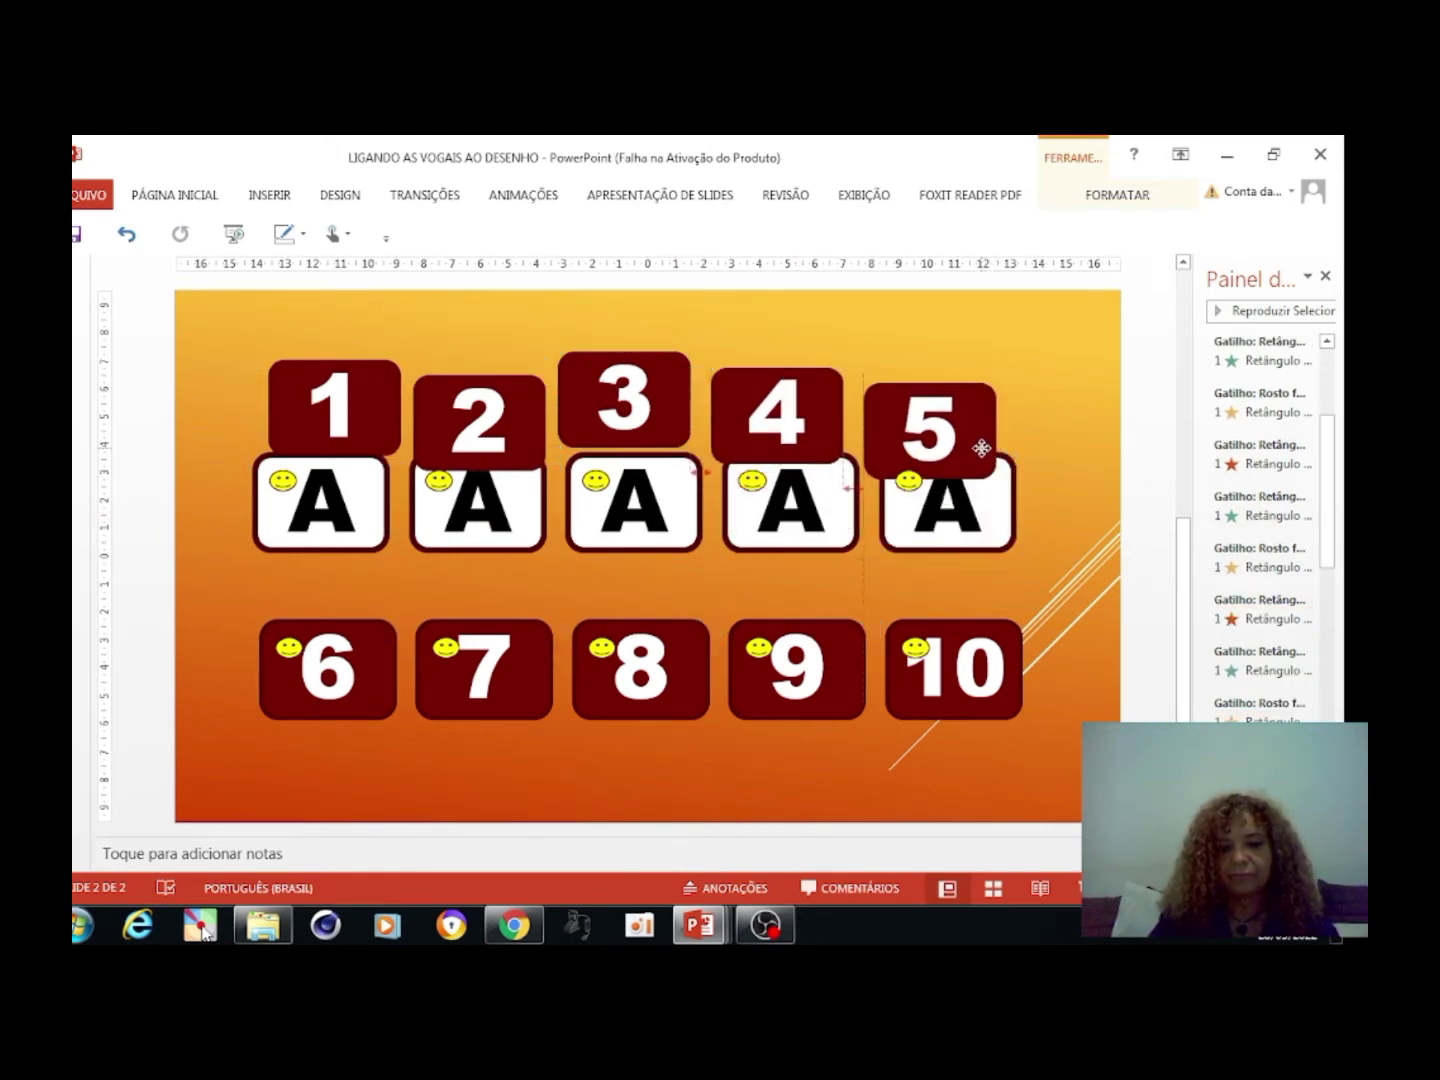
Drag number cards 6 to 10 downward to uncover the bottom-row A cards
{"action": "left_click_drag", "start_coordinate": [350, 693], "coordinate": [356, 797]}
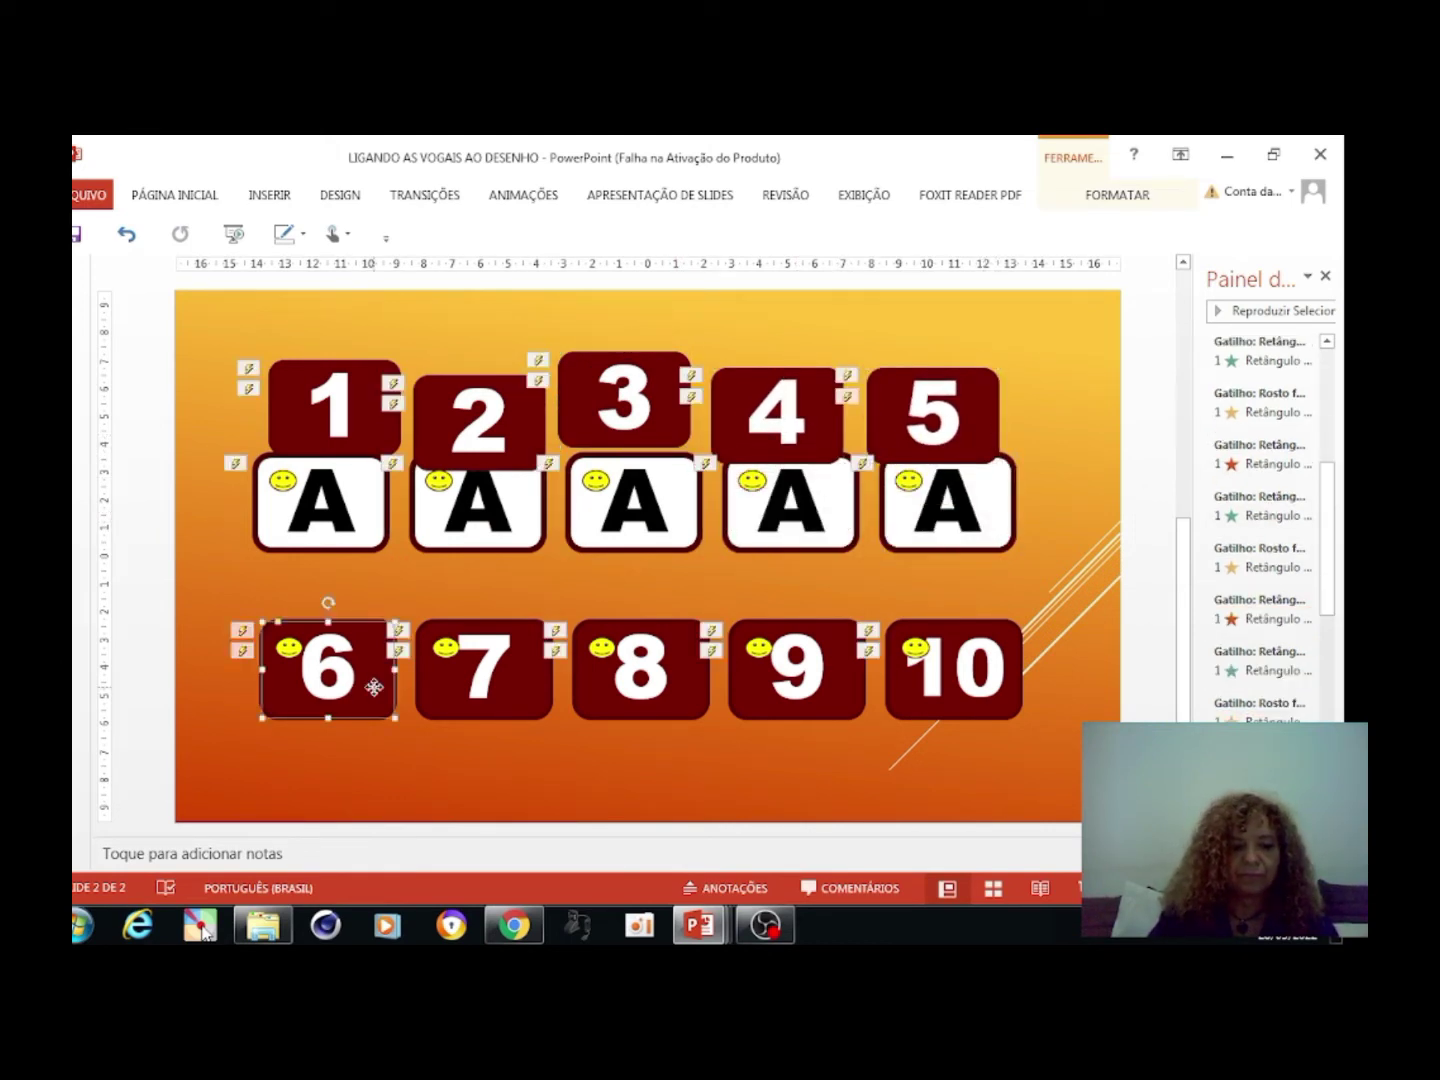
{"action": "left_click_drag", "start_coordinate": [542, 703], "coordinate": [542, 807]}
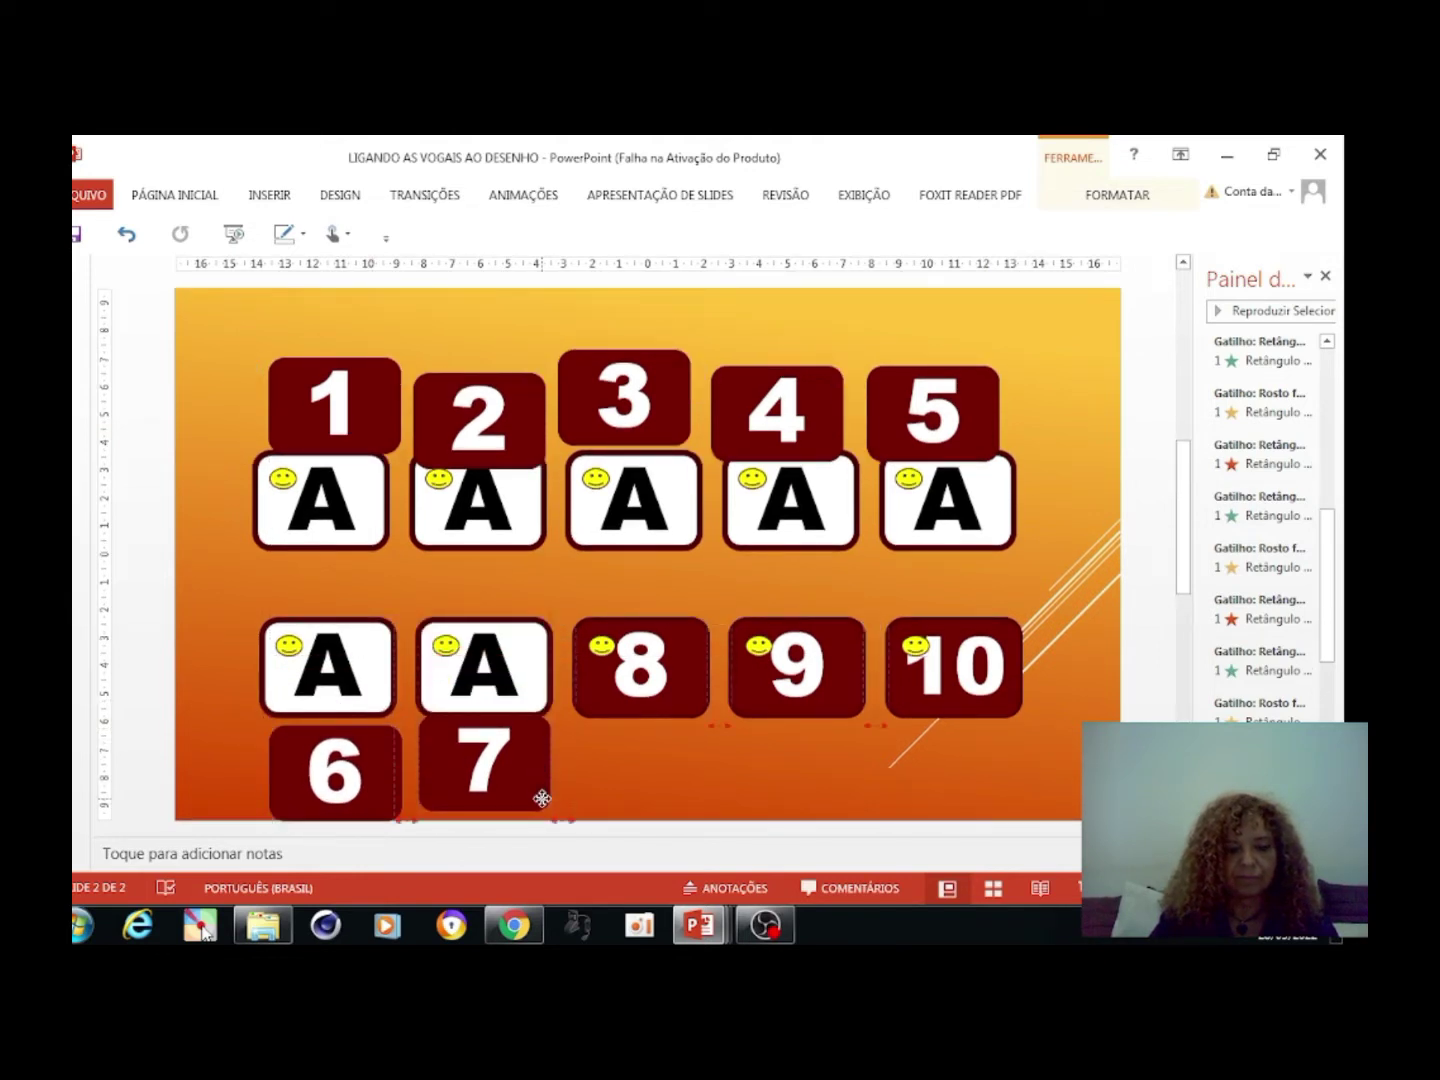
{"action": "left_click_drag", "start_coordinate": [690, 693], "coordinate": [698, 791]}
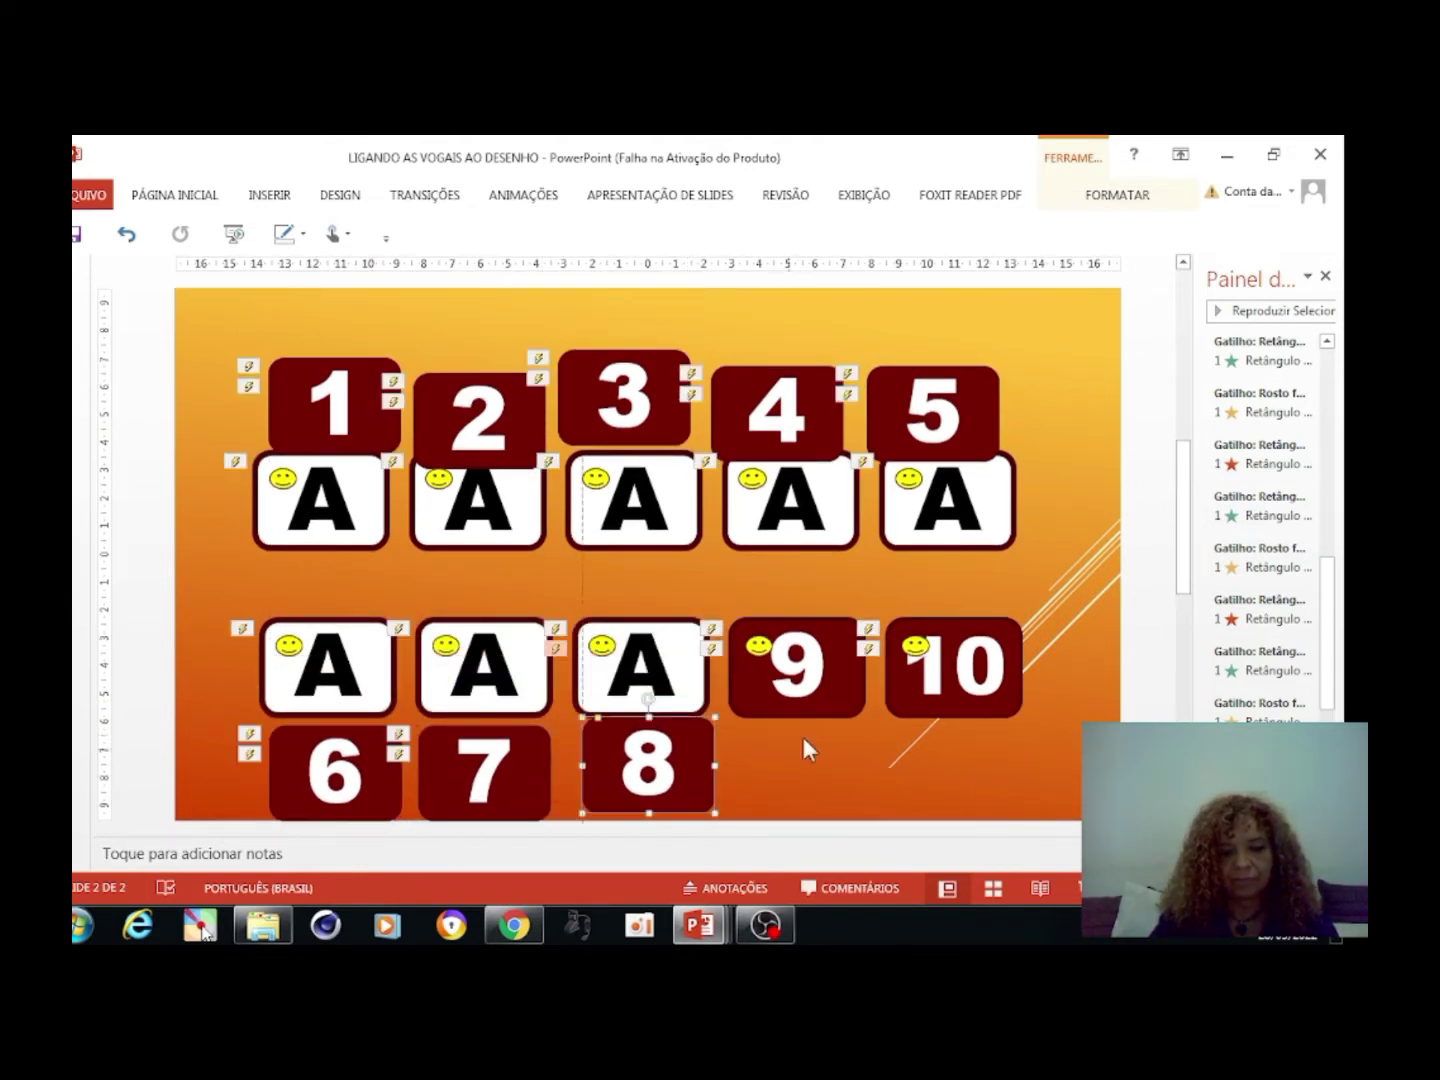
{"action": "left_click_drag", "start_coordinate": [834, 697], "coordinate": [846, 795]}
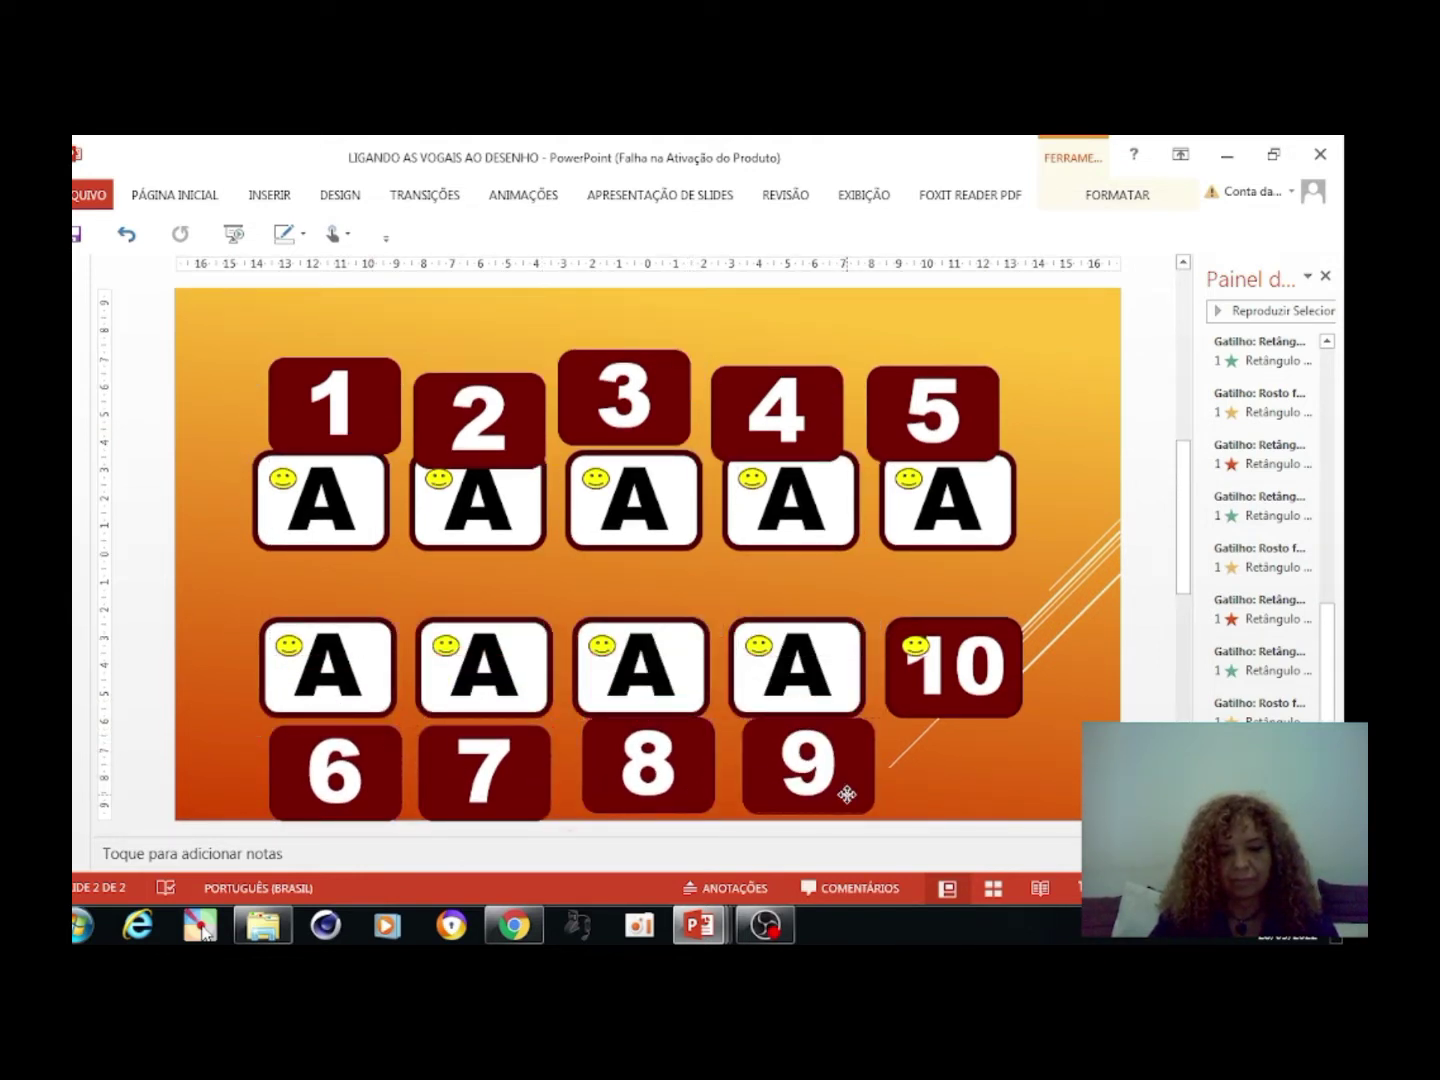
{"action": "left_click", "coordinate": [957, 710]}
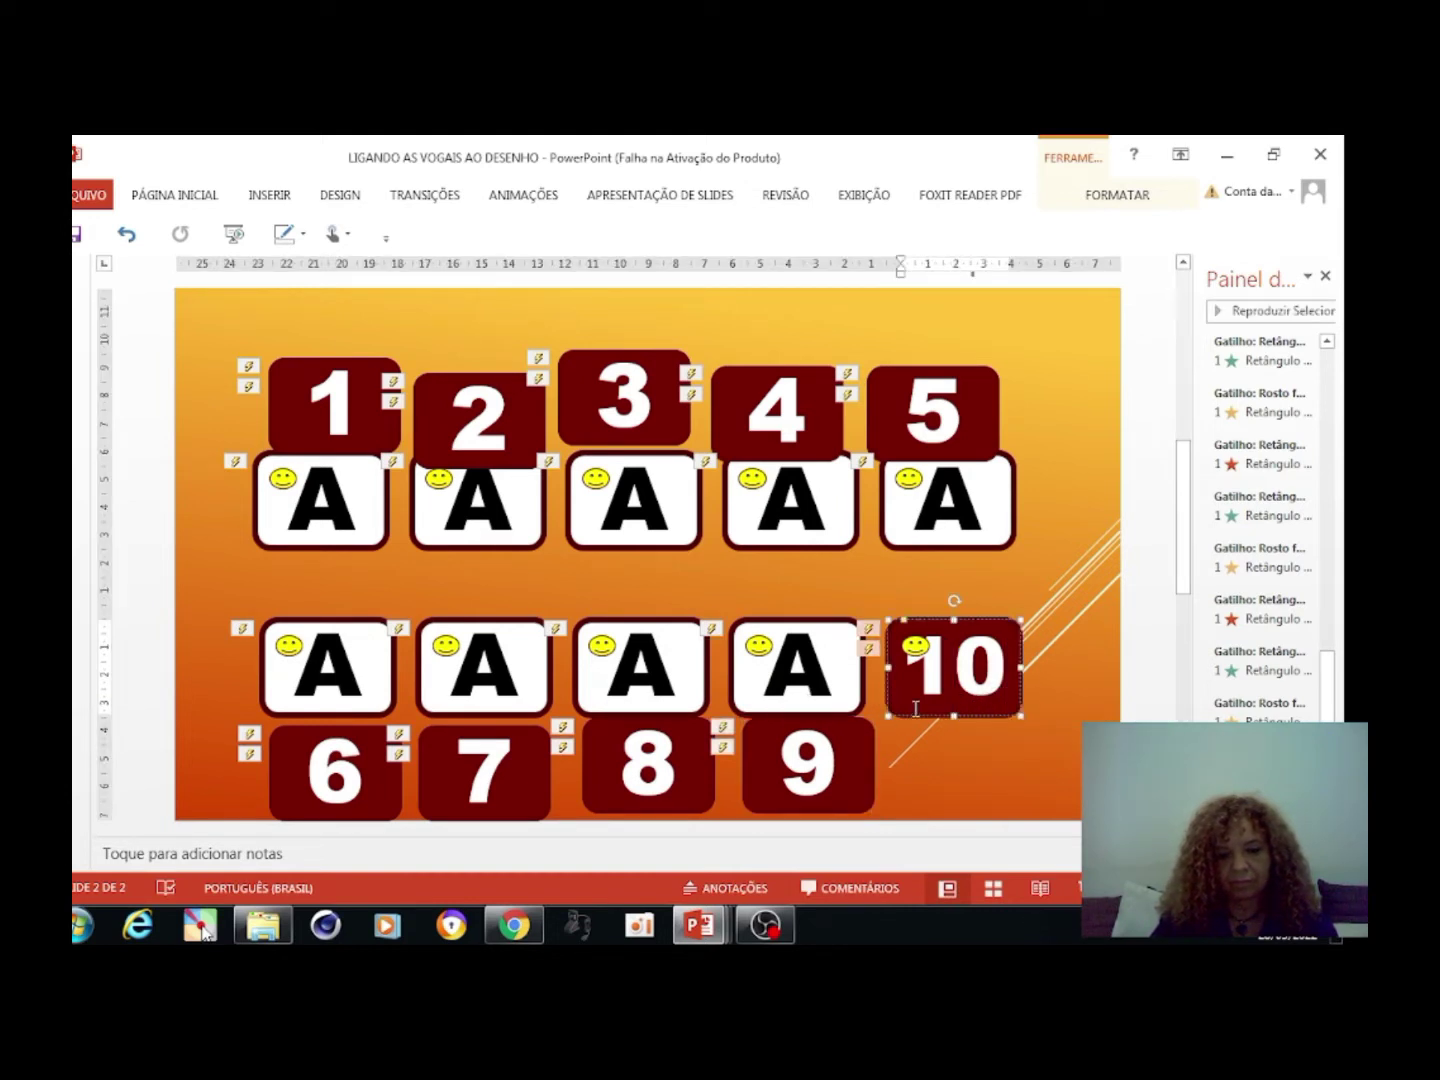
{"action": "left_click_drag", "start_coordinate": [894, 708], "coordinate": [895, 807]}
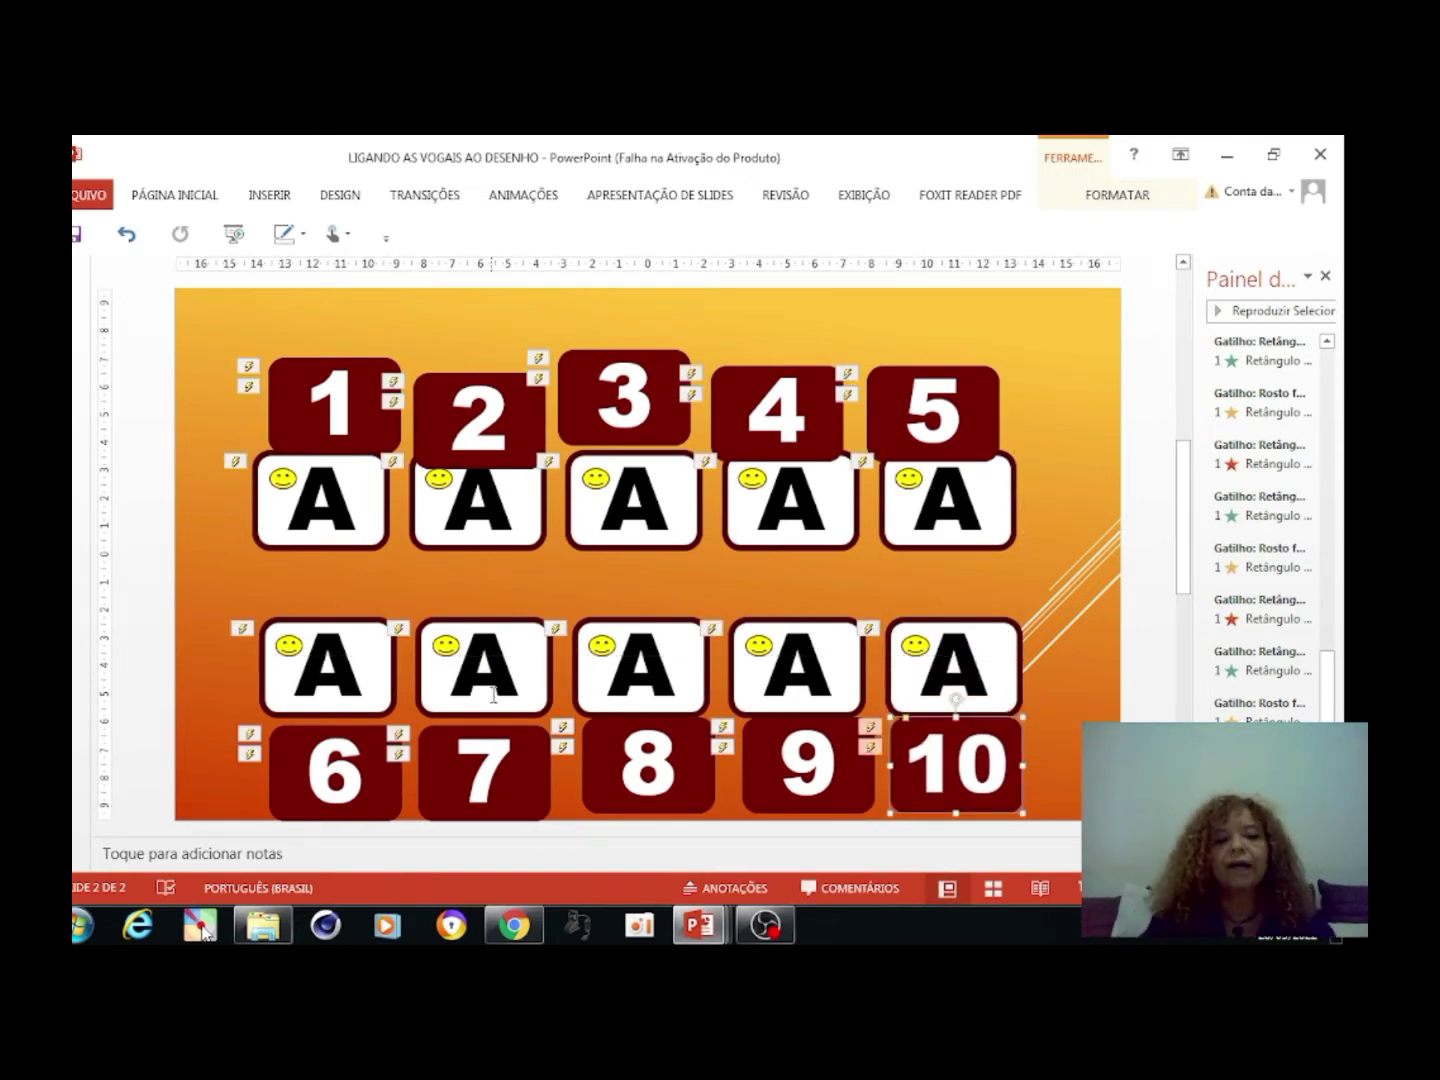
{"action": "left_click", "coordinate": [276, 196]}
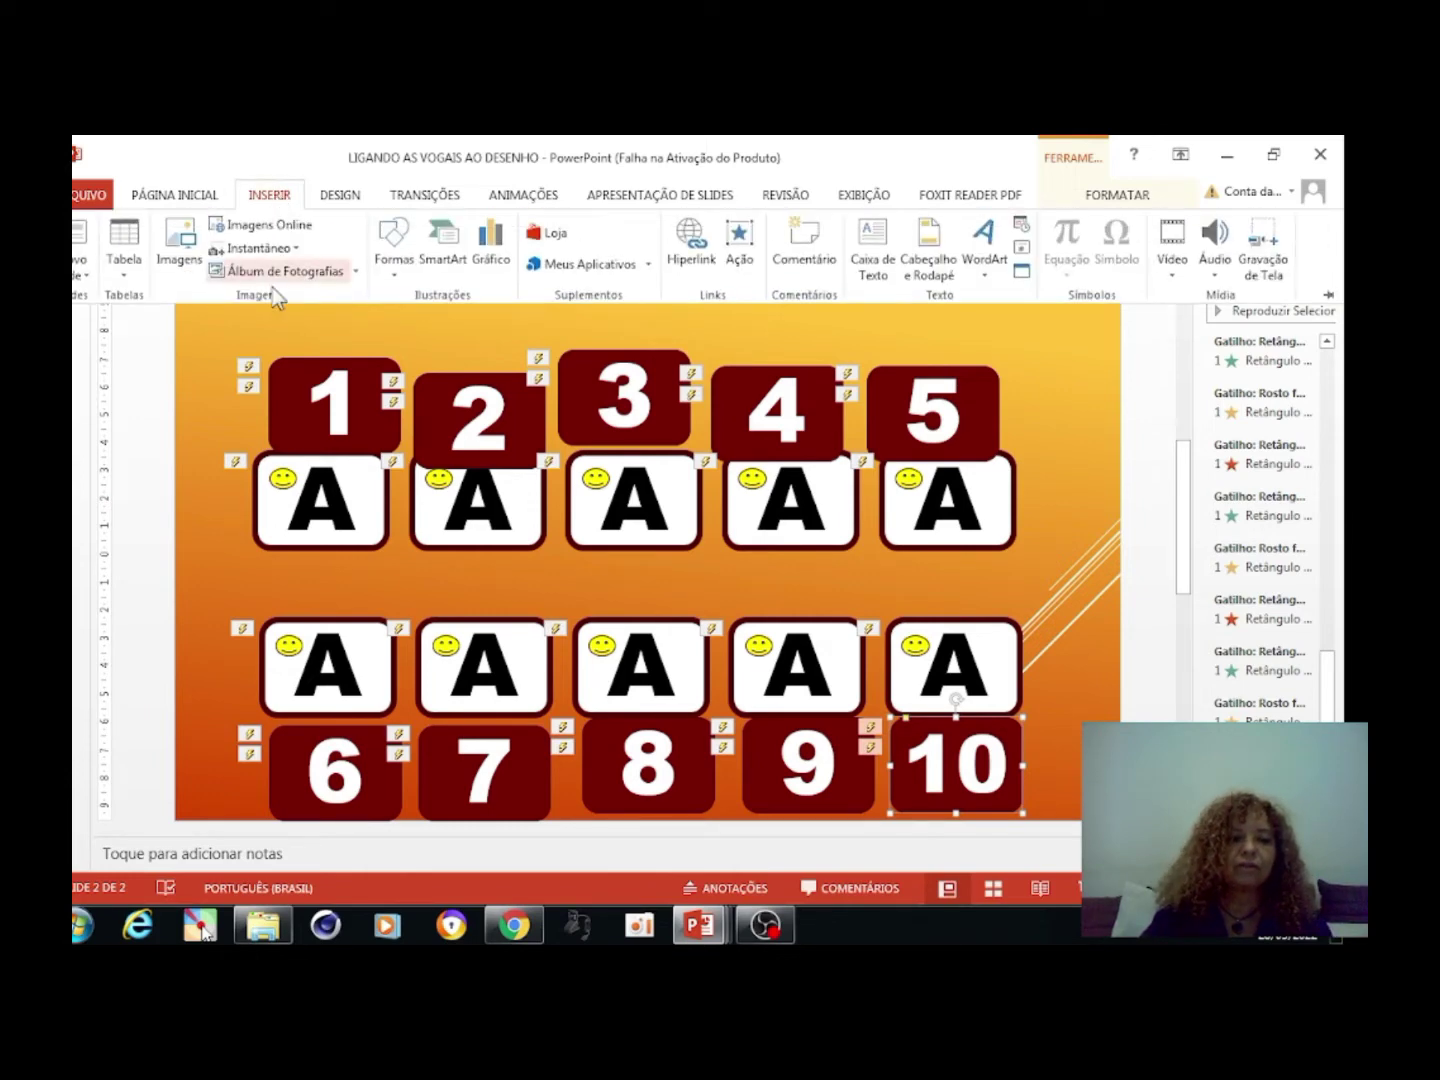
{"action": "left_click", "coordinate": [187, 248]}
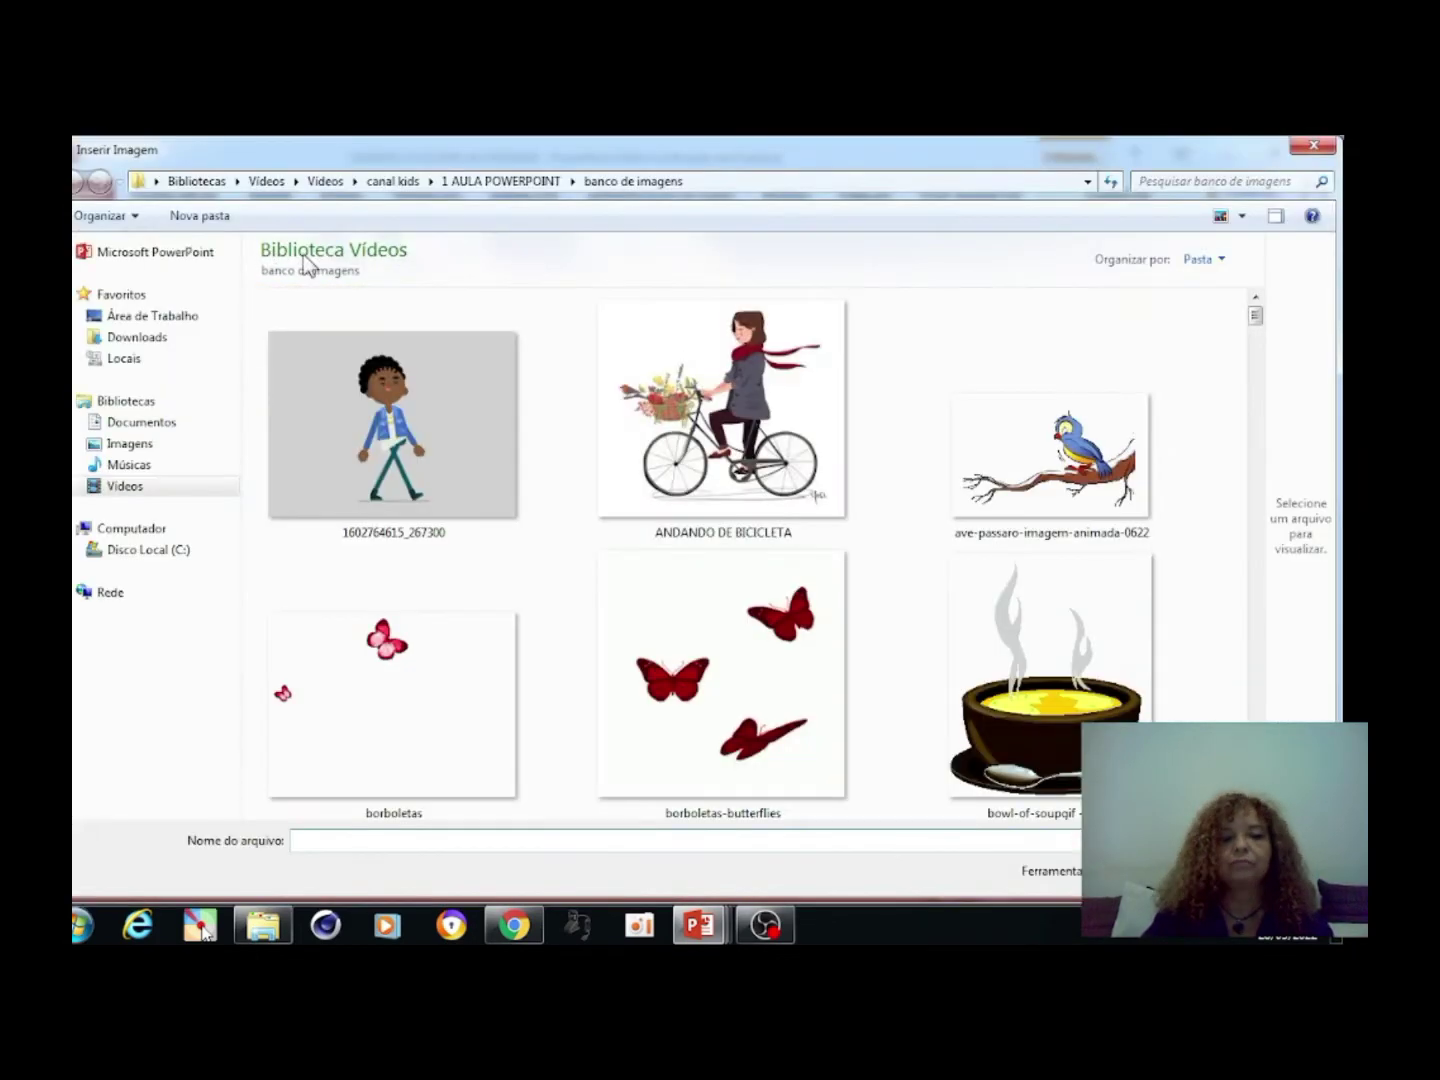
{"action": "left_click", "coordinate": [1316, 147]}
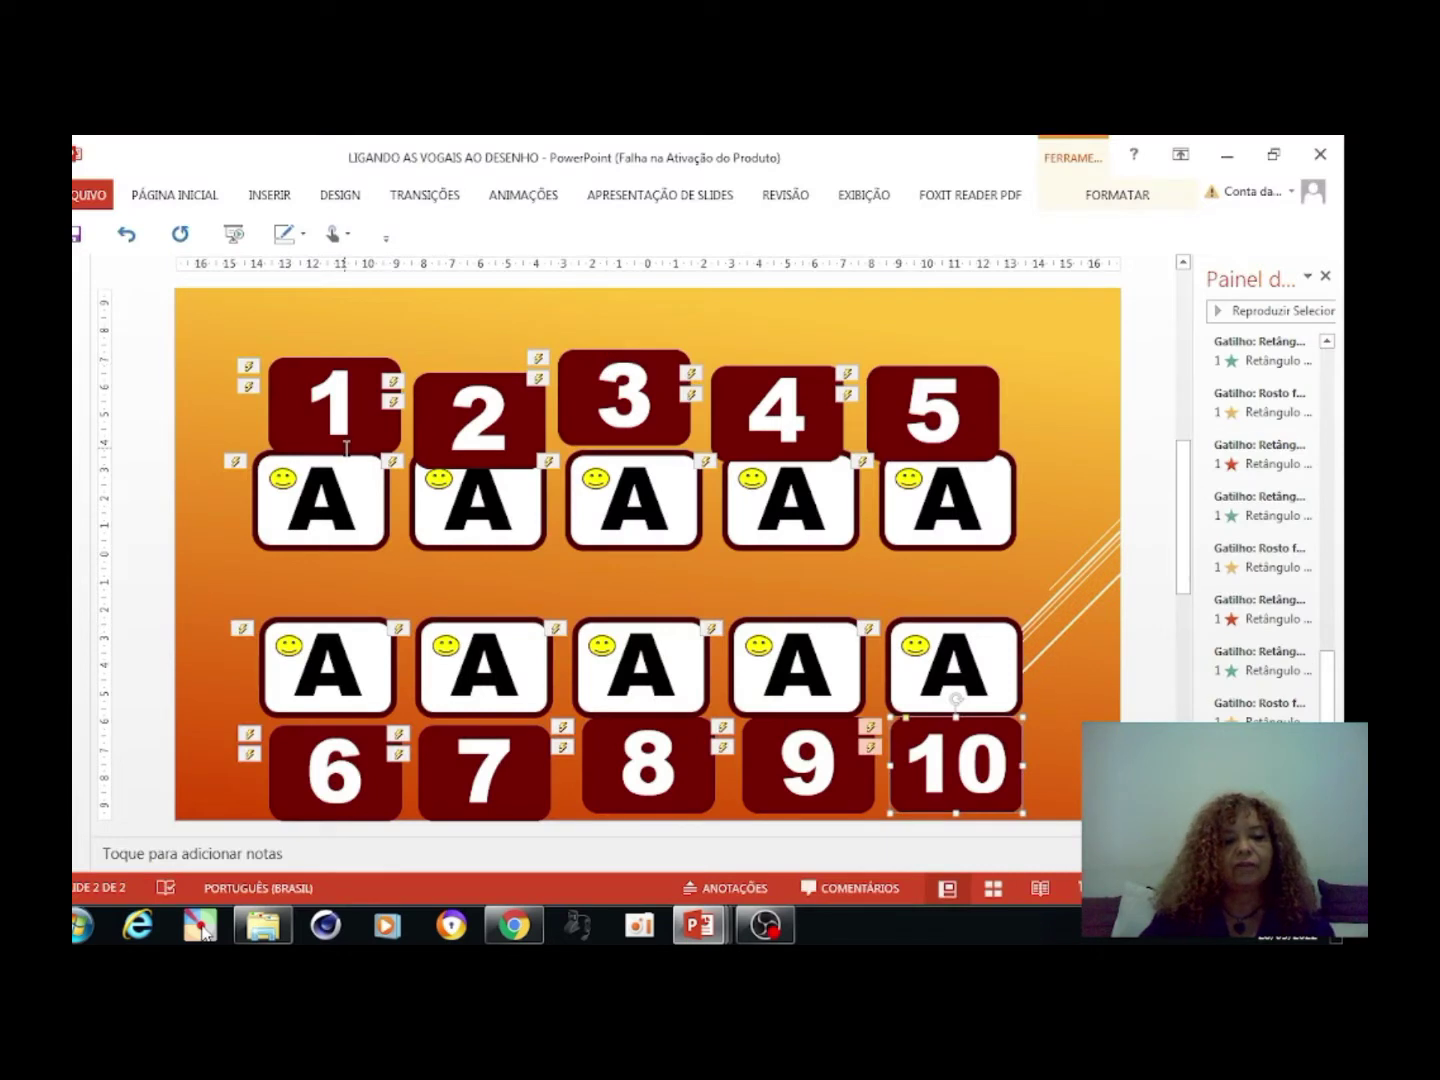
{"action": "left_click", "coordinate": [170, 195]}
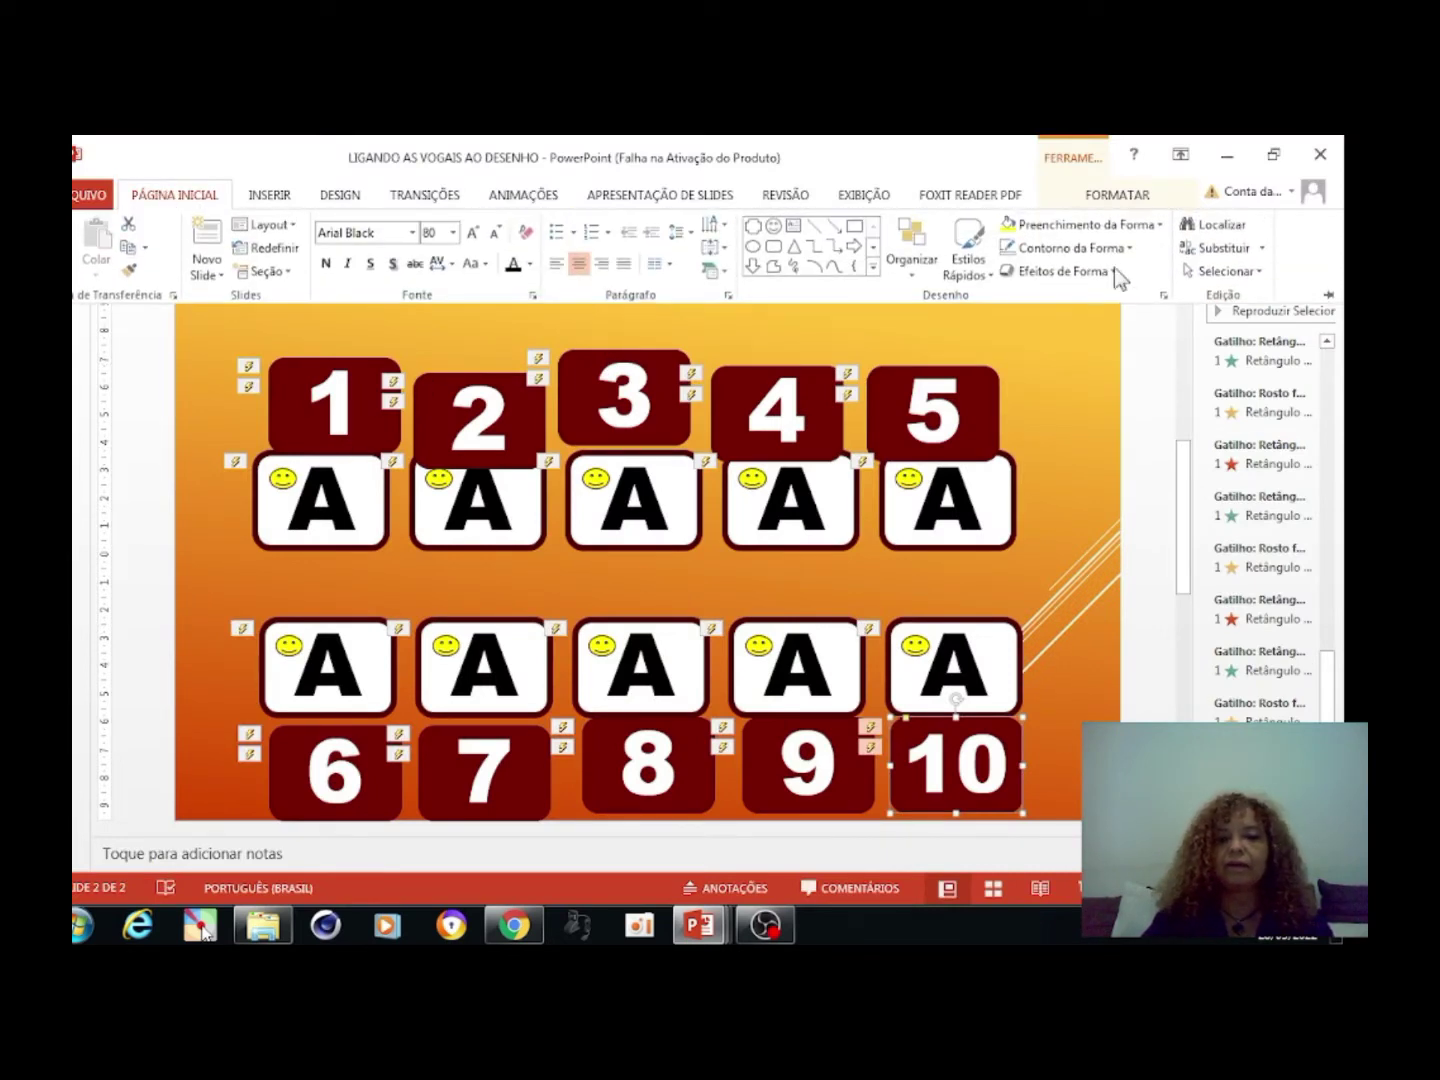
{"action": "left_click", "coordinate": [1158, 226]}
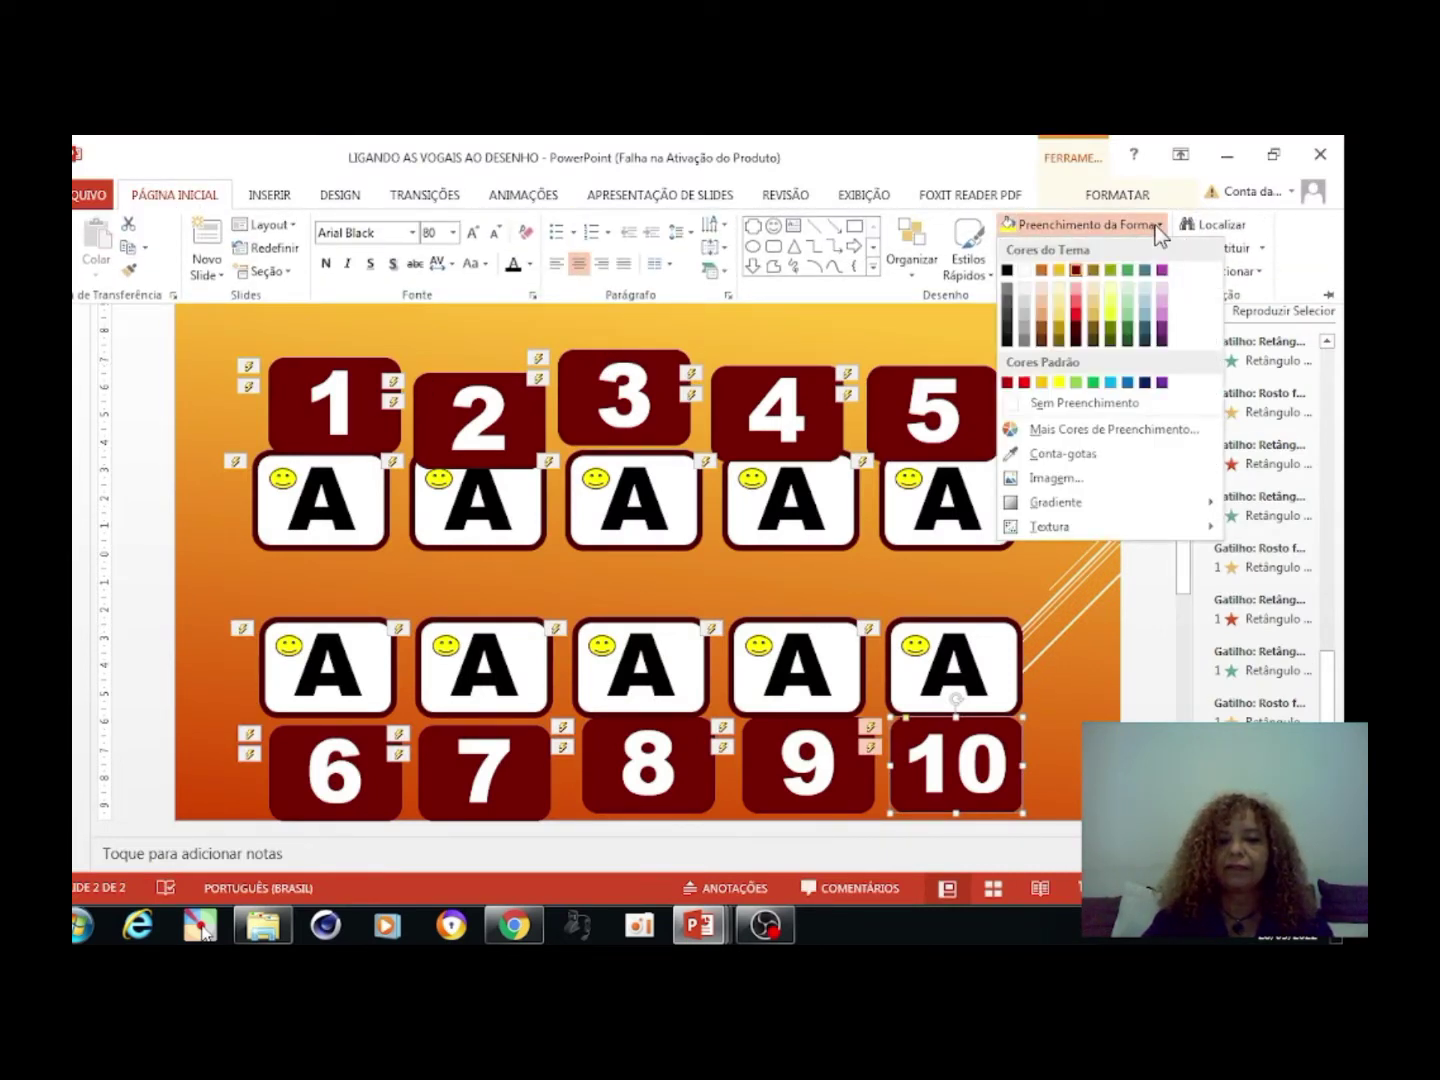
{"action": "left_click", "coordinate": [1055, 477]}
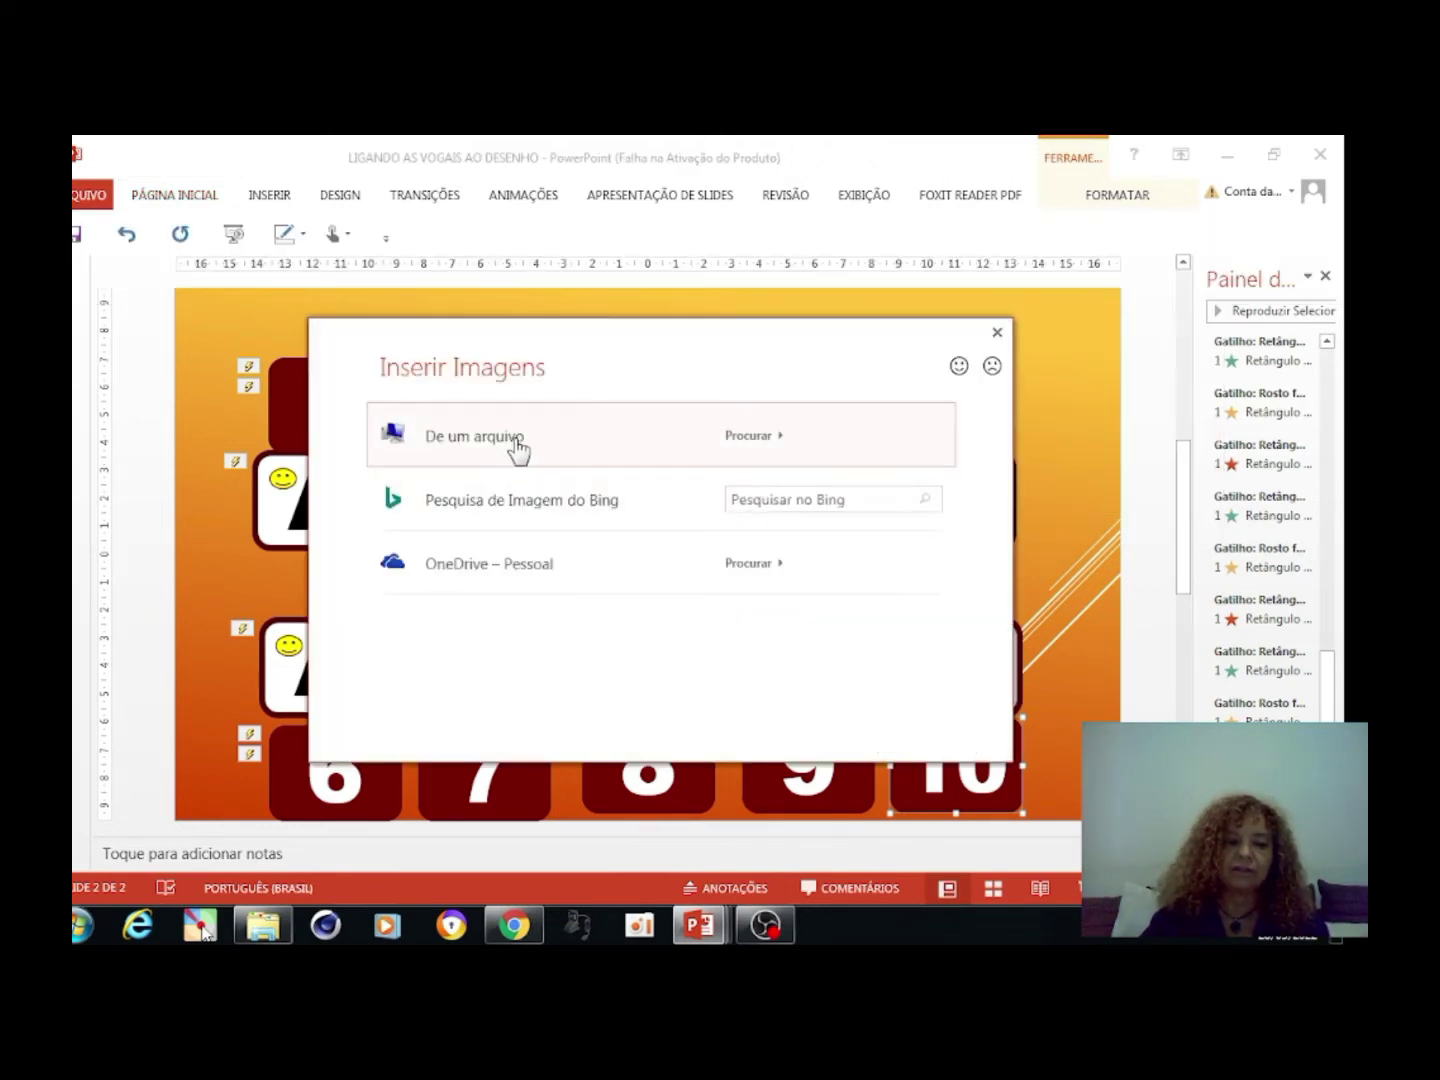
{"action": "left_click", "coordinate": [514, 439]}
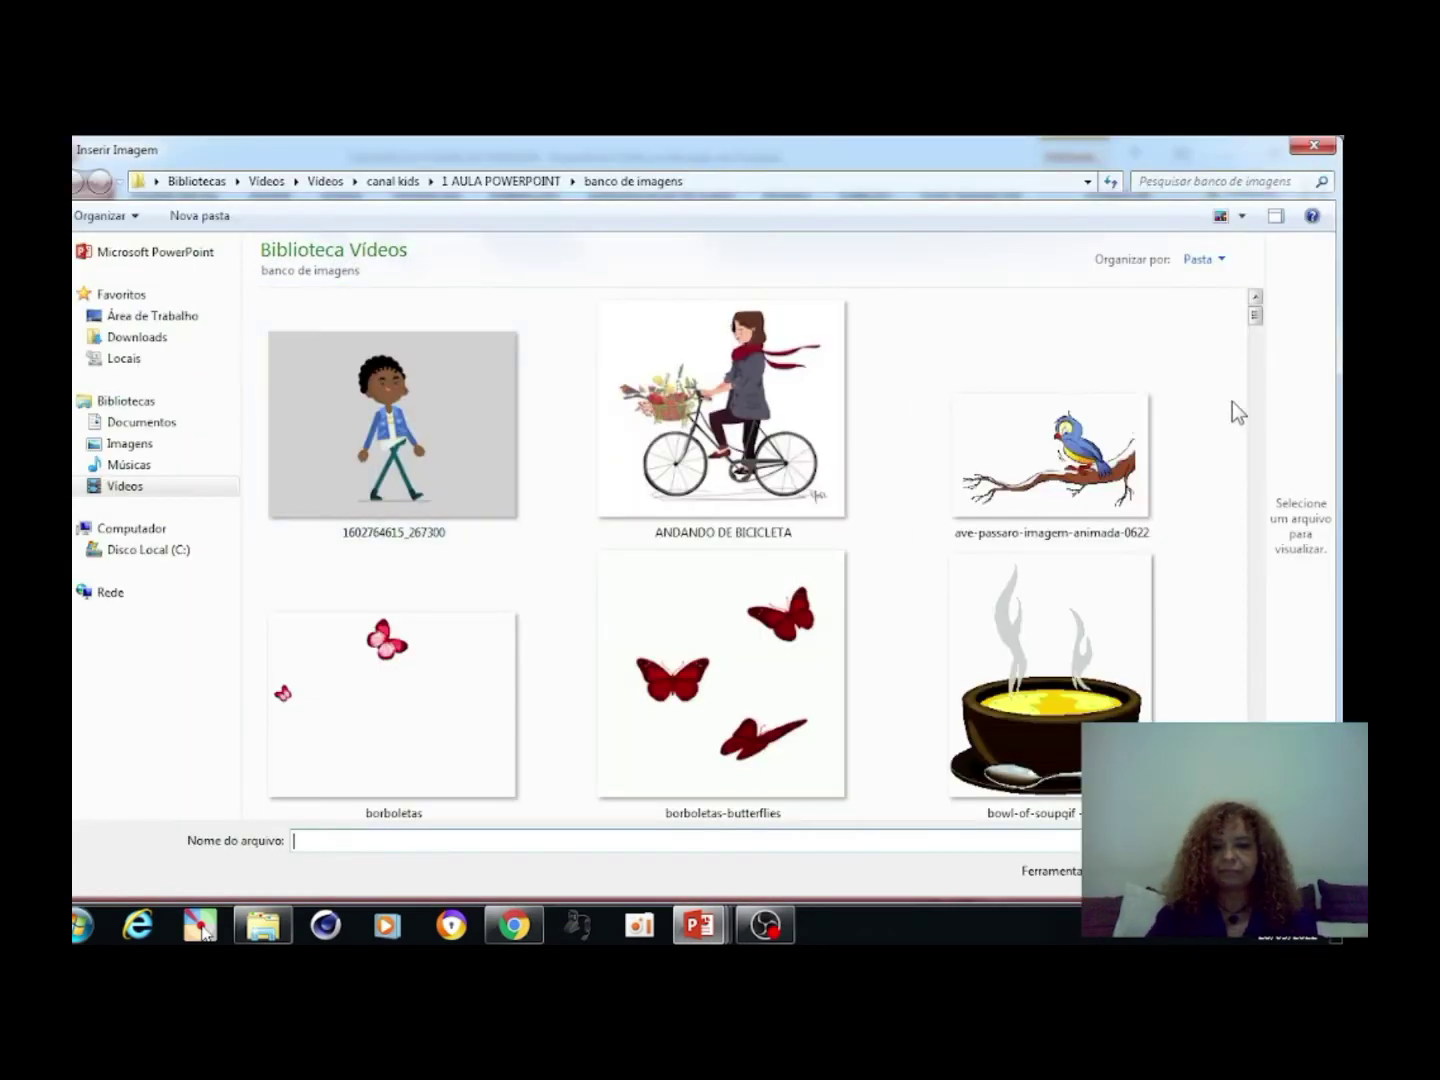
{"action": "left_click", "coordinate": [467, 184]}
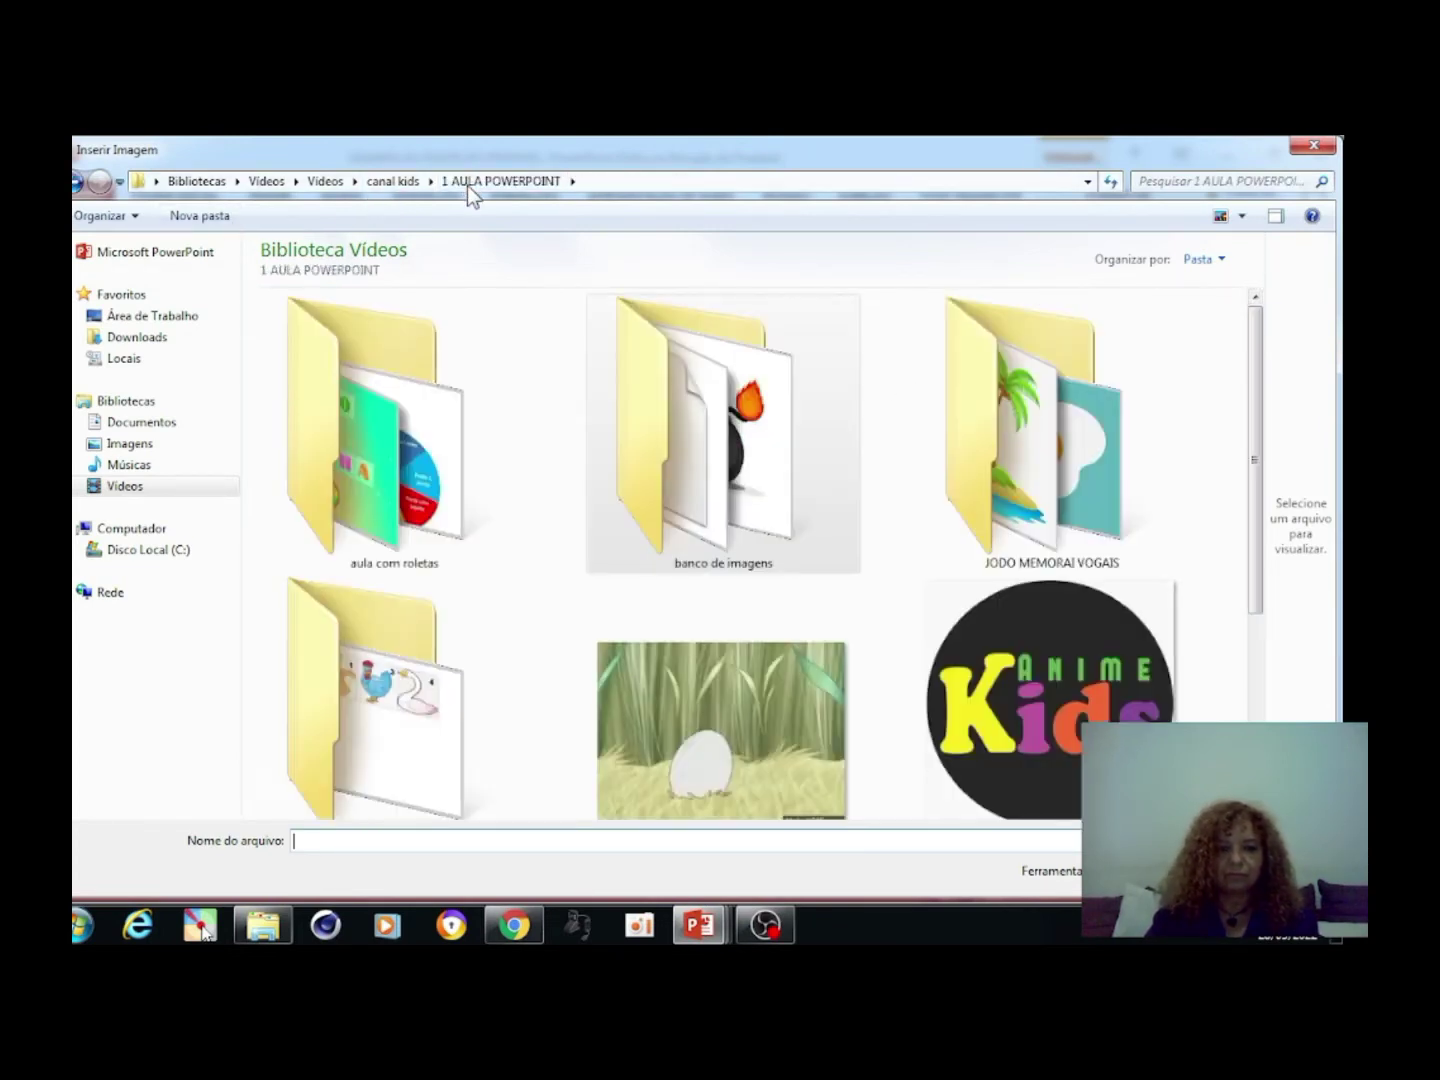
{"action": "double_click", "coordinate": [1065, 517]}
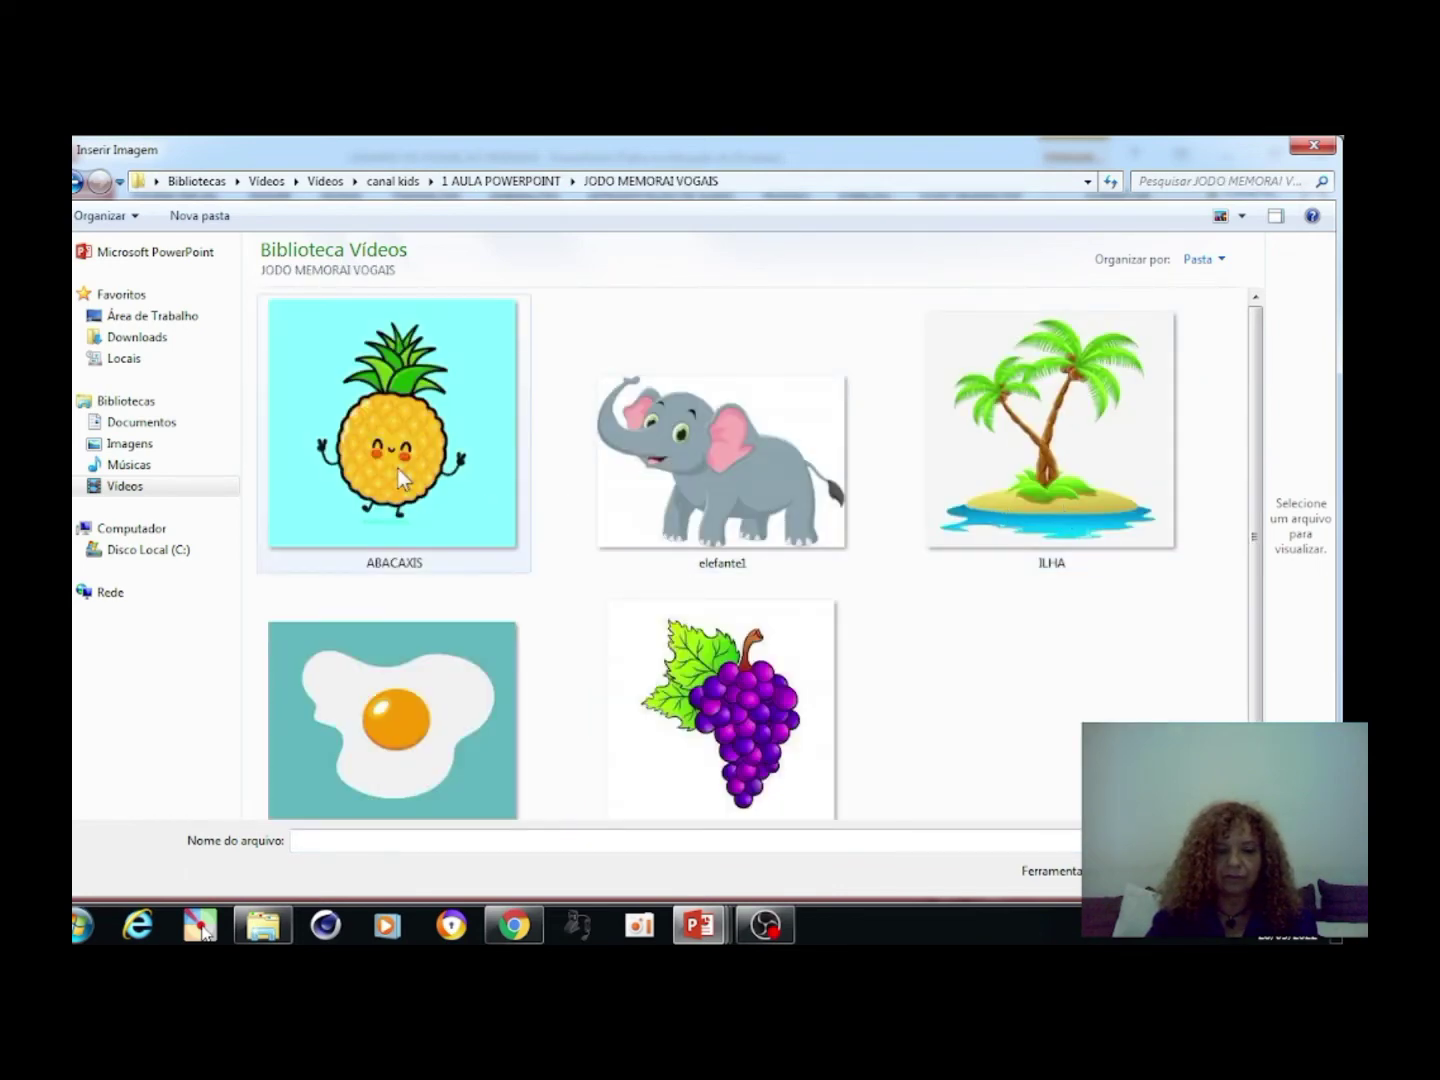
{"action": "left_click", "coordinate": [397, 468]}
{"action": "key", "text": "Return"}
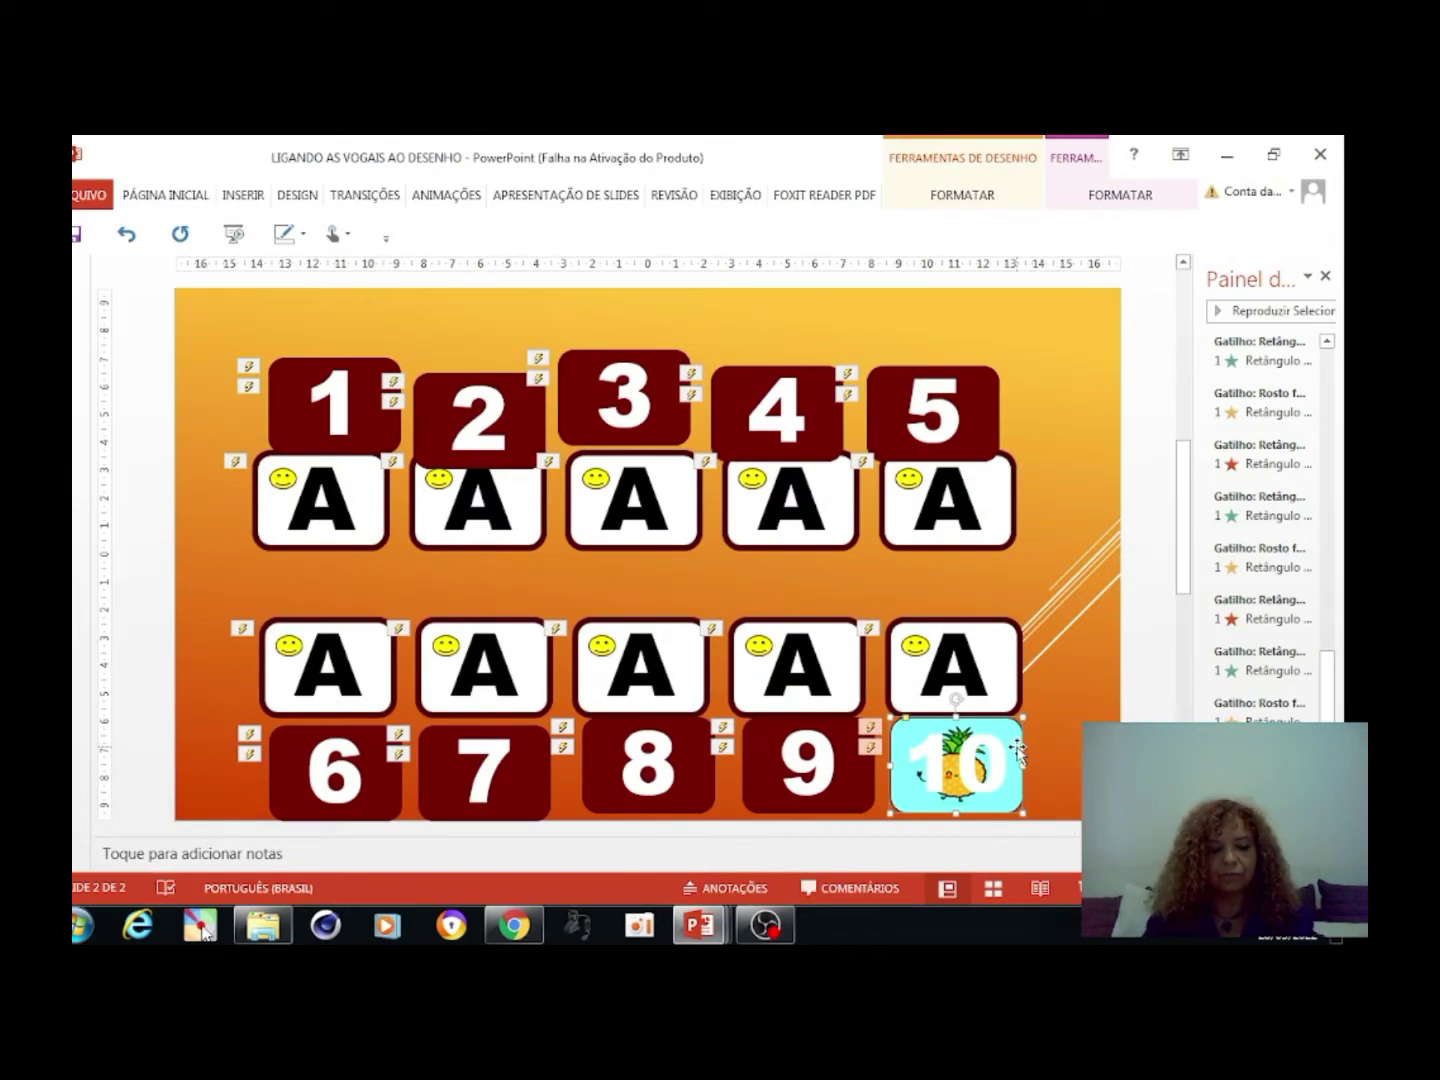
{"action": "key", "text": "ctrl+z"}
Fill the A card above card 10 with the ABACAXIS pineapple picture from file
{"action": "left_click", "coordinate": [1000, 672]}
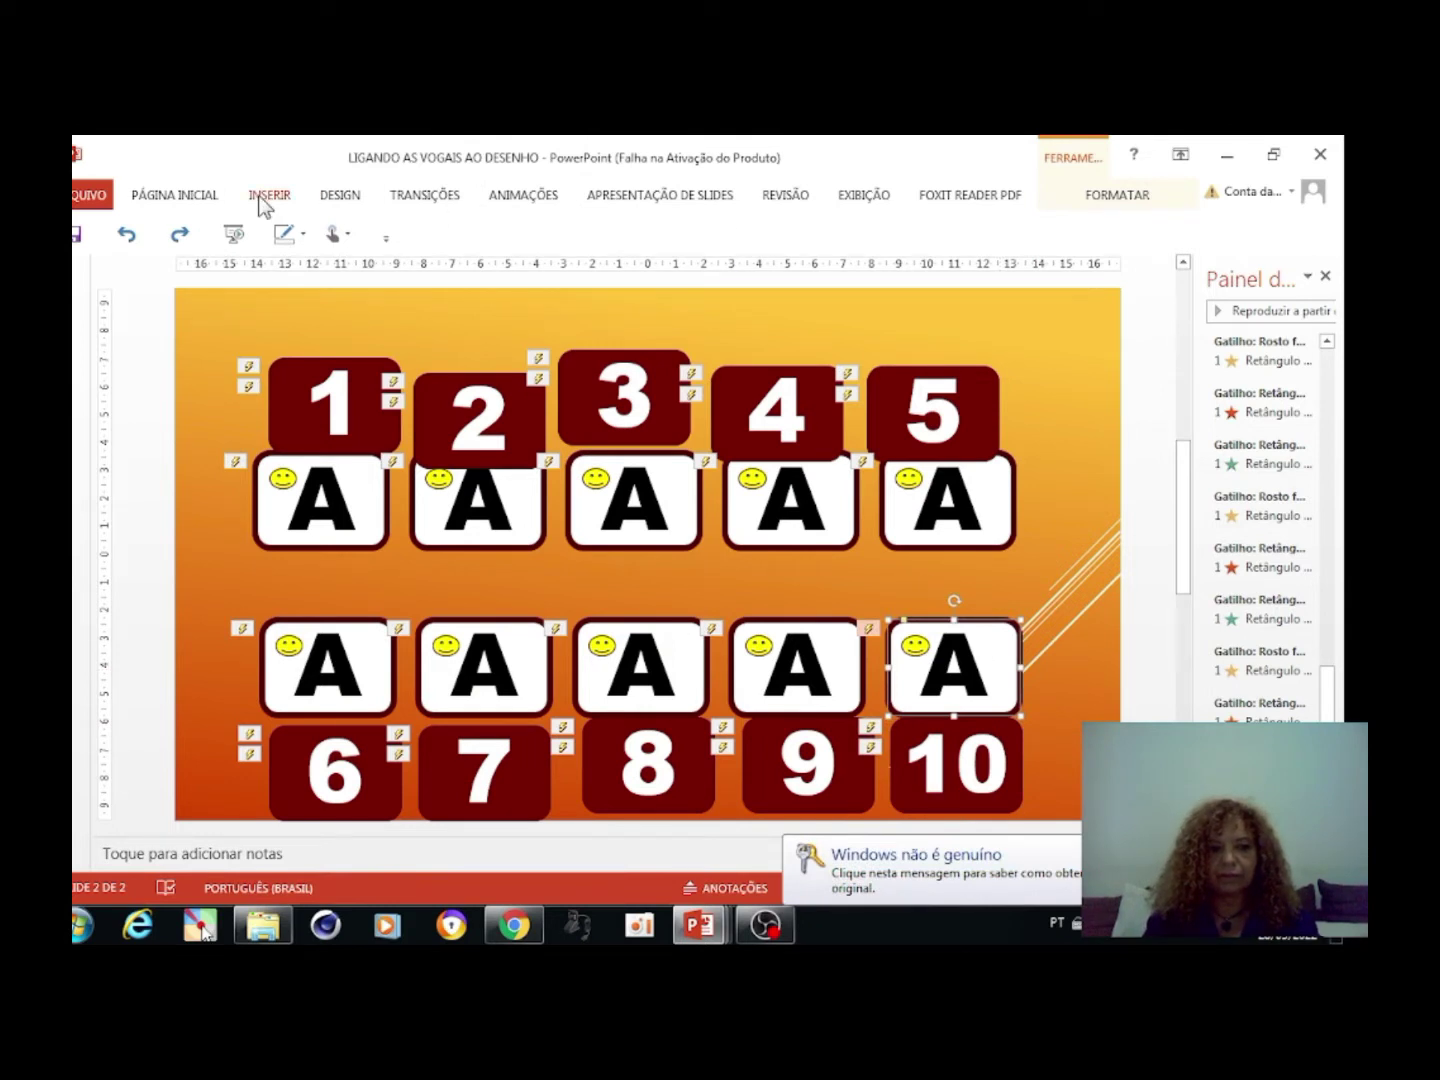
{"action": "left_click", "coordinate": [180, 194]}
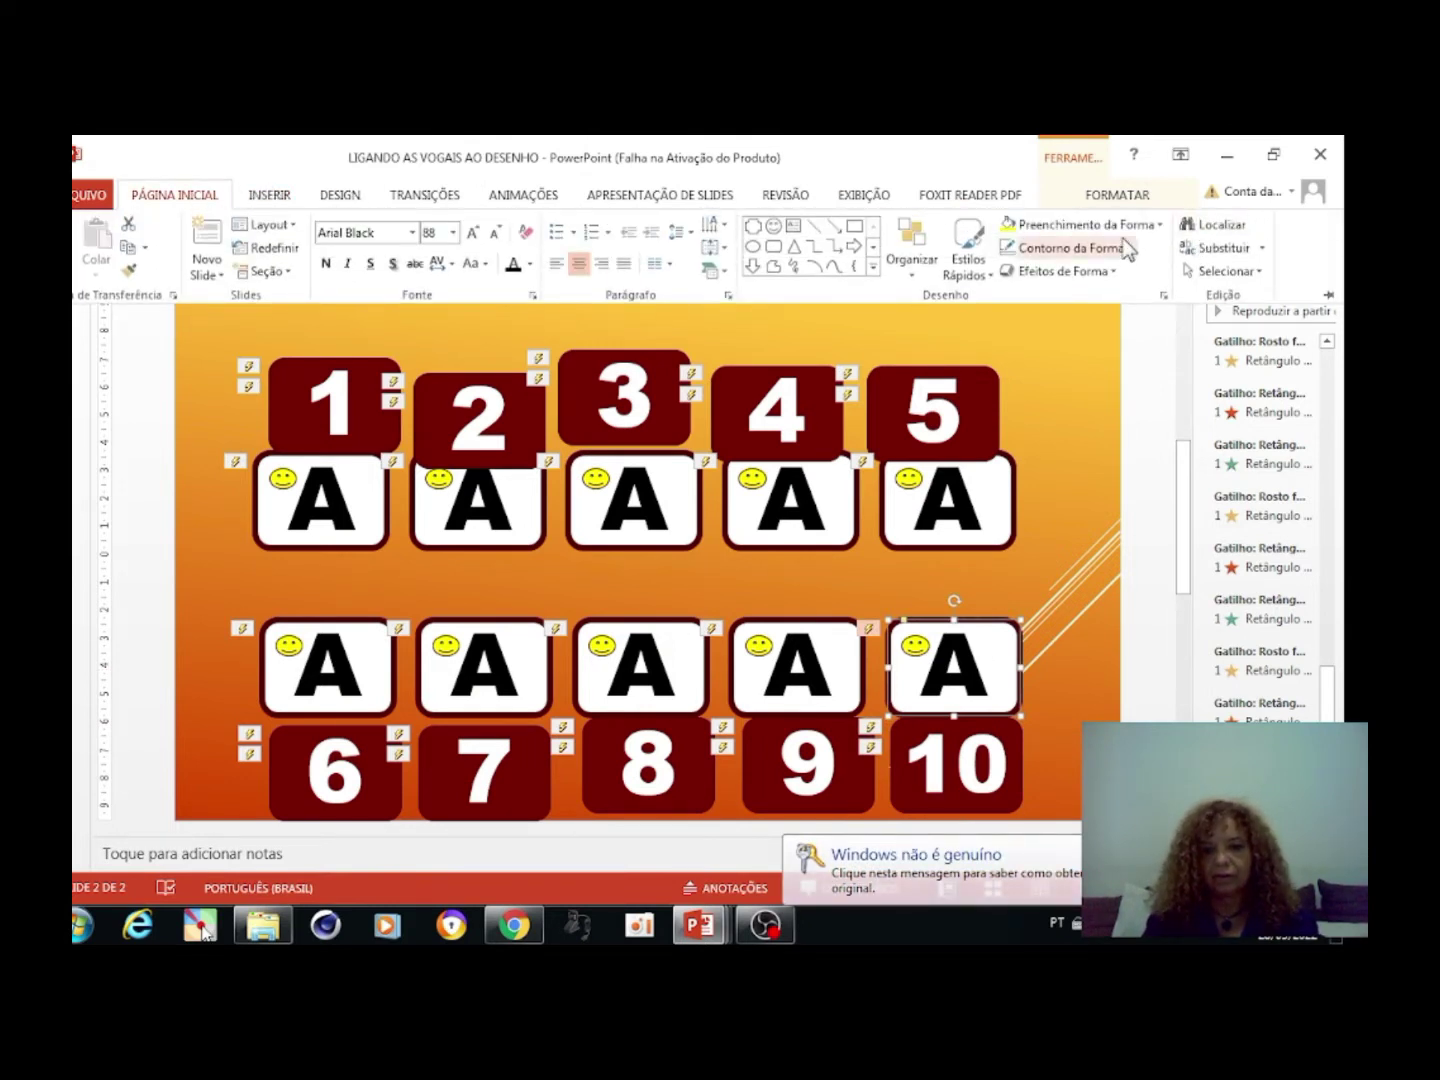
{"action": "left_click", "coordinate": [1162, 226]}
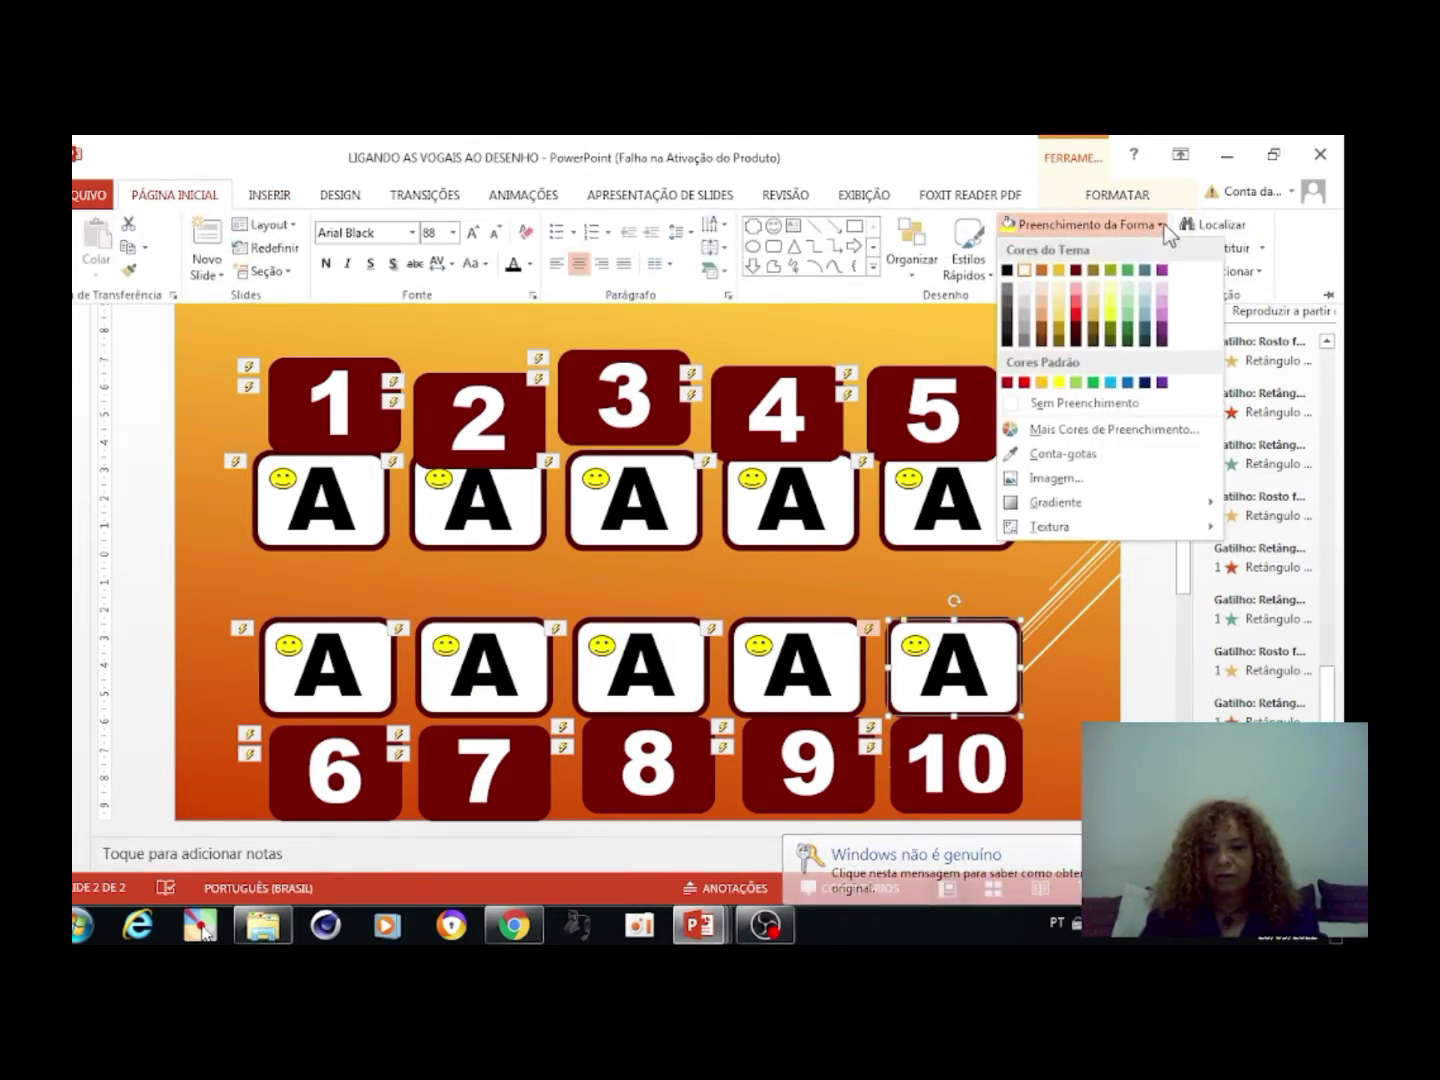
{"action": "left_click", "coordinate": [1090, 488]}
{"action": "left_click", "coordinate": [580, 453]}
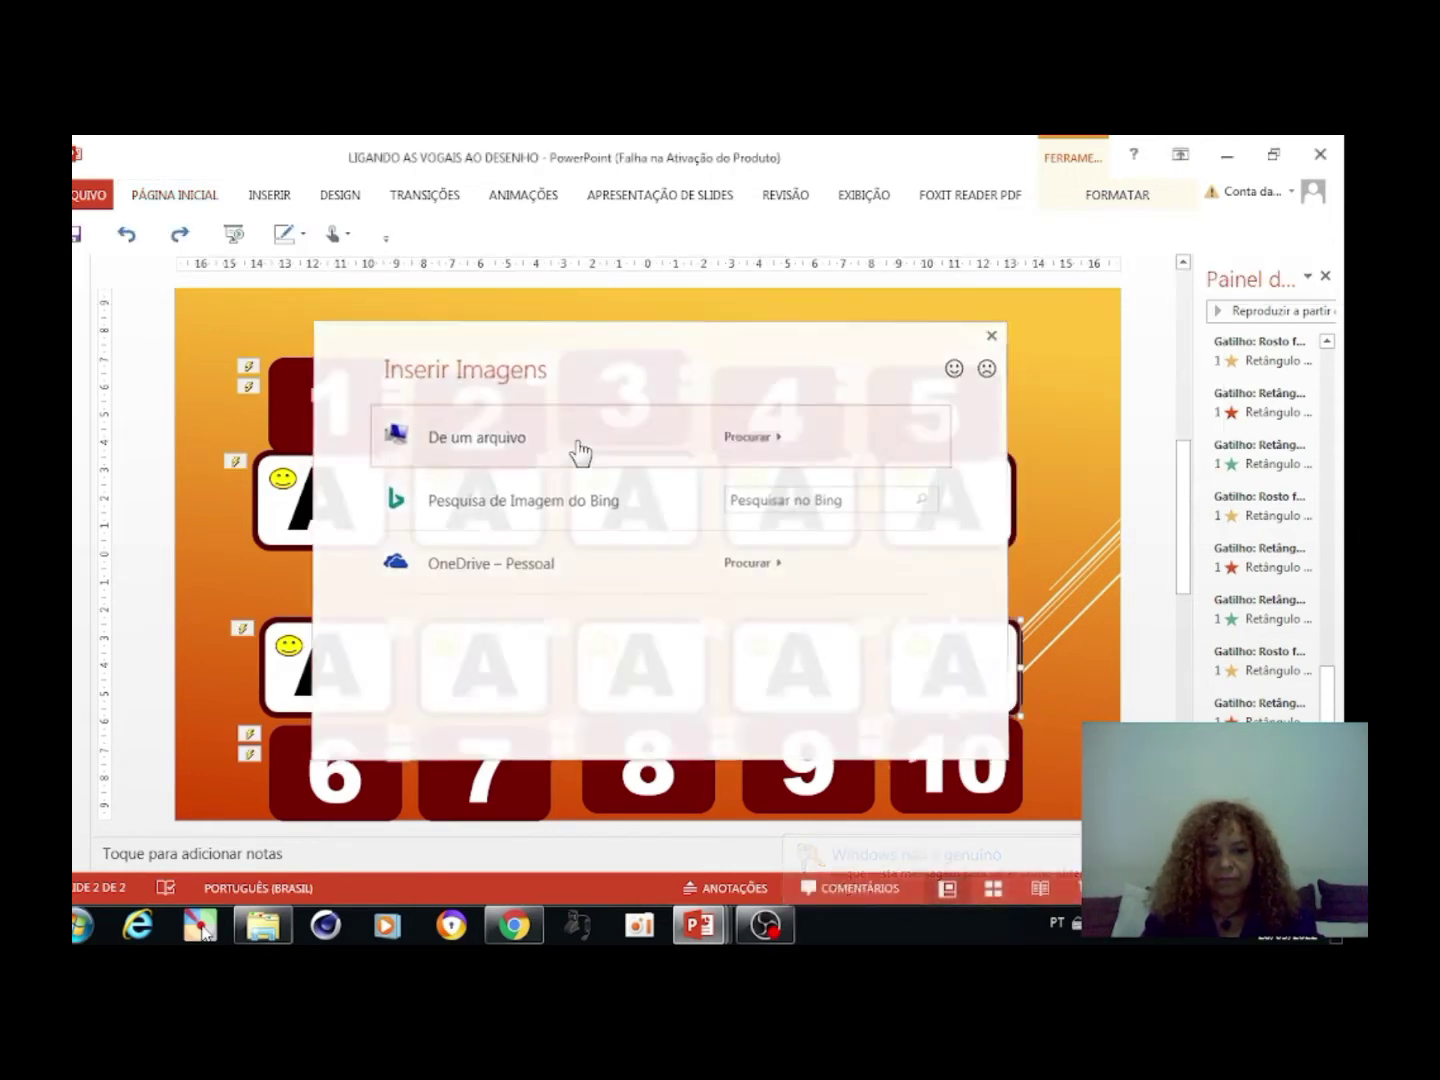
{"action": "left_click", "coordinate": [480, 450]}
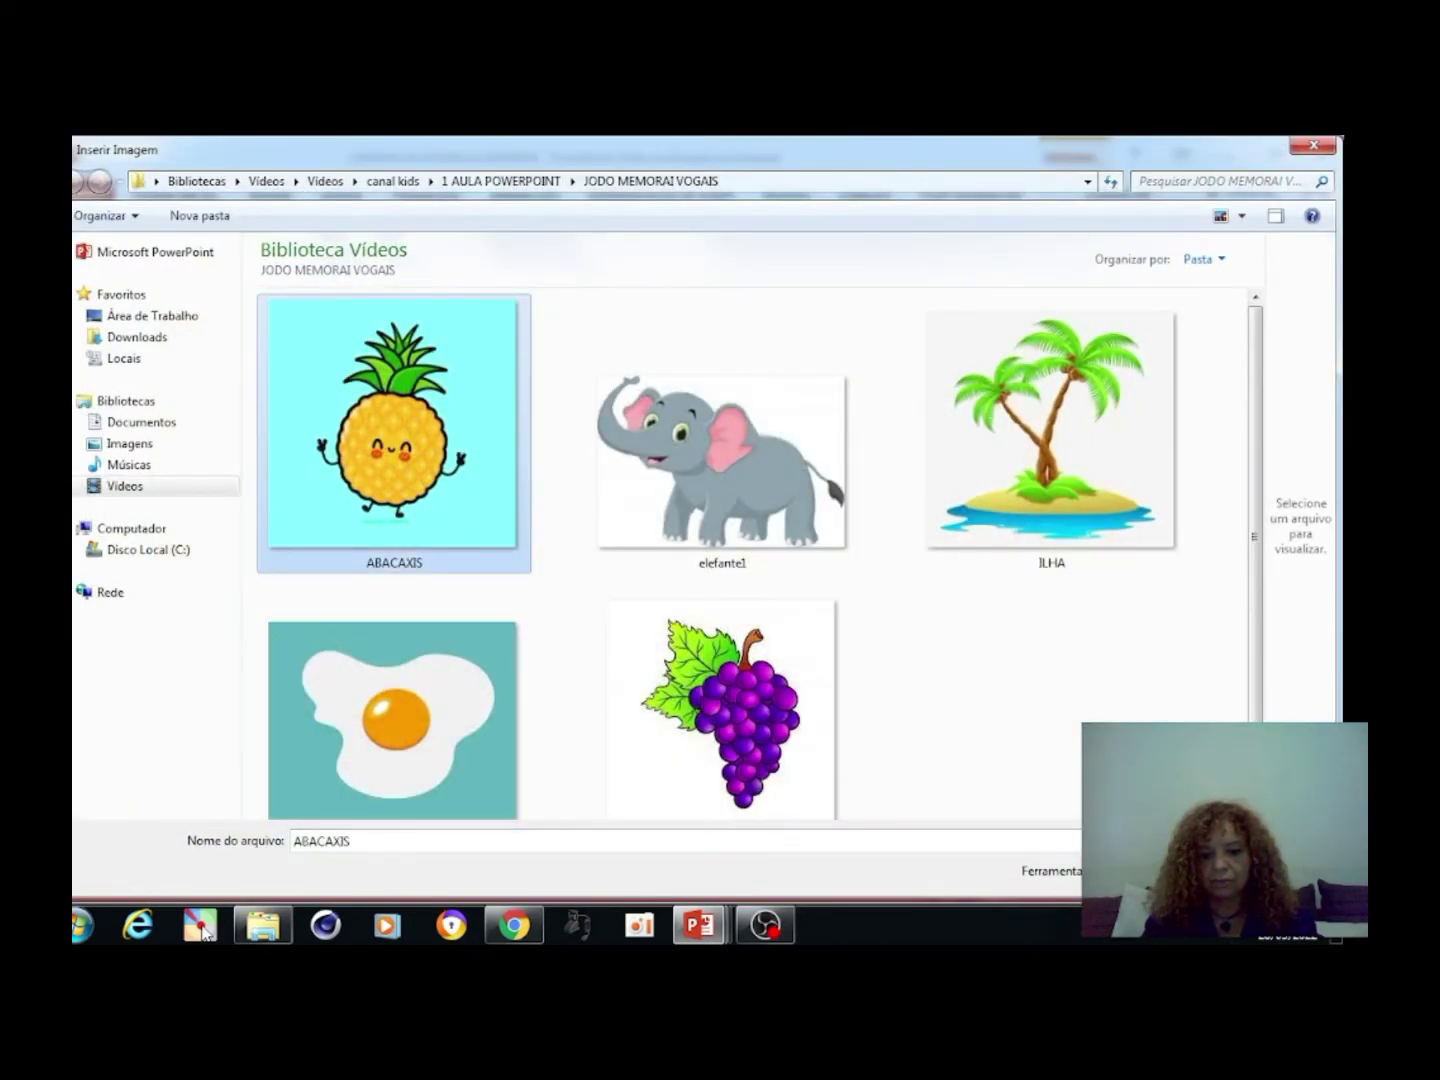
{"action": "key", "text": "Return"}
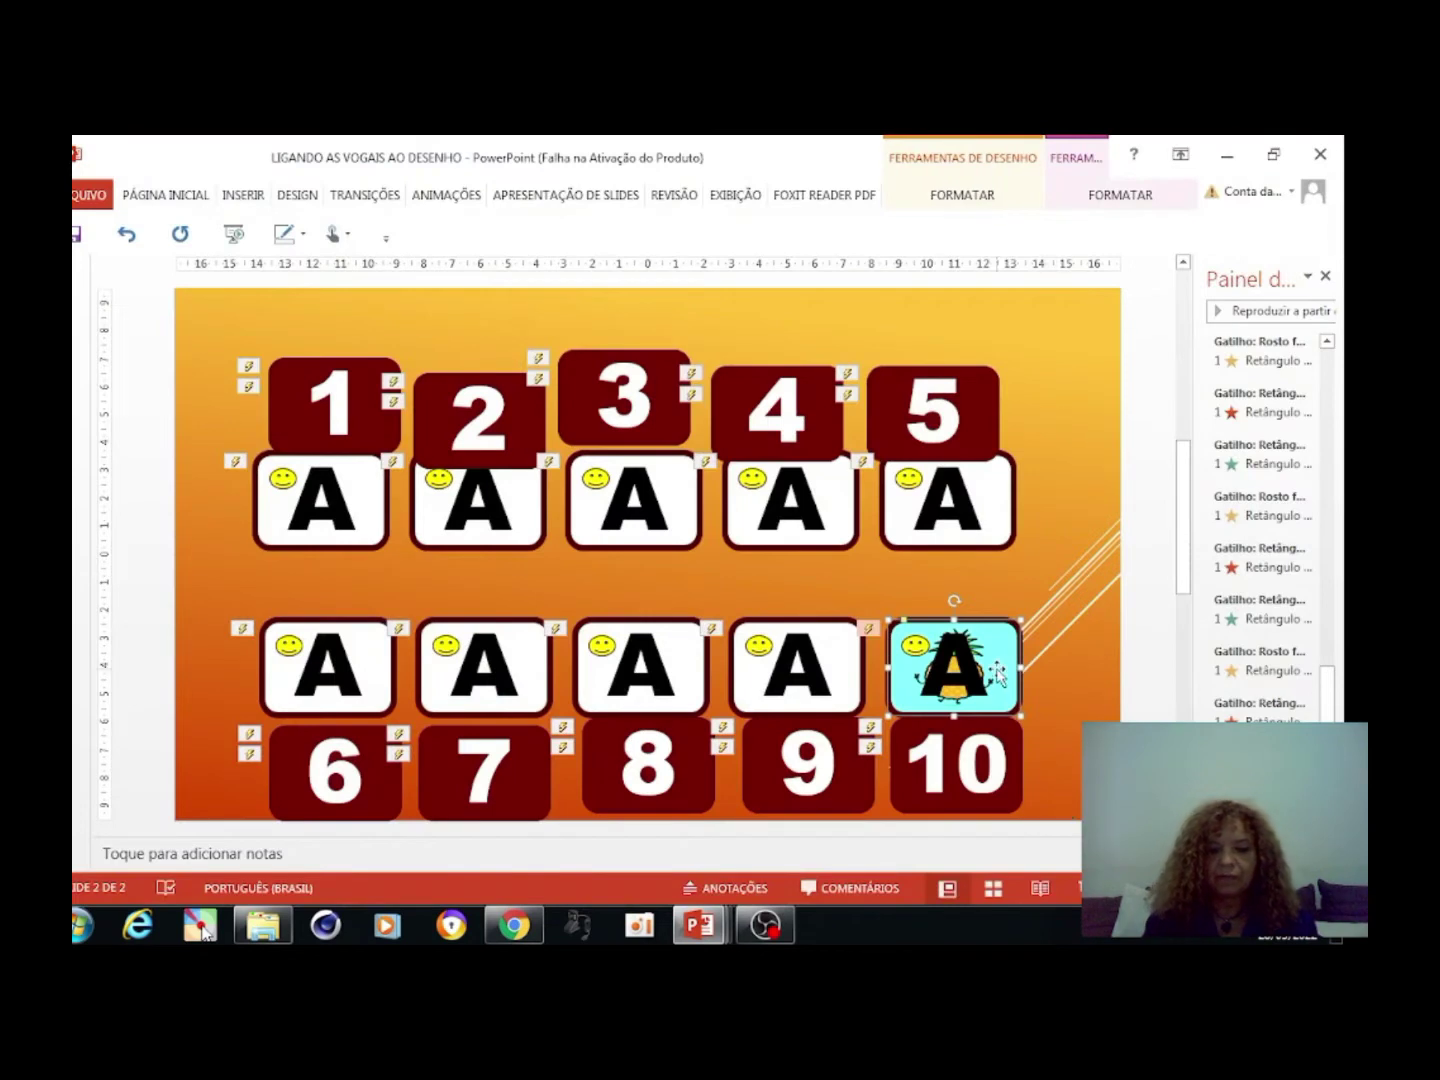
Delete the letter A from the pineapple card, then select the A on card 2's shape
{"action": "left_click", "coordinate": [967, 658]}
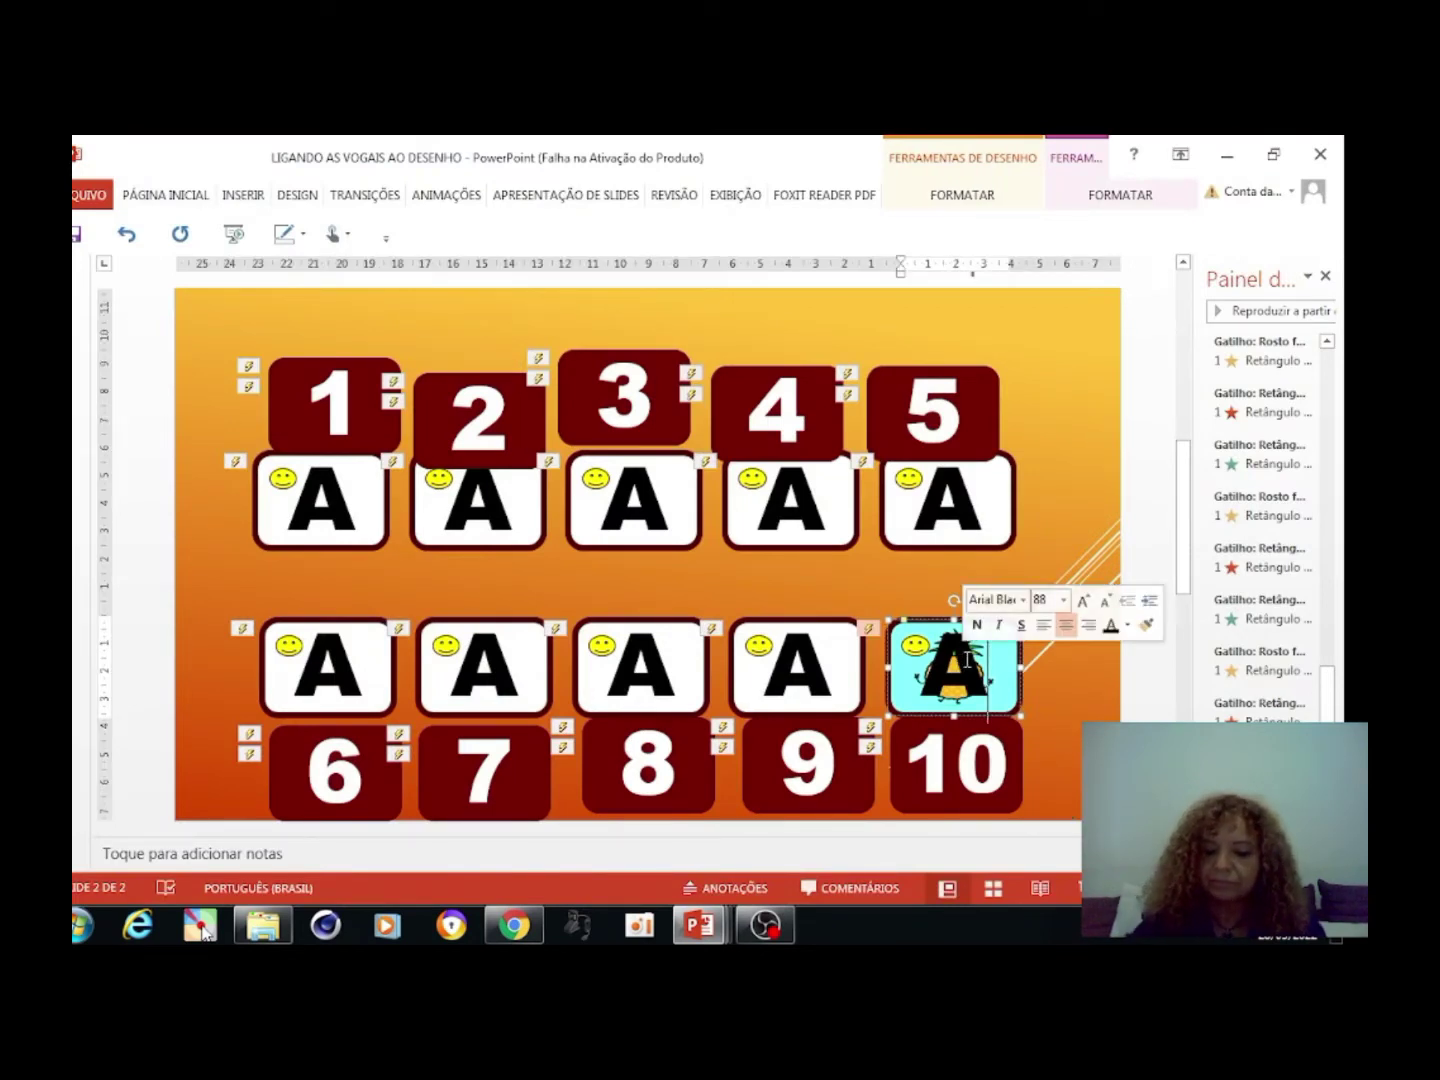
{"action": "key", "text": "BackSpace"}
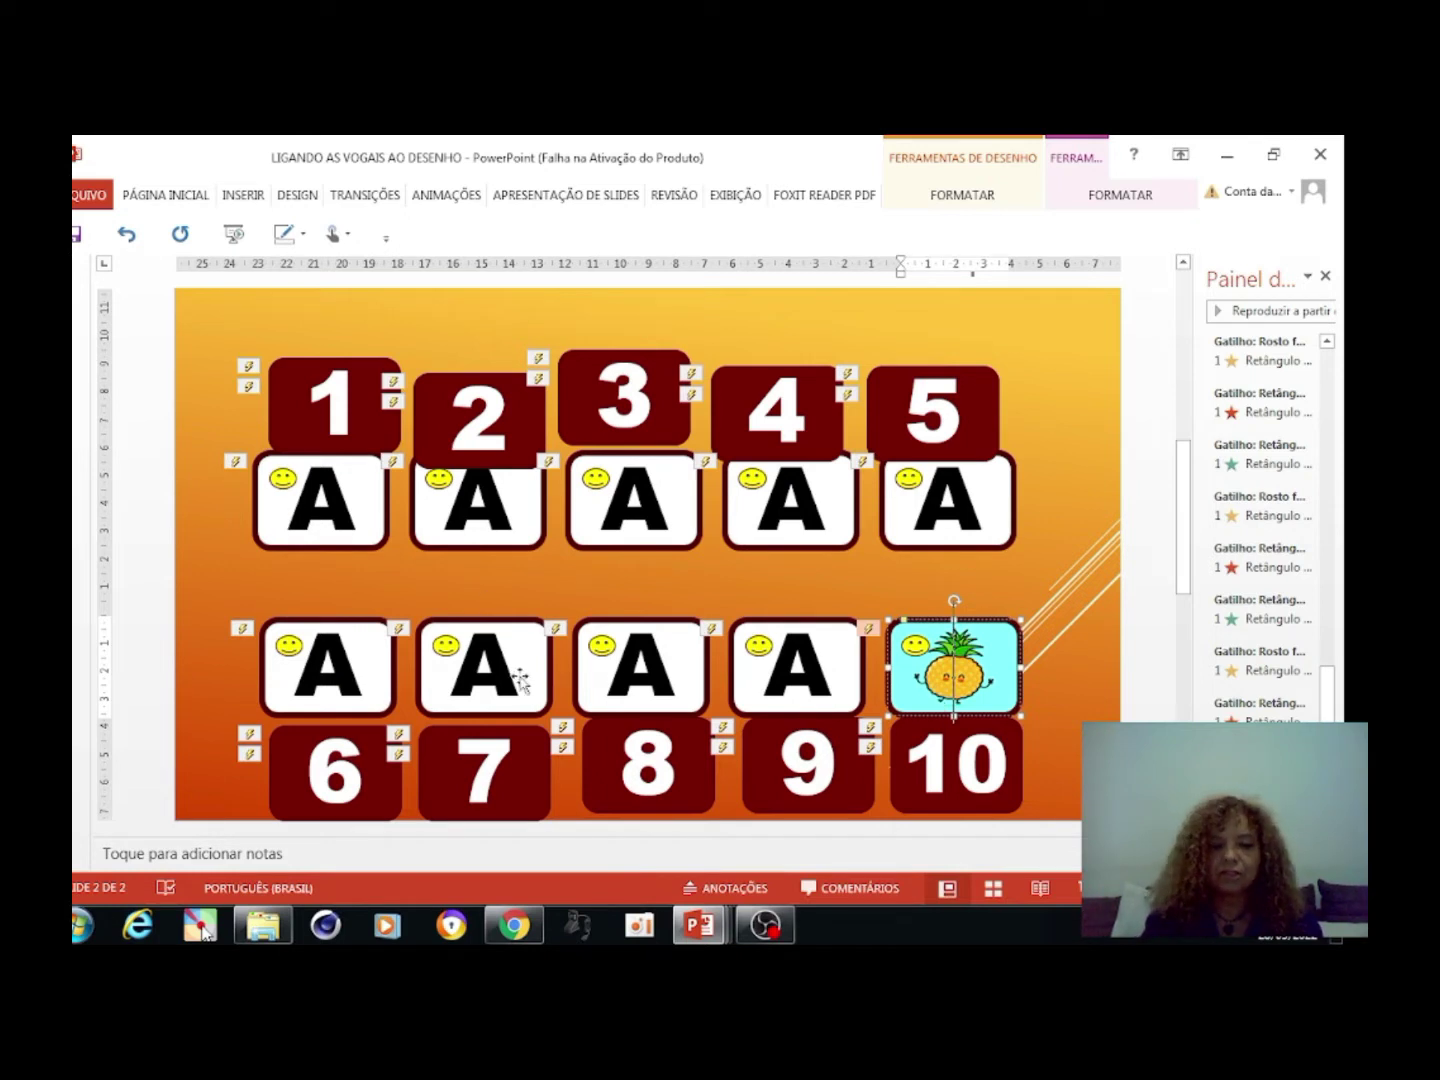
{"action": "left_click", "coordinate": [508, 515]}
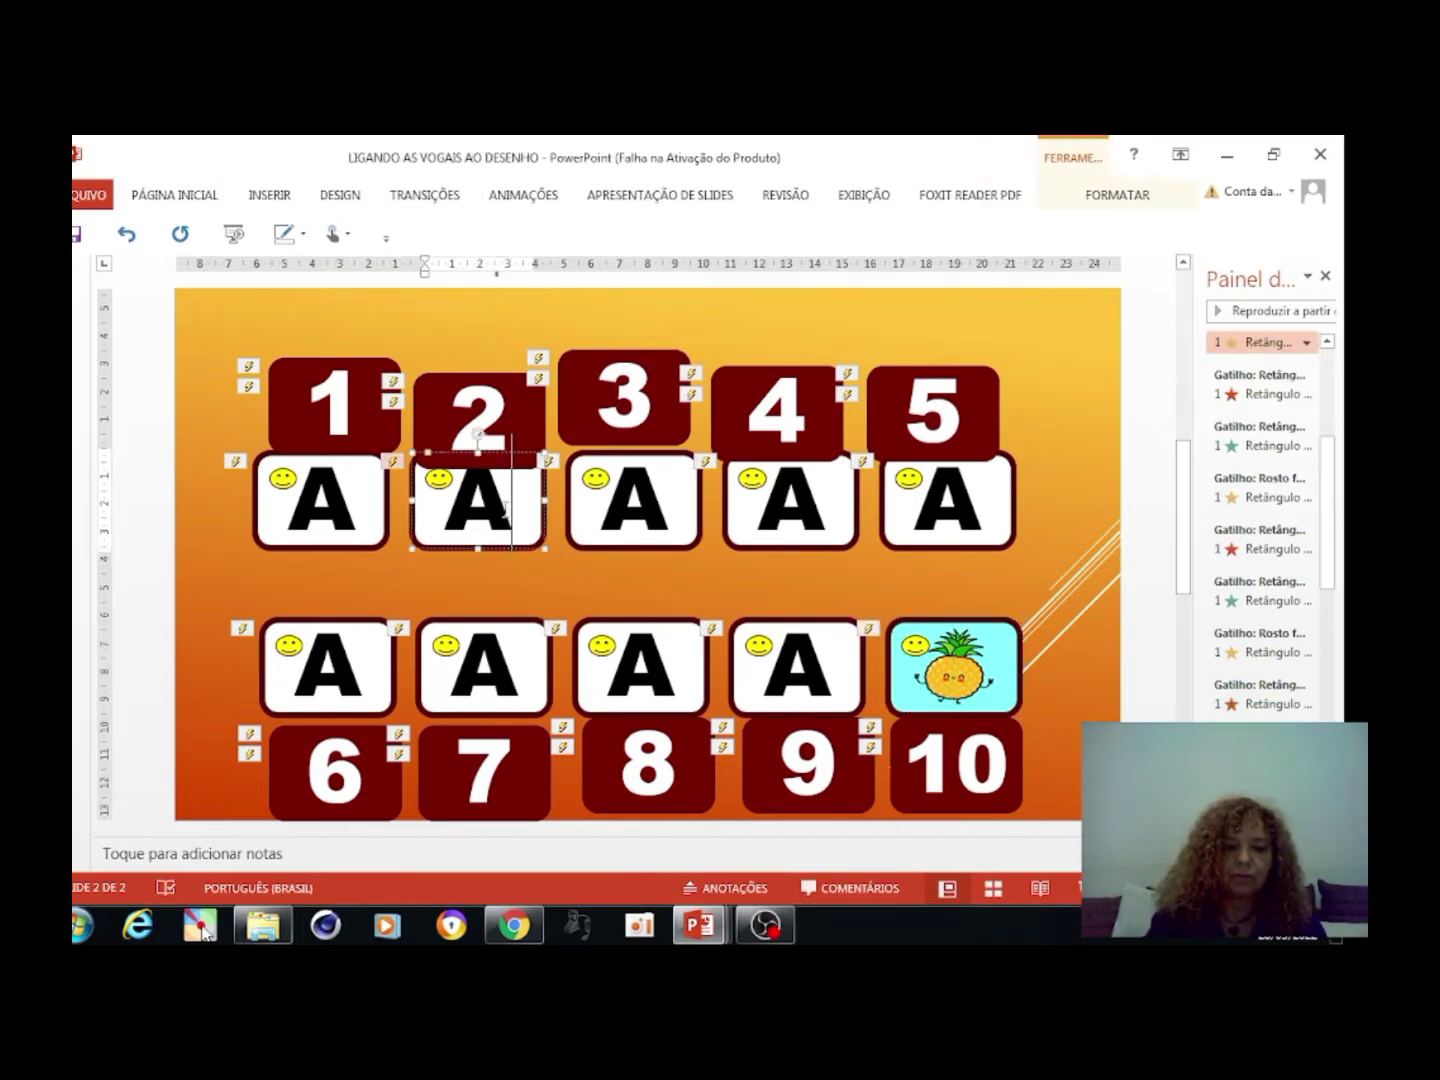
{"action": "left_click_drag", "start_coordinate": [509, 508], "coordinate": [464, 515]}
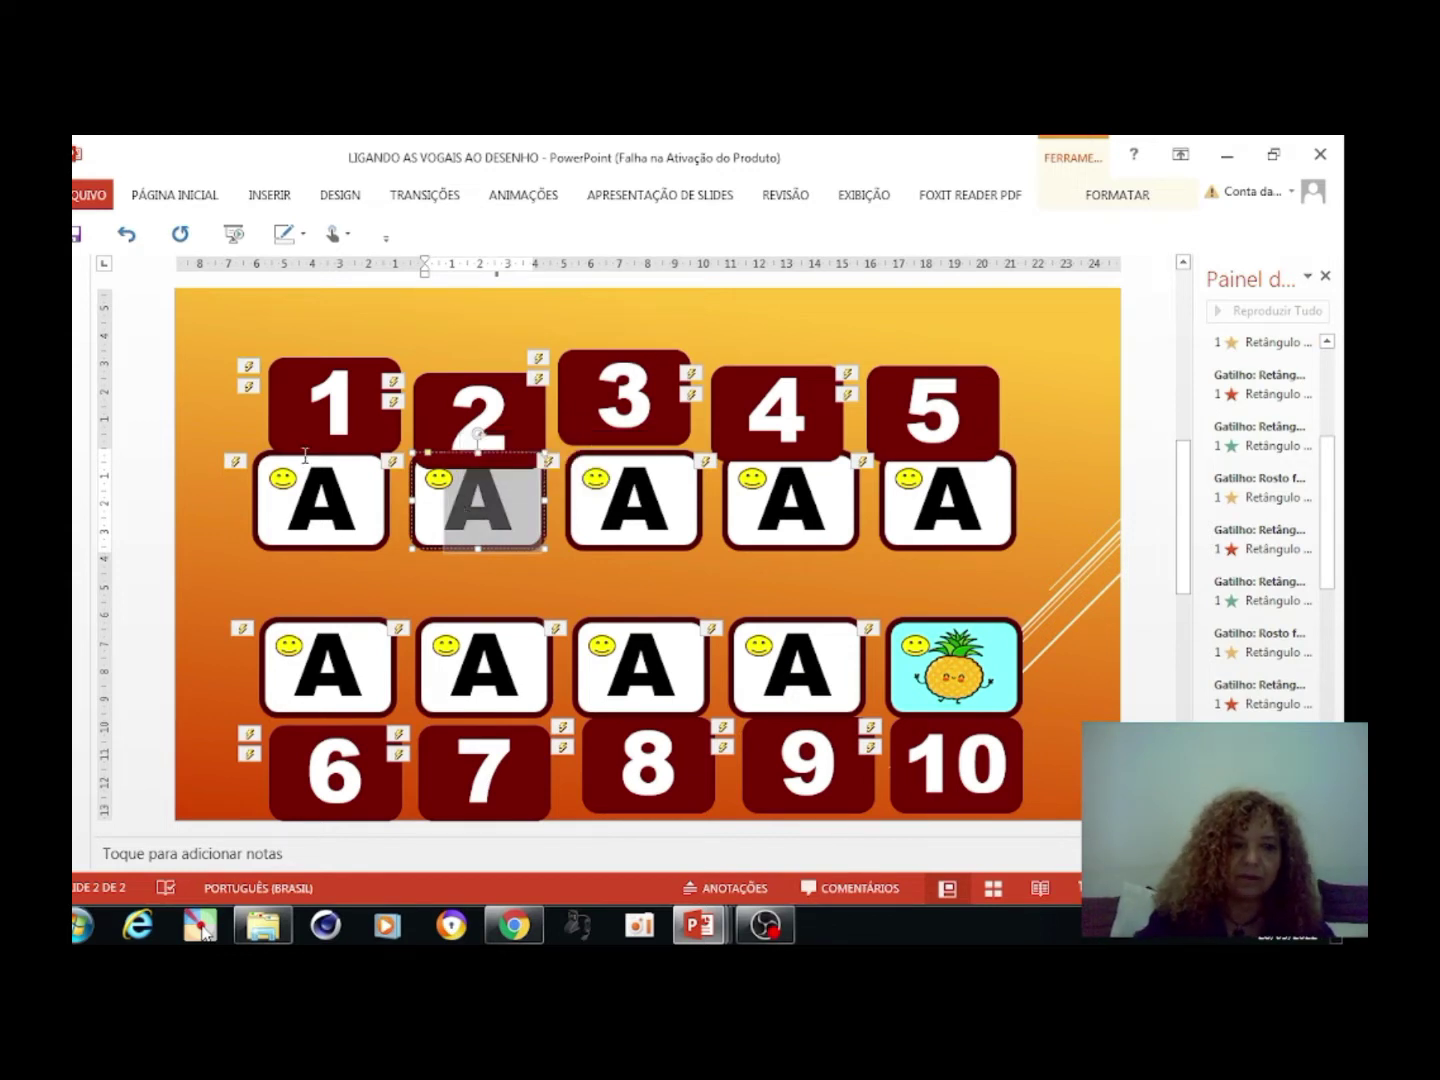
Set card 2's A shape fill to the UVA grapes image and delete its letter A
{"action": "left_click", "coordinate": [202, 198]}
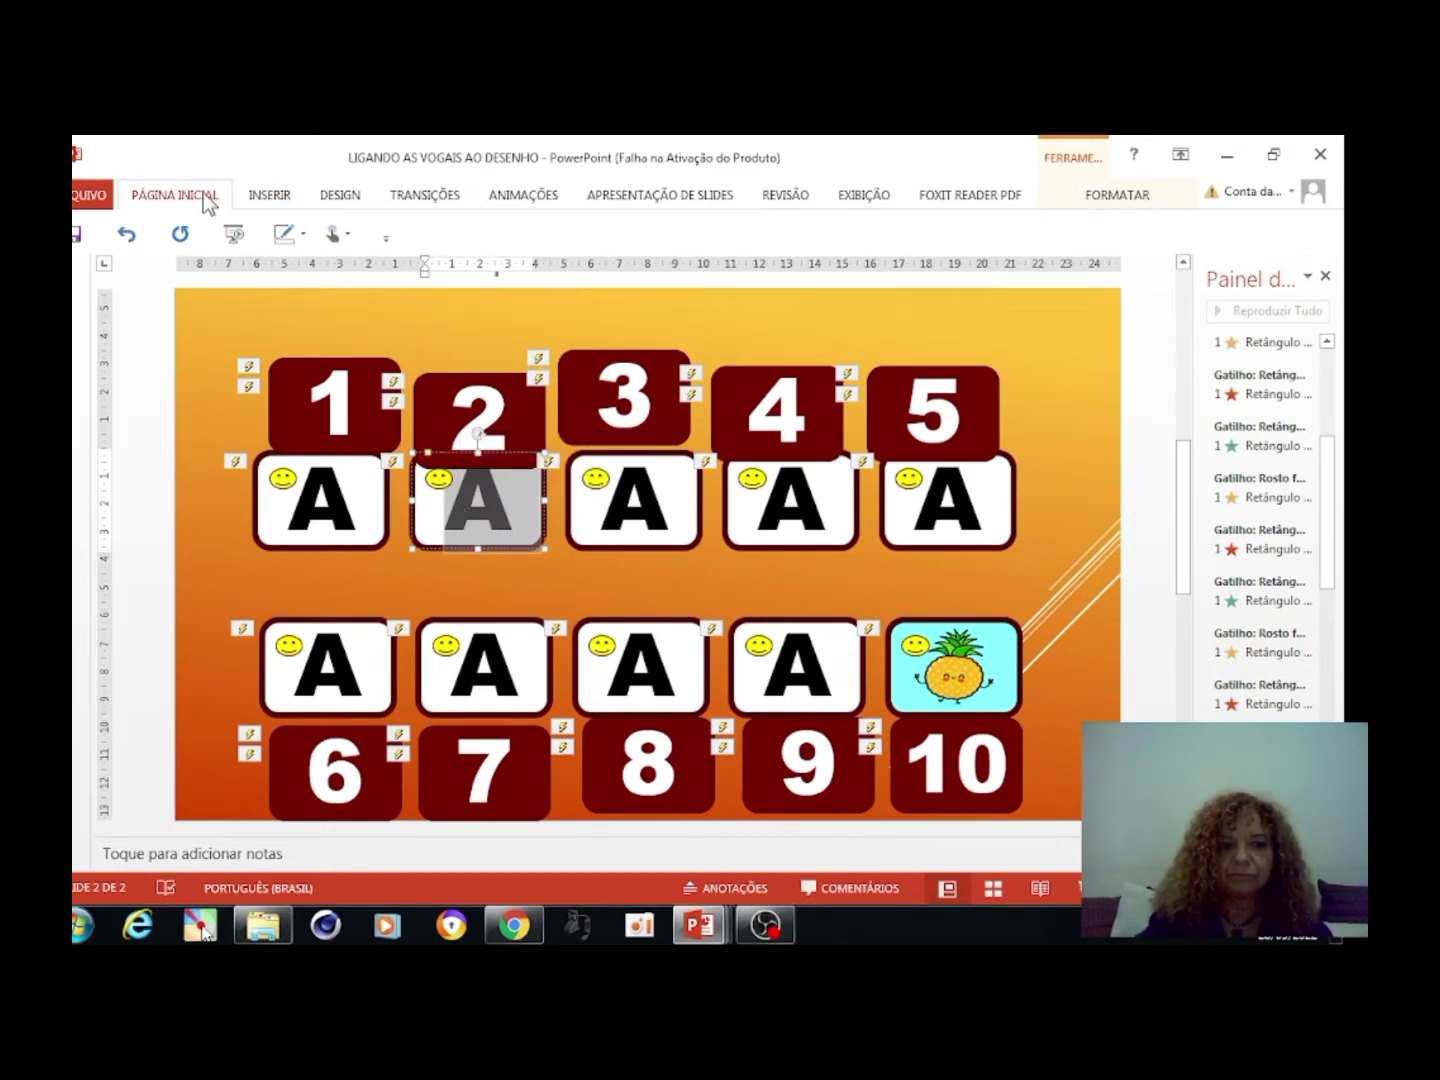
{"action": "left_click", "coordinate": [1161, 225]}
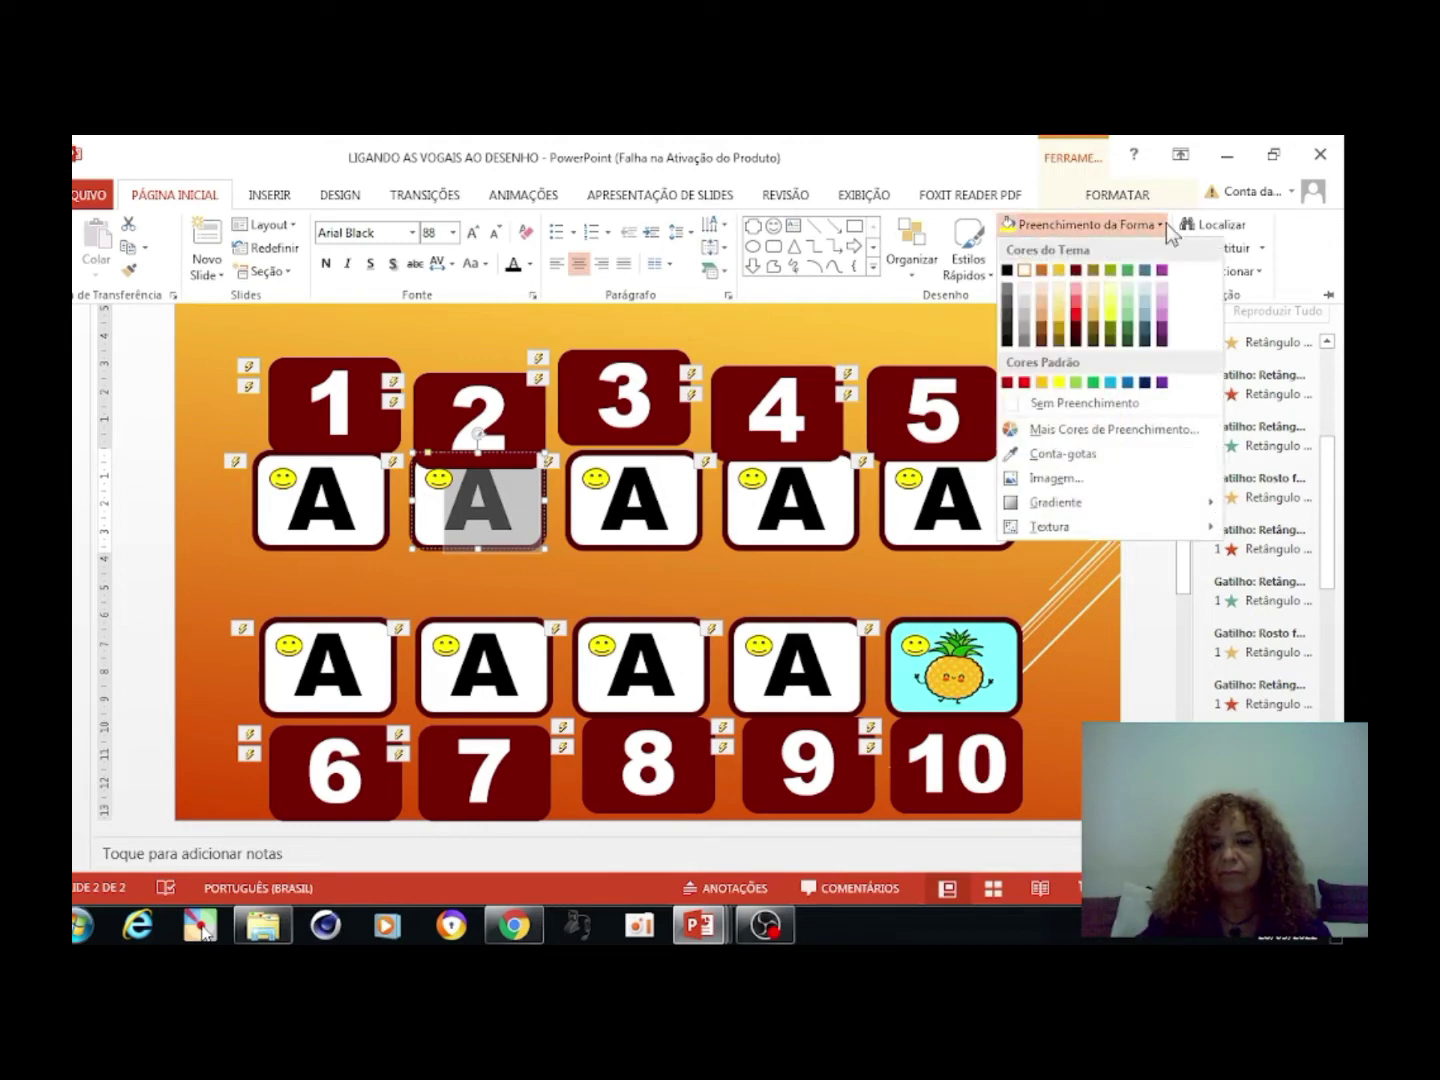
{"action": "left_click", "coordinate": [1050, 480]}
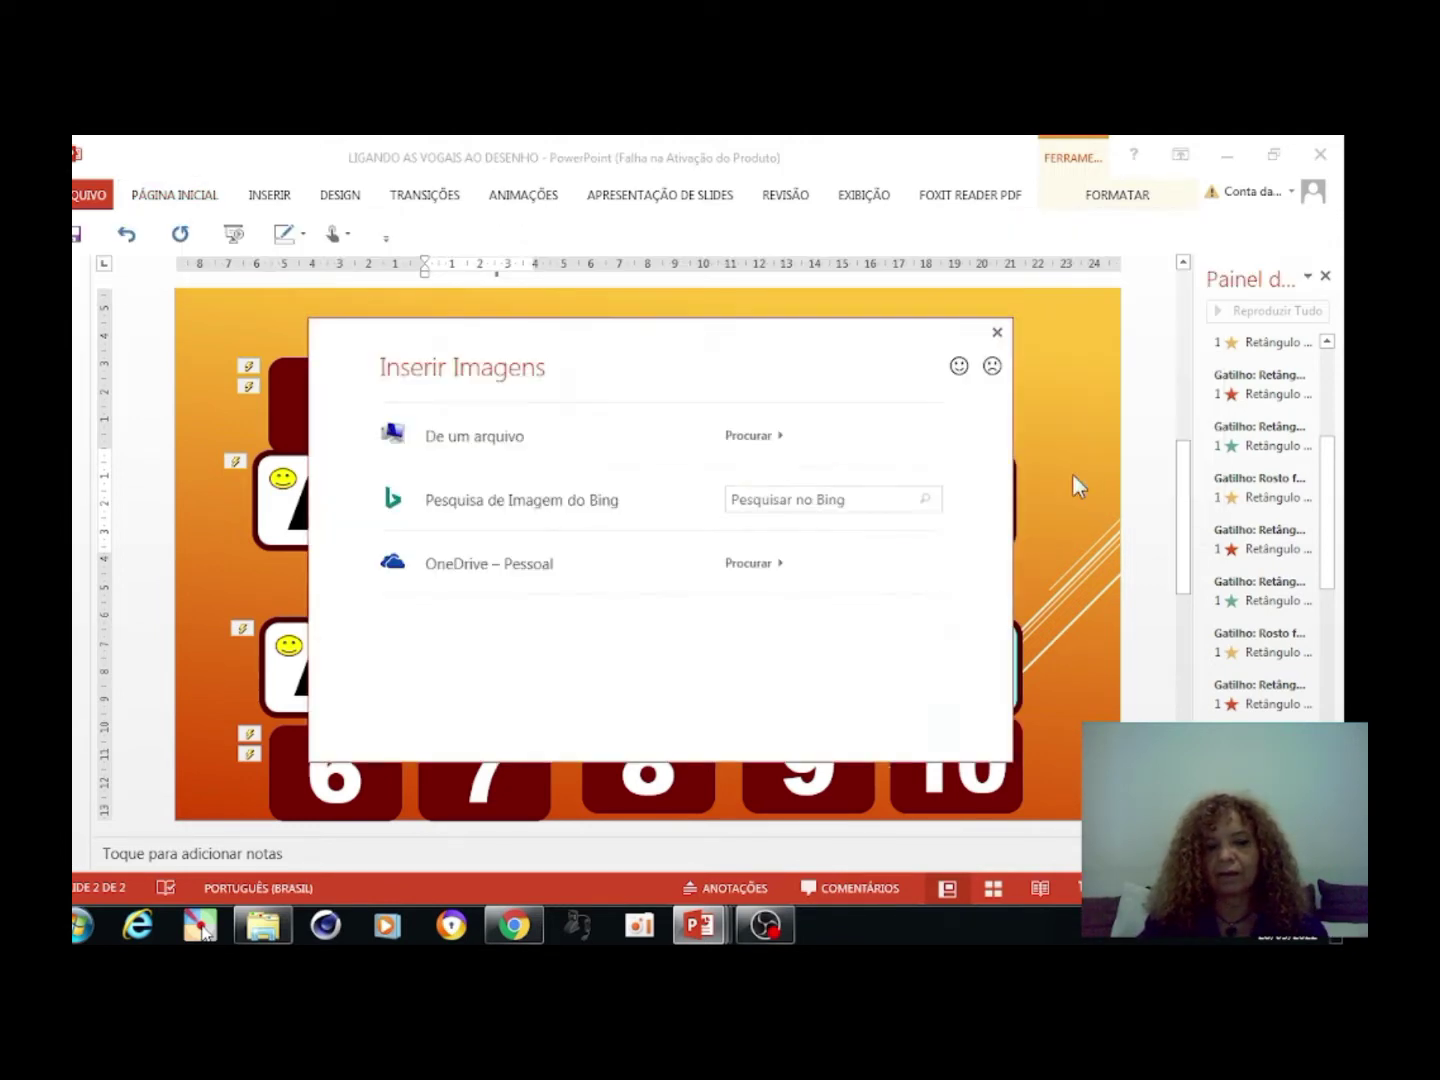
{"action": "left_click", "coordinate": [564, 451]}
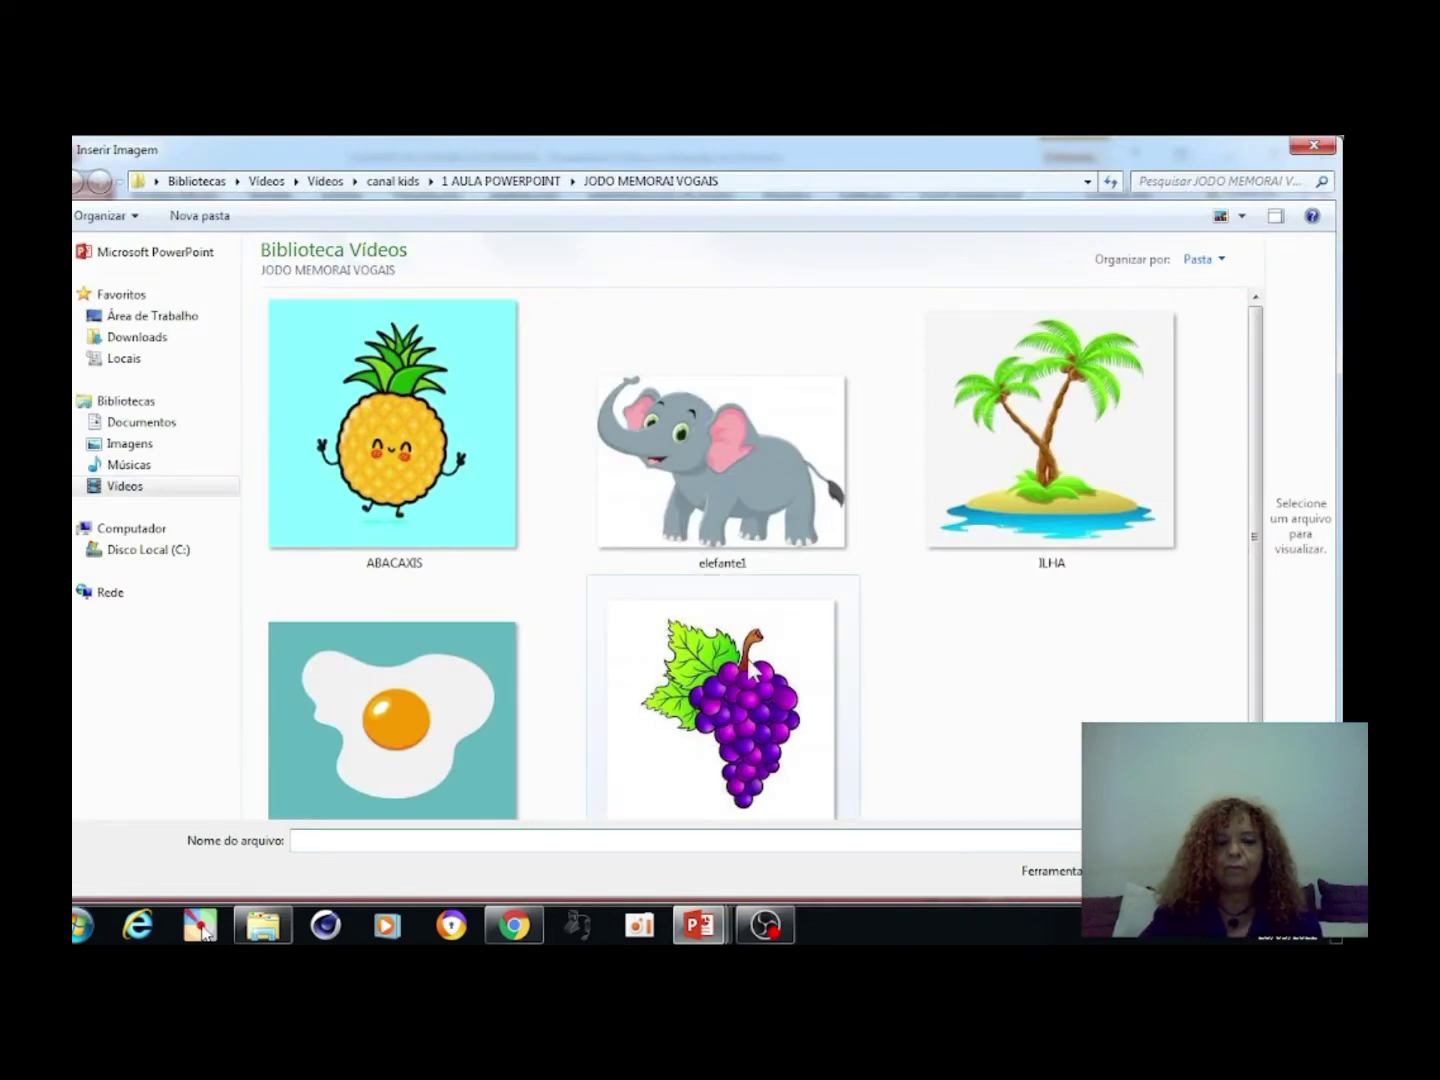
{"action": "left_click", "coordinate": [754, 670]}
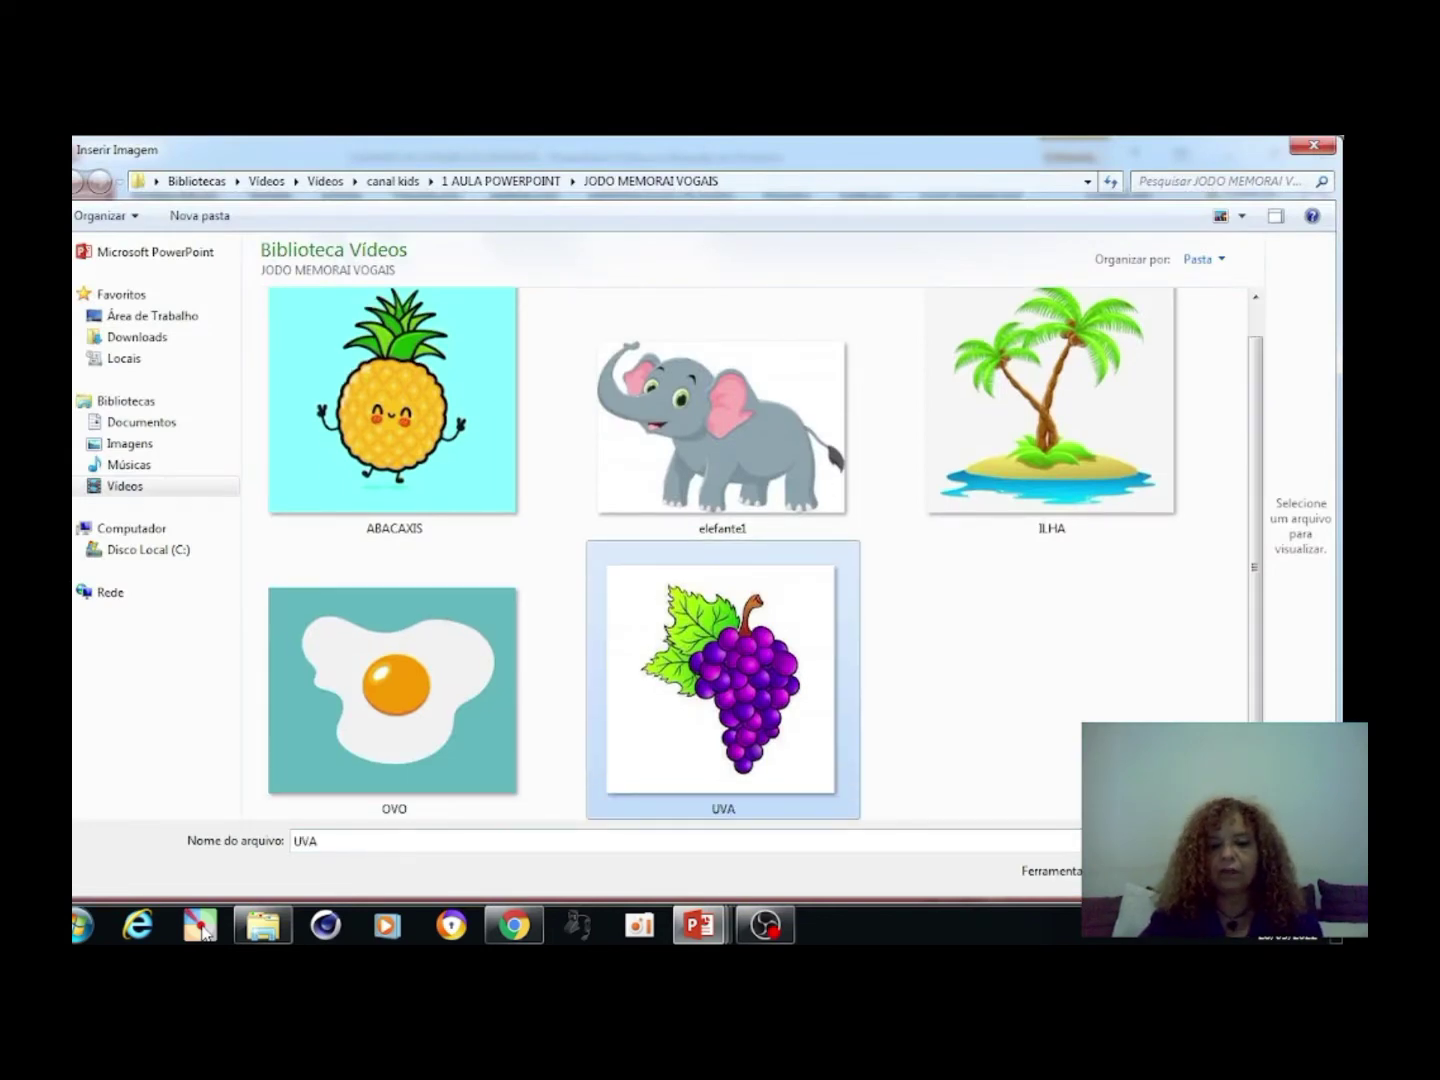
{"action": "double_click", "coordinate": [754, 670]}
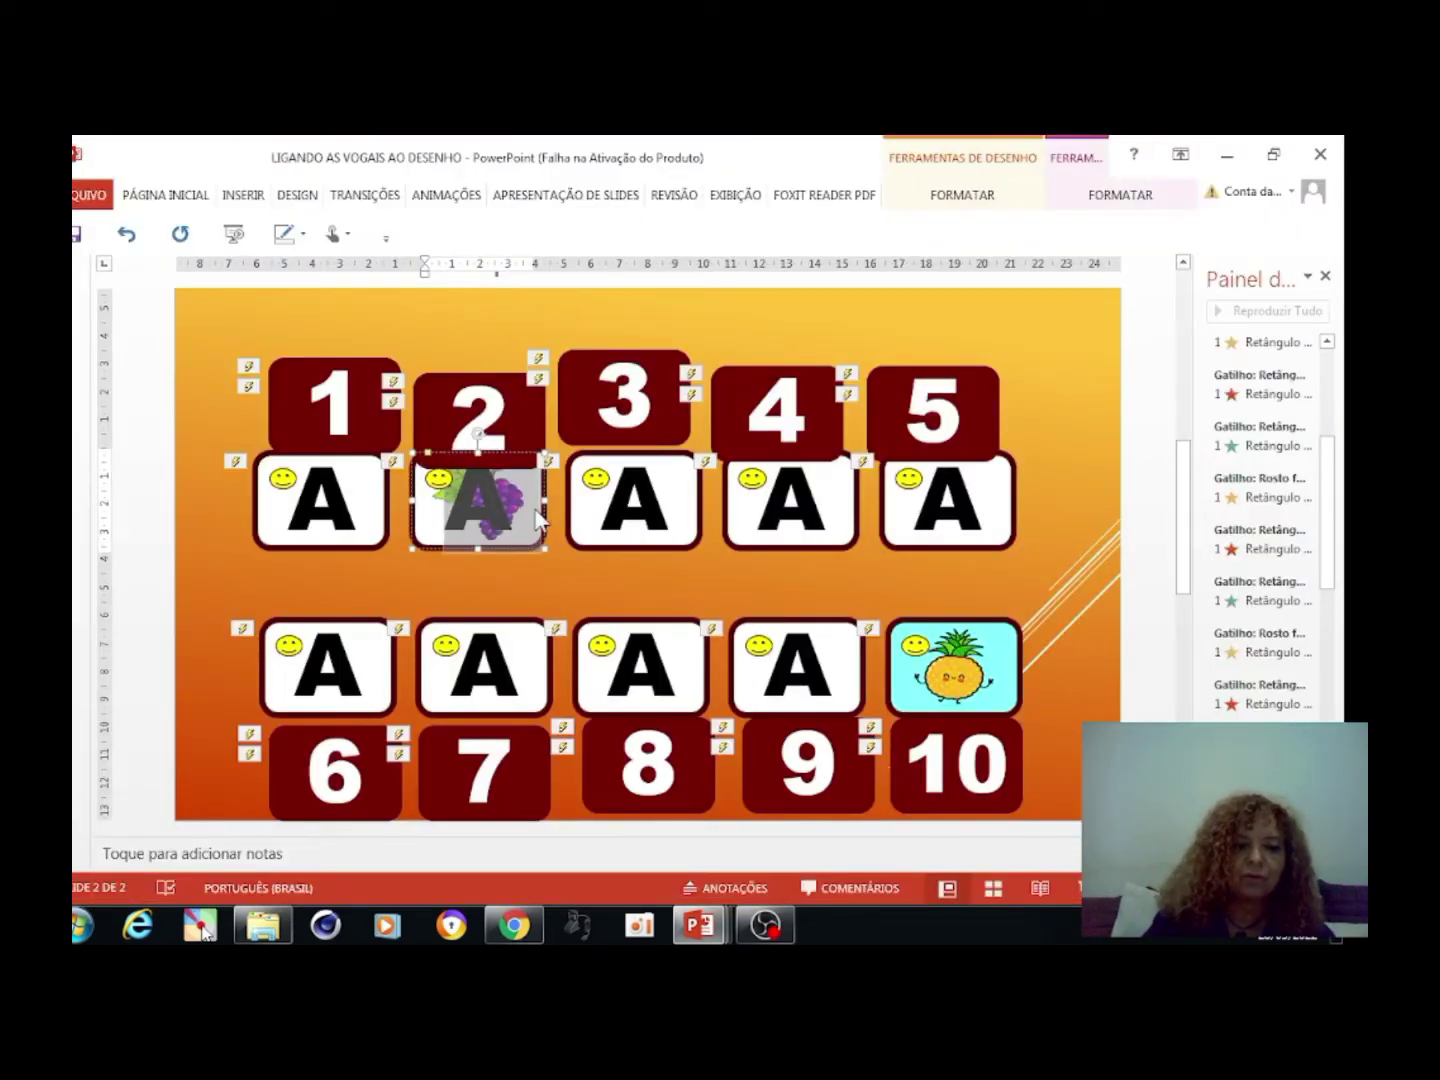
{"action": "left_click", "coordinate": [498, 498]}
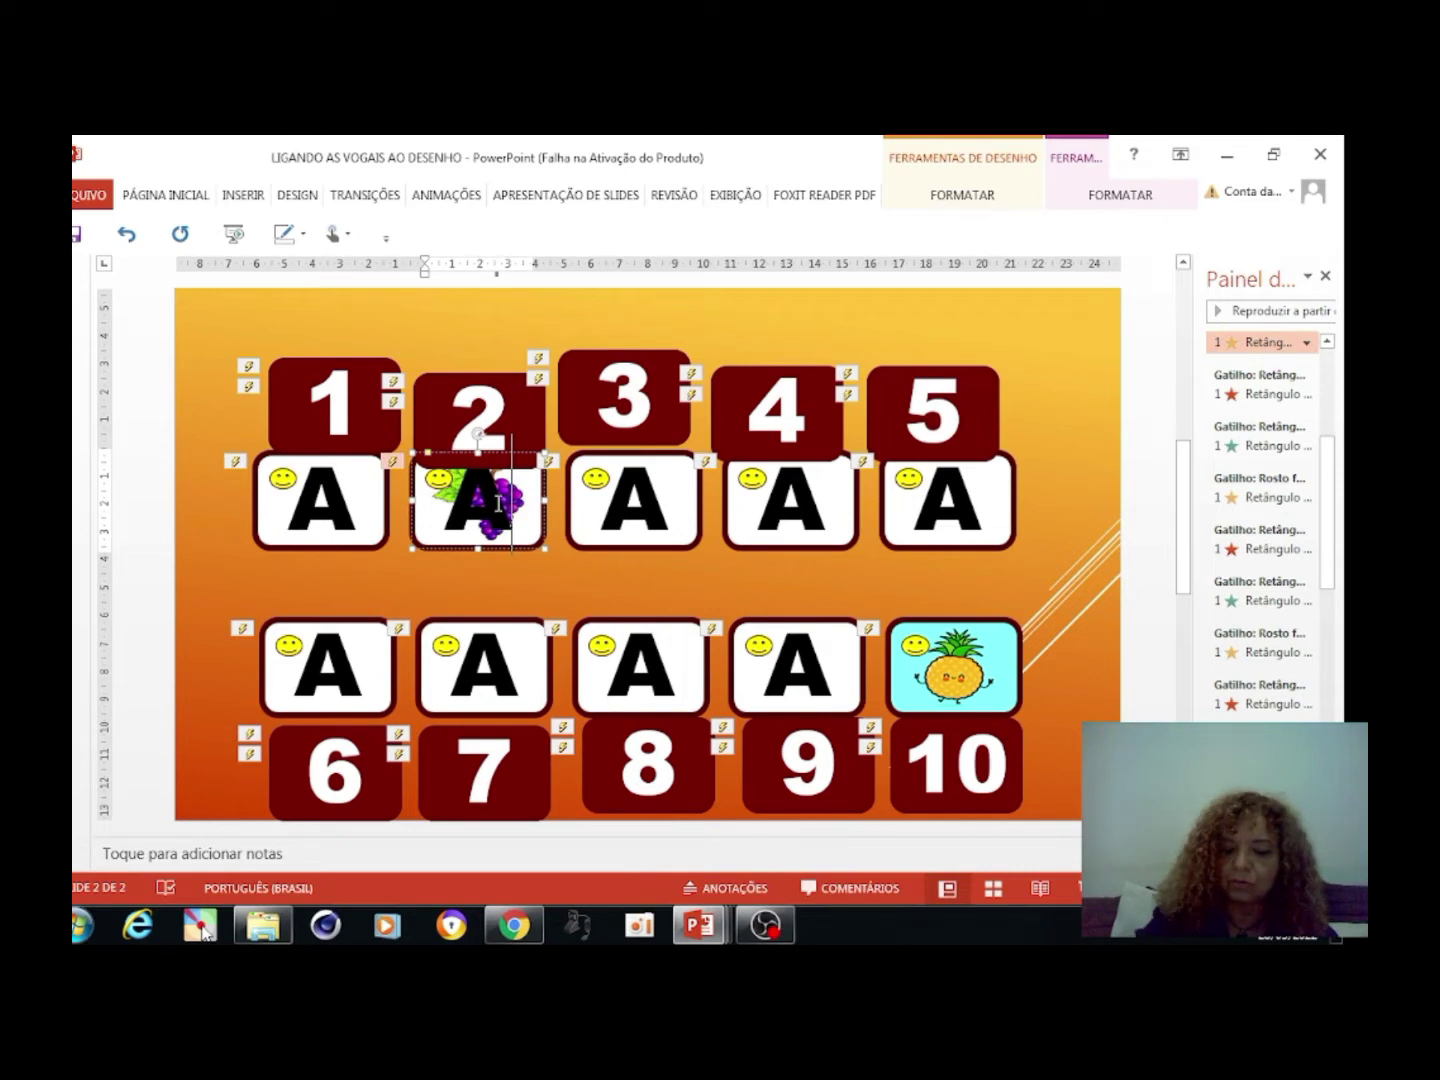
{"action": "key", "text": "BackSpace"}
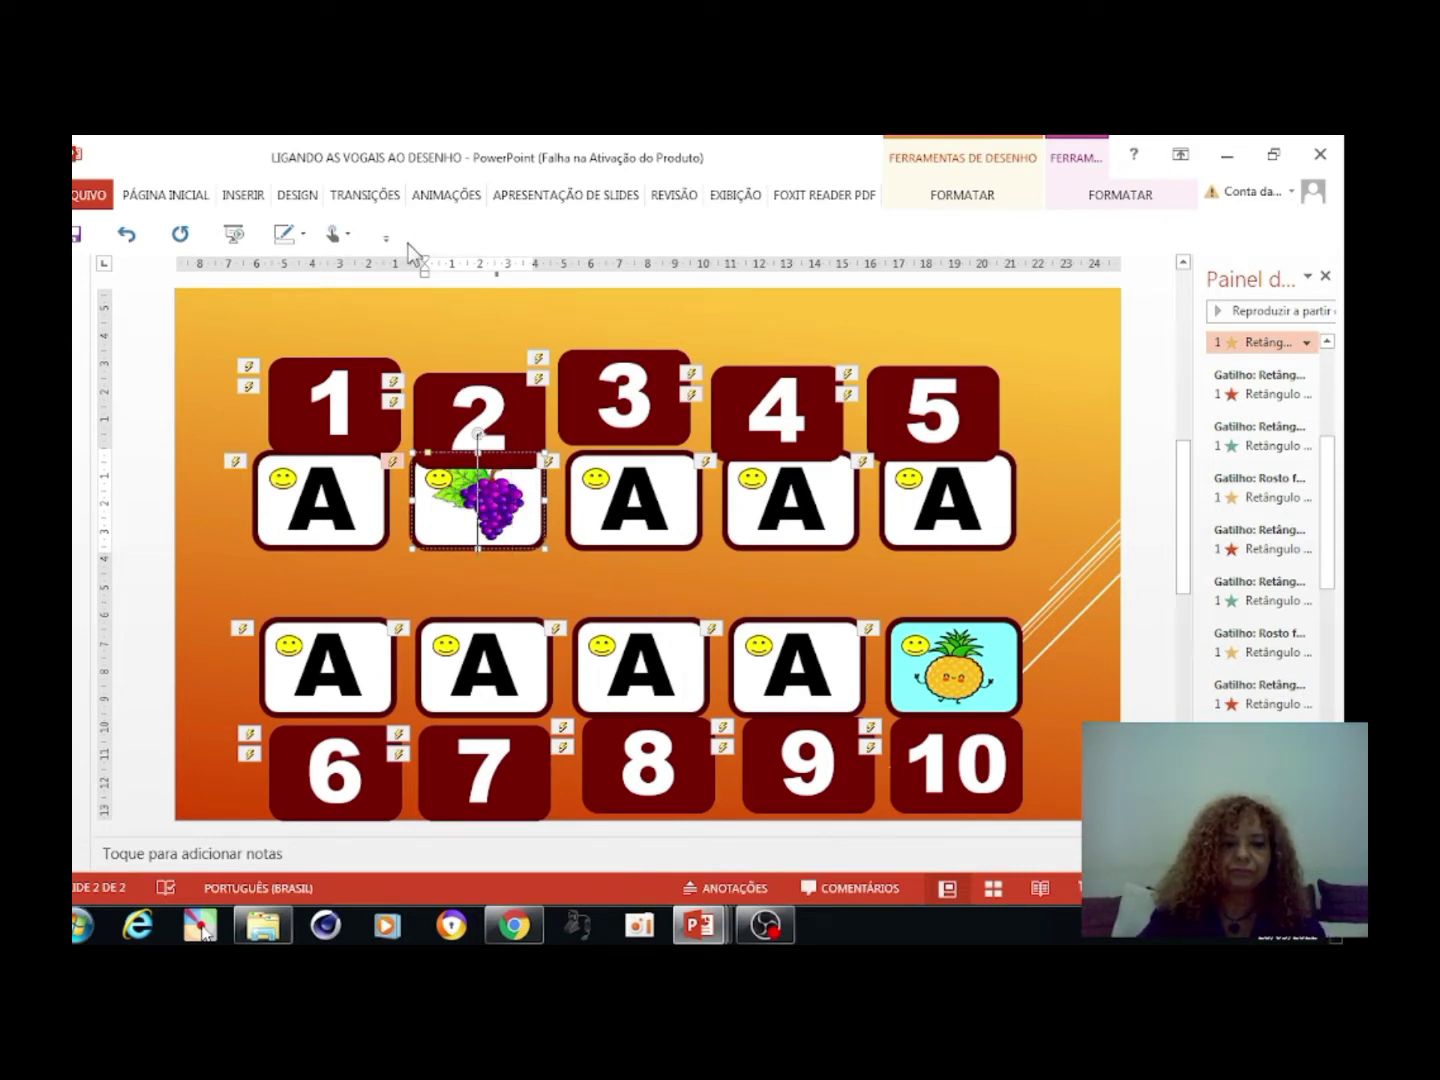
Set the fifth top-row A card's fill to the ILHA island image and delete its A
{"action": "left_click", "coordinate": [926, 518]}
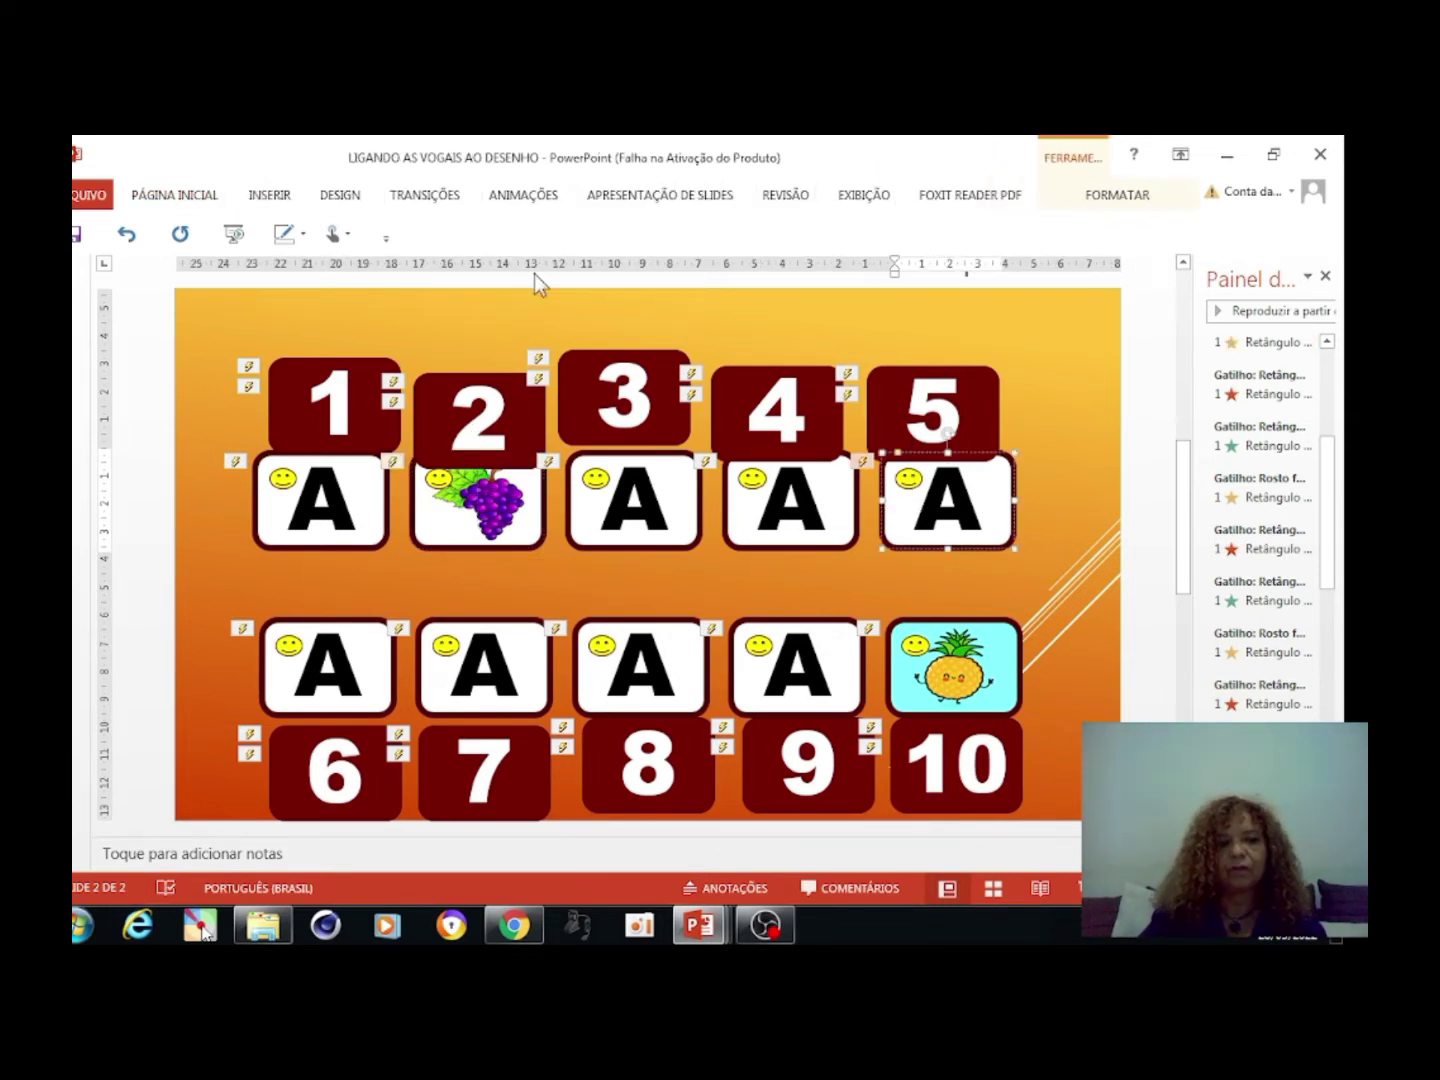
{"action": "left_click", "coordinate": [145, 198]}
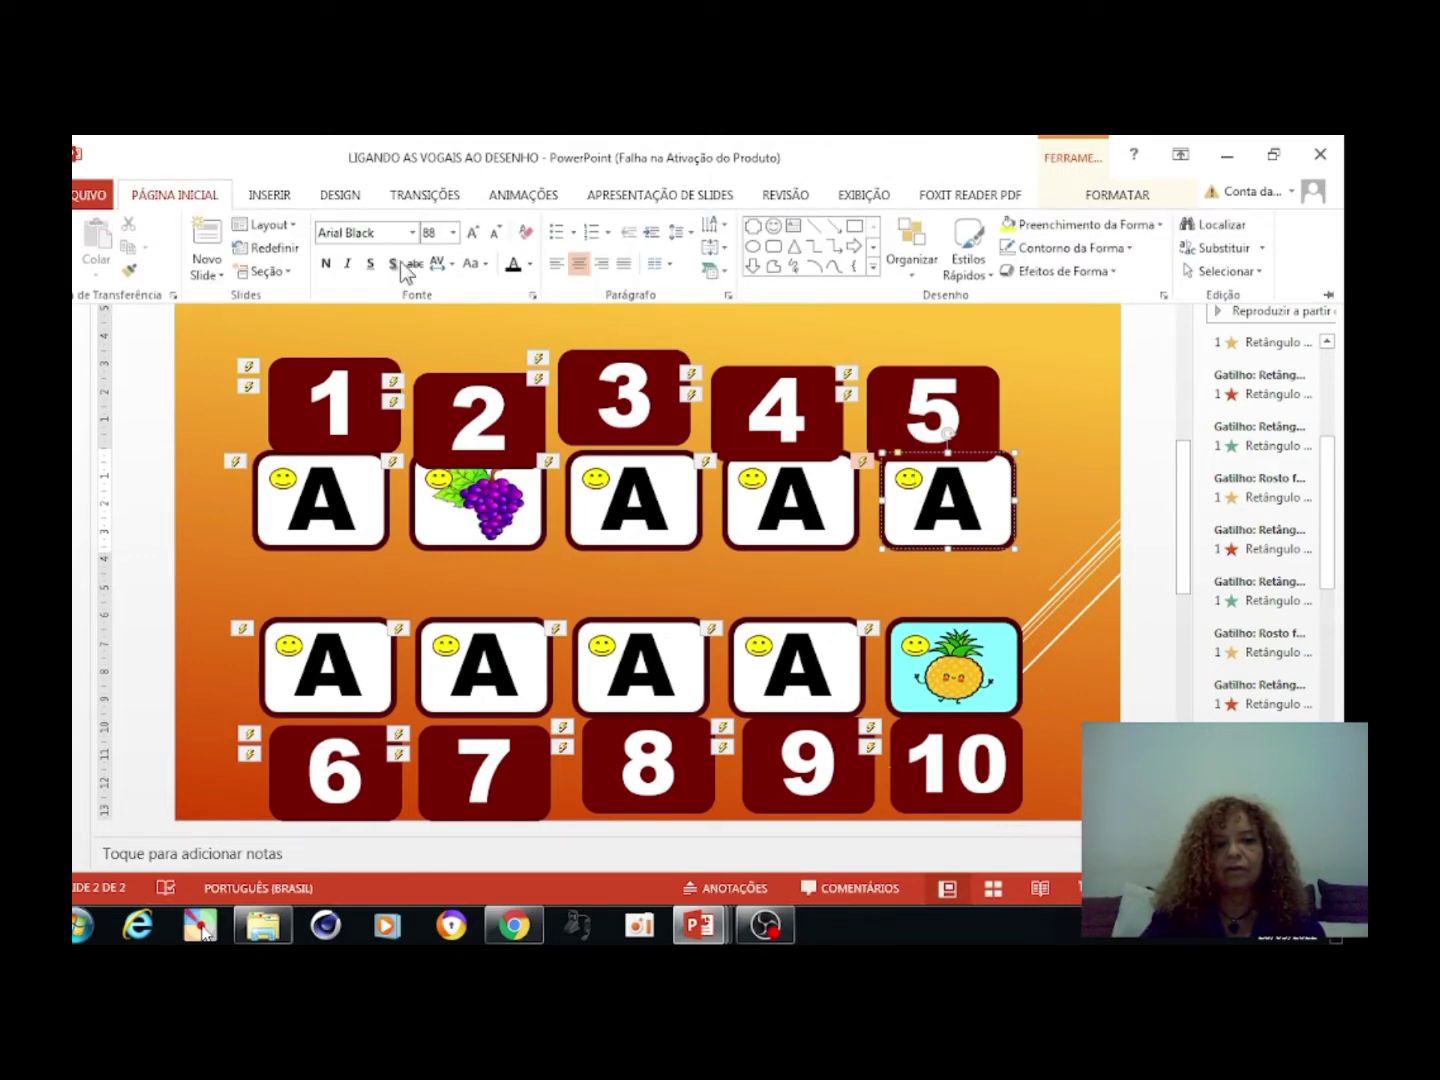
{"action": "left_click", "coordinate": [1163, 227]}
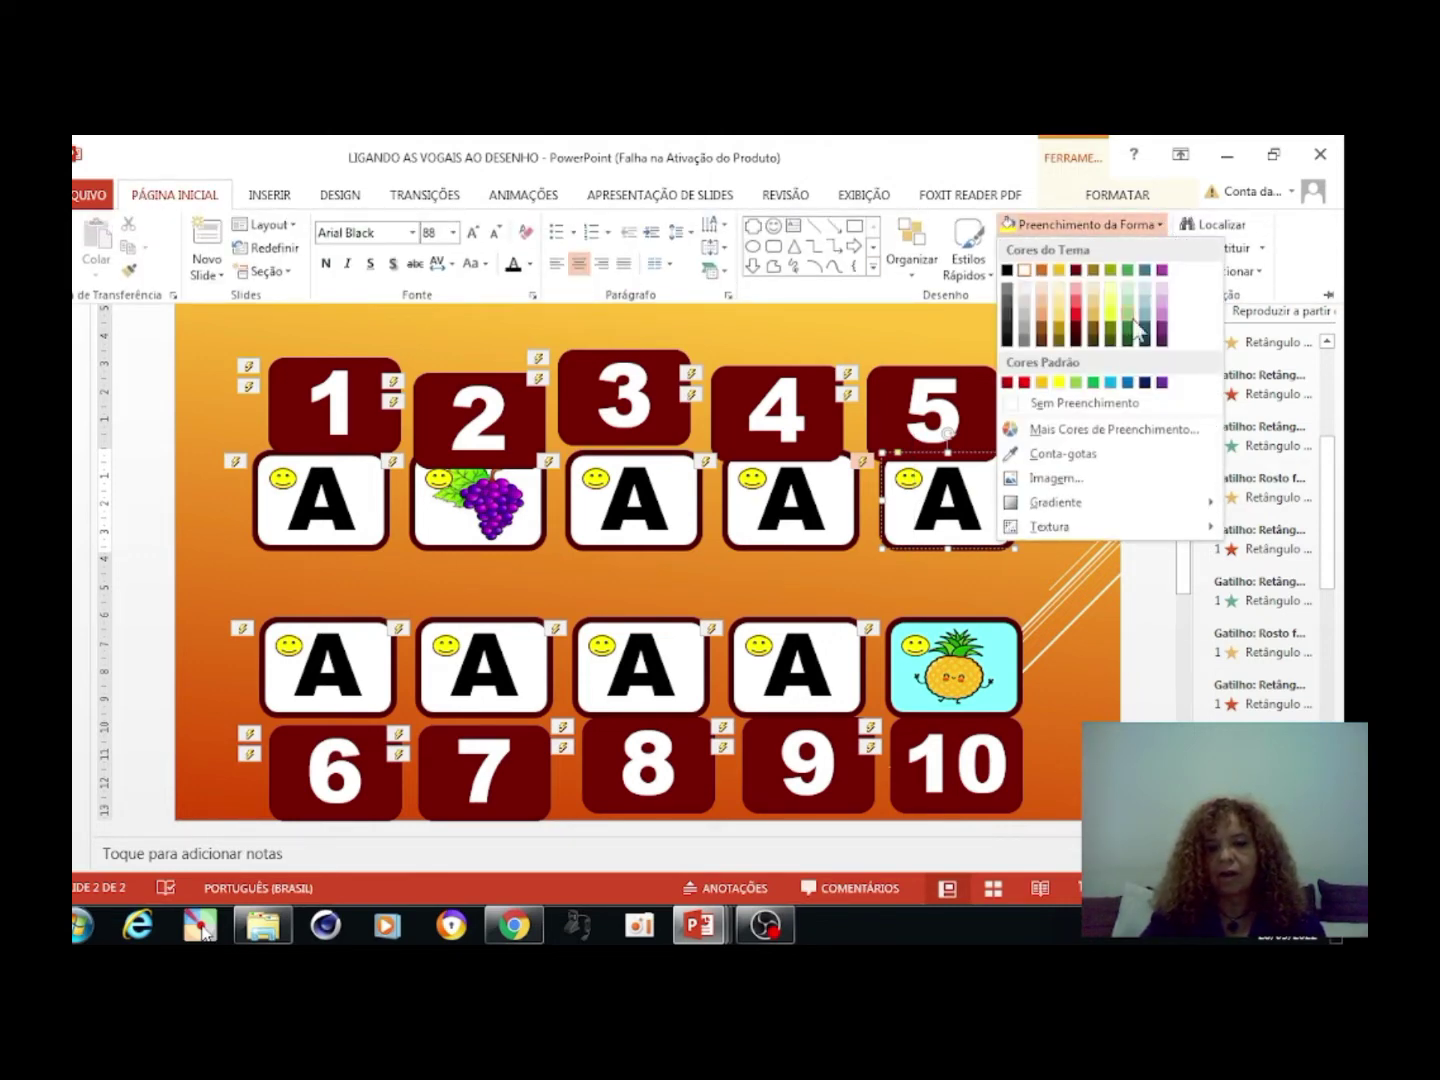
{"action": "left_click", "coordinate": [1060, 473]}
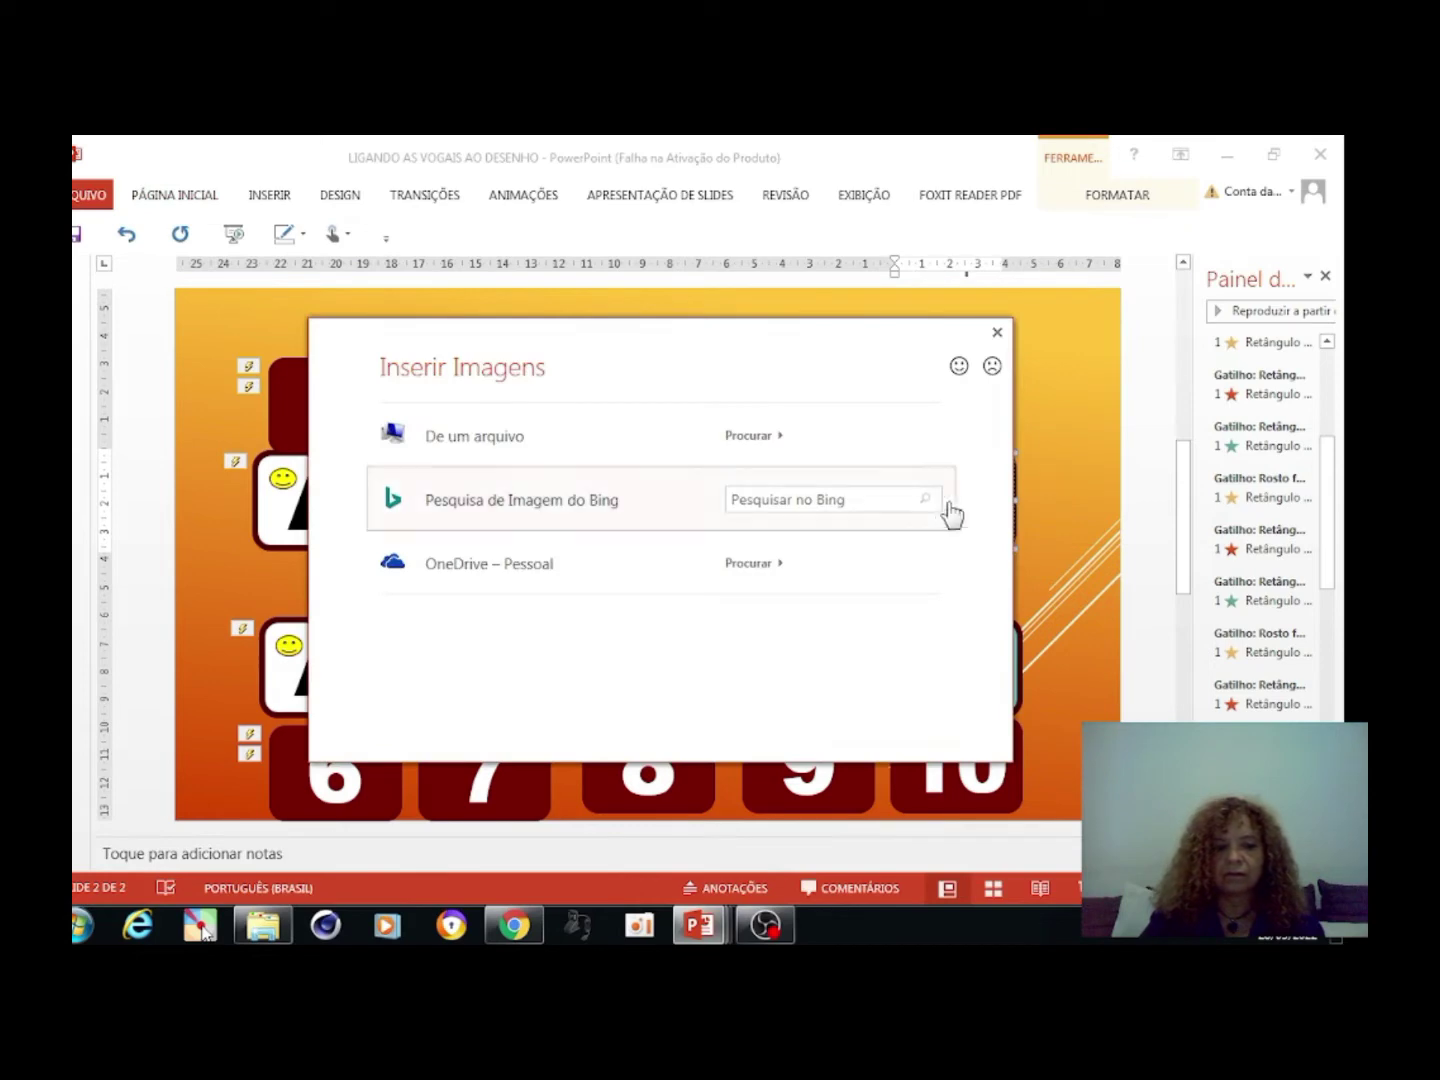
{"action": "left_click", "coordinate": [594, 437]}
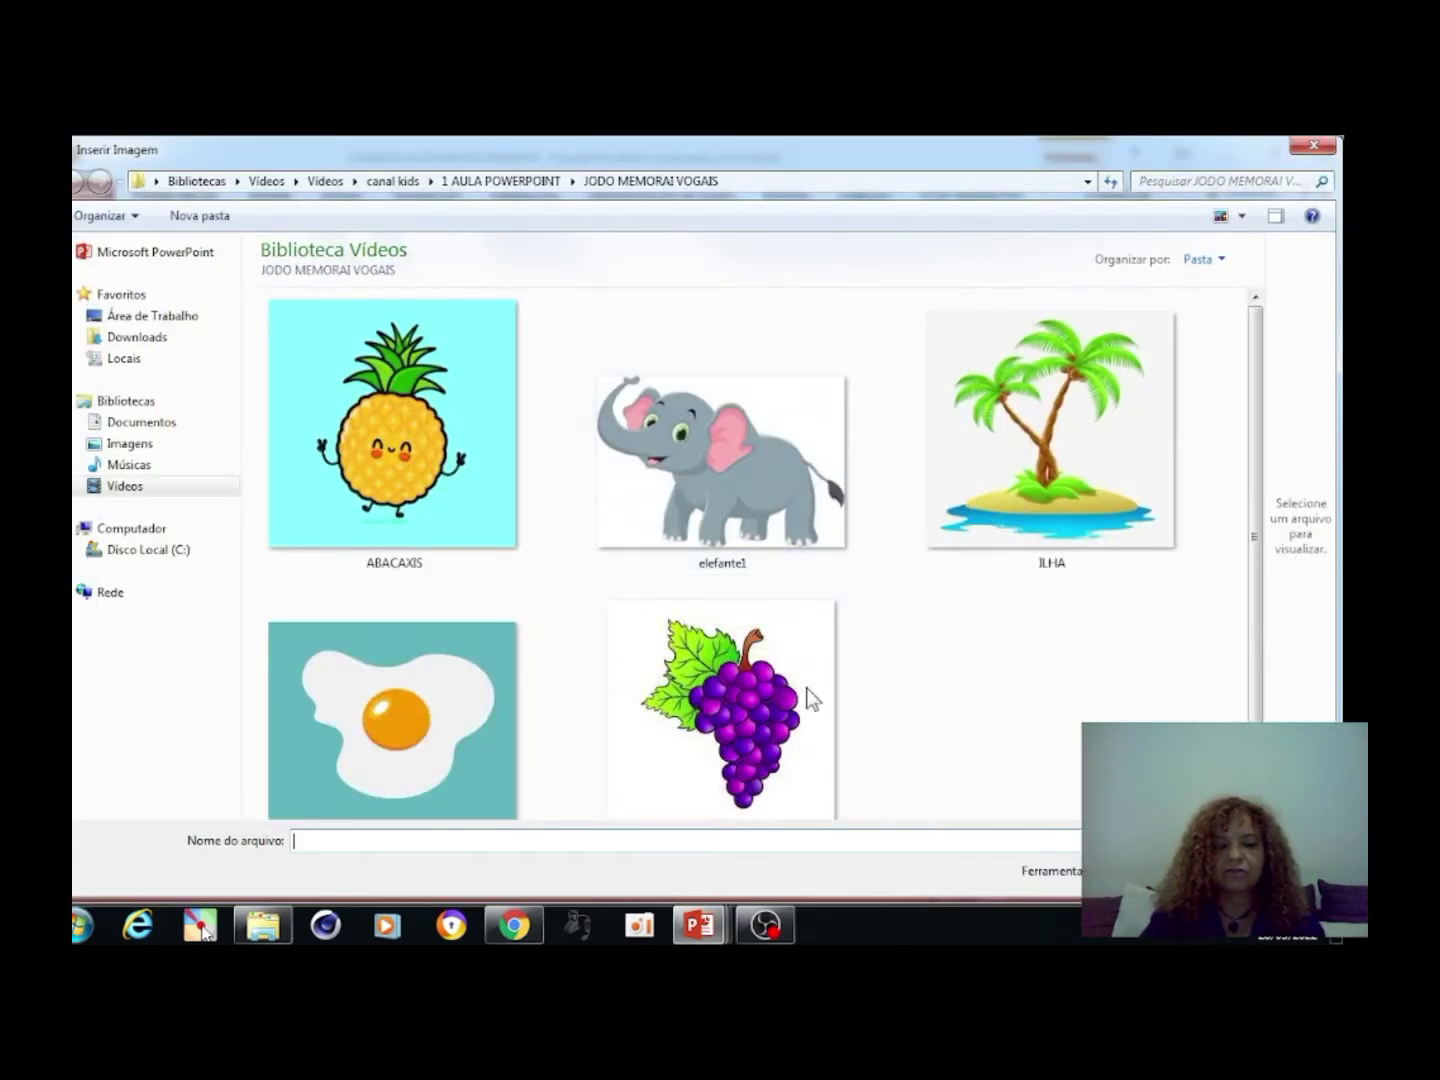
{"action": "left_click", "coordinate": [992, 517]}
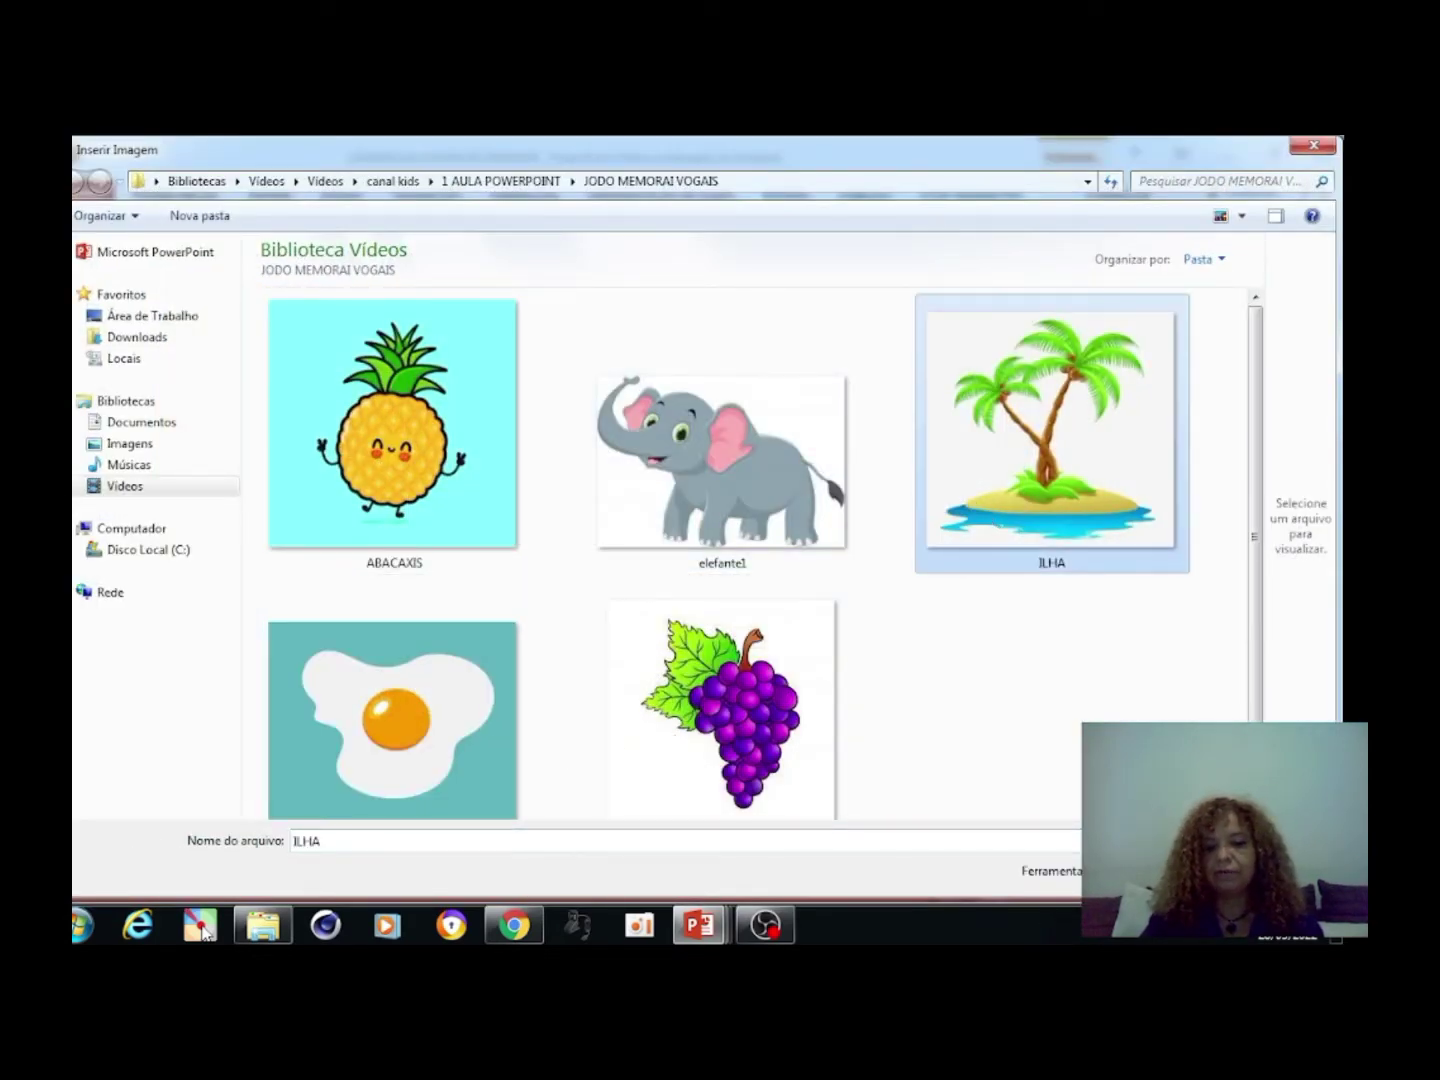
{"action": "double_click", "coordinate": [1039, 520]}
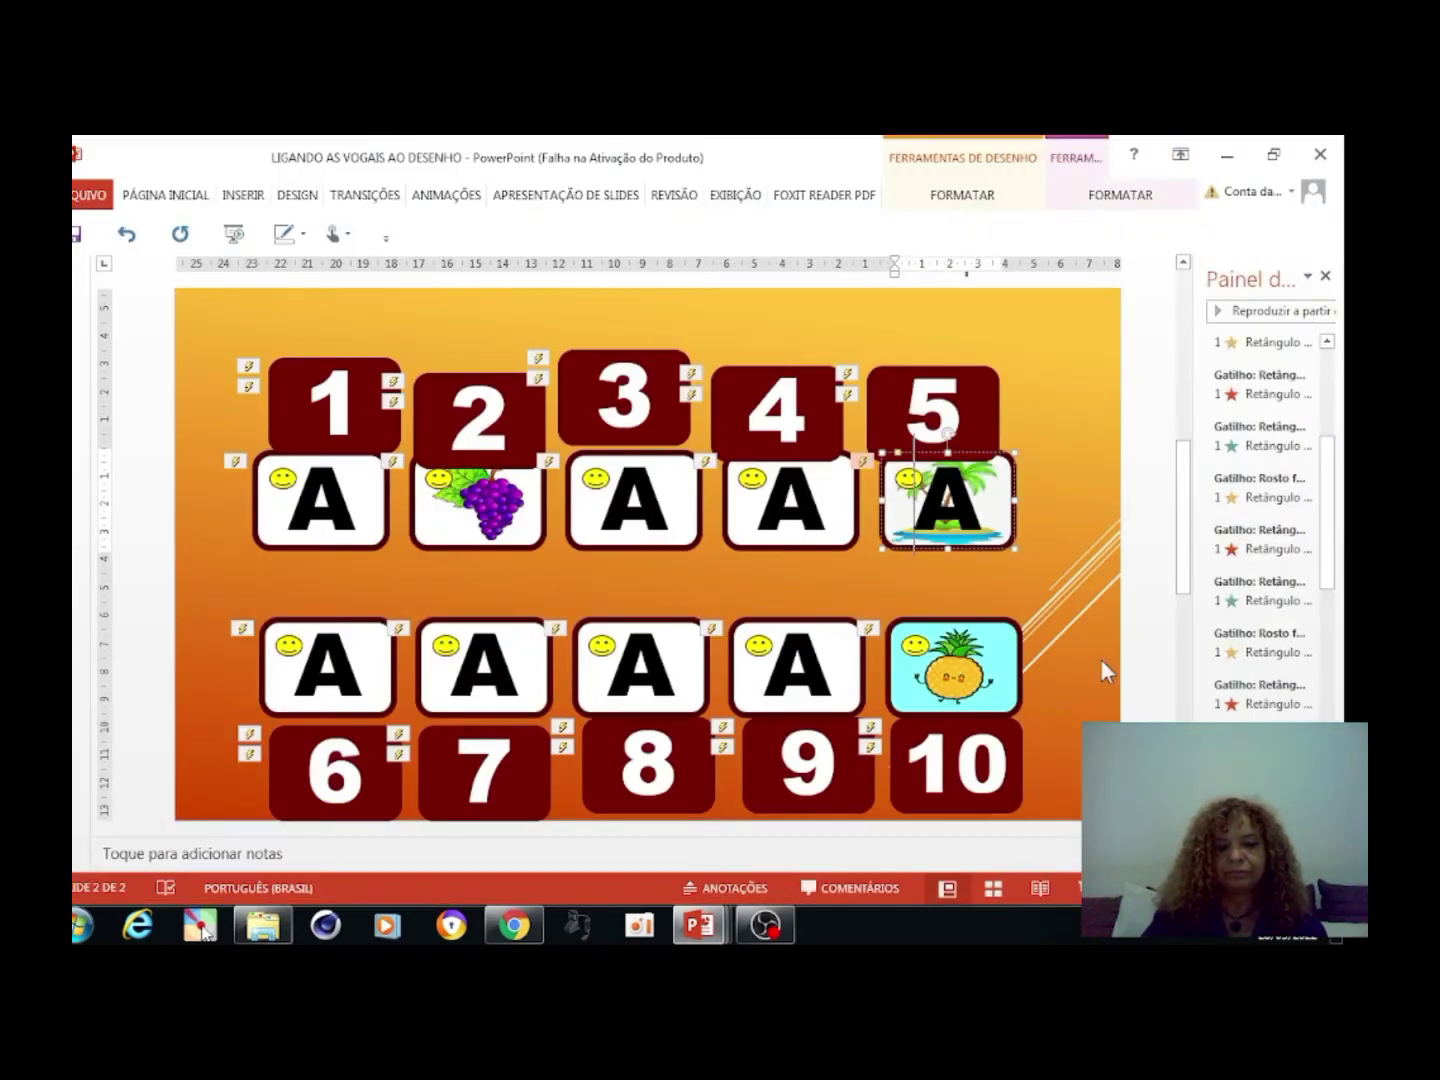
{"action": "double_click", "coordinate": [979, 501]}
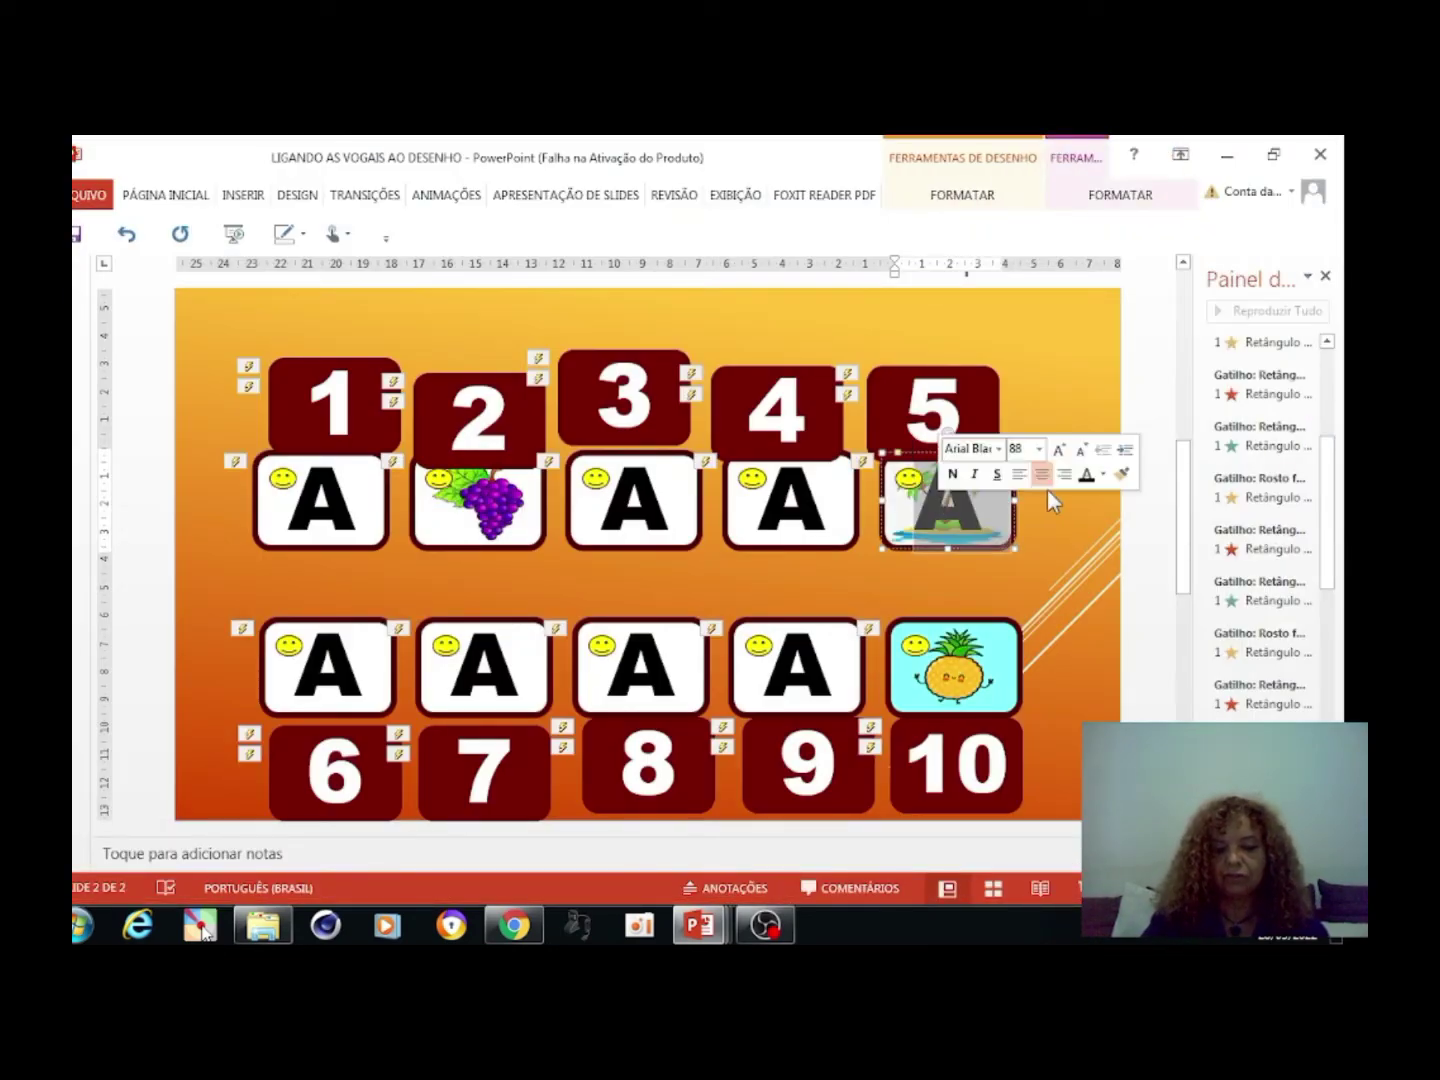
{"action": "key", "text": "Delete"}
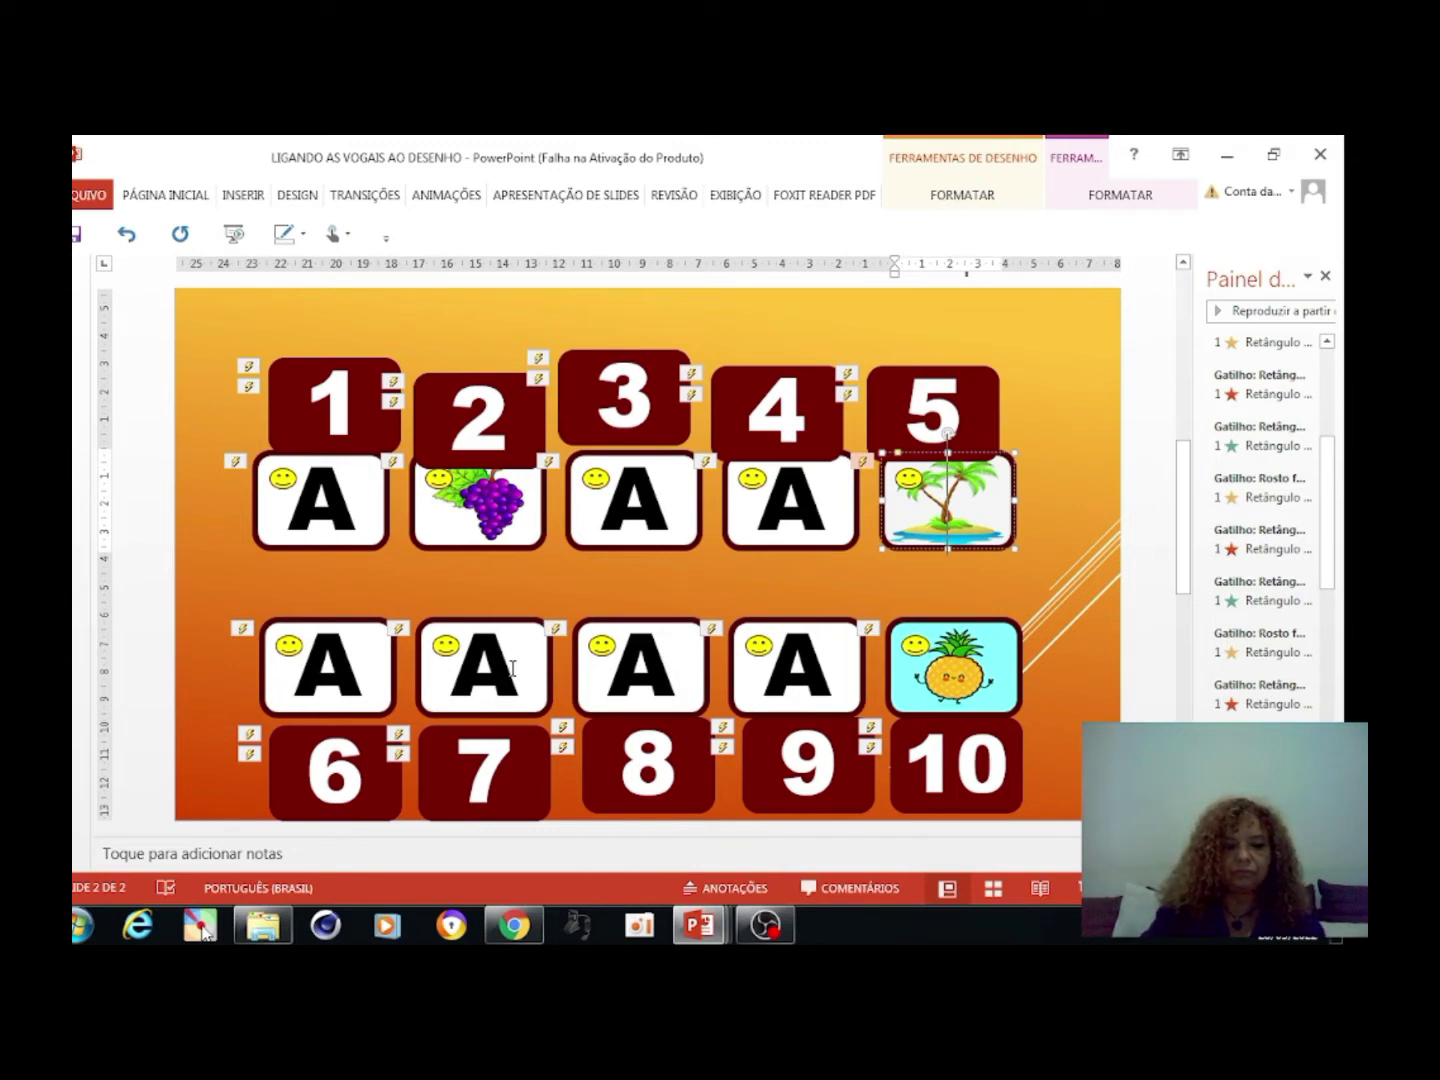
{"action": "left_click", "coordinate": [462, 665]}
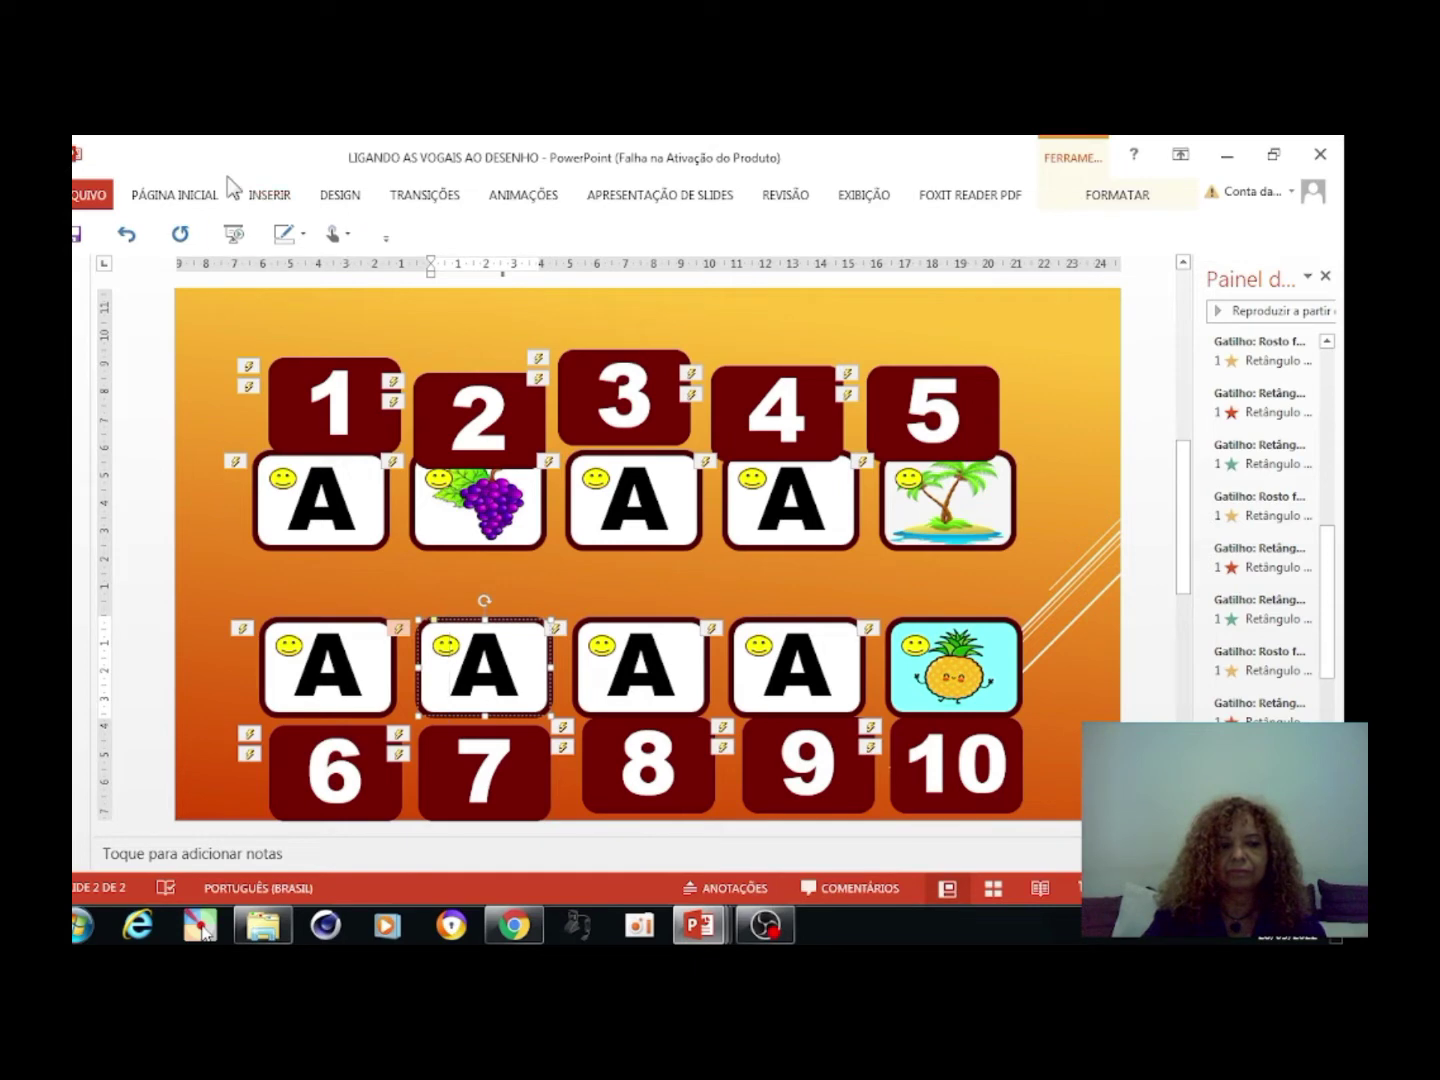
Fill the card above number 7 with the OVO fried-egg picture from file
{"action": "left_click", "coordinate": [199, 192]}
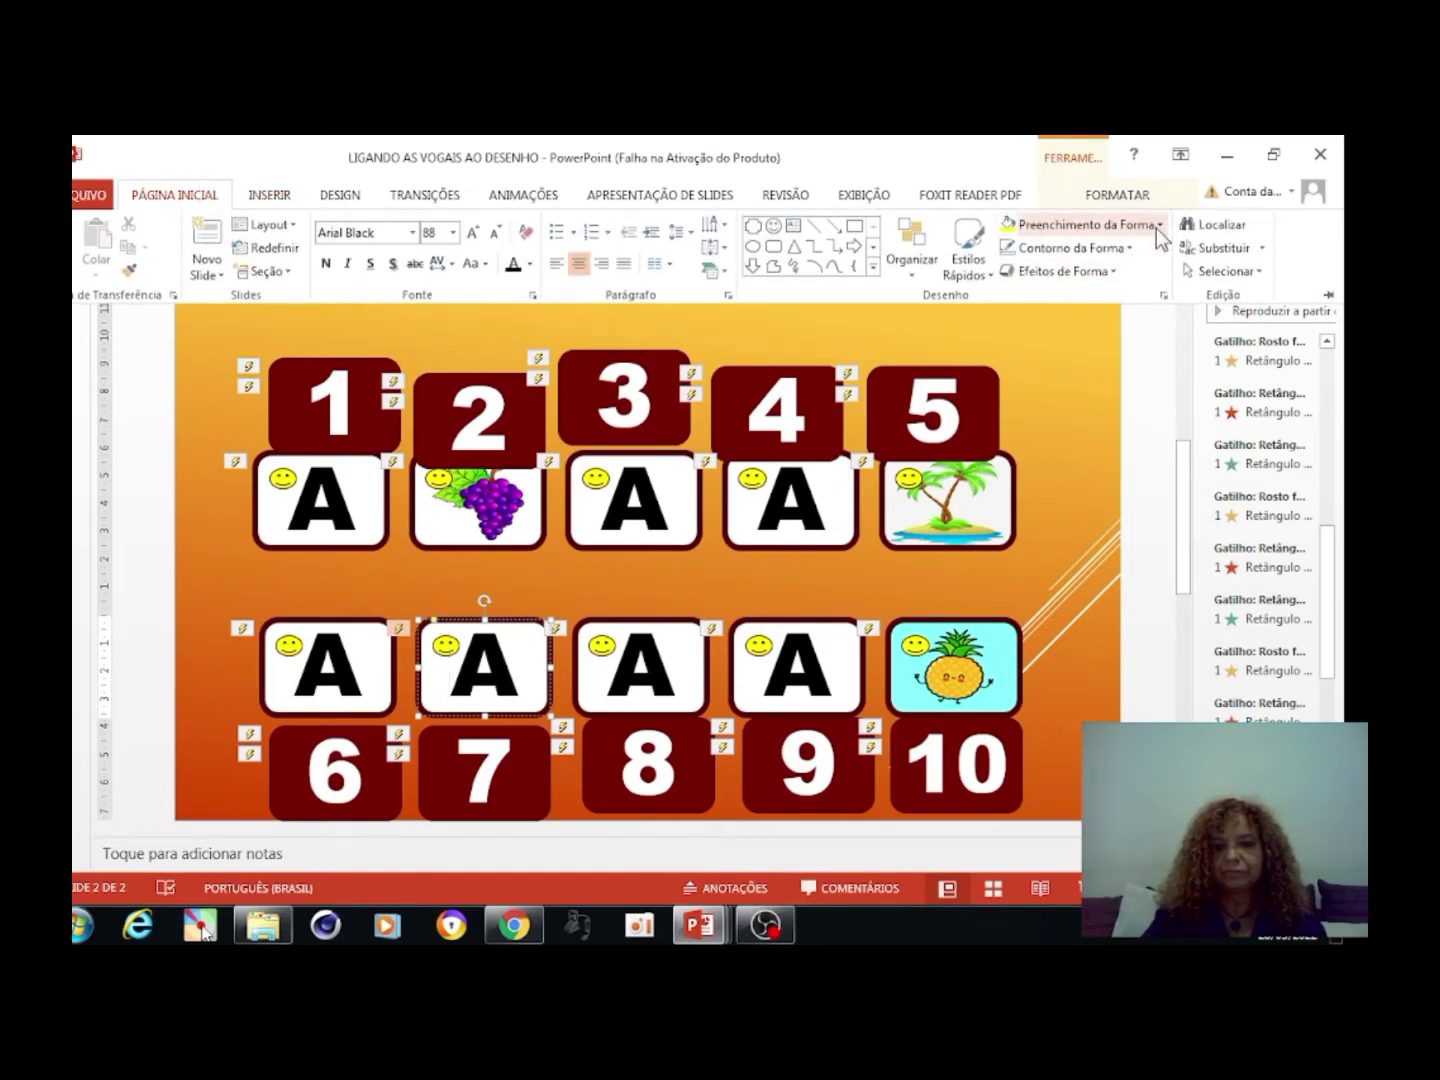
{"action": "left_click", "coordinate": [1157, 230]}
{"action": "left_click", "coordinate": [1058, 472]}
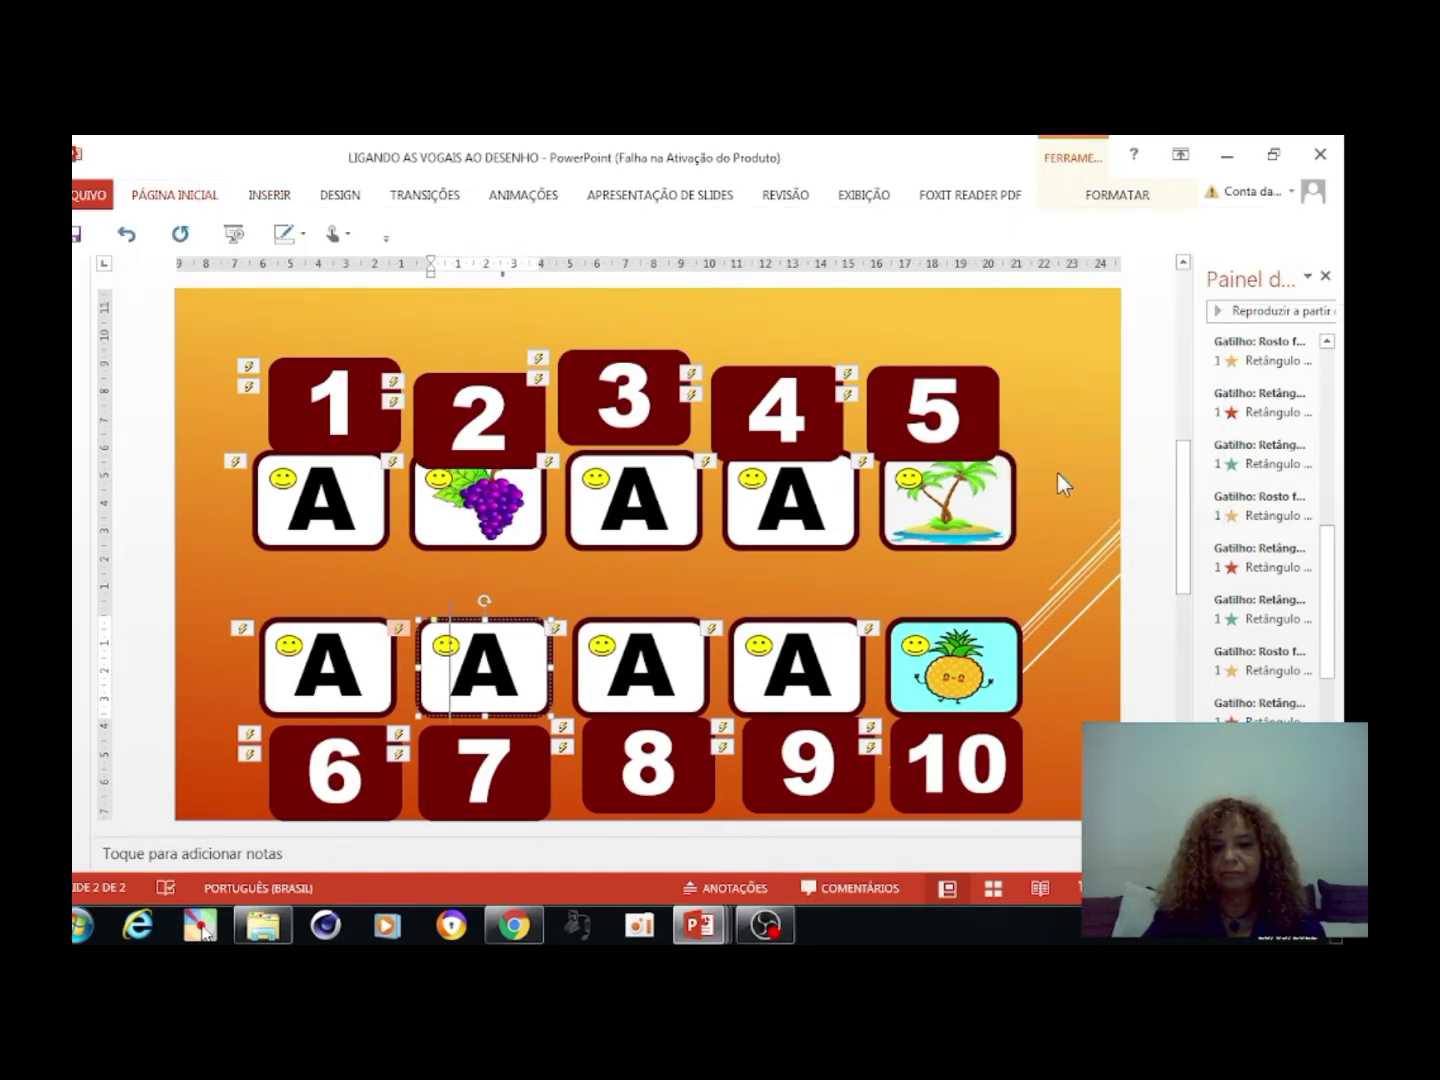
{"action": "left_click", "coordinate": [611, 448]}
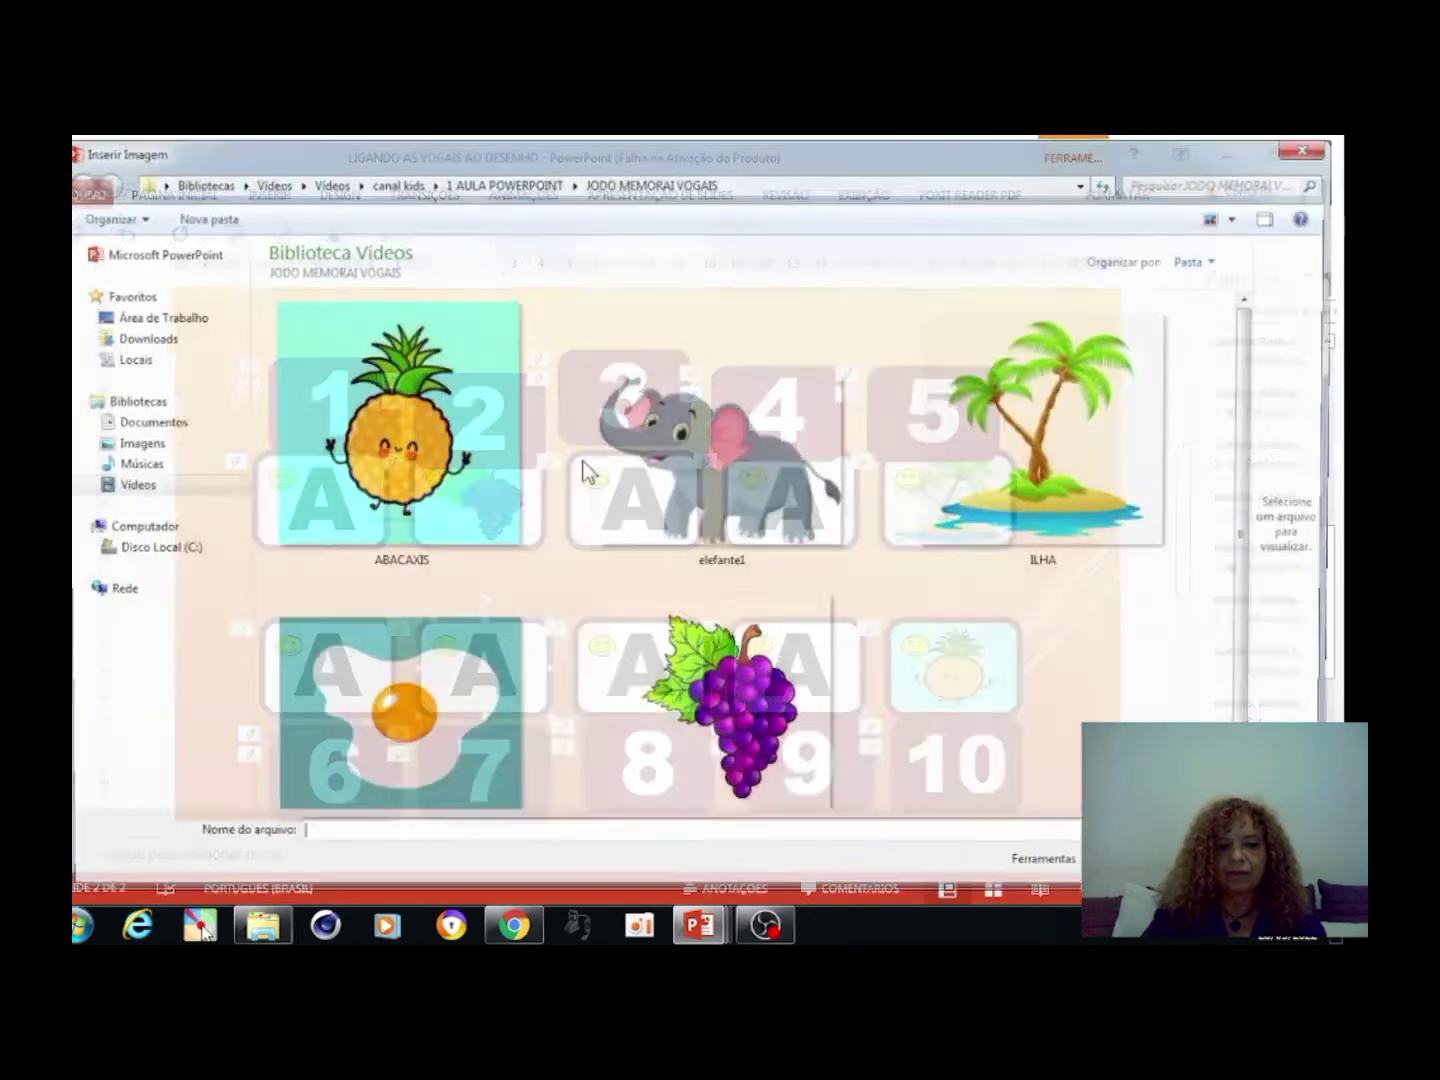
{"action": "left_click", "coordinate": [422, 666]}
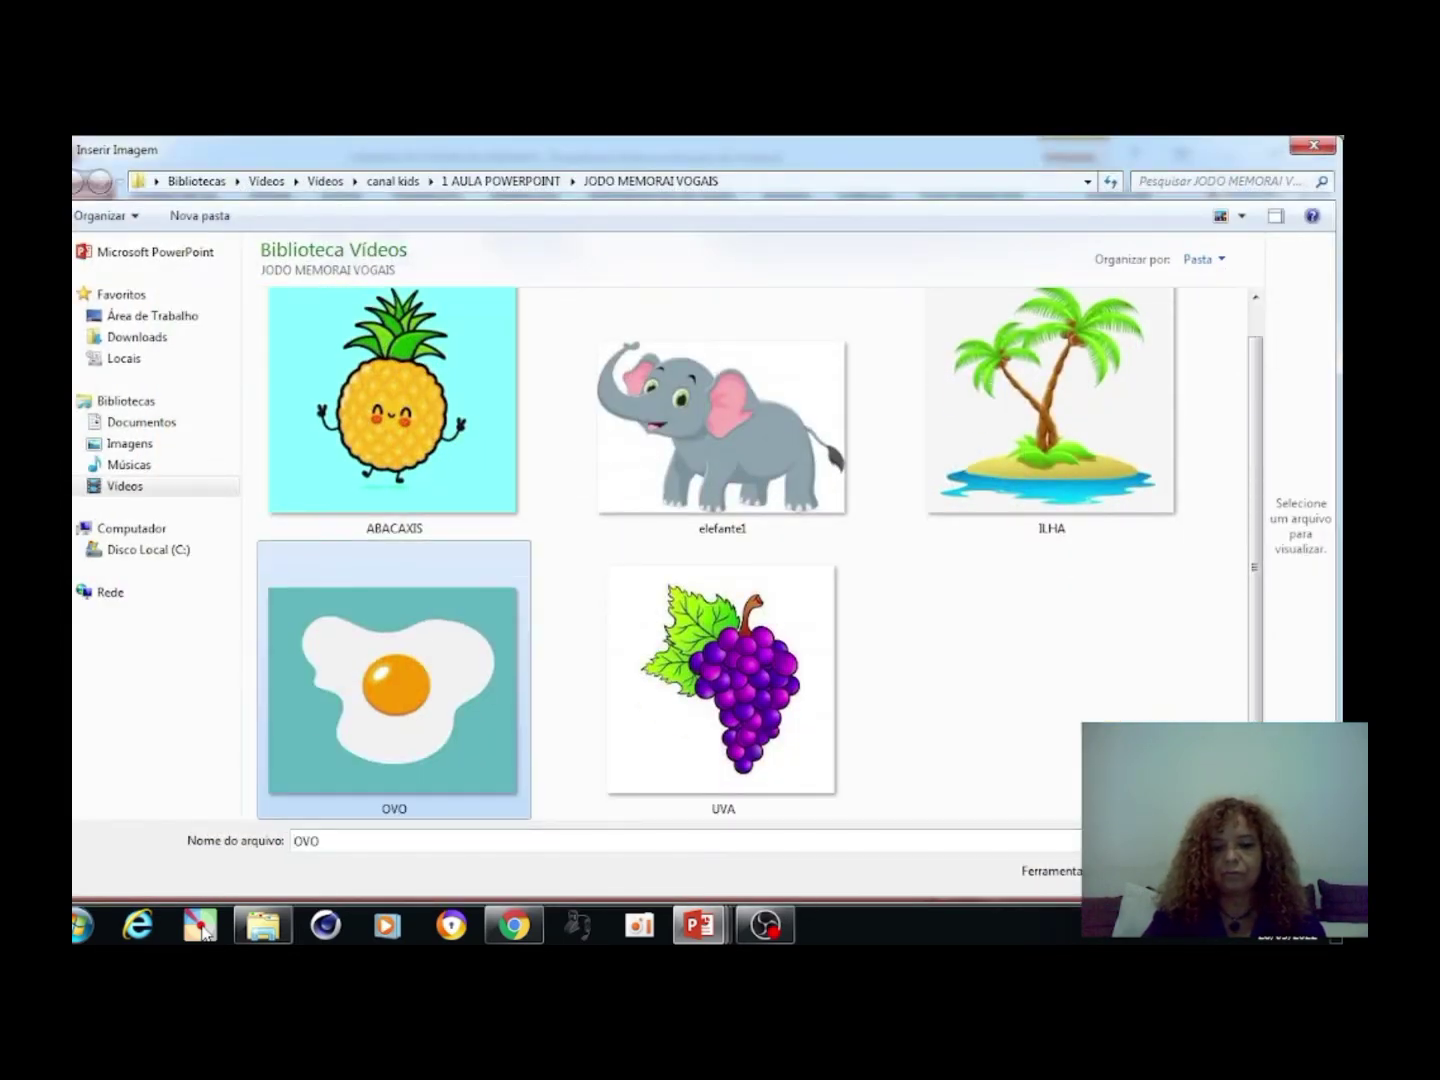
{"action": "key", "text": "Return"}
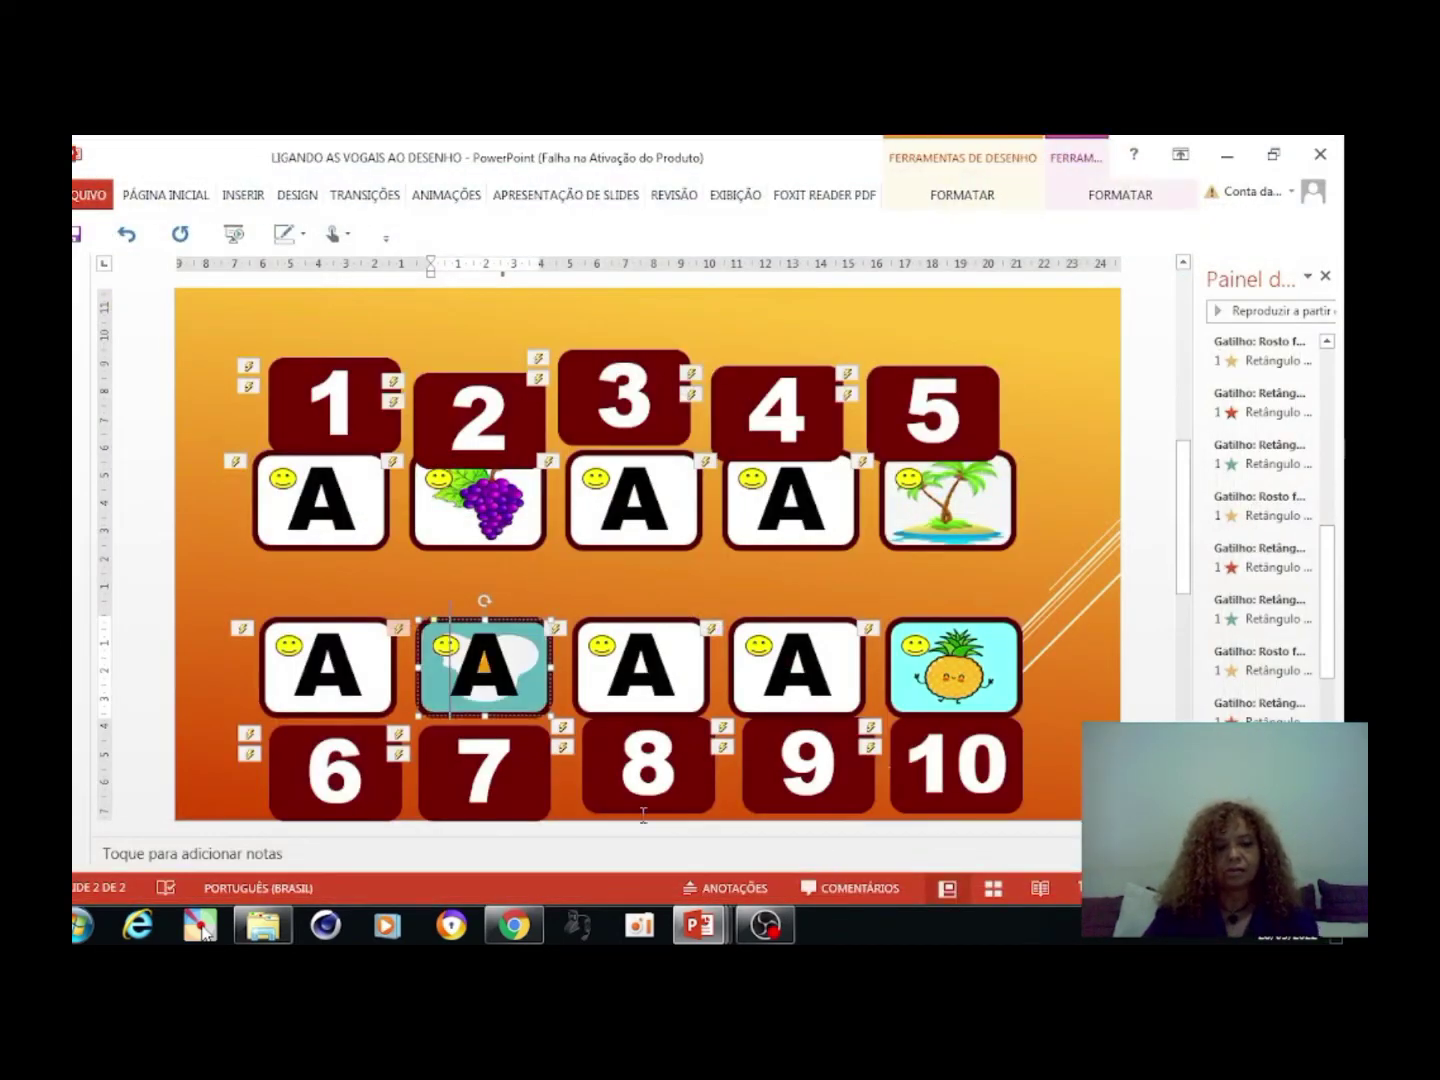
Delete the letter A from the egg card and select the card under number 3
{"action": "left_click", "coordinate": [517, 665]}
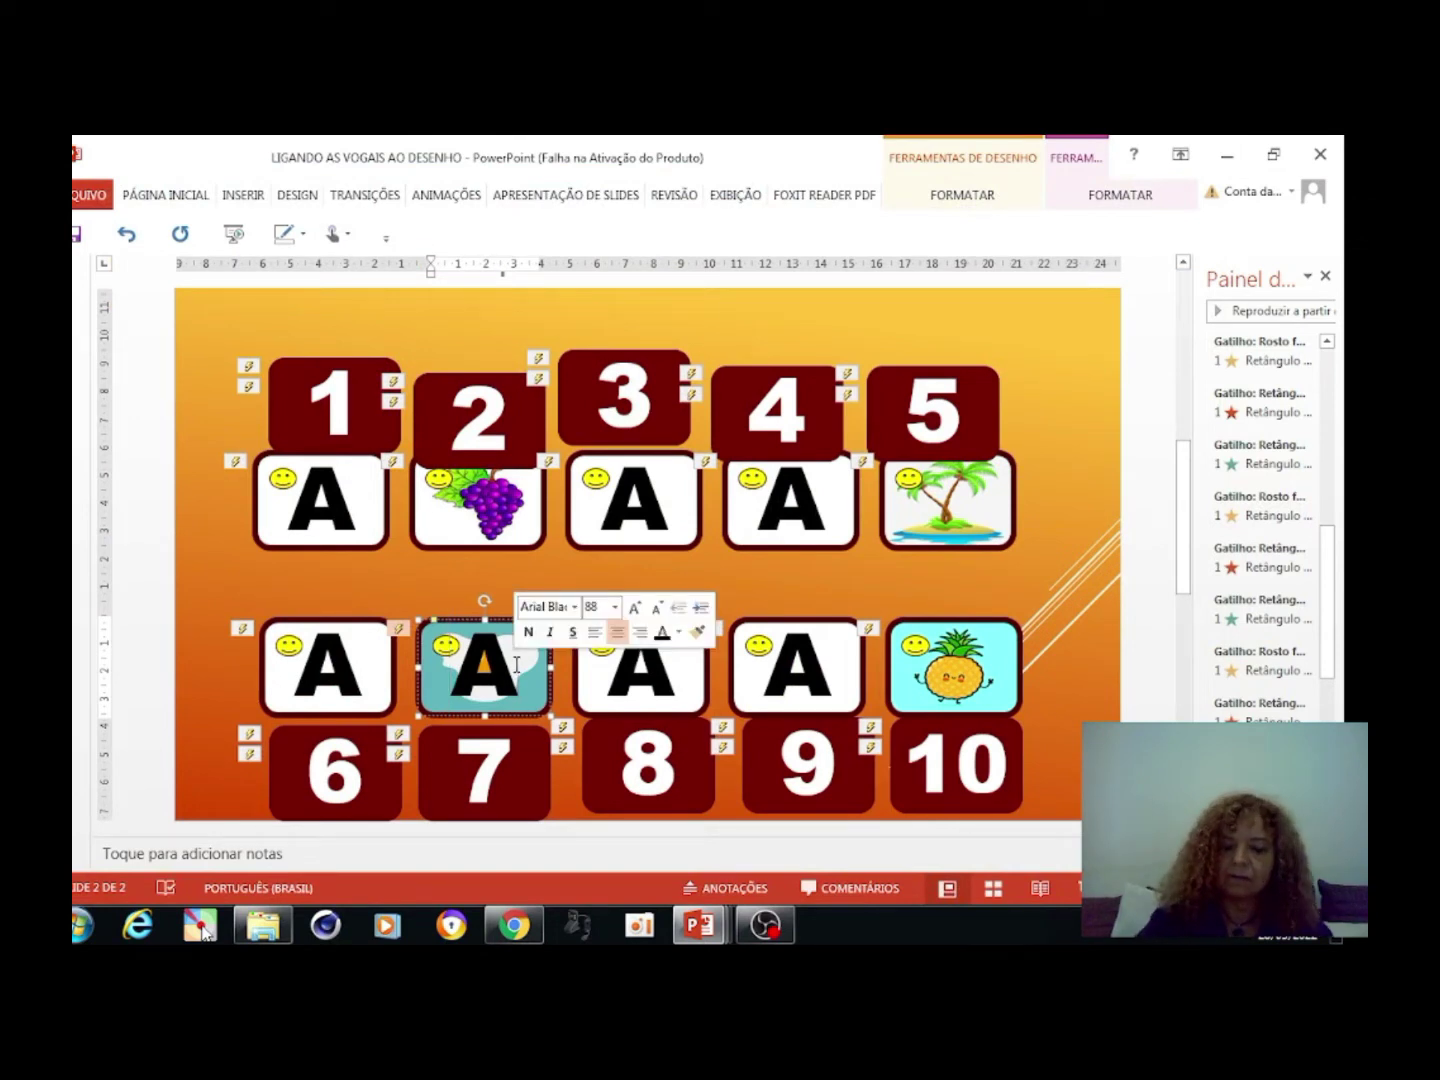
{"action": "key", "text": "BackSpace"}
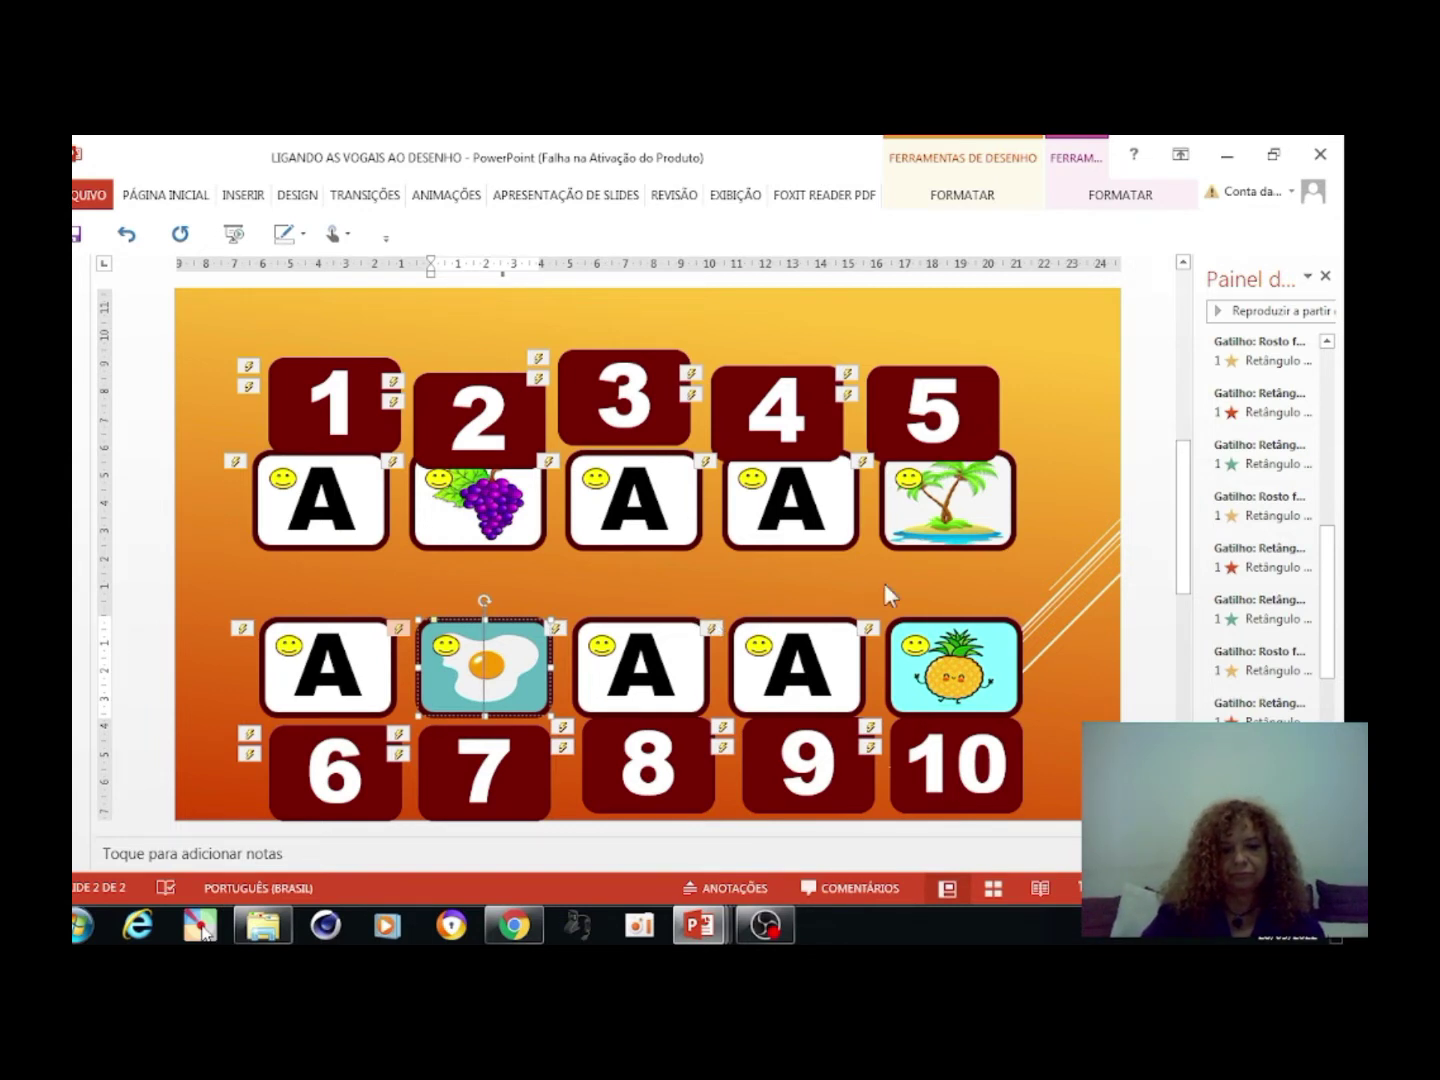
{"action": "left_click", "coordinate": [617, 487]}
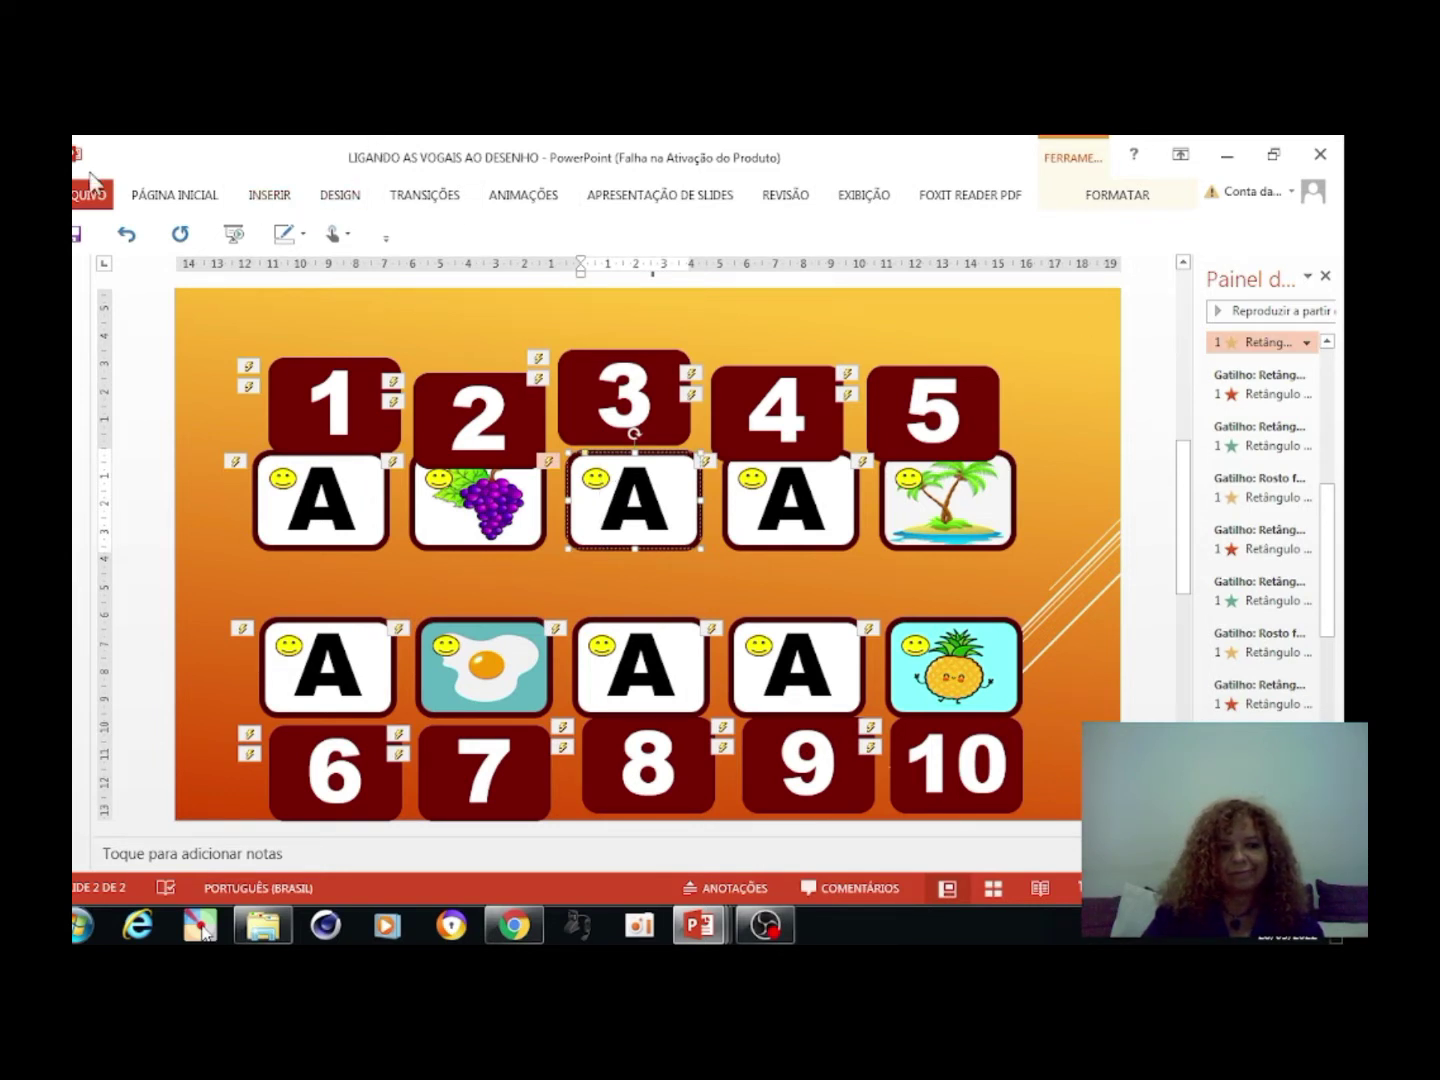
Fill card 3 with the elephant picture from file and delete its letter A
{"action": "left_click", "coordinate": [188, 201]}
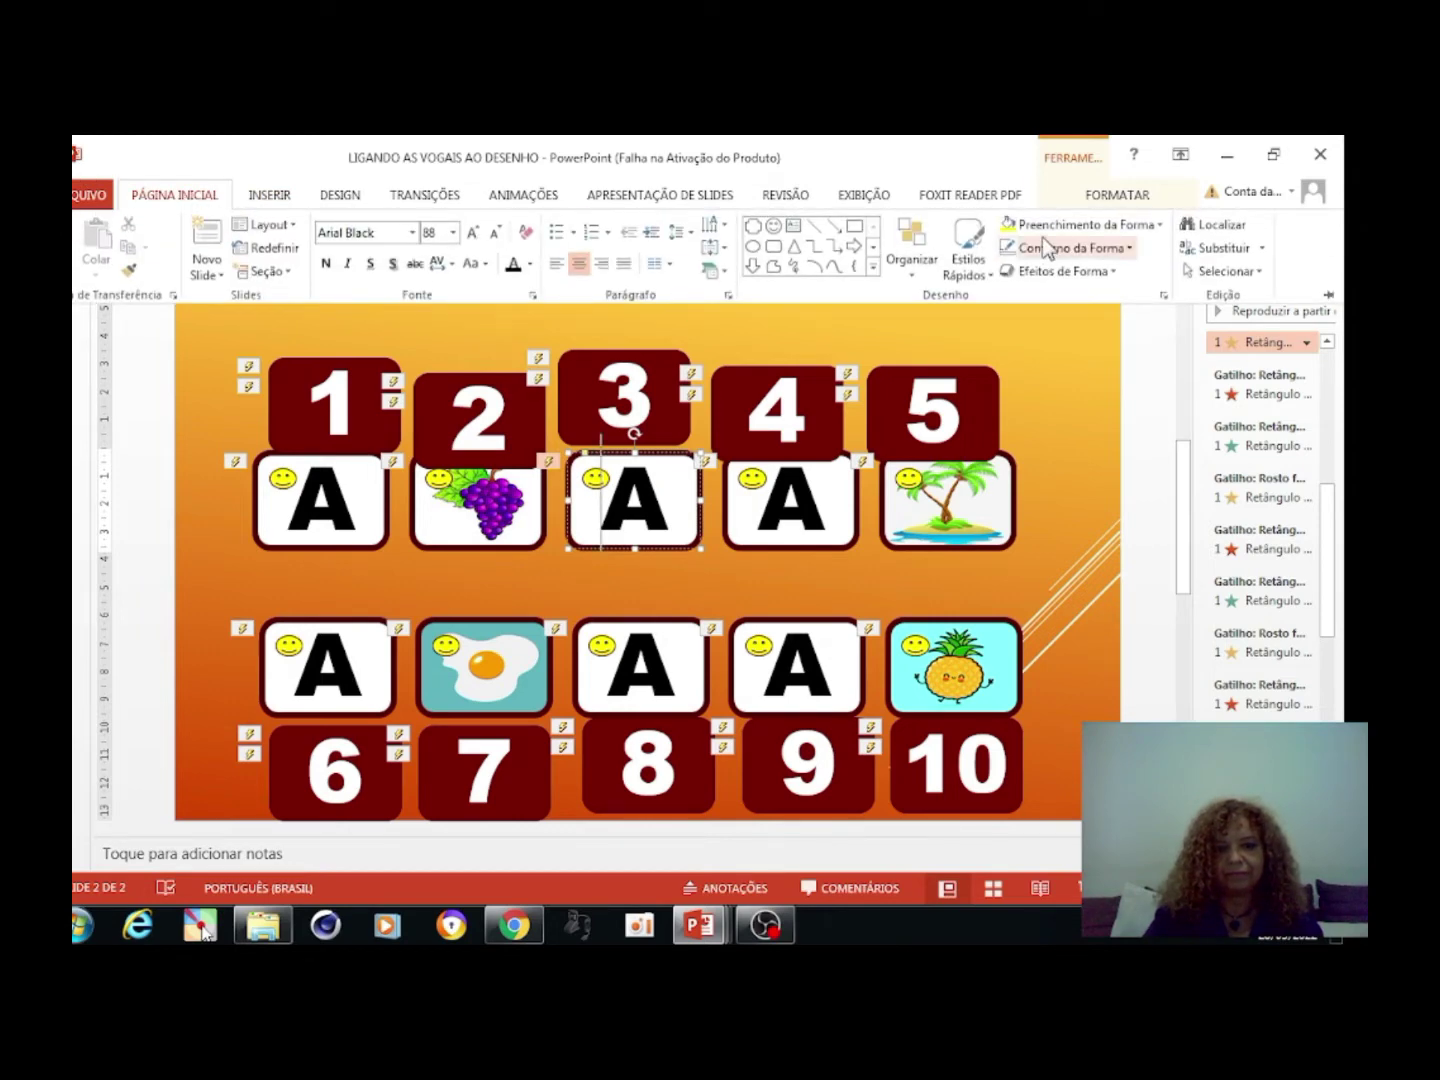
{"action": "left_click", "coordinate": [1155, 228]}
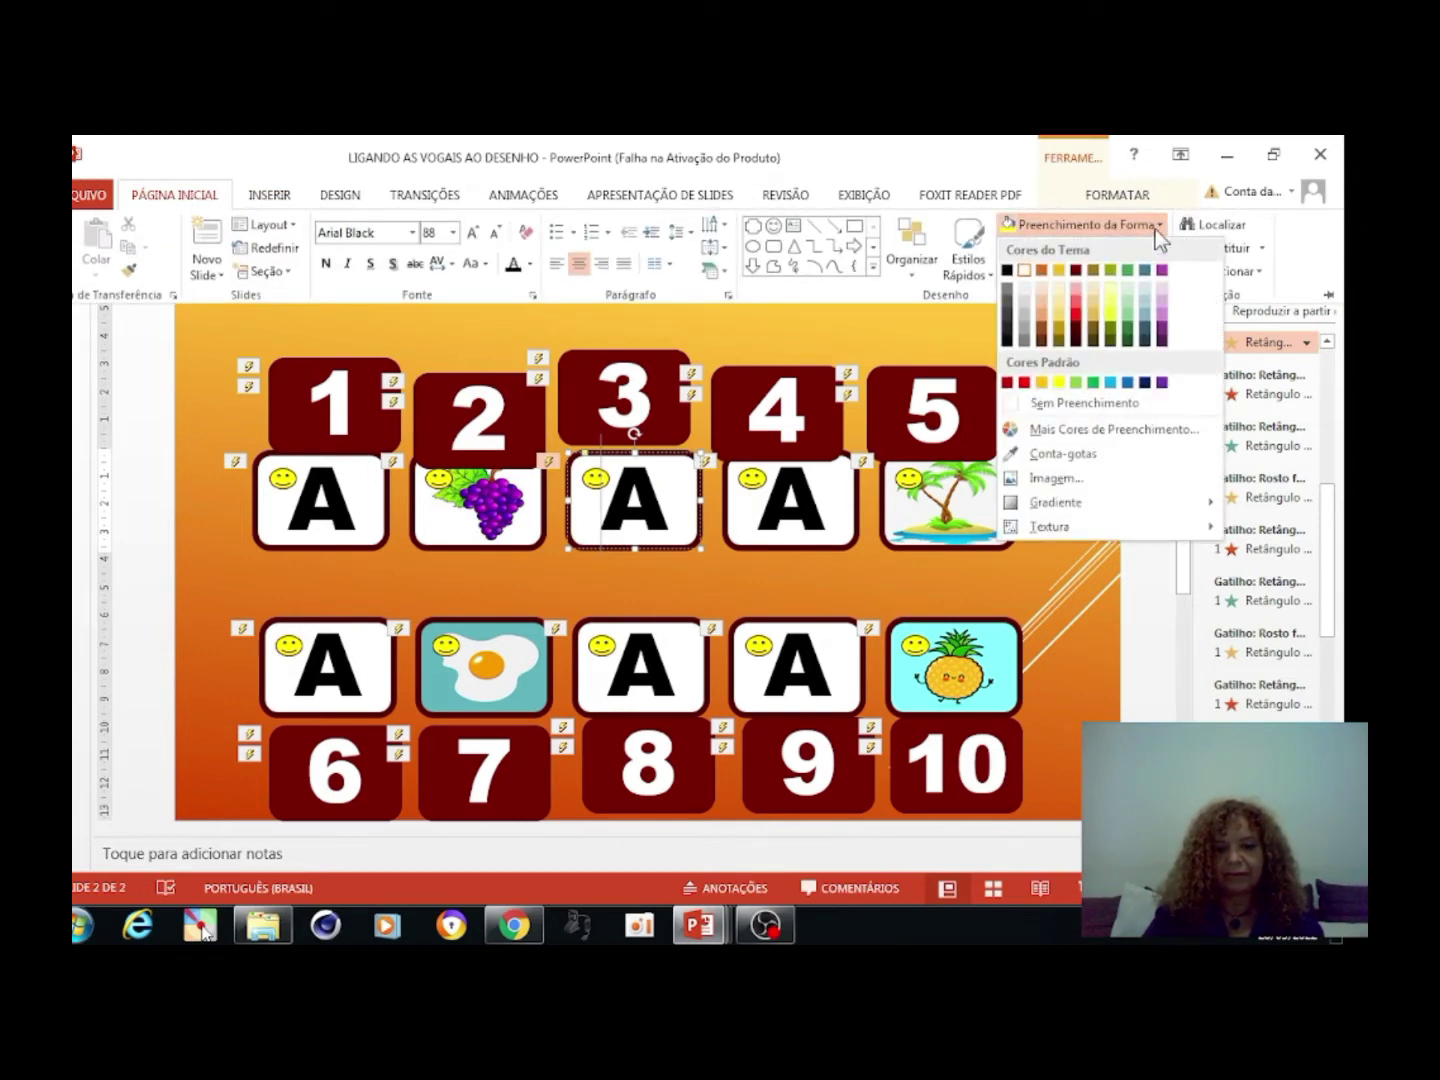
{"action": "left_click", "coordinate": [1070, 474]}
{"action": "left_click", "coordinate": [553, 430]}
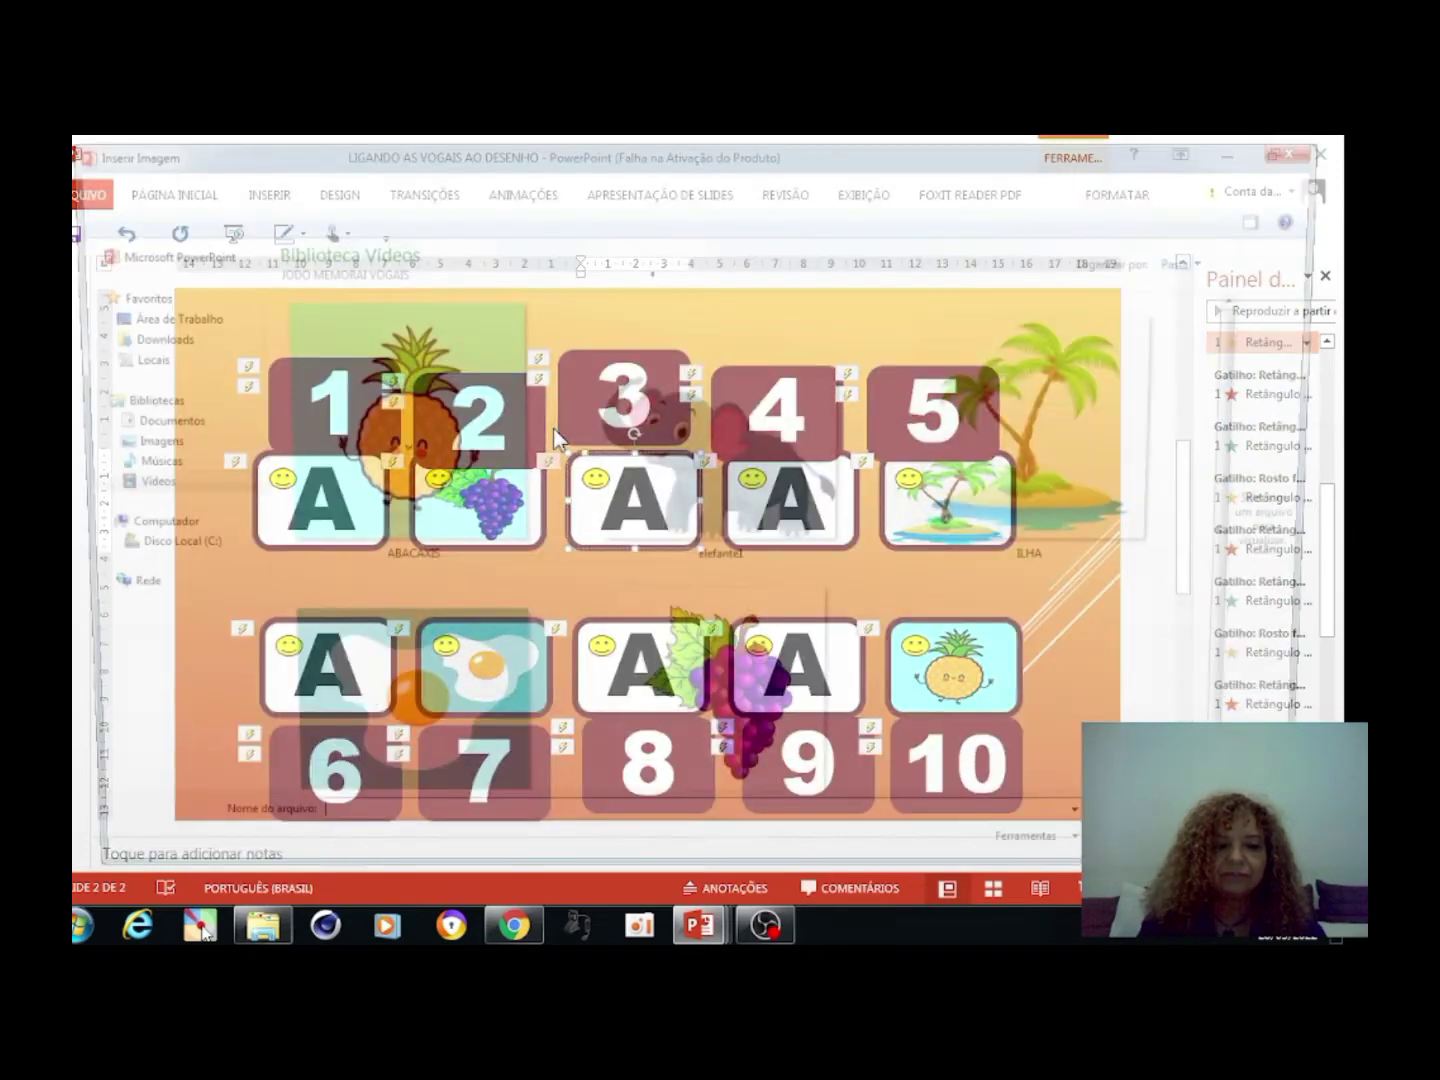
{"action": "double_click", "coordinate": [686, 434]}
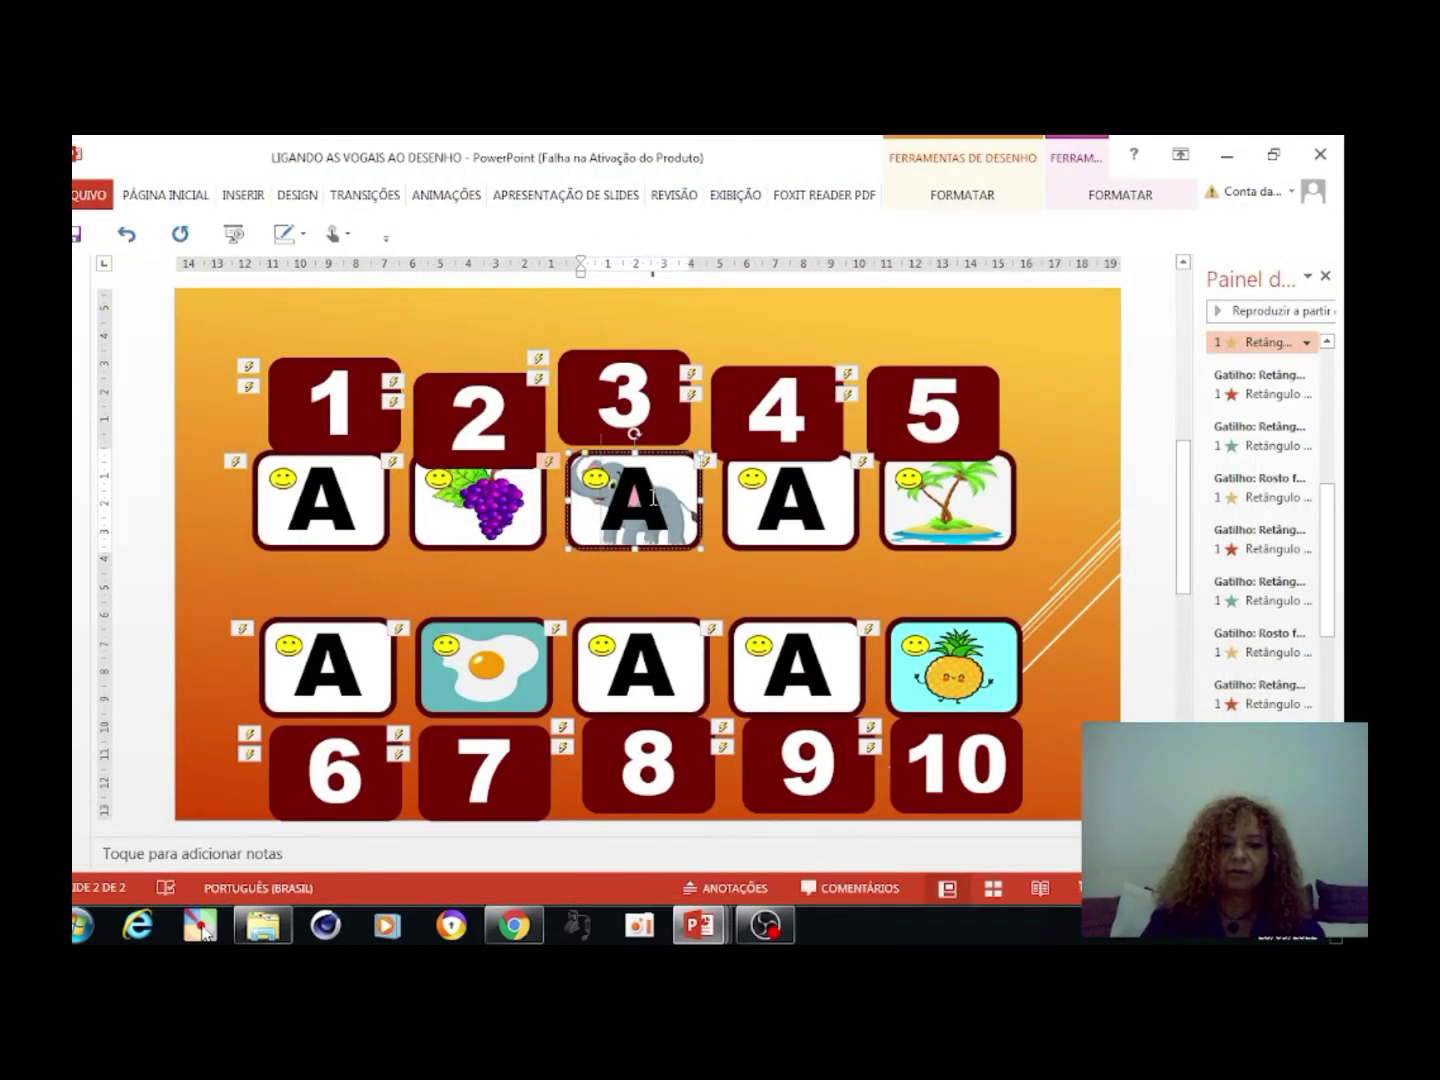
{"action": "double_click", "coordinate": [630, 496]}
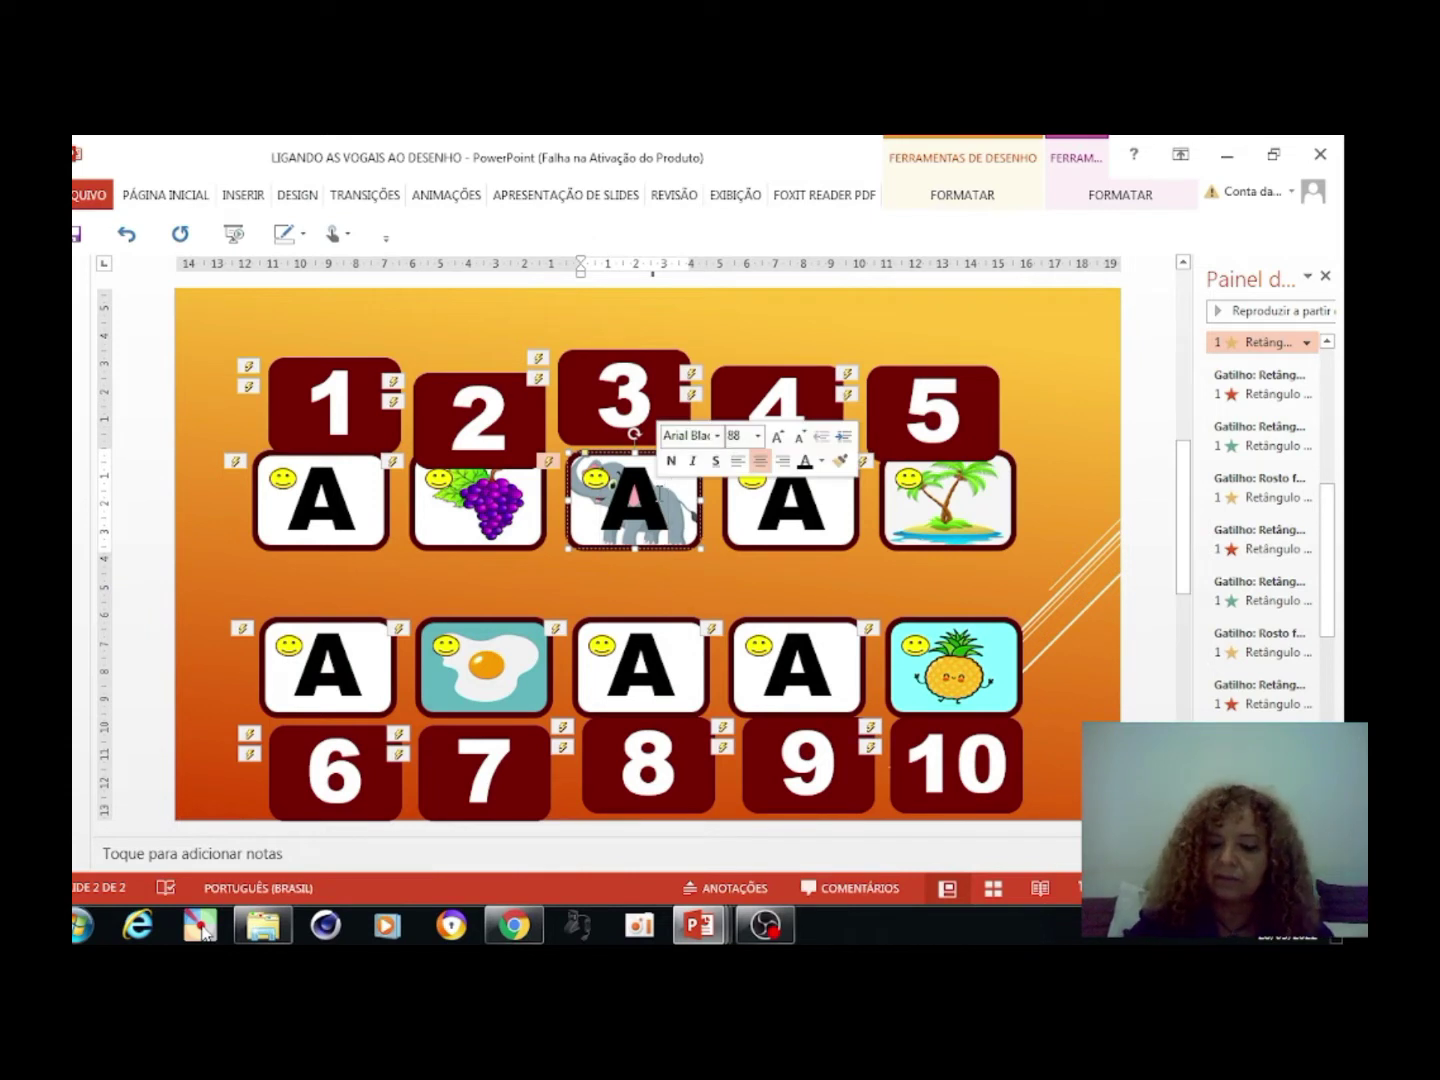
{"action": "key", "text": "Delete"}
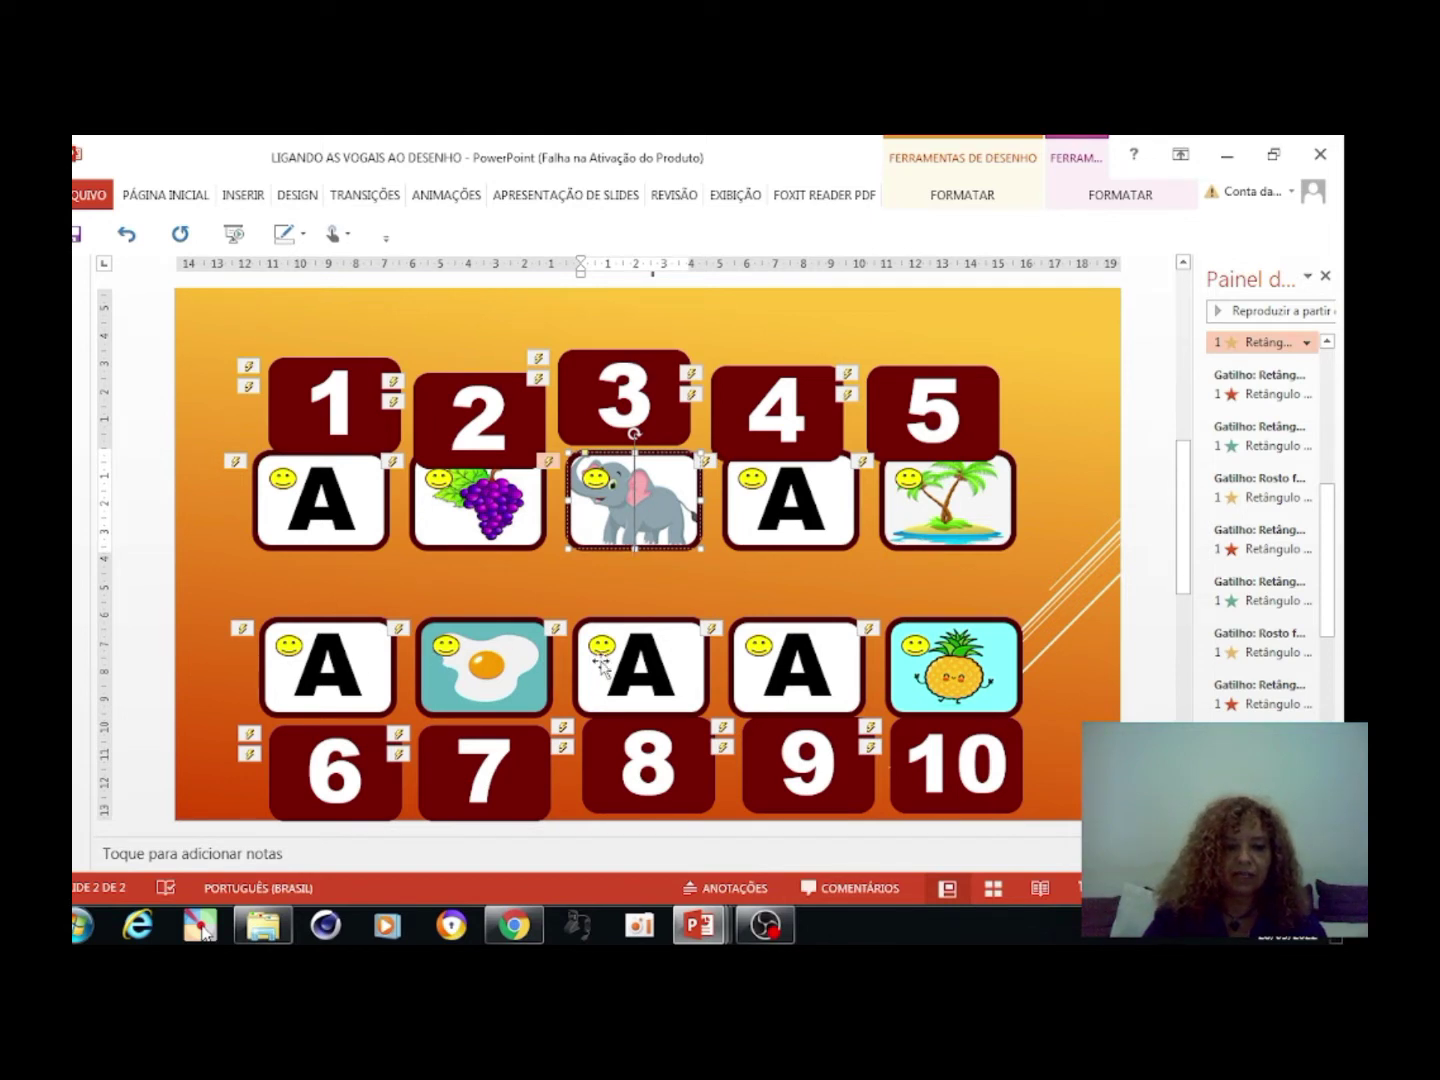
Change the A cards to I above 8, E above 1, U above 9 and O above 6
{"action": "left_click_drag", "start_coordinate": [620, 665], "coordinate": [656, 655]}
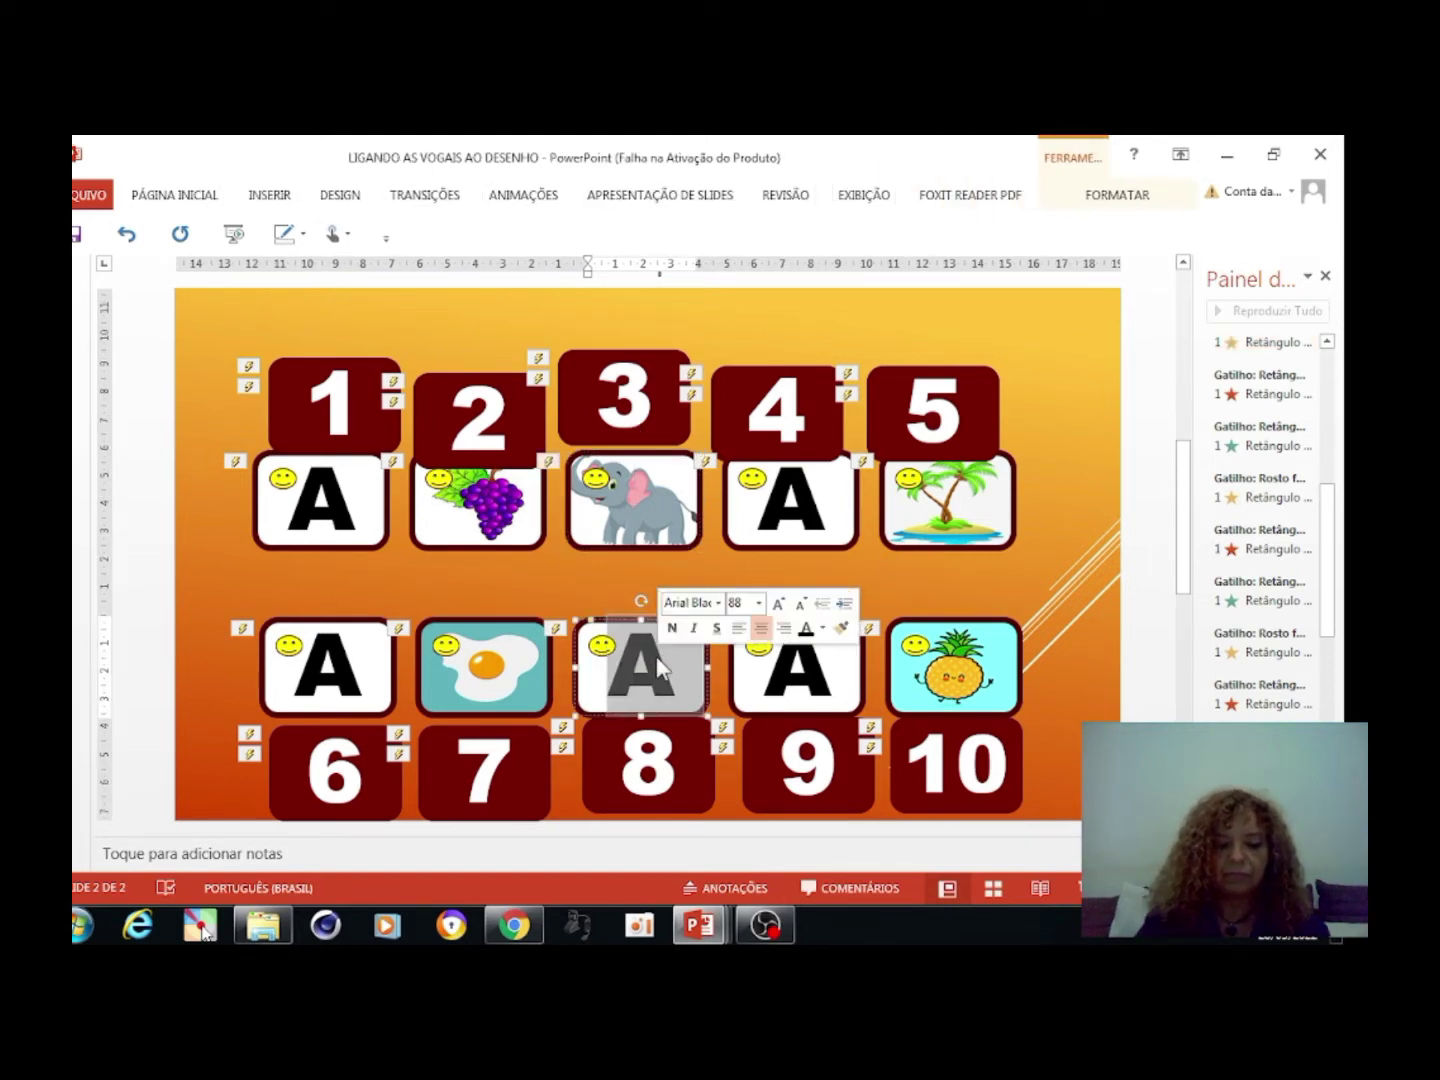
{"action": "type", "text": "I"}
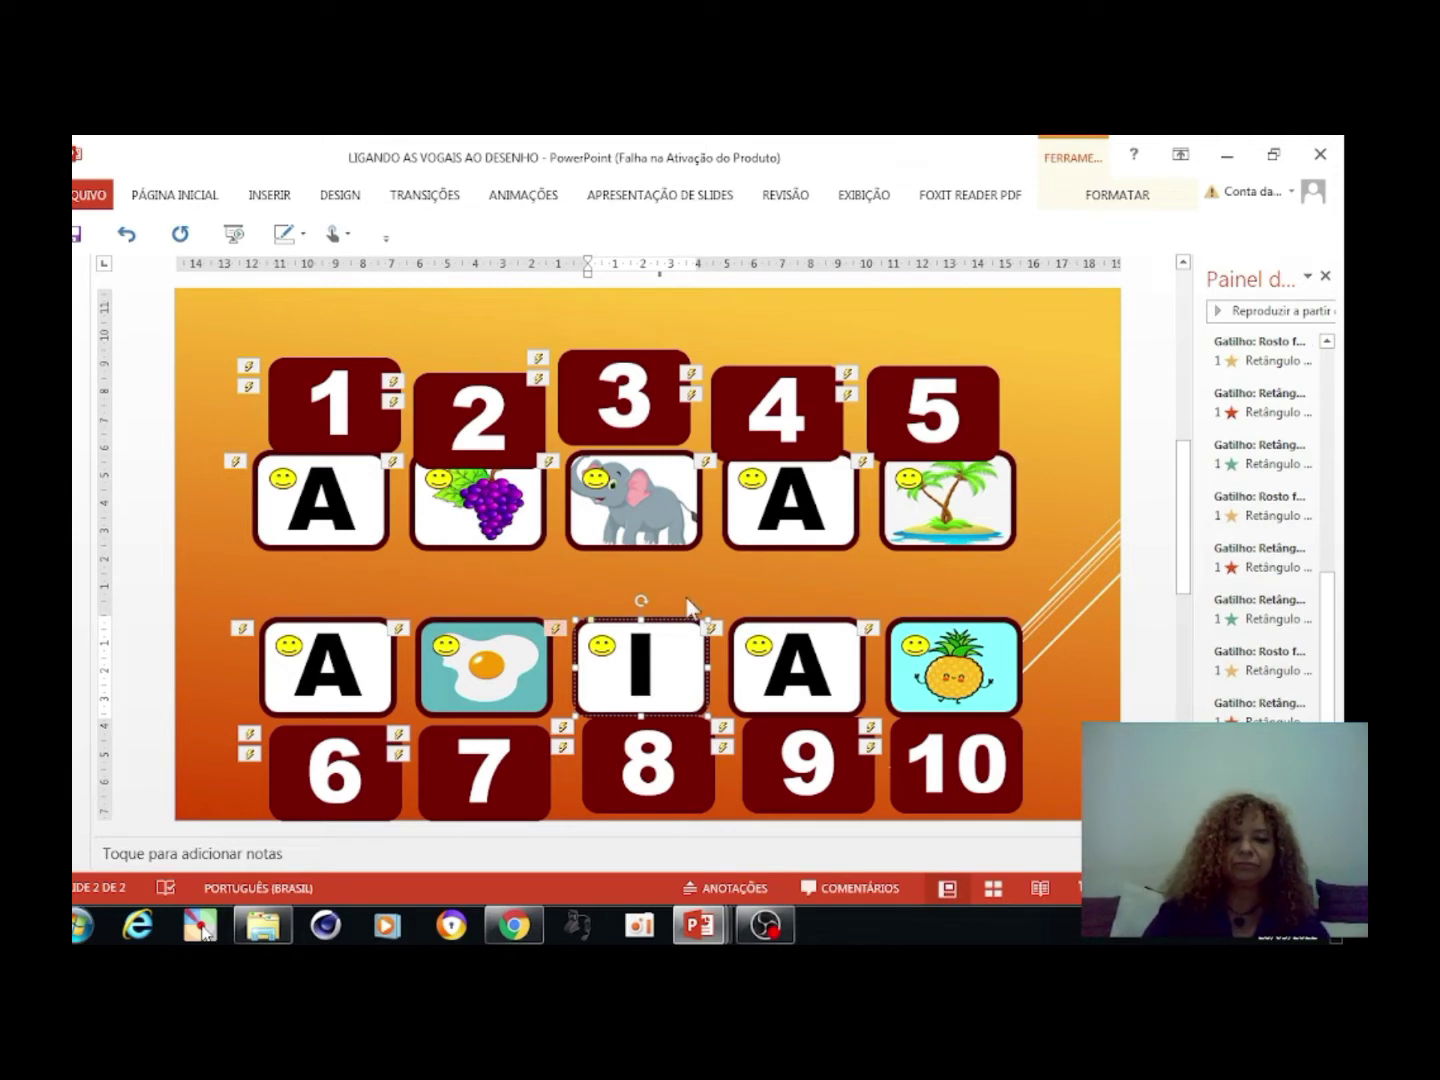
{"action": "left_click", "coordinate": [675, 520]}
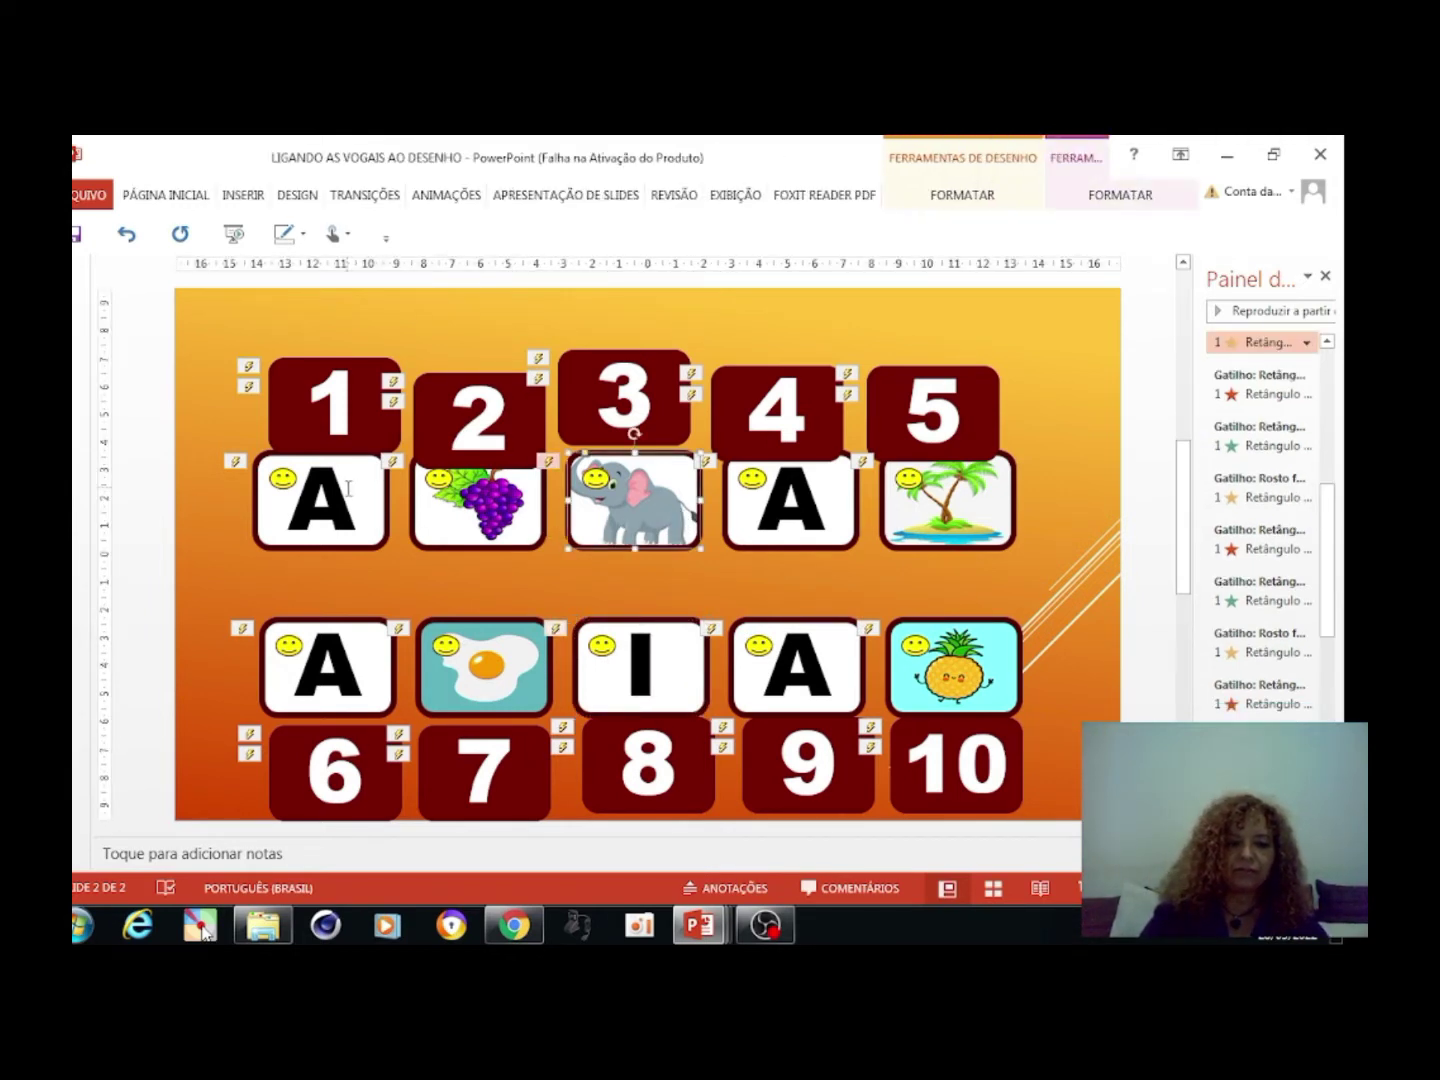
{"action": "double_click", "coordinate": [318, 495]}
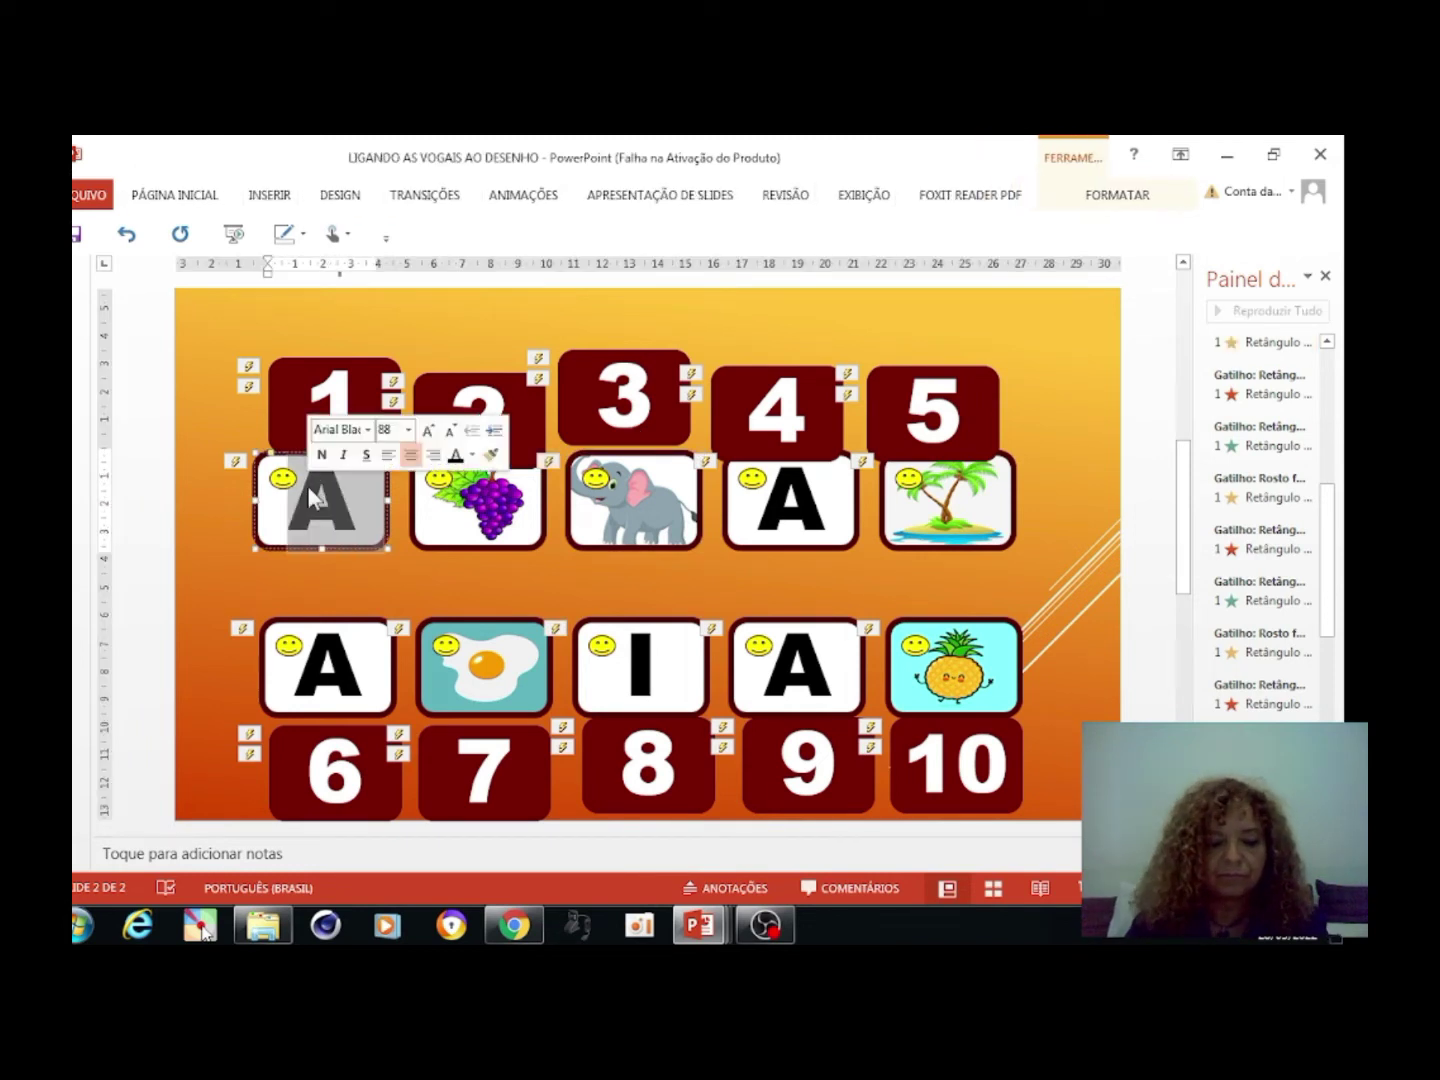
{"action": "type", "text": "E"}
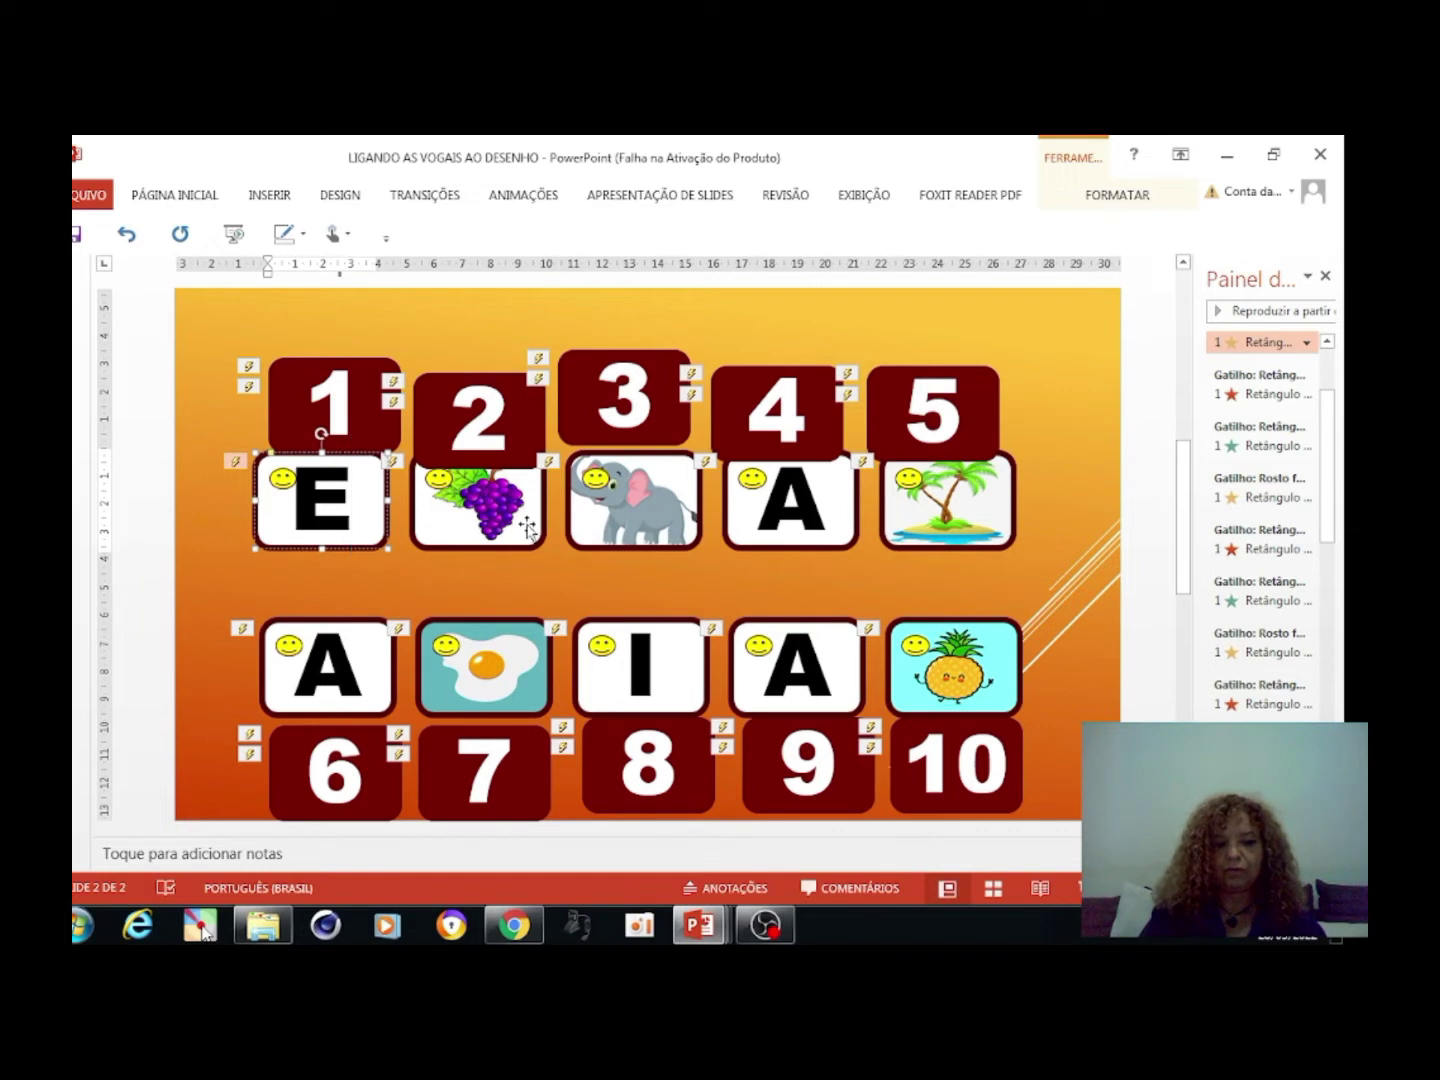
{"action": "double_click", "coordinate": [789, 663]}
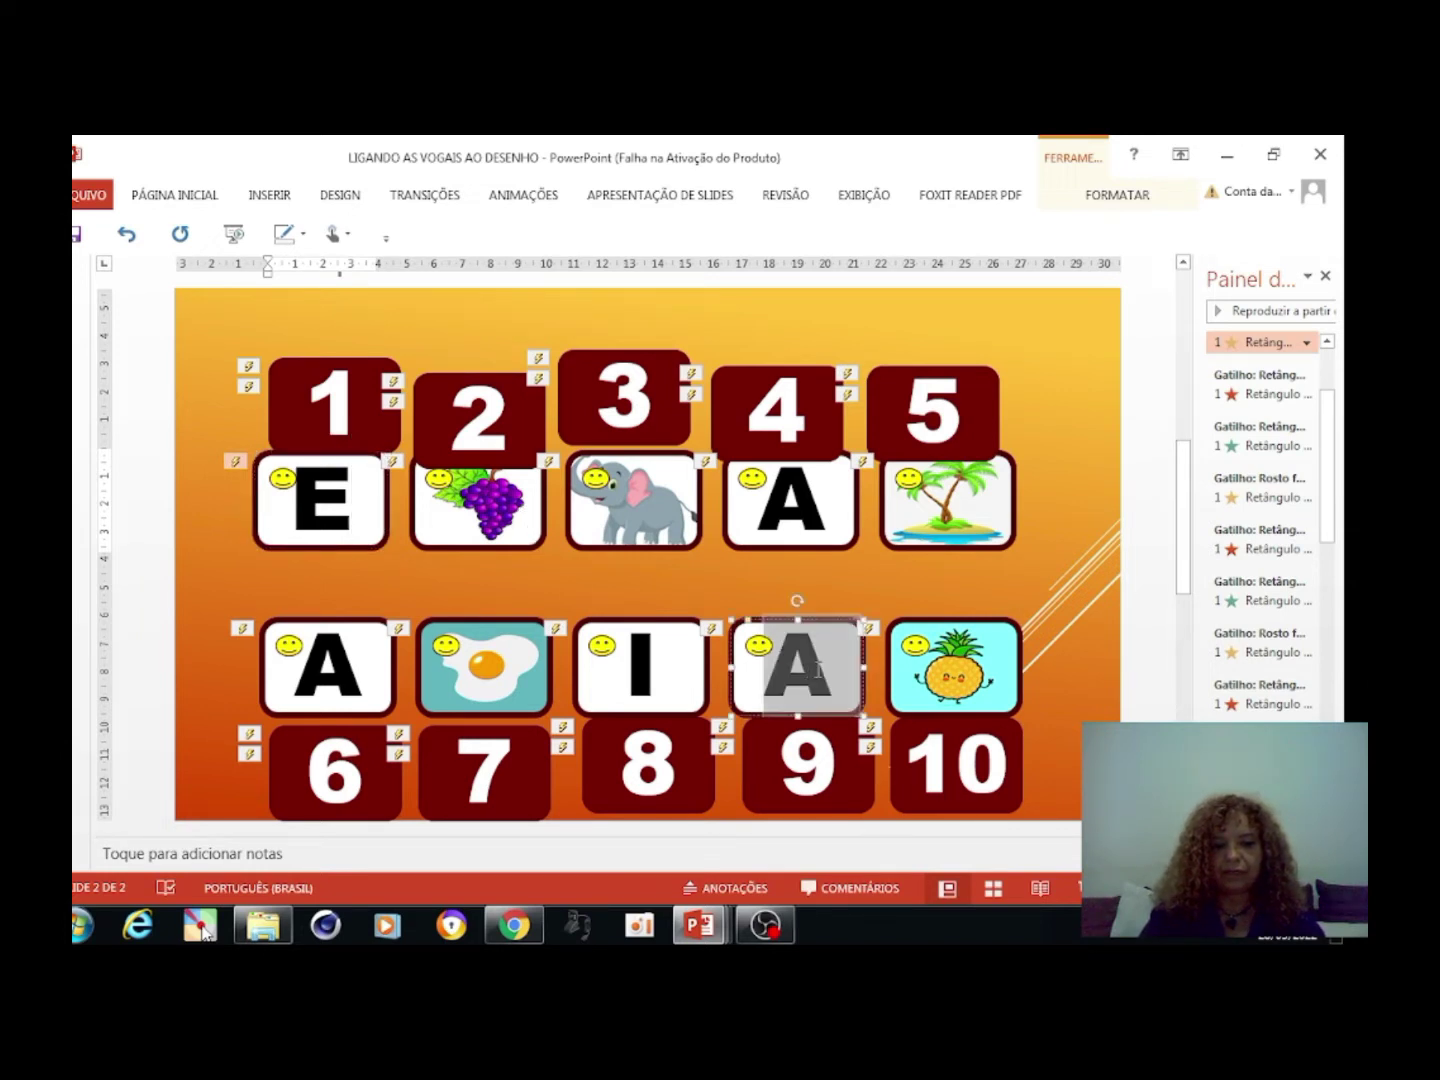
{"action": "type", "text": "U"}
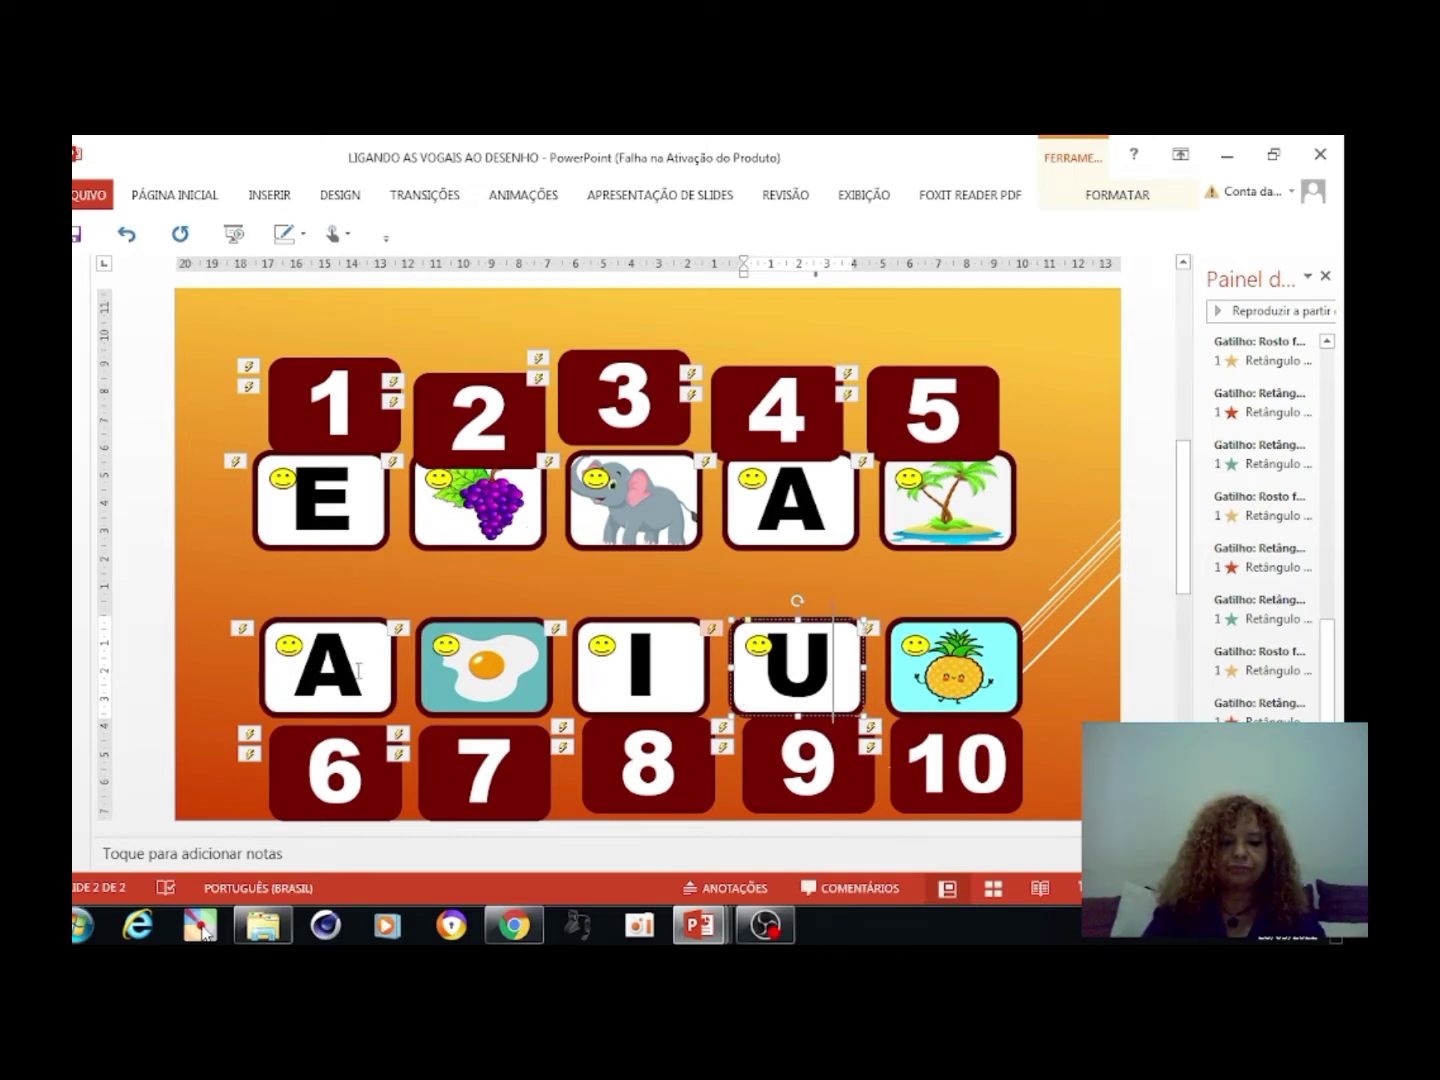
{"action": "left_click_drag", "start_coordinate": [358, 670], "coordinate": [305, 679]}
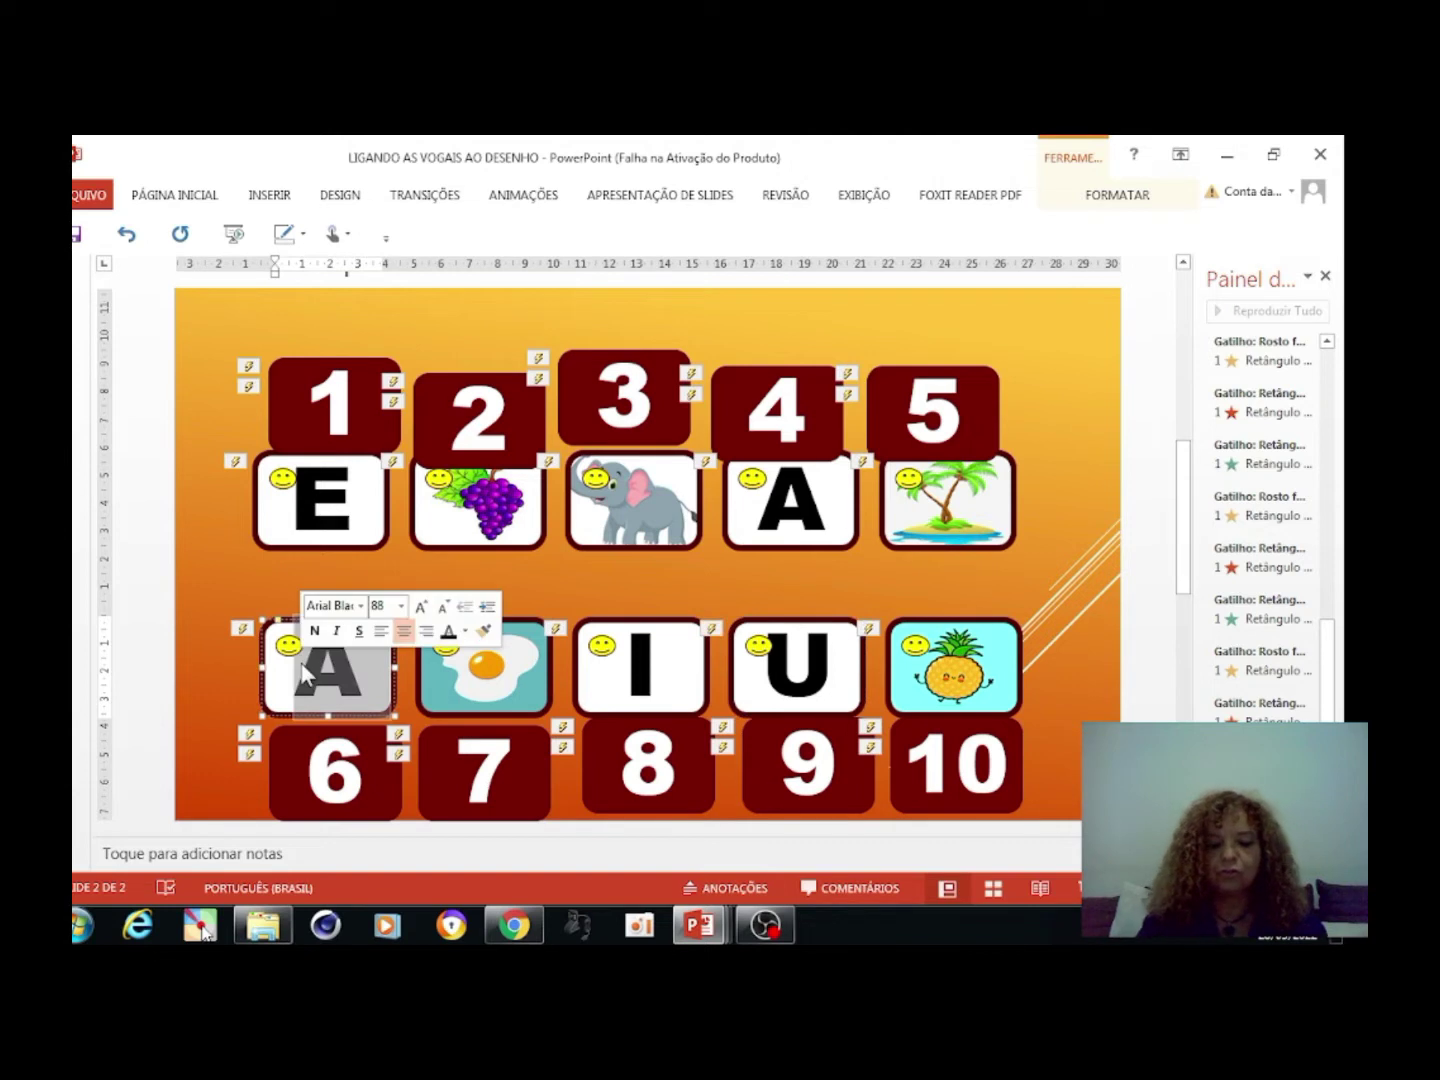
{"action": "type", "text": "O"}
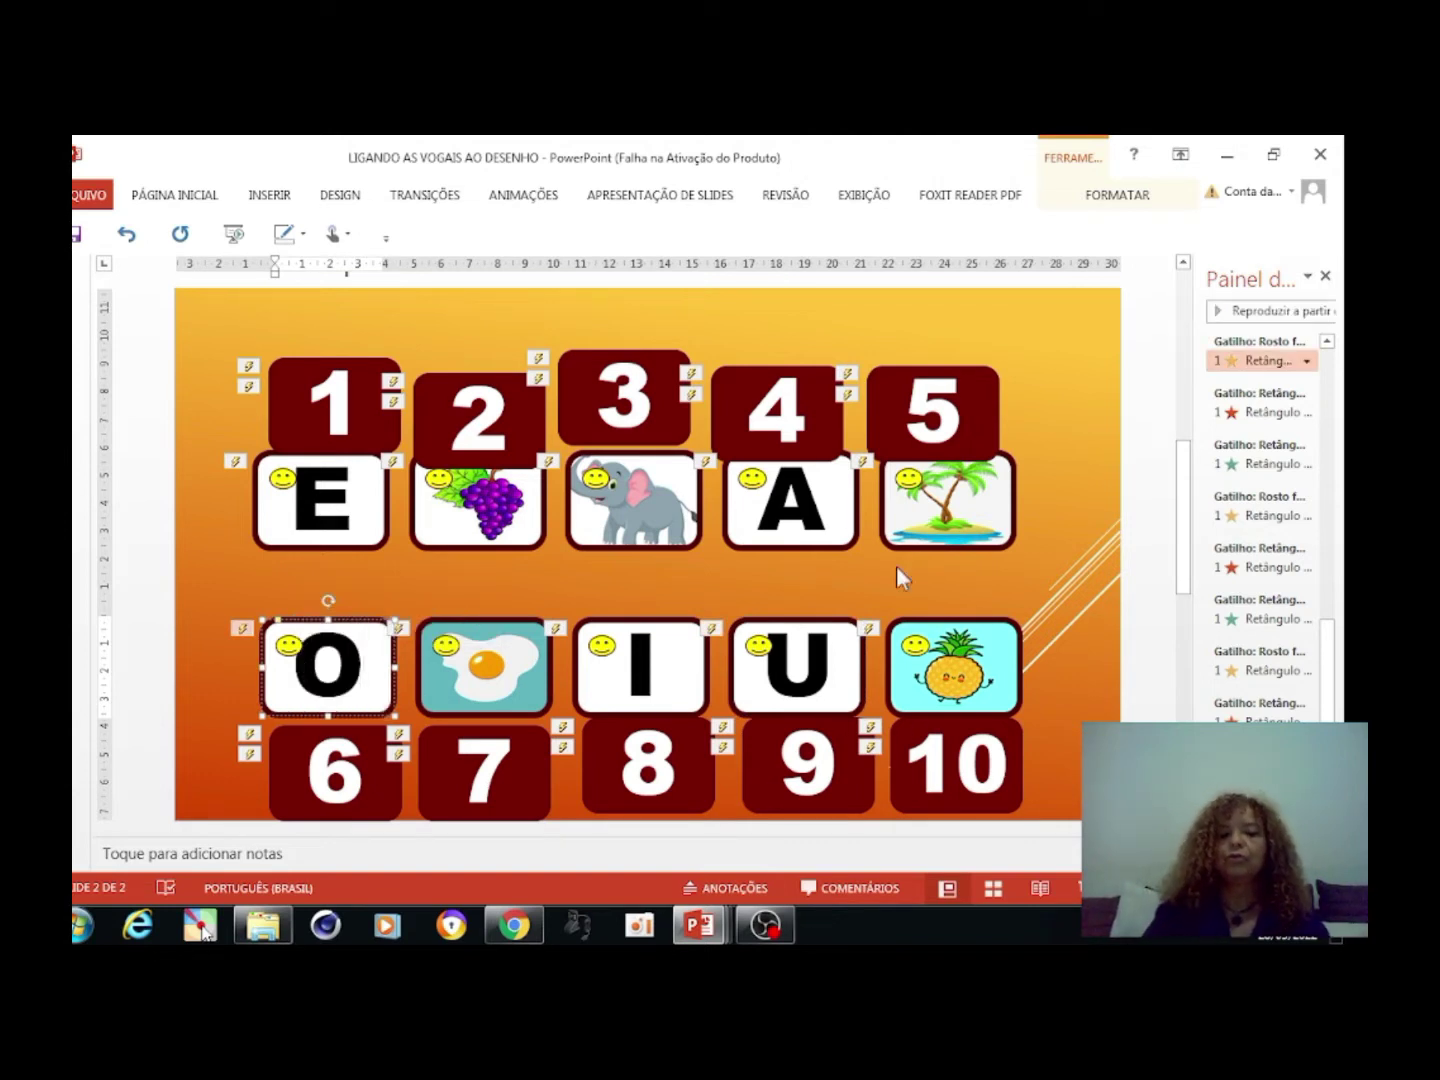
Move tiles 1–5 down onto the E, grape, elephant, A and palm tree cards
{"action": "left_click_drag", "start_coordinate": [383, 434], "coordinate": [365, 521]}
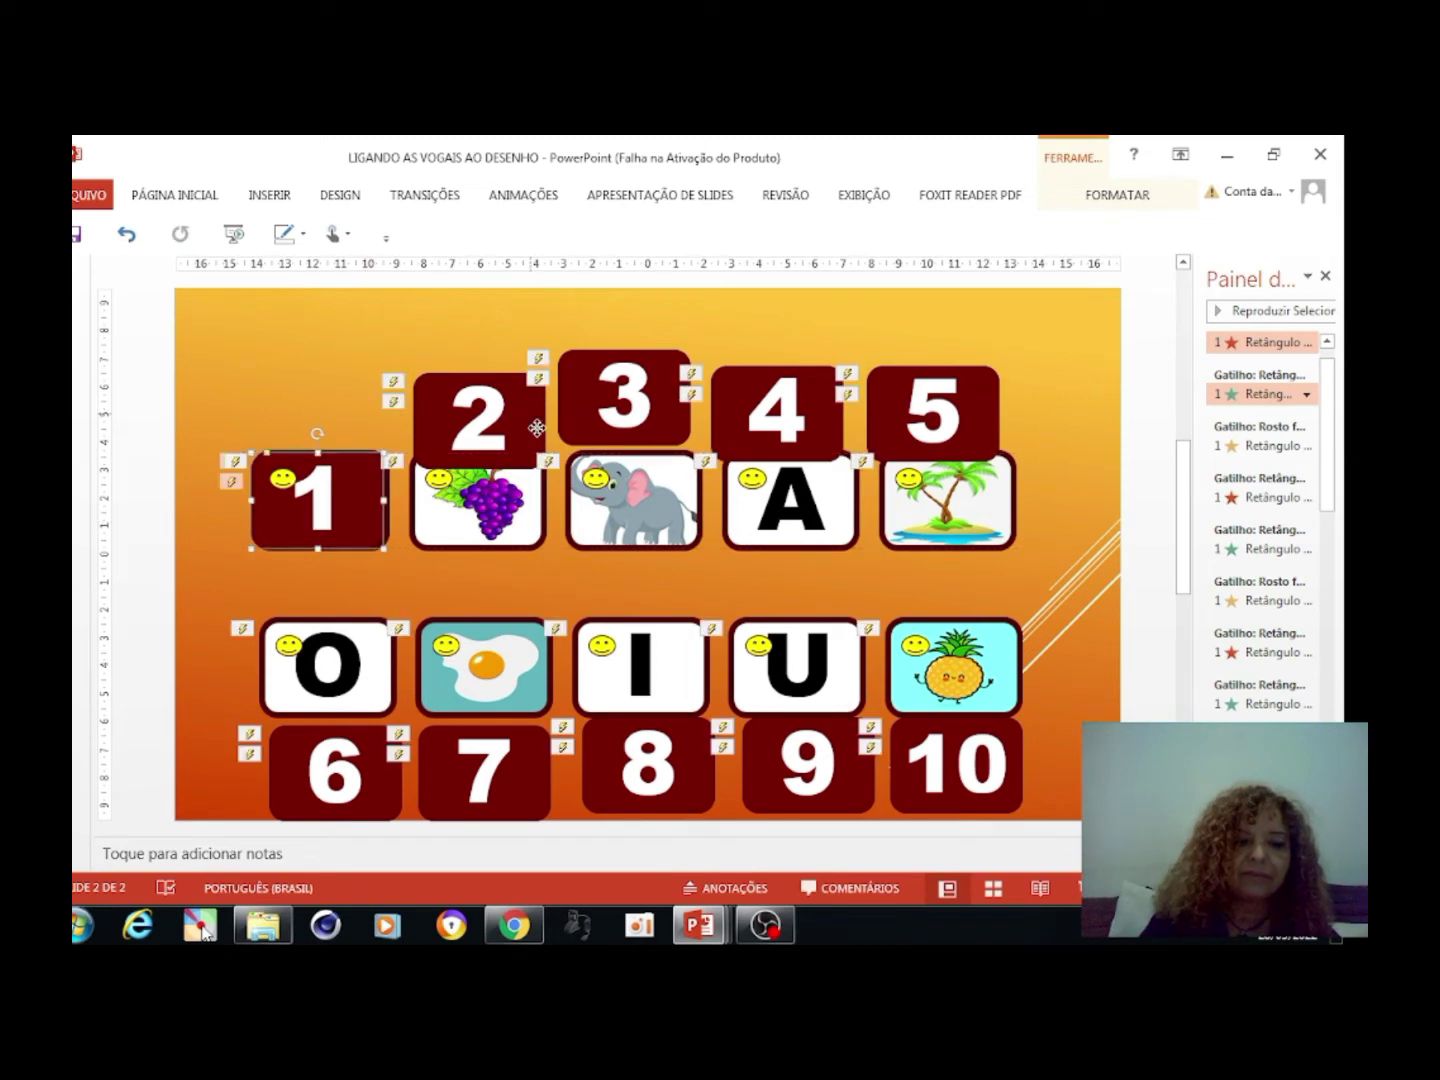
{"action": "left_click_drag", "start_coordinate": [531, 415], "coordinate": [536, 503]}
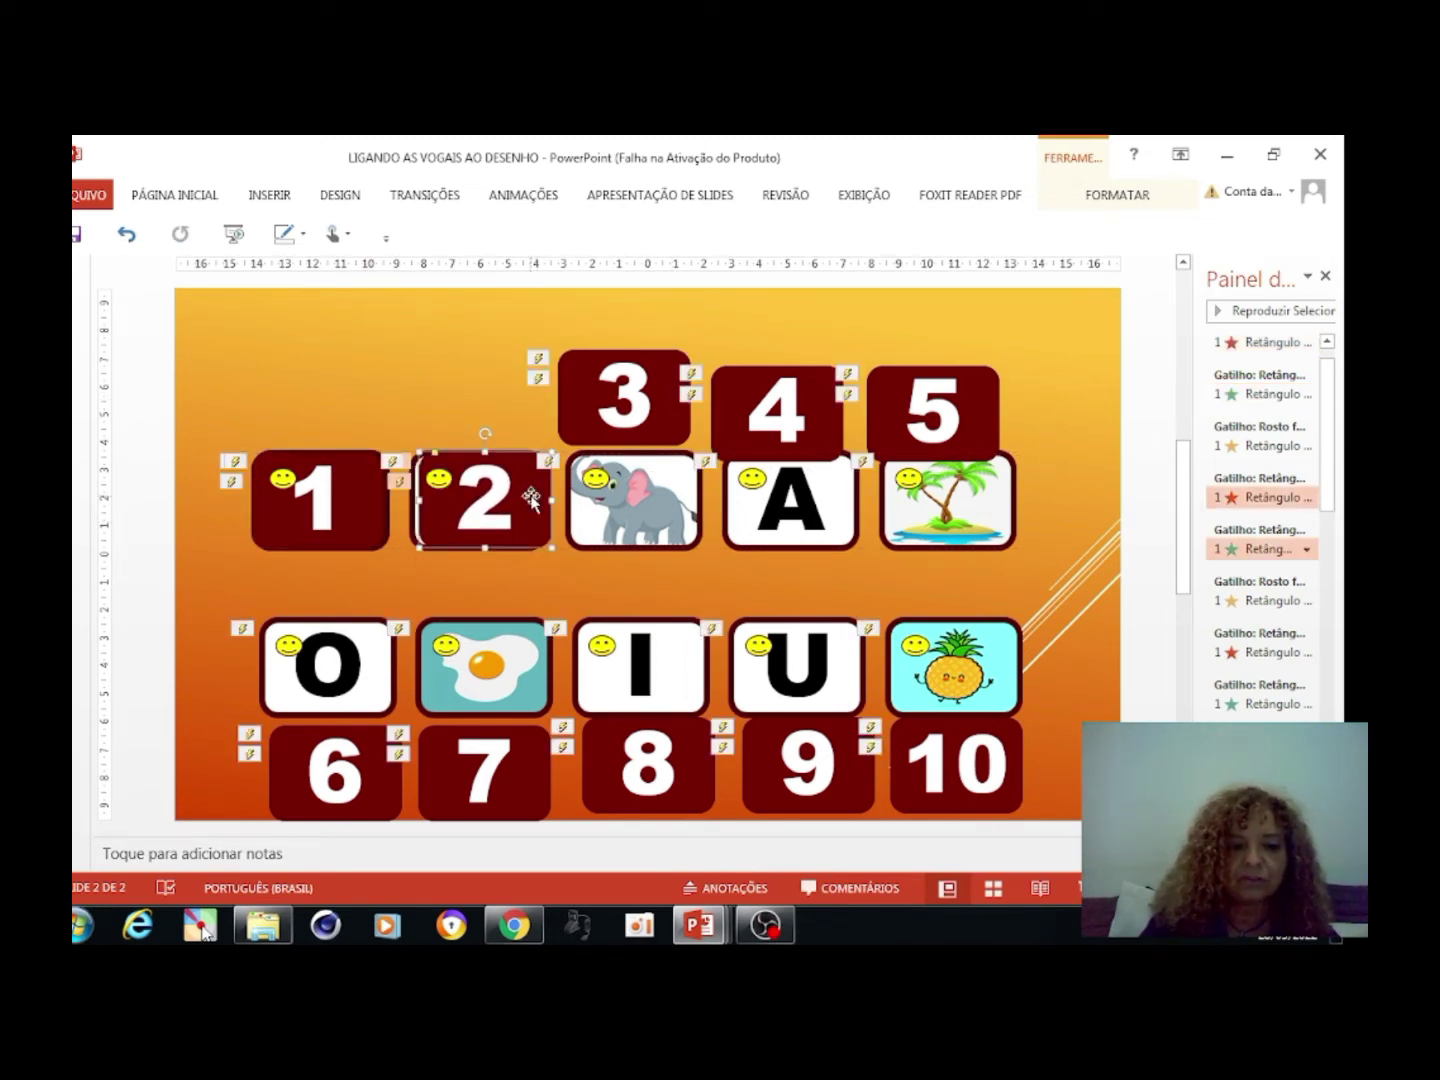
{"action": "left_click_drag", "start_coordinate": [531, 498], "coordinate": [537, 494]}
{"action": "left_click_drag", "start_coordinate": [676, 410], "coordinate": [686, 502]}
{"action": "left_click_drag", "start_coordinate": [817, 412], "coordinate": [831, 496]}
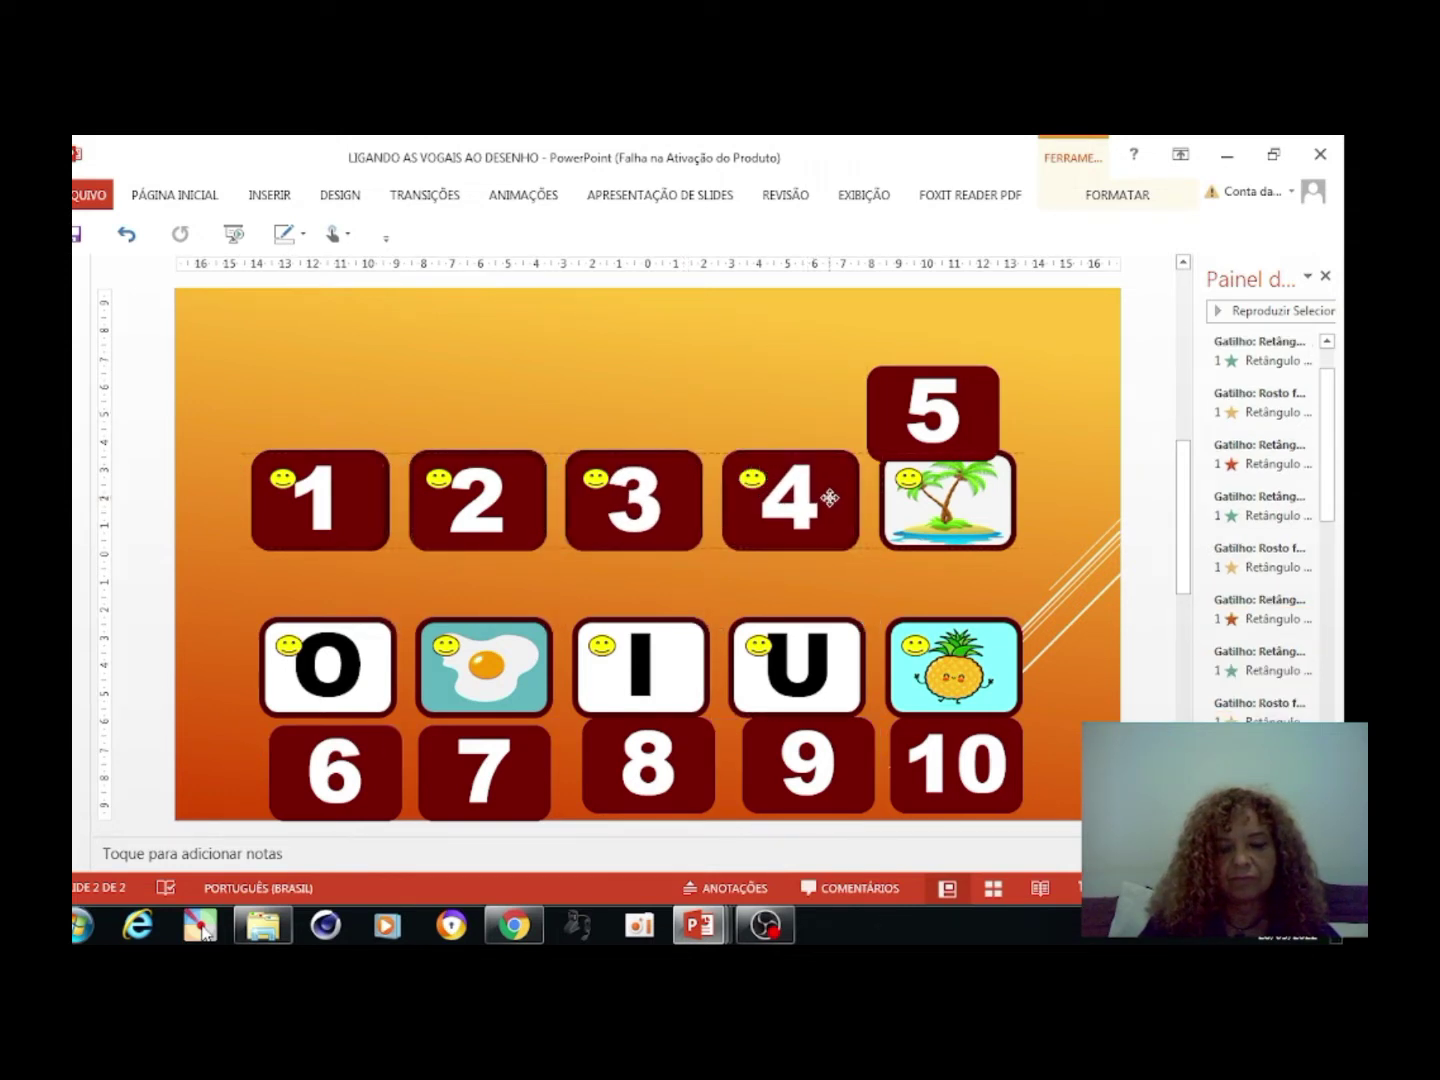
{"action": "left_click_drag", "start_coordinate": [831, 496], "coordinate": [826, 498]}
{"action": "mouse_move", "coordinate": [985, 415]}
{"action": "left_mouse_down"}
{"action": "mouse_move", "coordinate": [1001, 493]}
{"action": "mouse_move", "coordinate": [976, 505]}
{"action": "left_mouse_up"}
Move tiles 6–10 up onto the O, egg, I, U and pineapple cards
{"action": "left_click_drag", "start_coordinate": [382, 779], "coordinate": [374, 677]}
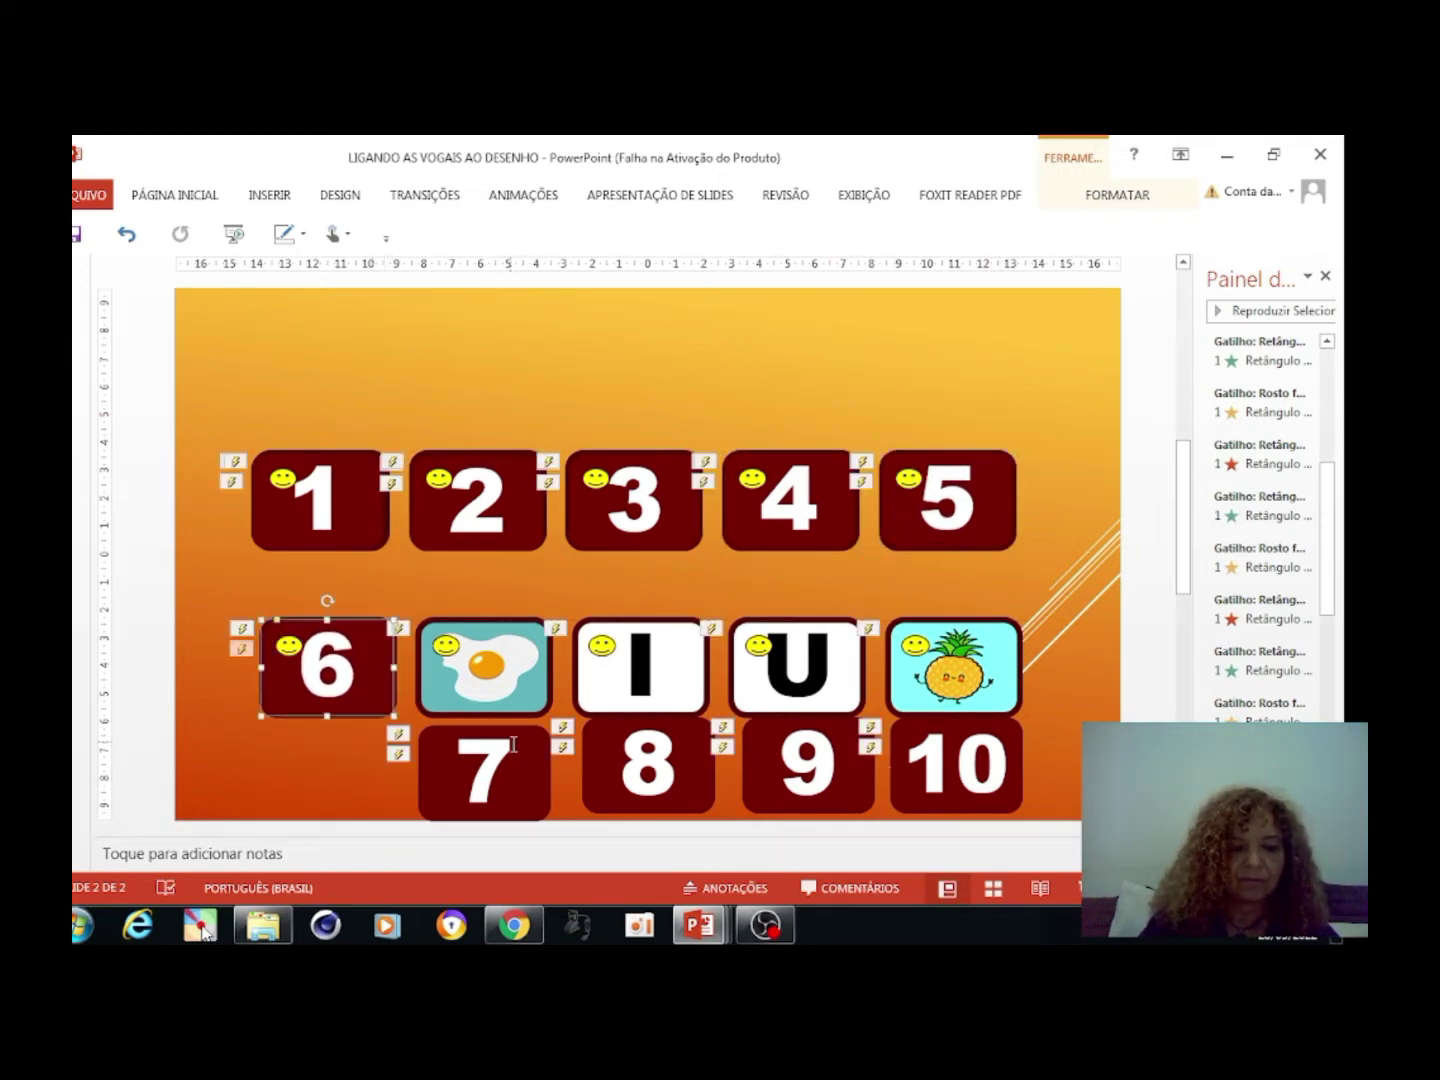
{"action": "left_click_drag", "start_coordinate": [528, 783], "coordinate": [532, 672]}
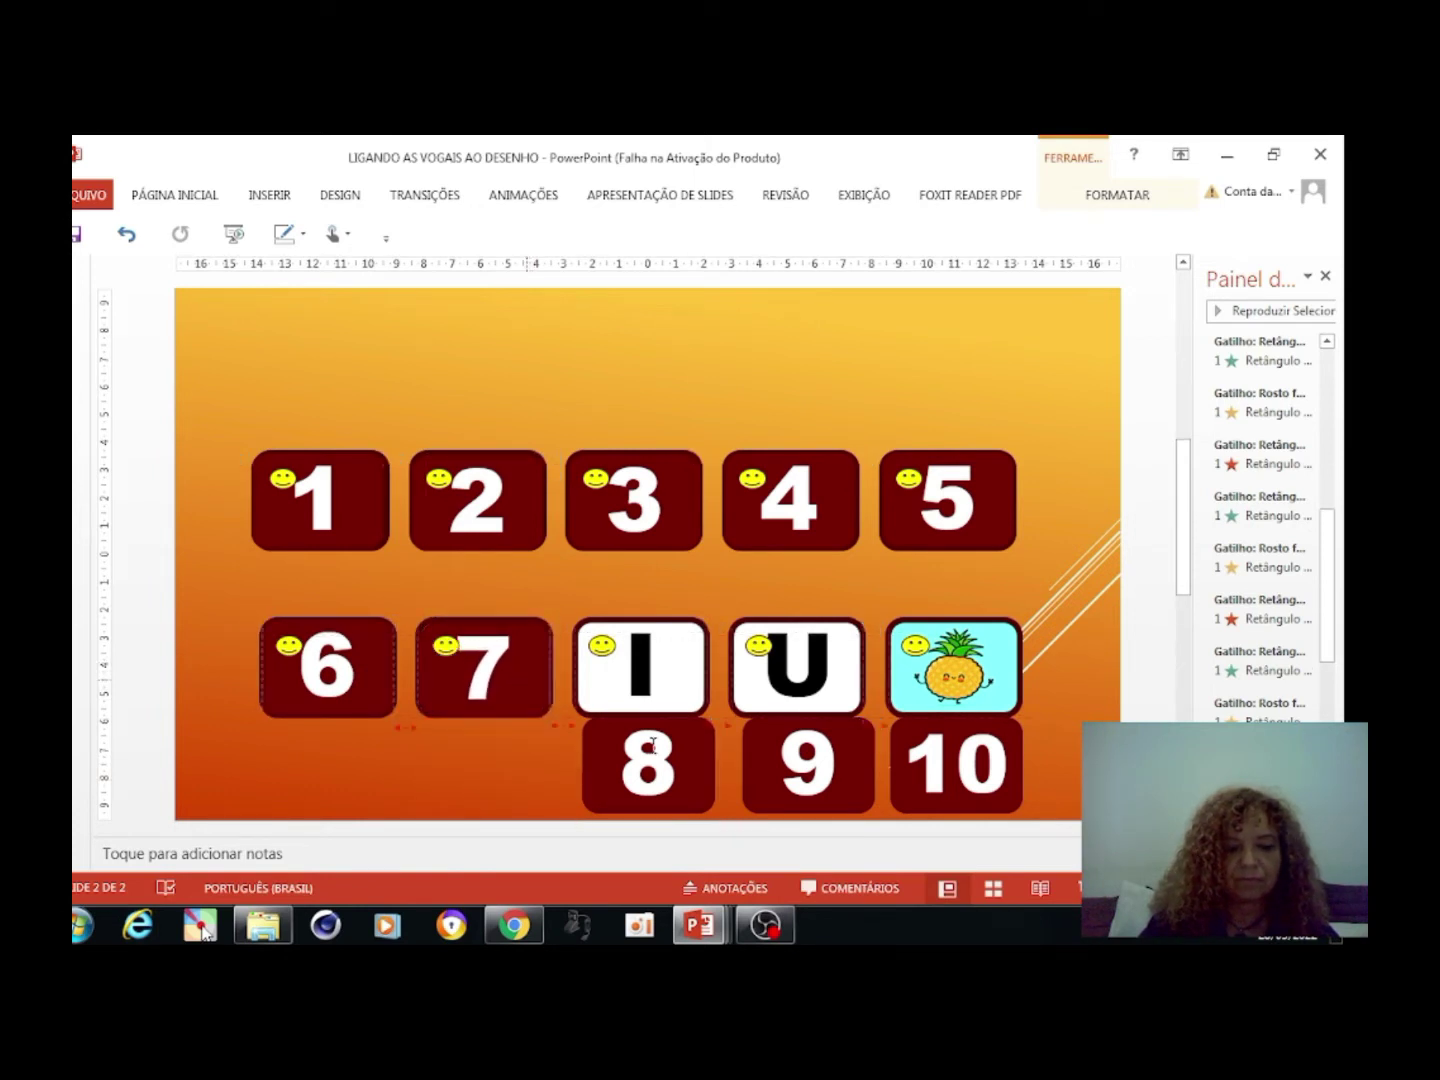
{"action": "left_click_drag", "start_coordinate": [531, 672], "coordinate": [531, 673]}
{"action": "left_click_drag", "start_coordinate": [707, 771], "coordinate": [697, 676]}
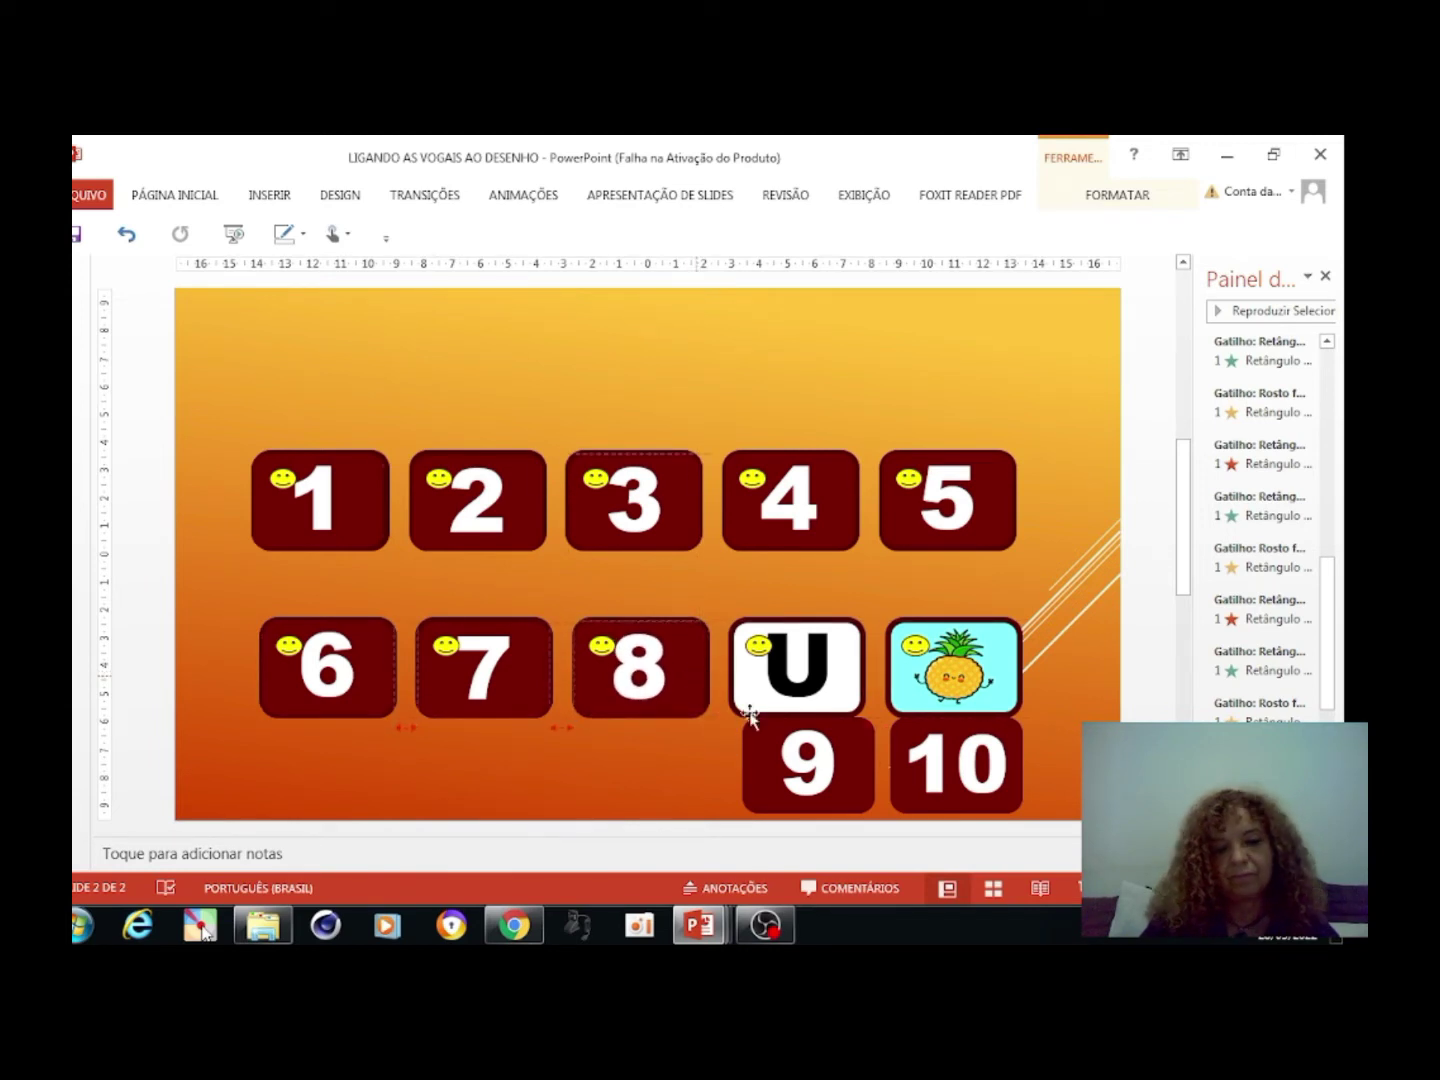
{"action": "mouse_move", "coordinate": [850, 744]}
{"action": "left_mouse_down"}
{"action": "mouse_move", "coordinate": [842, 662]}
{"action": "mouse_move", "coordinate": [842, 677]}
{"action": "left_mouse_up"}
{"action": "left_click_drag", "start_coordinate": [1006, 784], "coordinate": [1012, 699]}
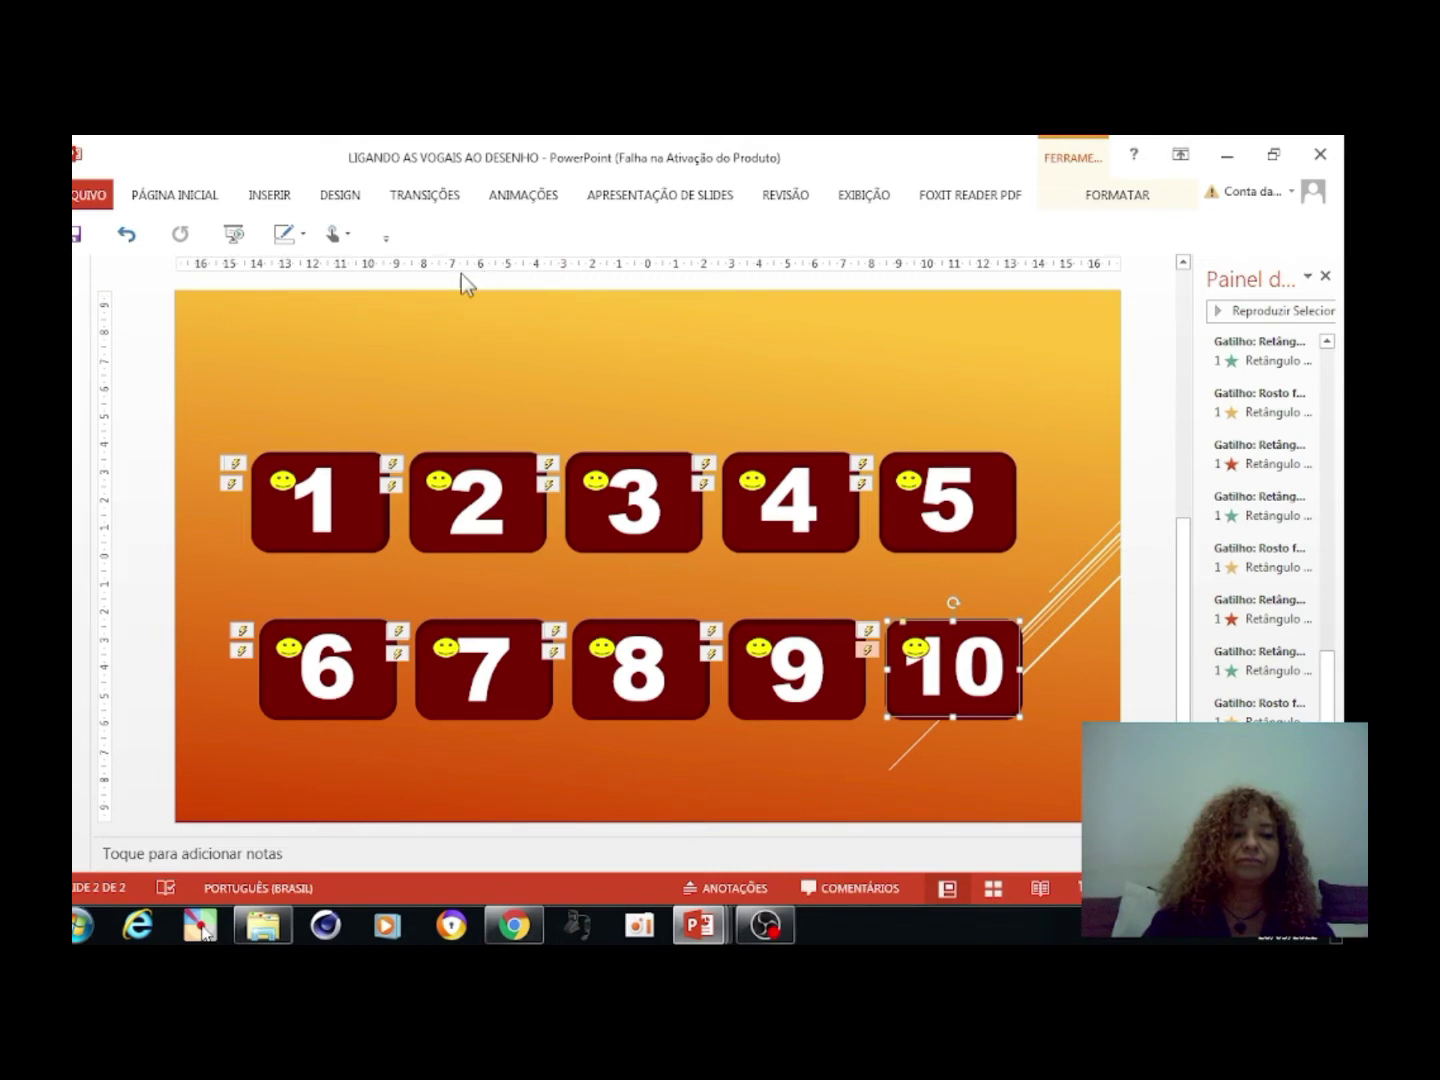
Place a new empty text box on the slide
{"action": "left_click", "coordinate": [213, 317]}
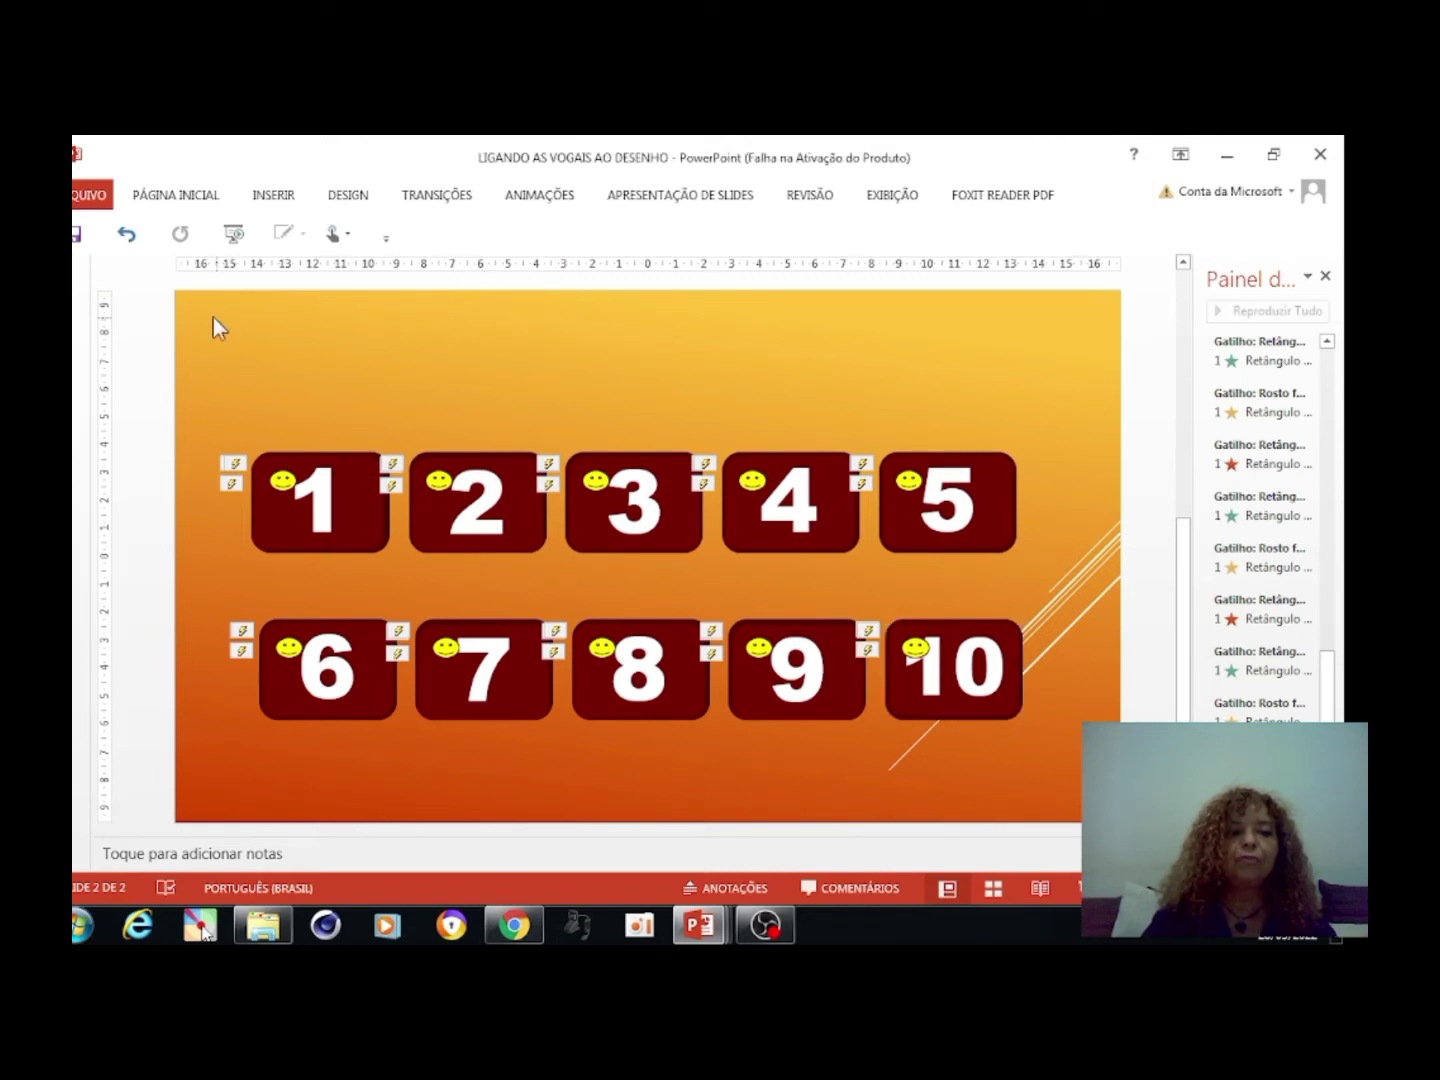
{"action": "left_click", "coordinate": [285, 207]}
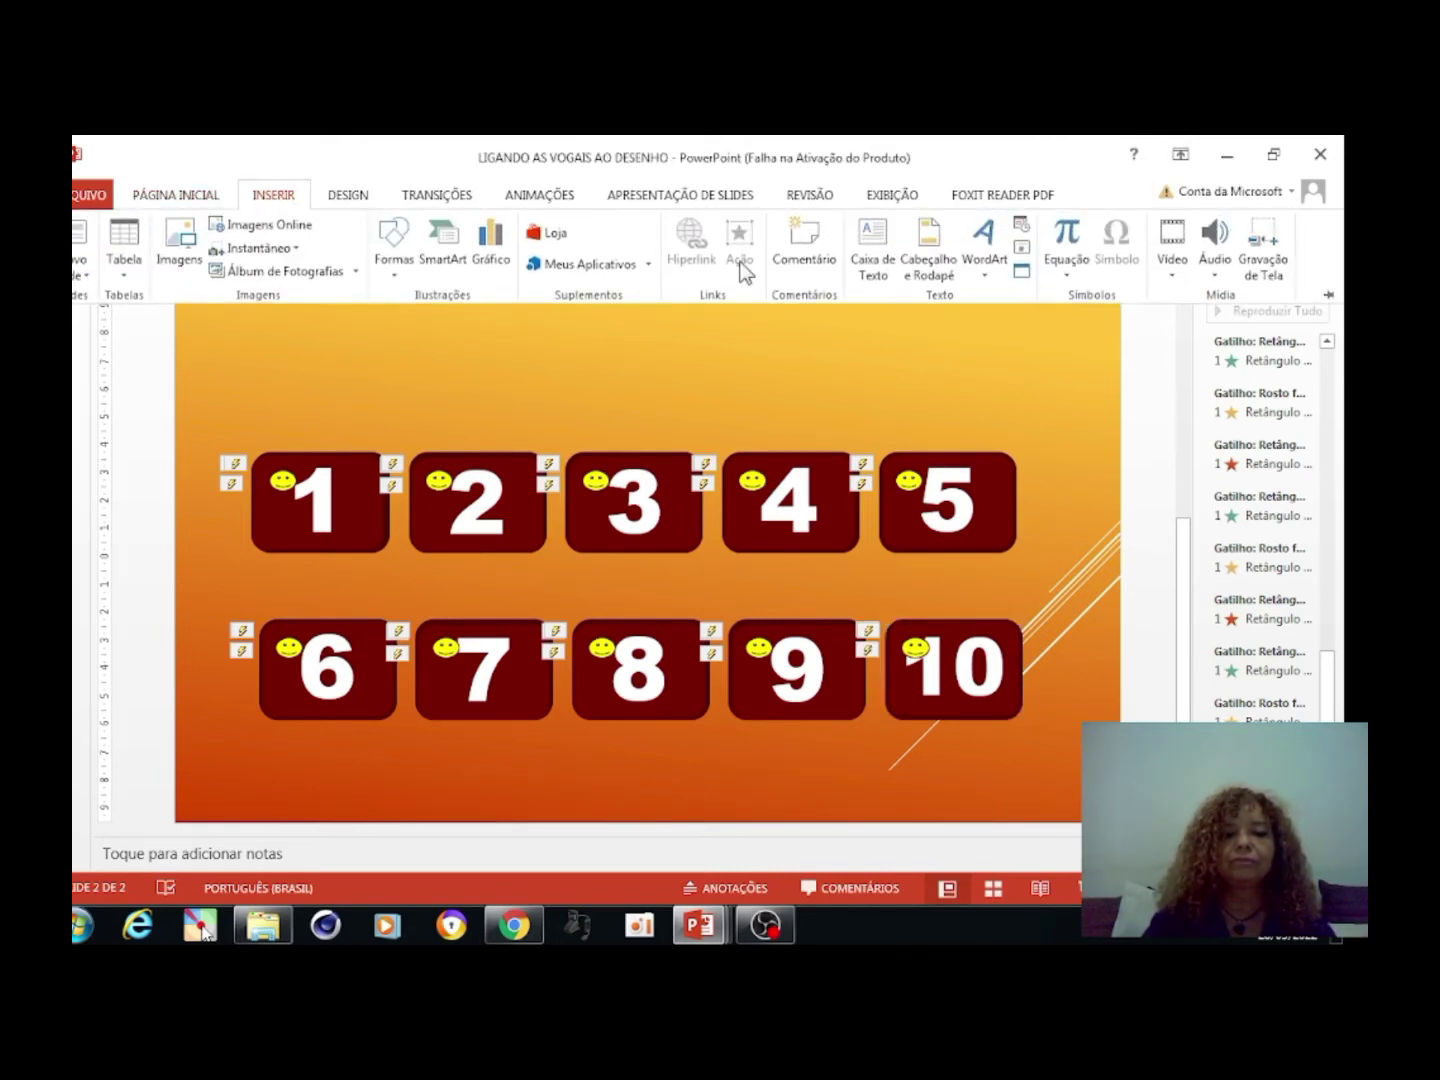
{"action": "left_click", "coordinate": [864, 250]}
{"action": "left_click", "coordinate": [355, 360]}
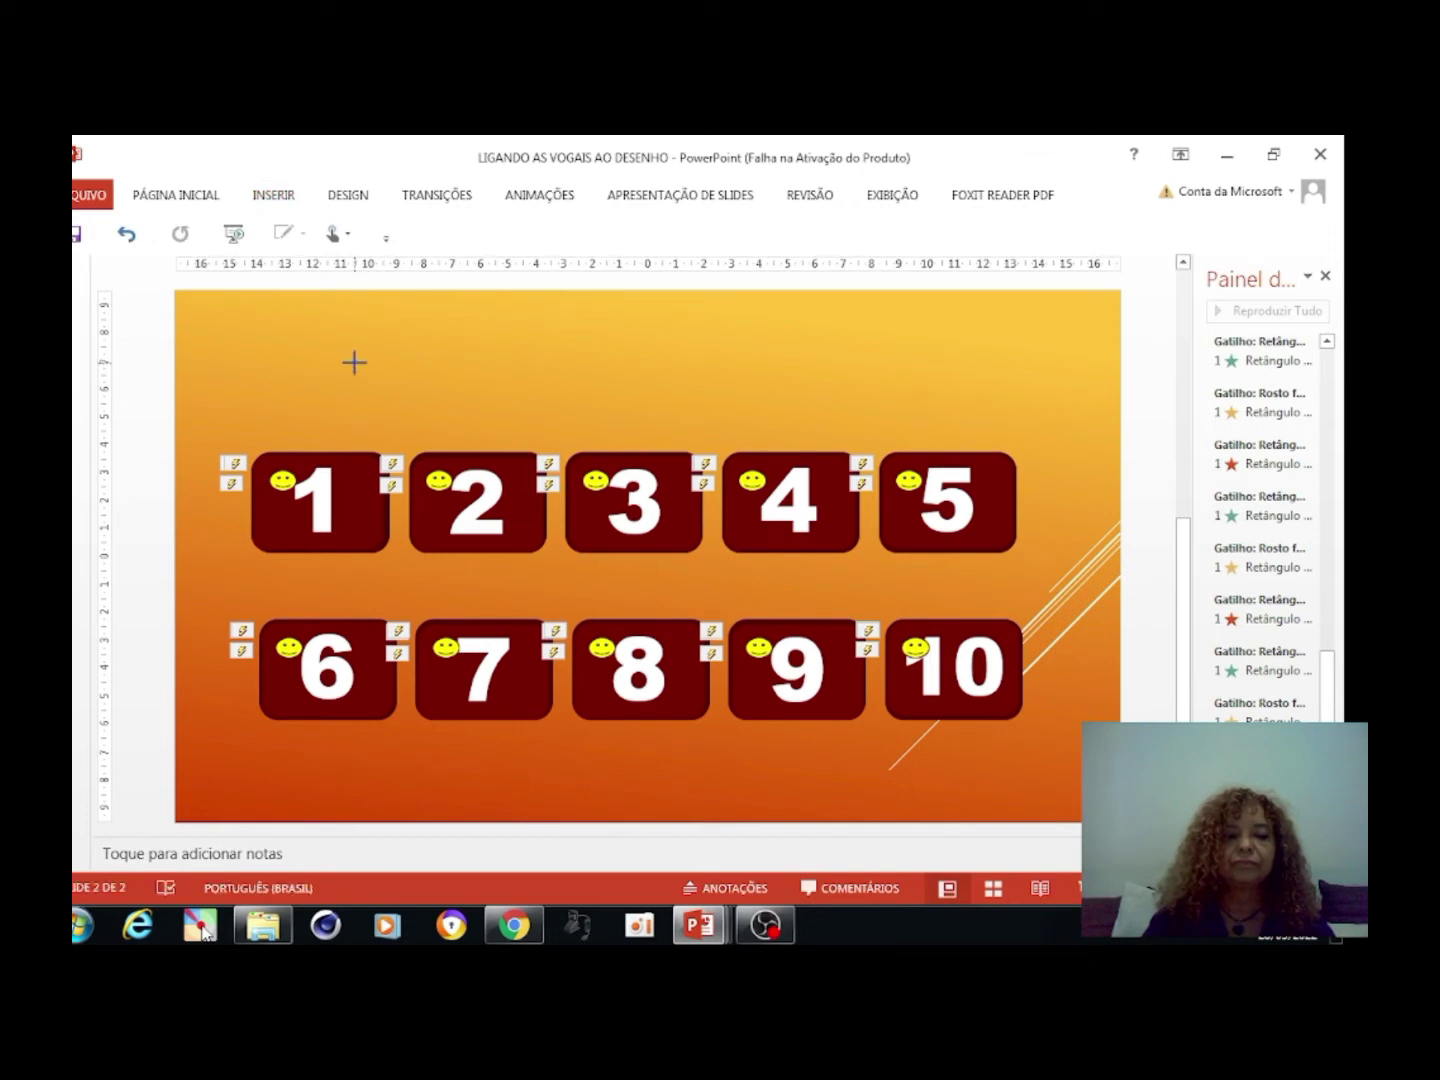
Insert an outlined-style WordArt reading 'Insira o texto aqui'
{"action": "left_click", "coordinate": [274, 198]}
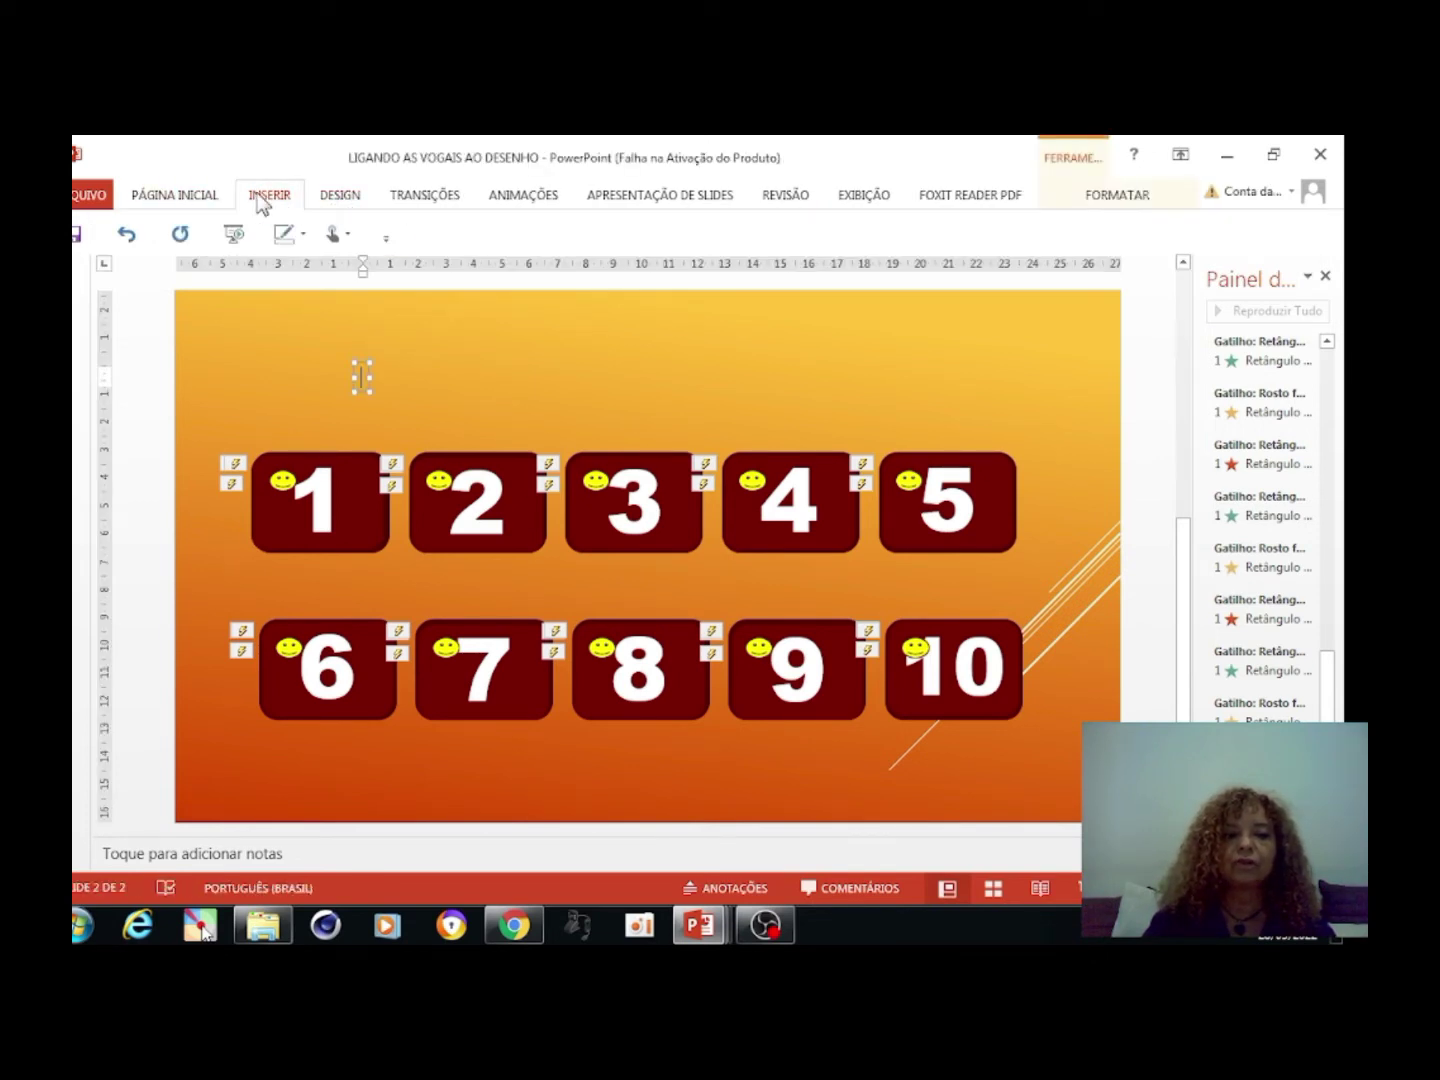
{"action": "left_click", "coordinate": [986, 262]}
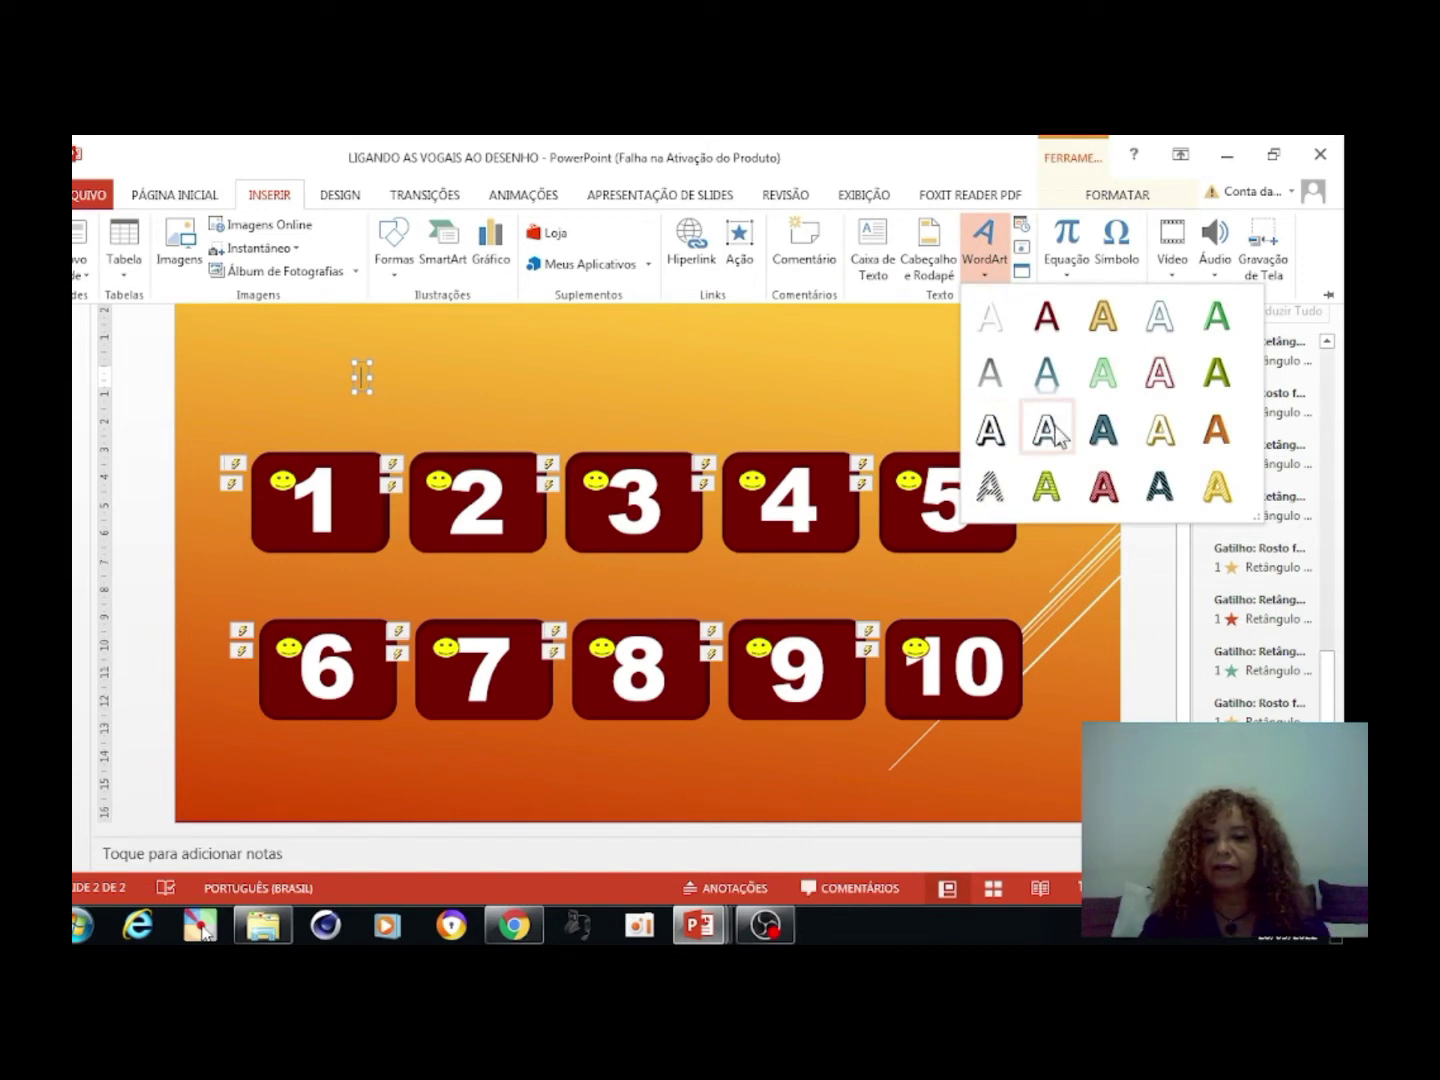
{"action": "left_click", "coordinate": [1004, 446]}
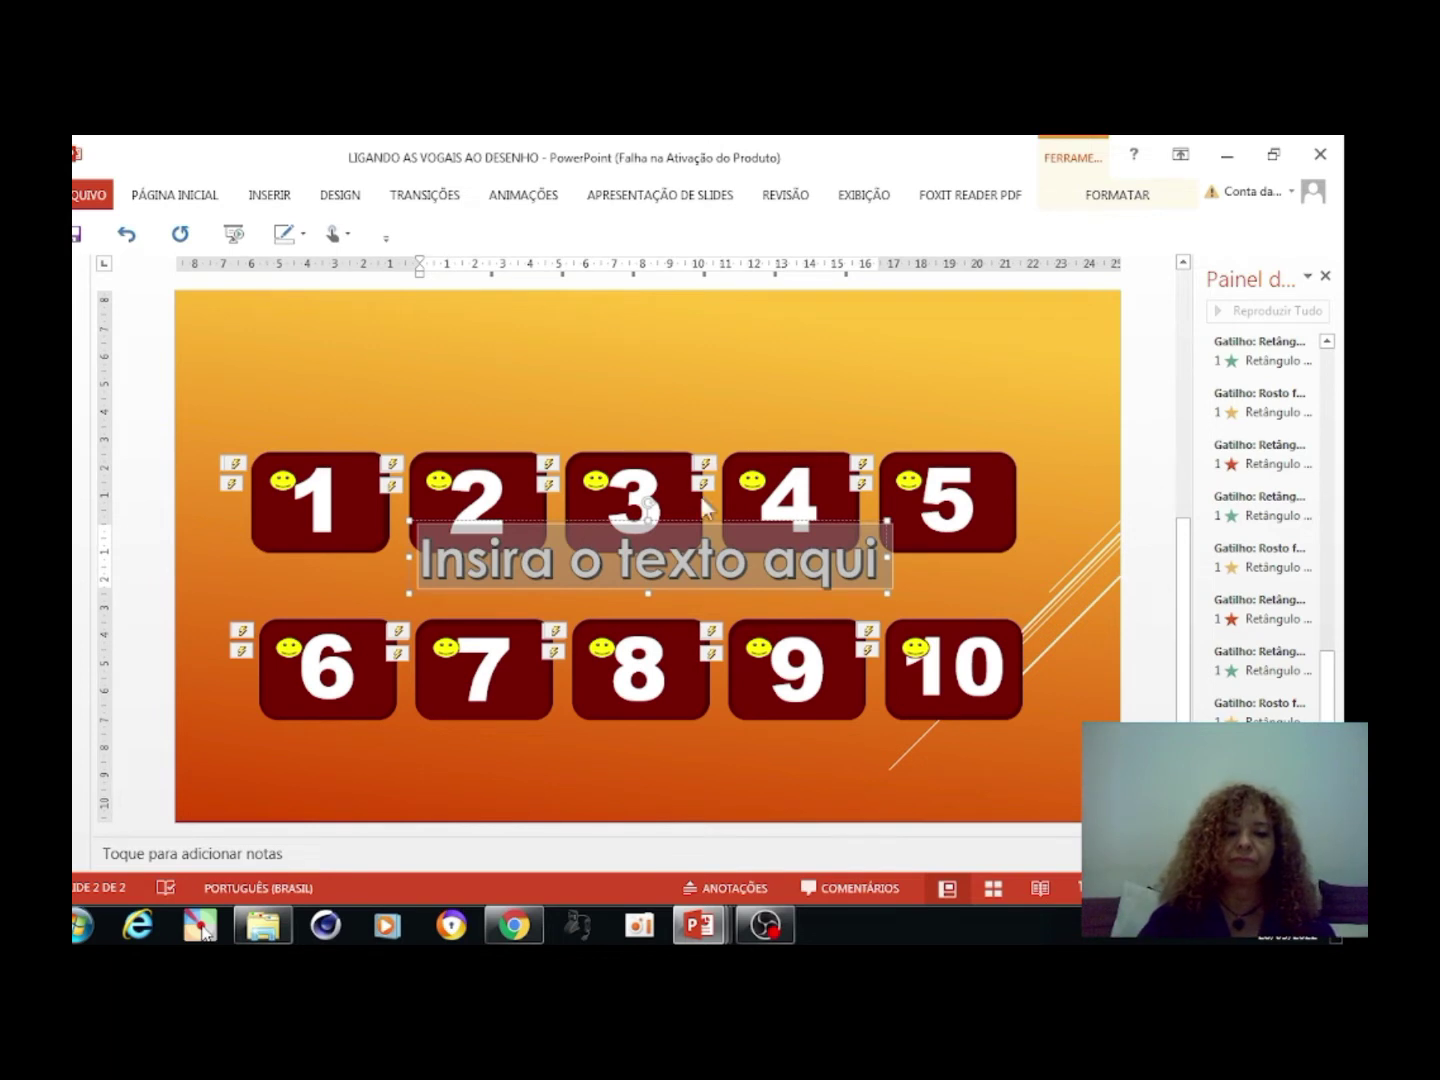
Move the WordArt up and replace its placeholder with 'JOGO DA', widening the box
{"action": "mouse_move", "coordinate": [670, 521]}
{"action": "left_mouse_down"}
{"action": "mouse_move", "coordinate": [593, 294]}
{"action": "mouse_move", "coordinate": [489, 316]}
{"action": "left_mouse_up"}
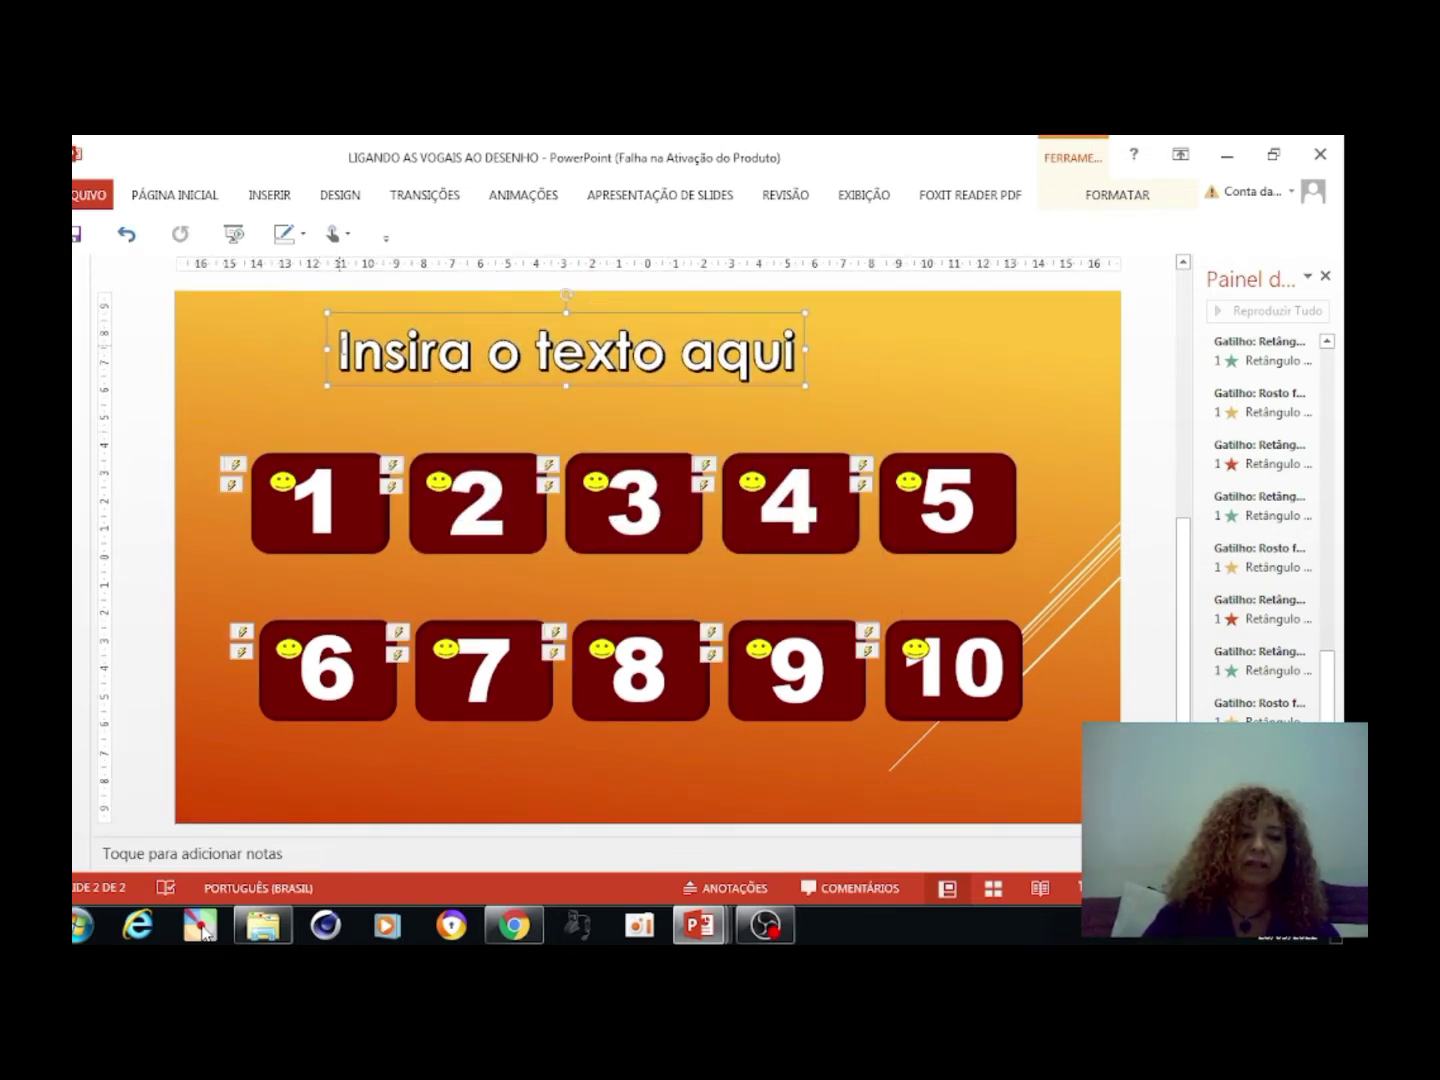
{"action": "left_click_drag", "start_coordinate": [340, 349], "coordinate": [768, 380]}
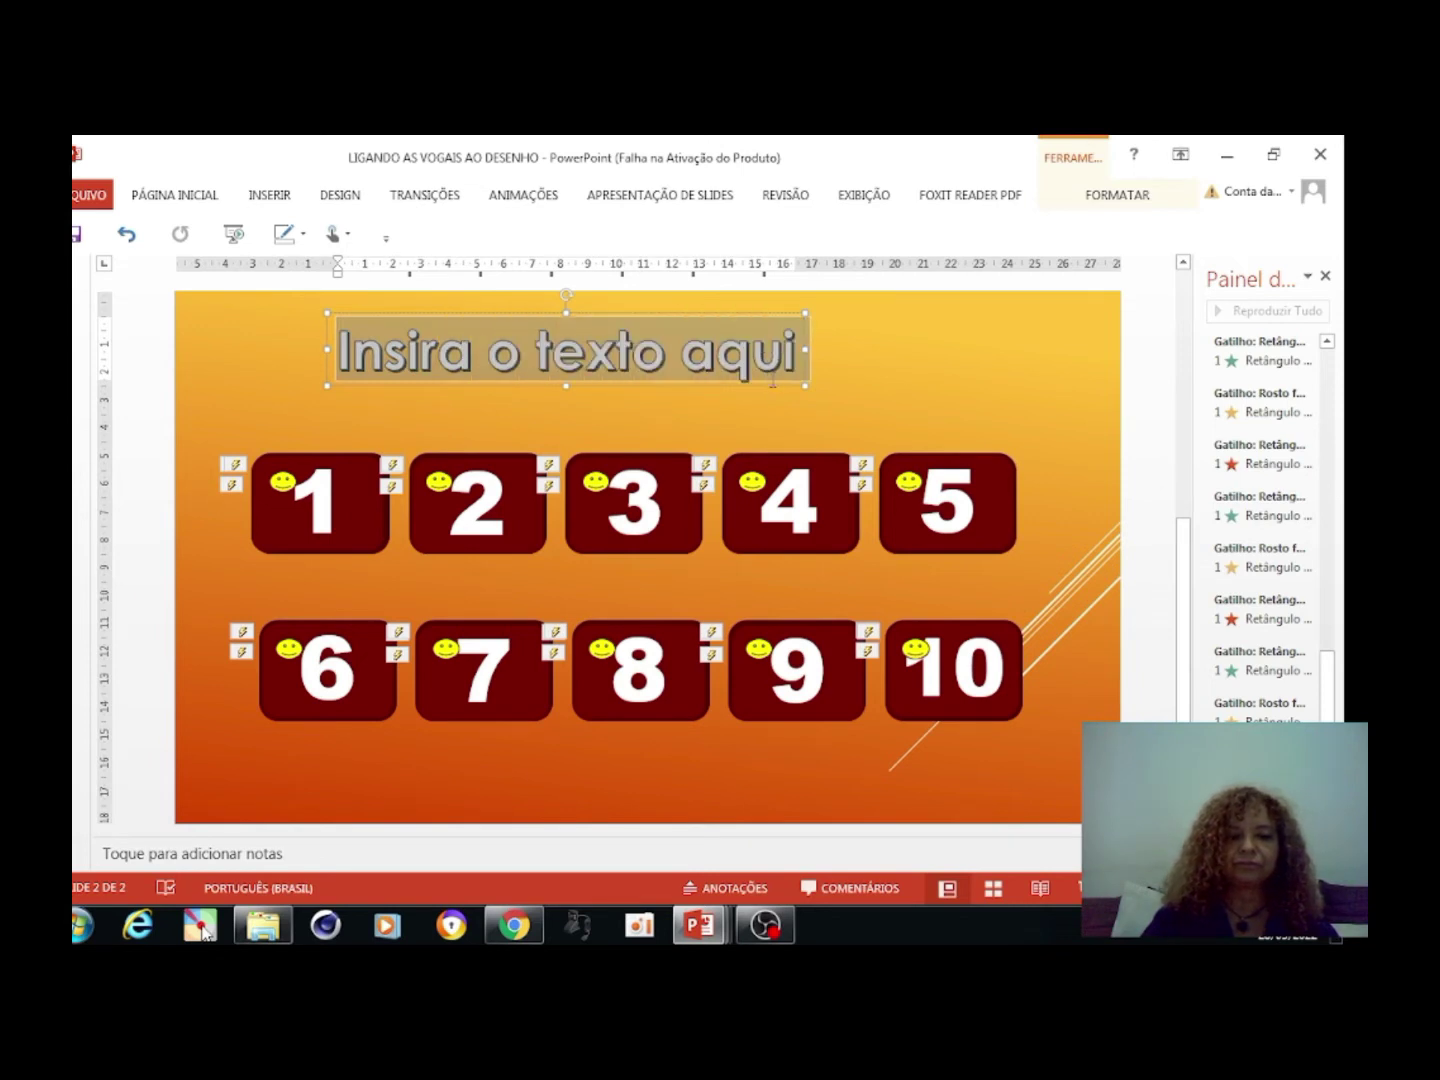
{"action": "type", "text": "JO"}
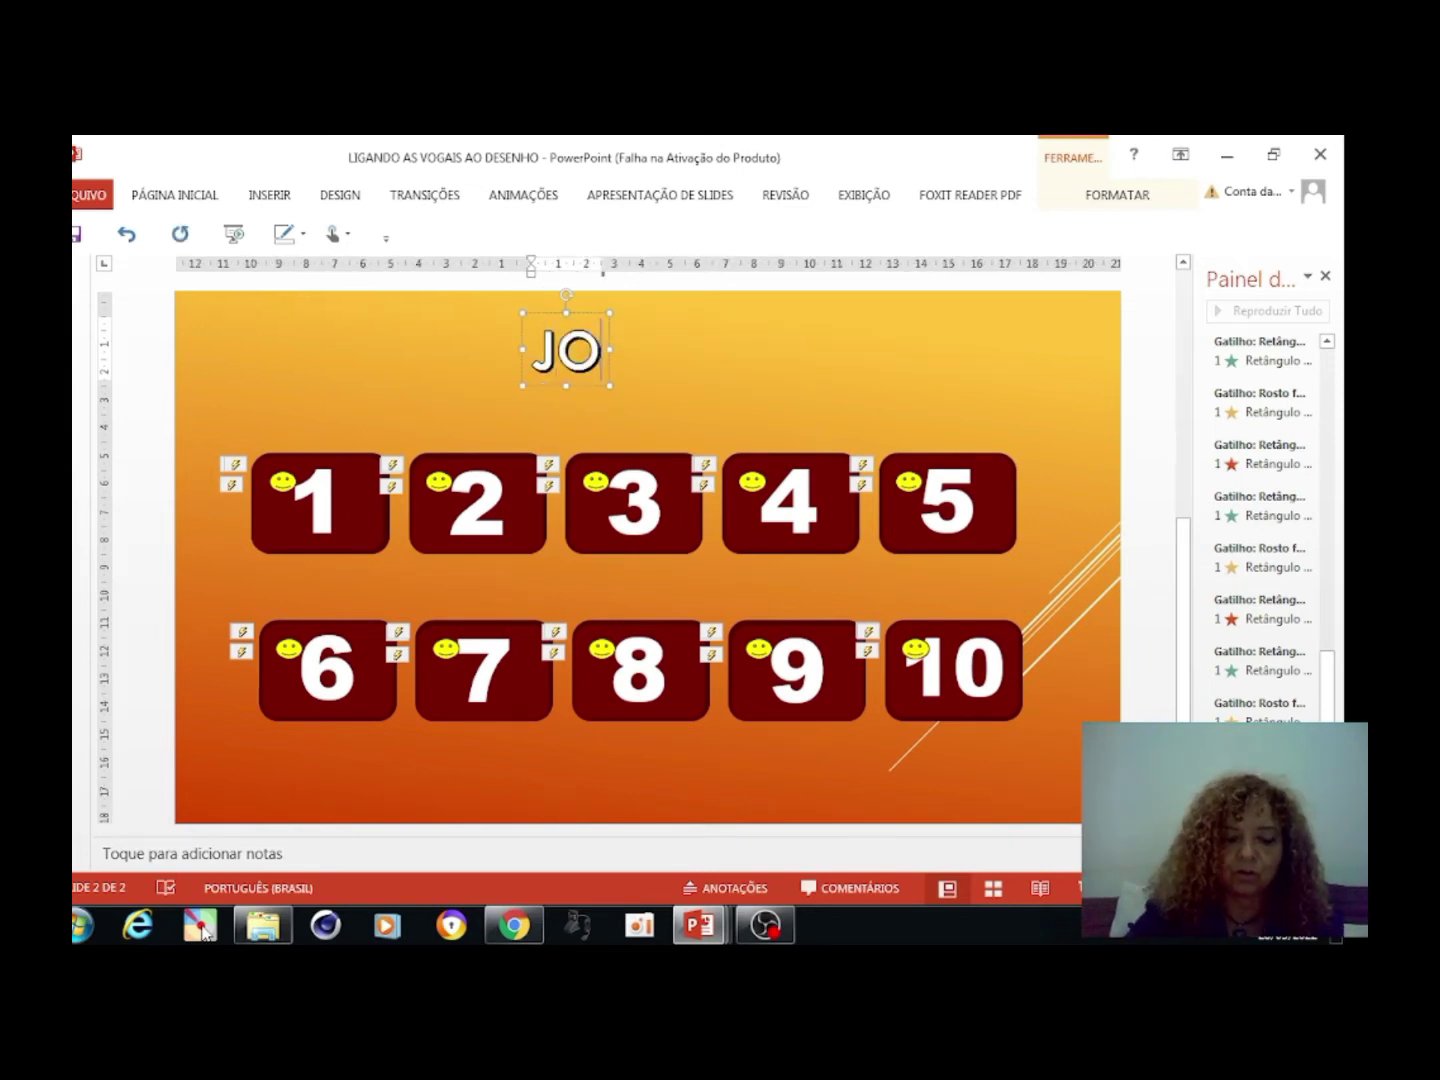
{"action": "type", "text": "G"}
{"action": "left_click", "coordinate": [770, 389]}
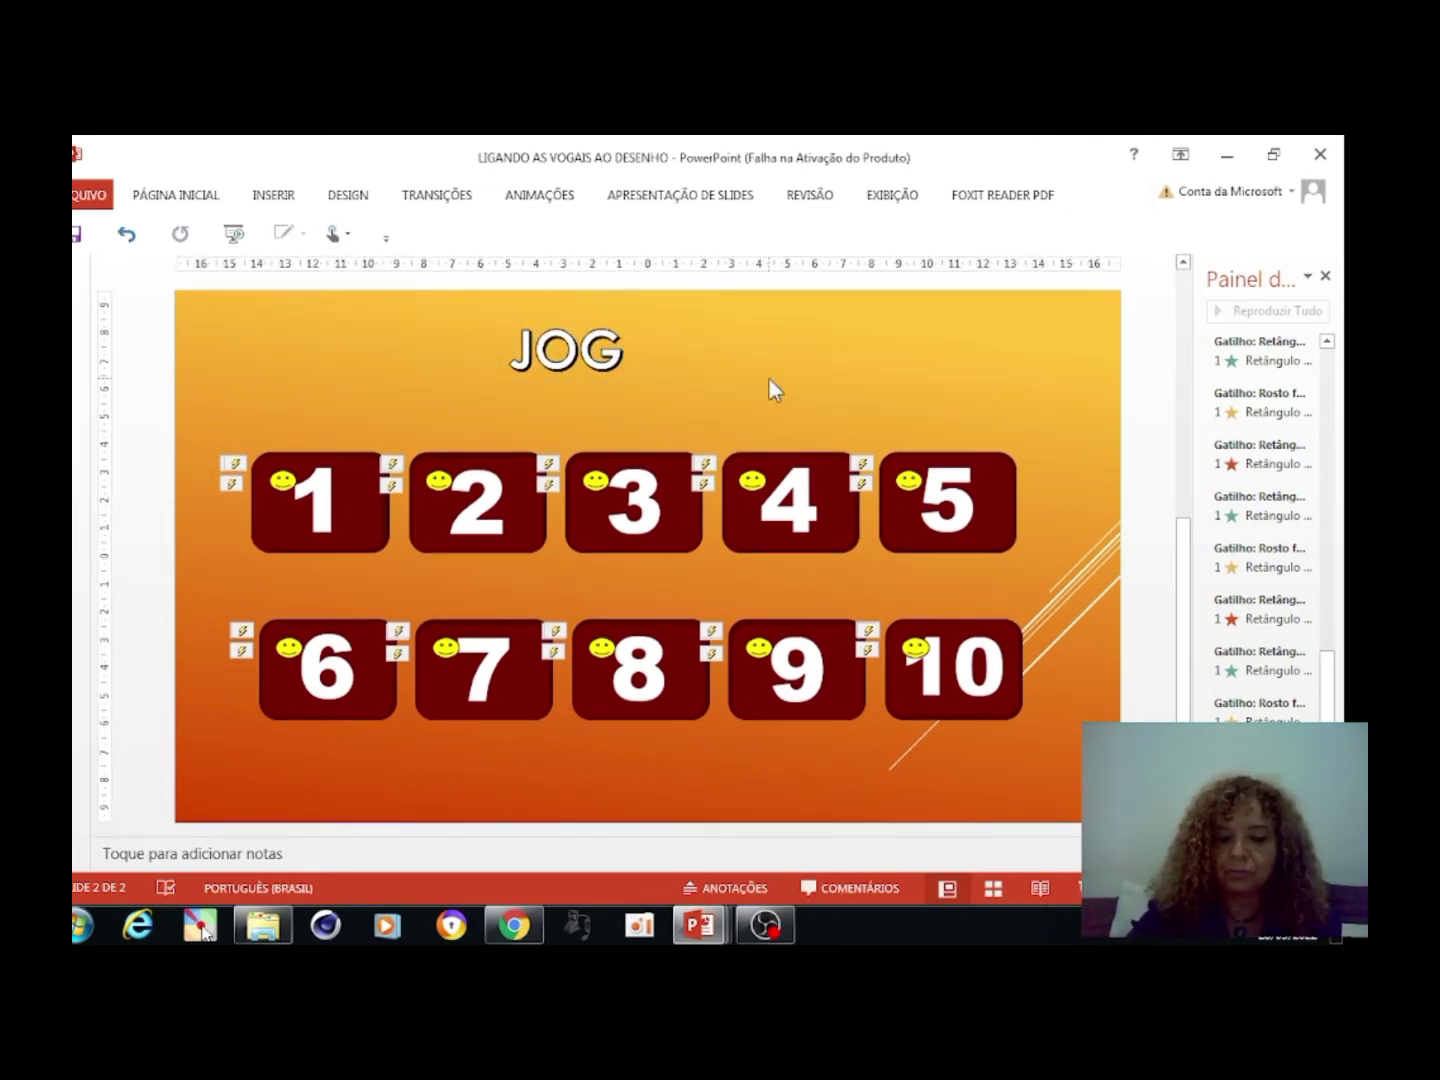
{"action": "left_click", "coordinate": [628, 346]}
{"action": "left_click_drag", "start_coordinate": [635, 348], "coordinate": [903, 352]}
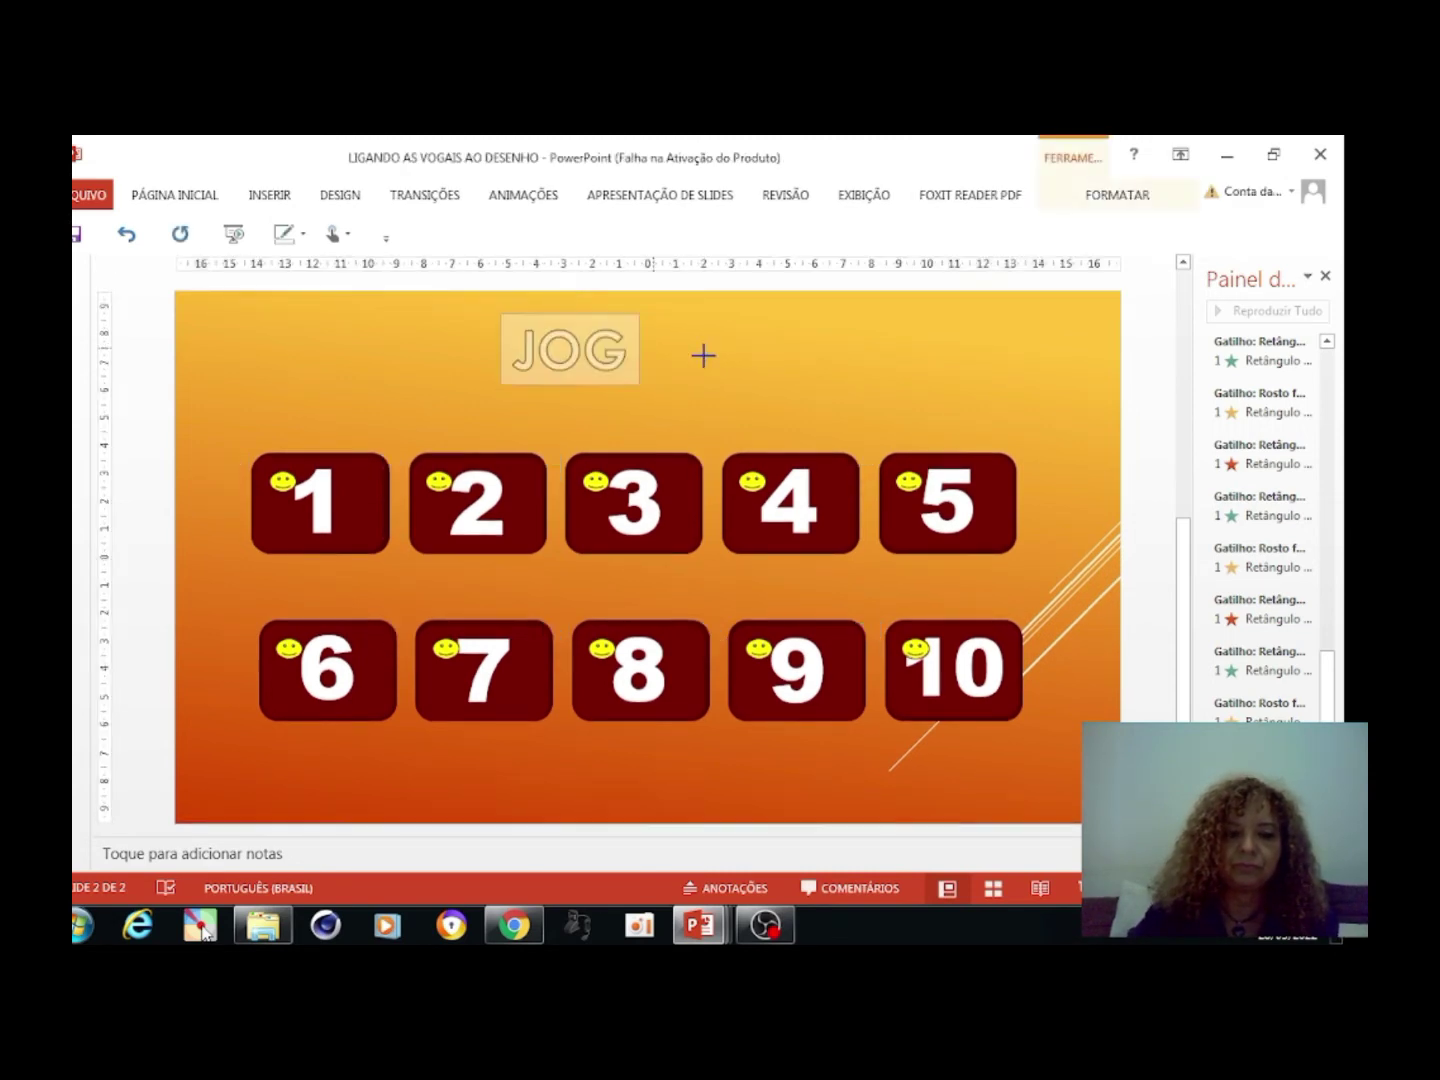
{"action": "left_click", "coordinate": [762, 356]}
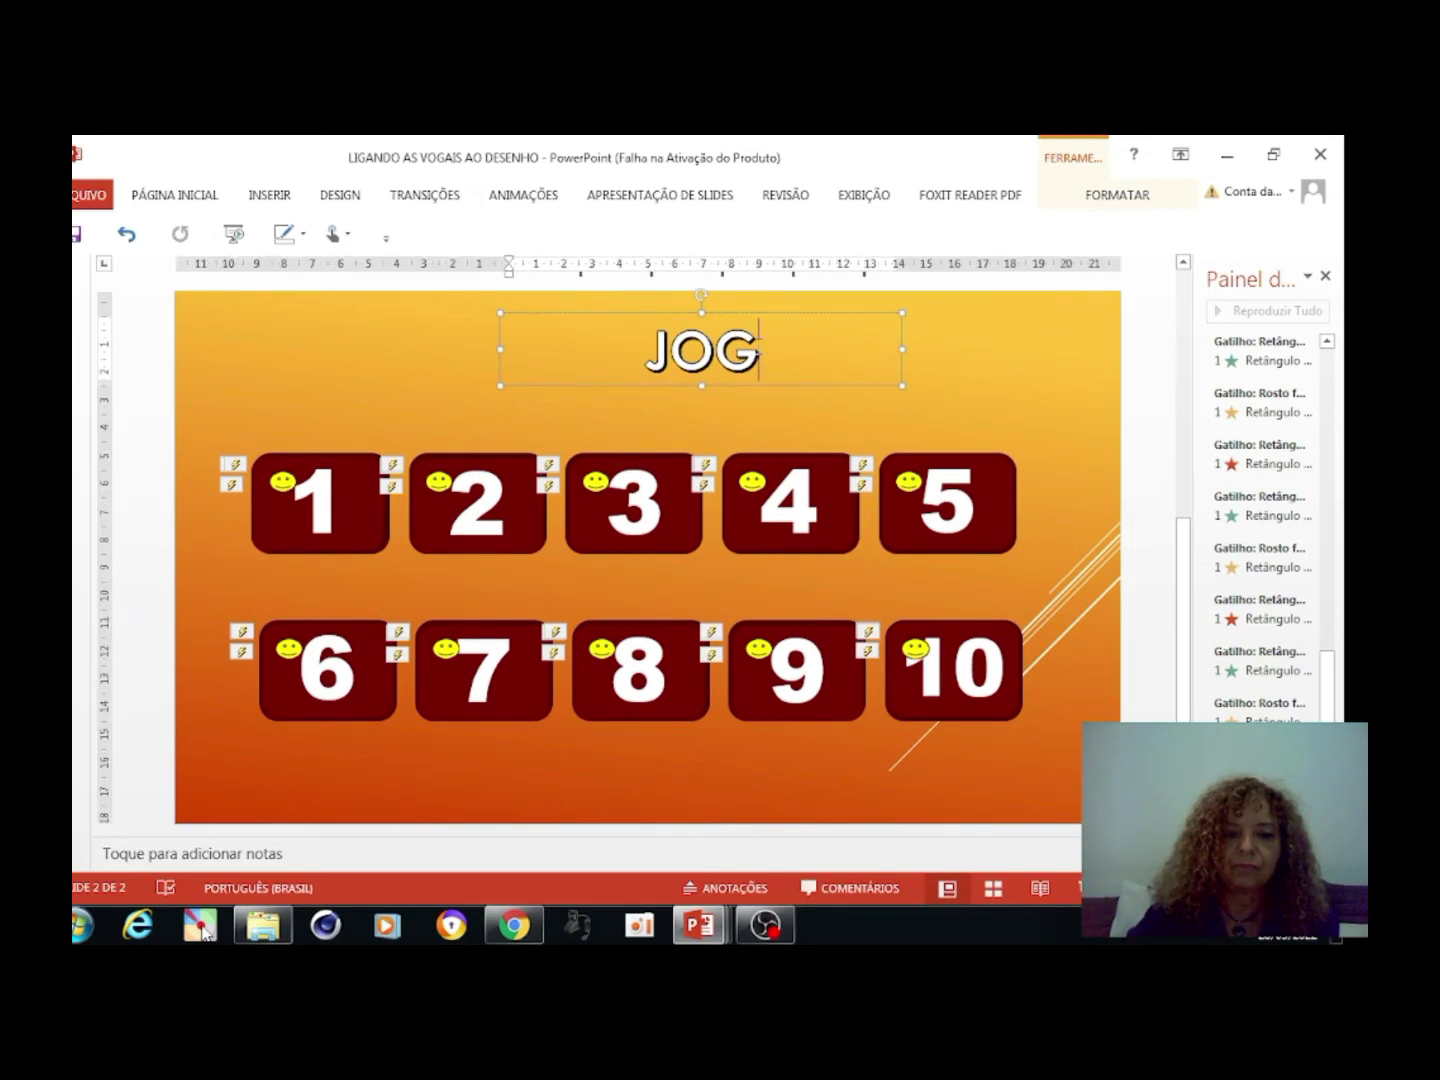
{"action": "type", "text": "O DA"}
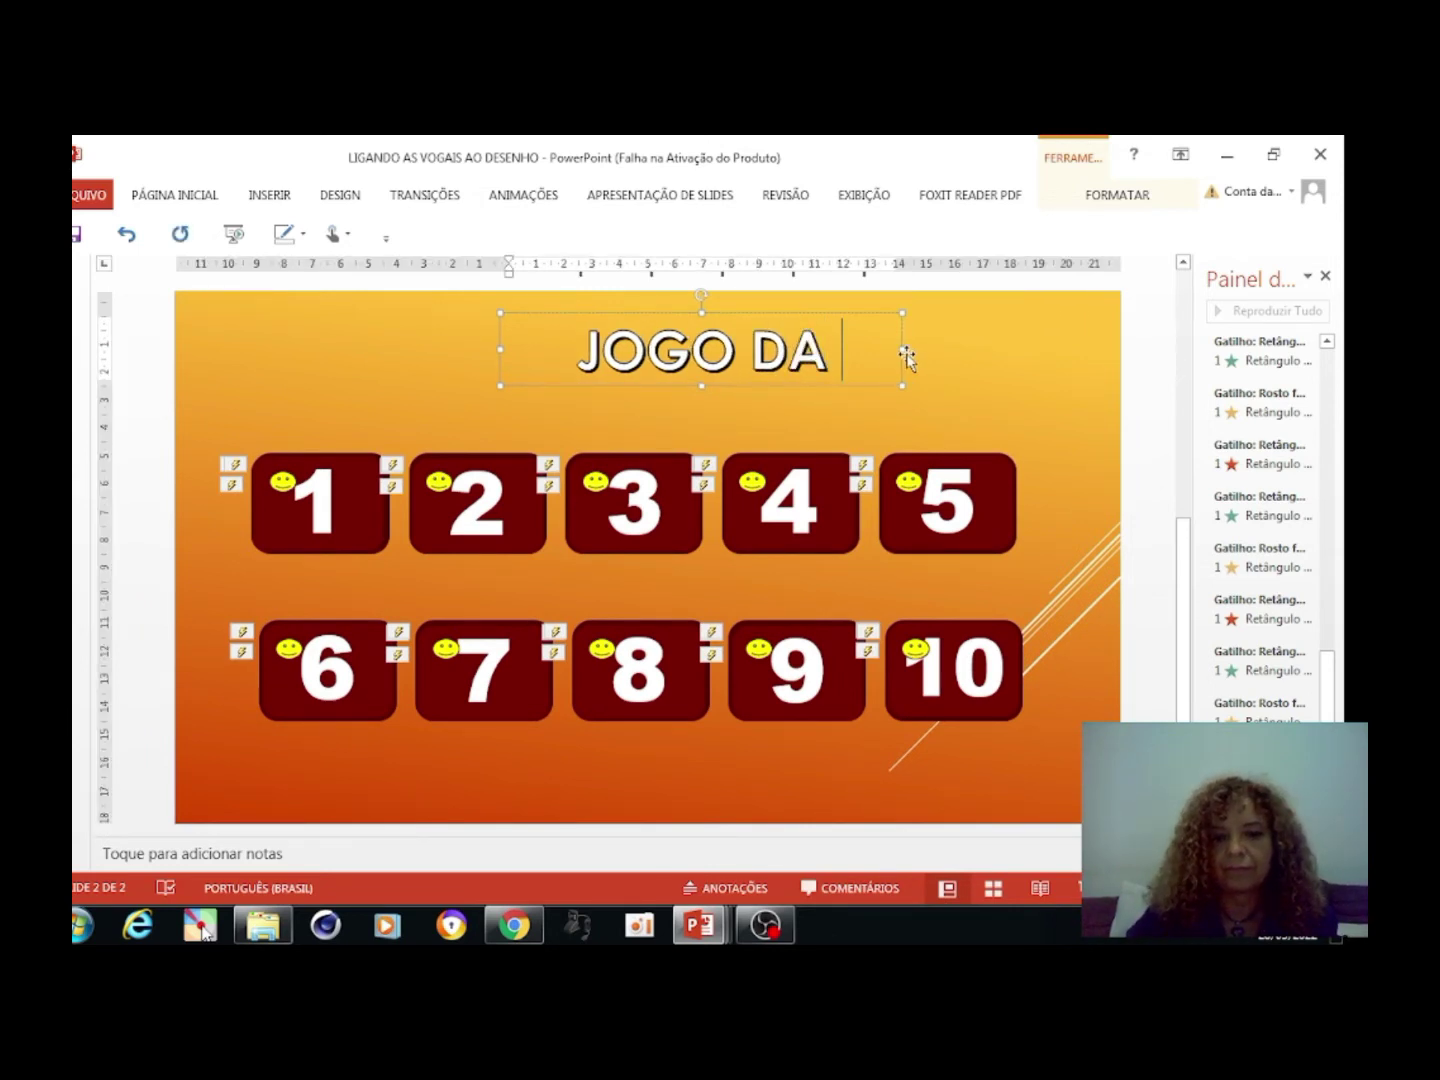
{"action": "left_click_drag", "start_coordinate": [897, 348], "coordinate": [1120, 356]}
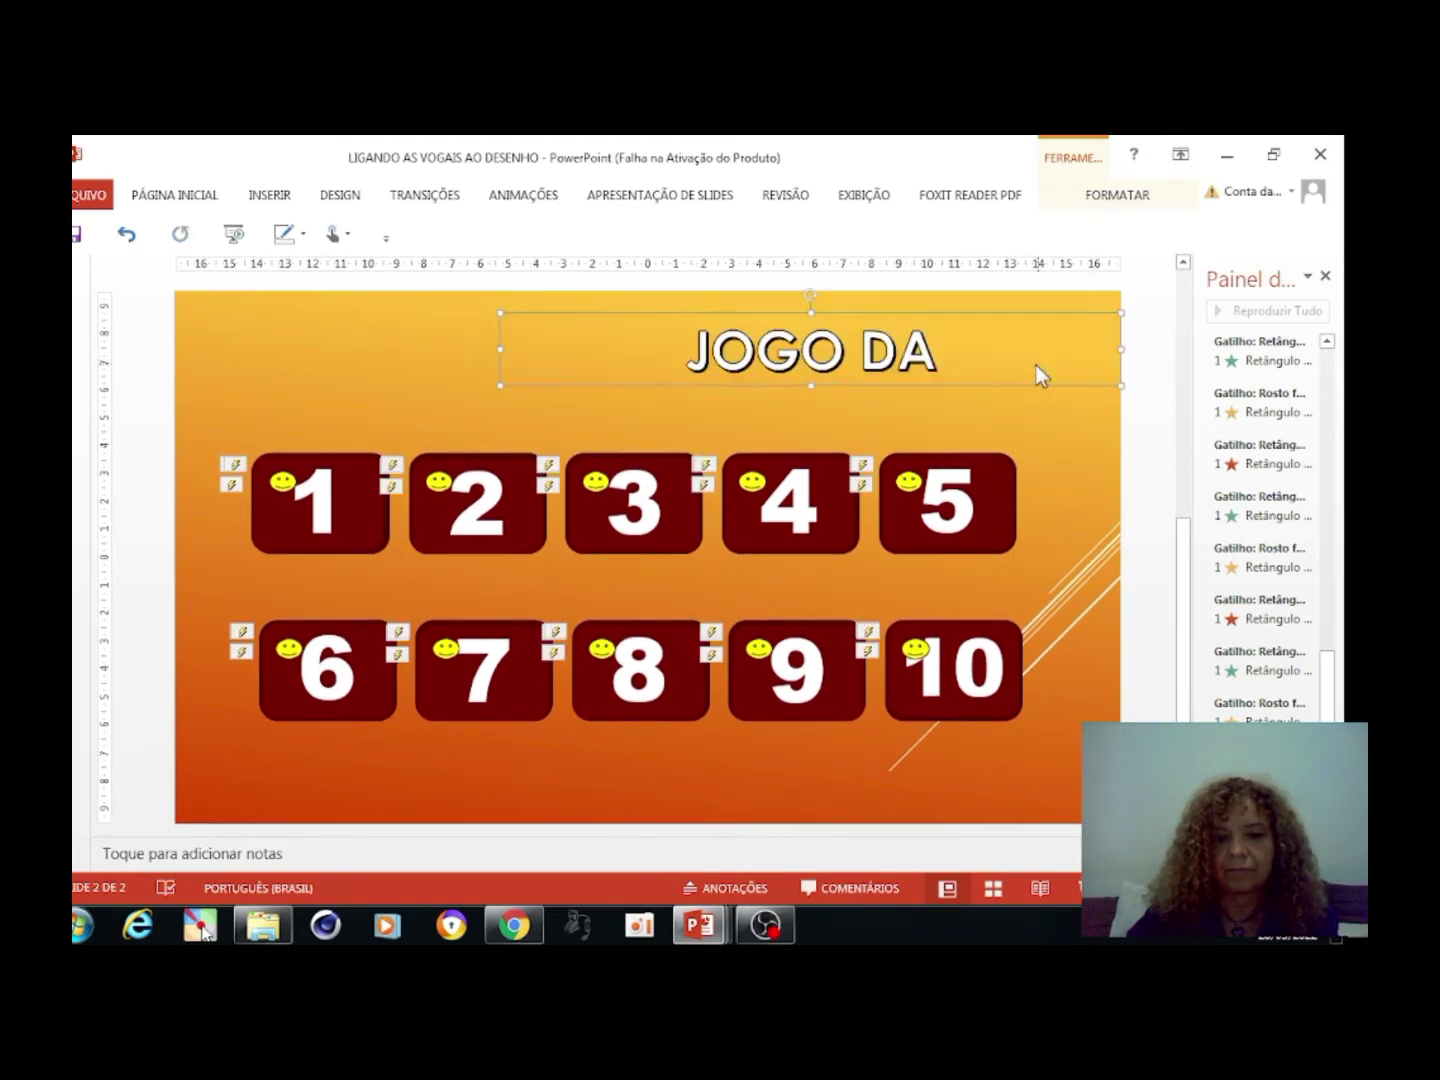
Complete the title with 'MEMORIA DAS VOGAIS' on one line, positioned at the top
{"action": "left_click", "coordinate": [950, 350]}
{"action": "type", "text": "M"}
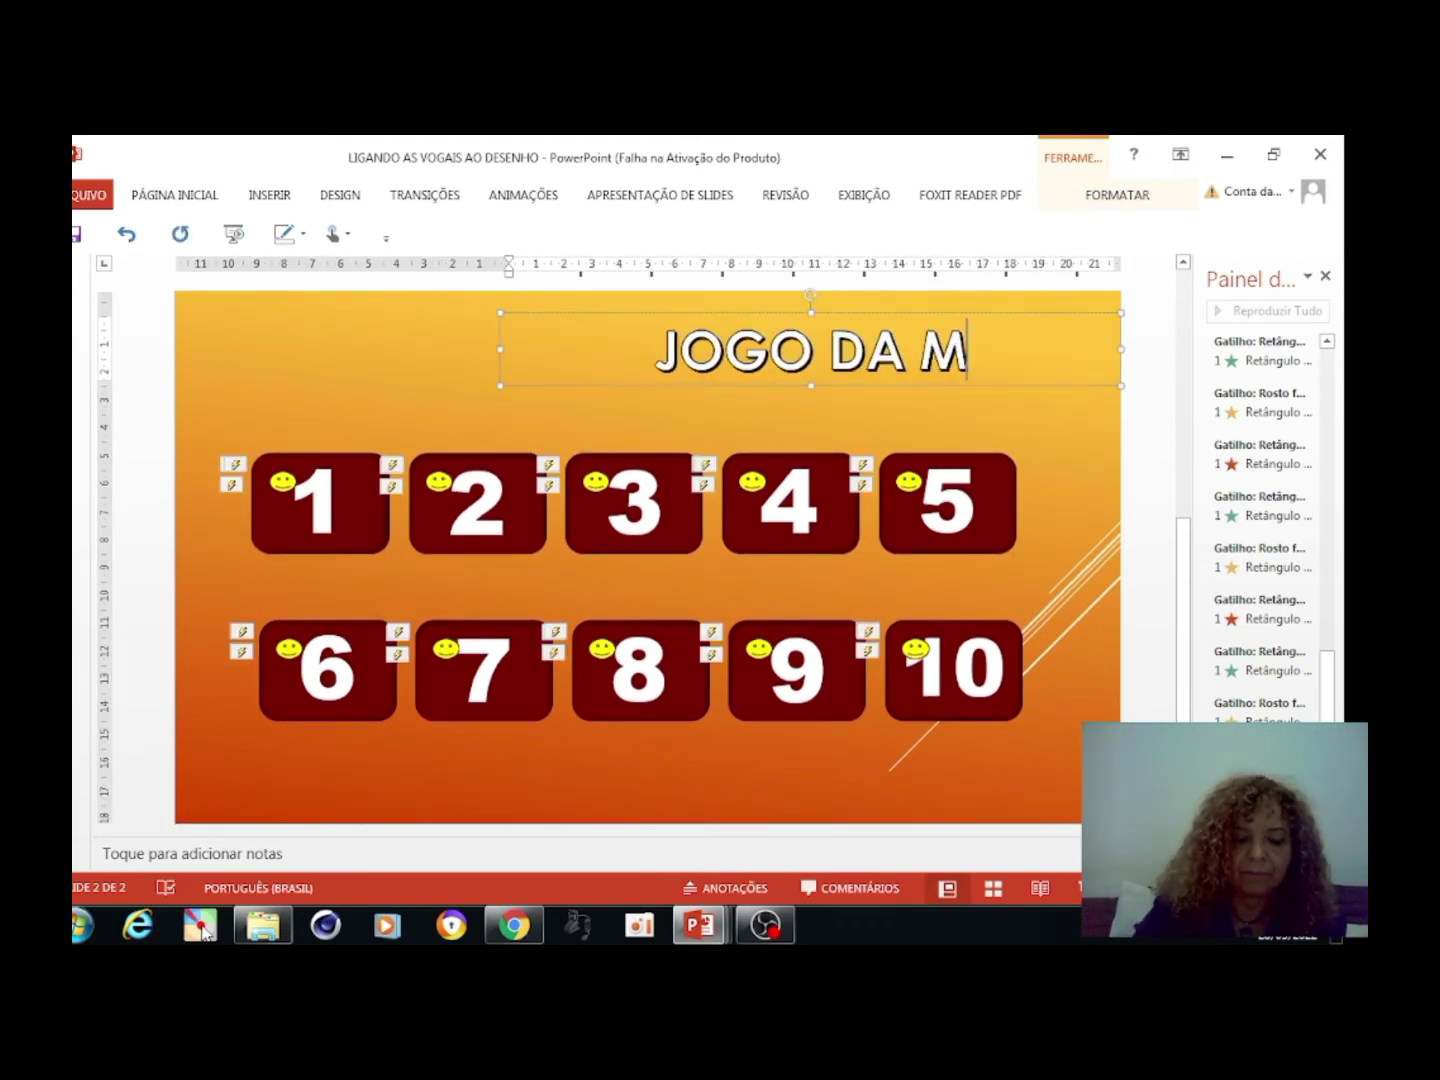
{"action": "type", "text": "EMORIA"}
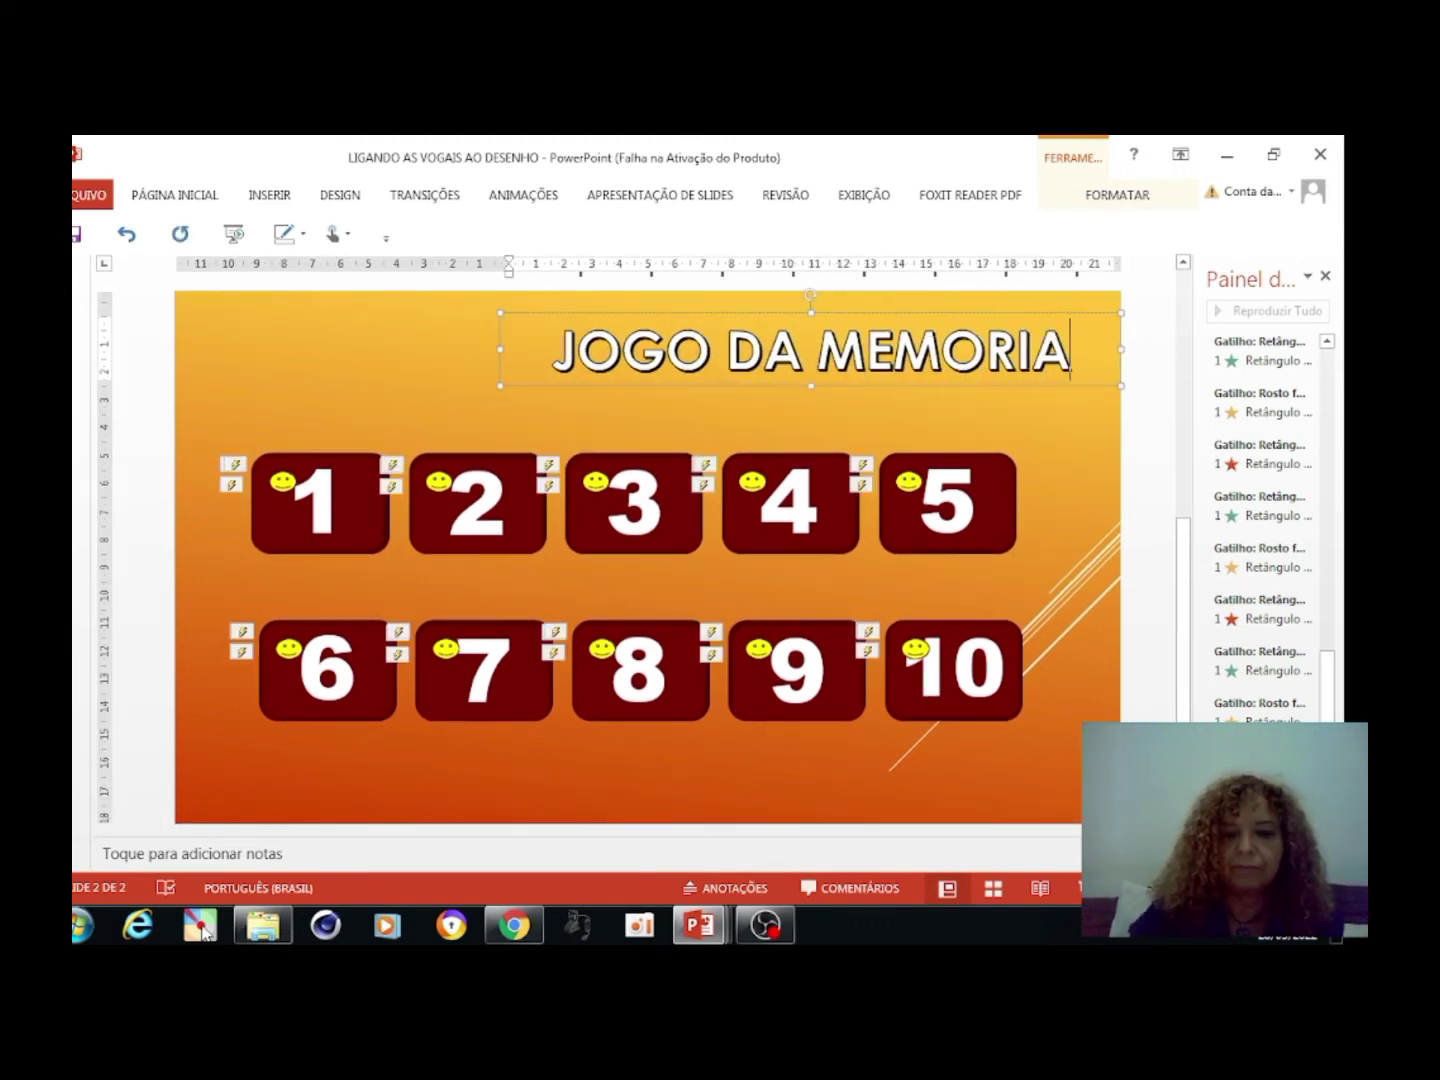
{"action": "left_click_drag", "start_coordinate": [880, 311], "coordinate": [536, 319]}
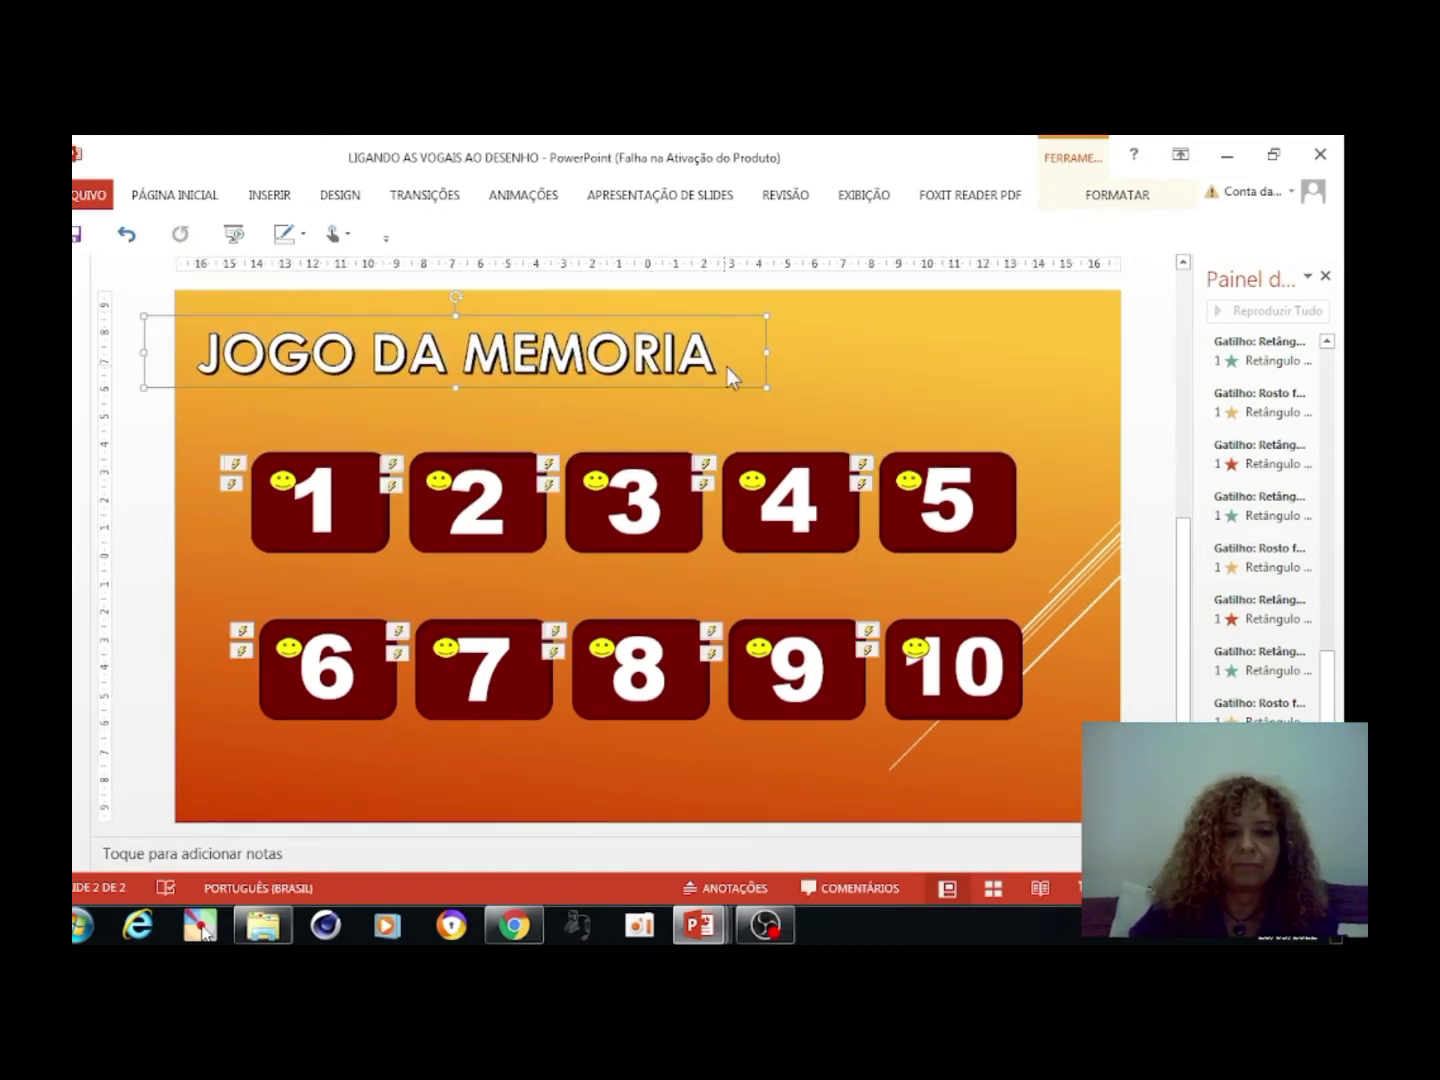
{"action": "left_click", "coordinate": [716, 365]}
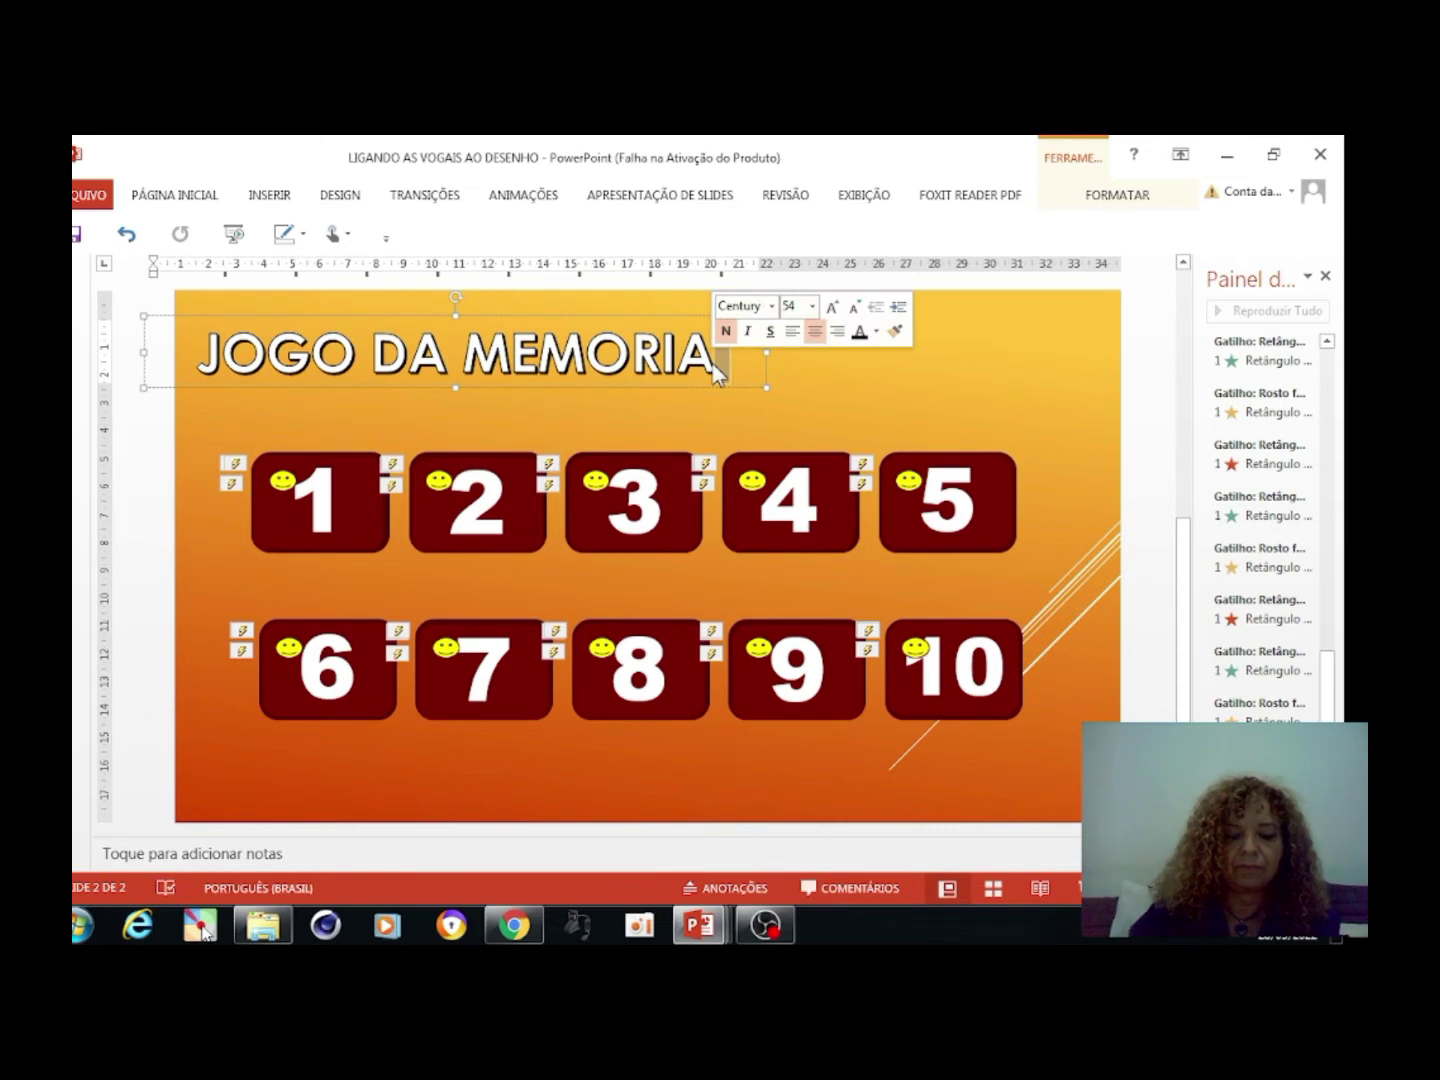
{"action": "type", "text": "DAS V"}
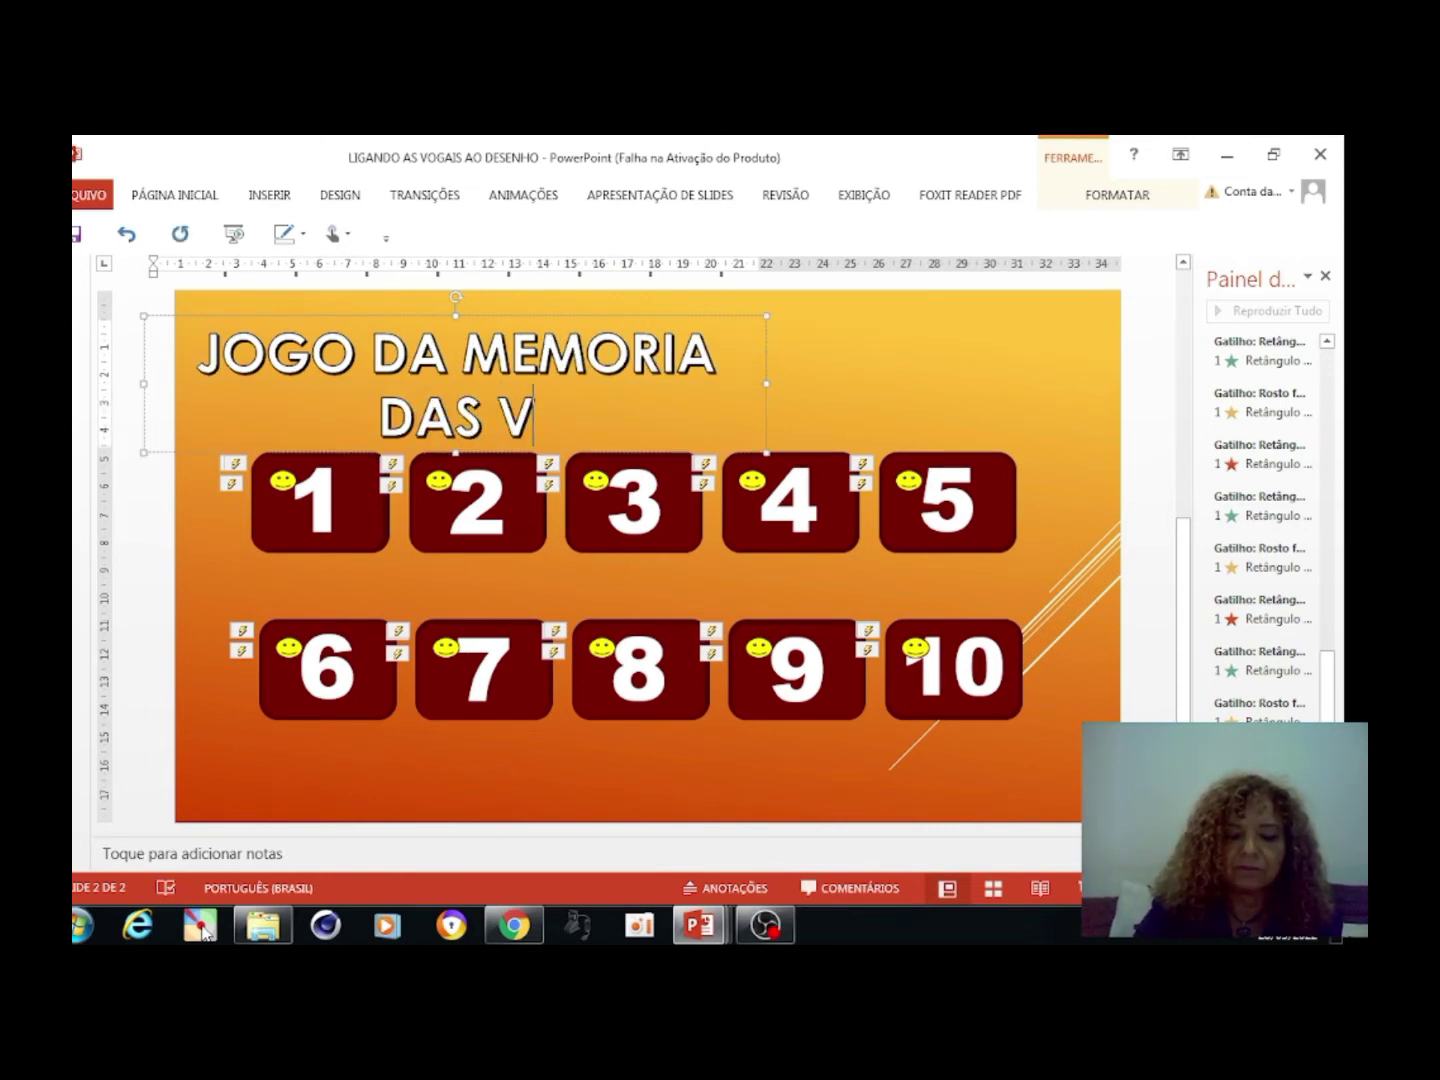
{"action": "type", "text": "OGAIS"}
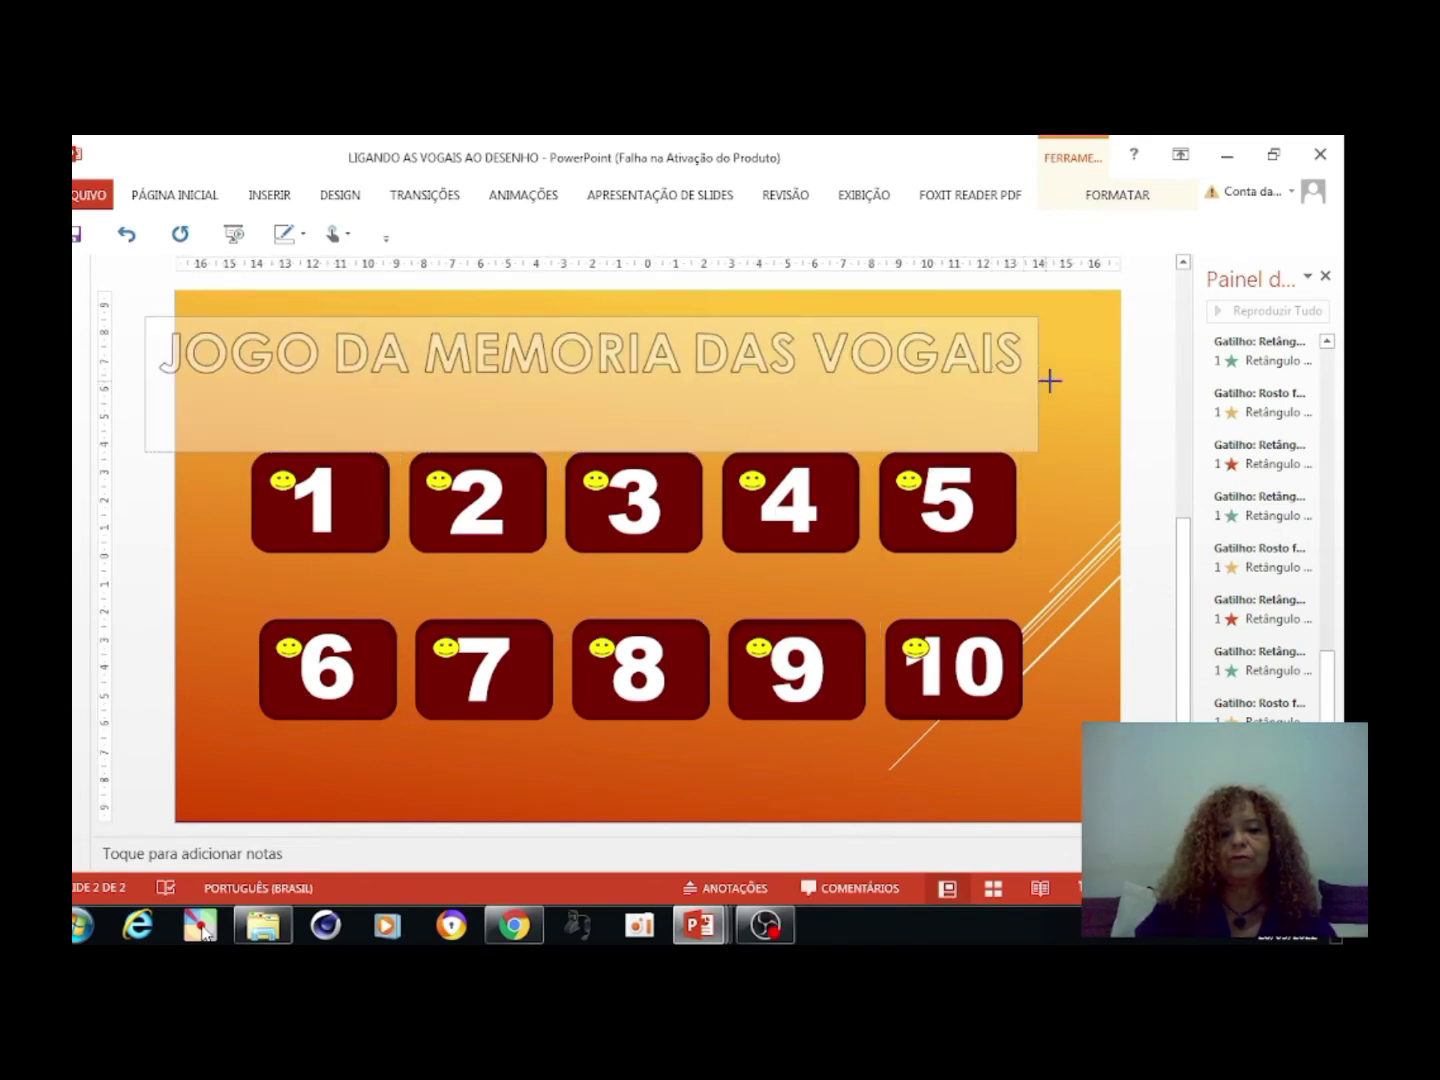
{"action": "left_click_drag", "start_coordinate": [768, 382], "coordinate": [1090, 382]}
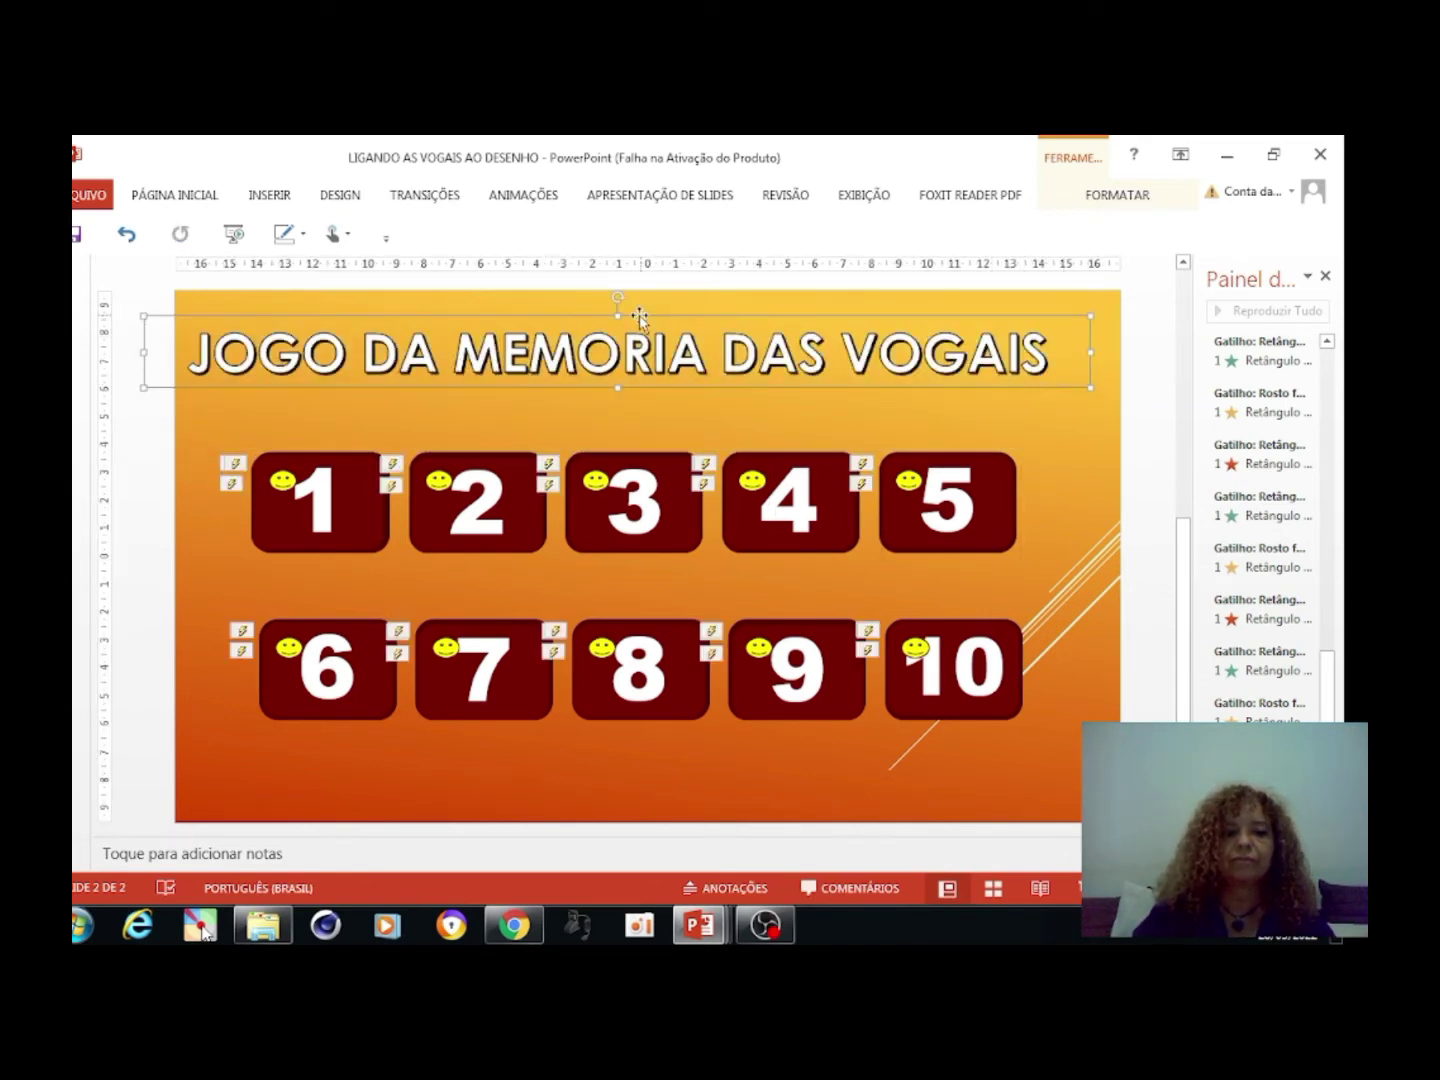
{"action": "left_click_drag", "start_coordinate": [639, 319], "coordinate": [661, 312]}
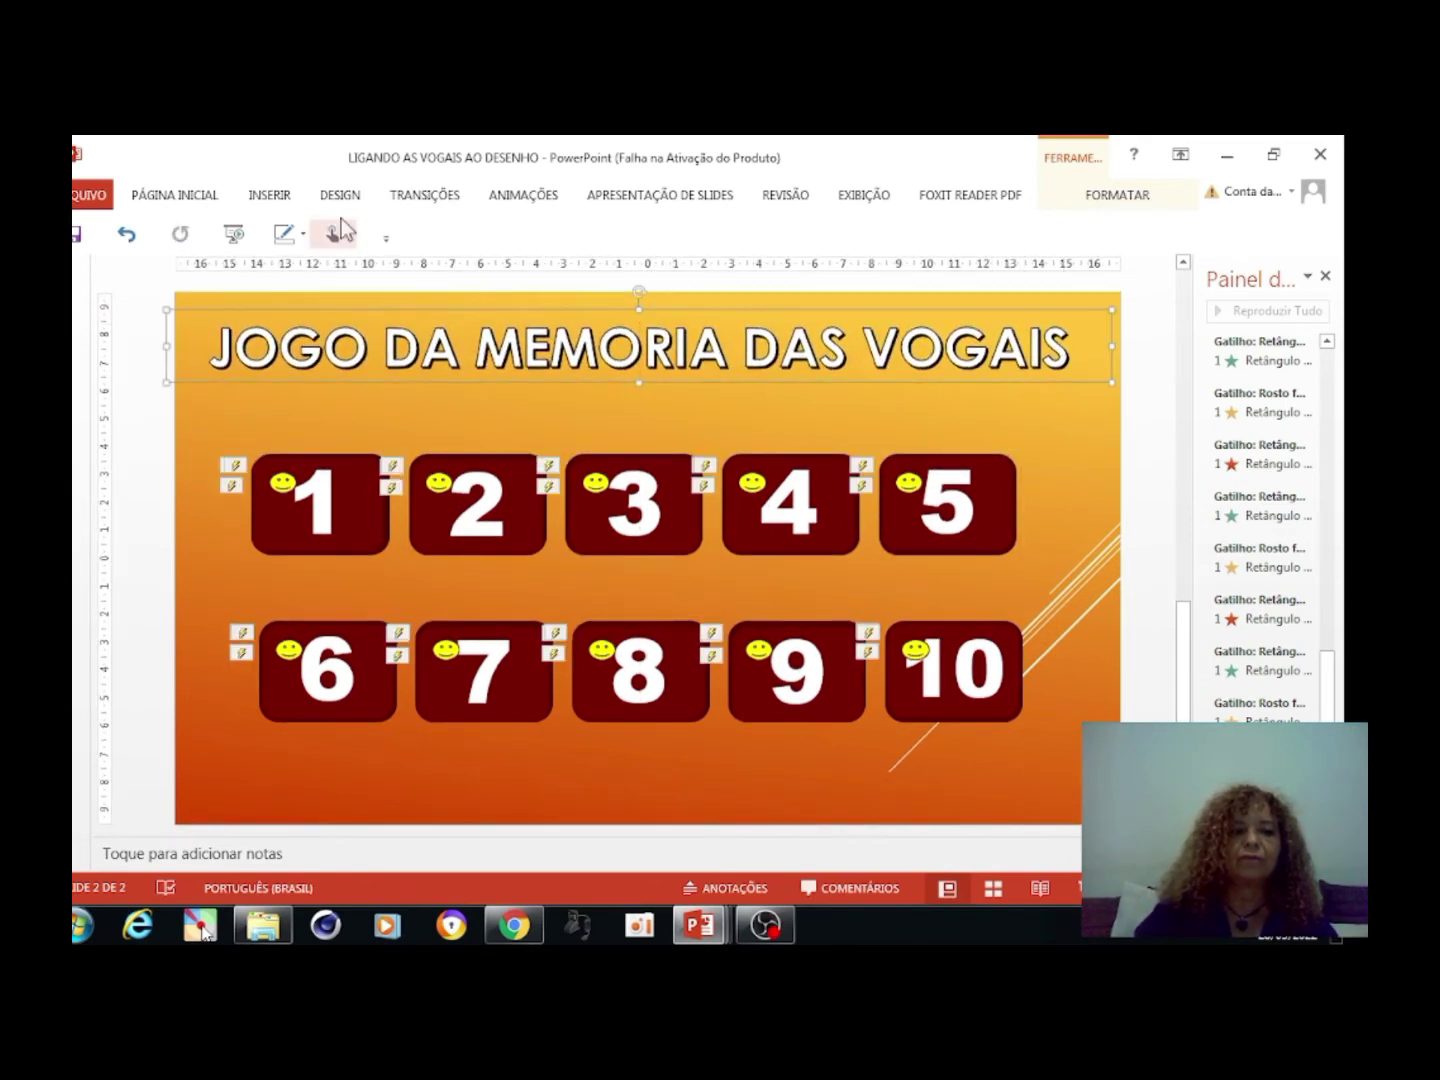
Make the title text red
{"action": "left_click", "coordinate": [208, 198]}
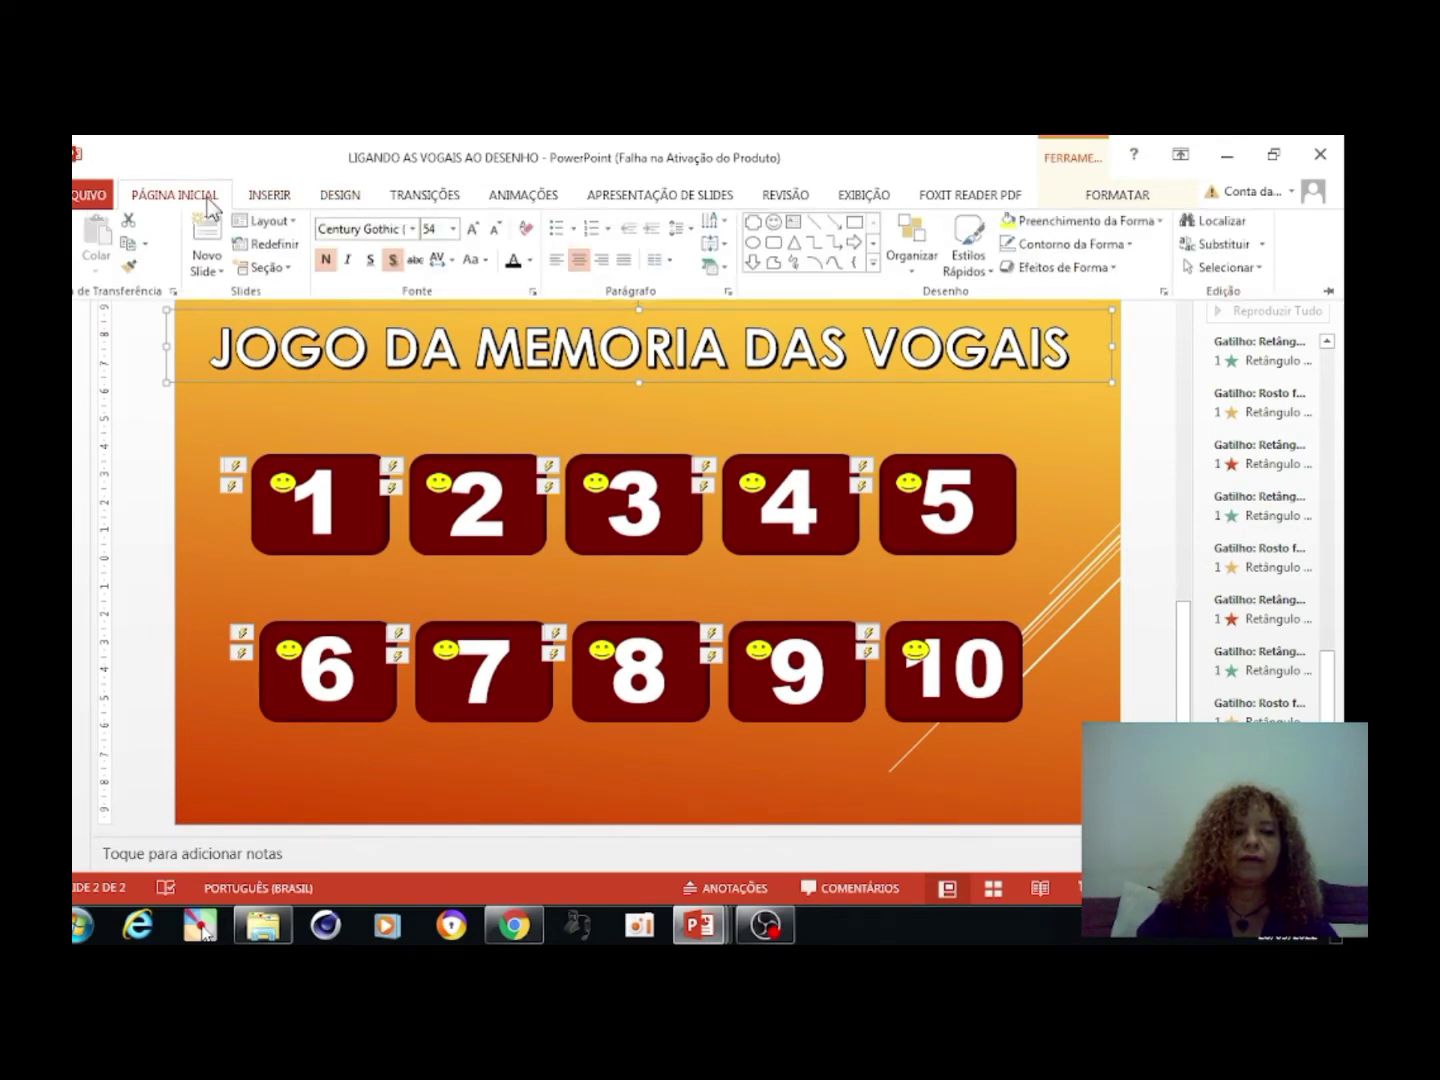
{"action": "left_click", "coordinate": [528, 265]}
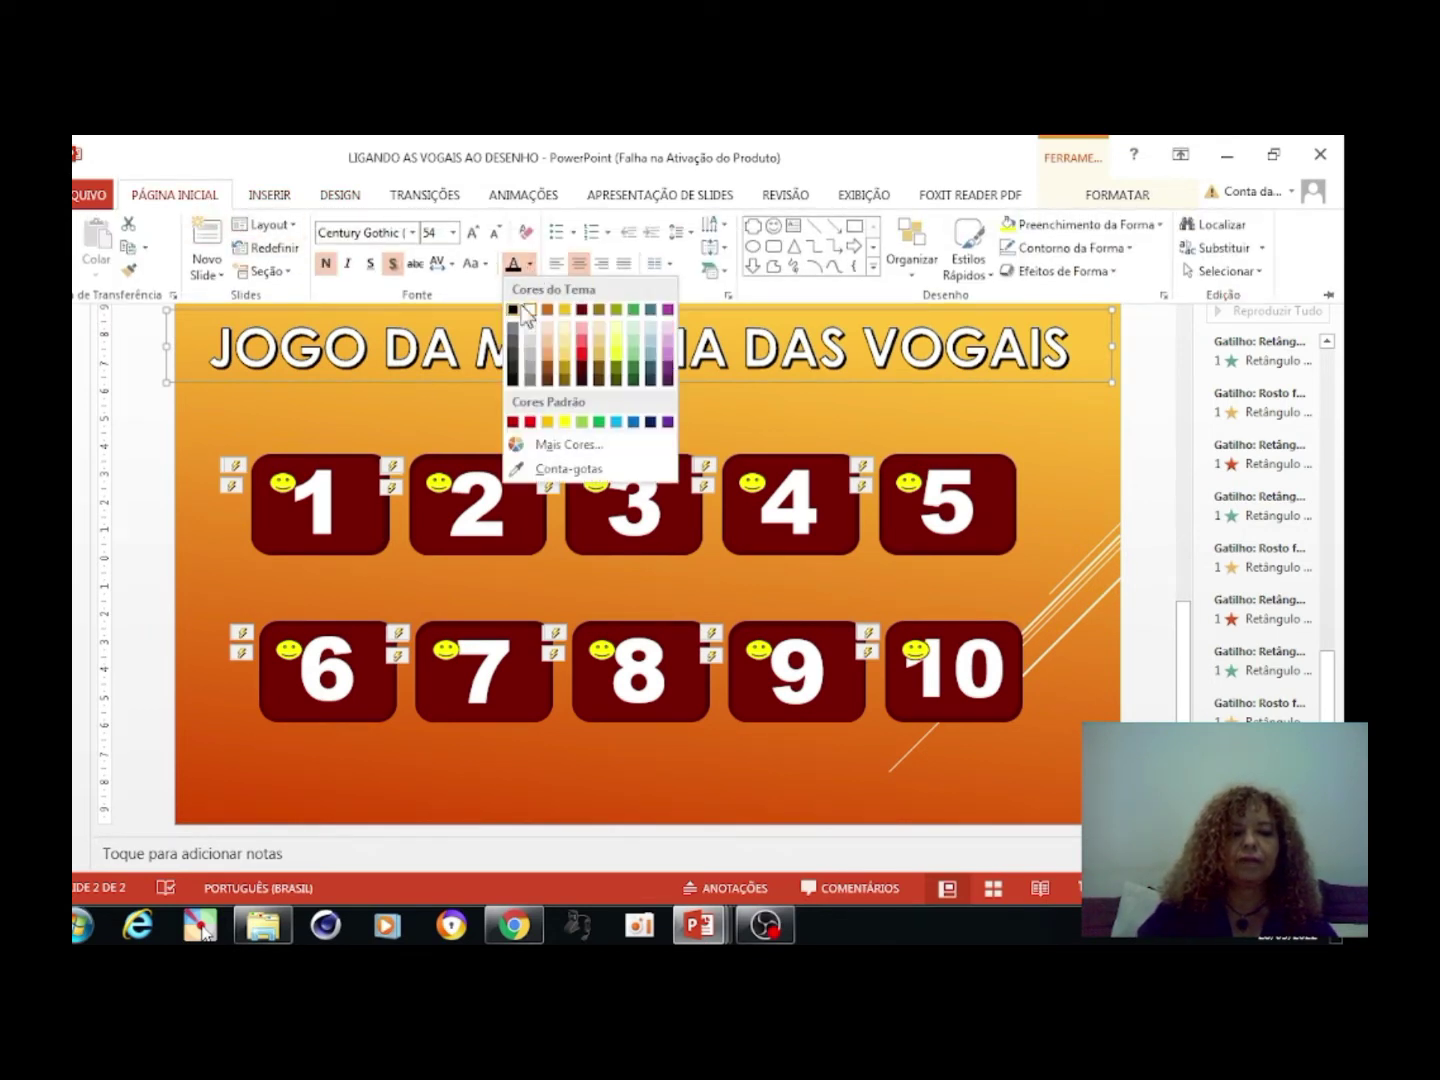
{"action": "left_click", "coordinate": [531, 421]}
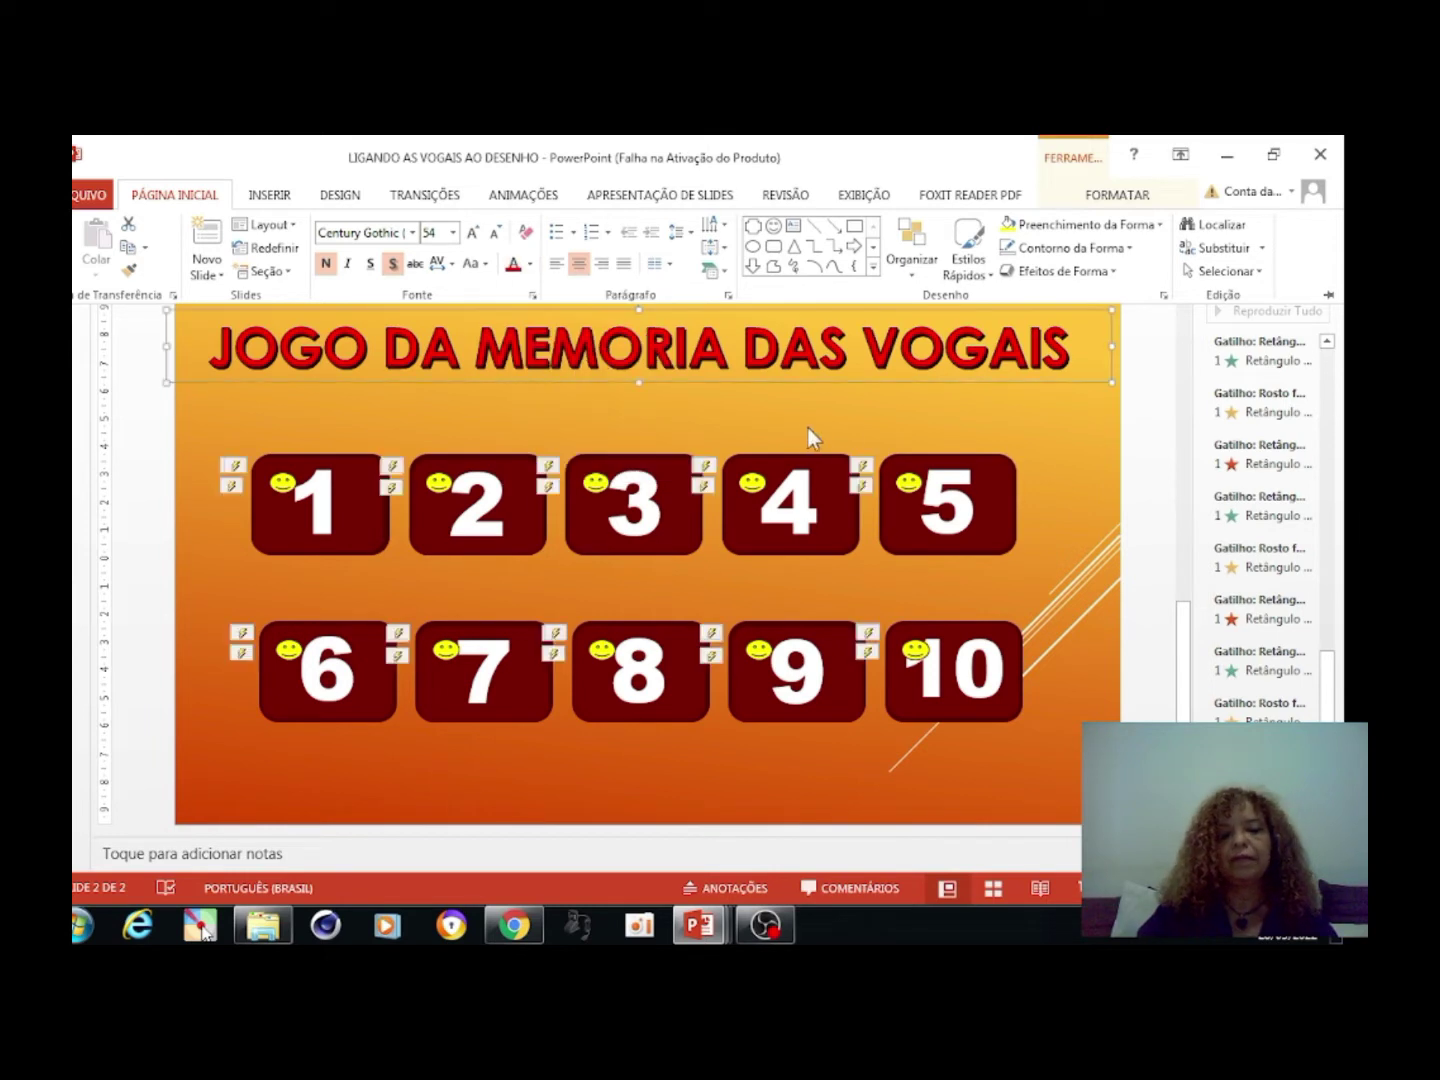
{"action": "left_click", "coordinate": [1041, 432]}
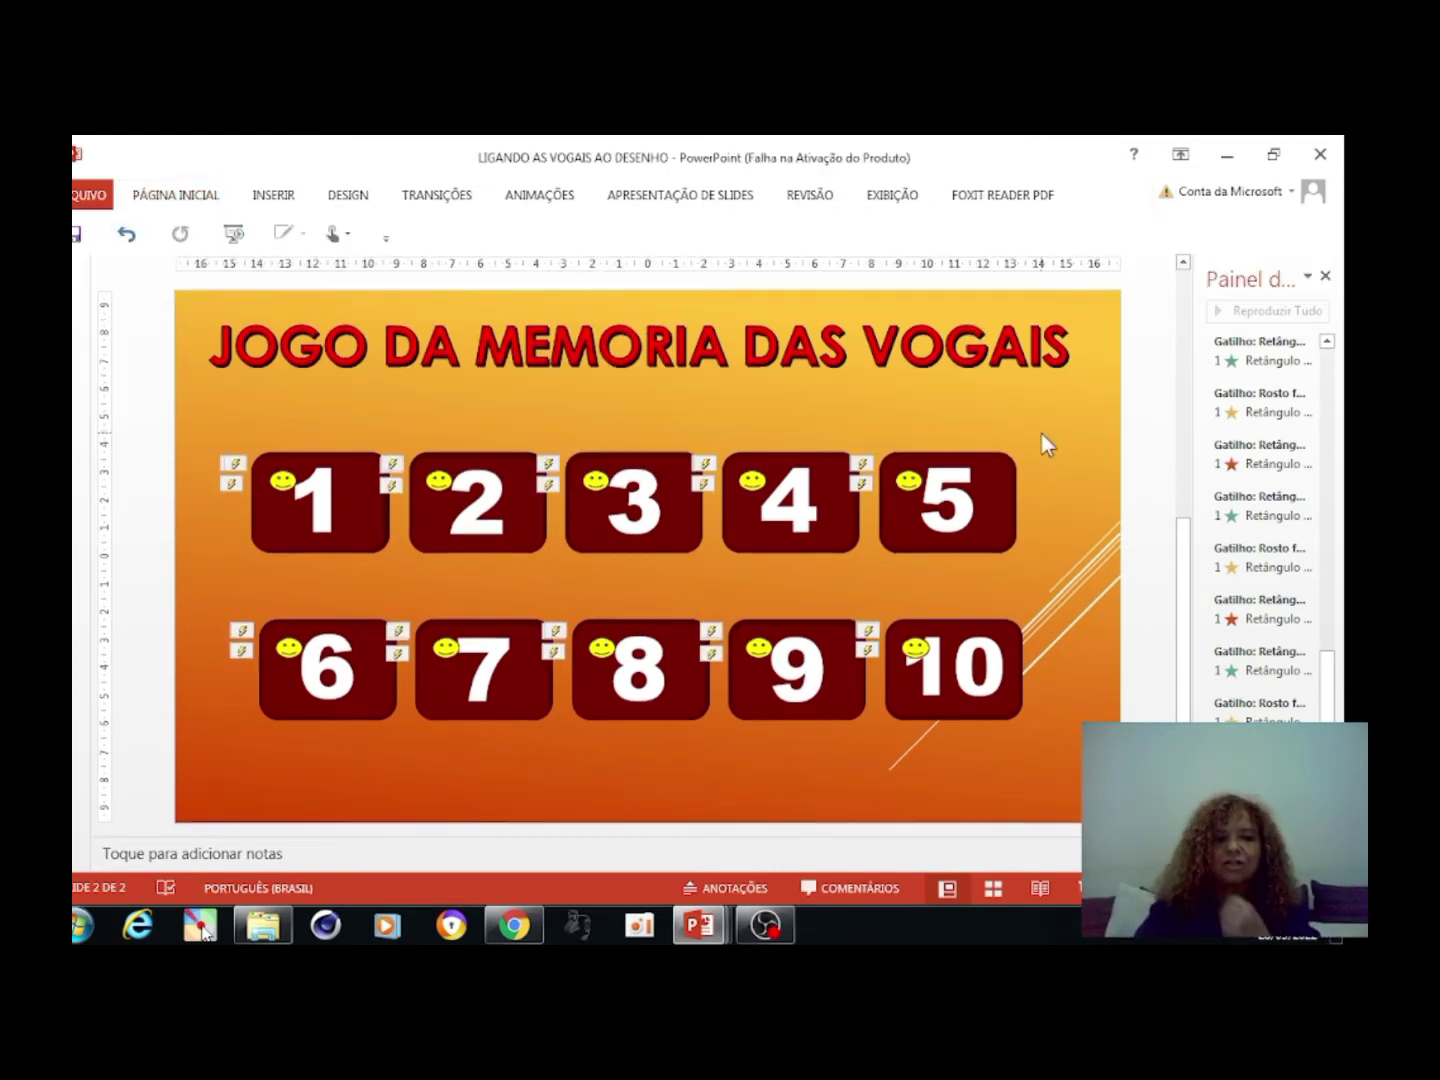
Apply the blue colour variant of the slide design
{"action": "left_click", "coordinate": [352, 194]}
{"action": "left_click", "coordinate": [1013, 266]}
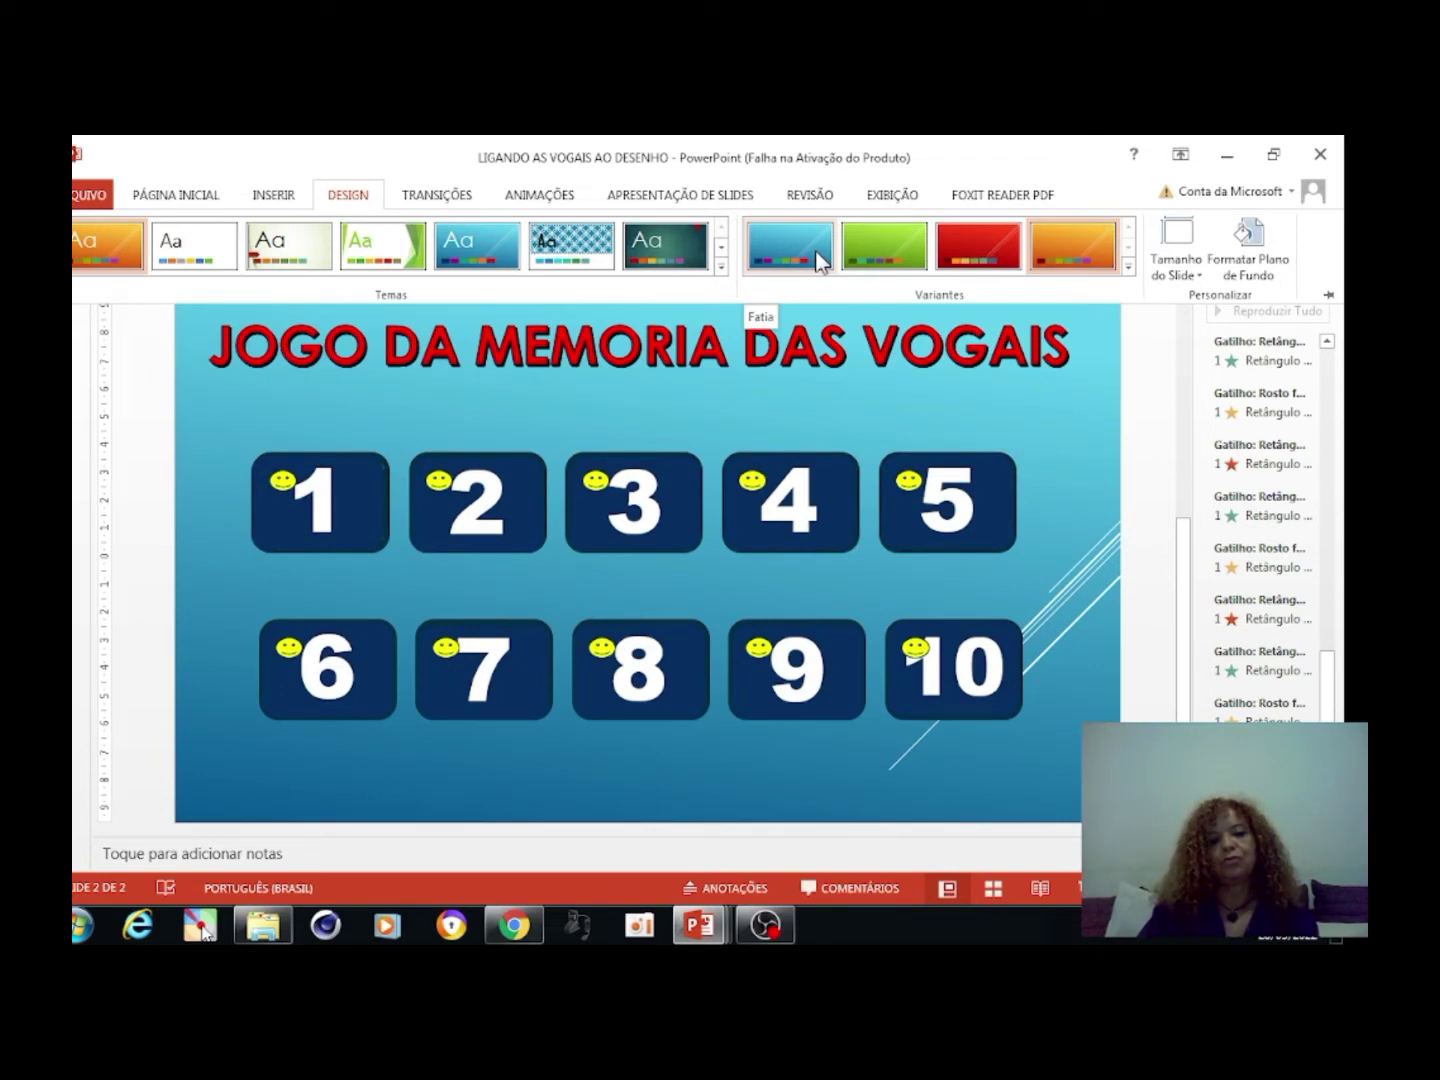
{"action": "left_click", "coordinate": [817, 262]}
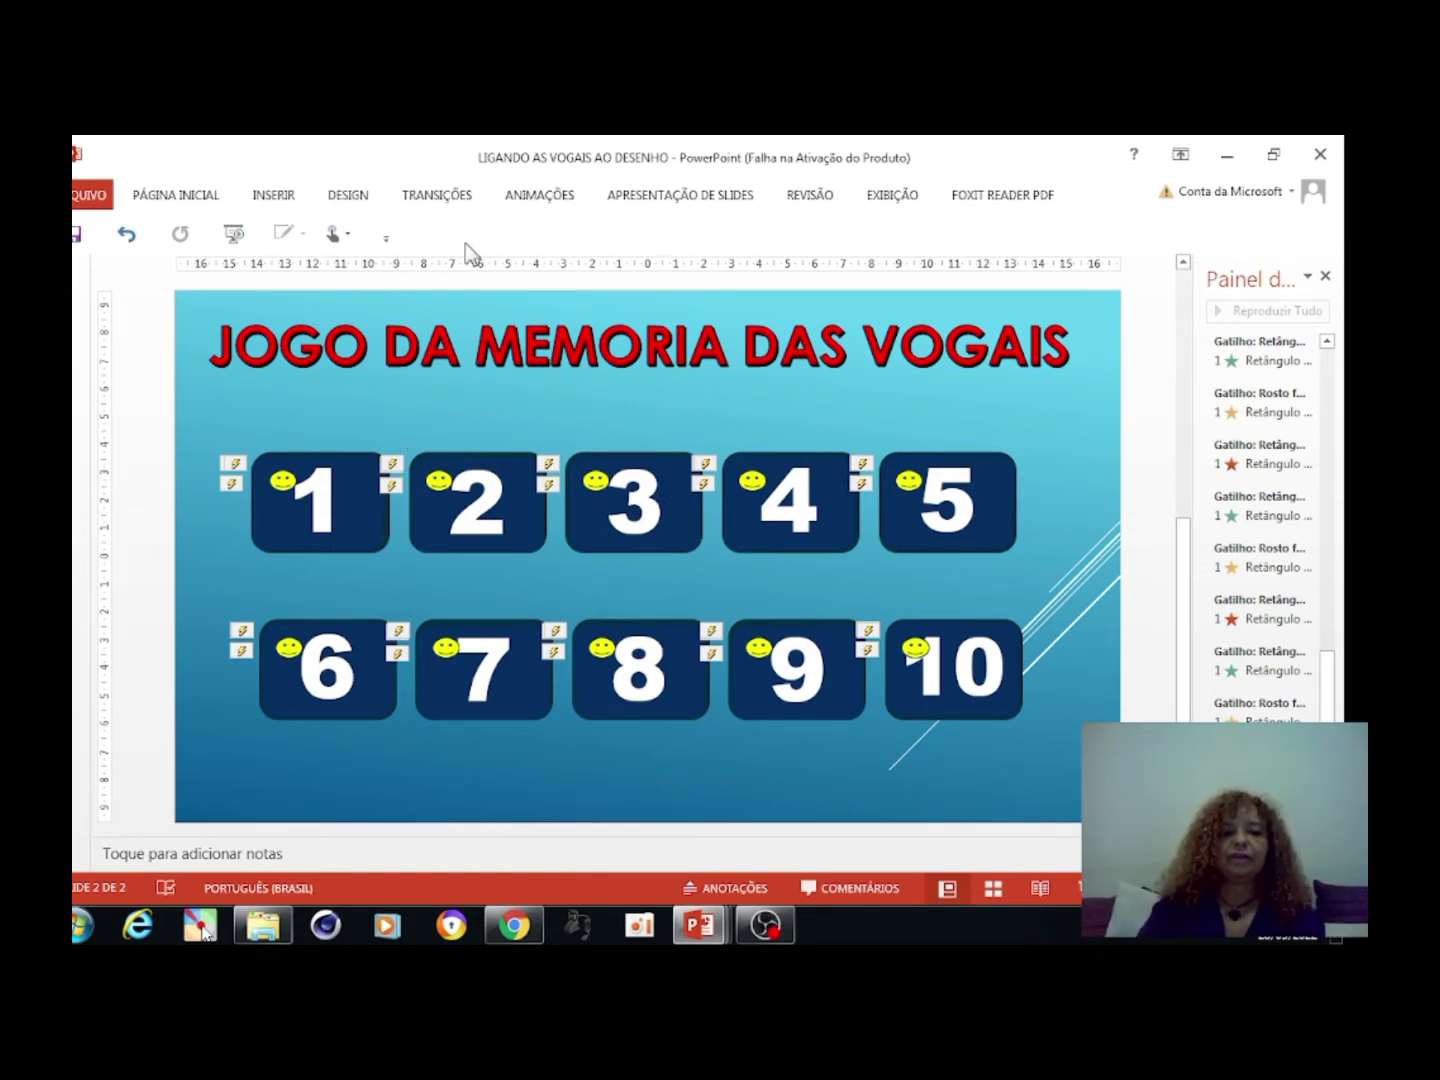
{"action": "left_click", "coordinate": [654, 200]}
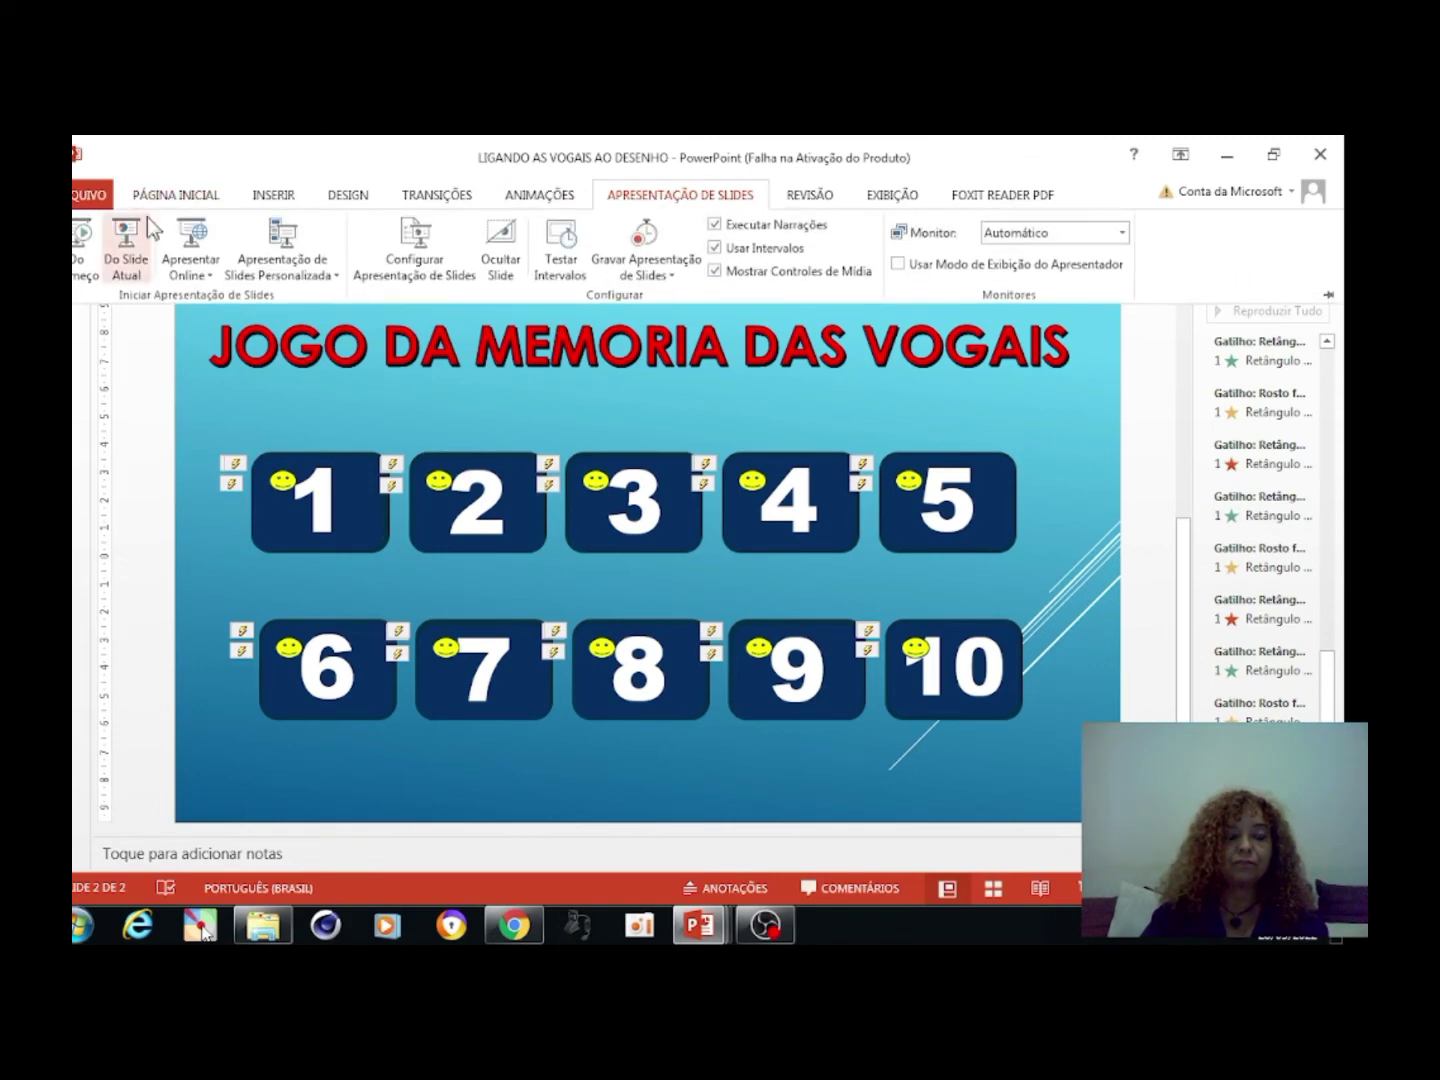
{"action": "left_click", "coordinate": [124, 243]}
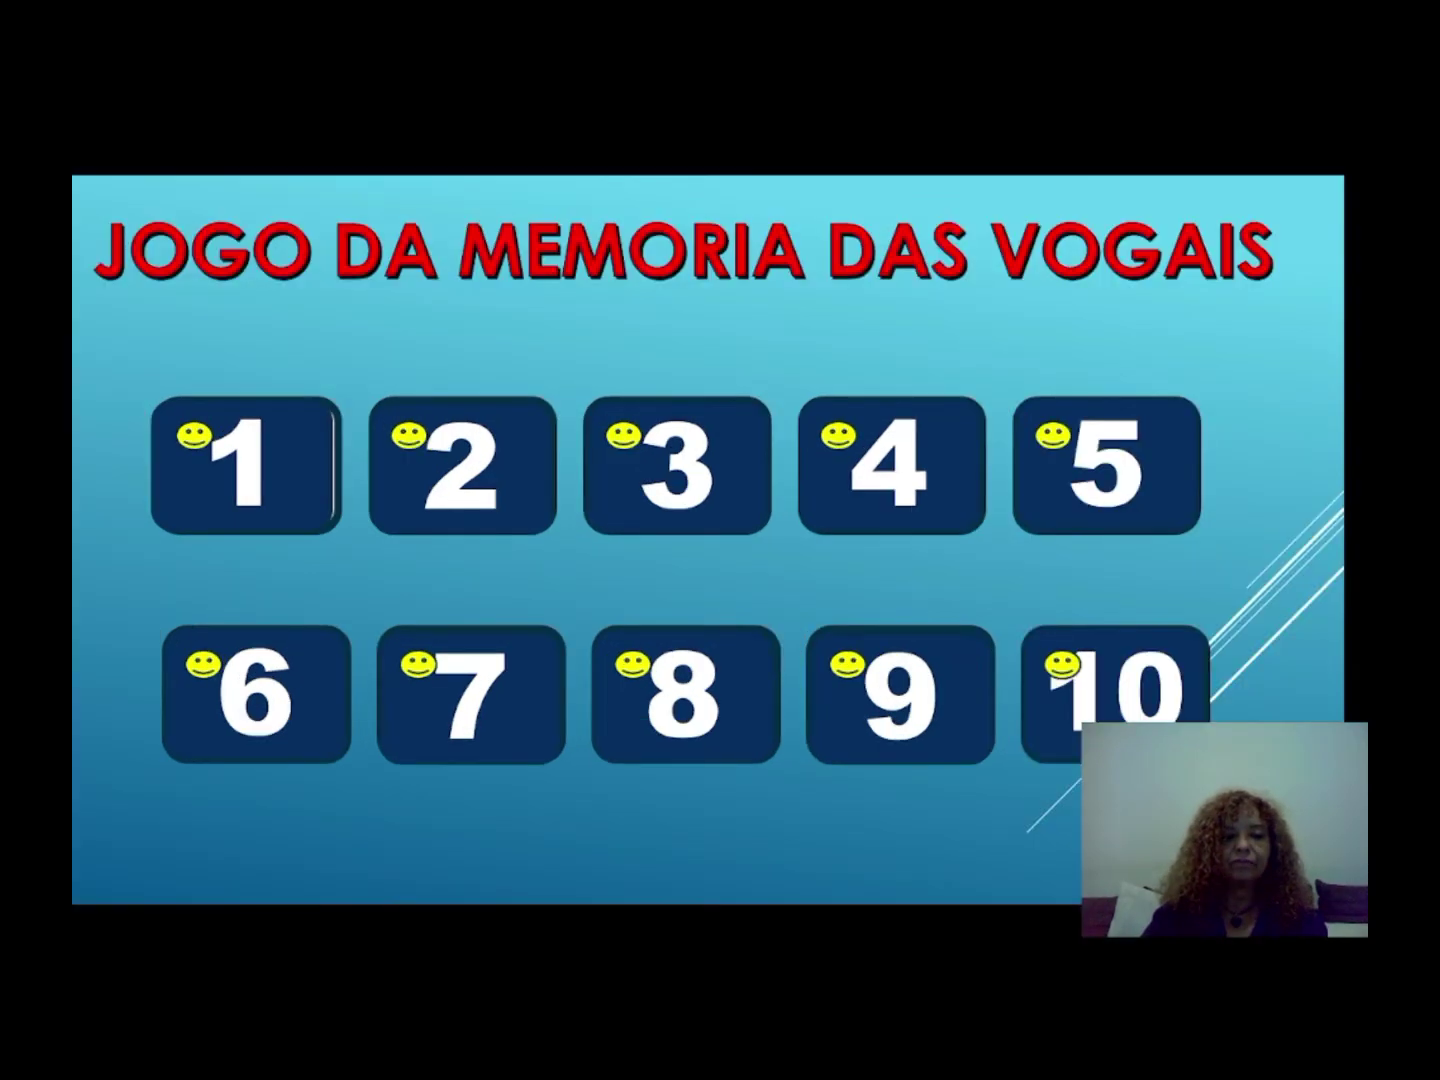
{"action": "left_click", "coordinate": [292, 468]}
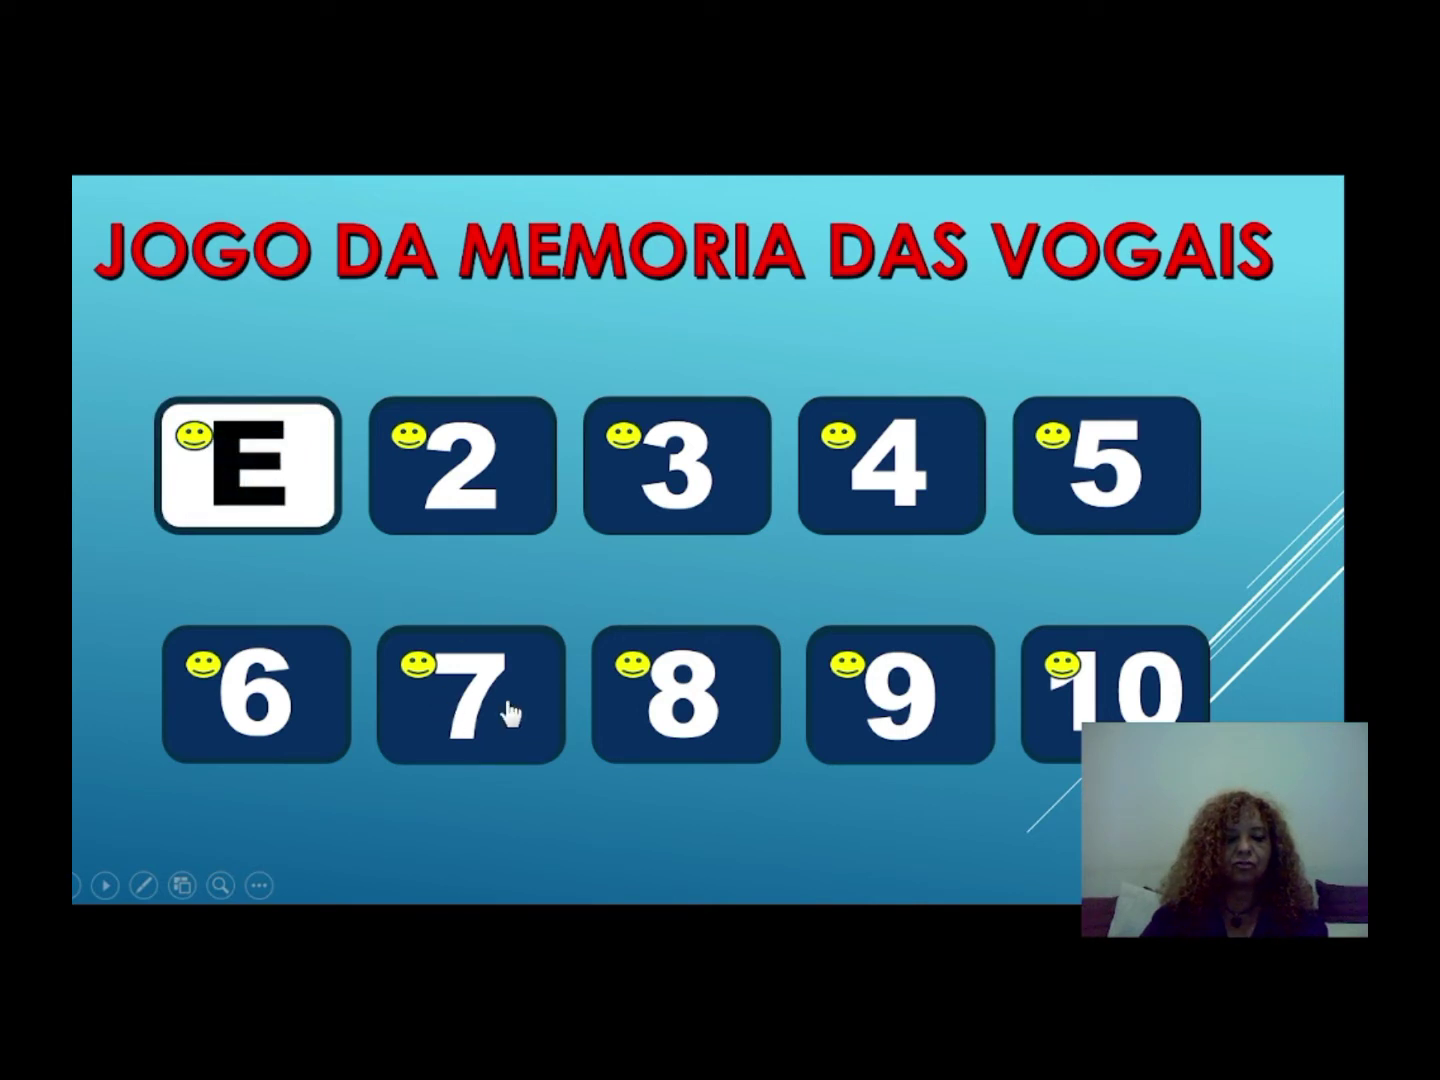
{"action": "left_click", "coordinate": [468, 718]}
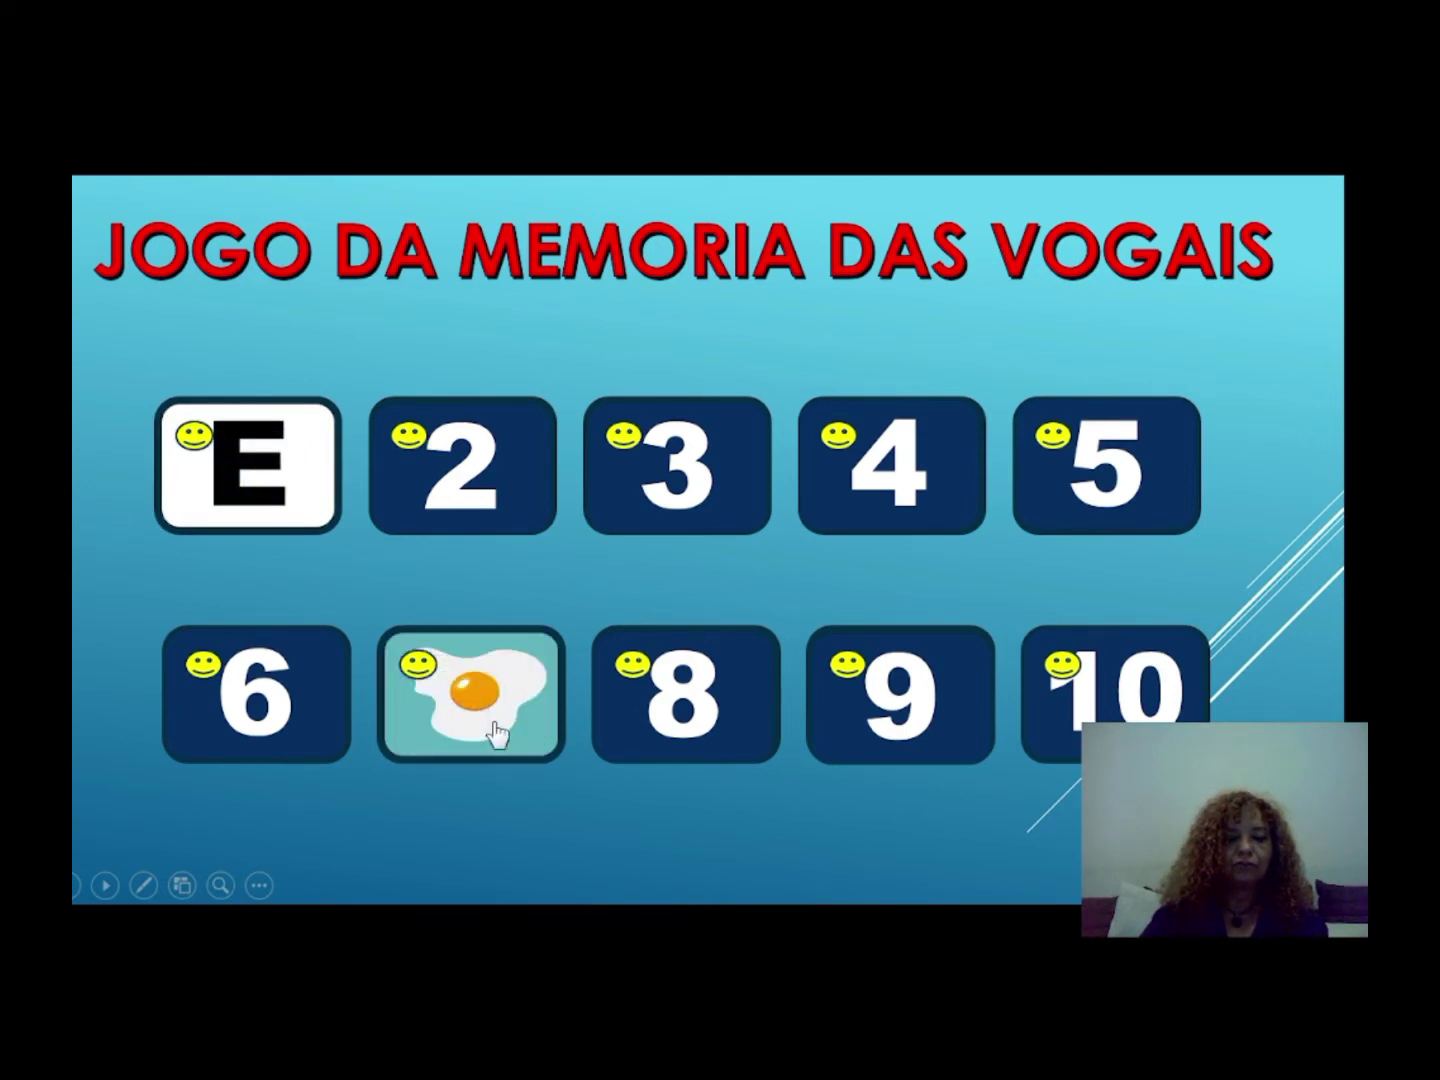
{"action": "left_click", "coordinate": [497, 734]}
{"action": "left_click", "coordinate": [329, 537]}
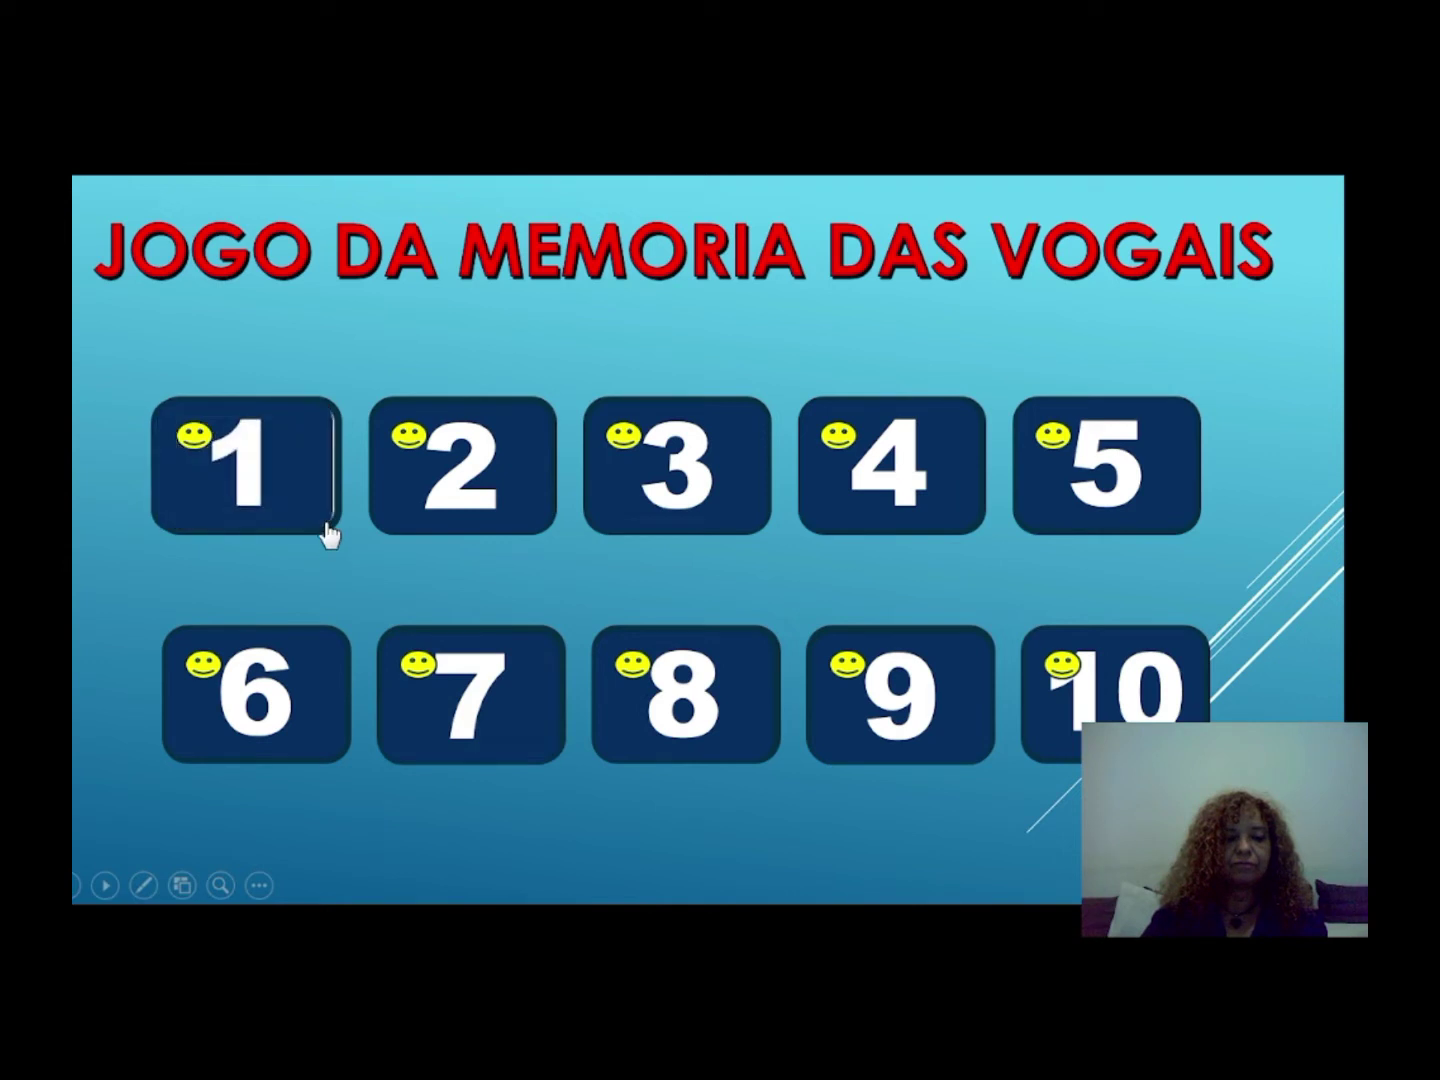
{"action": "left_click", "coordinate": [519, 494]}
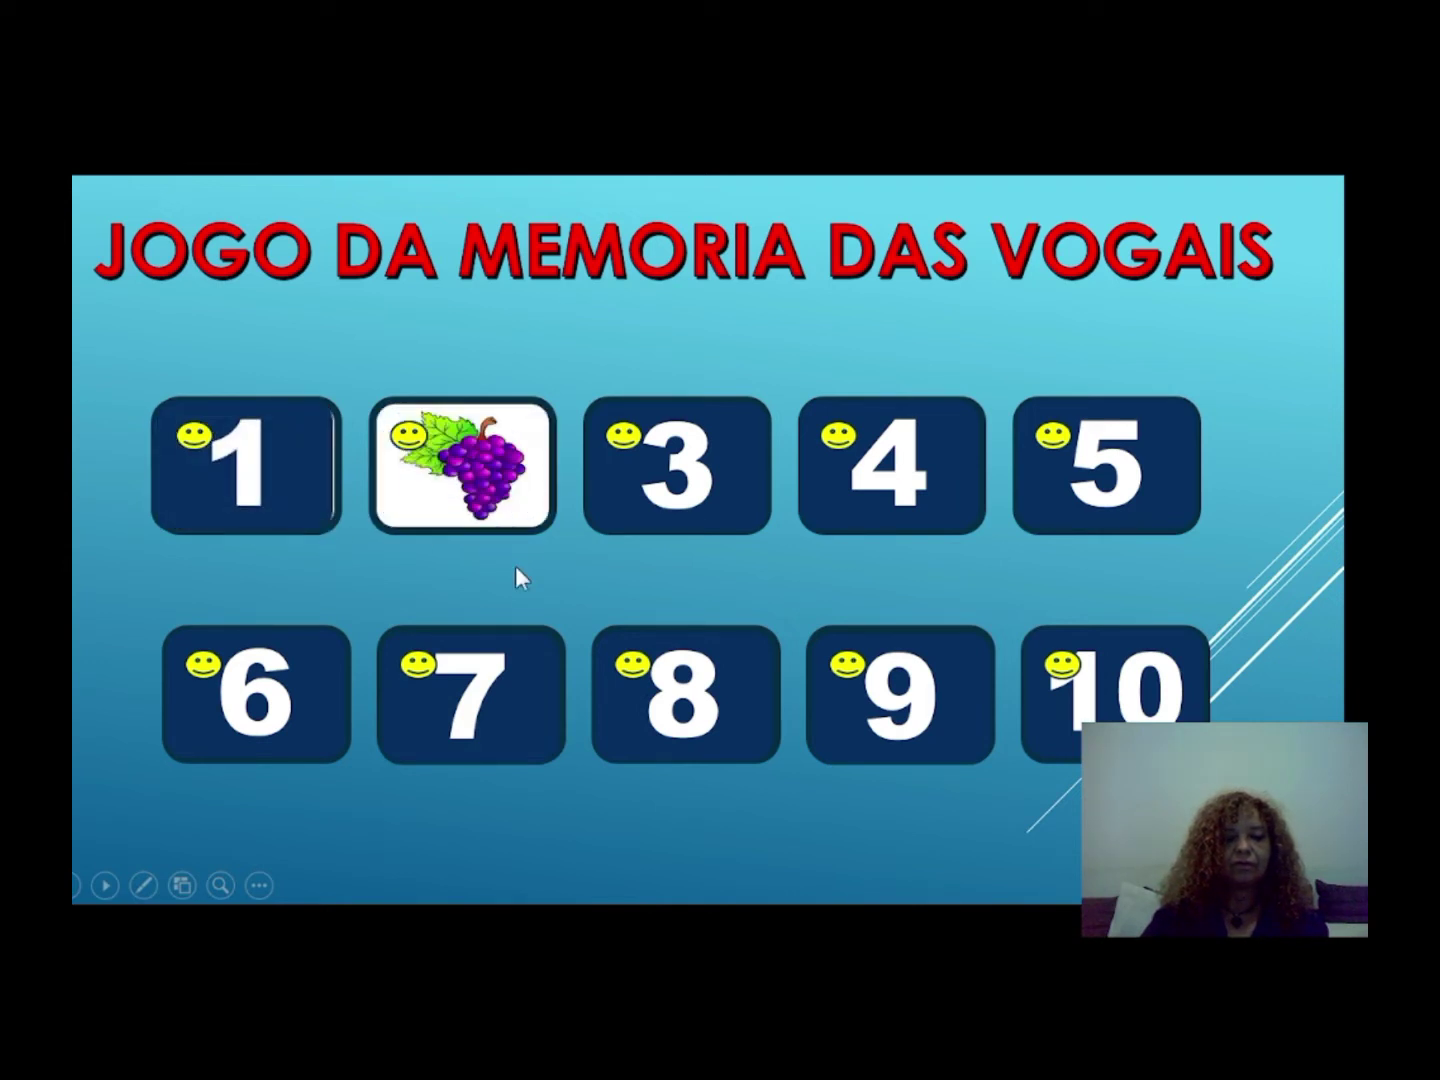
{"action": "left_click", "coordinate": [983, 727]}
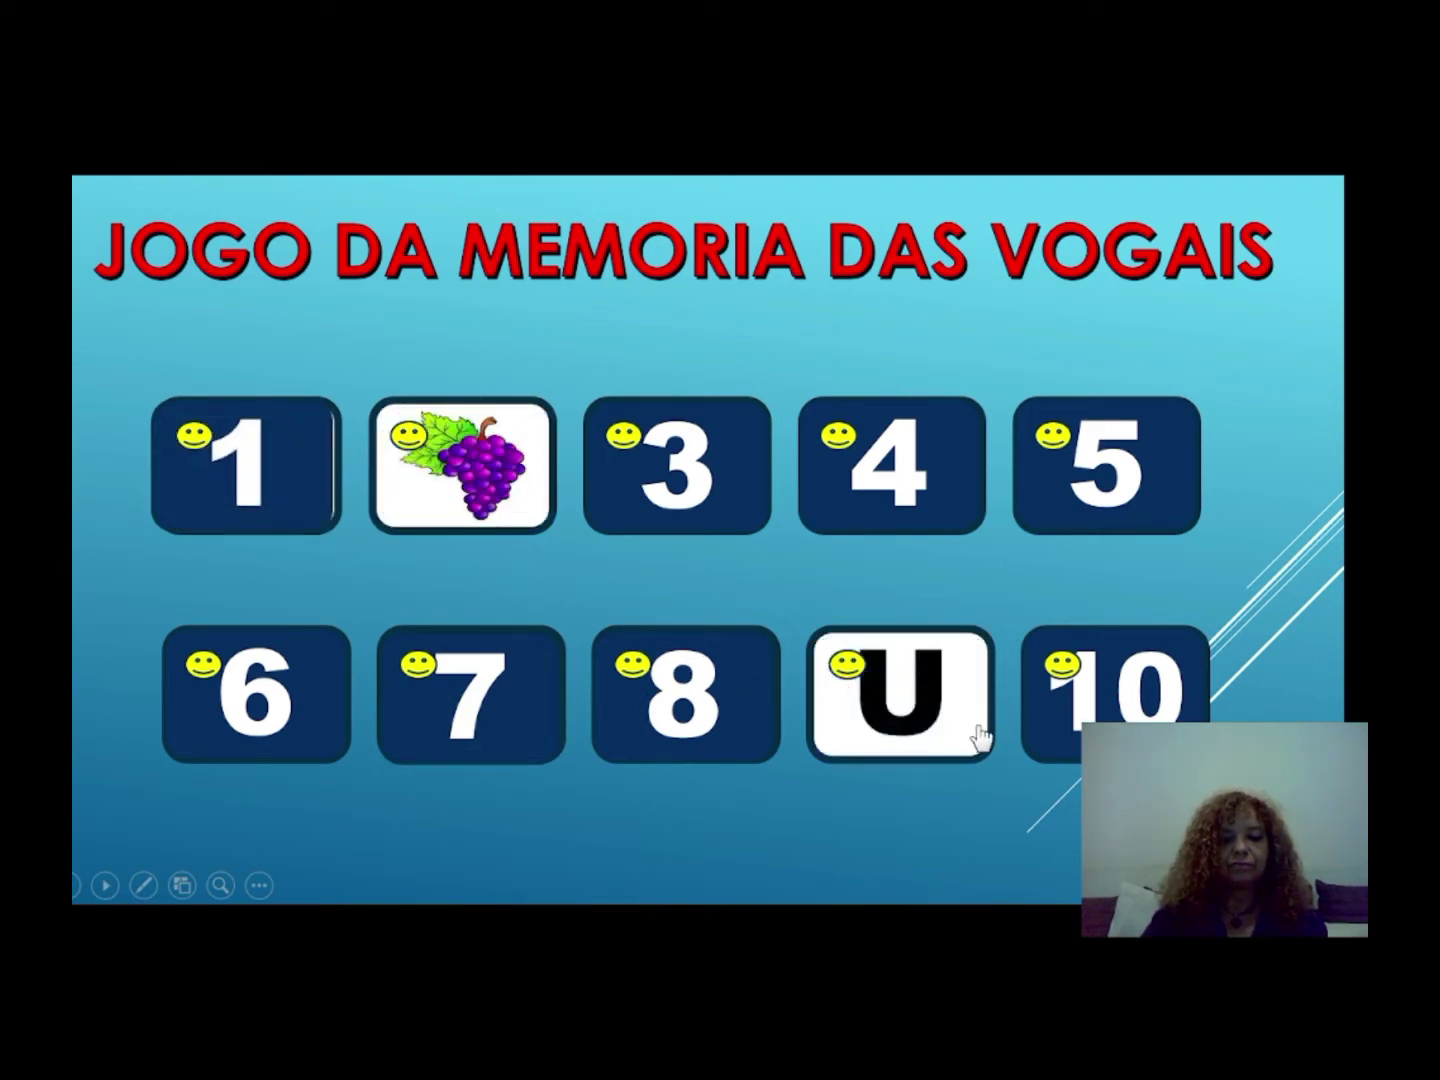
{"action": "left_click", "coordinate": [859, 686]}
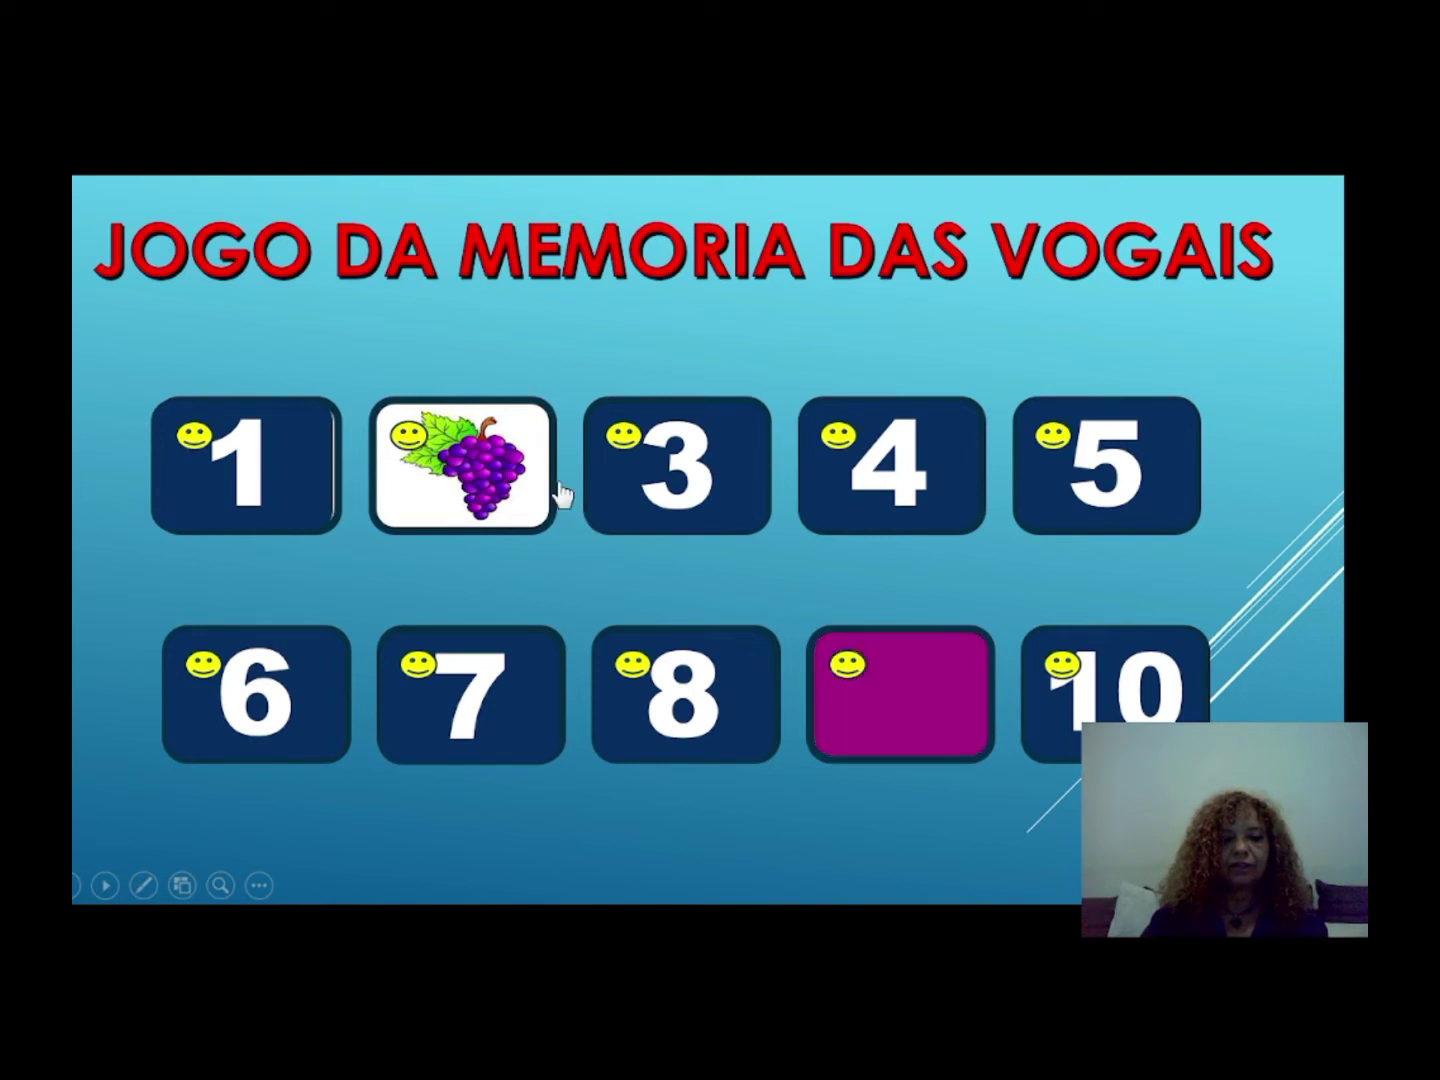
{"action": "left_click", "coordinate": [430, 440]}
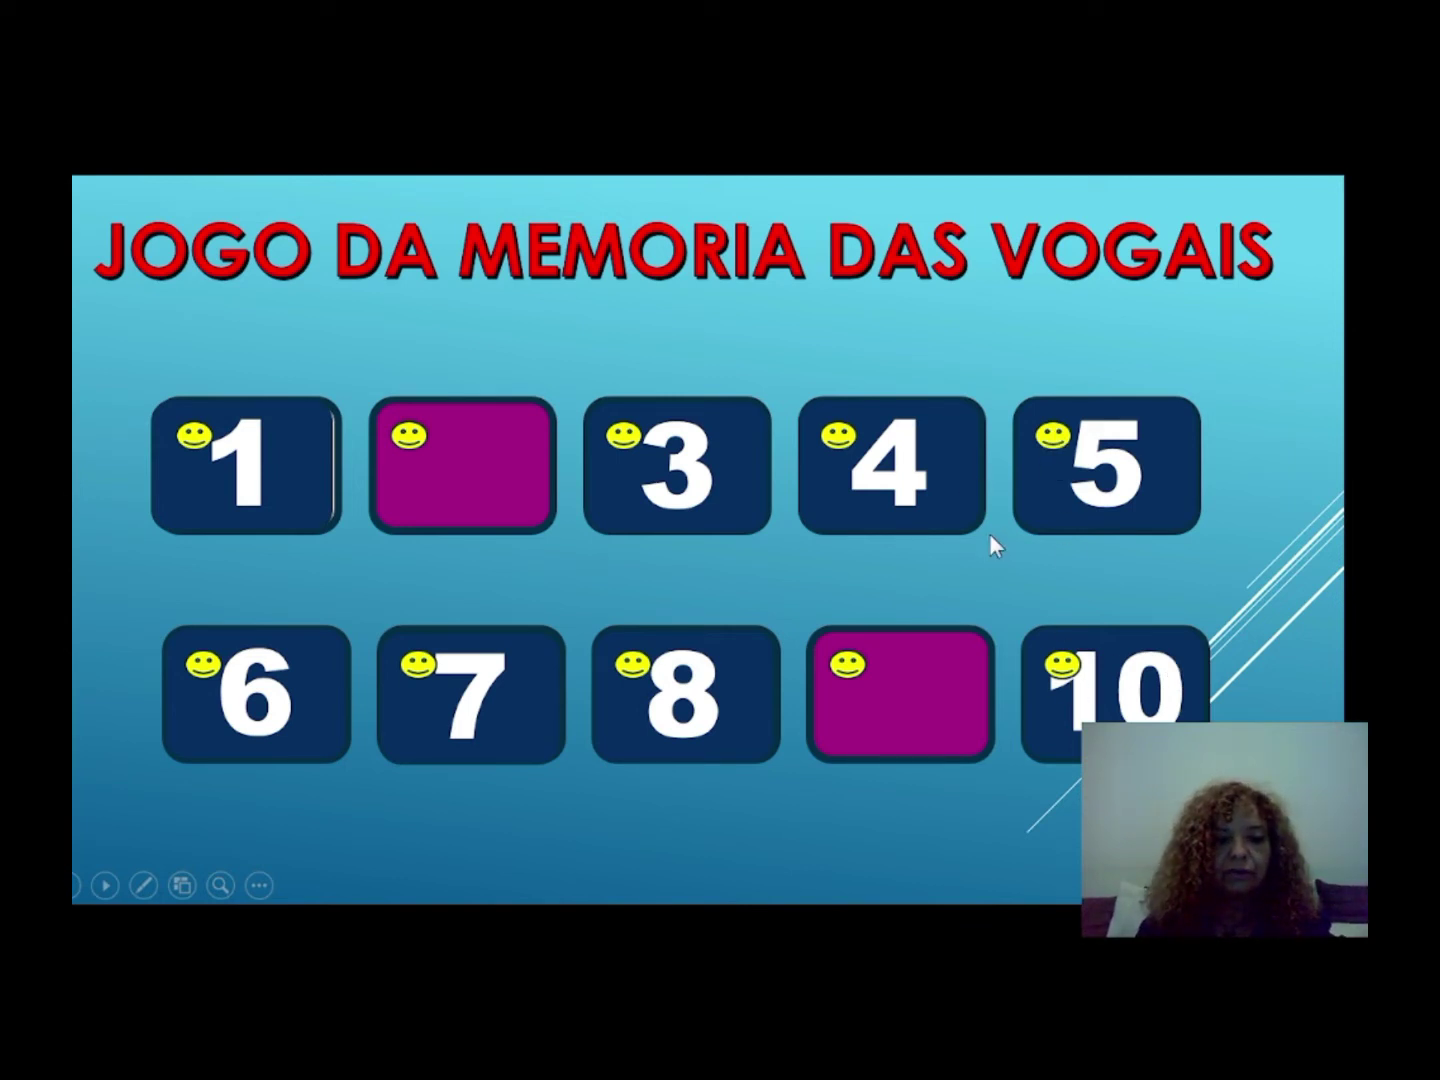
{"action": "key", "text": "Escape"}
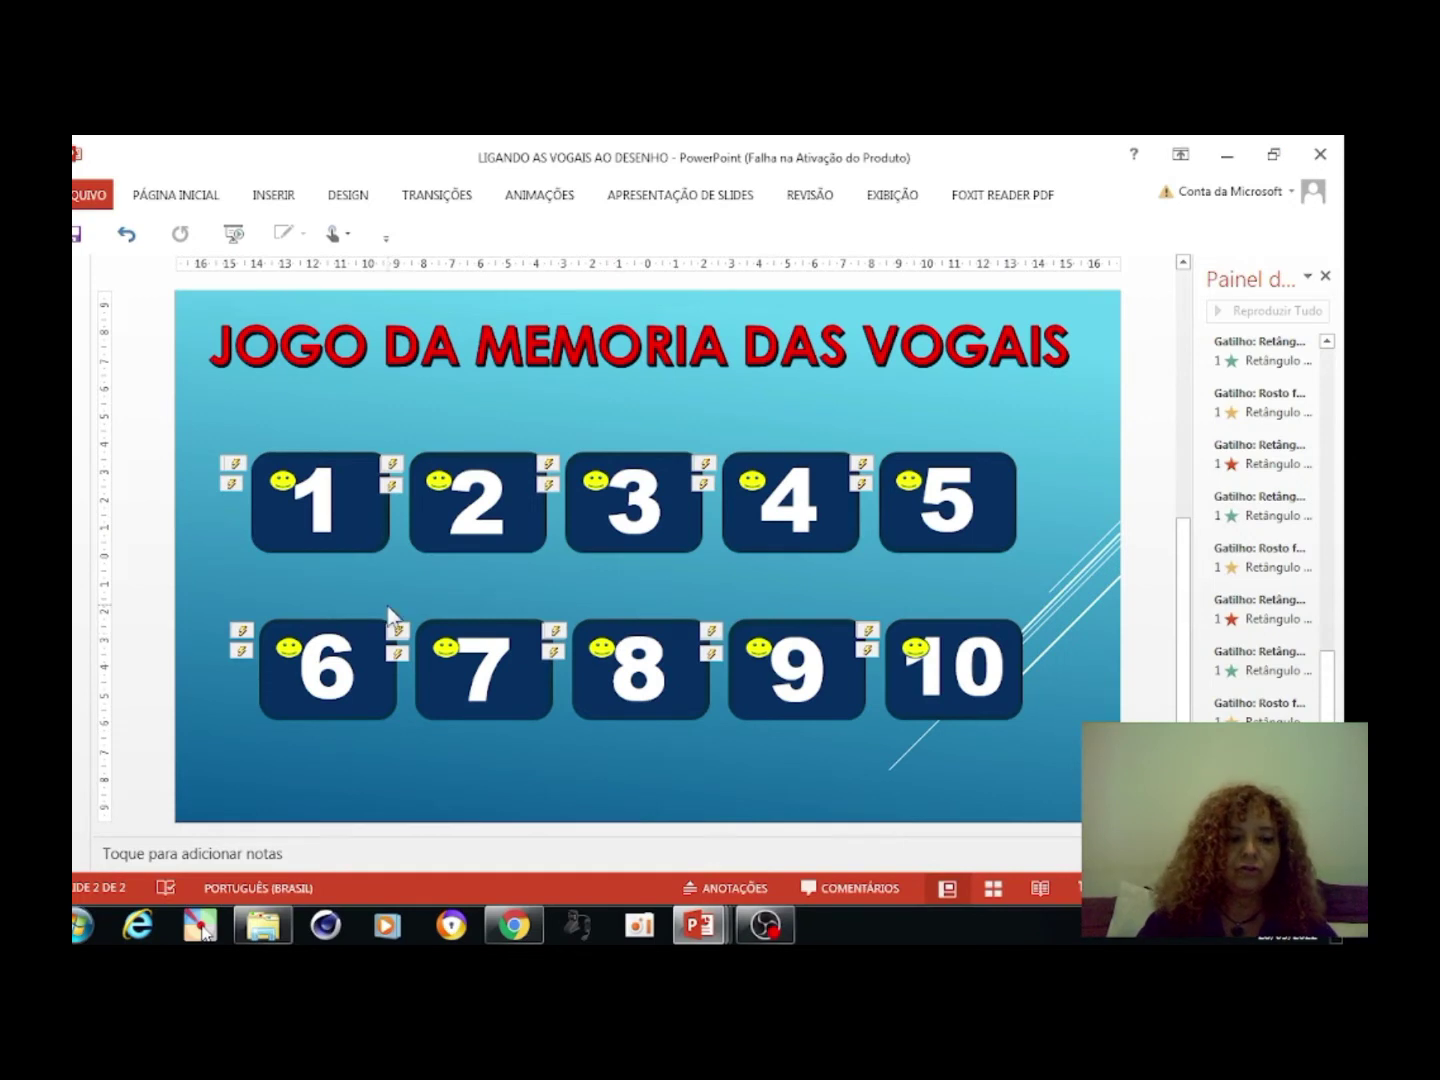
Play the slideshow from the beginning with Shift+F5, then exit with Esc
{"action": "left_click", "coordinate": [360, 528]}
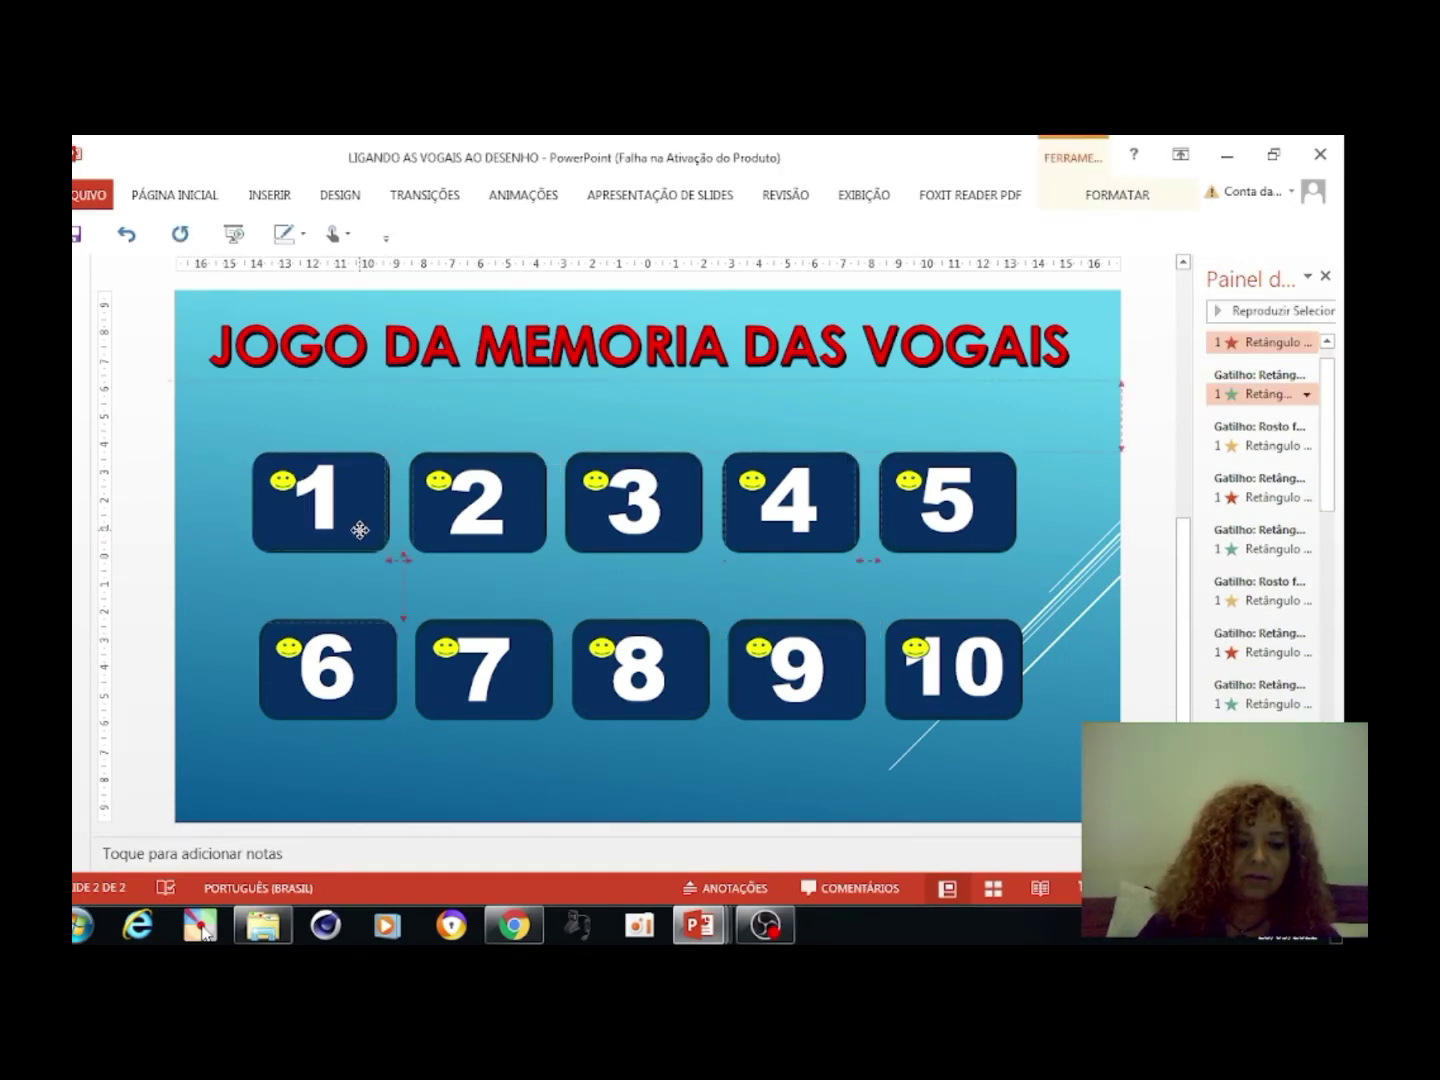
{"action": "left_click_drag", "start_coordinate": [360, 527], "coordinate": [370, 545]}
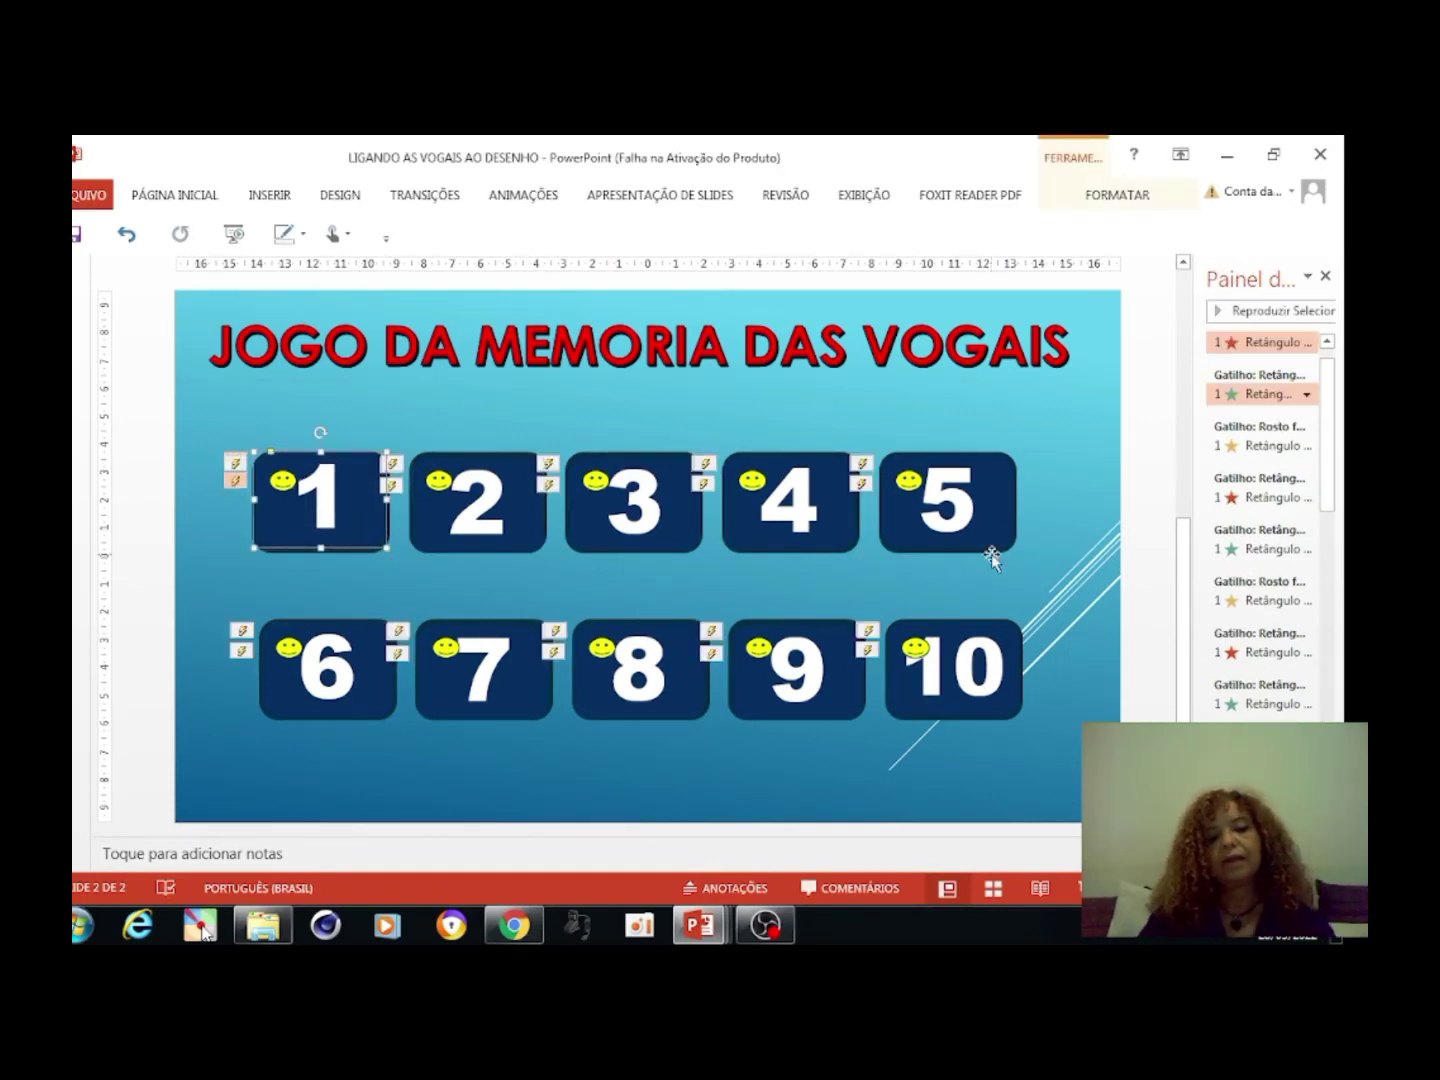
{"action": "left_click", "coordinate": [1052, 440]}
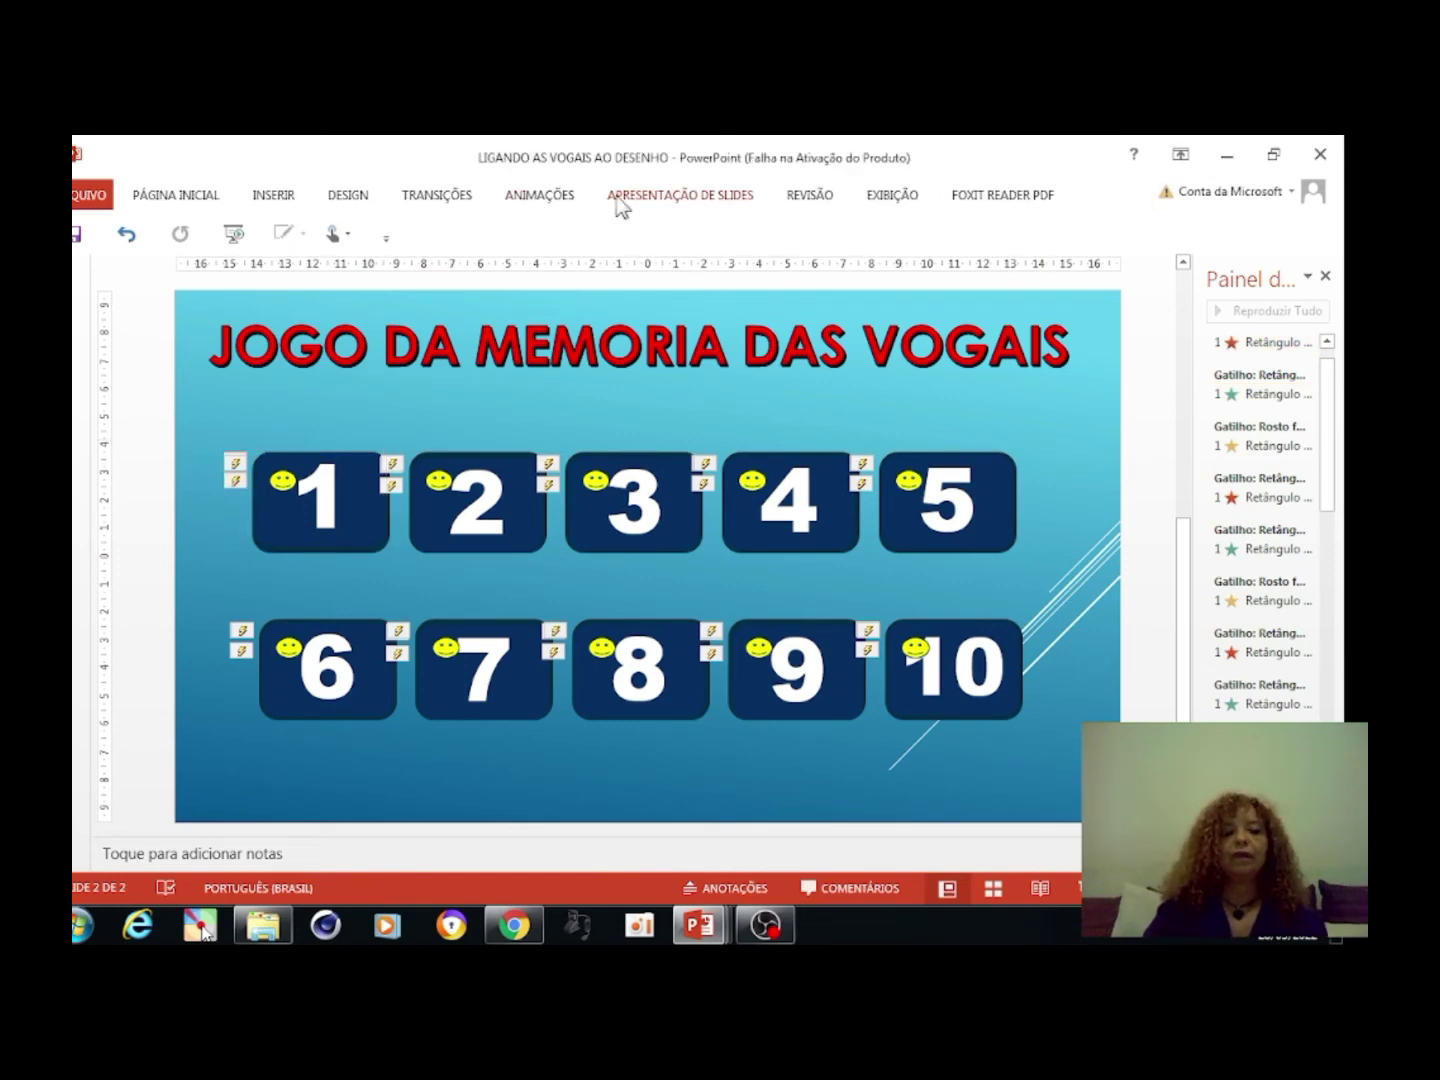
{"action": "left_click", "coordinate": [643, 202]}
{"action": "key", "text": "shift+F5"}
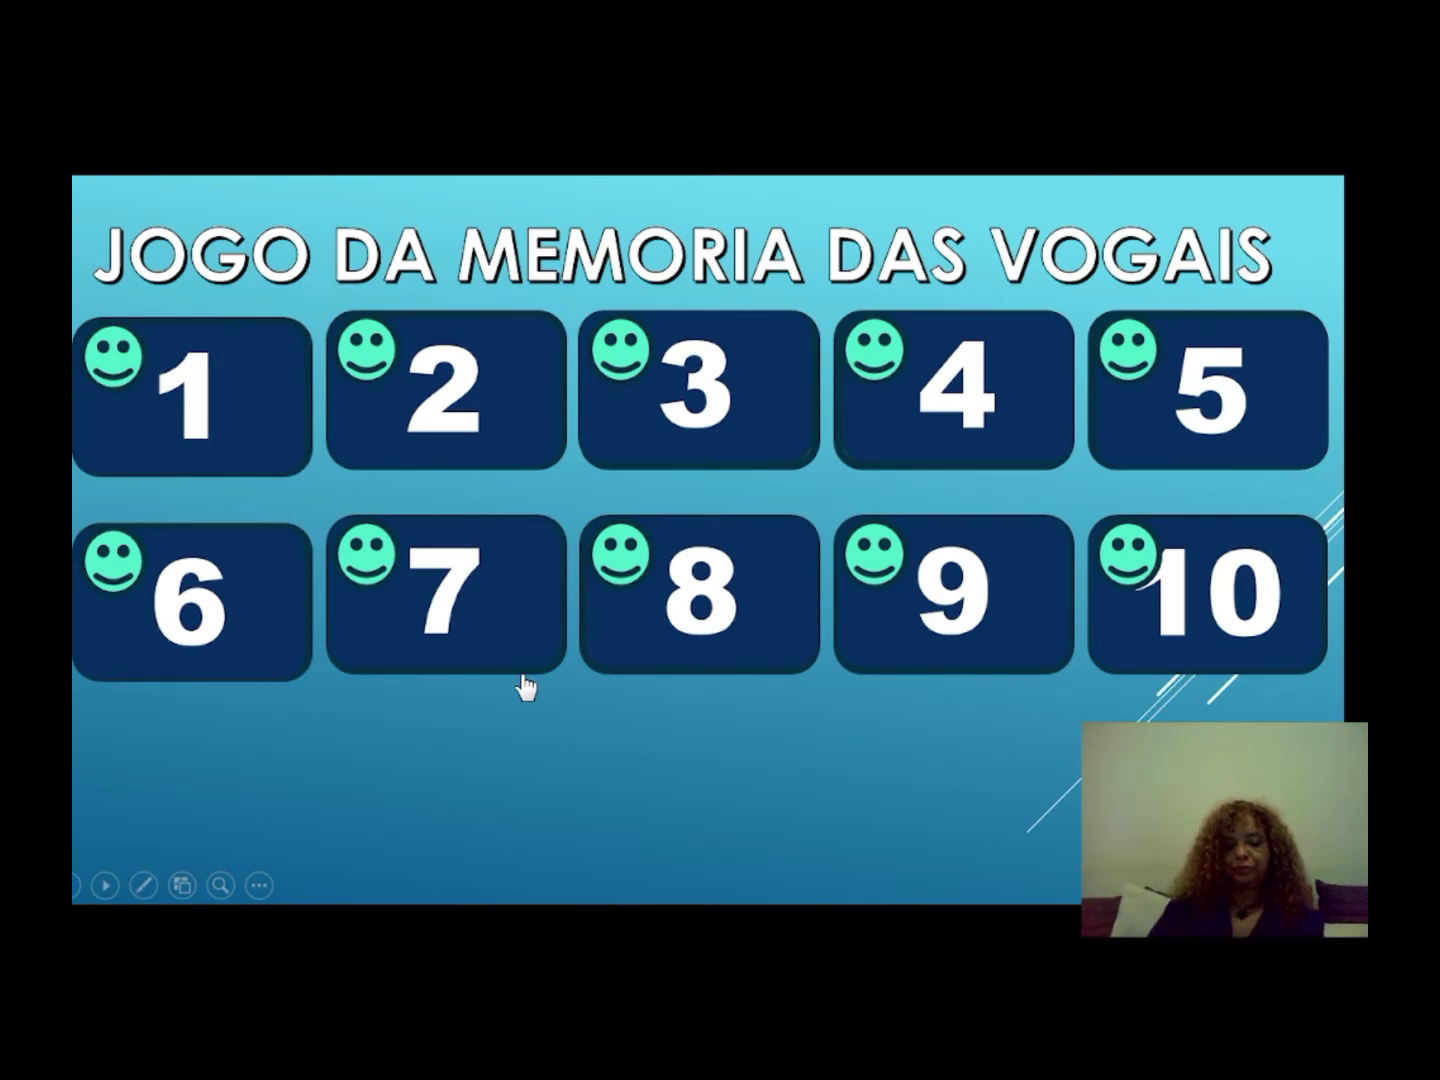
{"action": "key", "text": "Escape"}
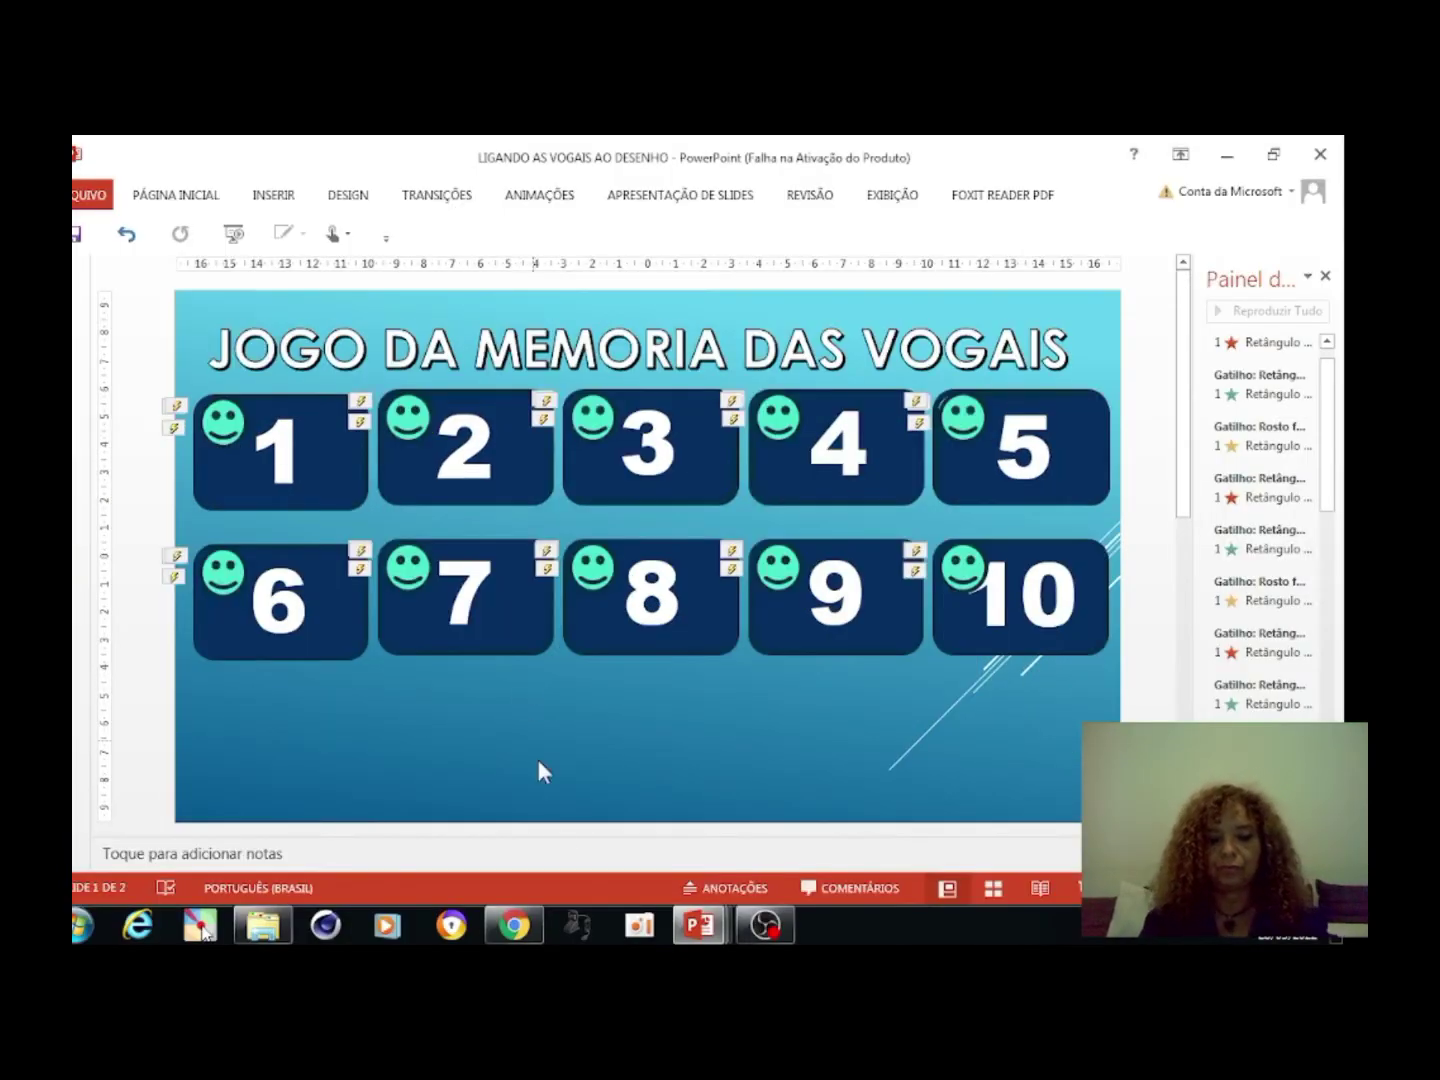
Stop the OBS Studio recording and confirm
{"action": "left_click", "coordinate": [766, 926]}
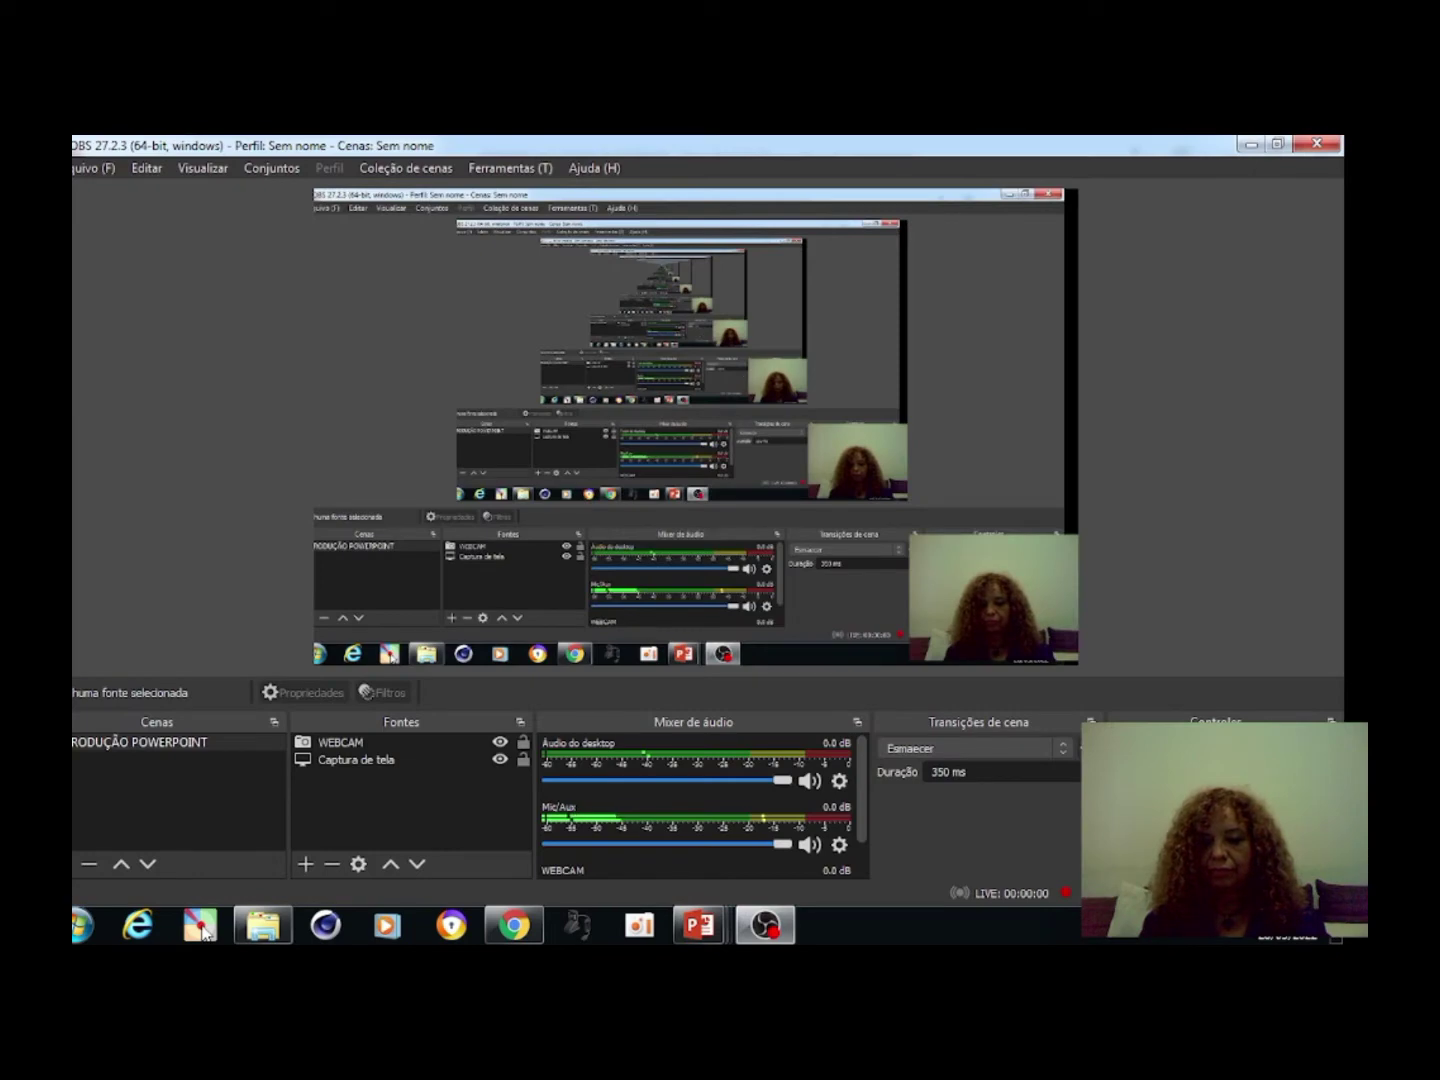
{"action": "left_click", "coordinate": [1216, 775]}
{"action": "left_click", "coordinate": [726, 554]}
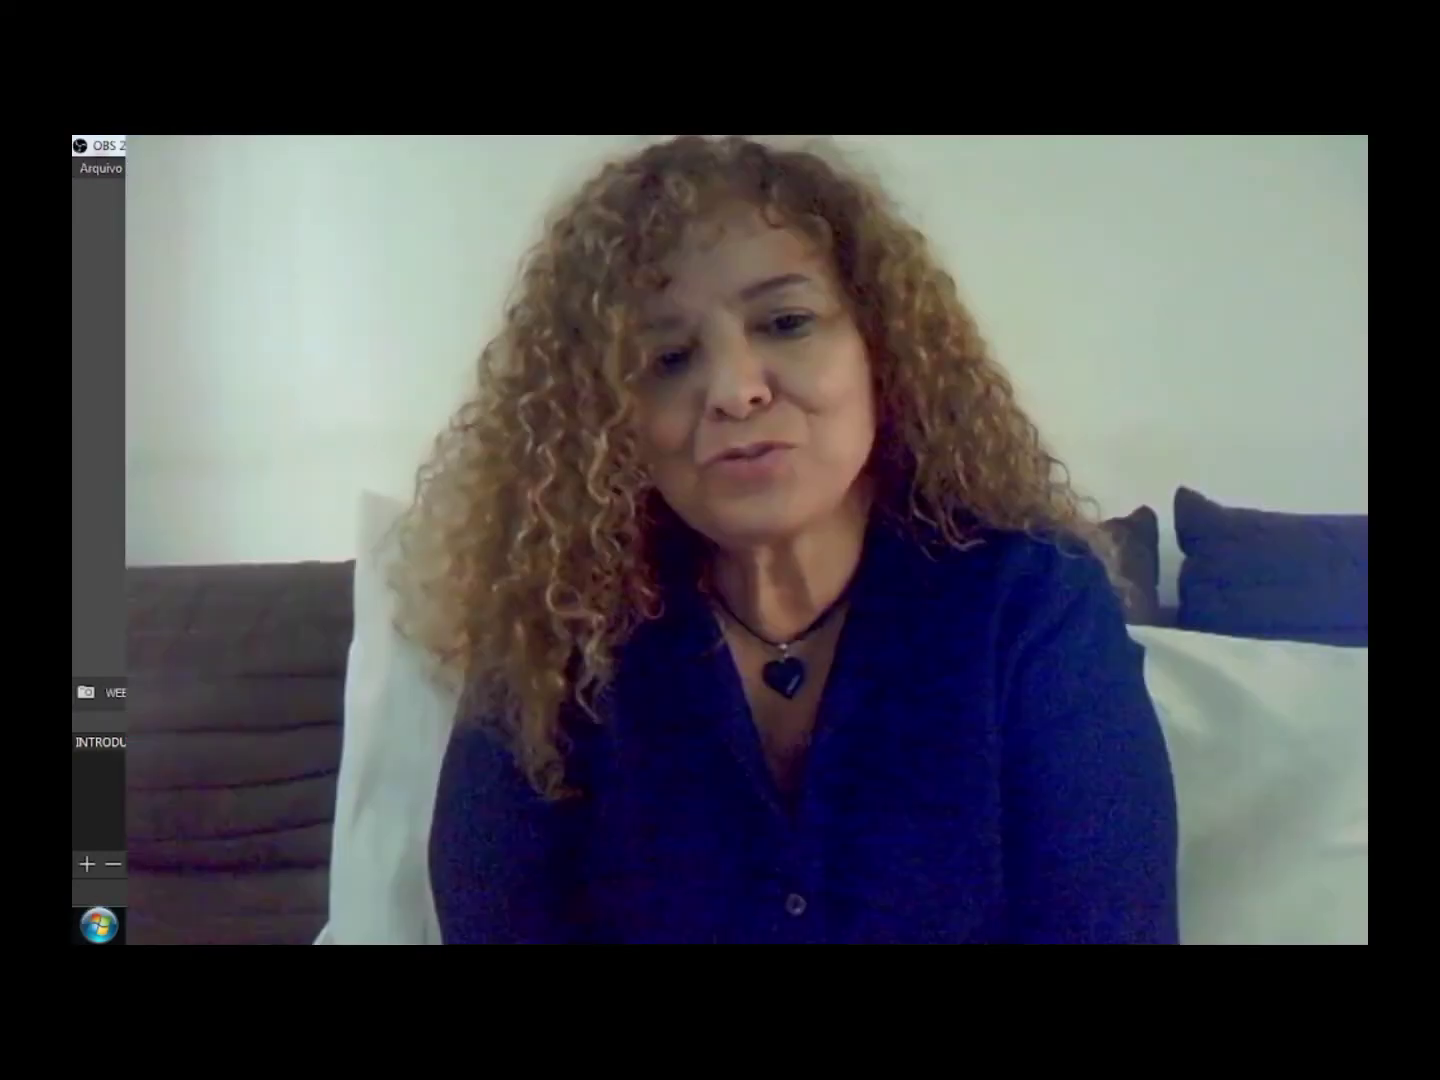
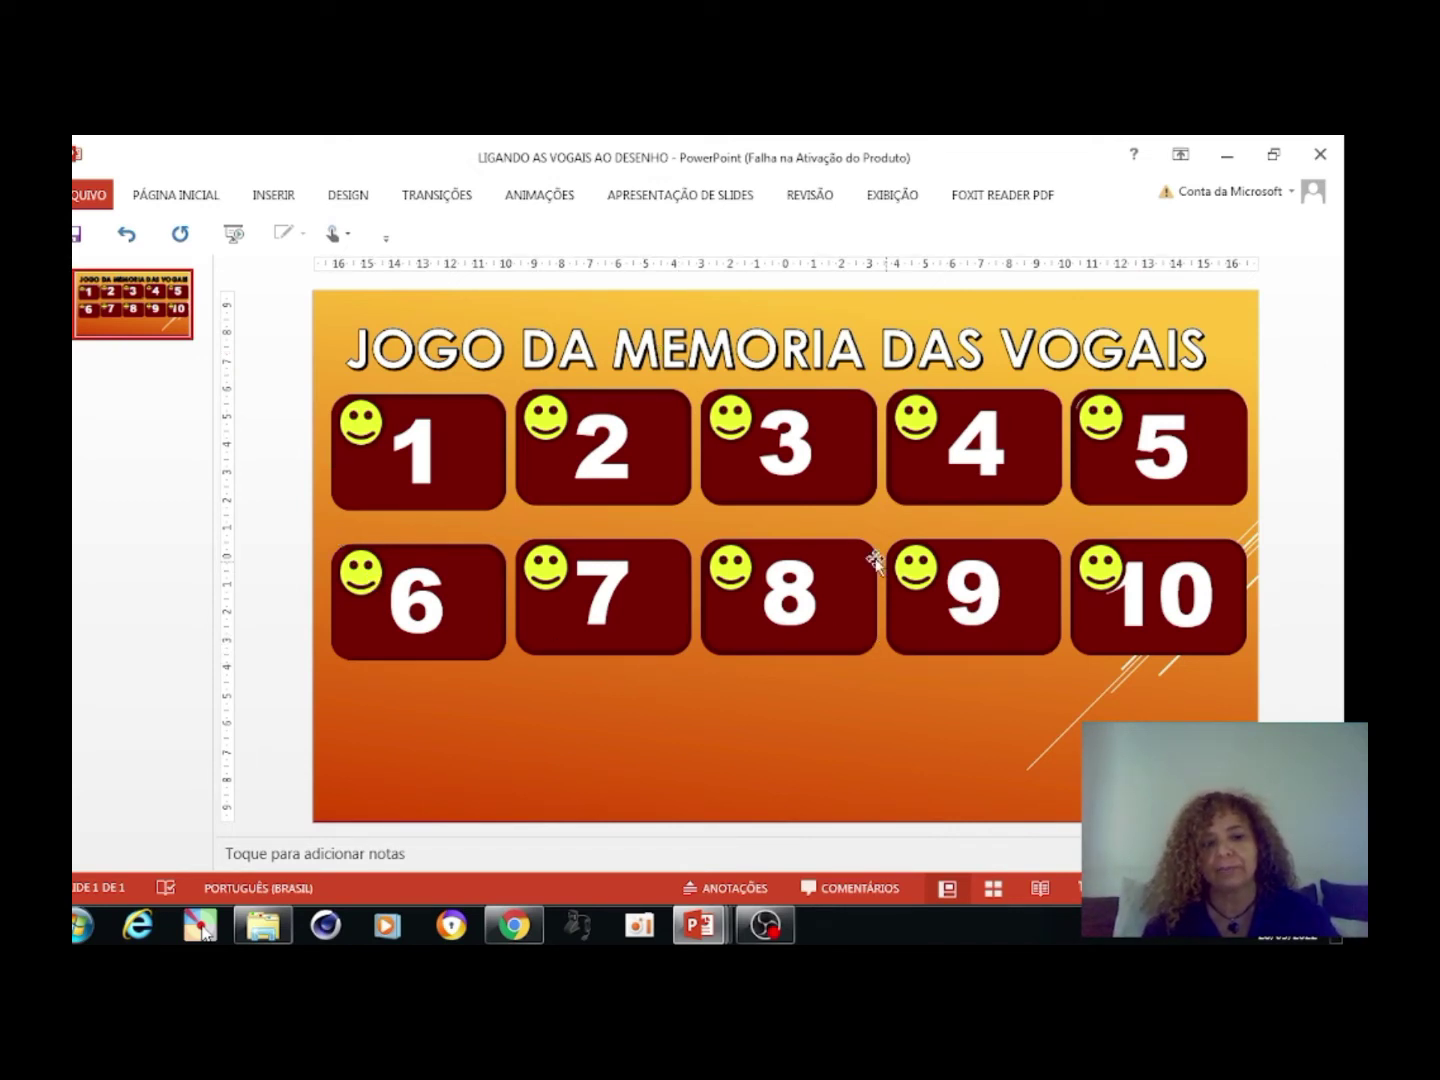
Start the slideshow from the current slide and match the U card with the grapes
{"action": "left_click", "coordinate": [711, 196]}
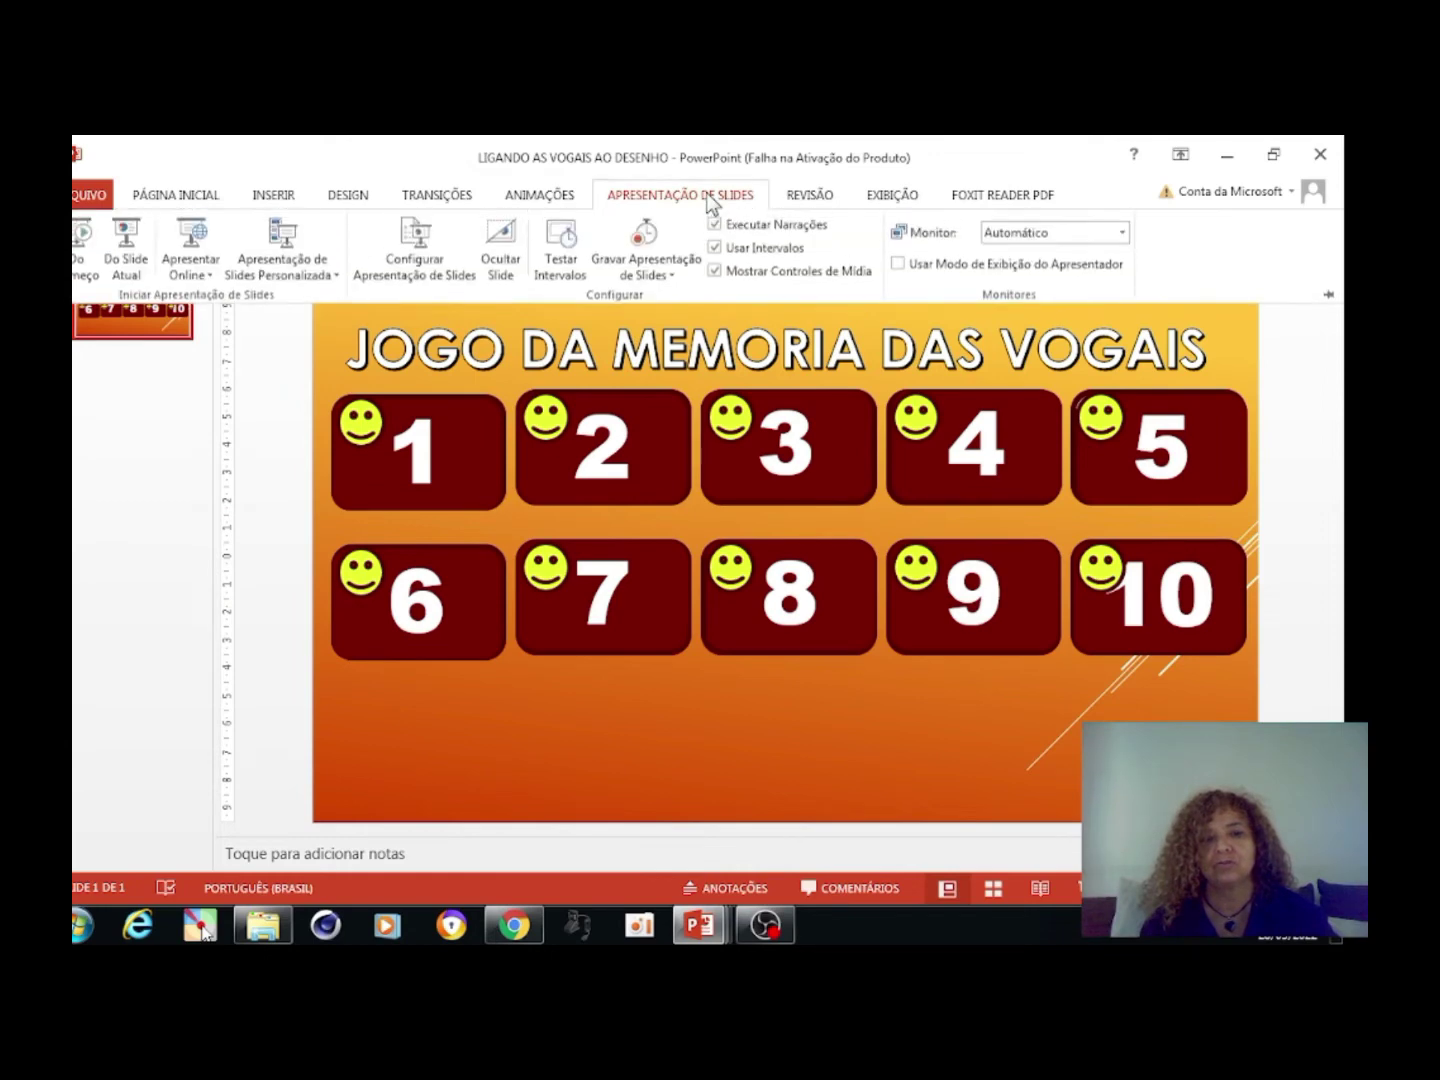
{"action": "left_click", "coordinate": [105, 247]}
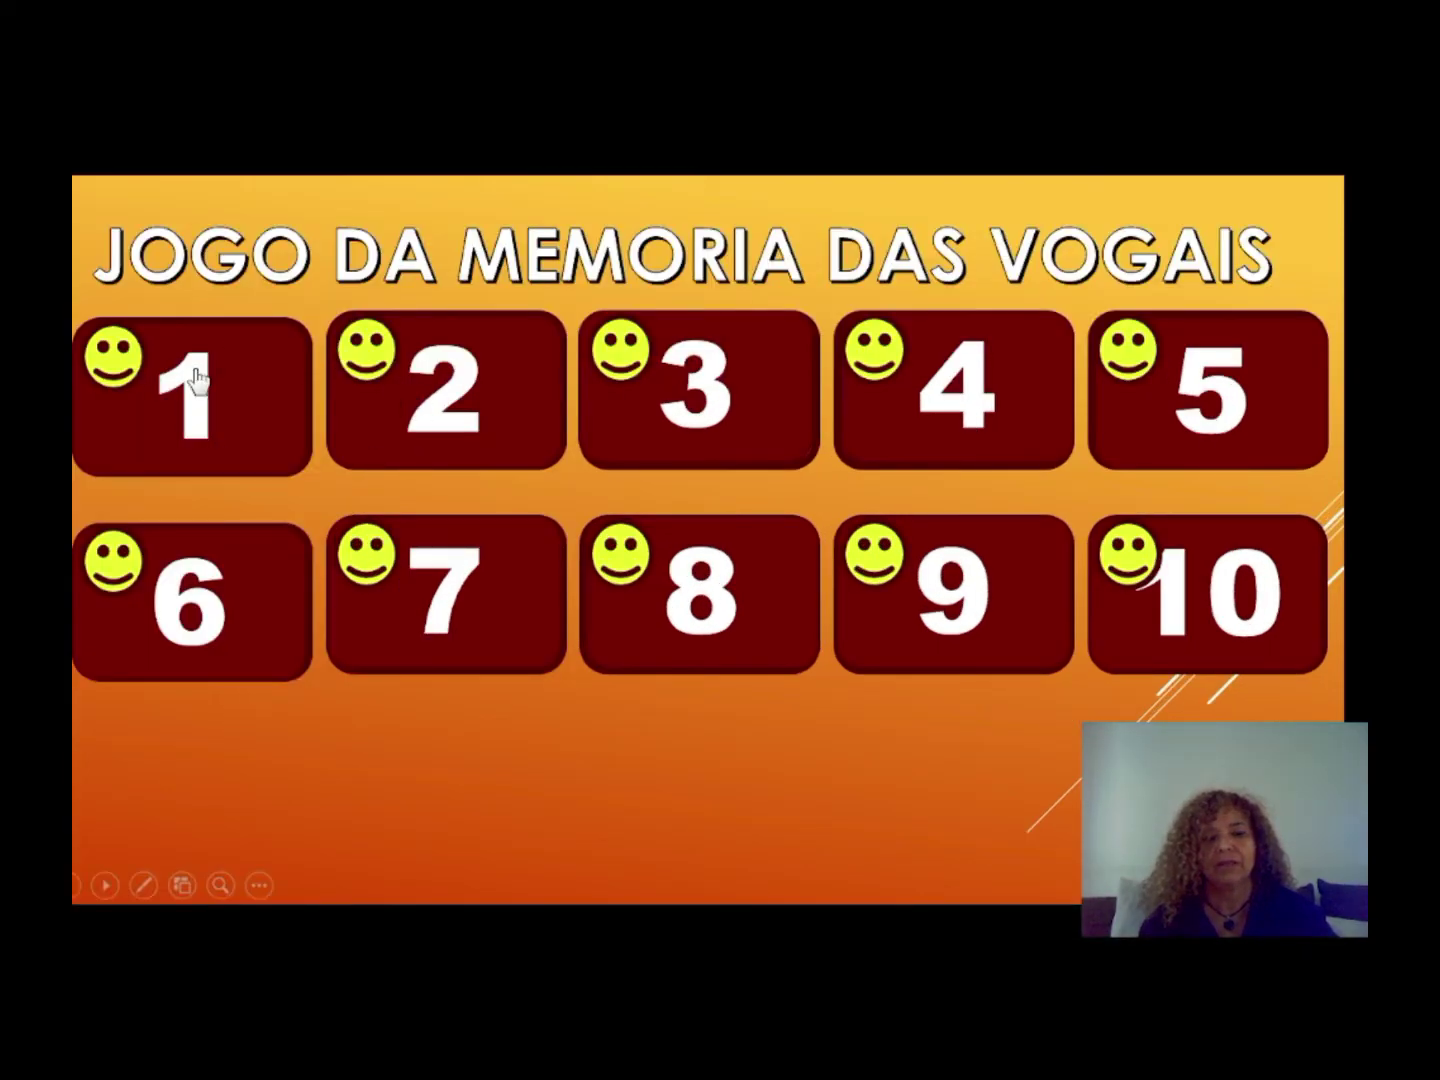
{"action": "left_click", "coordinate": [280, 429]}
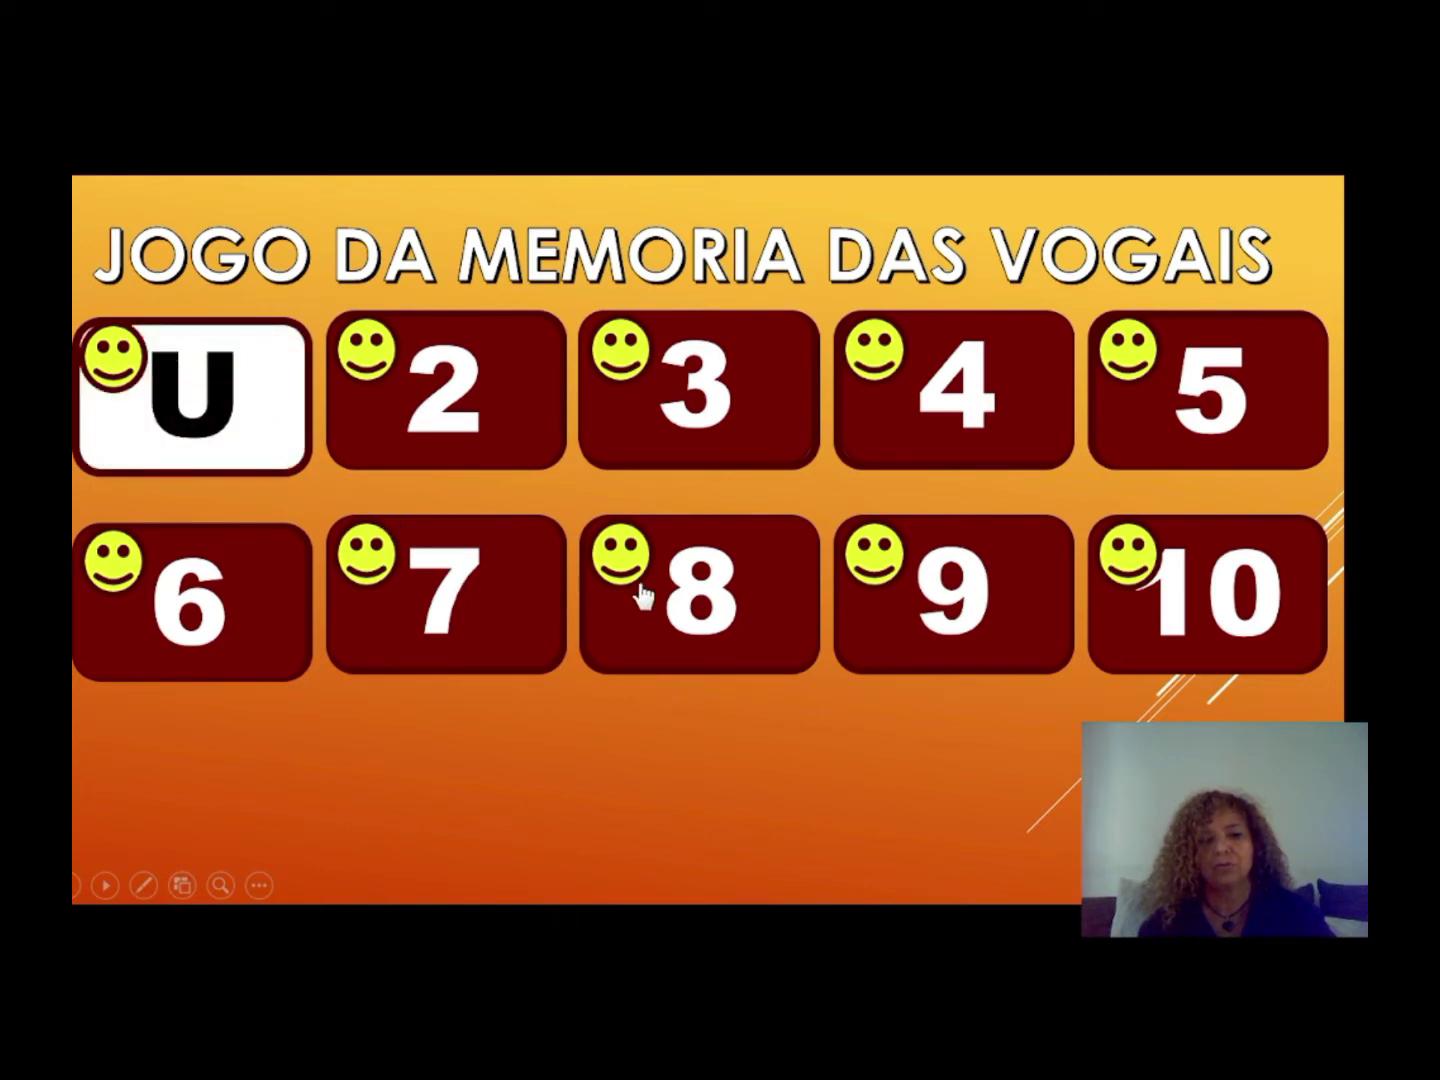
{"action": "left_click", "coordinate": [931, 653]}
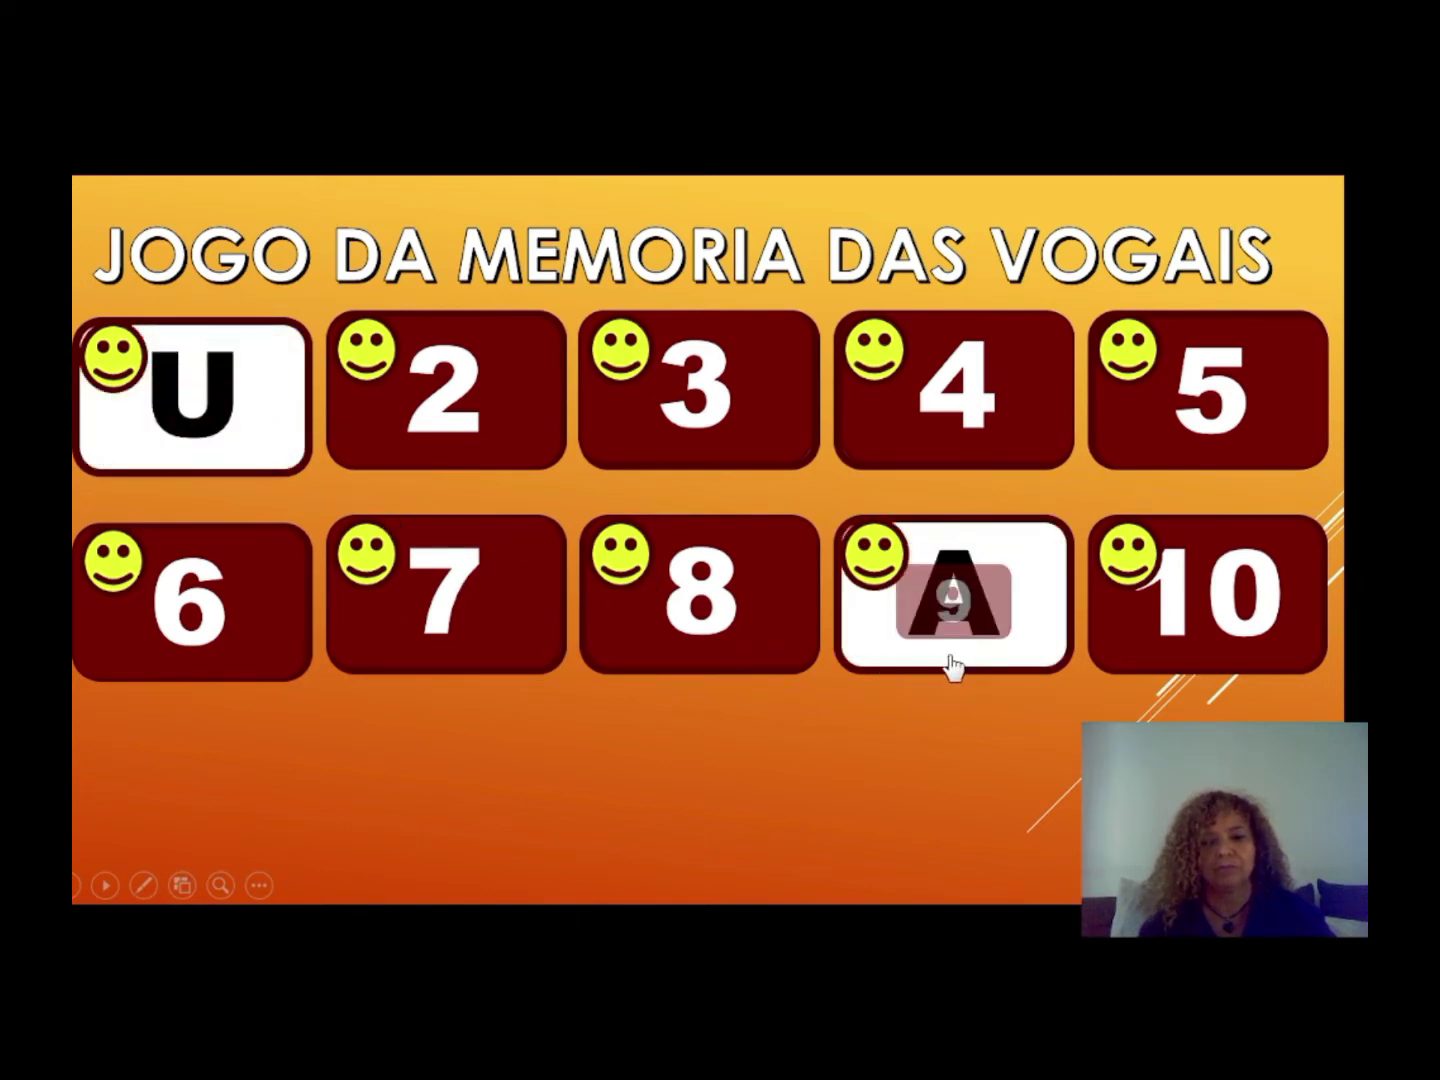
{"action": "left_click", "coordinate": [284, 463]}
{"action": "left_click", "coordinate": [1003, 661]}
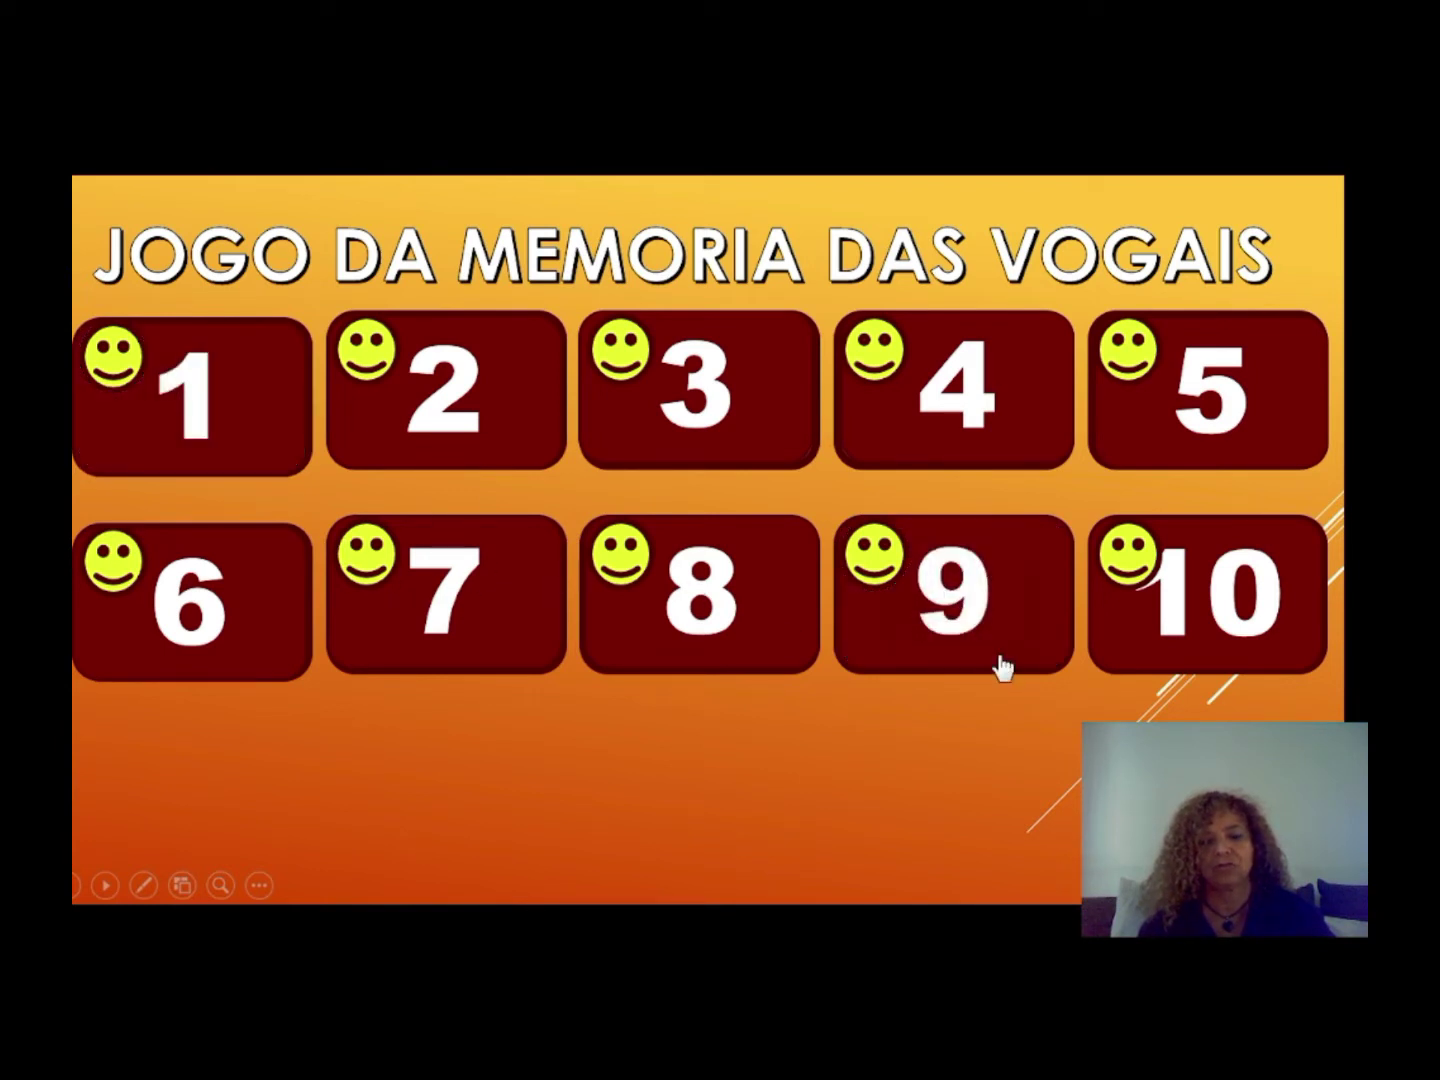
{"action": "left_click", "coordinate": [1163, 649]}
{"action": "left_click", "coordinate": [256, 440]}
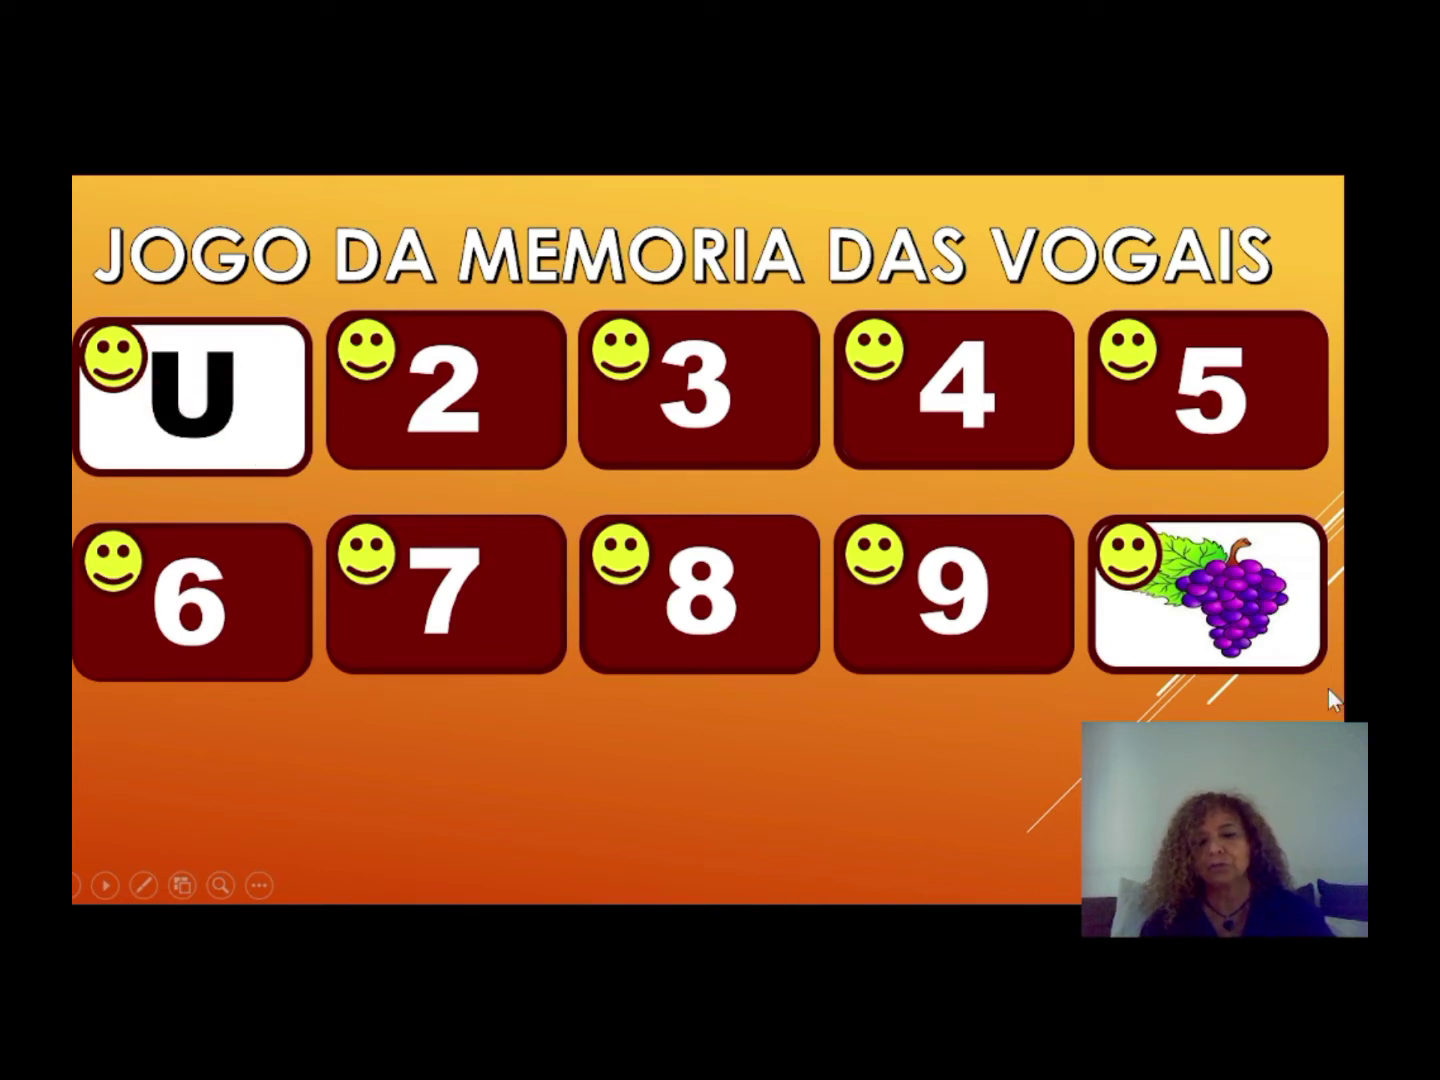
{"action": "left_click", "coordinate": [110, 352]}
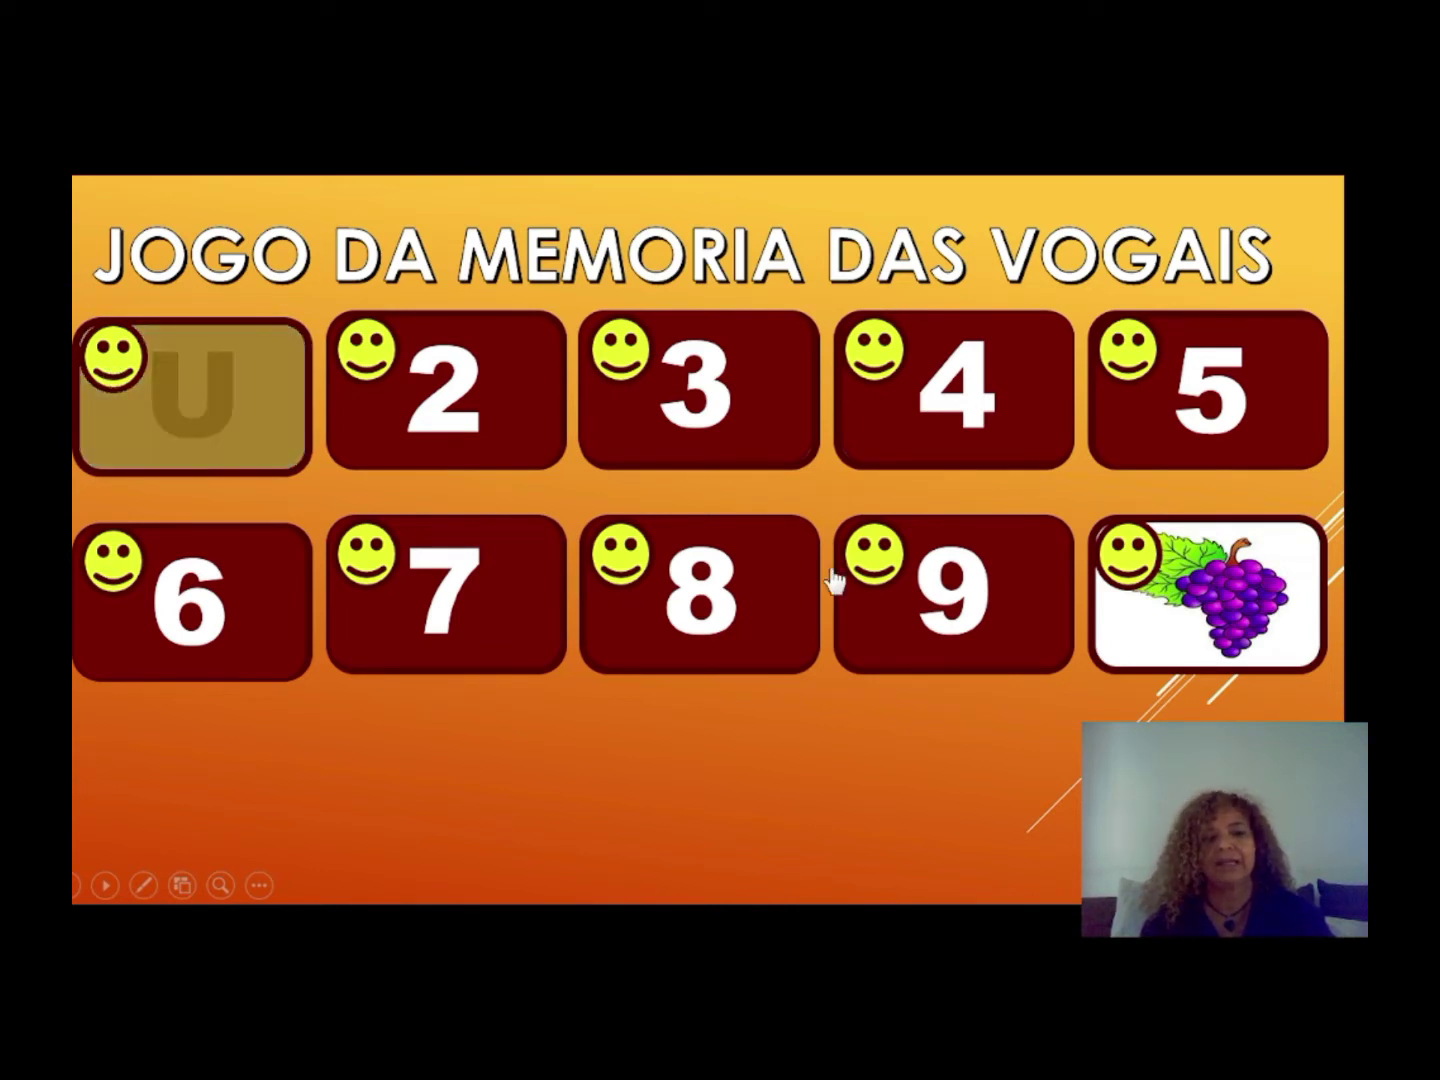
{"action": "left_click", "coordinate": [1145, 558]}
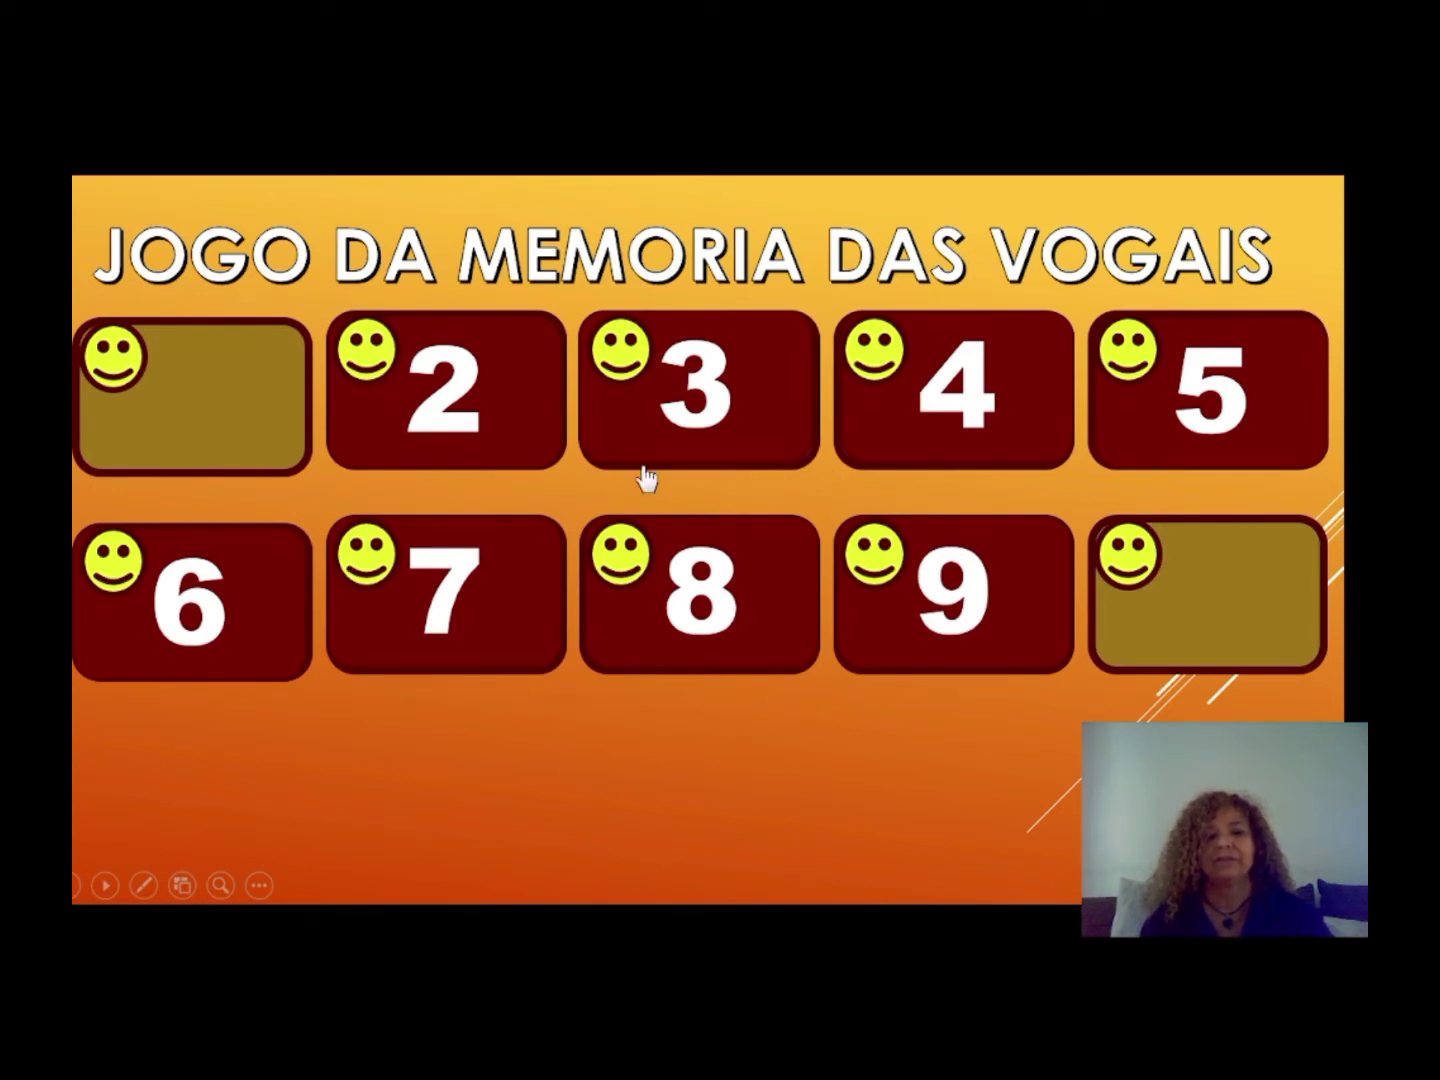
Match the I card with the island and the O card with the egg
{"action": "left_click", "coordinate": [708, 447]}
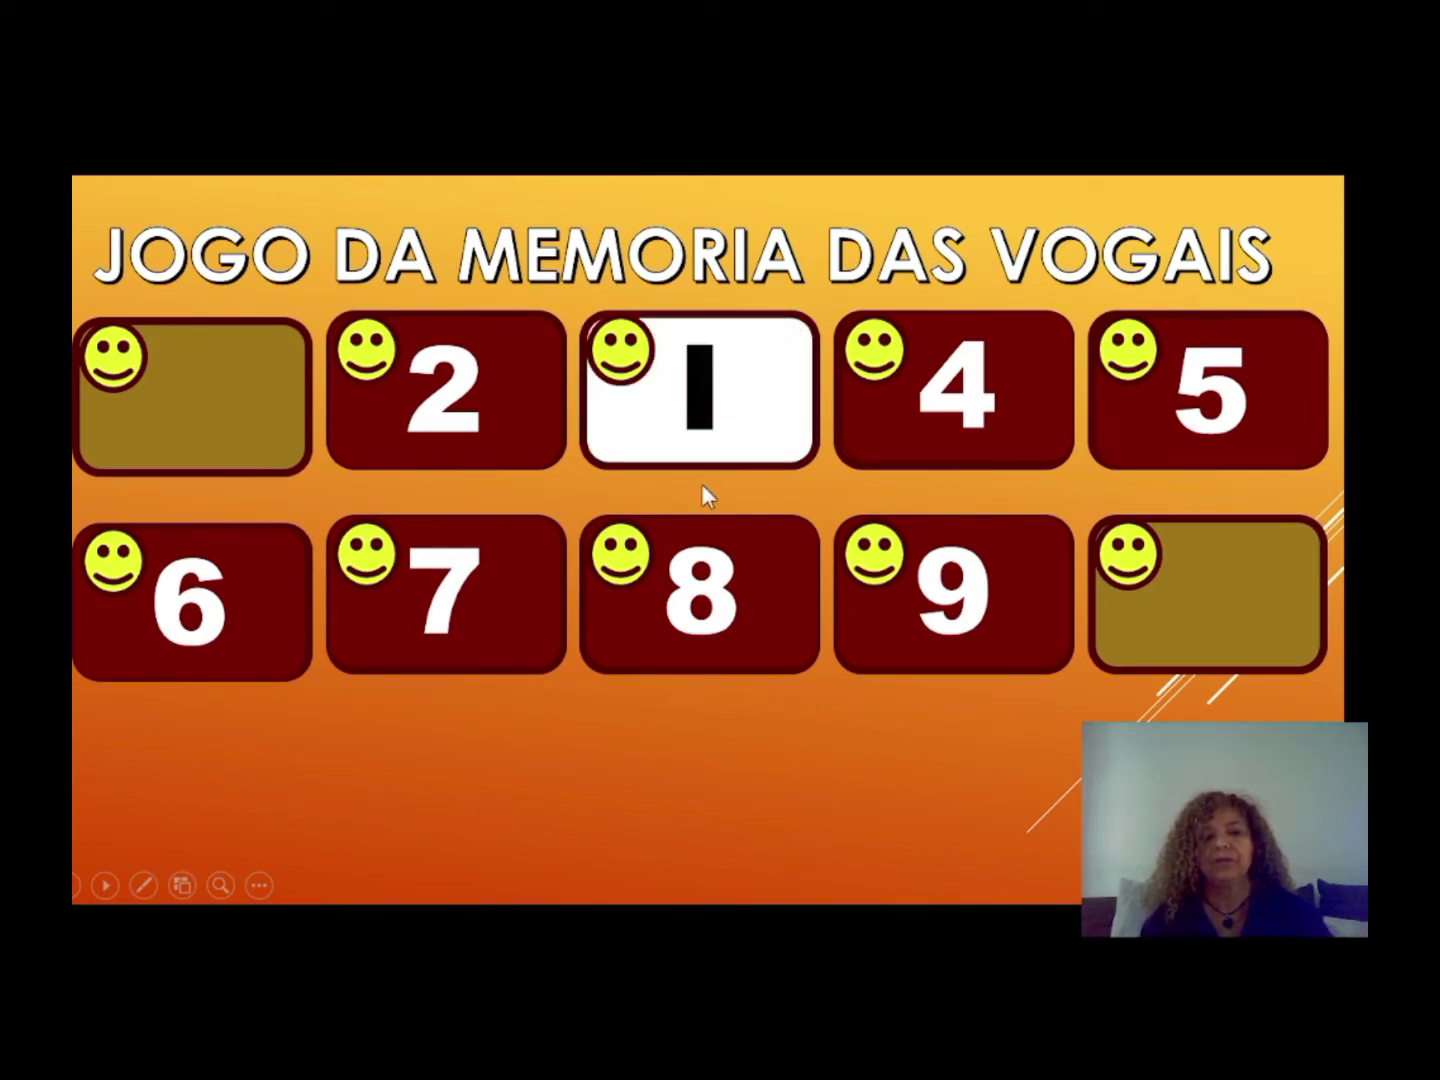
{"action": "left_click", "coordinate": [660, 586]}
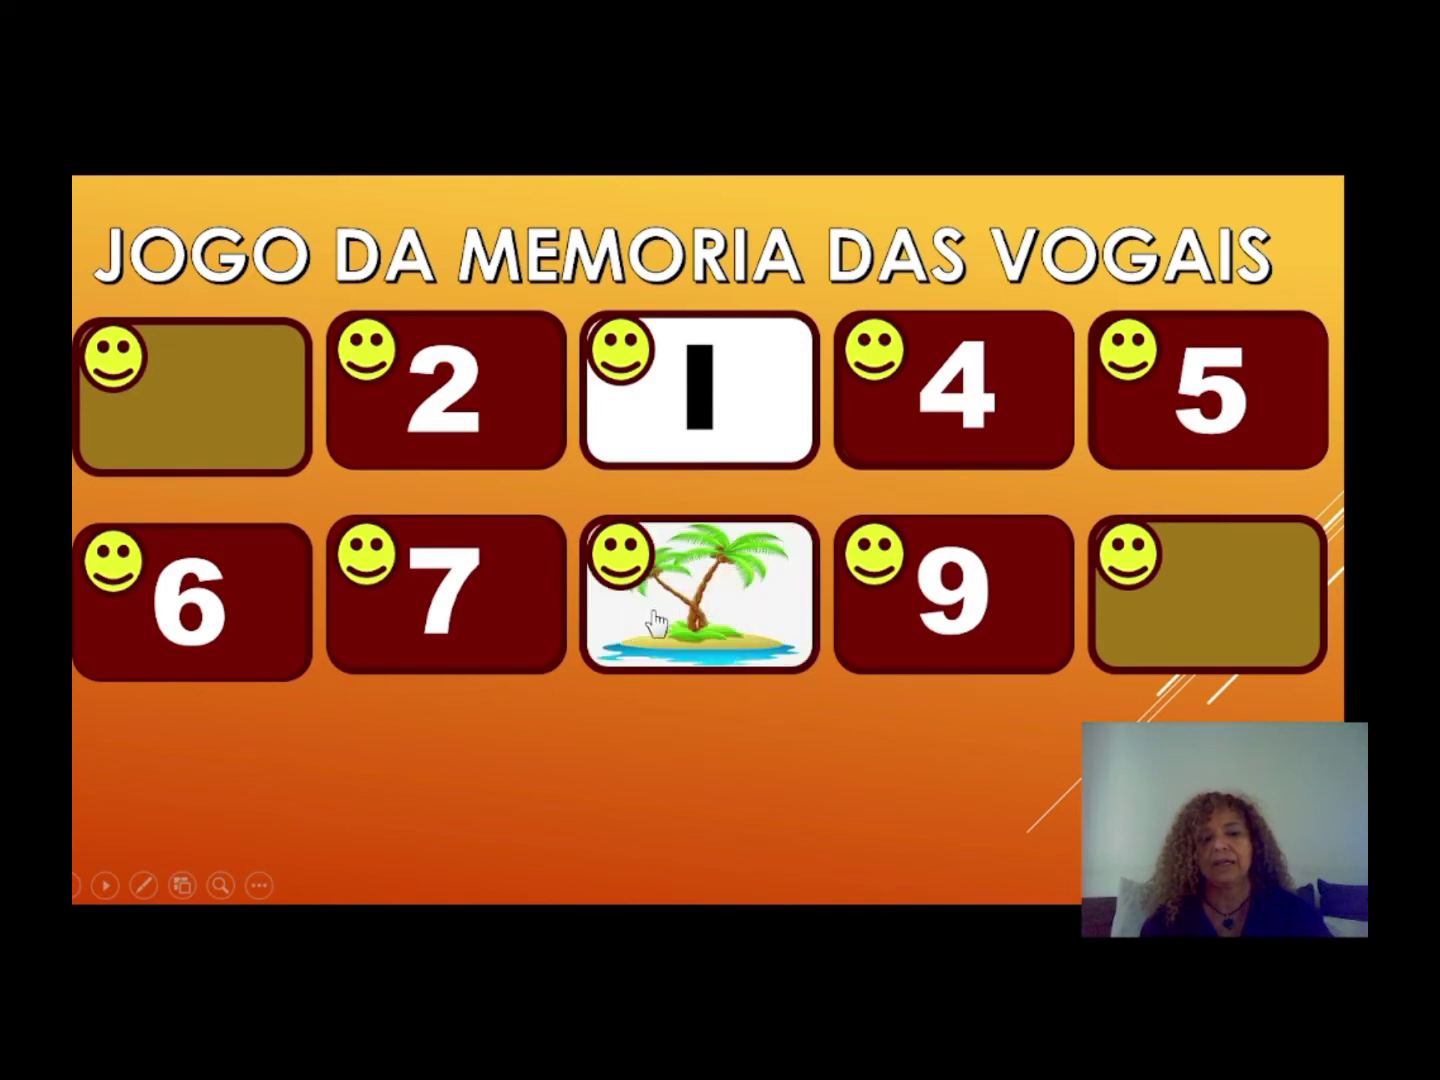
{"action": "left_click", "coordinate": [616, 355]}
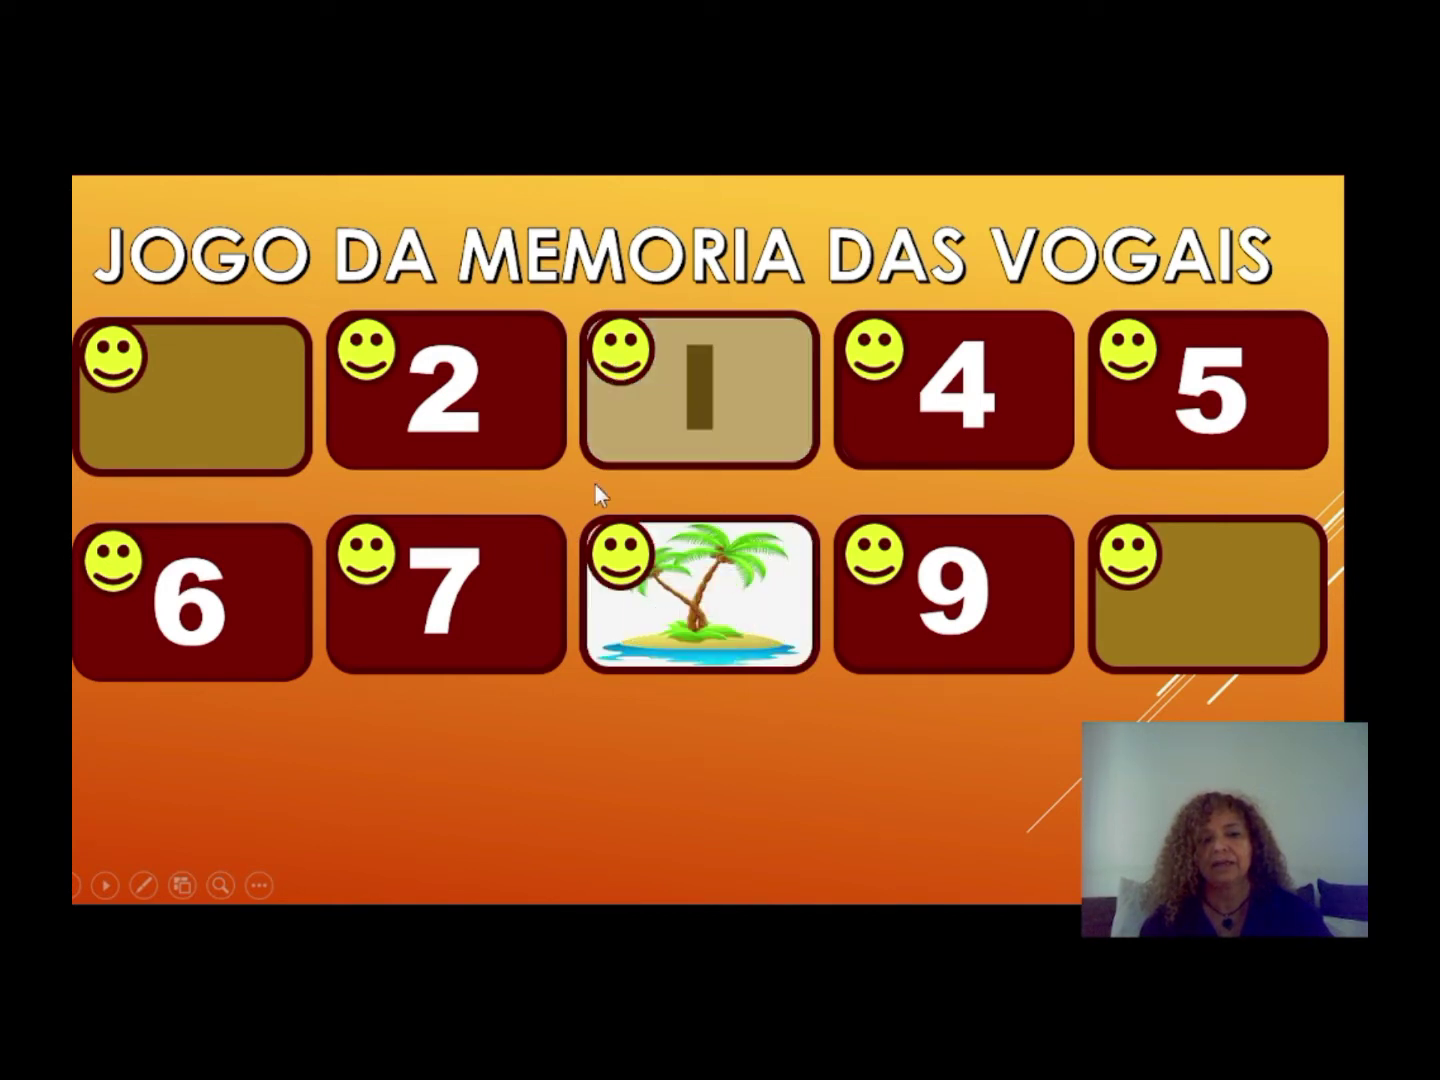
{"action": "left_click", "coordinate": [615, 548]}
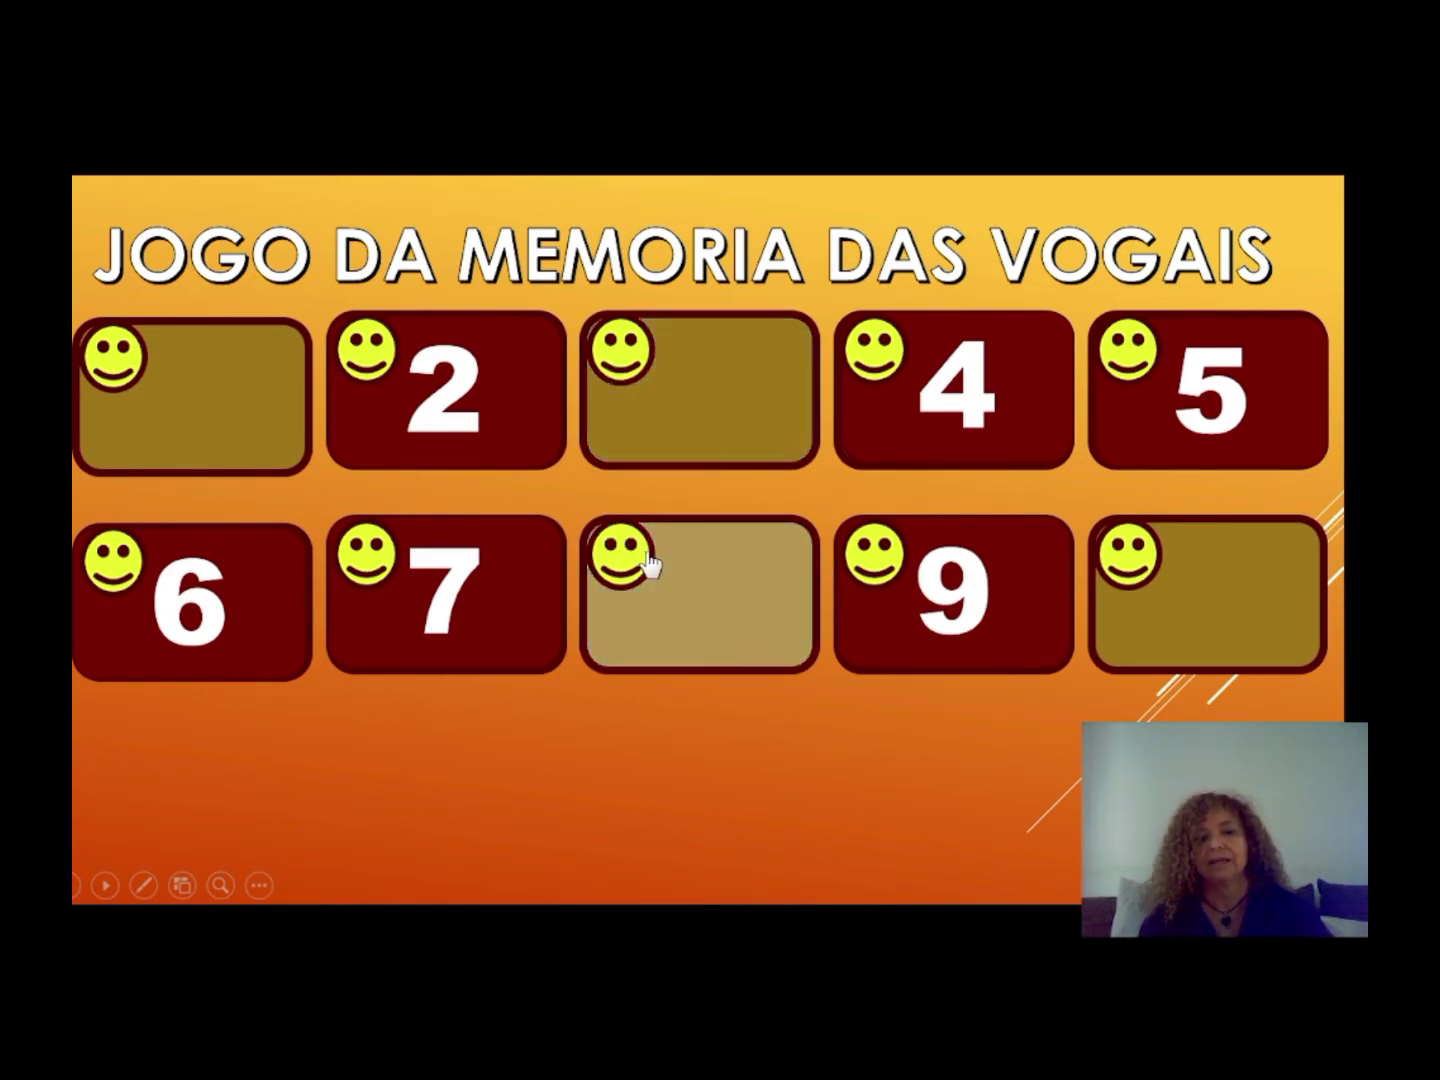
{"action": "left_click", "coordinate": [1176, 402]}
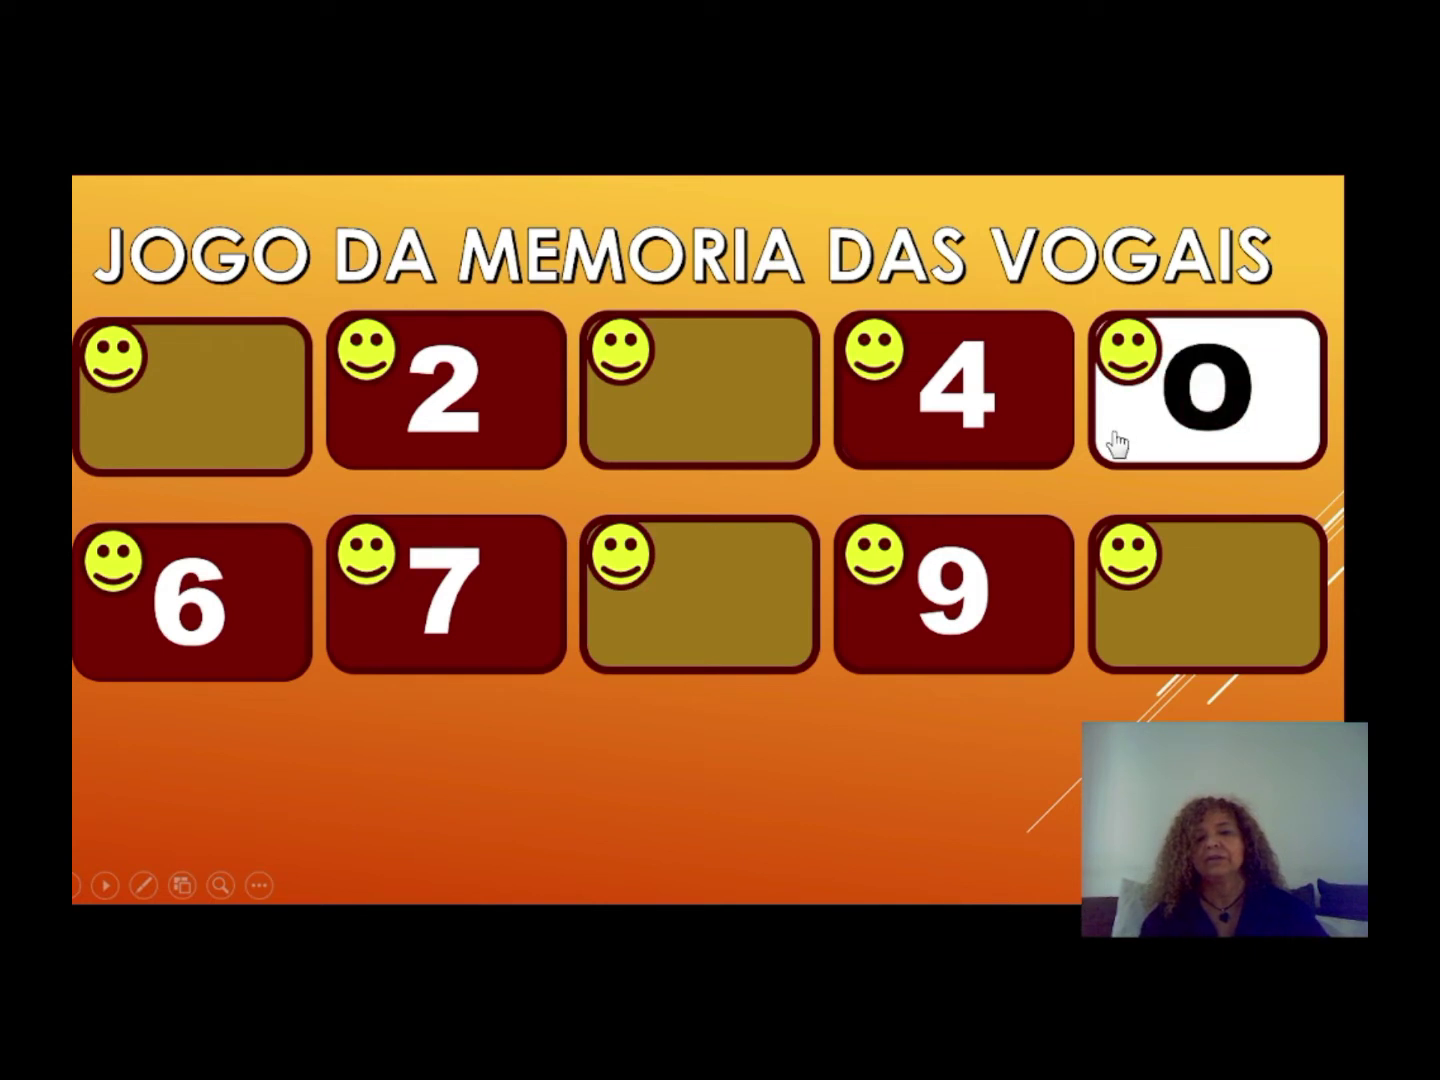
{"action": "left_click", "coordinate": [236, 620]}
{"action": "left_click", "coordinate": [104, 598]}
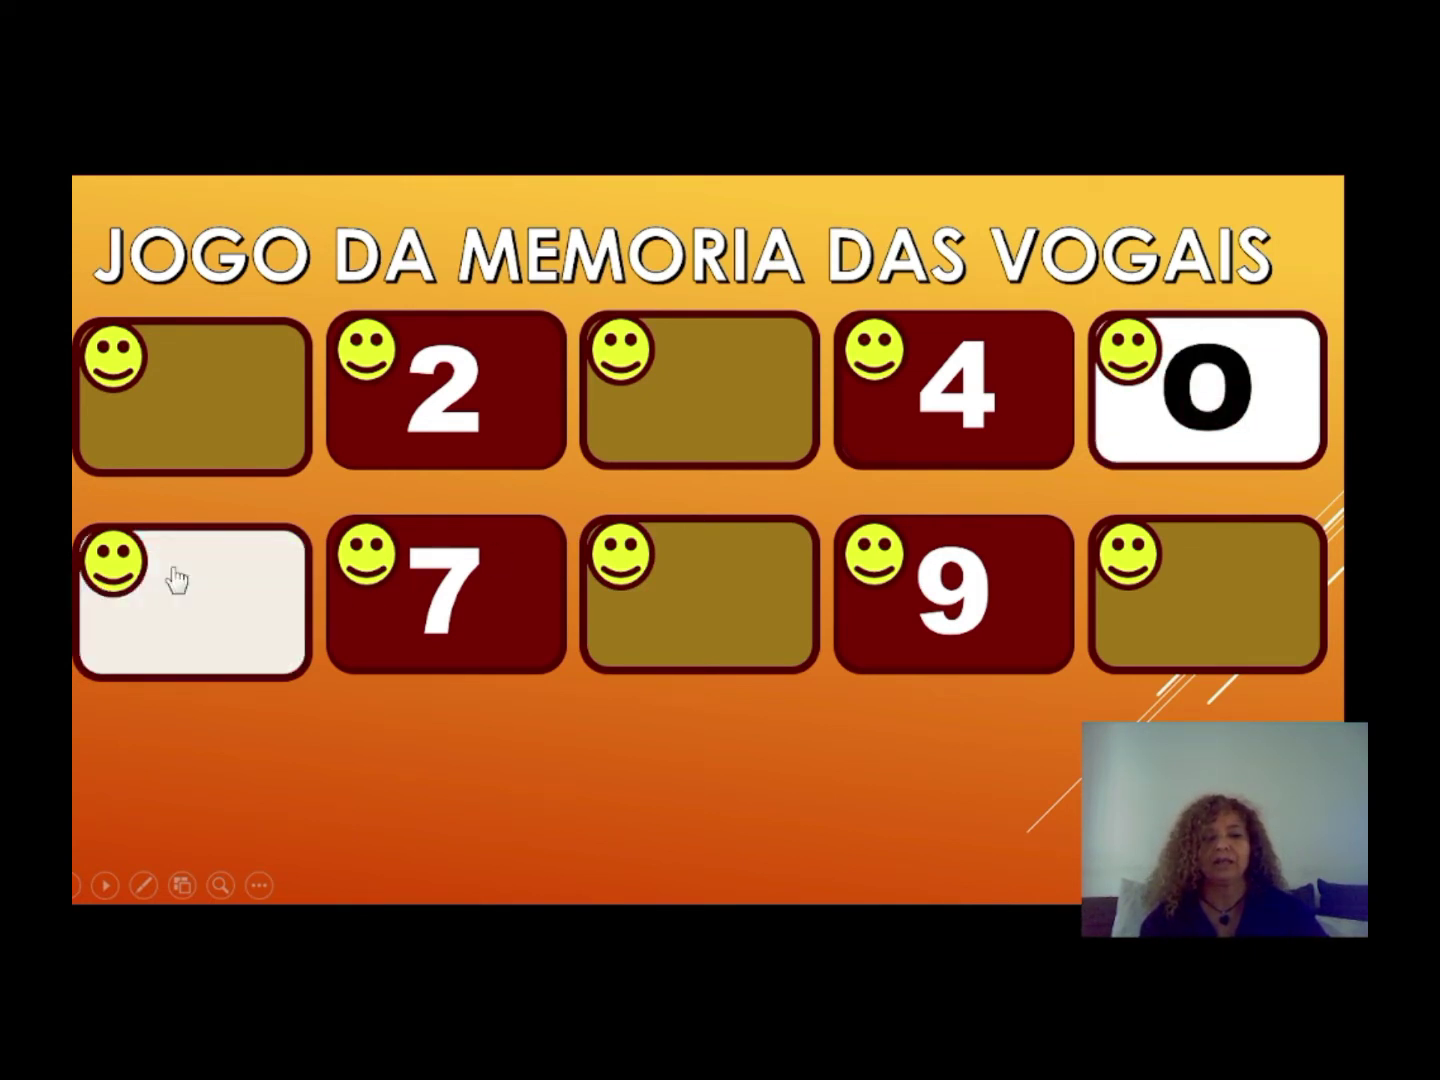
{"action": "left_click", "coordinate": [1149, 398]}
Find and match the A card with the pineapple after a few wrong flips
{"action": "left_click", "coordinate": [978, 581]}
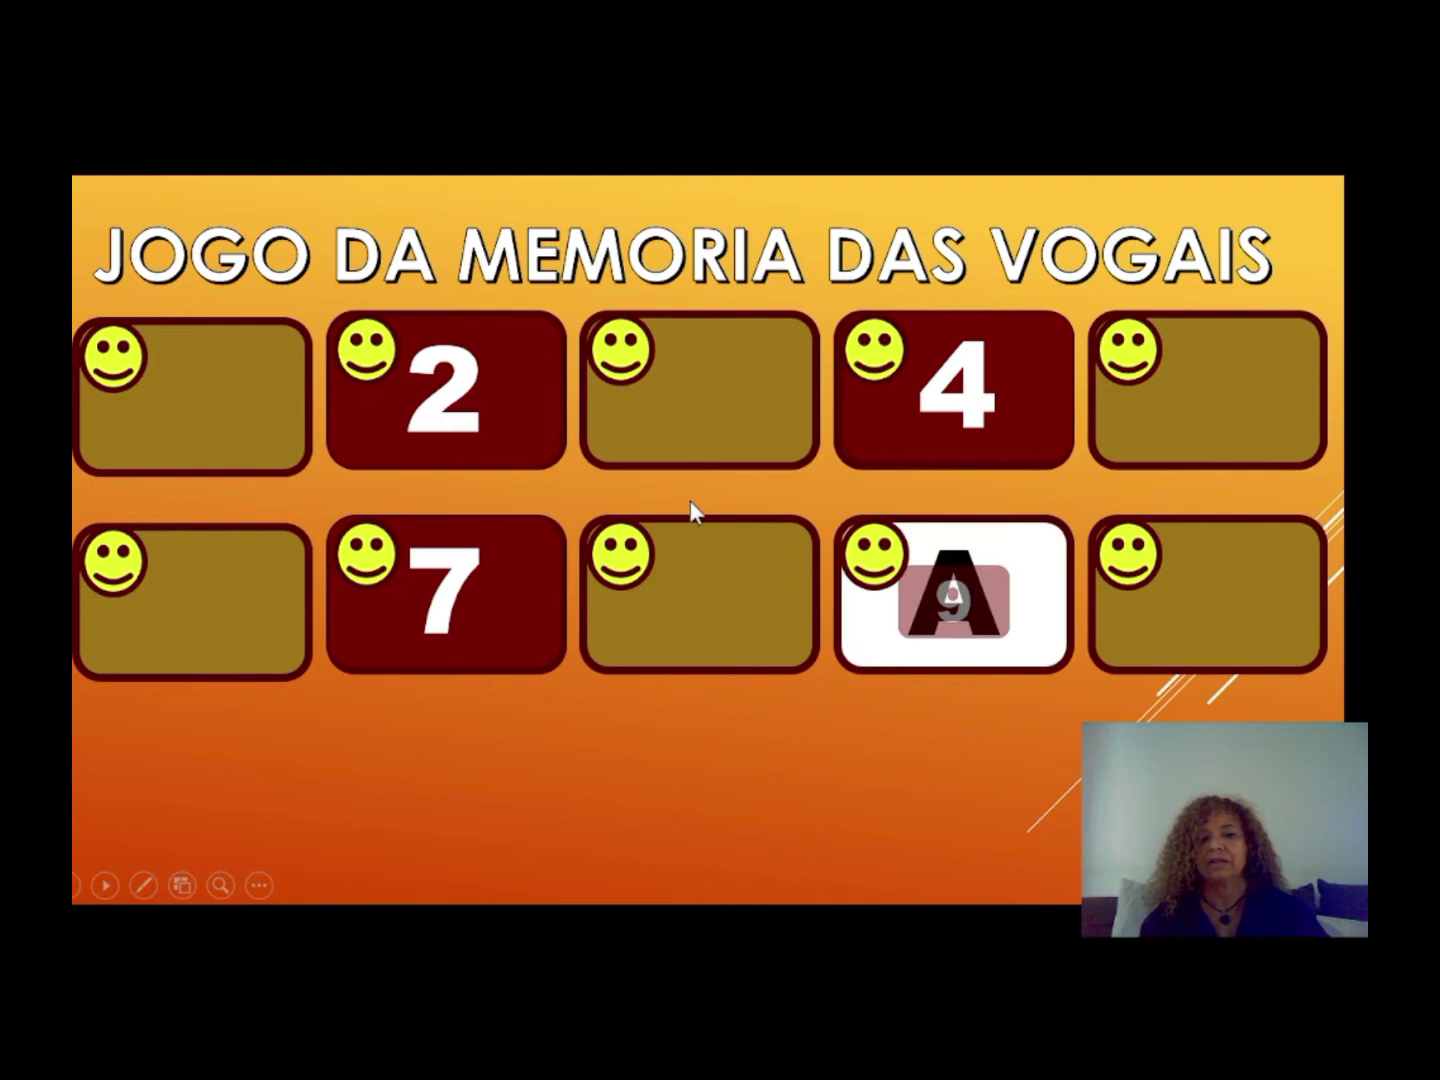
{"action": "left_click", "coordinate": [478, 420]}
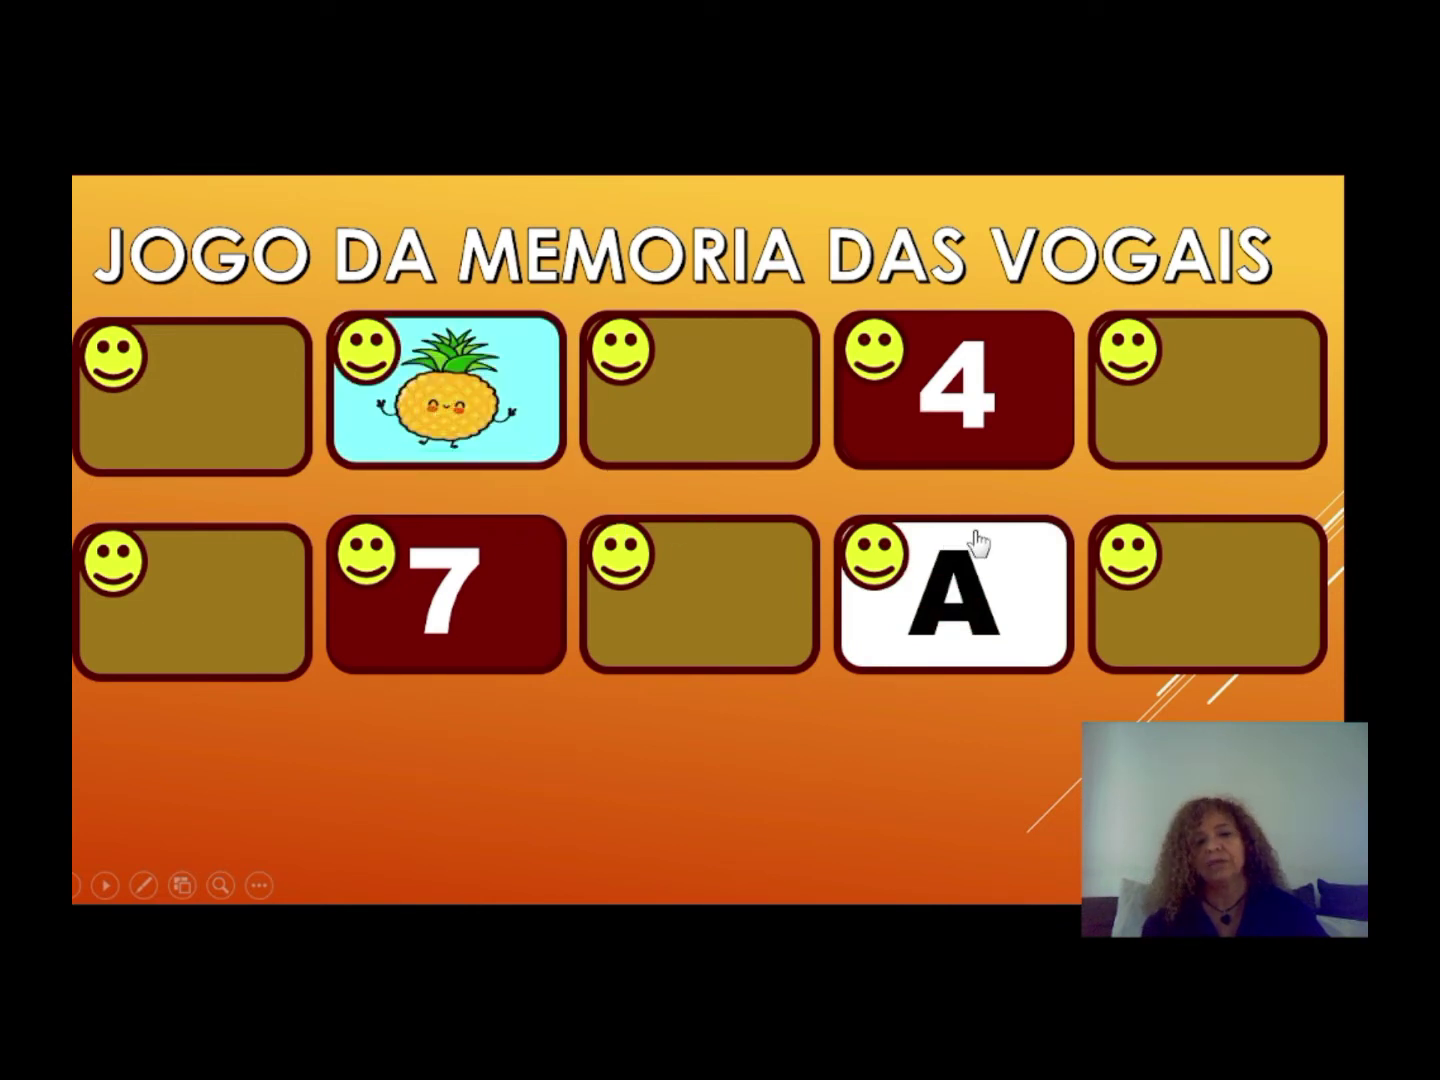
{"action": "left_click", "coordinate": [1044, 607]}
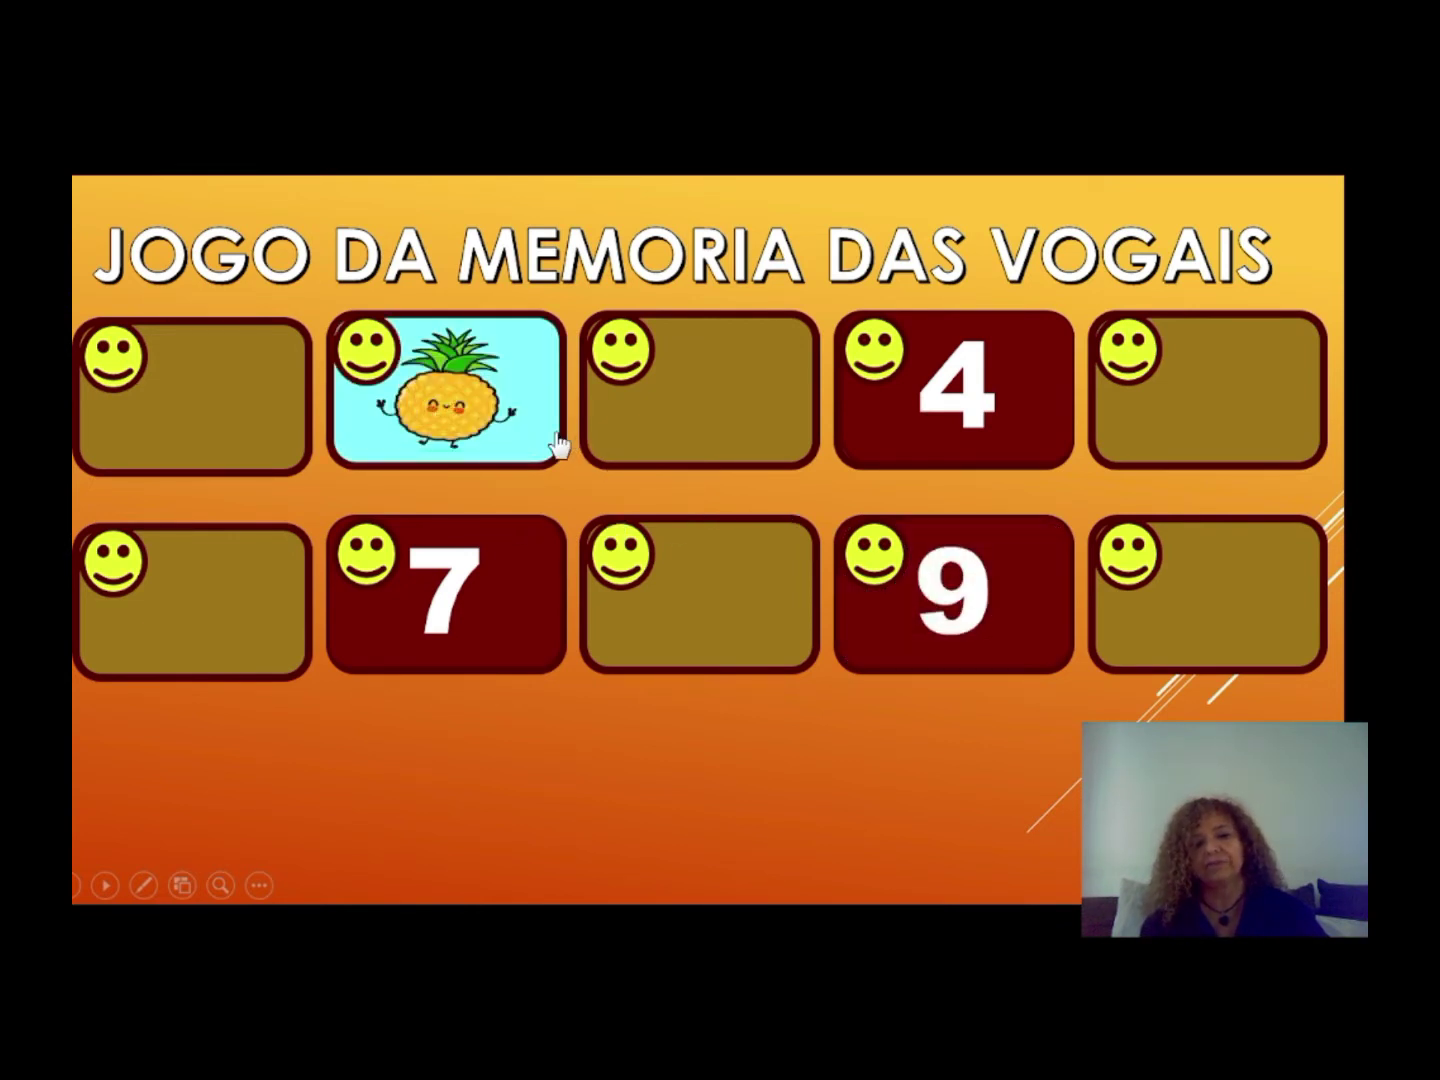
{"action": "left_click", "coordinate": [557, 448]}
{"action": "left_click", "coordinate": [882, 458]}
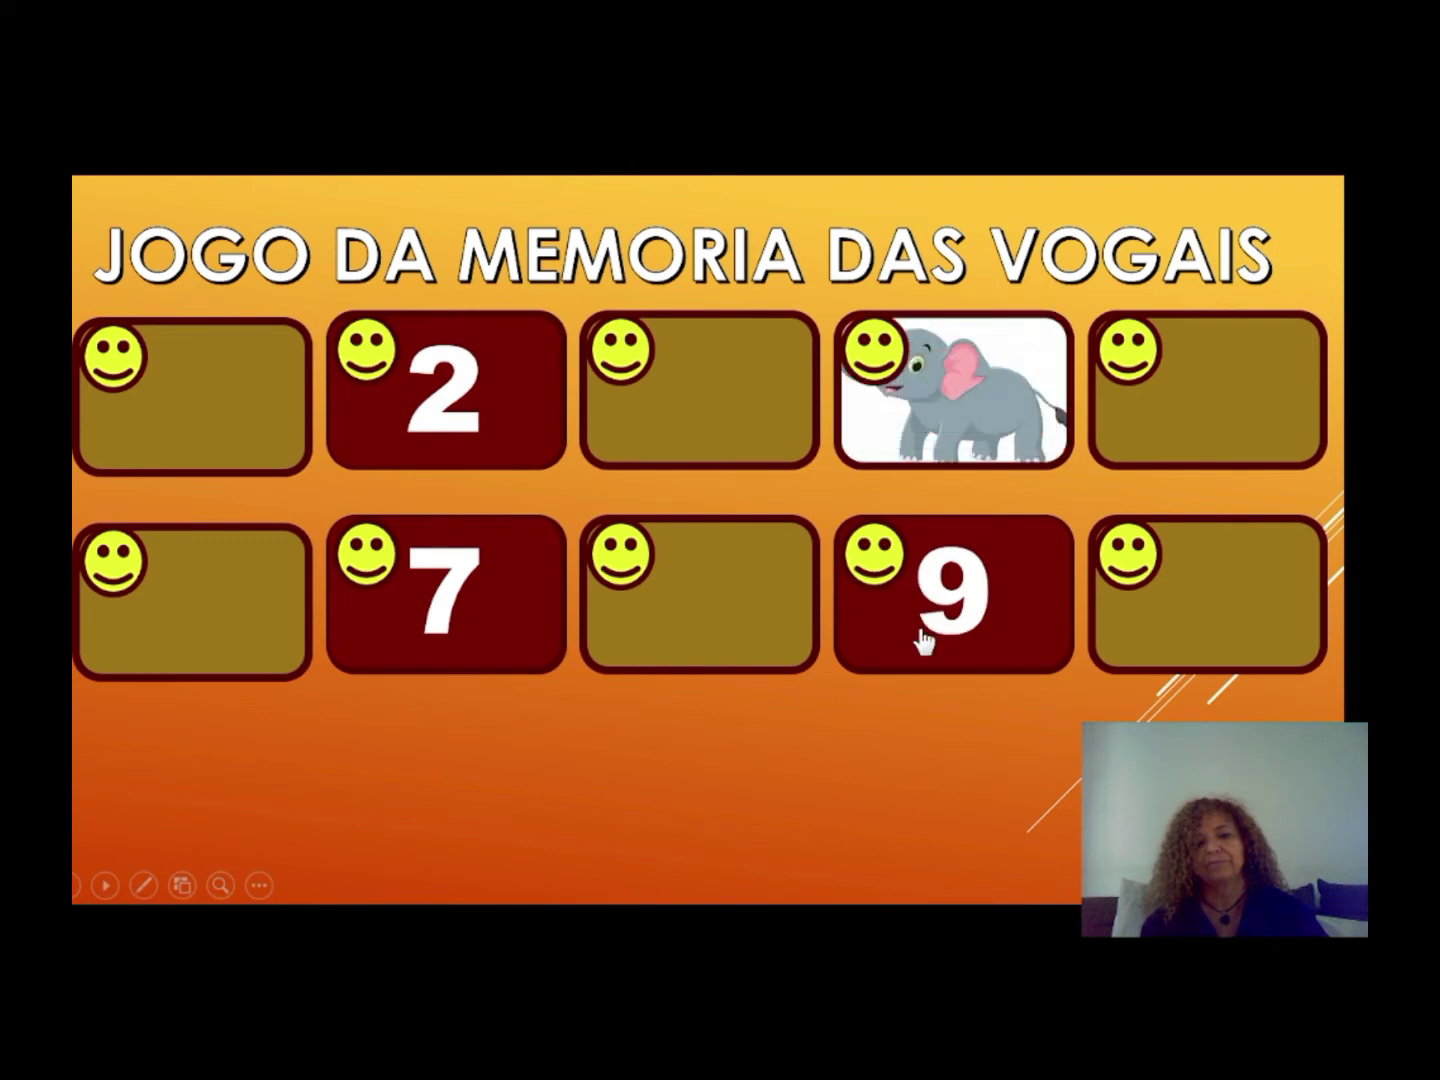
{"action": "left_click", "coordinate": [913, 655]}
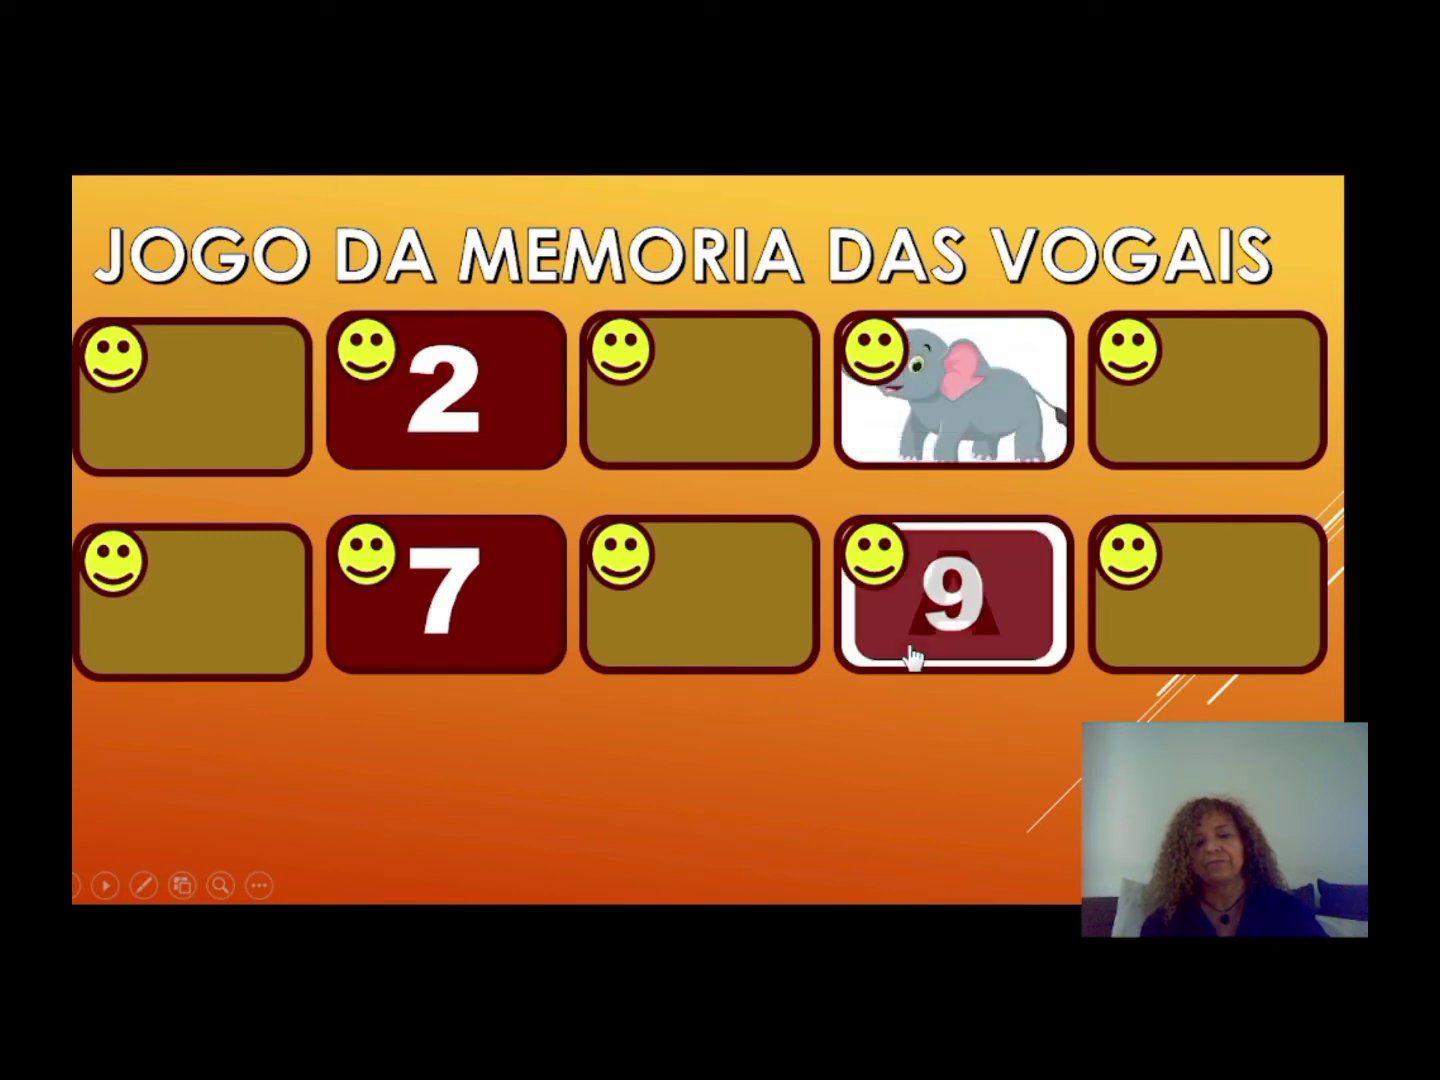
{"action": "left_click", "coordinate": [1031, 602]}
{"action": "left_click", "coordinate": [1046, 470]}
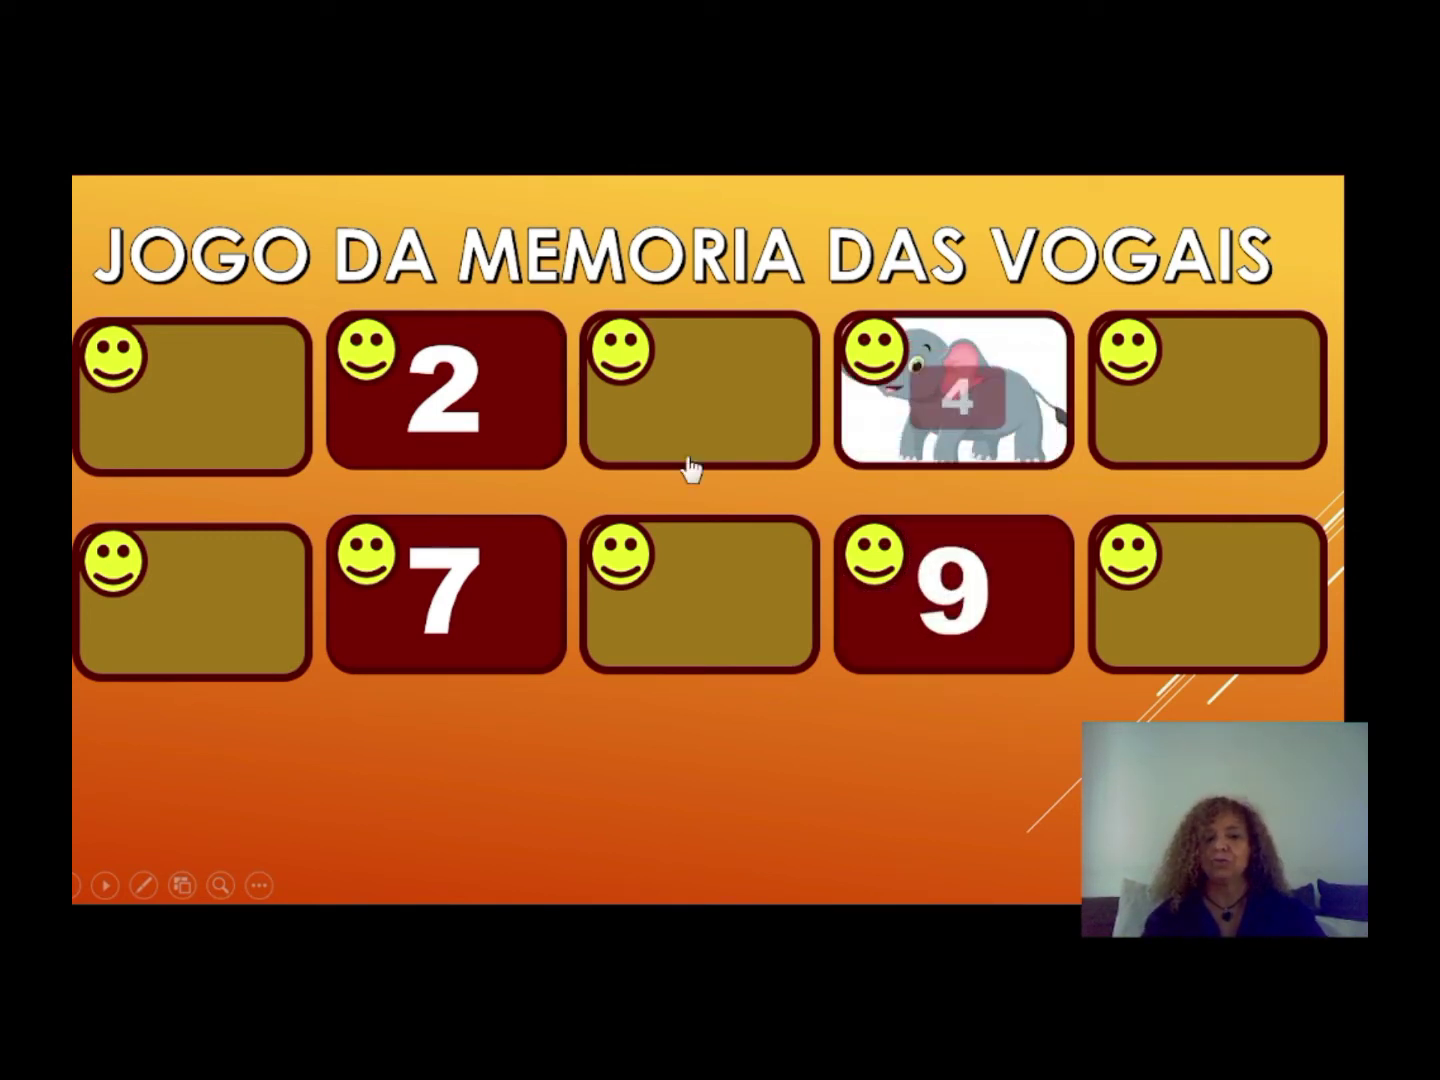
{"action": "left_click", "coordinate": [466, 440]}
{"action": "left_click", "coordinate": [950, 599]}
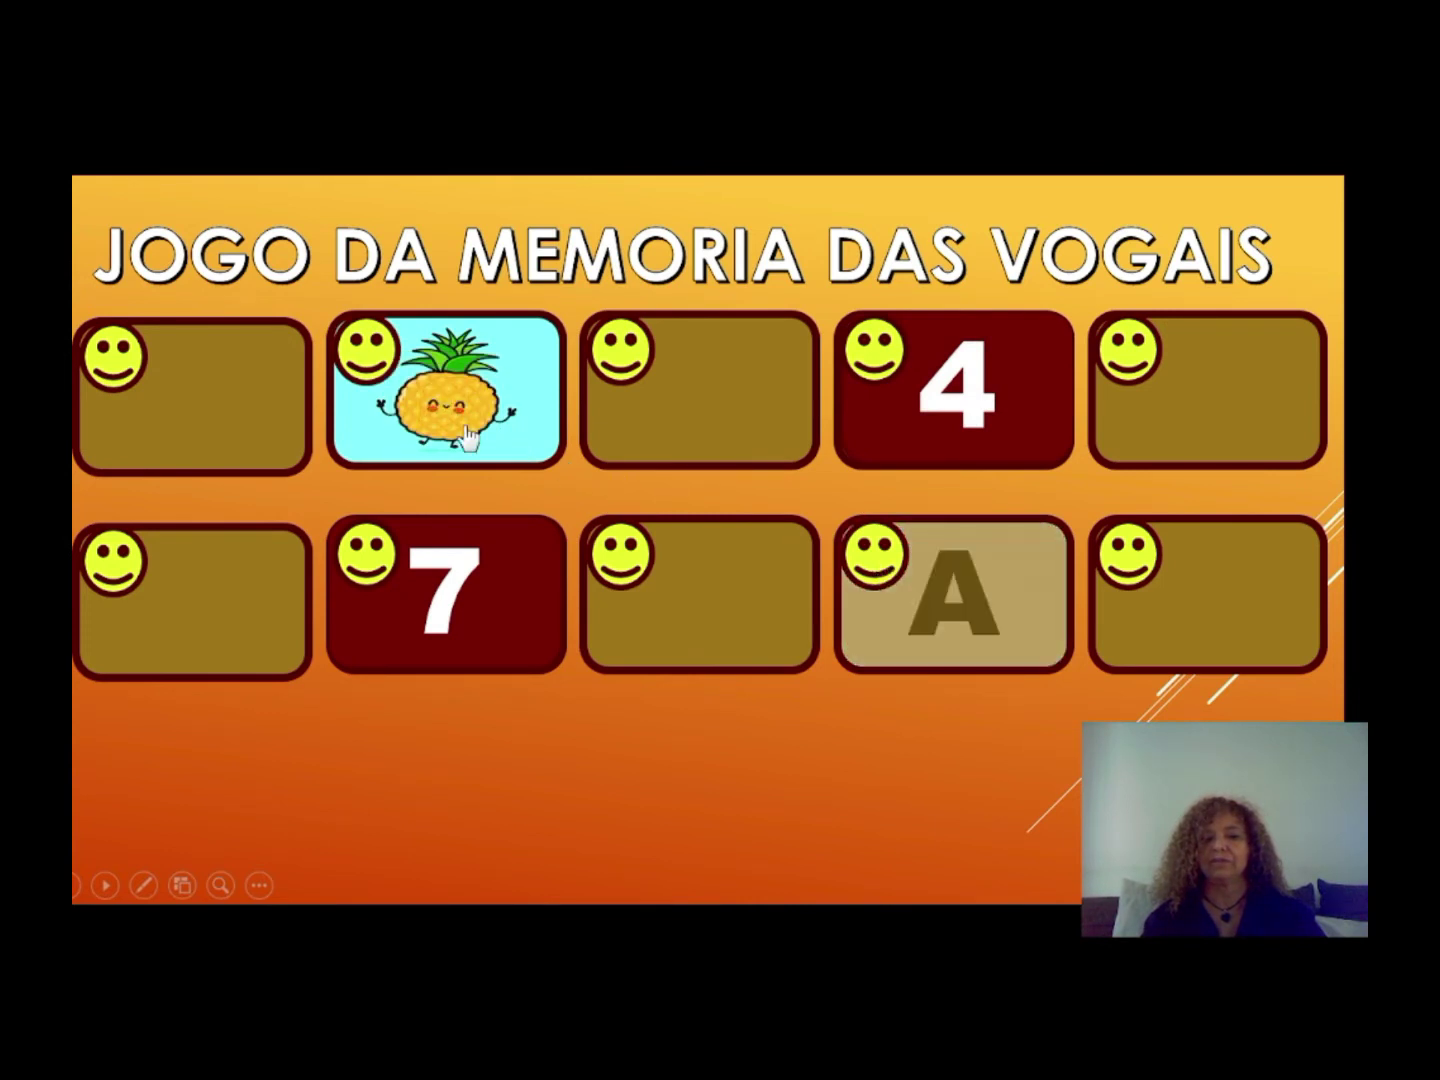
{"action": "left_click", "coordinate": [381, 388]}
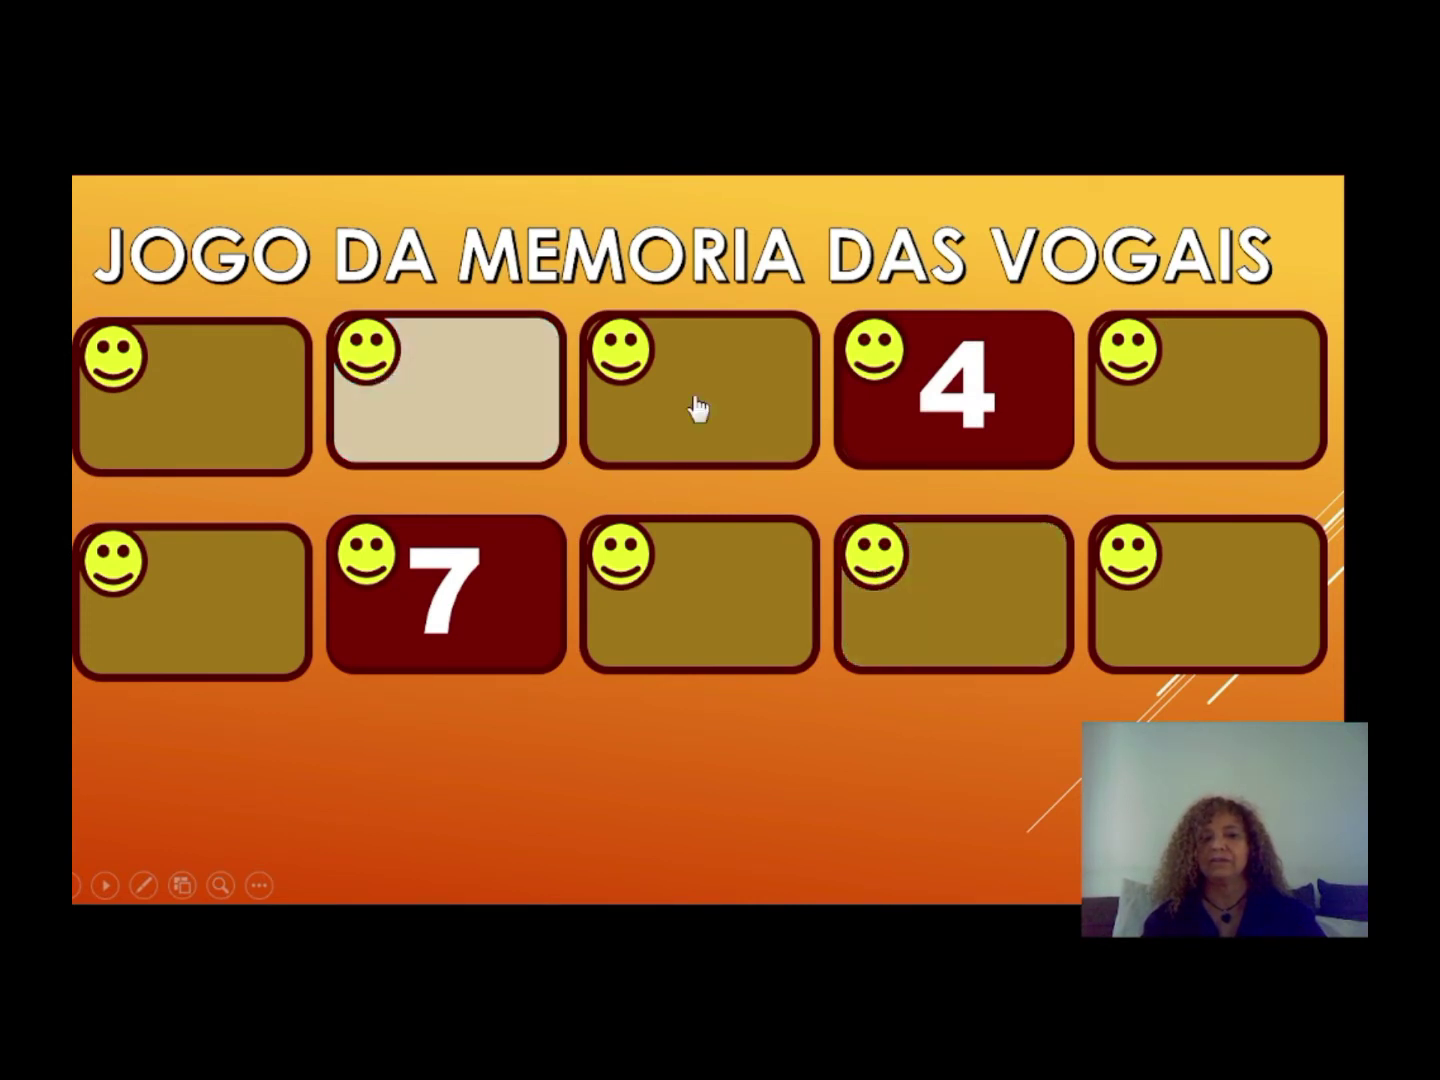
Match the final pair, the E card with the elephant
{"action": "left_click", "coordinate": [915, 440]}
{"action": "left_click", "coordinate": [530, 598]}
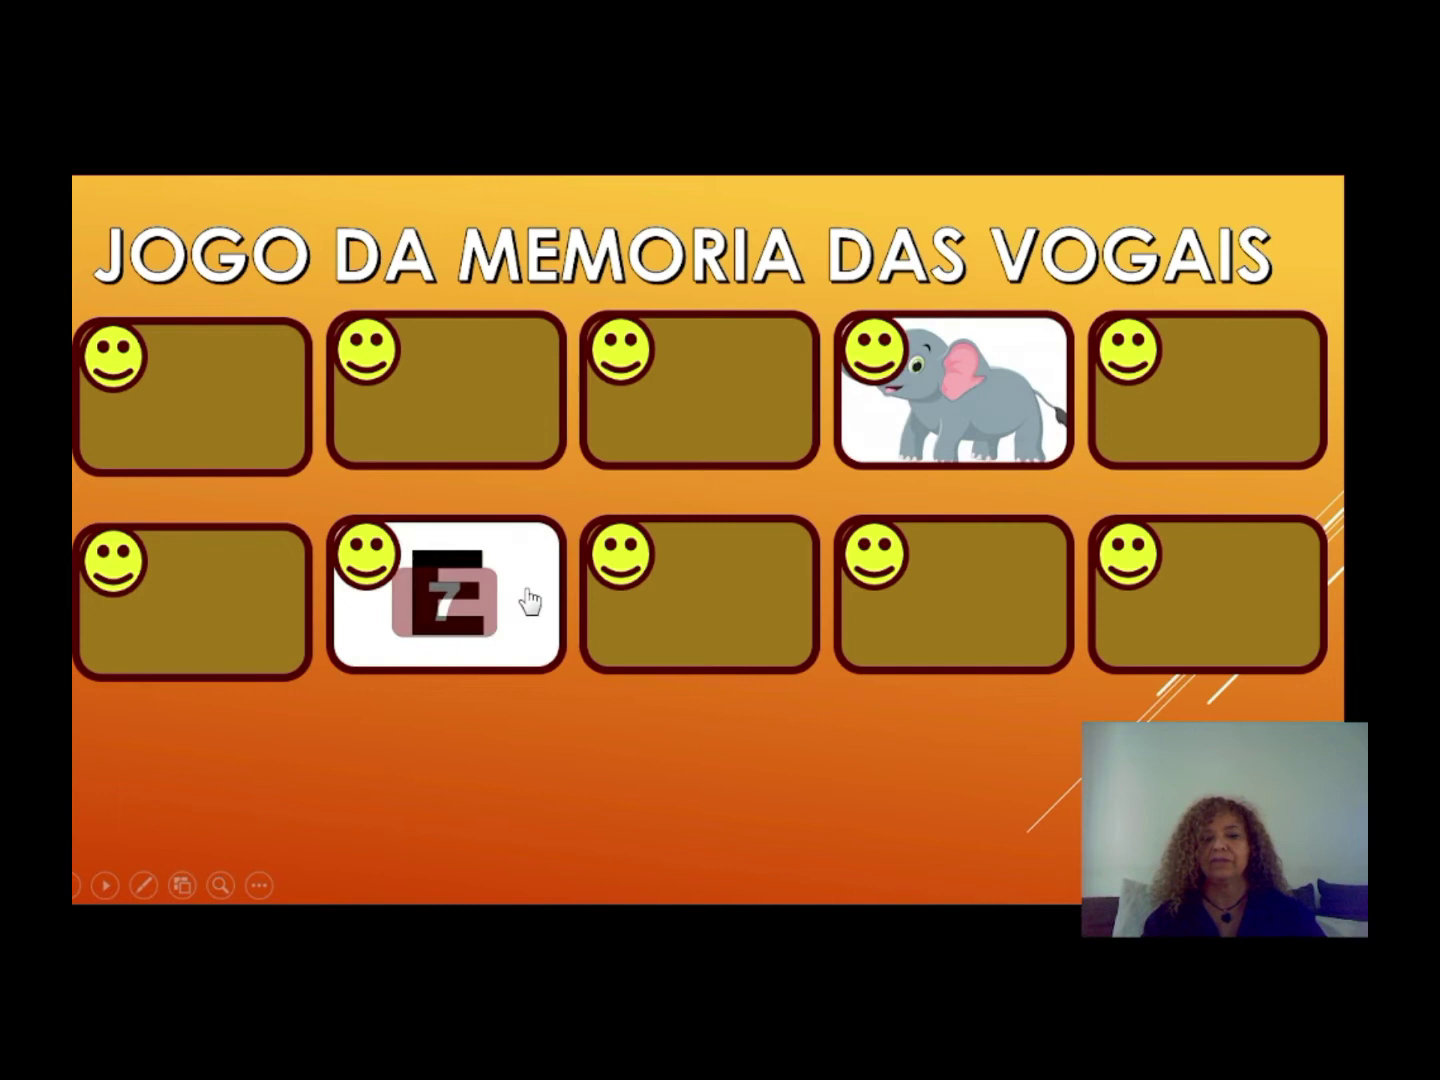
{"action": "left_click", "coordinate": [363, 548]}
{"action": "left_click", "coordinate": [867, 378]}
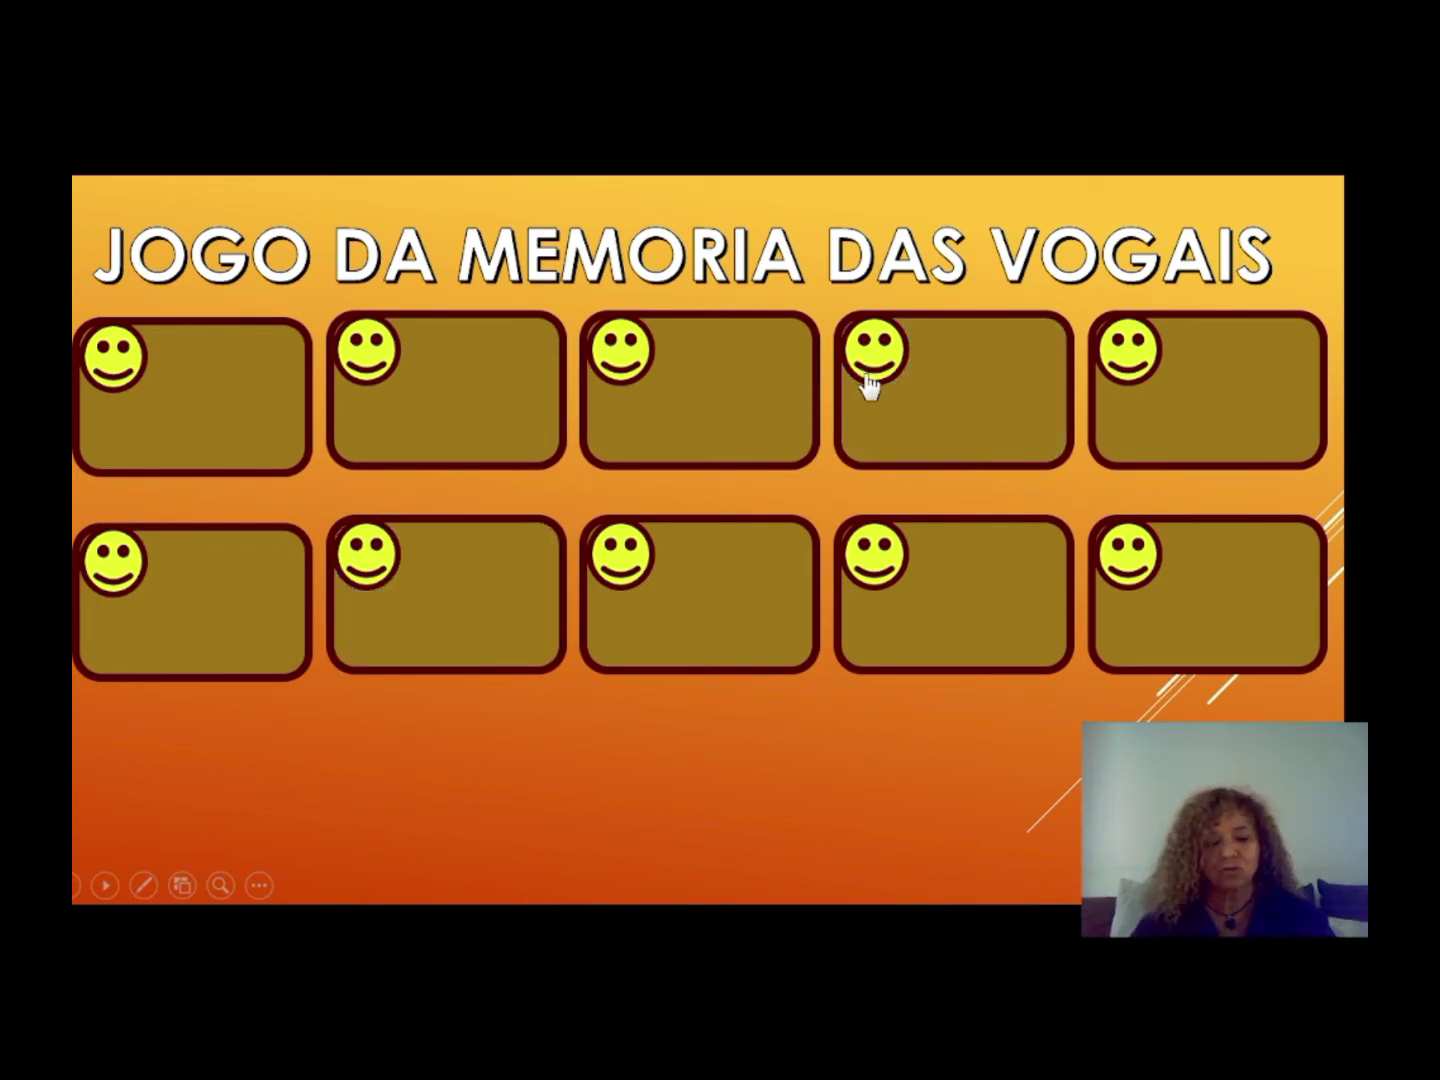
Exit the slideshow and return to editing view to add a new slide
{"action": "key", "text": "Escape"}
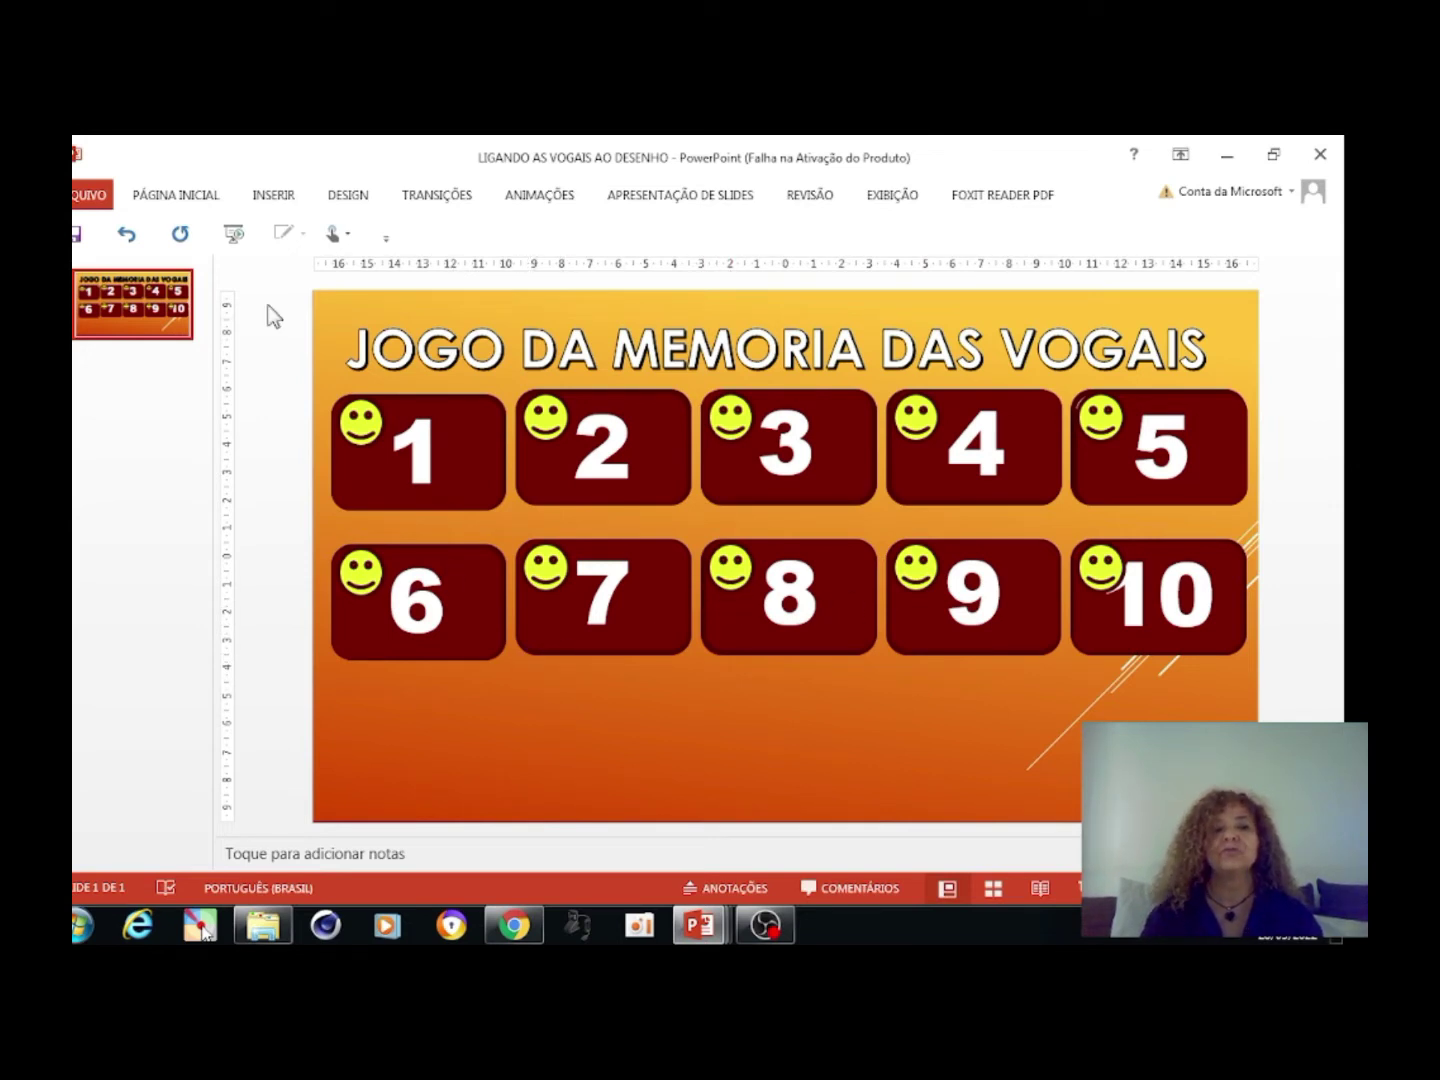
{"action": "left_click", "coordinate": [284, 201]}
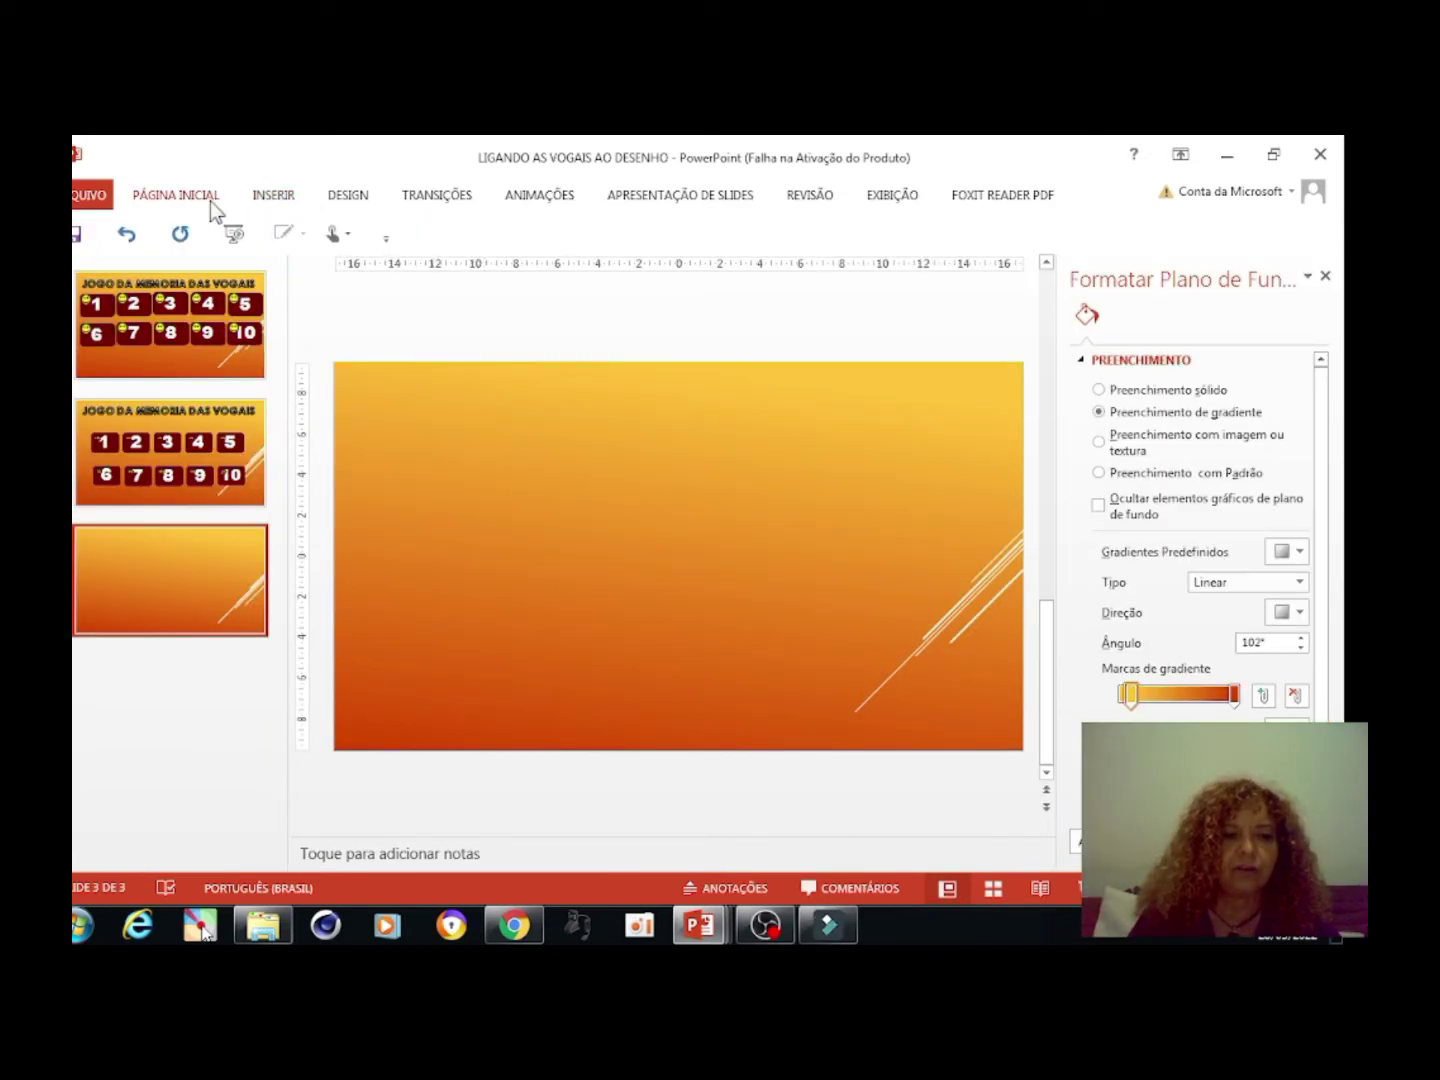
Draw a rounded rectangle card near the top-left of the third slide
{"action": "left_click", "coordinate": [209, 202]}
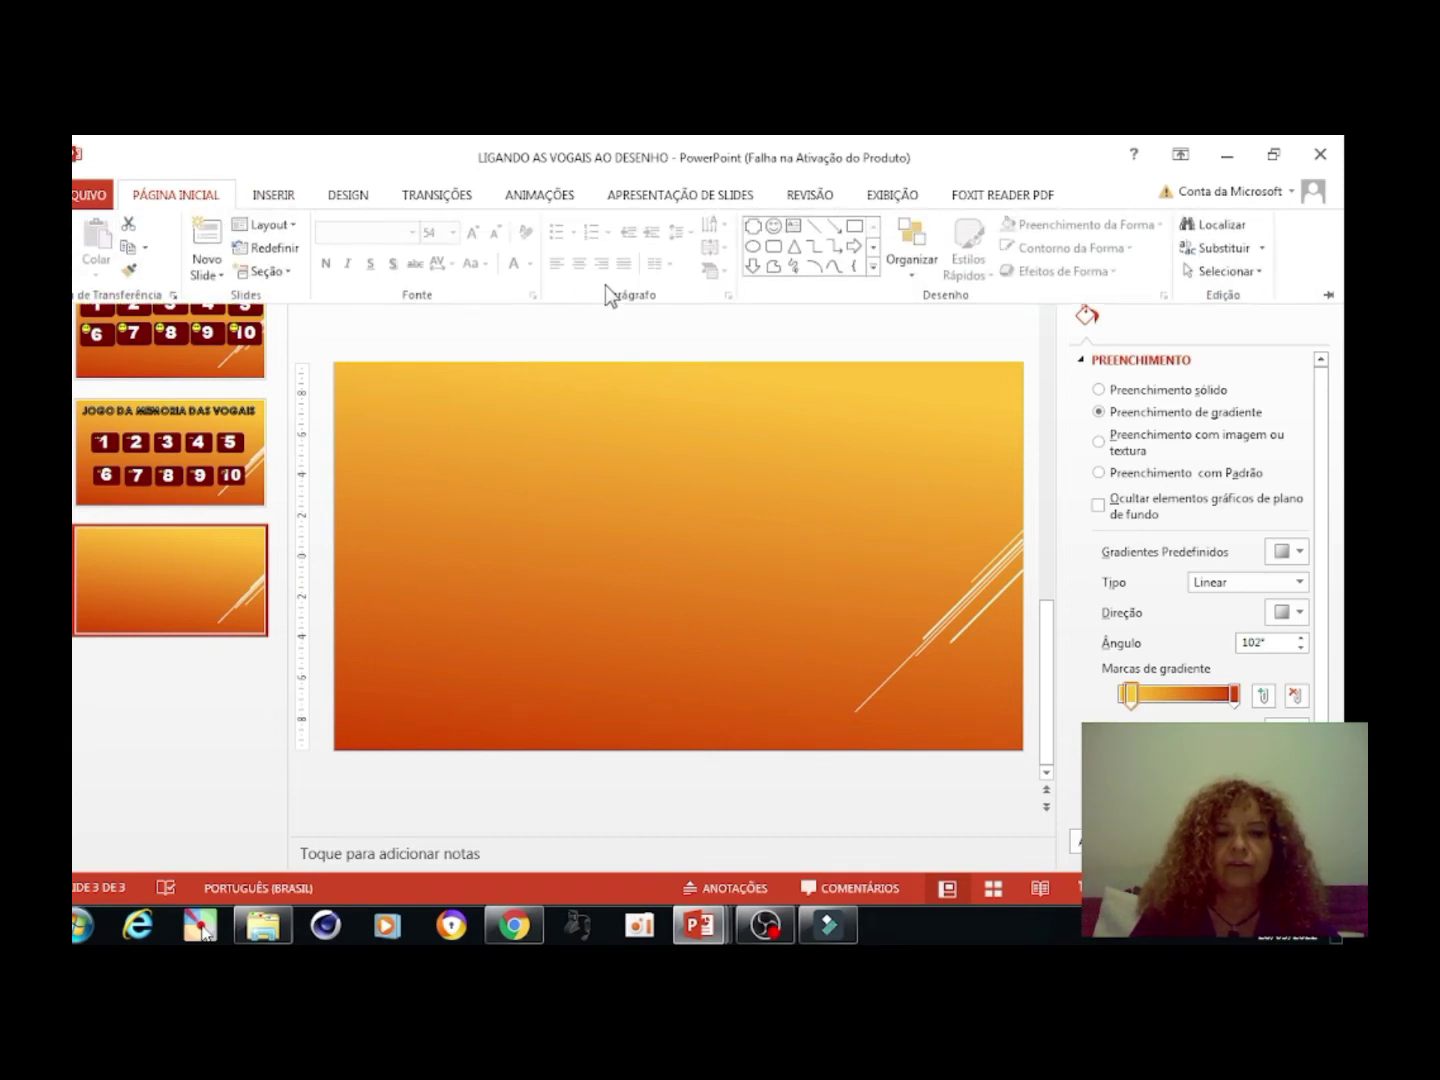
{"action": "left_click", "coordinate": [772, 250]}
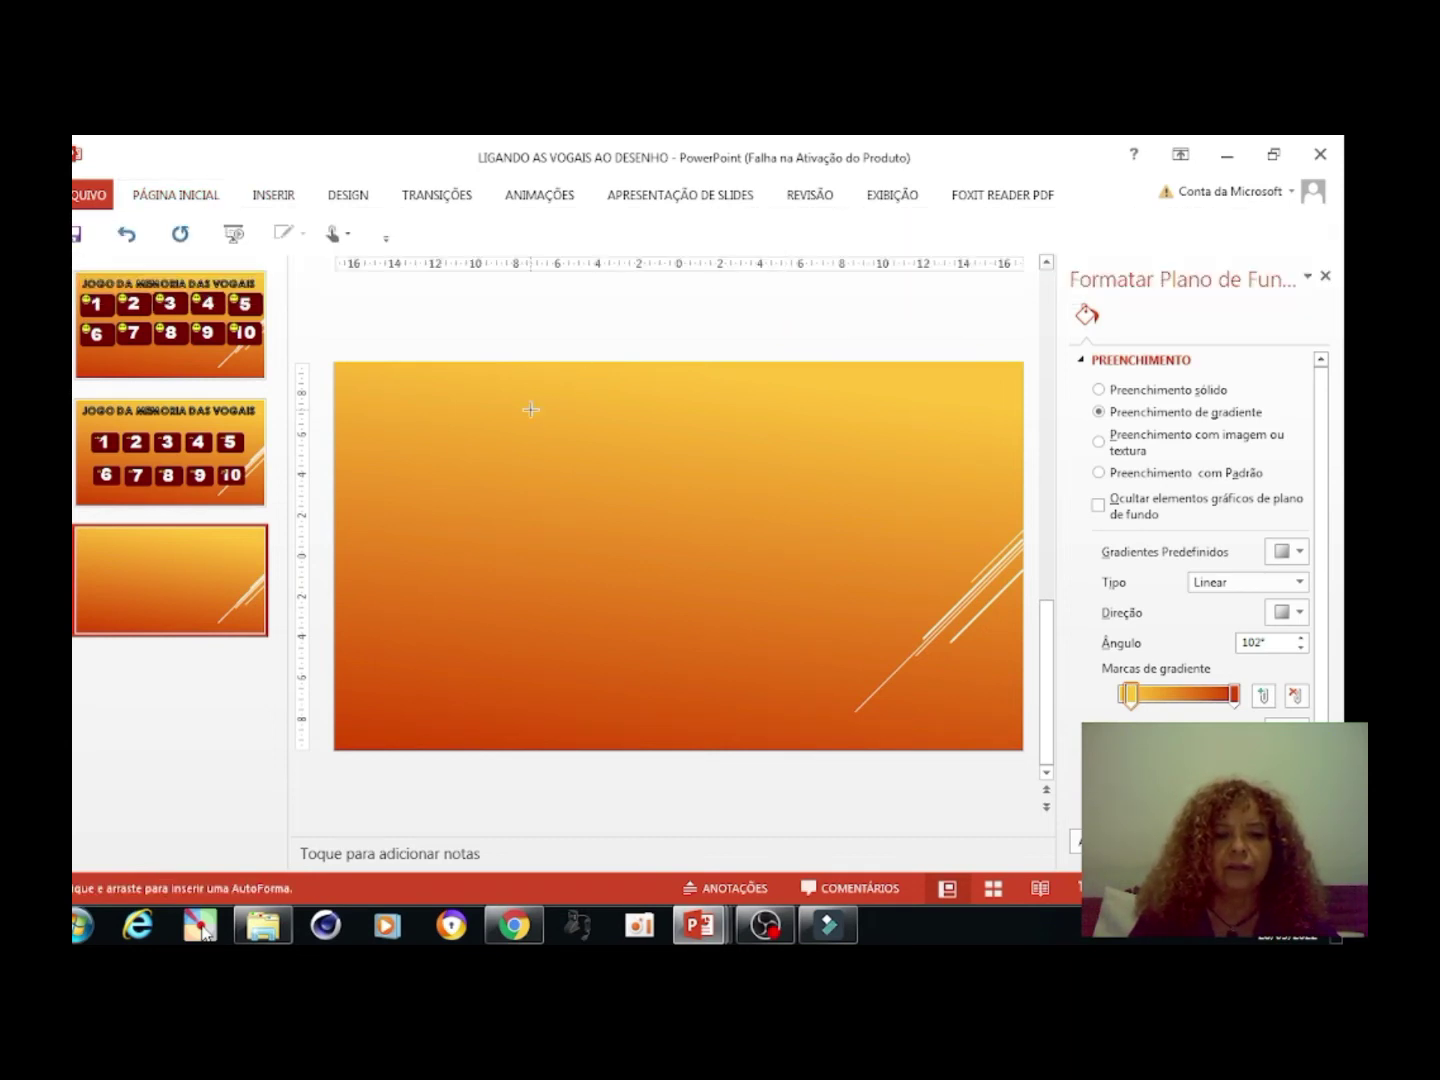
{"action": "mouse_move", "coordinate": [371, 445]}
{"action": "left_mouse_down"}
{"action": "mouse_move", "coordinate": [485, 507]}
{"action": "mouse_move", "coordinate": [490, 518]}
{"action": "mouse_move", "coordinate": [468, 517]}
{"action": "mouse_move", "coordinate": [416, 475]}
{"action": "mouse_move", "coordinate": [470, 524]}
{"action": "left_mouse_up"}
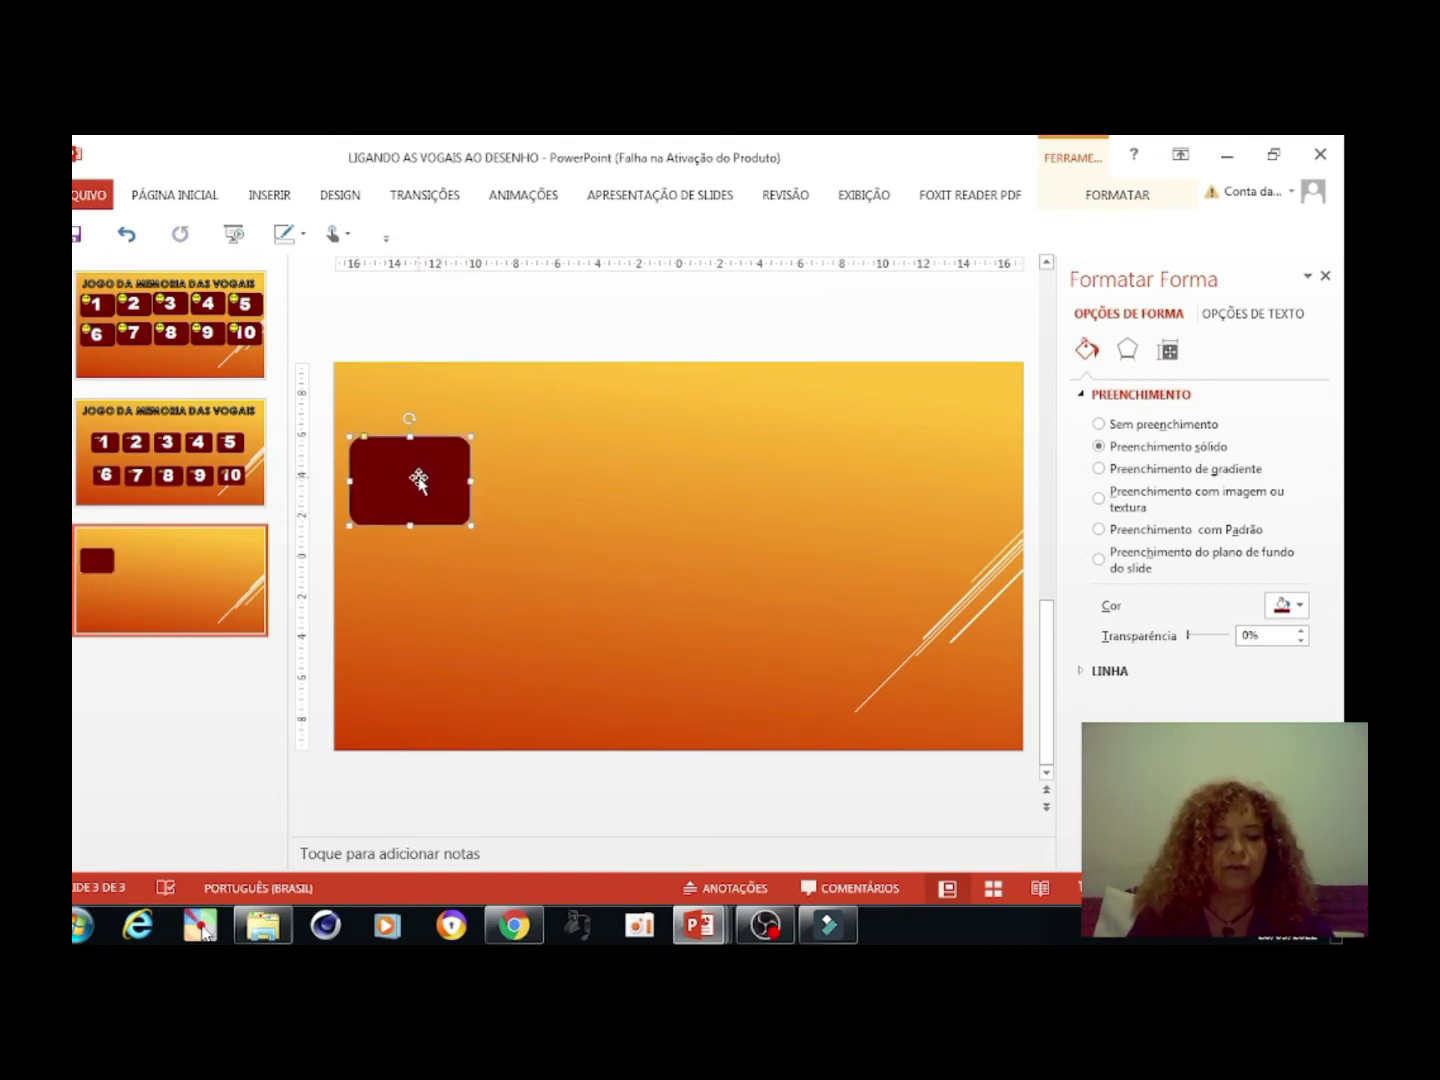
Place a copy of the dark red card just right of the original and reselect the first
{"action": "left_click_drag", "start_coordinate": [473, 470], "coordinate": [553, 485]}
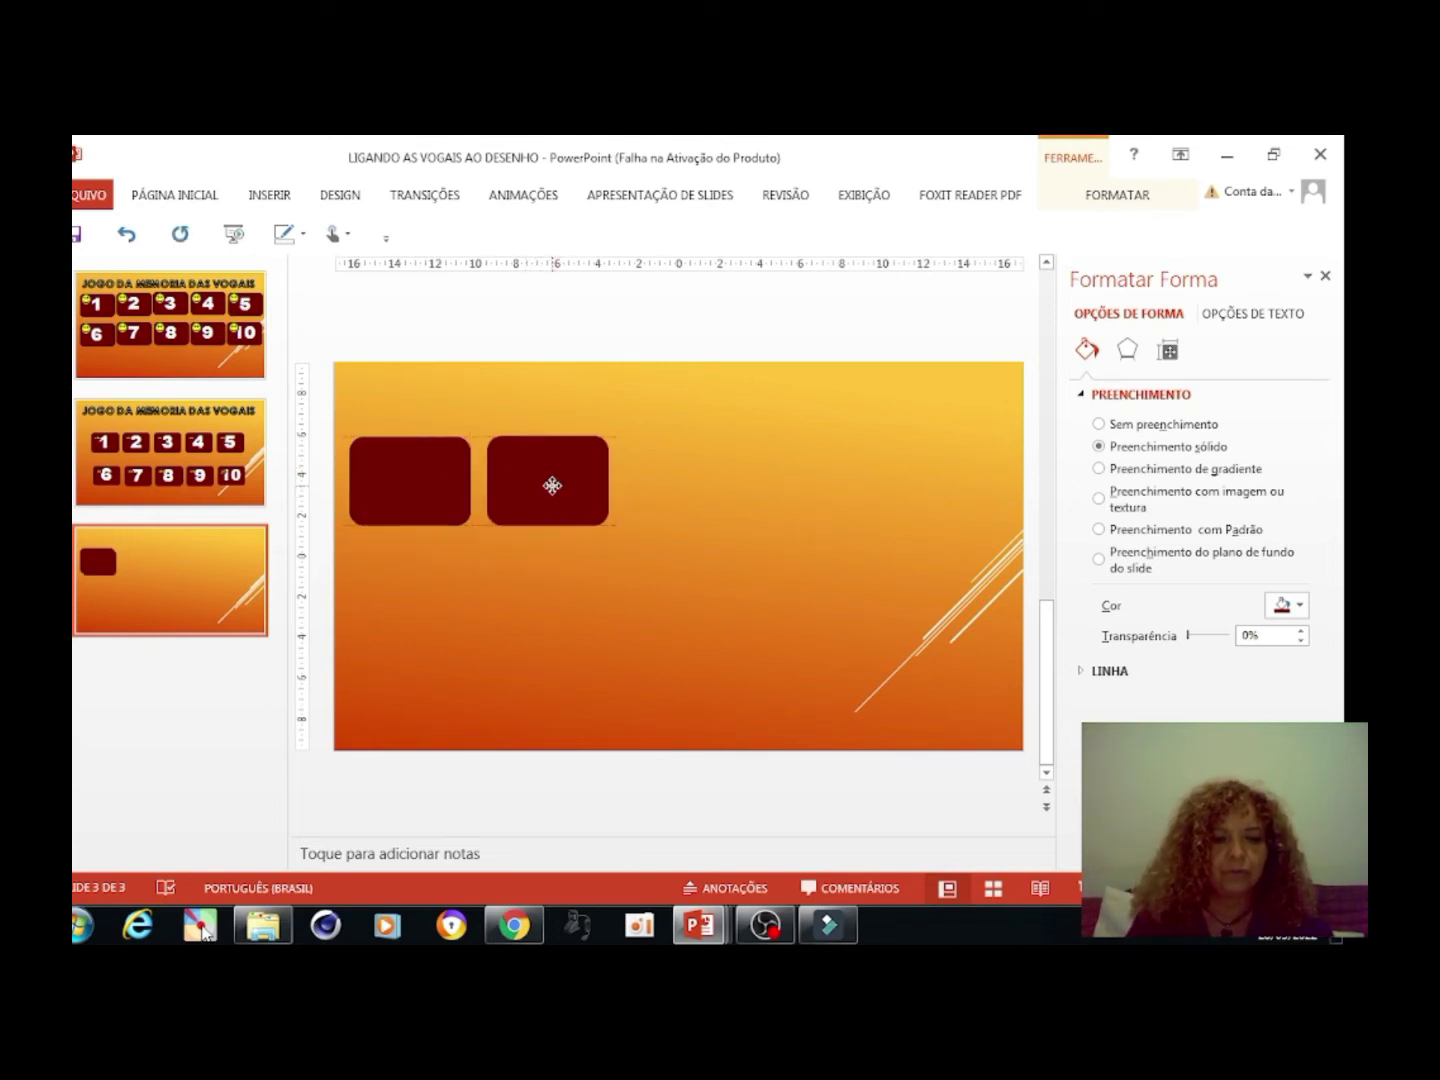
{"action": "left_click_drag", "start_coordinate": [552, 485], "coordinate": [550, 485]}
{"action": "left_click", "coordinate": [681, 465]}
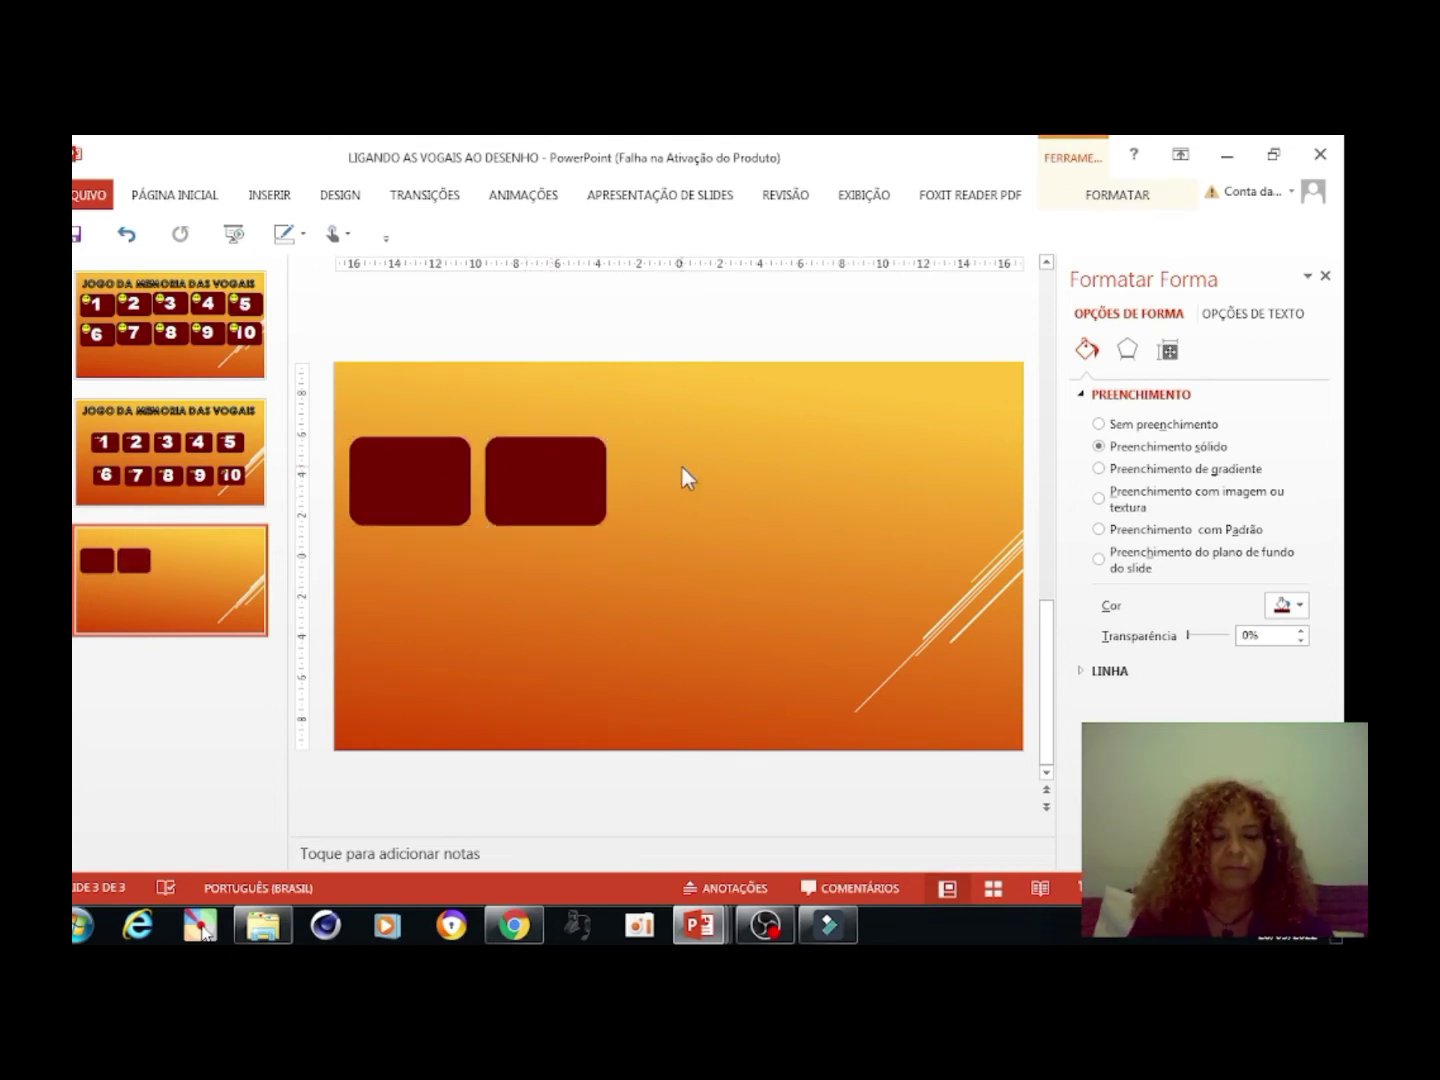
{"action": "left_click", "coordinate": [418, 482]}
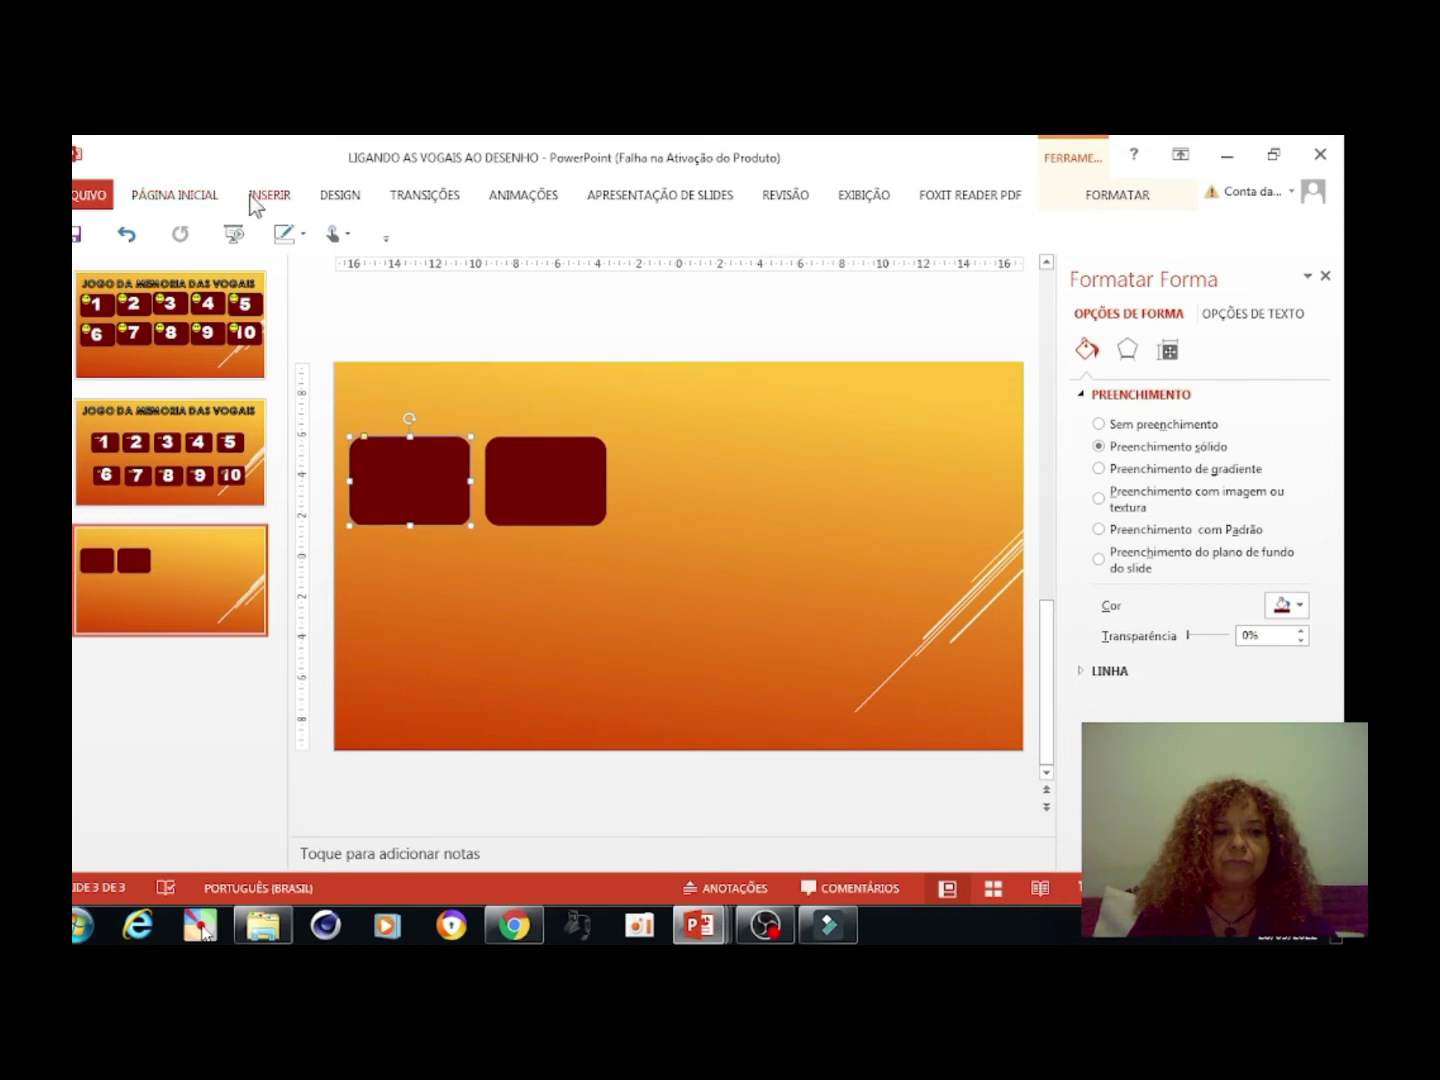
Fill the first card white with a 4½ pt outline
{"action": "left_click", "coordinate": [218, 198]}
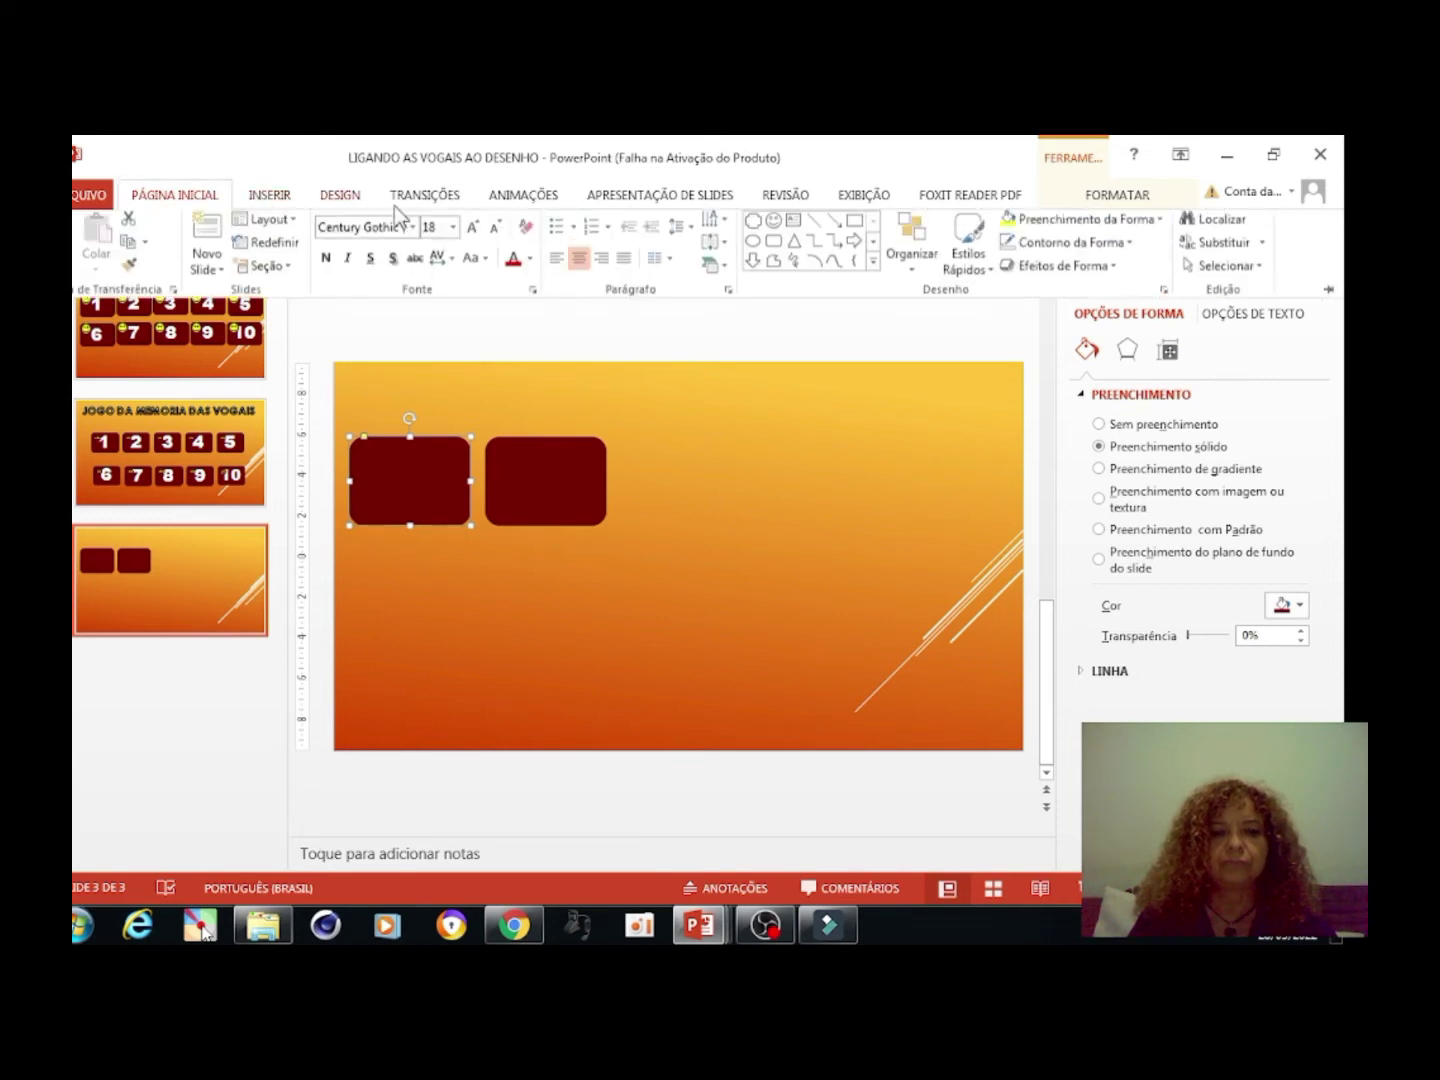
{"action": "left_click", "coordinate": [1161, 225]}
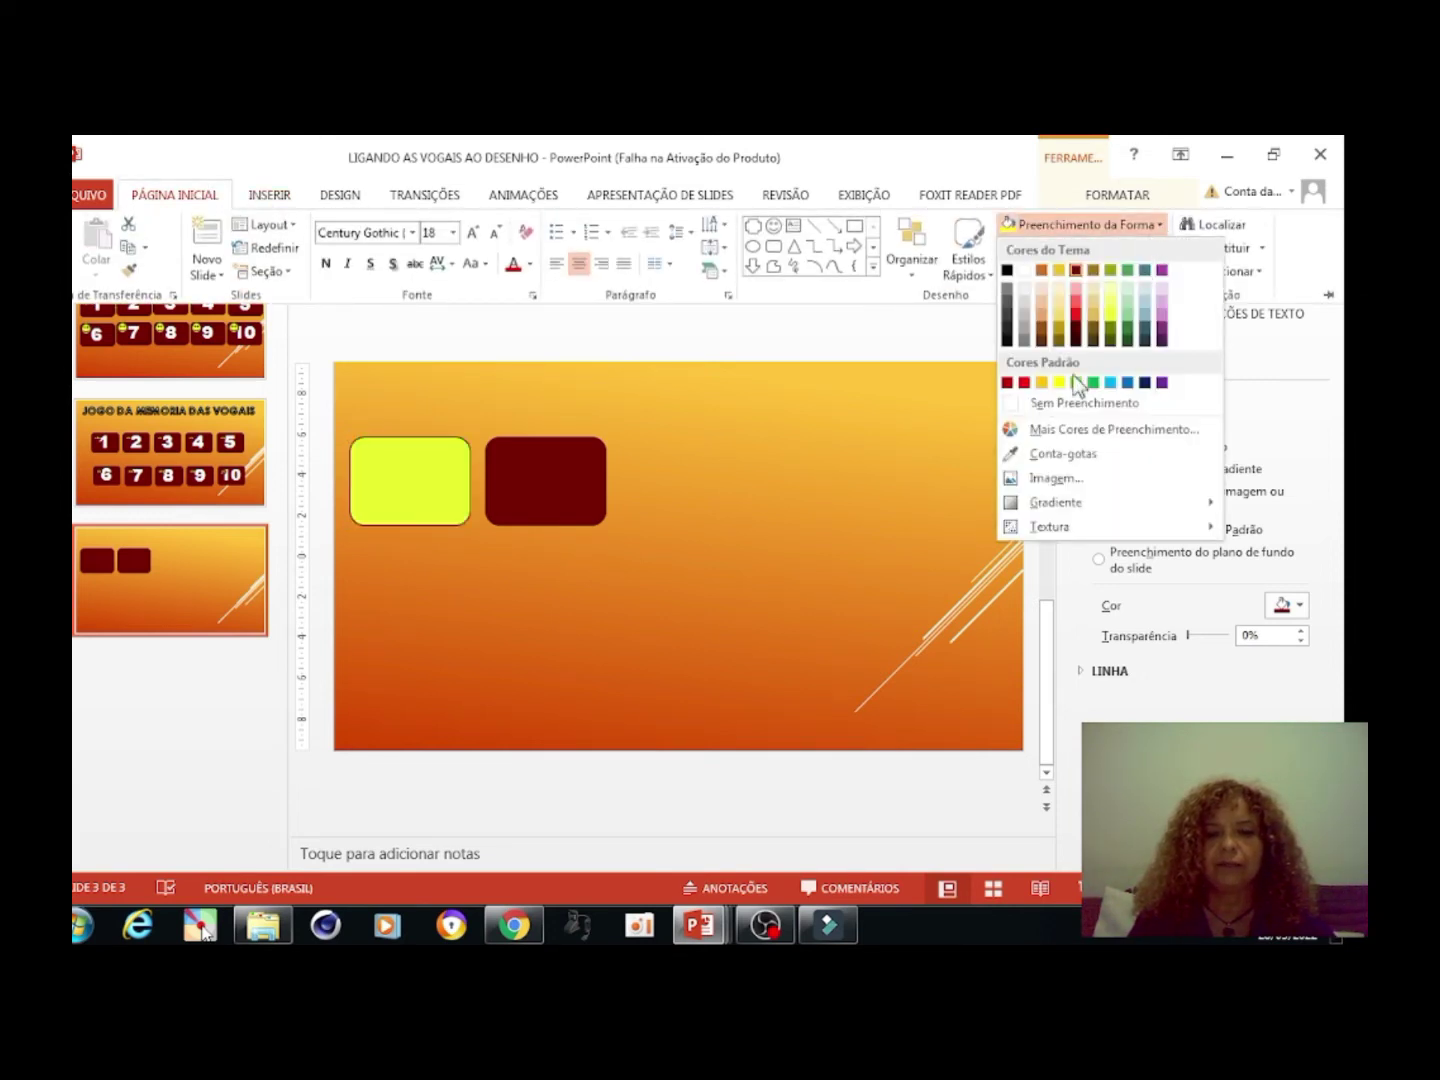
{"action": "left_click", "coordinate": [1024, 270]}
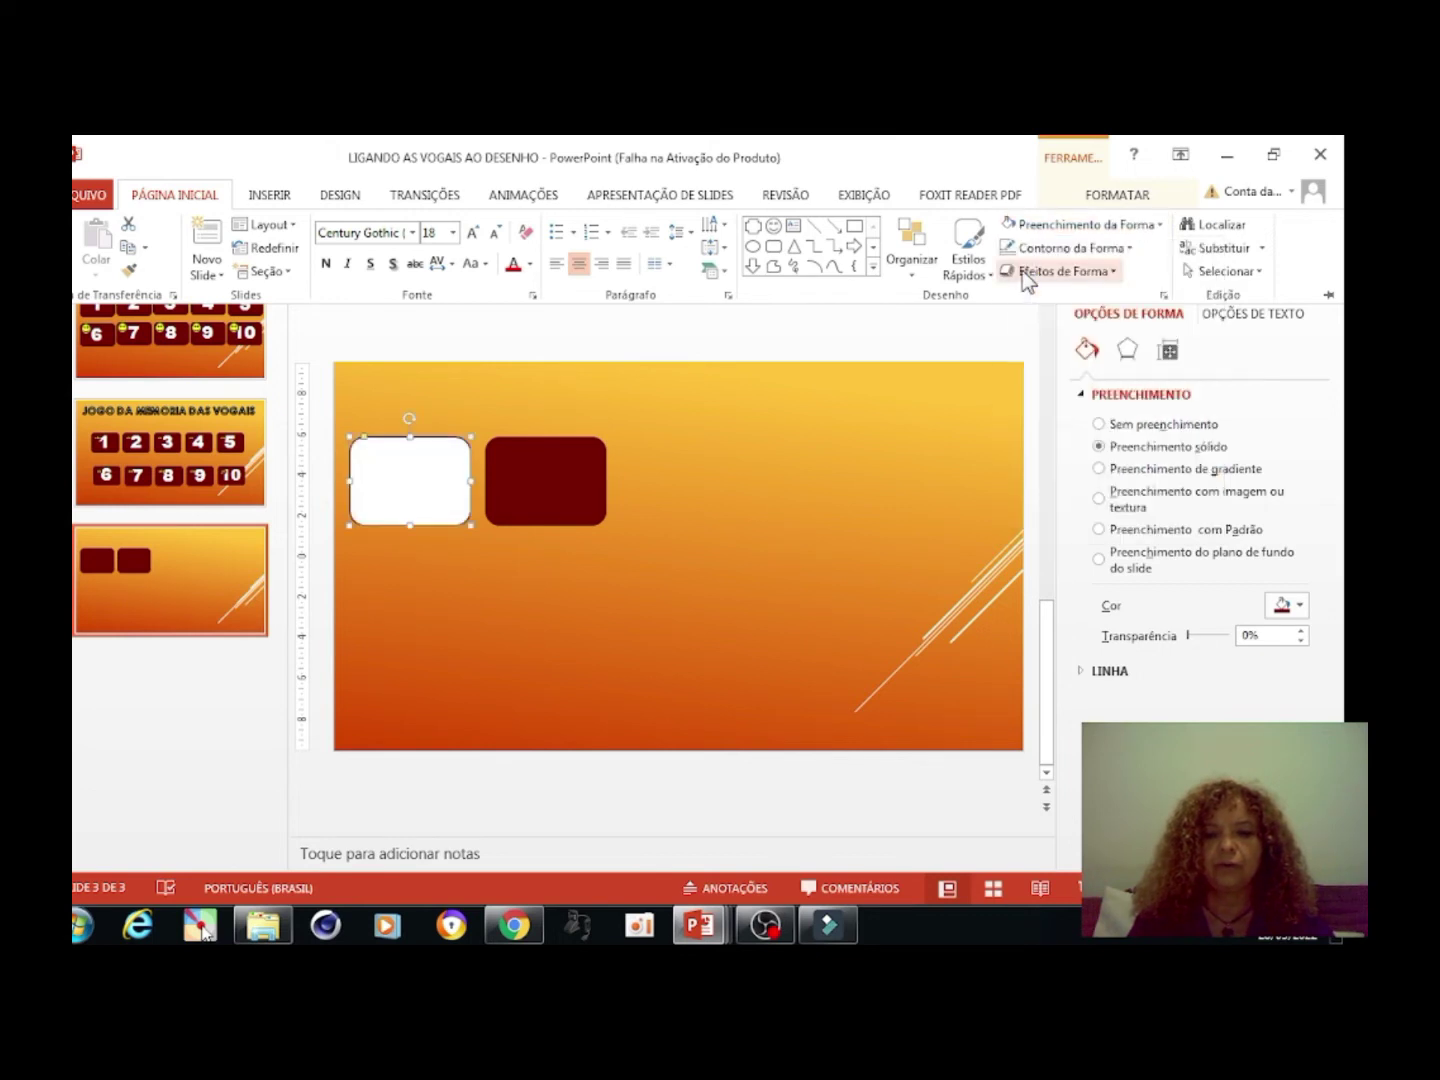
{"action": "left_click", "coordinate": [1120, 247]}
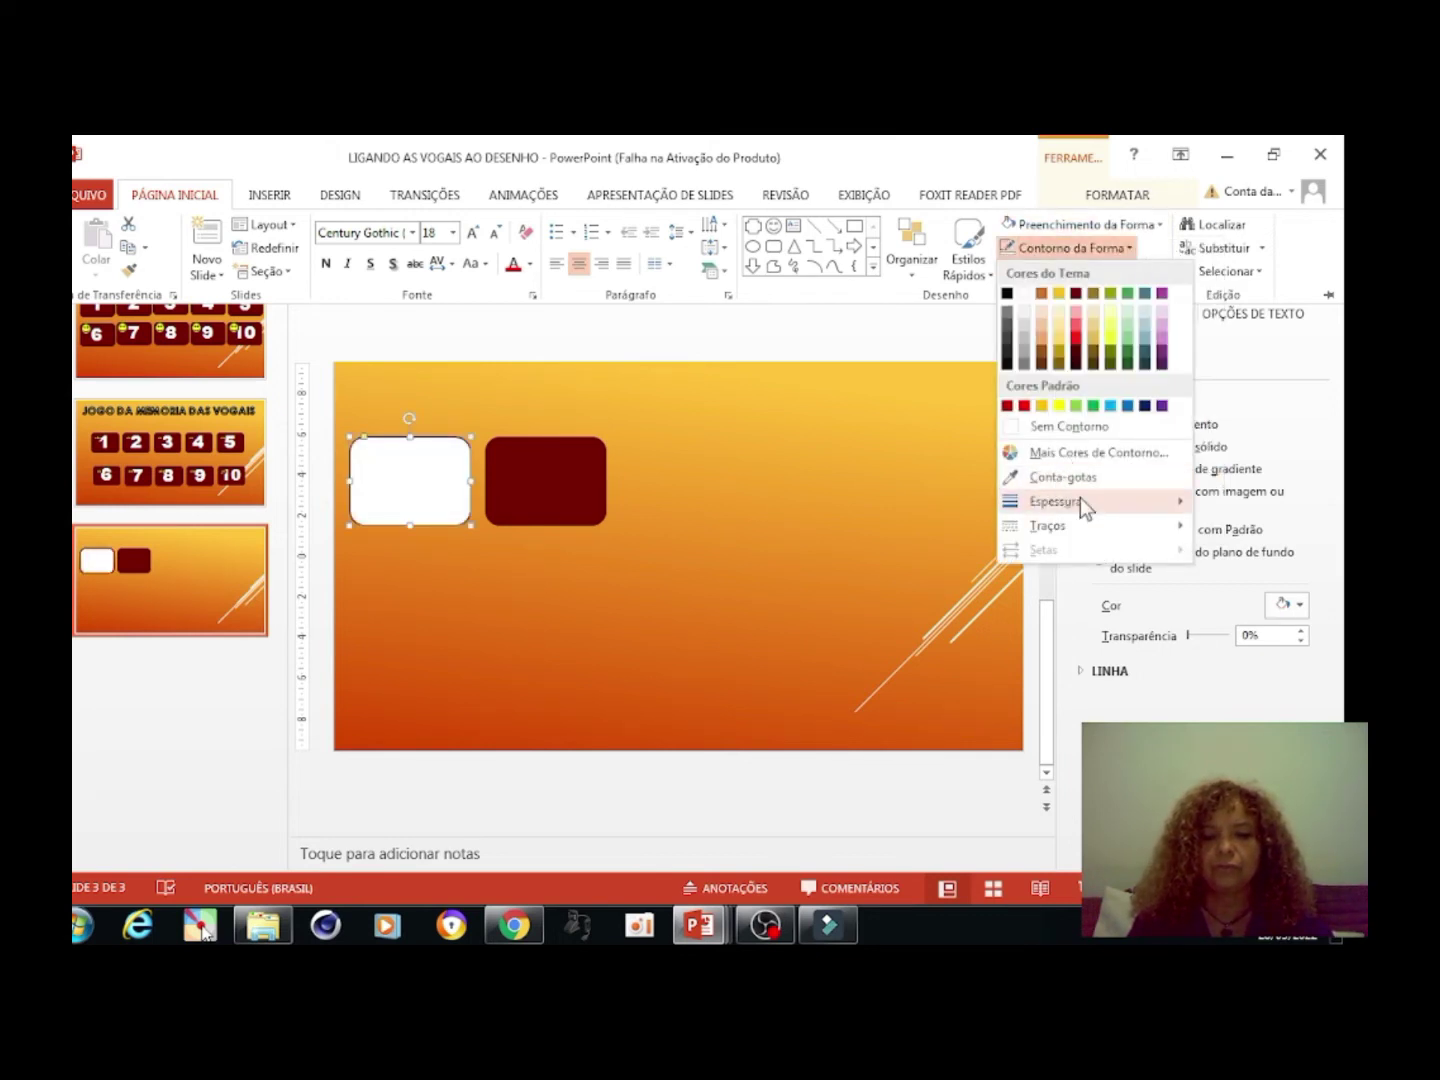
{"action": "mouse_move", "coordinate": [1058, 501]}
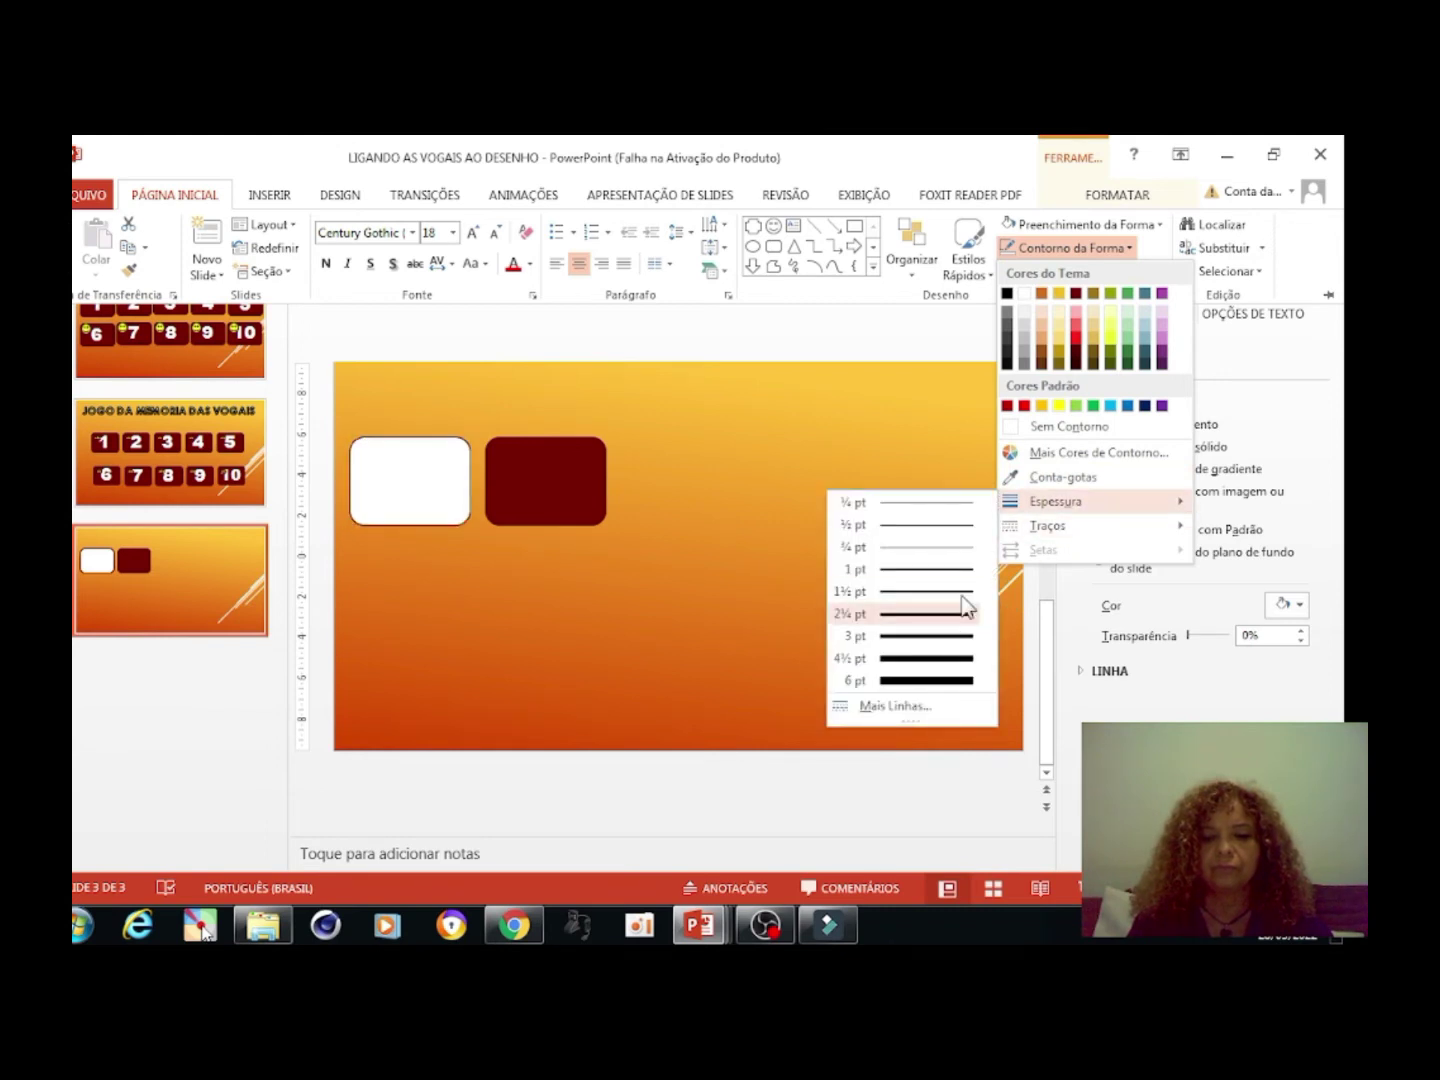
{"action": "left_click", "coordinate": [944, 658]}
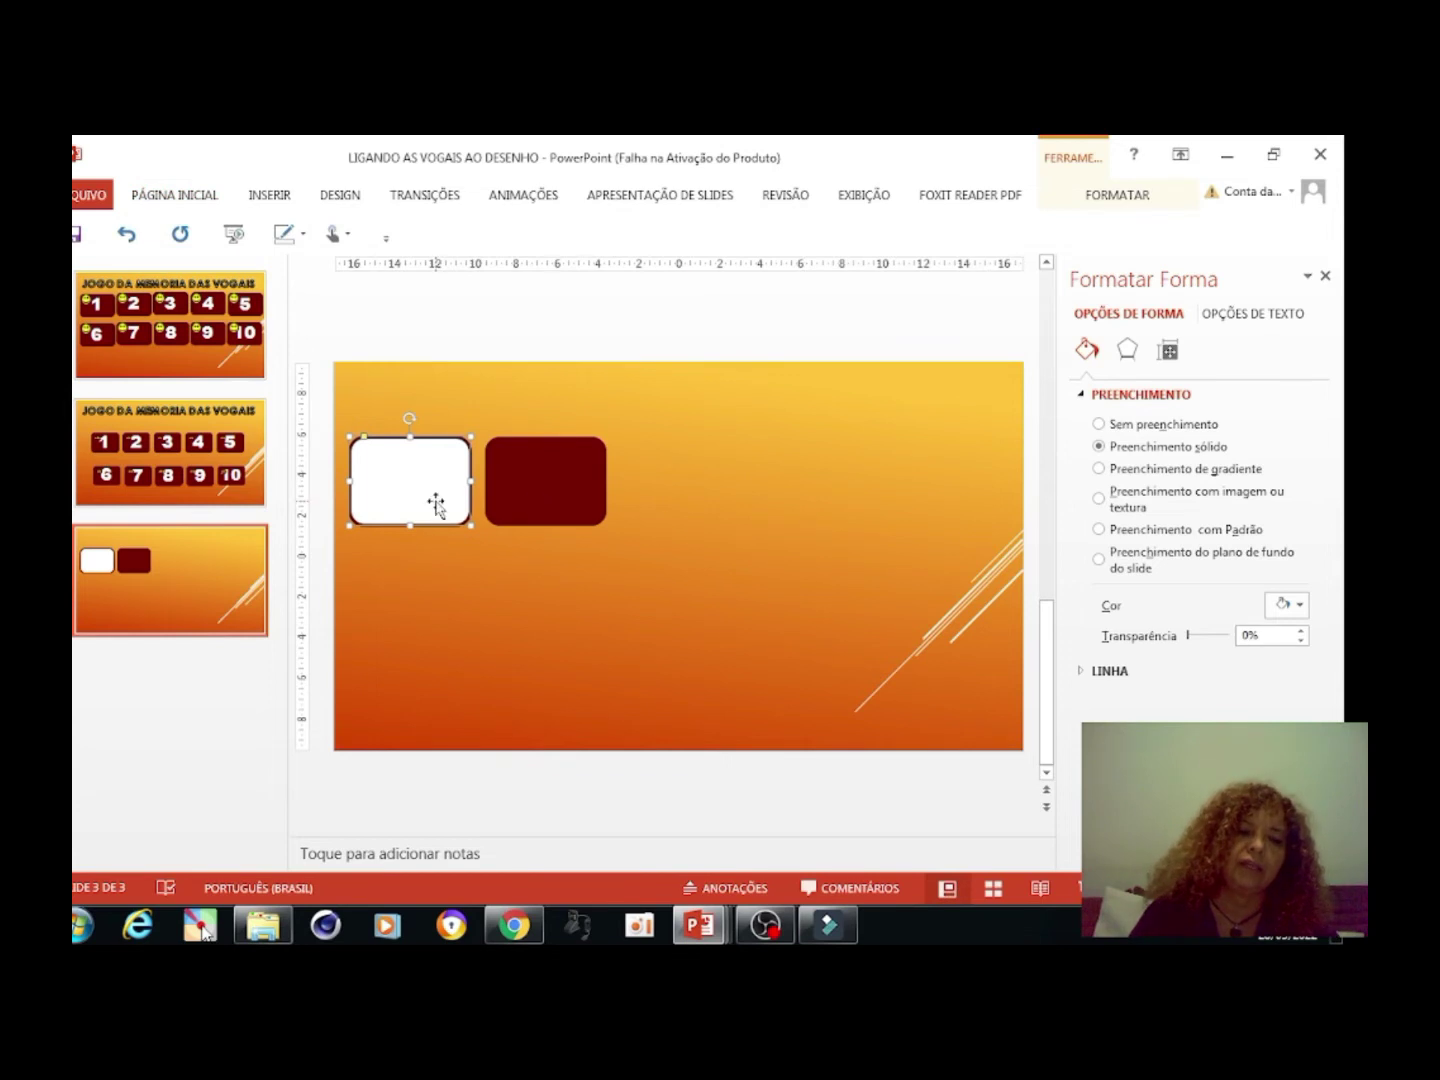
Type a black letter A in Arial Black, size 88, on the white card
{"action": "left_click", "coordinate": [194, 198]}
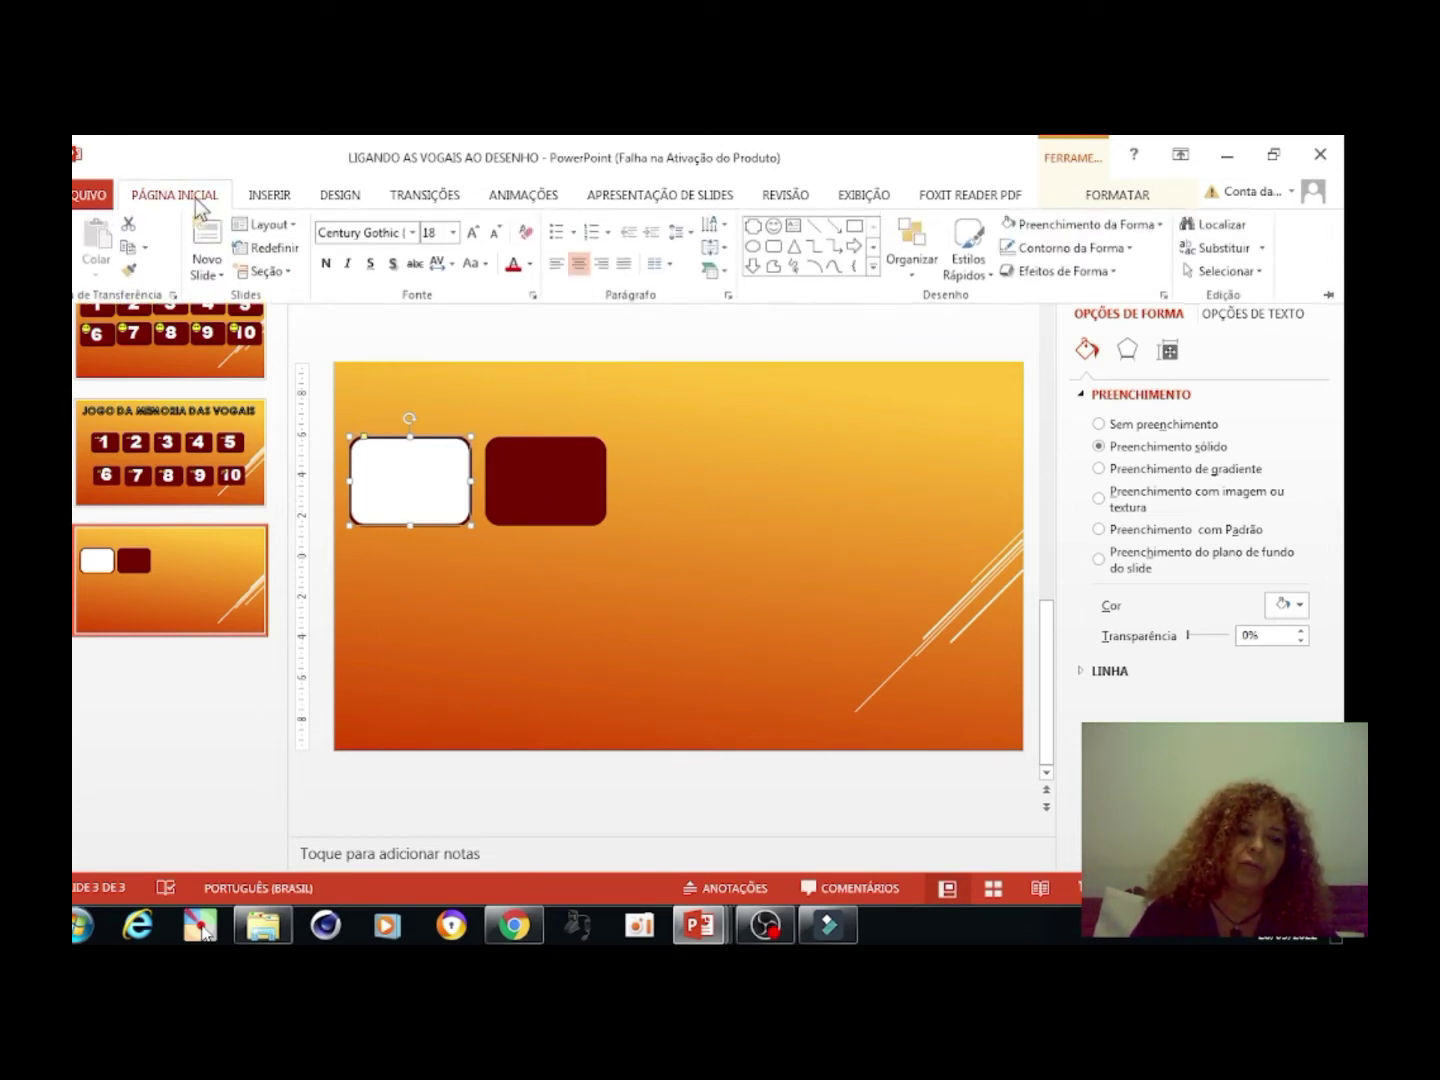
{"action": "left_click", "coordinate": [453, 232]}
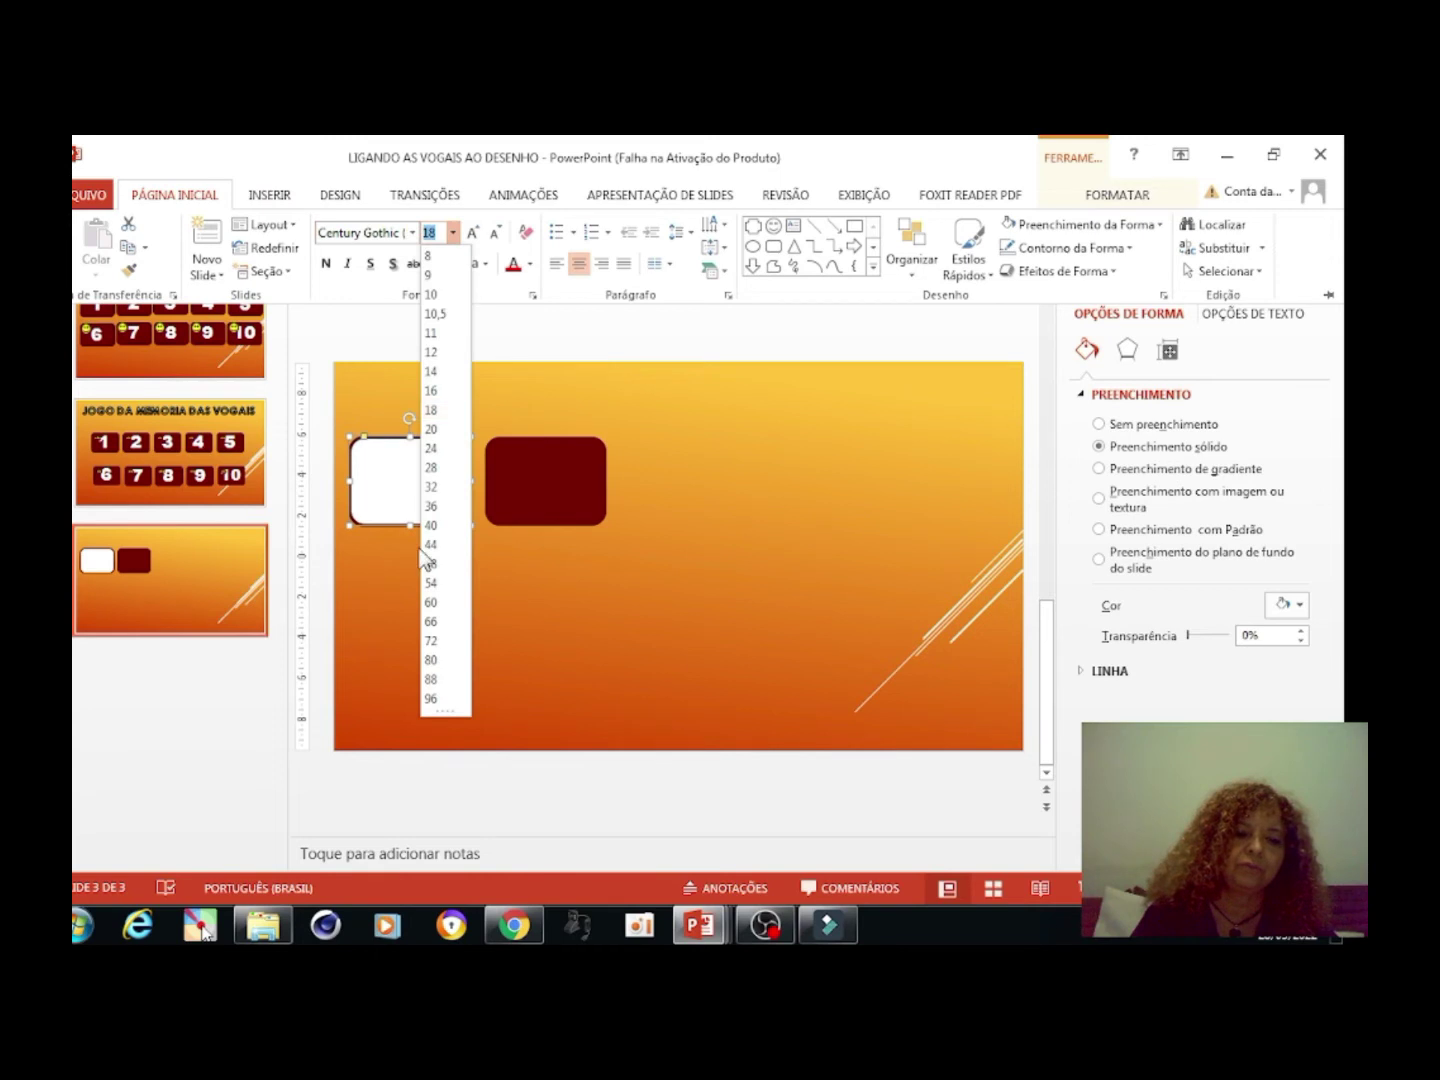
{"action": "left_click", "coordinate": [447, 678]}
{"action": "left_click", "coordinate": [412, 231]}
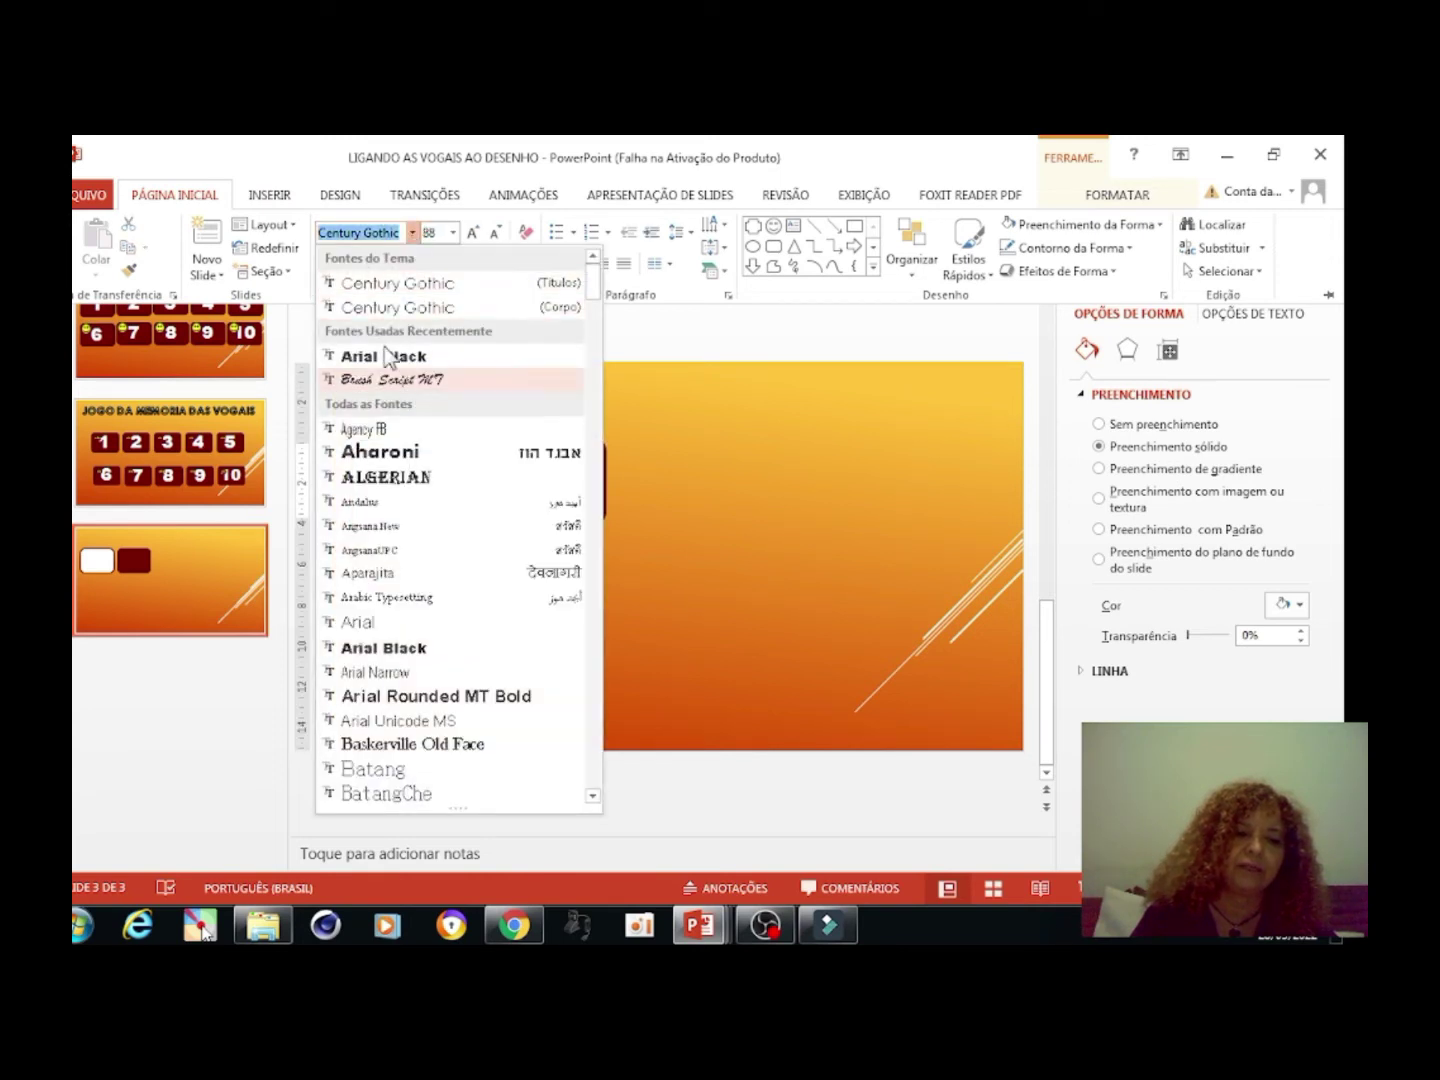
{"action": "left_click", "coordinate": [383, 648]}
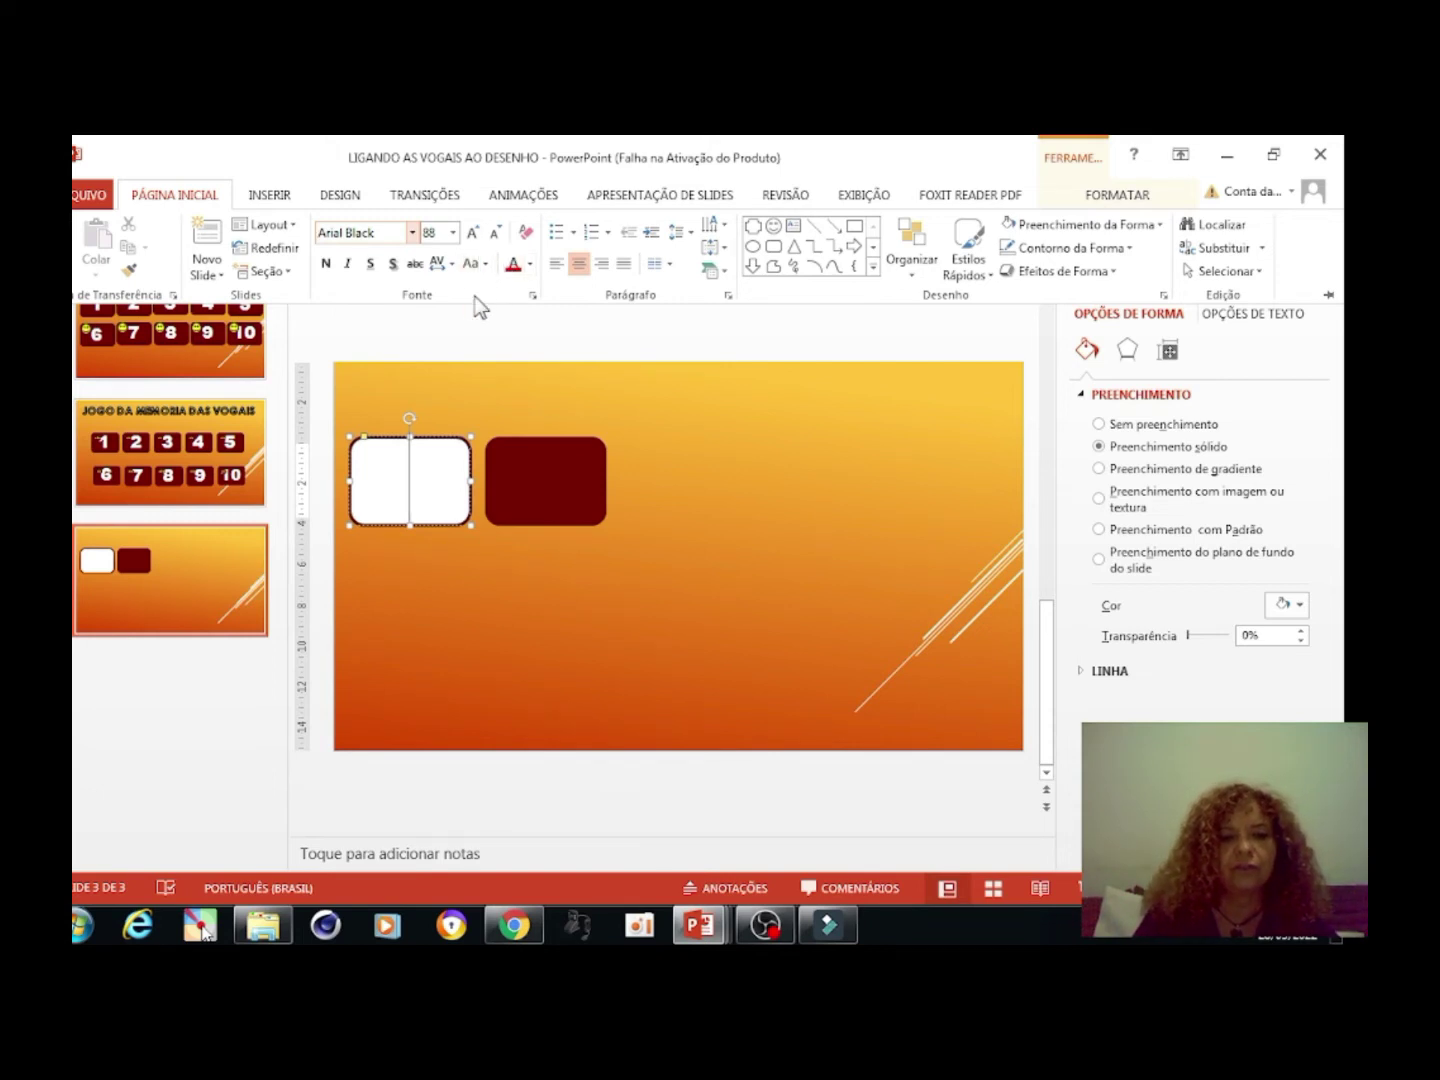
{"action": "left_click", "coordinate": [530, 264]}
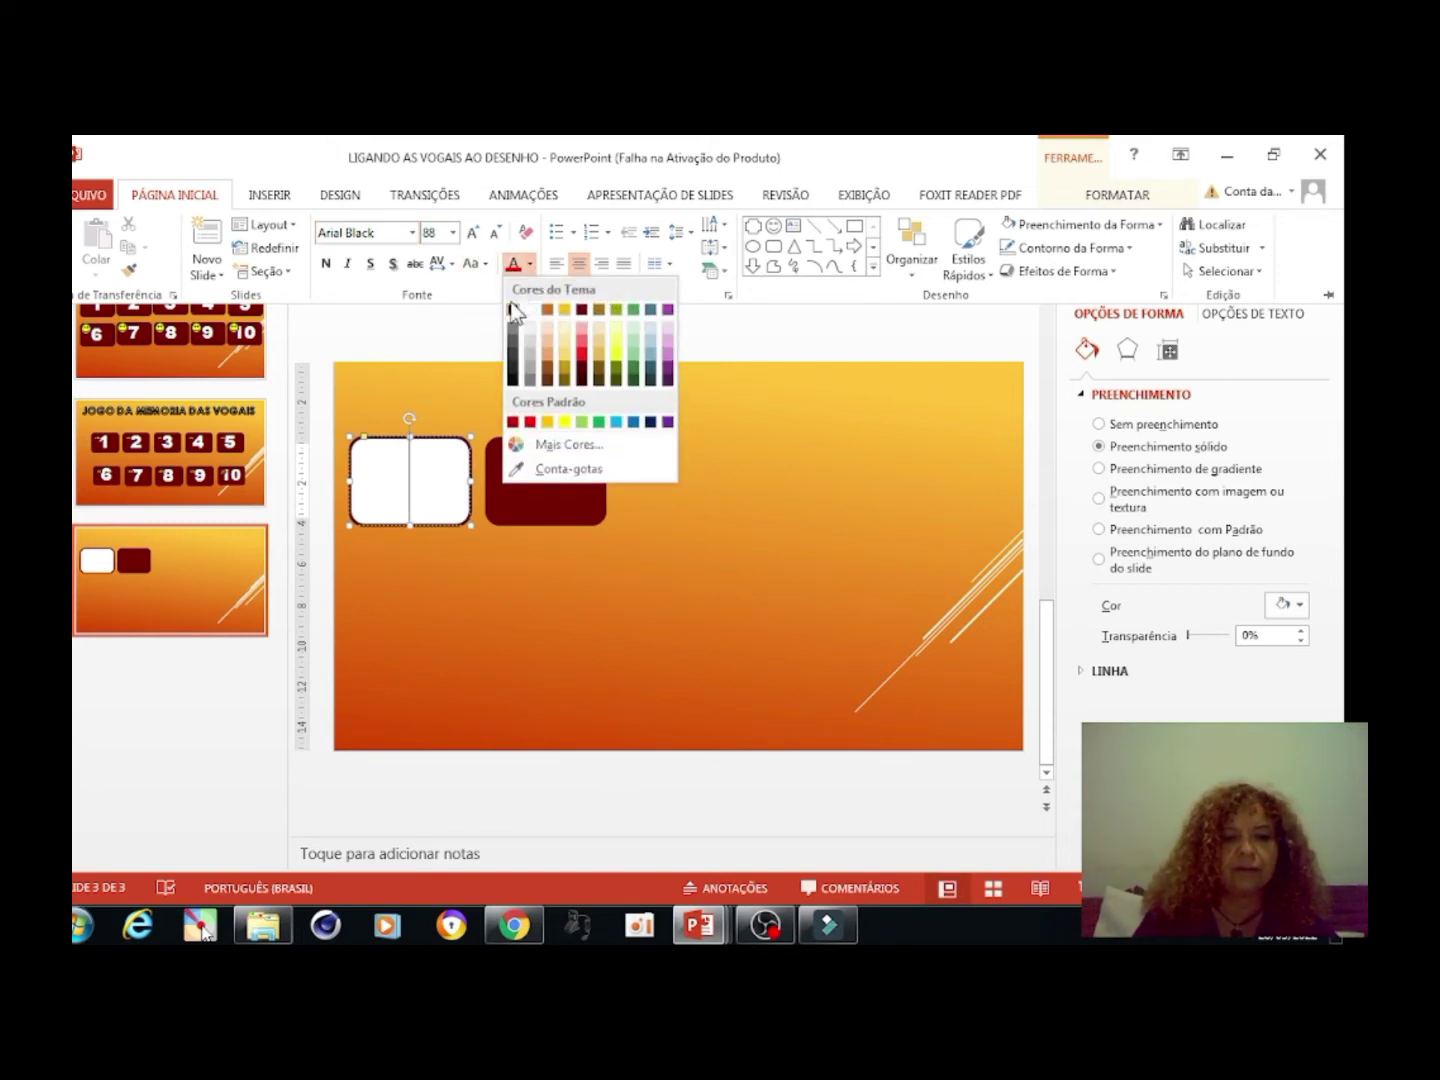
{"action": "left_click", "coordinate": [511, 312]}
{"action": "left_click", "coordinate": [408, 490]}
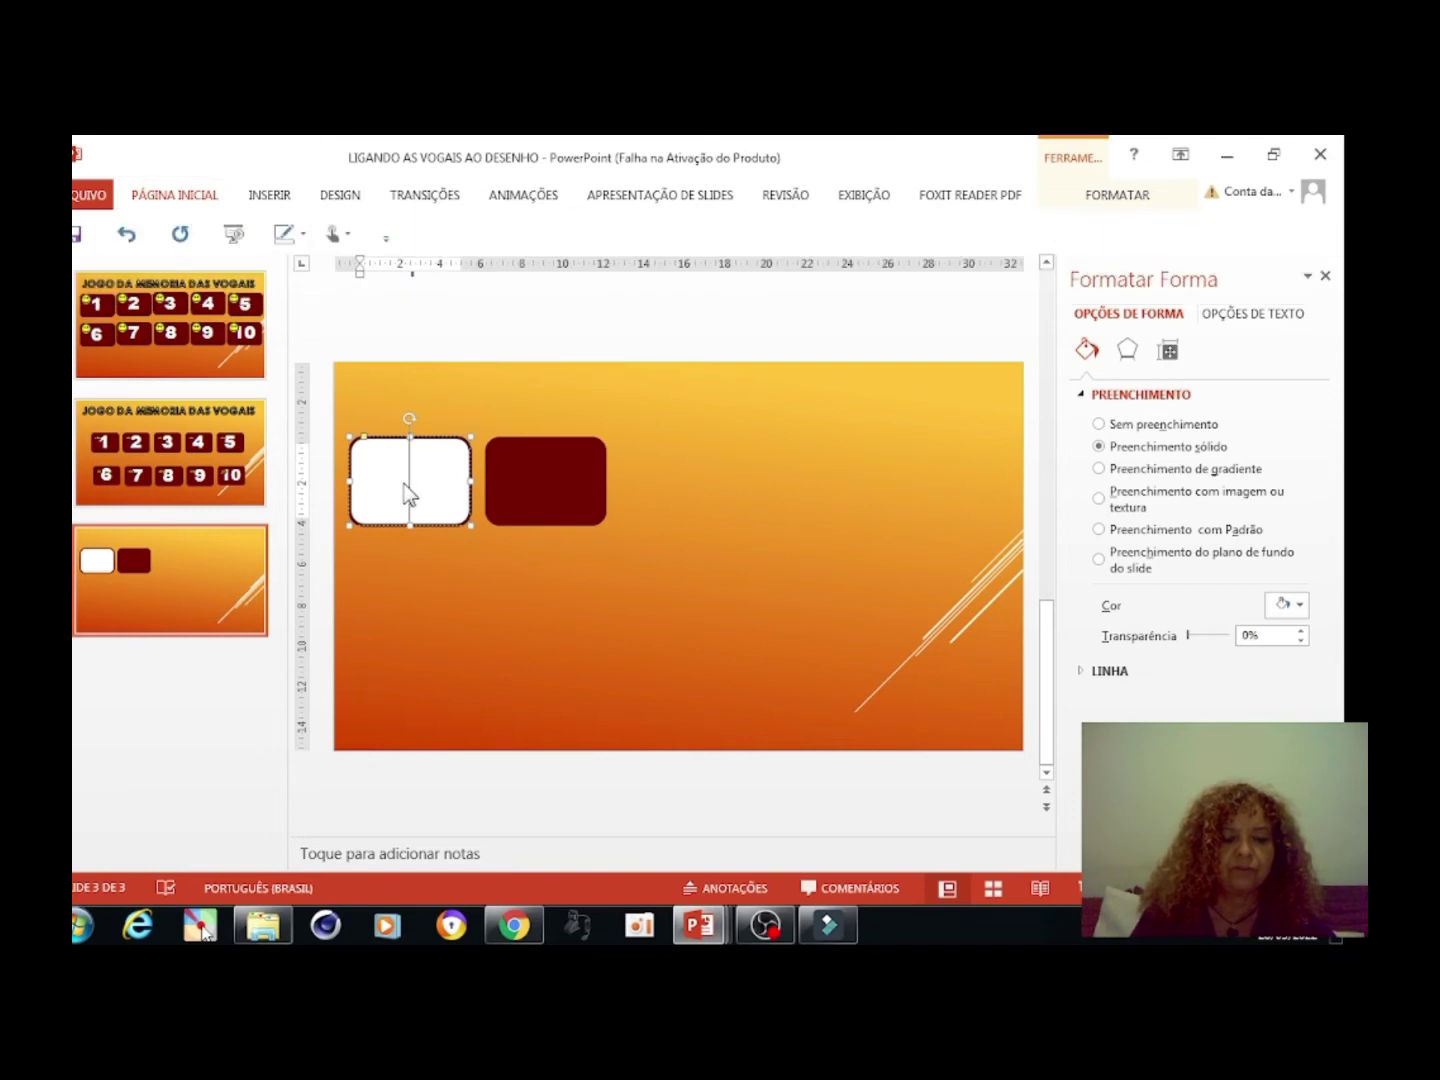
{"action": "type", "text": "A"}
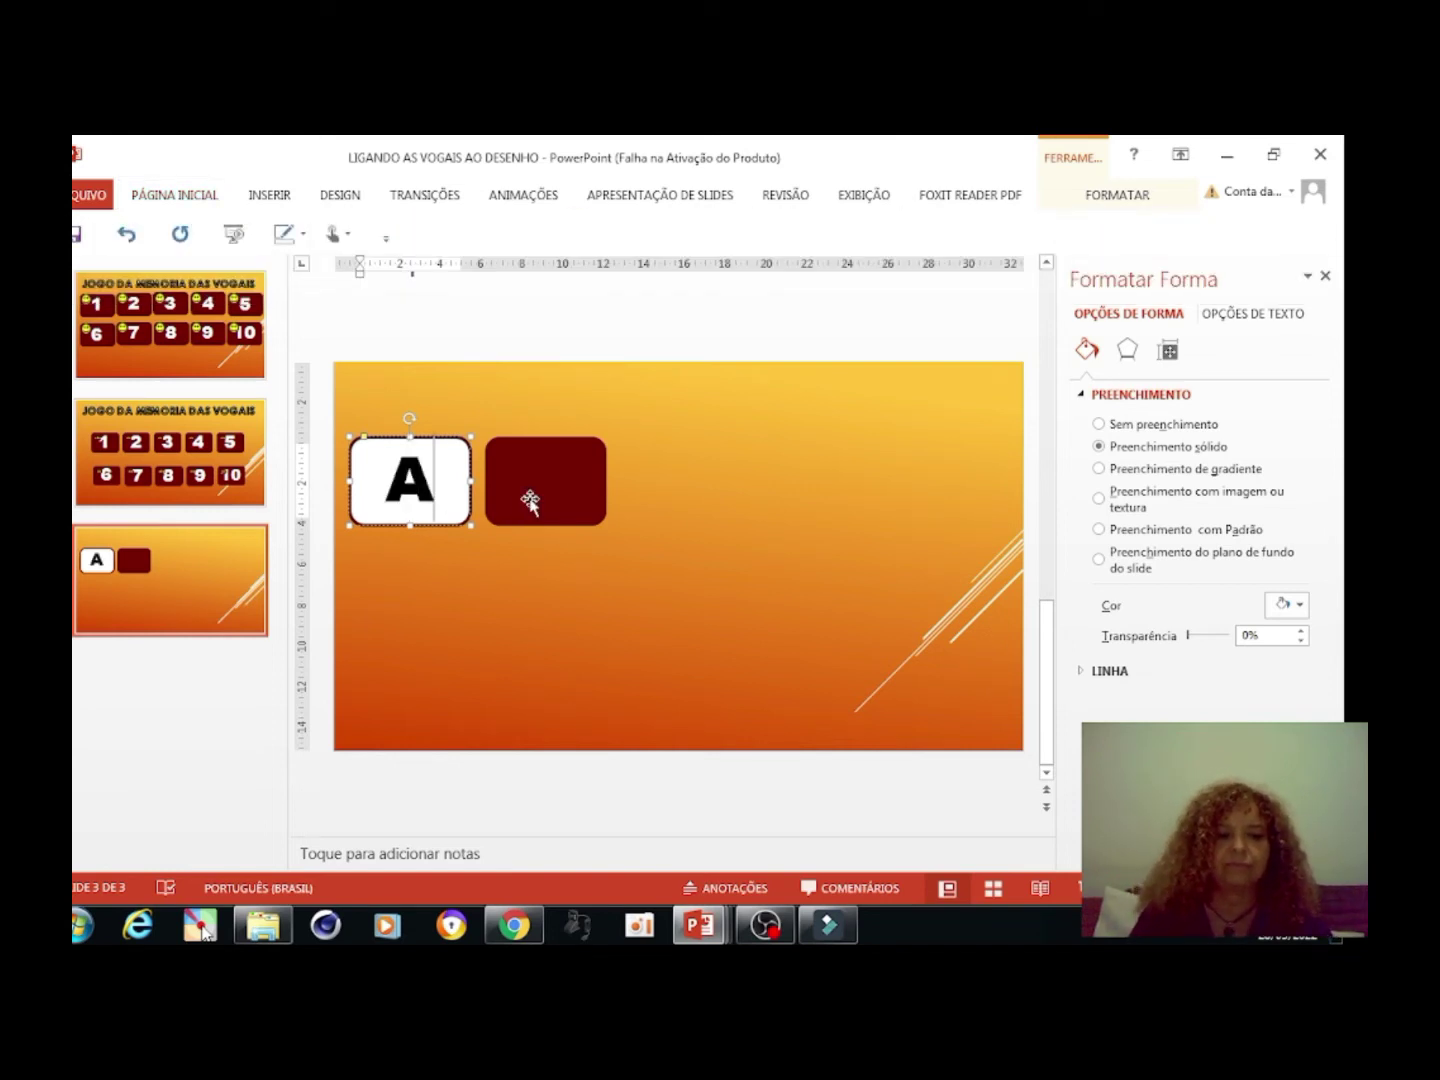
{"action": "left_click", "coordinate": [530, 487]}
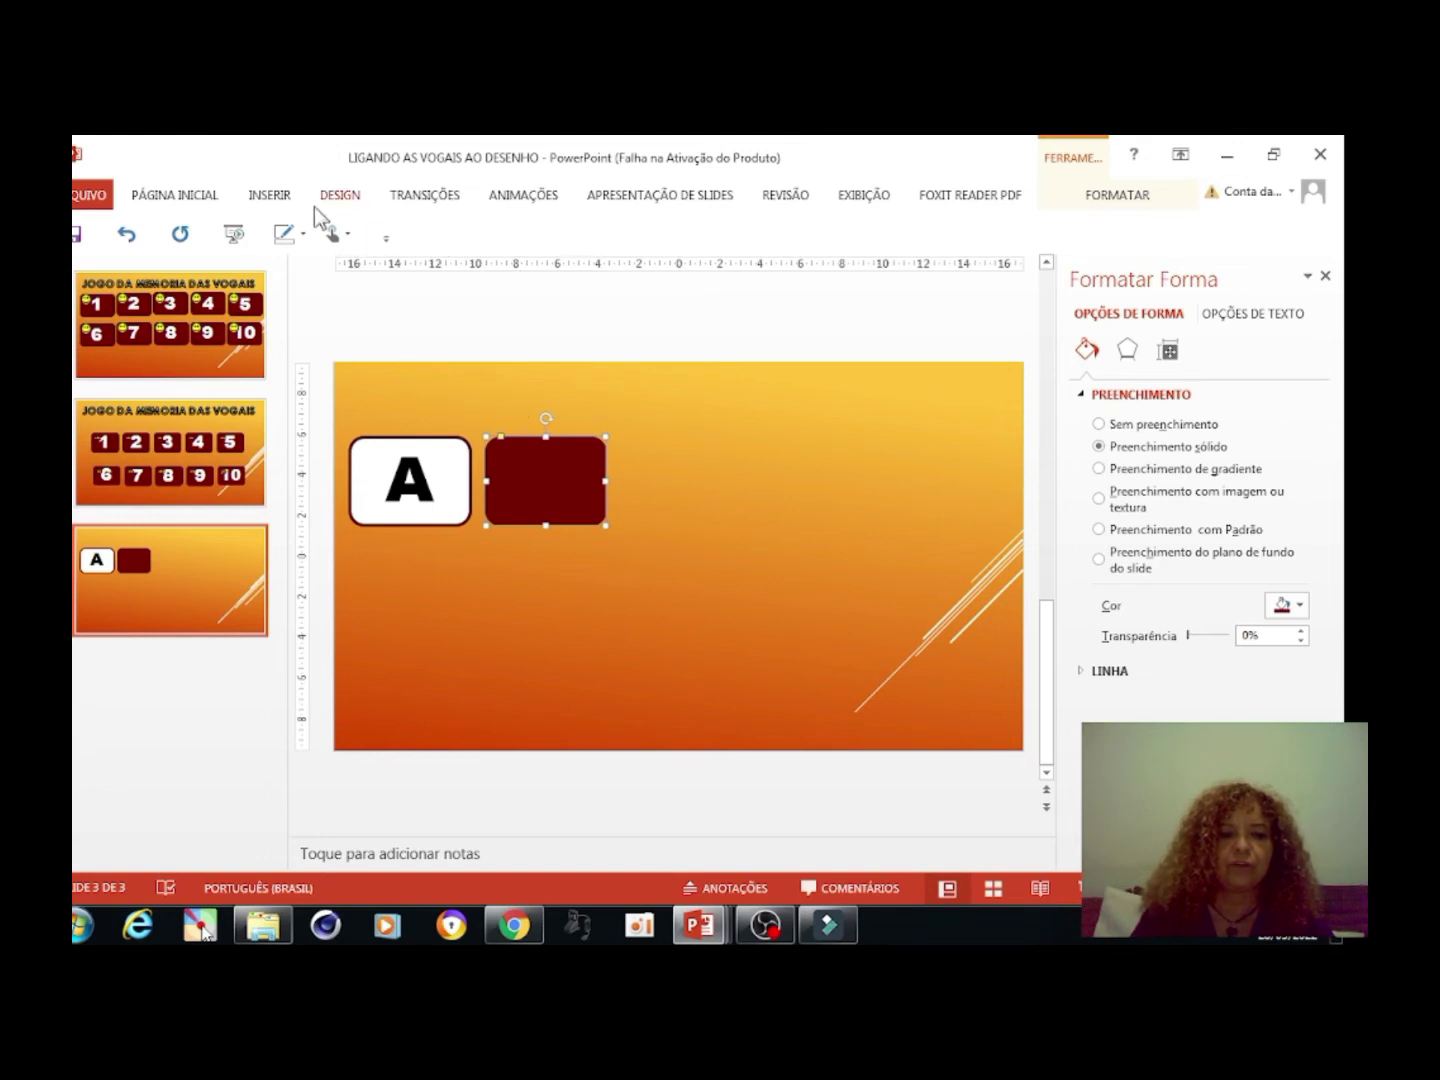
Add the number 1 to the dark red card in Arial Black, size 88
{"action": "left_click", "coordinate": [240, 193]}
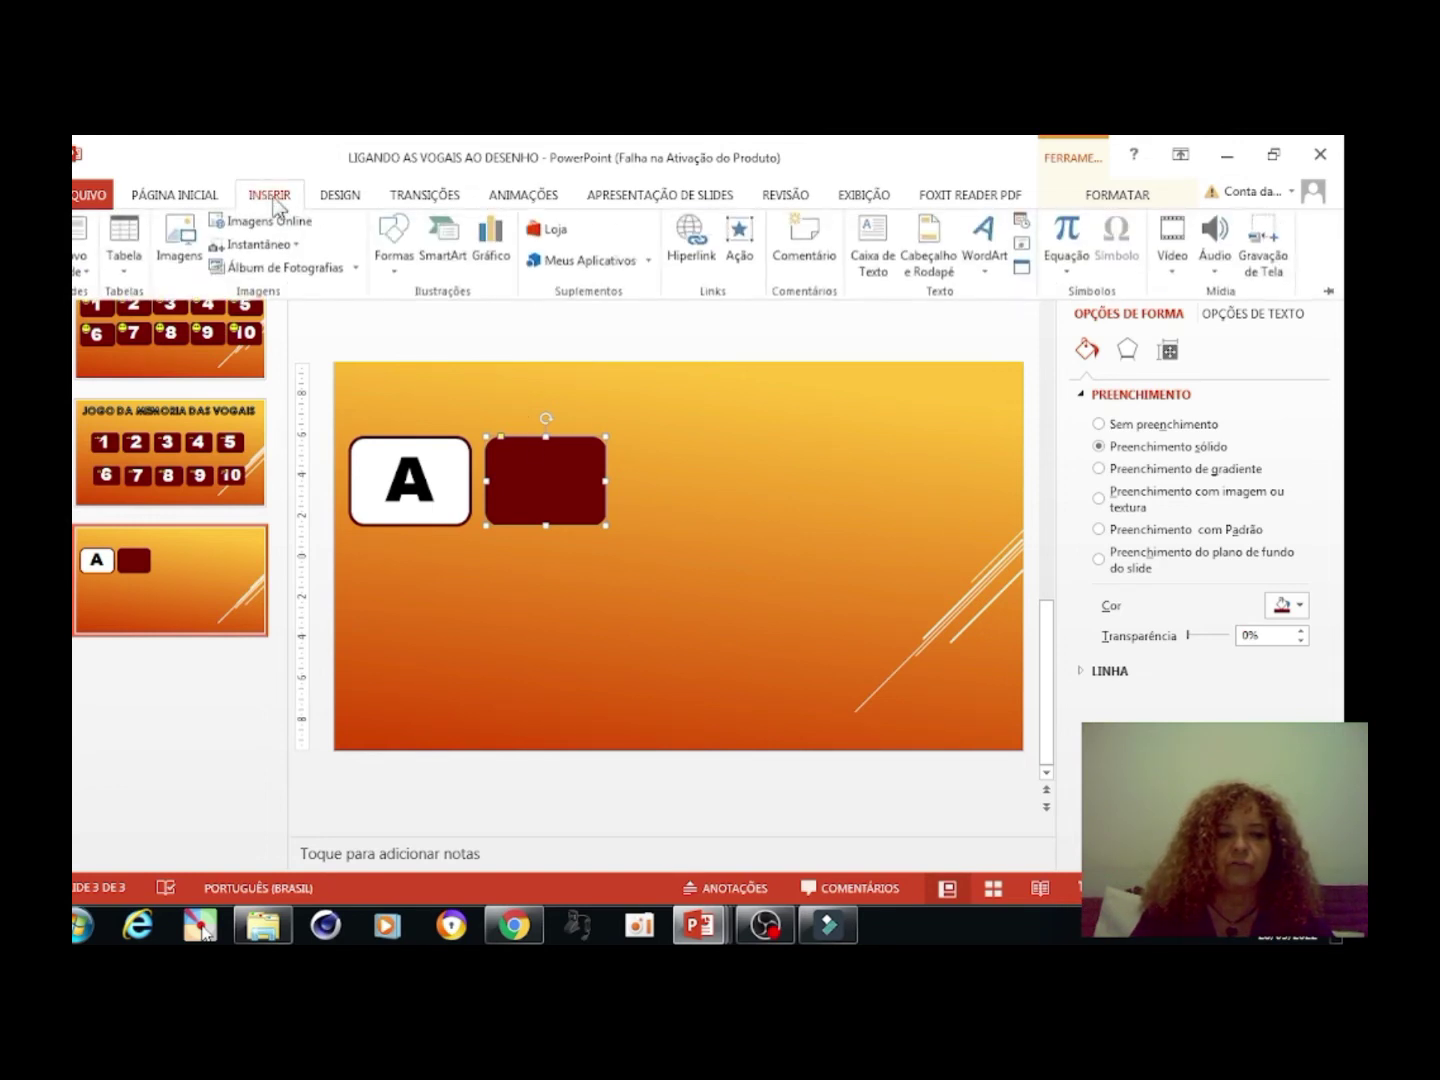
{"action": "left_click", "coordinate": [872, 240]}
{"action": "left_click", "coordinate": [549, 484]}
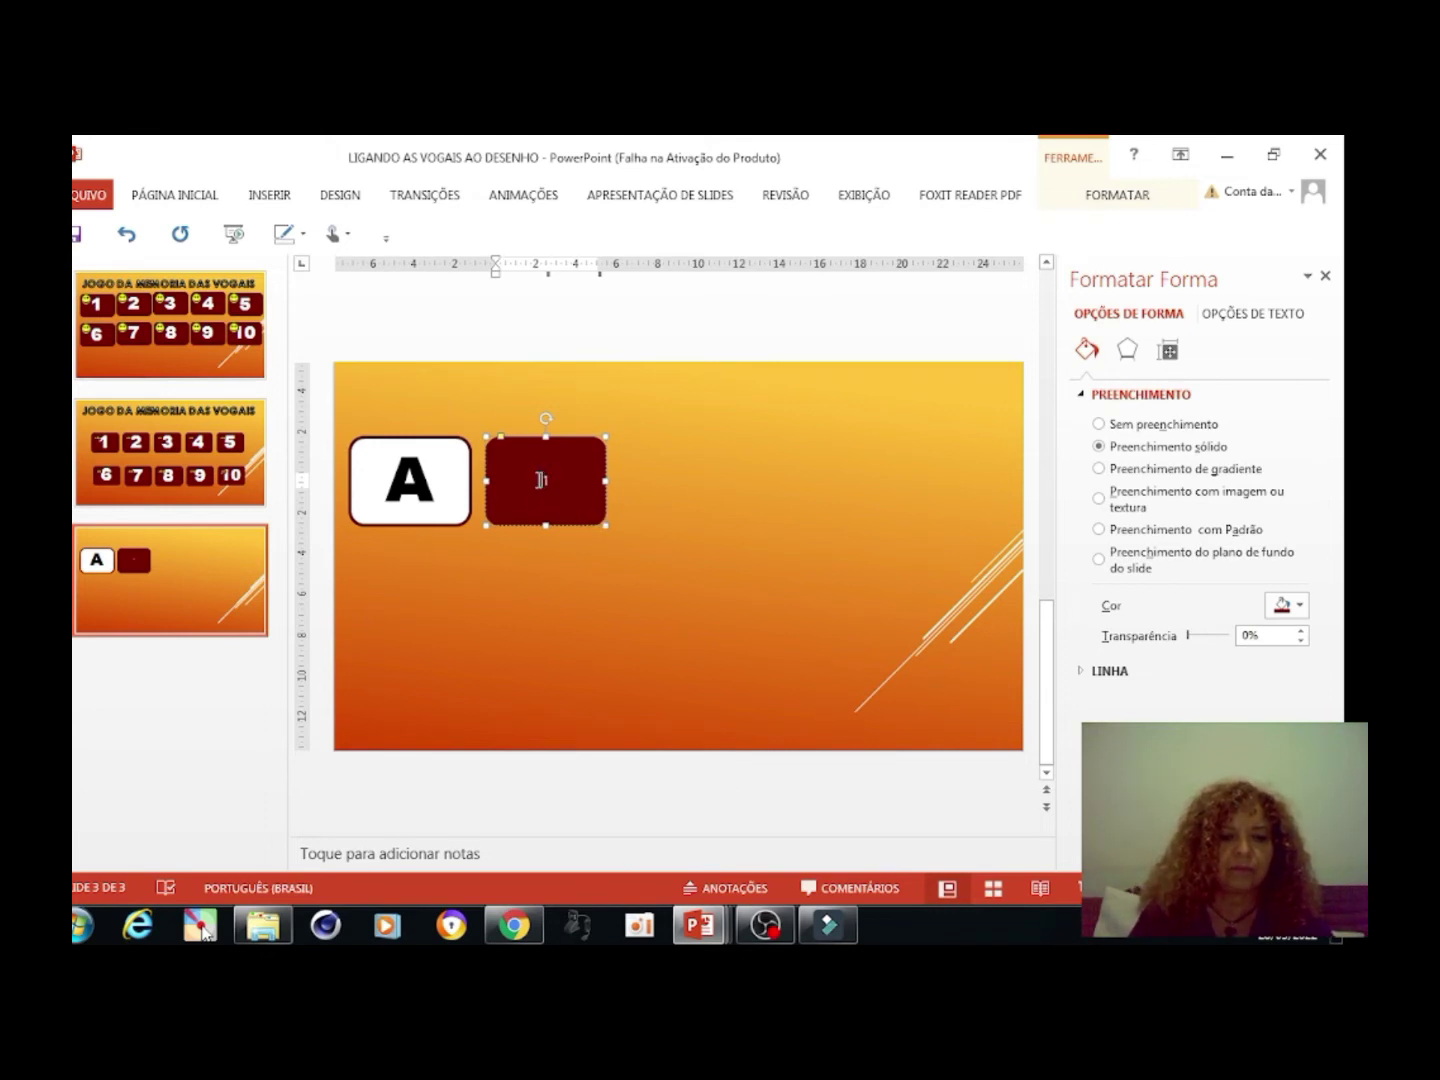
{"action": "left_click", "coordinate": [168, 197]}
{"action": "left_click", "coordinate": [412, 231]}
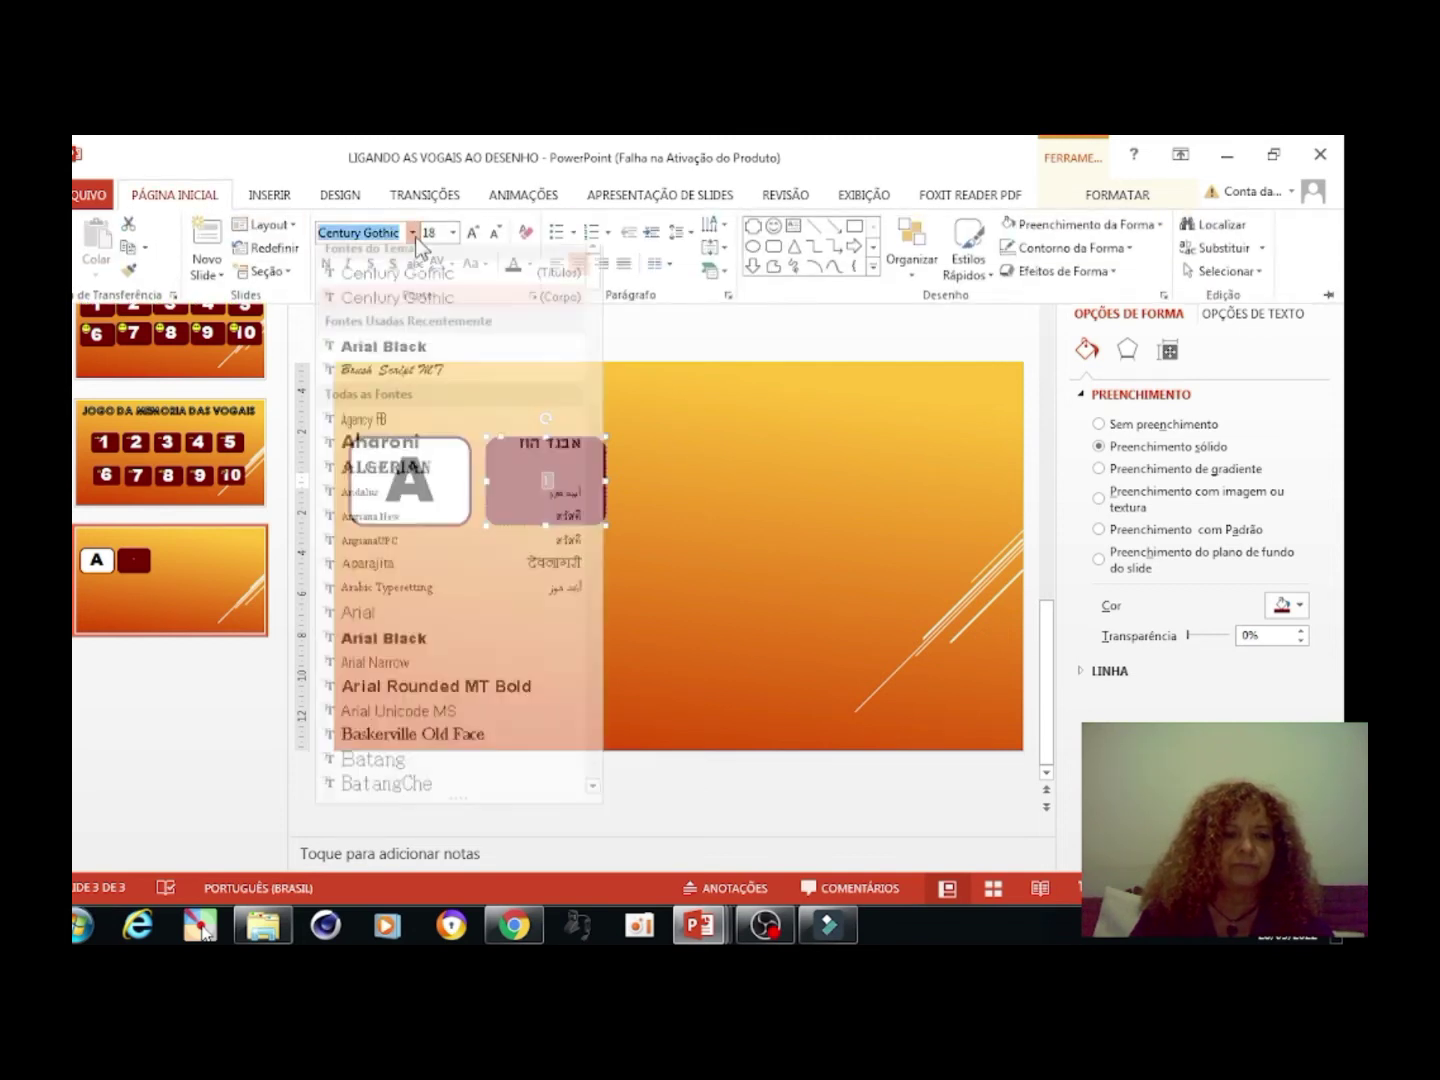
{"action": "left_click", "coordinate": [405, 356]}
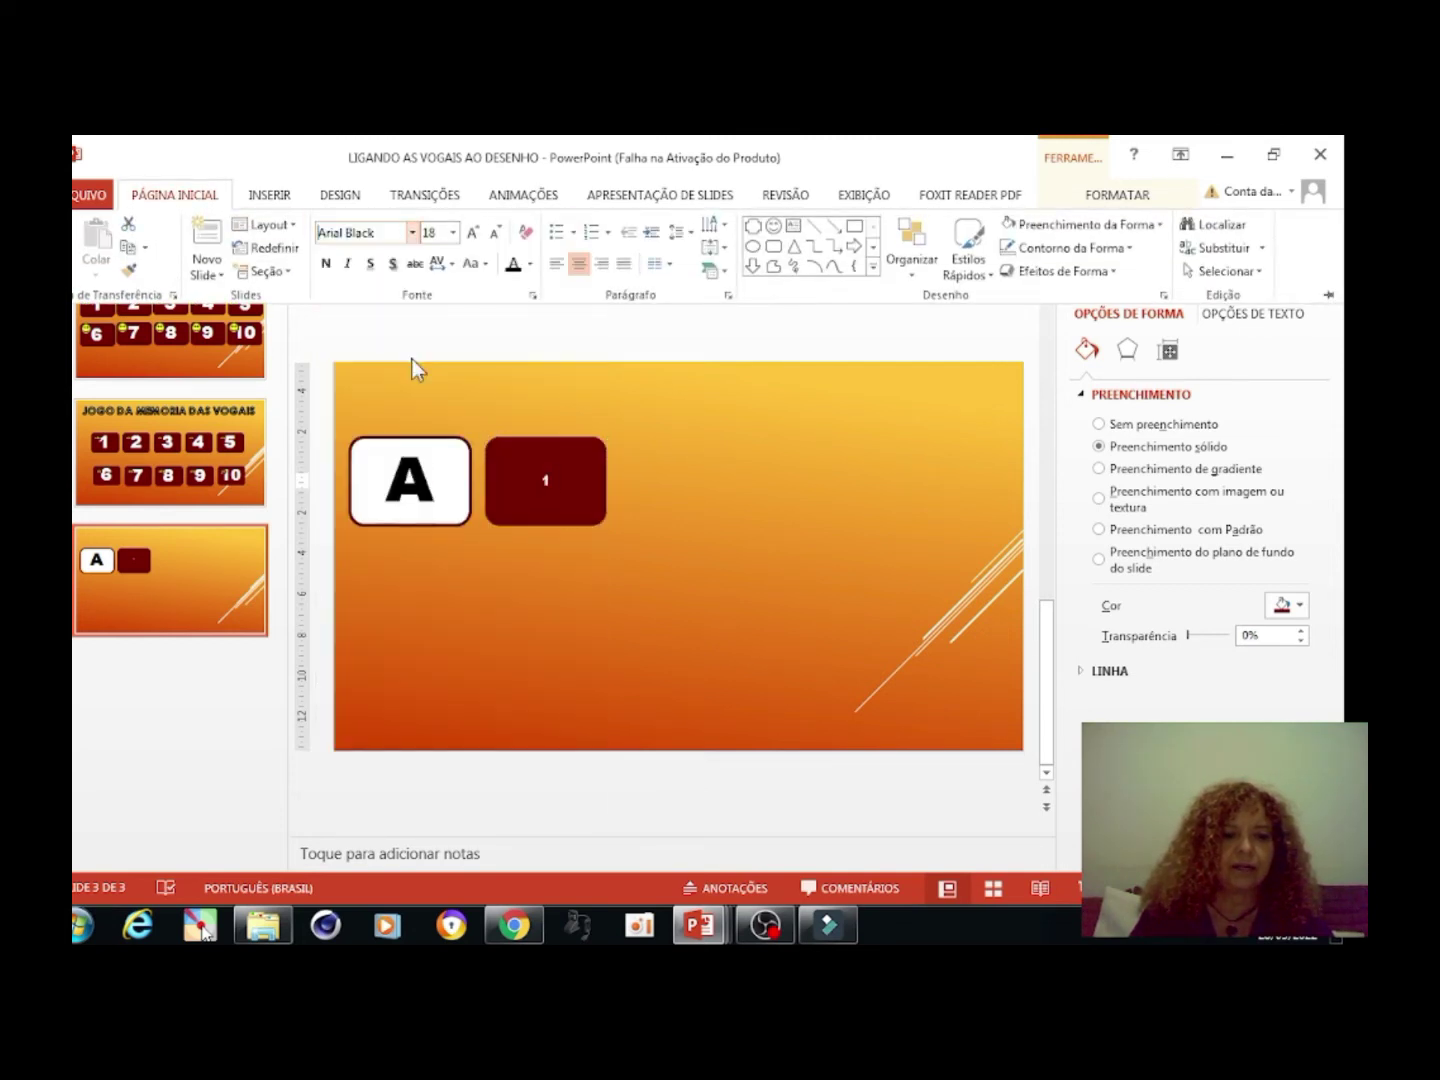
{"action": "left_click", "coordinate": [455, 233]}
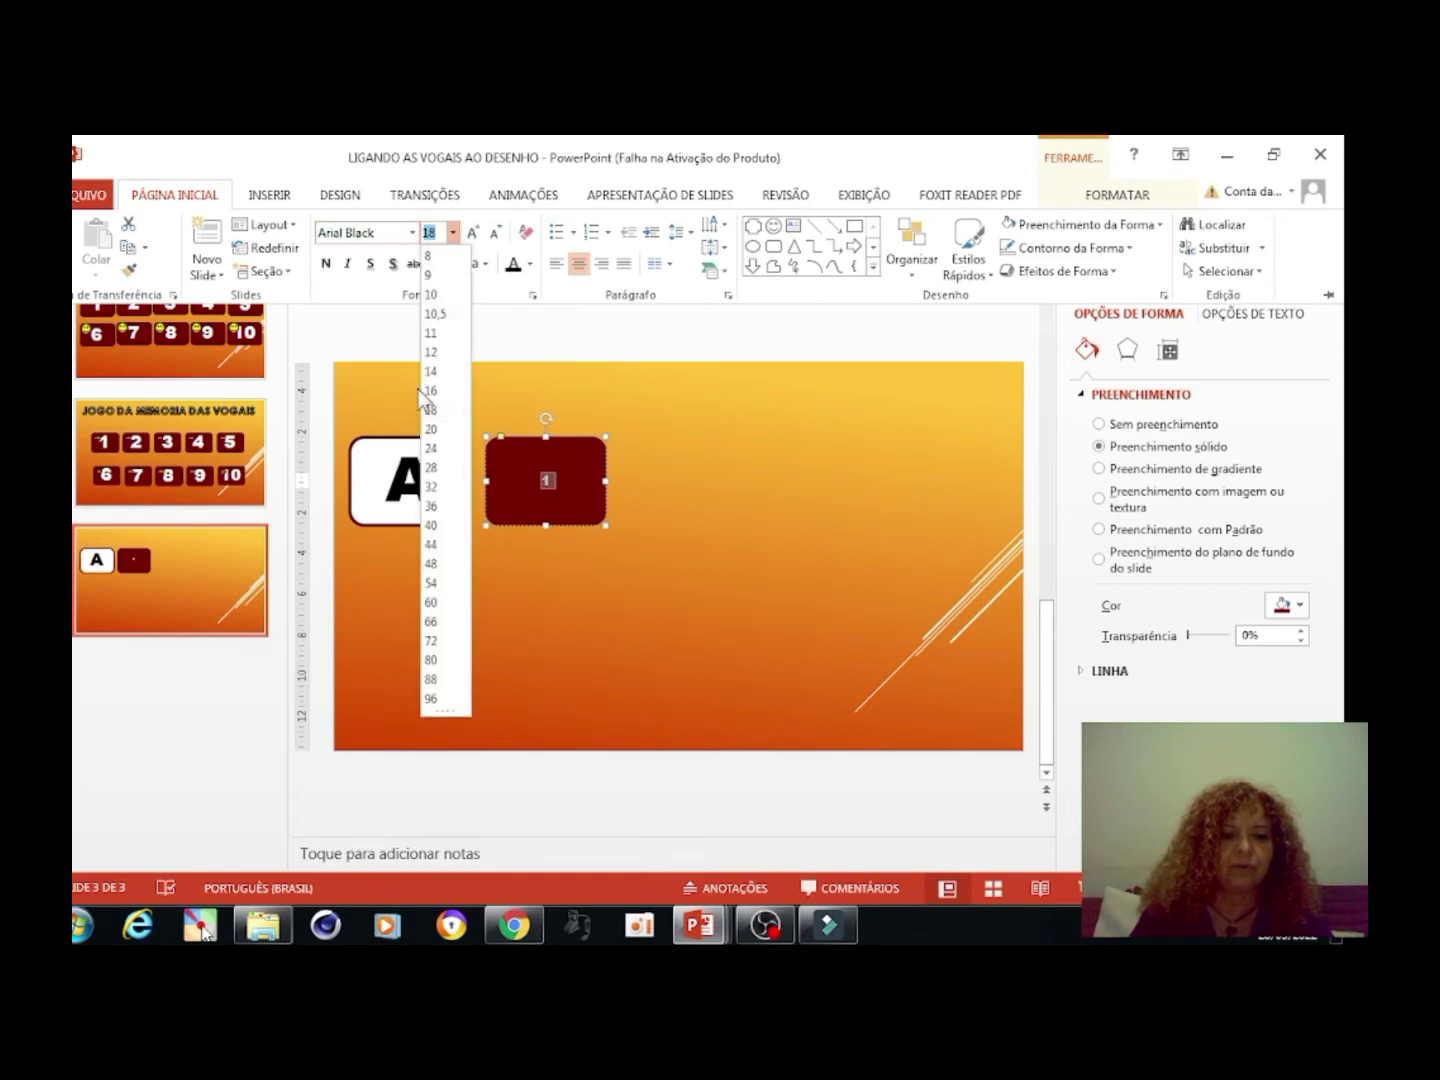
{"action": "left_click", "coordinate": [434, 679]}
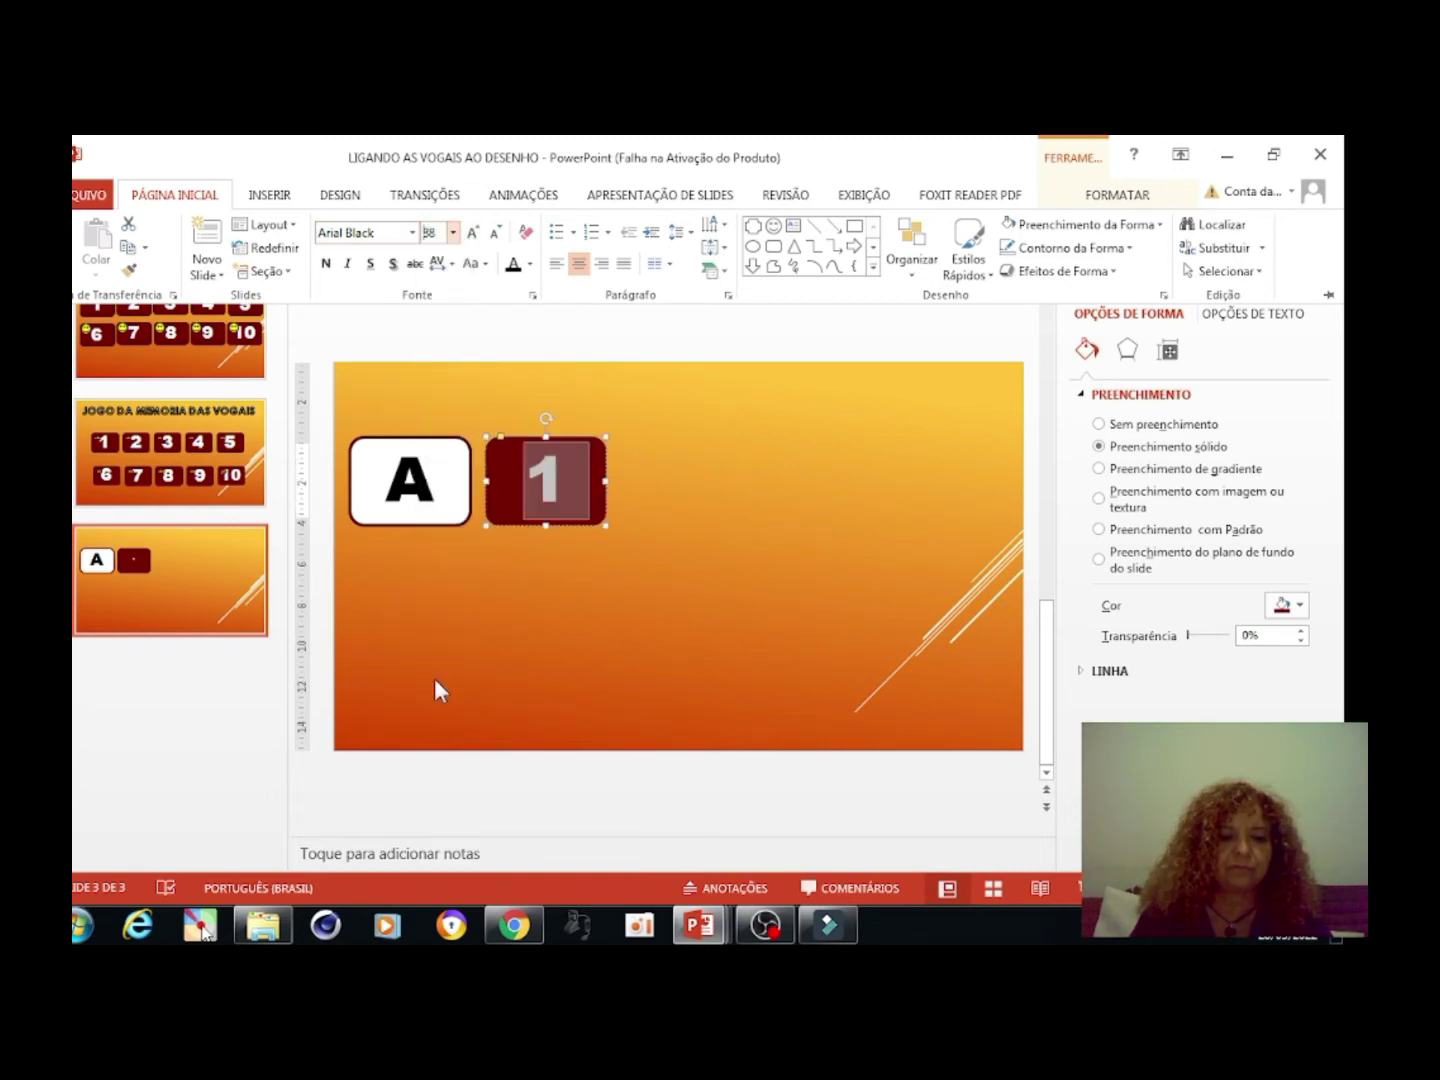
{"action": "left_click", "coordinate": [517, 541]}
{"action": "left_click", "coordinate": [637, 478]}
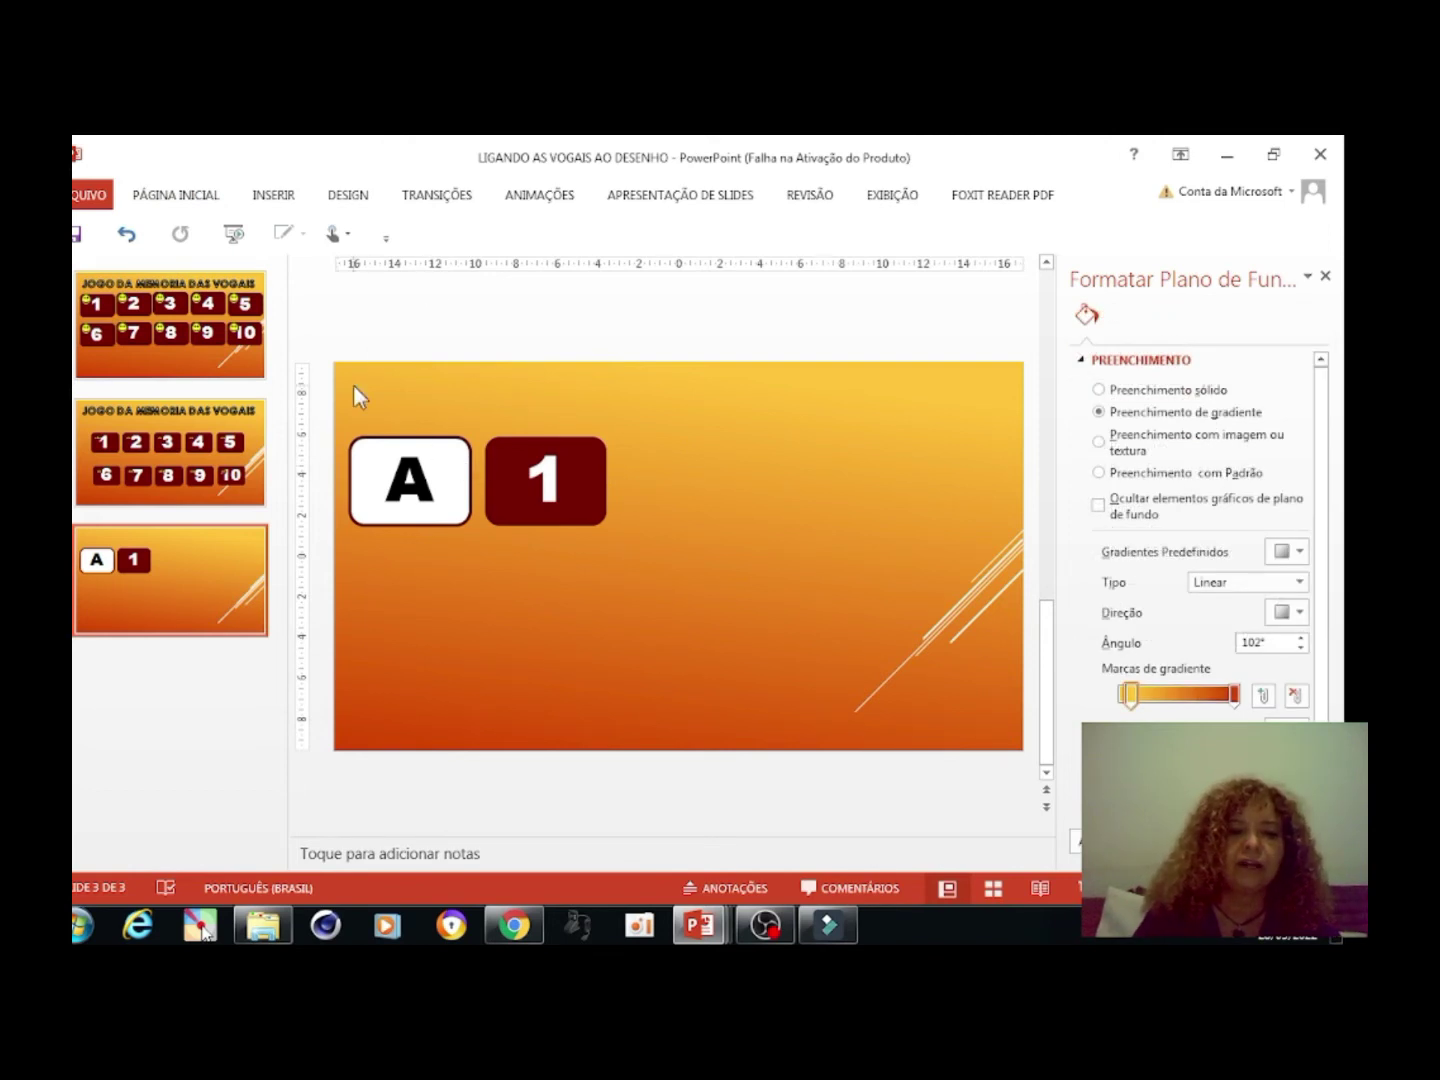
Draw a small smiley at the A card's top-left corner and fill it yellow
{"action": "left_click", "coordinate": [680, 193]}
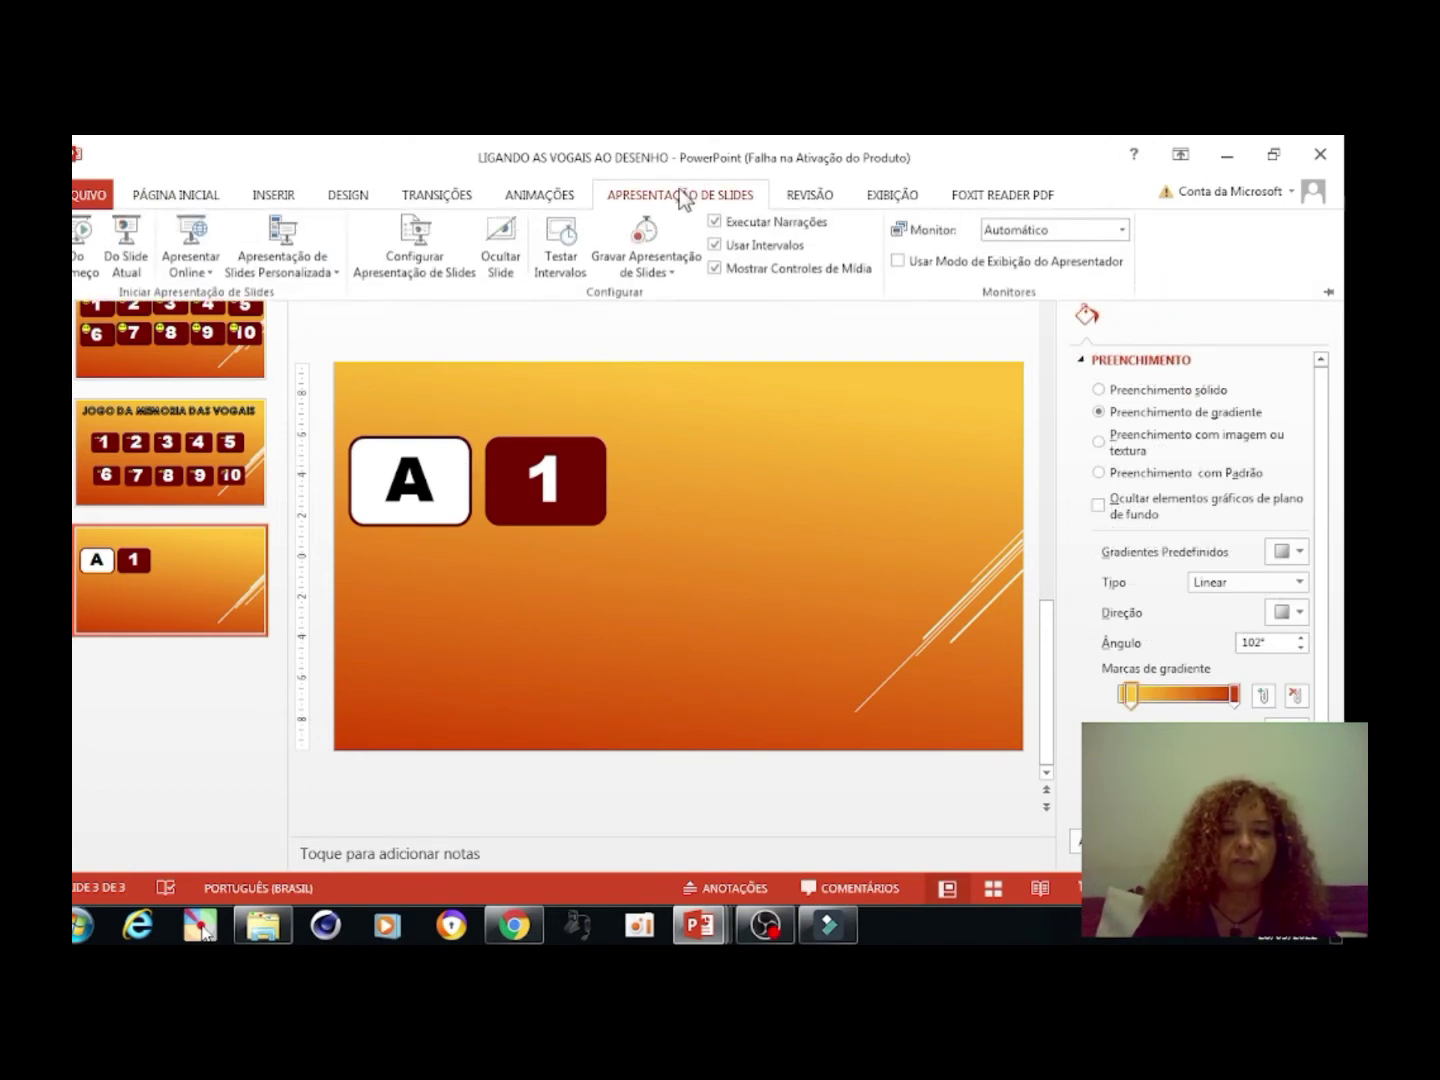
{"action": "left_click", "coordinate": [176, 193]}
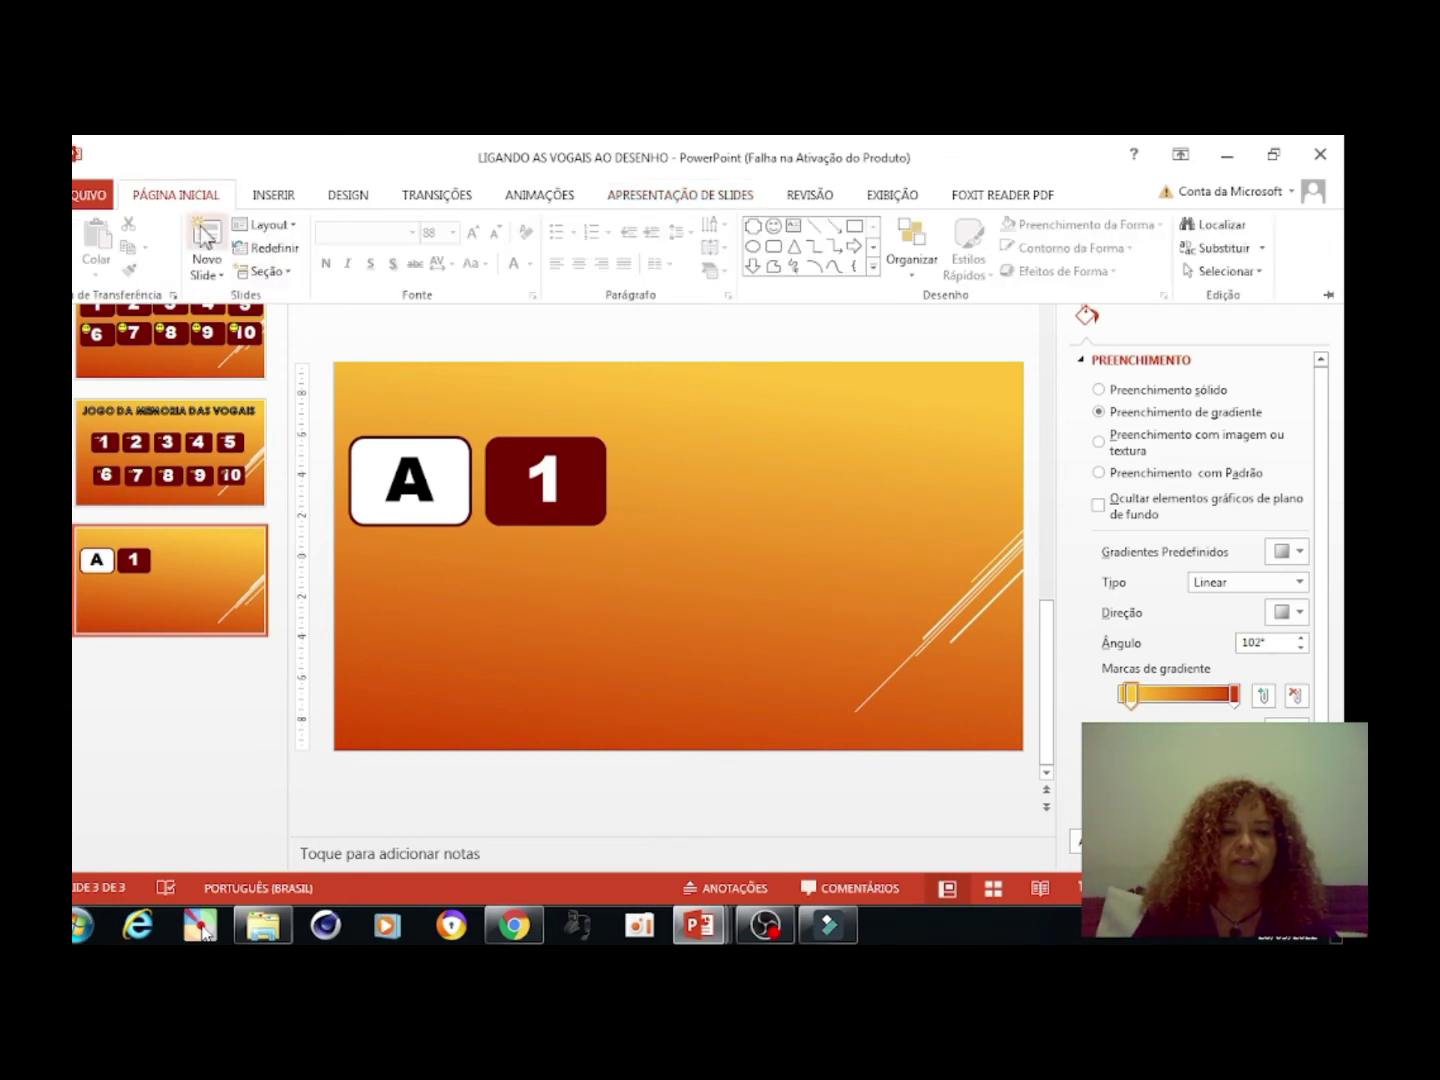
{"action": "left_click", "coordinate": [776, 237]}
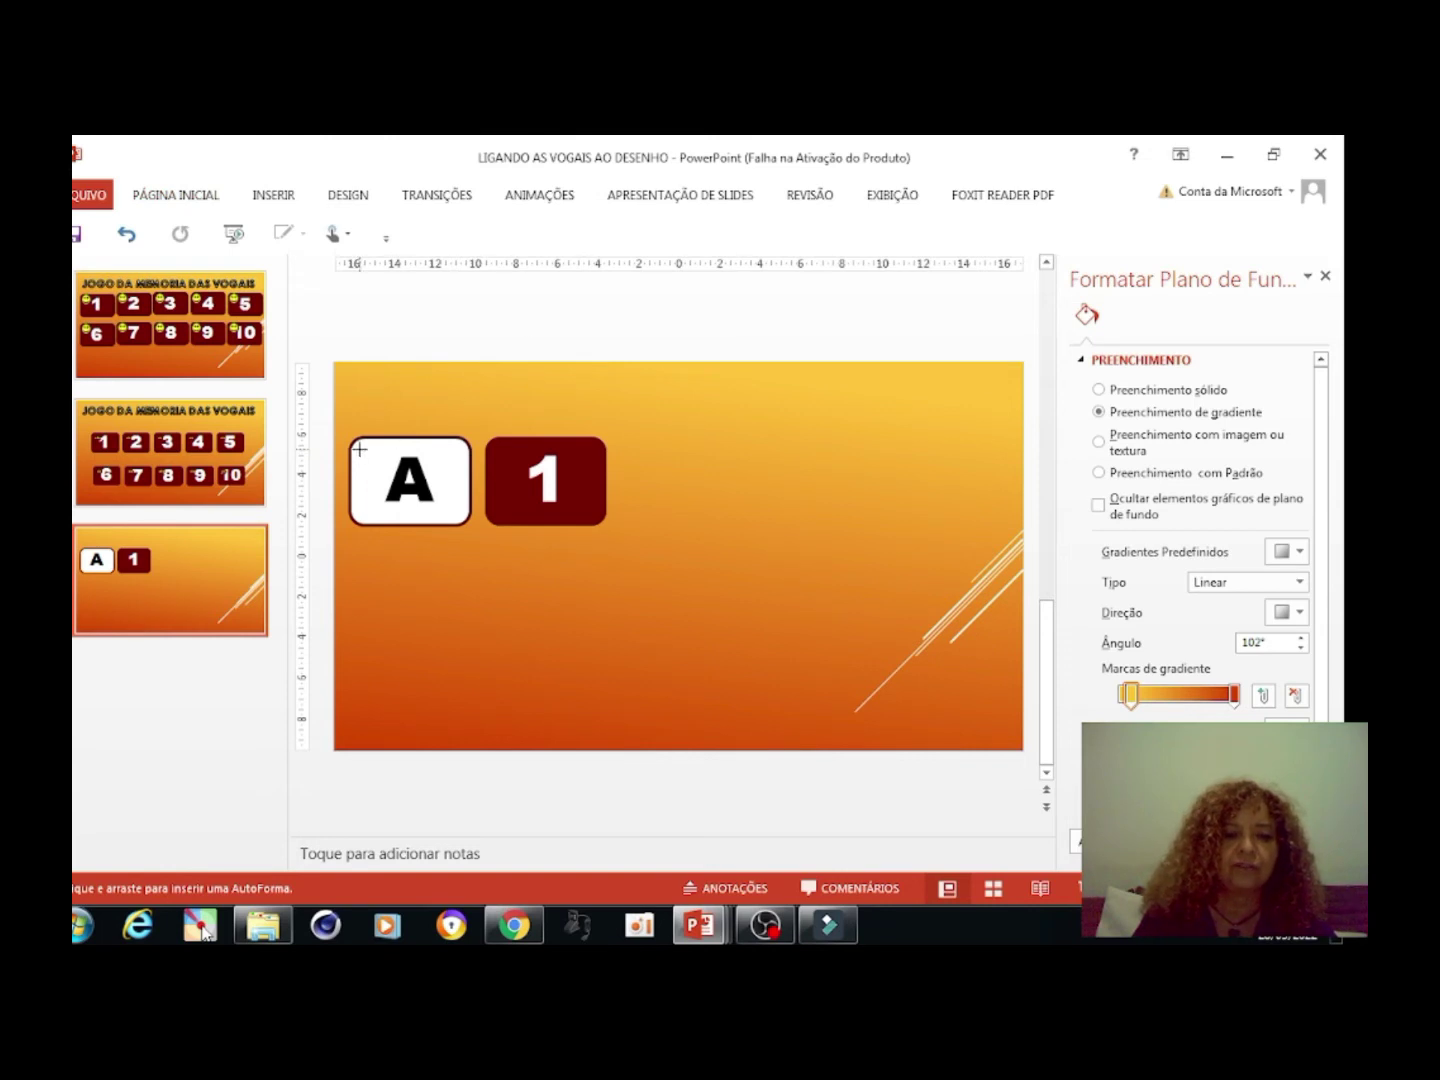
{"action": "left_click_drag", "start_coordinate": [362, 450], "coordinate": [382, 471]}
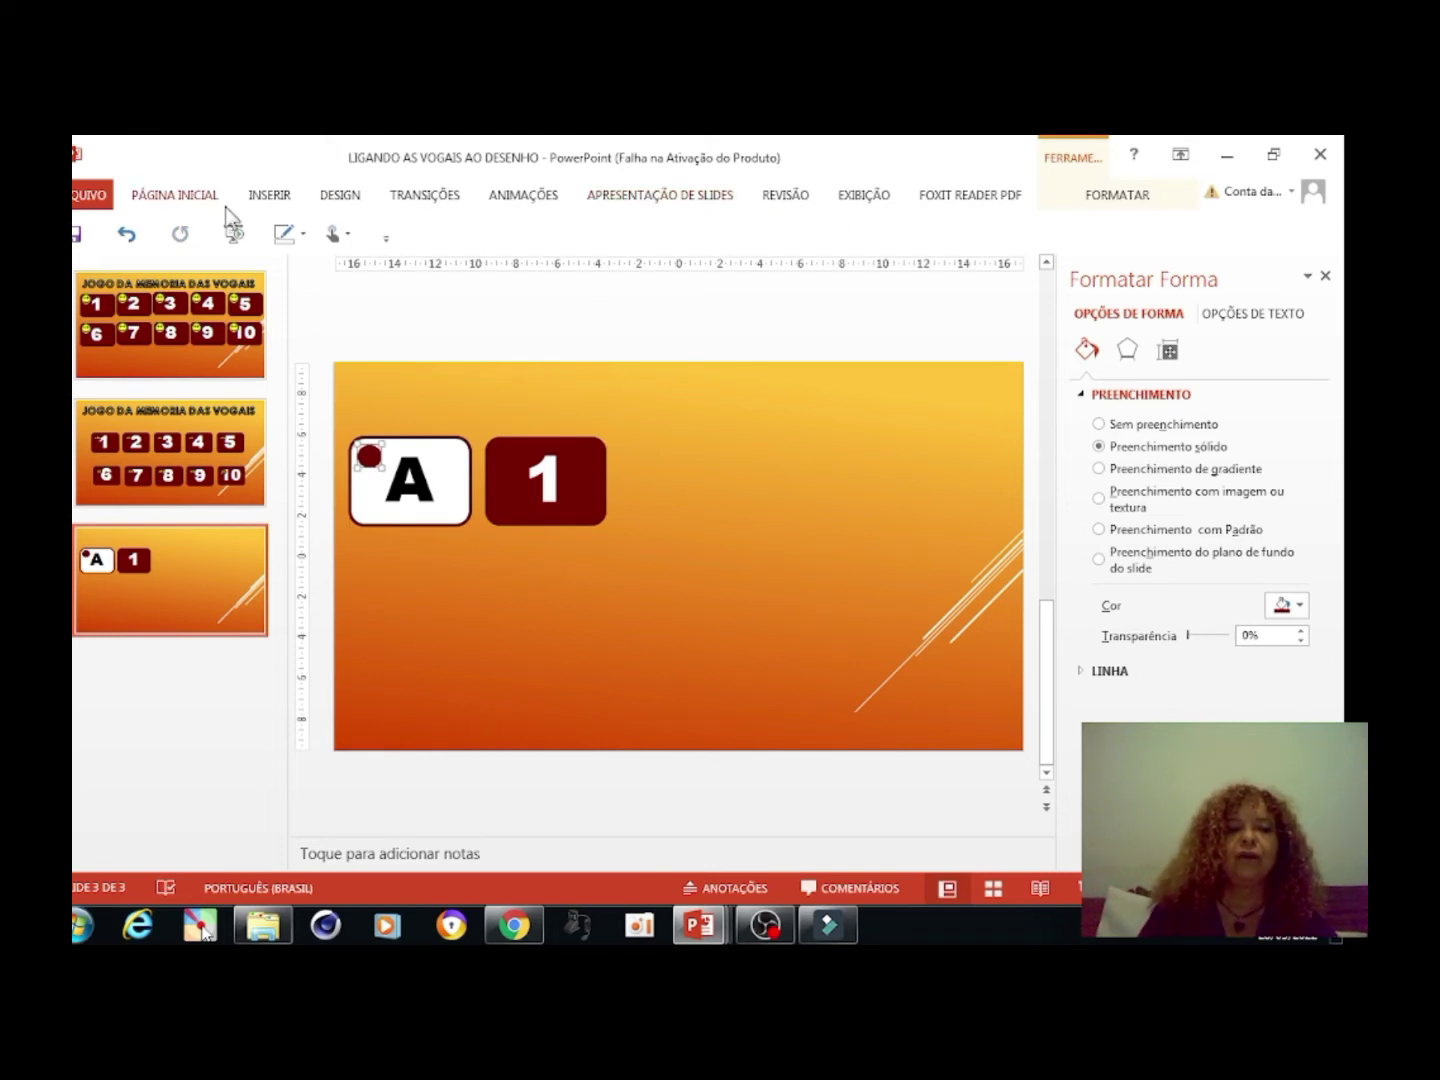
{"action": "left_click", "coordinate": [178, 195]}
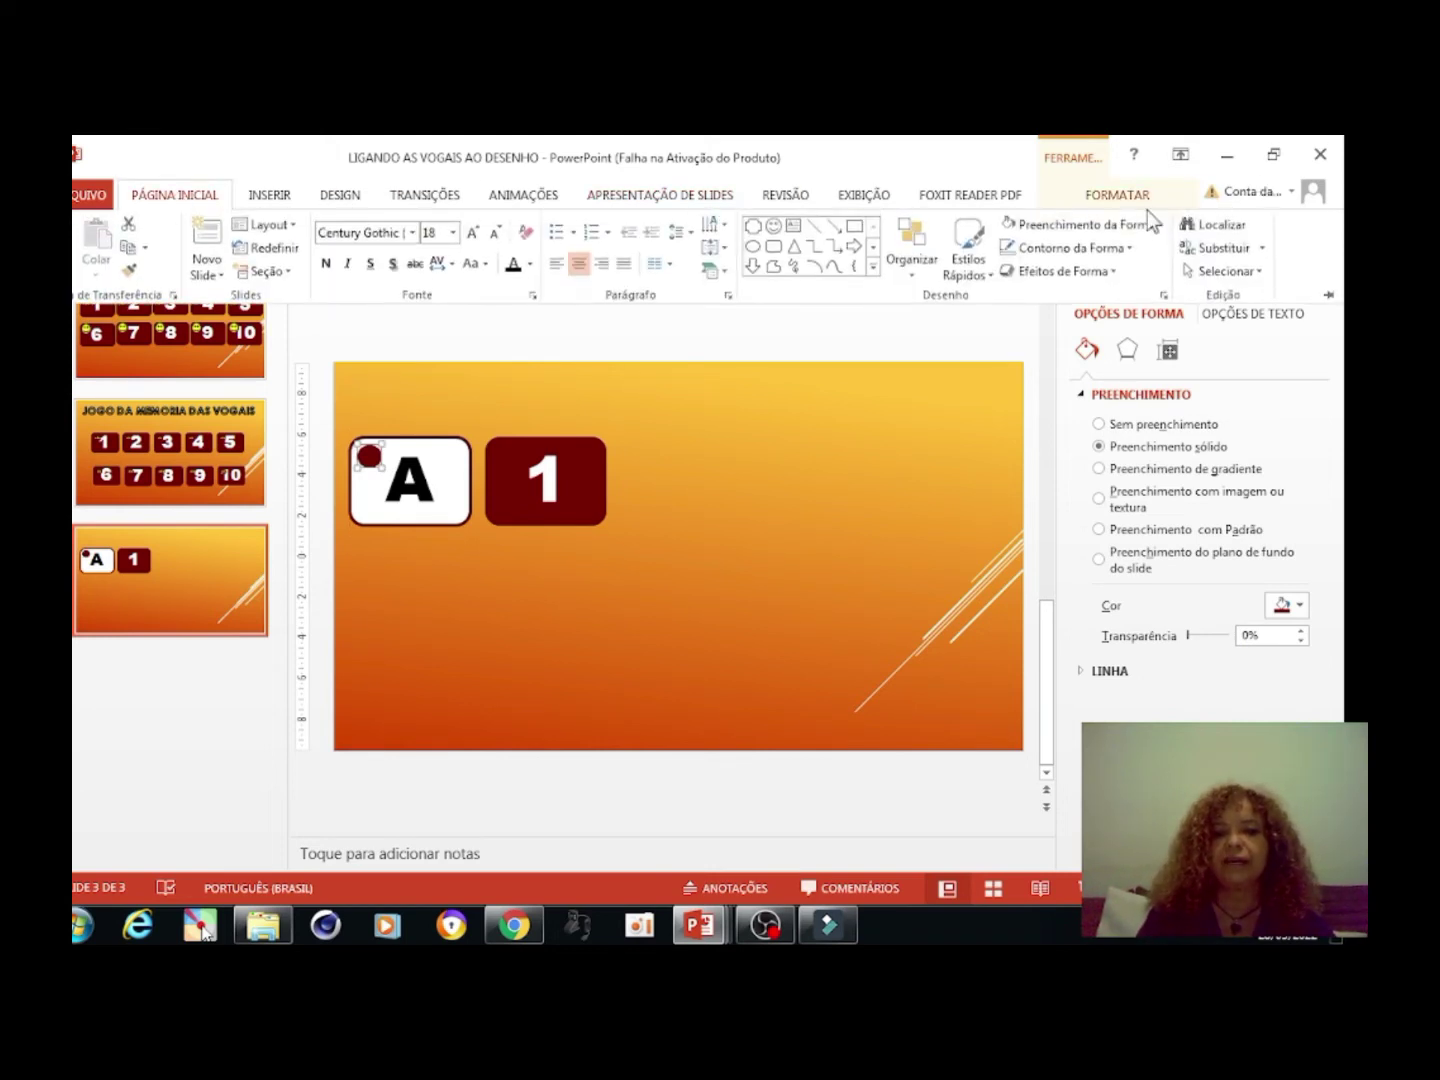
{"action": "left_click", "coordinate": [1157, 226]}
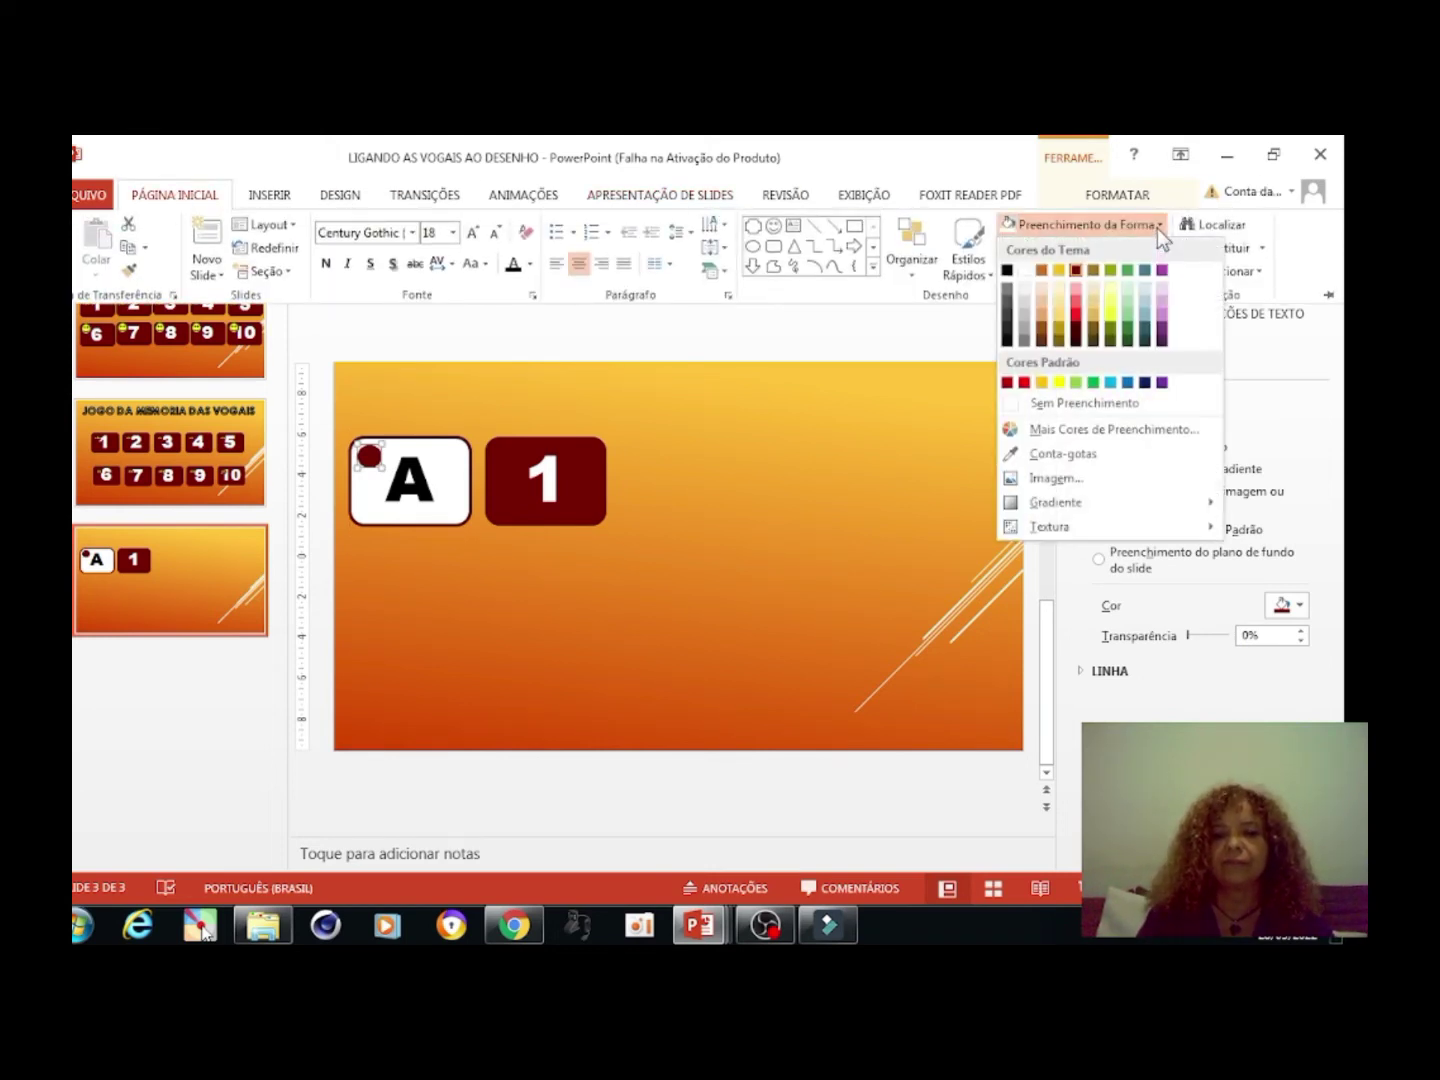
{"action": "left_click", "coordinate": [1060, 382]}
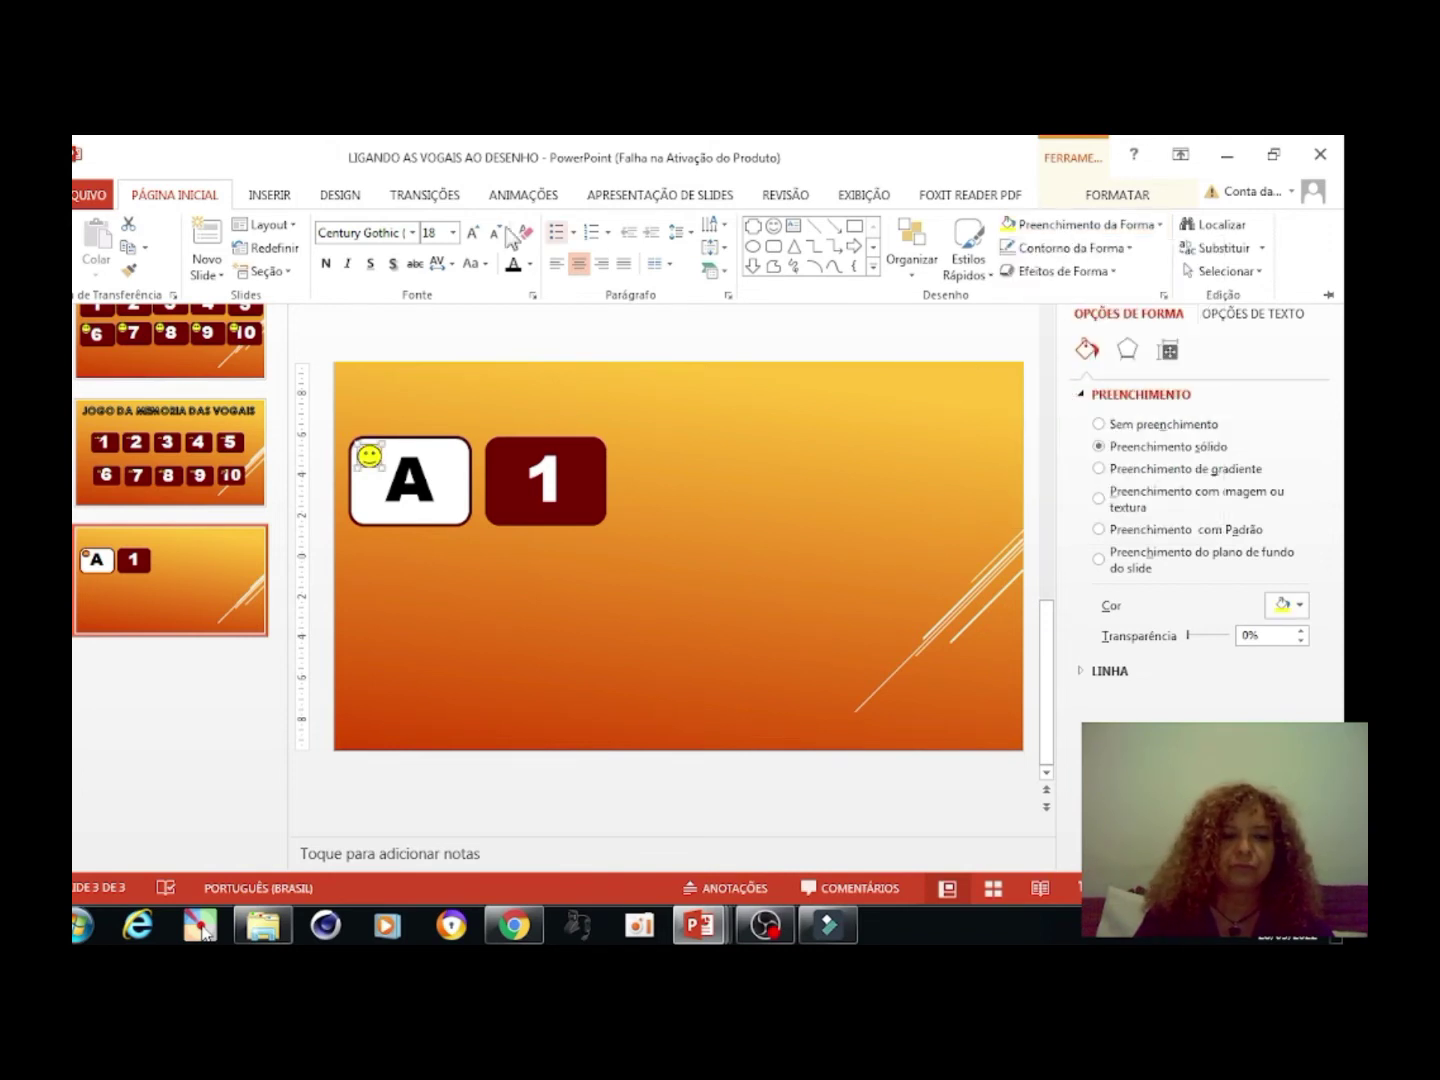
{"action": "left_click", "coordinate": [326, 266]}
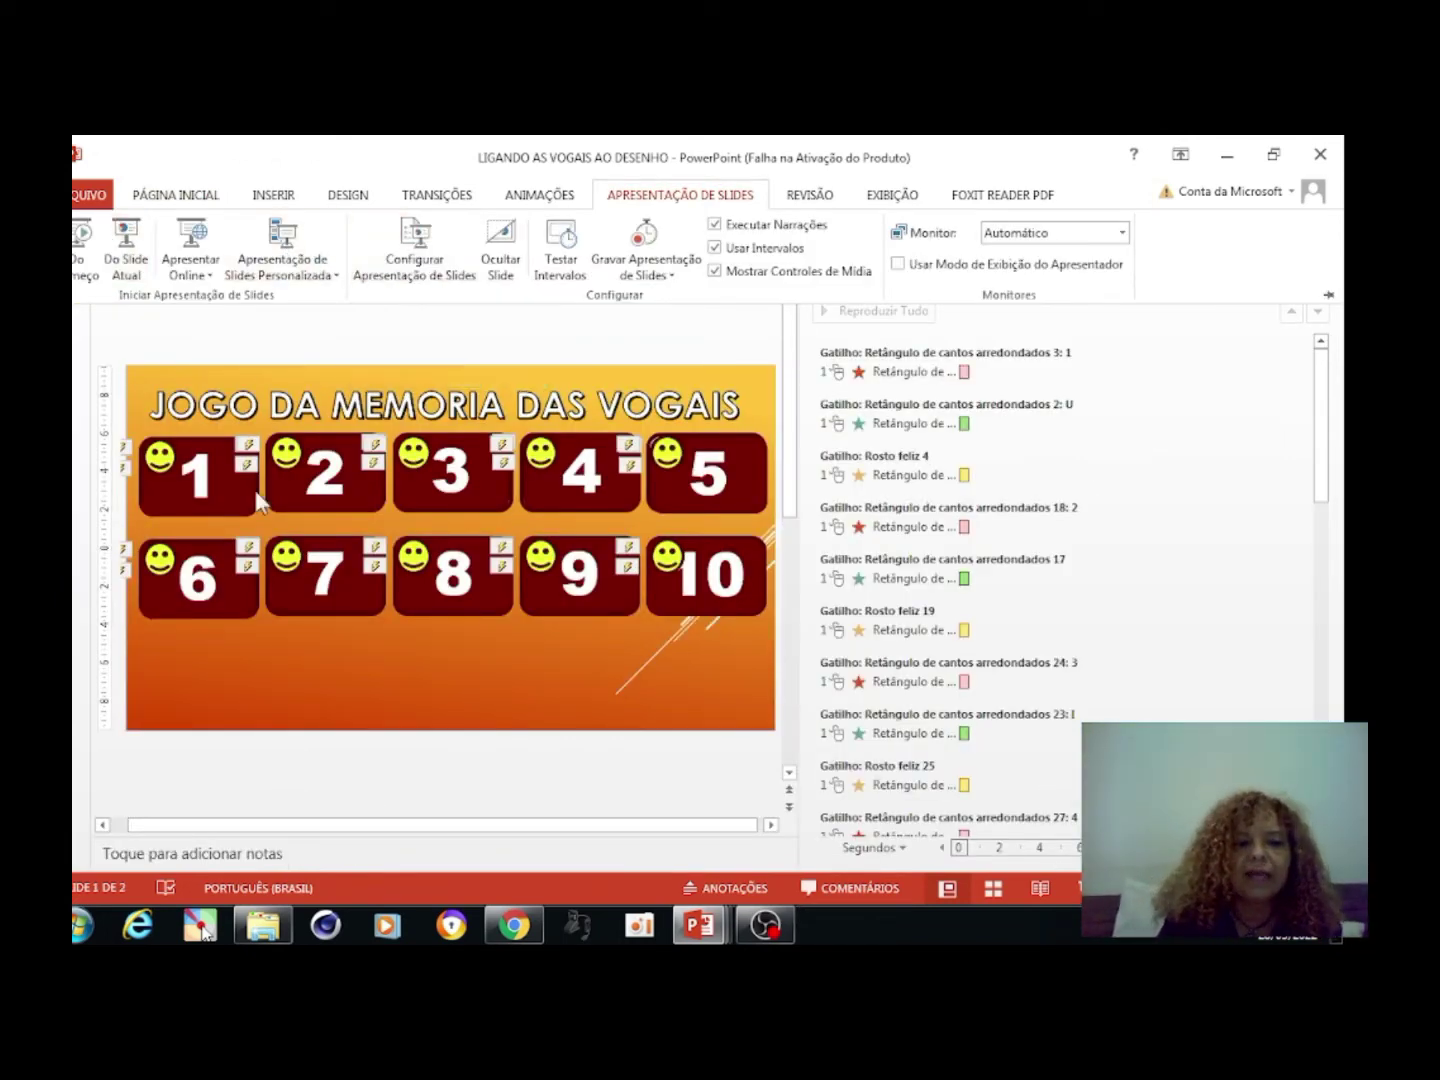
{"action": "left_click", "coordinate": [545, 207]}
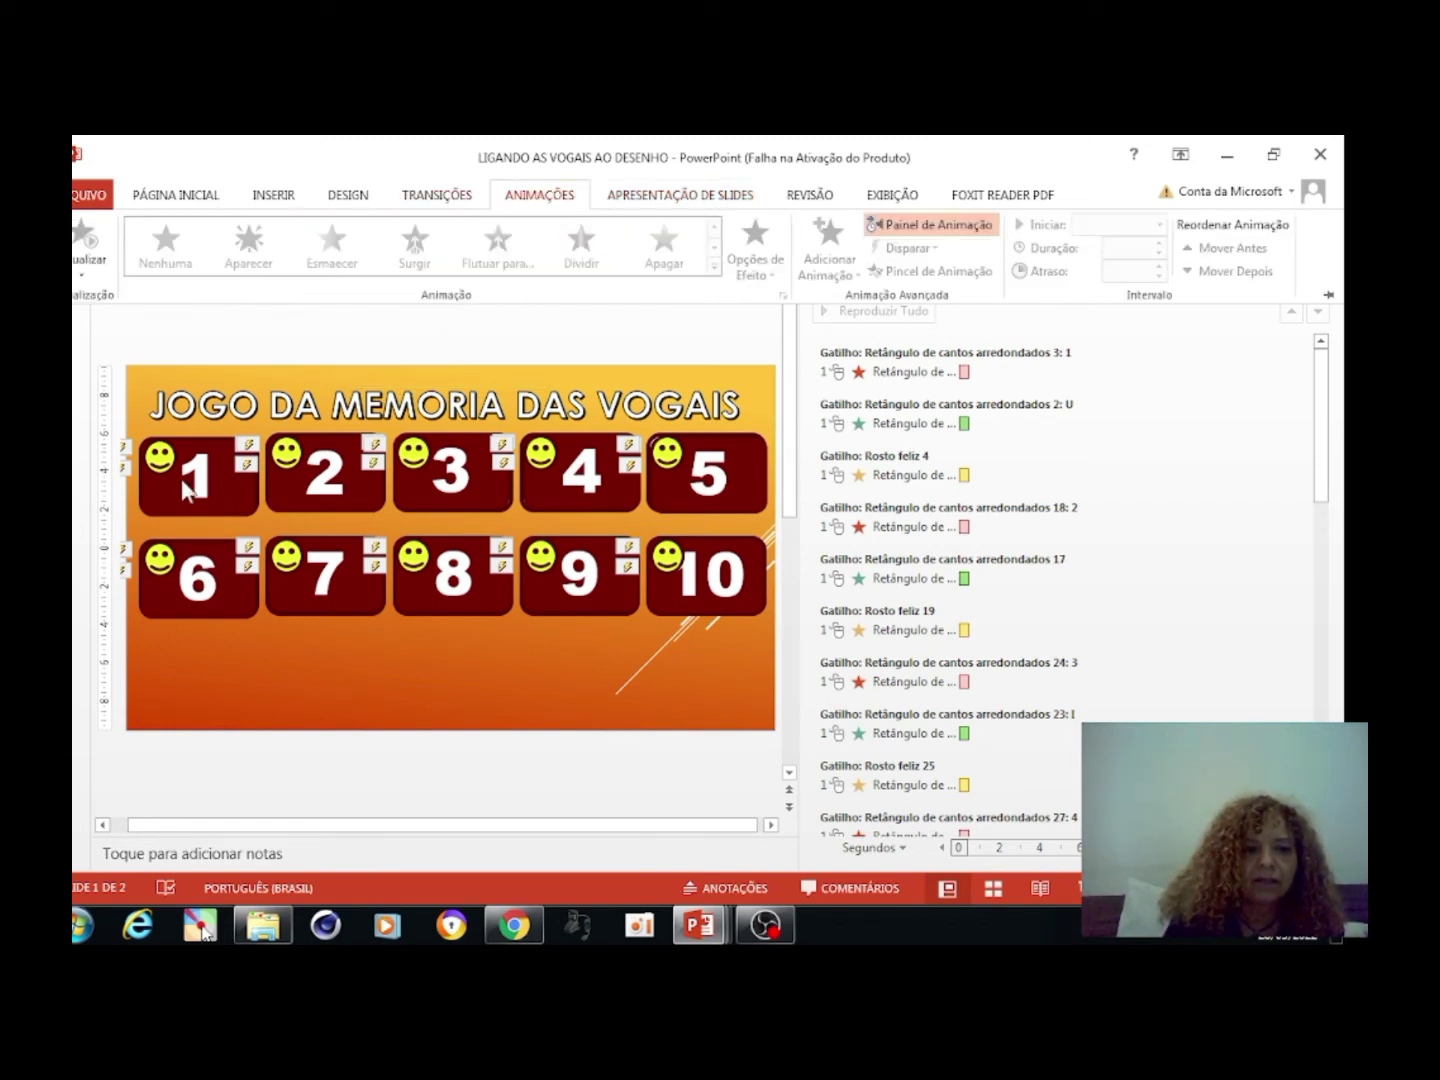
{"action": "left_click", "coordinate": [640, 200]}
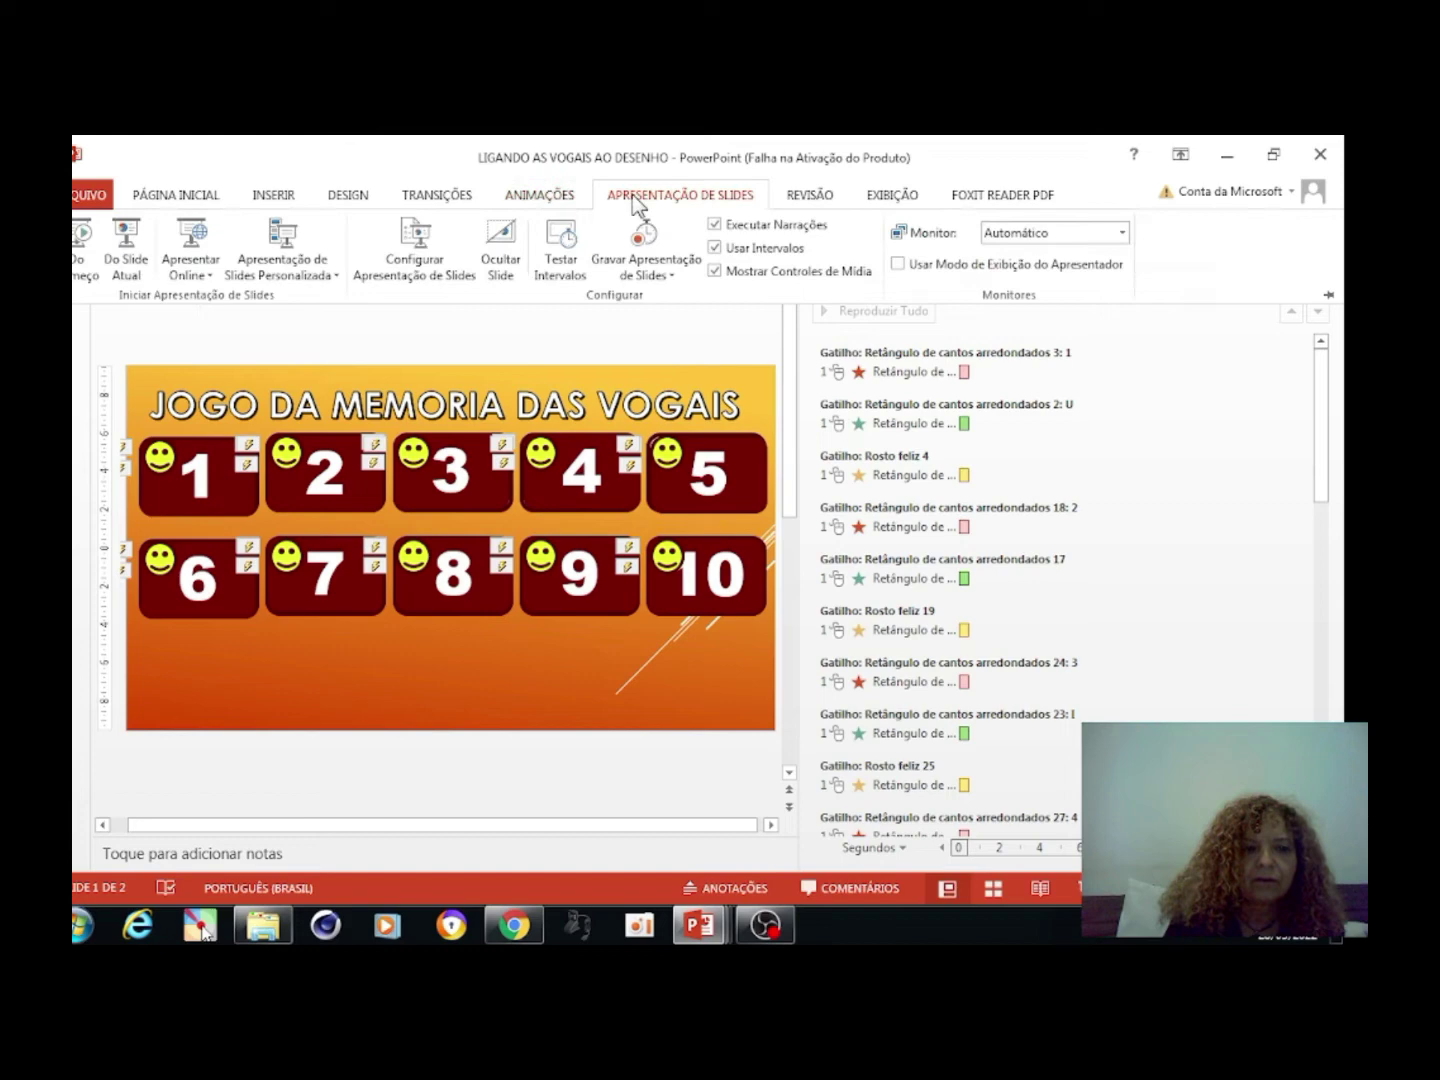
{"action": "left_click", "coordinate": [85, 244]}
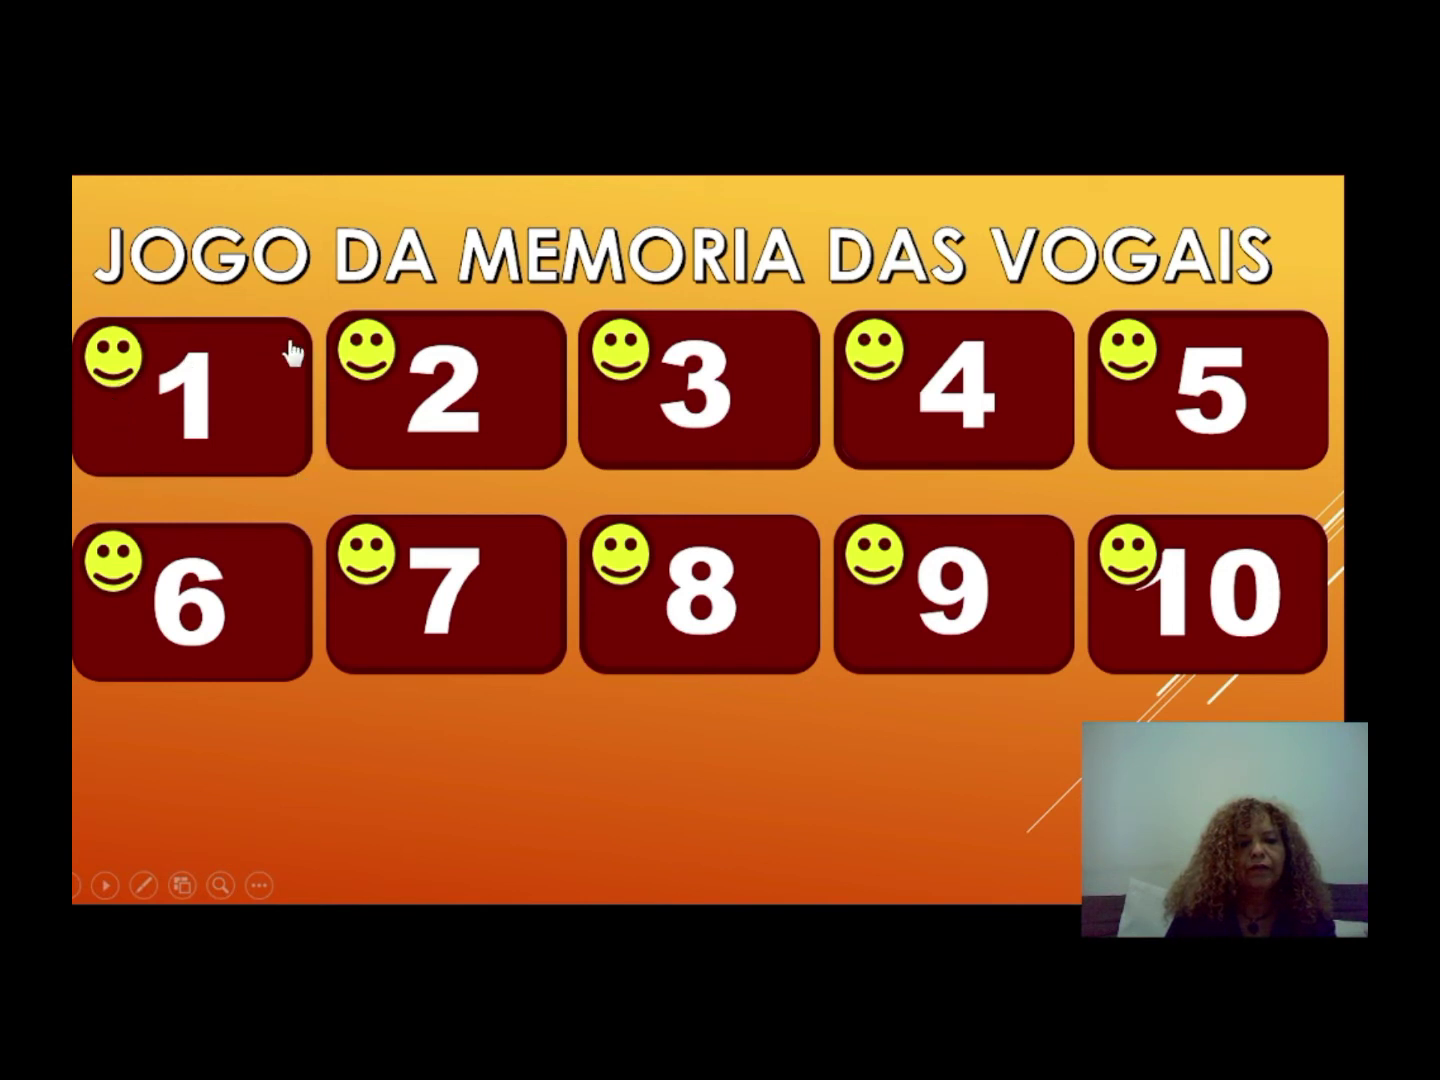
{"action": "left_click", "coordinate": [248, 412]}
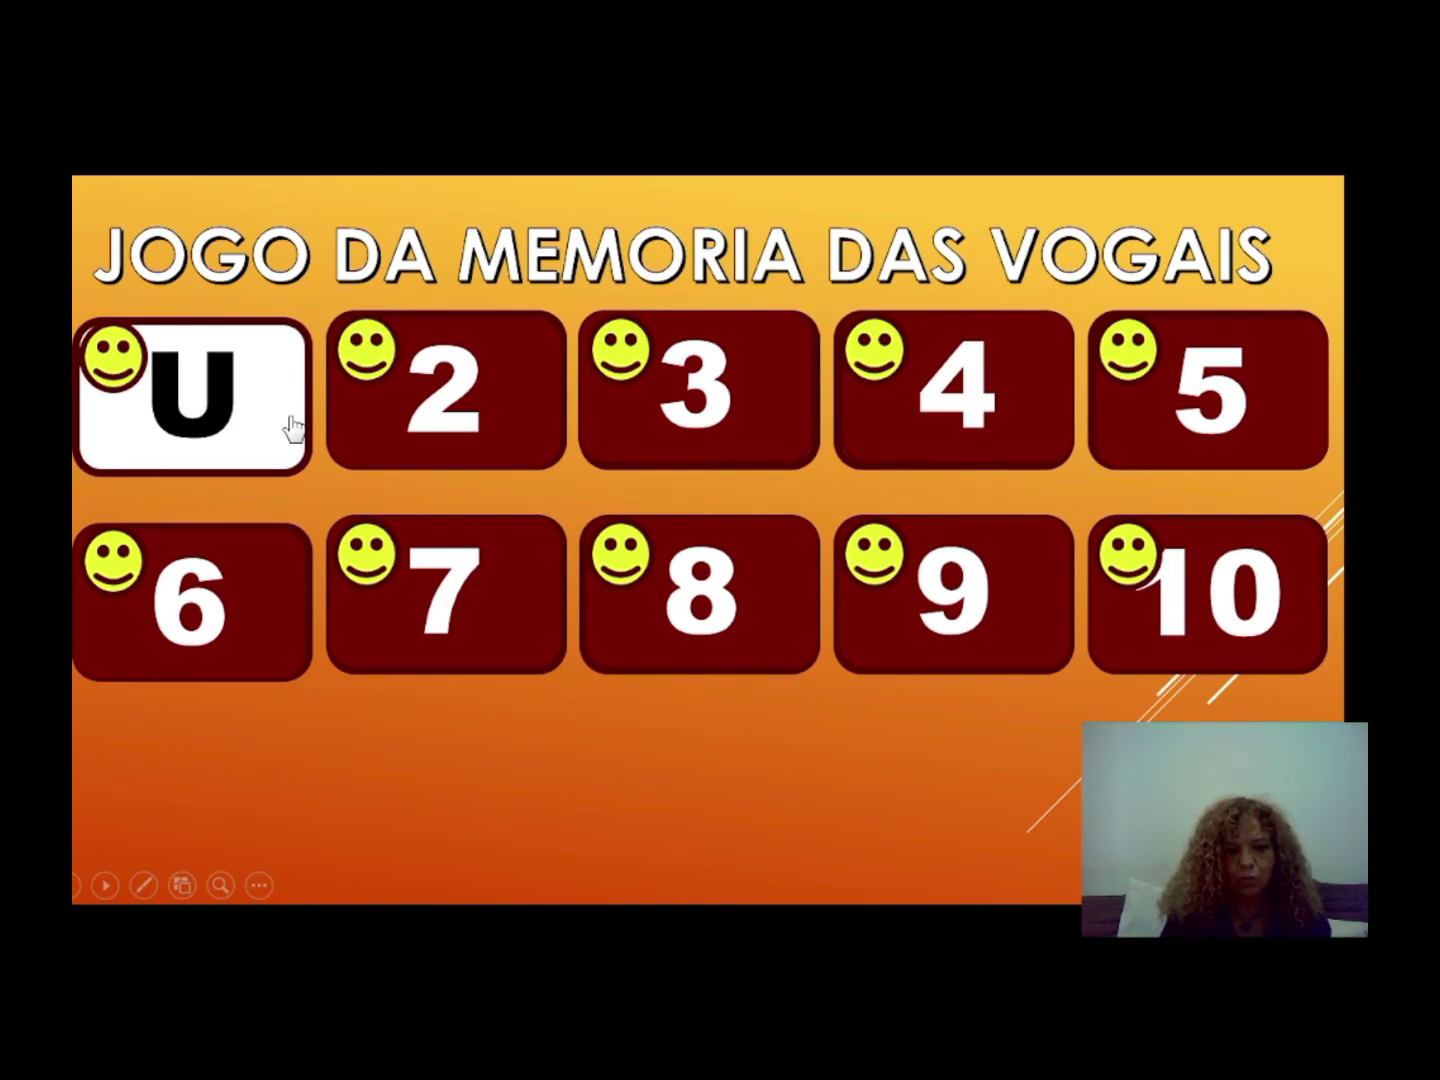
{"action": "left_click", "coordinate": [284, 430]}
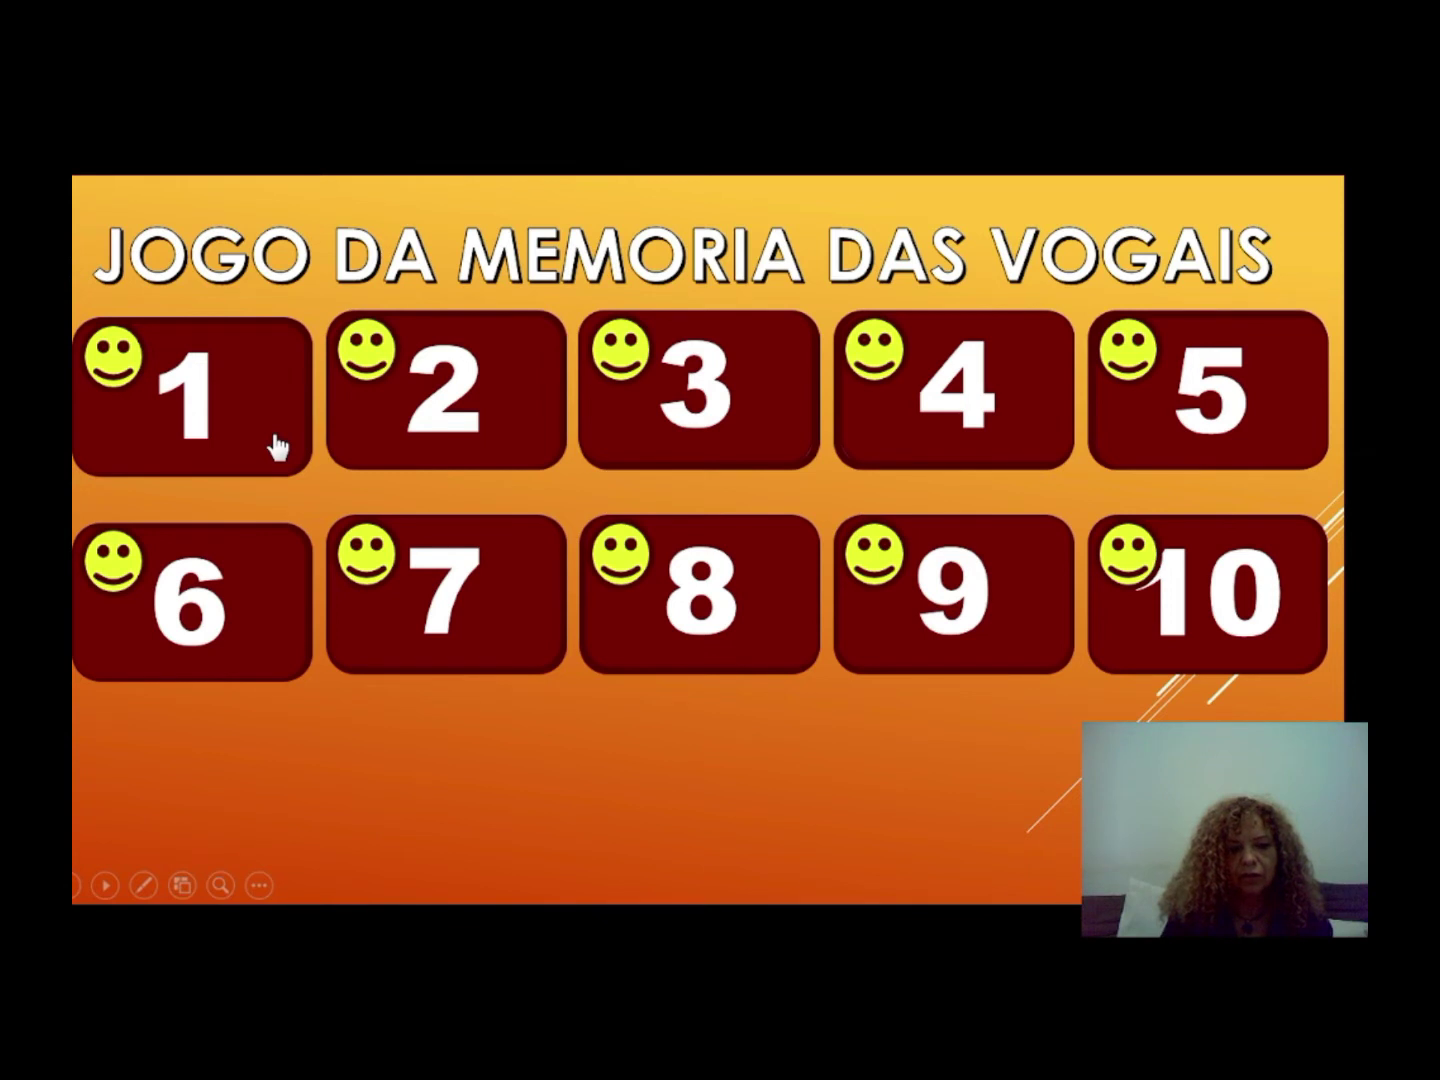
{"action": "left_click", "coordinate": [278, 446]}
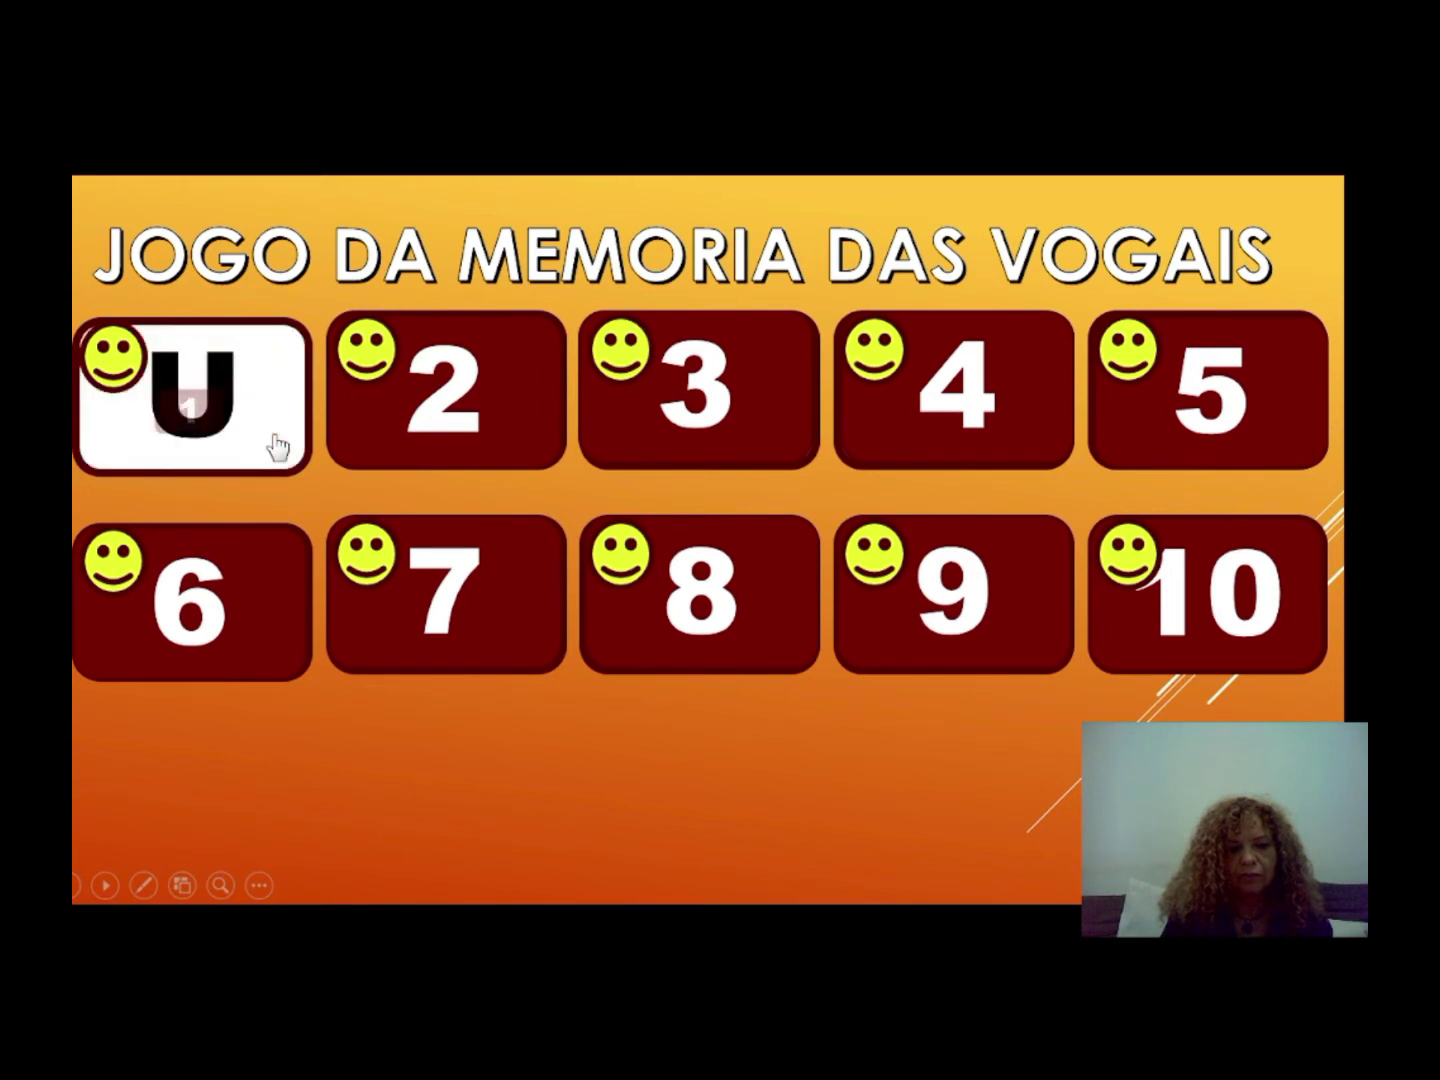
{"action": "left_click", "coordinate": [111, 355]}
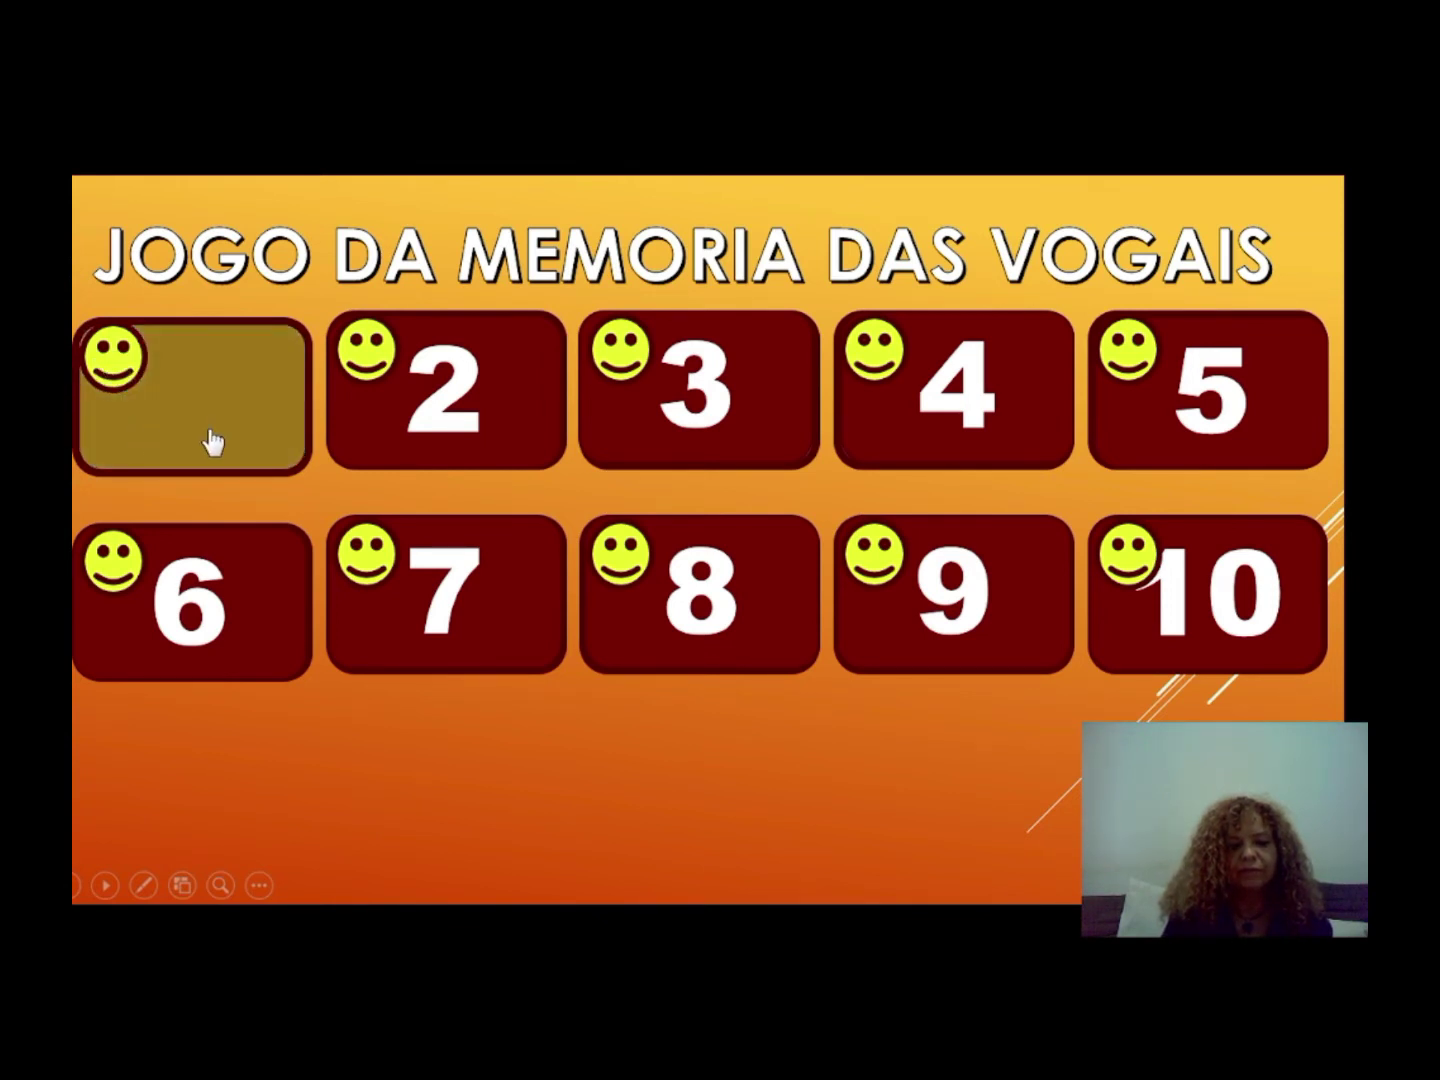
{"action": "key", "text": "Escape"}
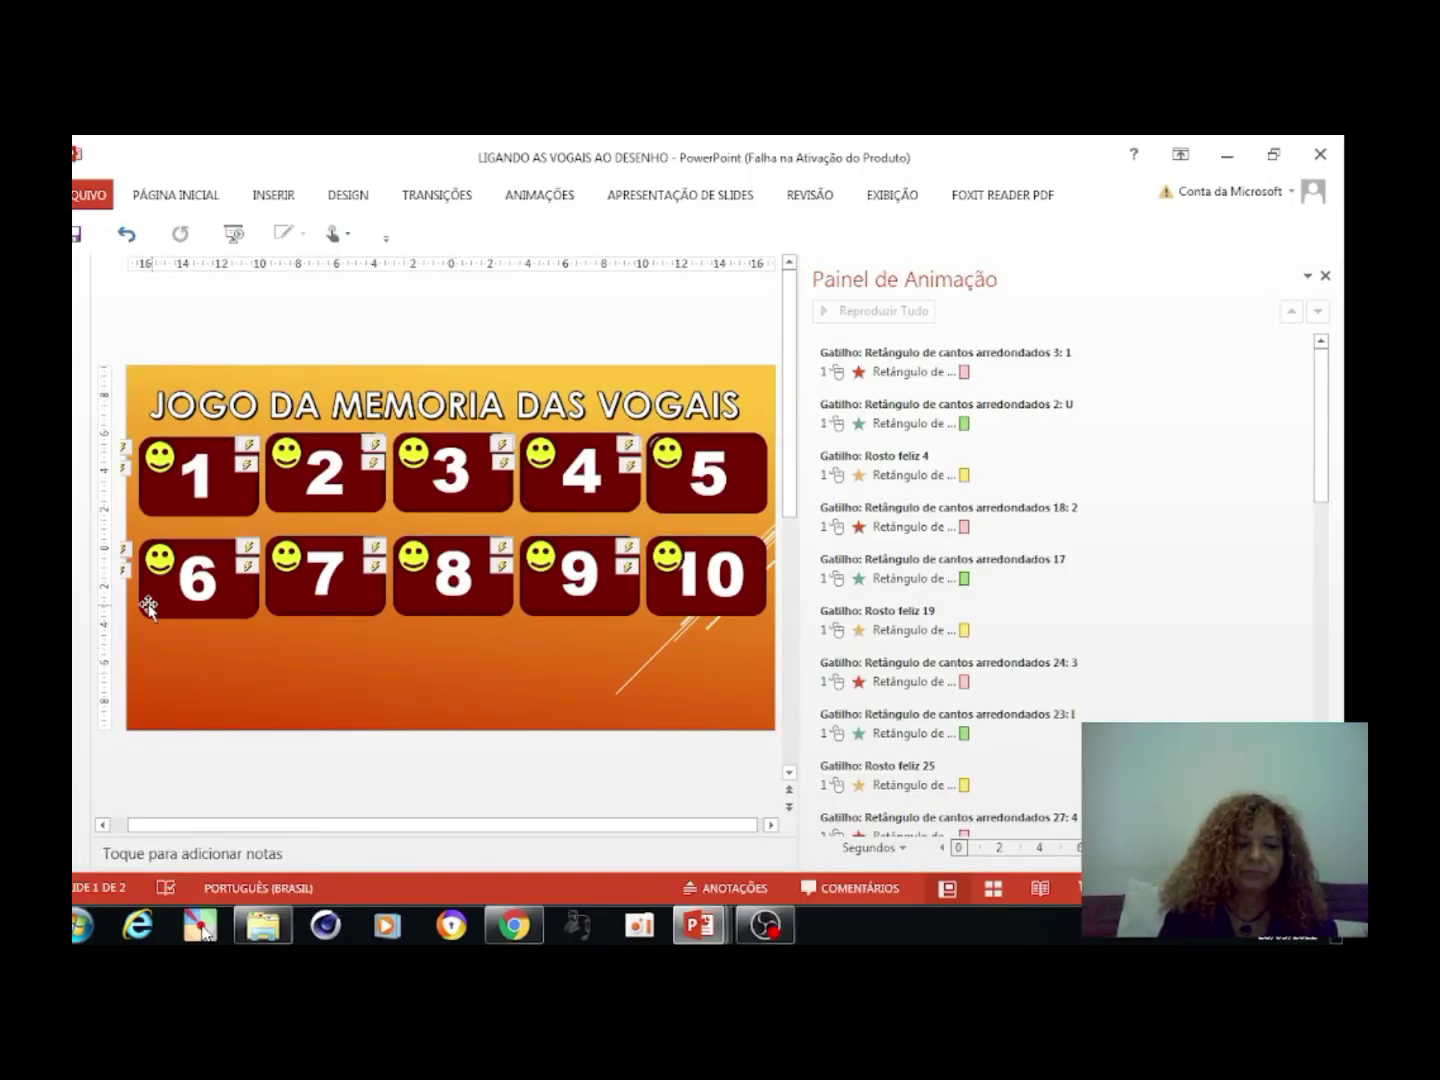
Apply a Zoom exit animation to the maroon 1 card on slide 2
{"action": "scroll", "coordinate": [125, 602], "scroll_direction": "down", "scroll_amount": 2}
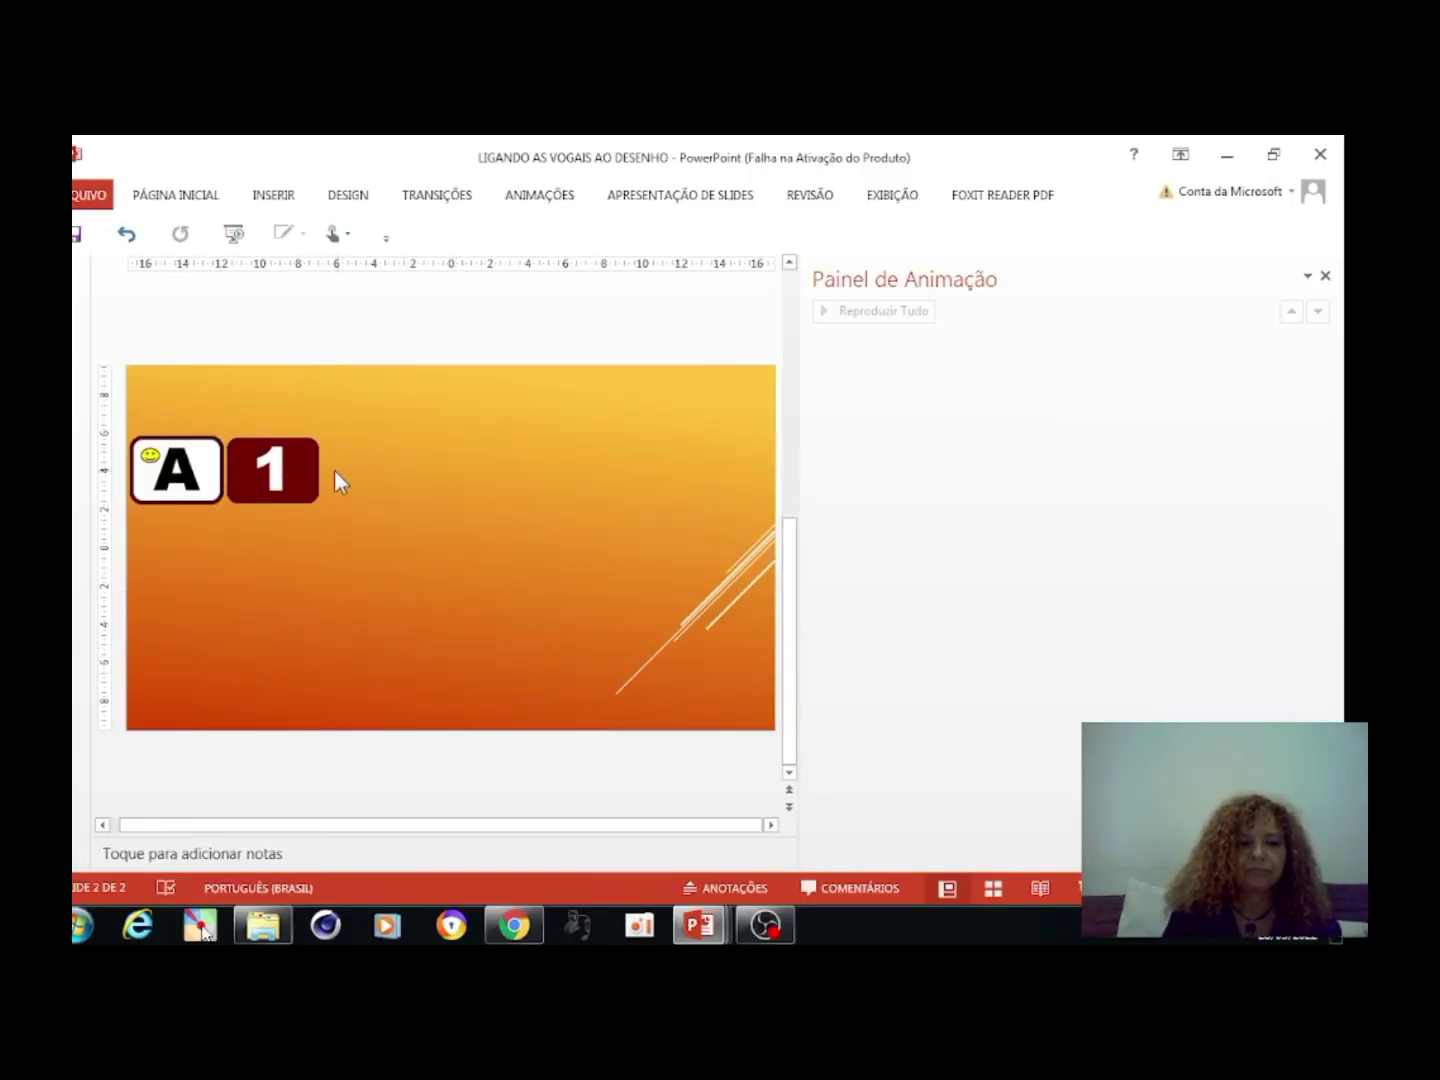
{"action": "left_click", "coordinate": [291, 479]}
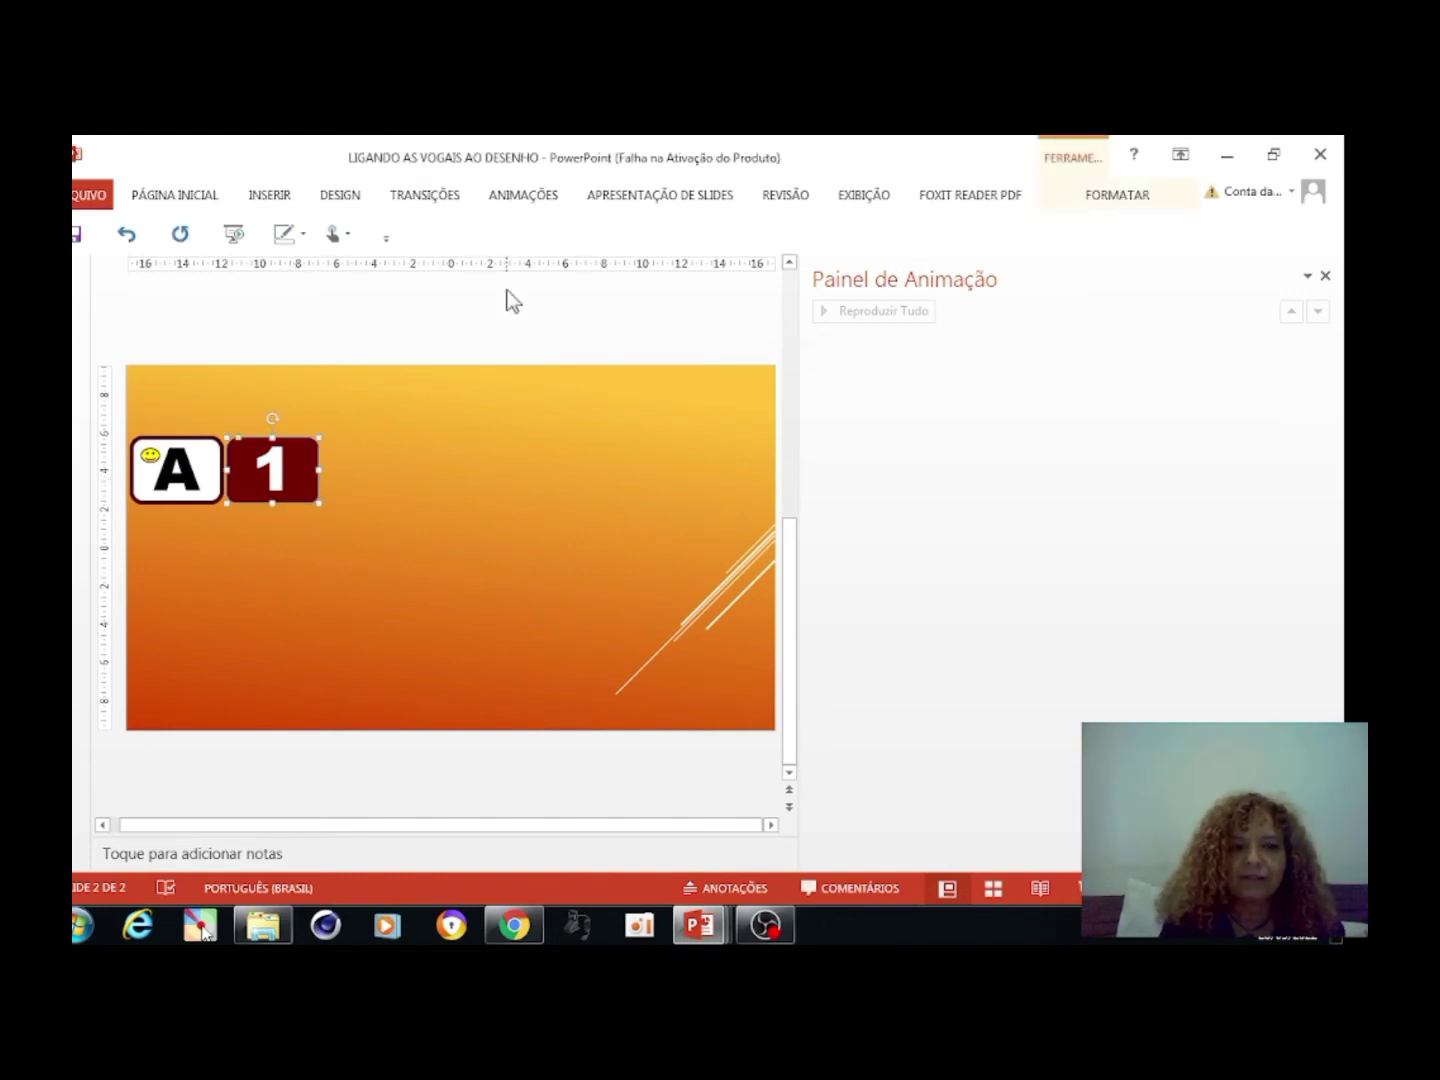
{"action": "left_click", "coordinate": [524, 197]}
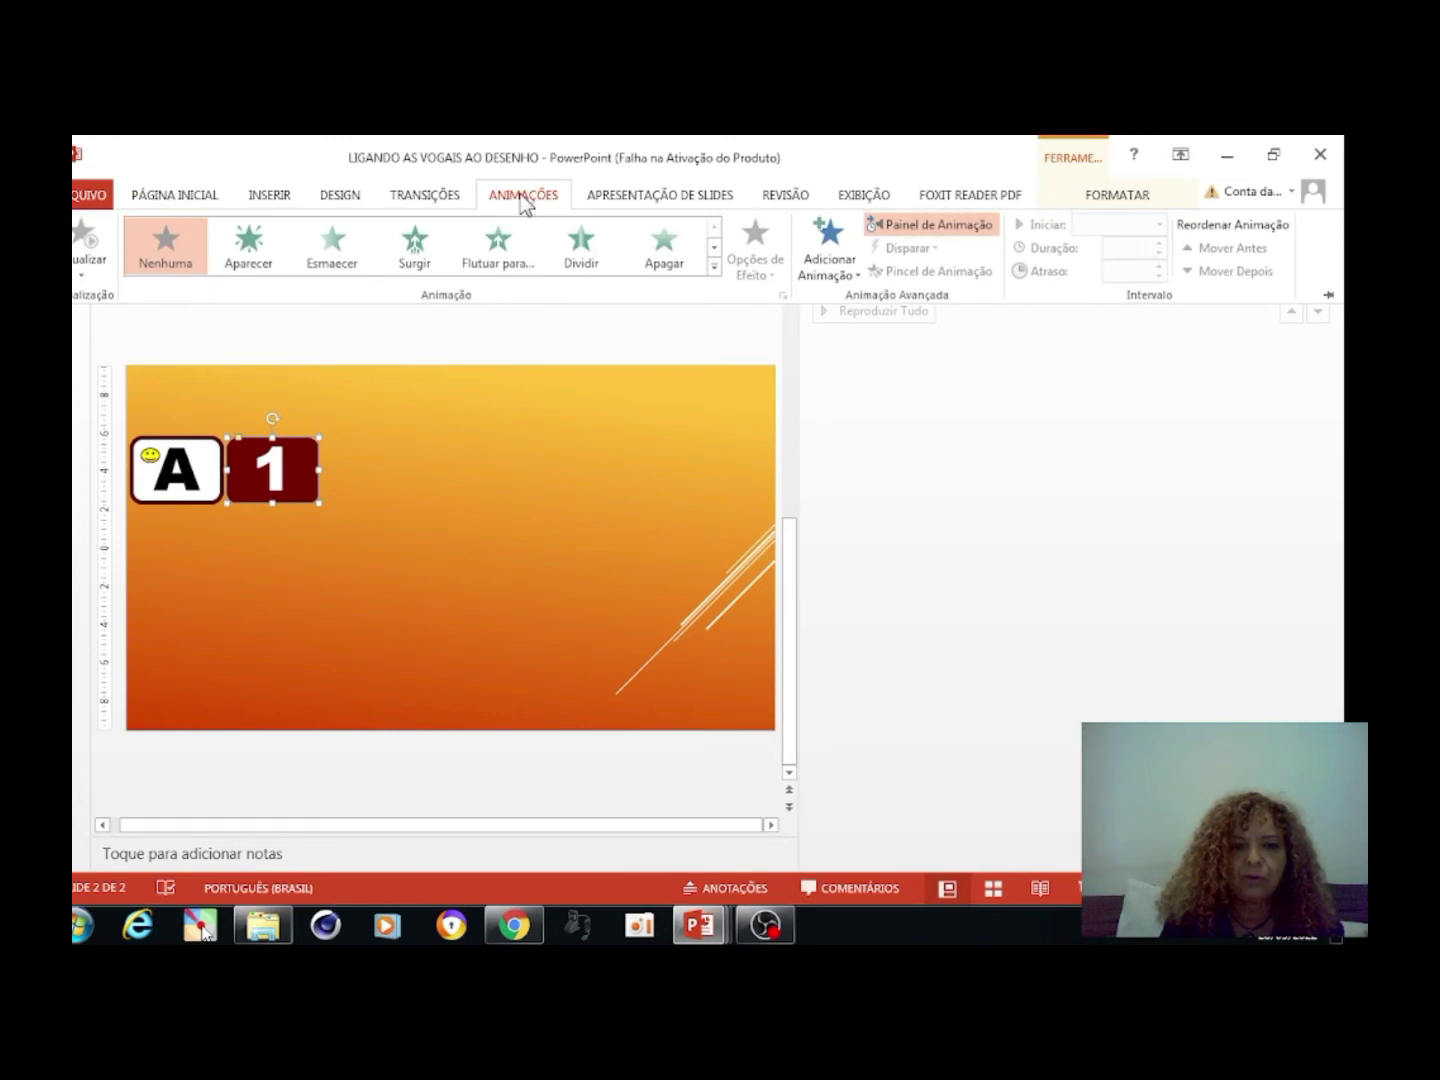
{"action": "left_click", "coordinate": [714, 268]}
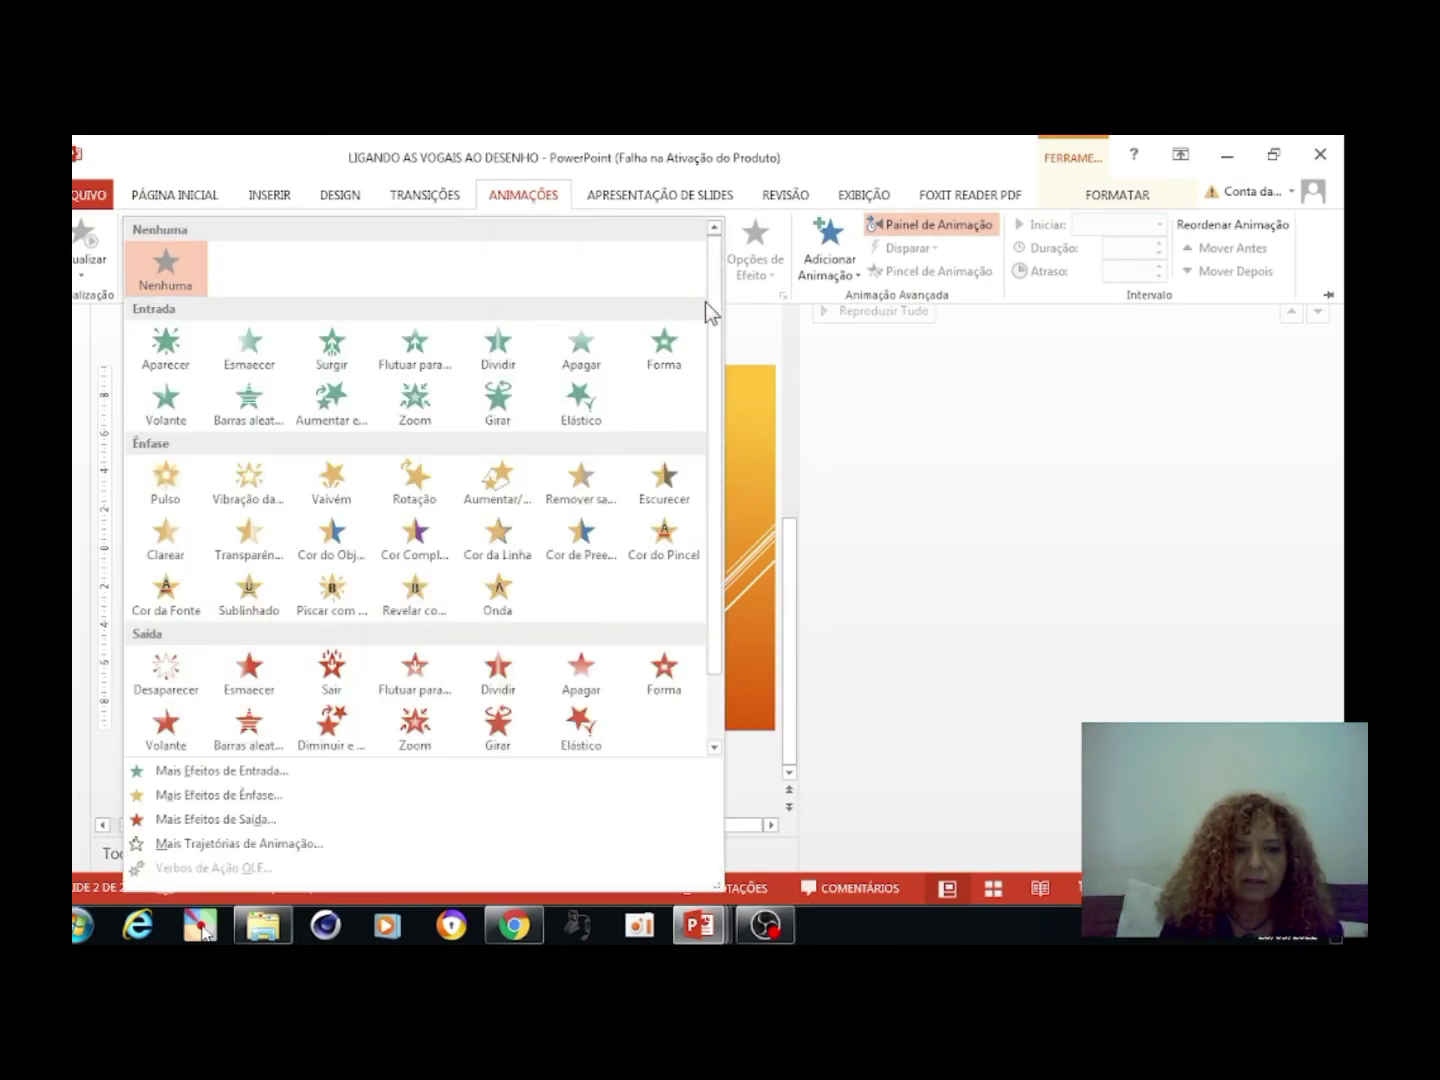
{"action": "left_click_drag", "start_coordinate": [712, 311], "coordinate": [723, 390]}
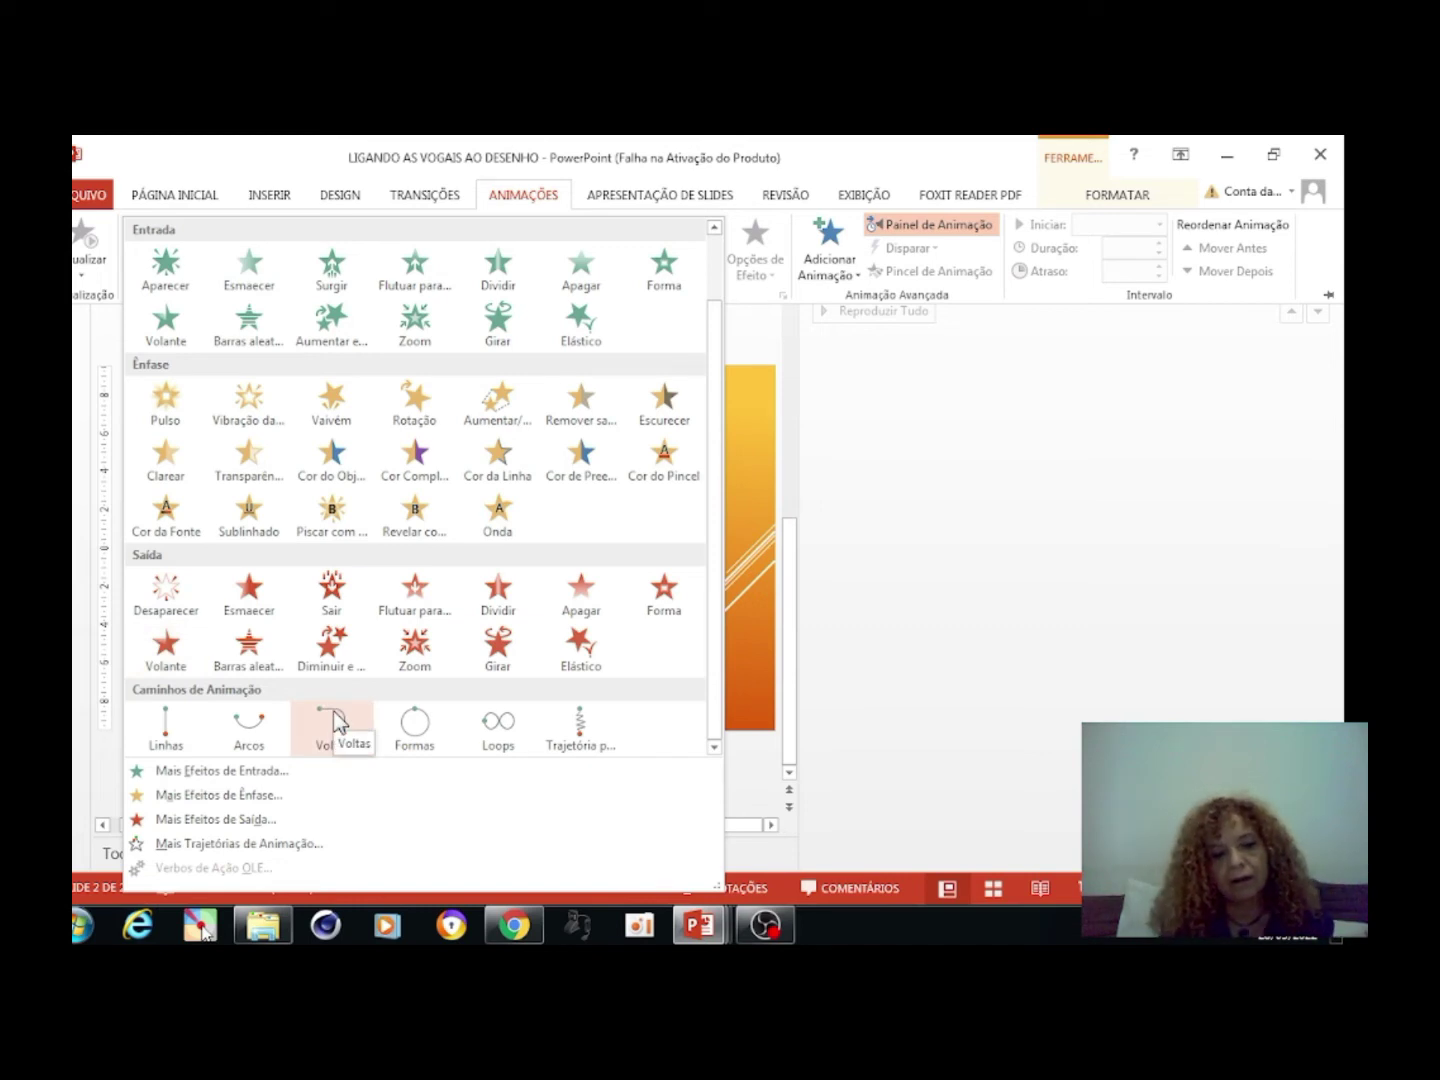
{"action": "left_click", "coordinate": [410, 652]}
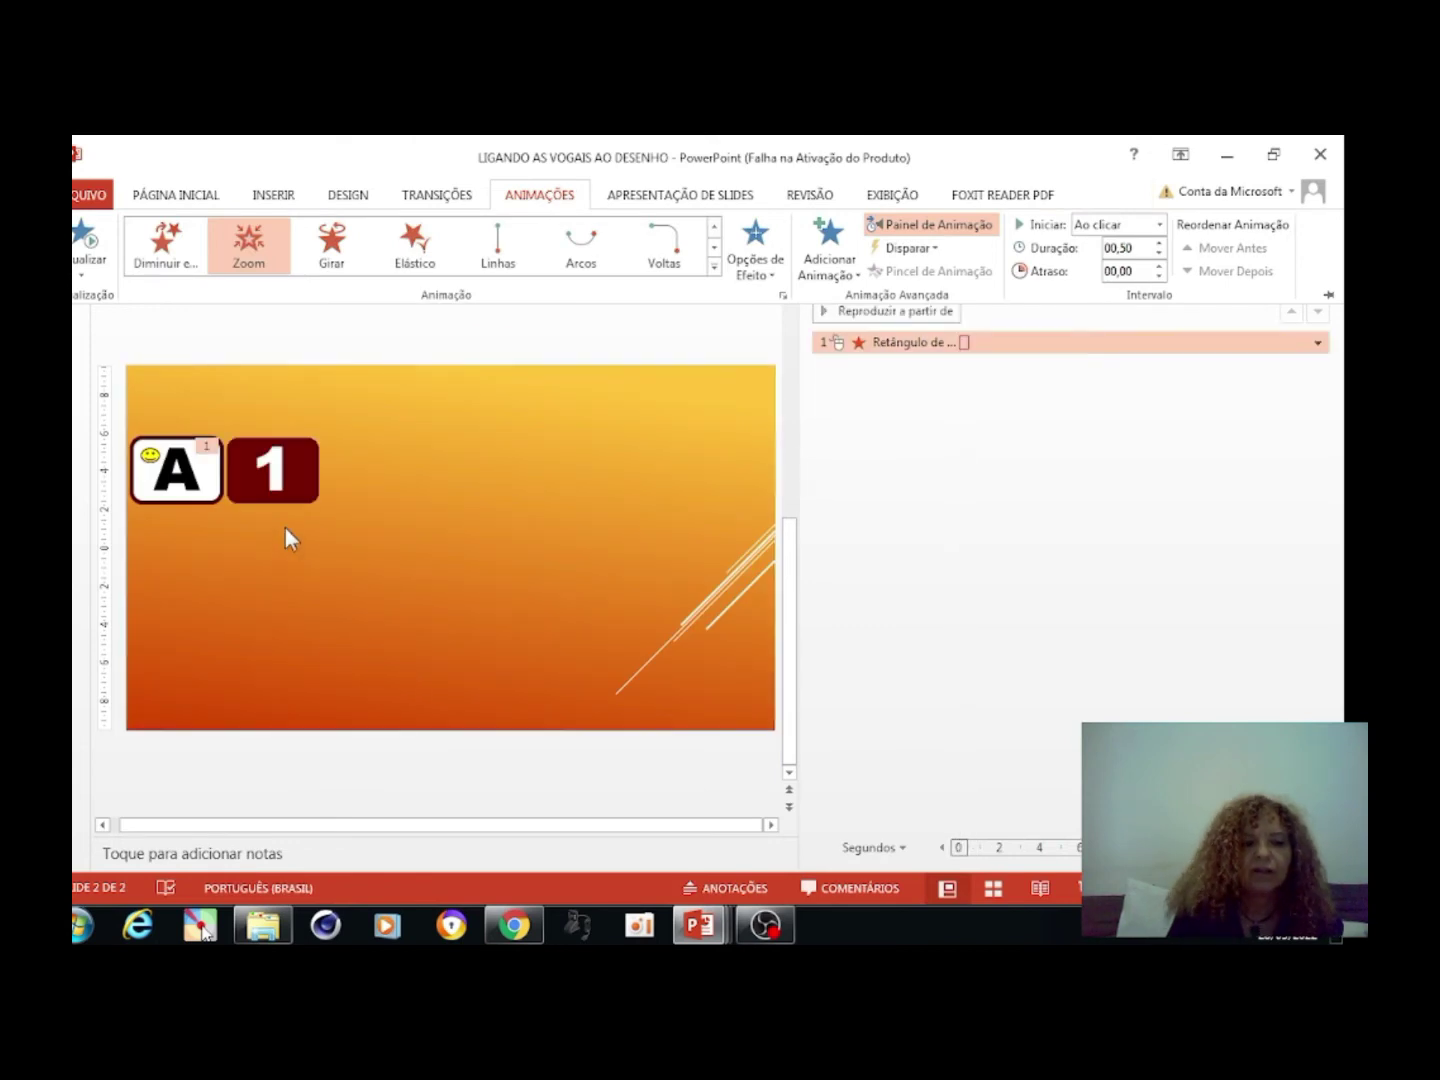
{"action": "left_click", "coordinate": [297, 475]}
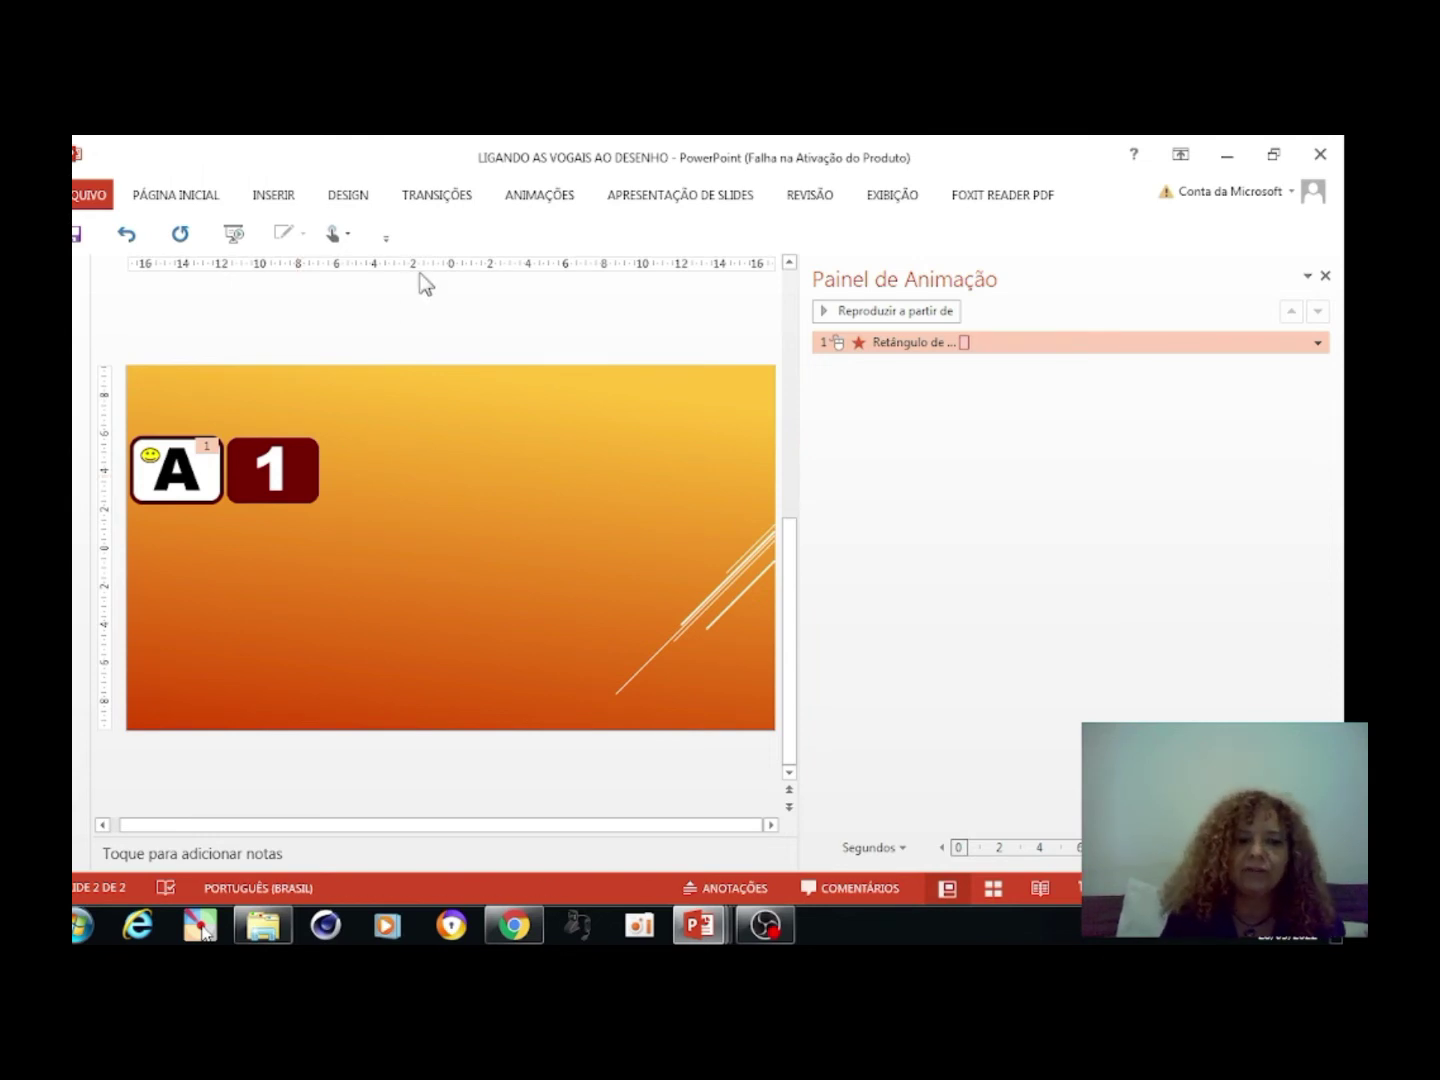
{"action": "left_click", "coordinate": [524, 198]}
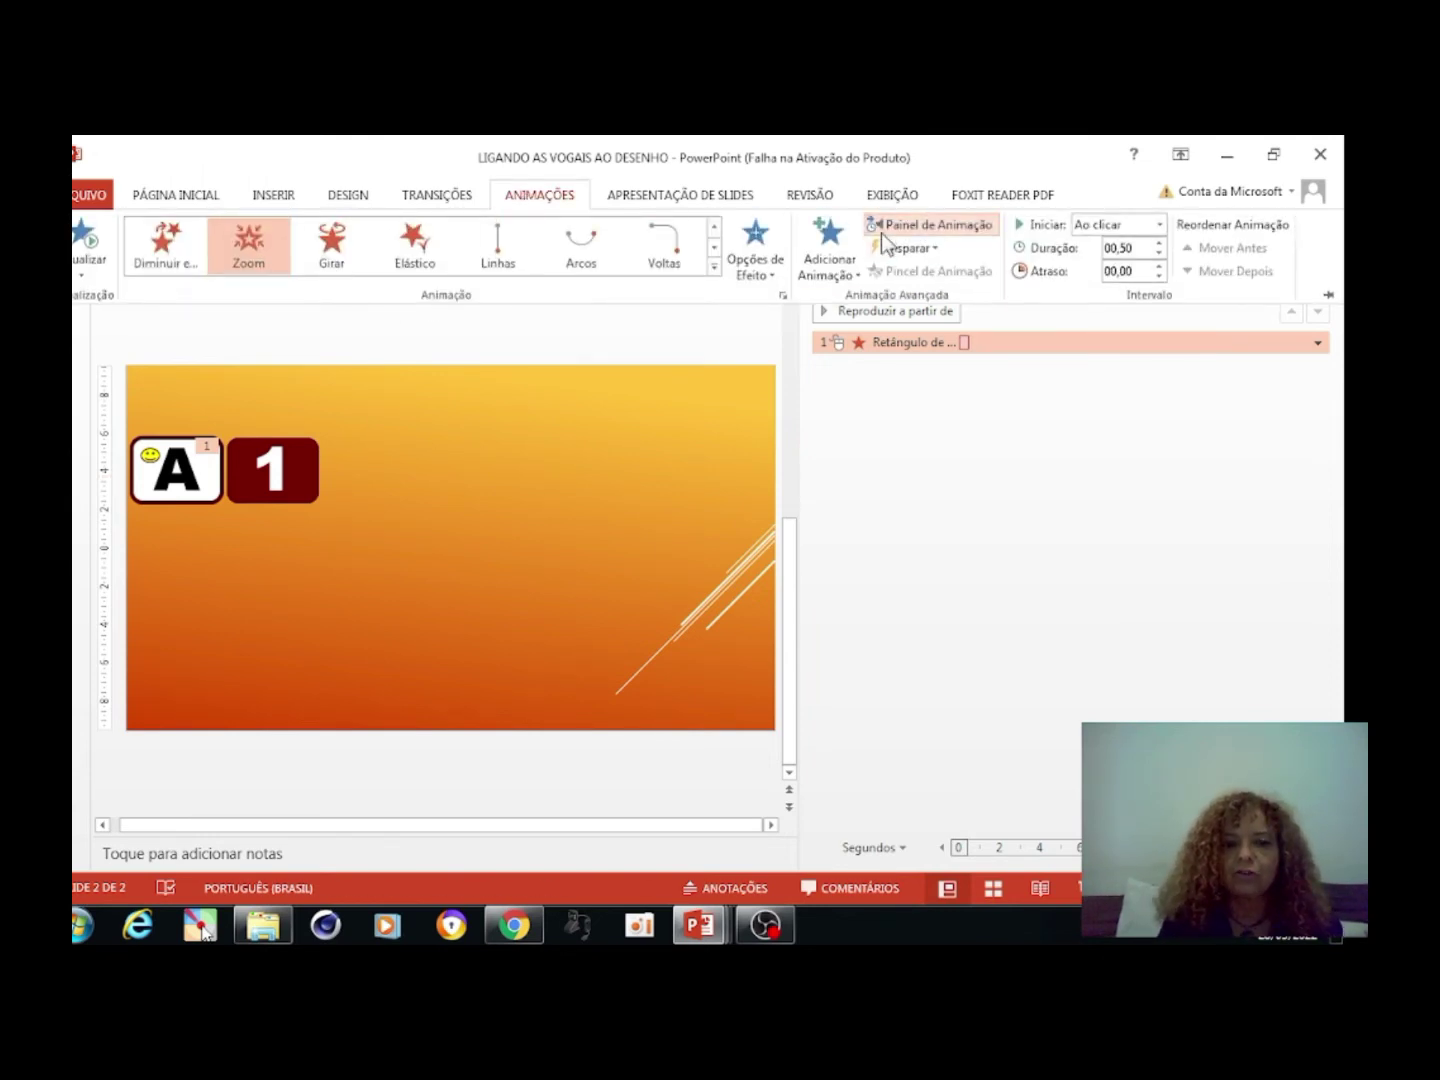
Add a Zoom entrance animation to the 1 card as its second effect
{"action": "left_click", "coordinate": [833, 275]}
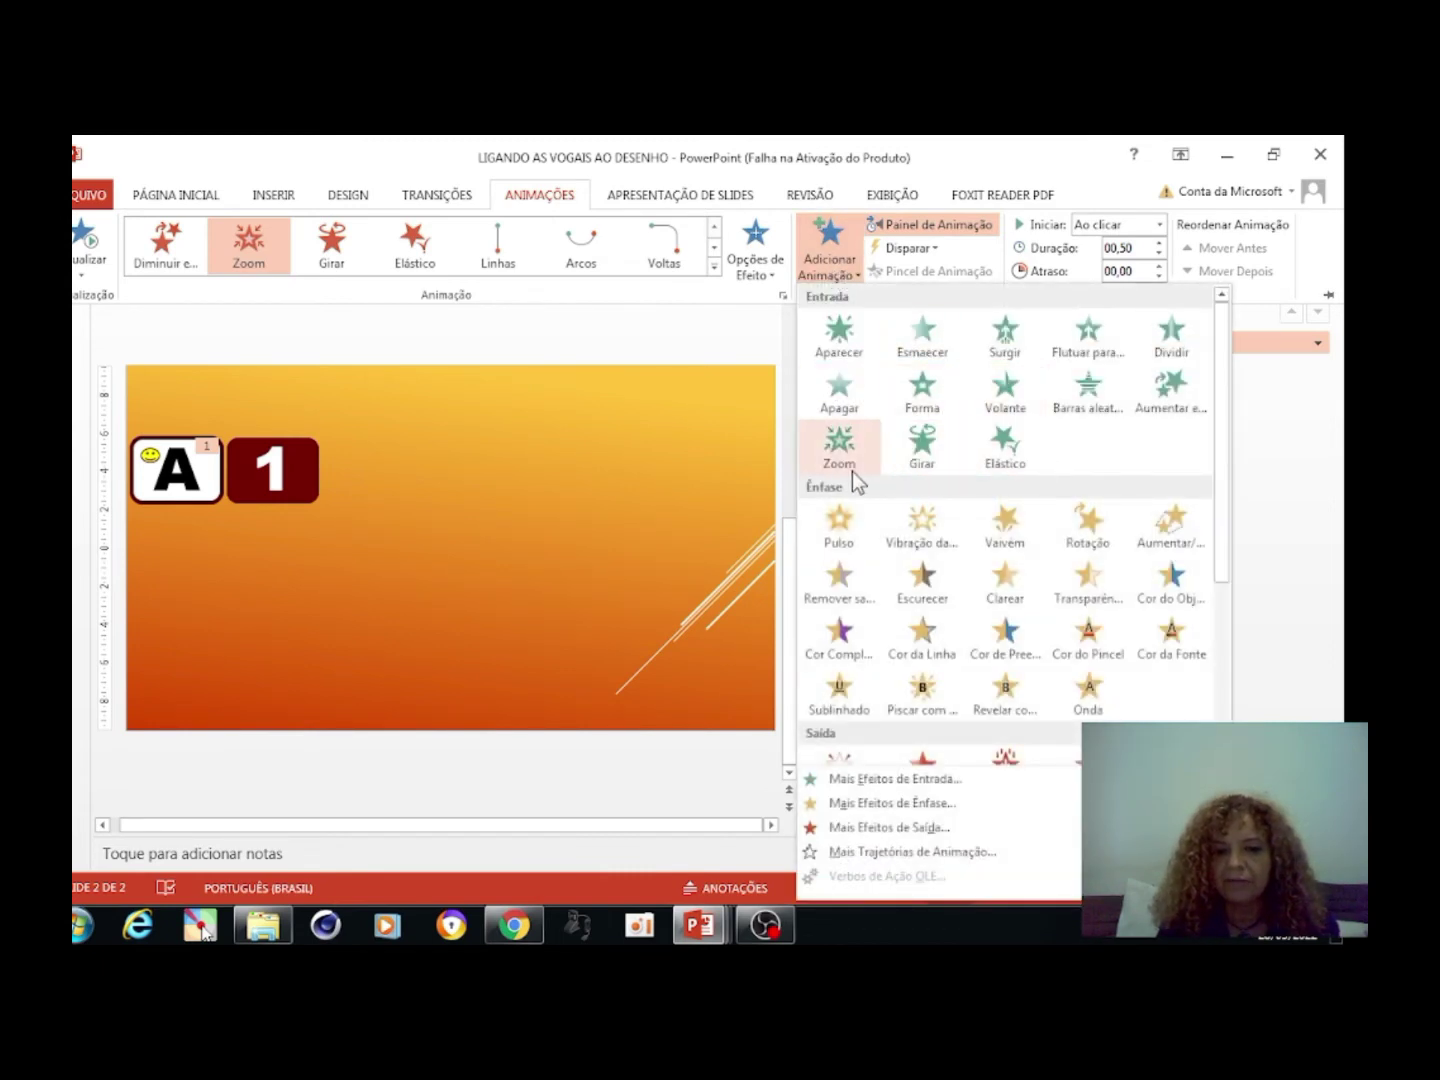
{"action": "left_click", "coordinate": [840, 446]}
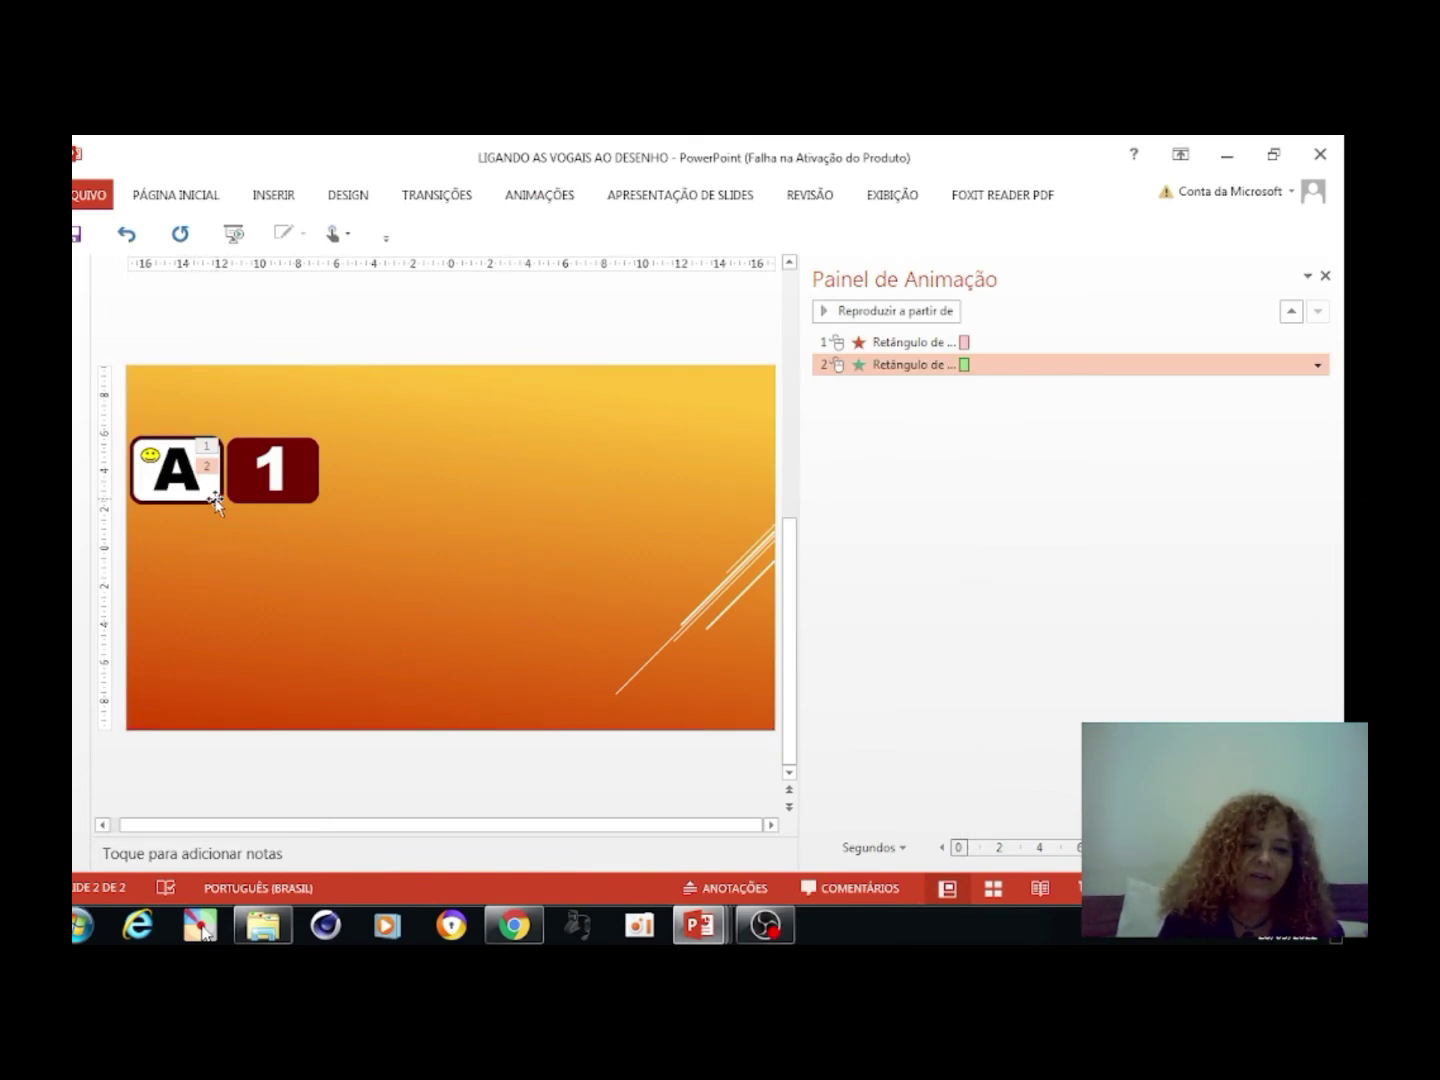
{"action": "left_click", "coordinate": [216, 498]}
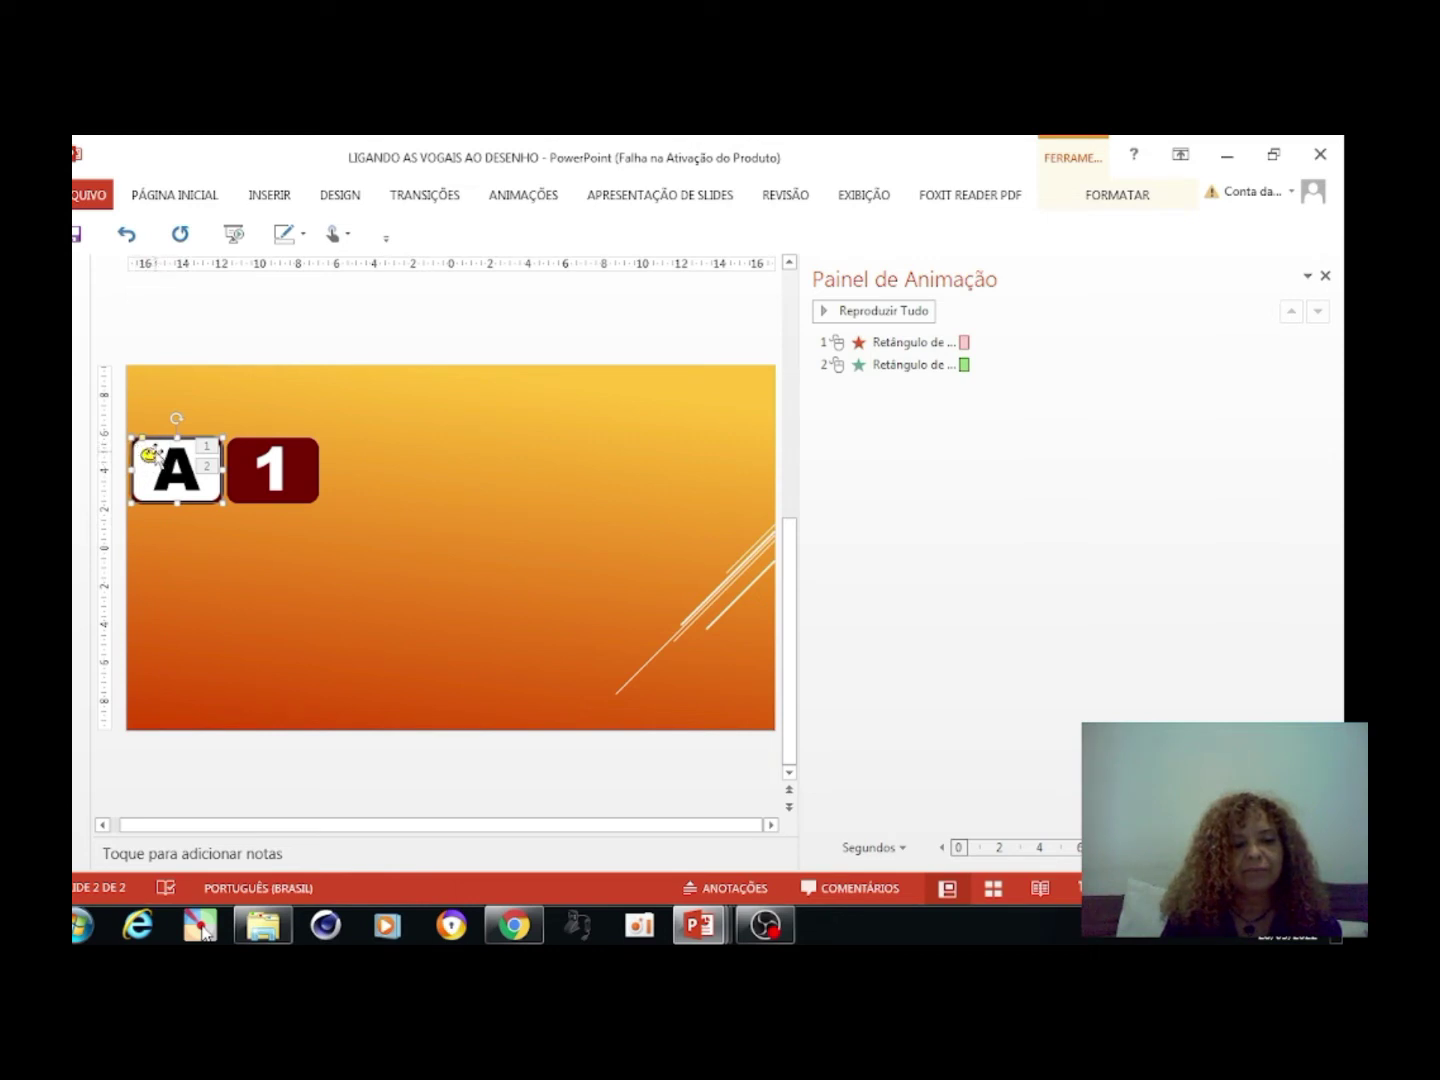
Apply an Object Color emphasis animation to the white A card
{"action": "left_click", "coordinate": [521, 195]}
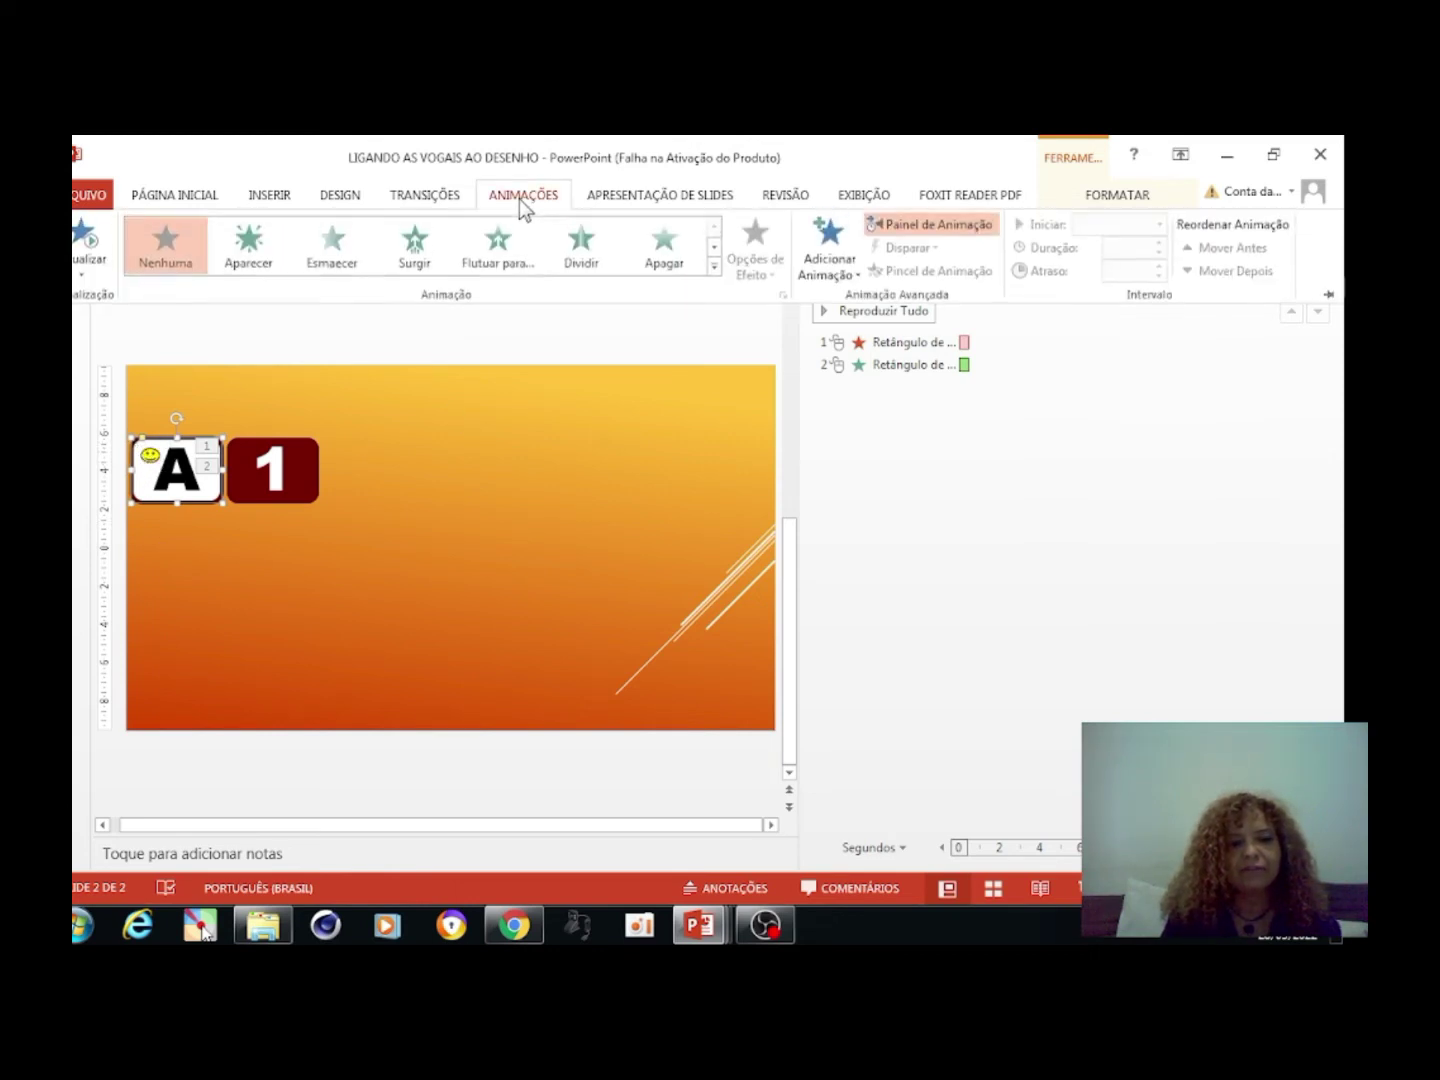
{"action": "left_click", "coordinate": [714, 264]}
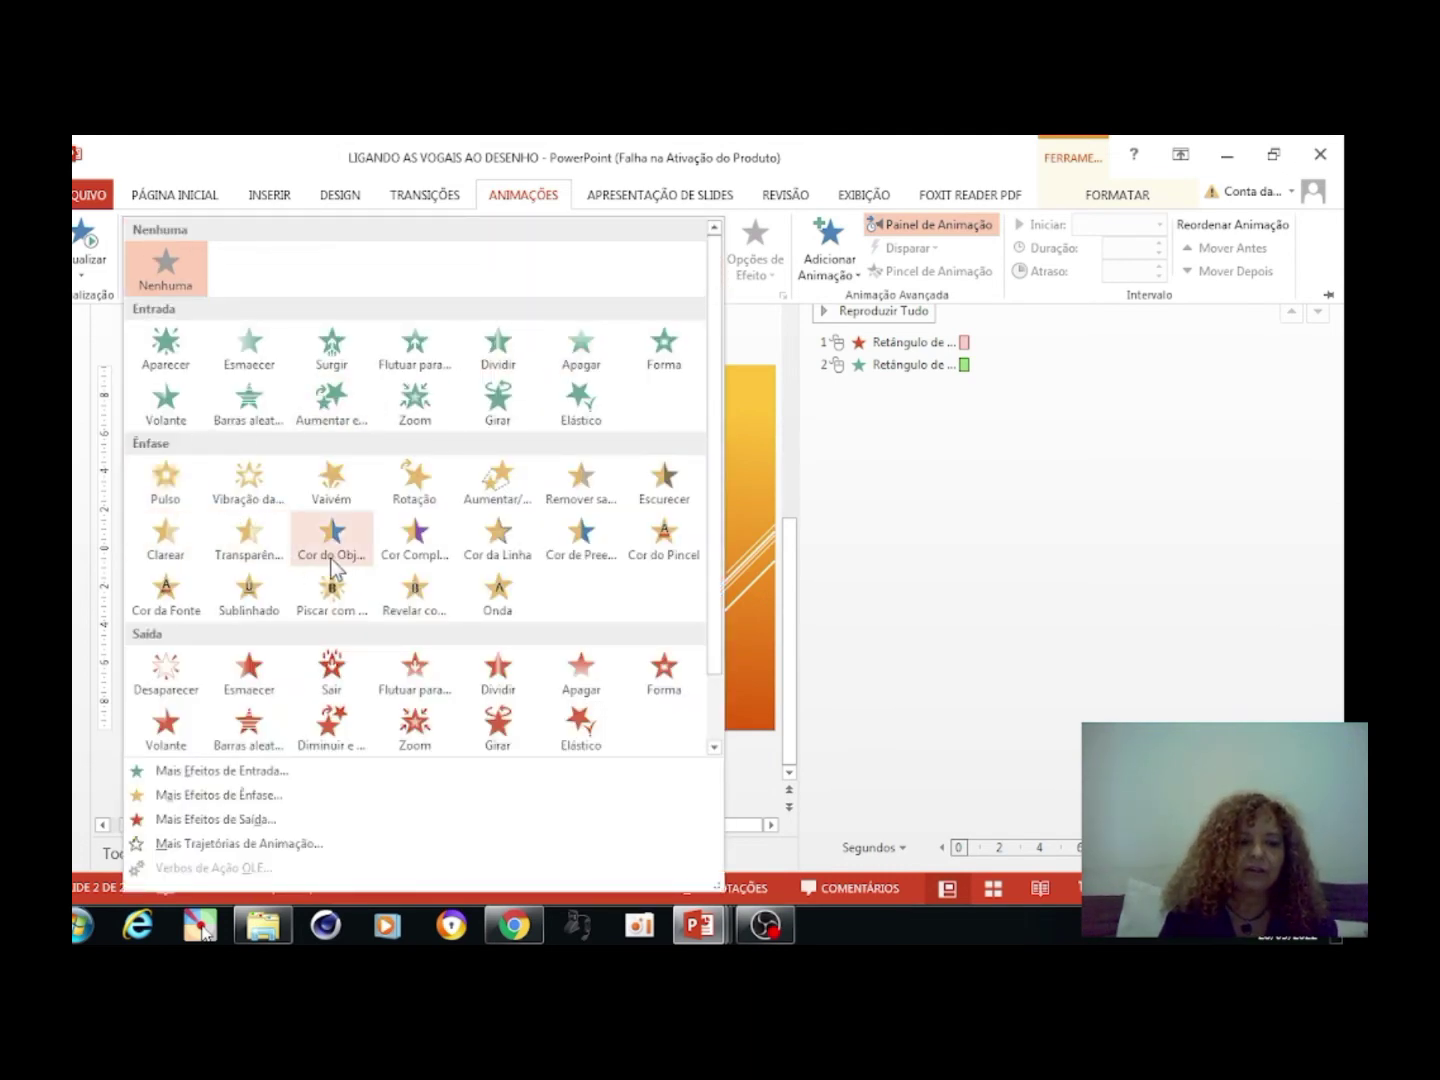
{"action": "left_click", "coordinate": [351, 534]}
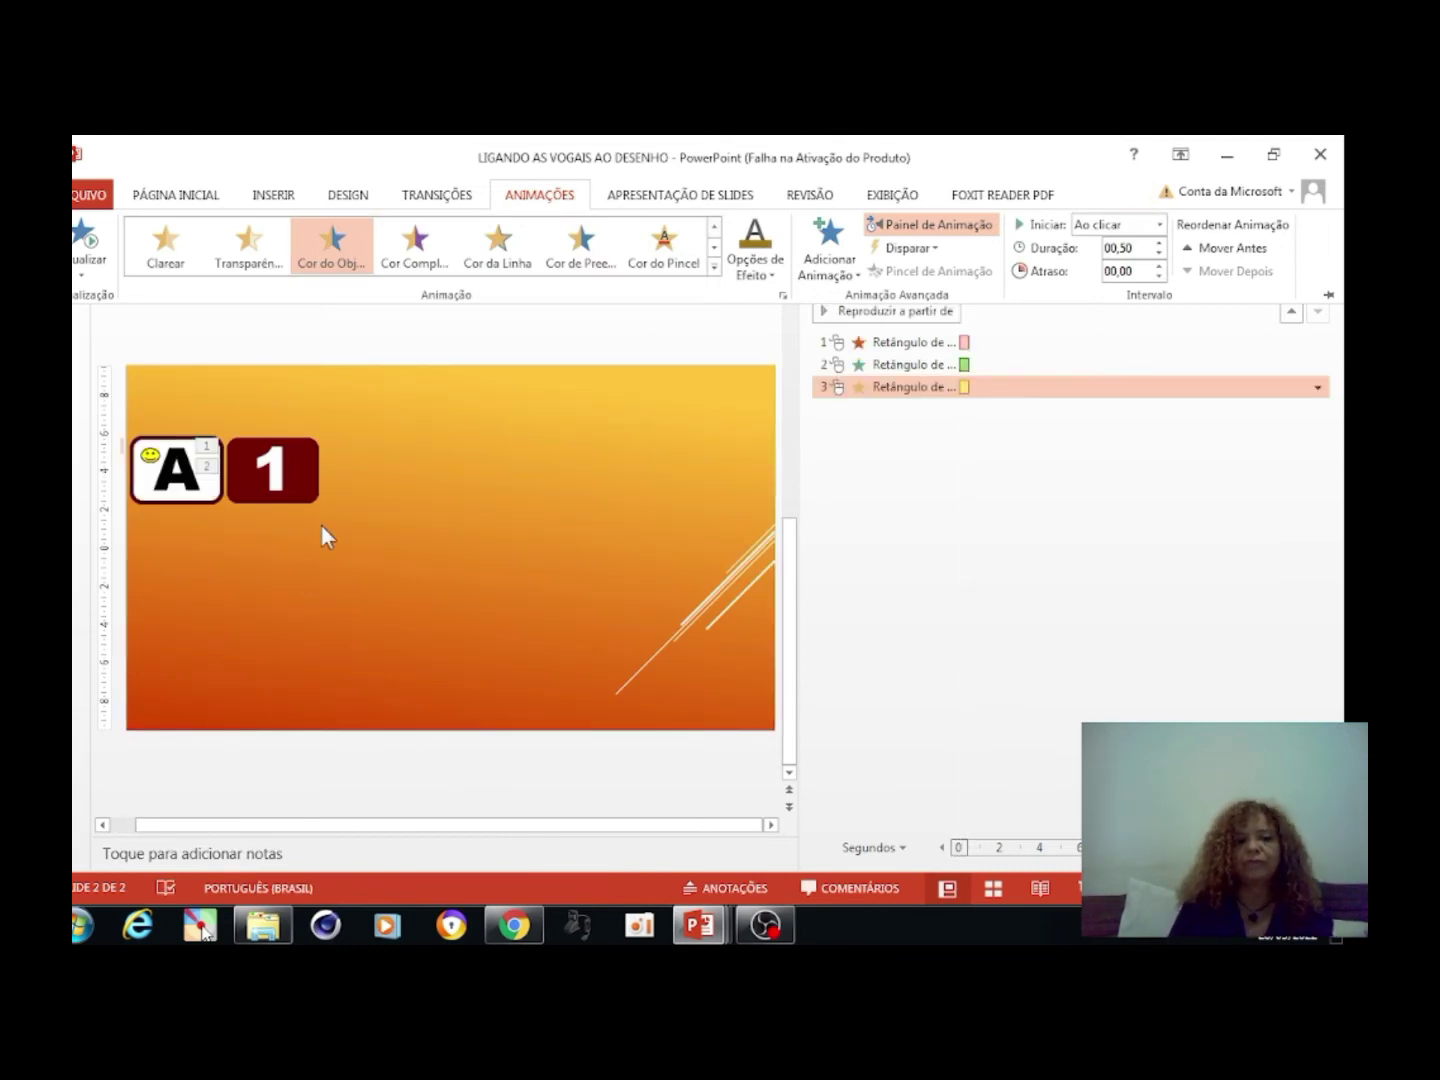
{"action": "key", "text": "ctrl+F1"}
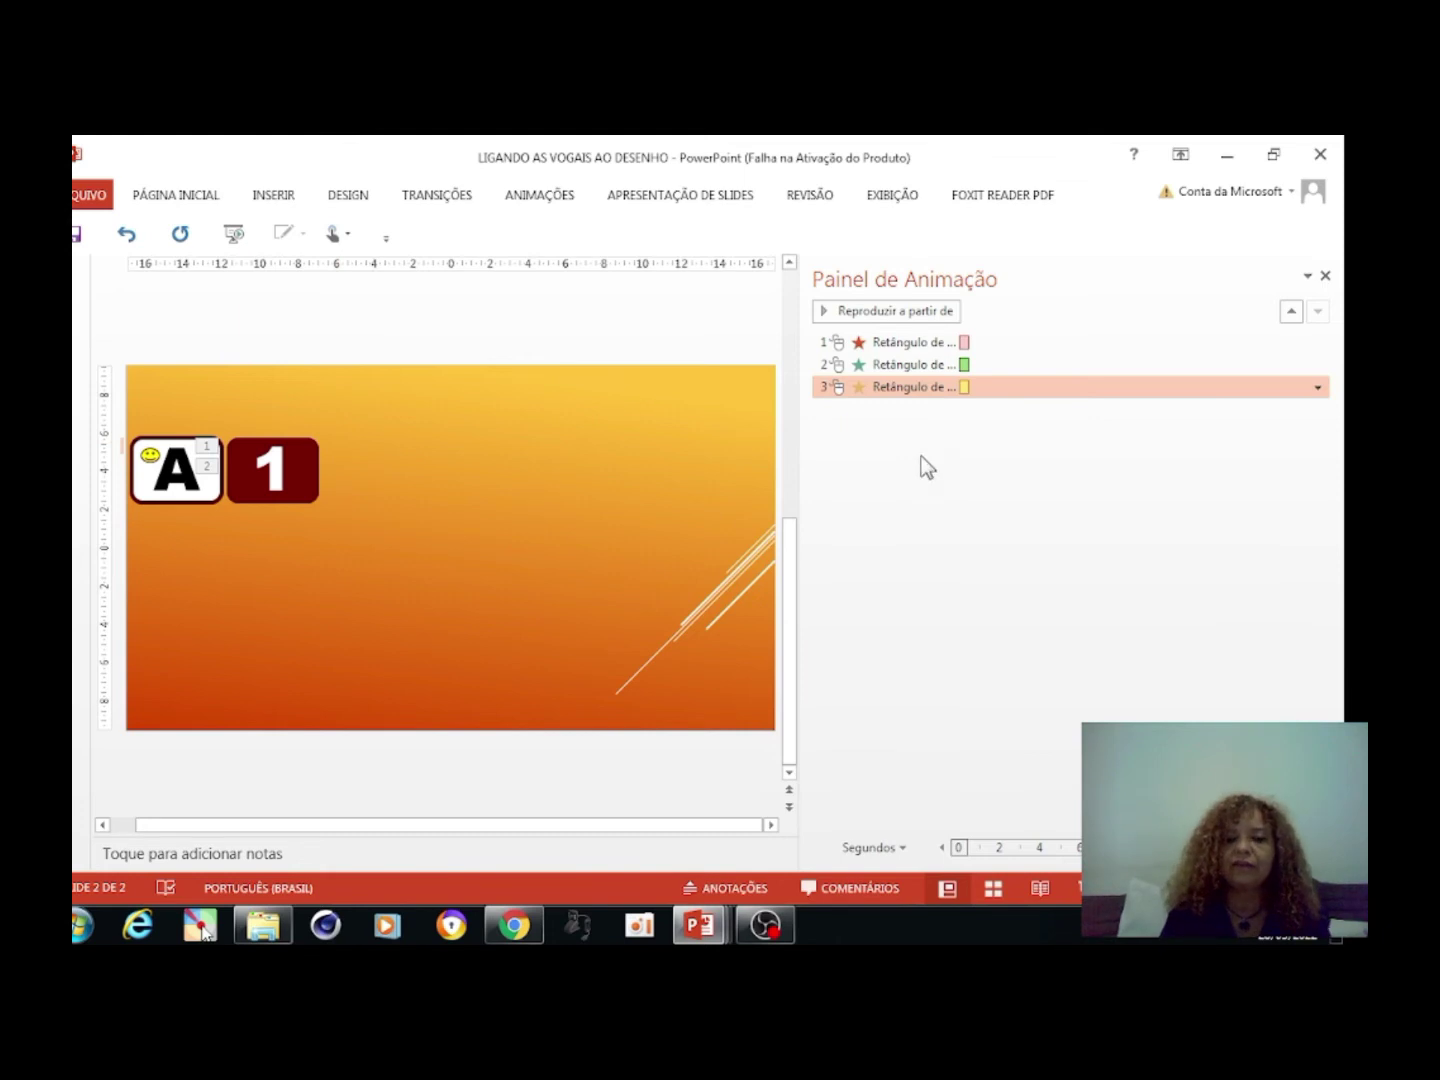
{"action": "left_click", "coordinate": [922, 341]}
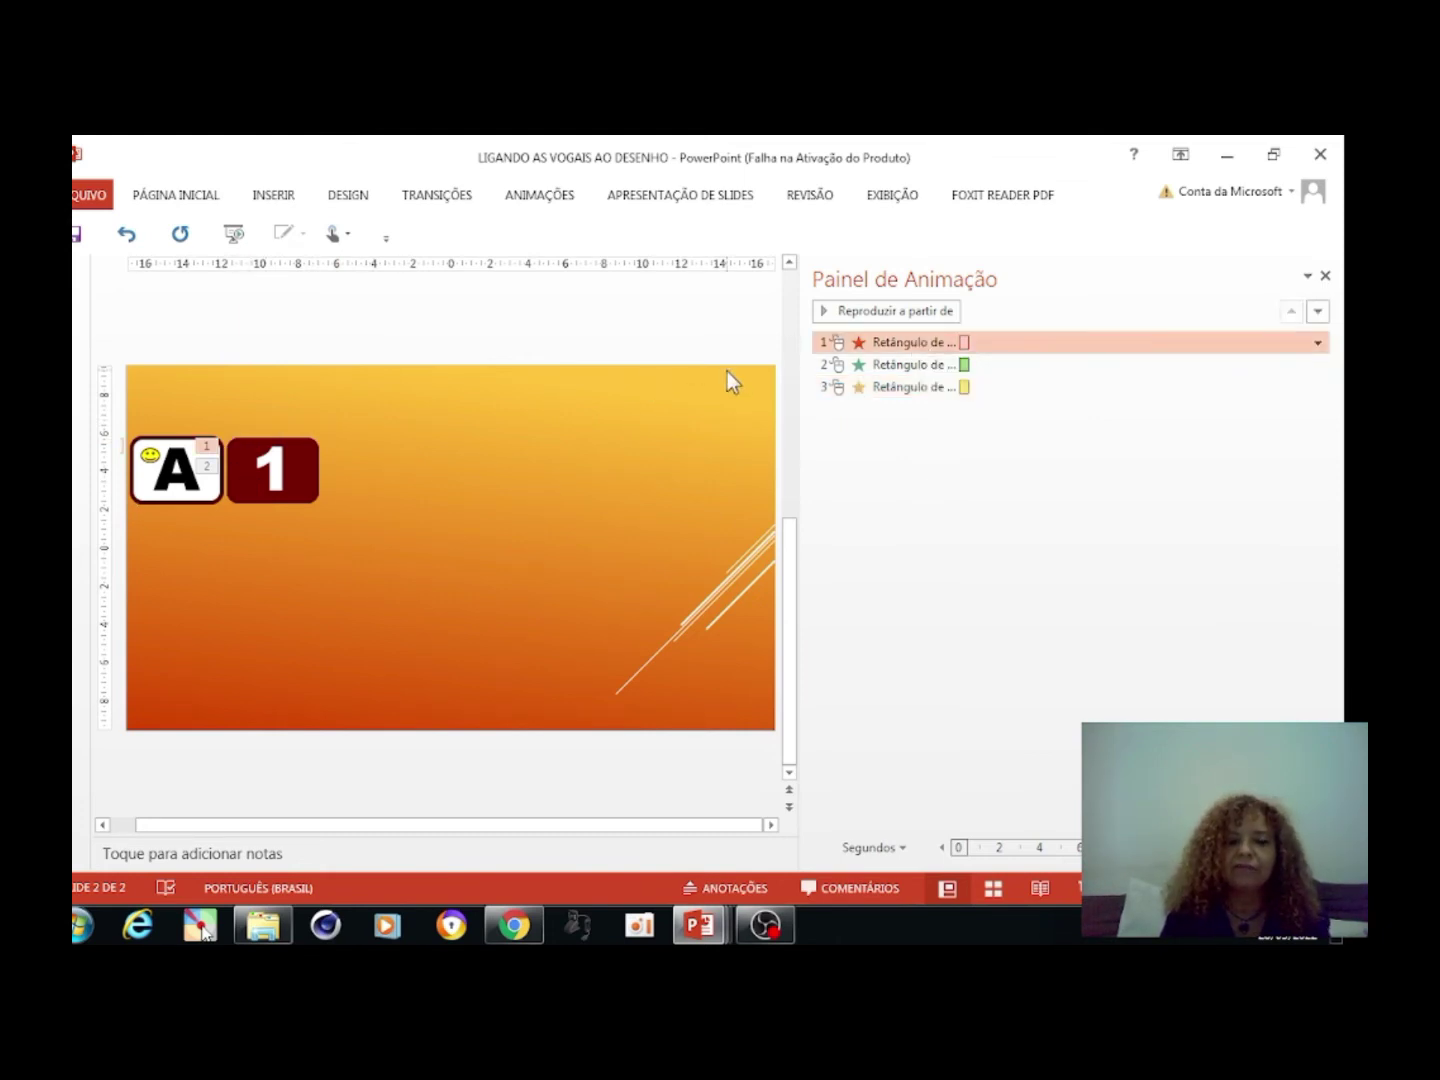
{"action": "left_click", "coordinate": [862, 364]}
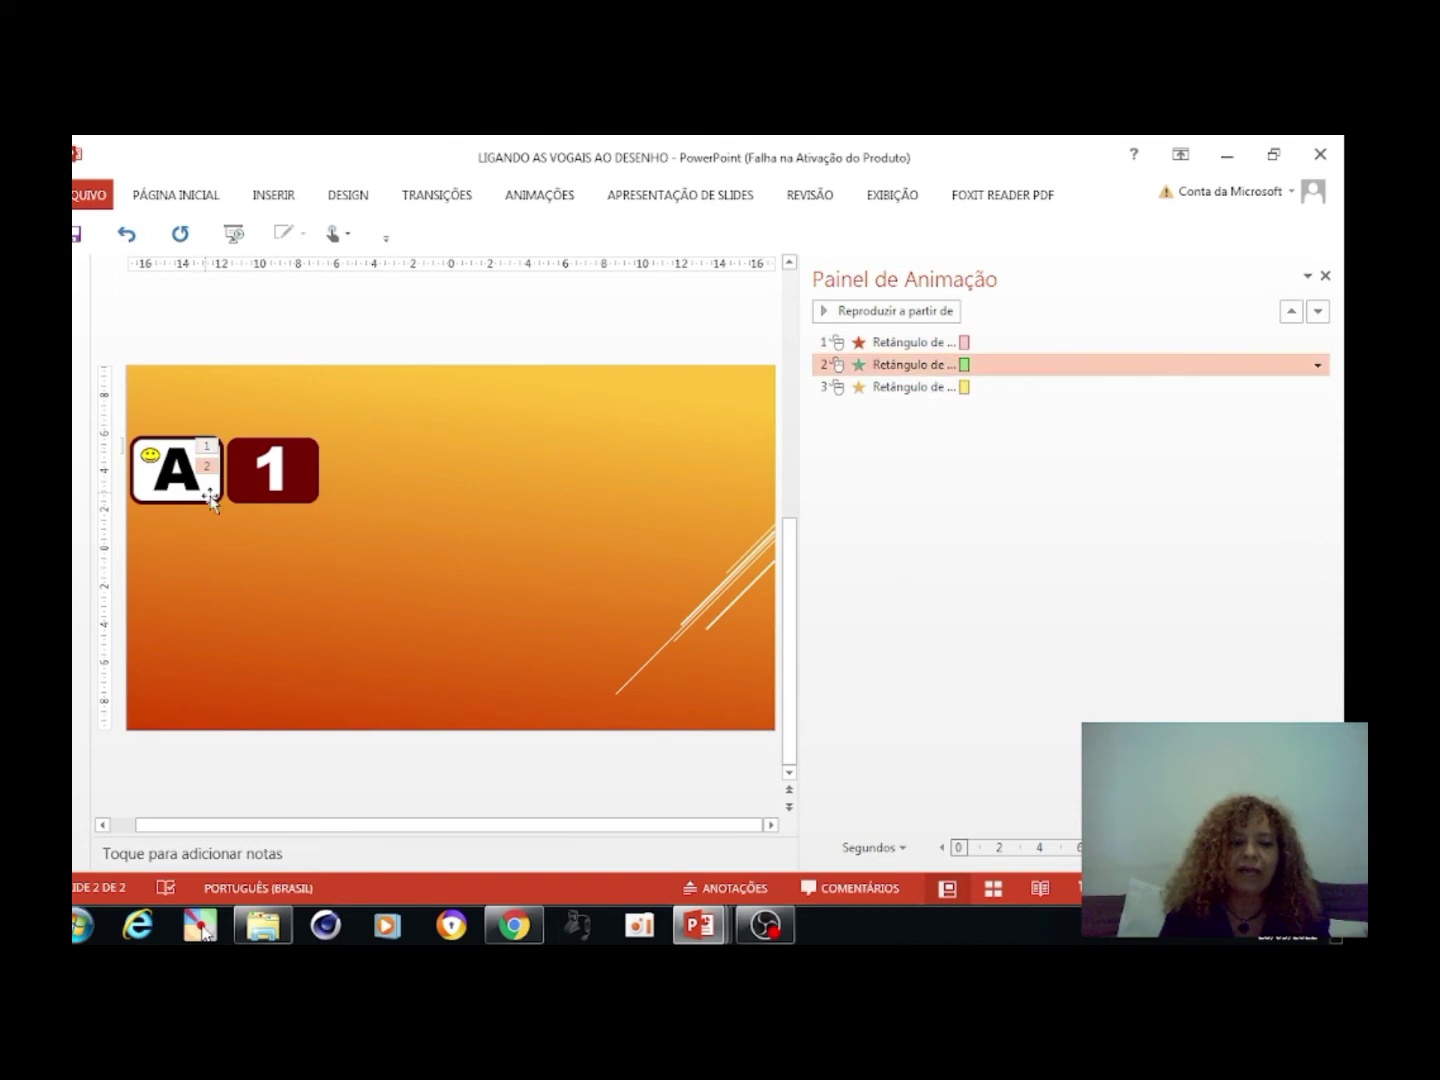
{"action": "left_click", "coordinate": [928, 387]}
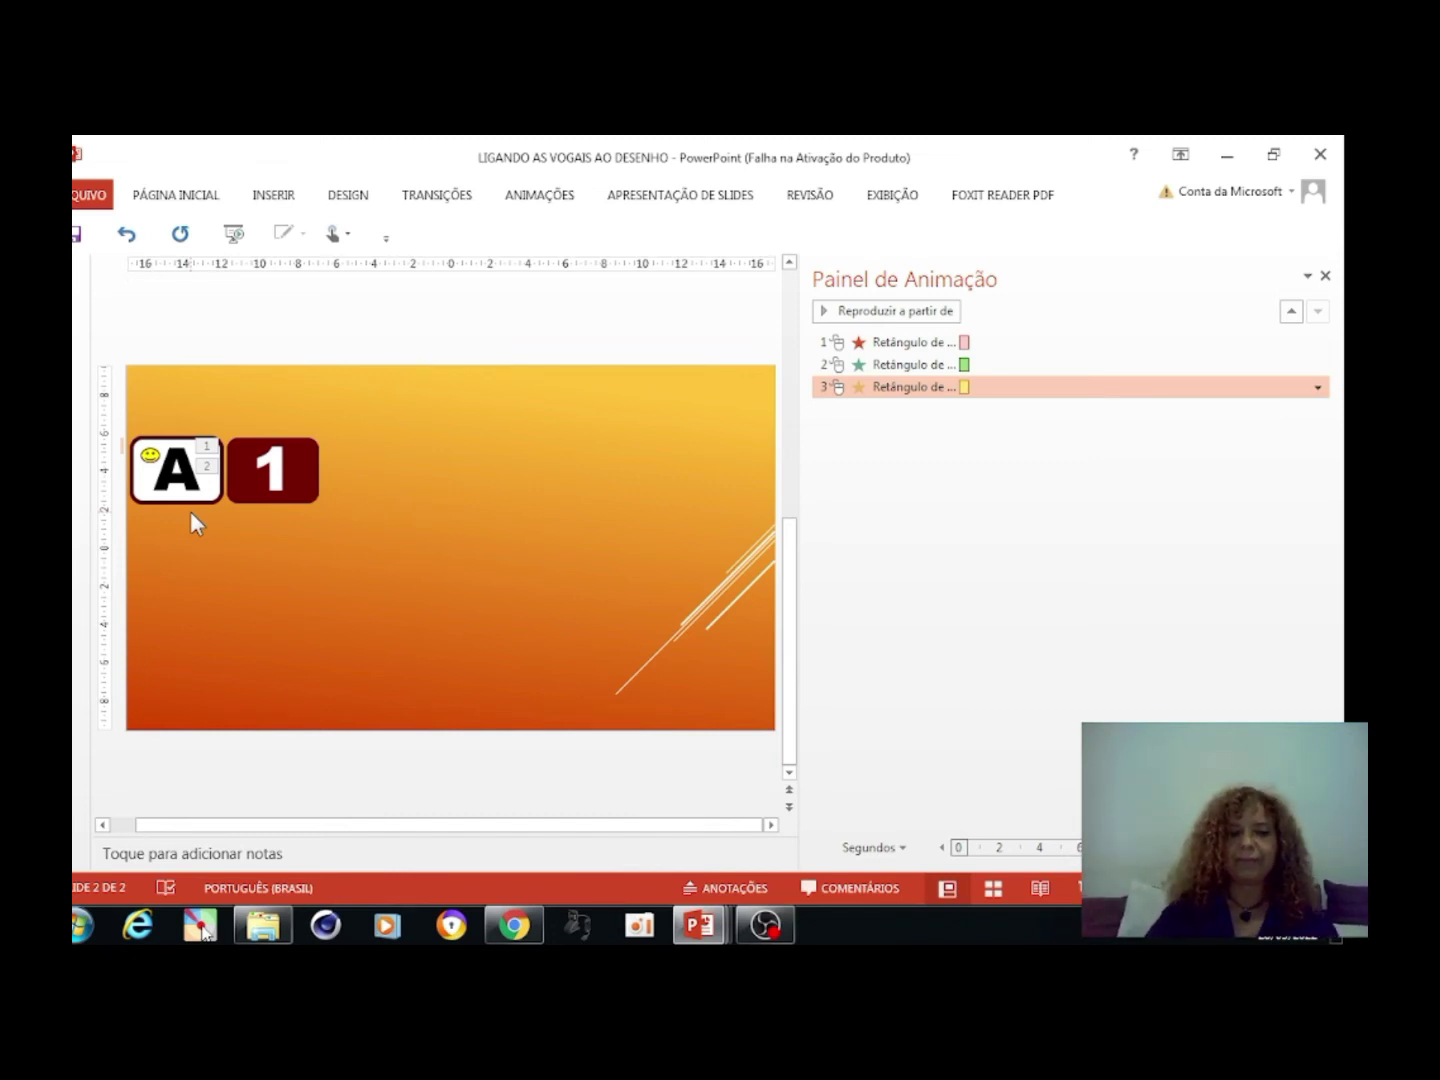
{"action": "left_click", "coordinate": [301, 482]}
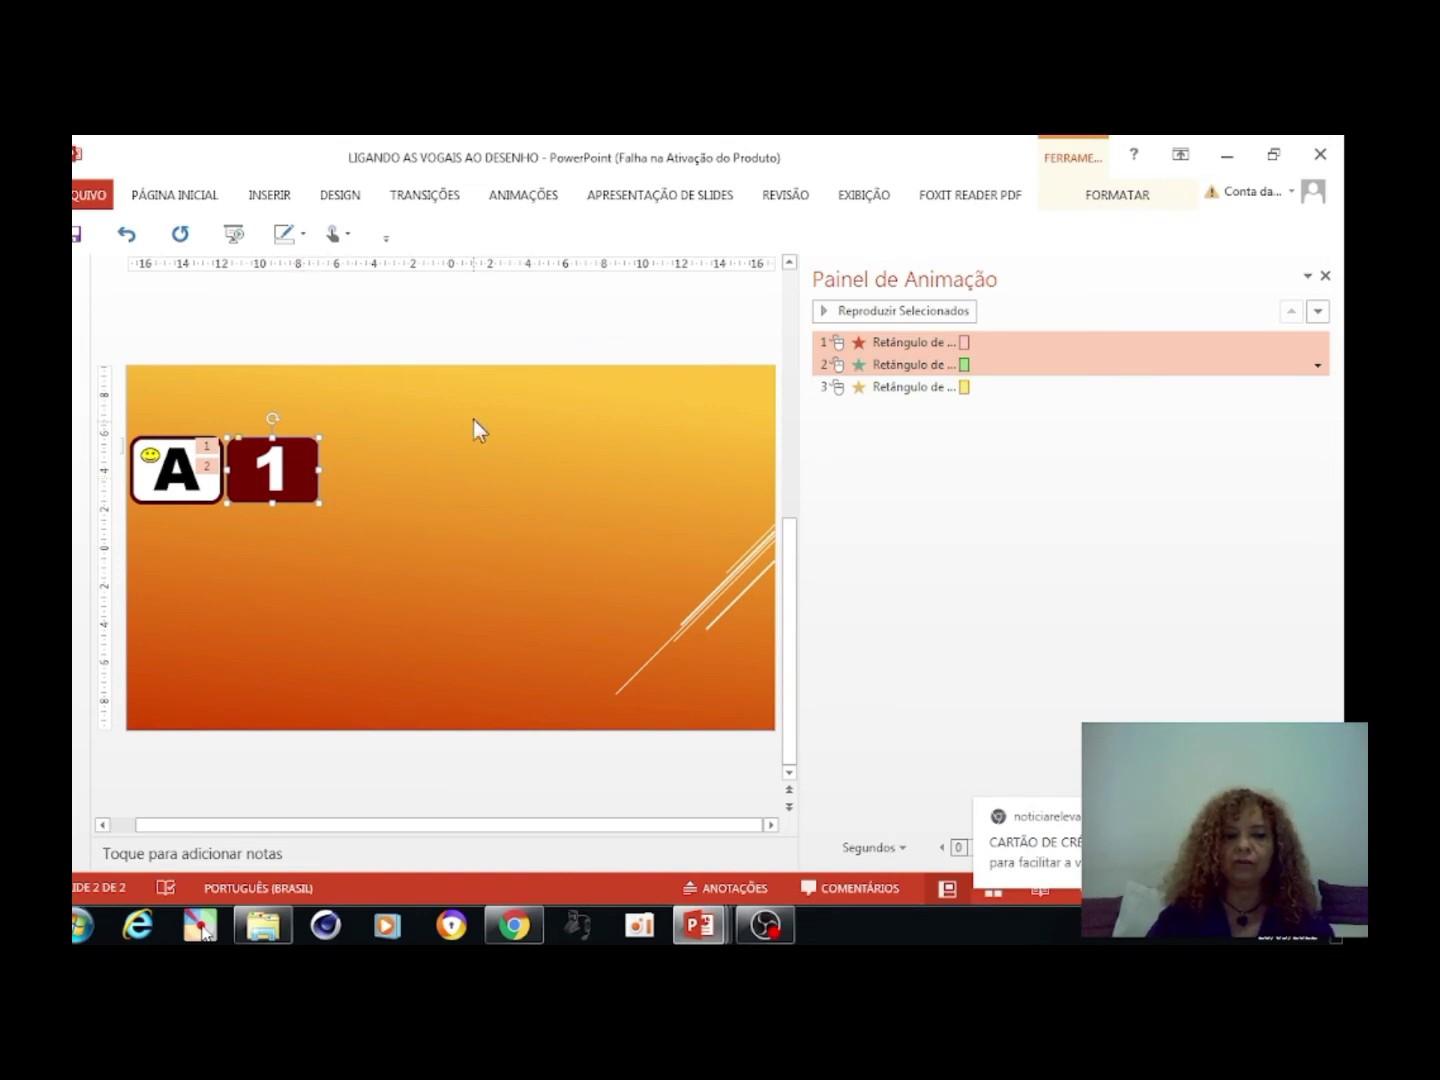
{"action": "left_click", "coordinate": [526, 197]}
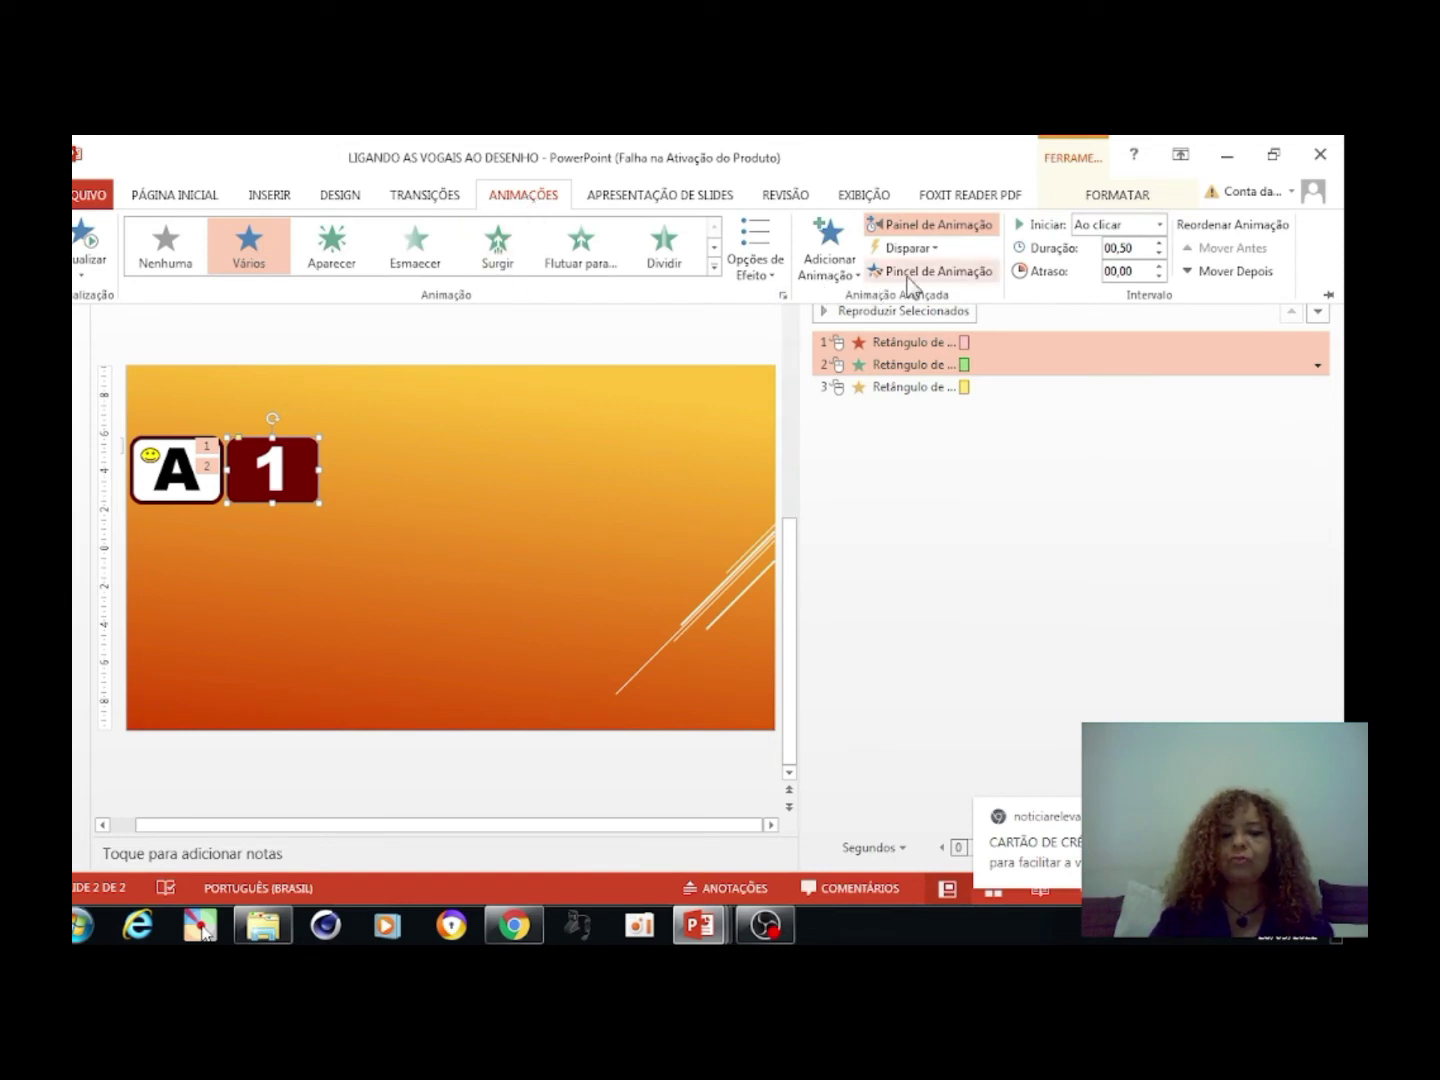
{"action": "left_click", "coordinate": [937, 253]}
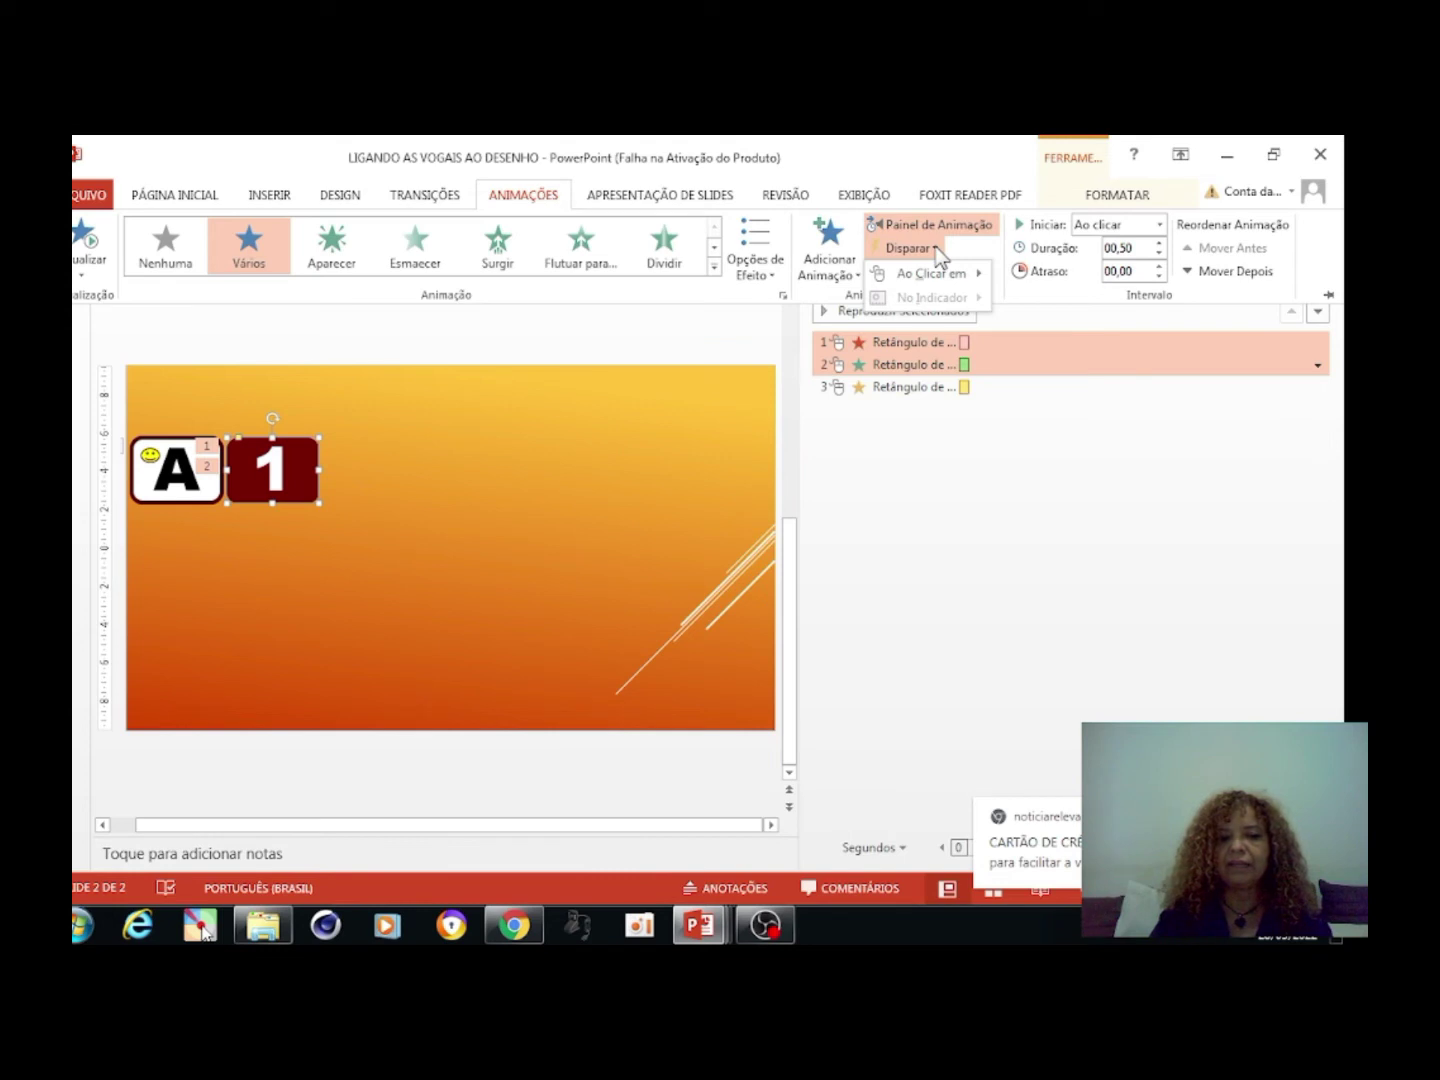
{"action": "left_click", "coordinate": [703, 405]}
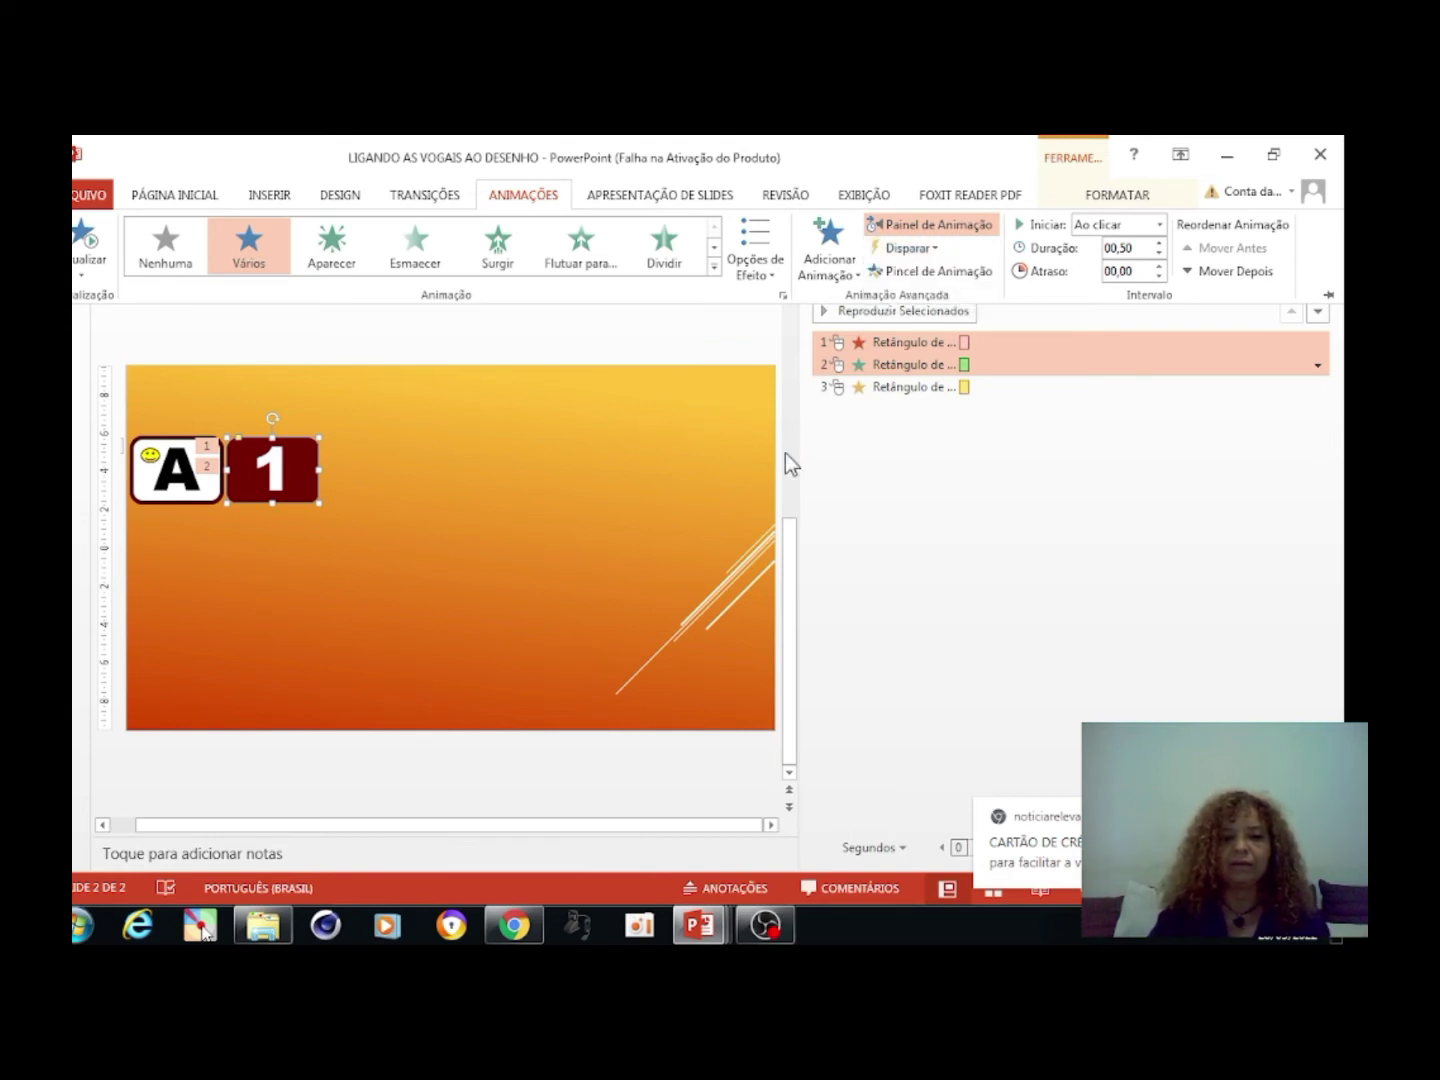
{"action": "key", "text": "ctrl+F1"}
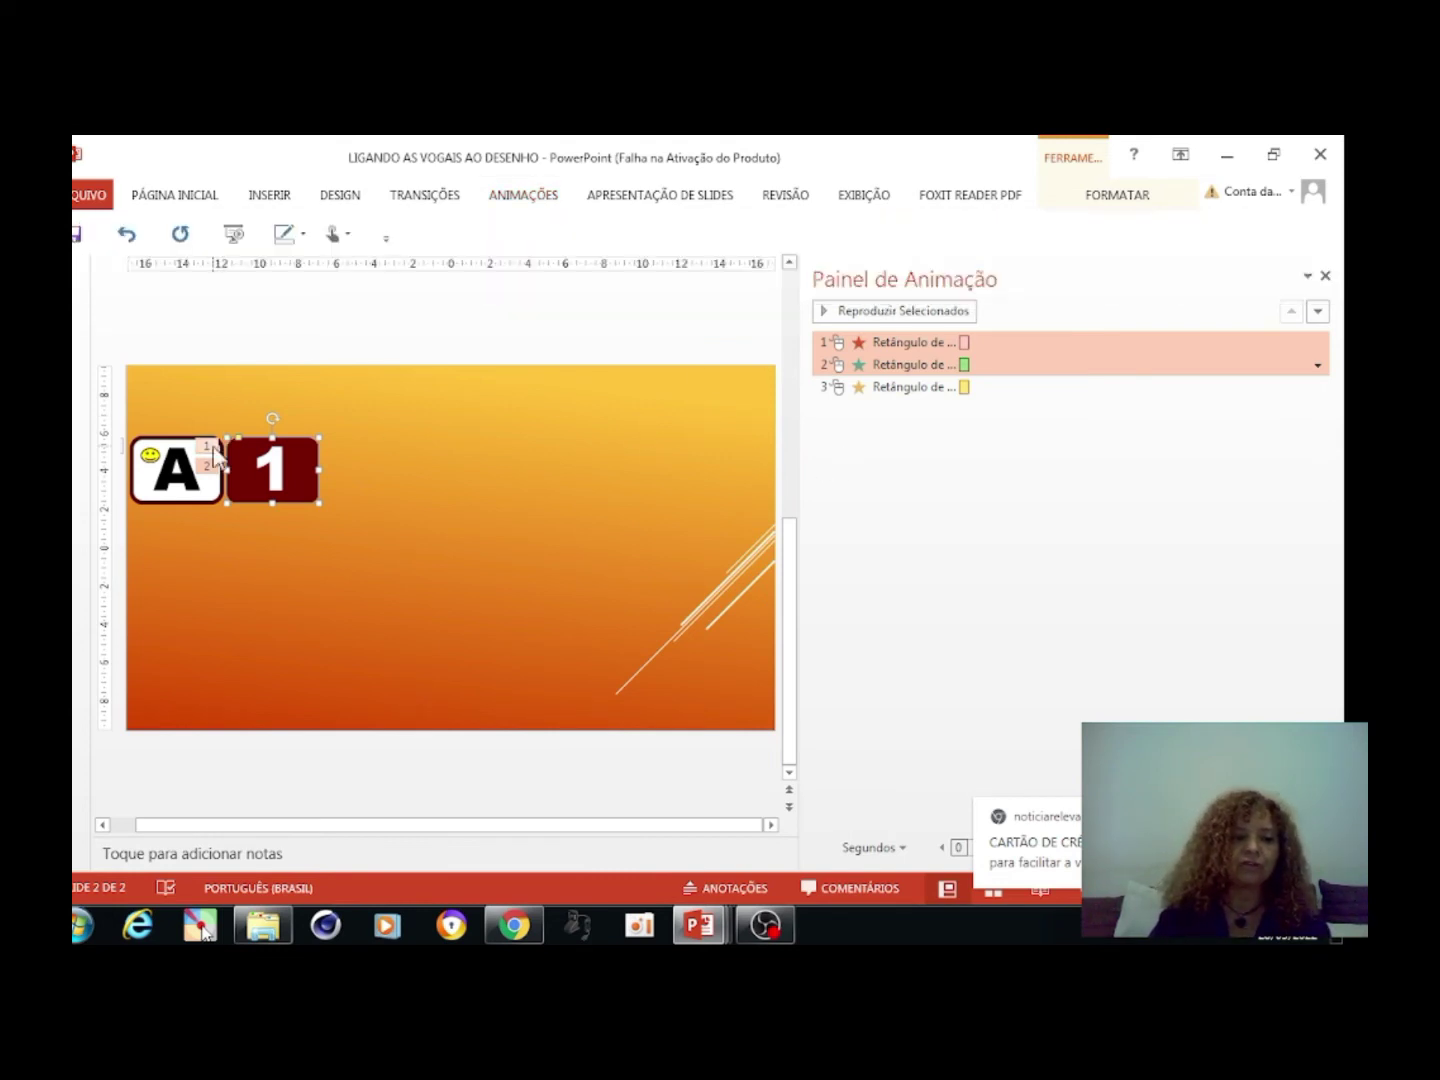
Trigger the red animation on clicking the 1 card (Retângulo 4)
{"action": "left_click", "coordinate": [211, 447]}
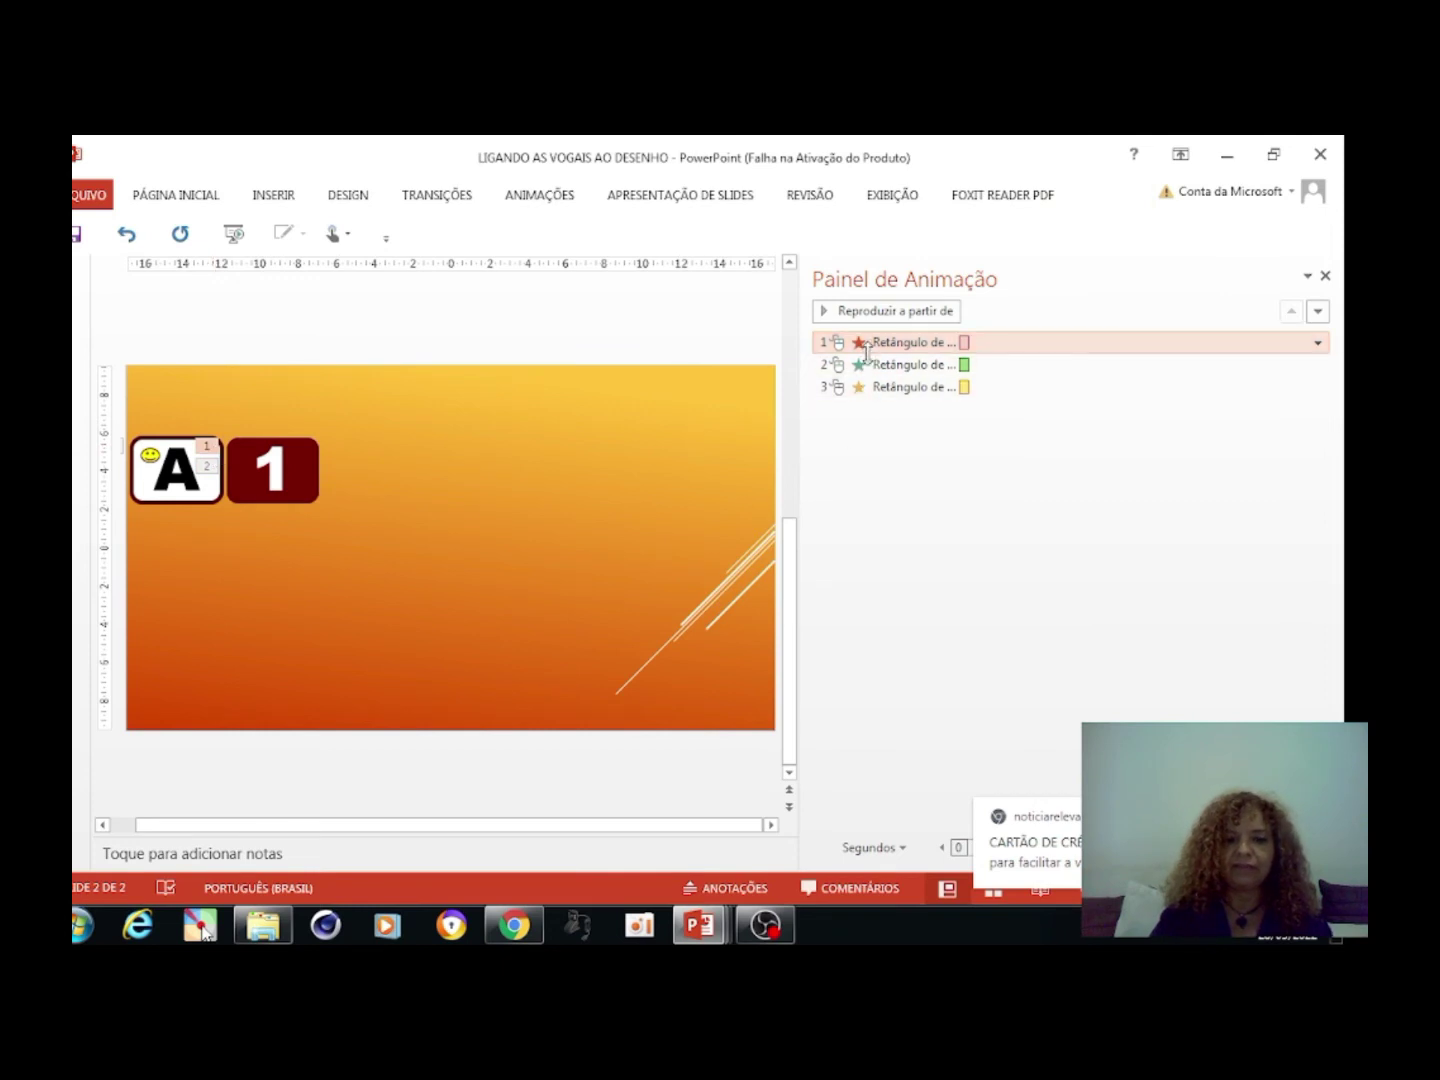
{"action": "left_click", "coordinate": [544, 197]}
{"action": "left_click", "coordinate": [938, 245]}
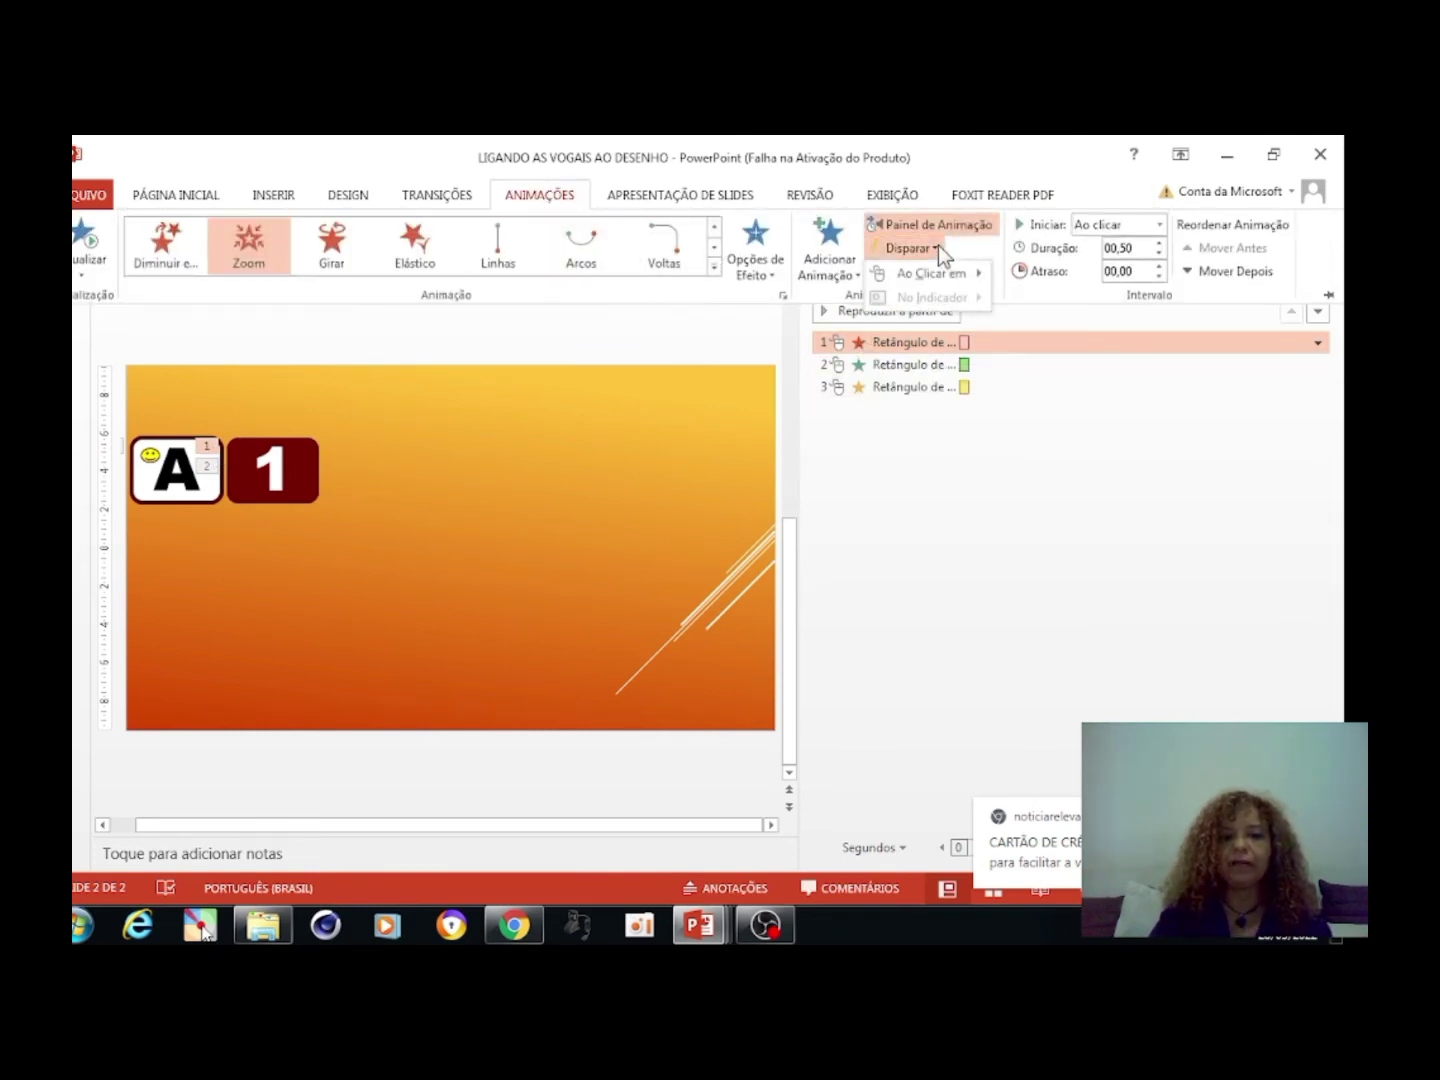
{"action": "mouse_move", "coordinate": [930, 274]}
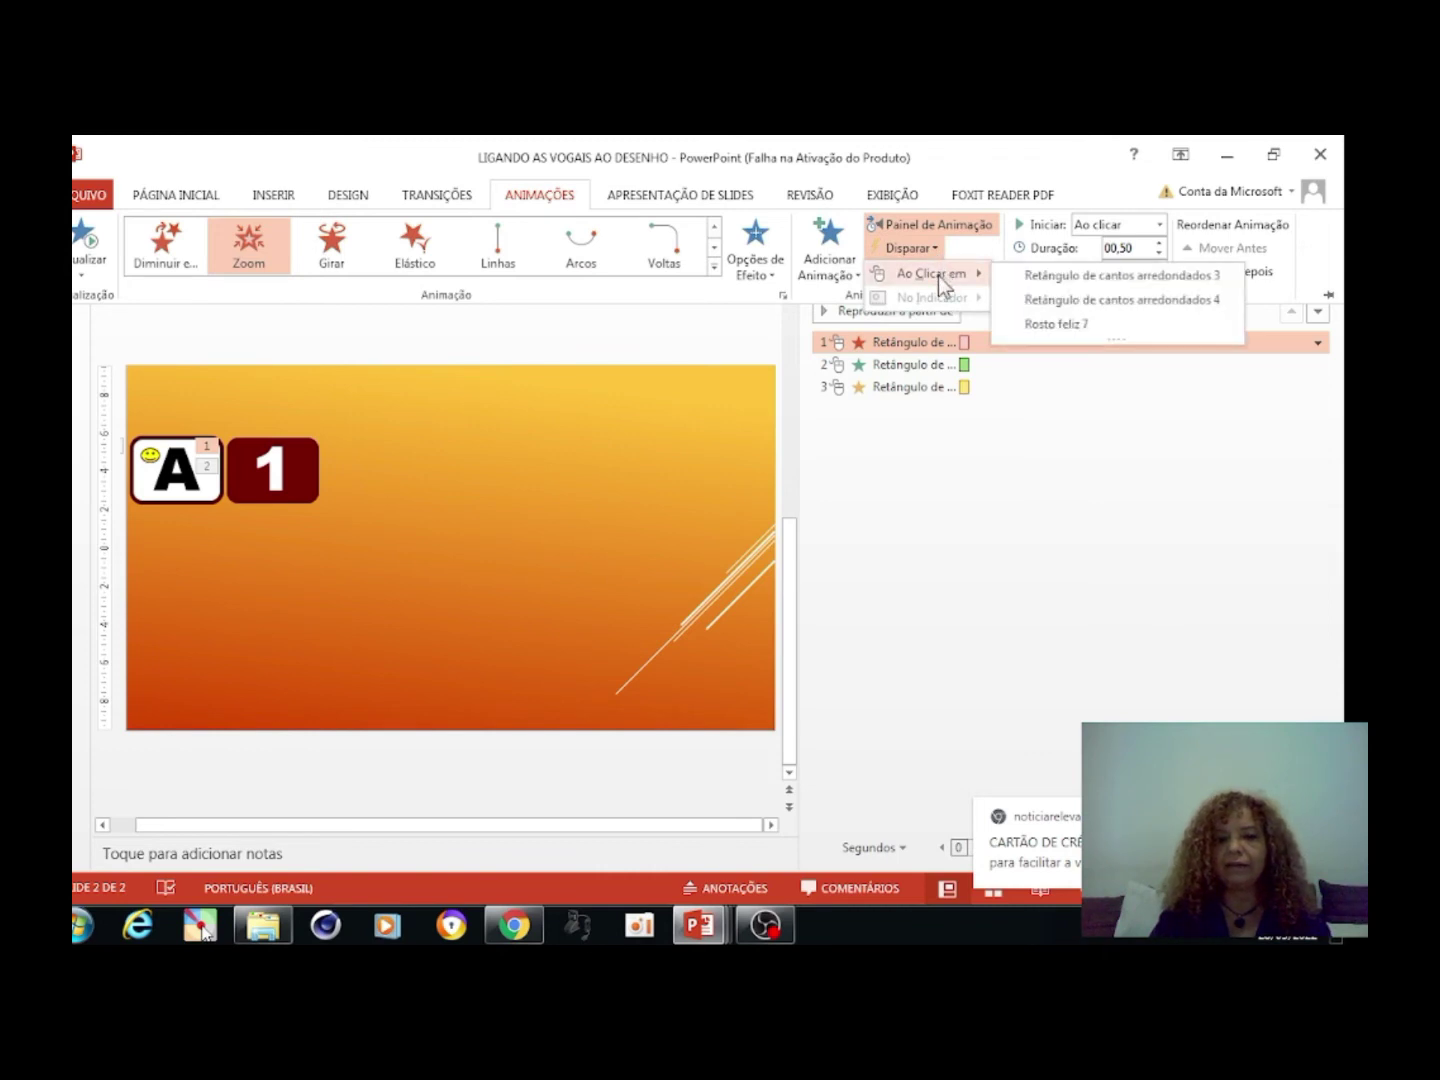
{"action": "left_click", "coordinate": [1176, 301]}
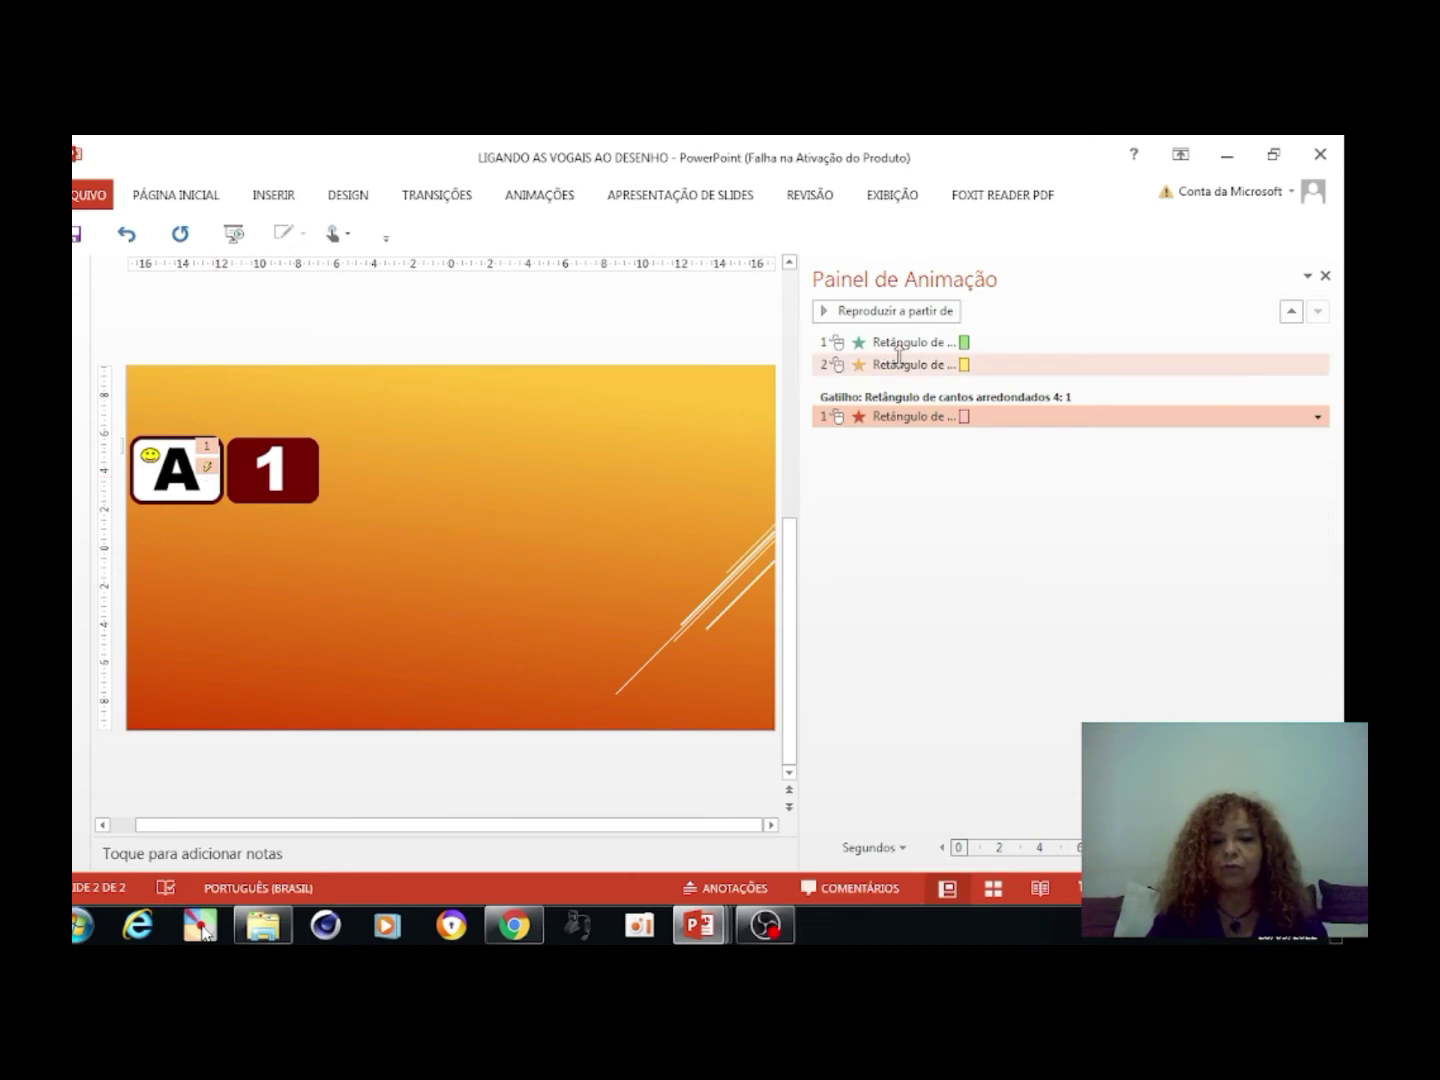
{"action": "left_click", "coordinate": [886, 422]}
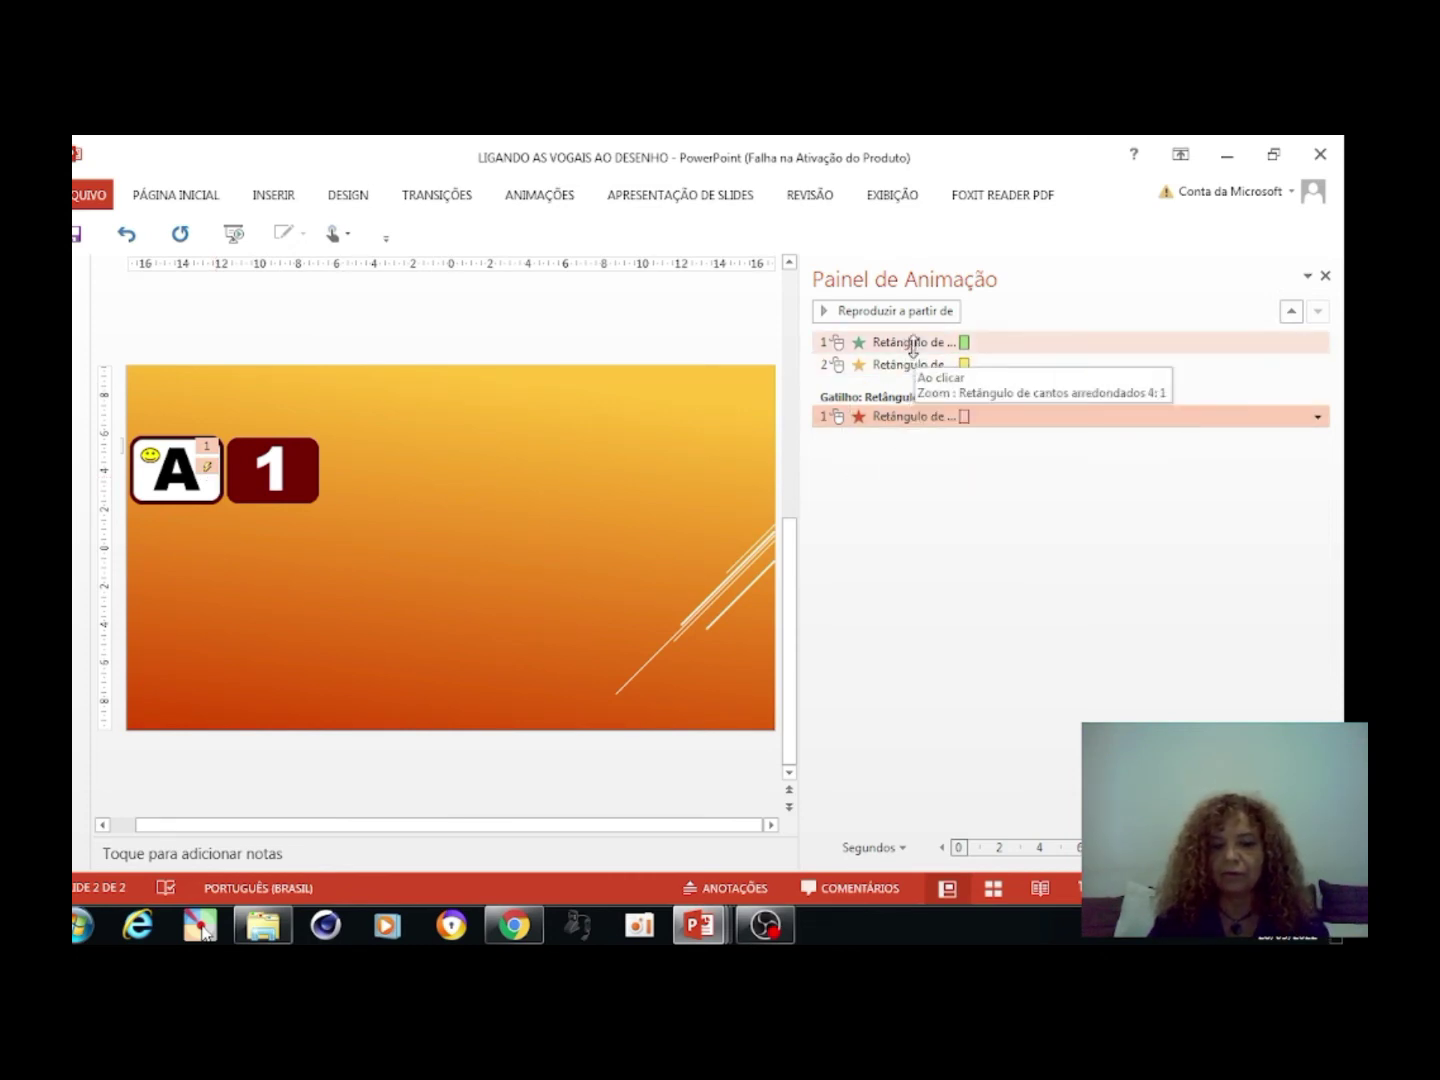
Trigger the green animation on clicking the A card (Retângulo 3)
{"action": "left_click", "coordinate": [913, 343]}
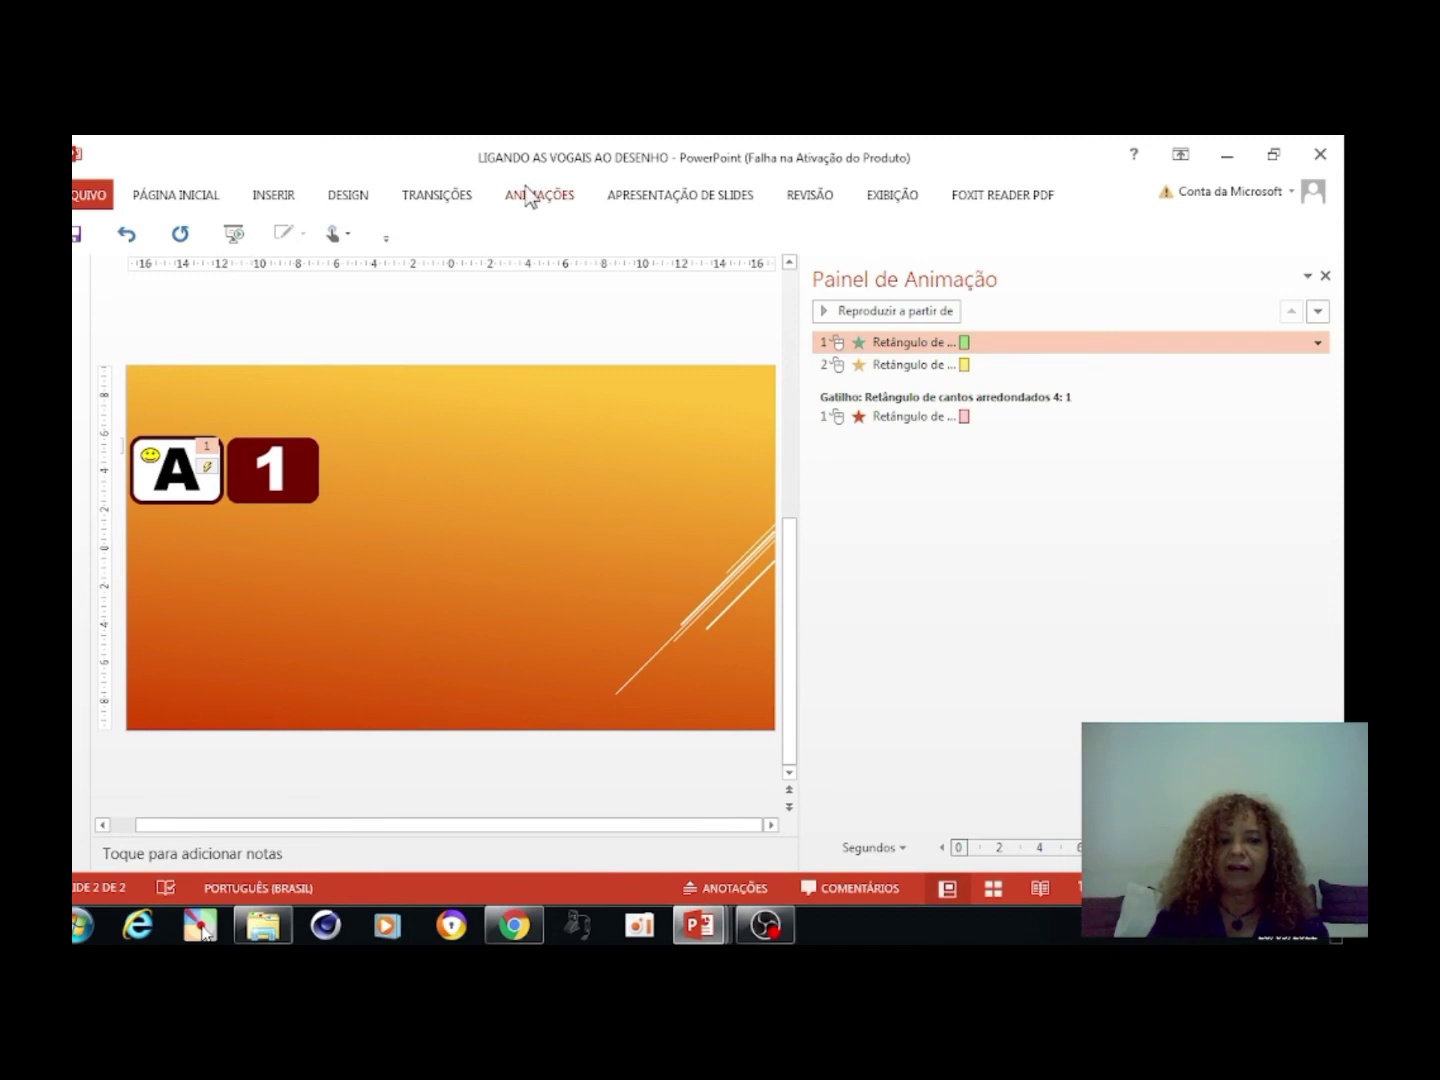
{"action": "left_click", "coordinate": [529, 195]}
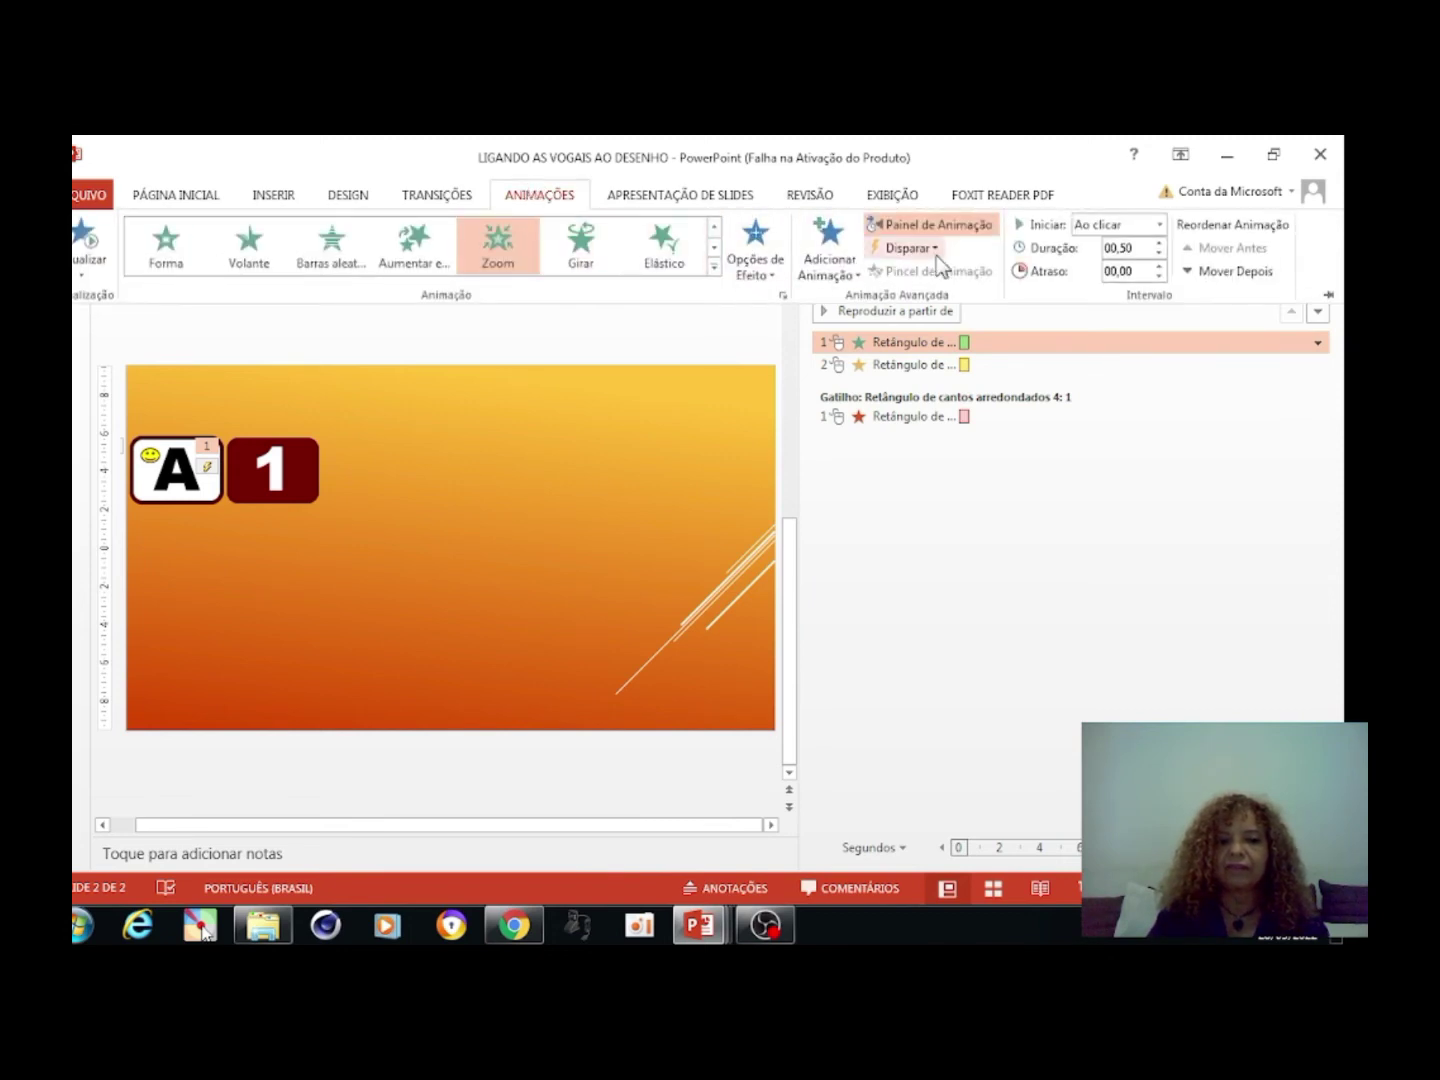
{"action": "left_click", "coordinate": [910, 248]}
{"action": "mouse_move", "coordinate": [930, 274]}
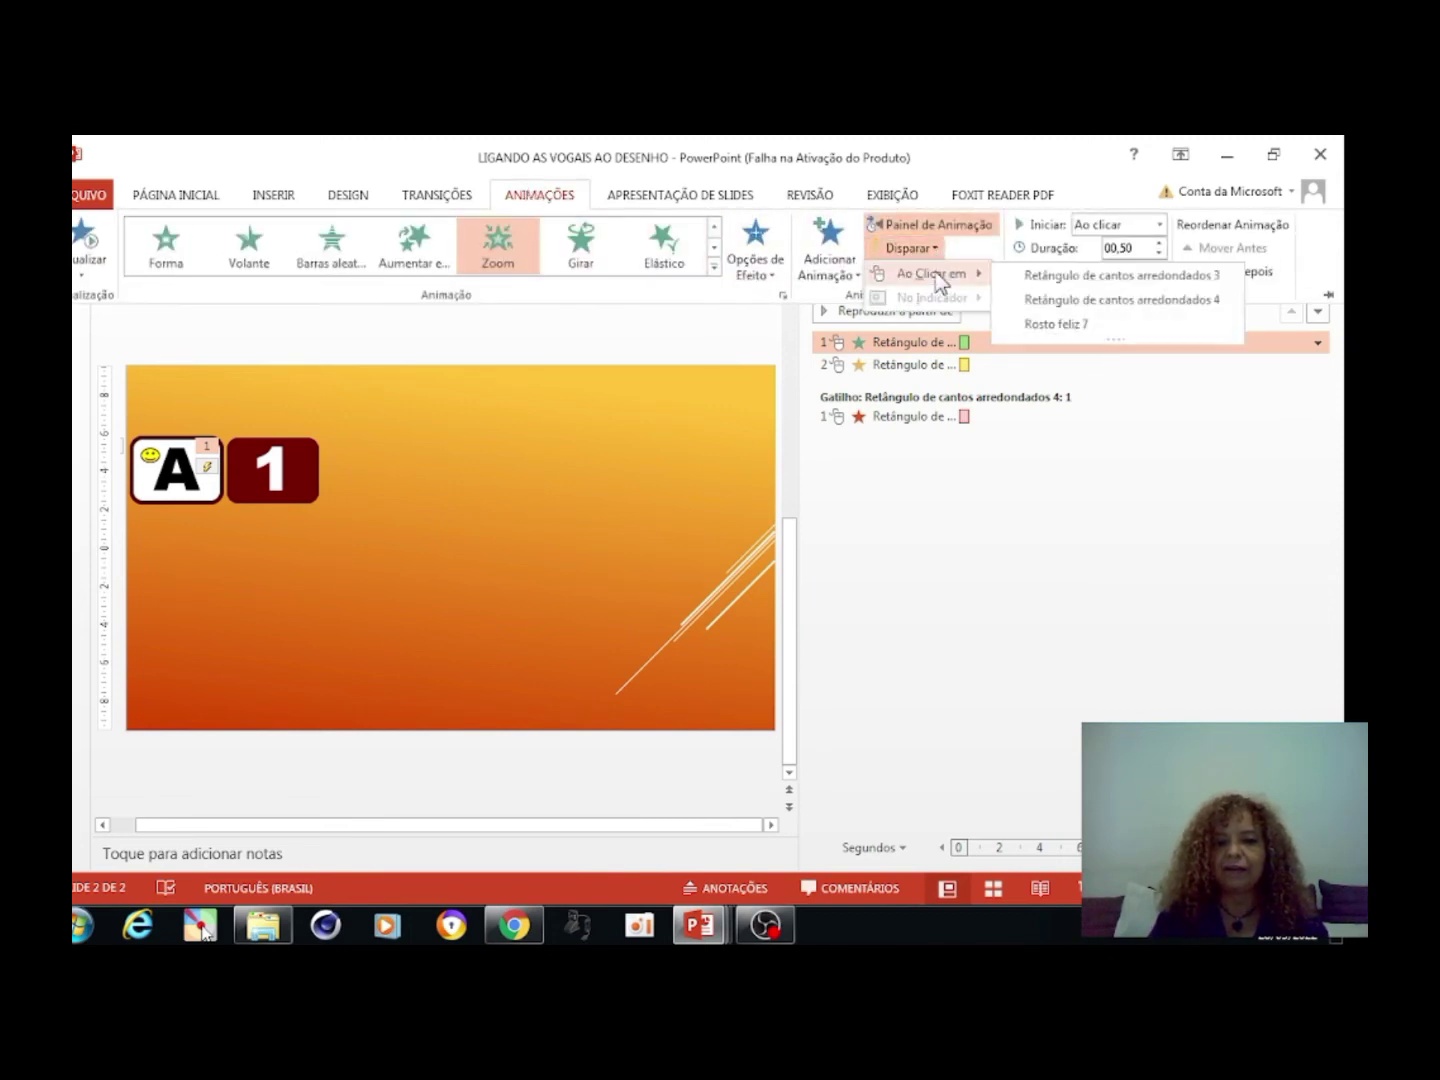
{"action": "left_click", "coordinate": [1094, 276]}
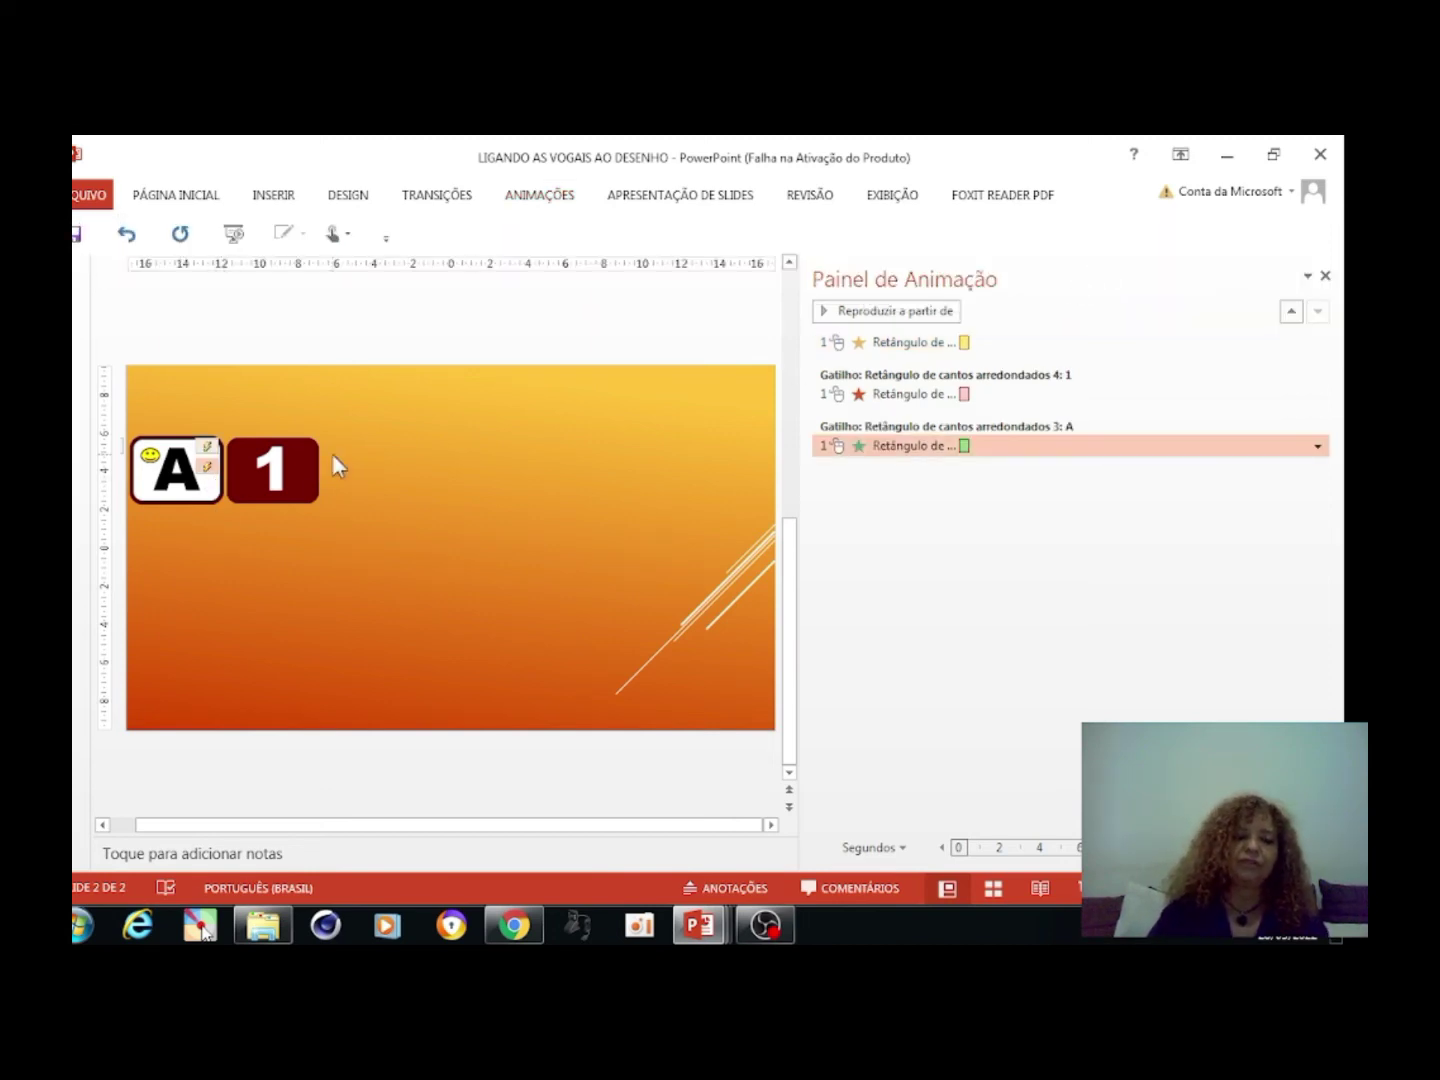
Trigger the yellow animation on clicking Rosto feliz 7, and stack the 1 card over the A card
{"action": "left_click", "coordinate": [203, 497]}
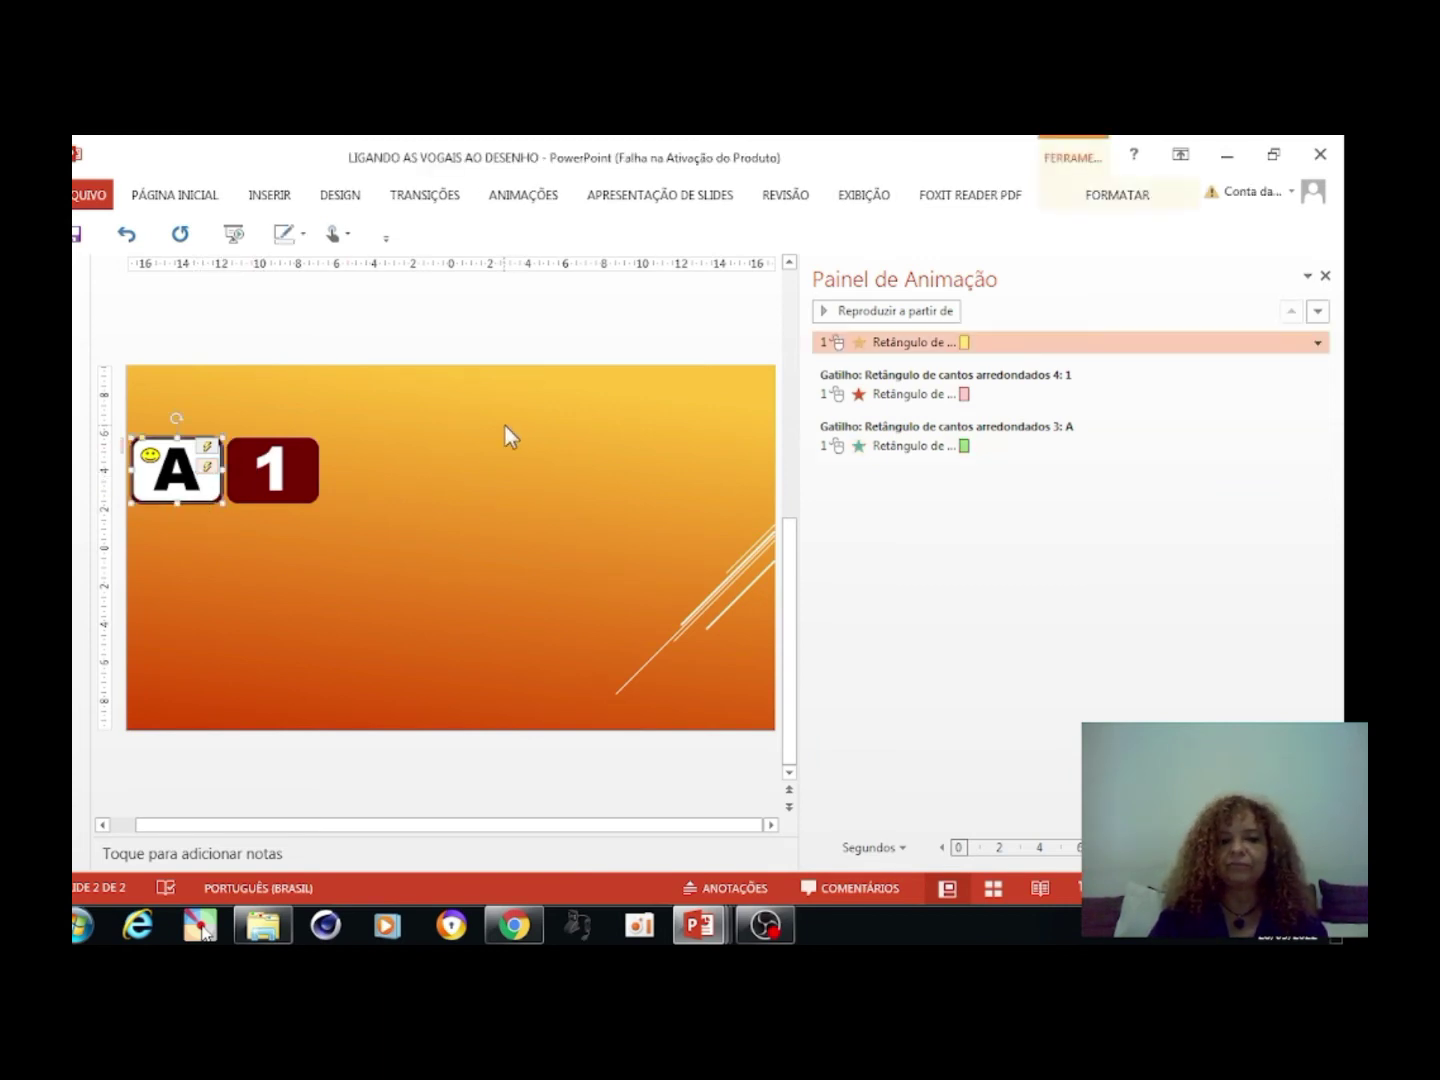
{"action": "left_click", "coordinate": [524, 197]}
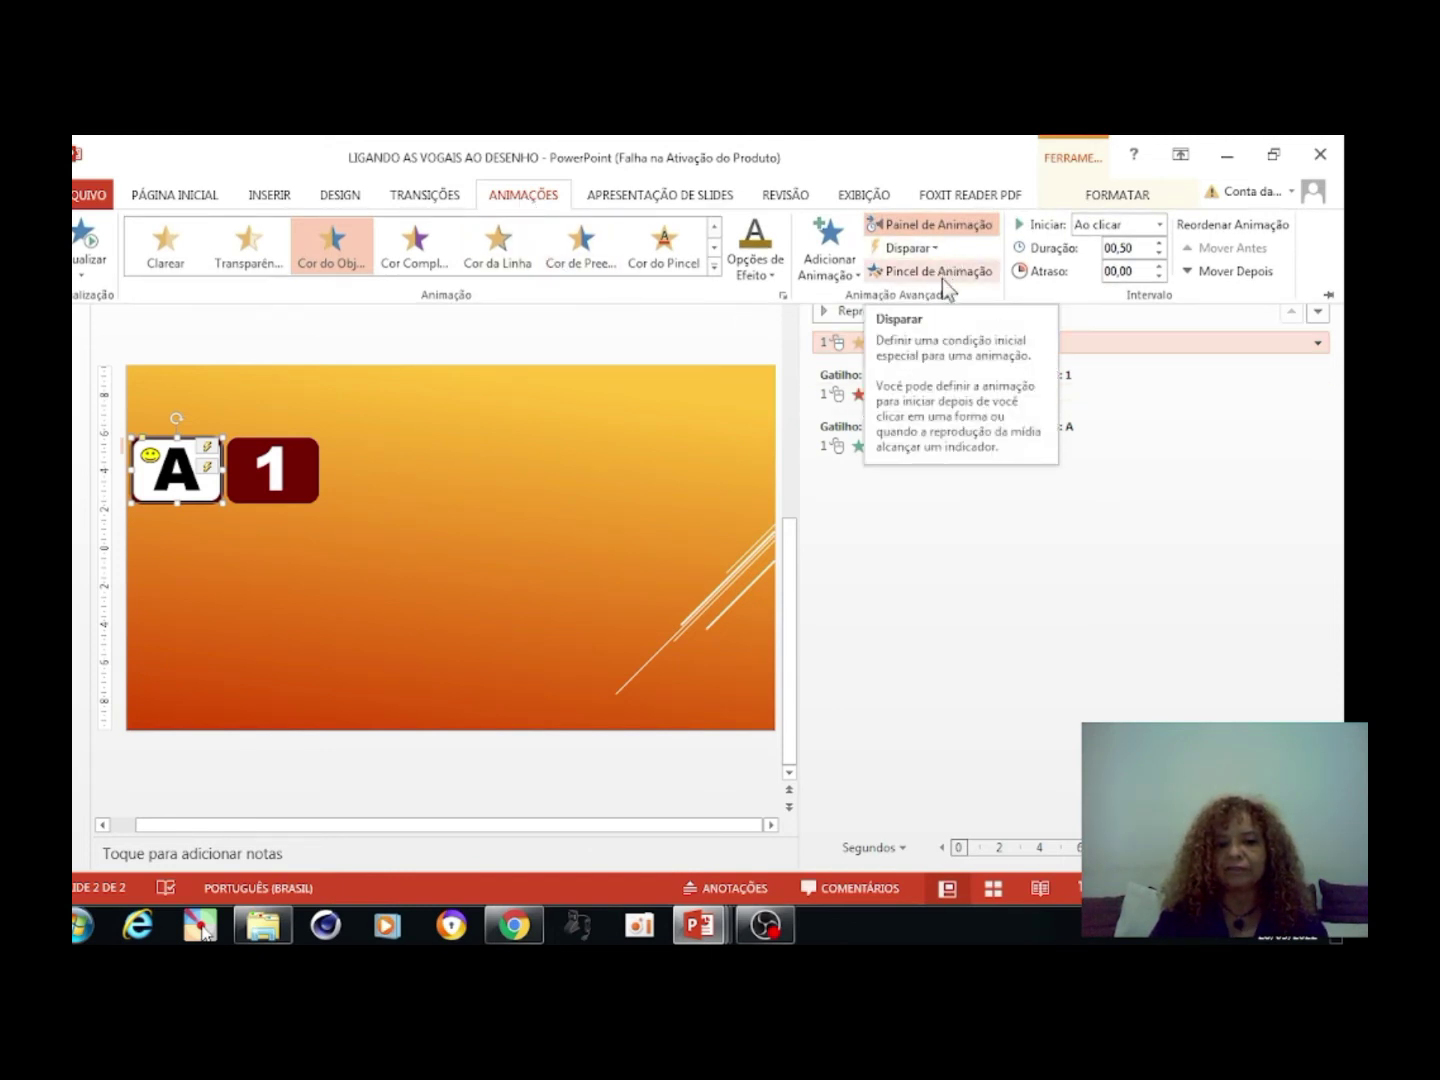
{"action": "left_click", "coordinate": [932, 245]}
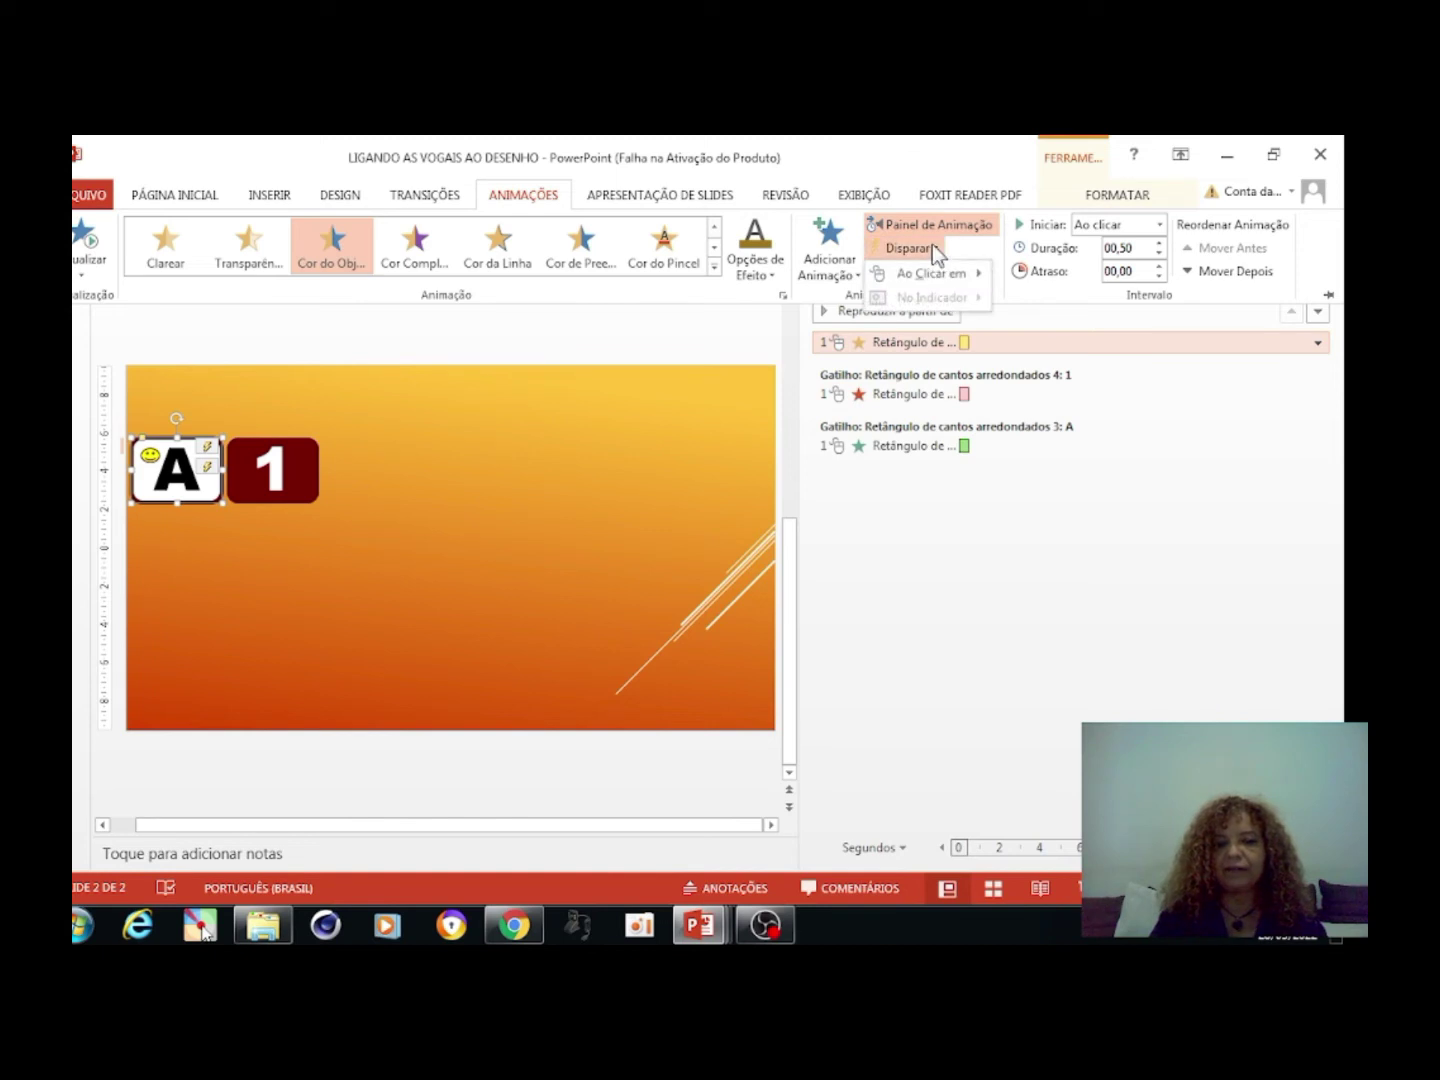
{"action": "mouse_move", "coordinate": [930, 273]}
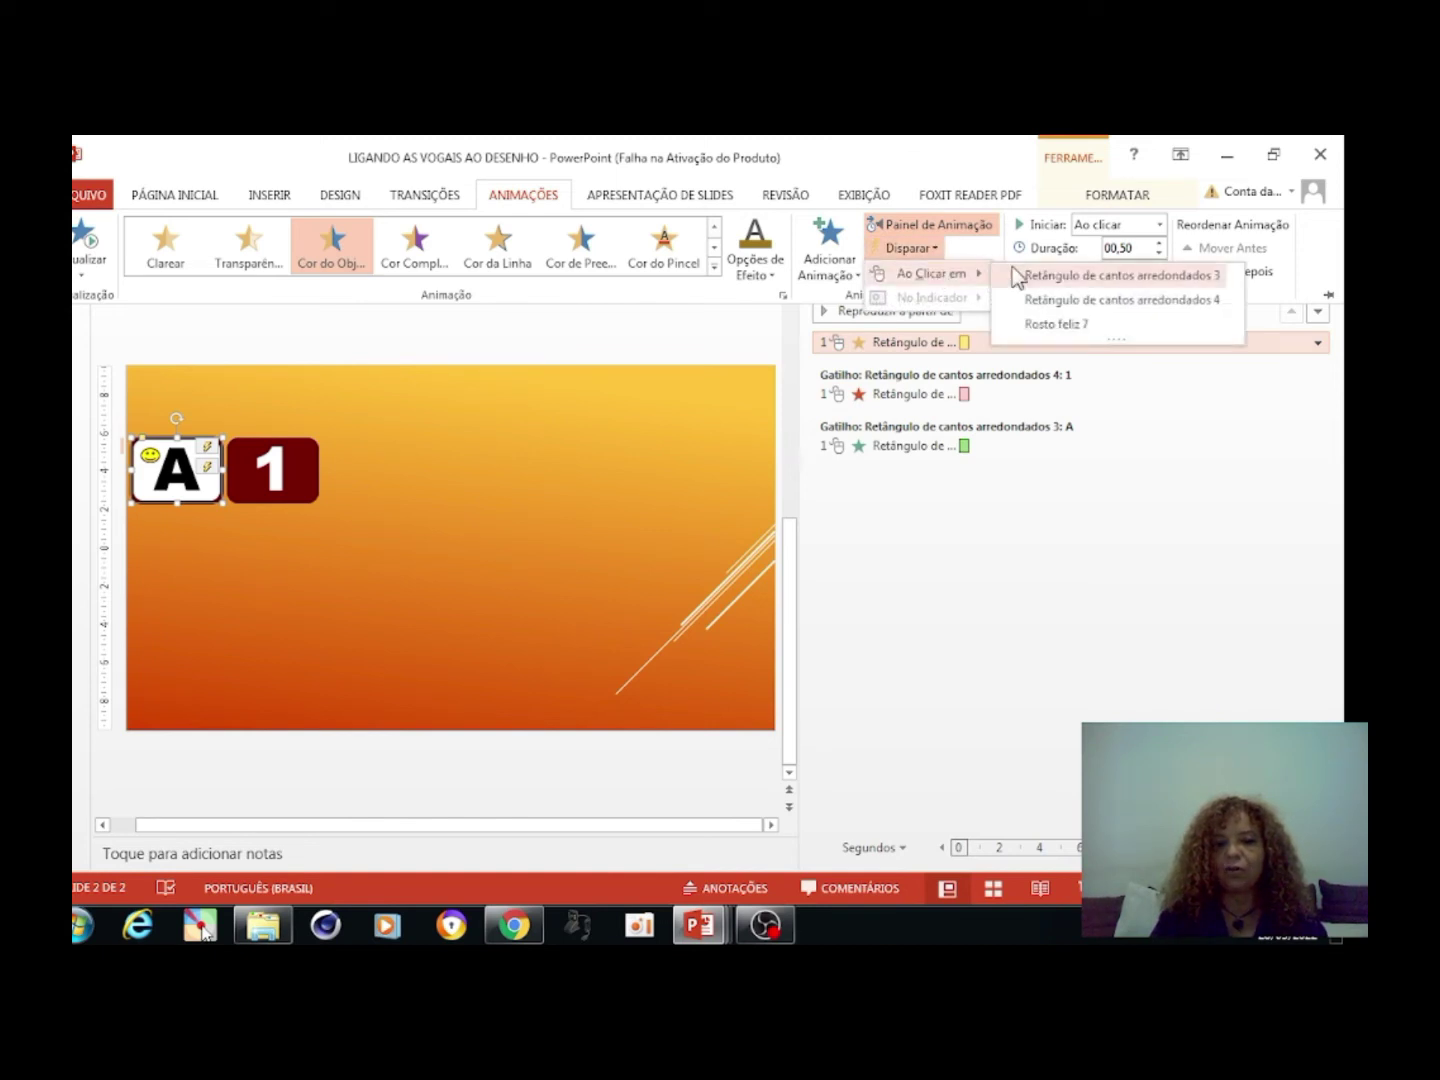
{"action": "left_click", "coordinate": [1055, 324]}
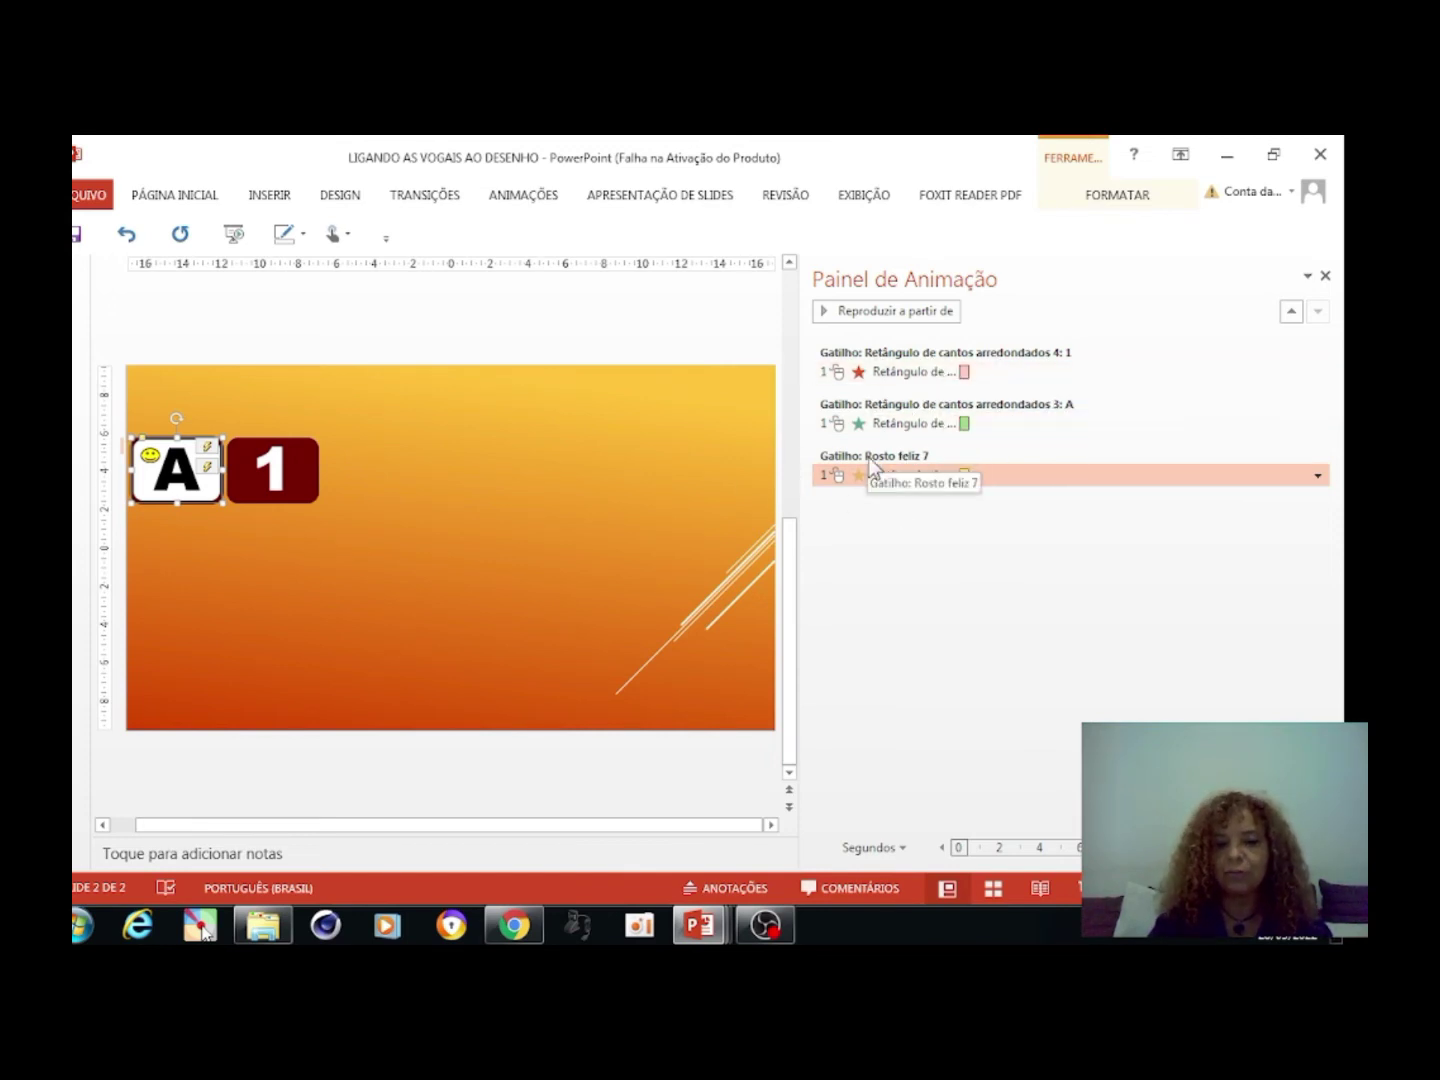
{"action": "left_click_drag", "start_coordinate": [299, 469], "coordinate": [206, 474]}
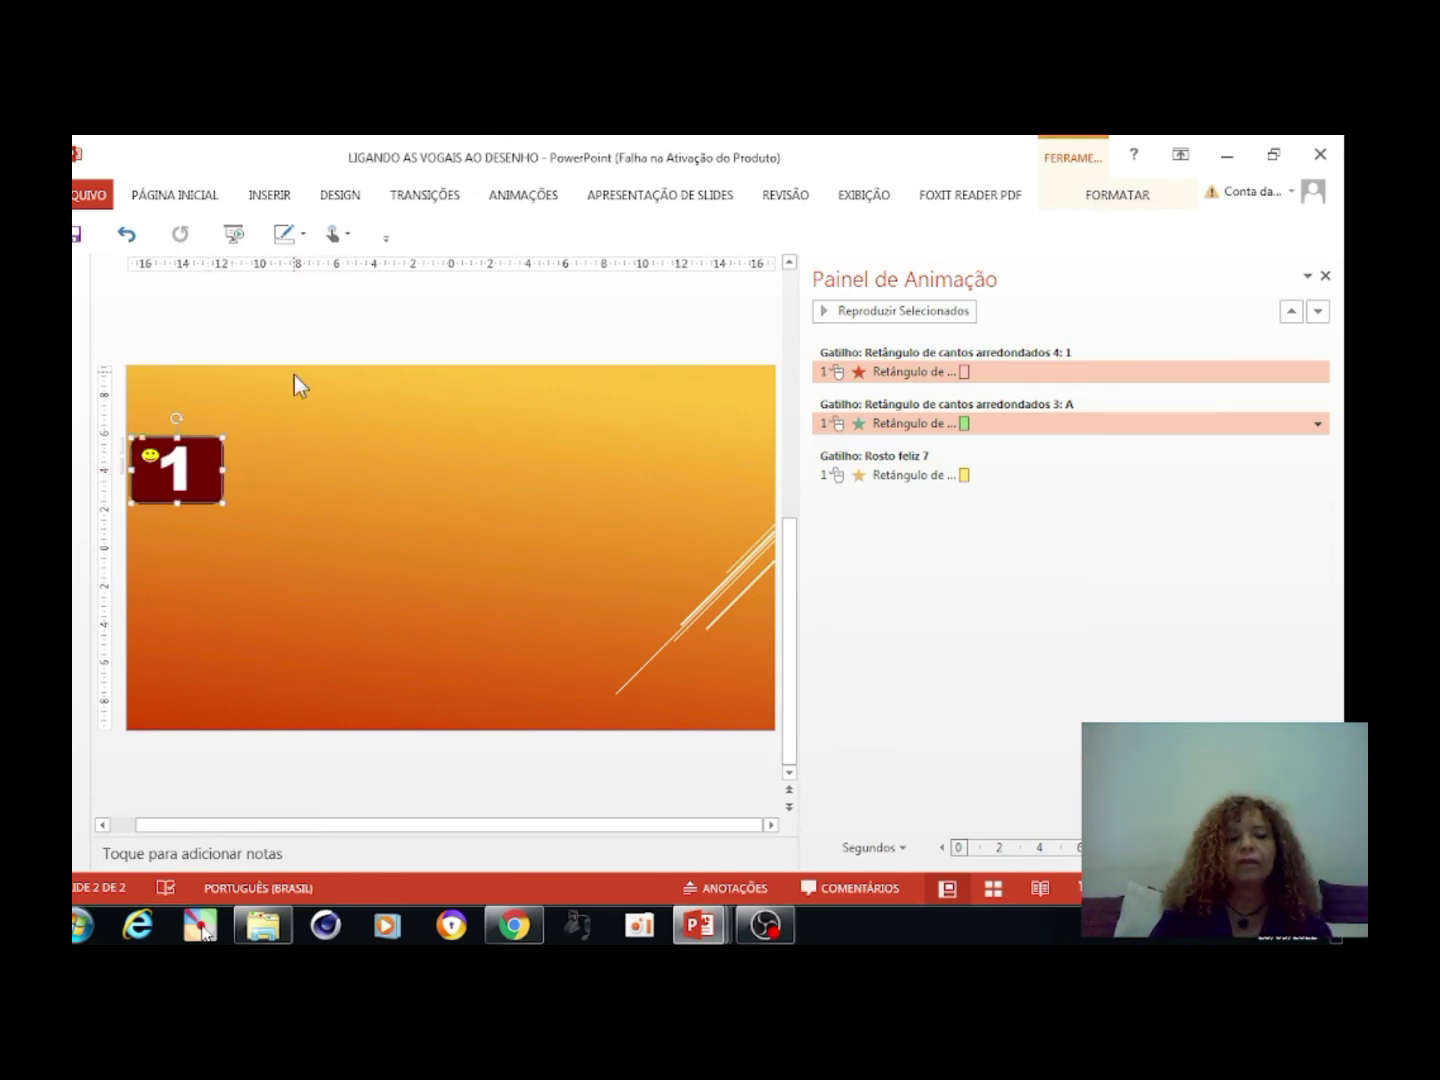
Run the slideshow from the current slide, flip the card between 1 and A, then click the smiley
{"action": "left_click", "coordinate": [604, 199]}
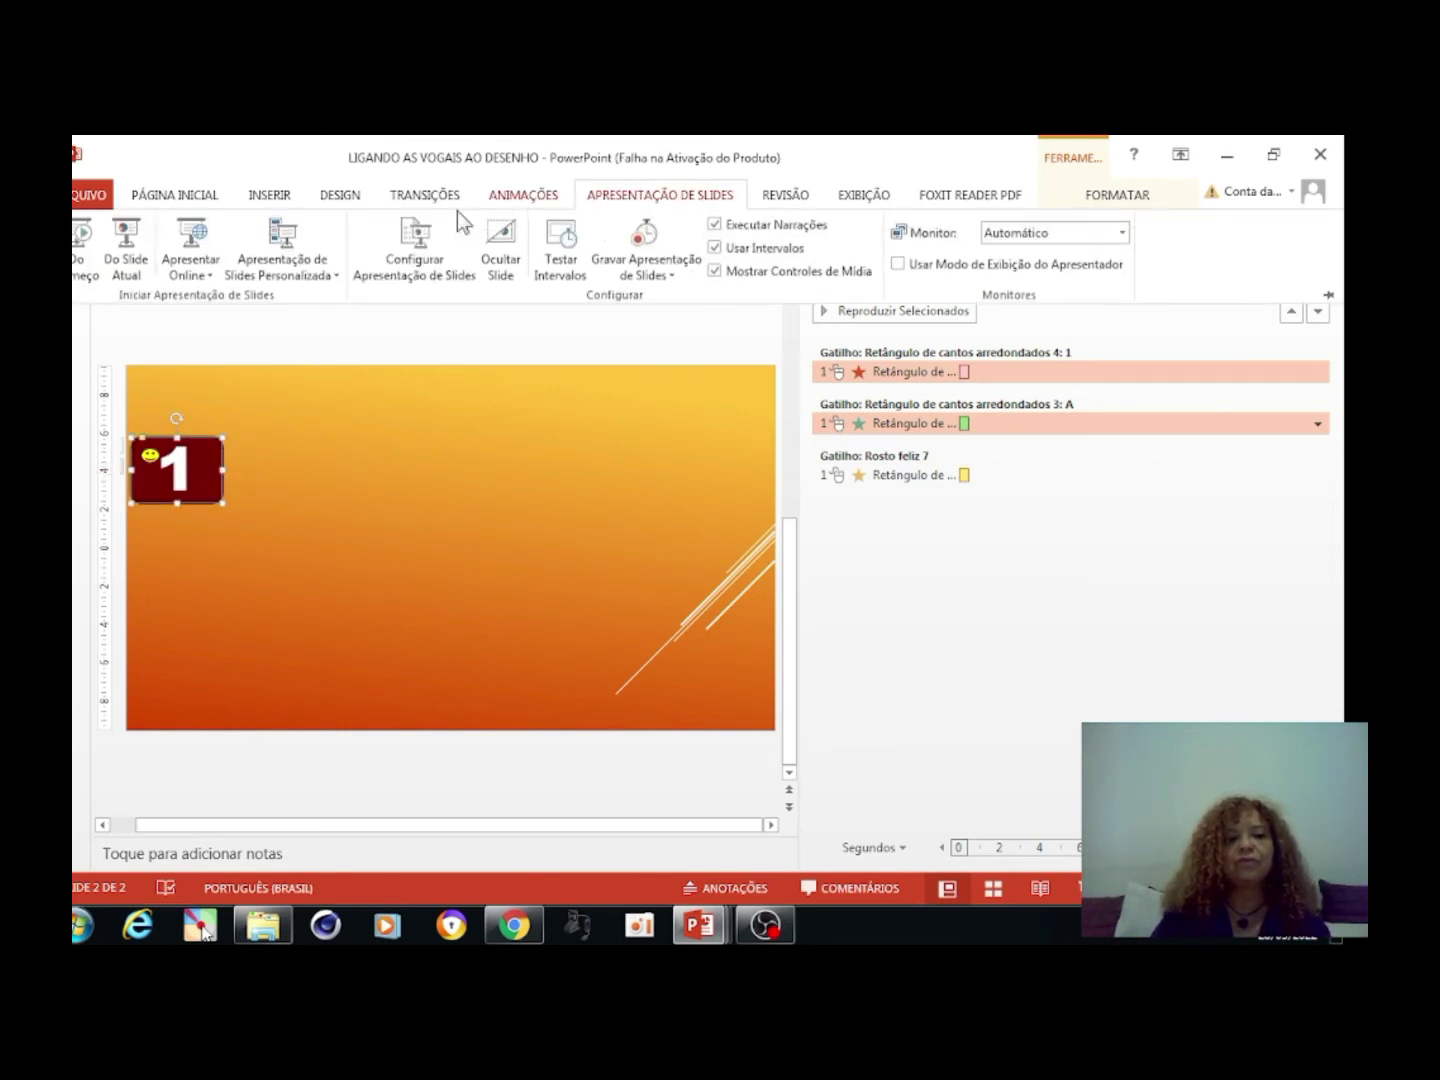
{"action": "left_click", "coordinate": [125, 246]}
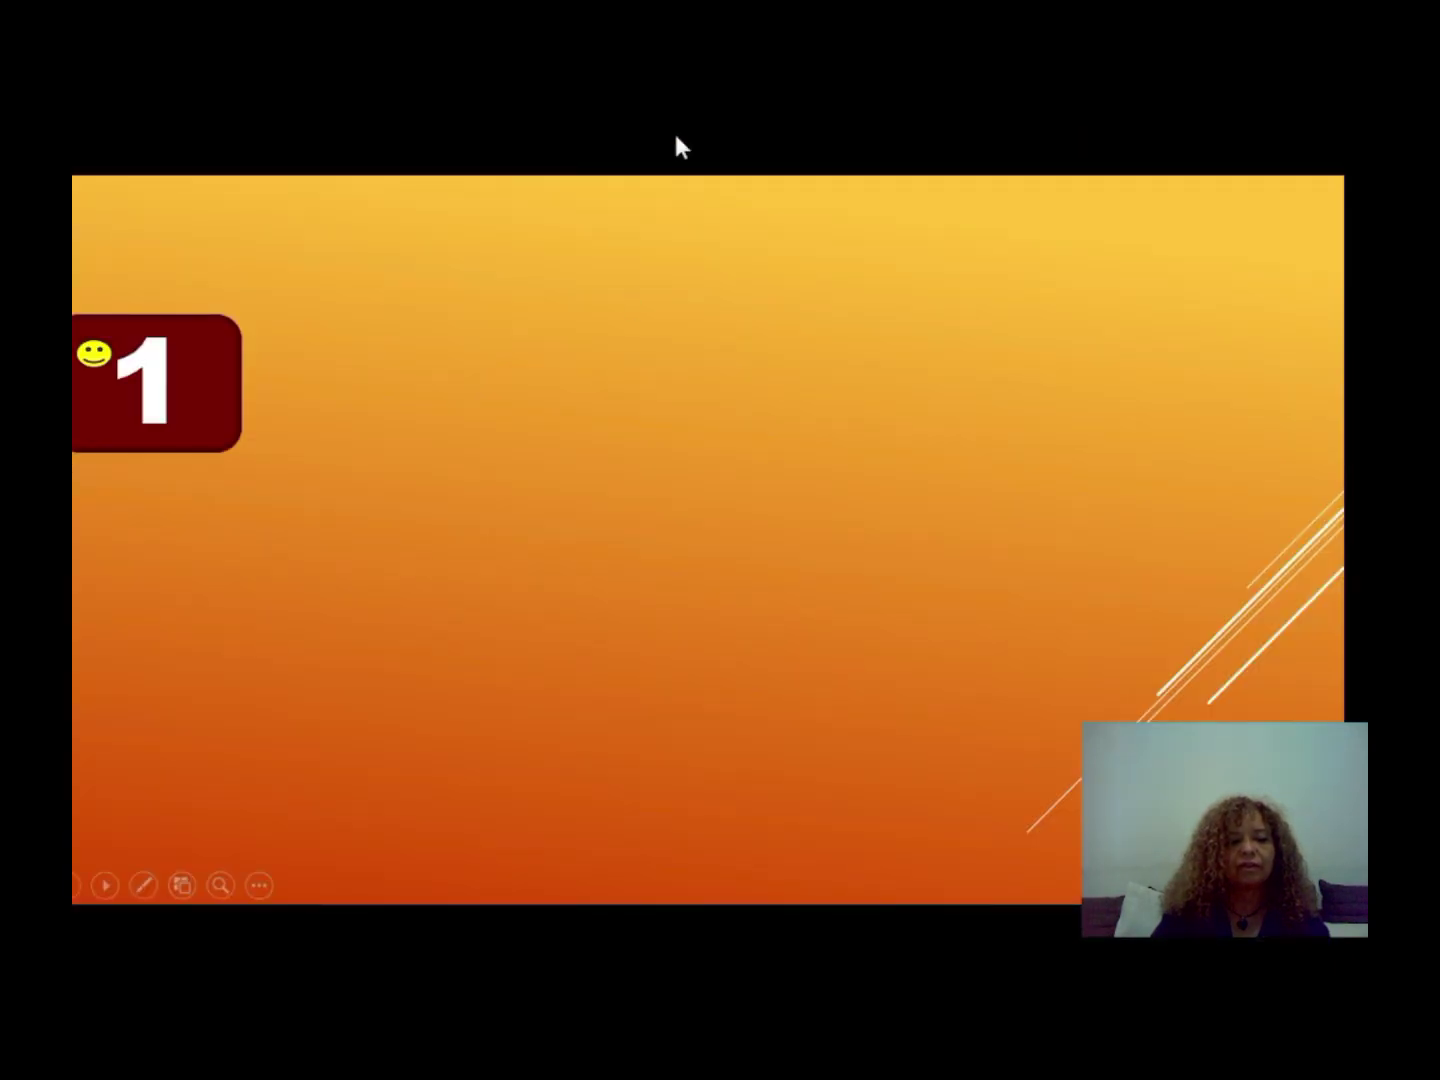
{"action": "left_click", "coordinate": [229, 375]}
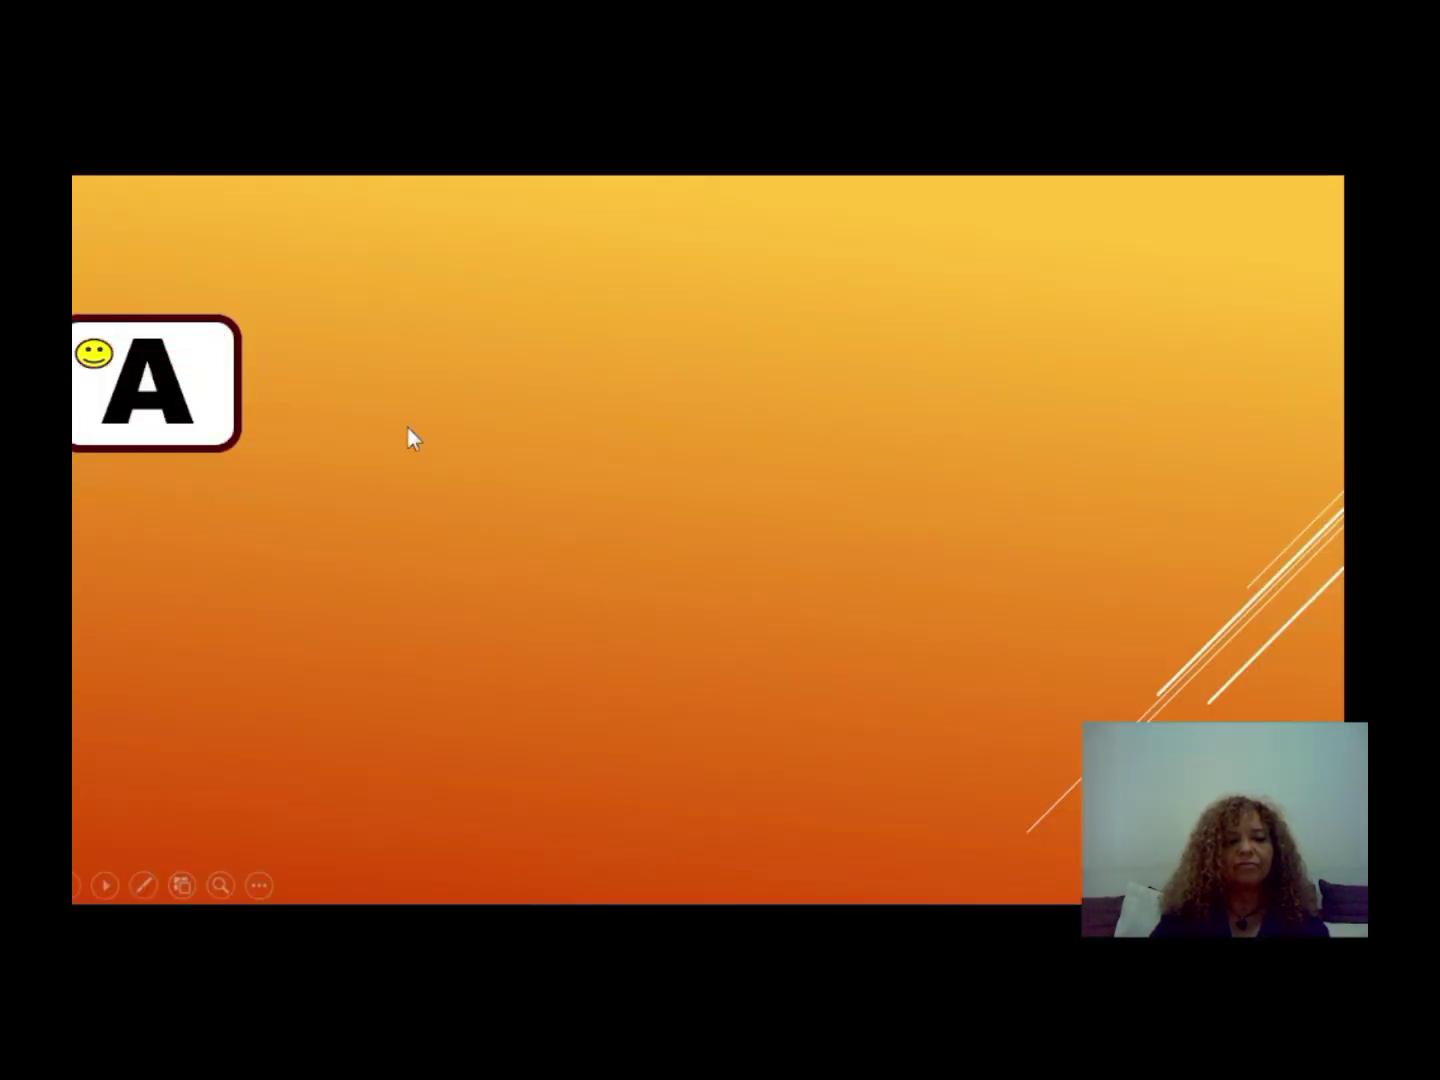
{"action": "left_click", "coordinate": [221, 437]}
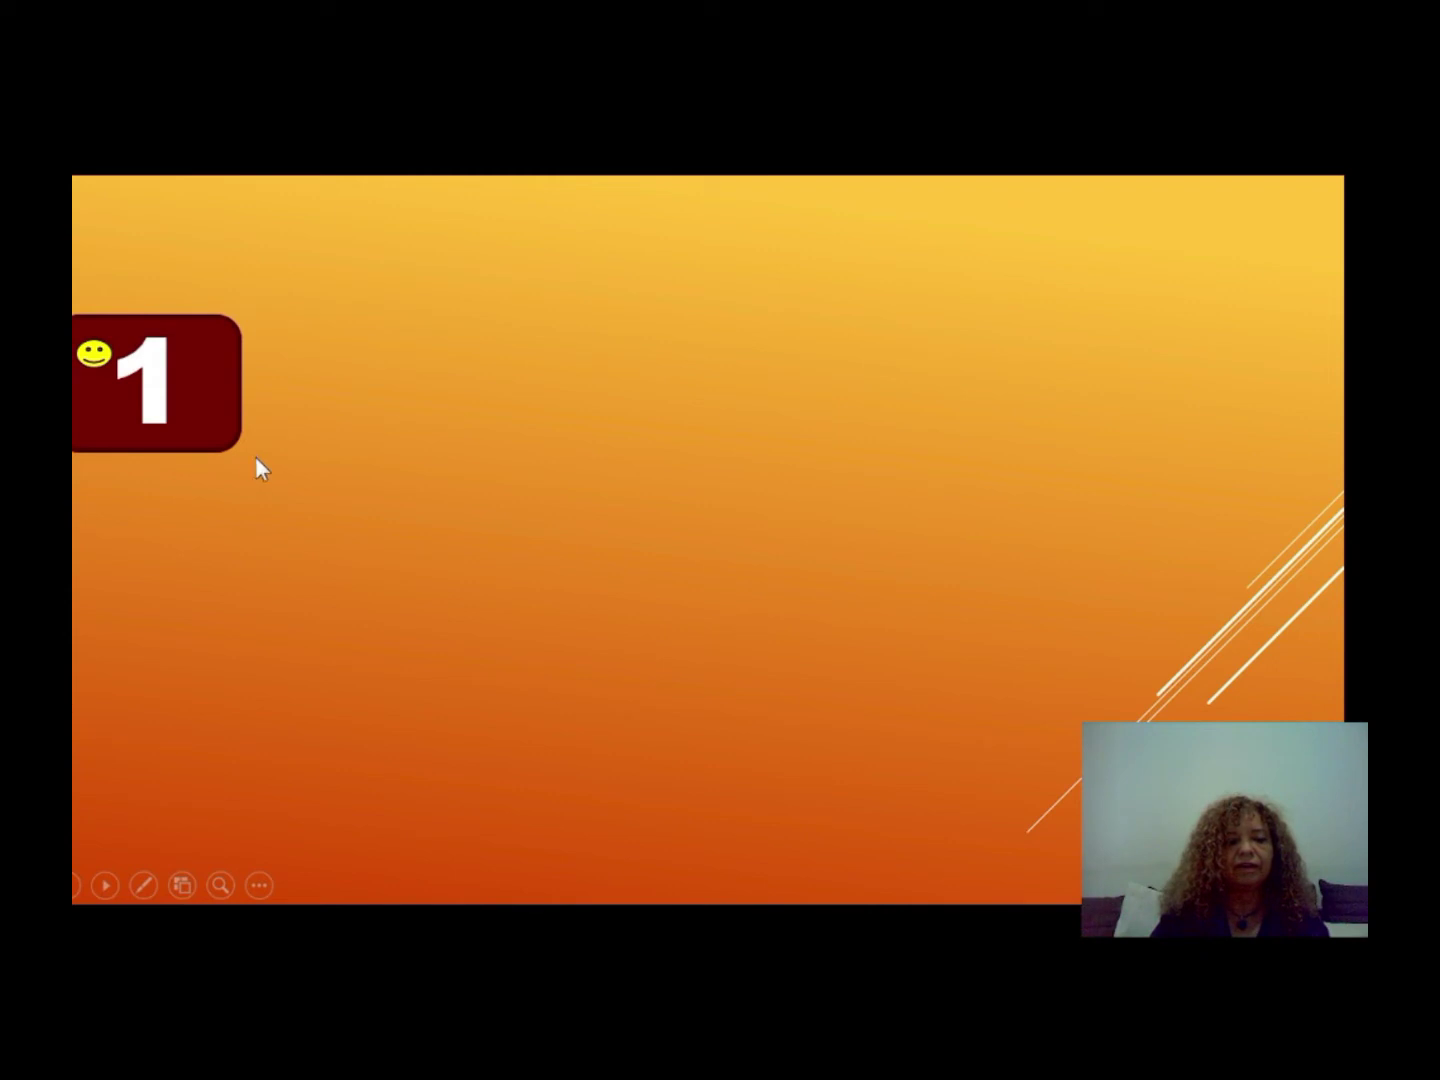
{"action": "left_click", "coordinate": [199, 419]}
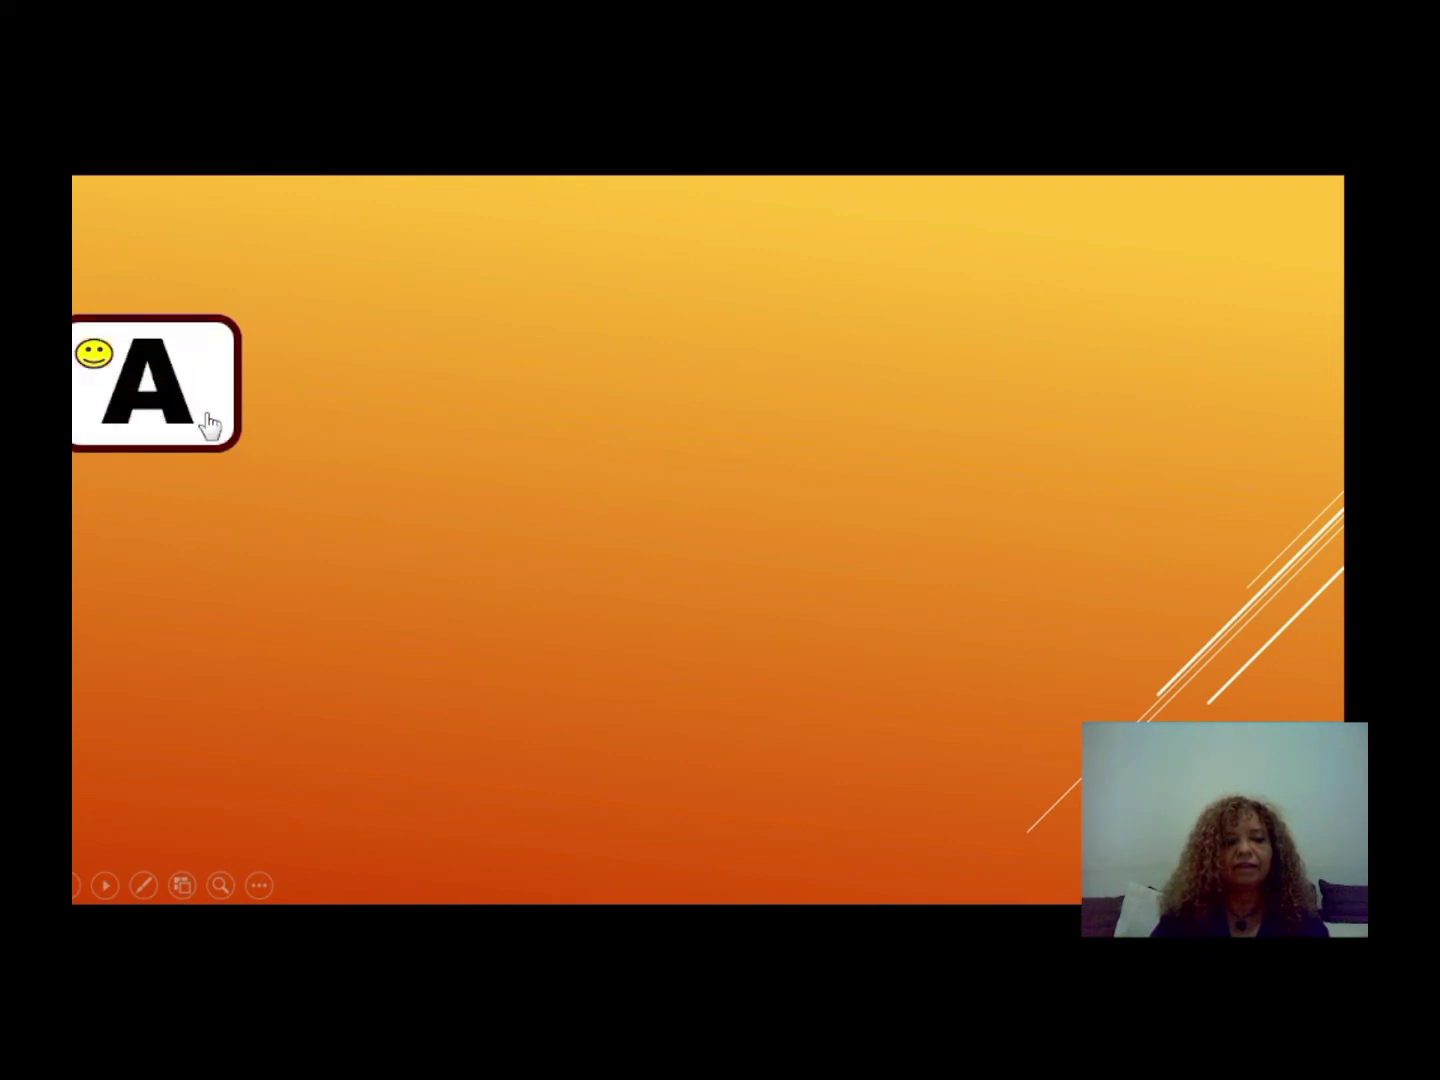
{"action": "left_click", "coordinate": [209, 424]}
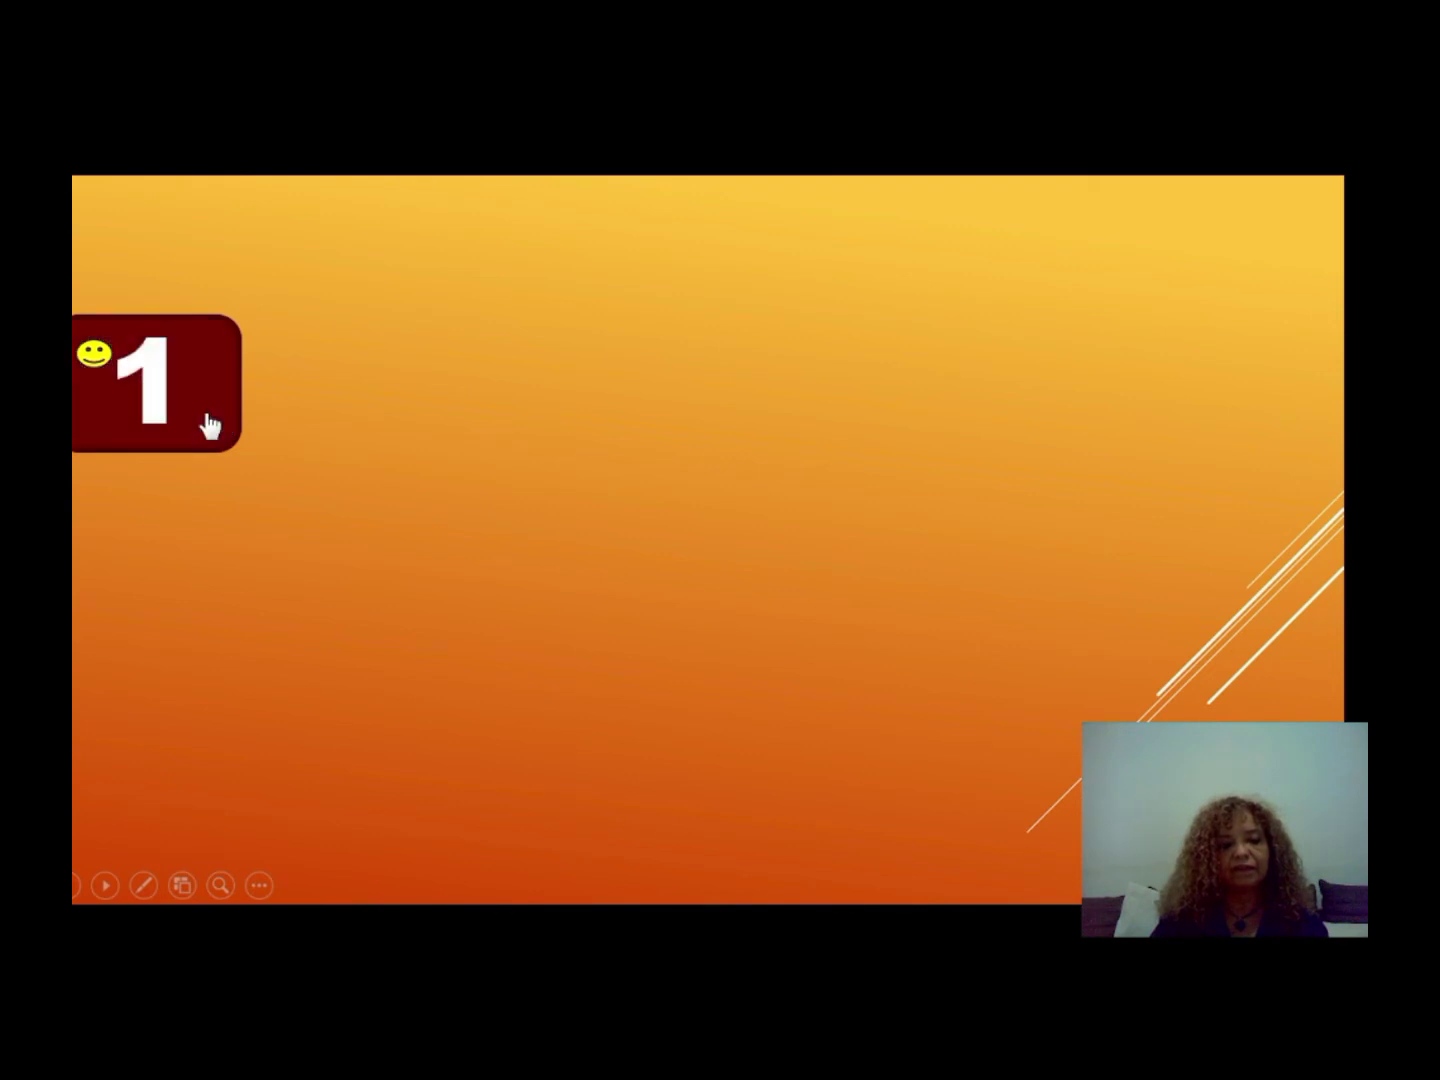
{"action": "left_click", "coordinate": [203, 420]}
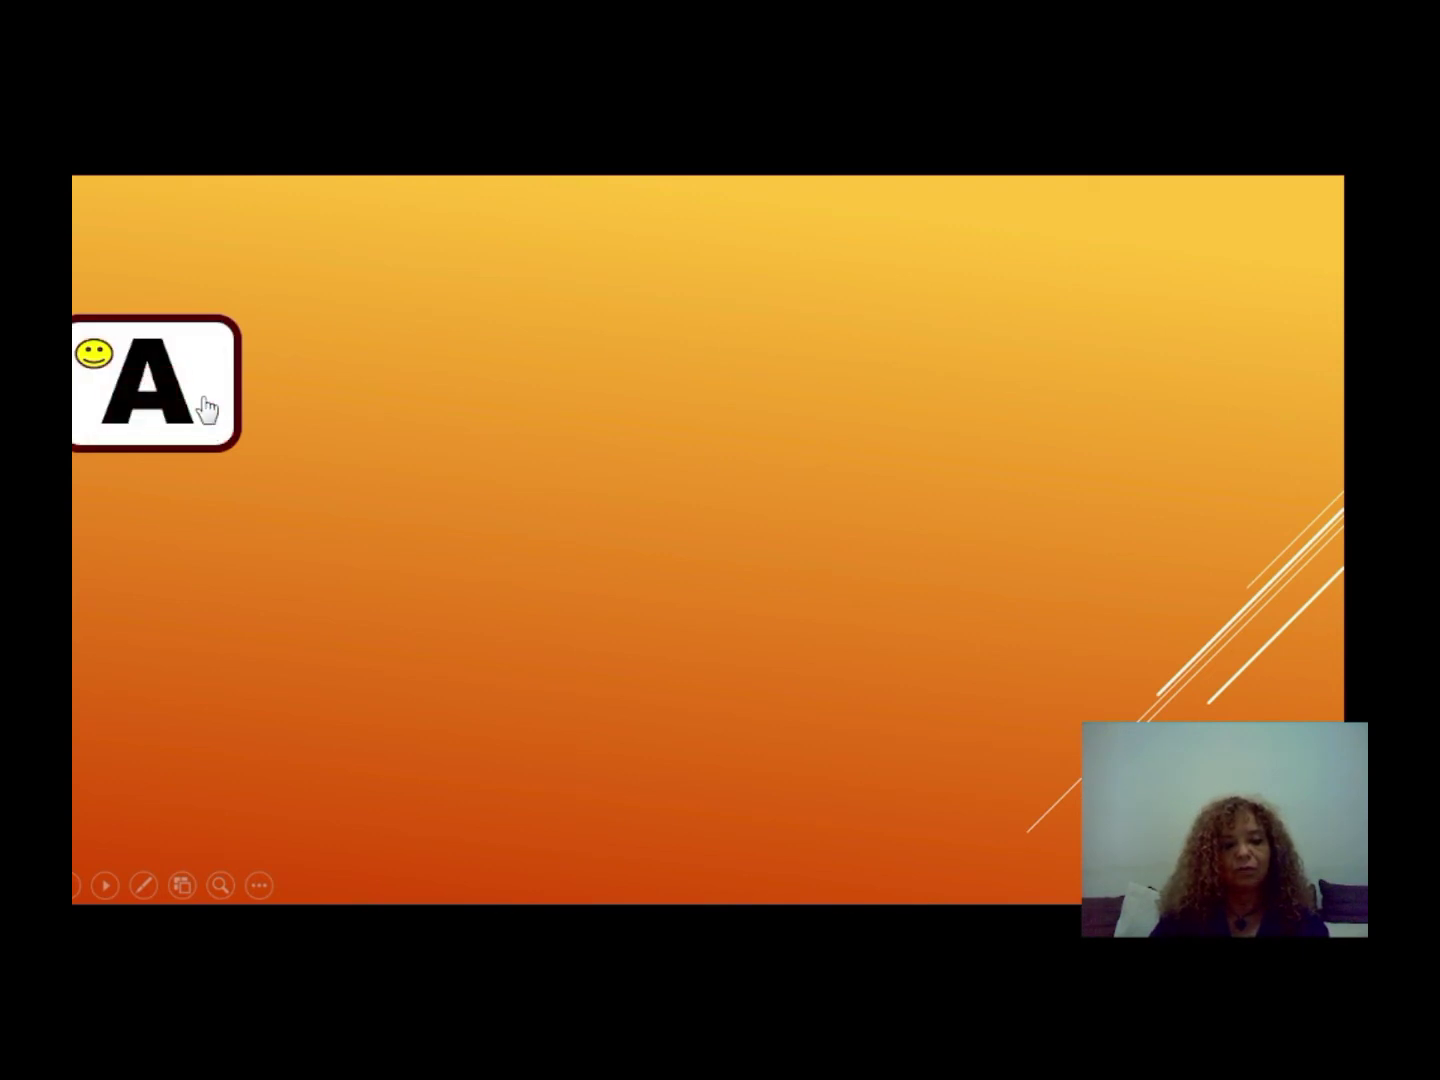
{"action": "left_click", "coordinate": [94, 358]}
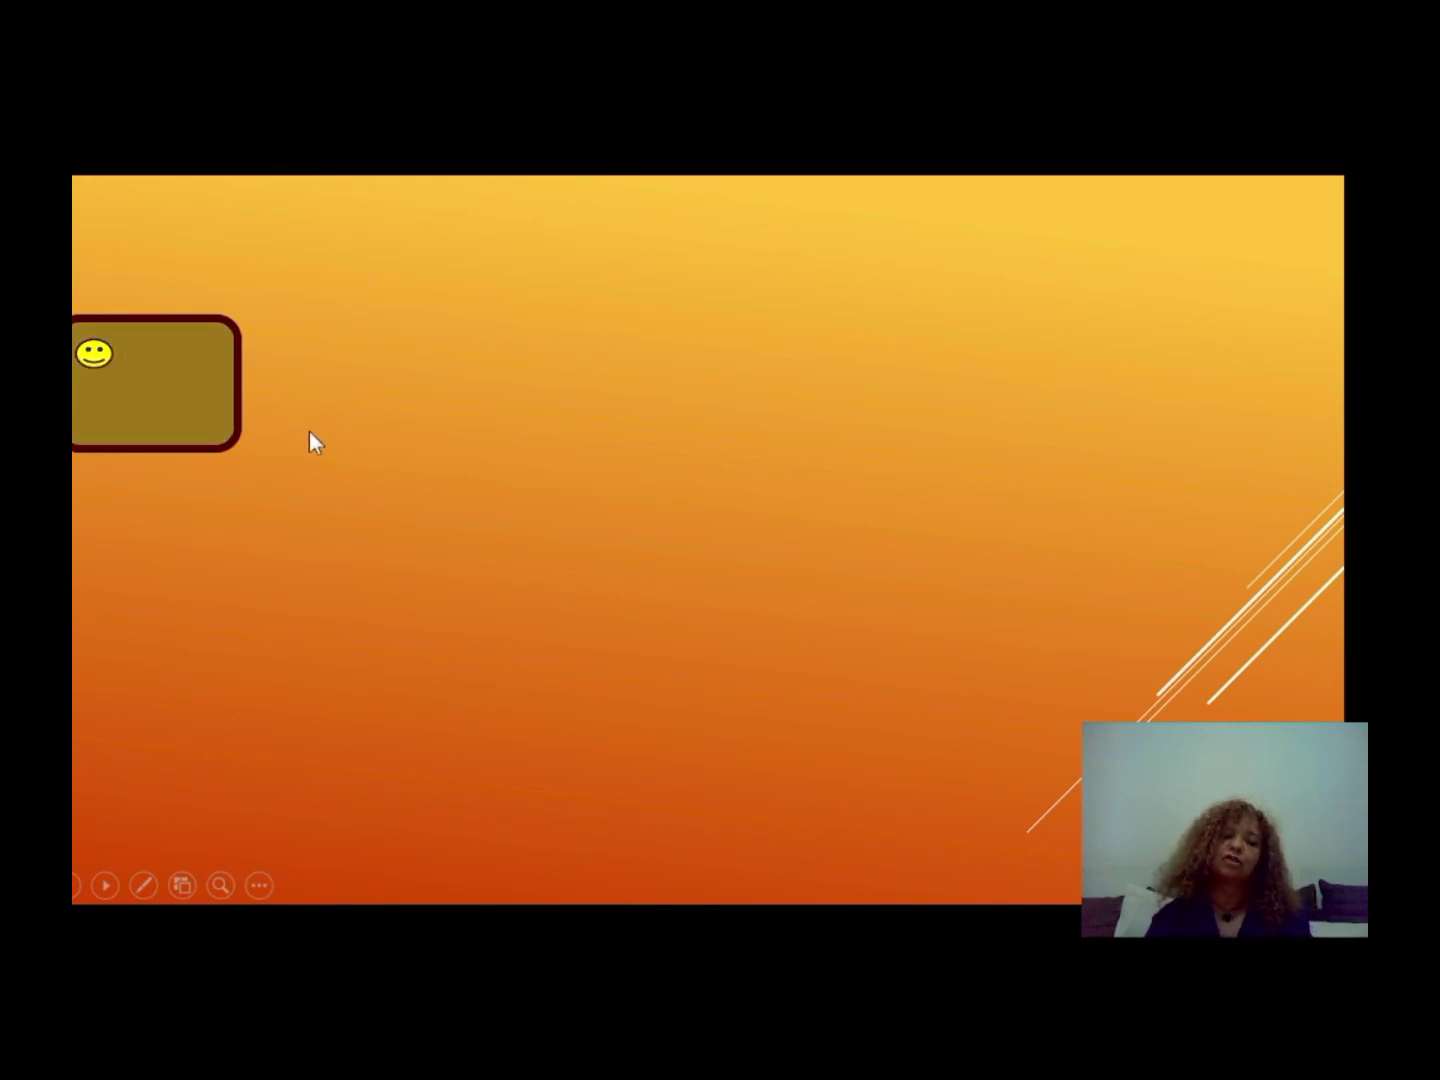
Exit the slideshow and duplicate the 1 card with its smiley, moving the copy aside
{"action": "key", "text": "Escape"}
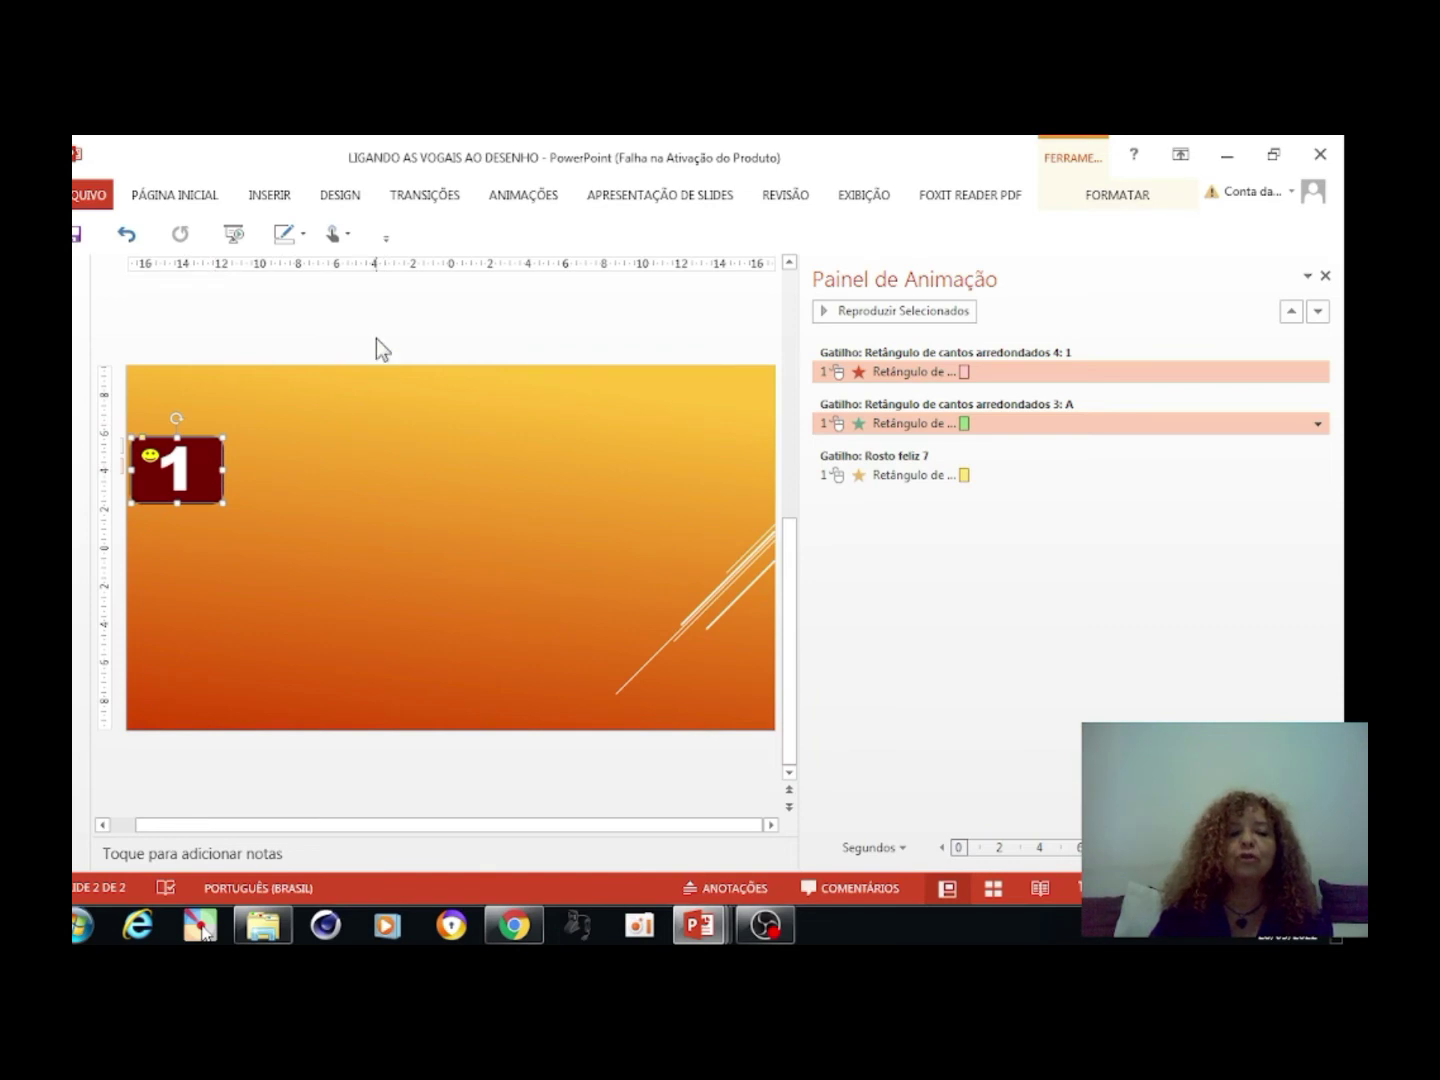
{"action": "left_click_drag", "start_coordinate": [311, 347], "coordinate": [86, 571]}
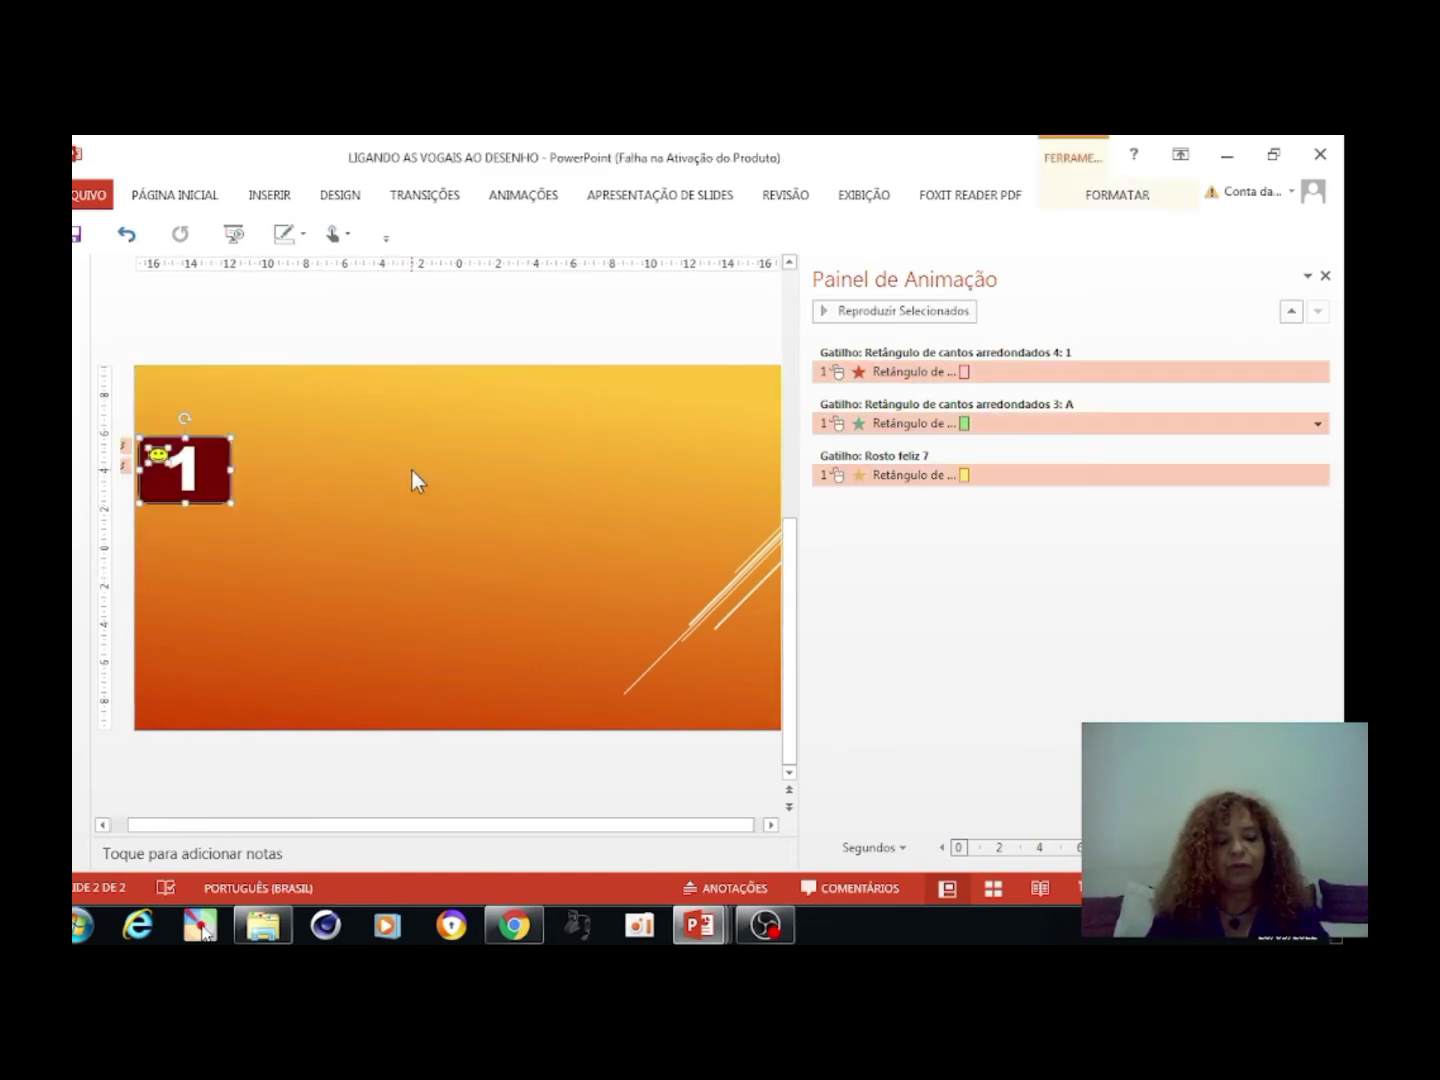
{"action": "key", "text": "ctrl+d"}
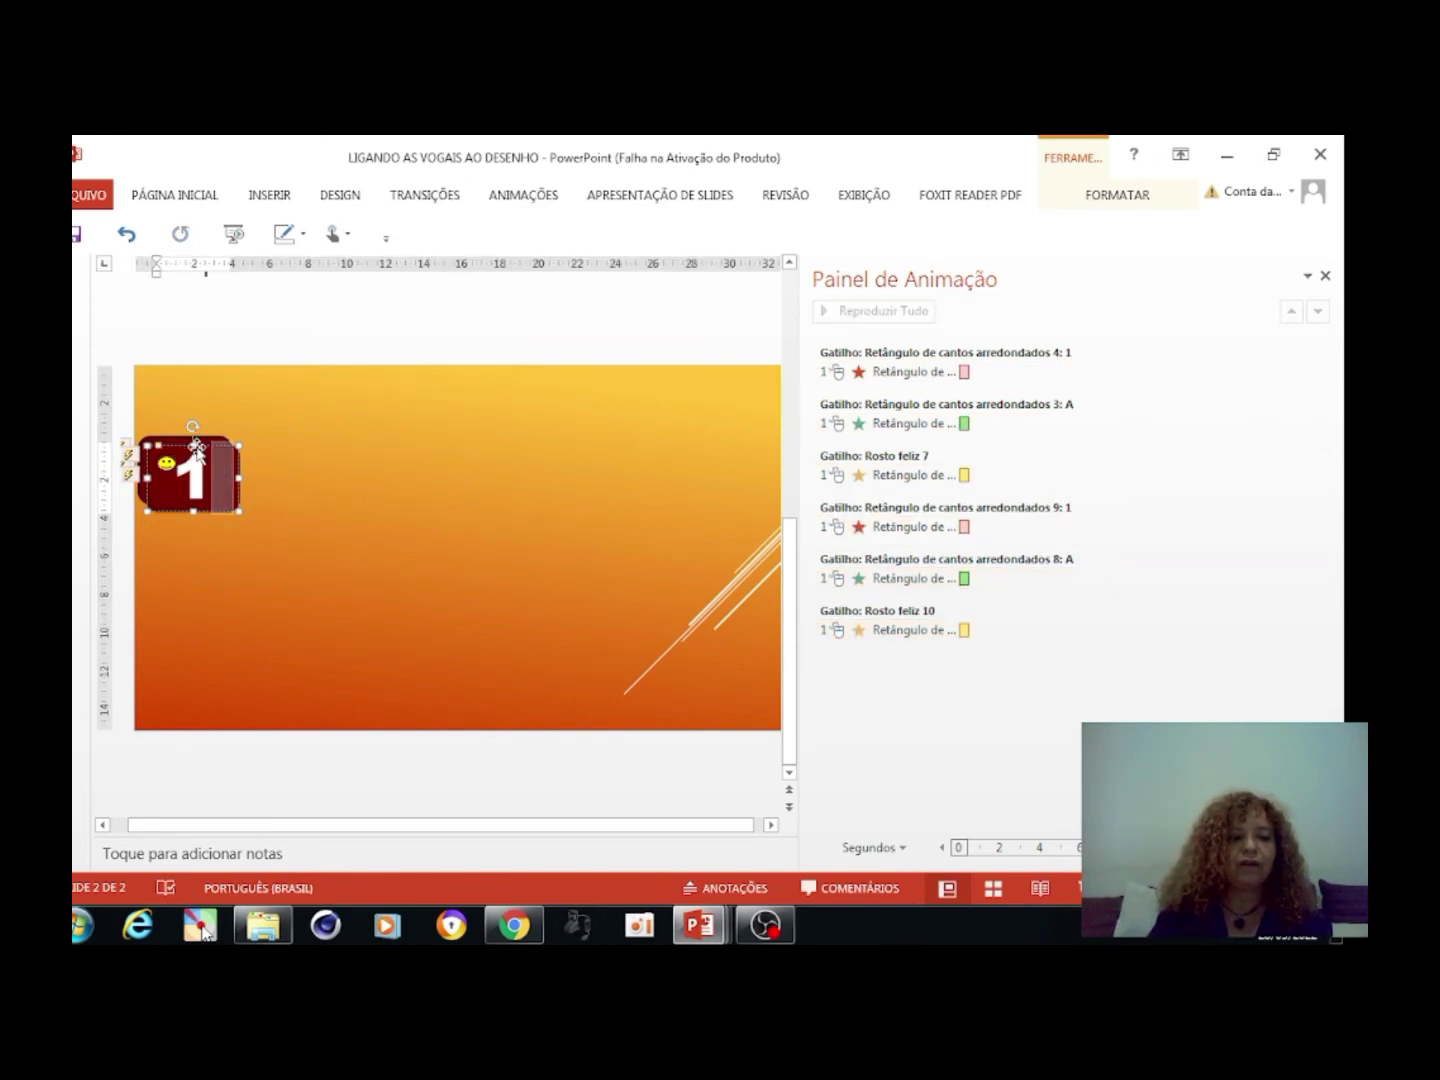
{"action": "left_click_drag", "start_coordinate": [197, 450], "coordinate": [292, 451]}
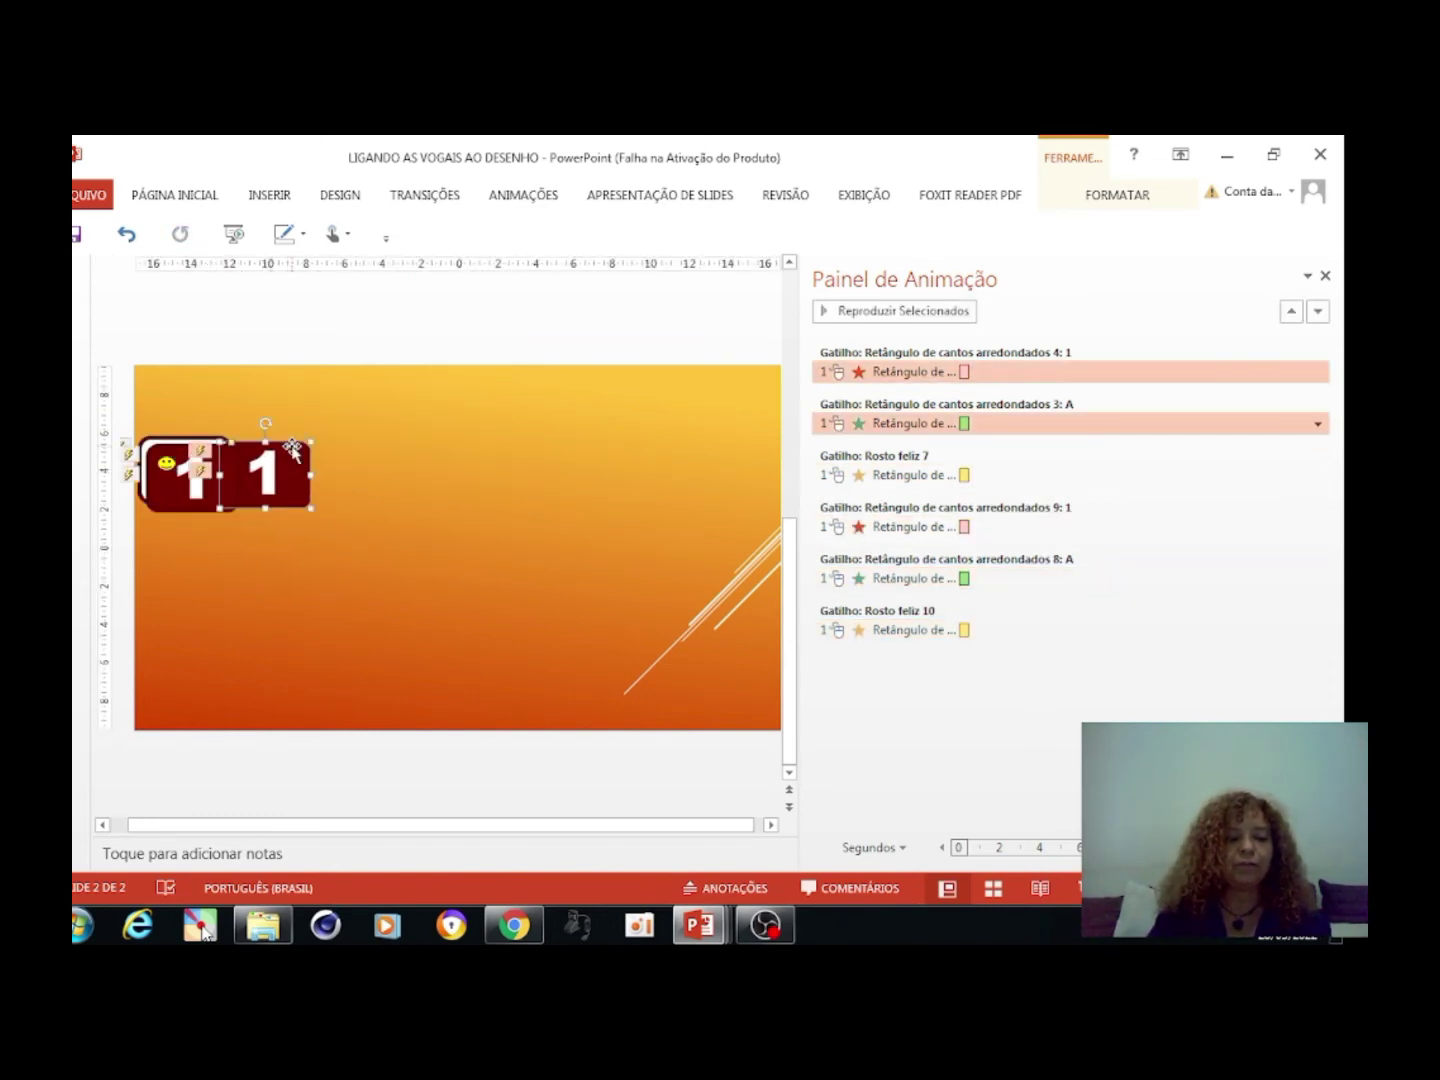
Undo the duplicate and drag the 1 card back over the A card
{"action": "key", "text": "ctrl+z"}
{"action": "key", "text": "ctrl+z"}
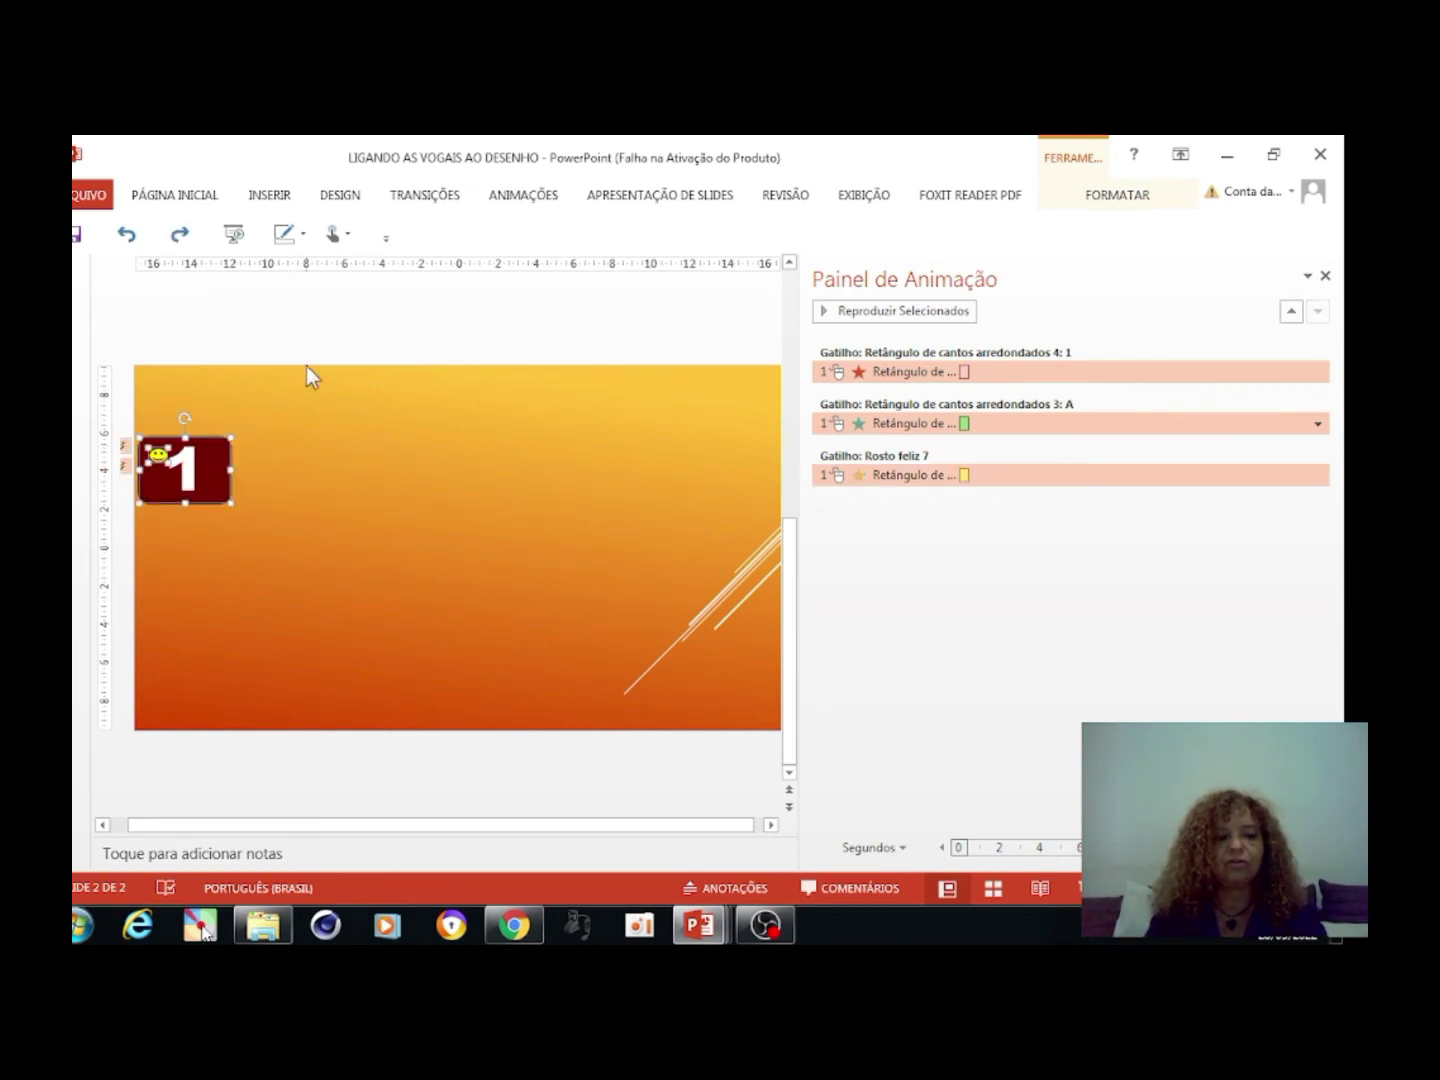
{"action": "key", "text": "ctrl+y"}
{"action": "key", "text": "ctrl+y"}
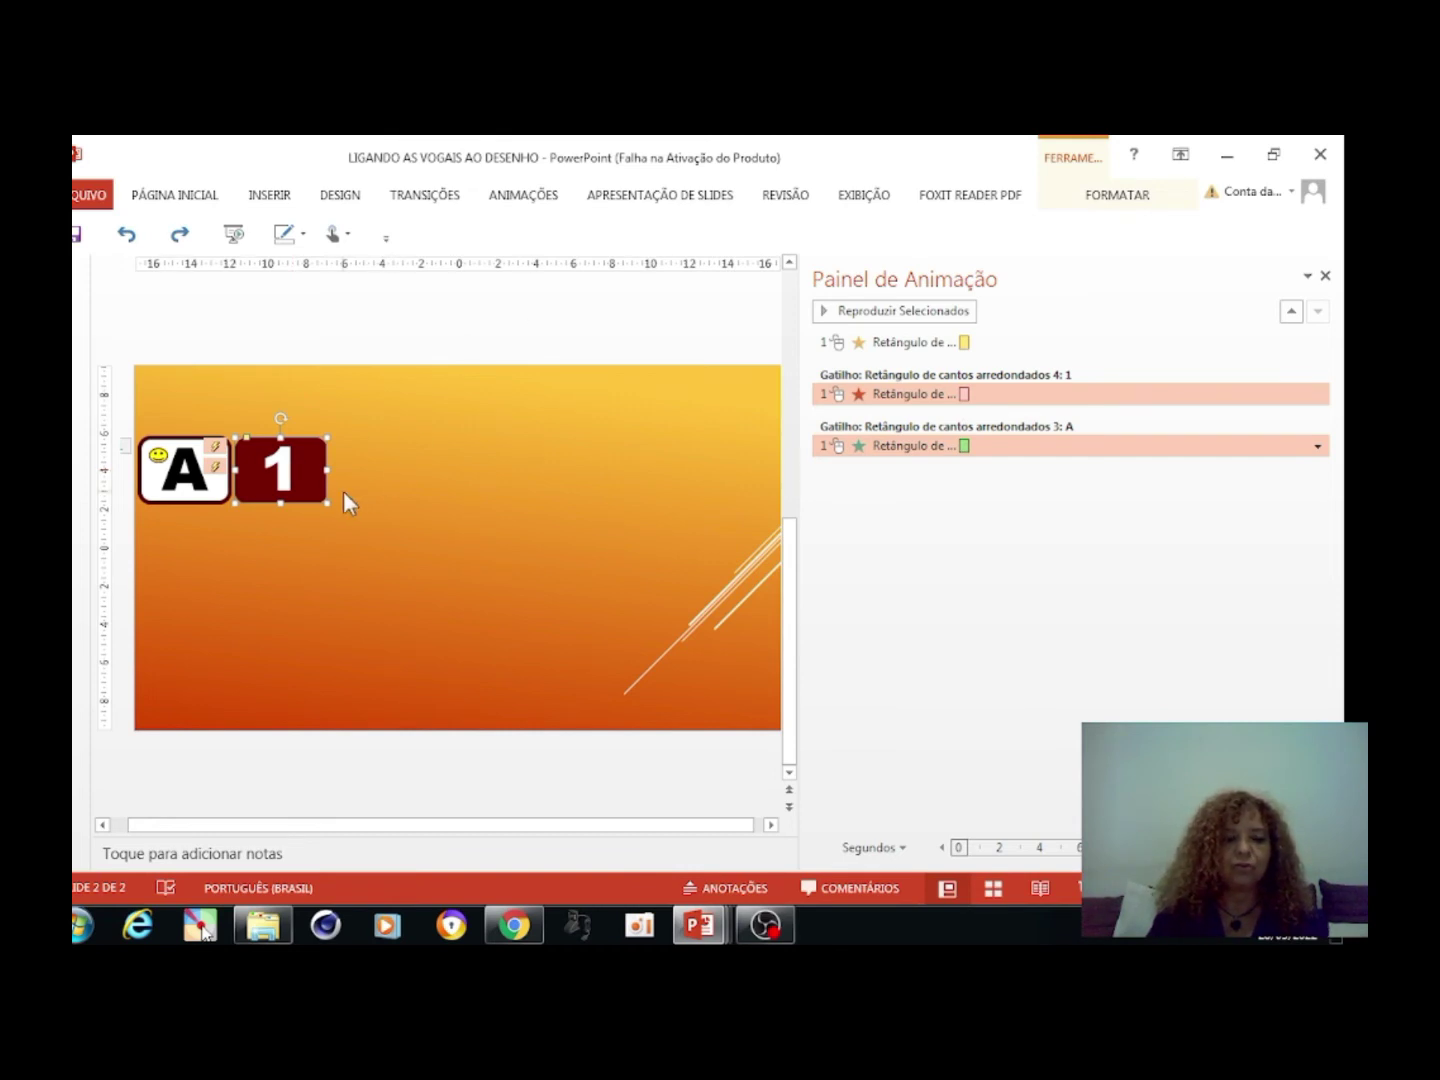
{"action": "left_click", "coordinate": [181, 237]}
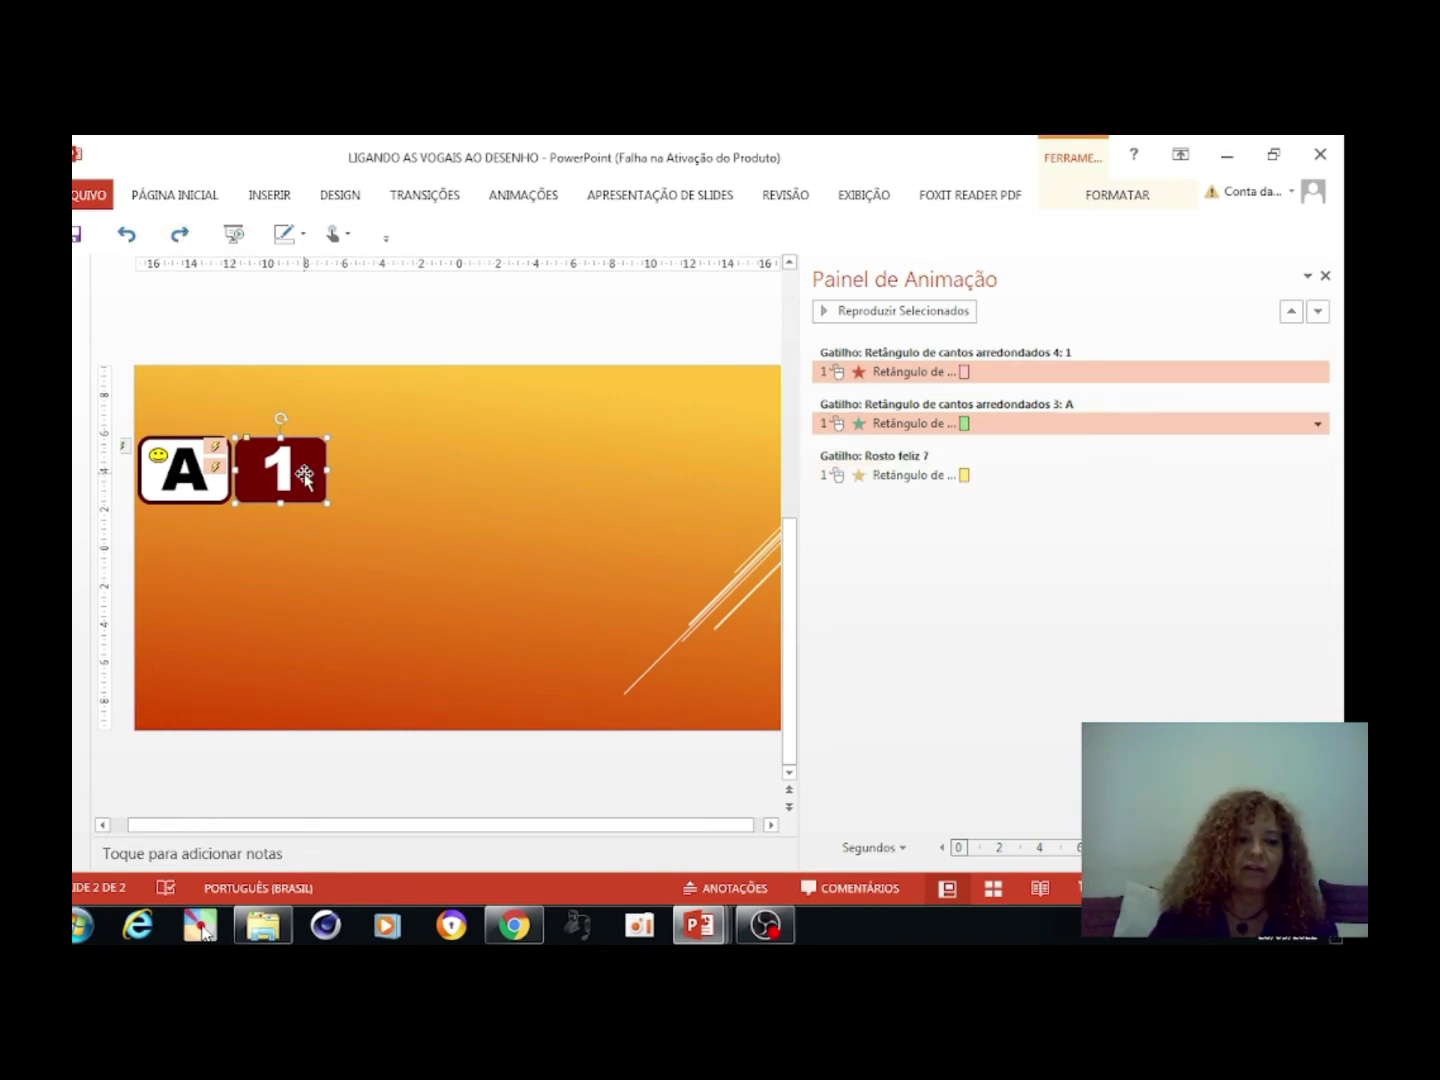
{"action": "mouse_move", "coordinate": [304, 472]}
{"action": "left_mouse_down"}
{"action": "mouse_move", "coordinate": [197, 470]}
{"action": "mouse_move", "coordinate": [209, 473]}
{"action": "left_mouse_up"}
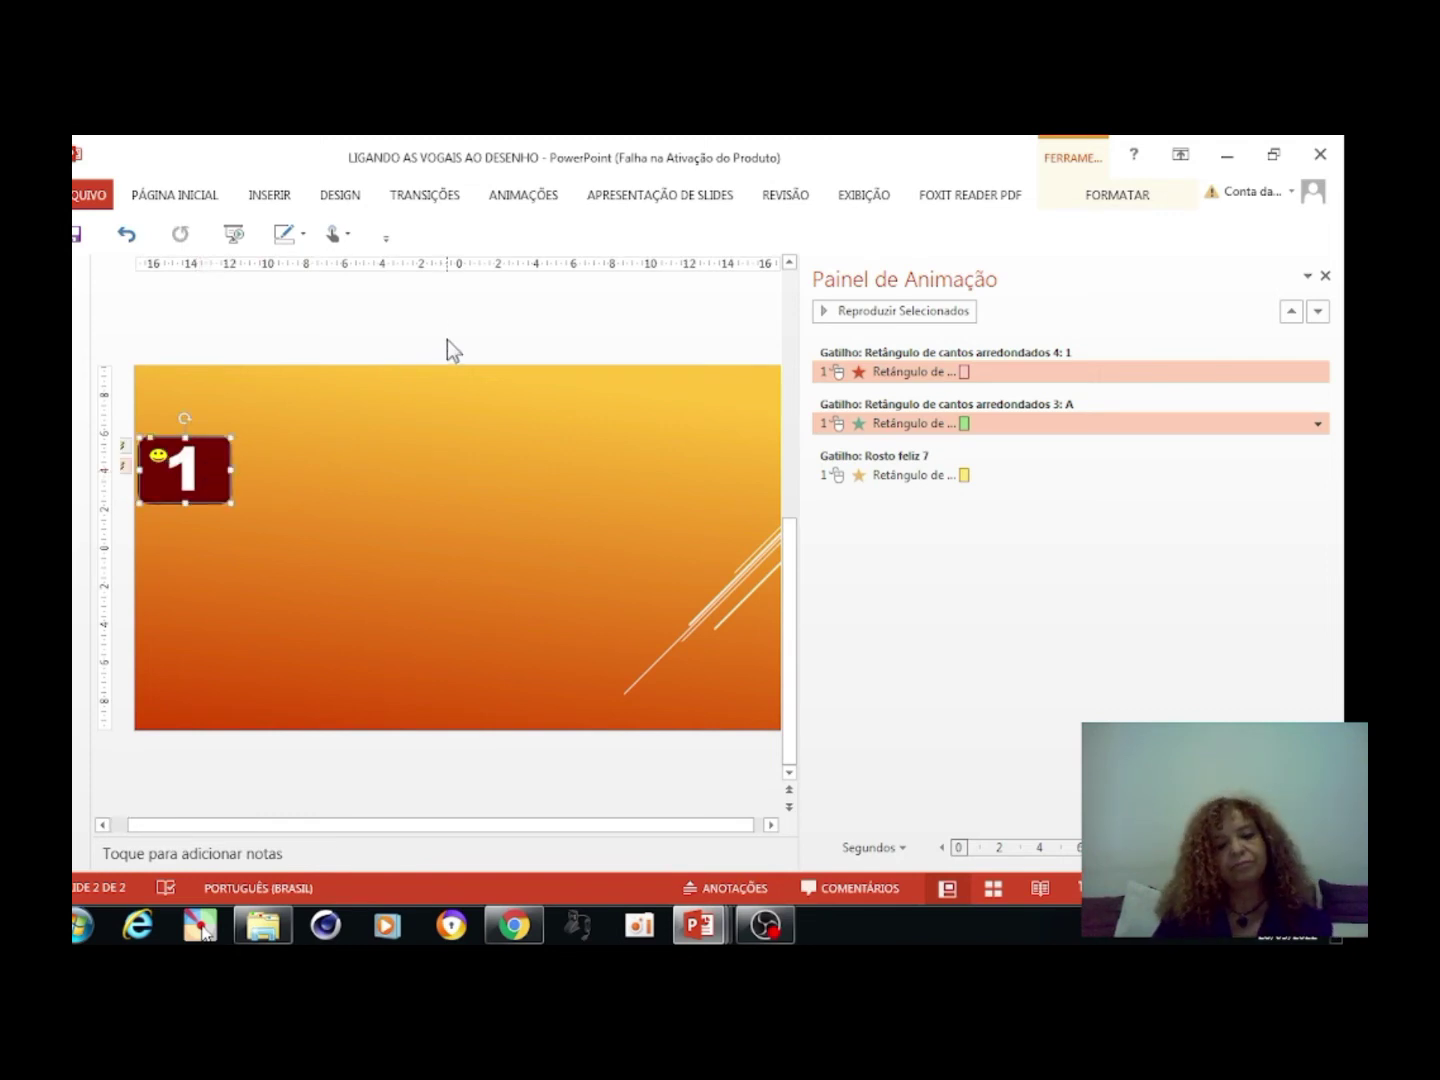
Move the stacked card down and copy it into a row of five cards
{"action": "left_click_drag", "start_coordinate": [357, 300], "coordinate": [168, 427]}
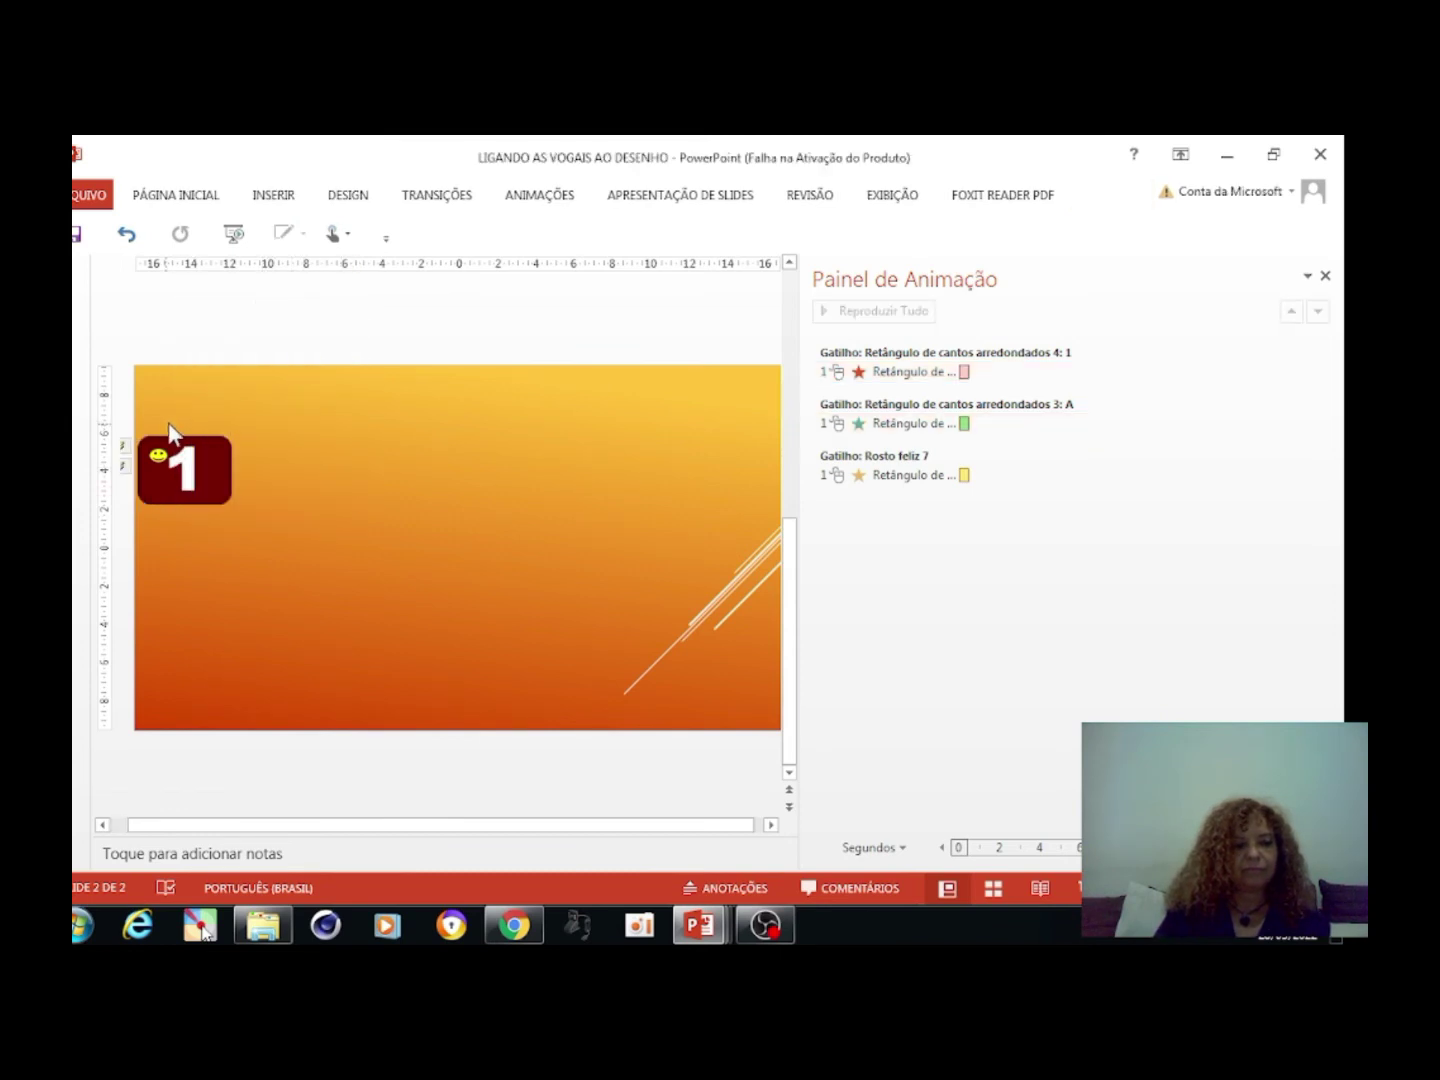
{"action": "left_click_drag", "start_coordinate": [300, 345], "coordinate": [95, 552]}
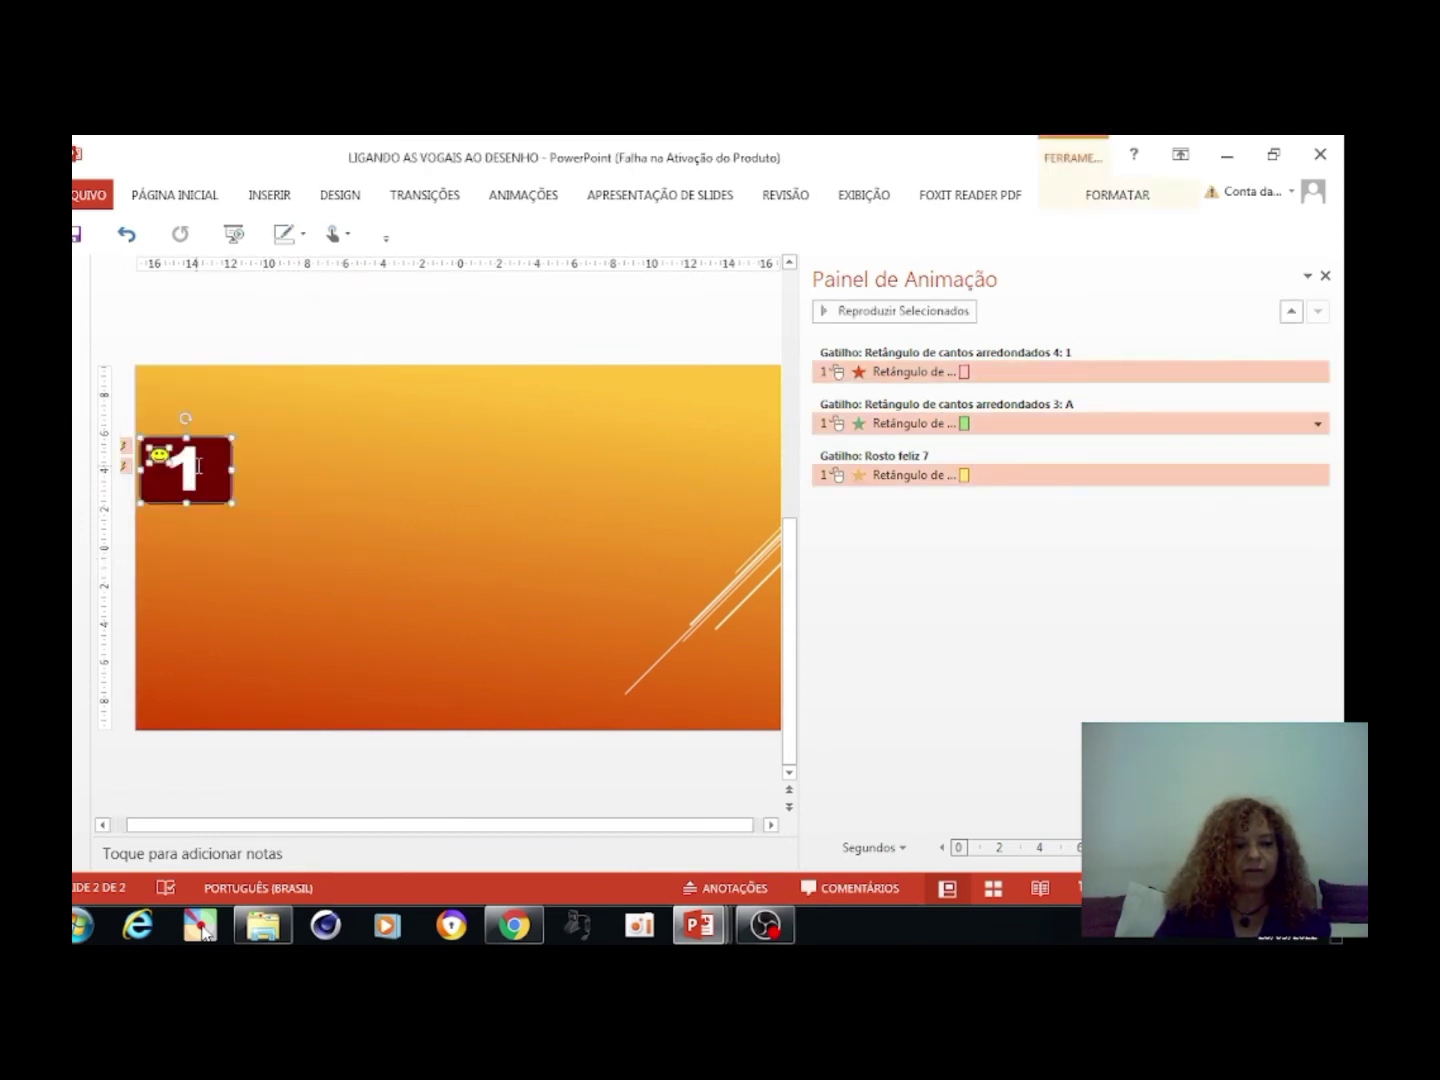
{"action": "left_click_drag", "start_coordinate": [200, 440], "coordinate": [213, 486]}
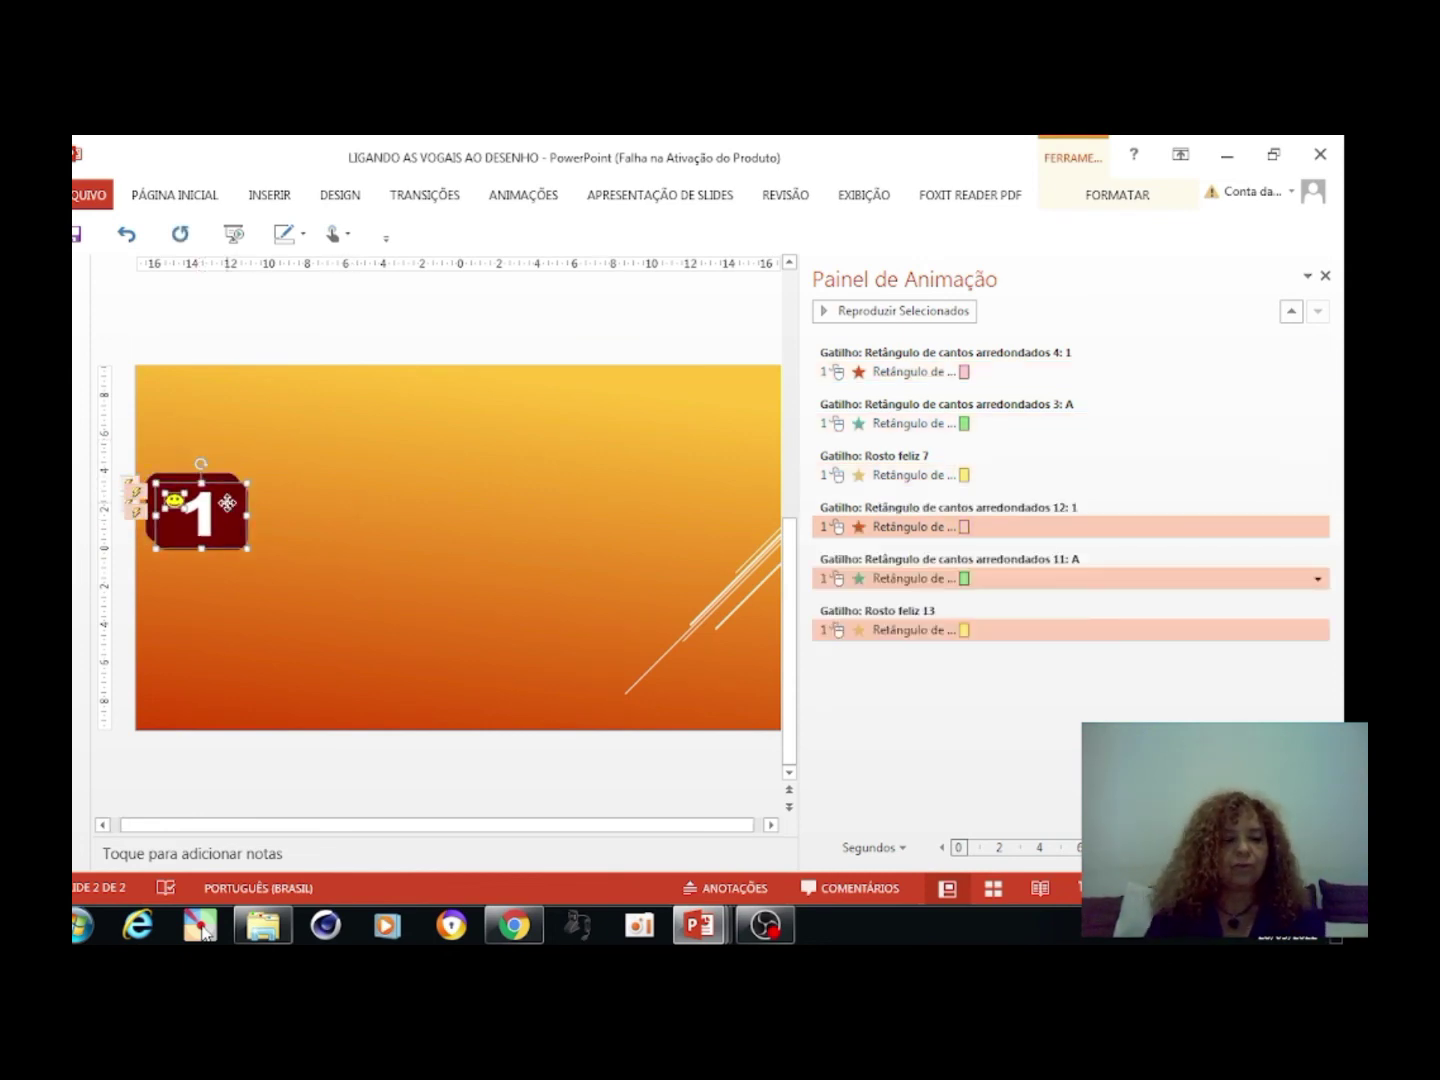
{"action": "left_click_drag", "start_coordinate": [228, 505], "coordinate": [322, 506]}
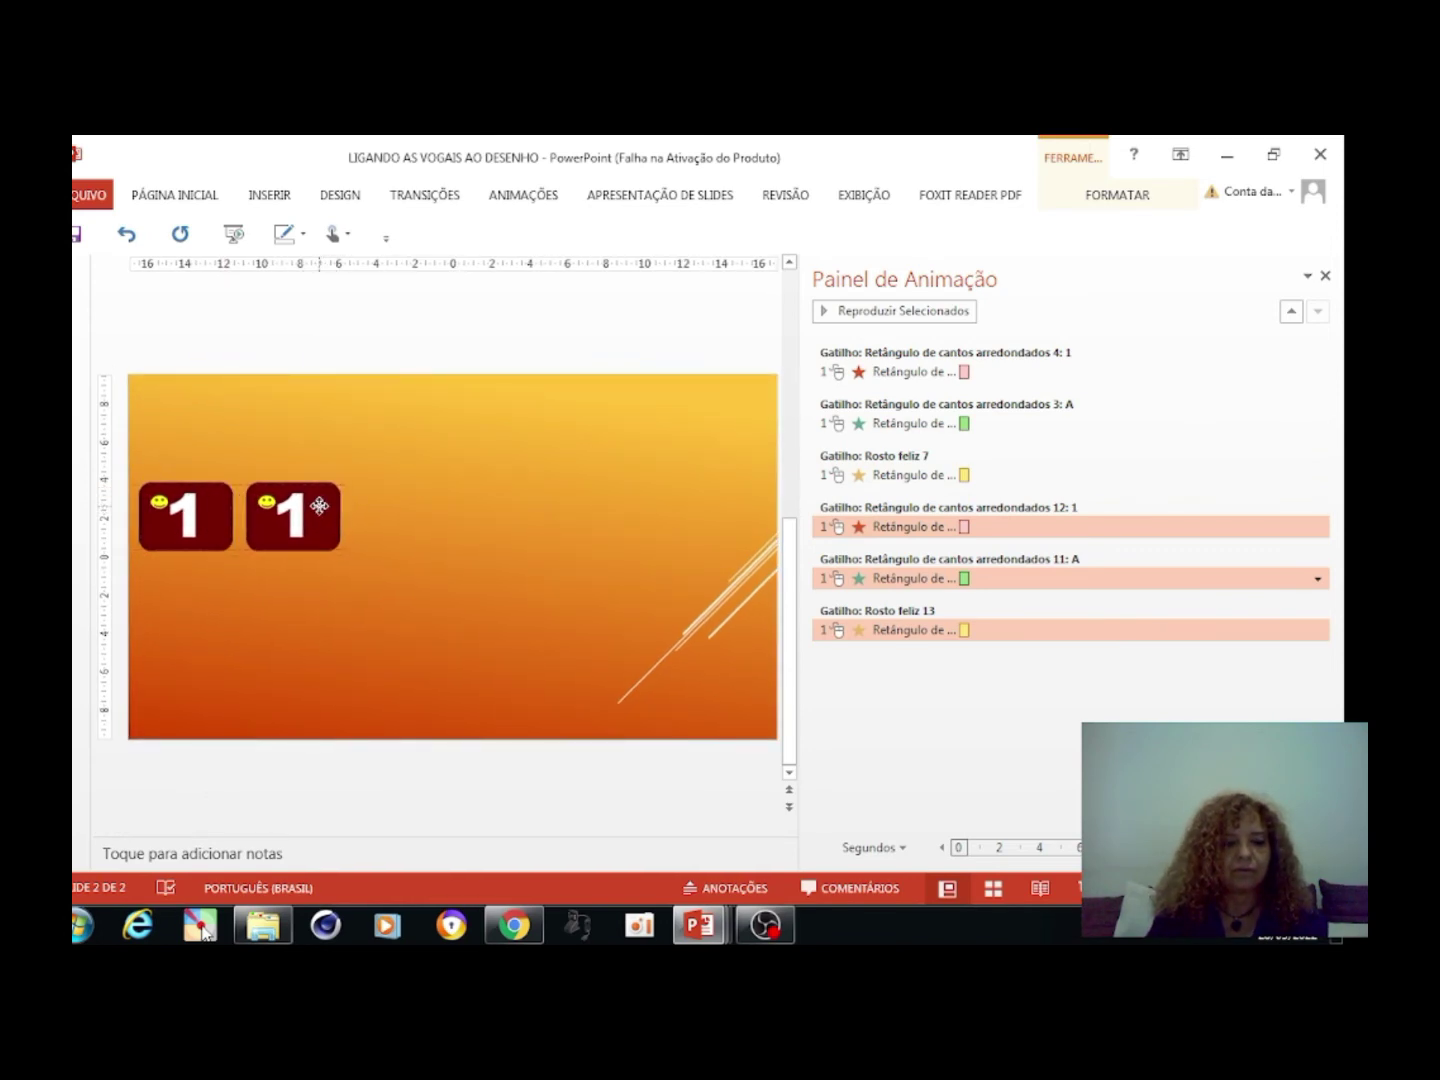
{"action": "left_click_drag", "start_coordinate": [322, 506], "coordinate": [319, 507]}
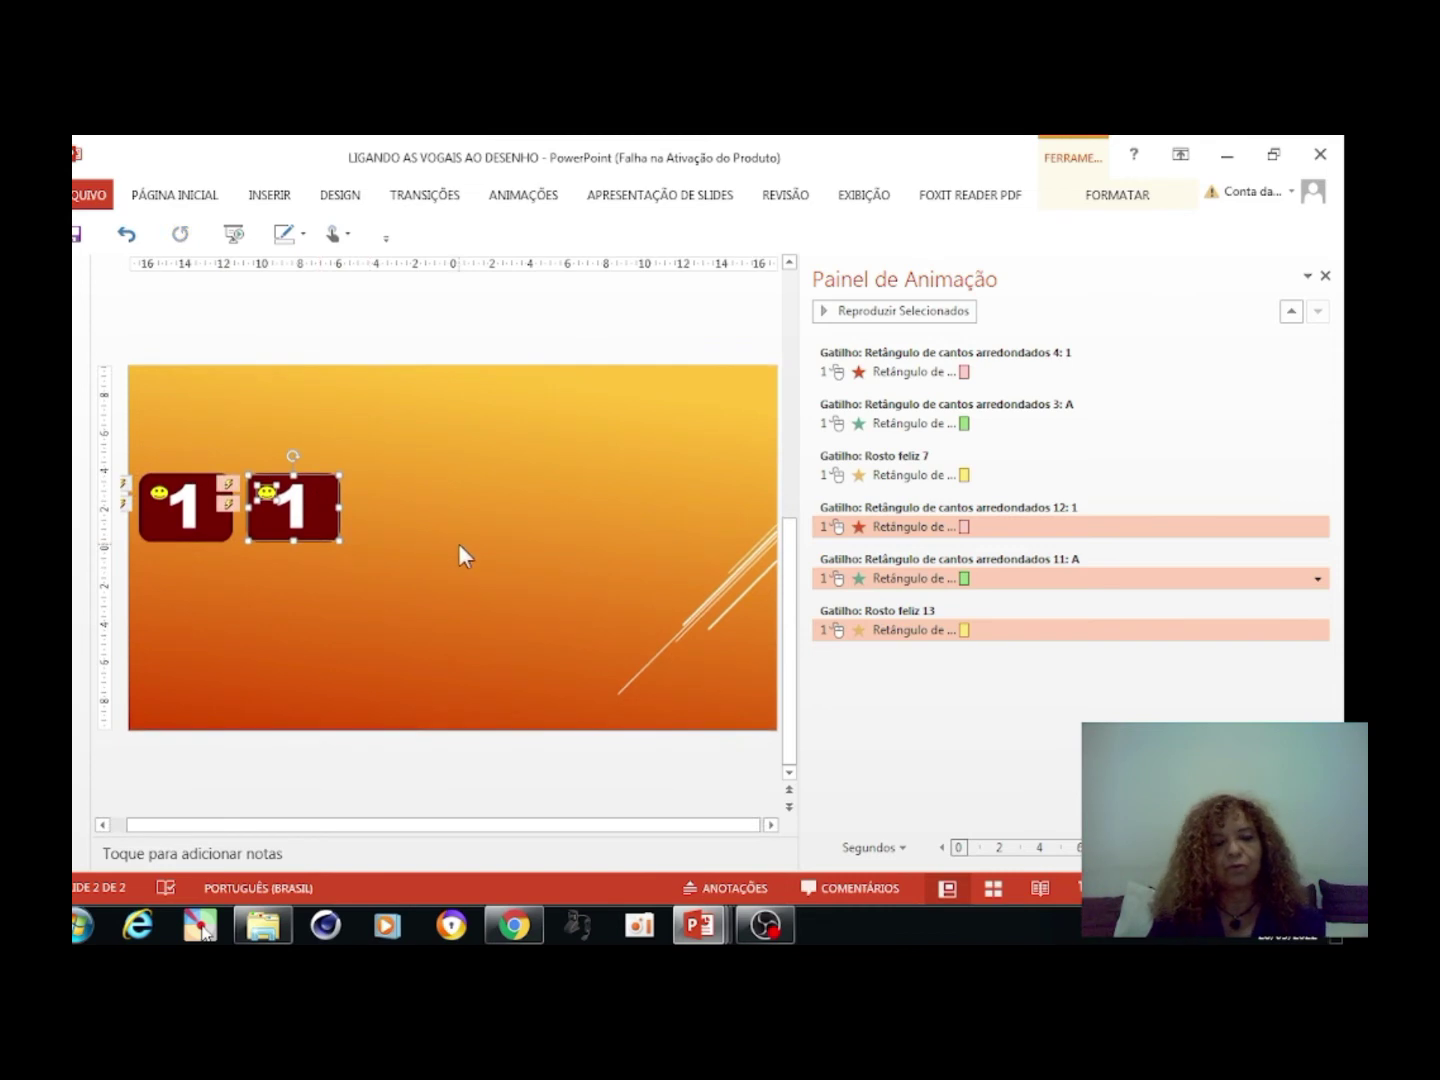
{"action": "key", "text": "ctrl+d"}
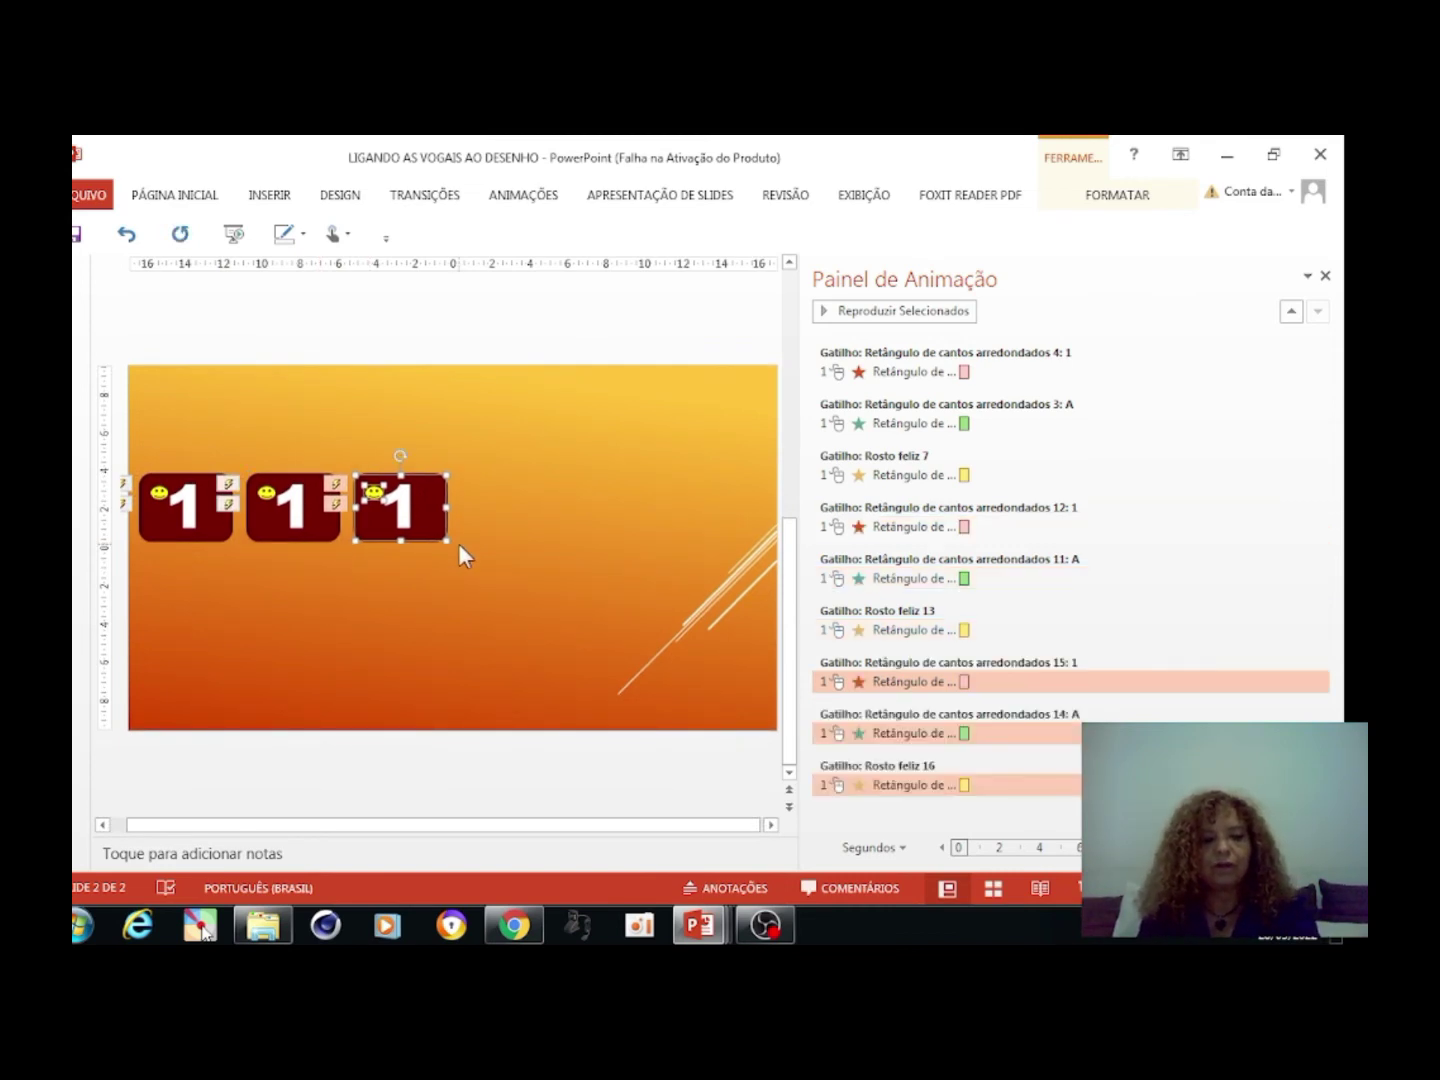
{"action": "key", "text": "ctrl+d"}
{"action": "key", "text": "ctrl+d"}
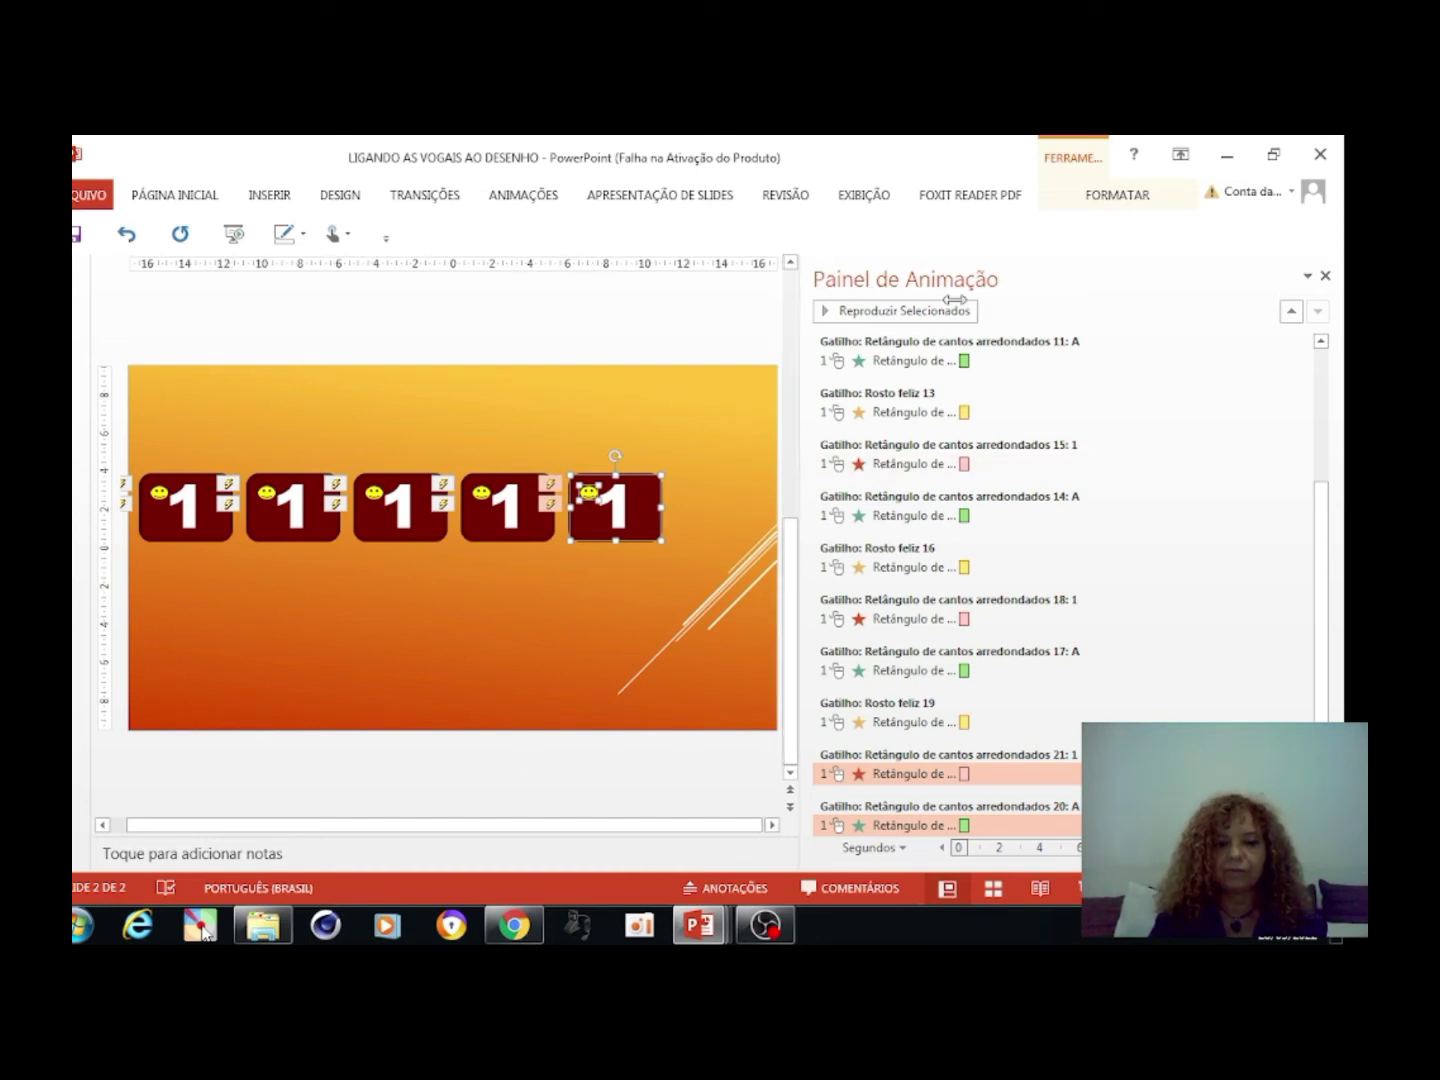
Narrow the Animation Pane and shift the five-card row right to centre it
{"action": "left_click_drag", "start_coordinate": [802, 289], "coordinate": [1150, 311]}
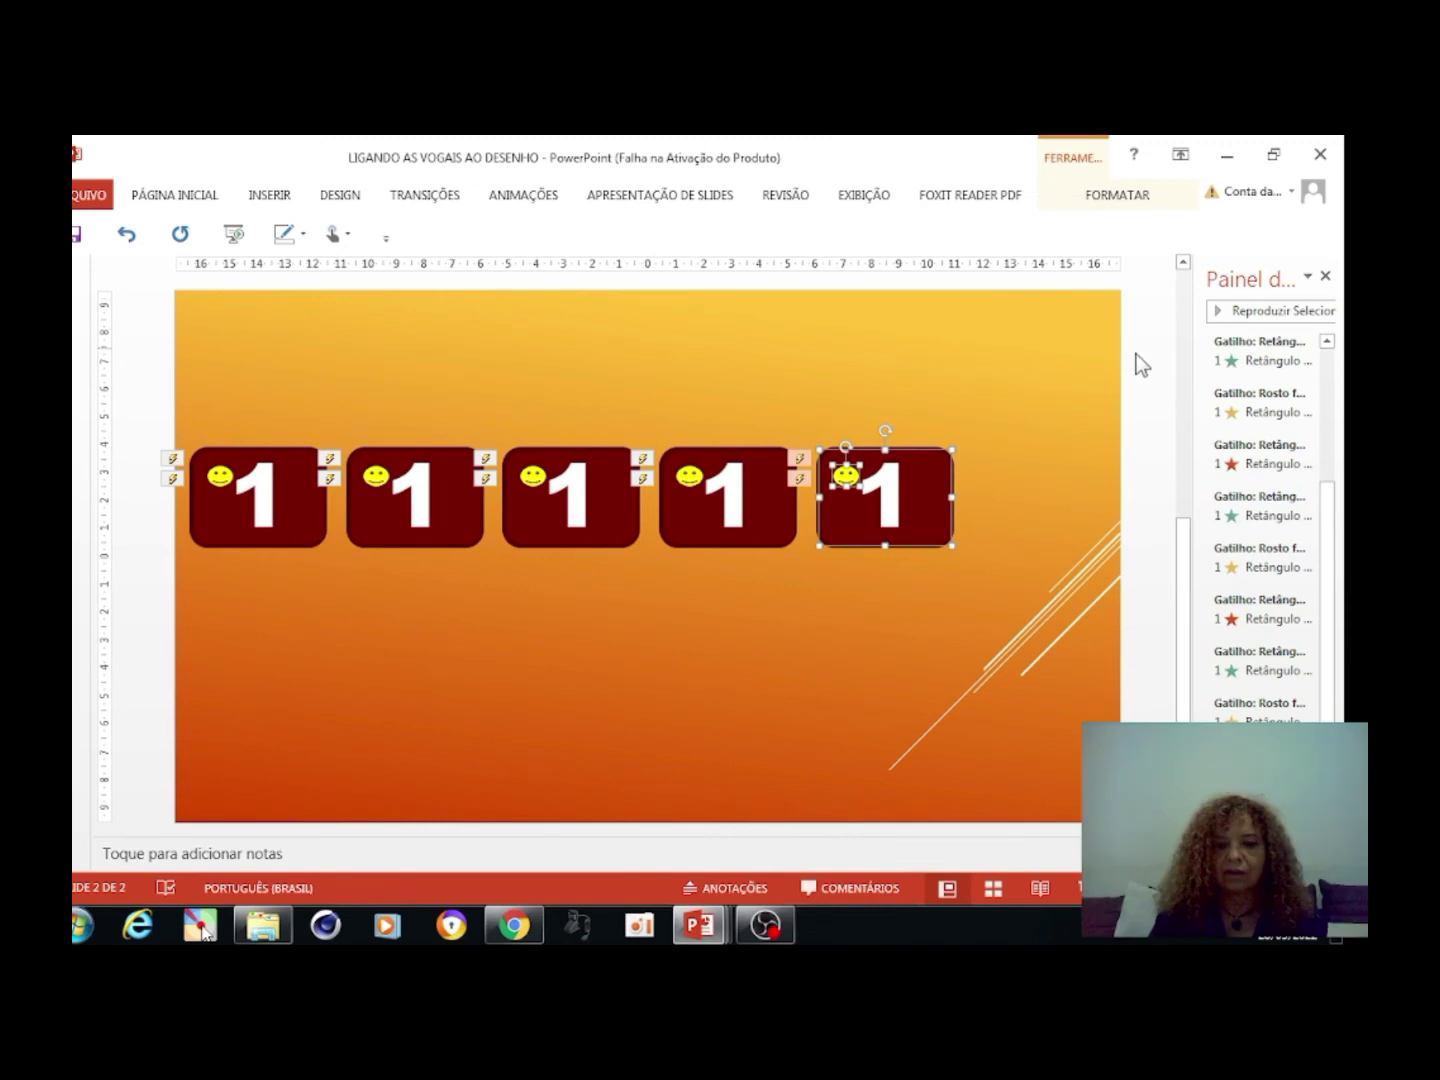
{"action": "left_click_drag", "start_coordinate": [1133, 390], "coordinate": [77, 590]}
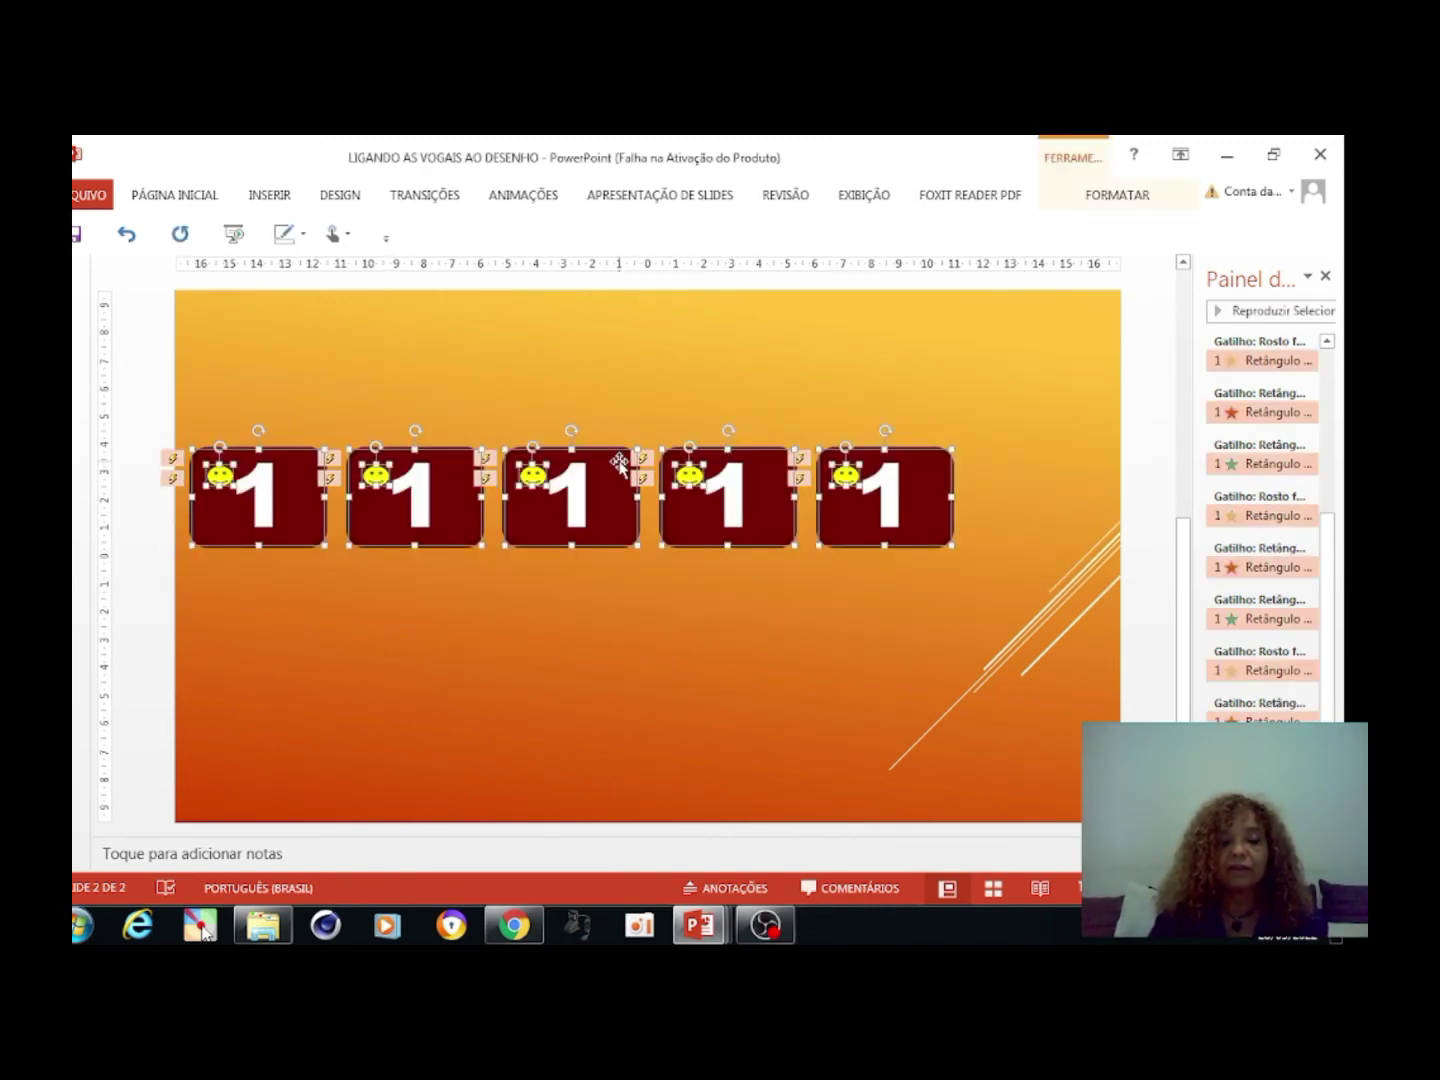
{"action": "left_click_drag", "start_coordinate": [619, 463], "coordinate": [683, 467]}
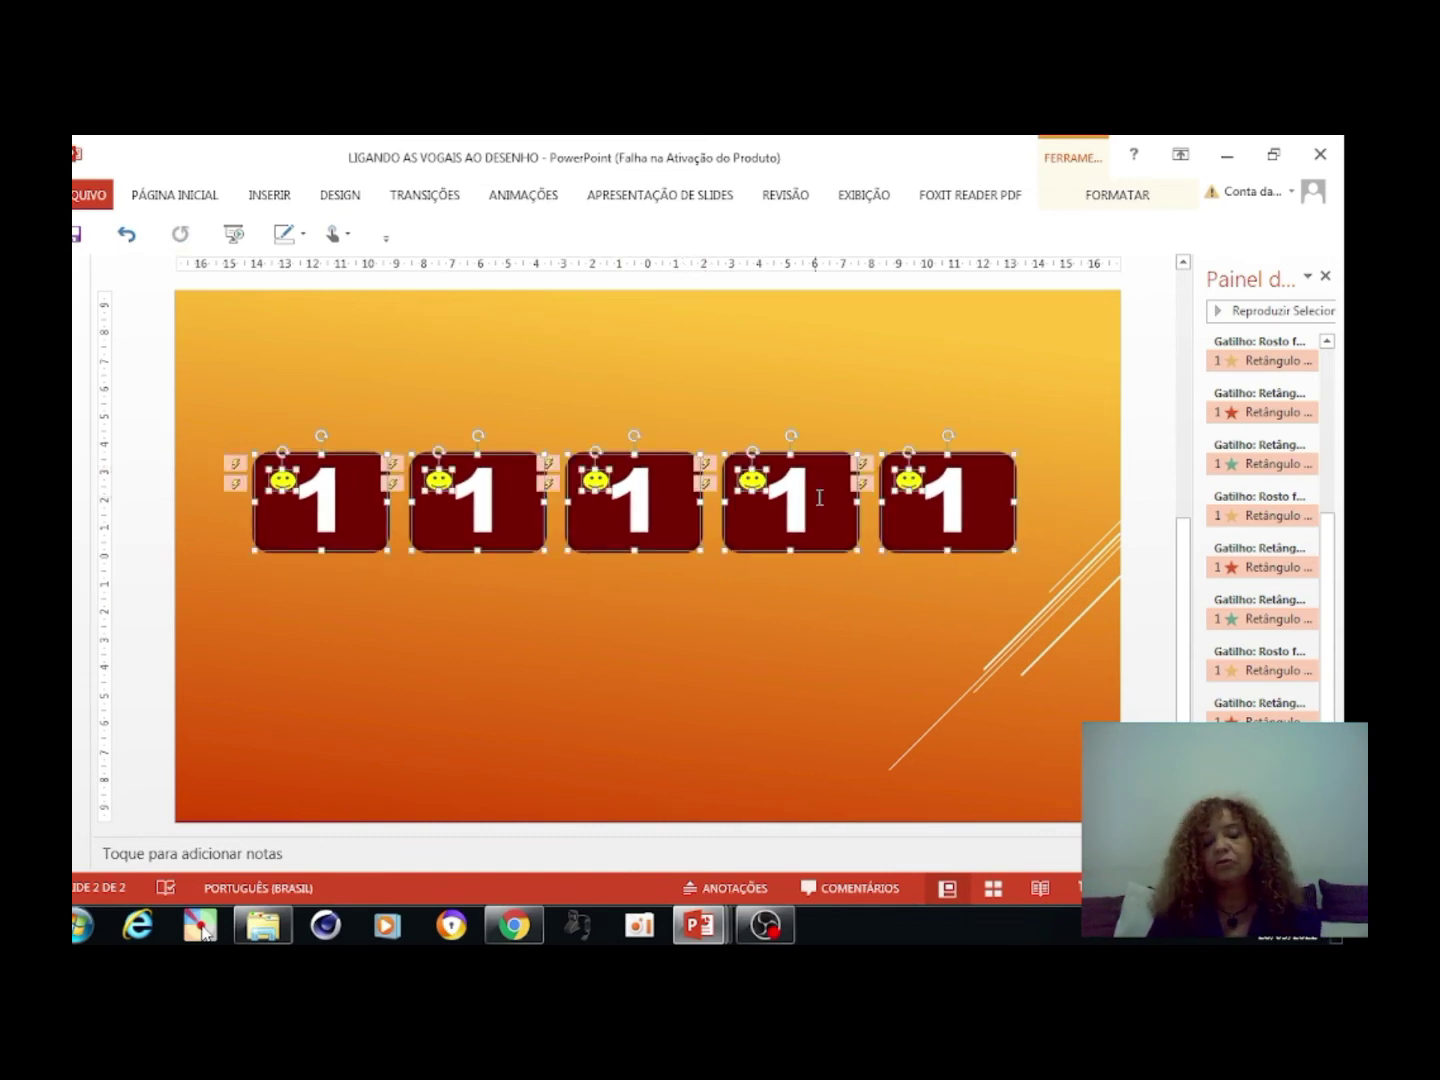
{"action": "left_click", "coordinate": [776, 625]}
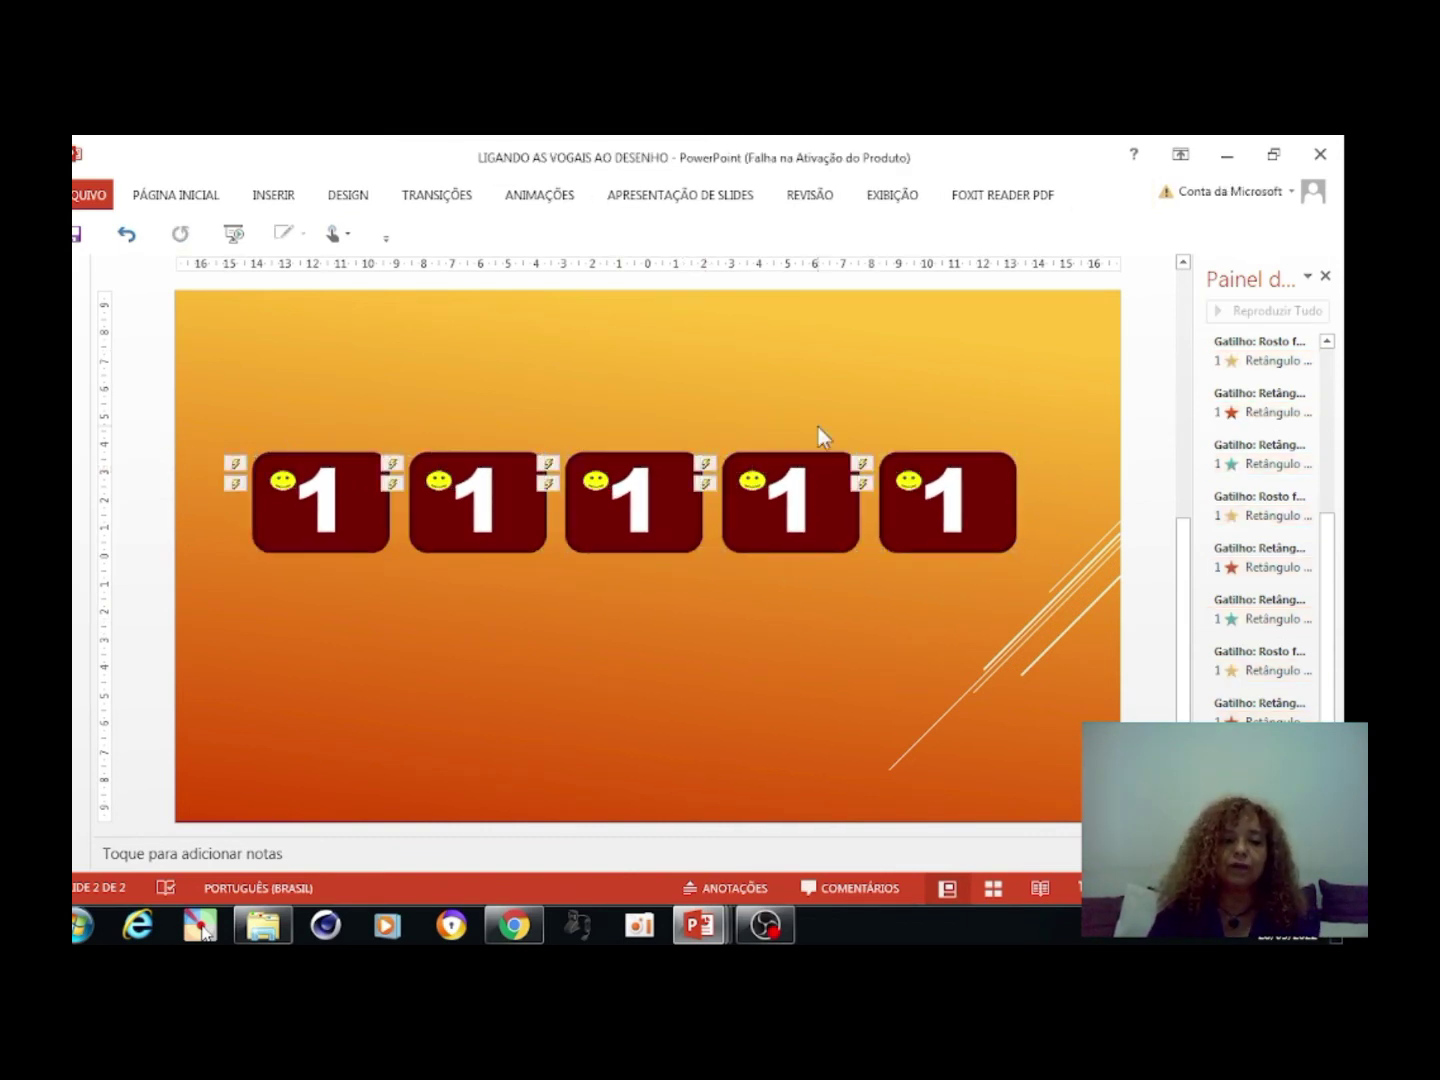
Duplicate the five-card row with Ctrl+D and drop the copies below as a second row
{"action": "left_click_drag", "start_coordinate": [1141, 432], "coordinate": [117, 668]}
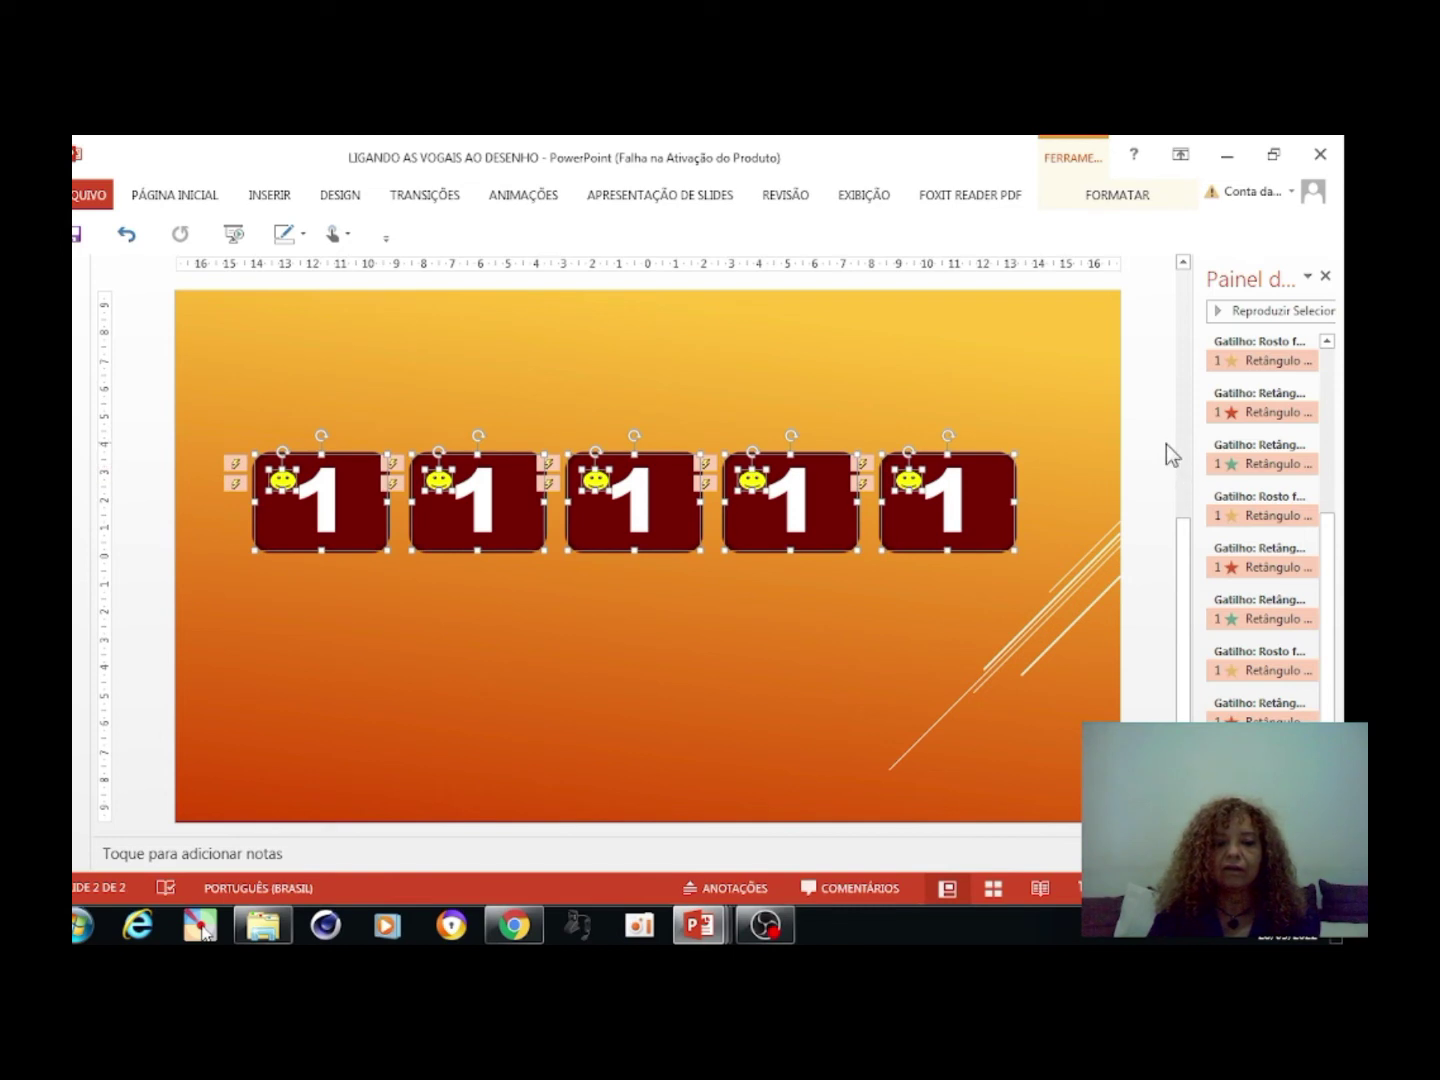
{"action": "left_click_drag", "start_coordinate": [1153, 434], "coordinate": [224, 619]}
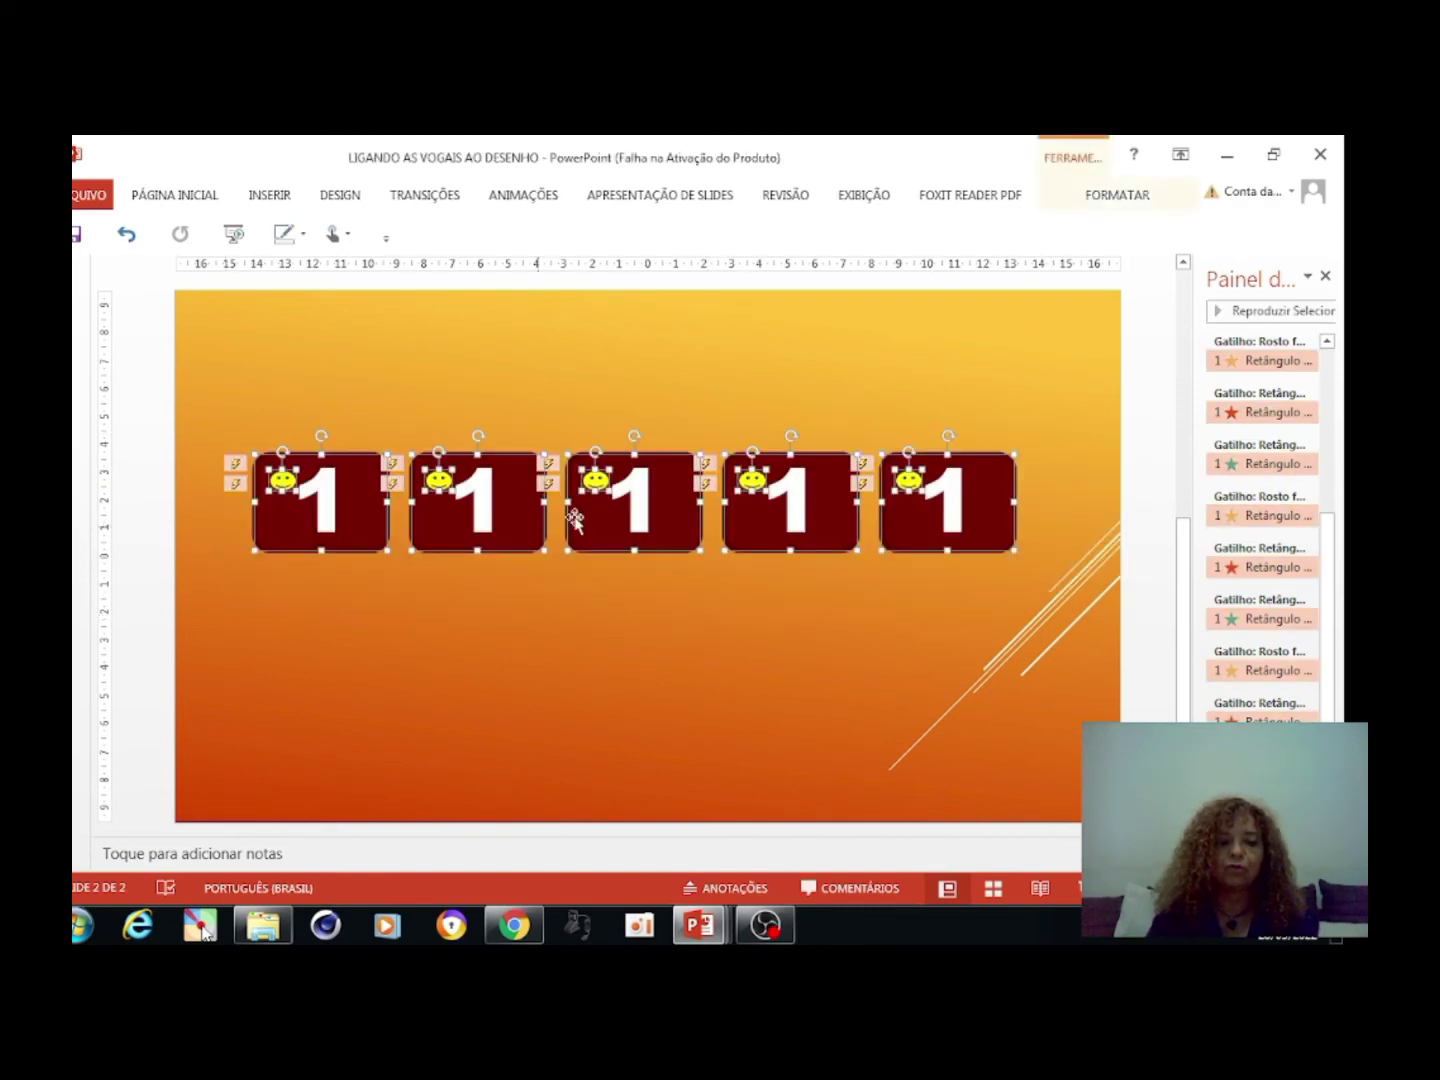
{"action": "key", "text": "ctrl+d"}
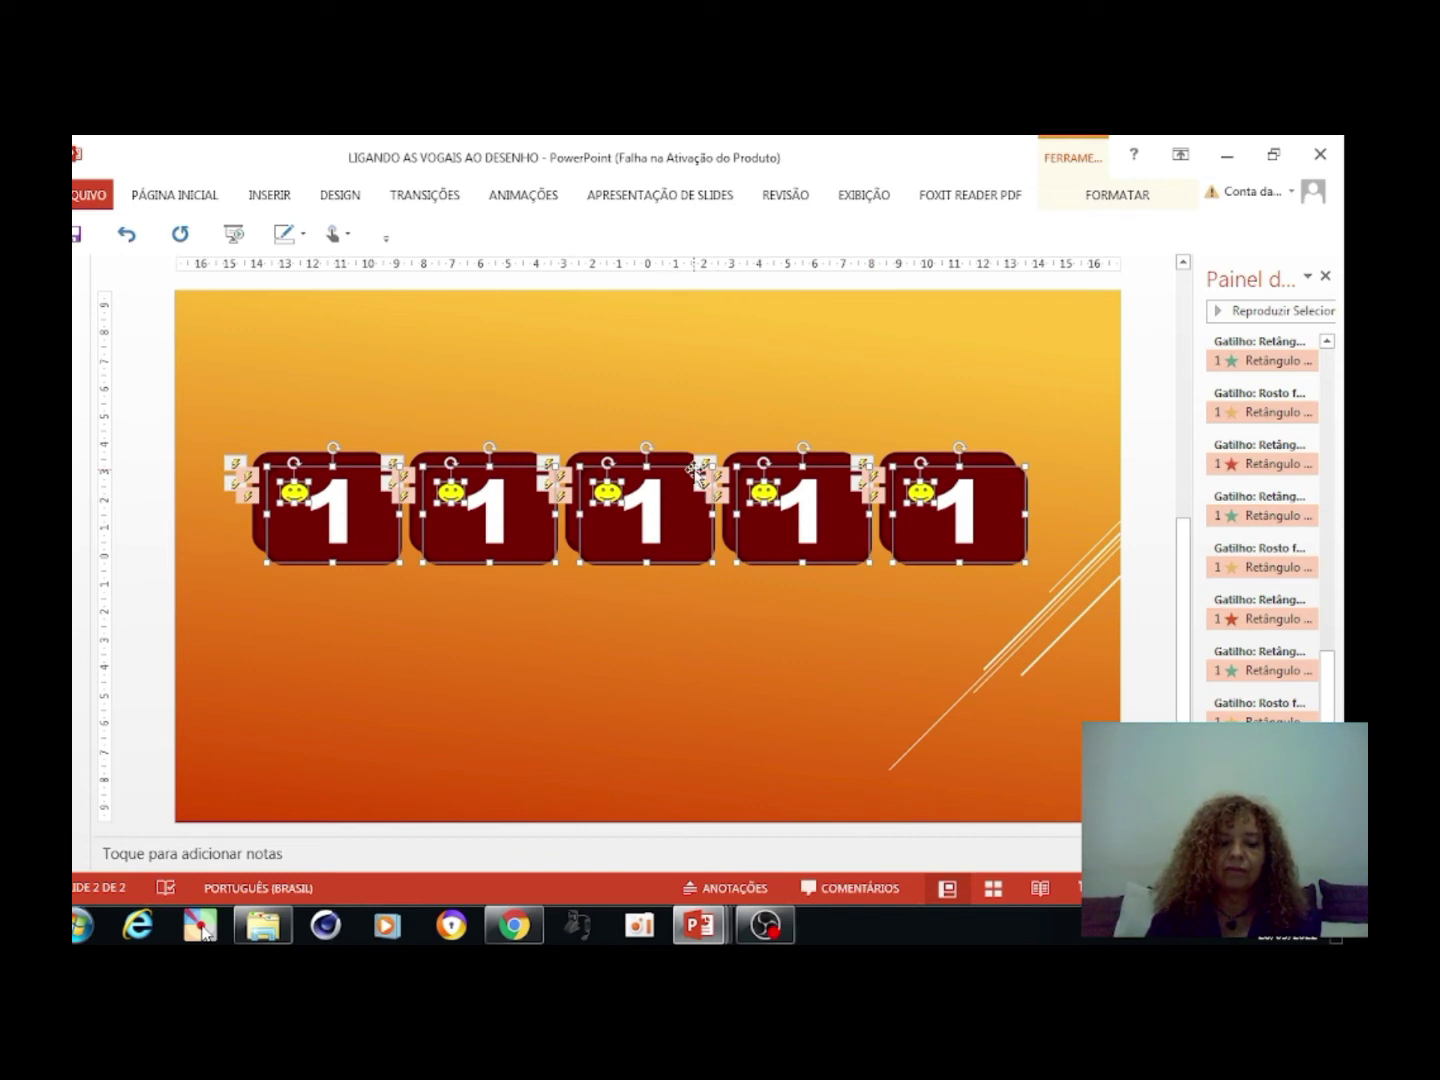
{"action": "mouse_move", "coordinate": [694, 470]}
{"action": "left_mouse_down"}
{"action": "mouse_move", "coordinate": [663, 574]}
{"action": "mouse_move", "coordinate": [686, 625]}
{"action": "left_mouse_up"}
{"action": "left_click", "coordinate": [965, 419]}
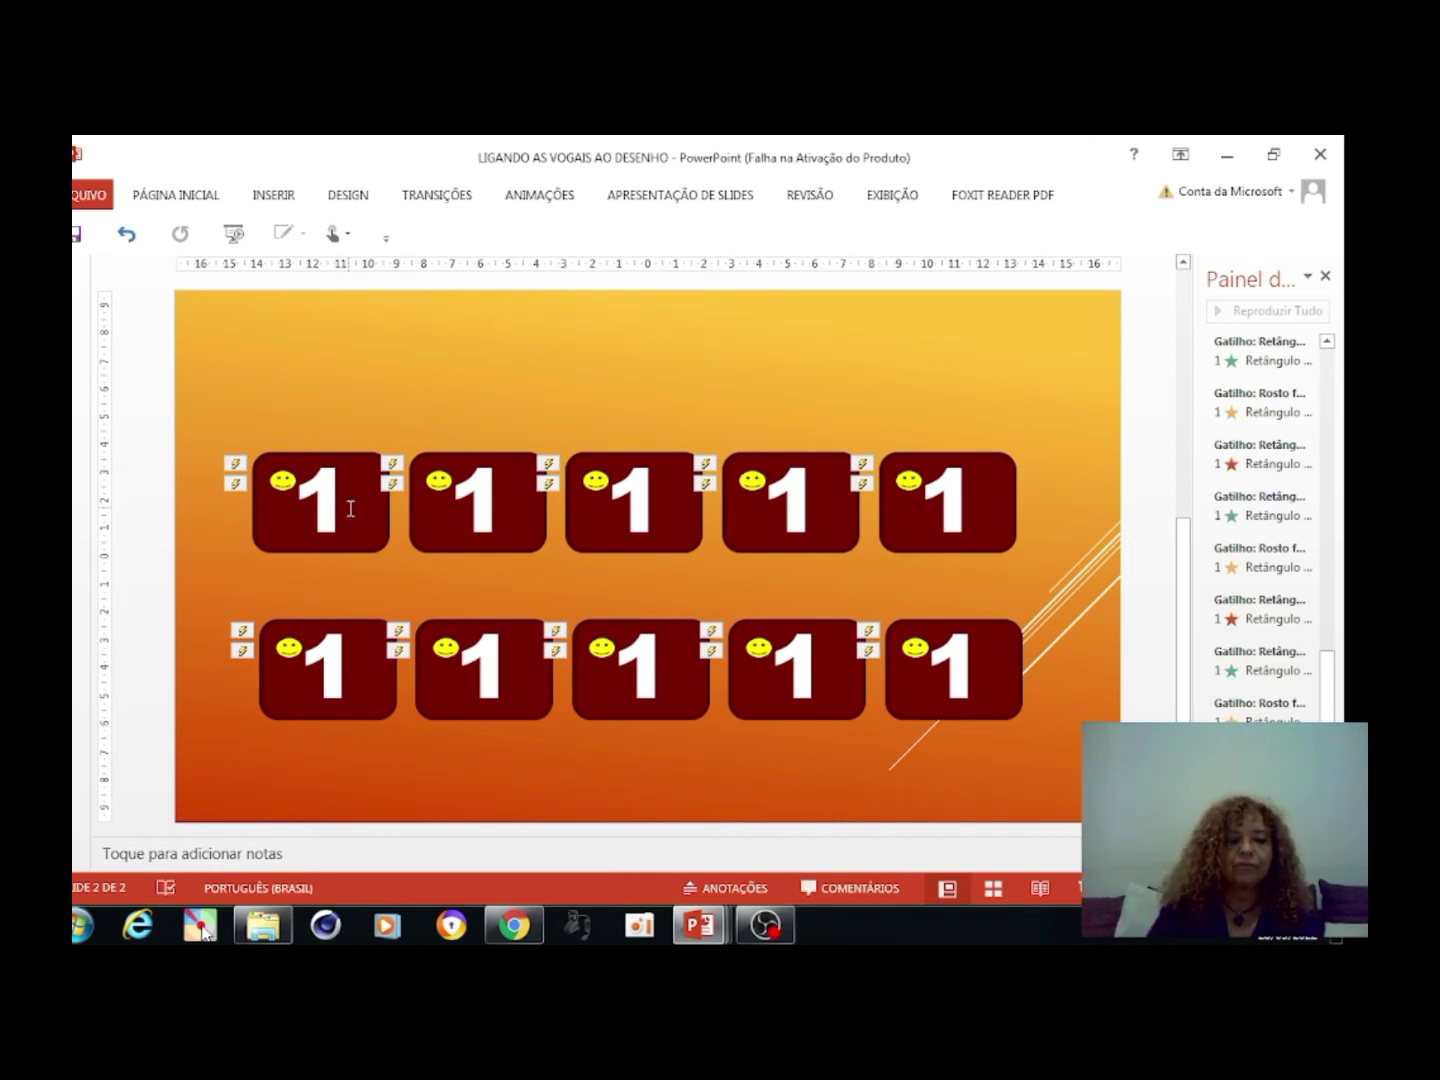
{"action": "left_click", "coordinate": [653, 196]}
{"action": "left_click", "coordinate": [138, 221]}
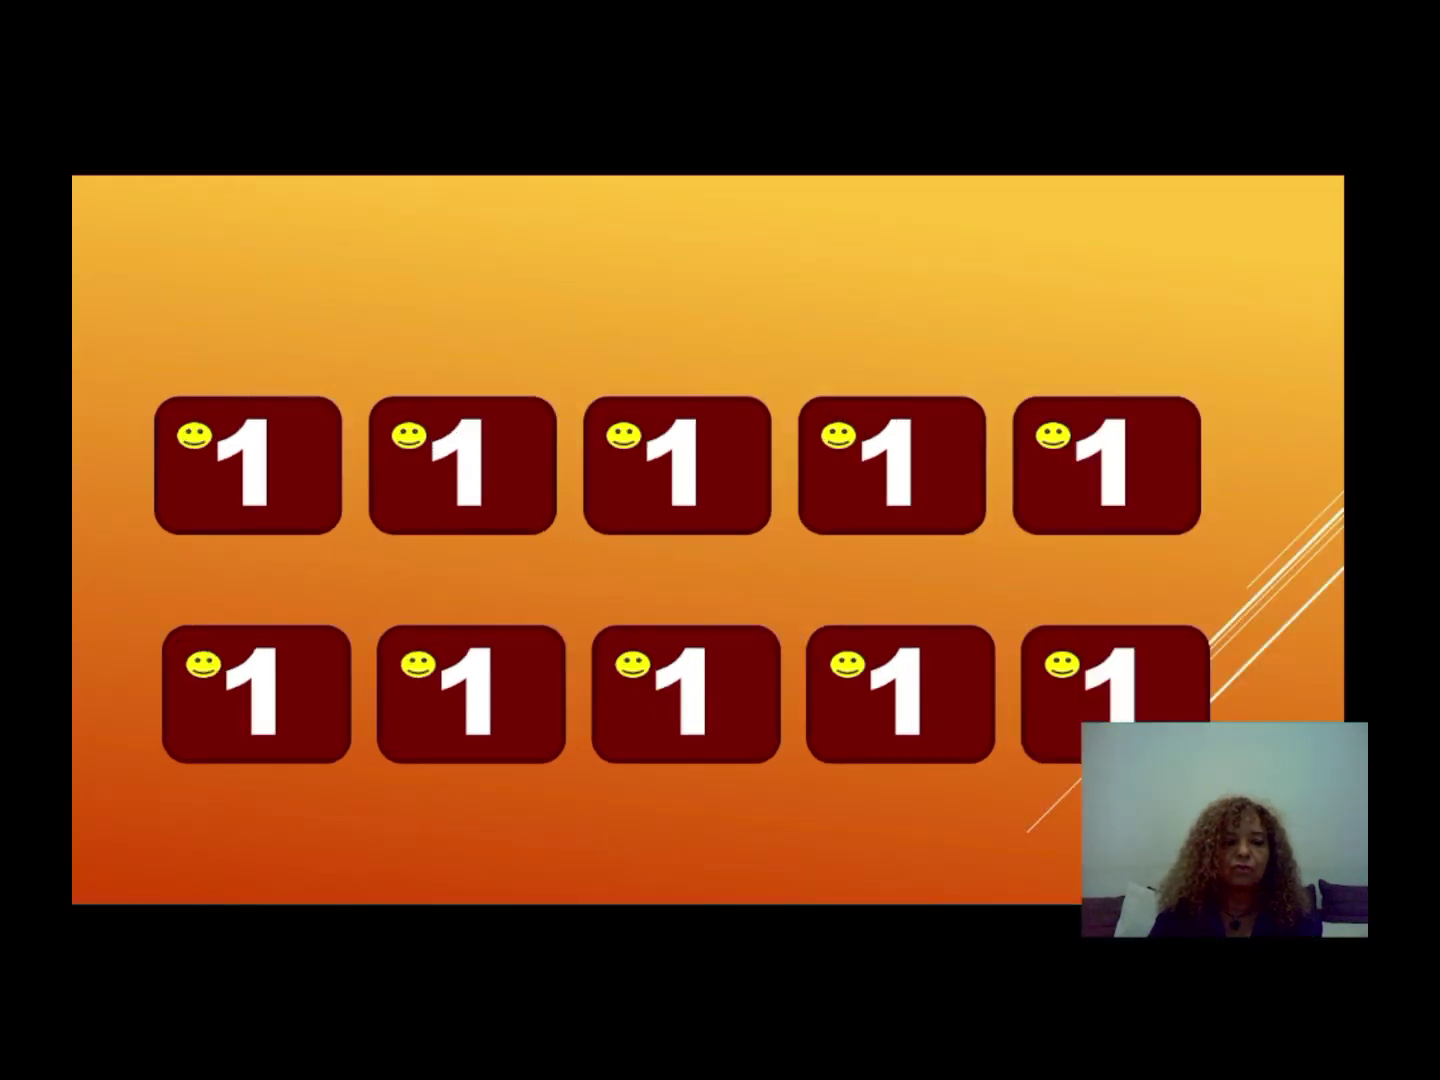
{"action": "left_click", "coordinate": [315, 410]}
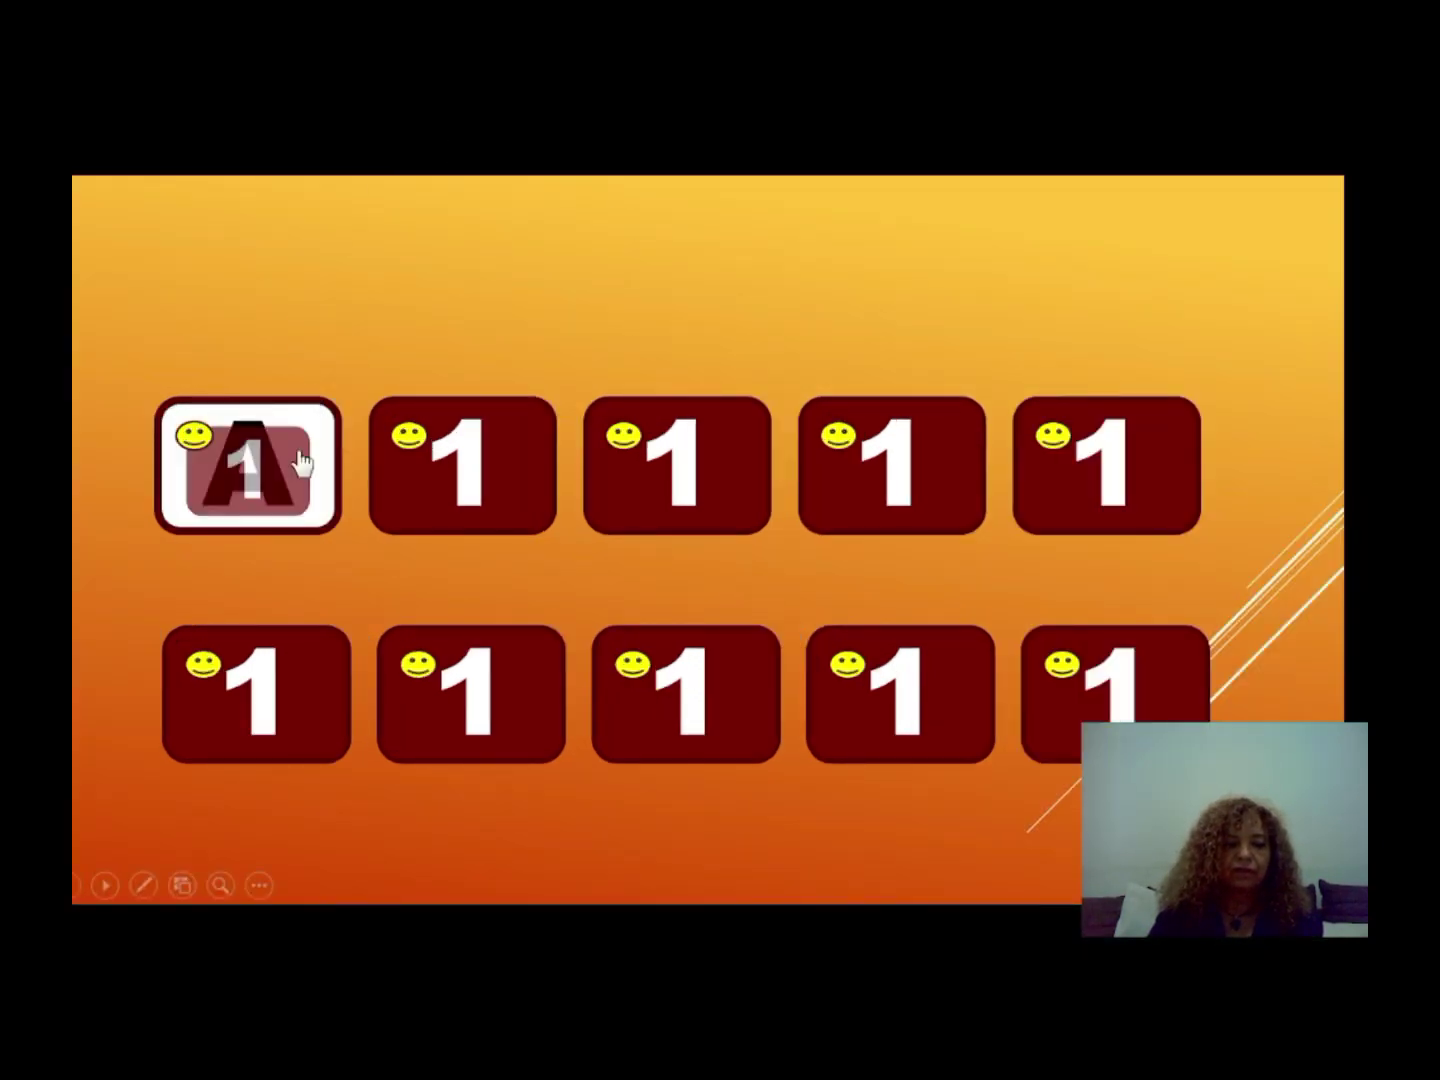
{"action": "left_click", "coordinate": [383, 524]}
{"action": "left_click", "coordinate": [392, 526]}
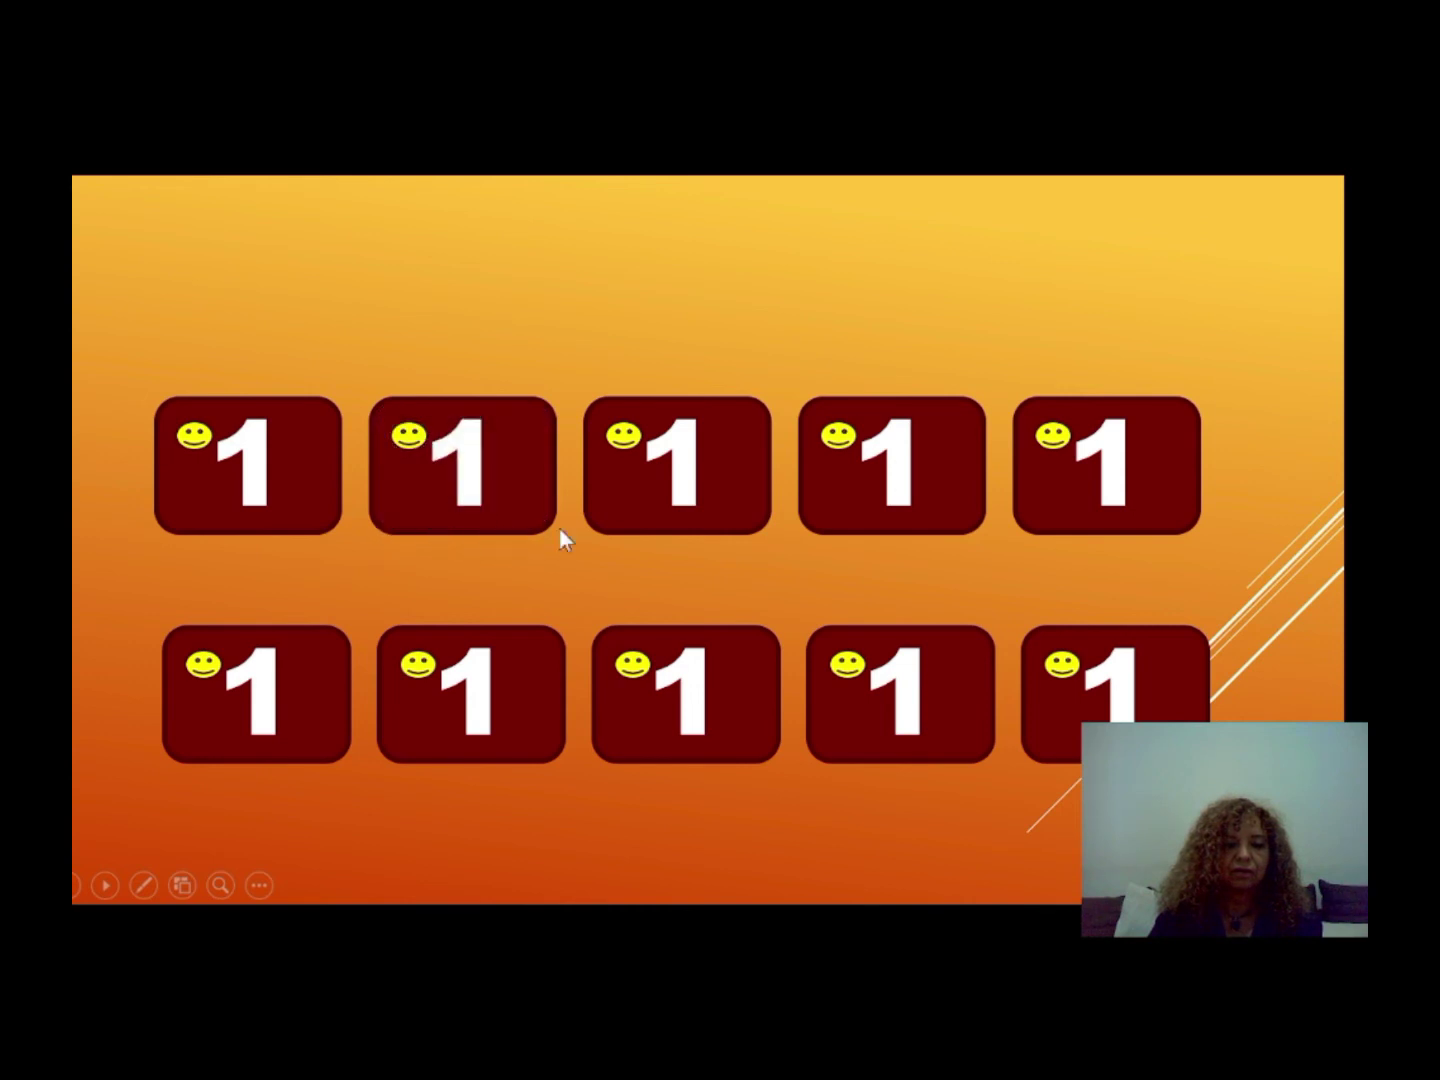
{"action": "left_click", "coordinate": [320, 510]}
{"action": "left_click", "coordinate": [254, 491]}
{"action": "left_click", "coordinate": [187, 437]}
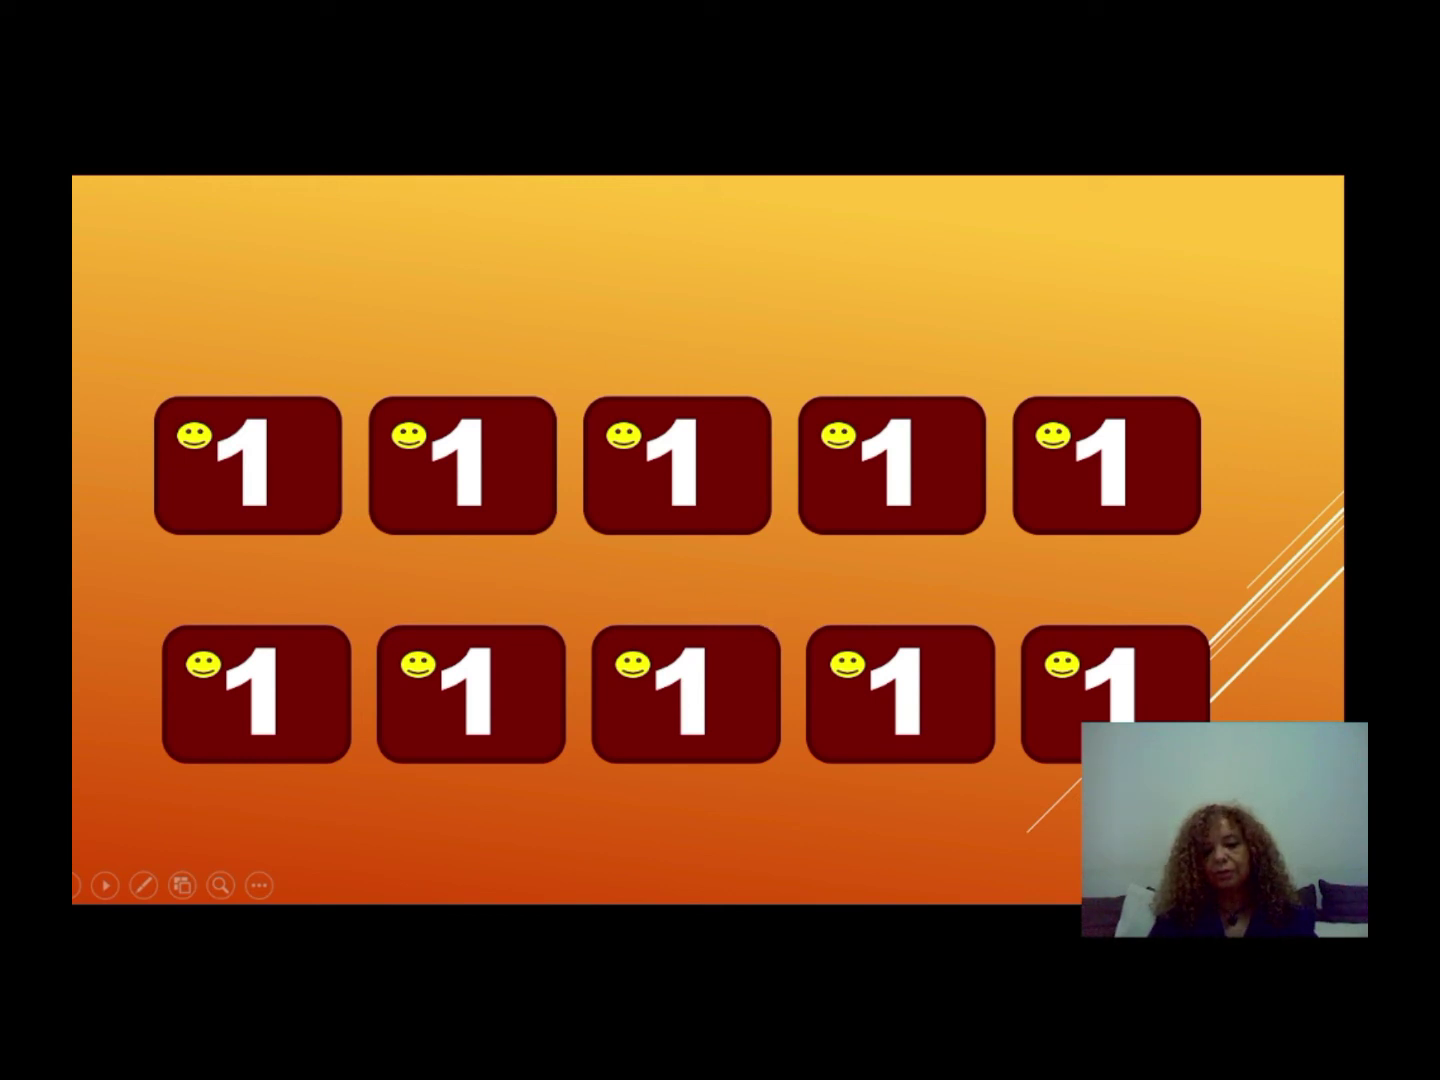
{"action": "left_click", "coordinate": [1115, 694]}
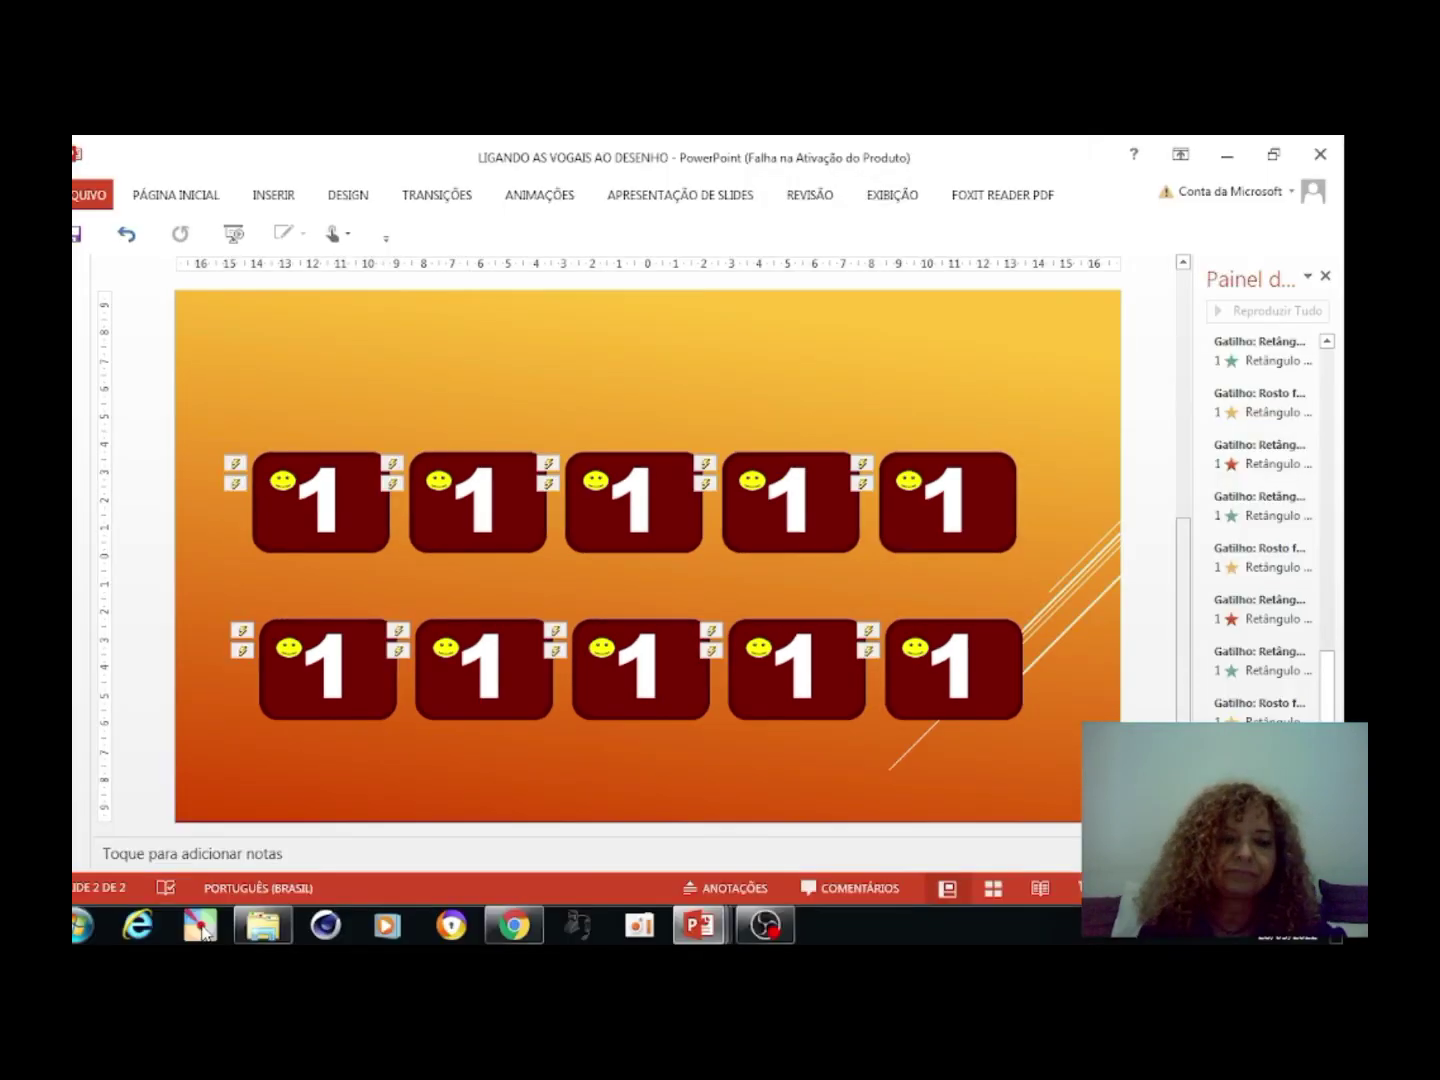
Exit the slideshow and renumber the top-row cards 2, 3, 4 and 5
{"action": "key", "text": "Escape"}
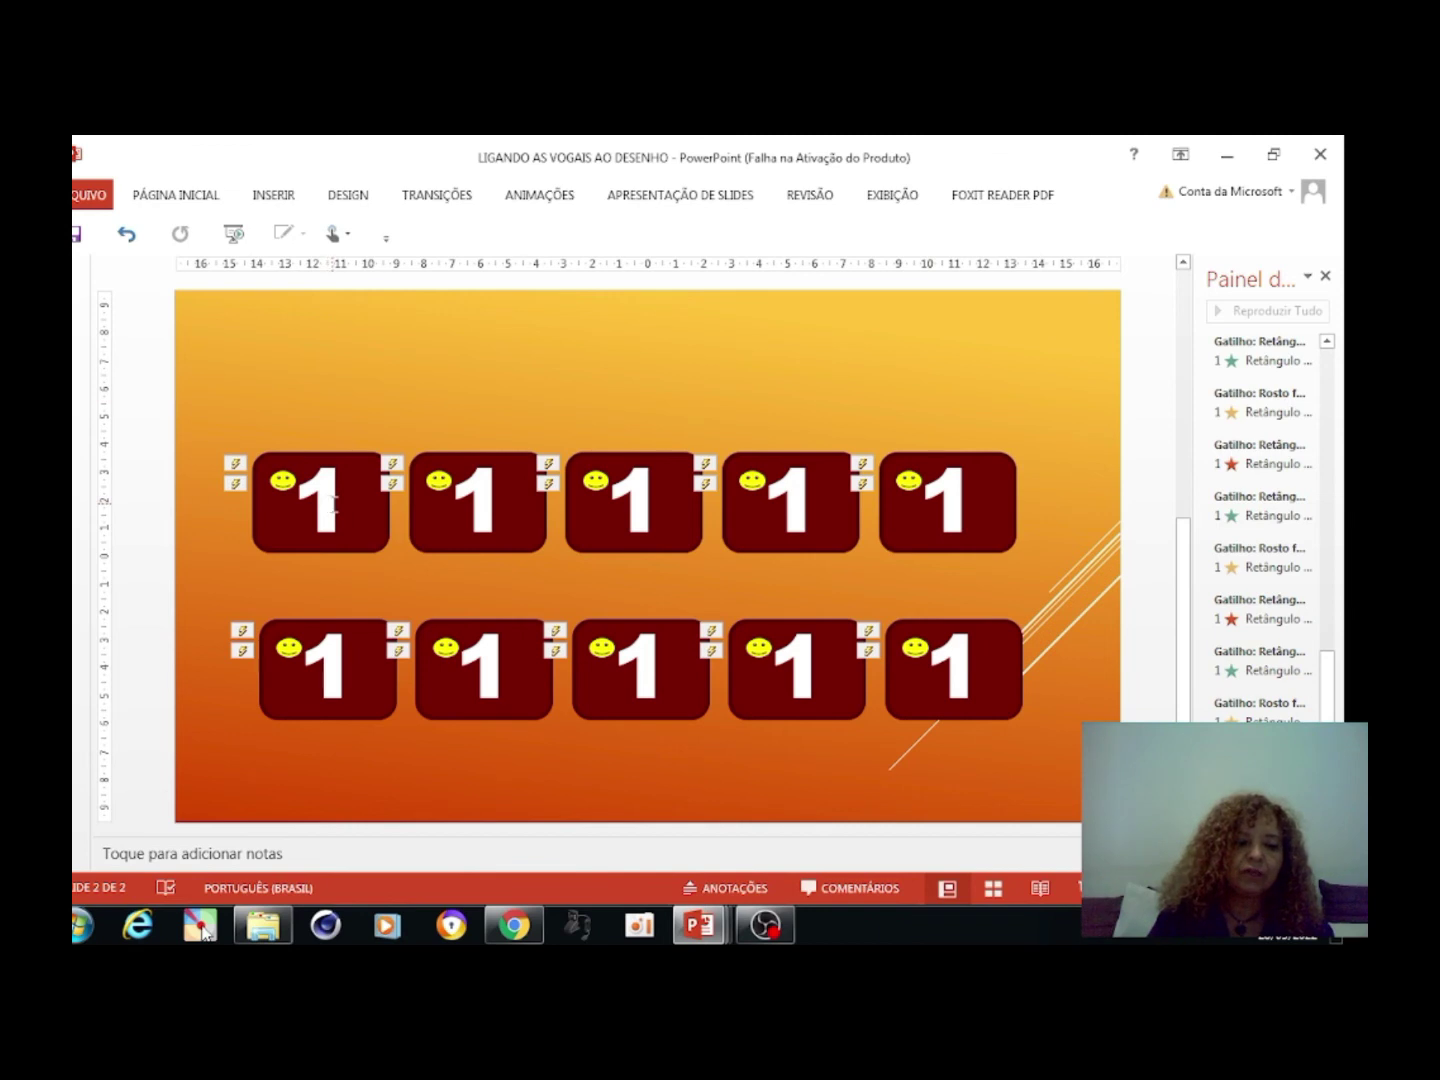
{"action": "double_click", "coordinate": [473, 497]}
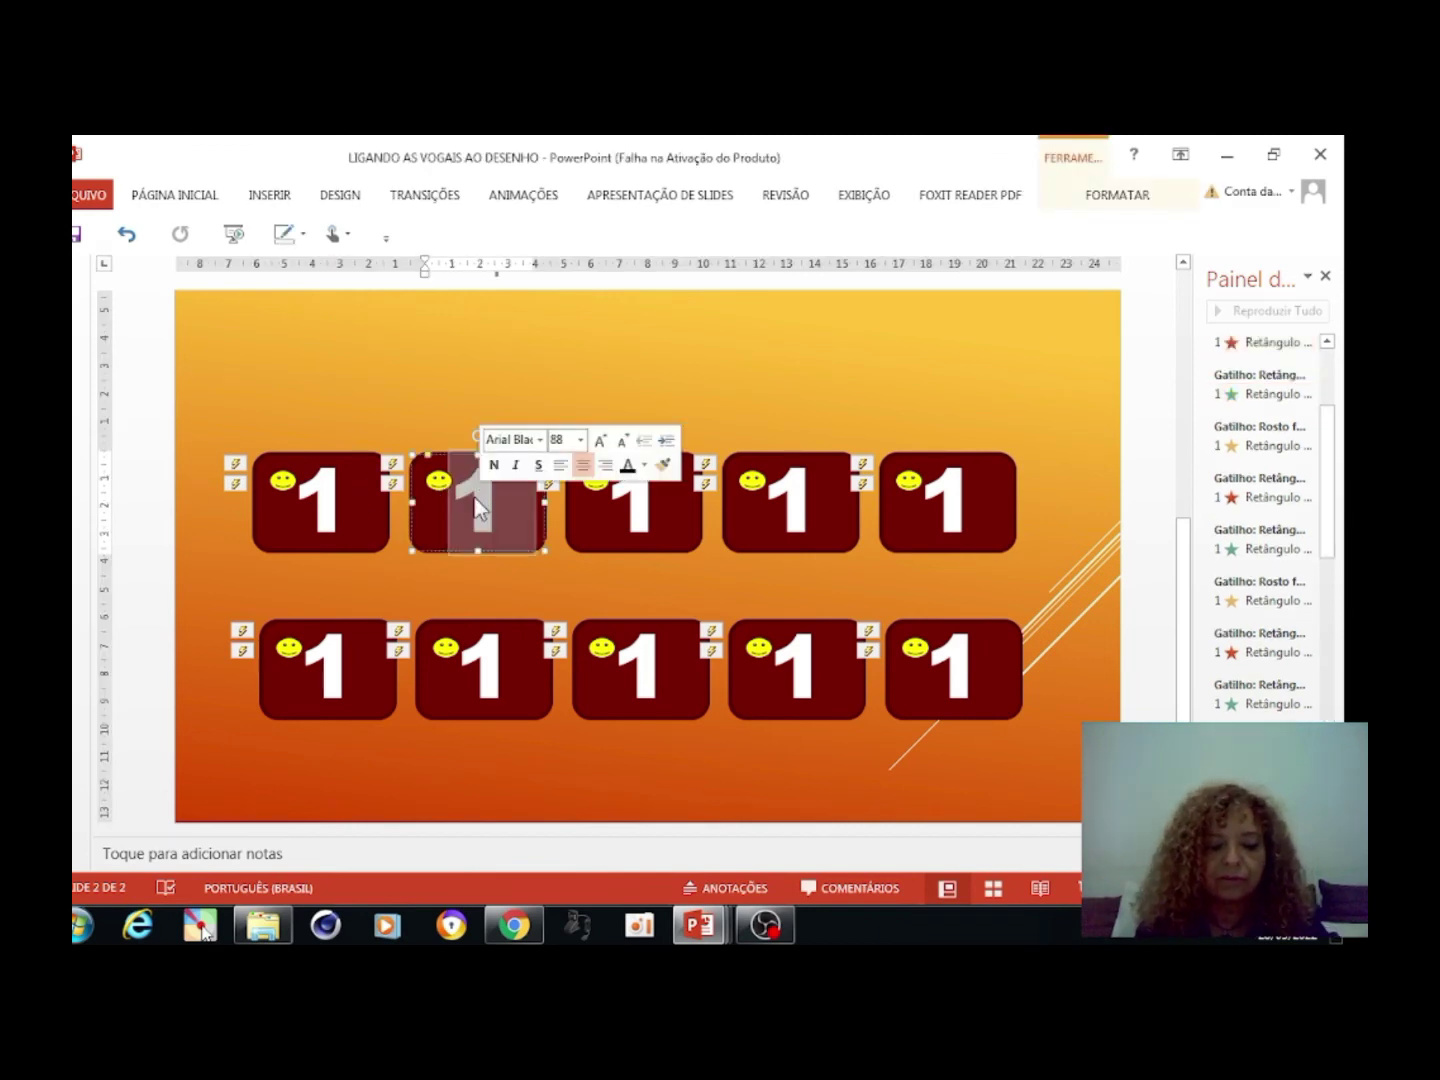
{"action": "type", "text": "2"}
{"action": "left_click", "coordinate": [618, 501]}
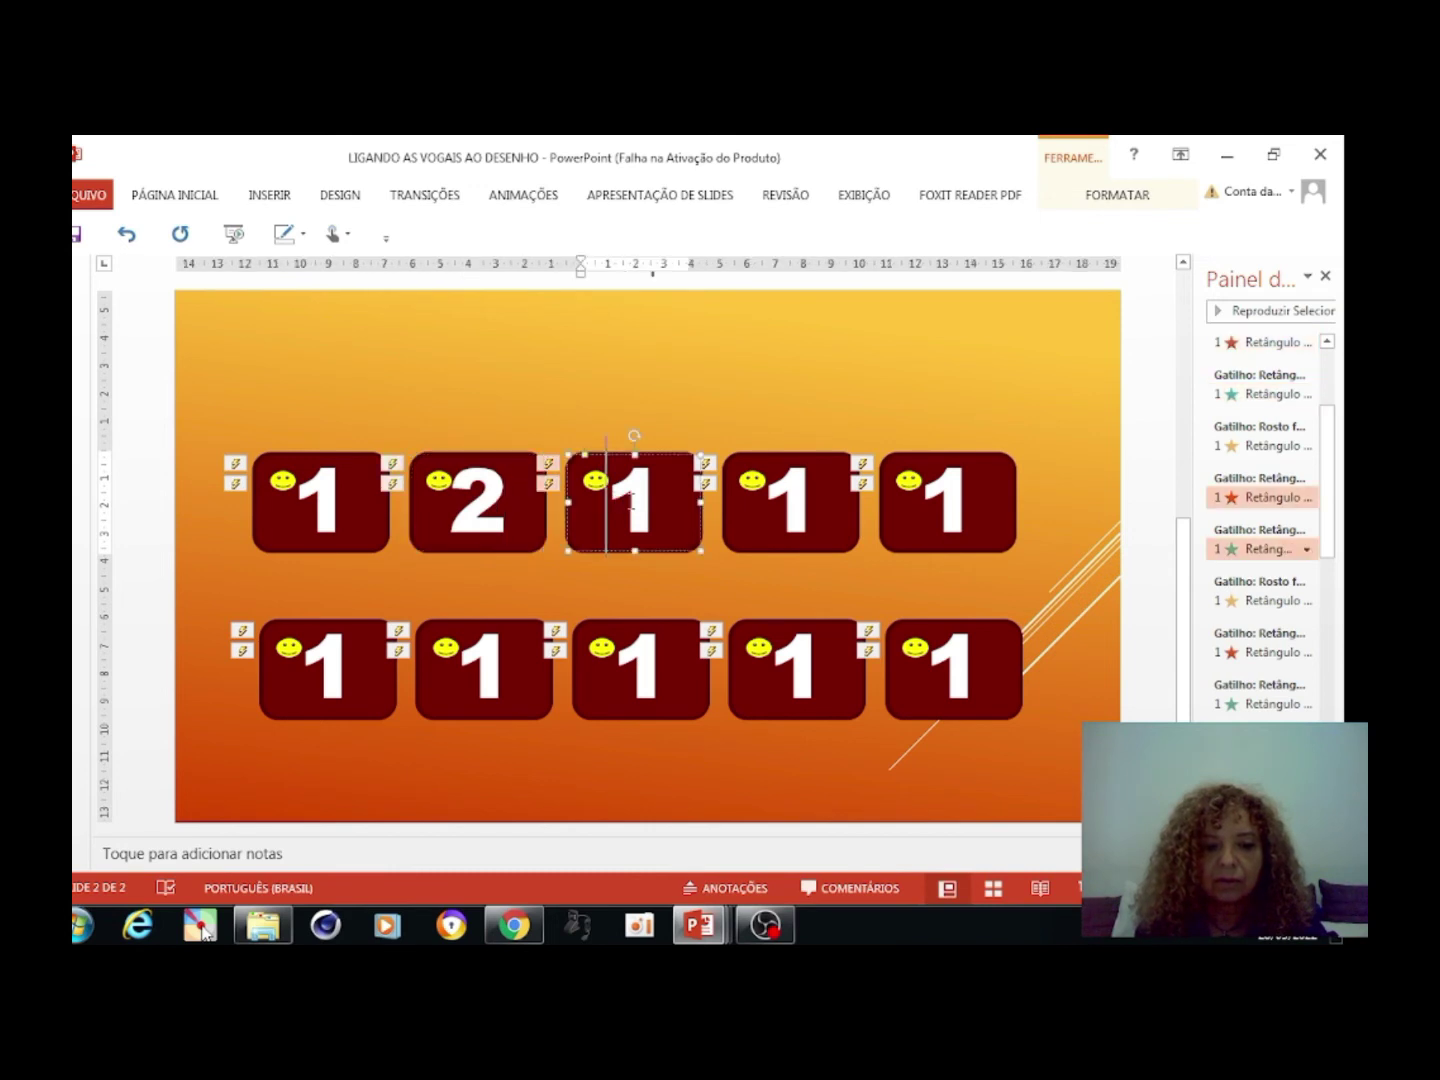
{"action": "double_click", "coordinate": [633, 501]}
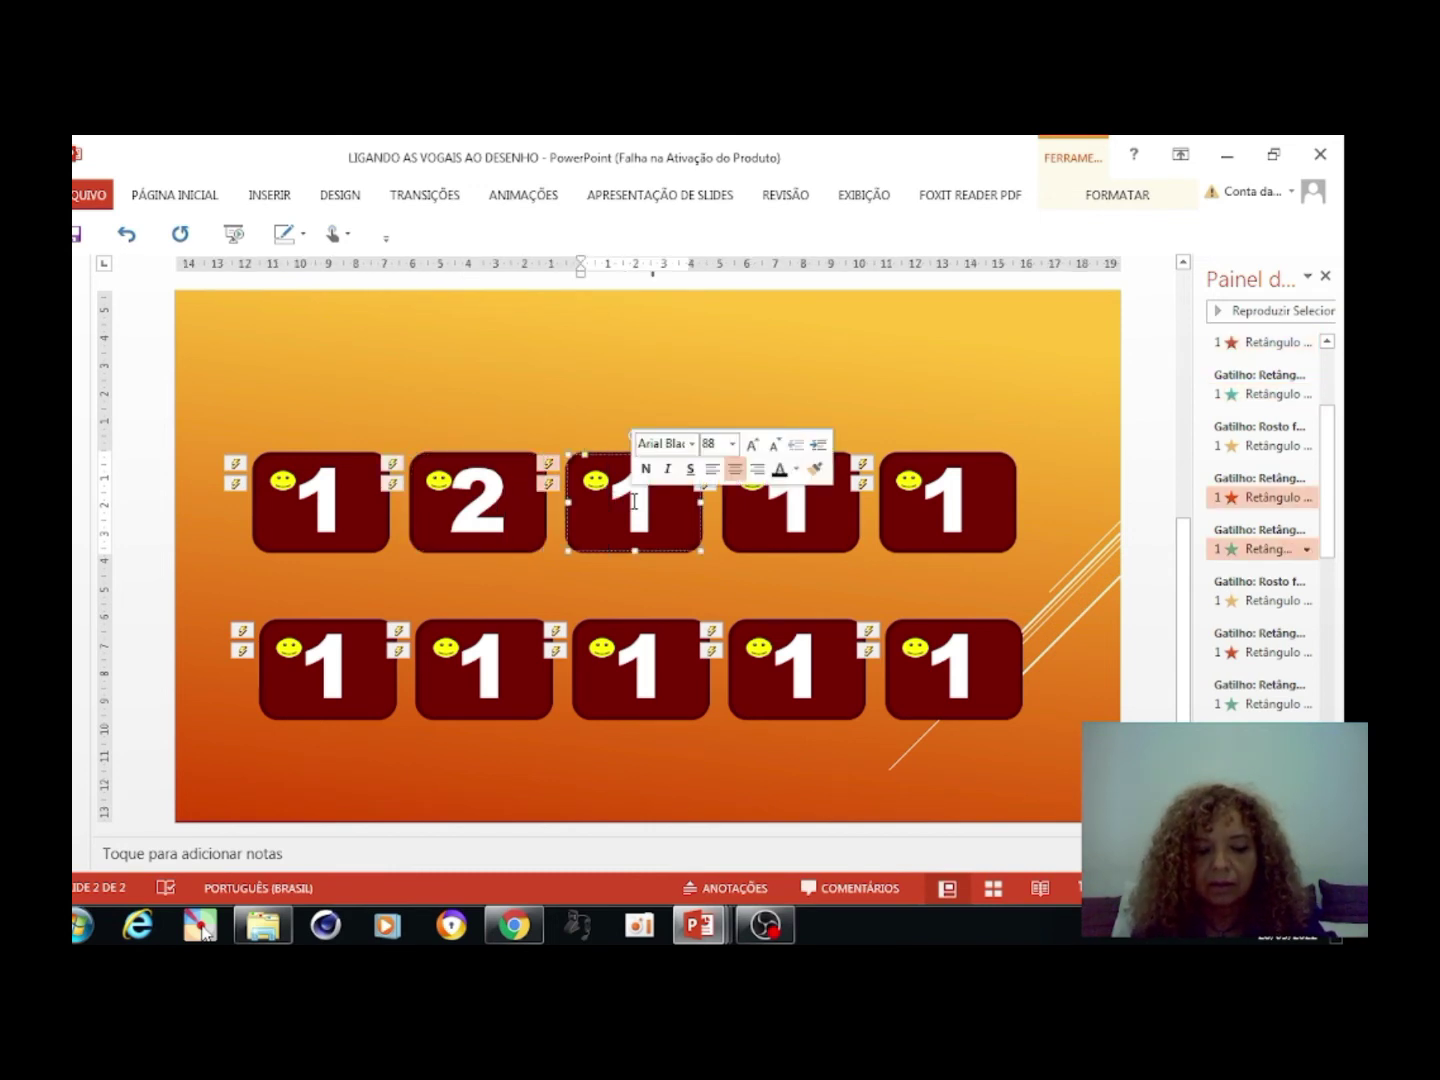
{"action": "type", "text": "3"}
{"action": "key", "text": "Return"}
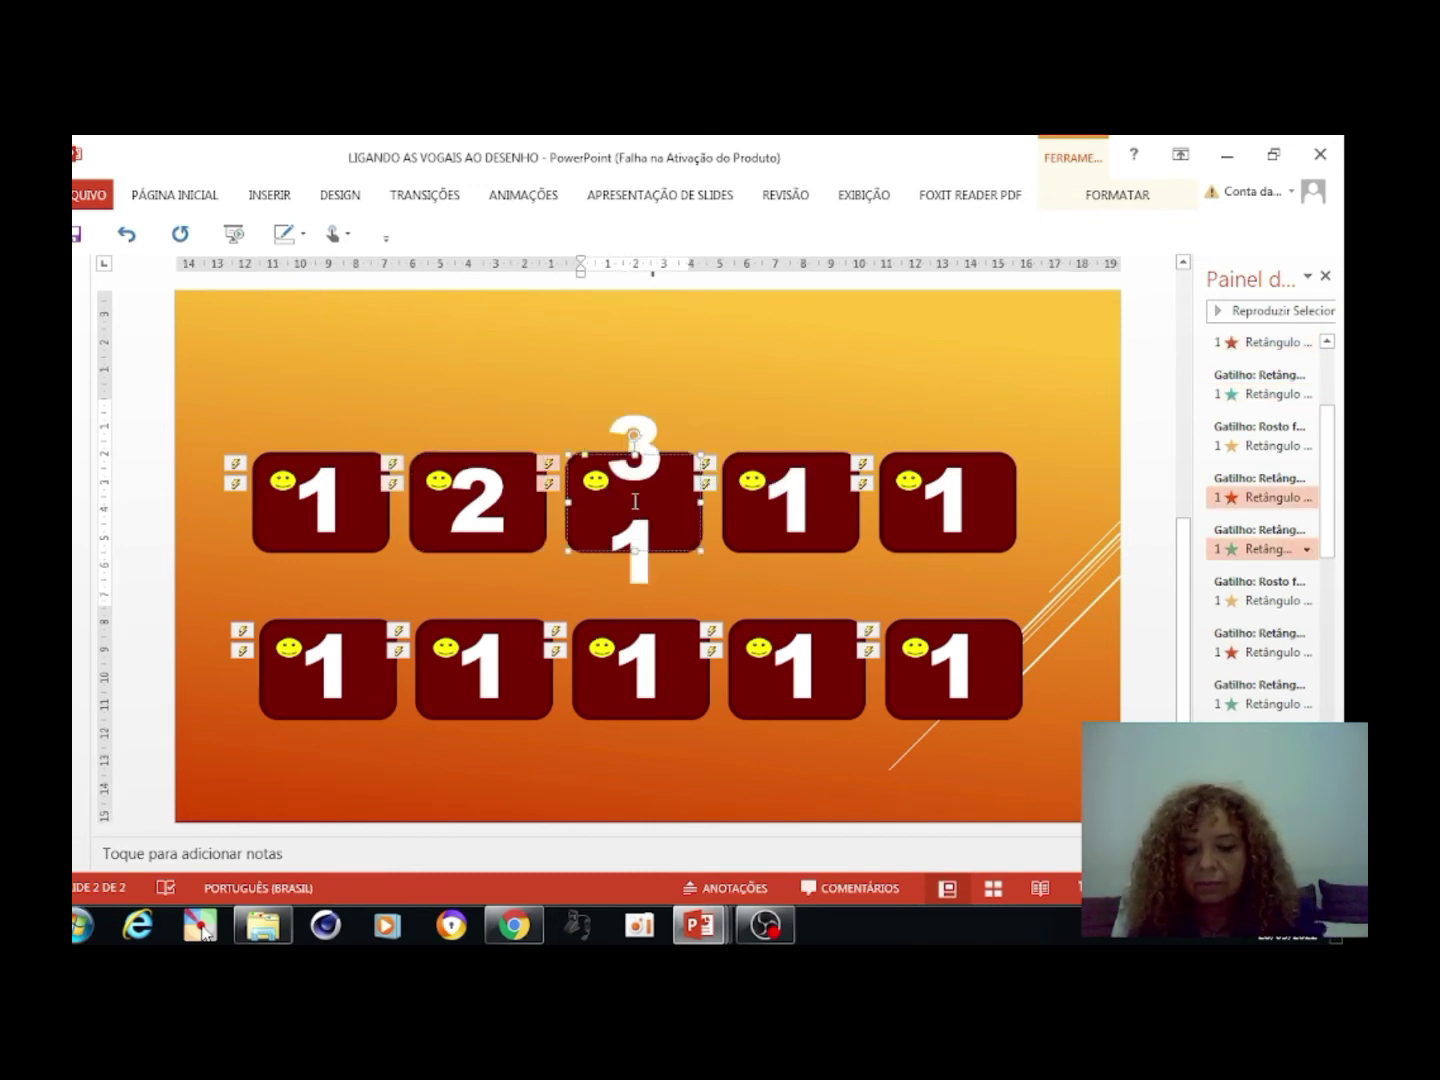
{"action": "key", "text": "Delete"}
{"action": "key", "text": "BackSpace"}
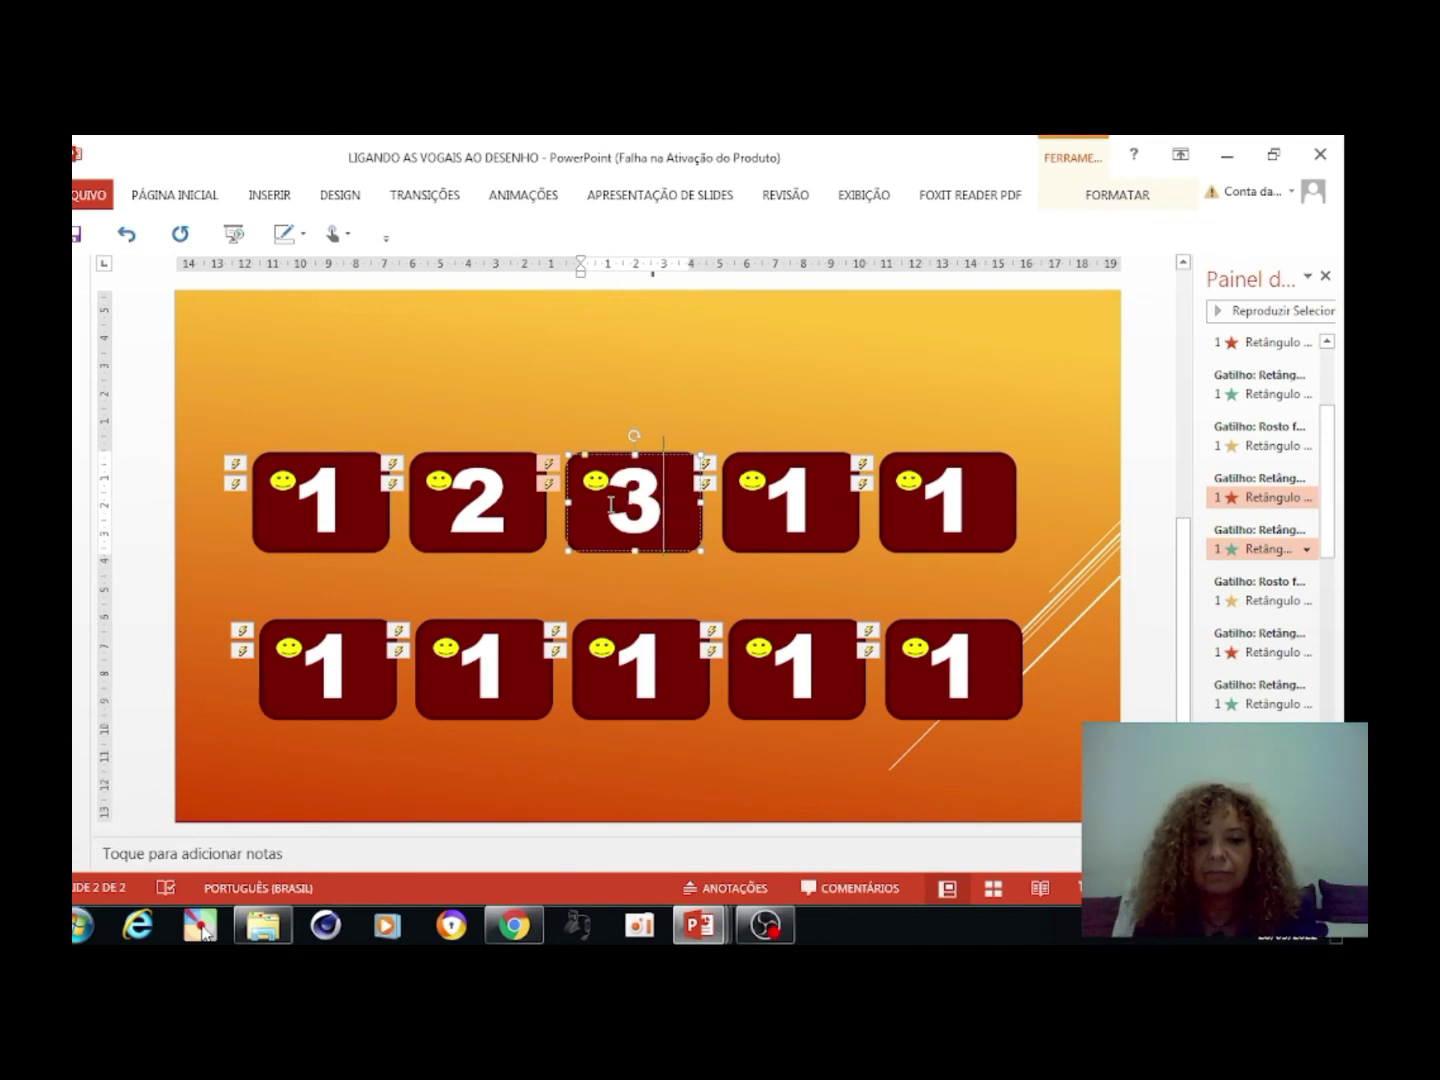
{"action": "double_click", "coordinate": [797, 494]}
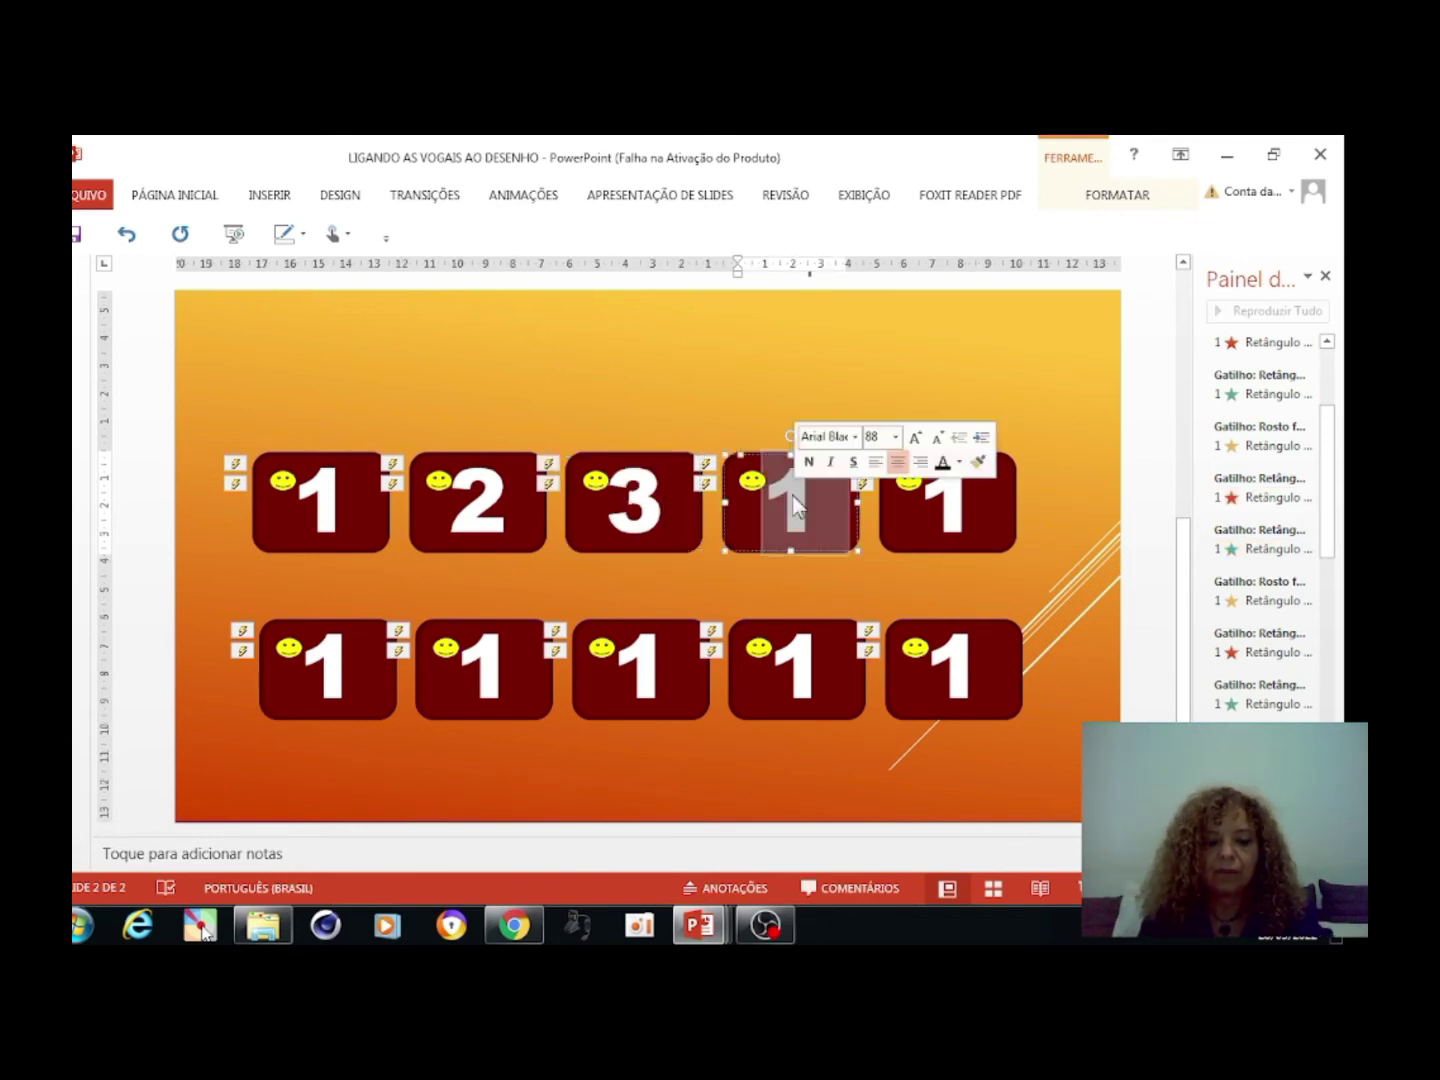
{"action": "type", "text": "4"}
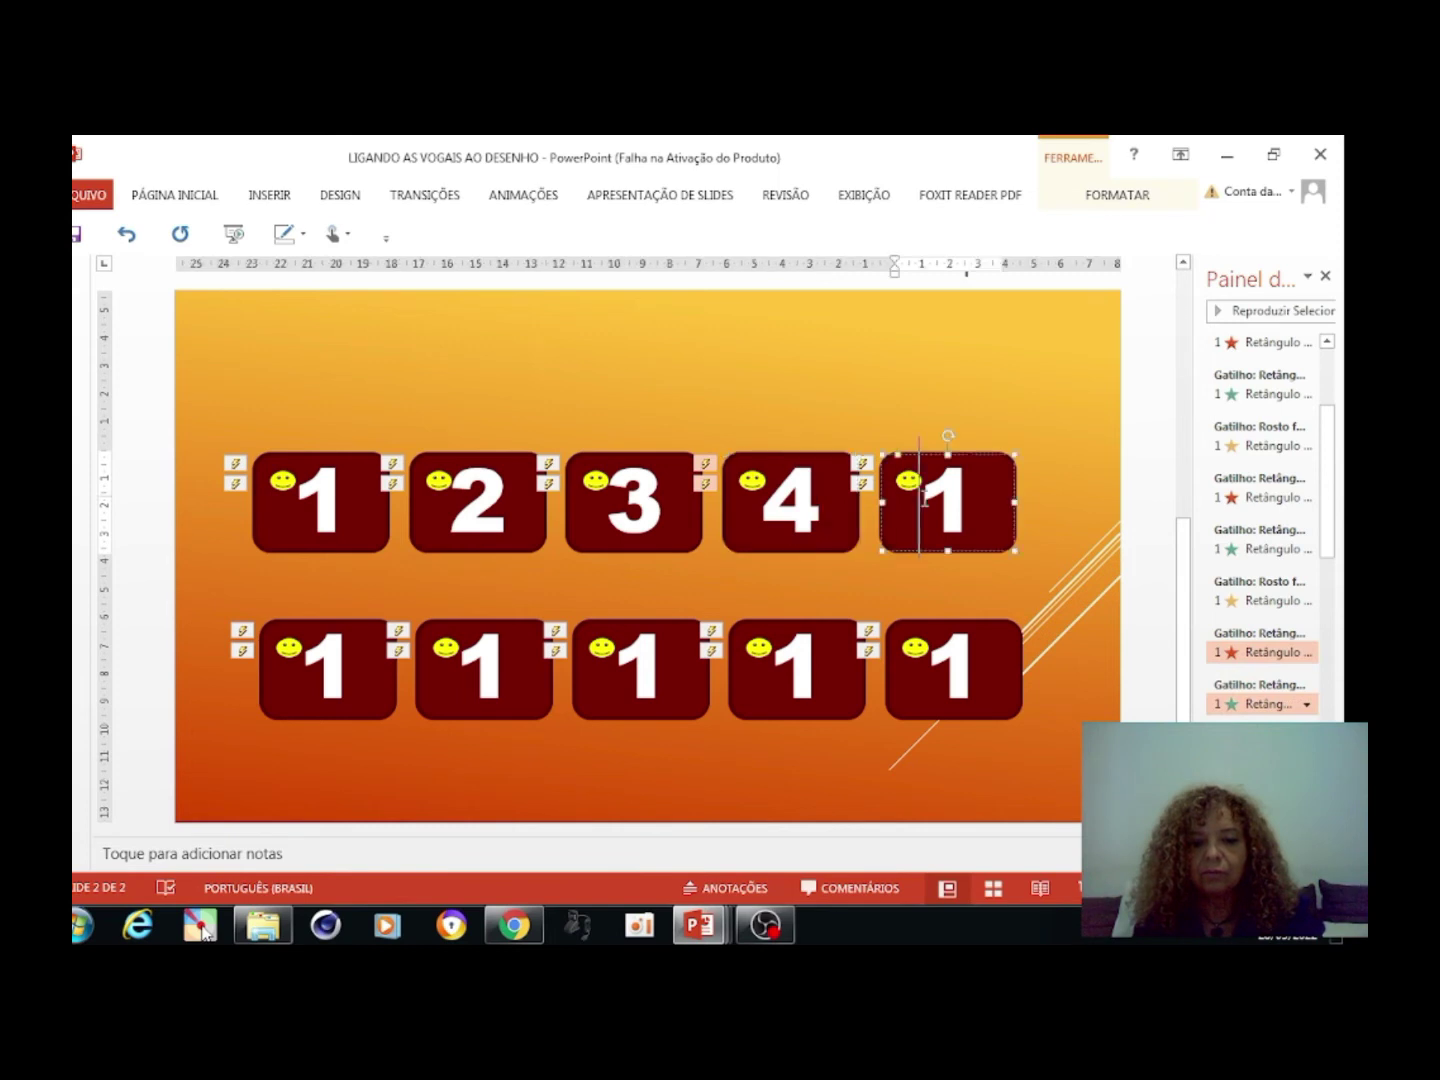
{"action": "left_click_drag", "start_coordinate": [922, 498], "coordinate": [965, 504]}
{"action": "type", "text": "5"}
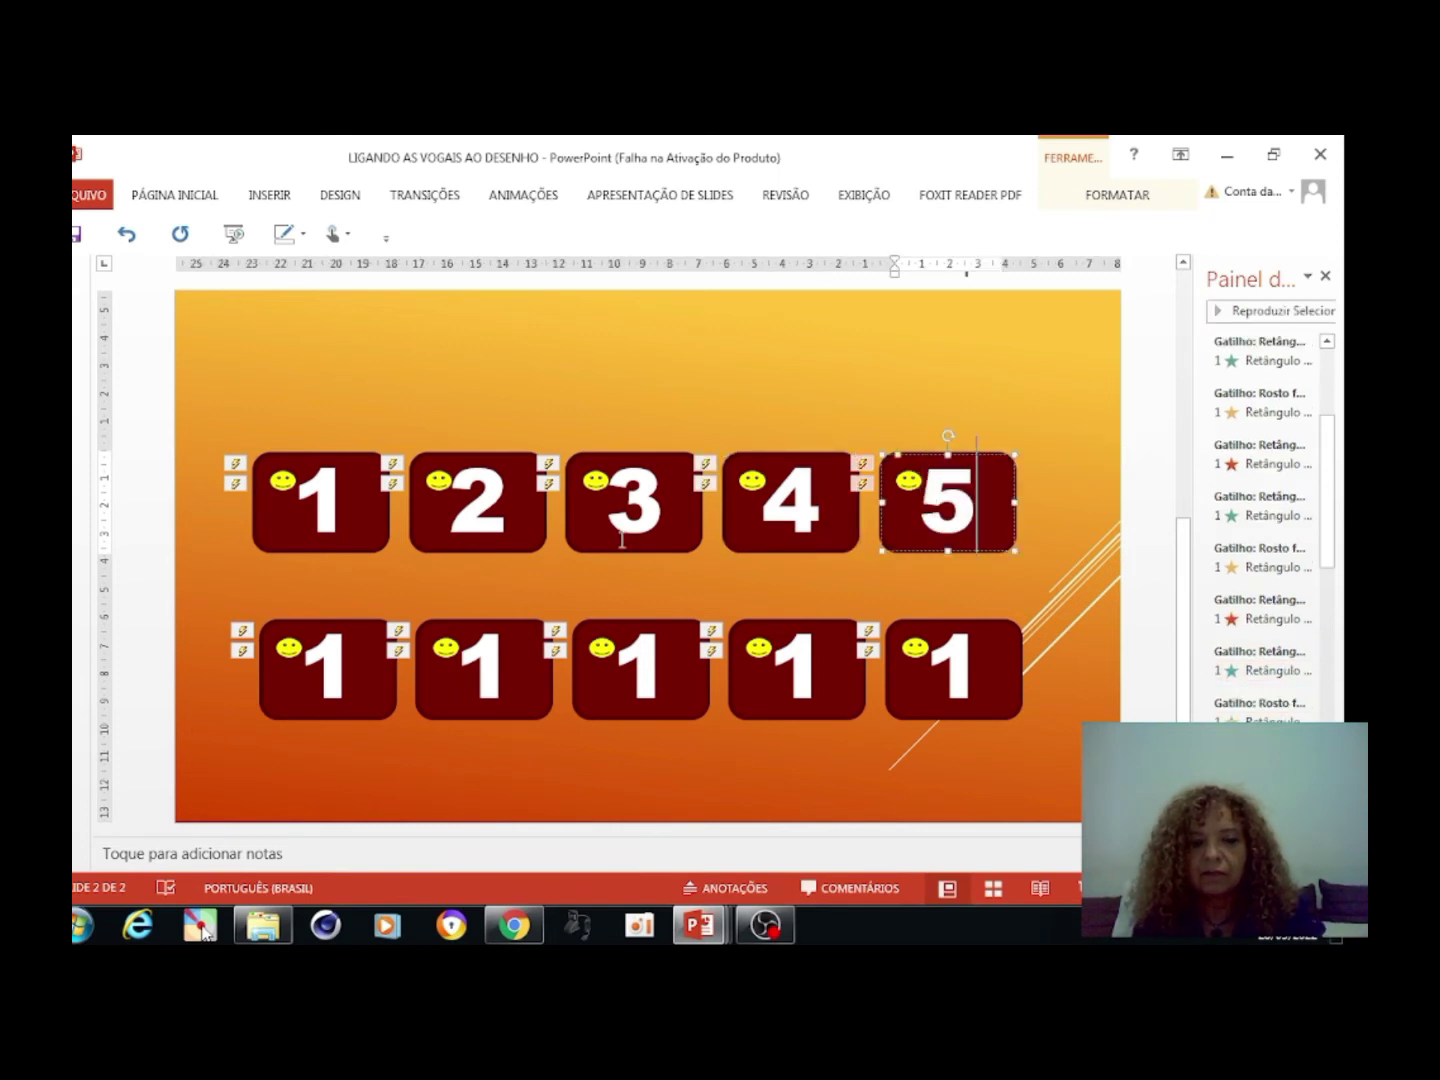
Renumber the bottom-row cards 6, 7, 8 and 9
{"action": "left_click_drag", "start_coordinate": [326, 643], "coordinate": [335, 657]}
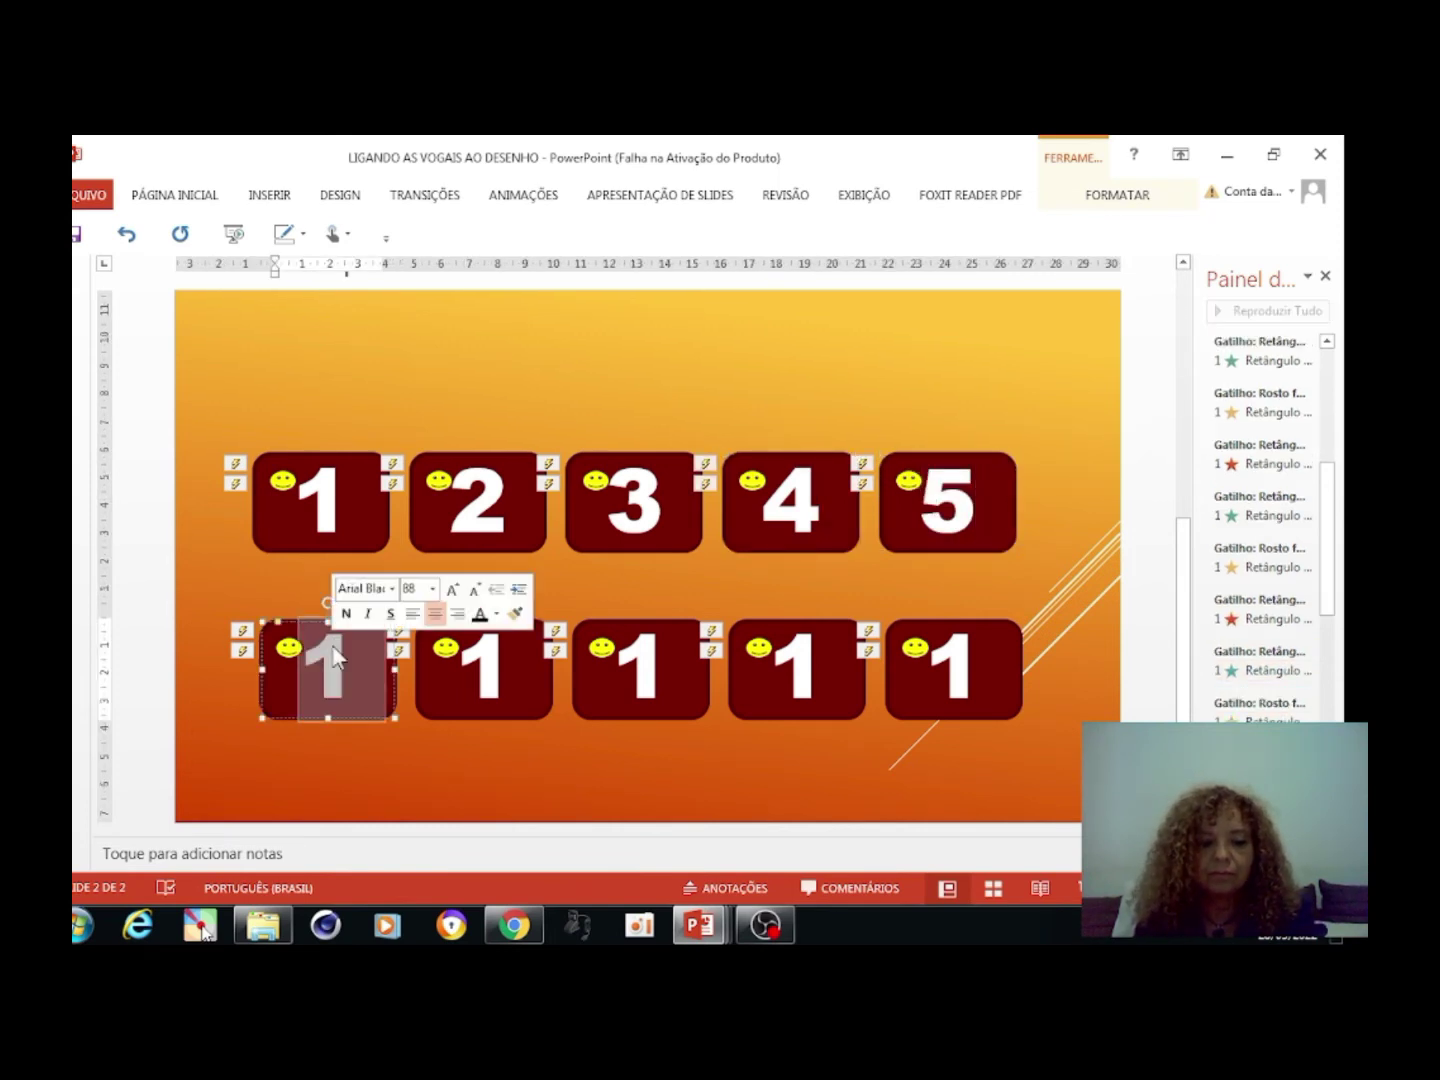
{"action": "type", "text": "6"}
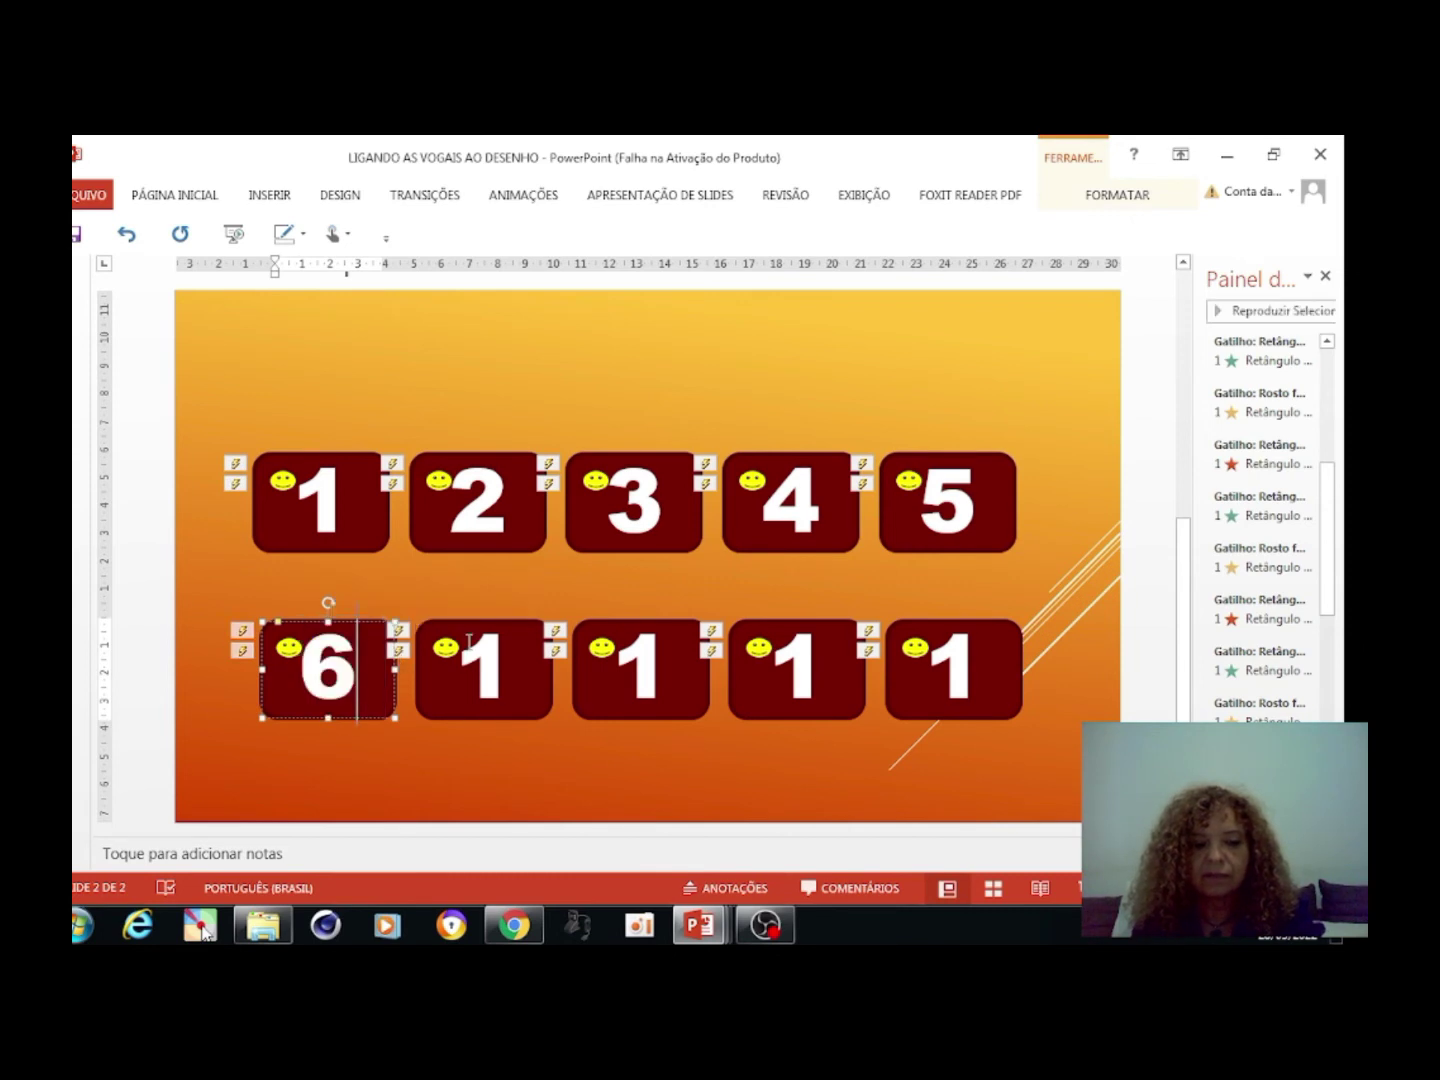
{"action": "left_click_drag", "start_coordinate": [470, 643], "coordinate": [491, 669]}
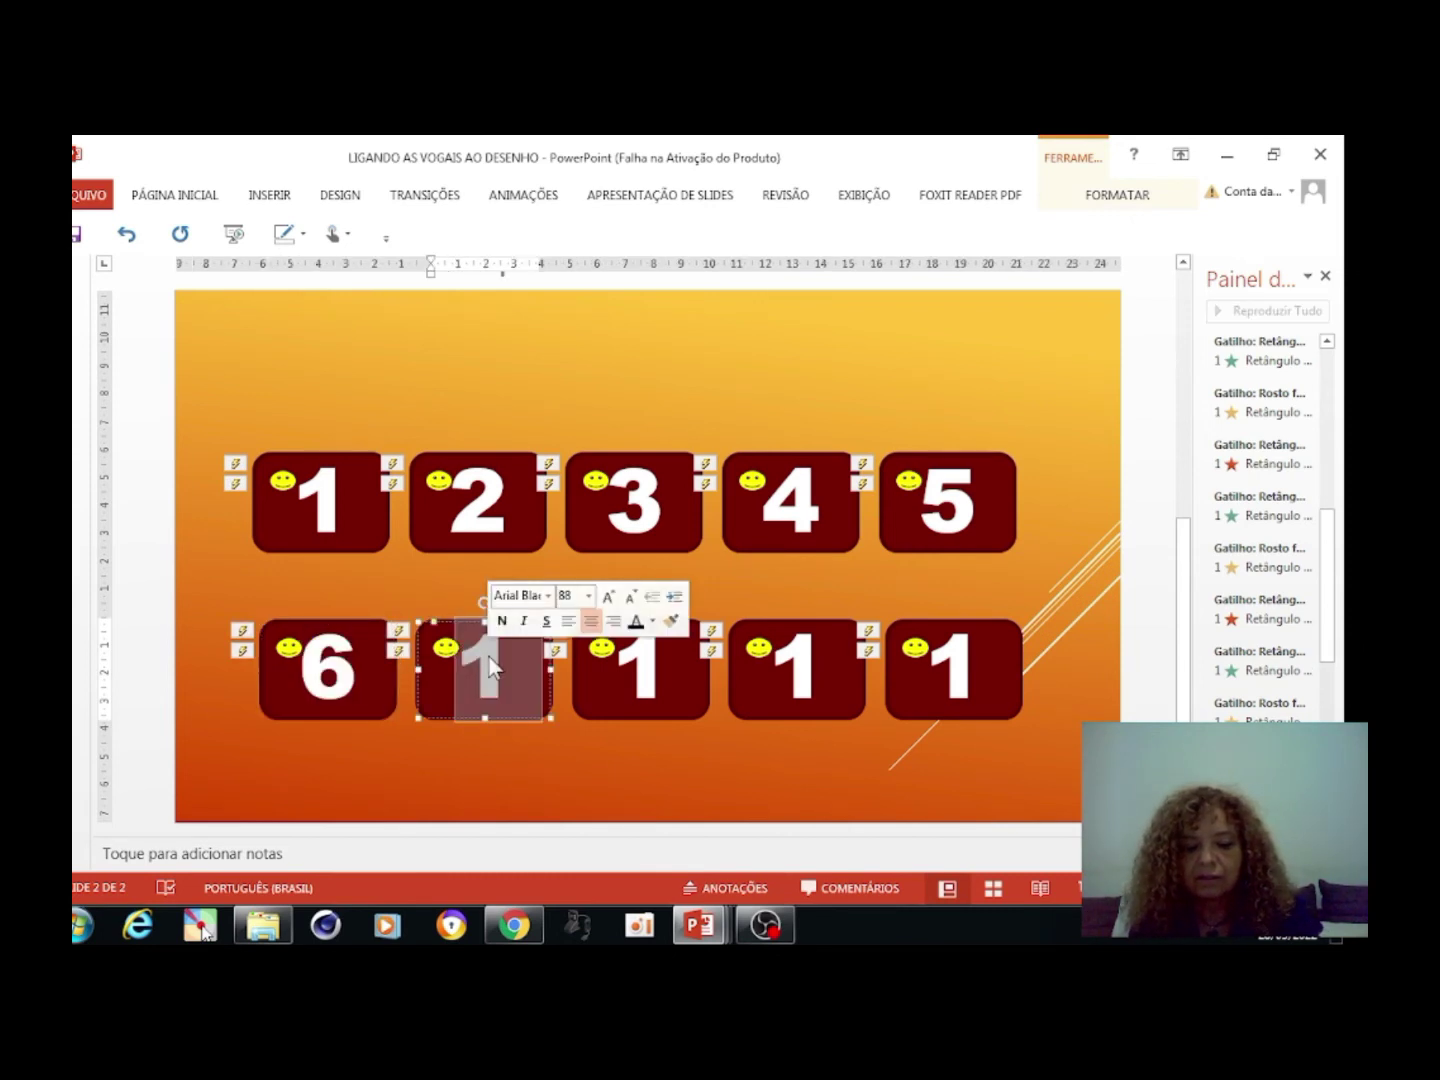
{"action": "type", "text": "7"}
{"action": "left_click_drag", "start_coordinate": [628, 660], "coordinate": [653, 663]}
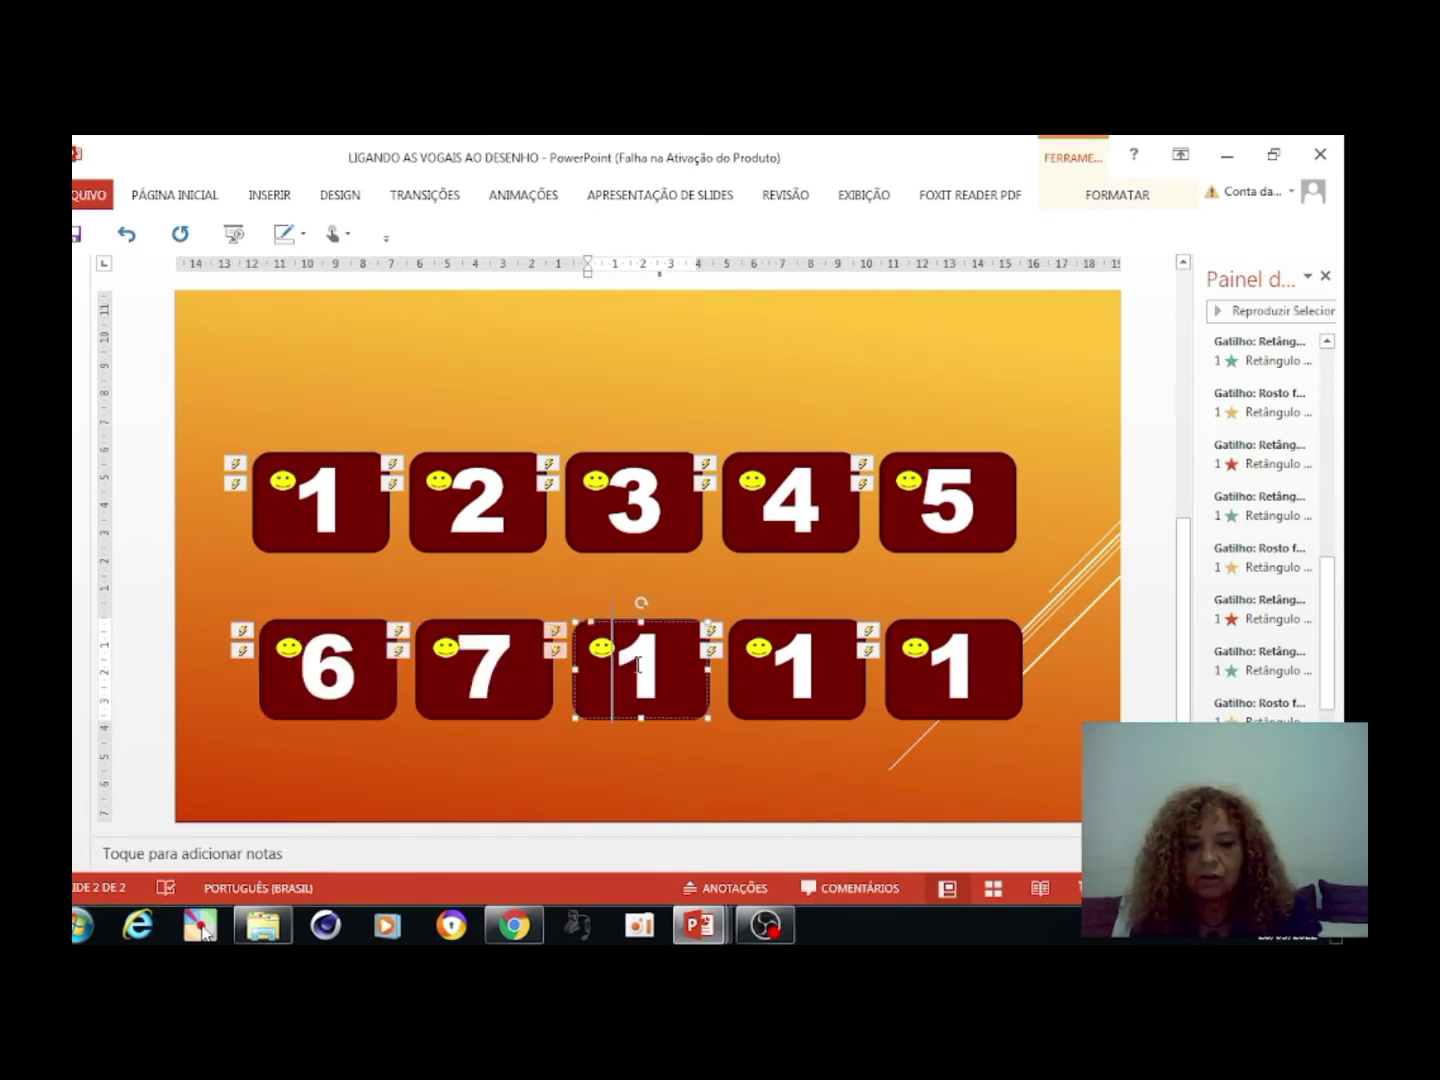
{"action": "type", "text": "8"}
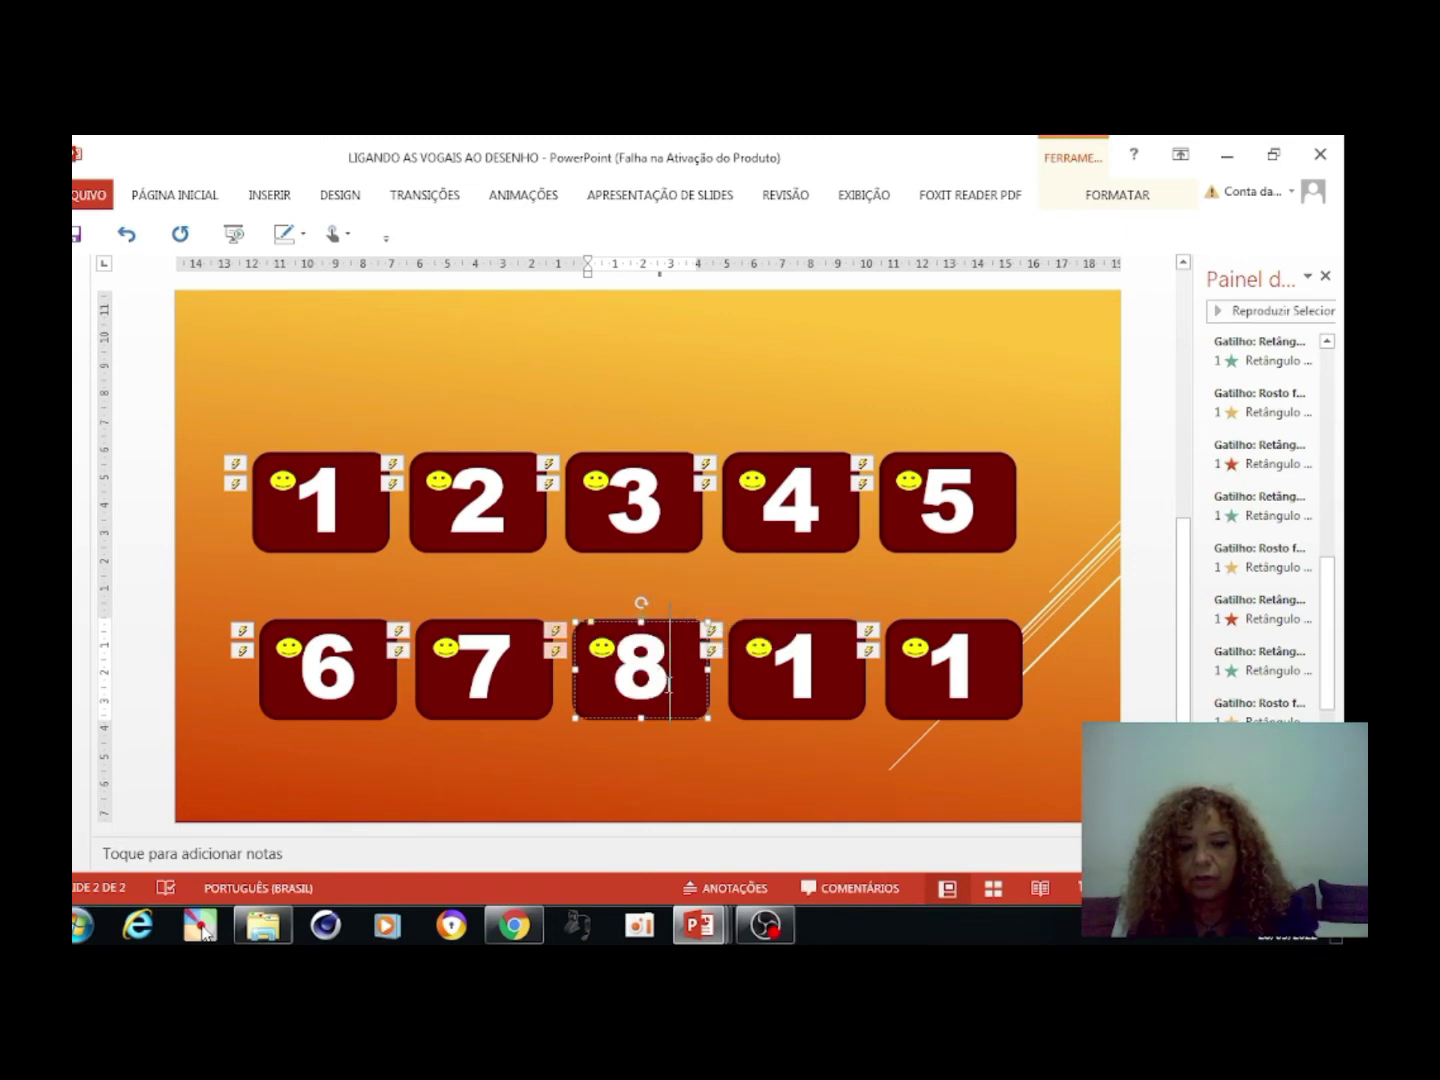
{"action": "left_click_drag", "start_coordinate": [780, 661], "coordinate": [806, 662]}
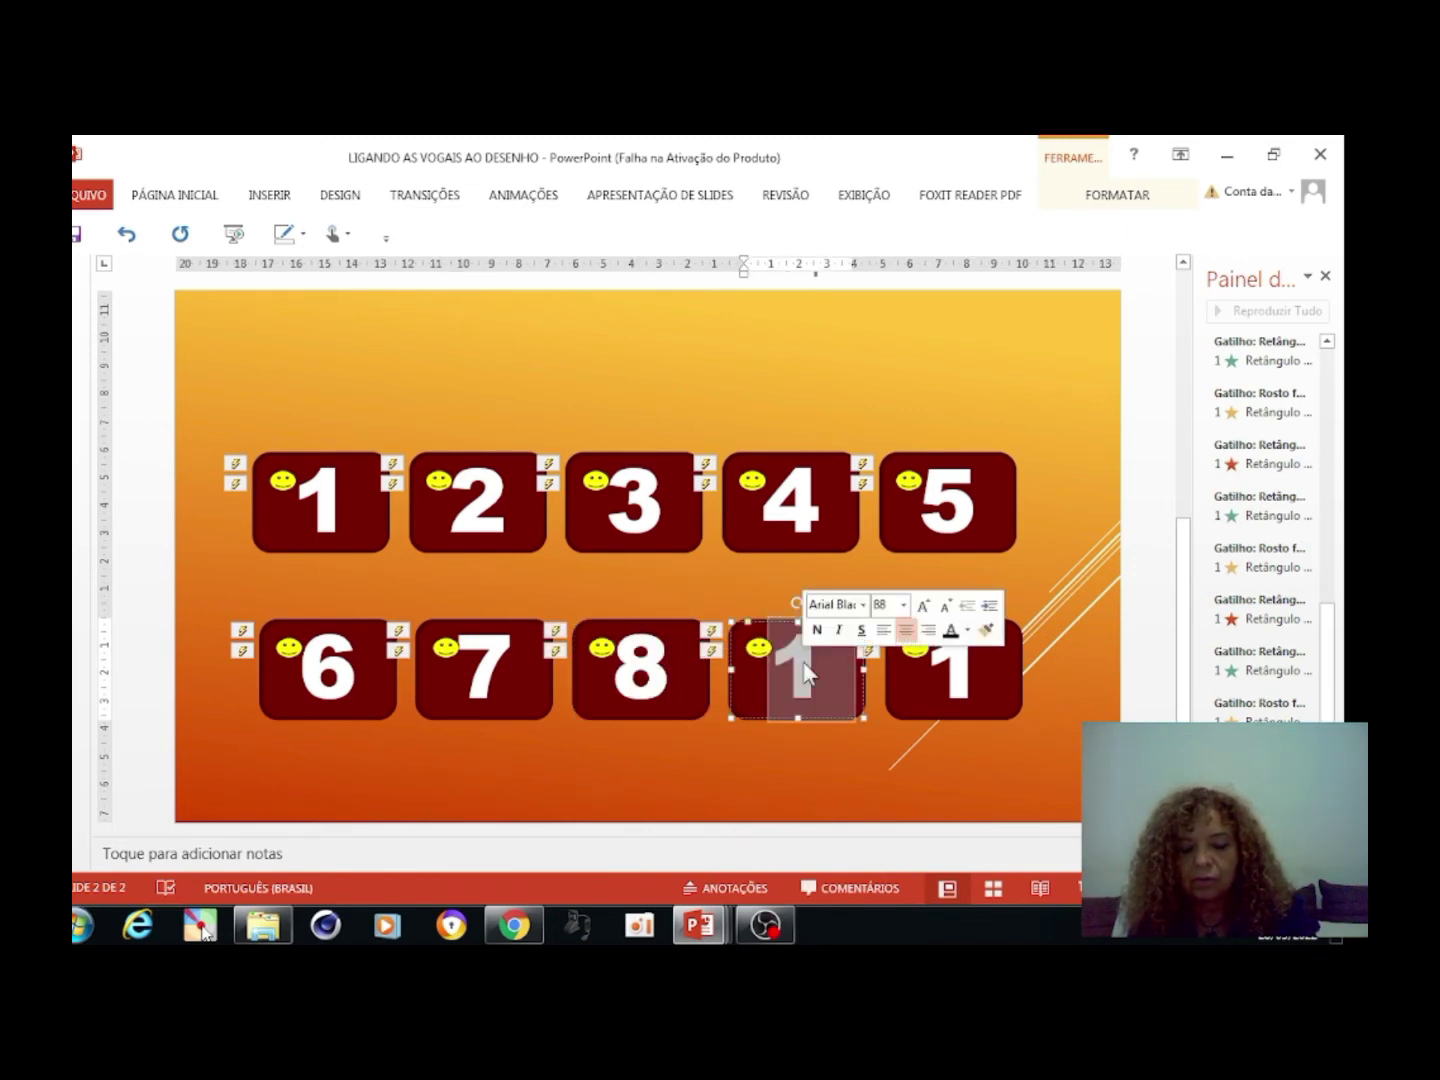
{"action": "type", "text": "9"}
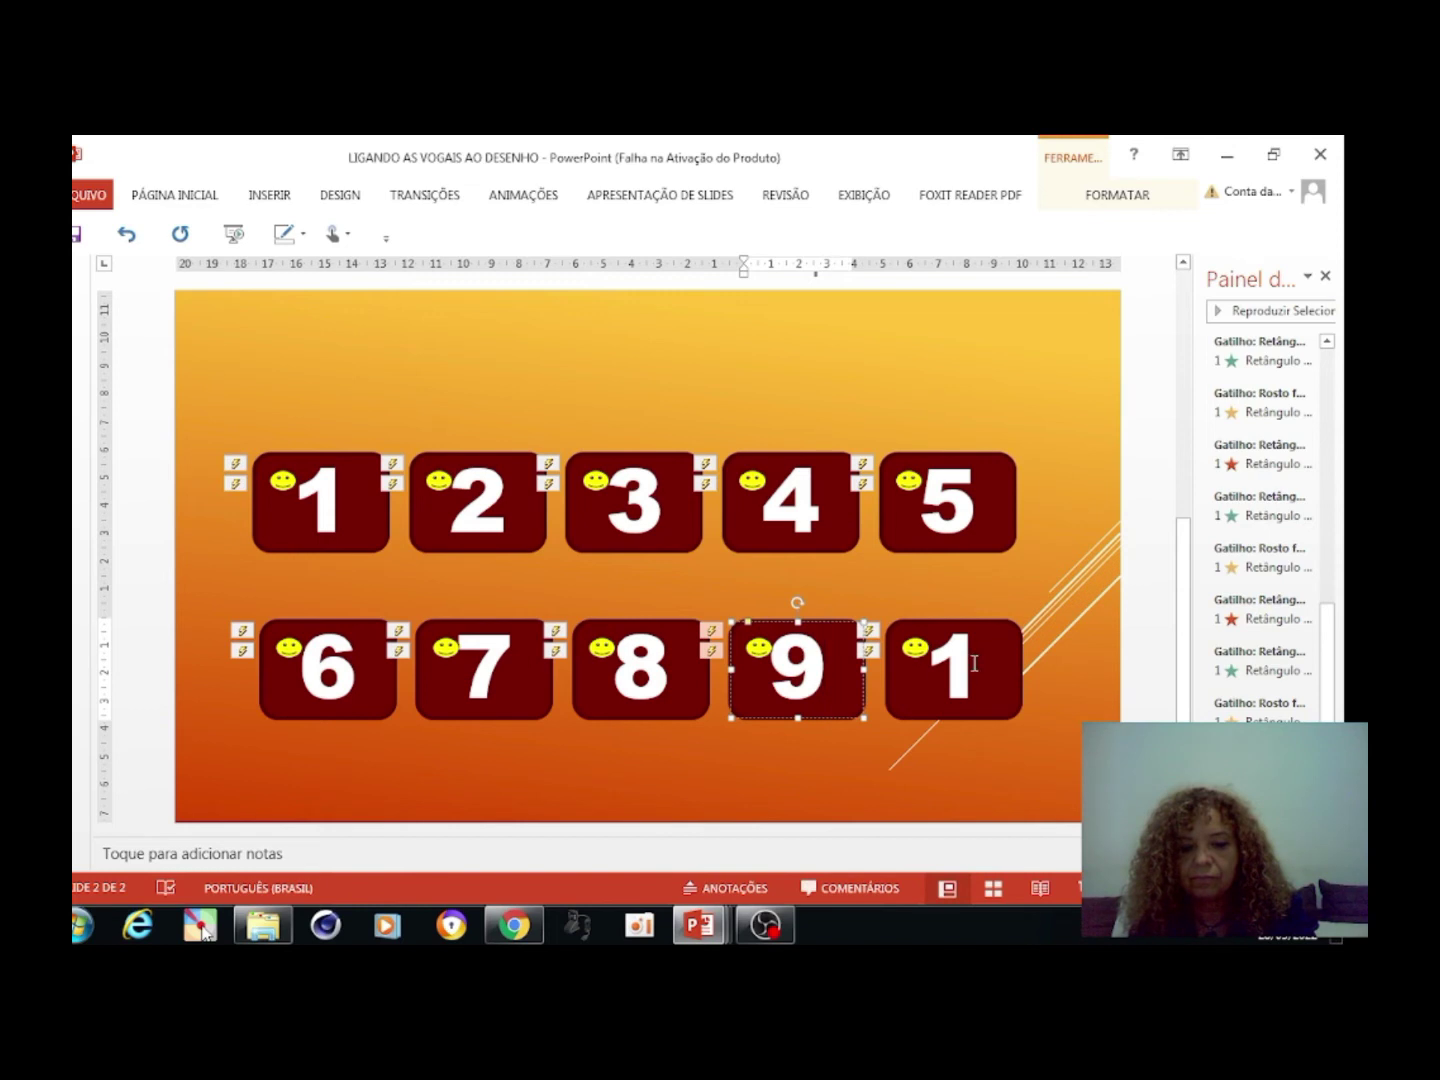
{"action": "left_click", "coordinate": [973, 663]}
Make the last card read 10
{"action": "type", "text": "0"}
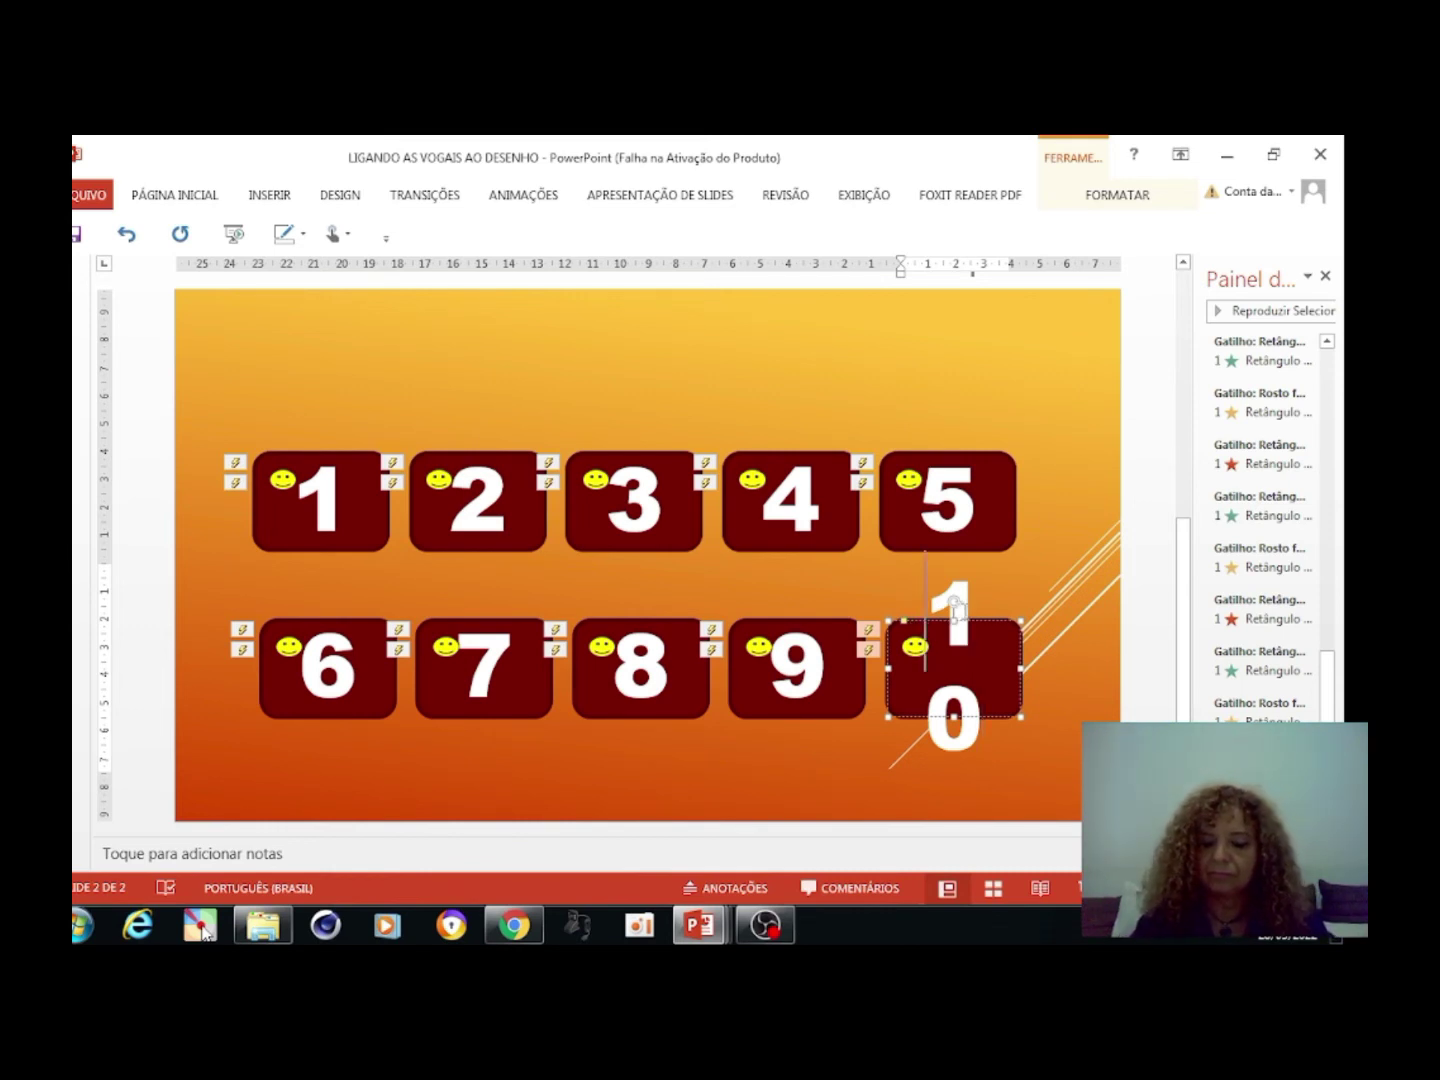
{"action": "key", "text": "Delete"}
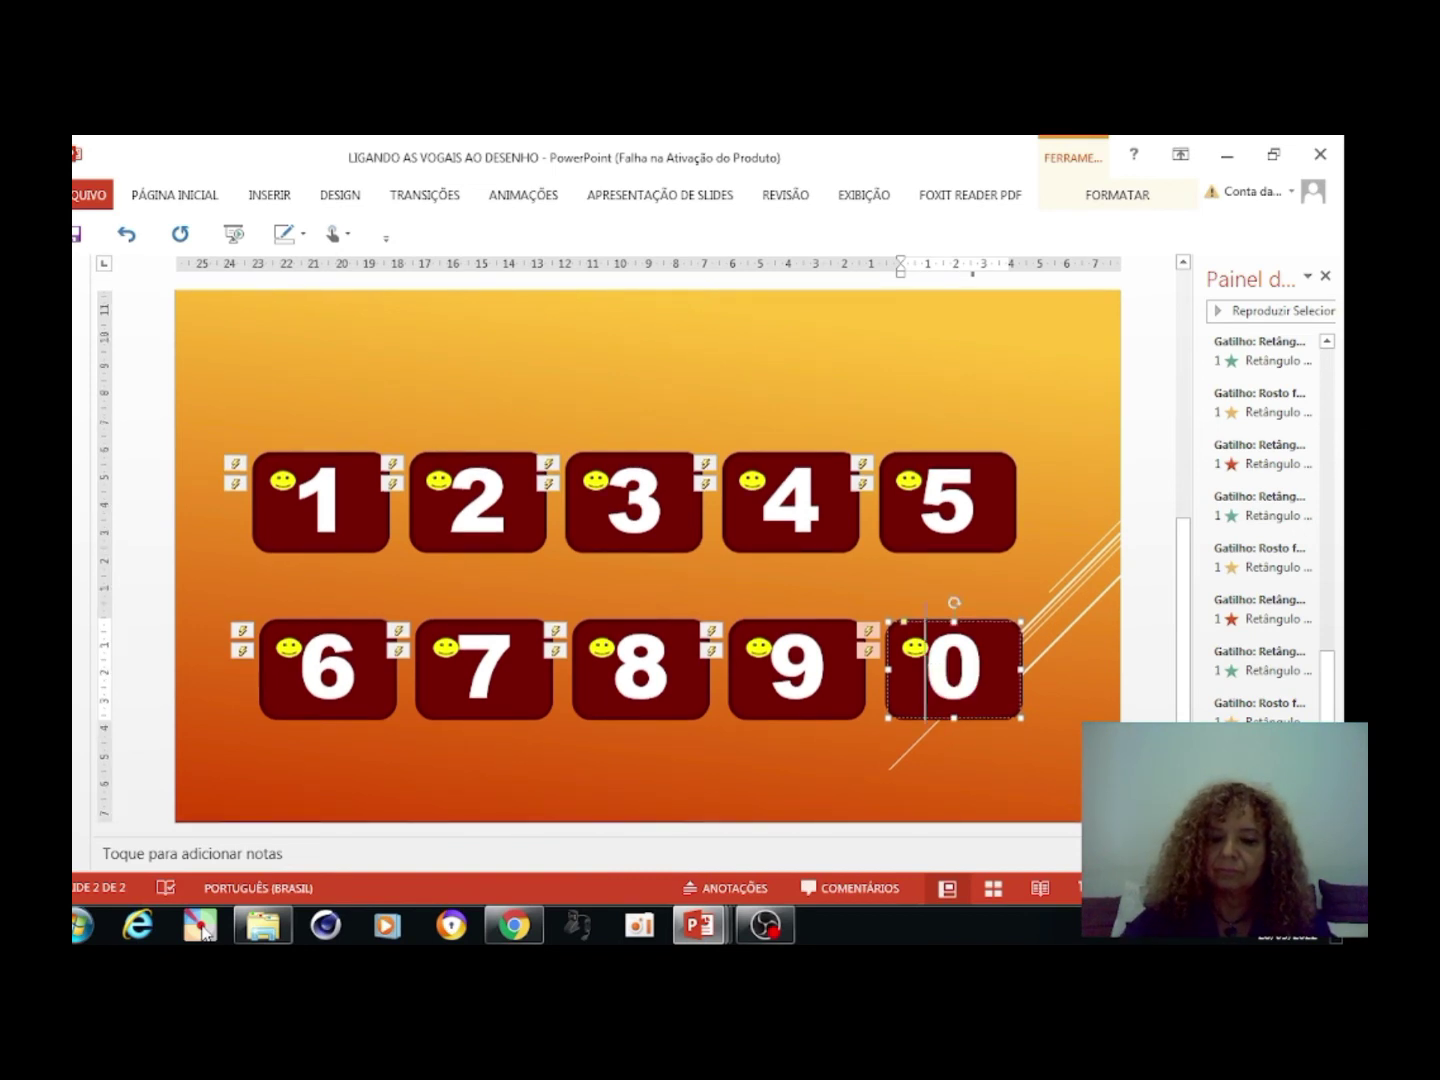
{"action": "type", "text": "1"}
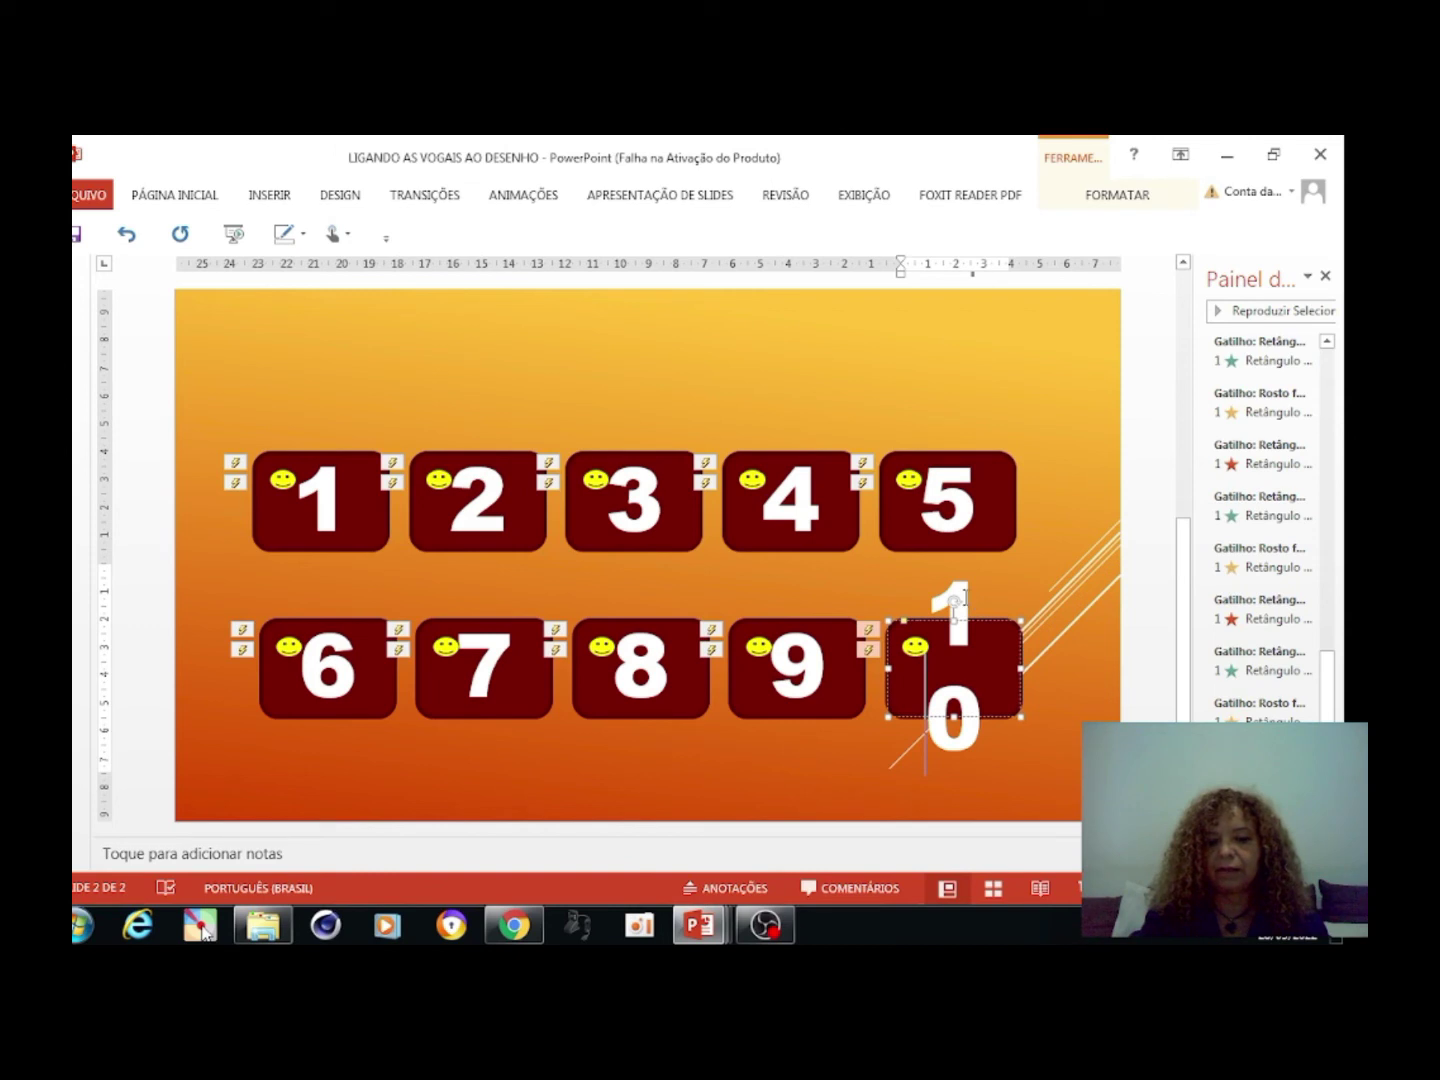
Shrink the 10 from 88 to 80 pt with Diminuir Tamanho da Fonte
{"action": "left_click_drag", "start_coordinate": [982, 690], "coordinate": [925, 587]}
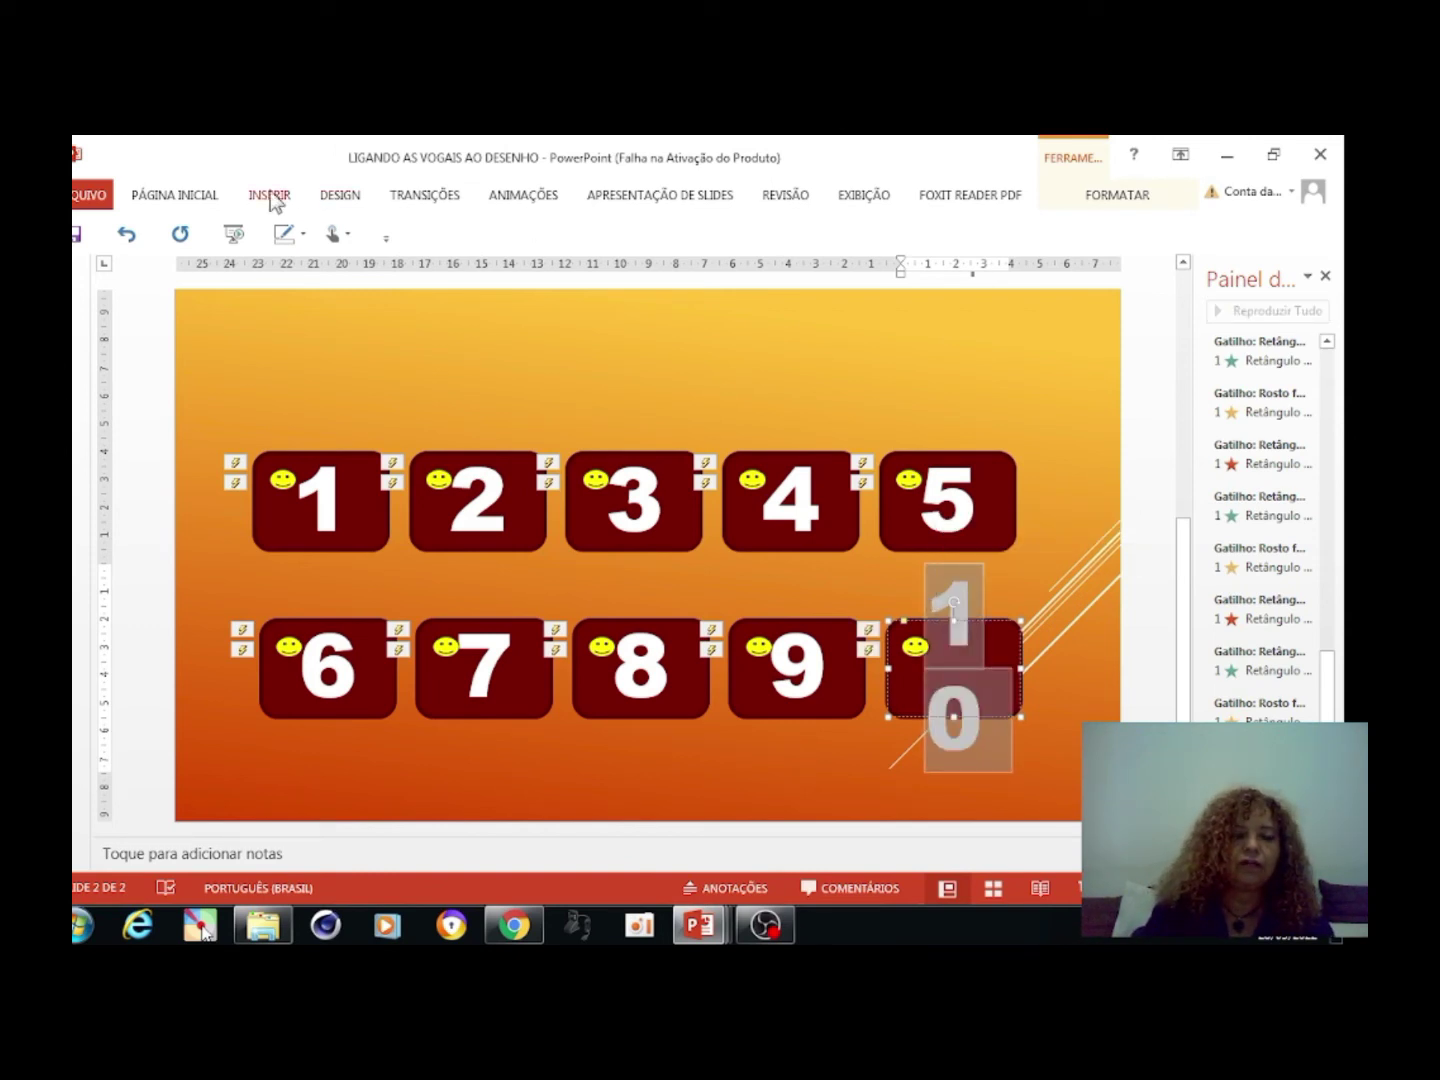
{"action": "left_click", "coordinate": [197, 195]}
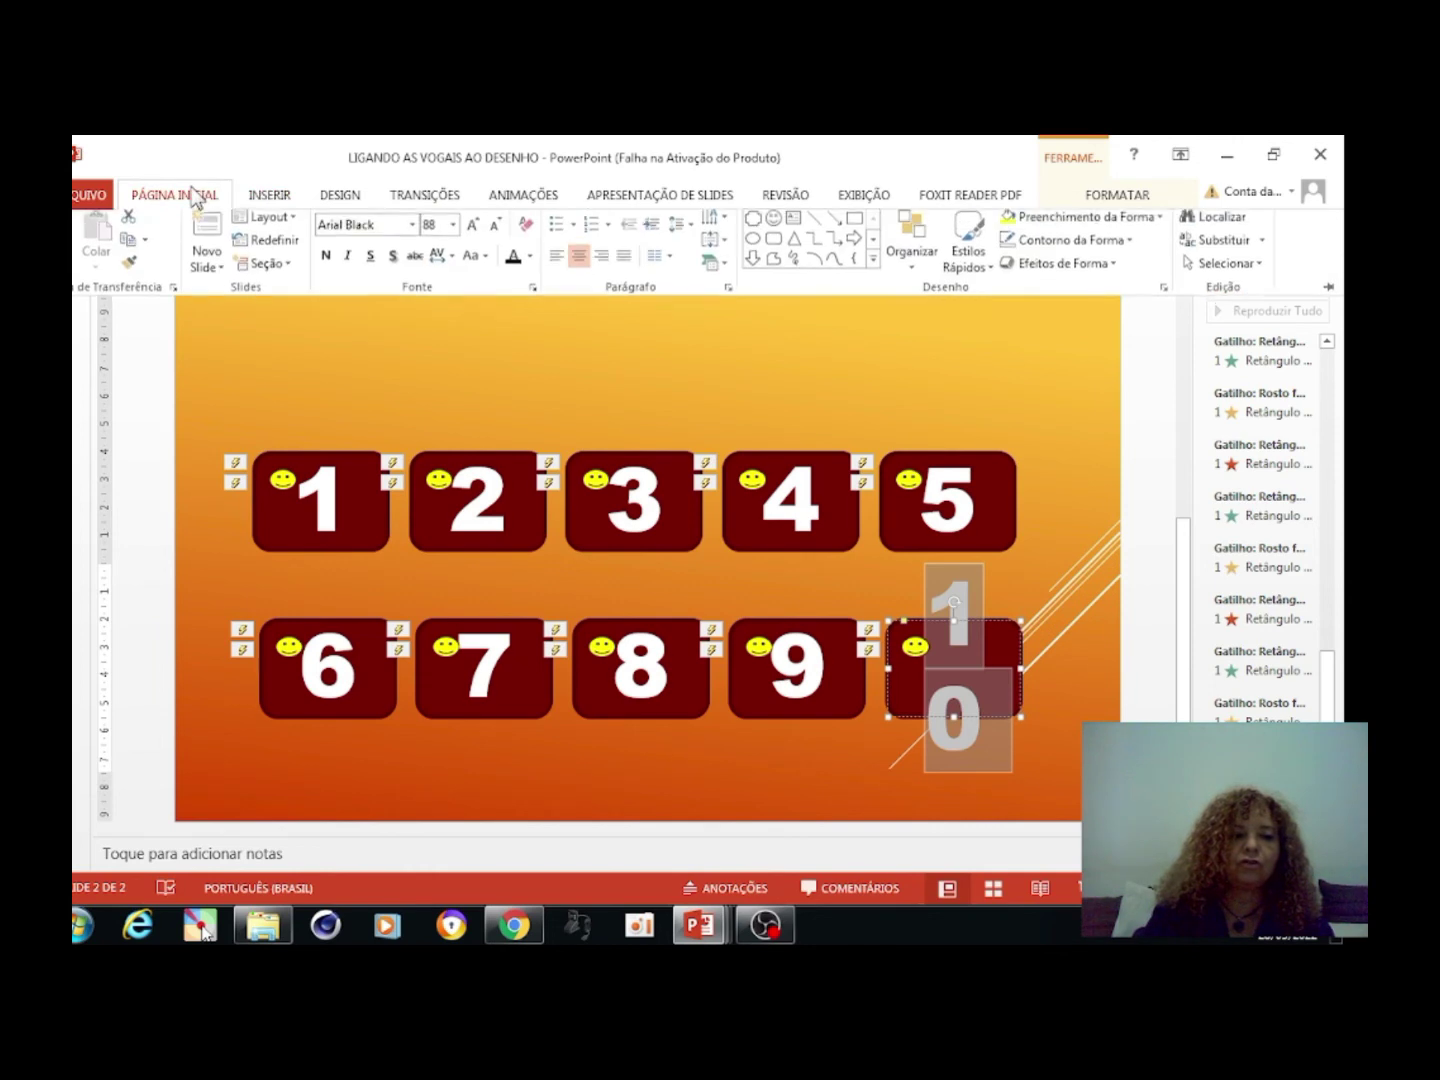
{"action": "left_click", "coordinate": [495, 239]}
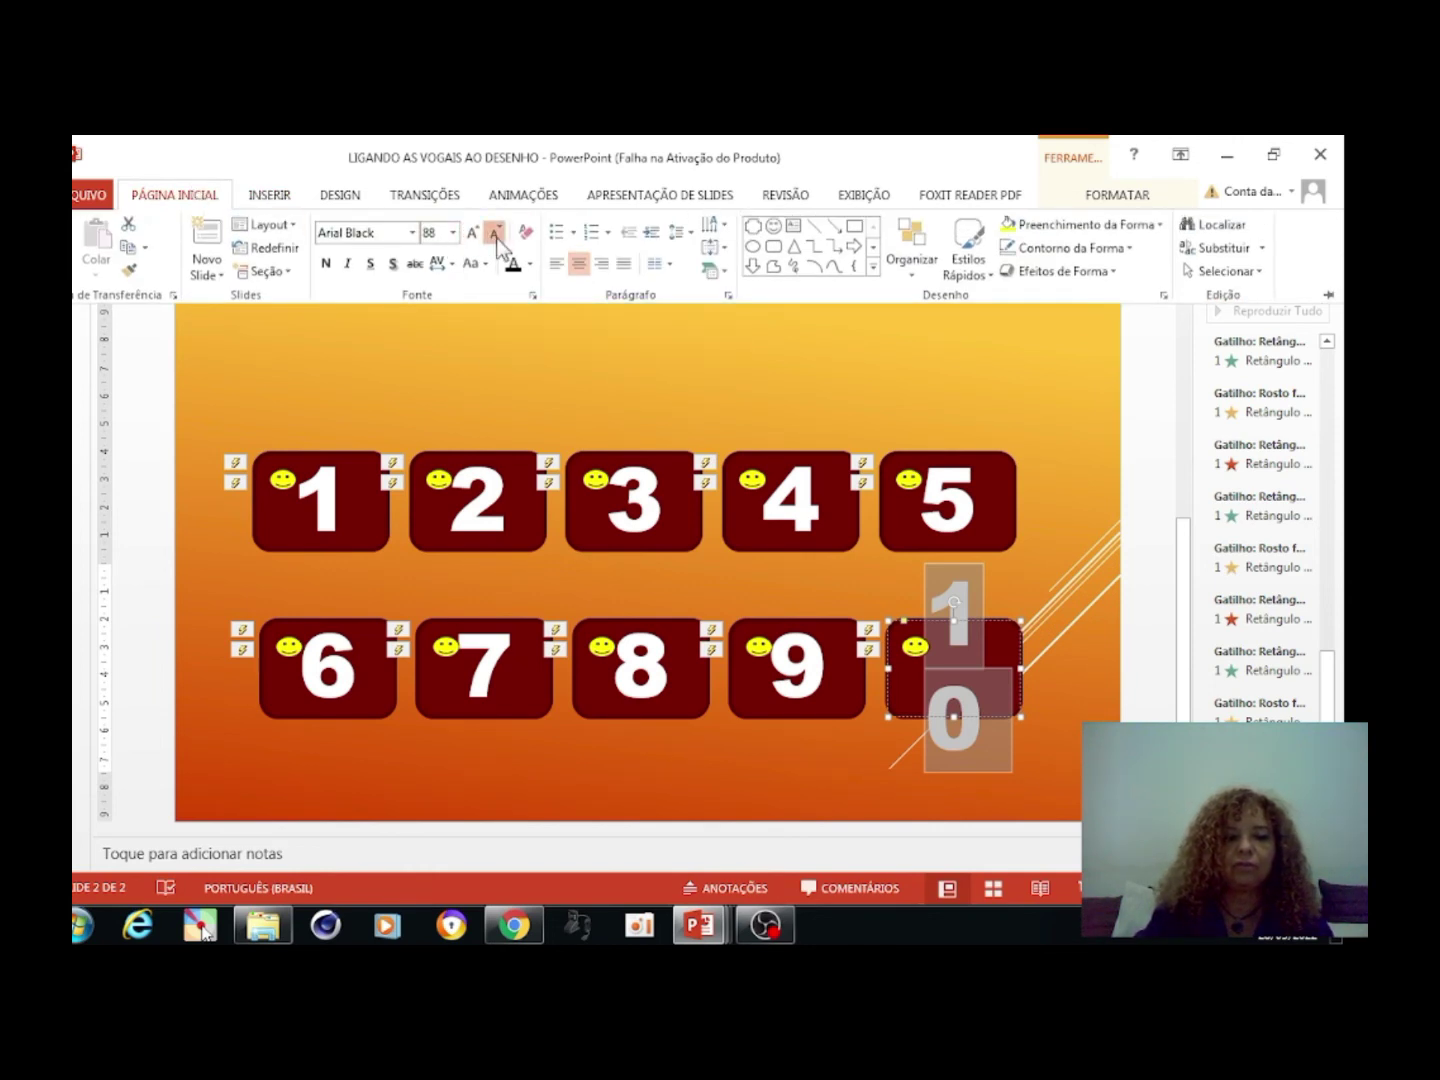
{"action": "left_click", "coordinate": [1090, 477]}
{"action": "left_click", "coordinate": [1037, 492]}
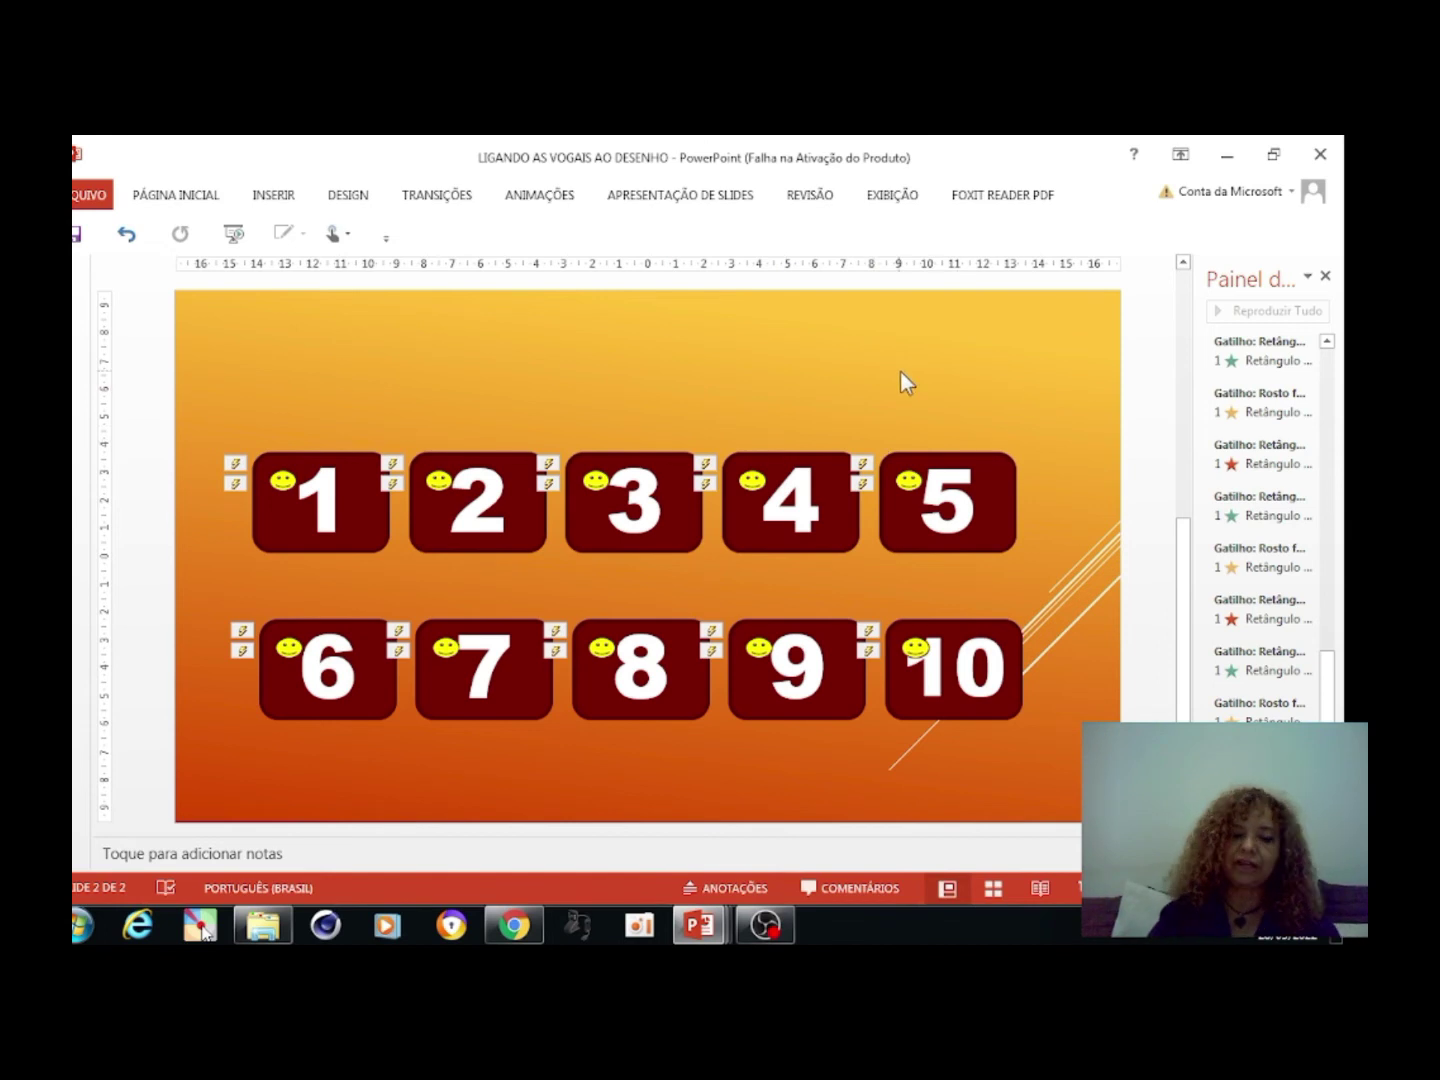
Drag cards 1–5 upward off their A cards
{"action": "mouse_move", "coordinate": [375, 530]}
{"action": "left_mouse_down"}
{"action": "mouse_move", "coordinate": [409, 376]}
{"action": "mouse_move", "coordinate": [390, 433]}
{"action": "left_mouse_up"}
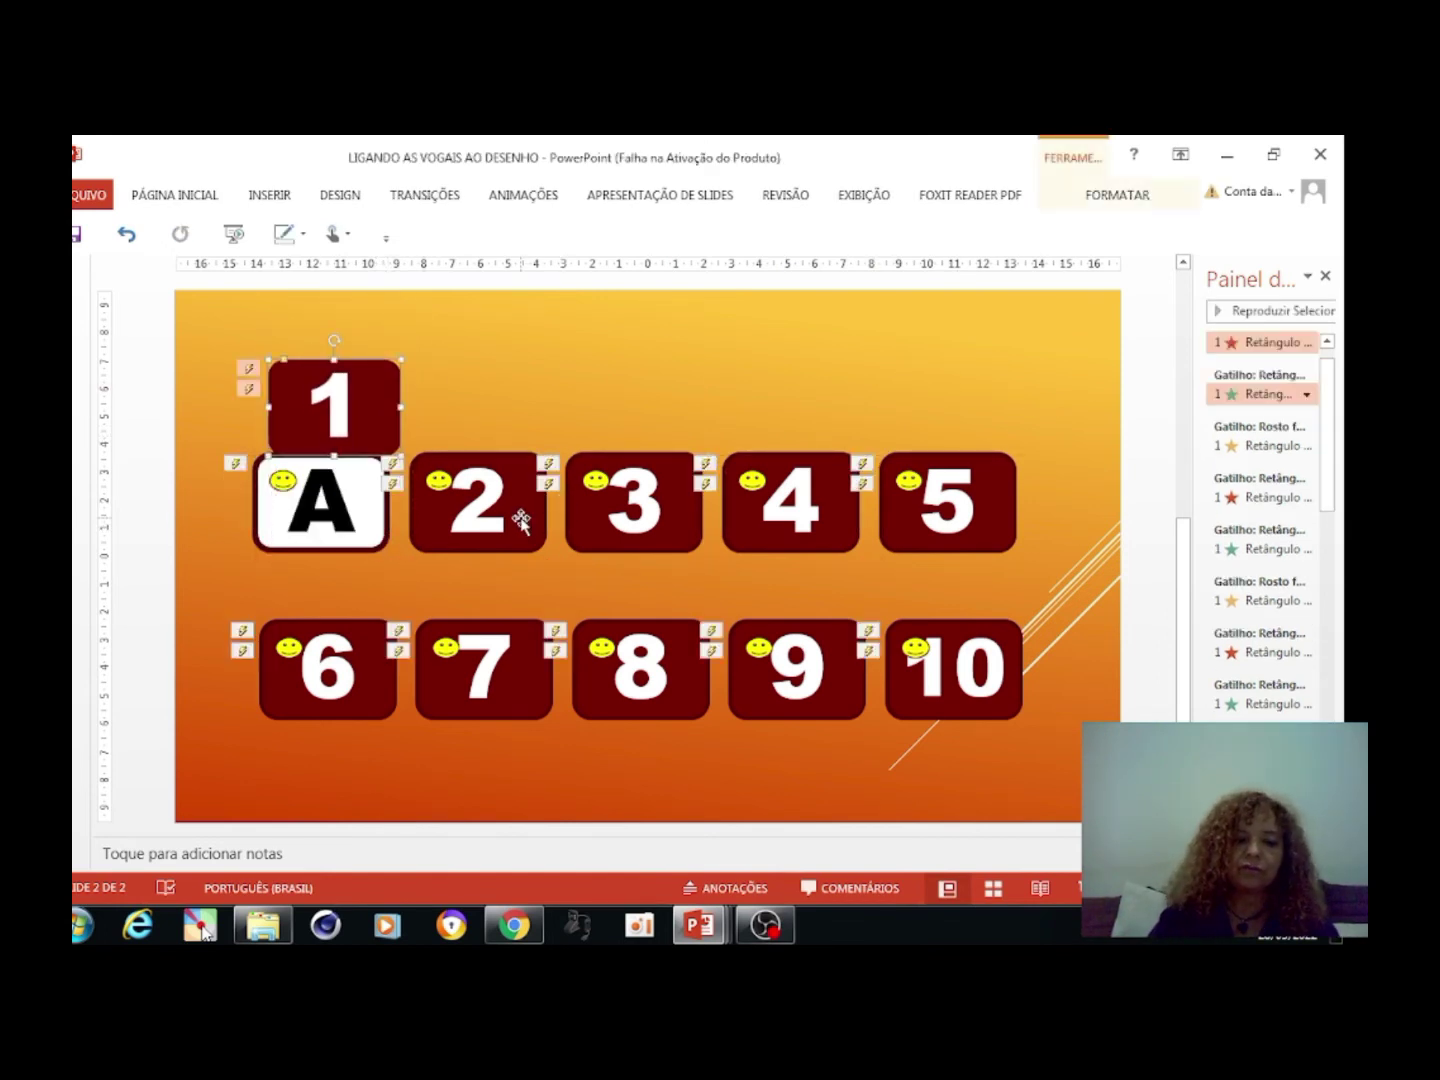
{"action": "left_click_drag", "start_coordinate": [518, 520], "coordinate": [521, 441]}
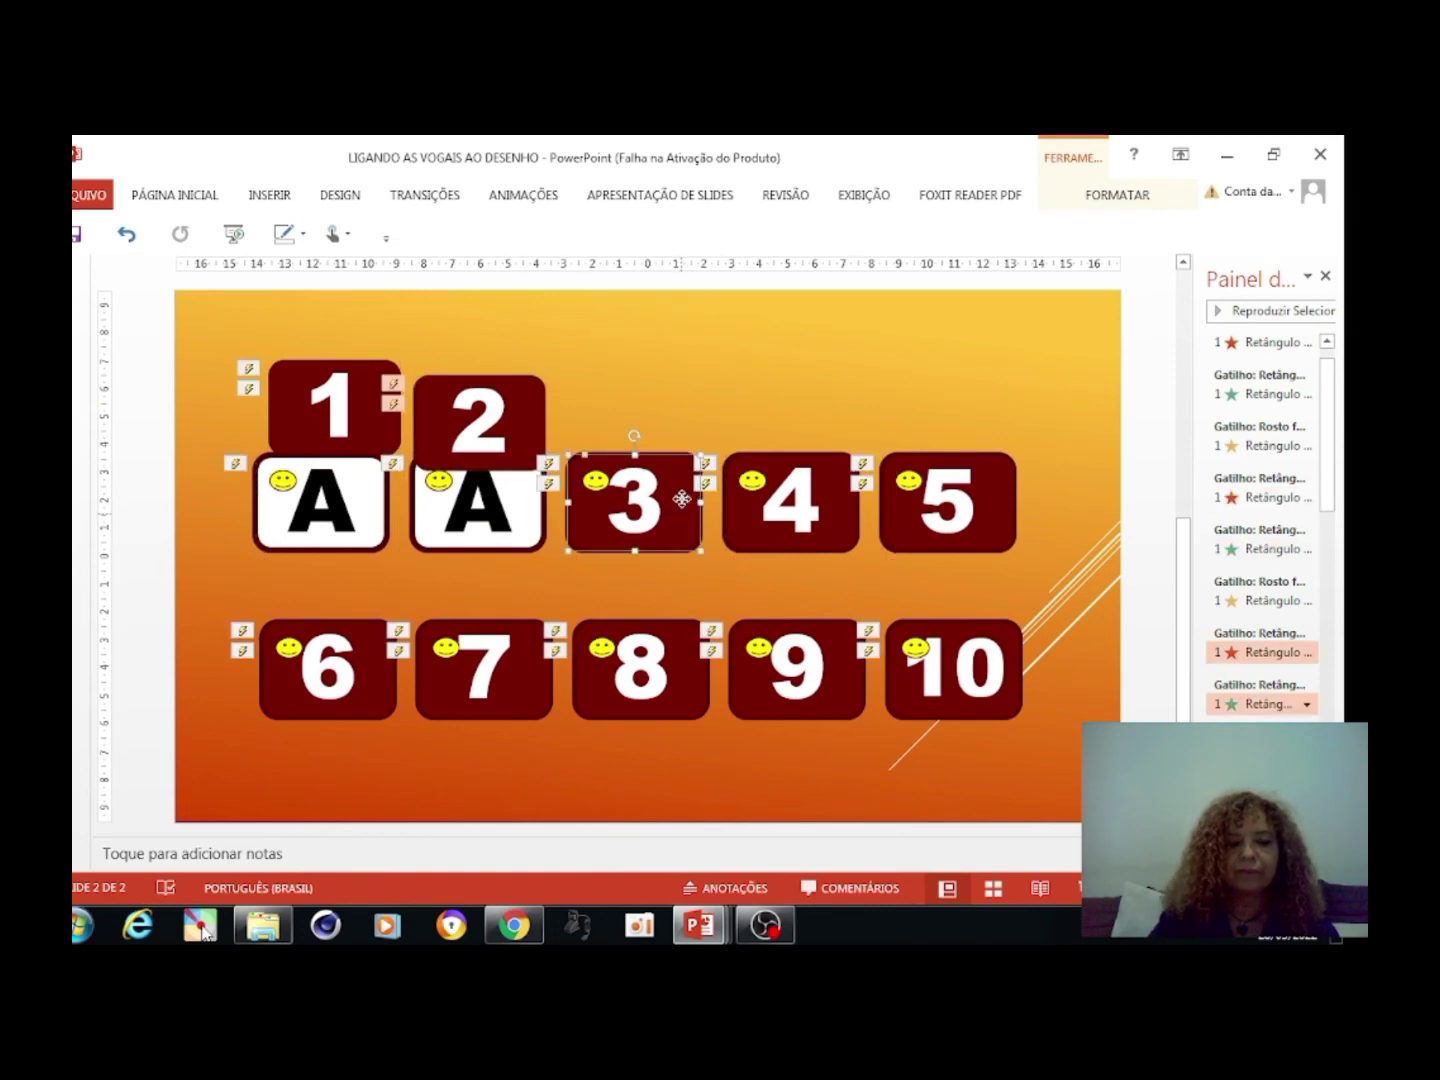
{"action": "left_click_drag", "start_coordinate": [676, 515], "coordinate": [669, 413]}
{"action": "left_click_drag", "start_coordinate": [856, 543], "coordinate": [842, 456]}
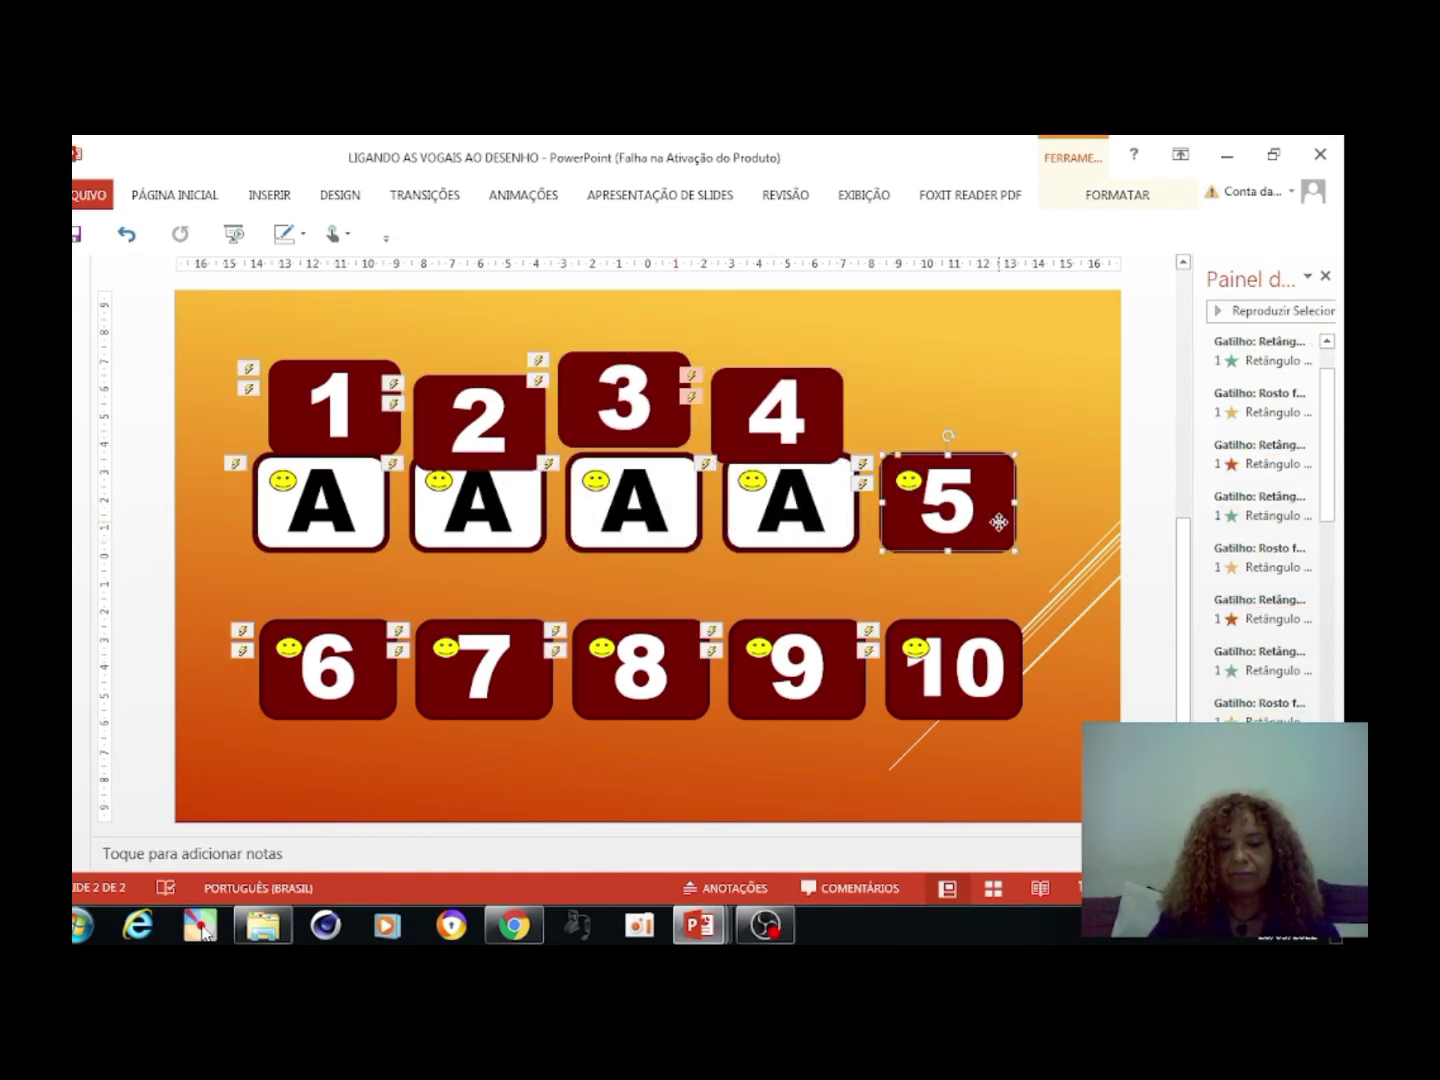
{"action": "left_click_drag", "start_coordinate": [976, 518], "coordinate": [968, 431]}
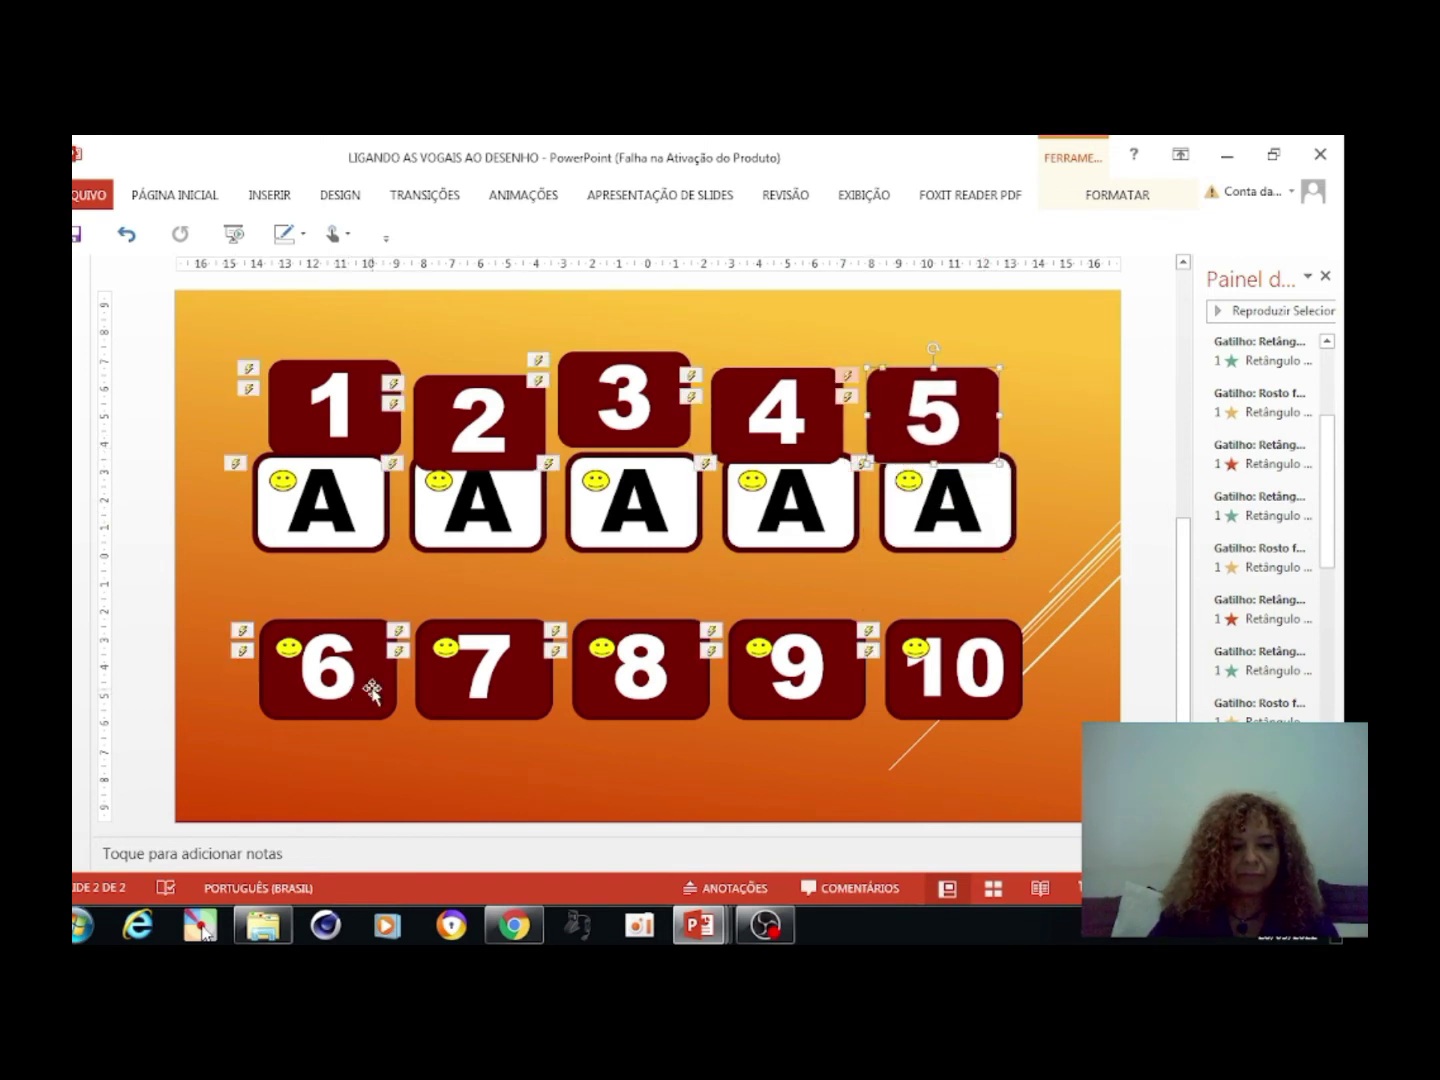
Drag cards 6–10 downward, uncovering the remaining A cards
{"action": "left_click_drag", "start_coordinate": [373, 689], "coordinate": [379, 794]}
{"action": "left_click", "coordinate": [524, 706]}
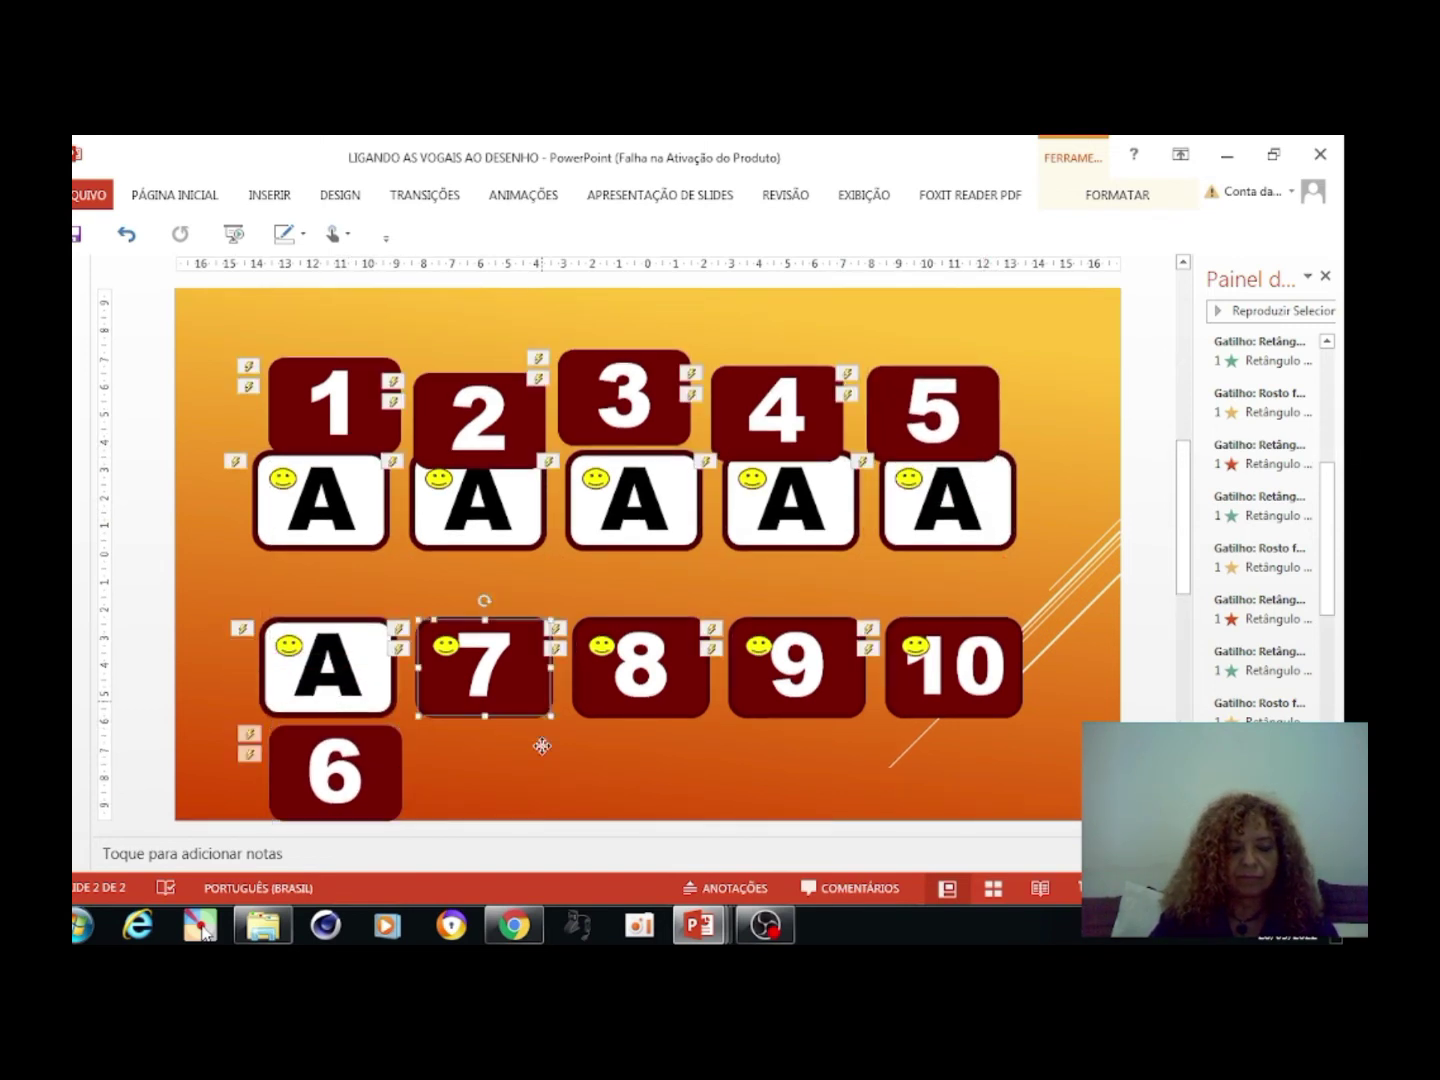
{"action": "left_click_drag", "start_coordinate": [540, 689], "coordinate": [540, 794]}
{"action": "left_click_drag", "start_coordinate": [689, 695], "coordinate": [695, 792]}
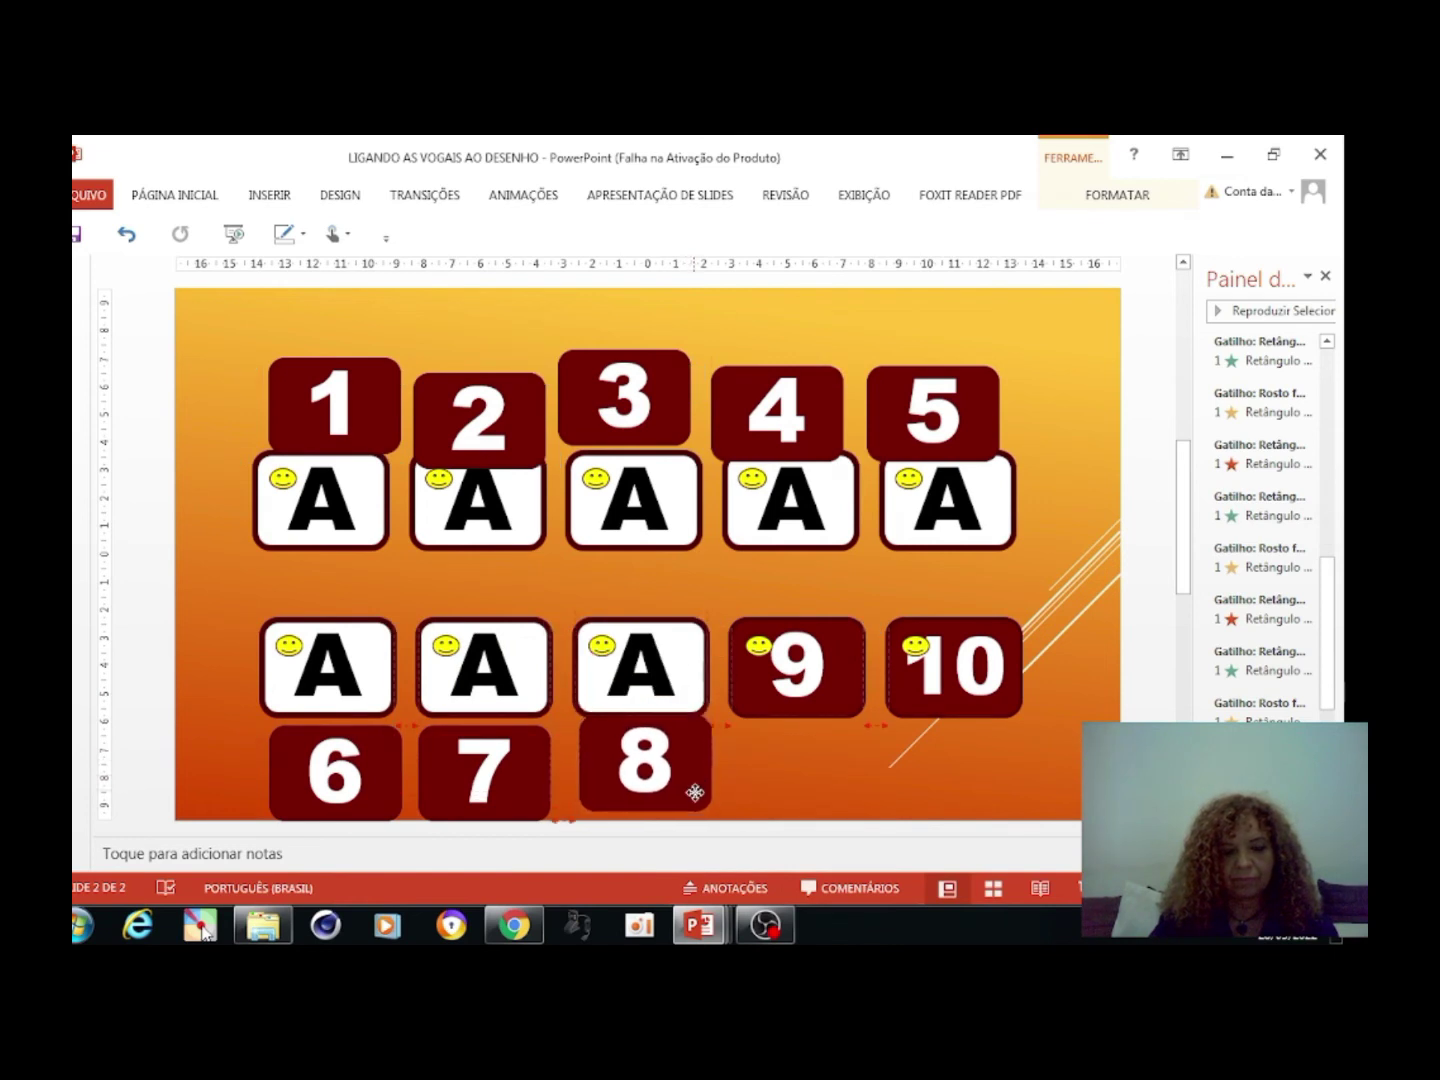
{"action": "left_click_drag", "start_coordinate": [796, 675], "coordinate": [807, 771]}
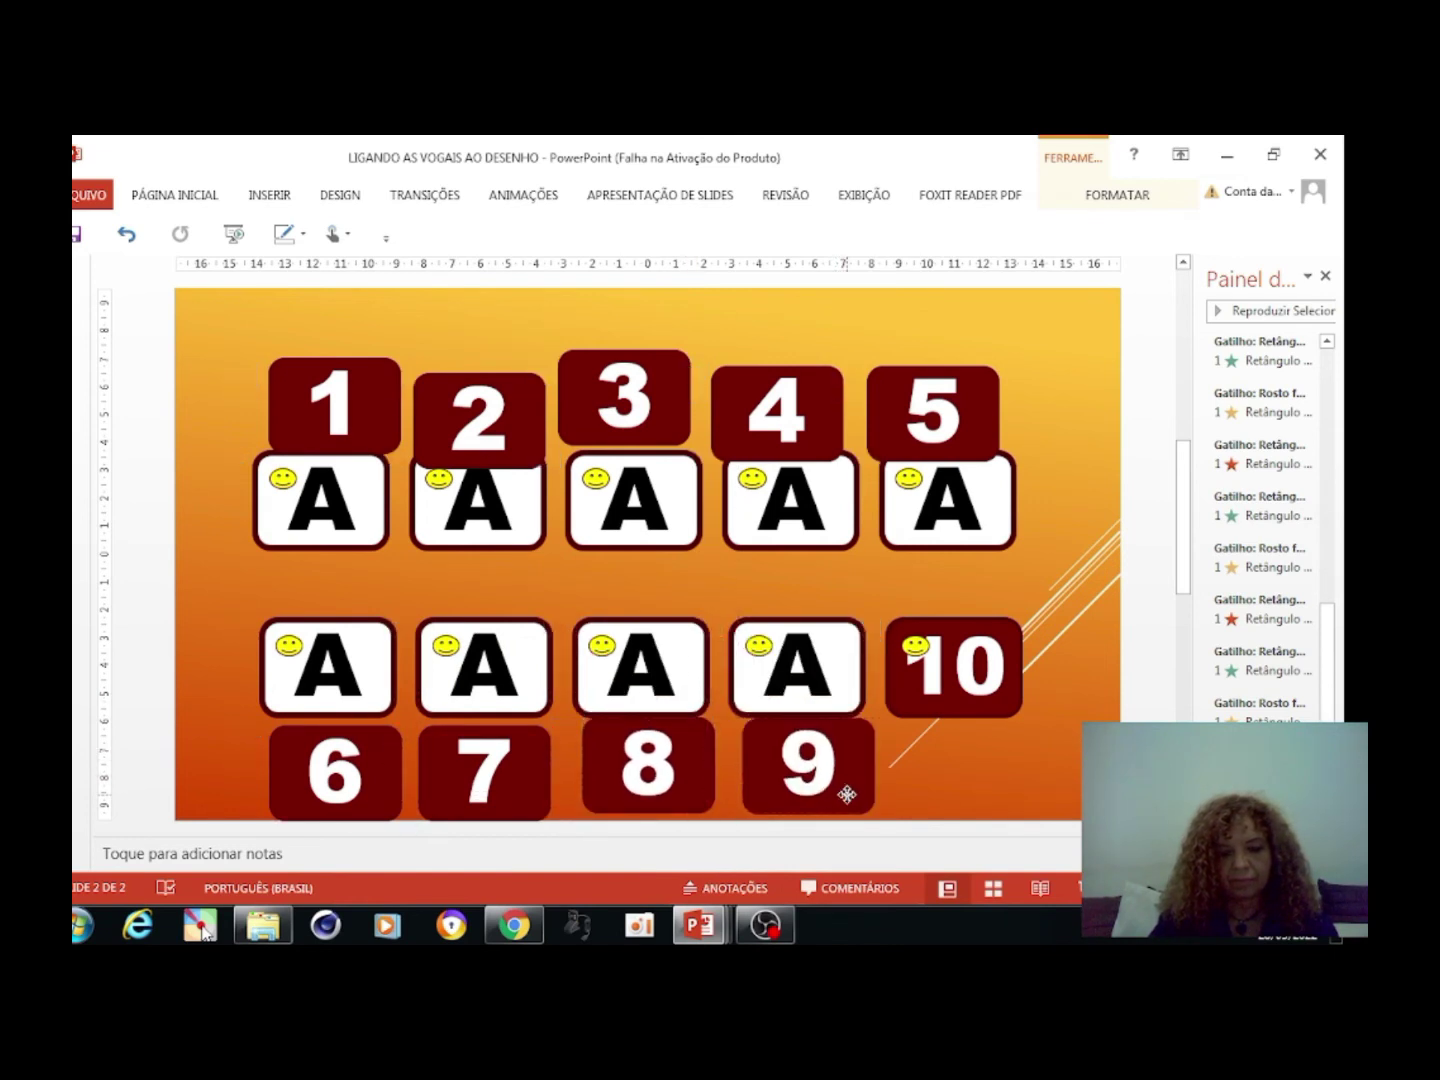
{"action": "left_click", "coordinate": [985, 712]}
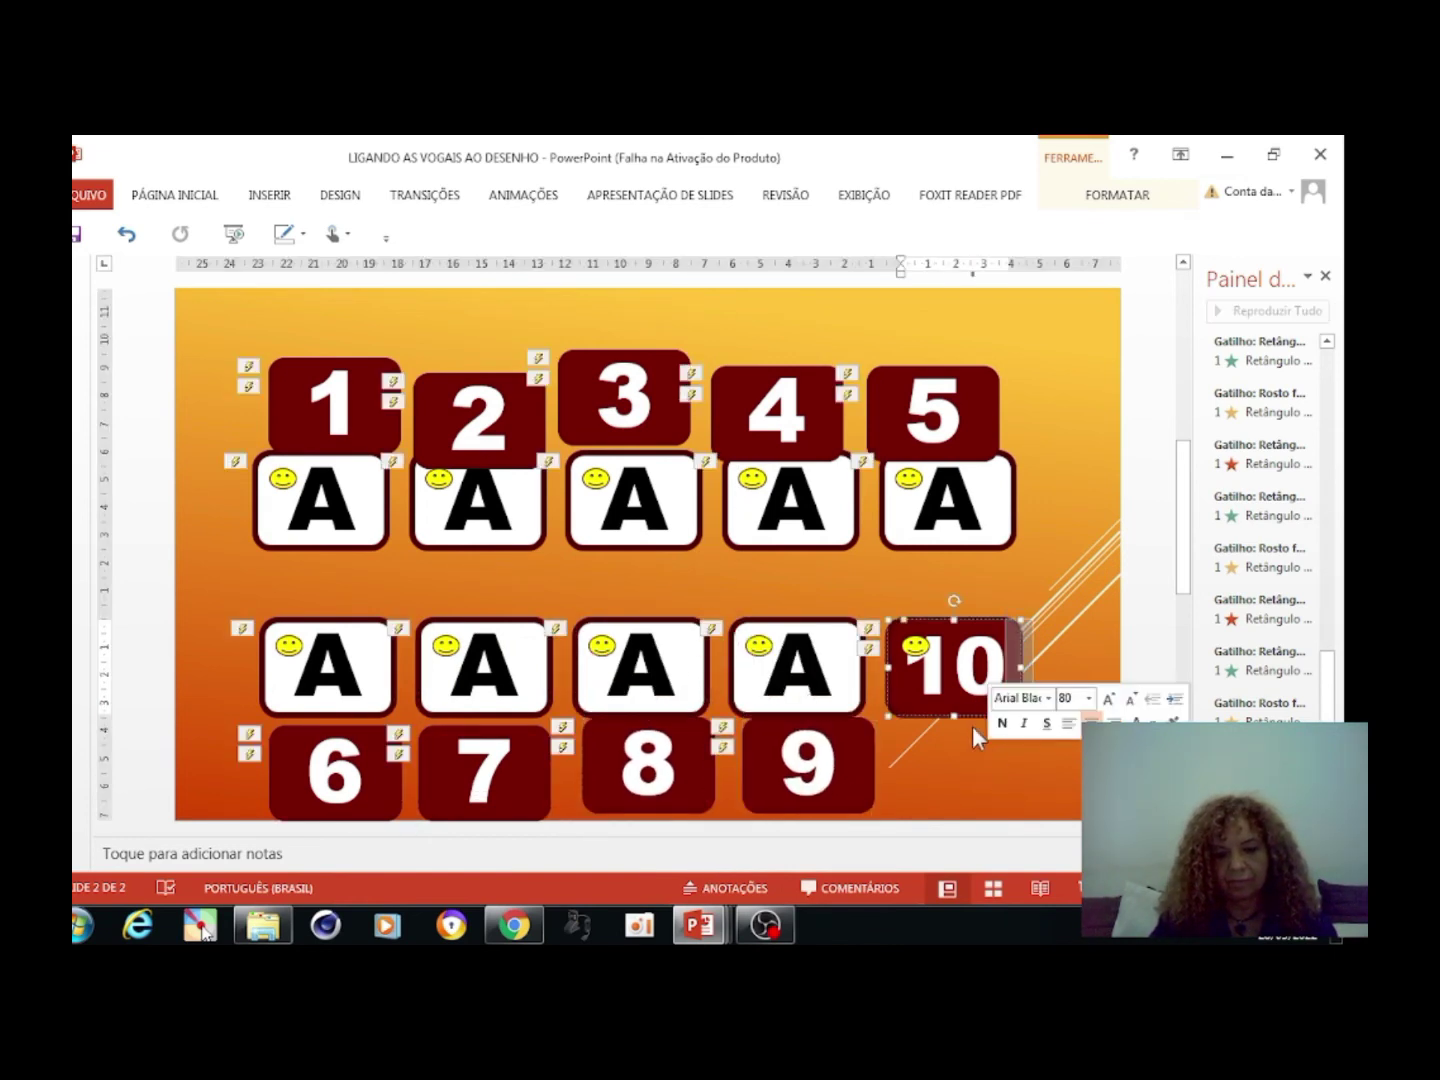
{"action": "left_click", "coordinate": [958, 705]}
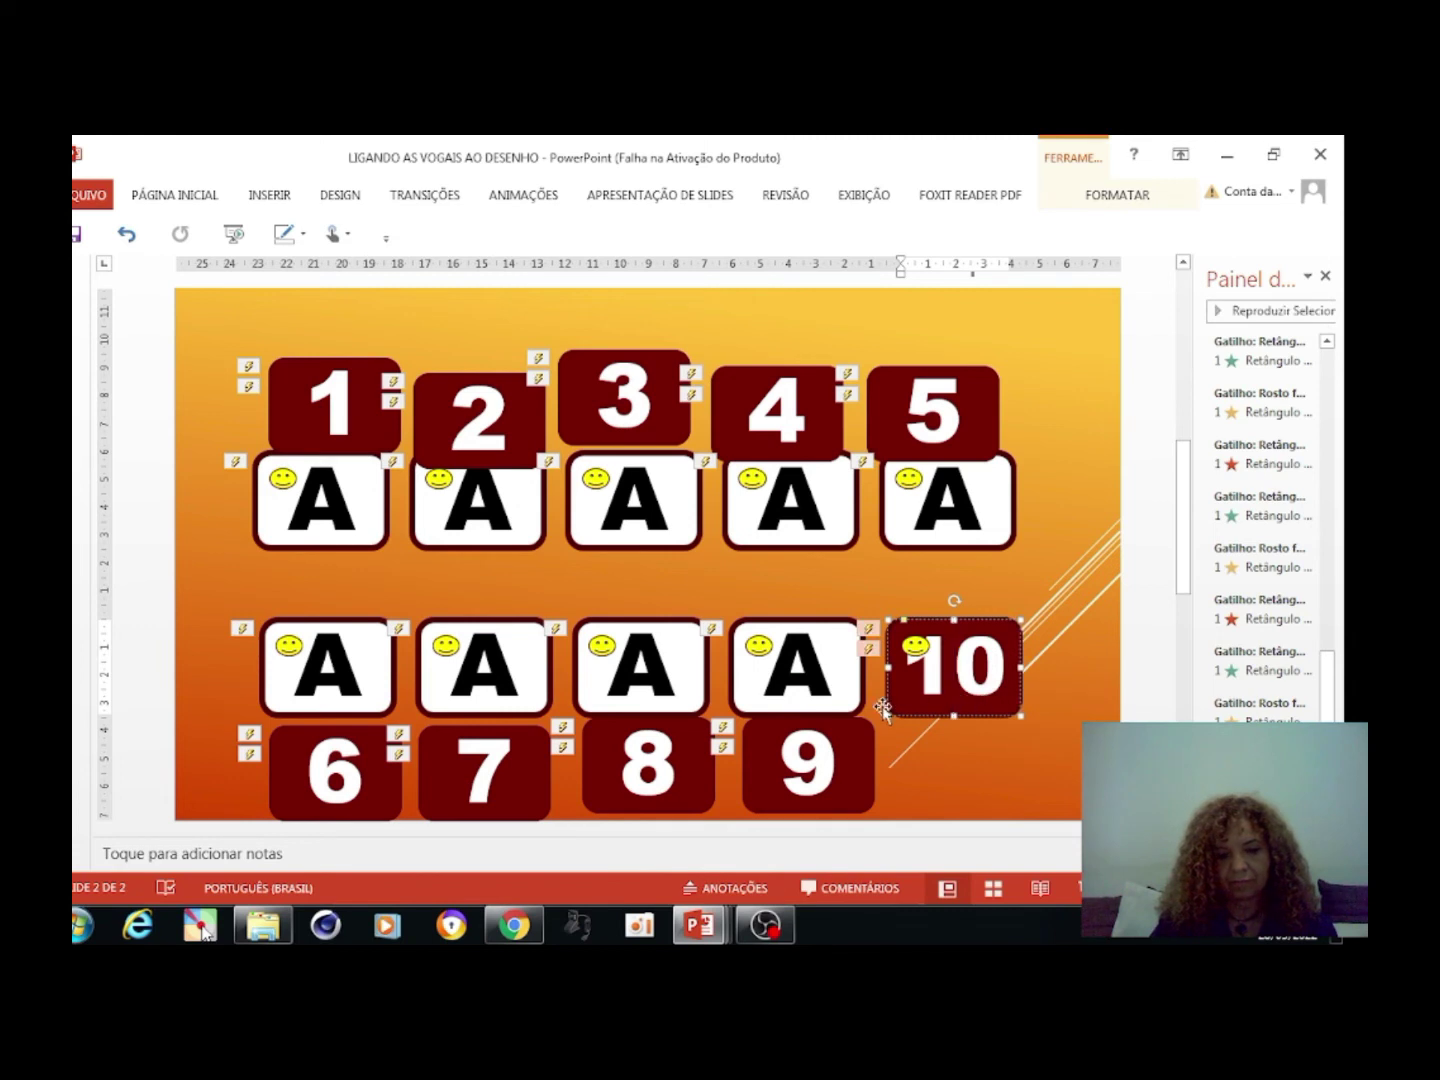
{"action": "left_click_drag", "start_coordinate": [894, 708], "coordinate": [896, 806]}
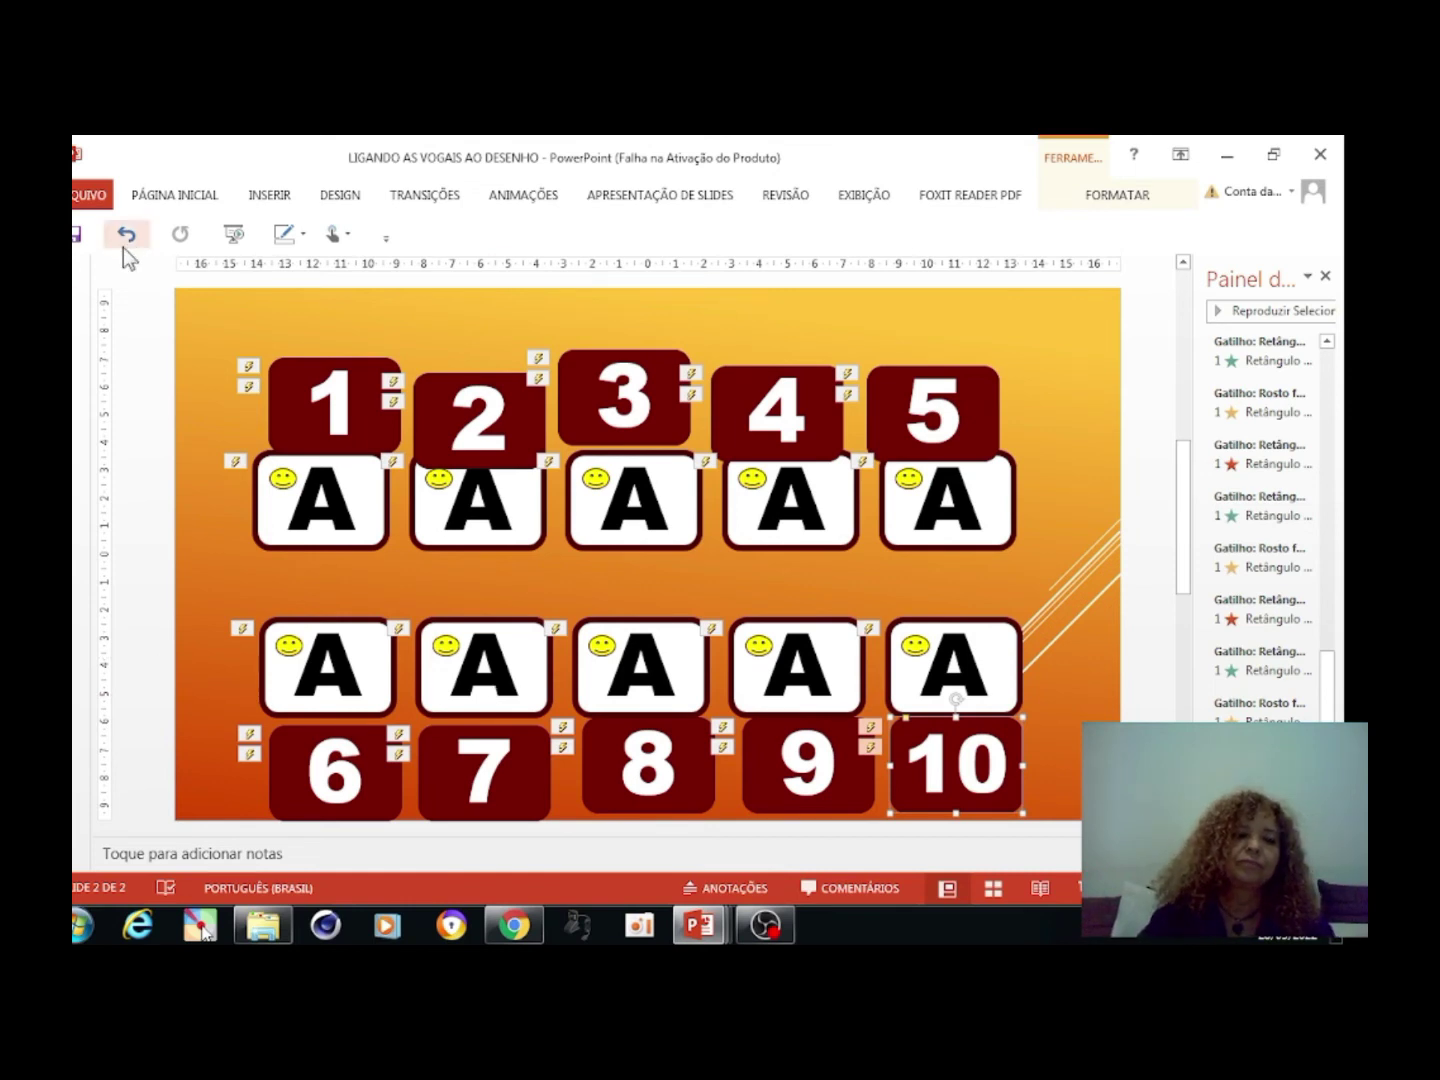
{"action": "left_click", "coordinate": [279, 201]}
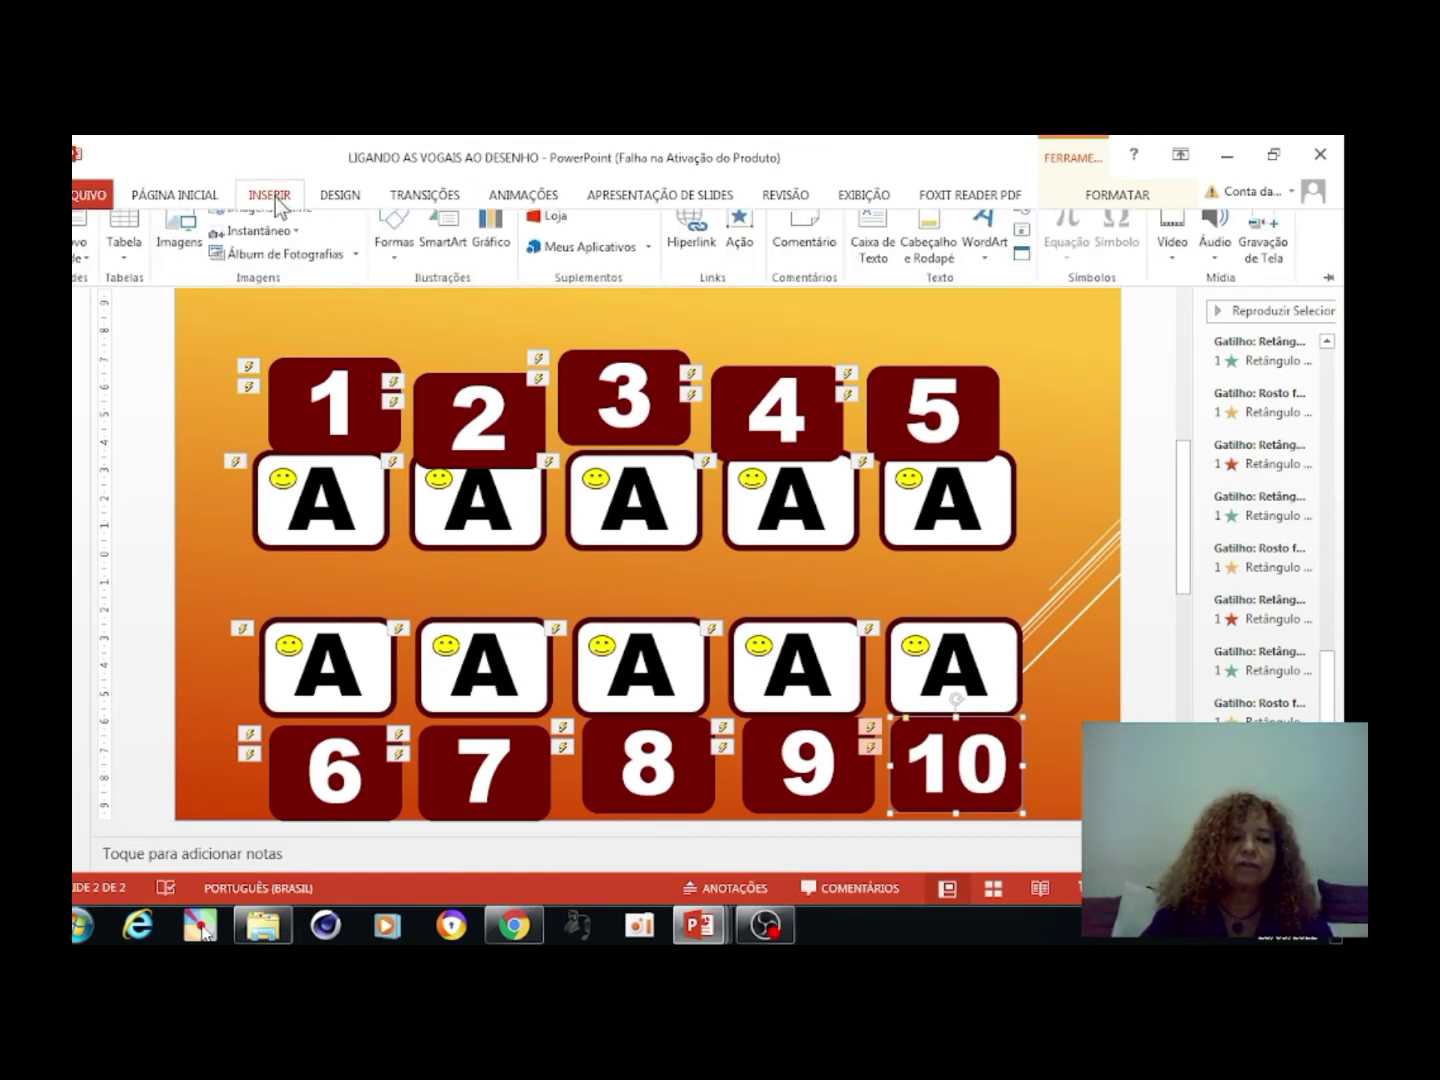
{"action": "left_click", "coordinate": [180, 239]}
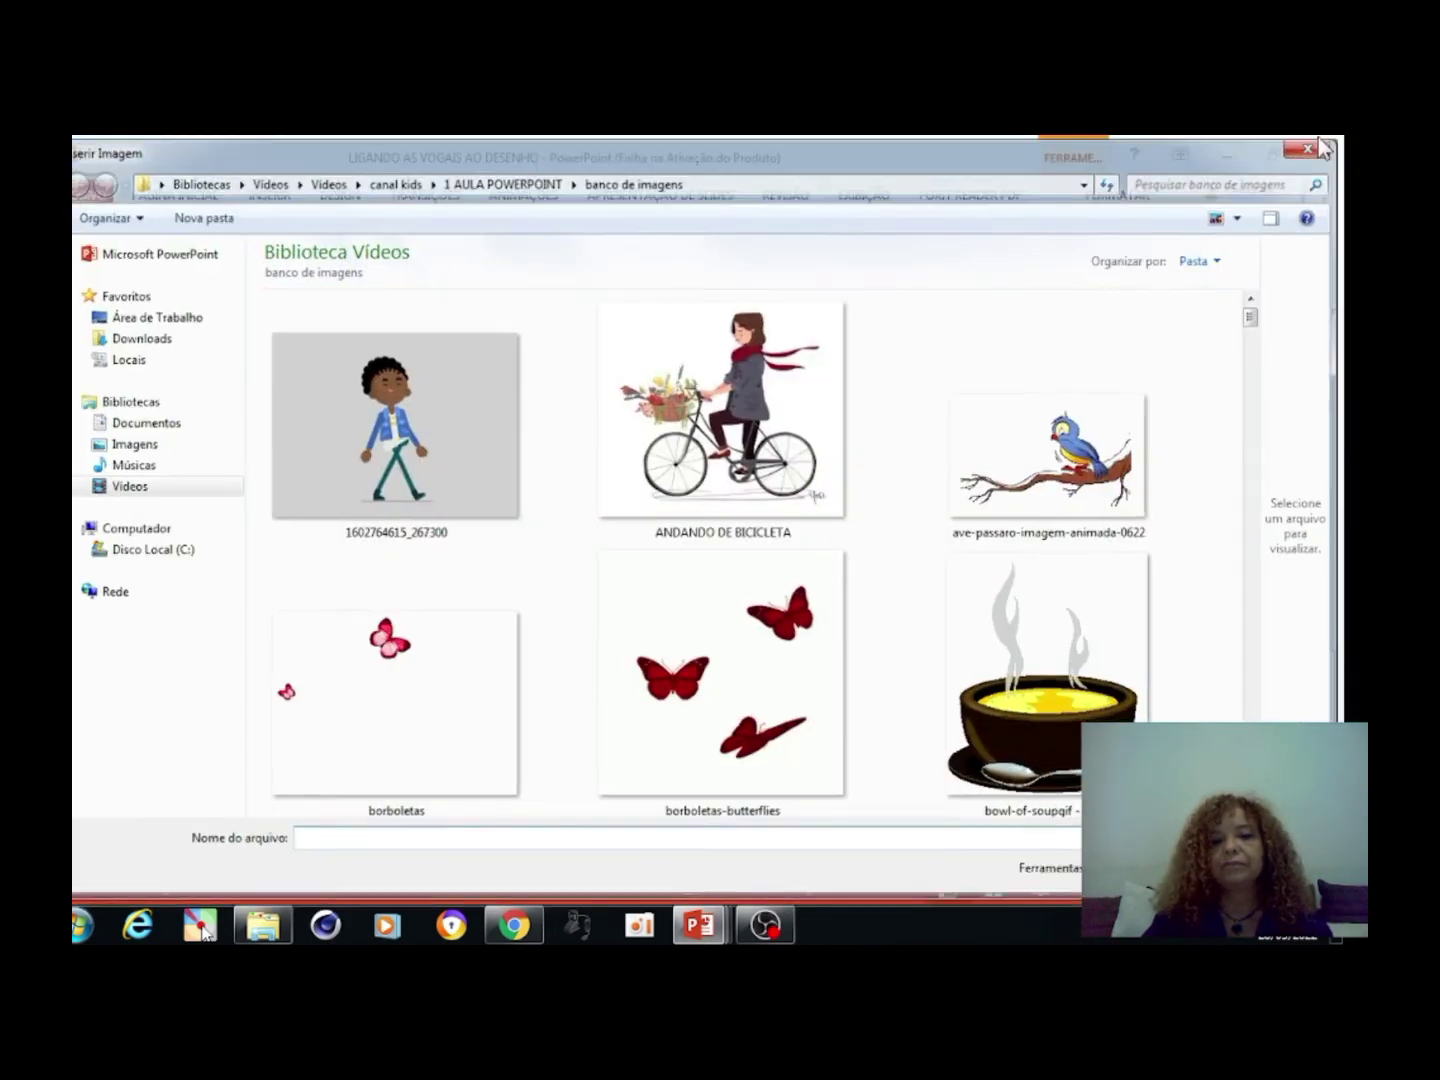
{"action": "left_click", "coordinate": [1314, 149]}
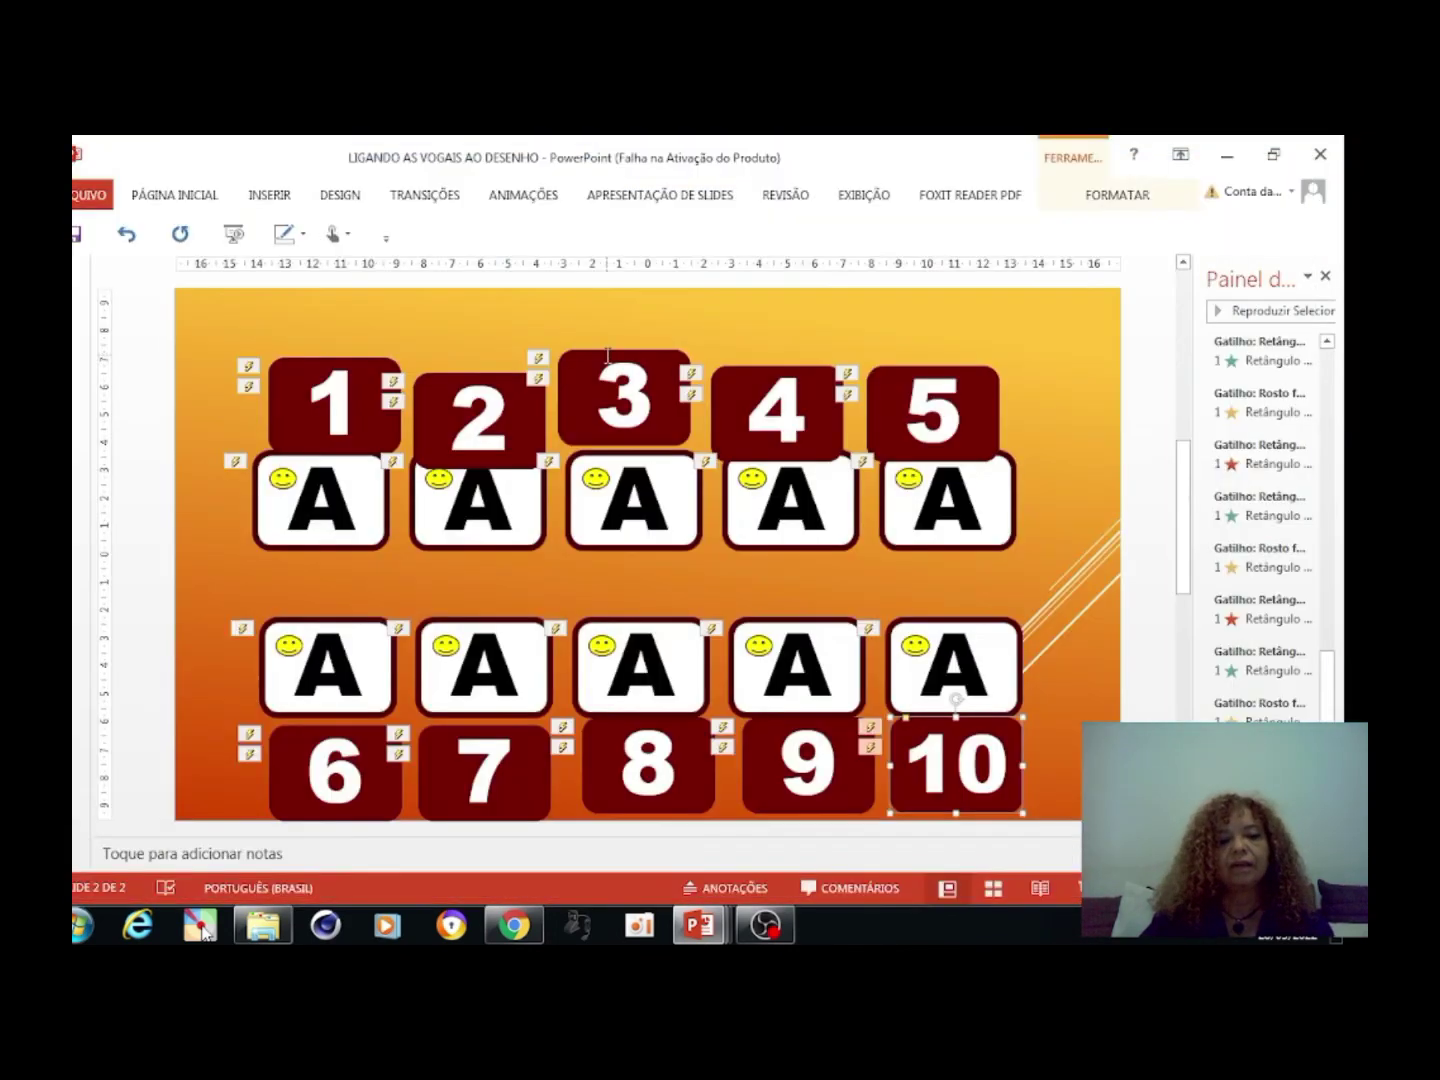
{"action": "left_click", "coordinate": [167, 196]}
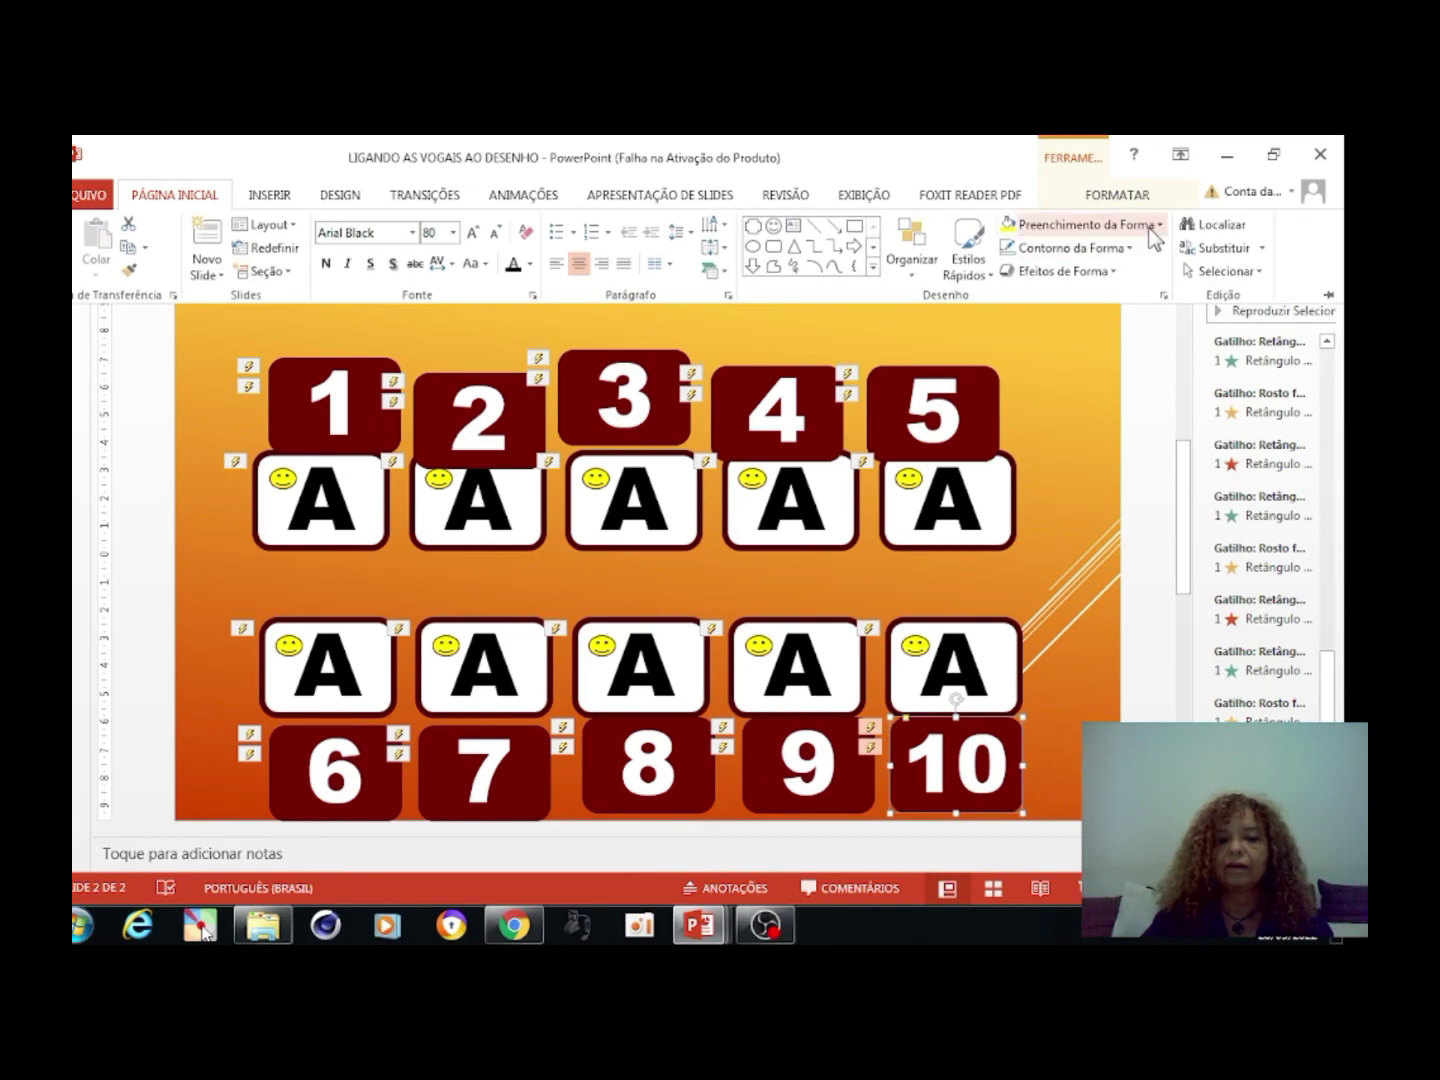
{"action": "left_click", "coordinate": [1156, 226]}
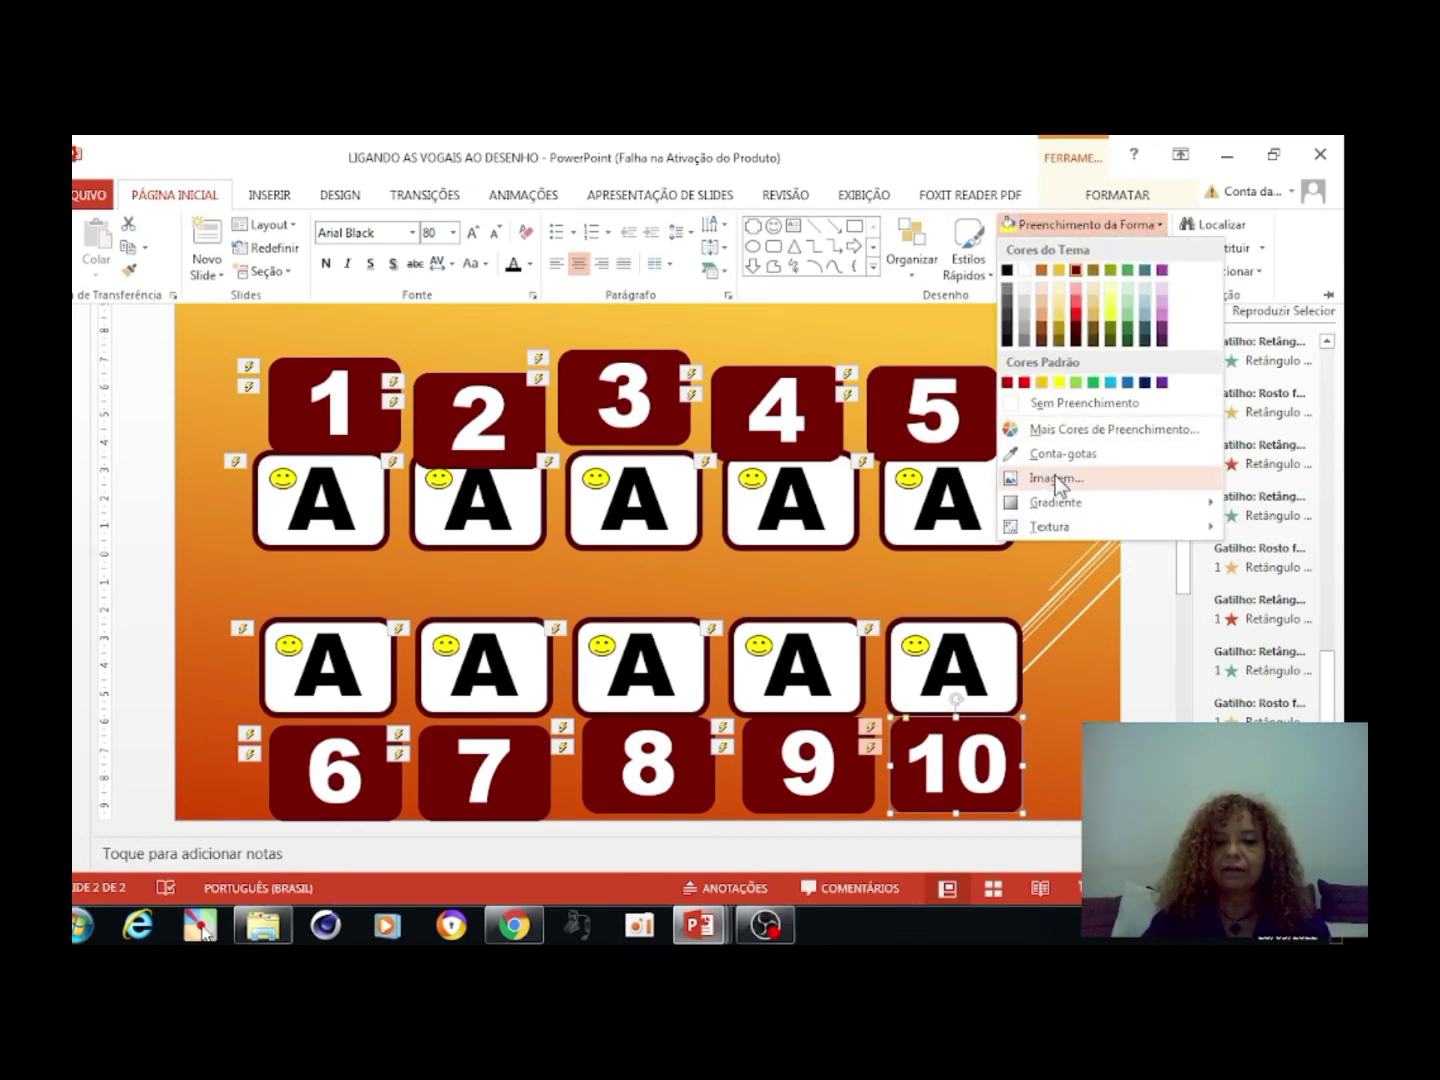
{"action": "left_click", "coordinate": [1056, 481]}
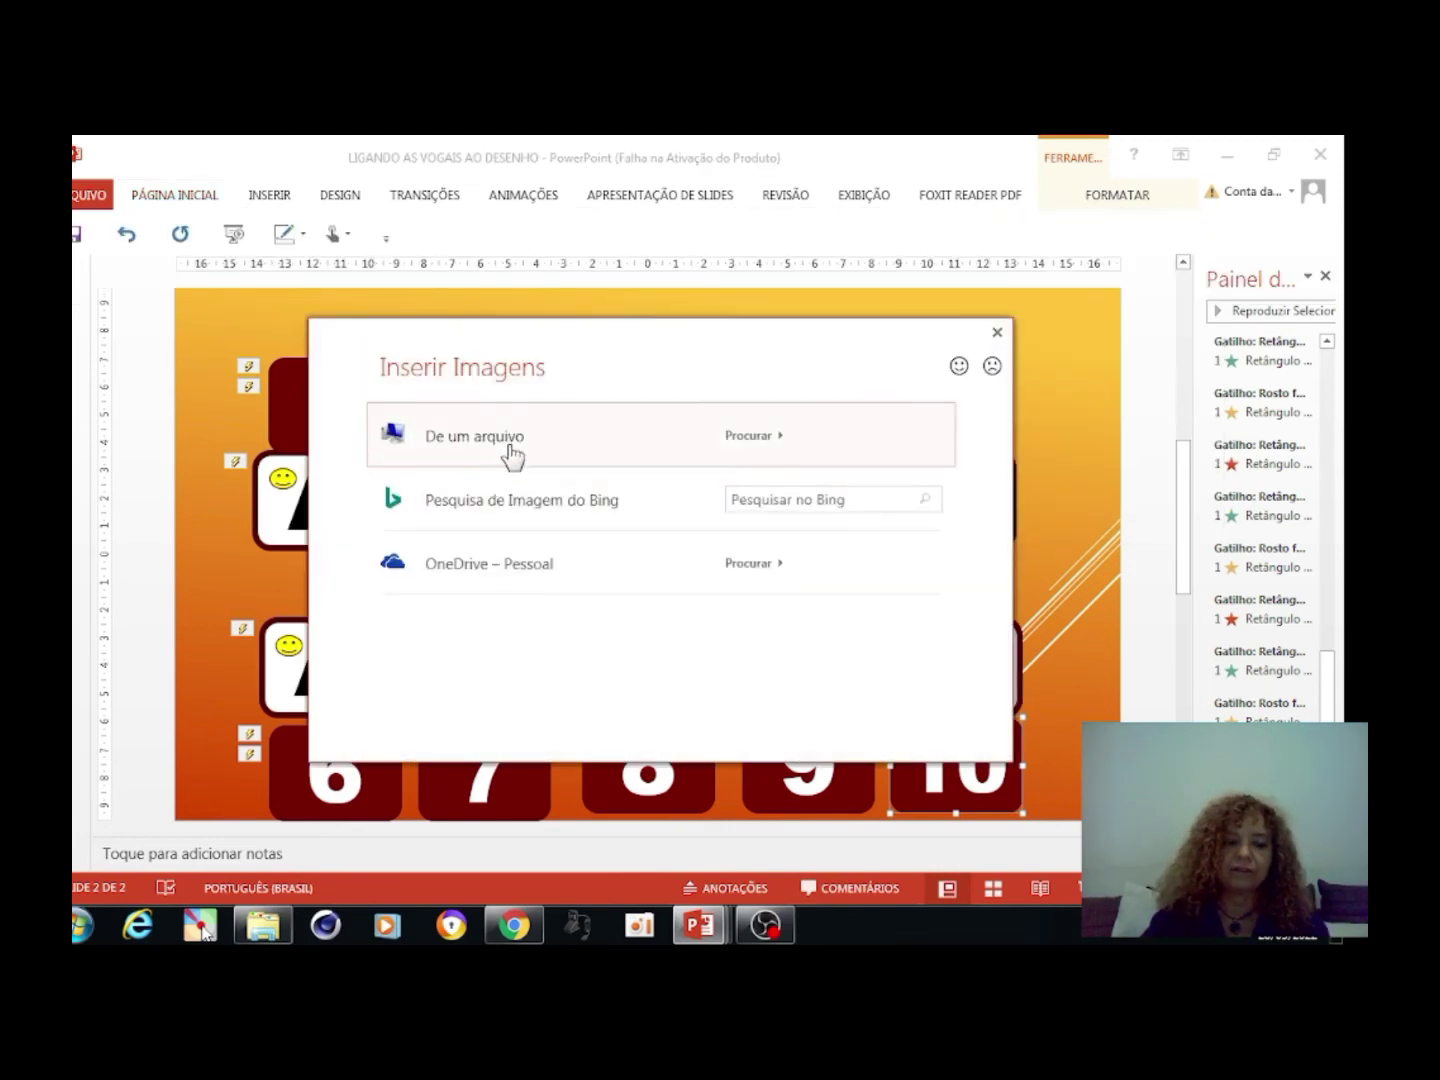
{"action": "left_click", "coordinate": [518, 448]}
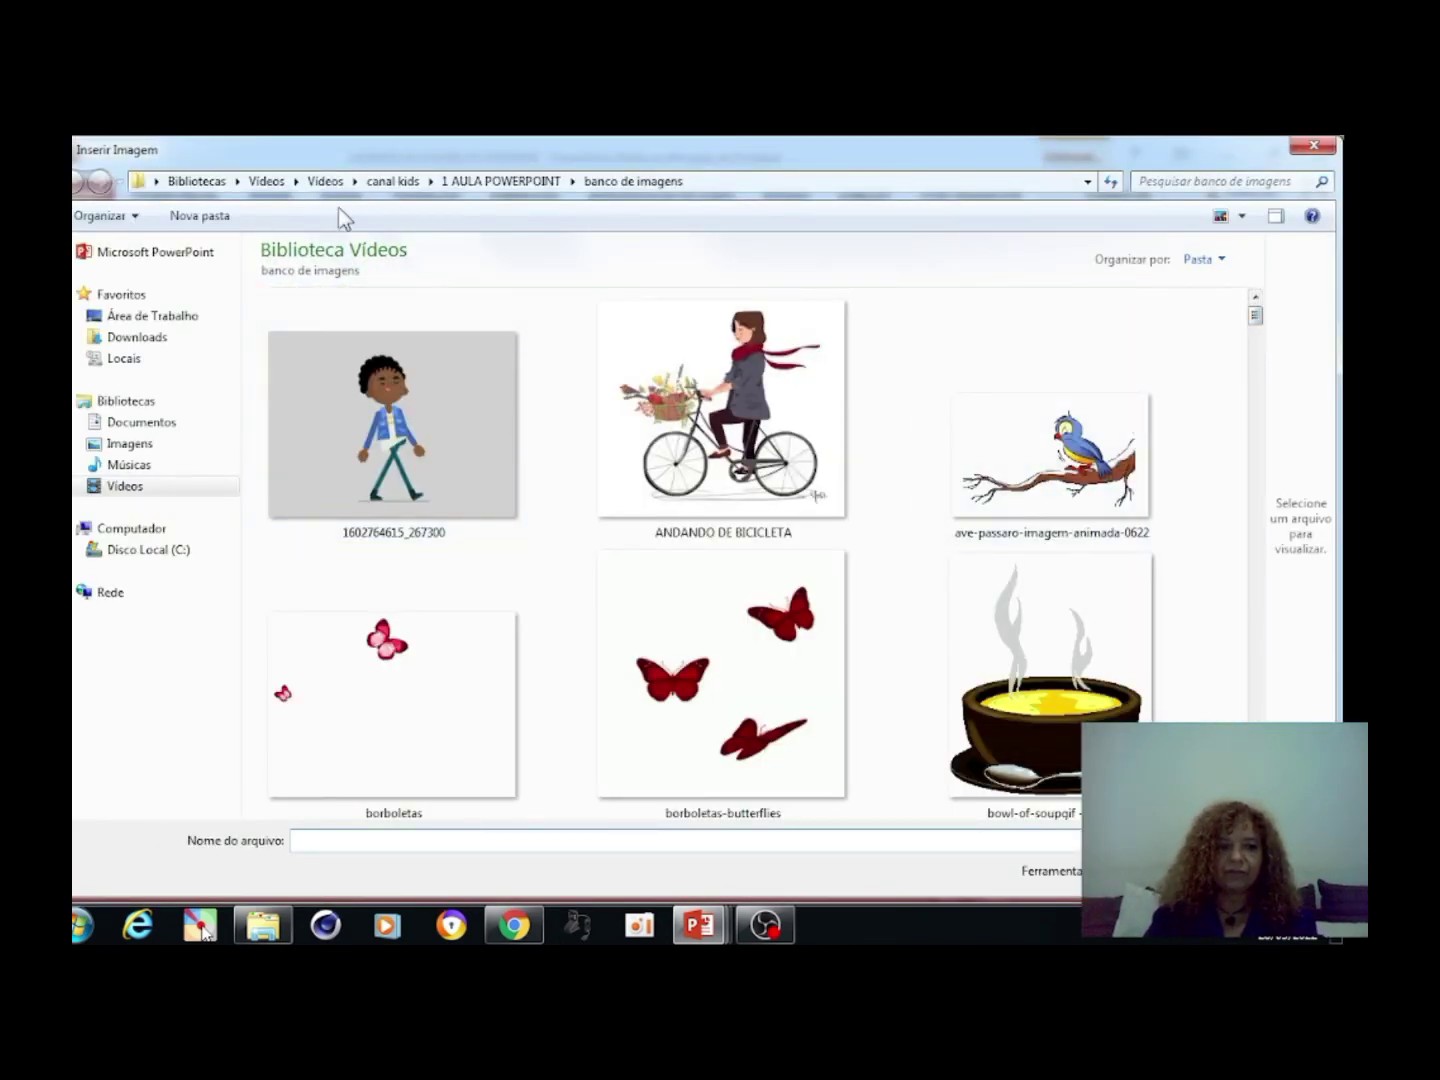
{"action": "left_click", "coordinate": [466, 185]}
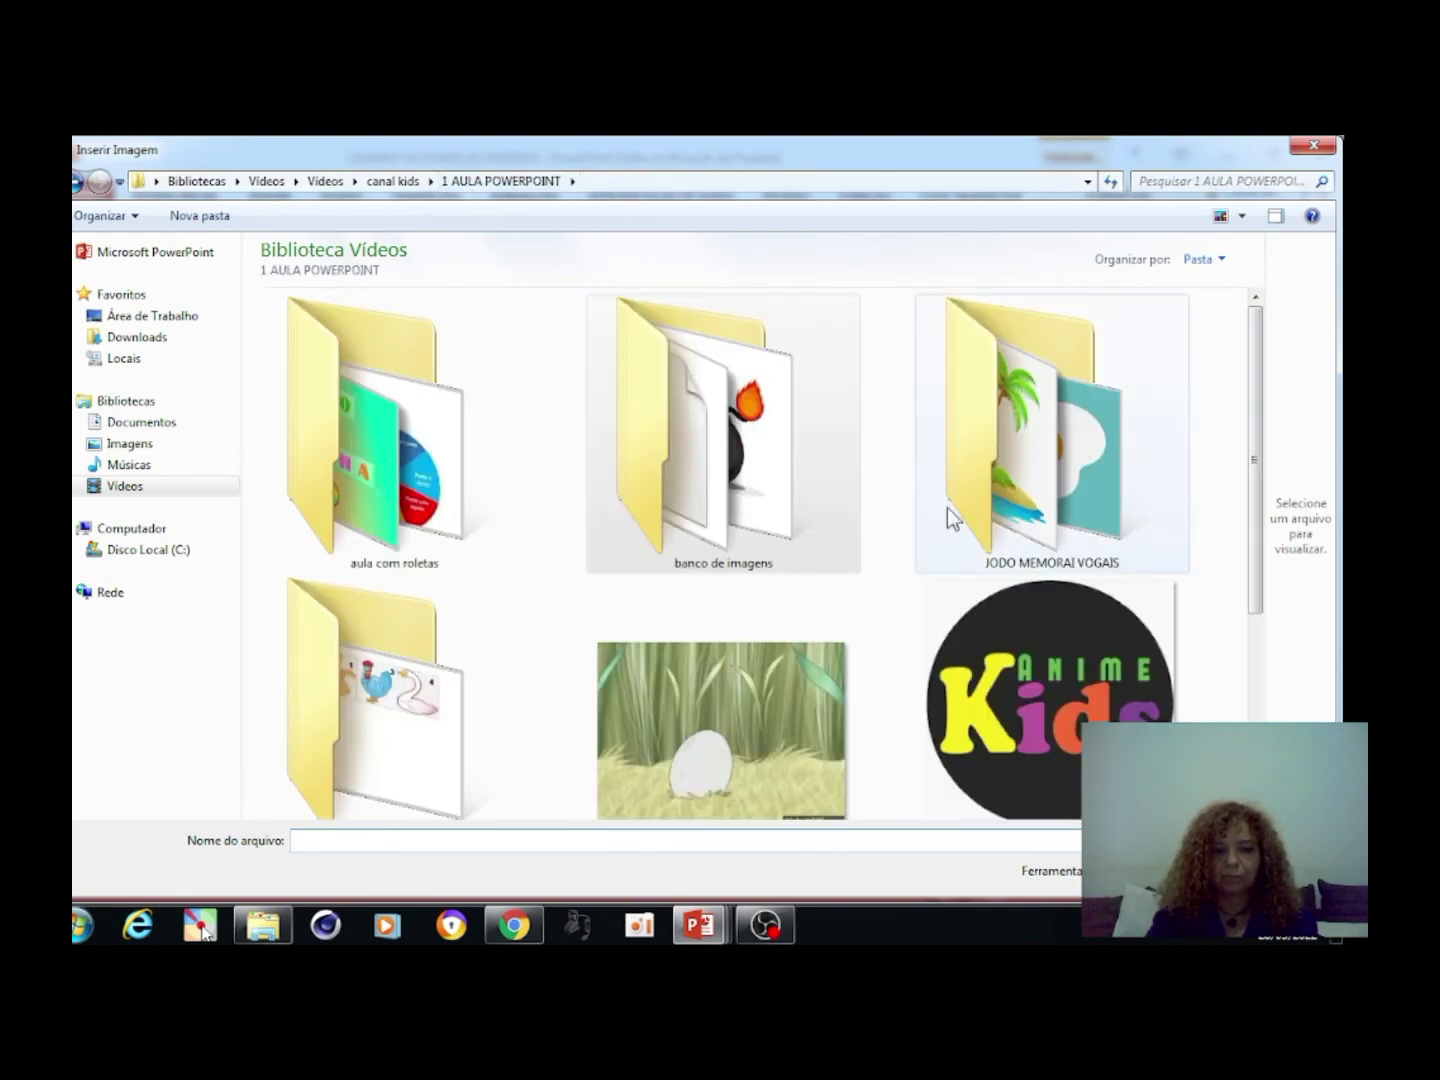
{"action": "left_click", "coordinate": [1066, 516]}
{"action": "double_click", "coordinate": [1062, 512]}
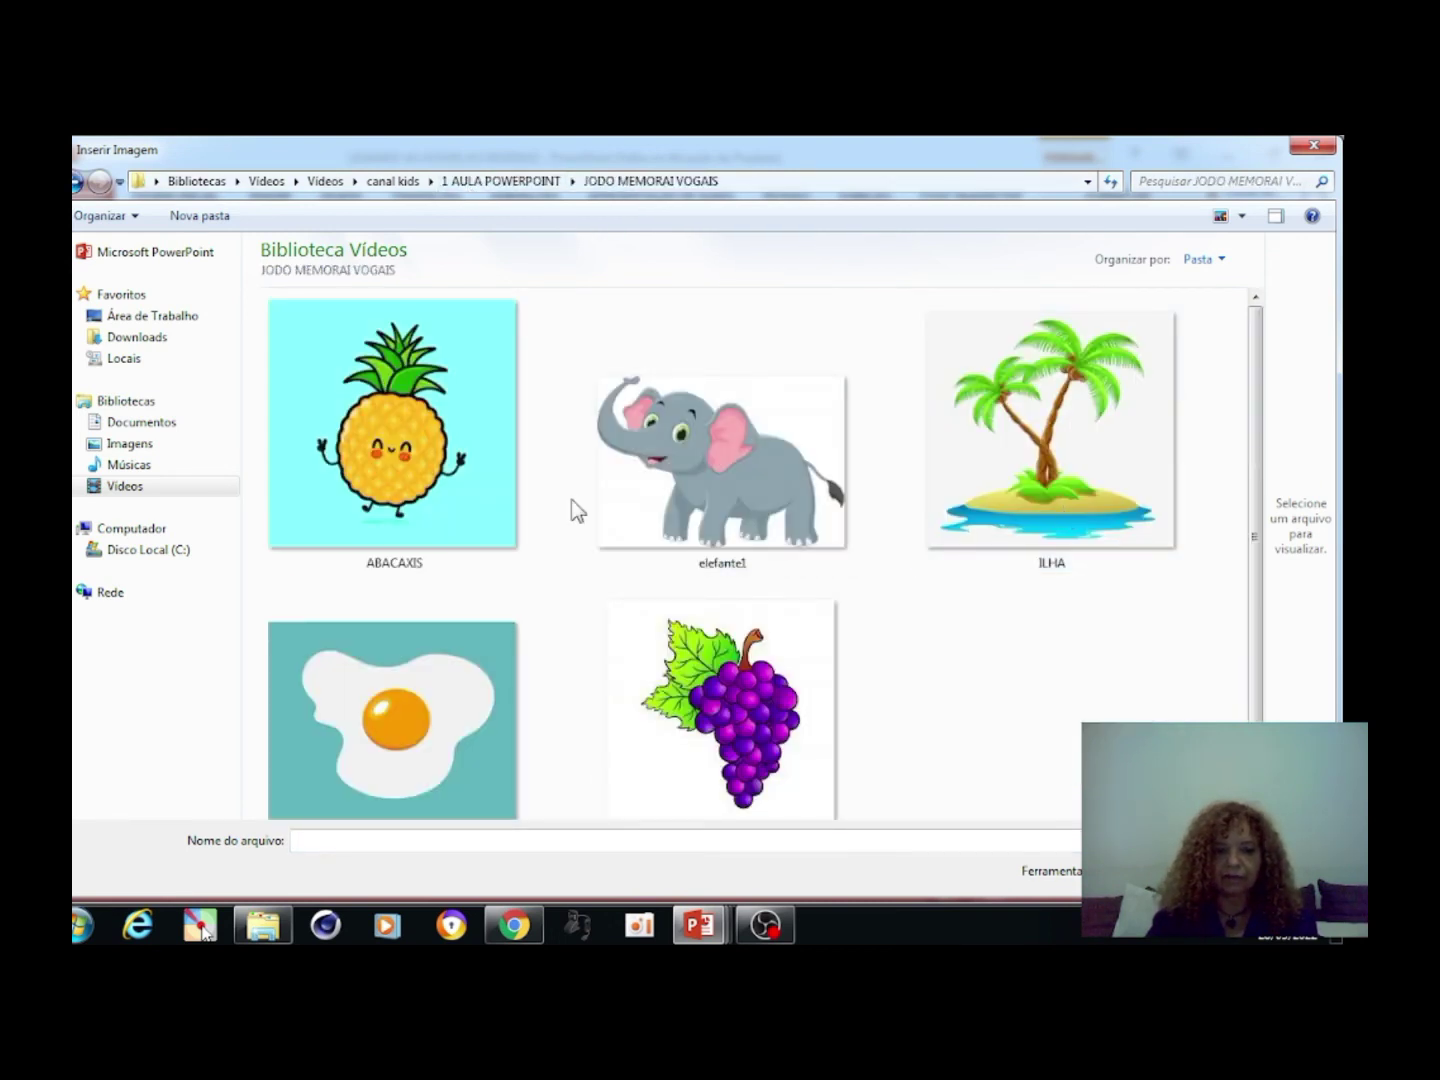
{"action": "left_click", "coordinate": [400, 485]}
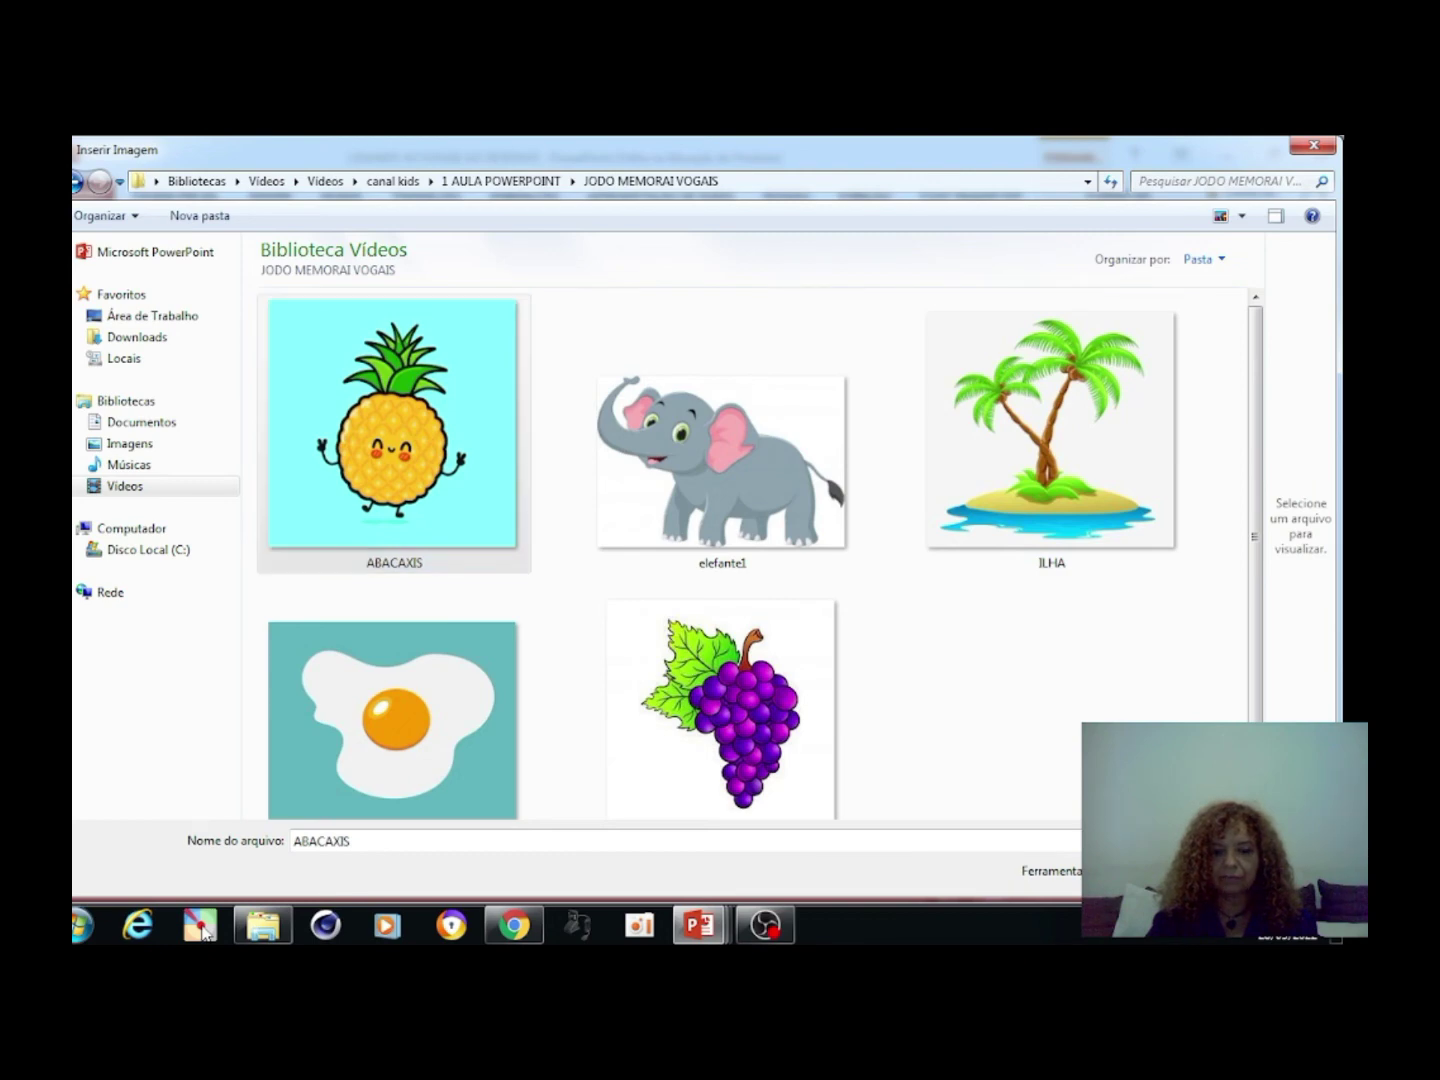
{"action": "key", "text": "Return"}
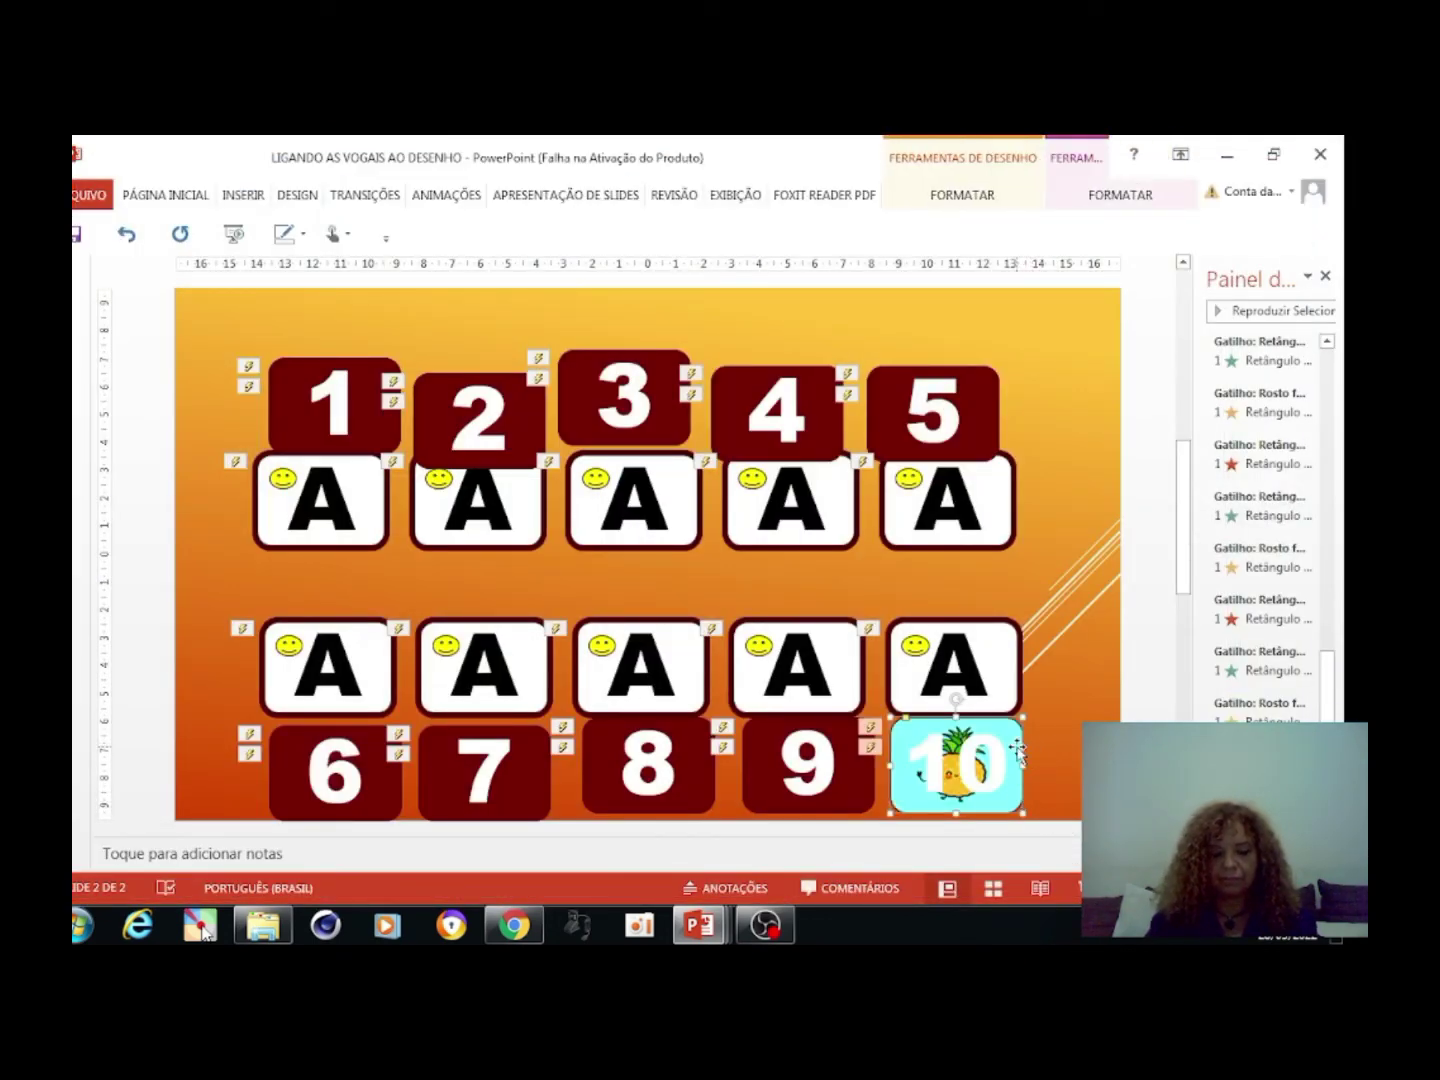
{"action": "key", "text": "ctrl+z"}
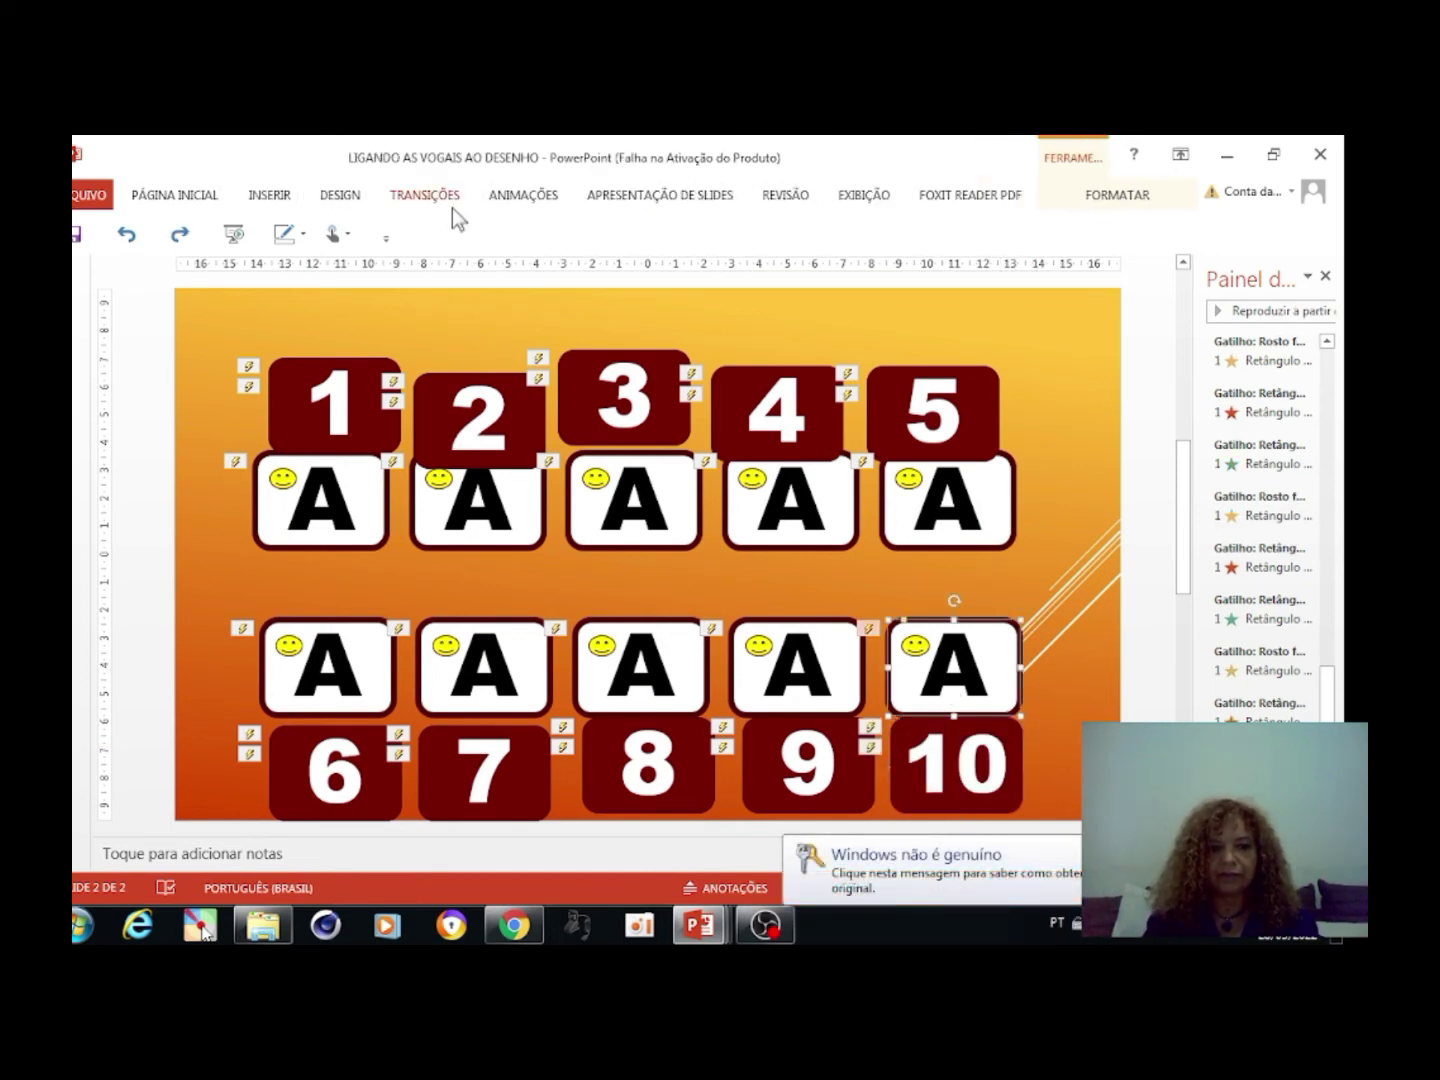
Fill the A card above 10 with the ABACAXIS picture from file and delete its letter A
{"action": "left_click", "coordinate": [190, 198]}
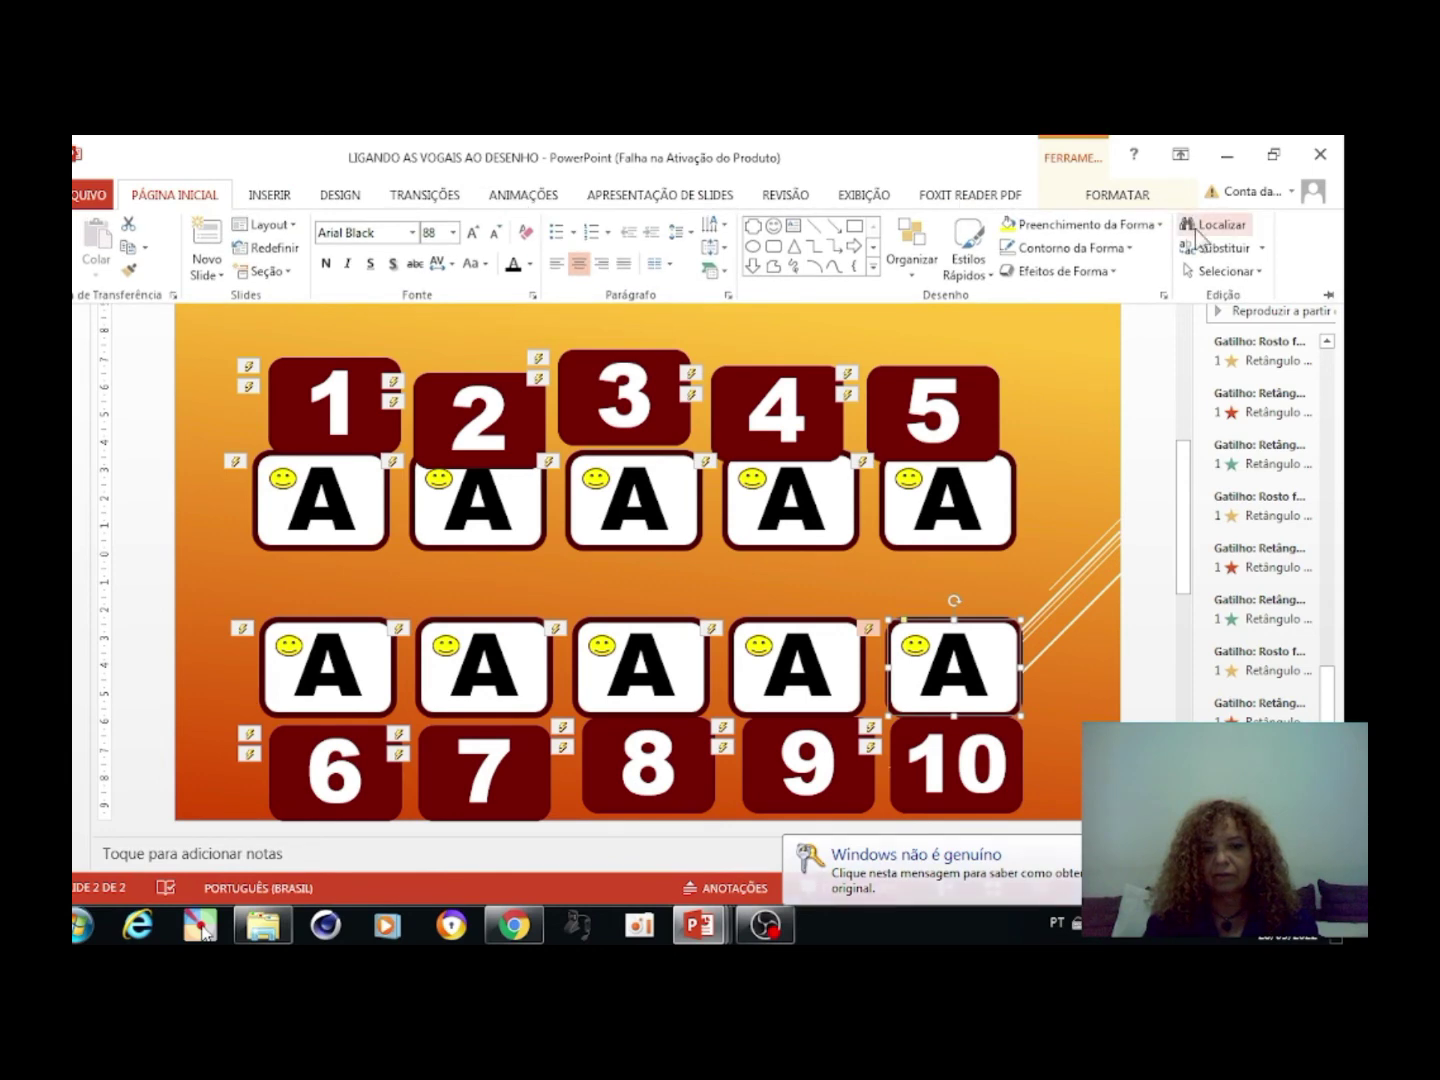
{"action": "left_click", "coordinate": [1162, 225]}
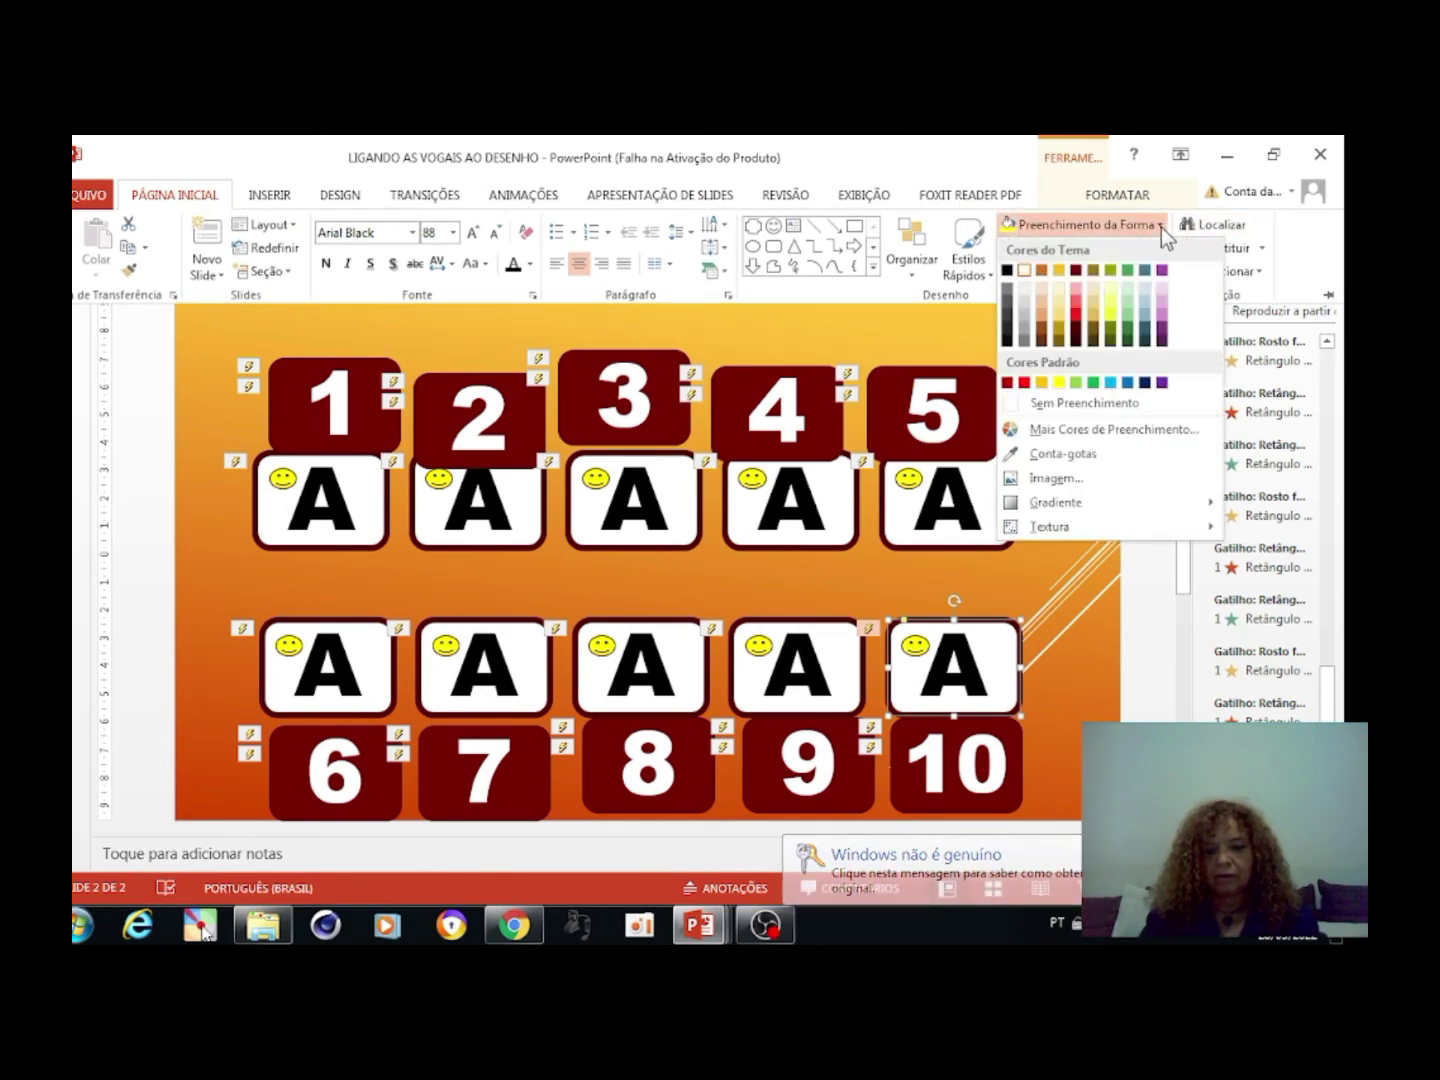
{"action": "left_click", "coordinate": [1085, 476]}
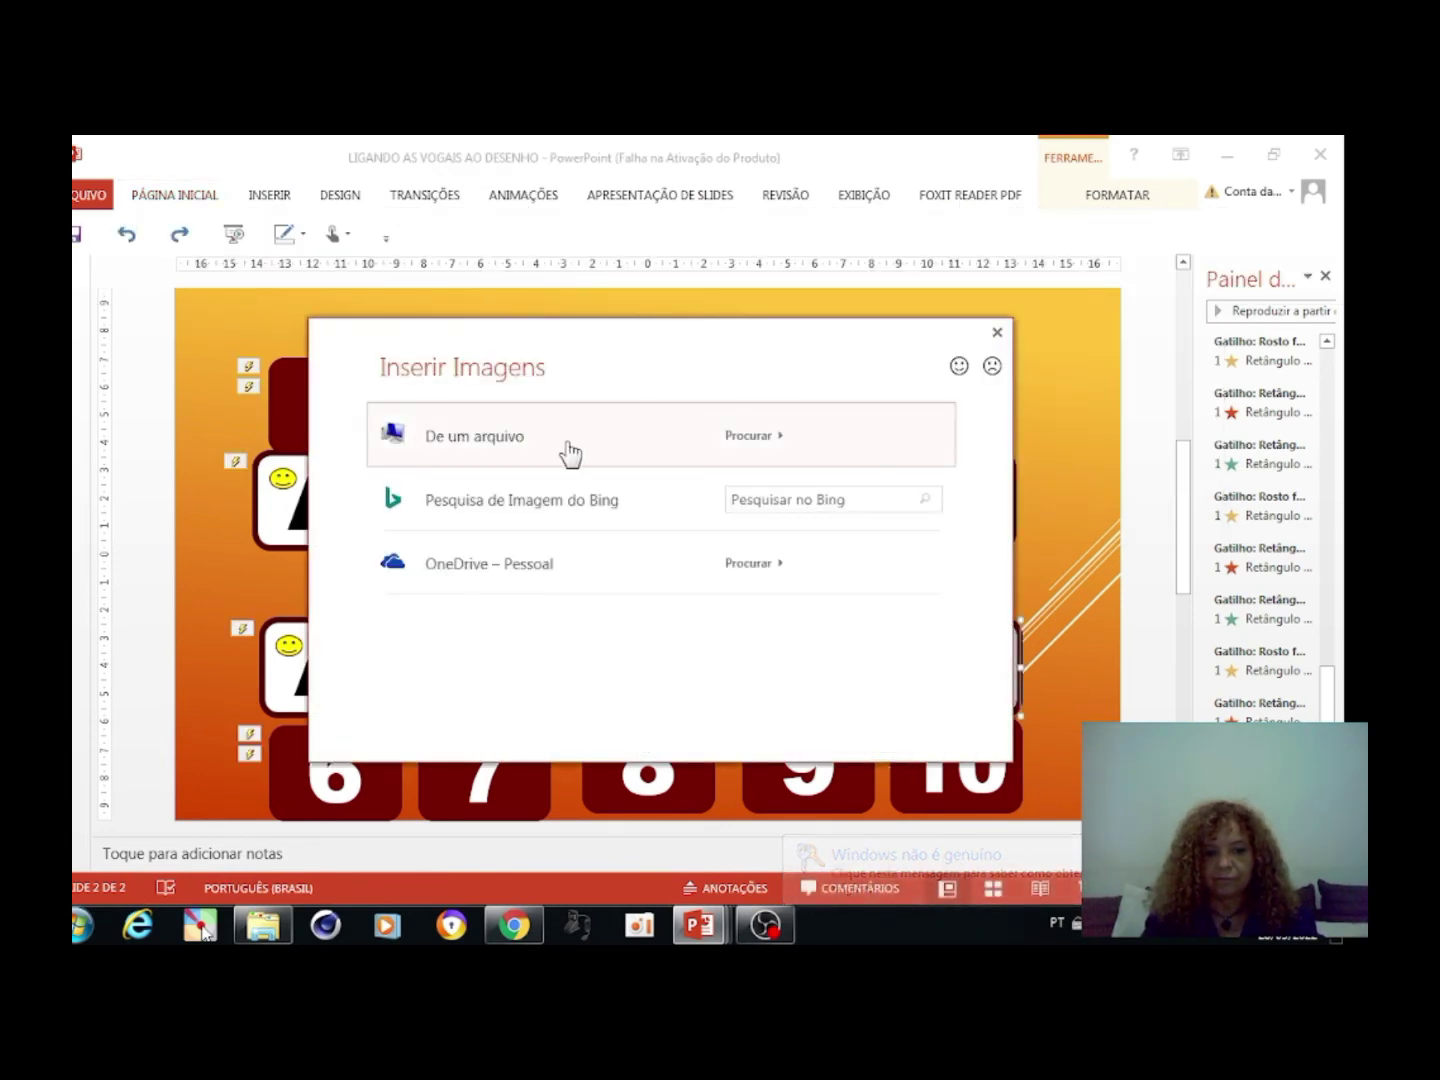
{"action": "left_click", "coordinate": [569, 453]}
{"action": "left_click", "coordinate": [501, 449]}
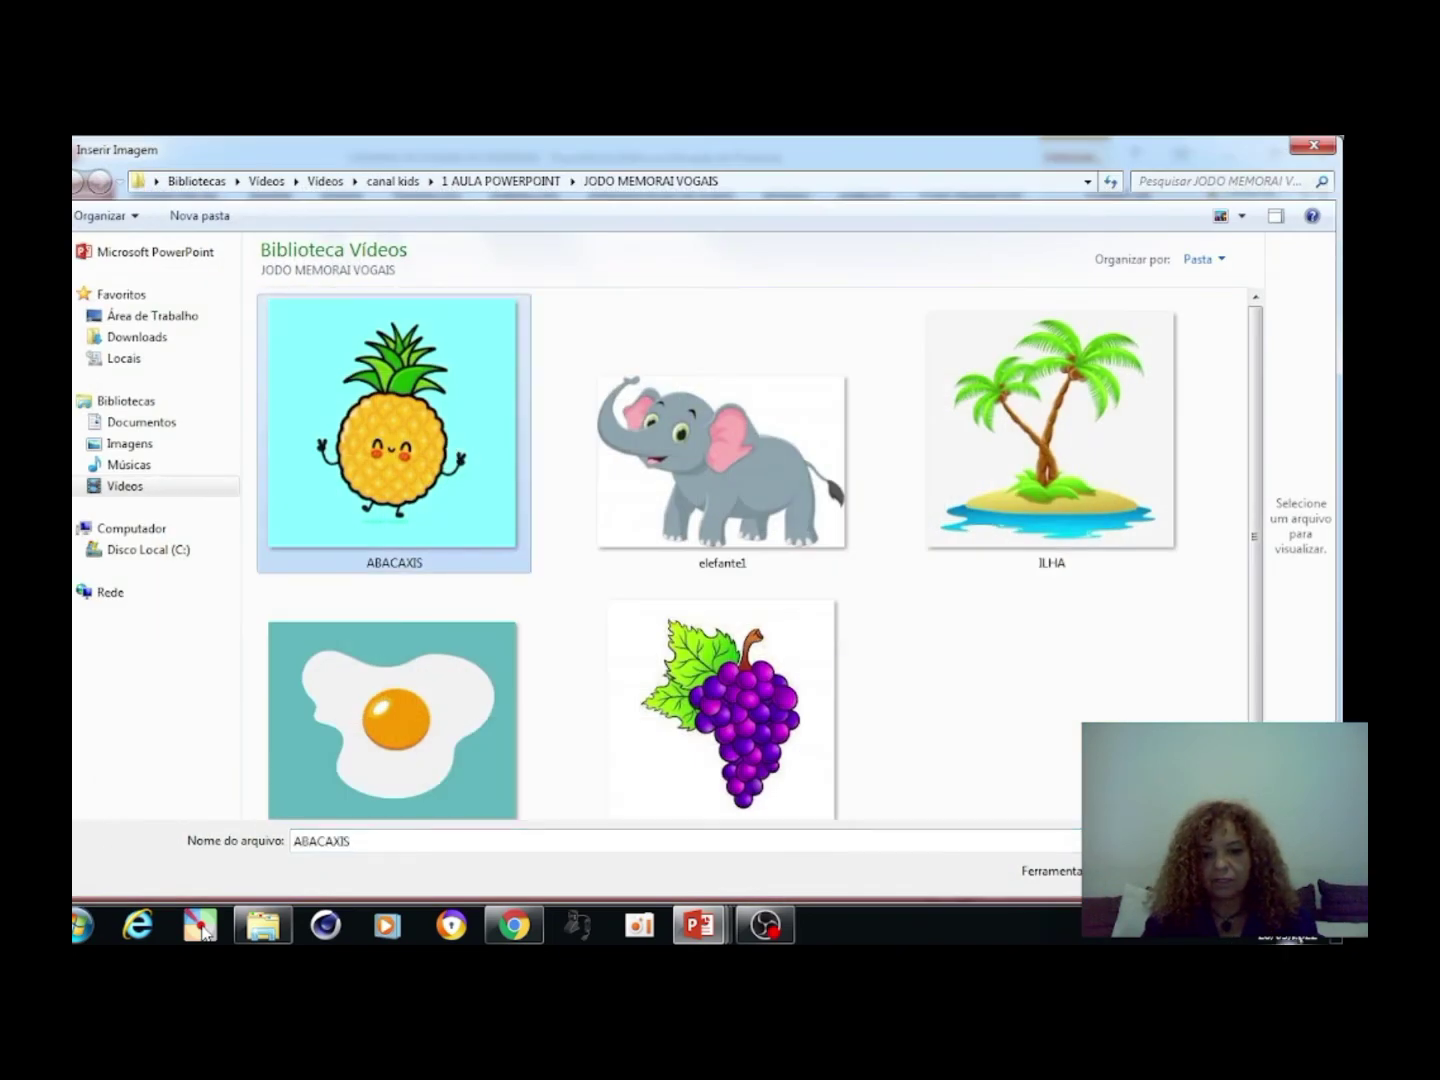
{"action": "key", "text": "Return"}
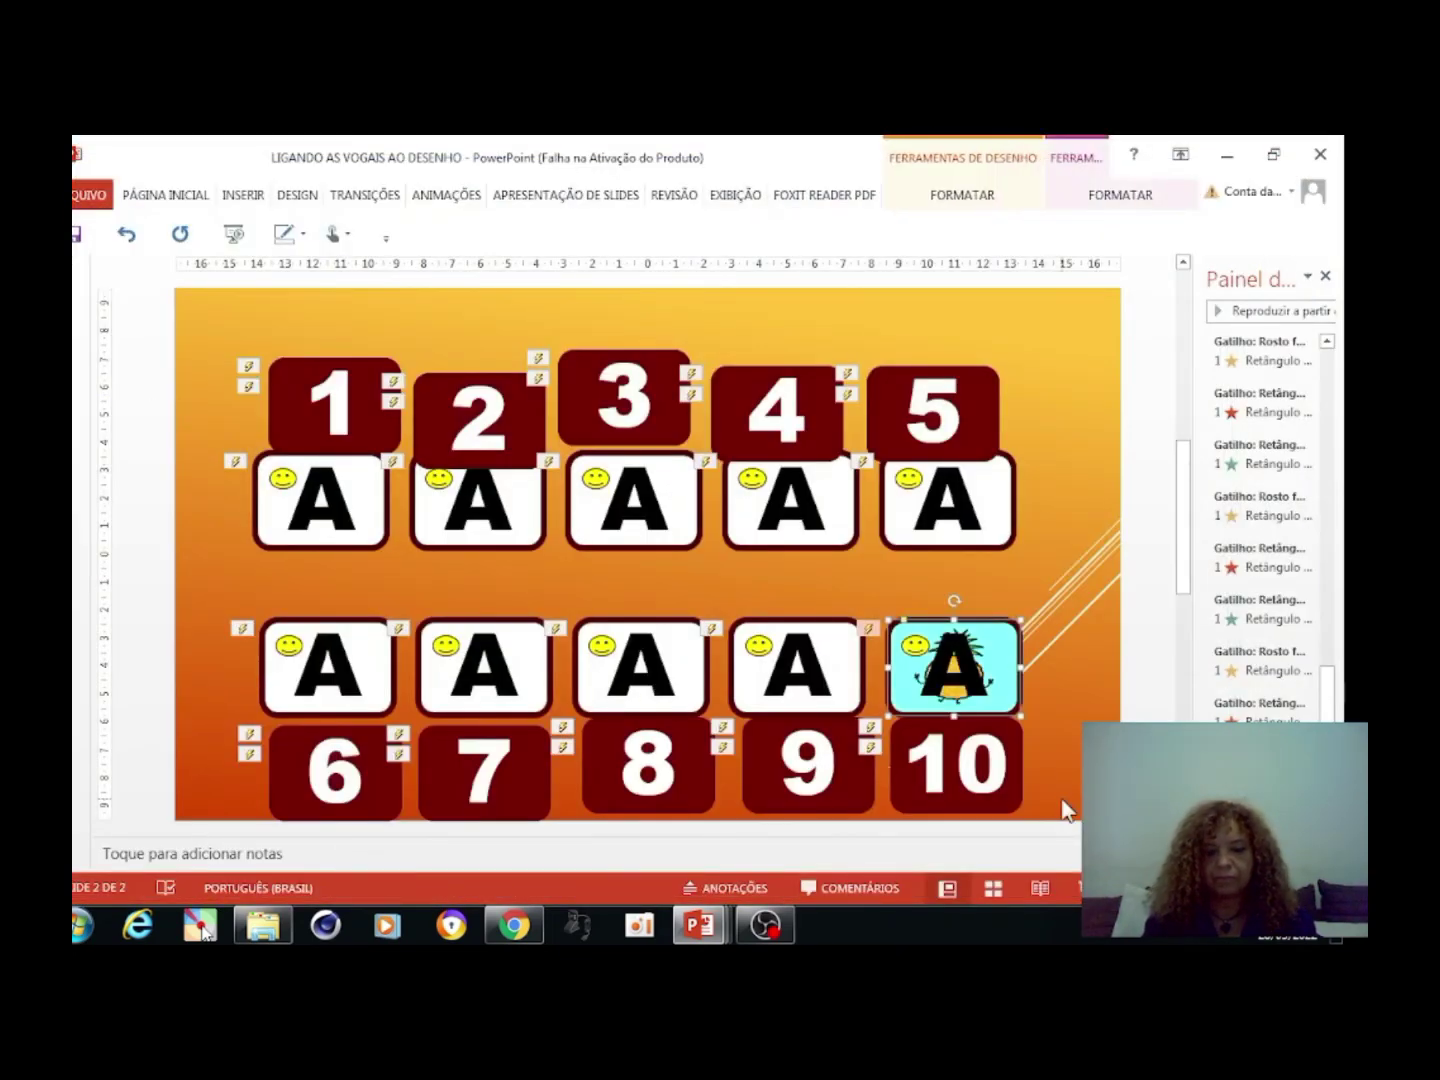
{"action": "left_click", "coordinate": [967, 658]}
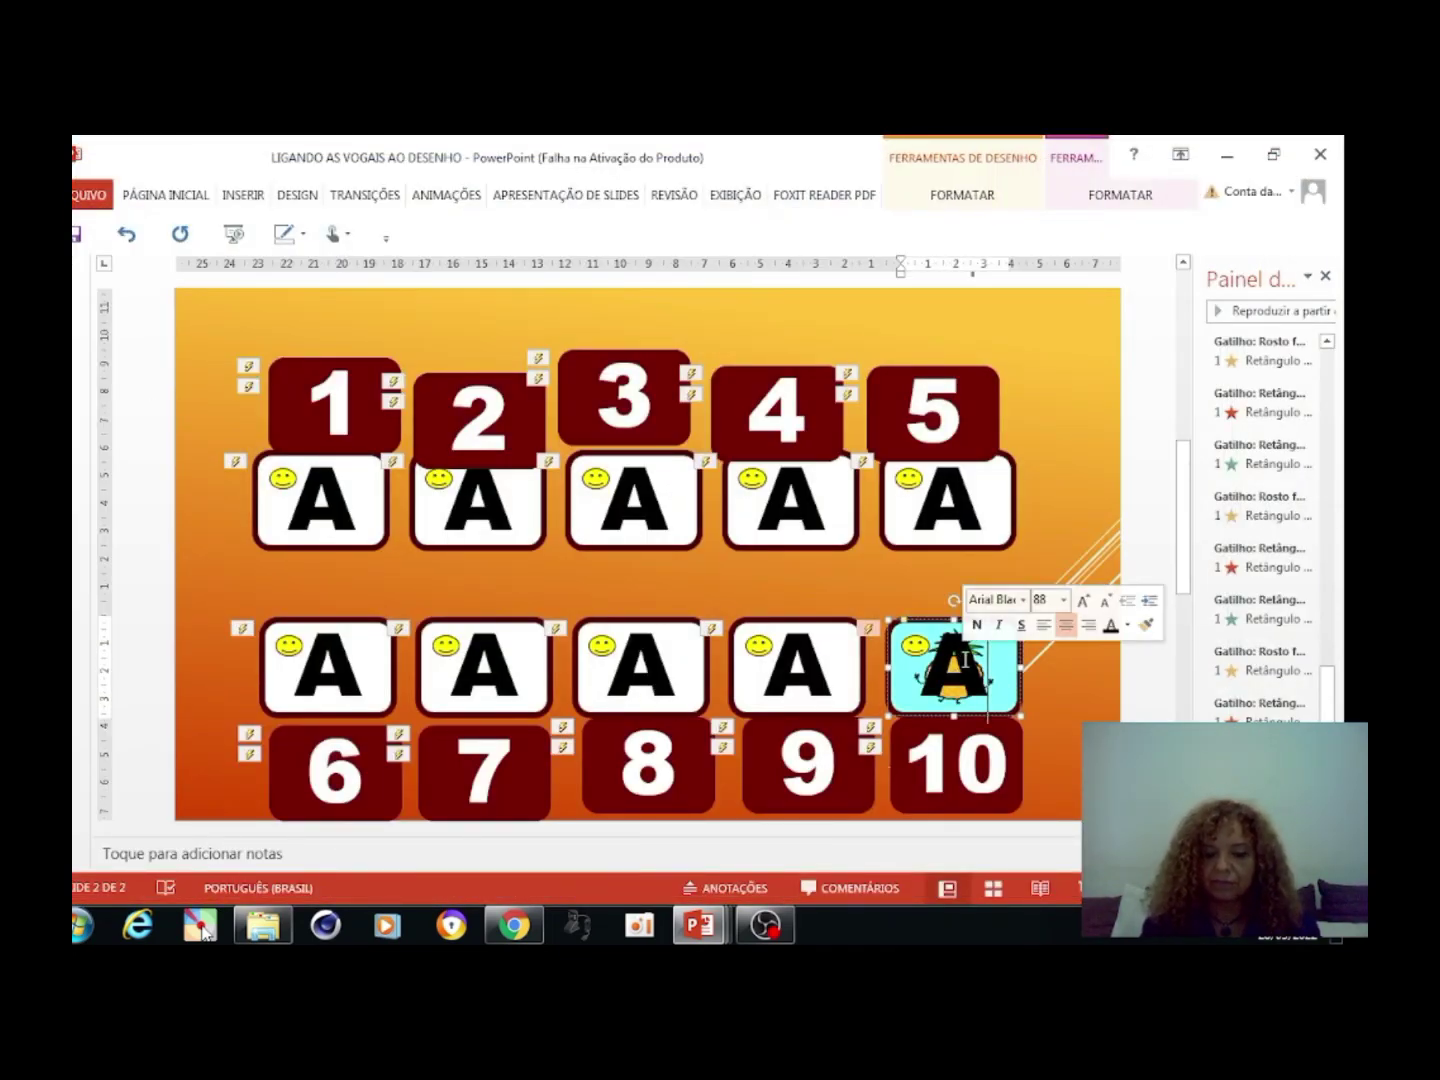
{"action": "key", "text": "BackSpace"}
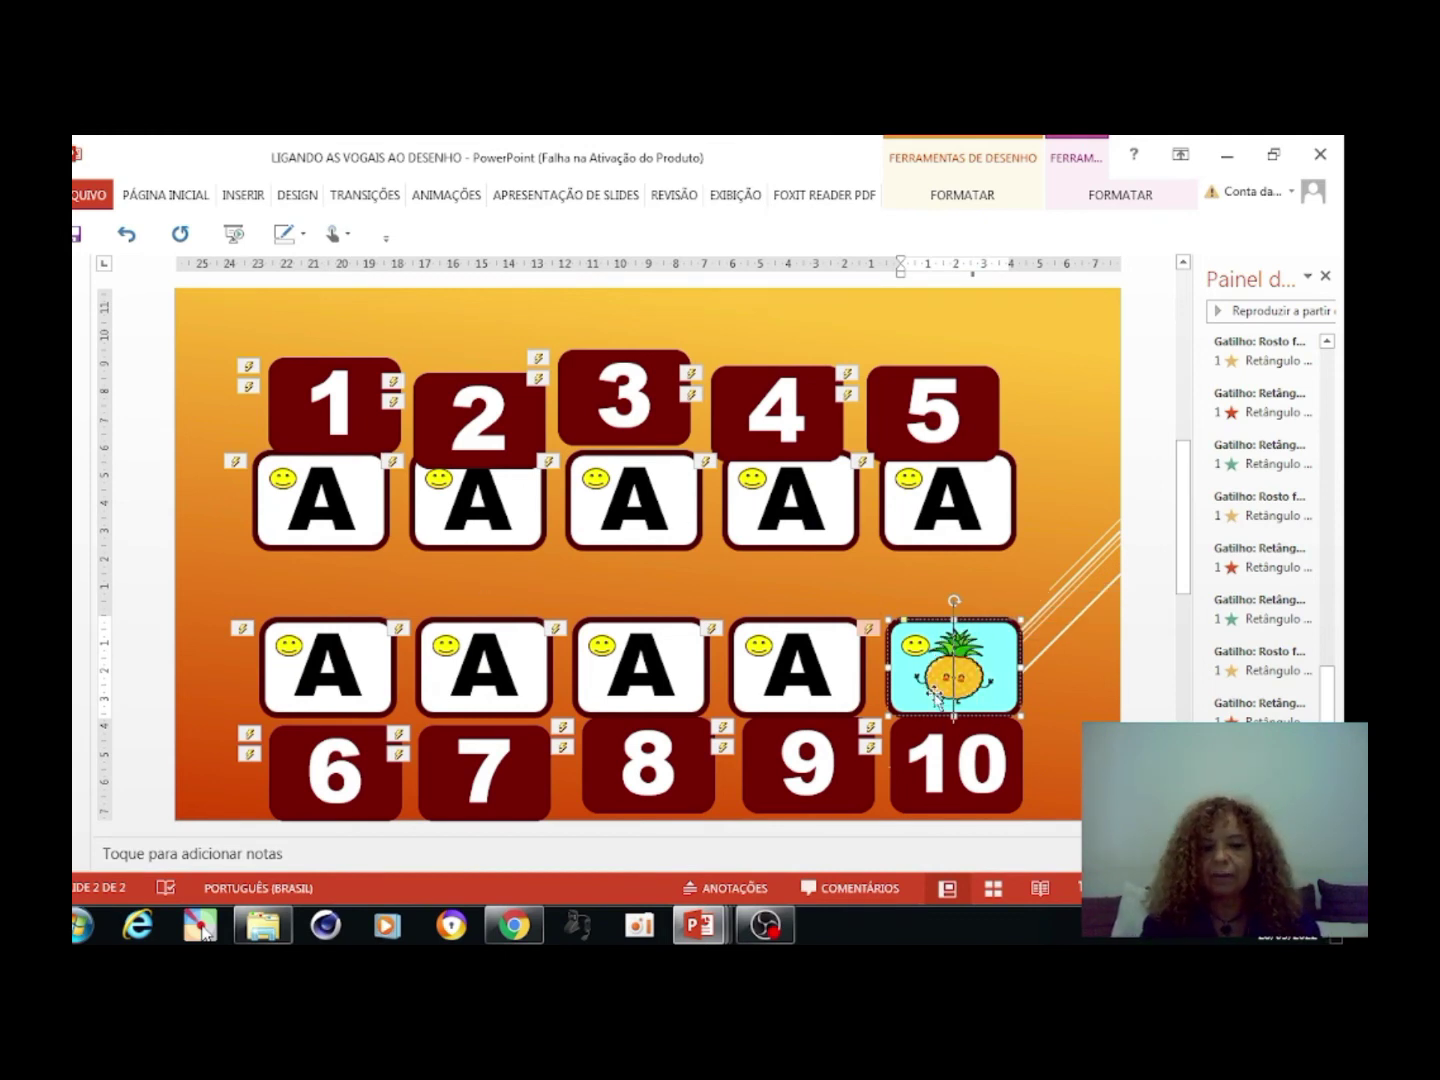
Fill the A card under tile 2 with the UVA grape picture
{"action": "left_click", "coordinate": [508, 515]}
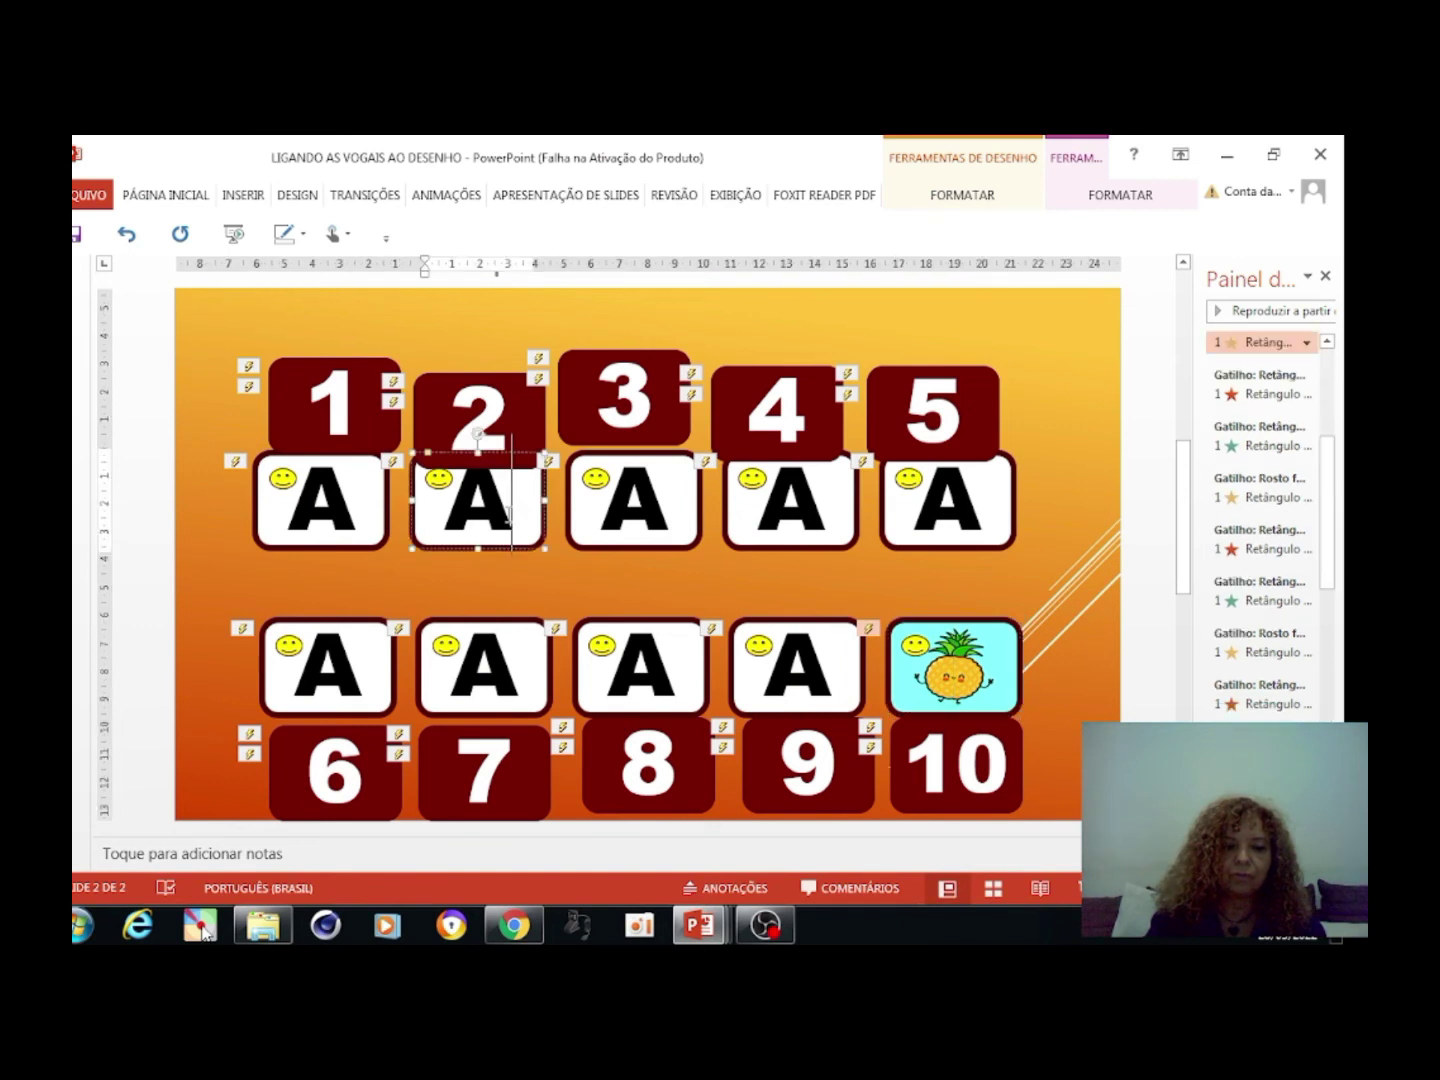
{"action": "double_click", "coordinate": [490, 507]}
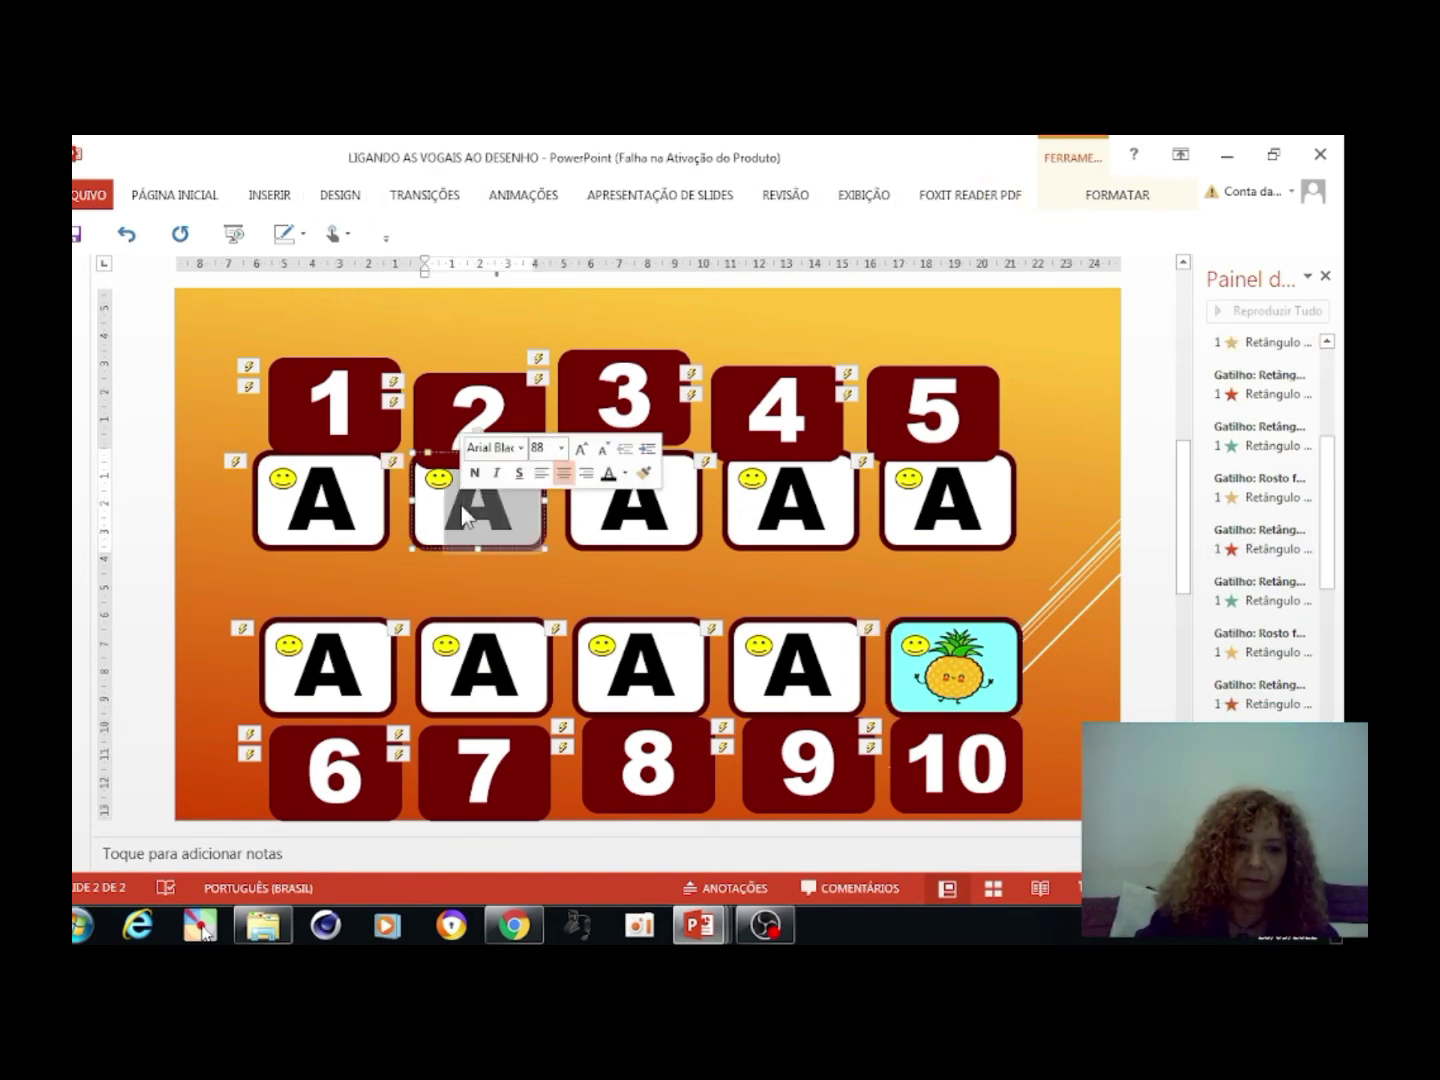
{"action": "left_click", "coordinate": [200, 193]}
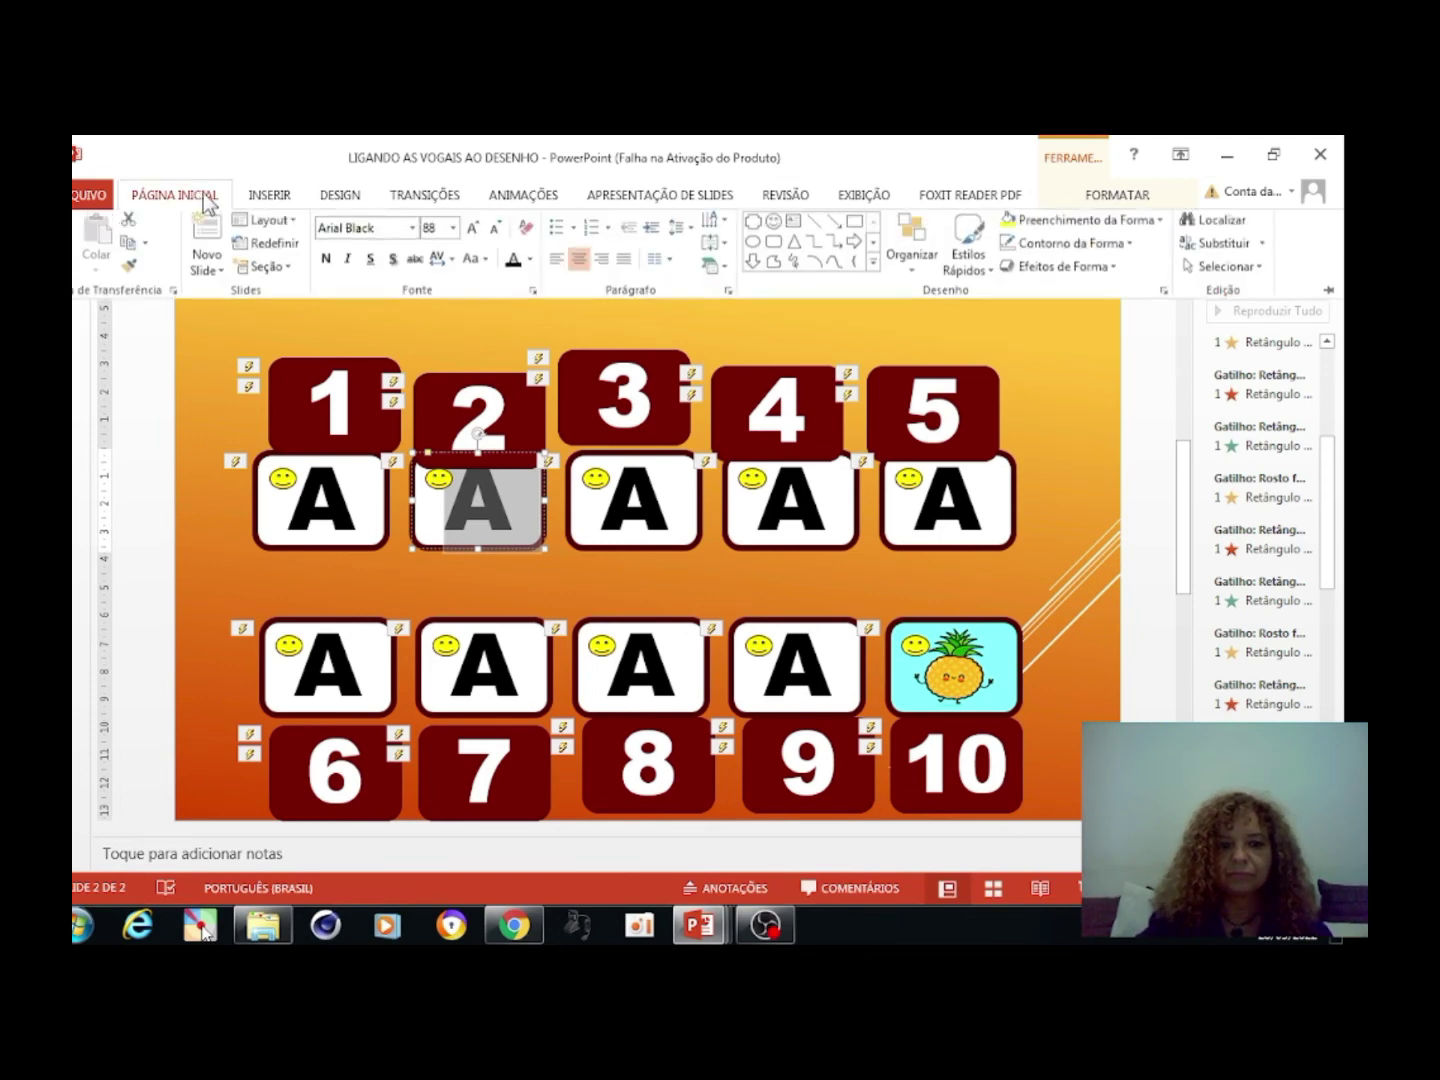
{"action": "left_click", "coordinate": [1164, 226]}
{"action": "left_click", "coordinate": [1072, 473]}
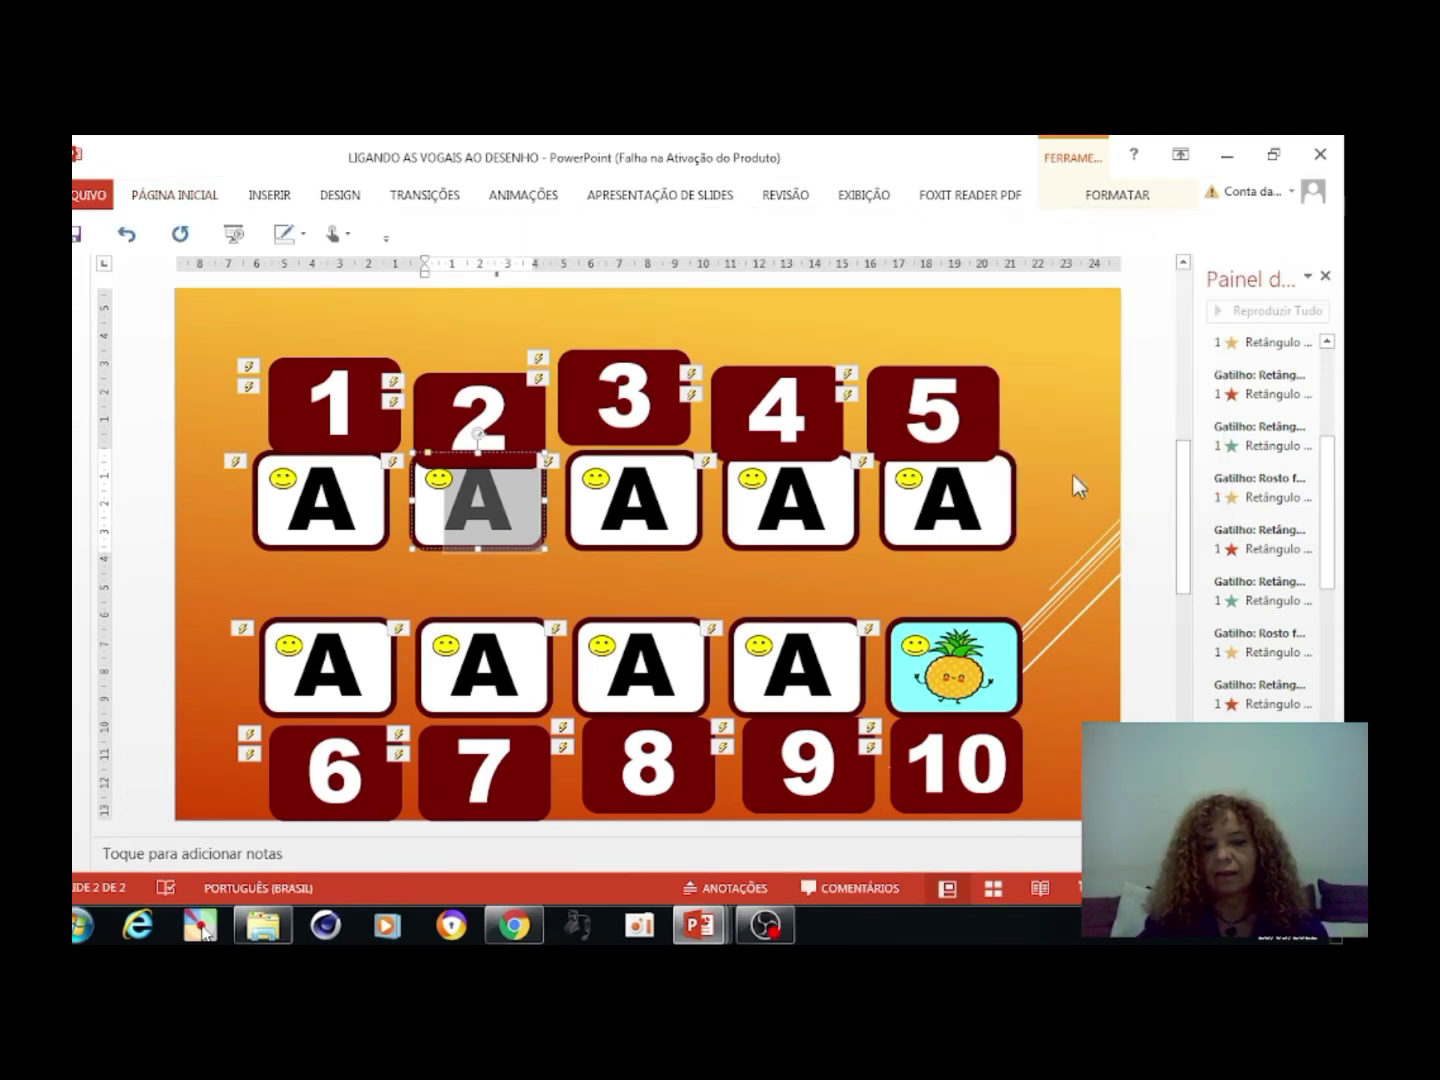
{"action": "key", "text": "Escape"}
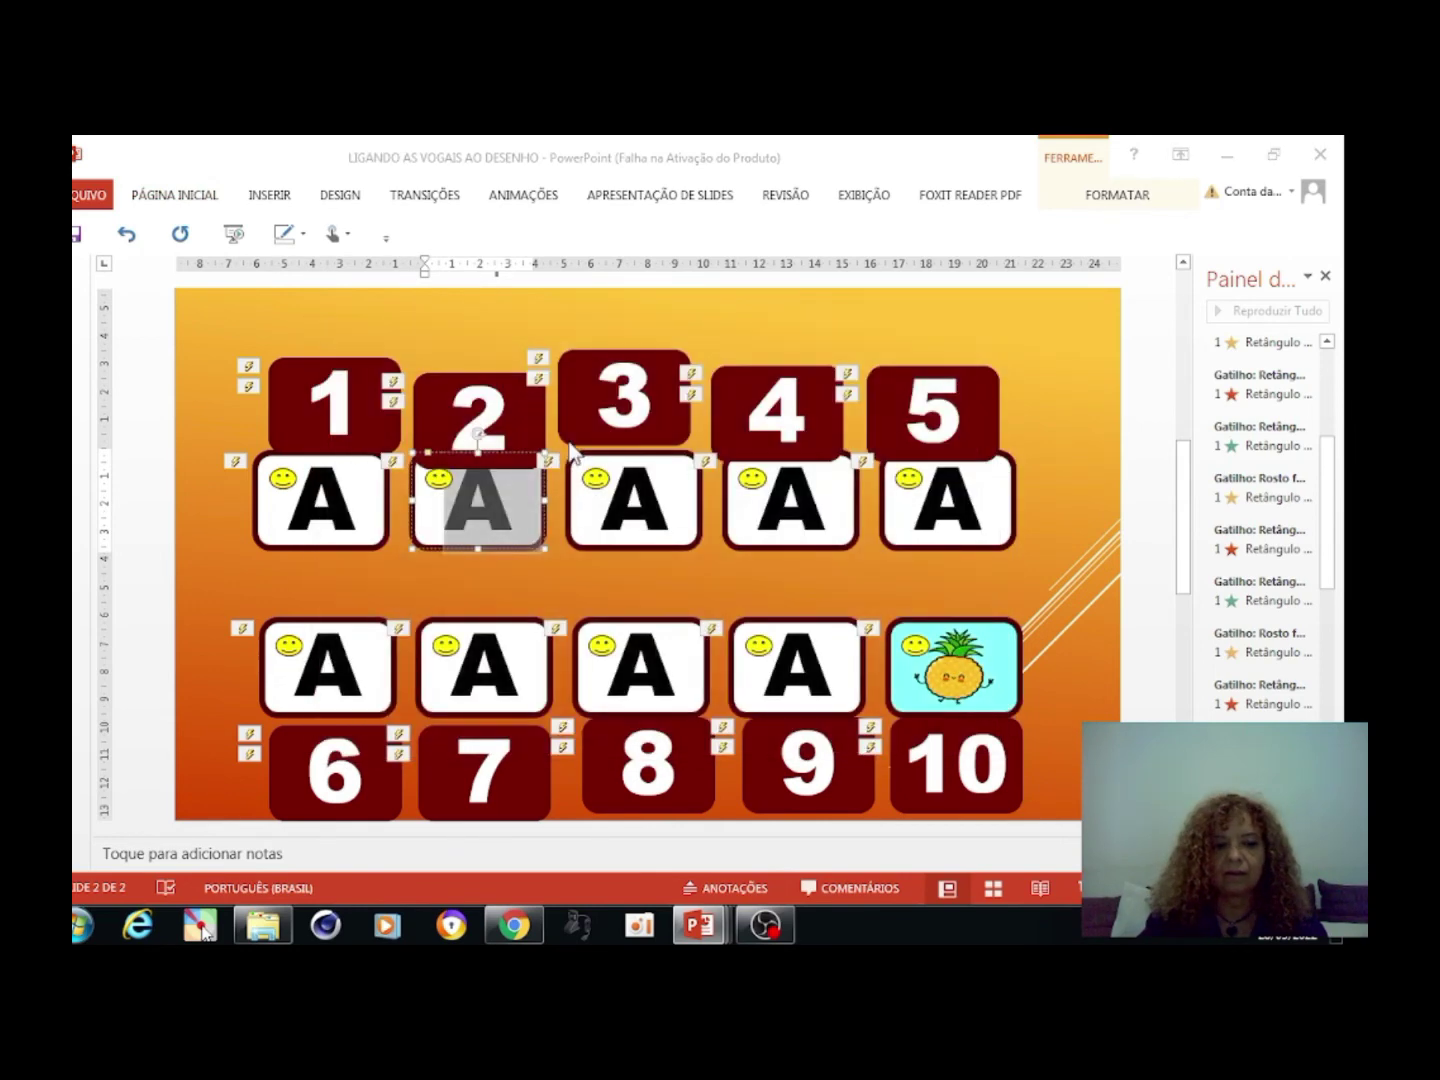
{"action": "left_click", "coordinate": [748, 662]}
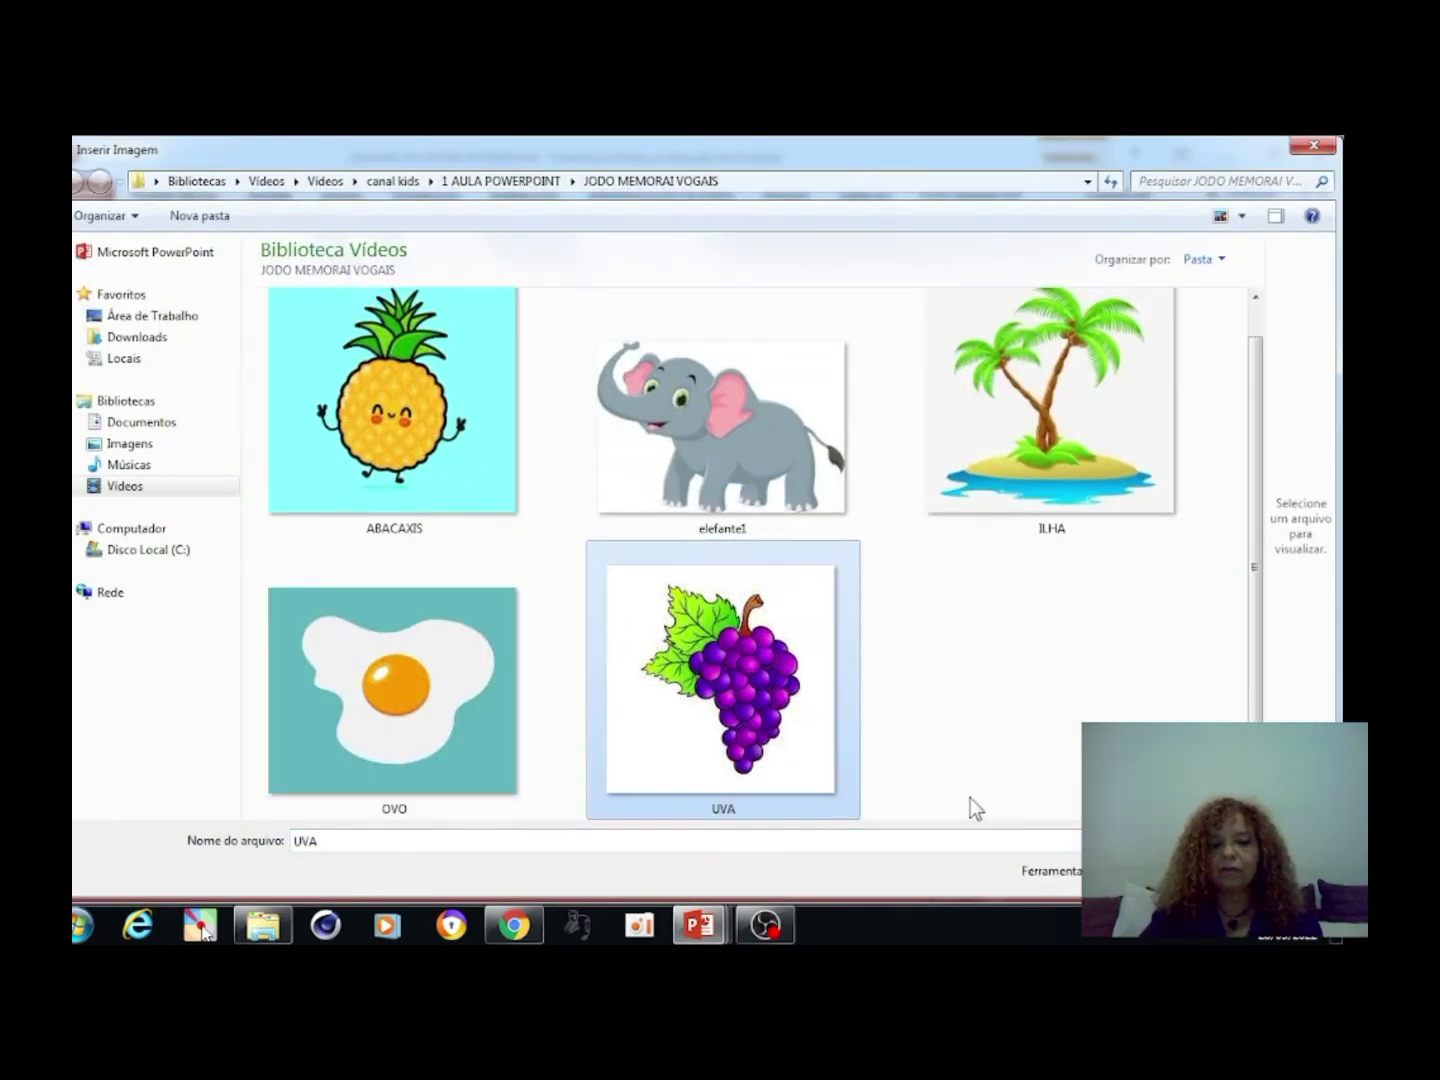
{"action": "key", "text": "Return"}
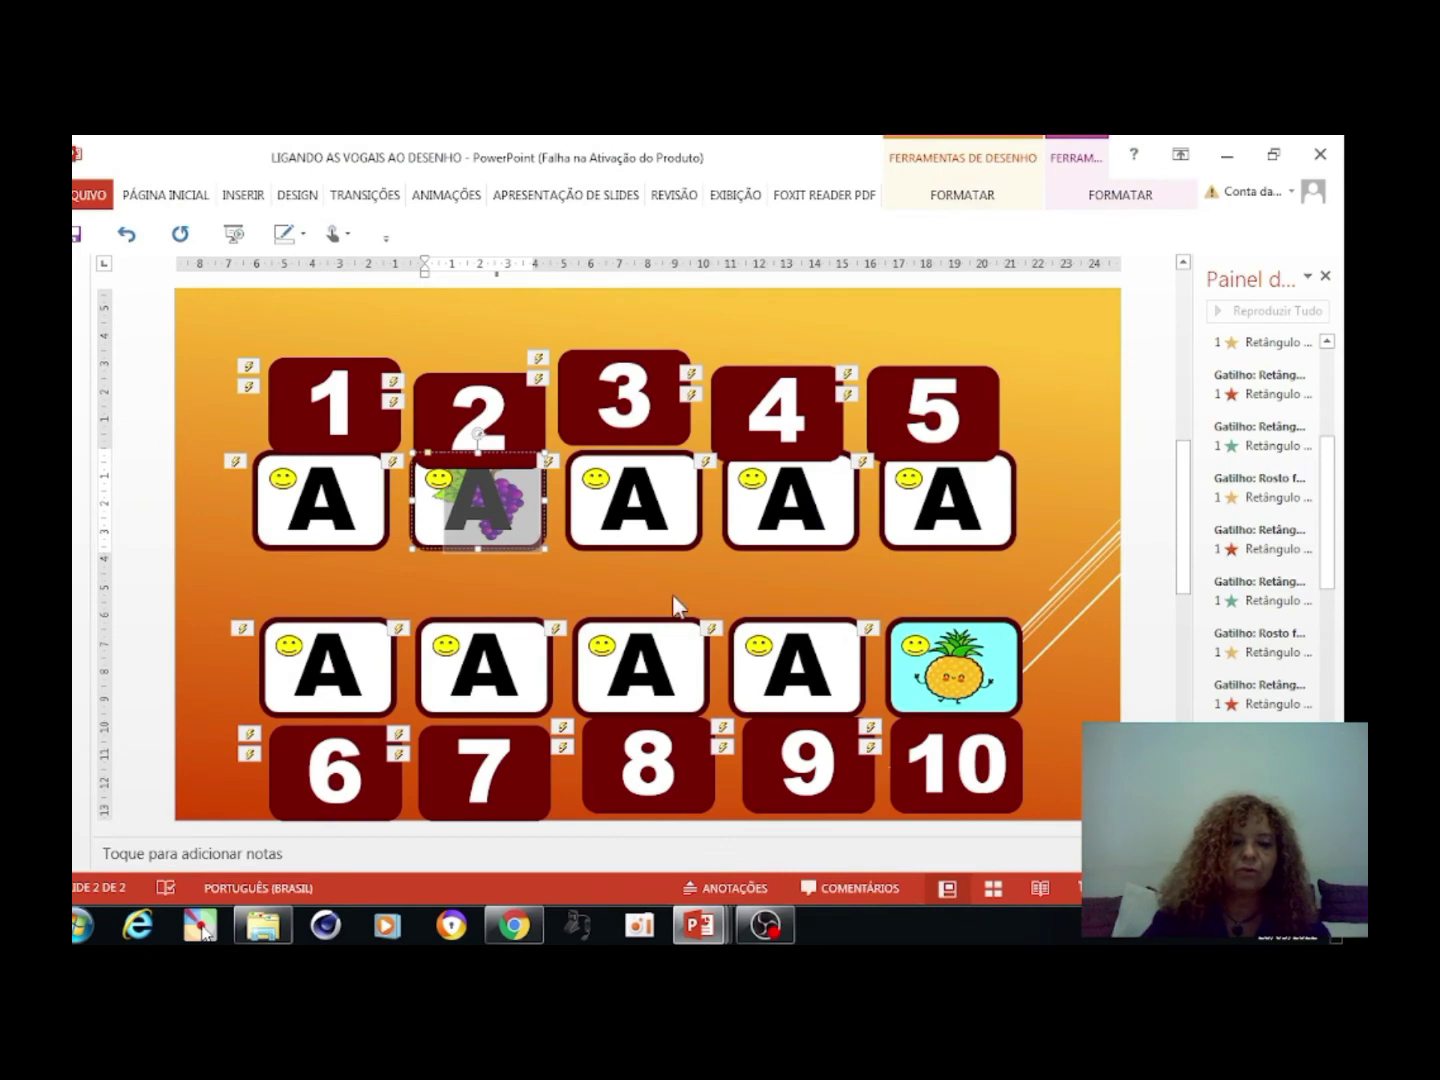
Delete the letter A from the grape card
{"action": "left_click", "coordinate": [498, 502]}
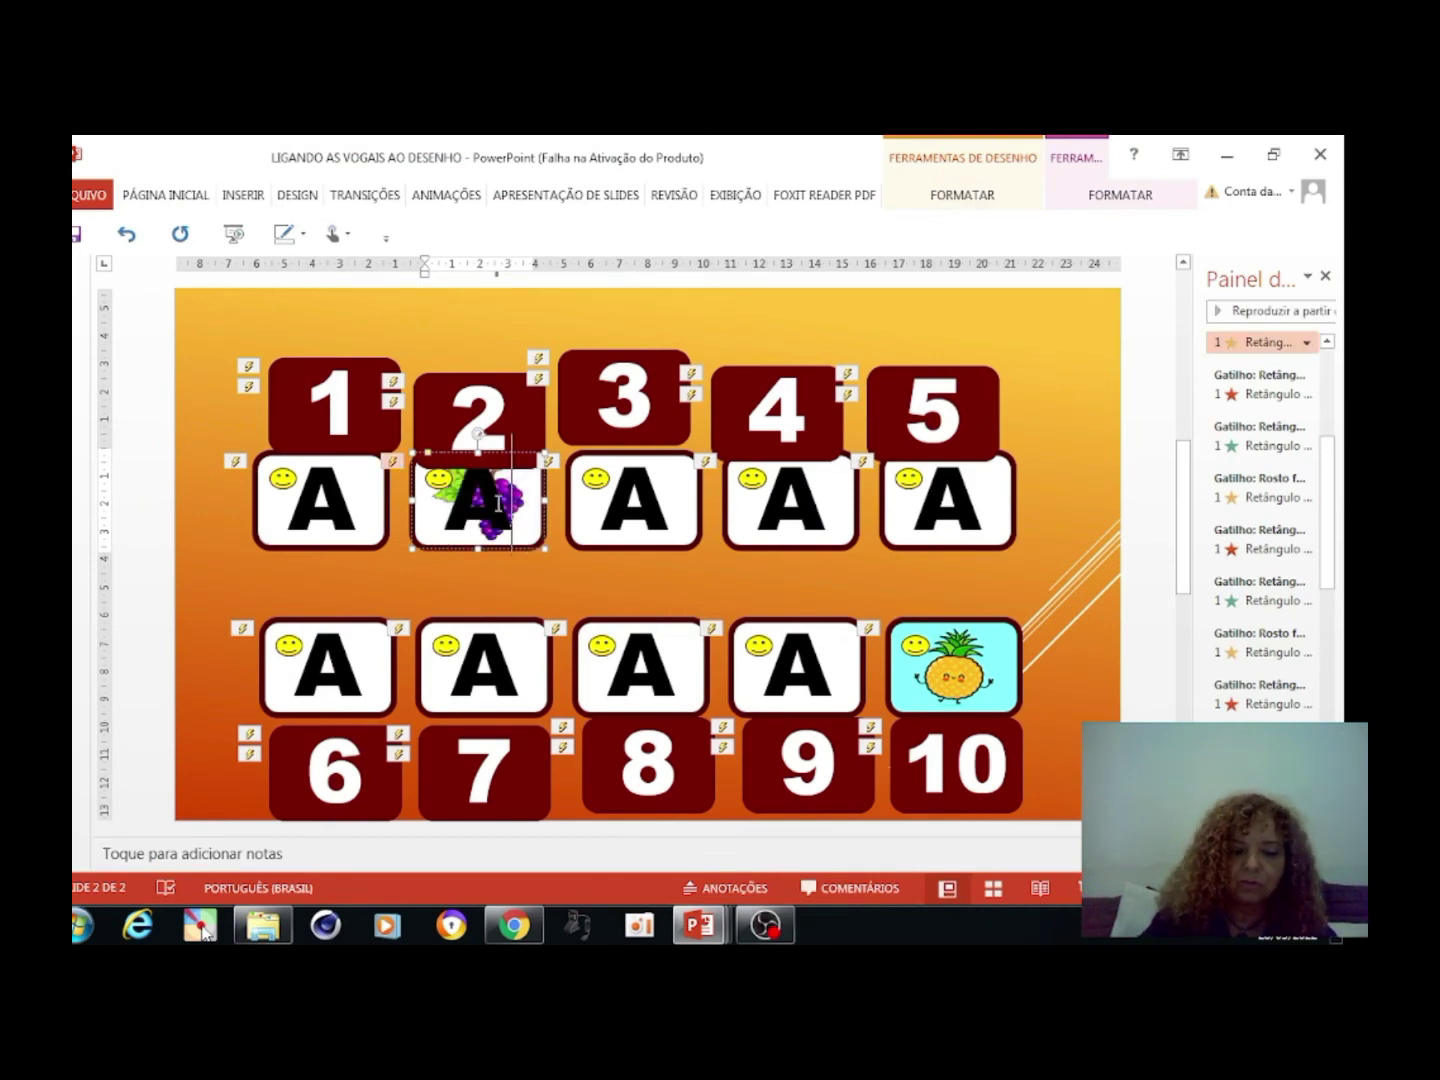
{"action": "key", "text": "BackSpace"}
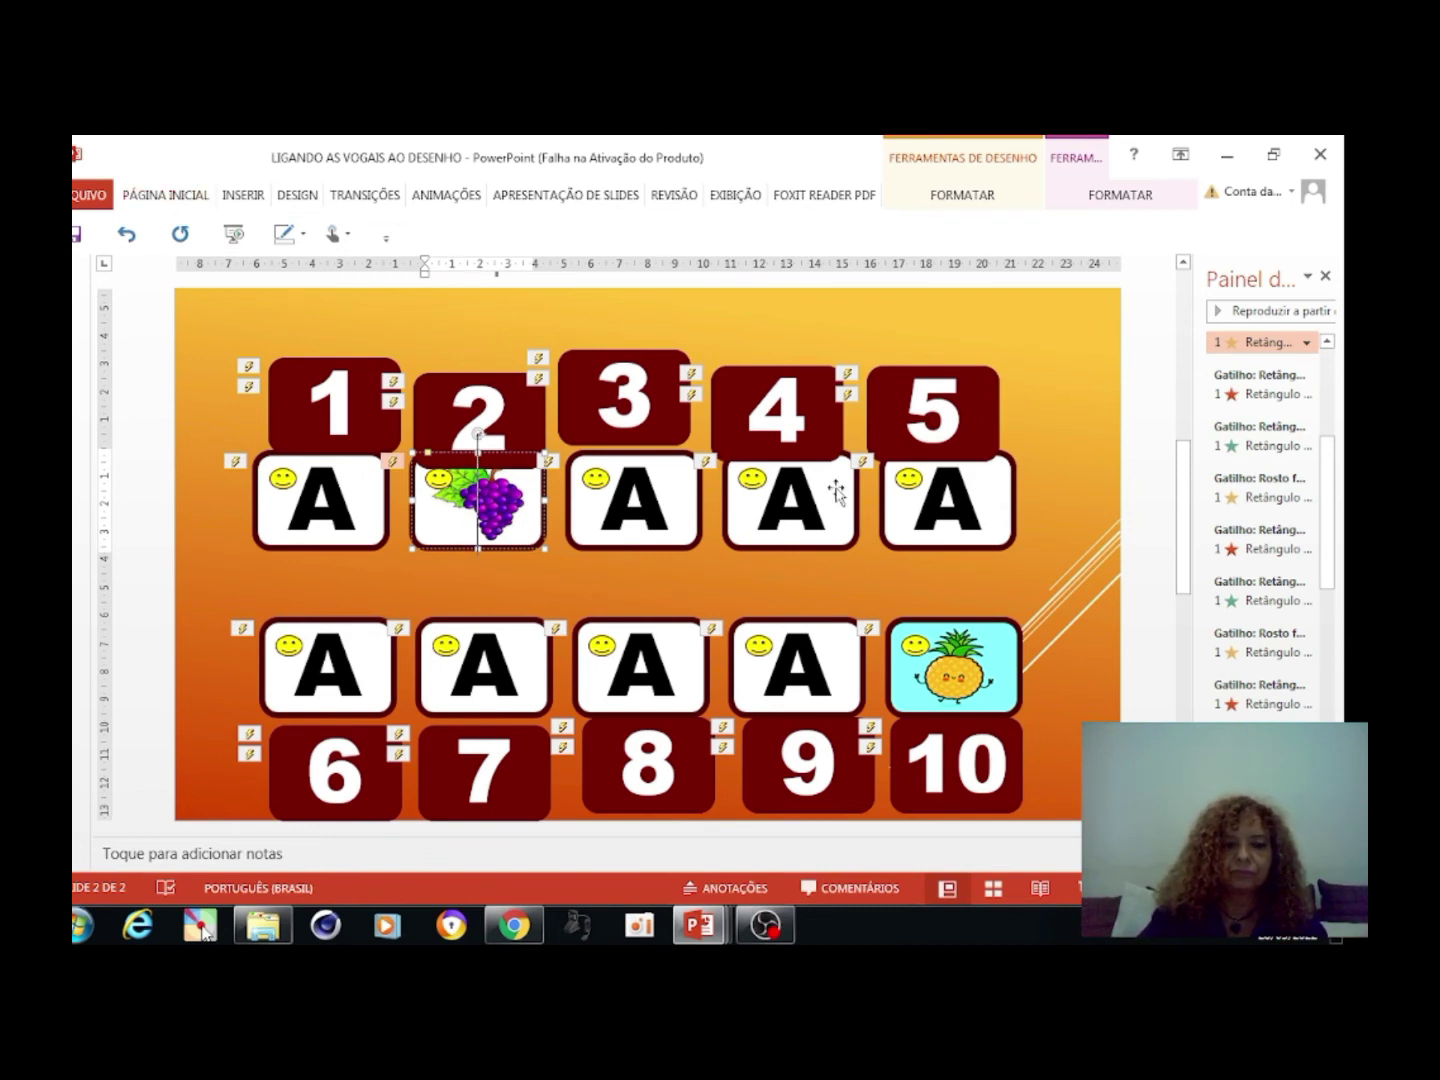
{"action": "left_click", "coordinate": [904, 519]}
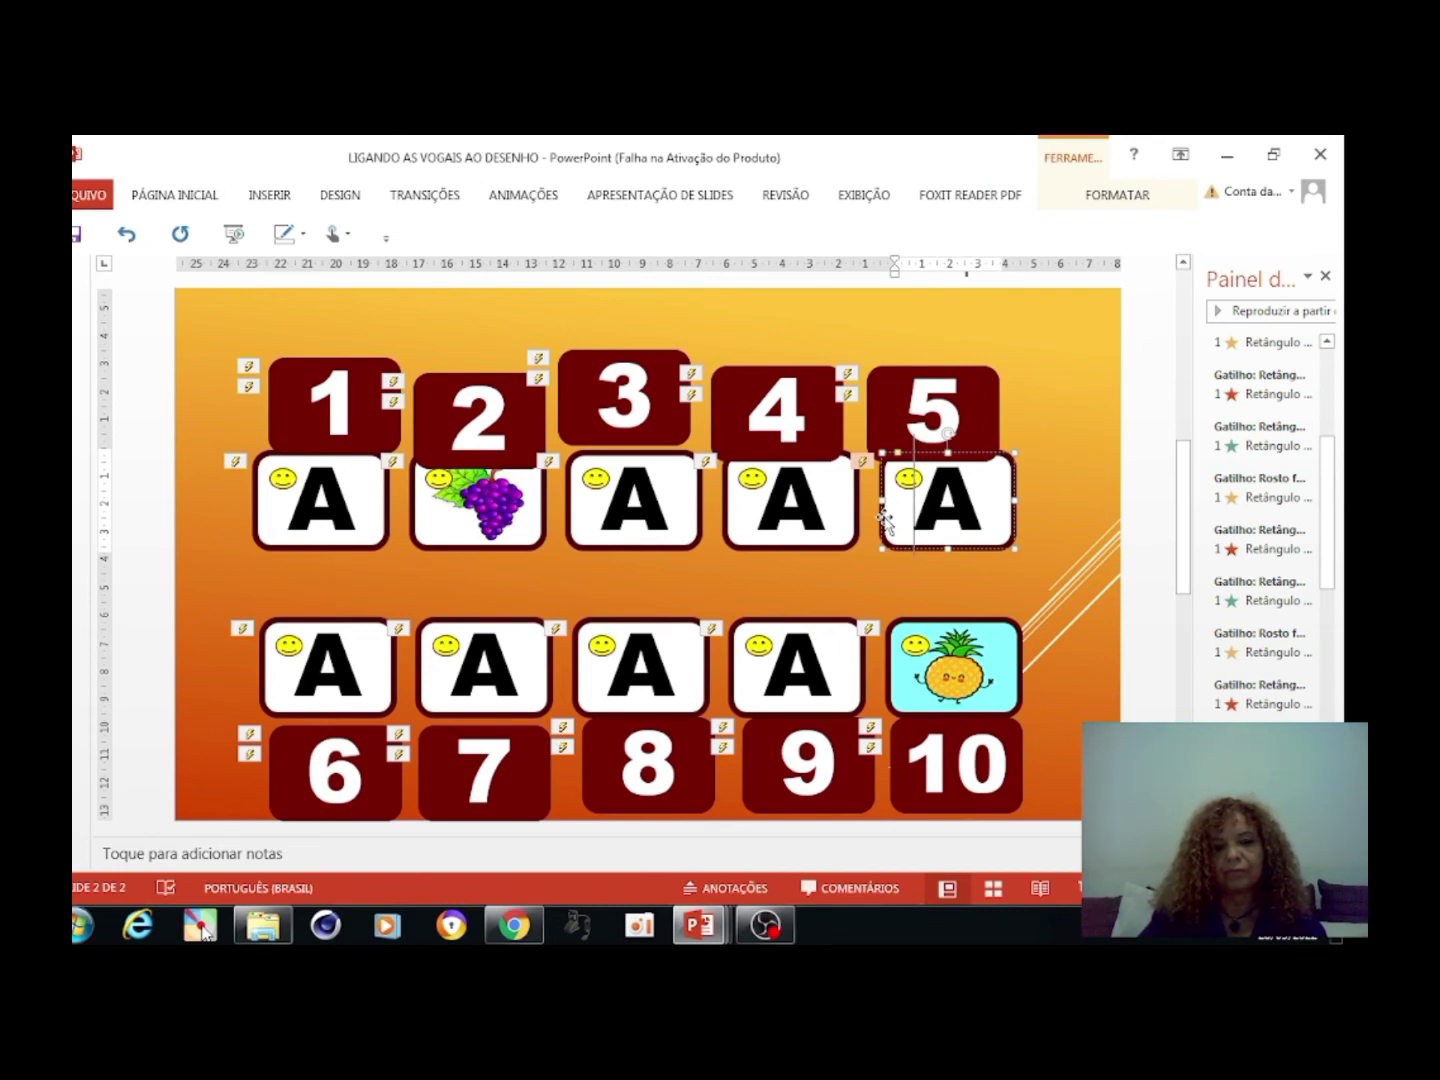
Fill card 5 with the ILHA island picture from file and delete its letter A
{"action": "left_click", "coordinate": [150, 199]}
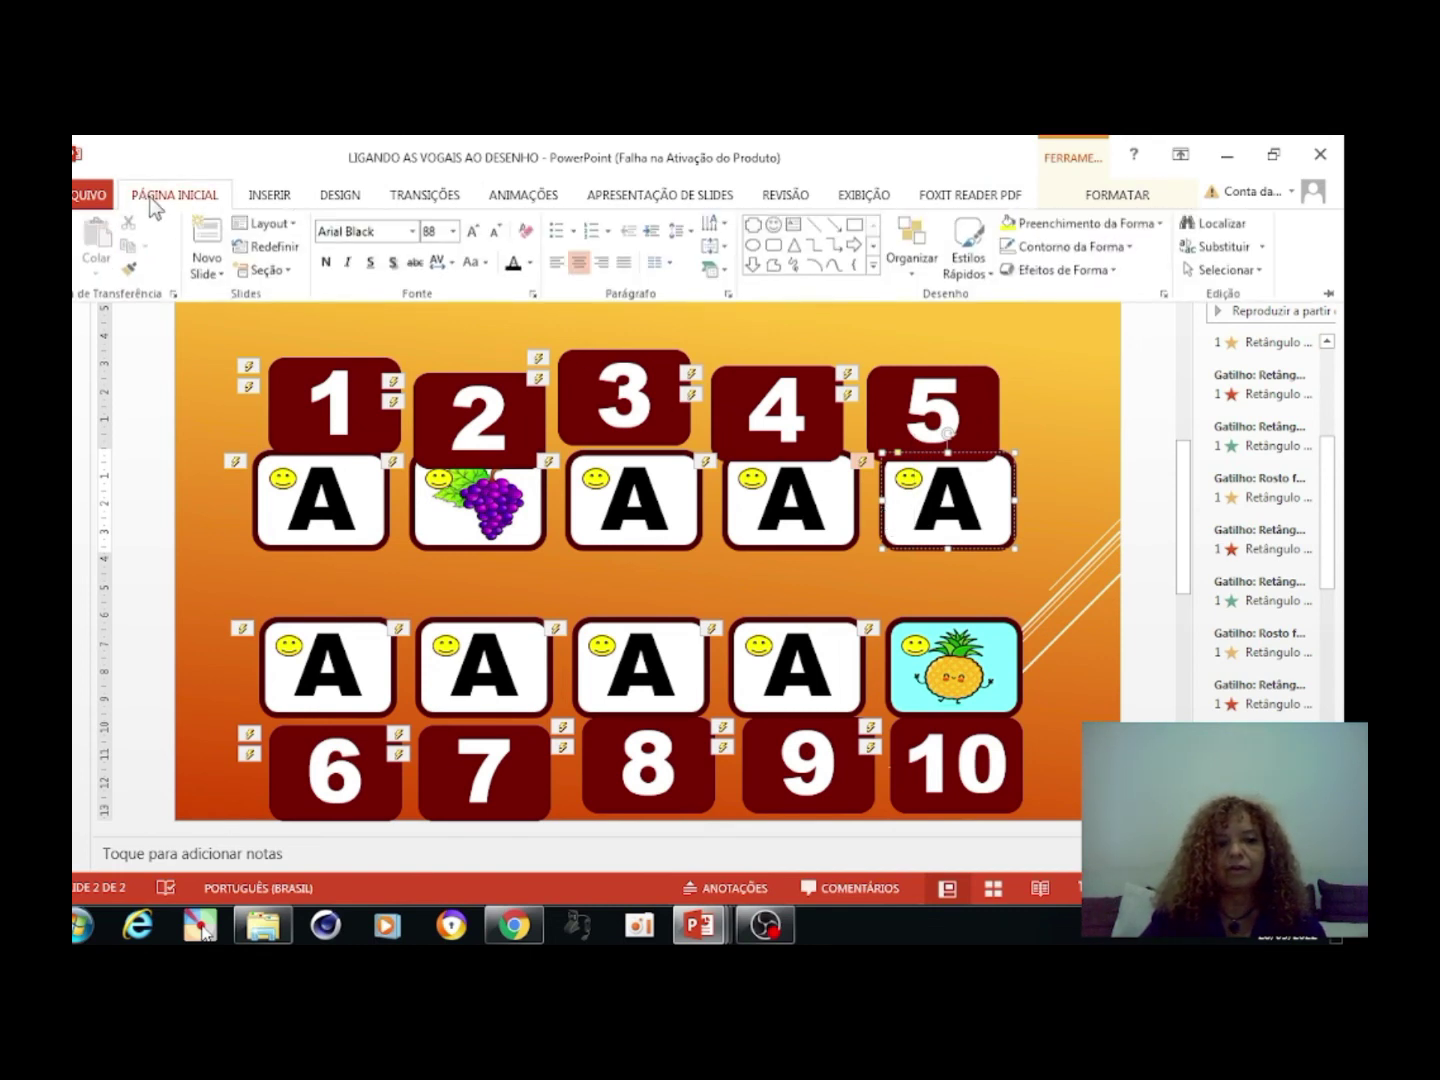
{"action": "left_click", "coordinate": [1160, 224]}
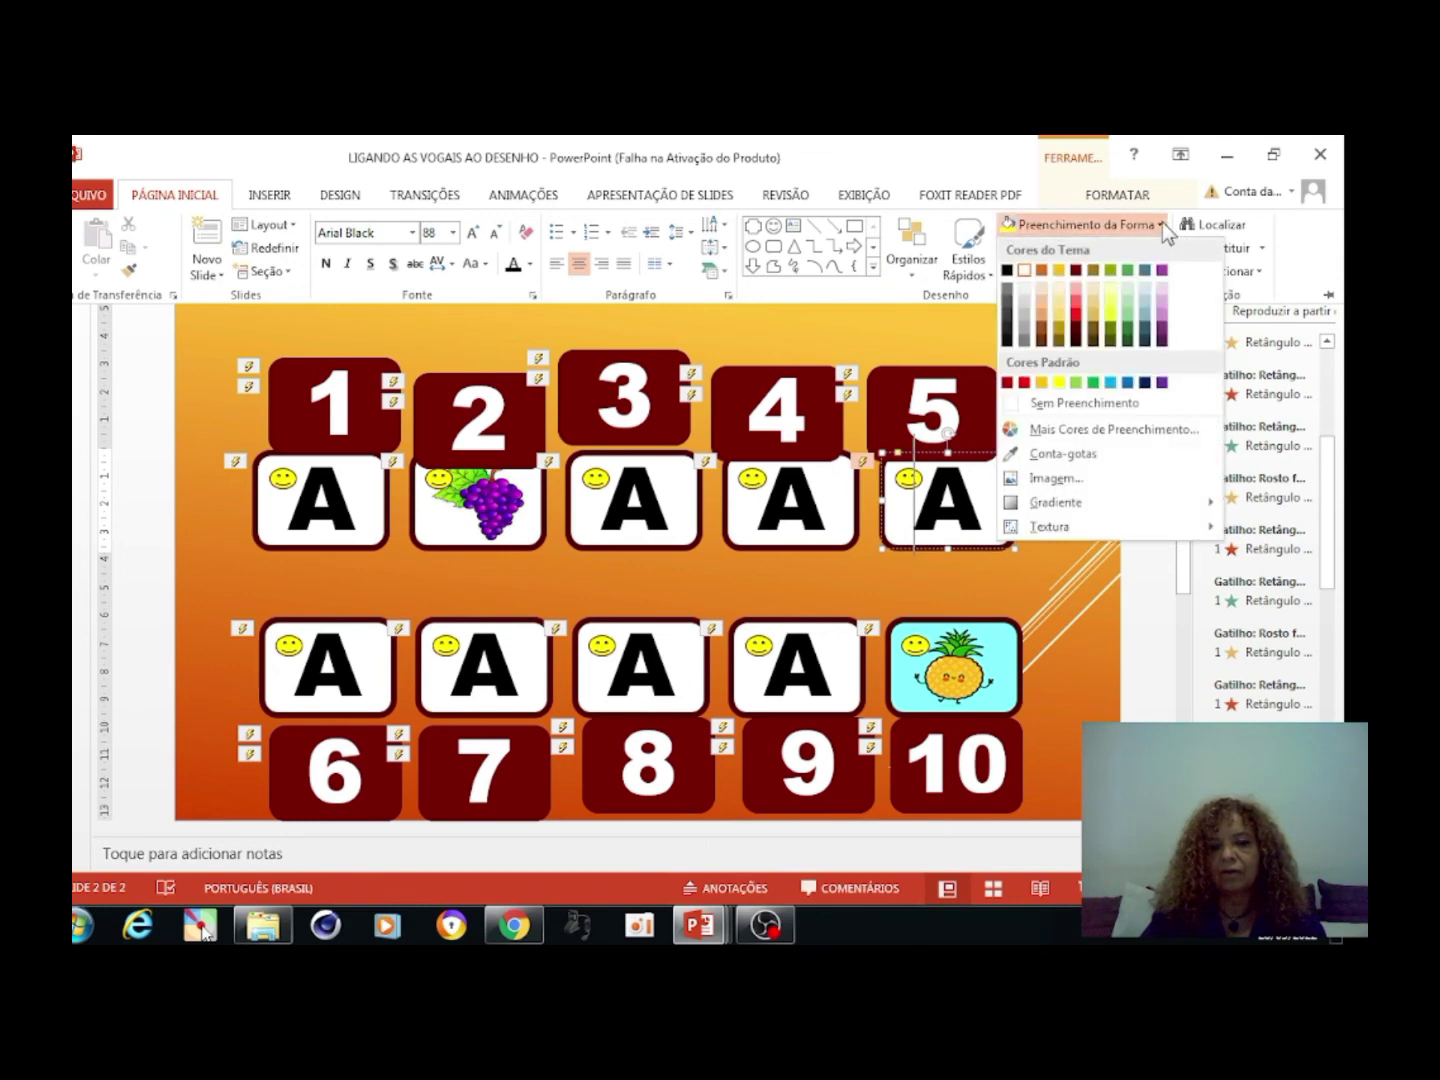
{"action": "left_click", "coordinate": [1060, 478]}
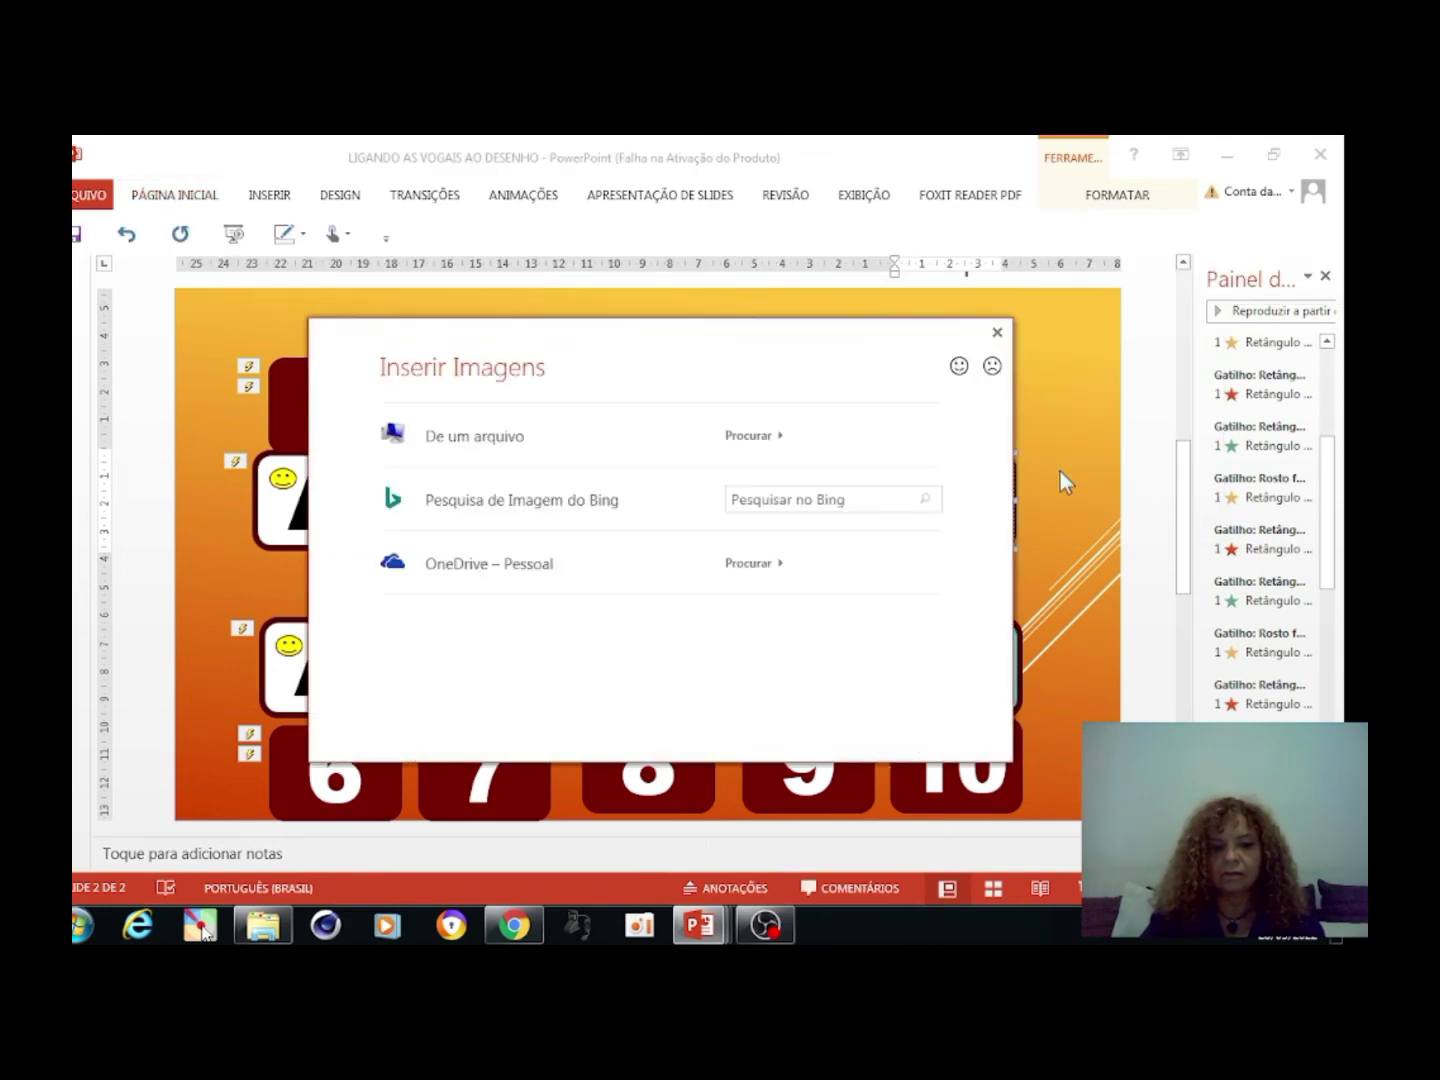
{"action": "left_click", "coordinate": [596, 441]}
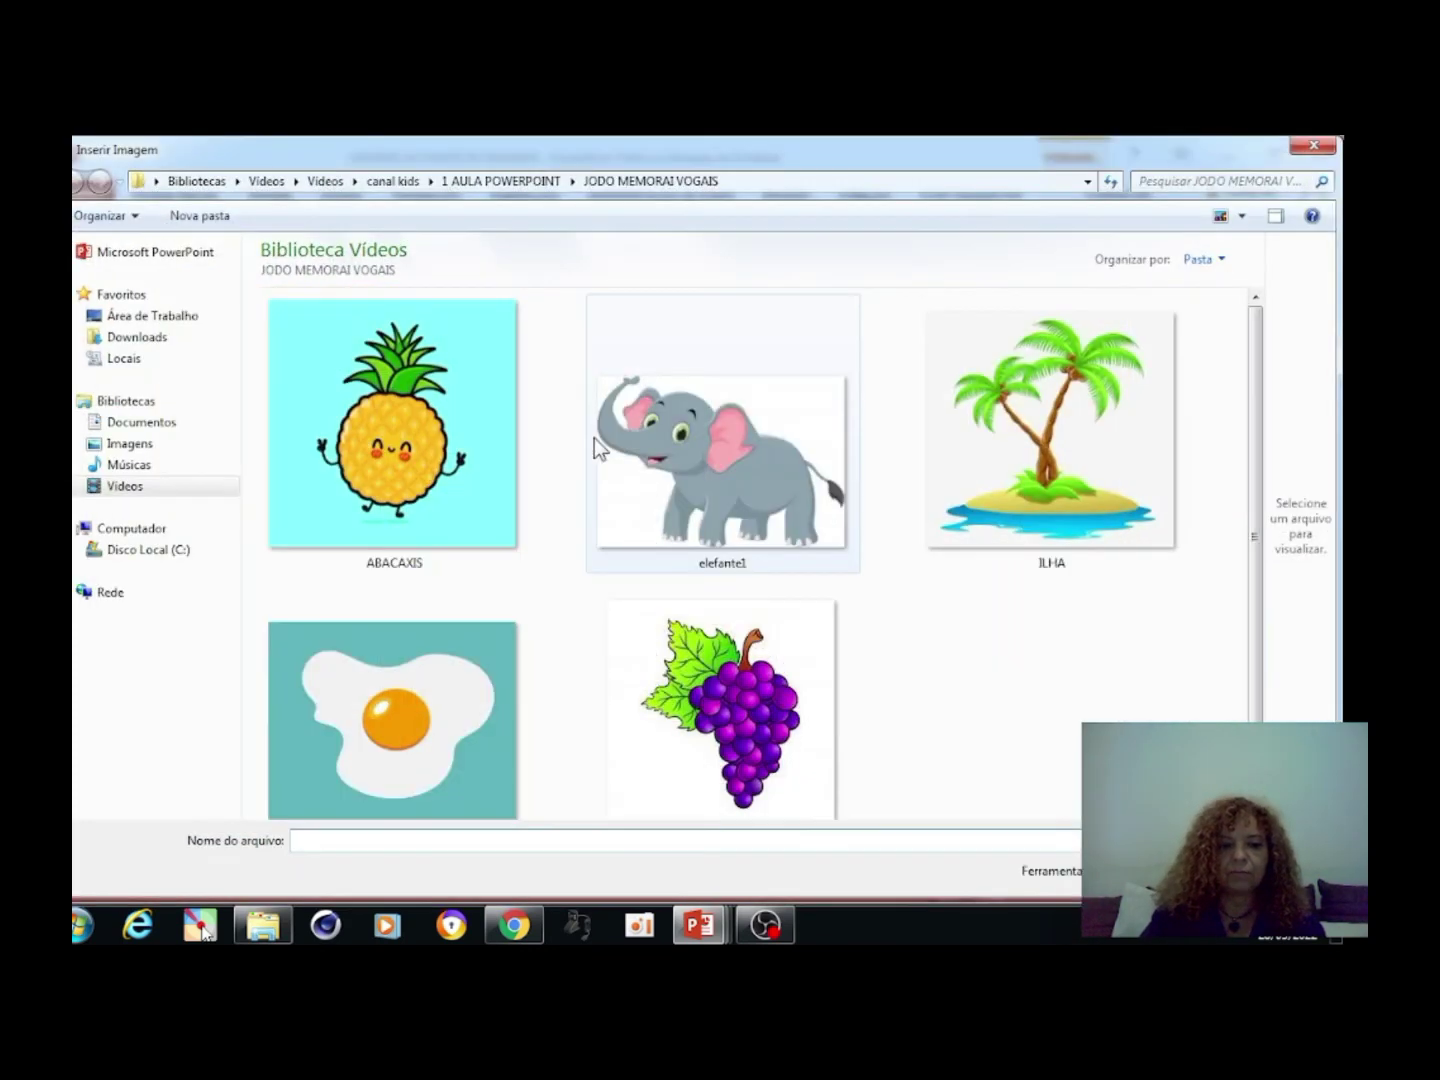
{"action": "left_click", "coordinate": [1028, 553]}
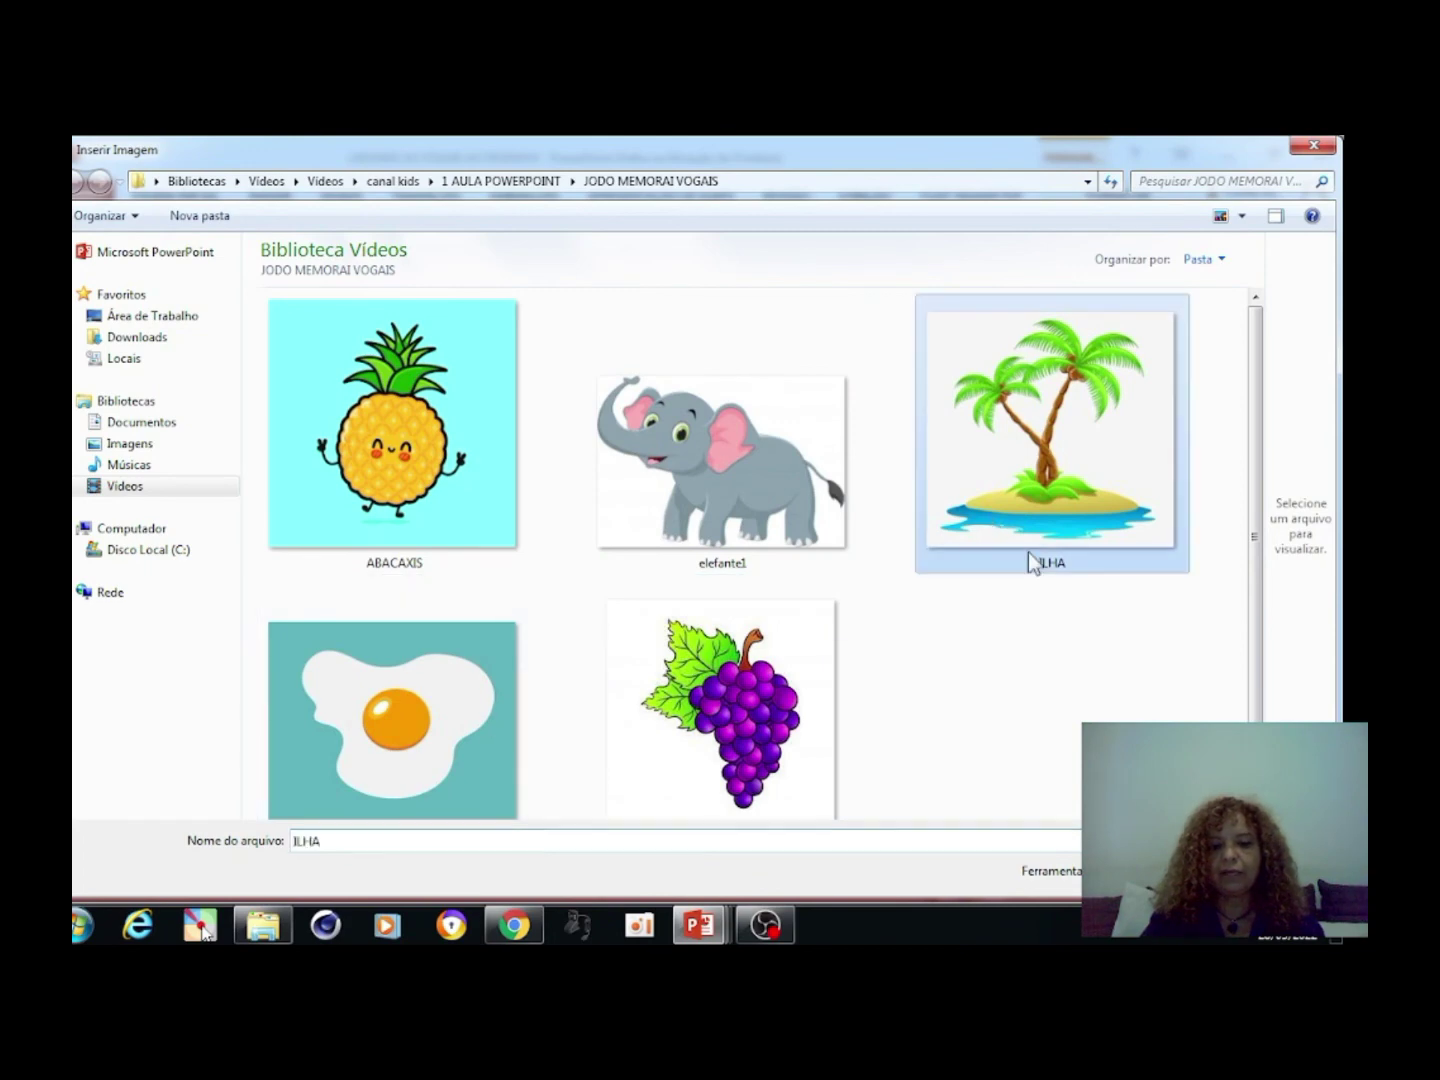
{"action": "double_click", "coordinate": [1028, 561]}
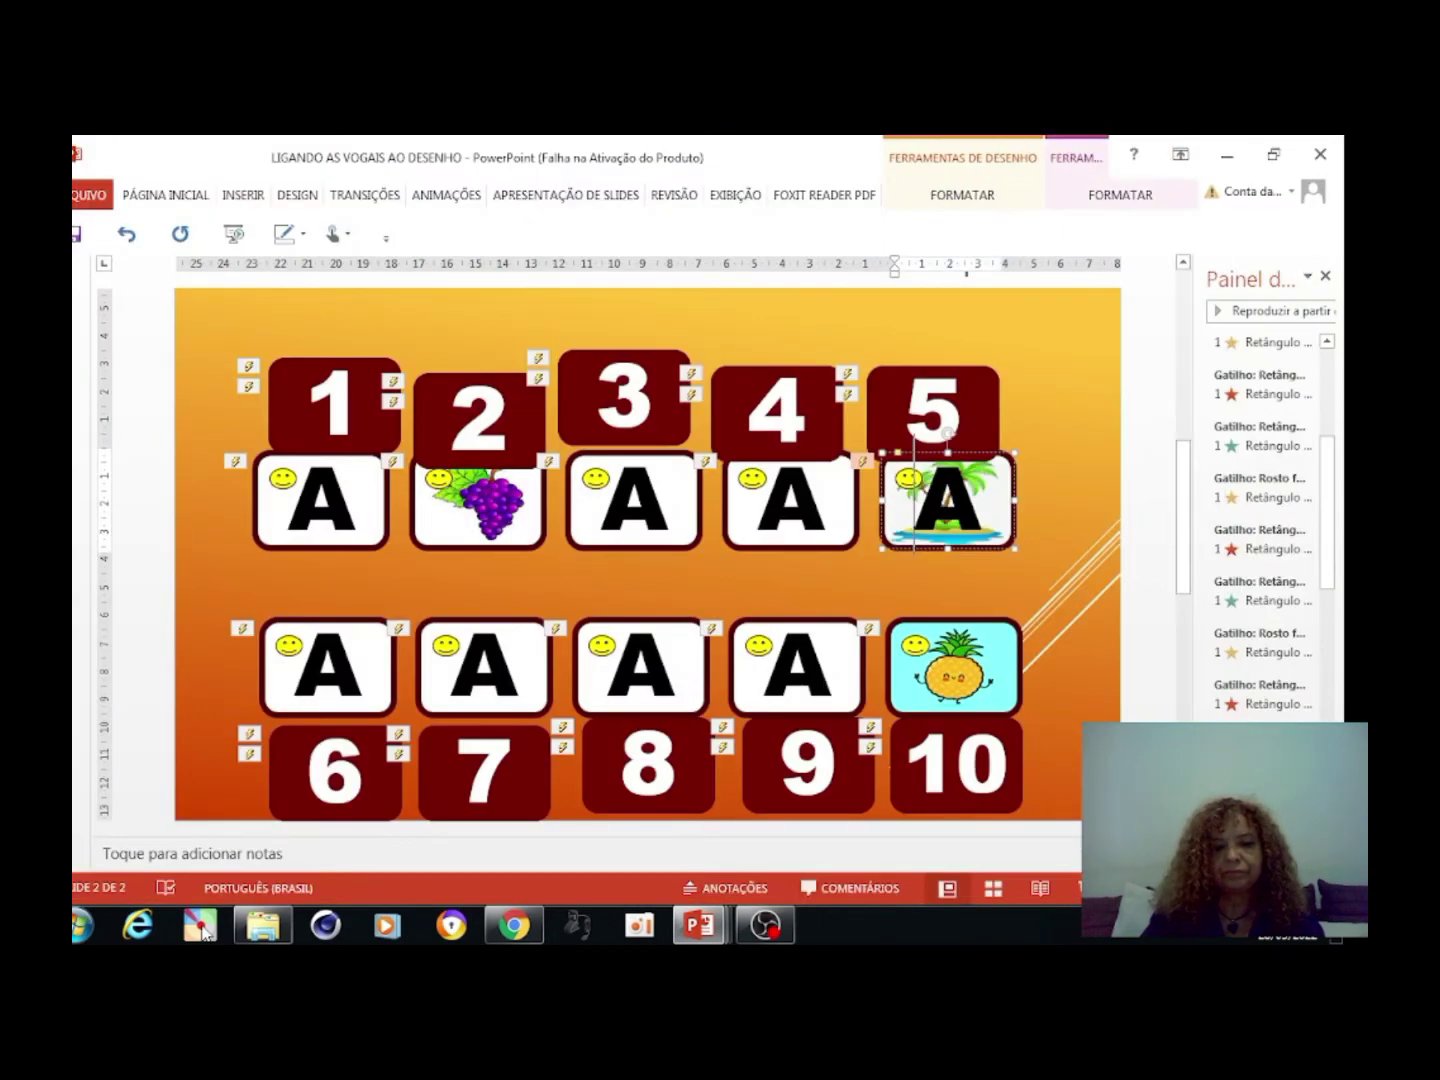
{"action": "double_click", "coordinate": [968, 502]}
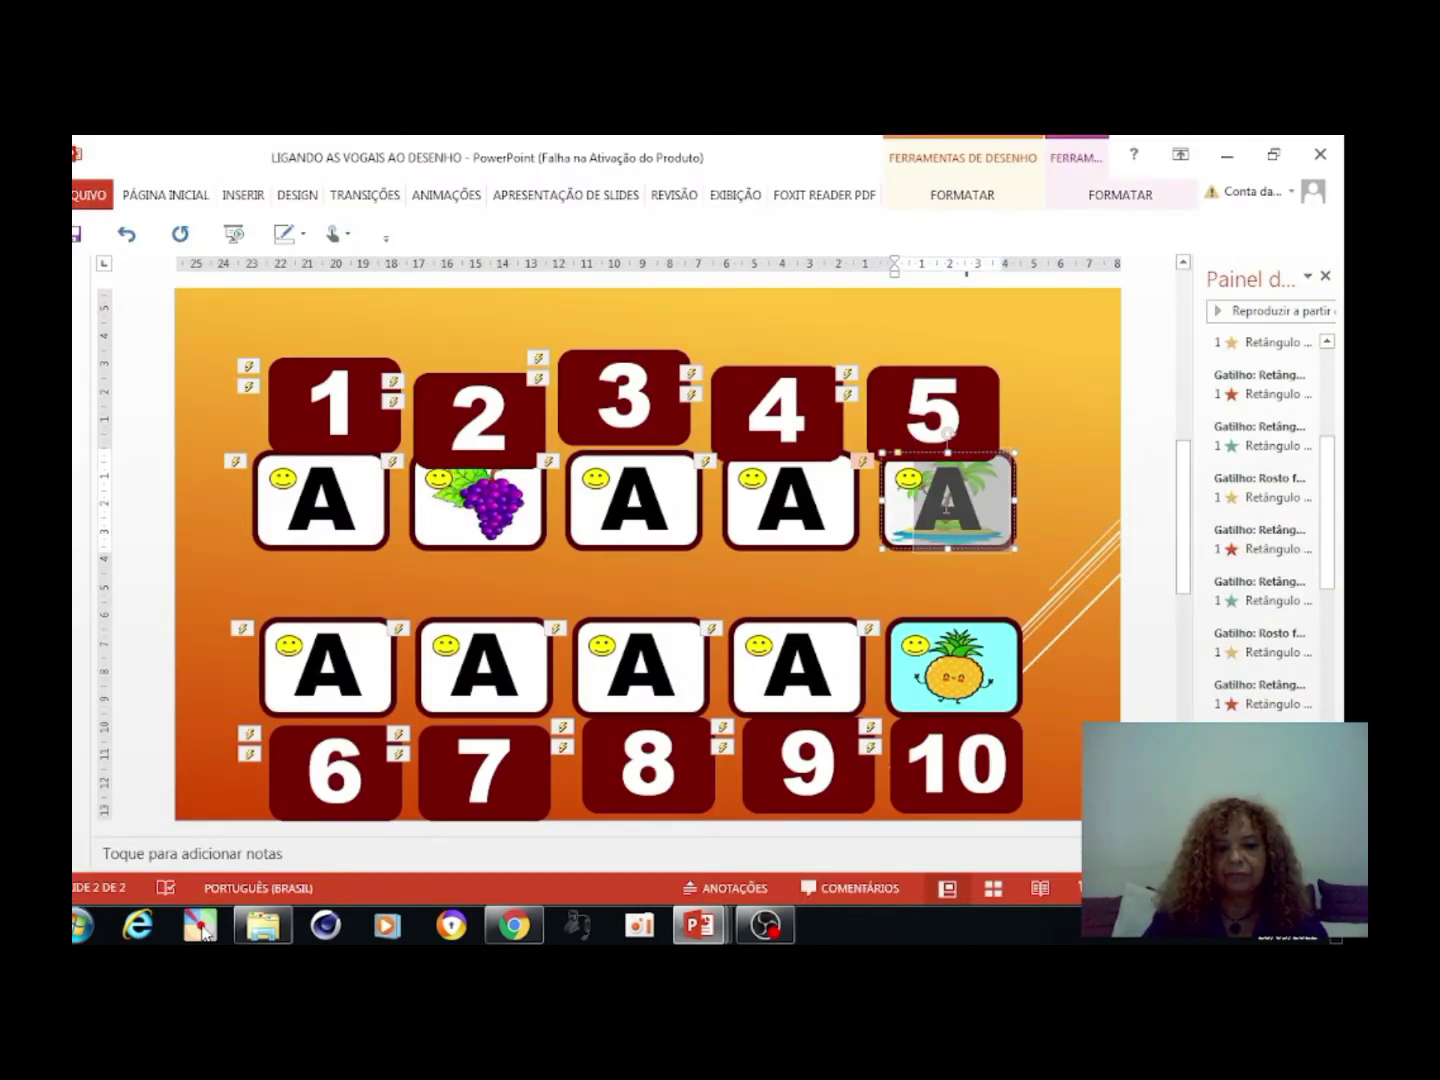
{"action": "key", "text": "Delete"}
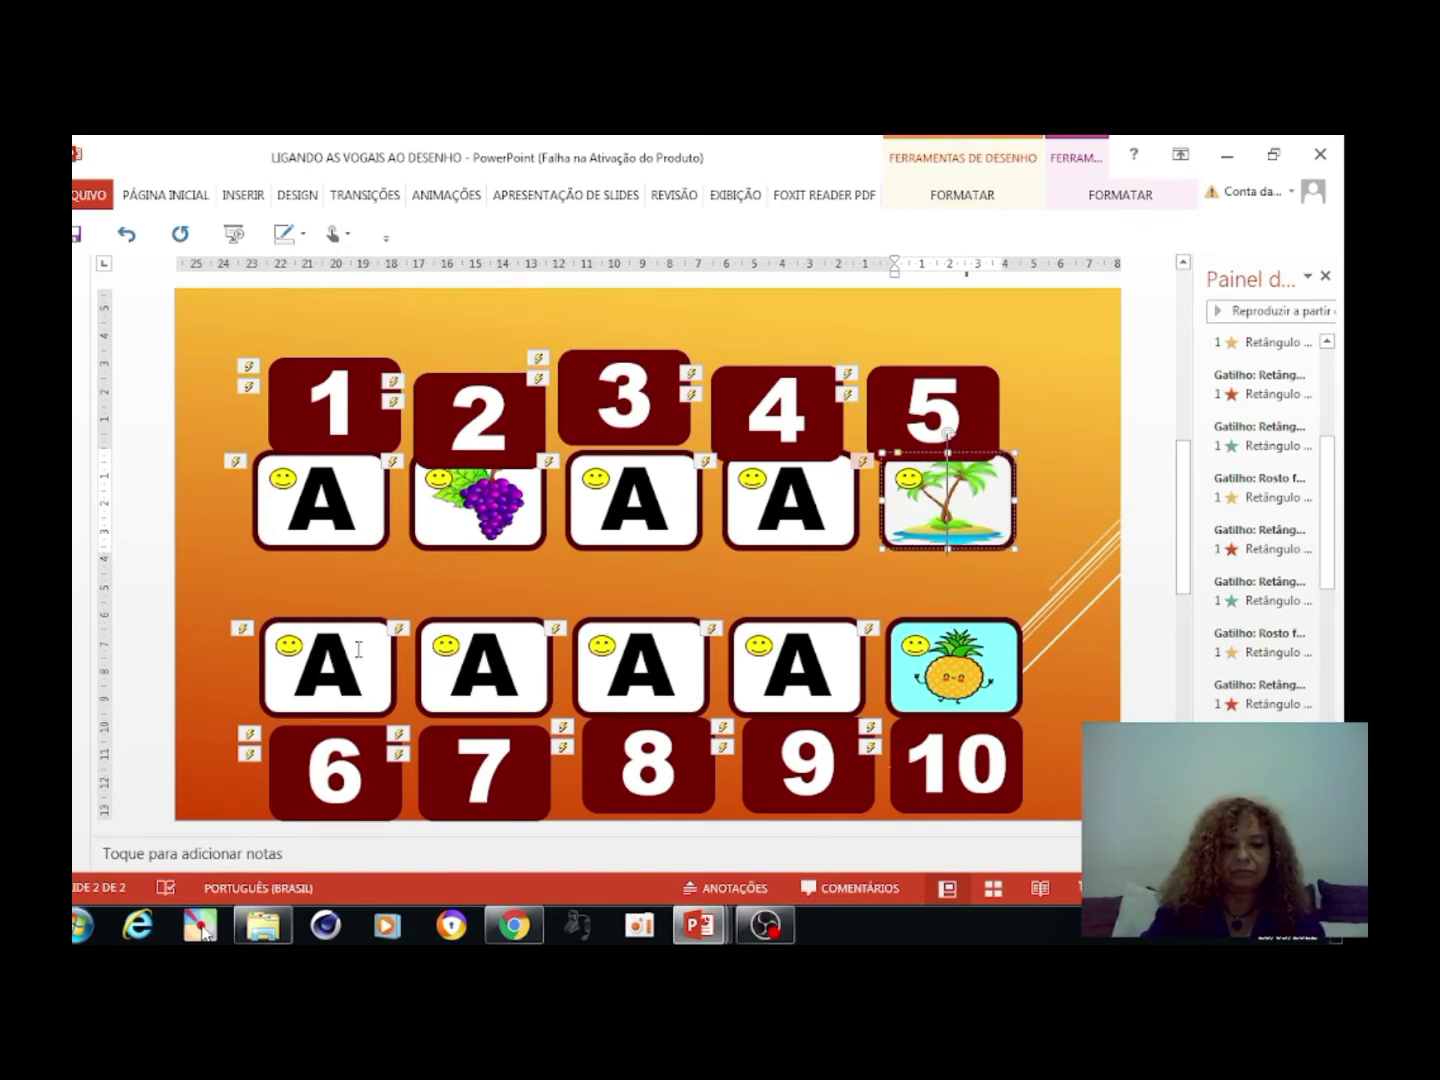
Fill card 7 with the OVO fried egg picture and delete its letter A
{"action": "left_click", "coordinate": [462, 665]}
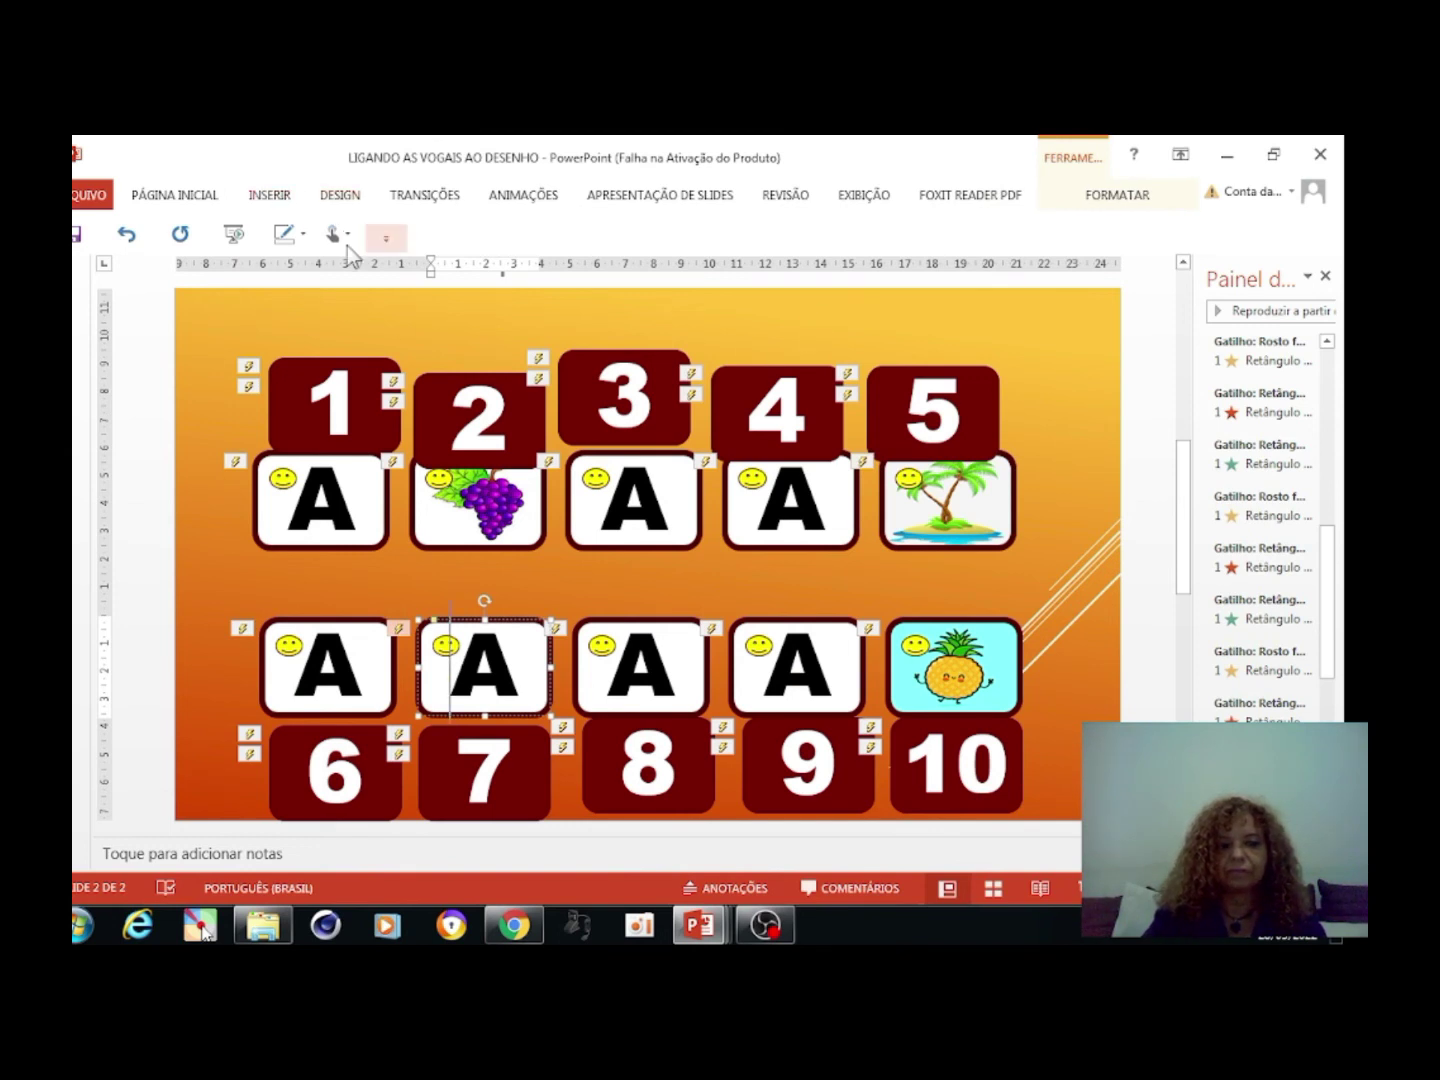
{"action": "left_click", "coordinate": [200, 190]}
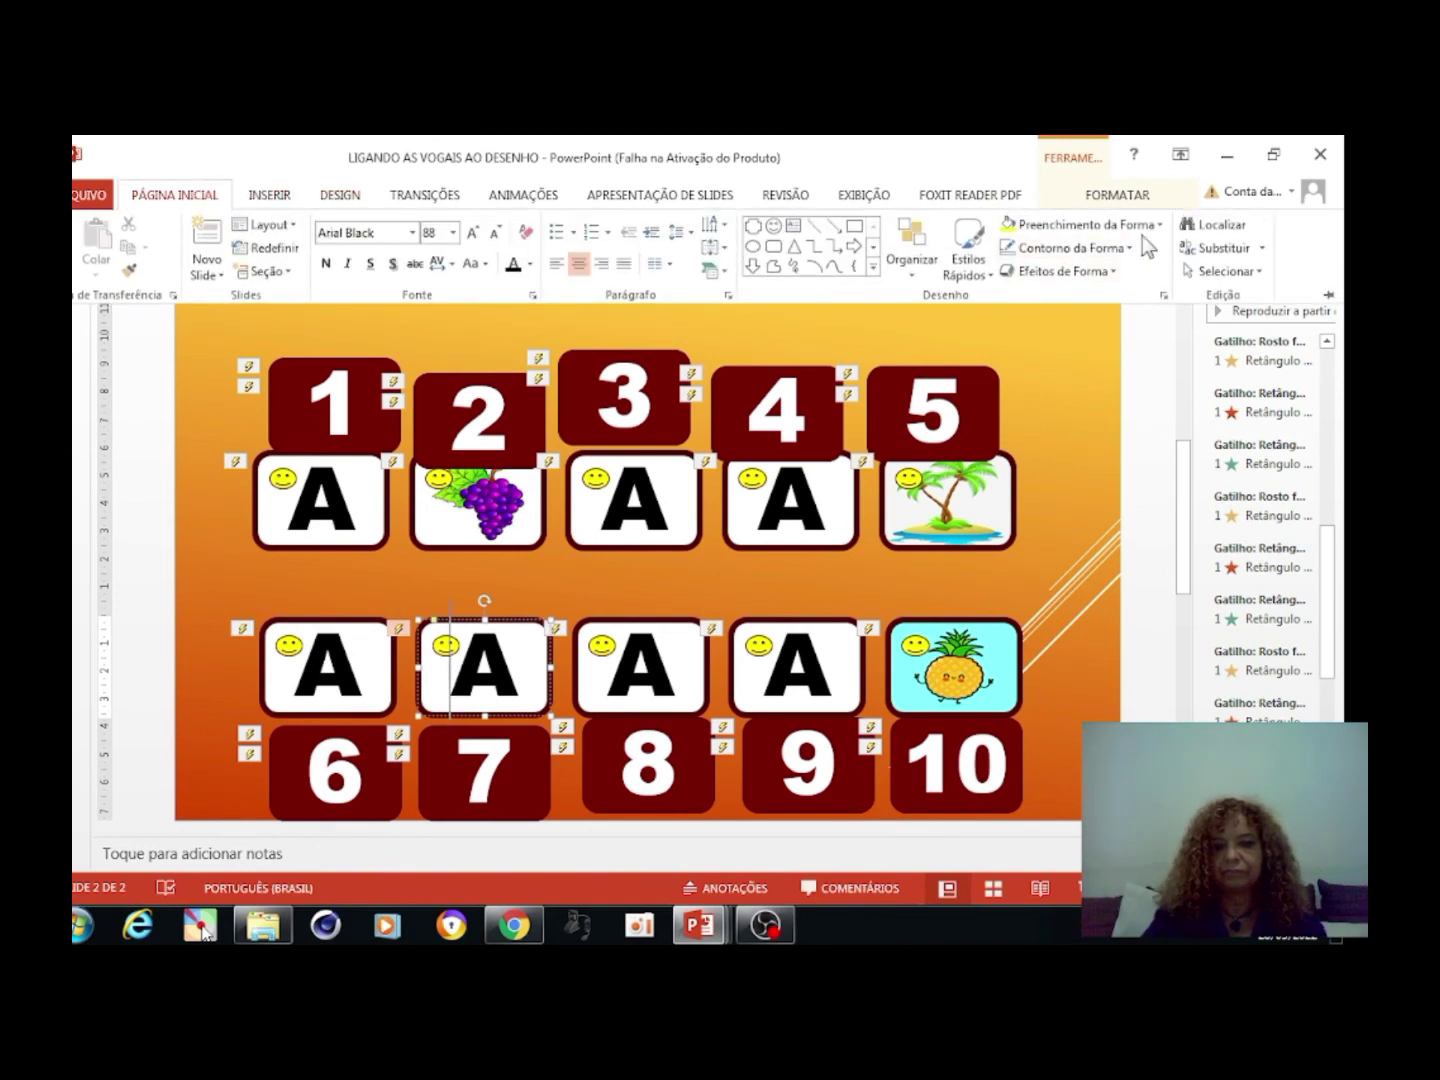
{"action": "left_click", "coordinate": [1160, 225]}
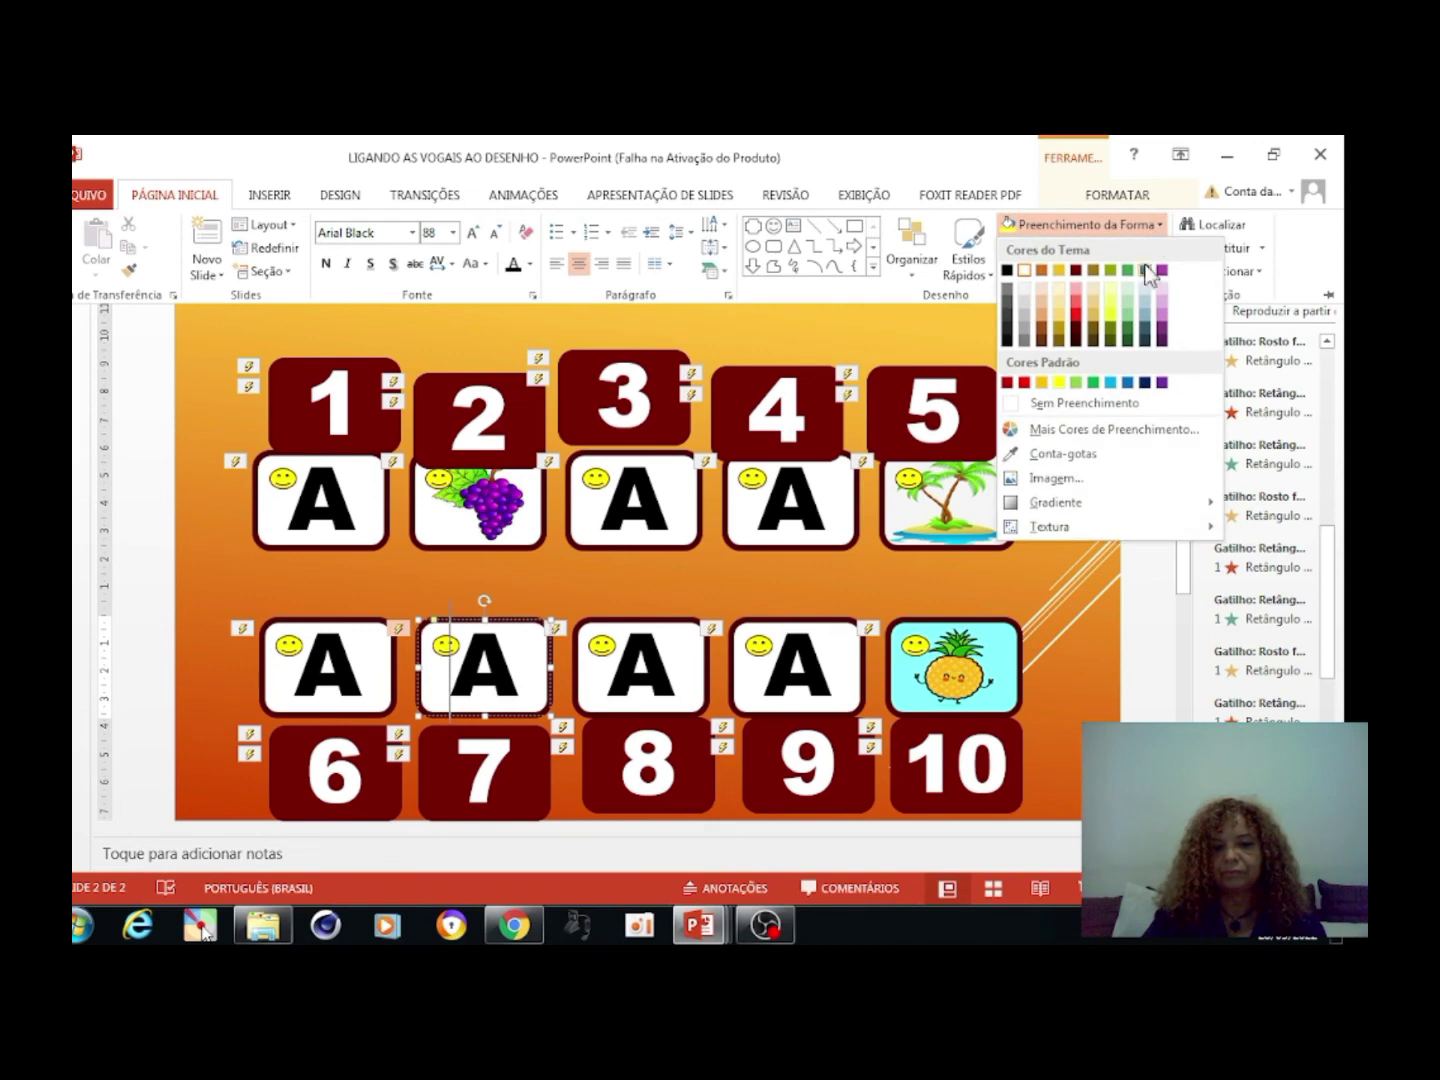
{"action": "left_click", "coordinate": [1058, 479]}
{"action": "key", "text": "Escape"}
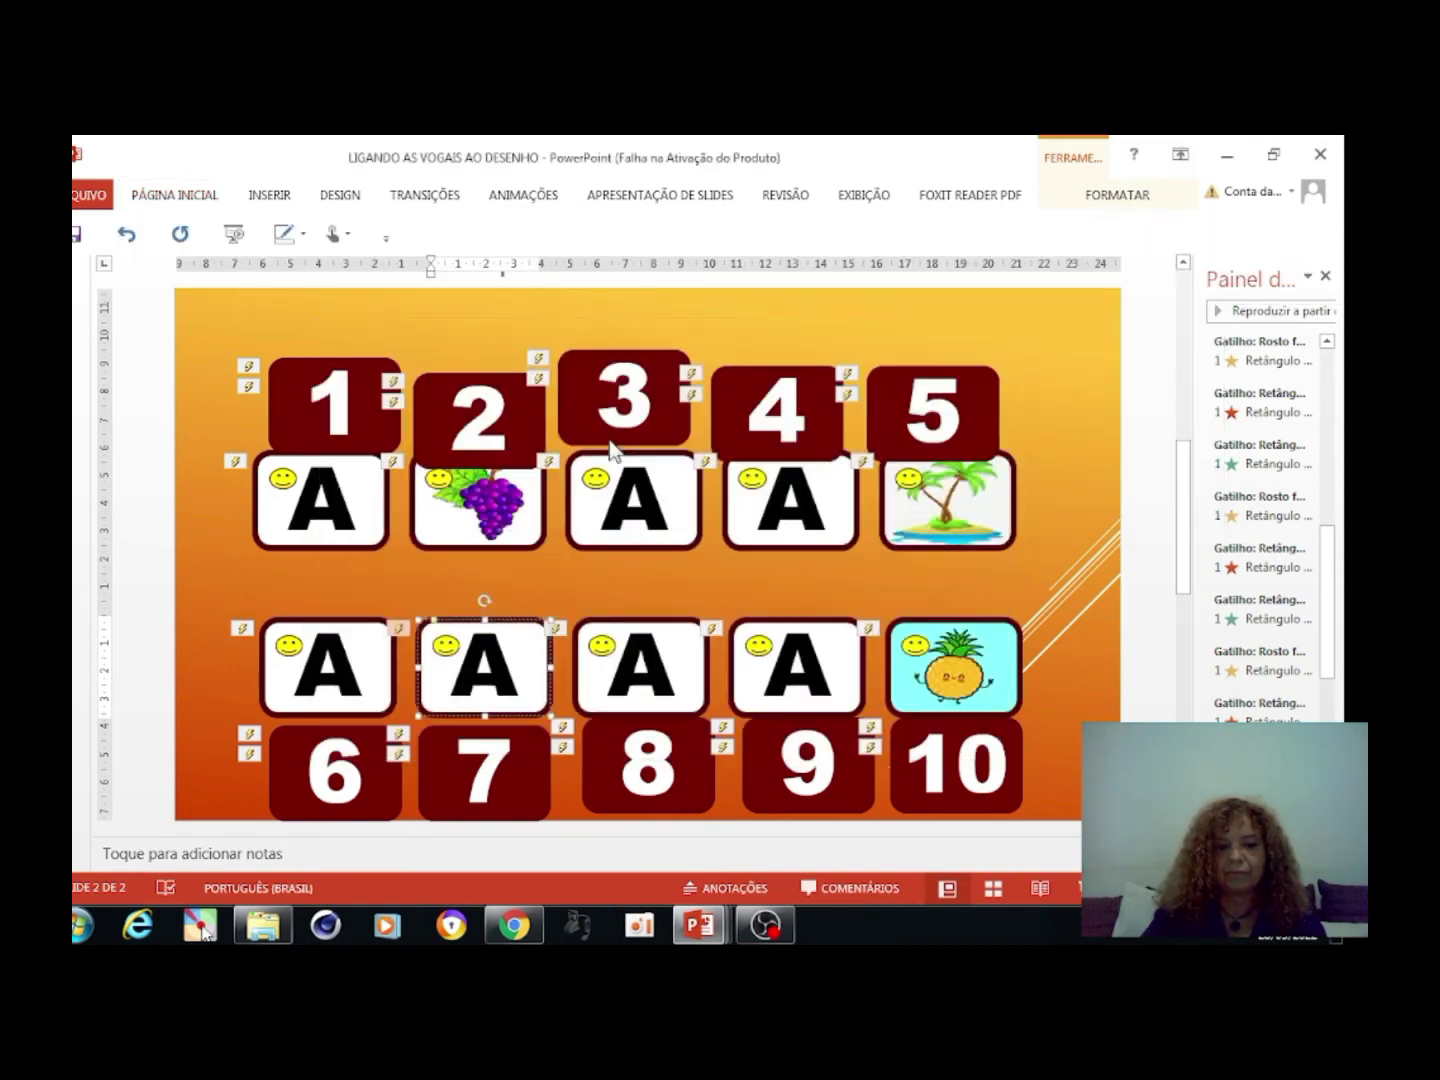
{"action": "left_click", "coordinate": [422, 669]}
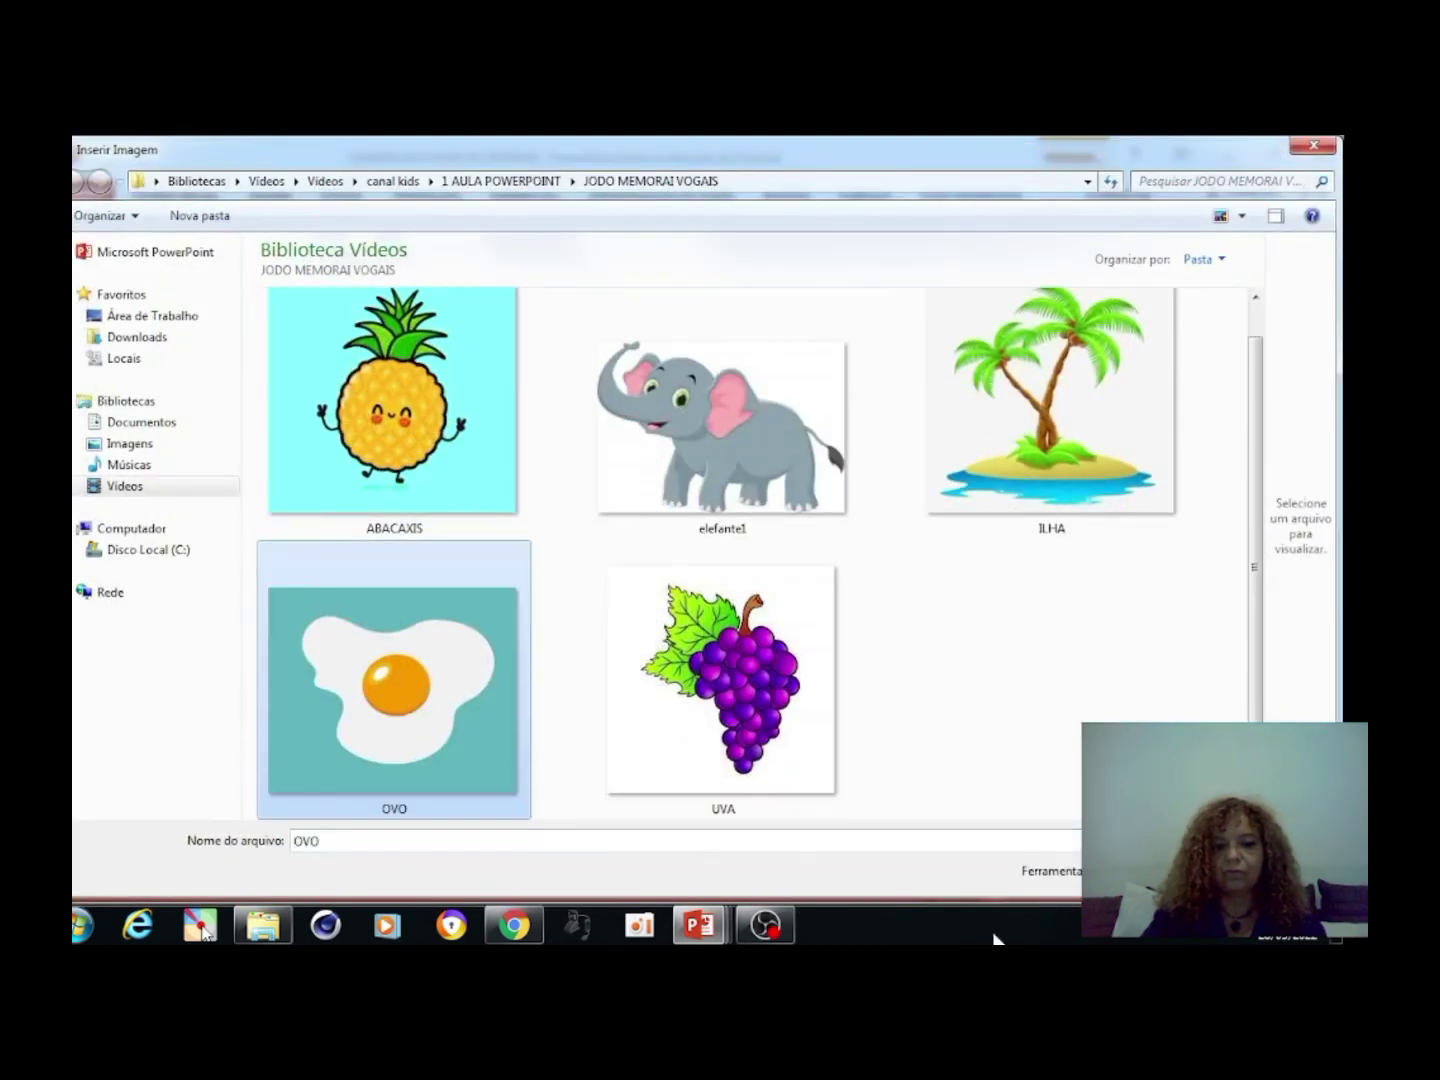
{"action": "key", "text": "Return"}
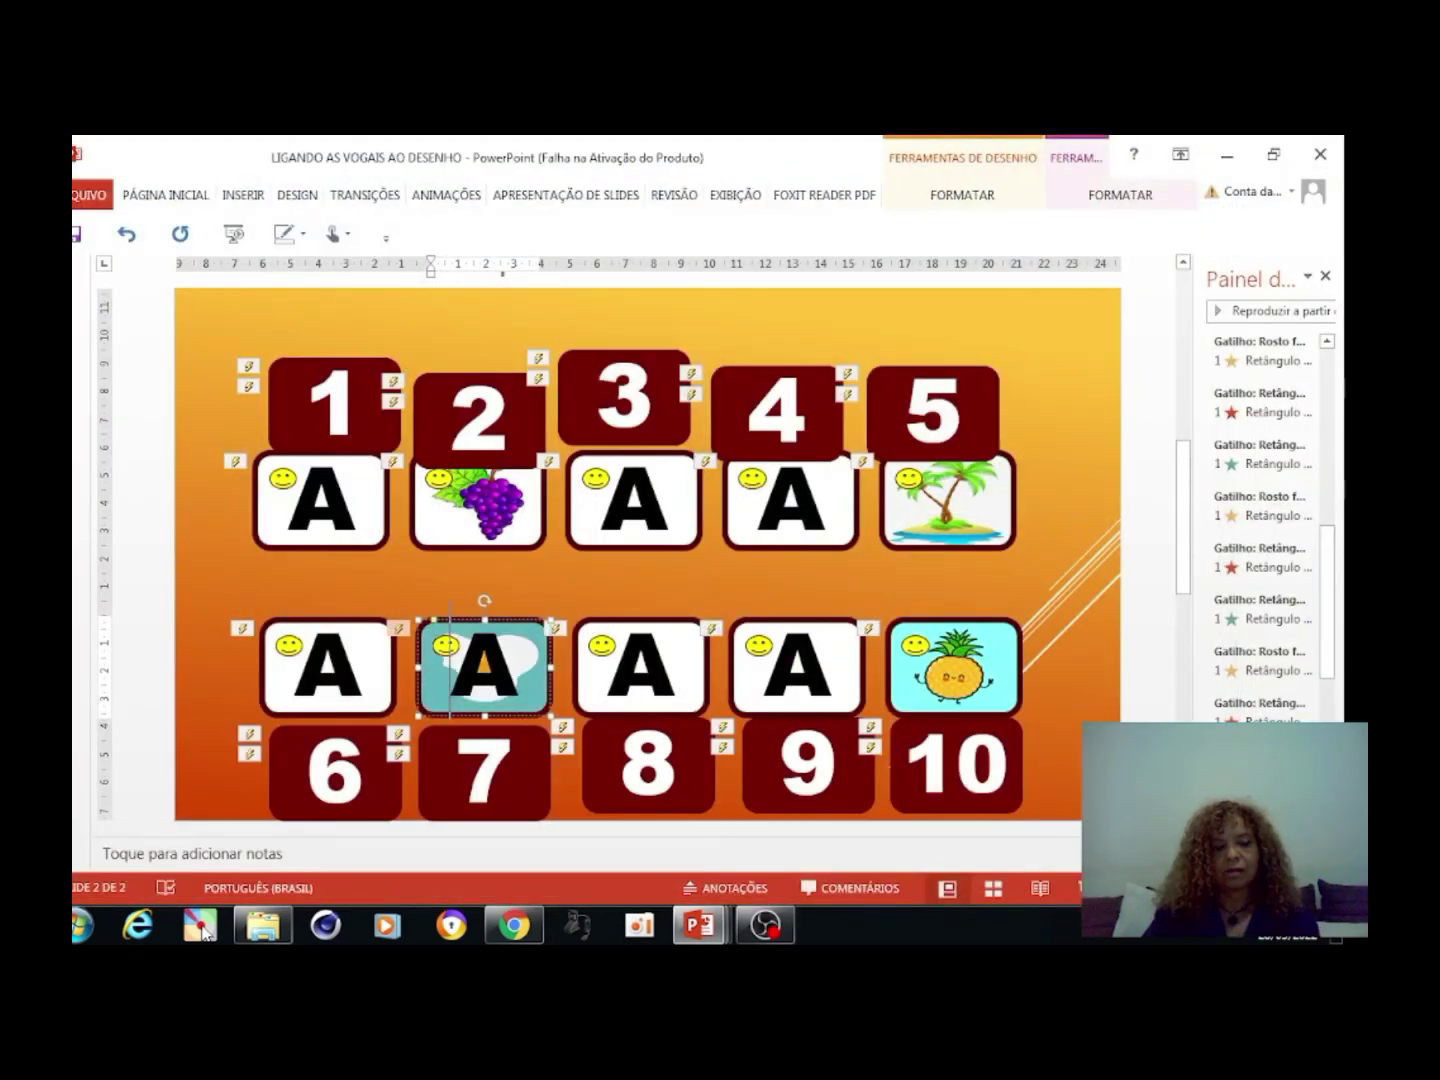
{"action": "double_click", "coordinate": [517, 664]}
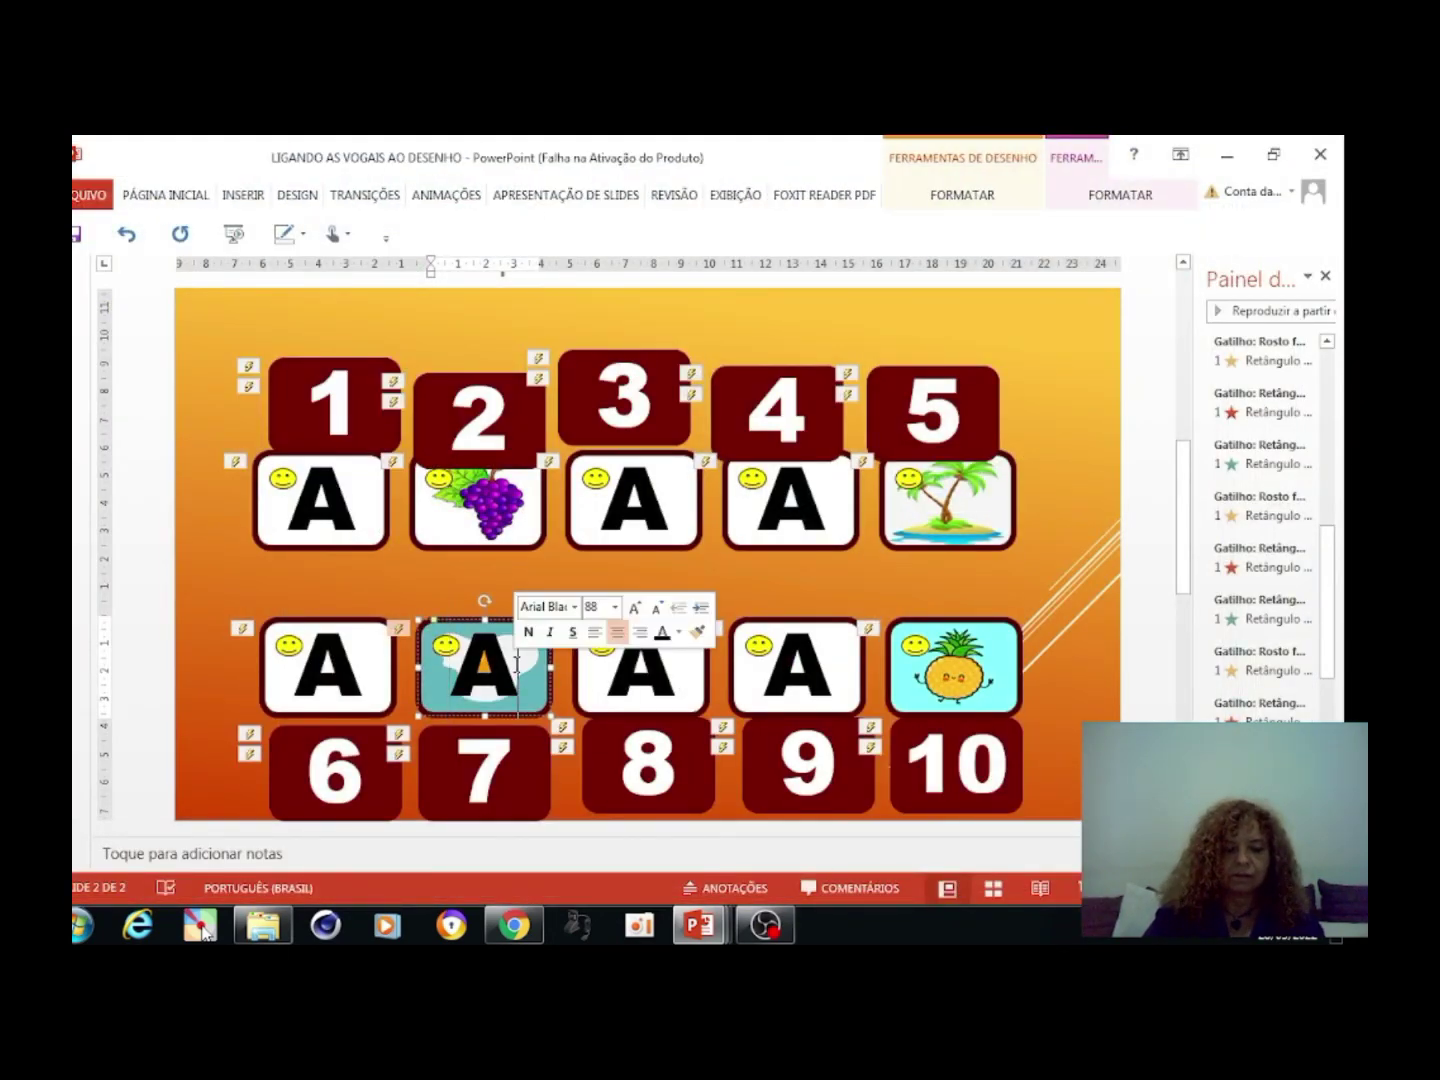
{"action": "key", "text": "Delete"}
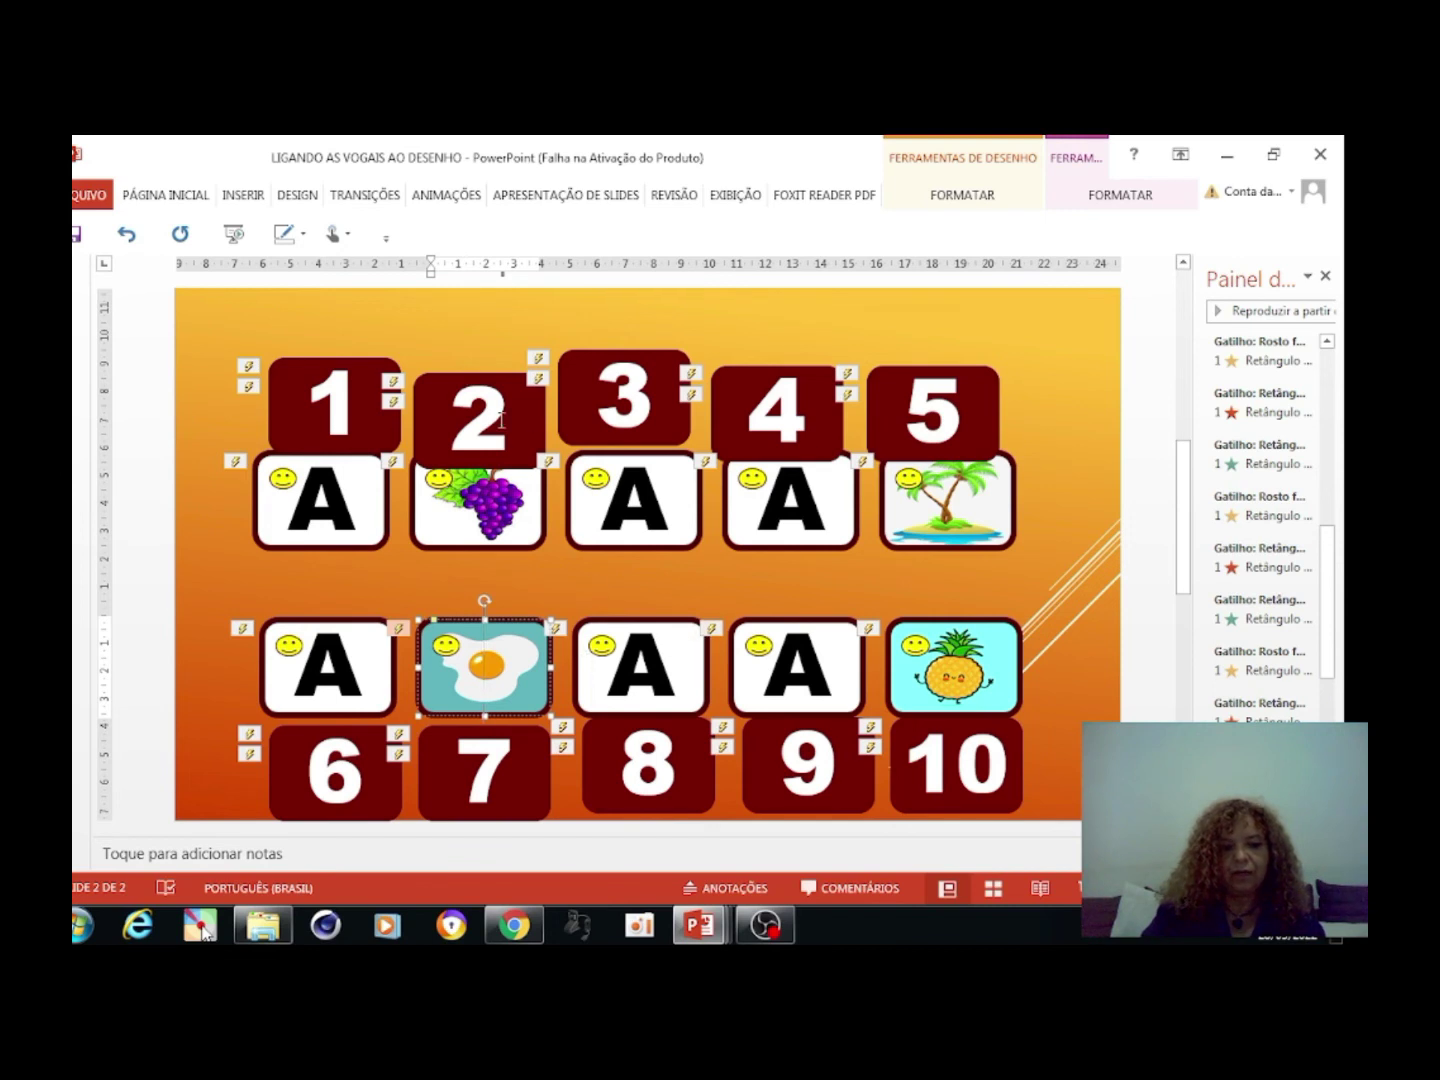
{"action": "left_click", "coordinate": [618, 489]}
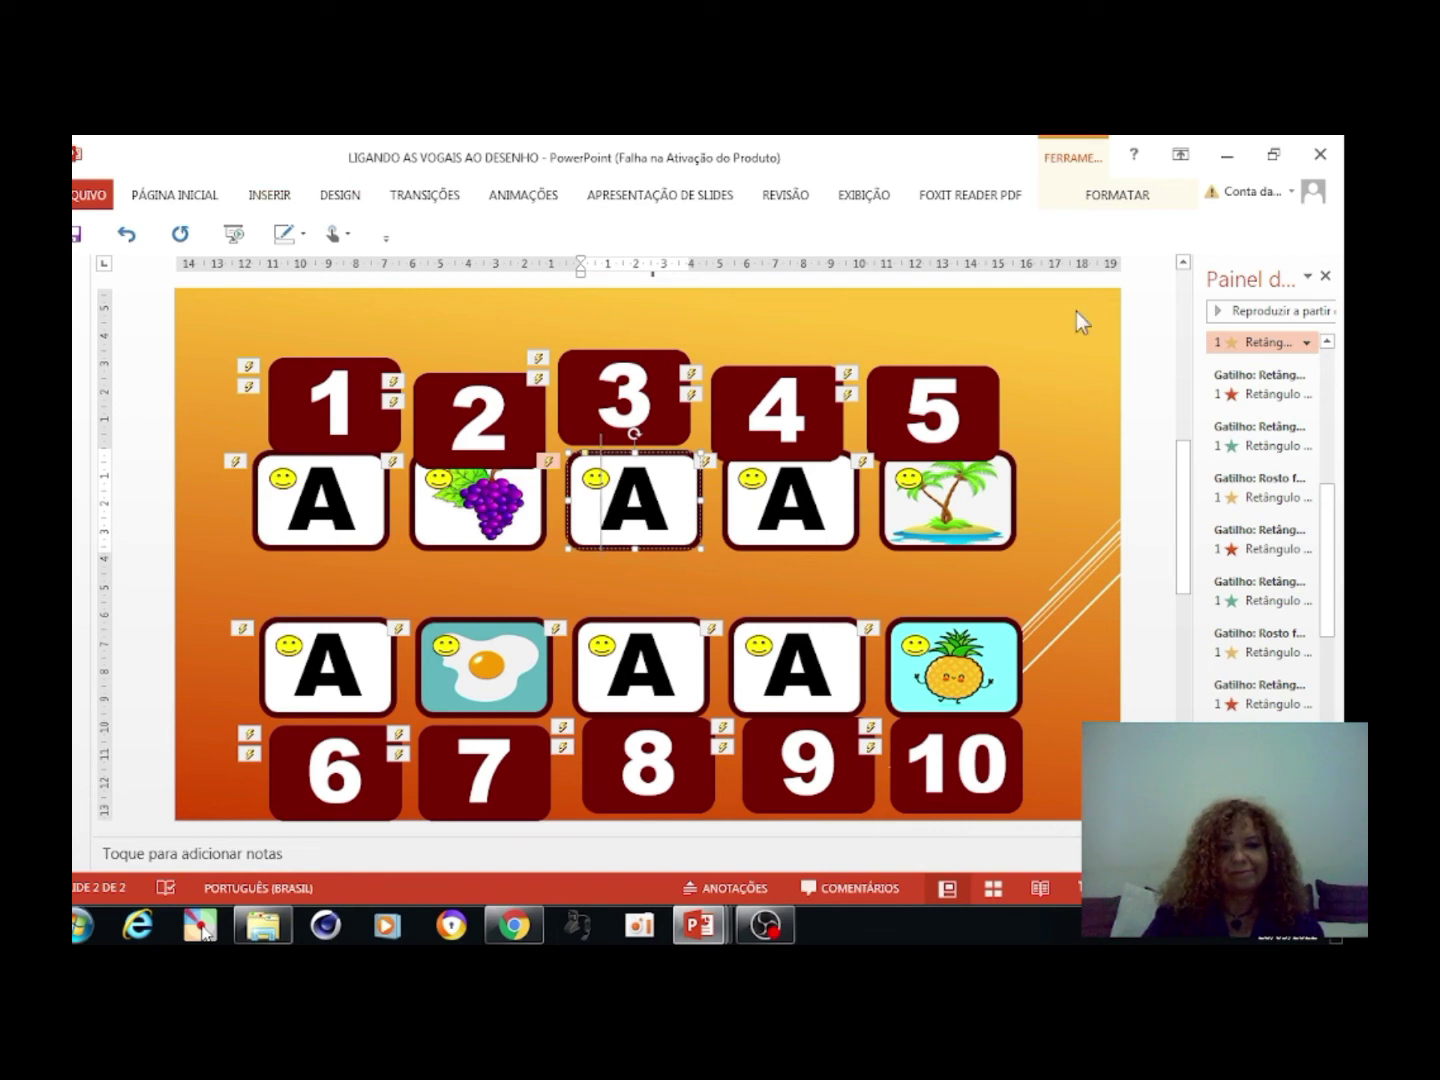
Fill card 3 with the elefante1 elephant picture and delete its letter A
{"action": "left_click", "coordinate": [184, 197]}
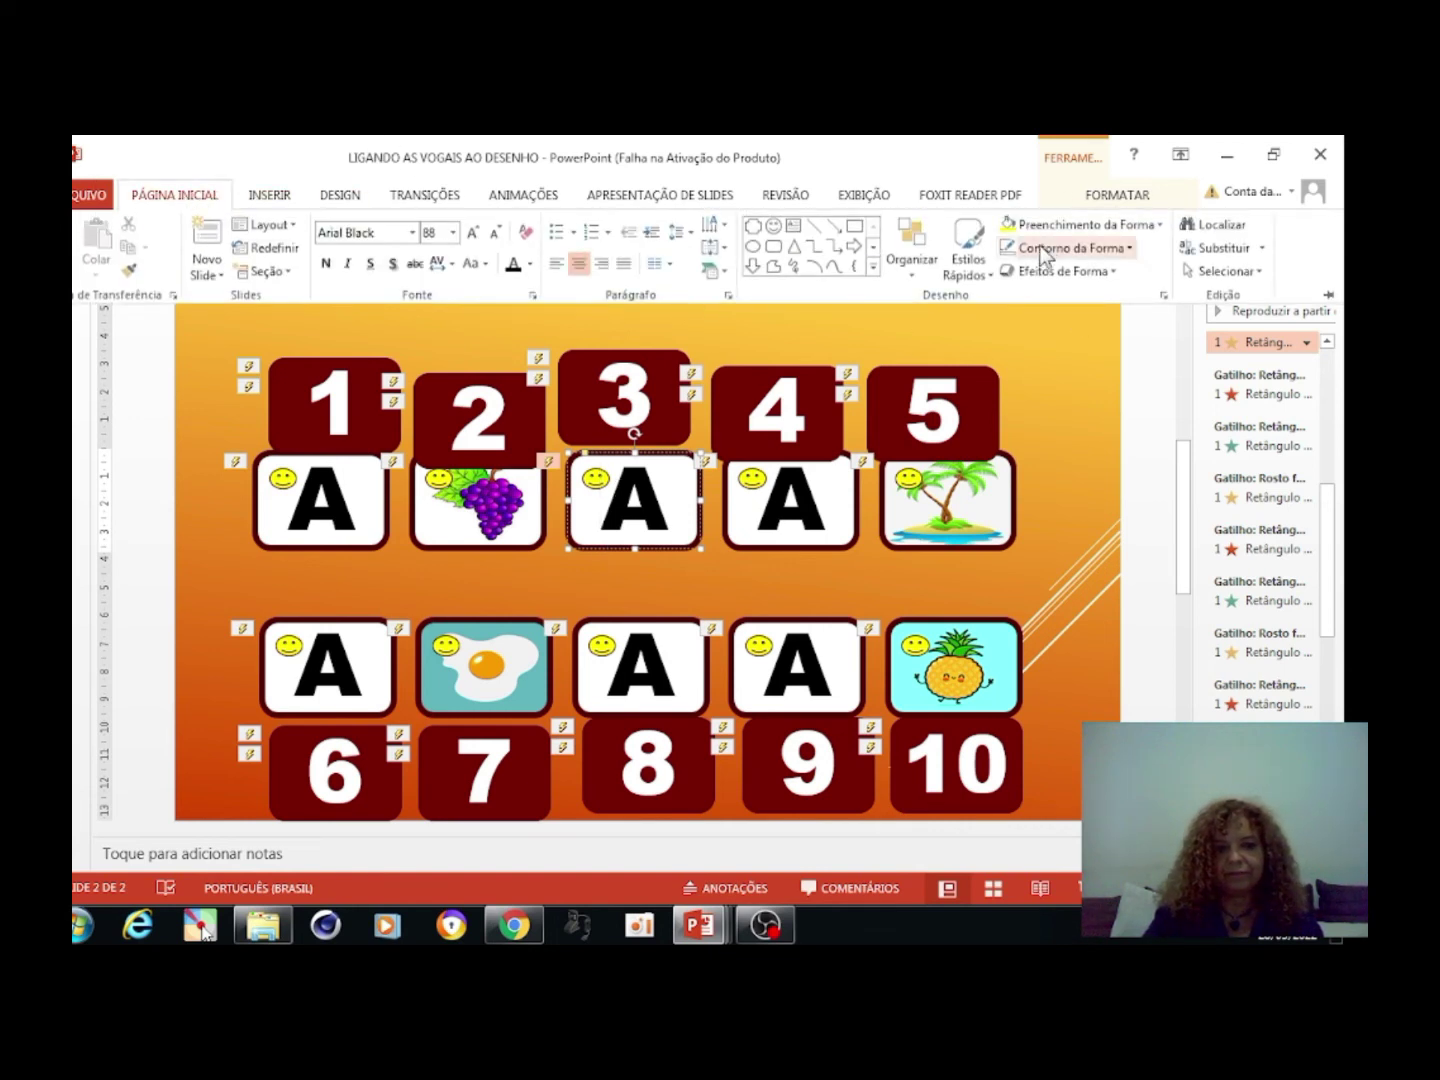
{"action": "left_click", "coordinate": [1155, 229]}
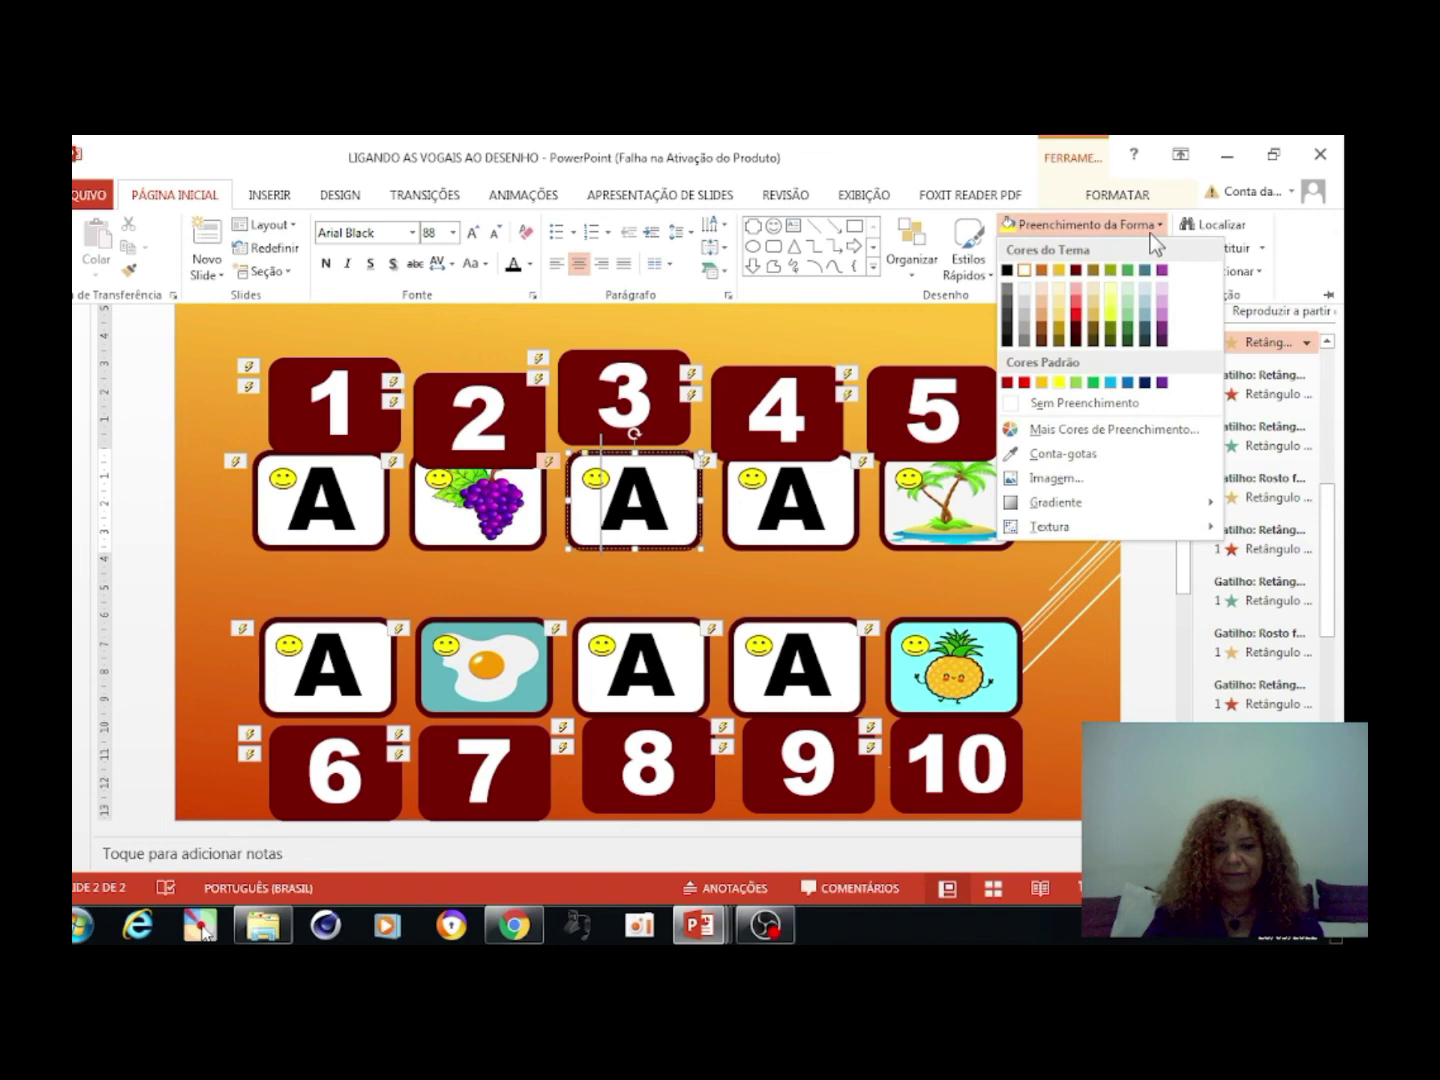
{"action": "left_click", "coordinate": [1070, 474]}
{"action": "left_click", "coordinate": [554, 438]}
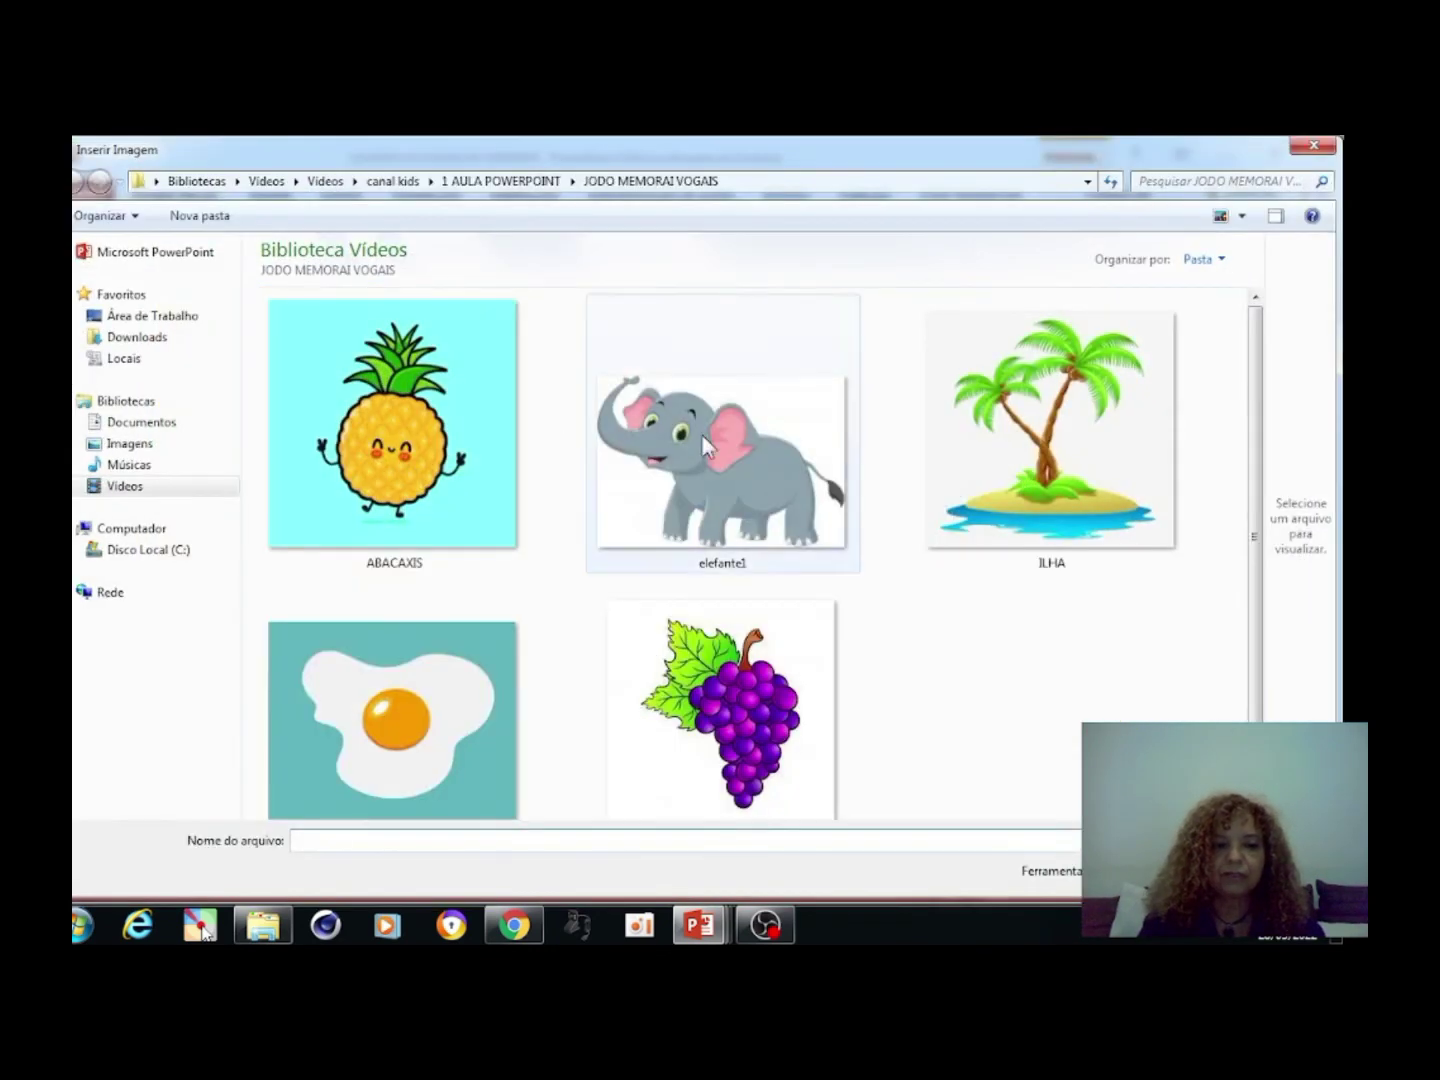
{"action": "left_click", "coordinate": [704, 444]}
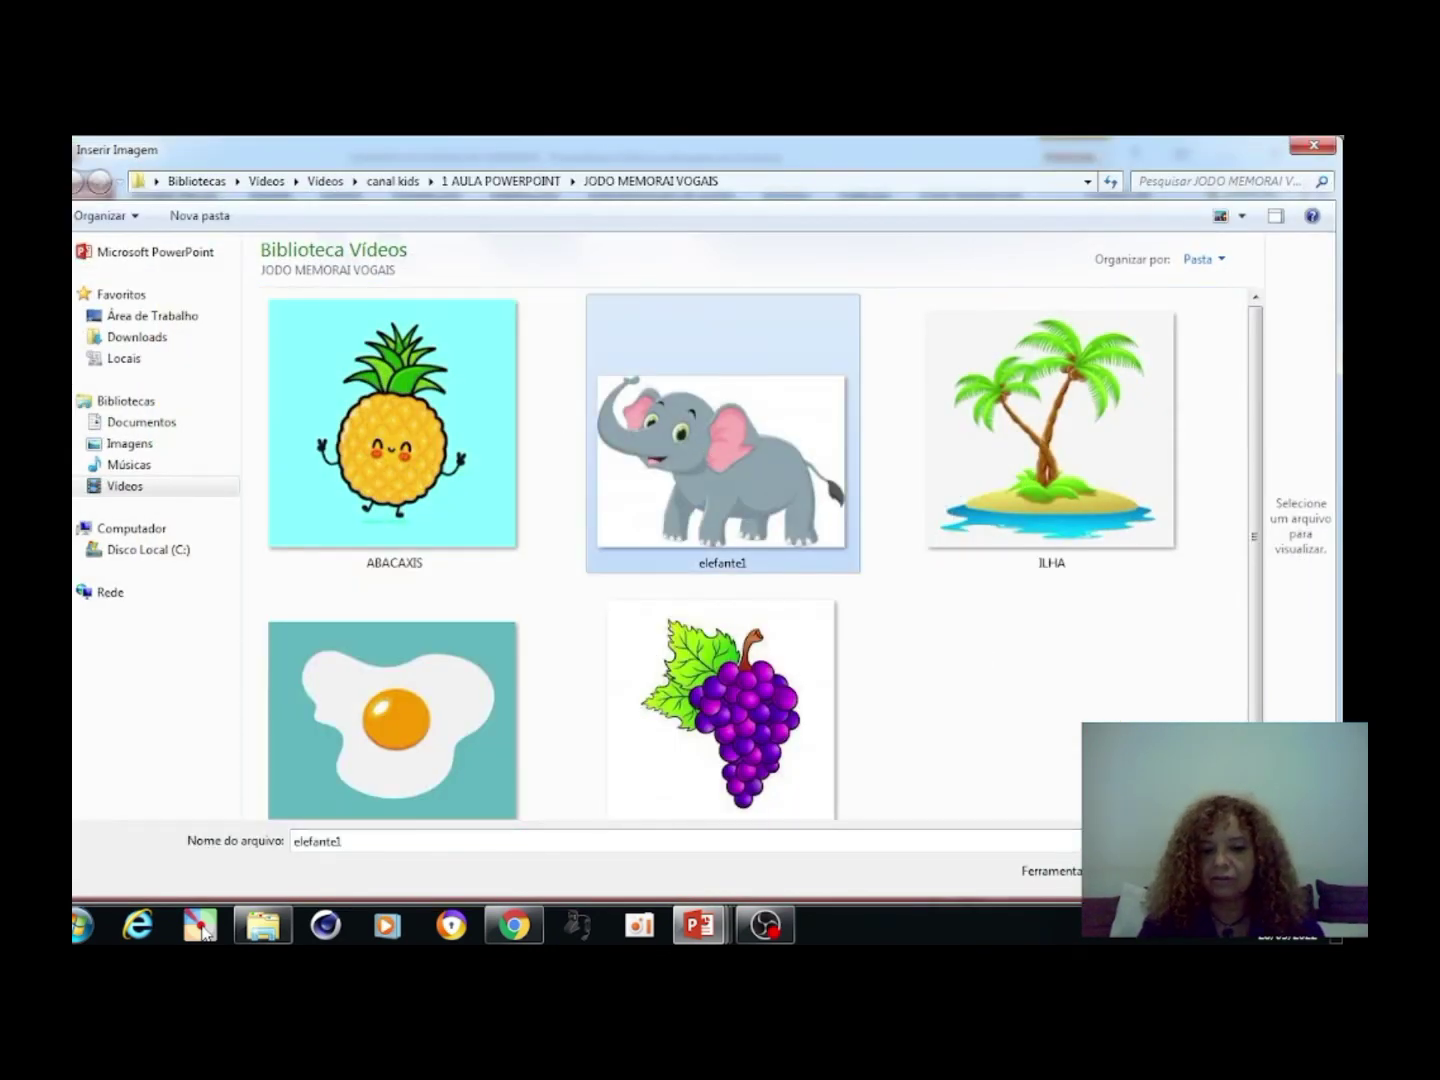
{"action": "left_click", "coordinate": [1180, 870]}
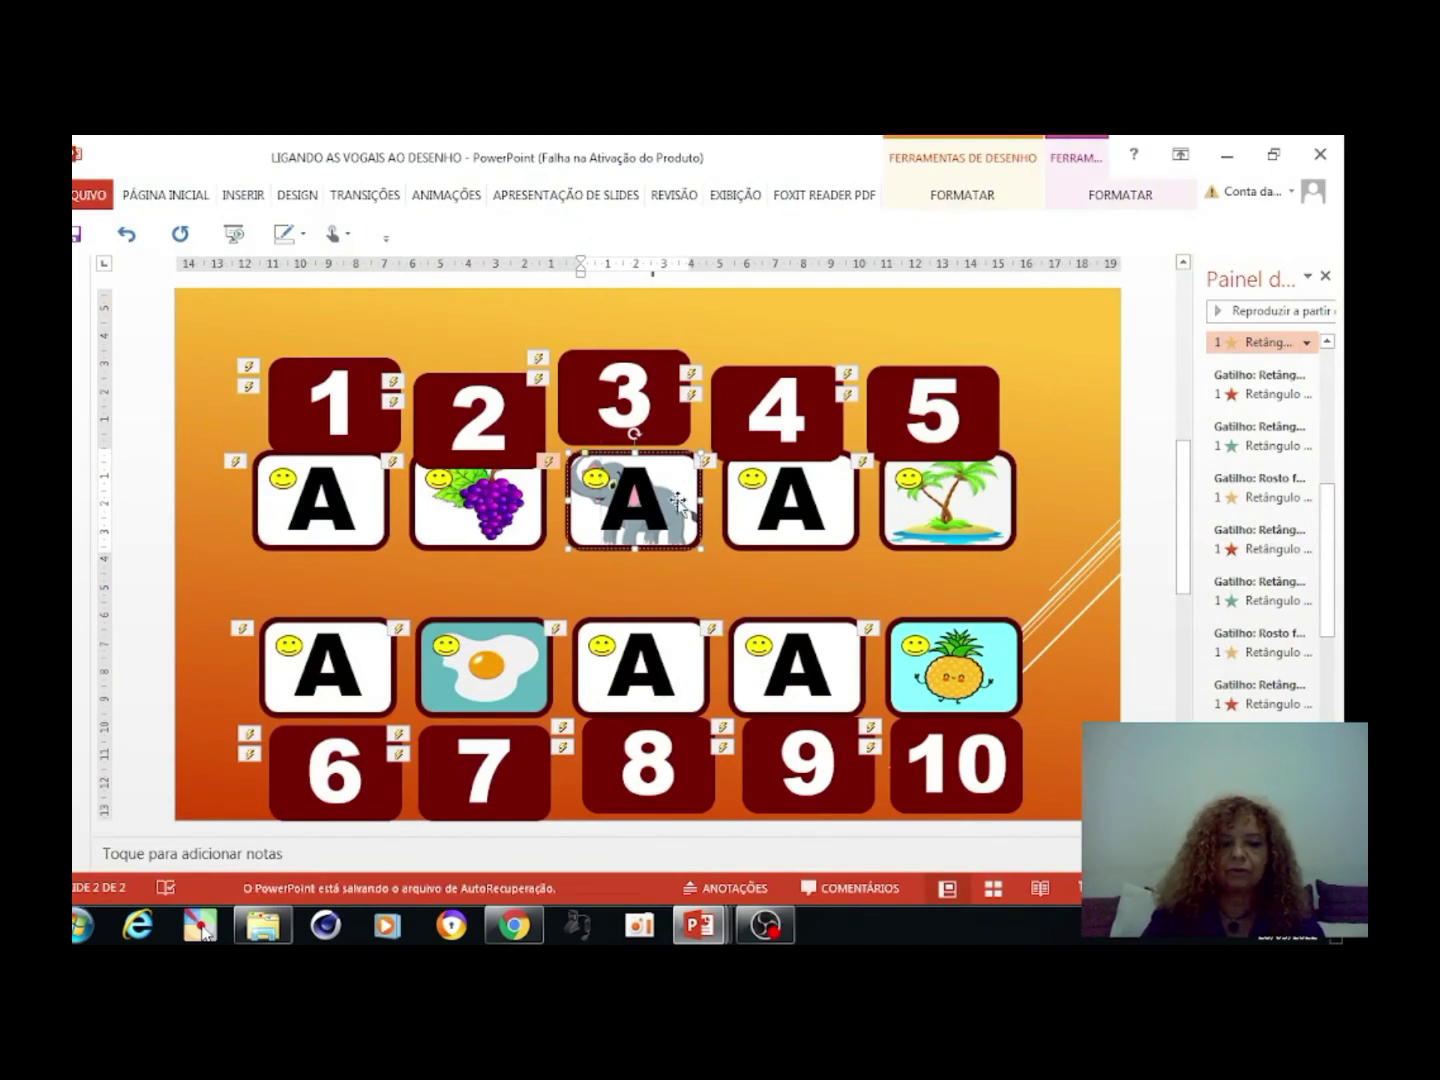
{"action": "double_click", "coordinate": [634, 500]}
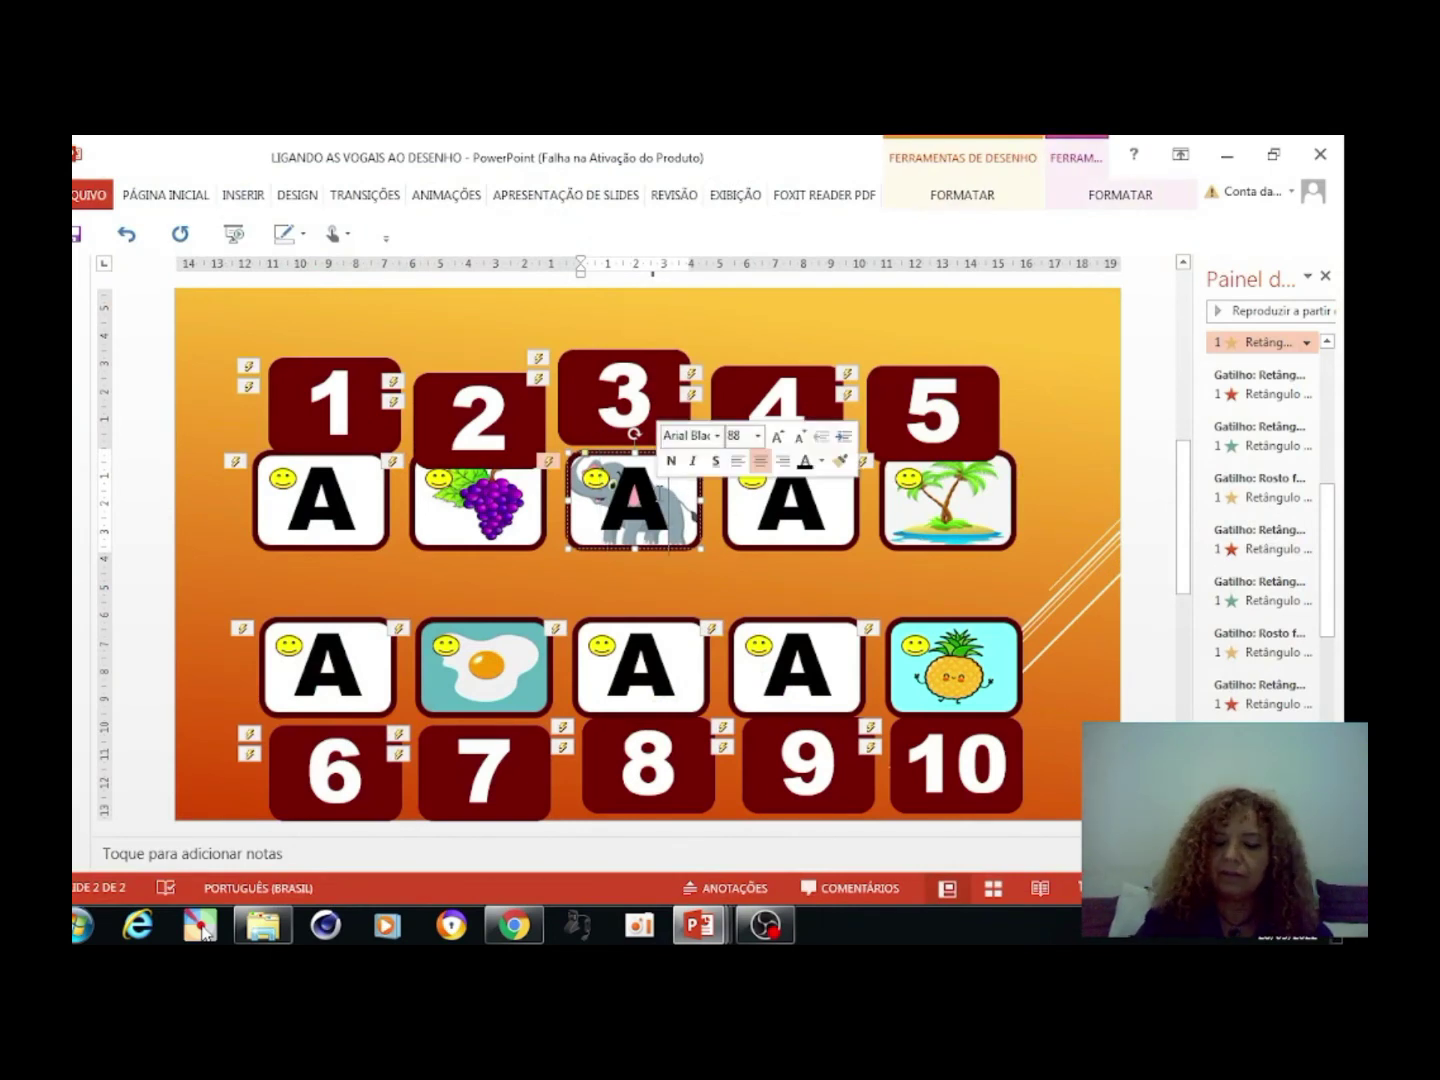
{"action": "key", "text": "BackSpace"}
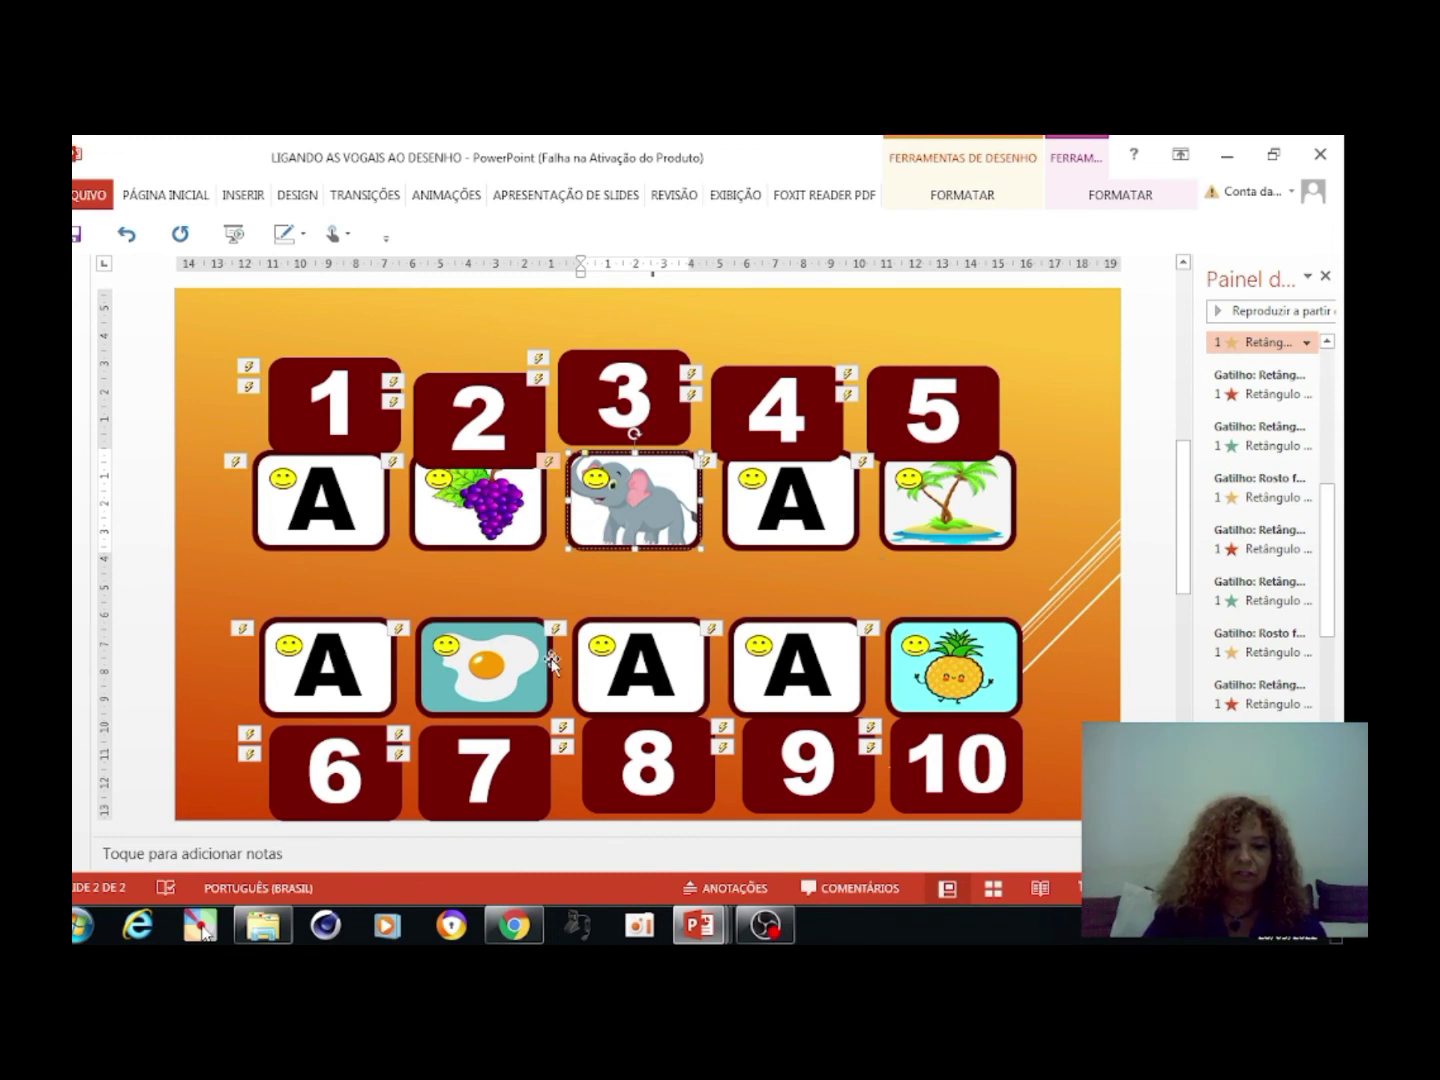
Reletter cards 8, 1, 9 and 6 as I, E, U and O, then cover the E card with tile 1
{"action": "double_click", "coordinate": [624, 664]}
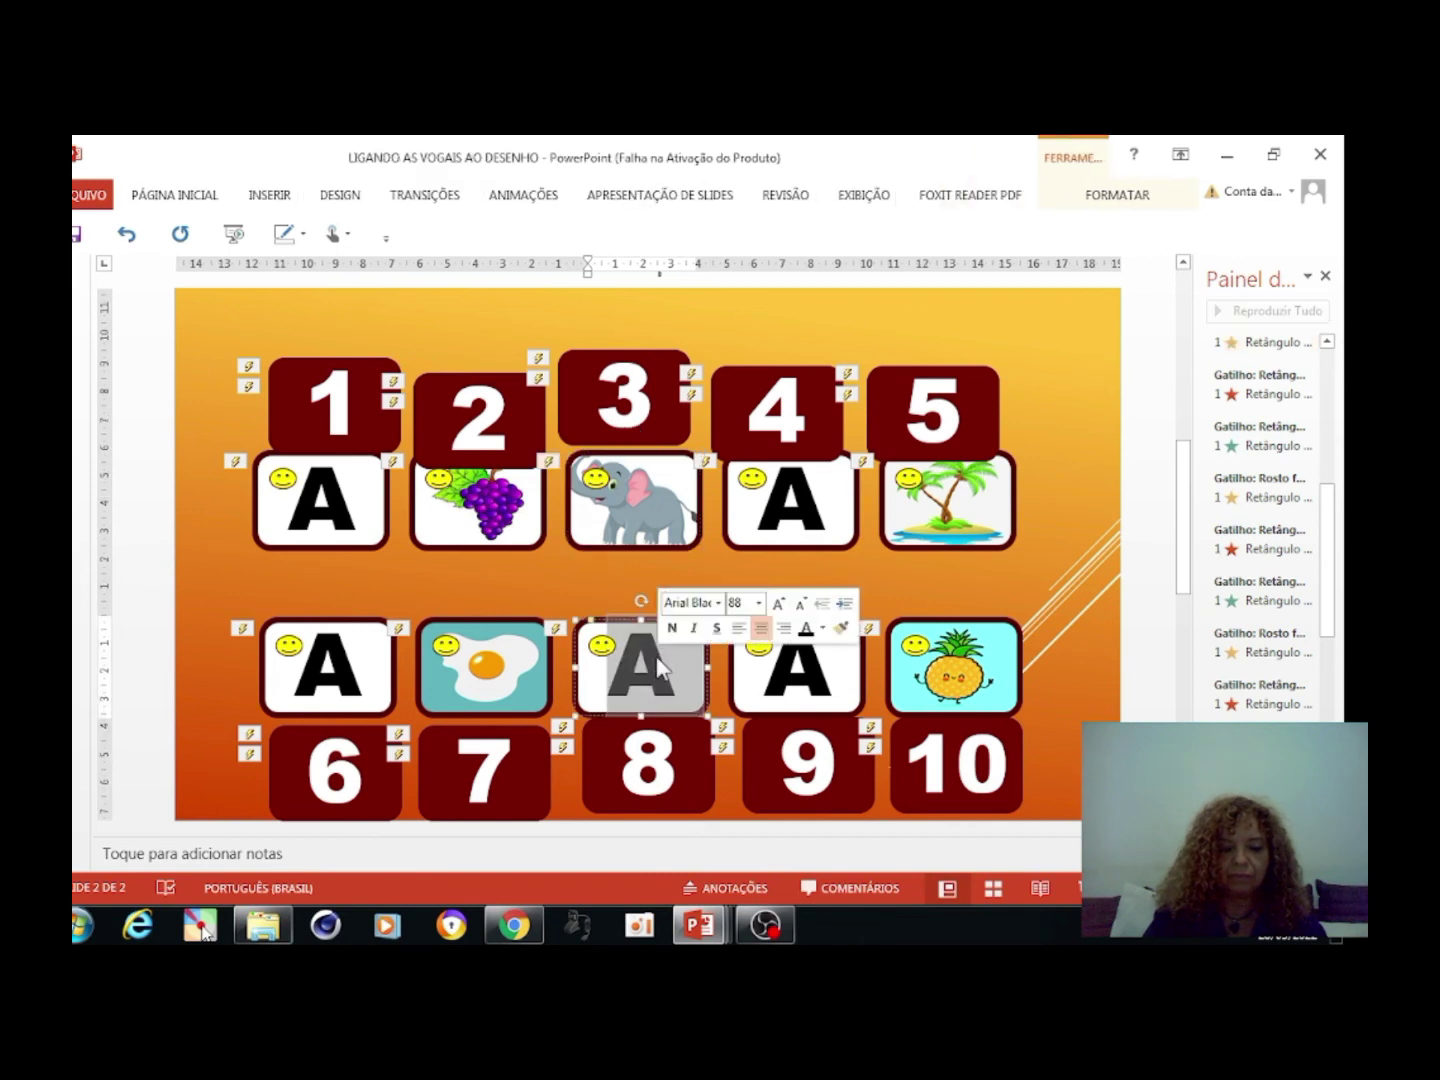
{"action": "type", "text": "I"}
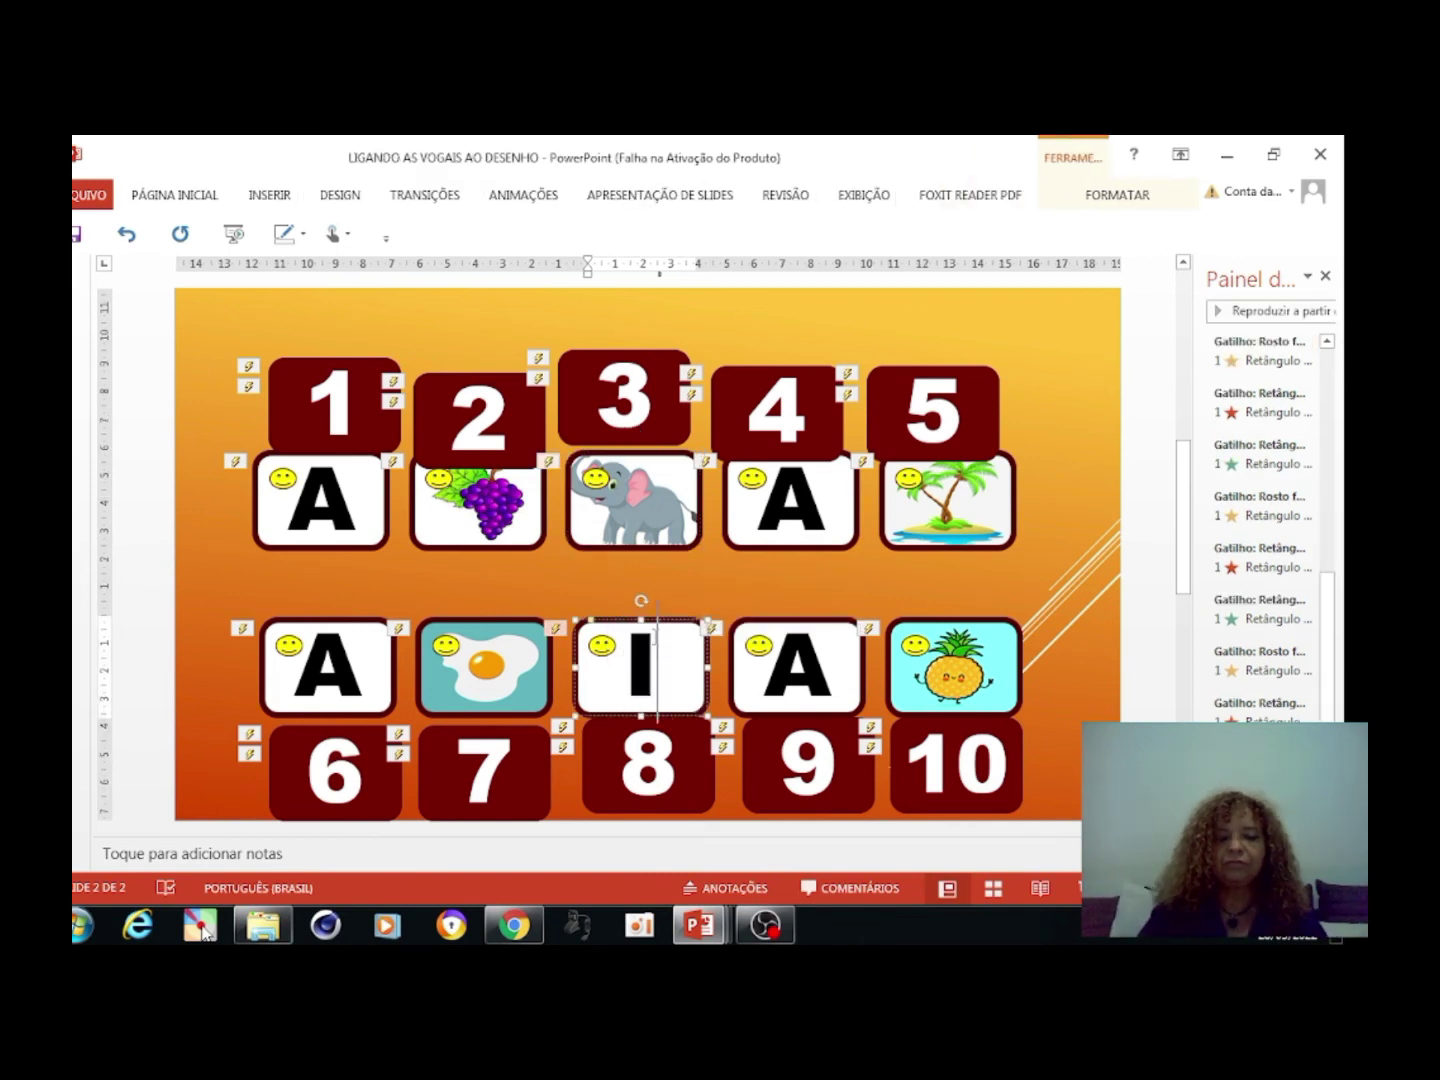
{"action": "left_click", "coordinate": [674, 518]}
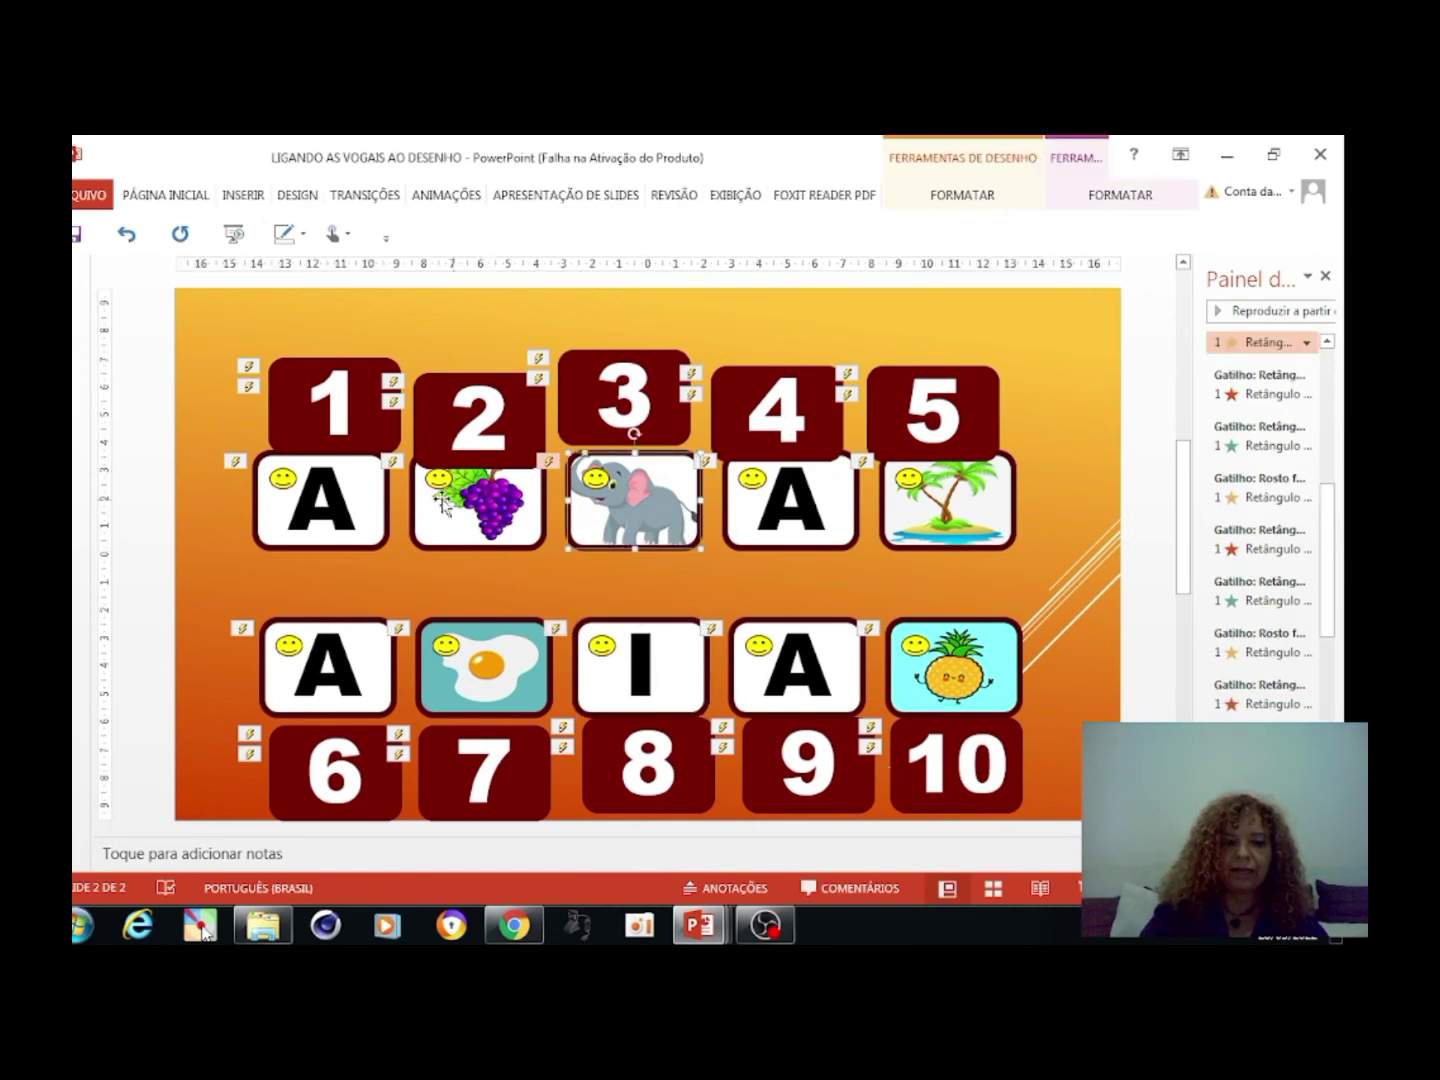
{"action": "double_click", "coordinate": [347, 489]}
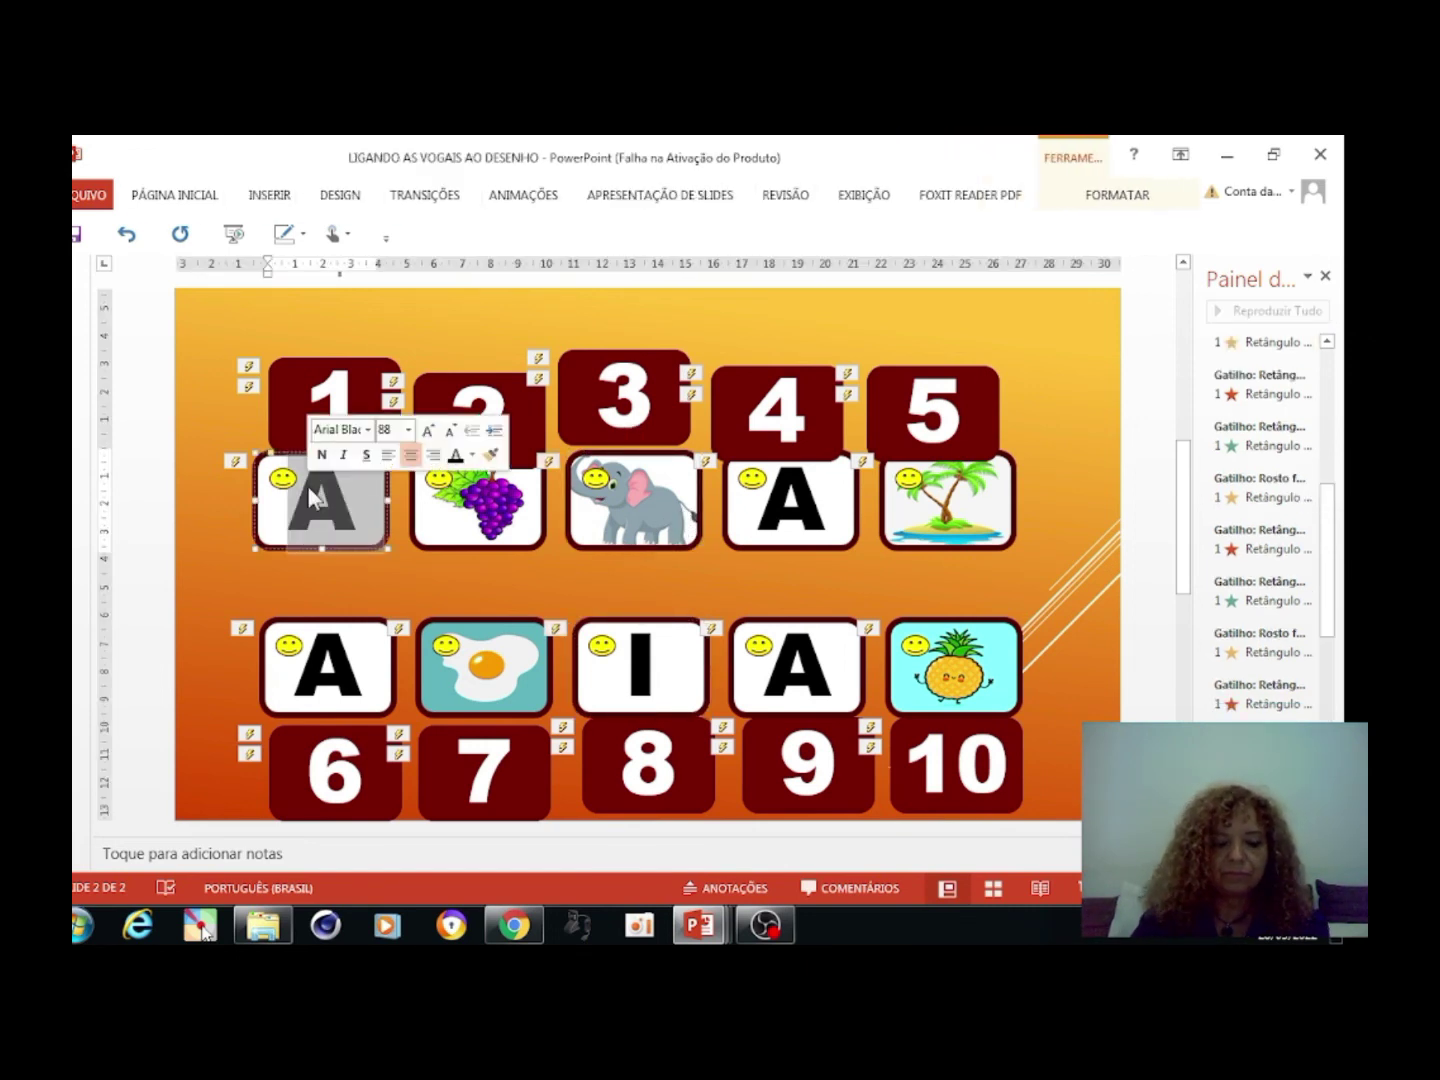
{"action": "type", "text": "E"}
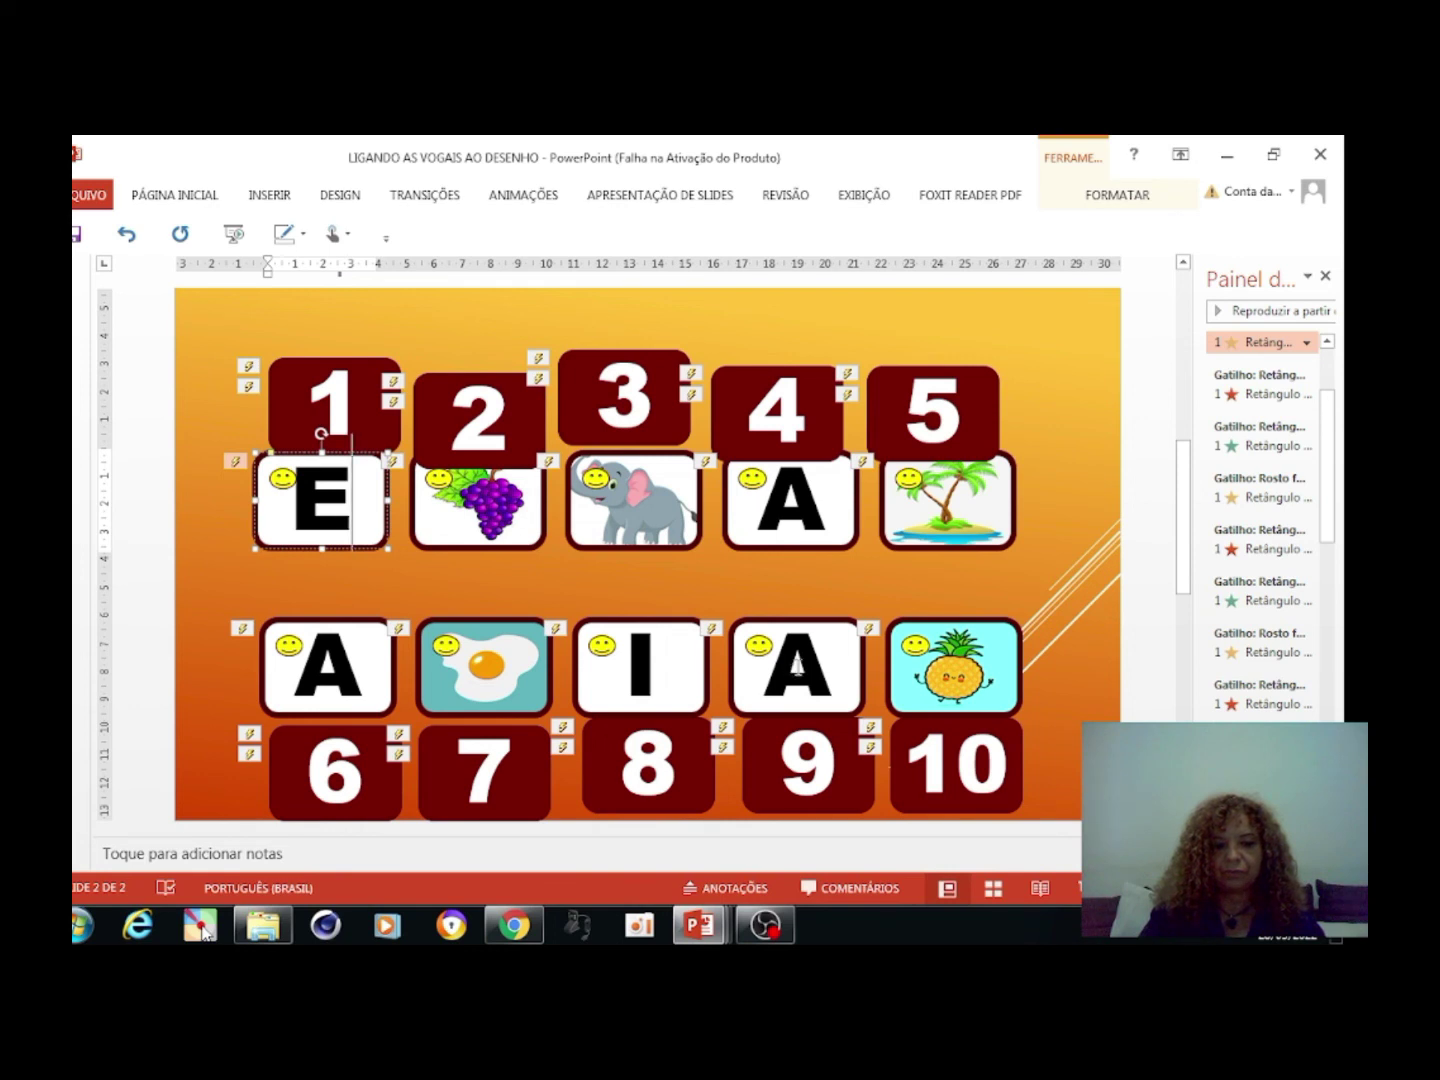
{"action": "double_click", "coordinate": [797, 665]}
{"action": "type", "text": "U"}
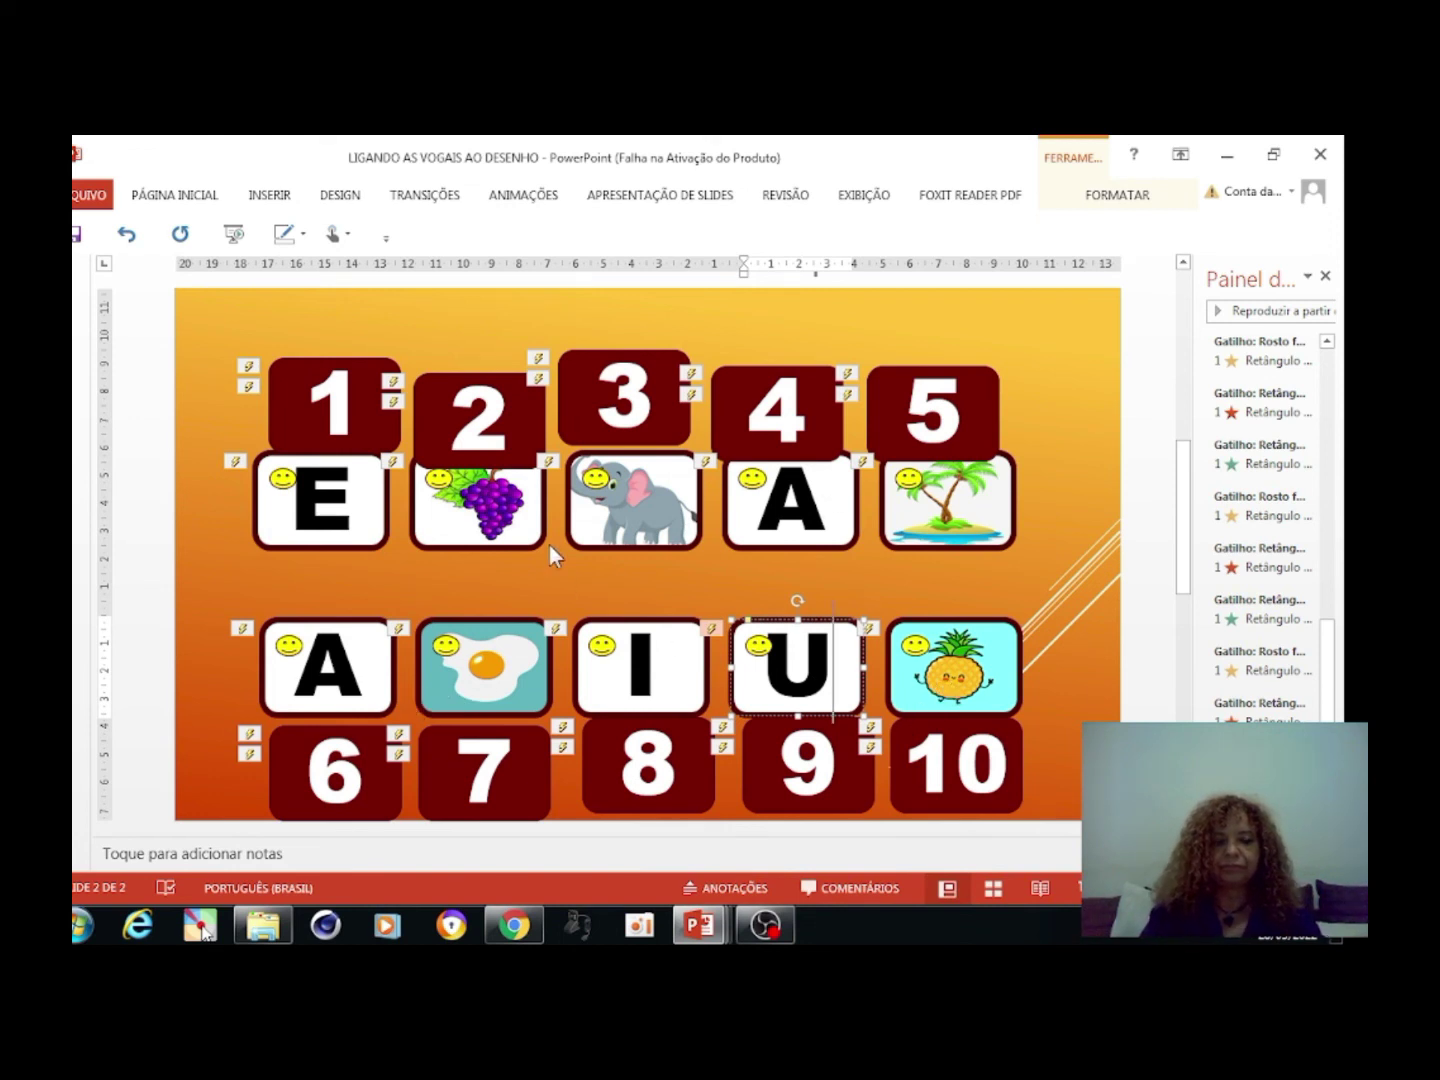
{"action": "left_click", "coordinate": [359, 670]}
{"action": "left_click_drag", "start_coordinate": [359, 671], "coordinate": [302, 666]}
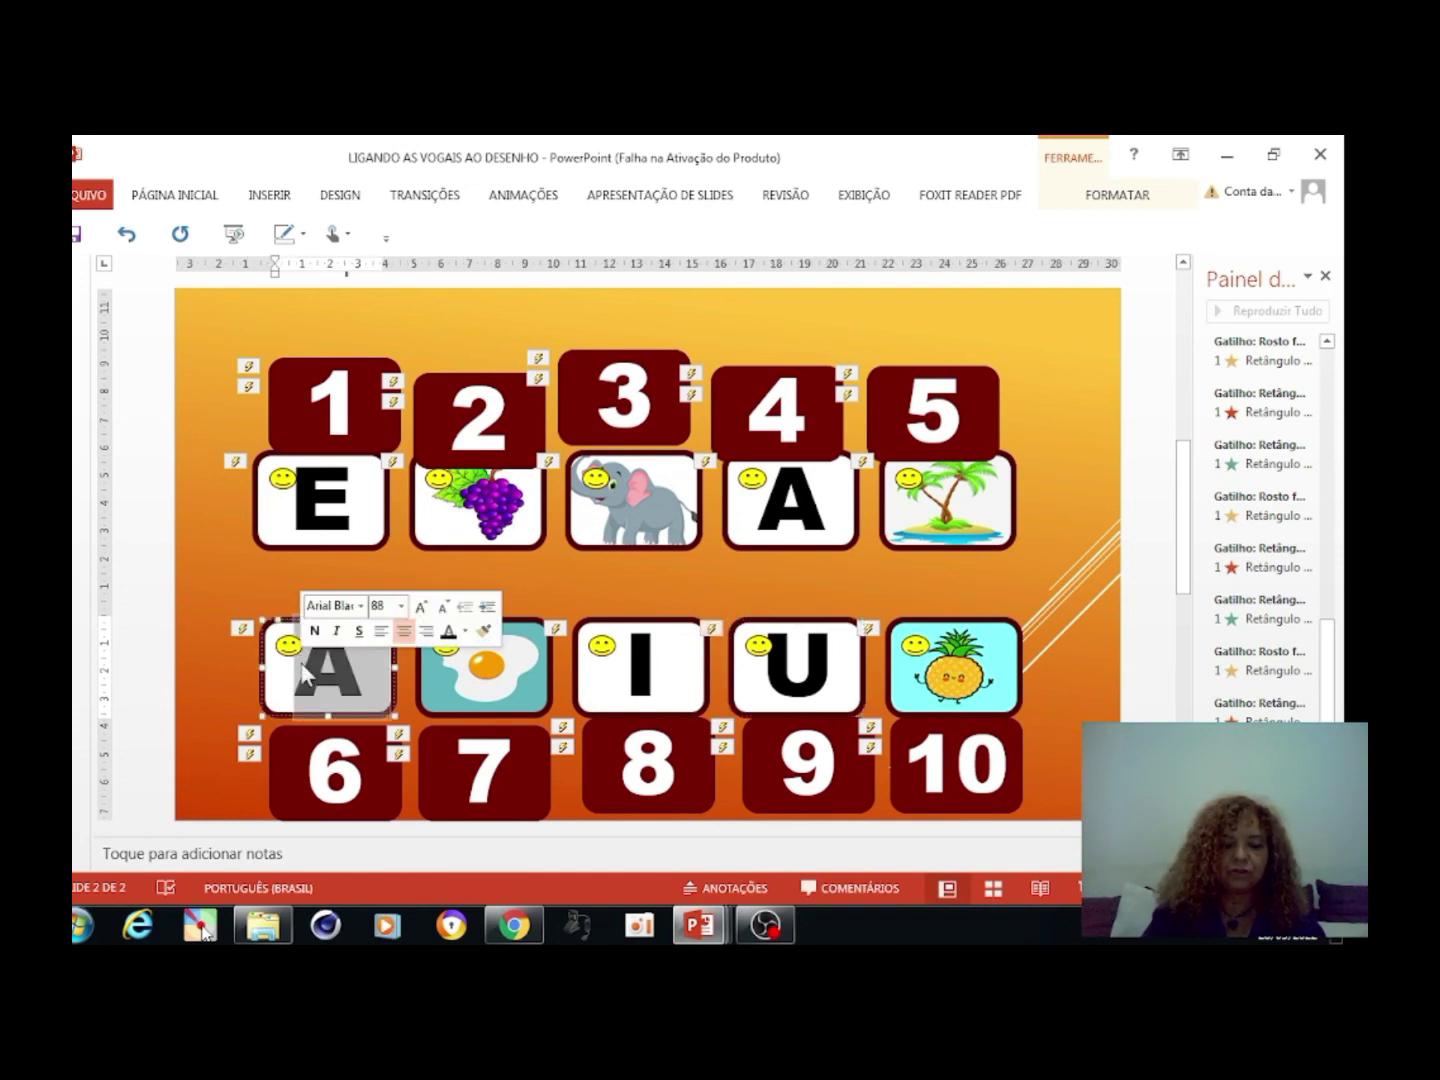
{"action": "type", "text": "O"}
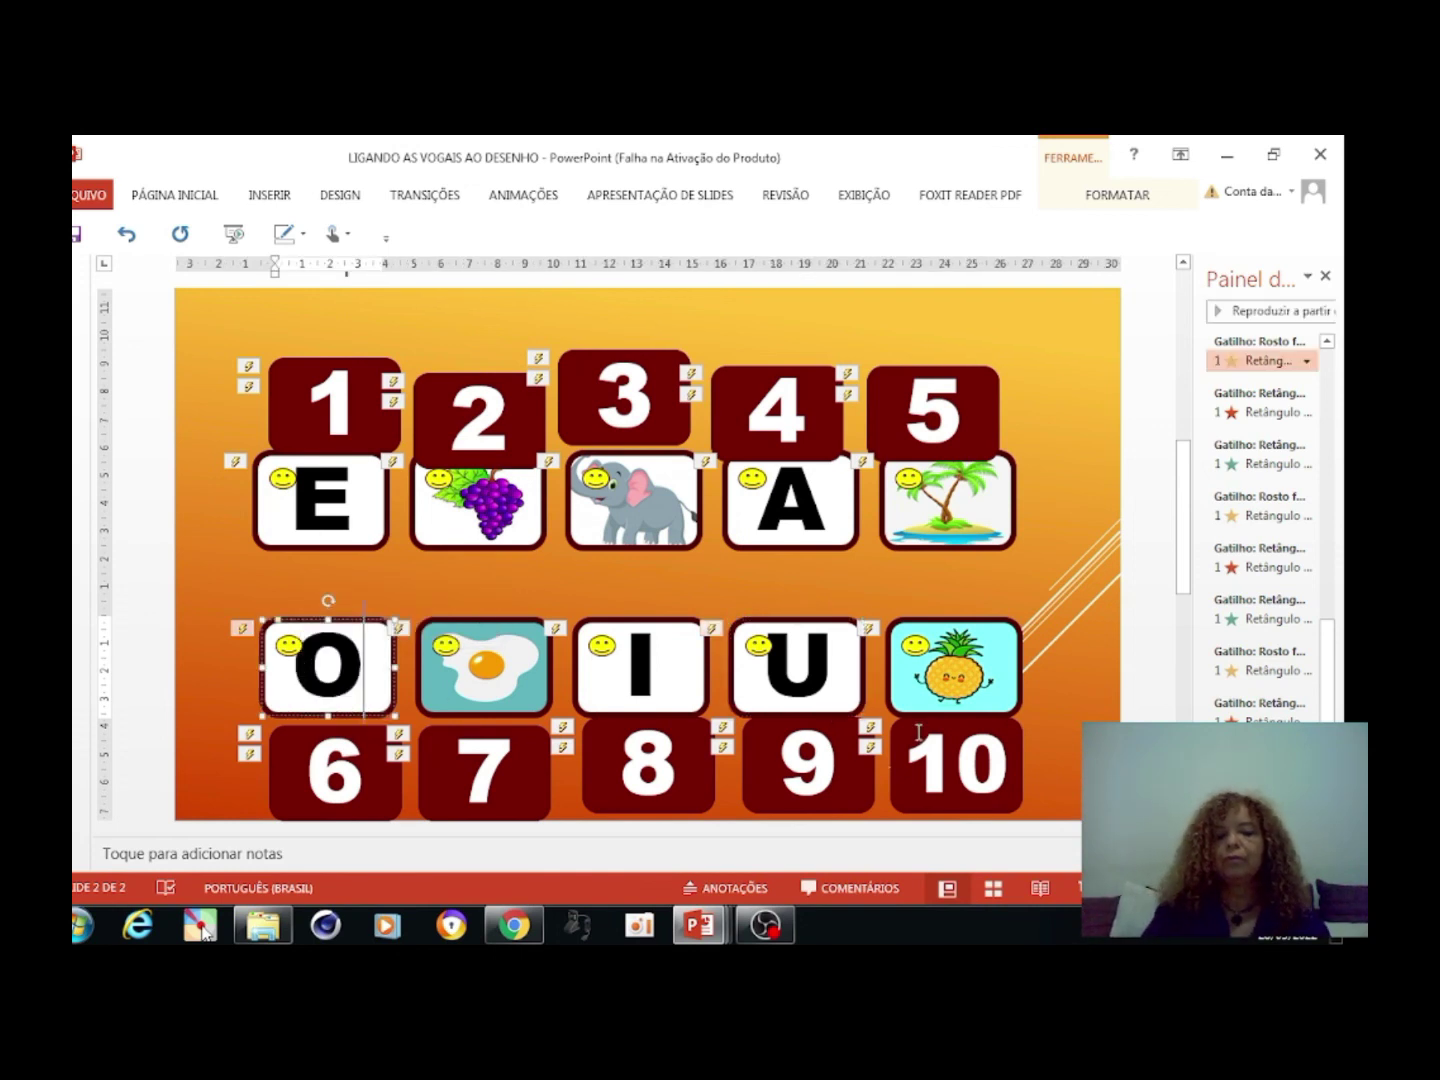
{"action": "left_click_drag", "start_coordinate": [382, 430], "coordinate": [365, 522]}
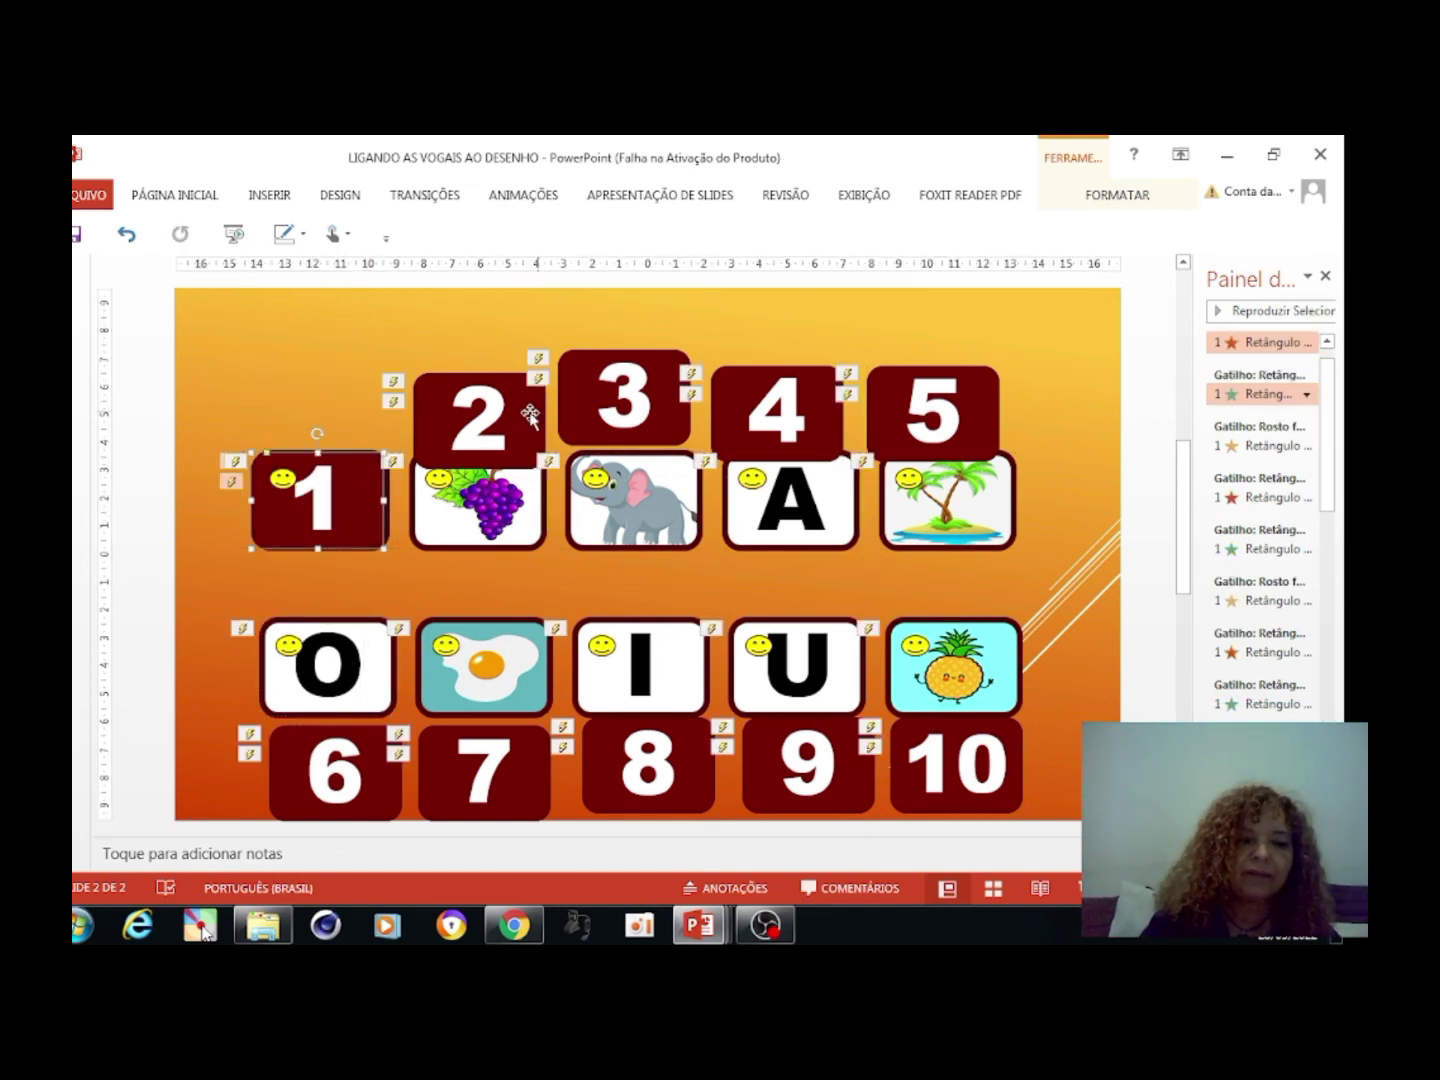
Move number tiles 2 through 10 back over their picture and letter cards
{"action": "left_click_drag", "start_coordinate": [532, 416], "coordinate": [535, 492]}
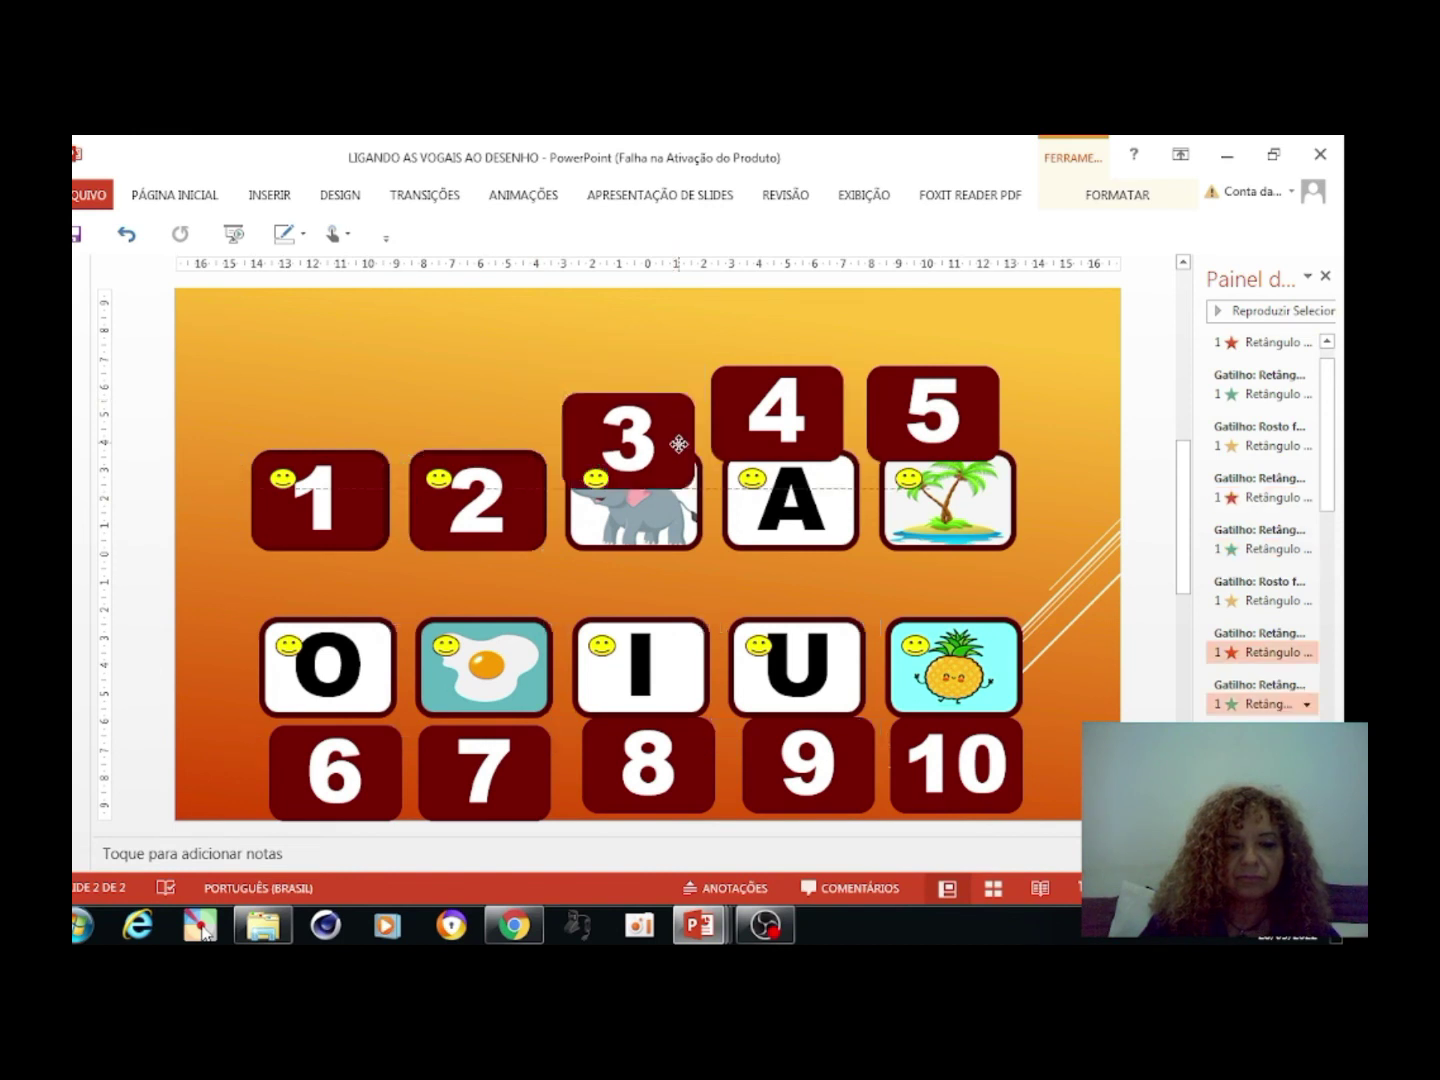
{"action": "left_click_drag", "start_coordinate": [678, 405], "coordinate": [689, 500]}
{"action": "left_click_drag", "start_coordinate": [816, 410], "coordinate": [826, 497]}
{"action": "left_click_drag", "start_coordinate": [985, 414], "coordinate": [1006, 491]}
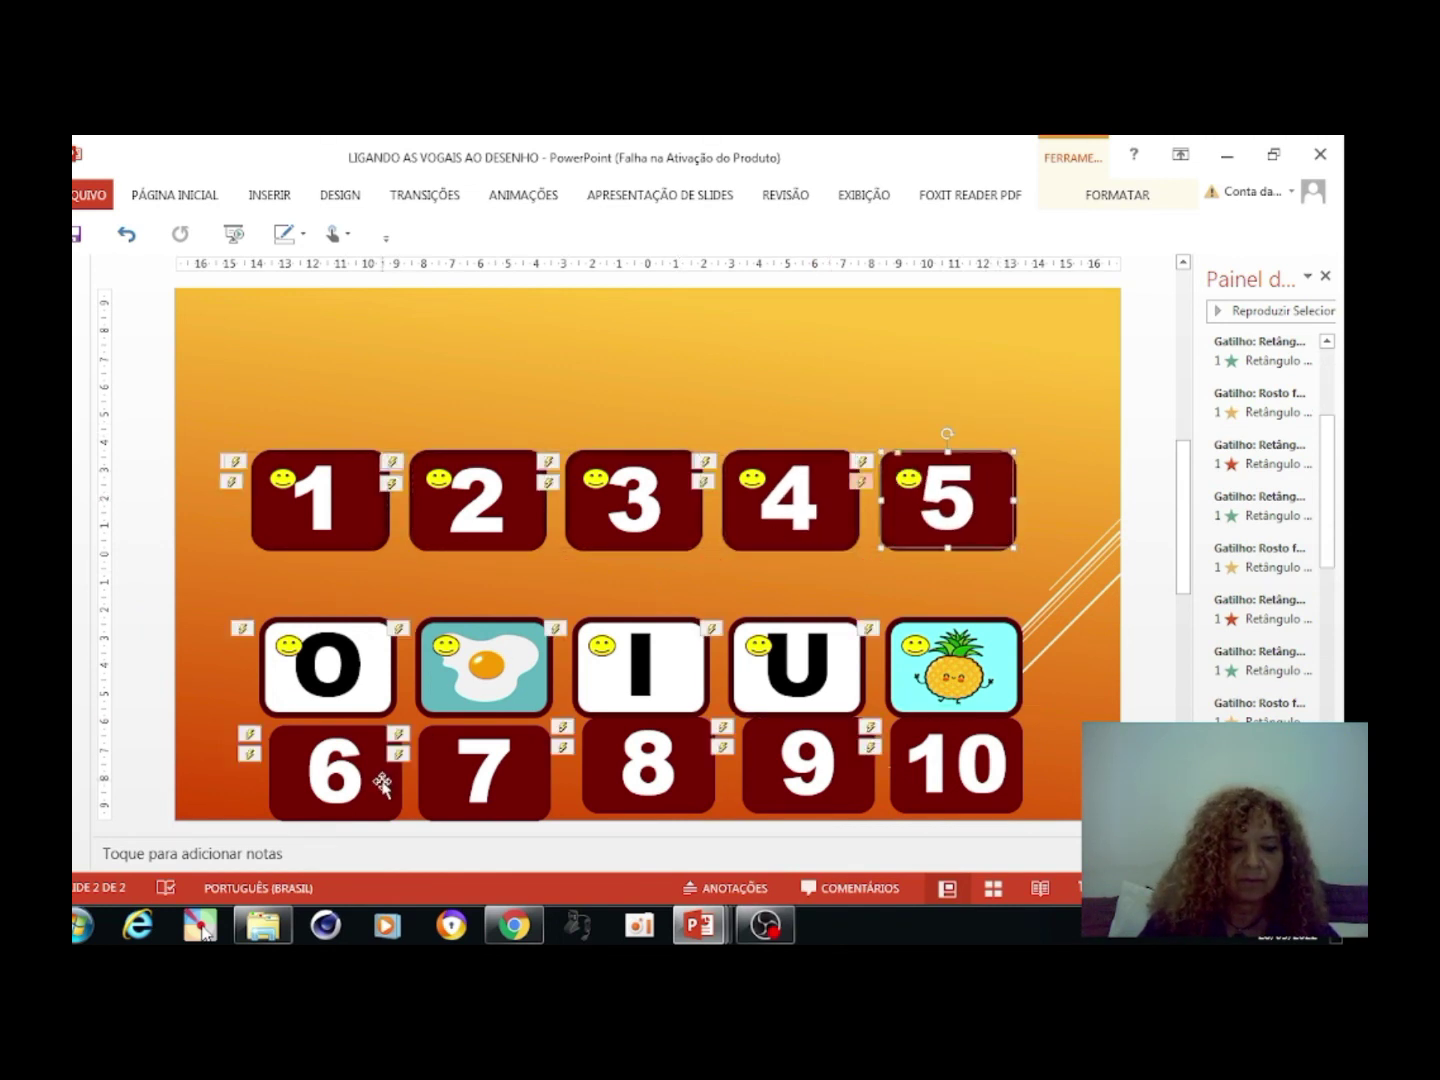
{"action": "left_click_drag", "start_coordinate": [382, 779], "coordinate": [376, 676]}
{"action": "left_click_drag", "start_coordinate": [528, 778], "coordinate": [531, 671]}
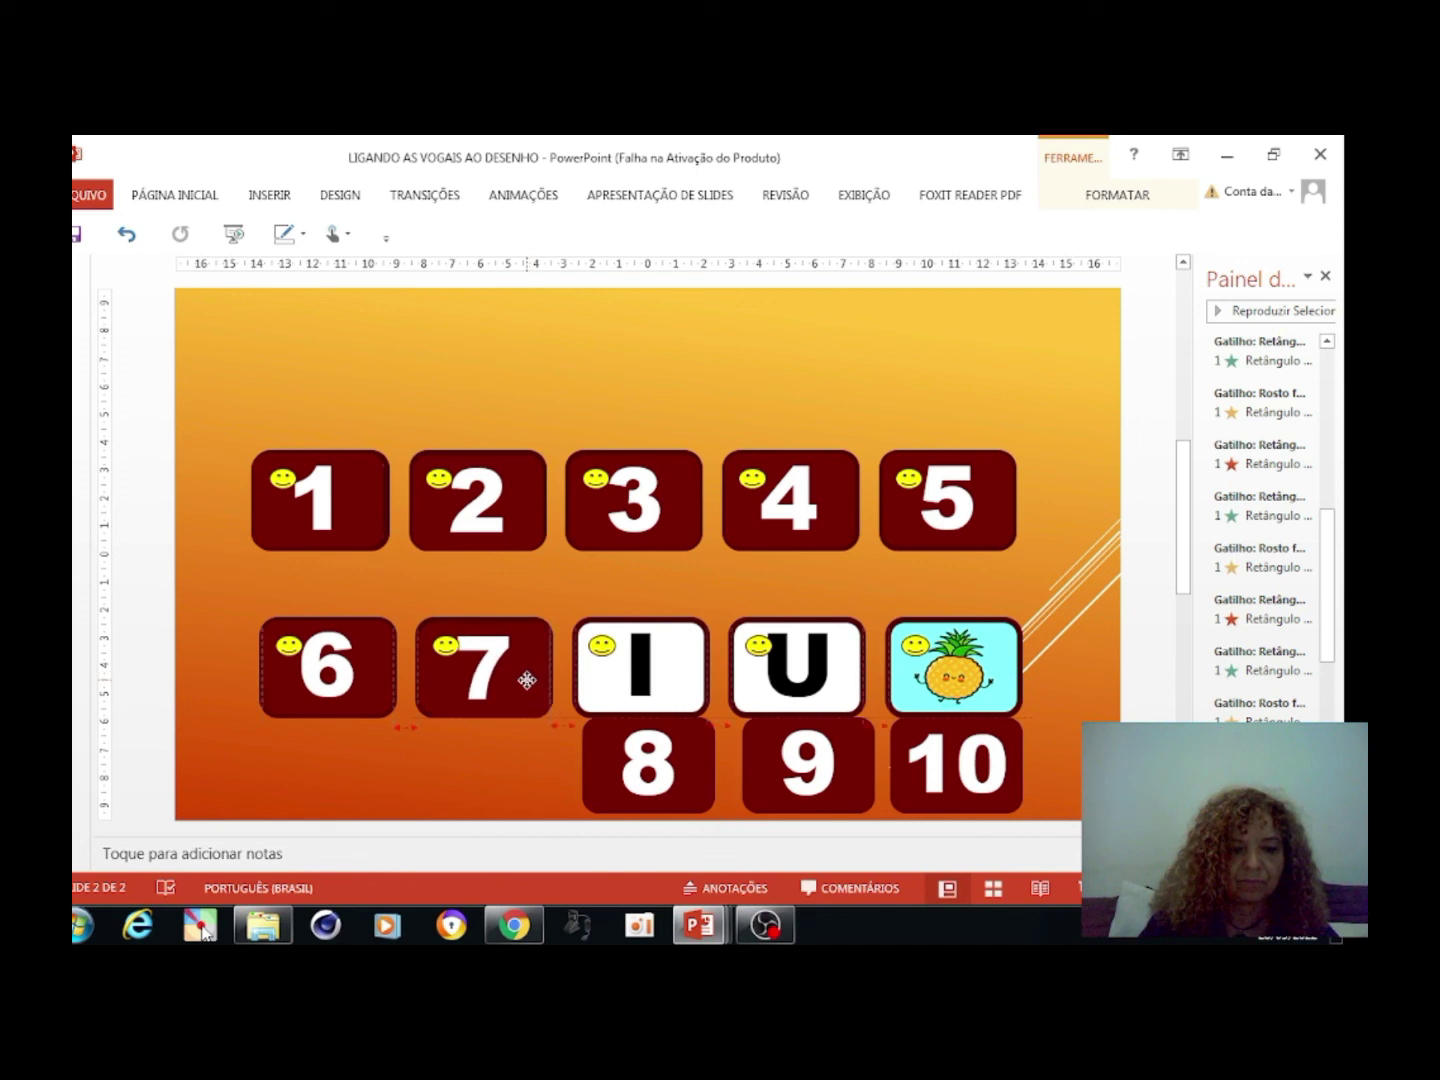
{"action": "mouse_move", "coordinate": [700, 758]}
{"action": "left_mouse_down"}
{"action": "mouse_move", "coordinate": [690, 663]}
{"action": "mouse_move", "coordinate": [697, 677]}
{"action": "left_mouse_up"}
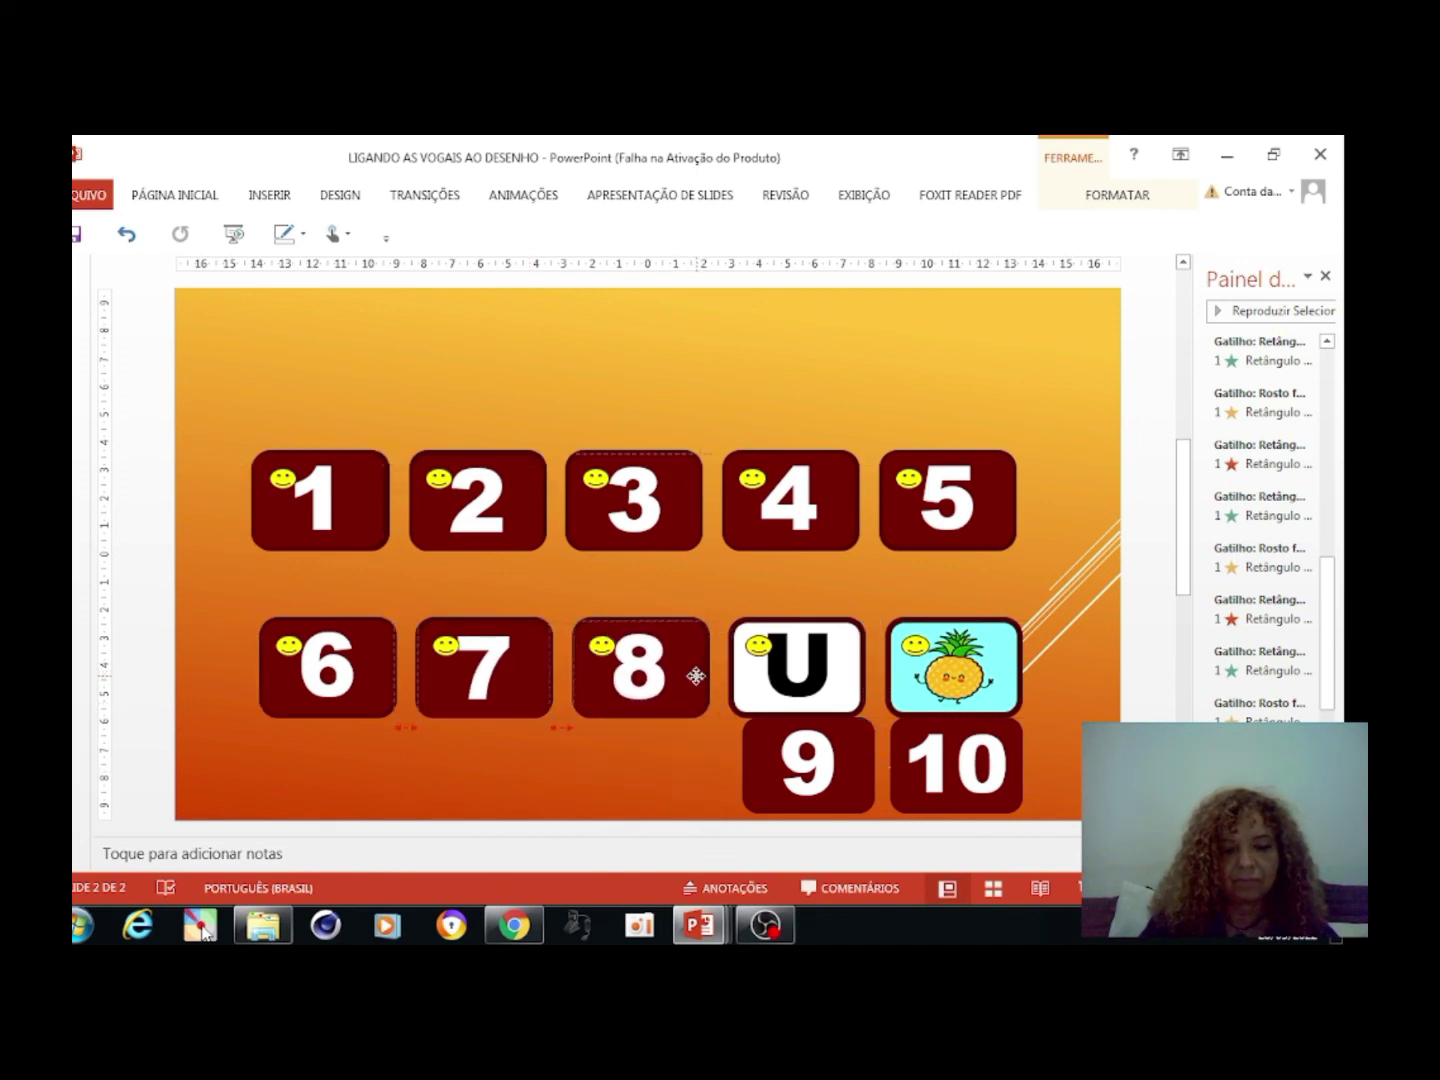
{"action": "left_click_drag", "start_coordinate": [858, 777], "coordinate": [843, 670]}
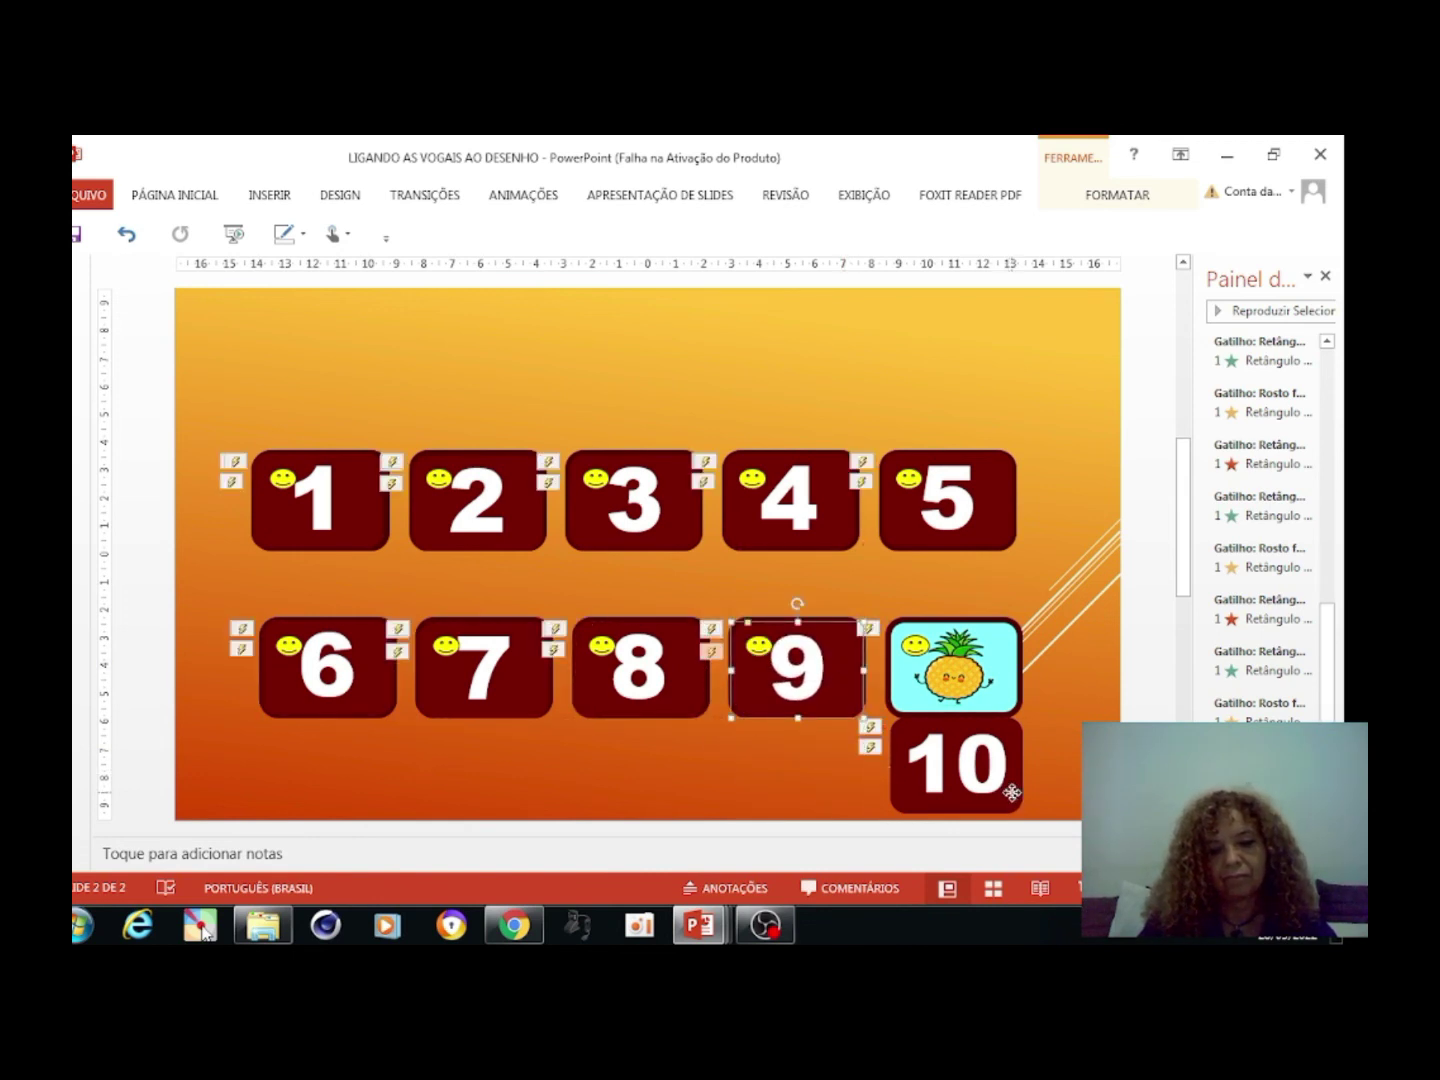
{"action": "left_click_drag", "start_coordinate": [1013, 792], "coordinate": [1009, 692]}
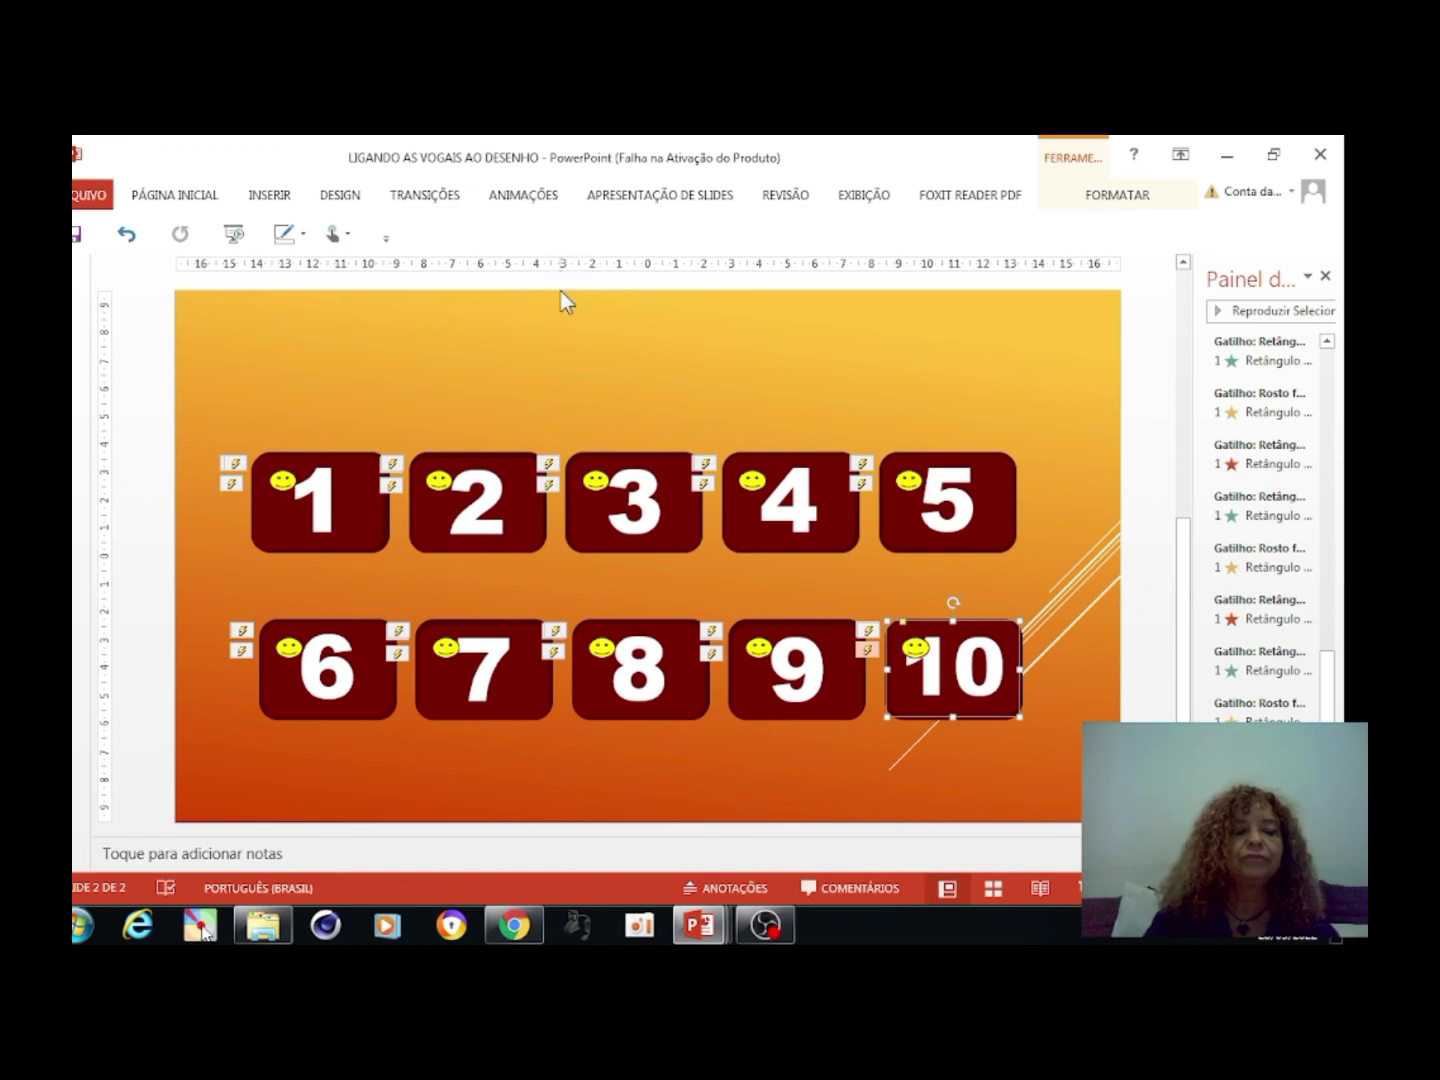
Insert an outlined-style WordArt and move it to the top of the slide
{"action": "left_click", "coordinate": [453, 304]}
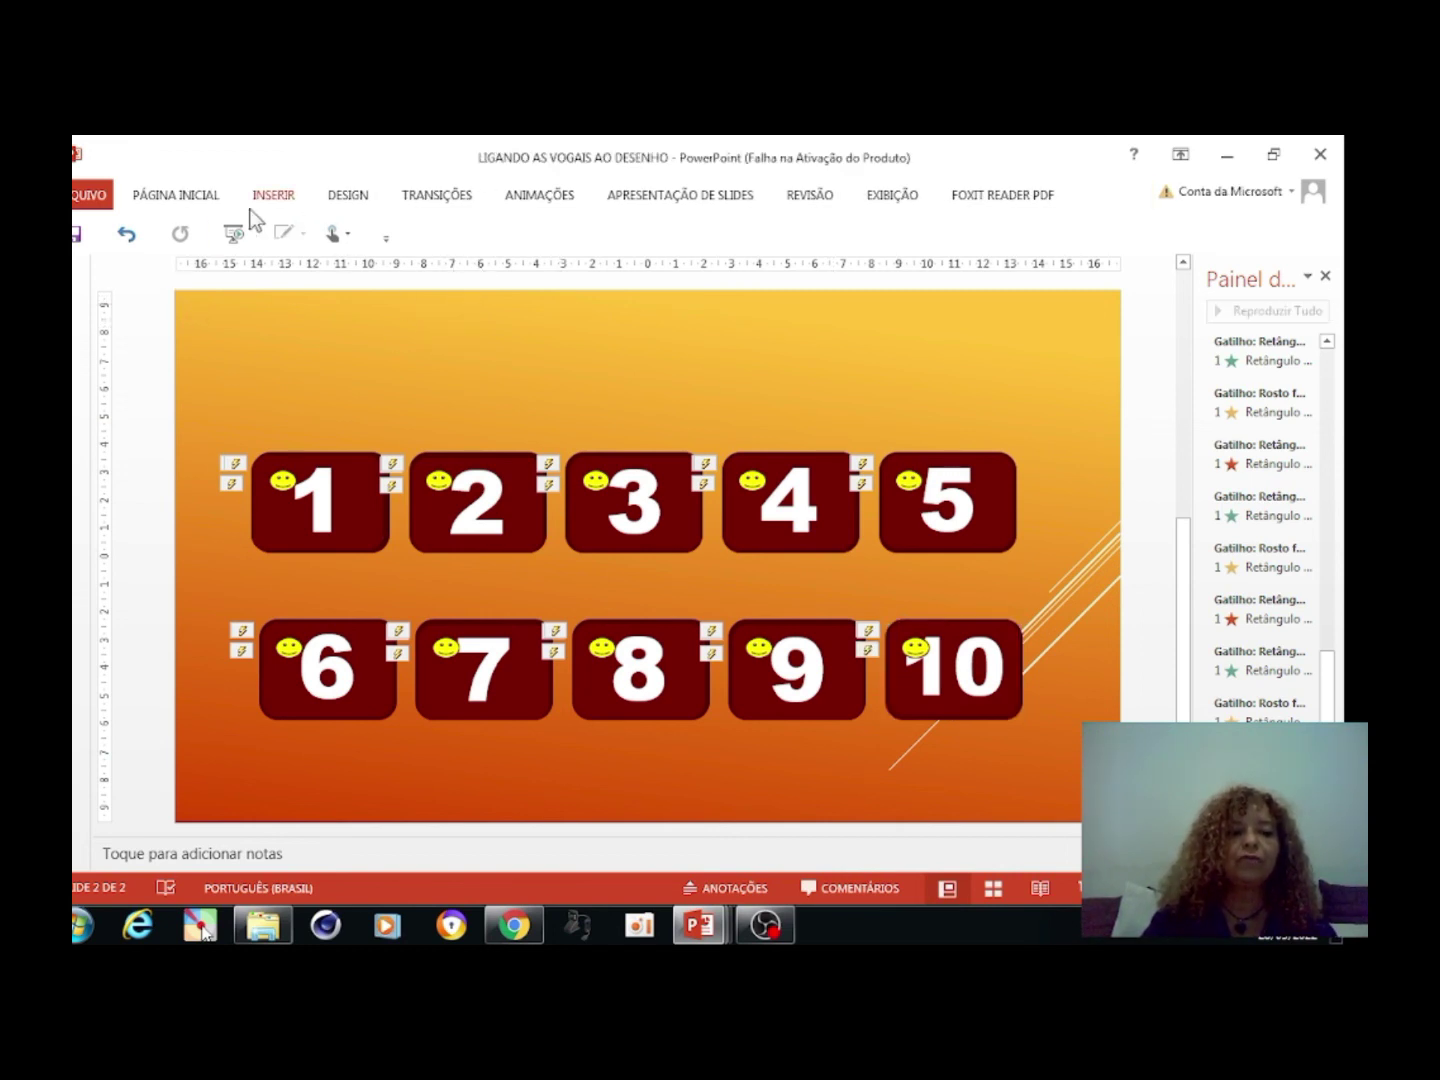
{"action": "left_click", "coordinate": [274, 196]}
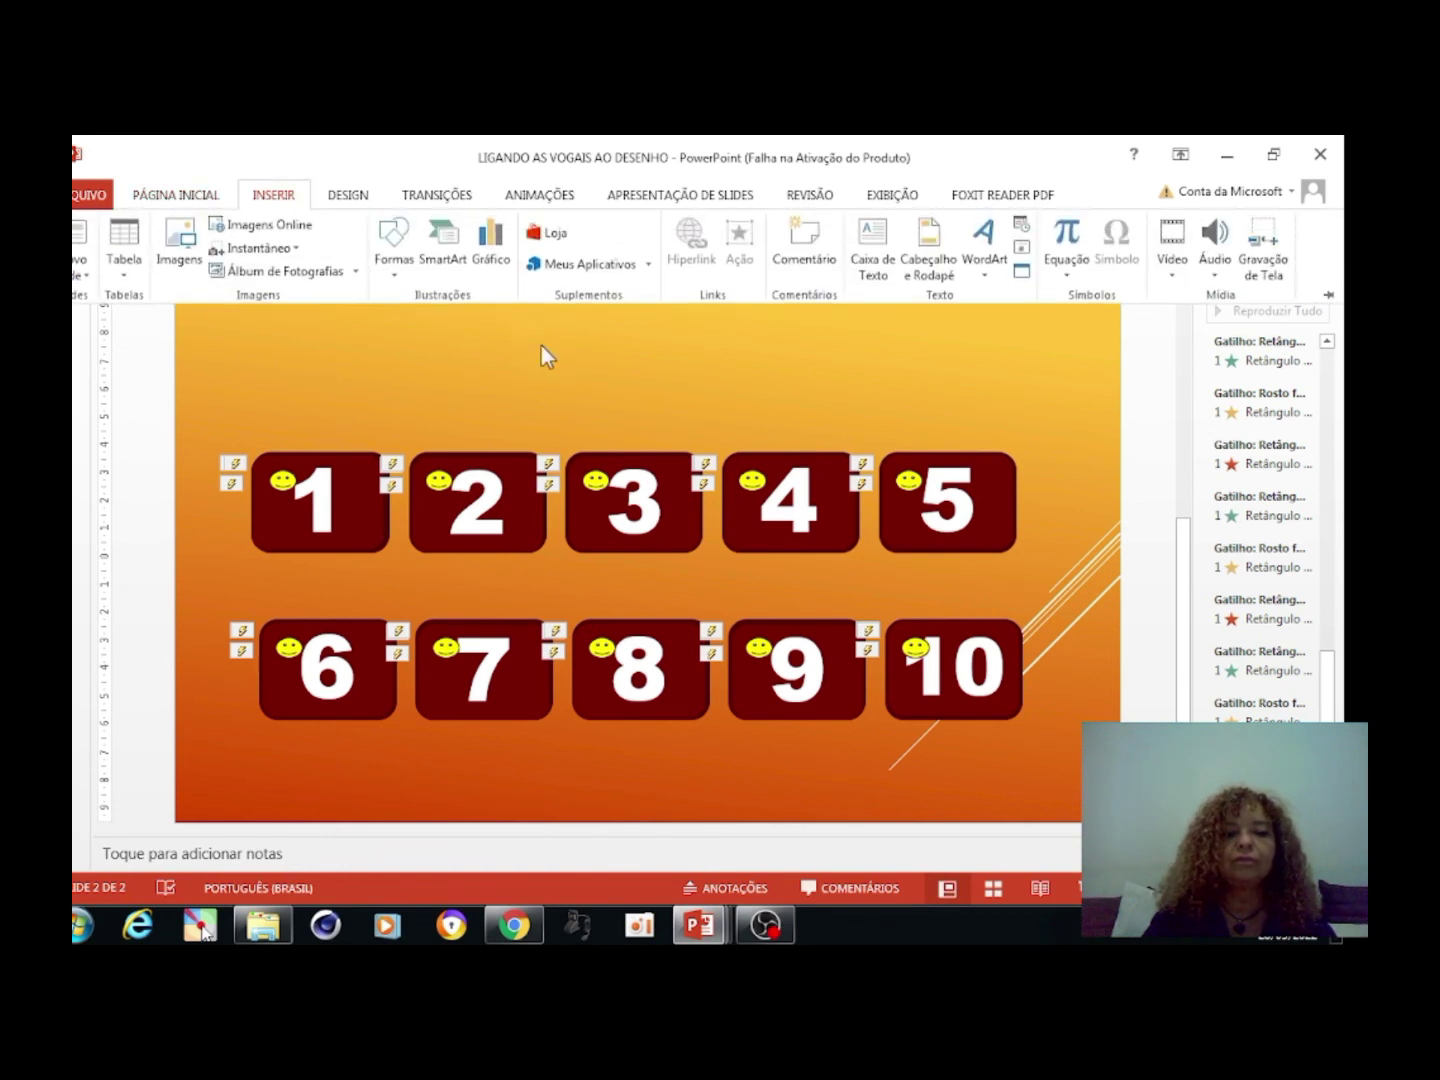
{"action": "left_click", "coordinate": [877, 240]}
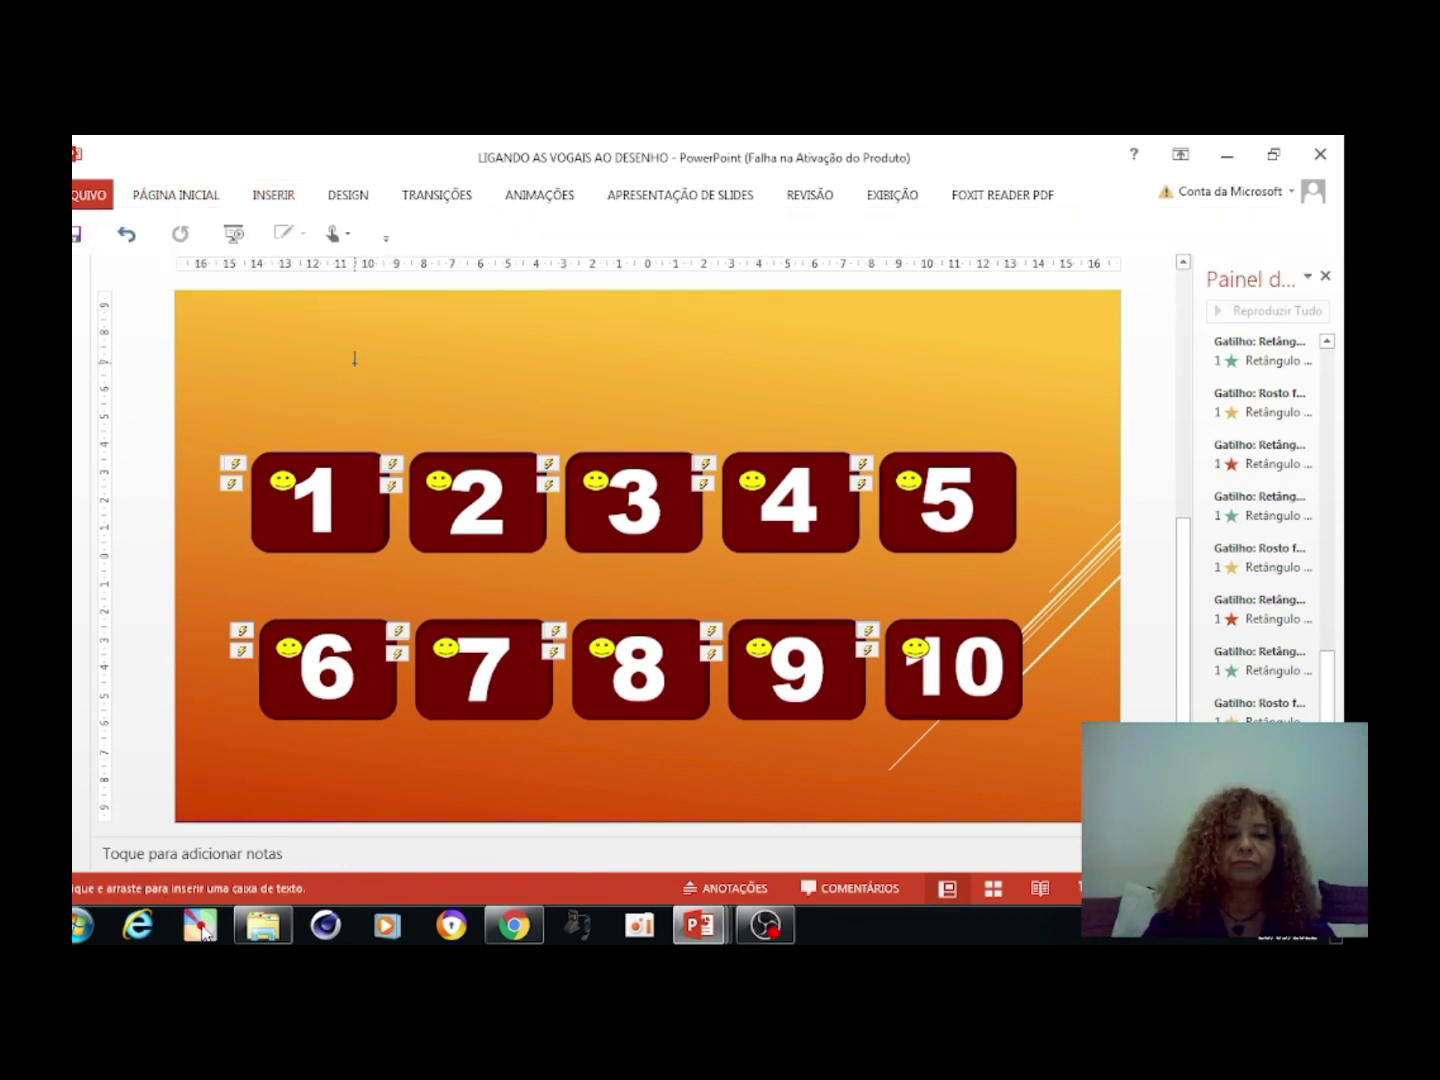
{"action": "left_click", "coordinate": [355, 360]}
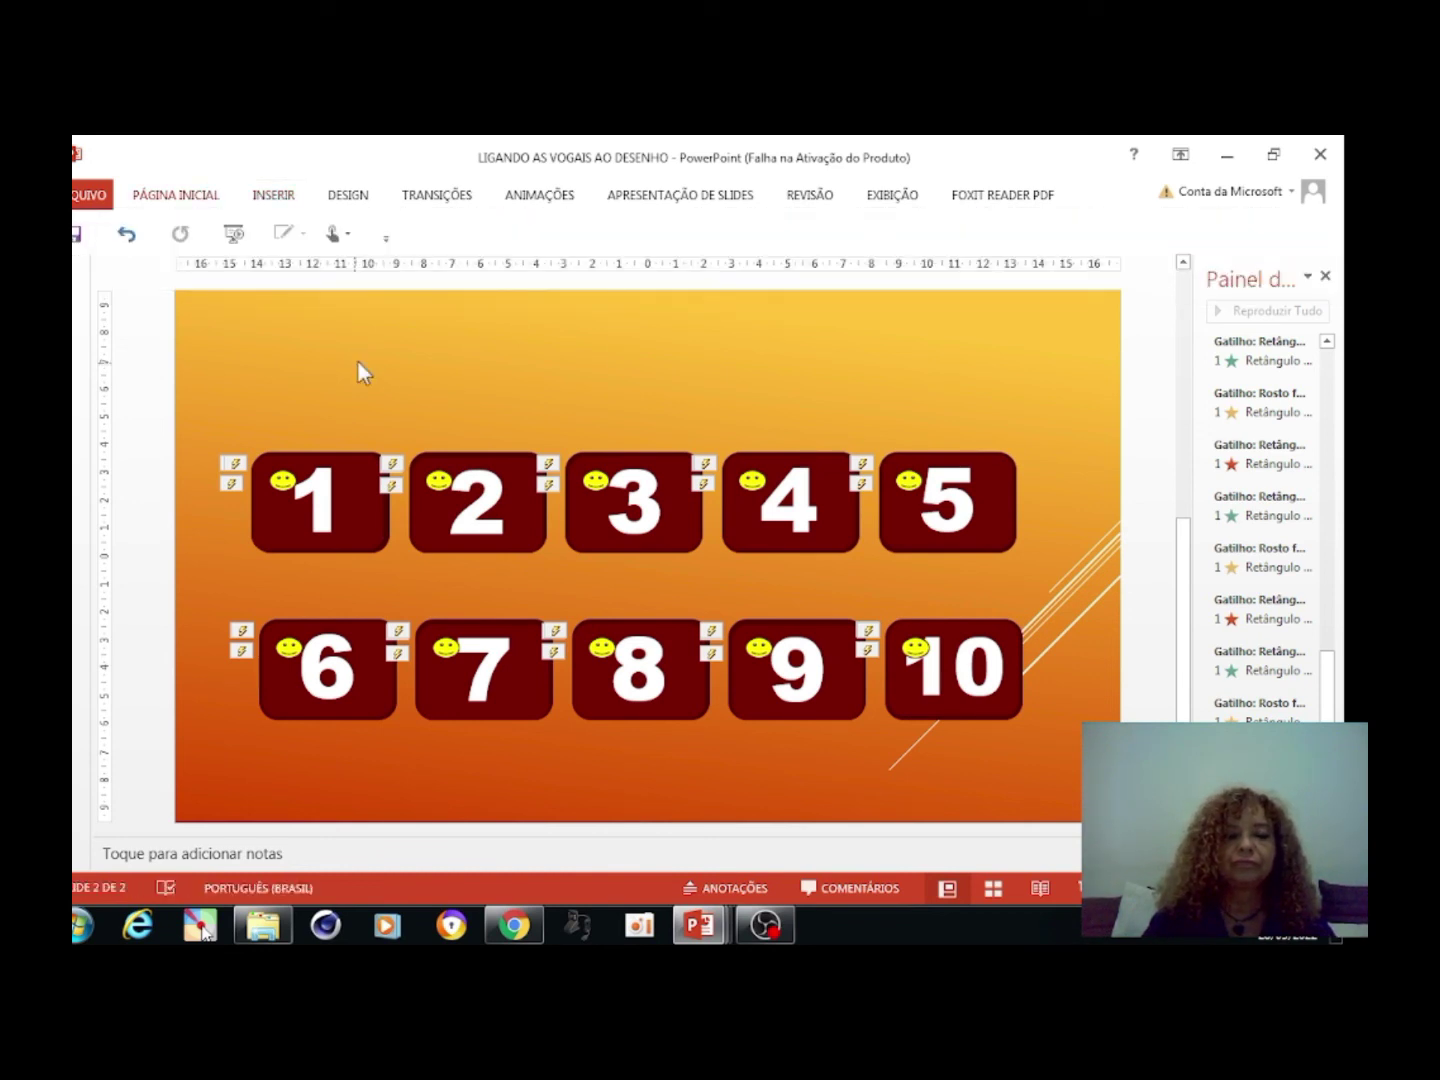
{"action": "left_click", "coordinate": [263, 196]}
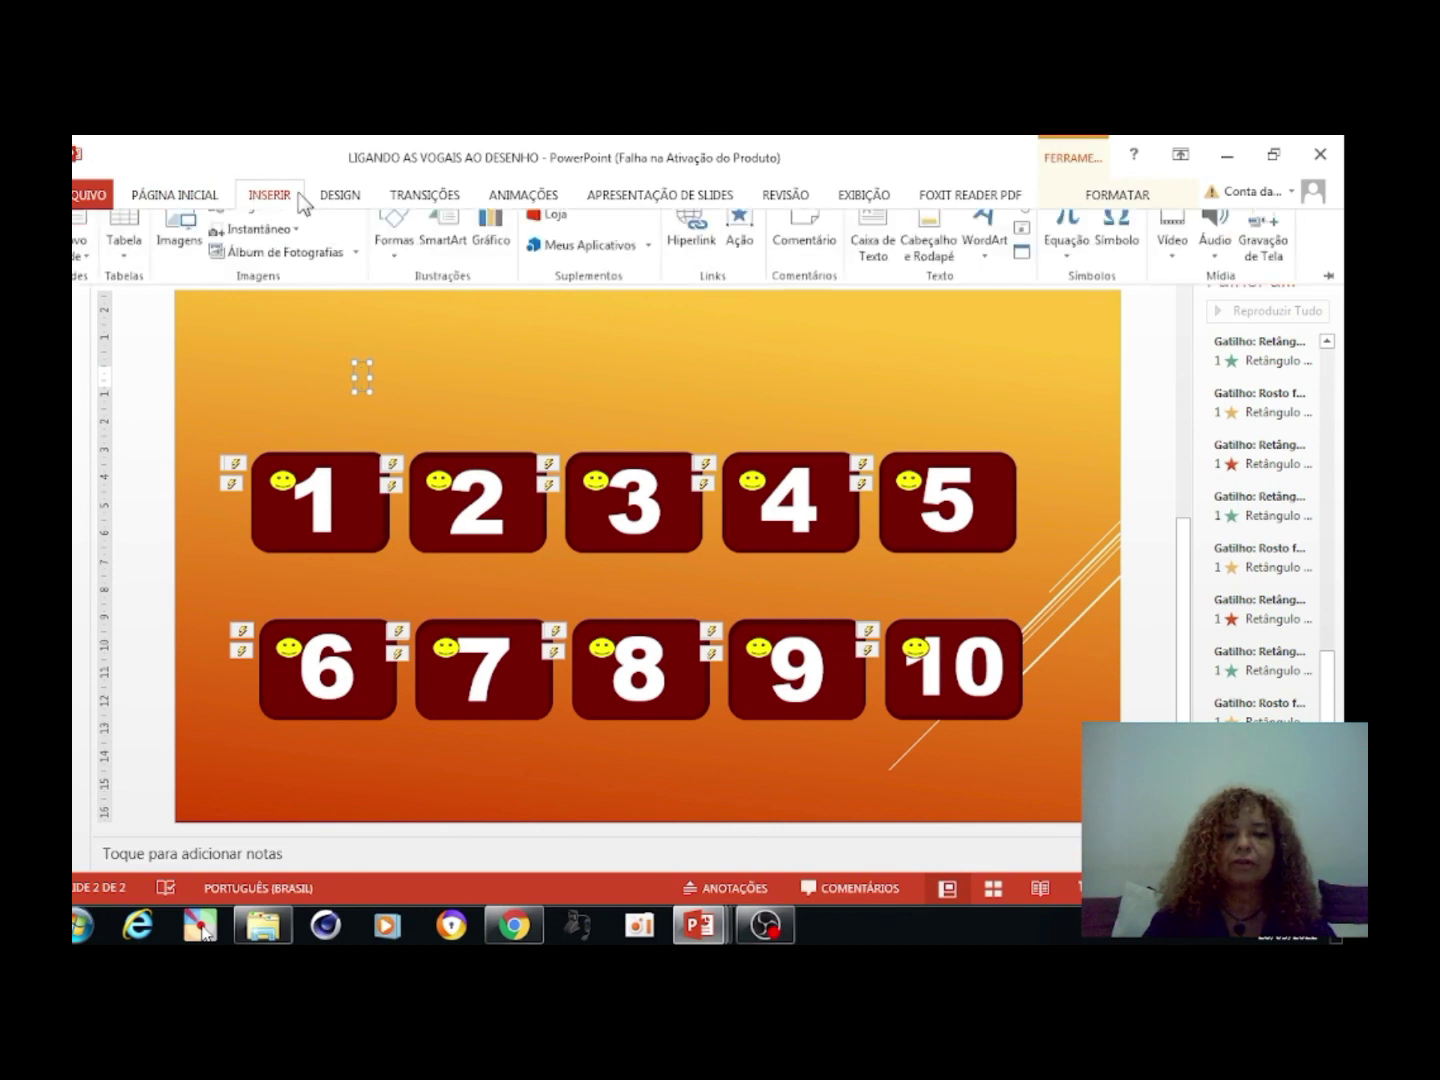
{"action": "left_click", "coordinate": [987, 268]}
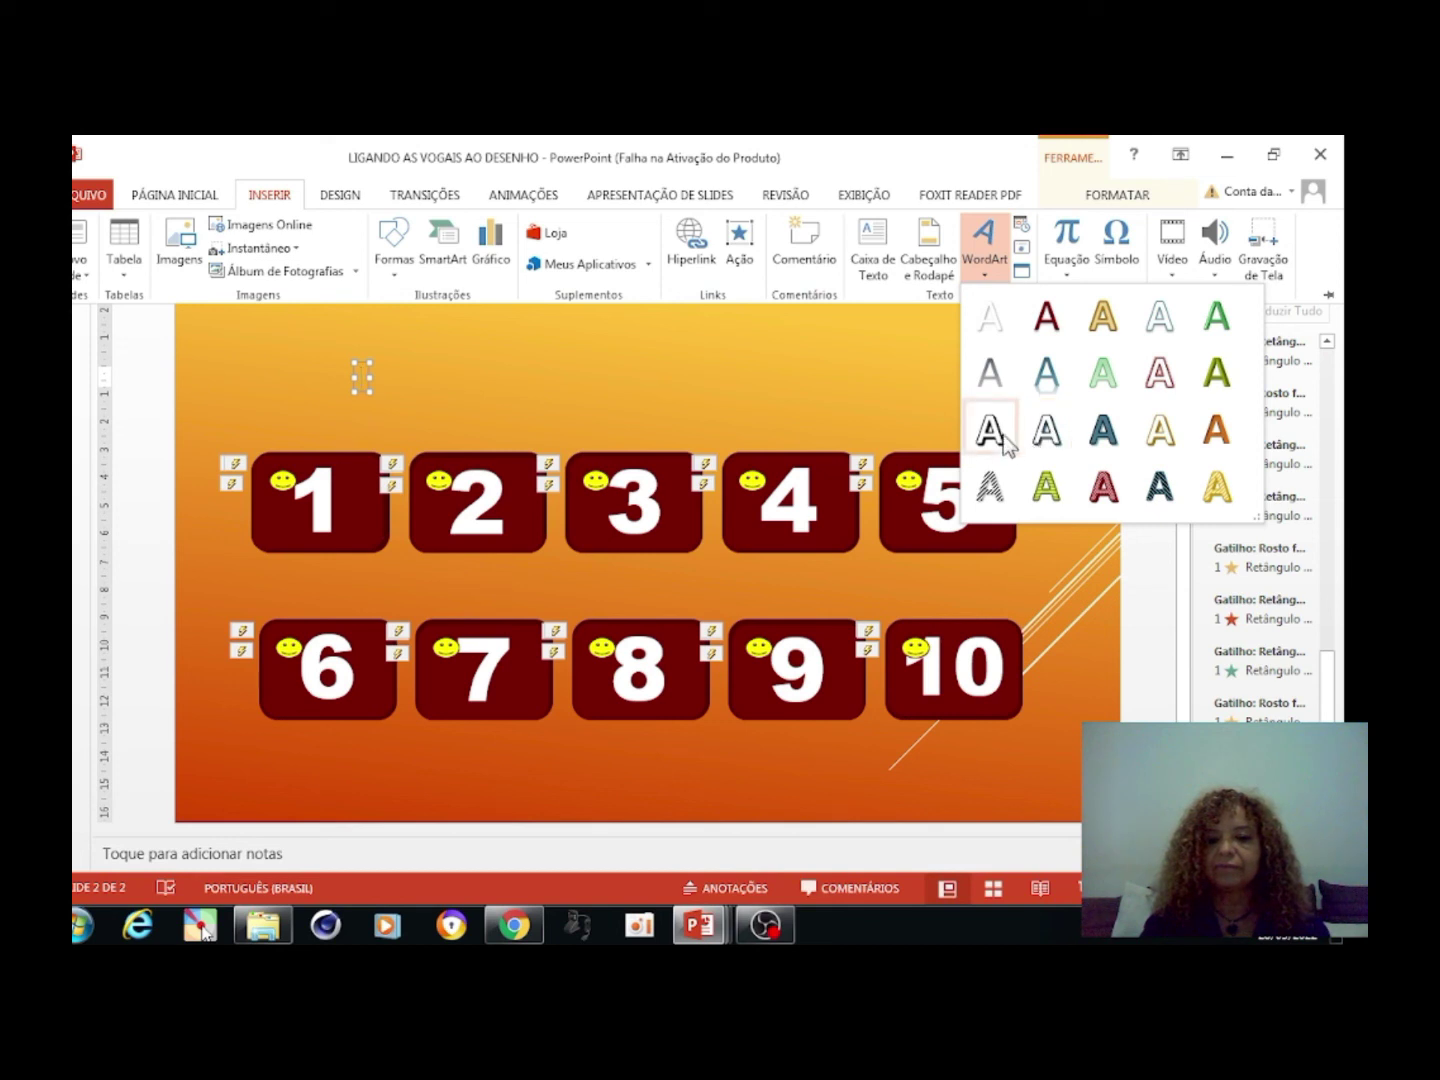
{"action": "left_click", "coordinate": [968, 443]}
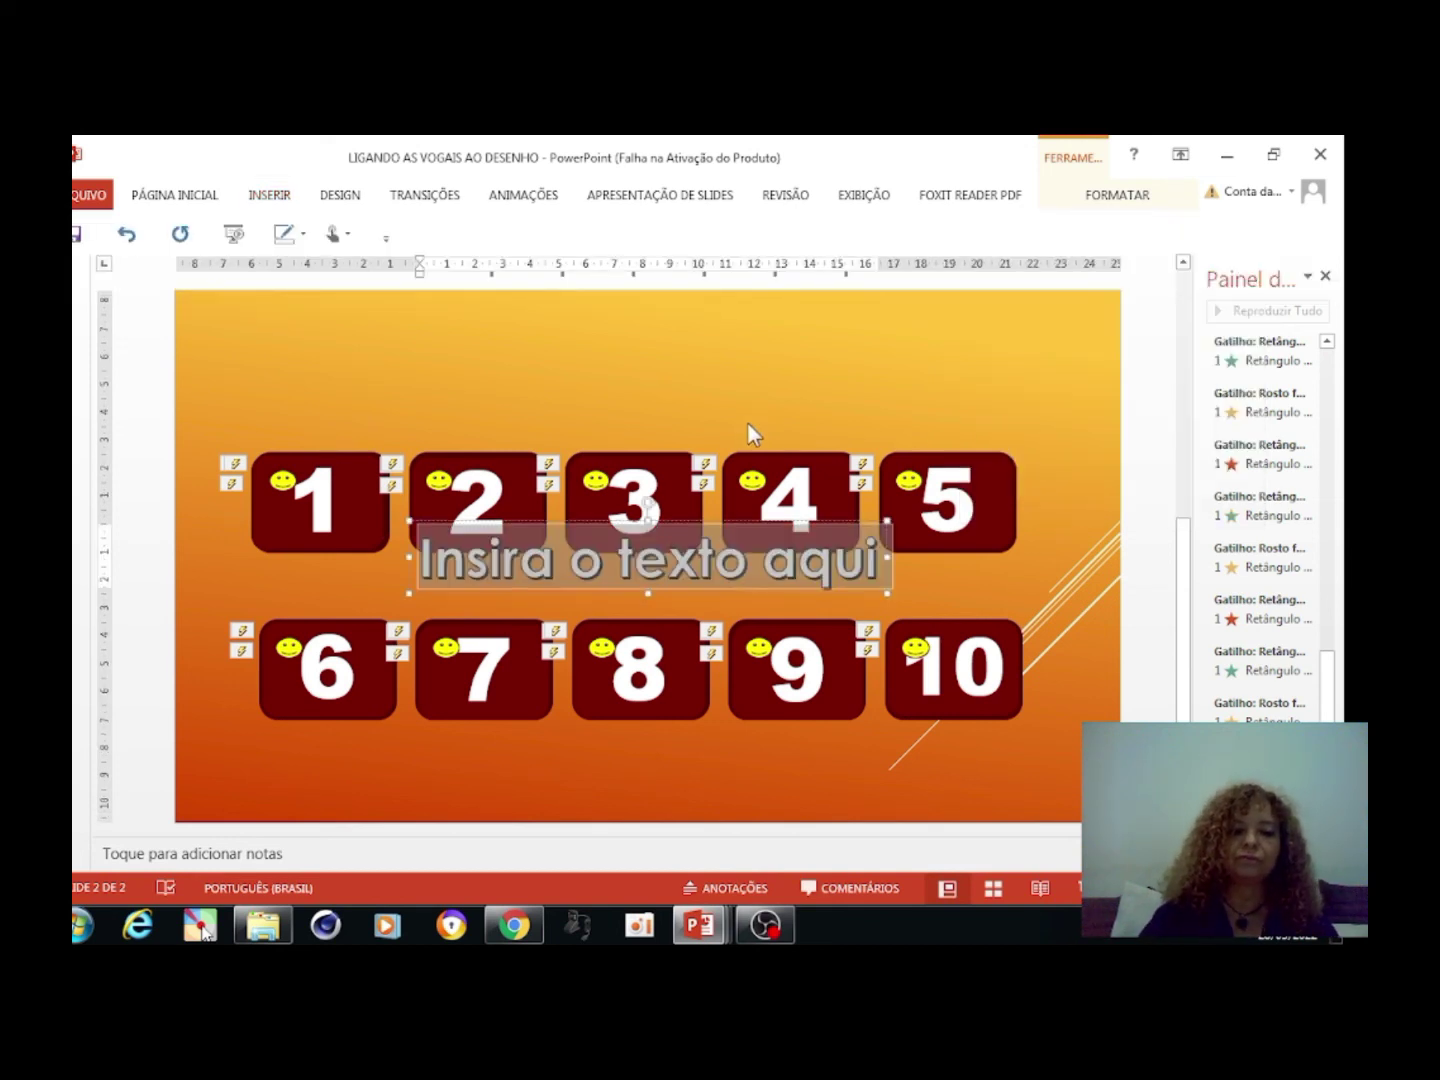
{"action": "left_click_drag", "start_coordinate": [671, 522], "coordinate": [589, 314]}
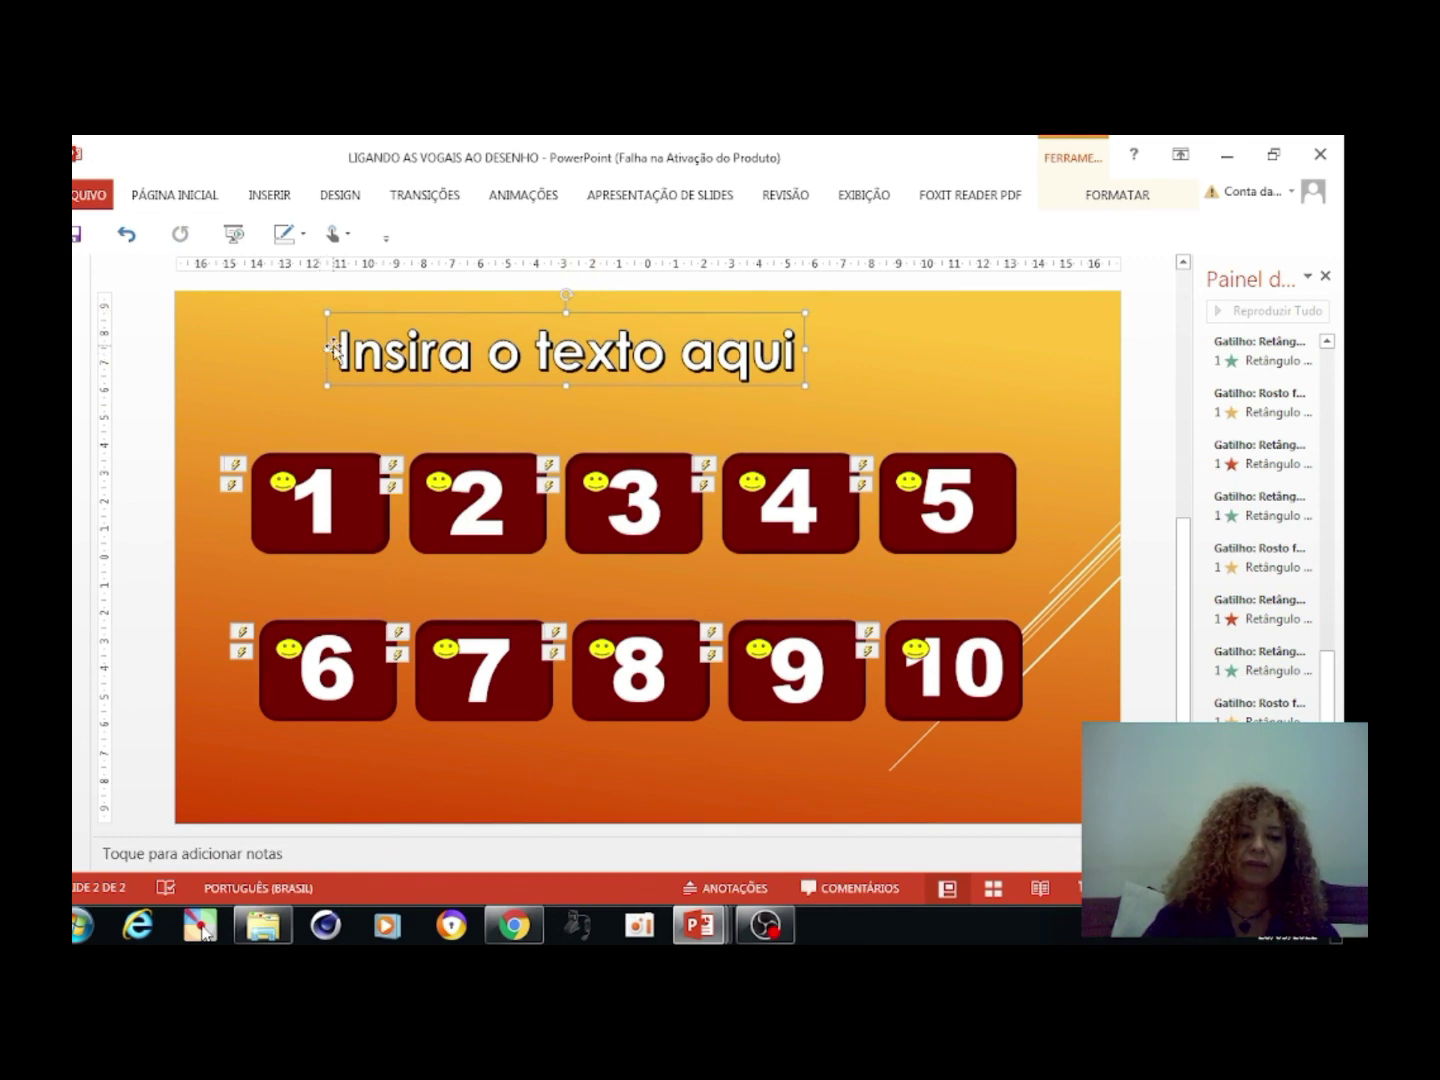
Type 'JOGO DA MEMORIA' into the WordArt, widening its box as the text grows
{"action": "left_click_drag", "start_coordinate": [342, 350], "coordinate": [768, 388]}
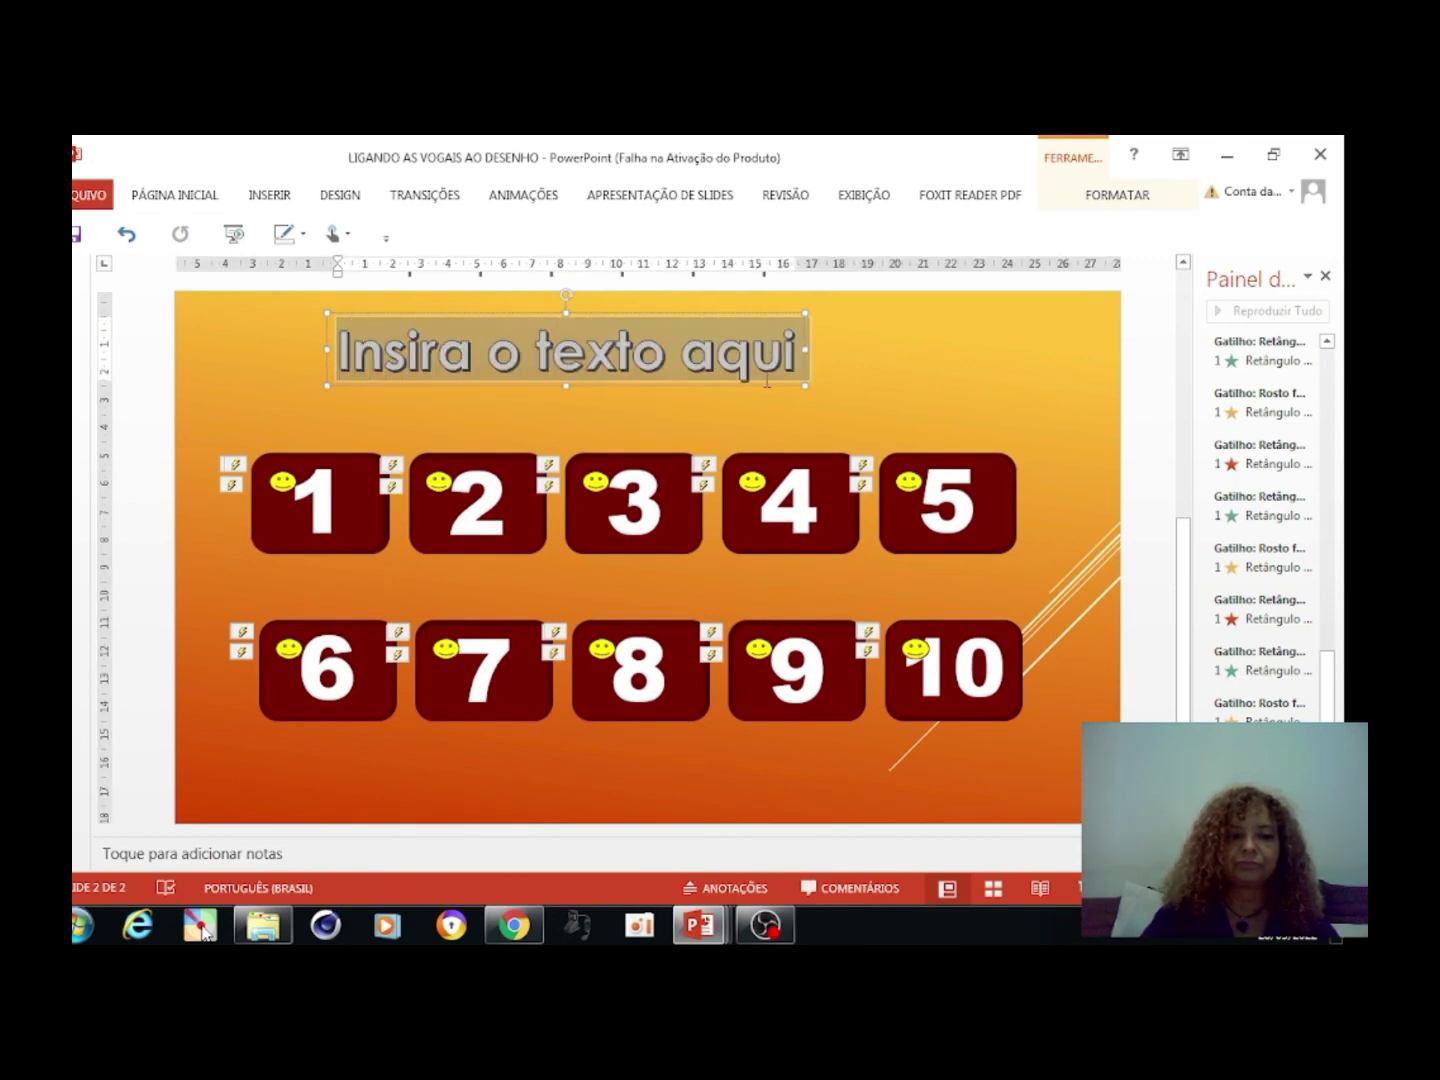
{"action": "type", "text": "JO"}
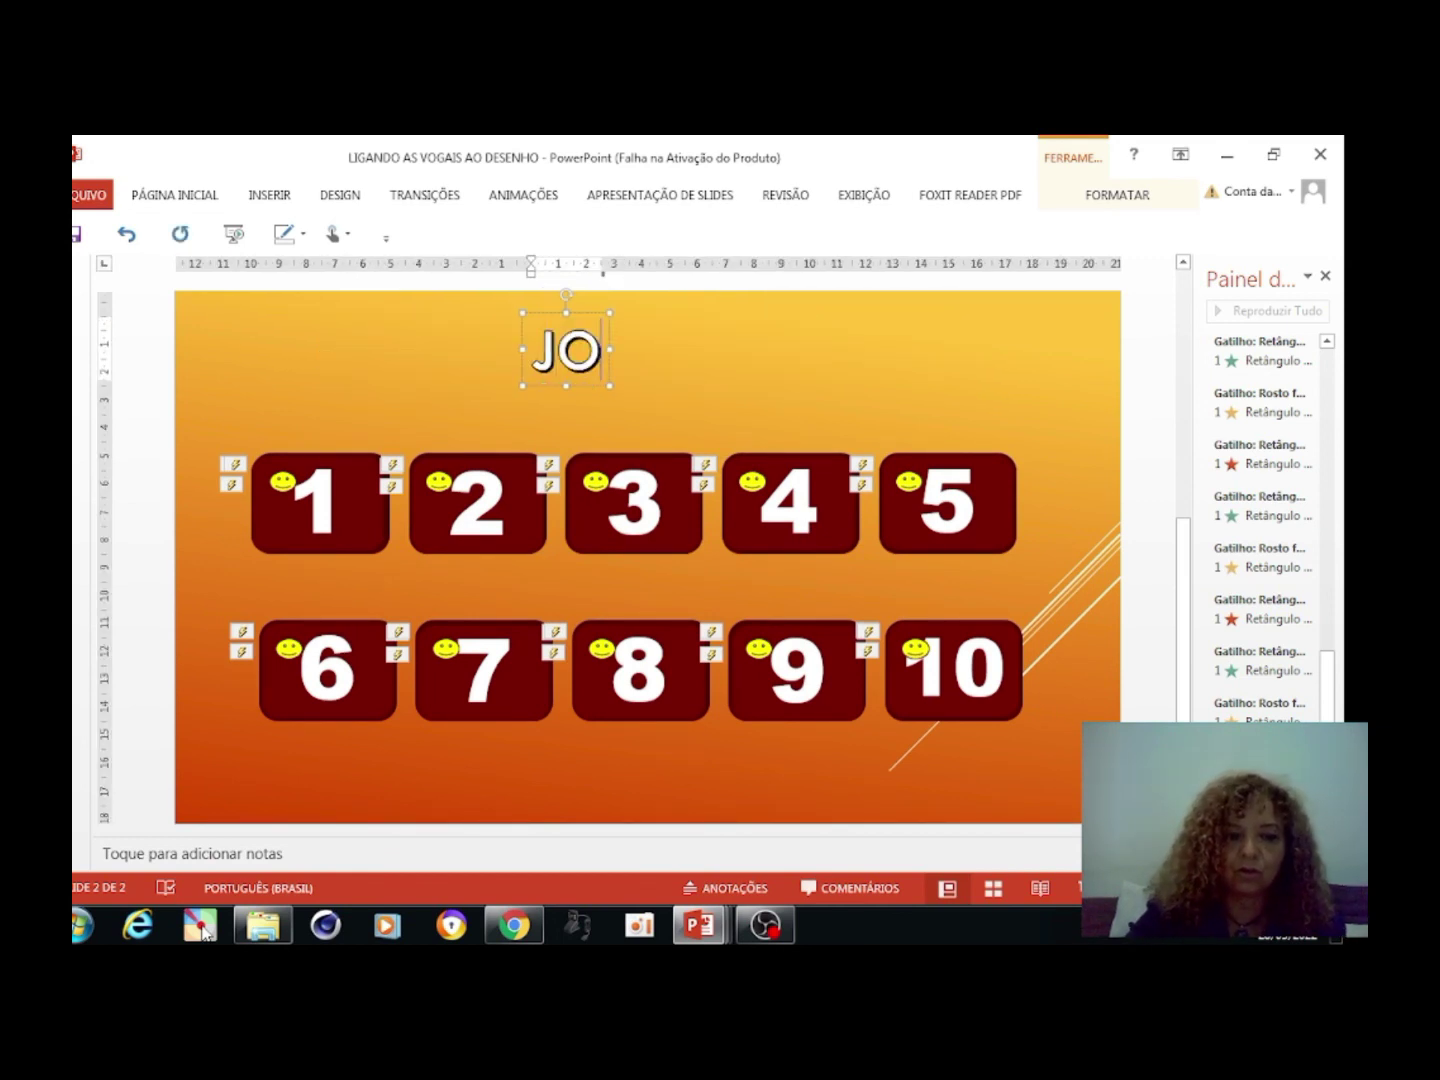
{"action": "type", "text": "G"}
{"action": "left_click", "coordinate": [769, 380]}
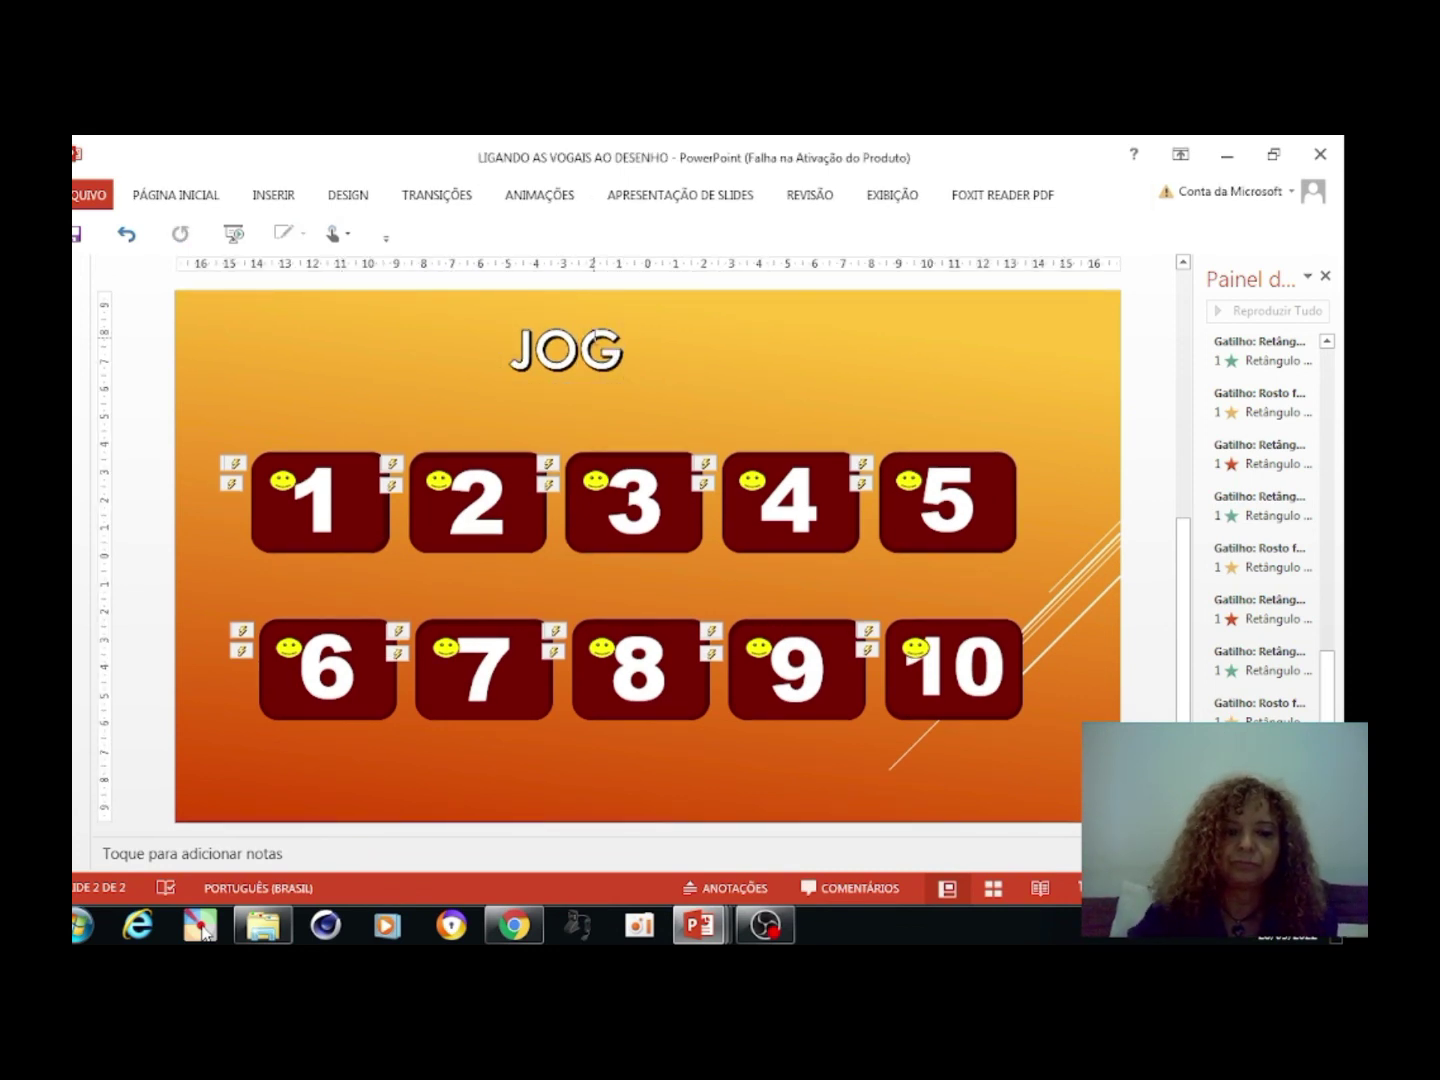
{"action": "left_click", "coordinate": [581, 350]}
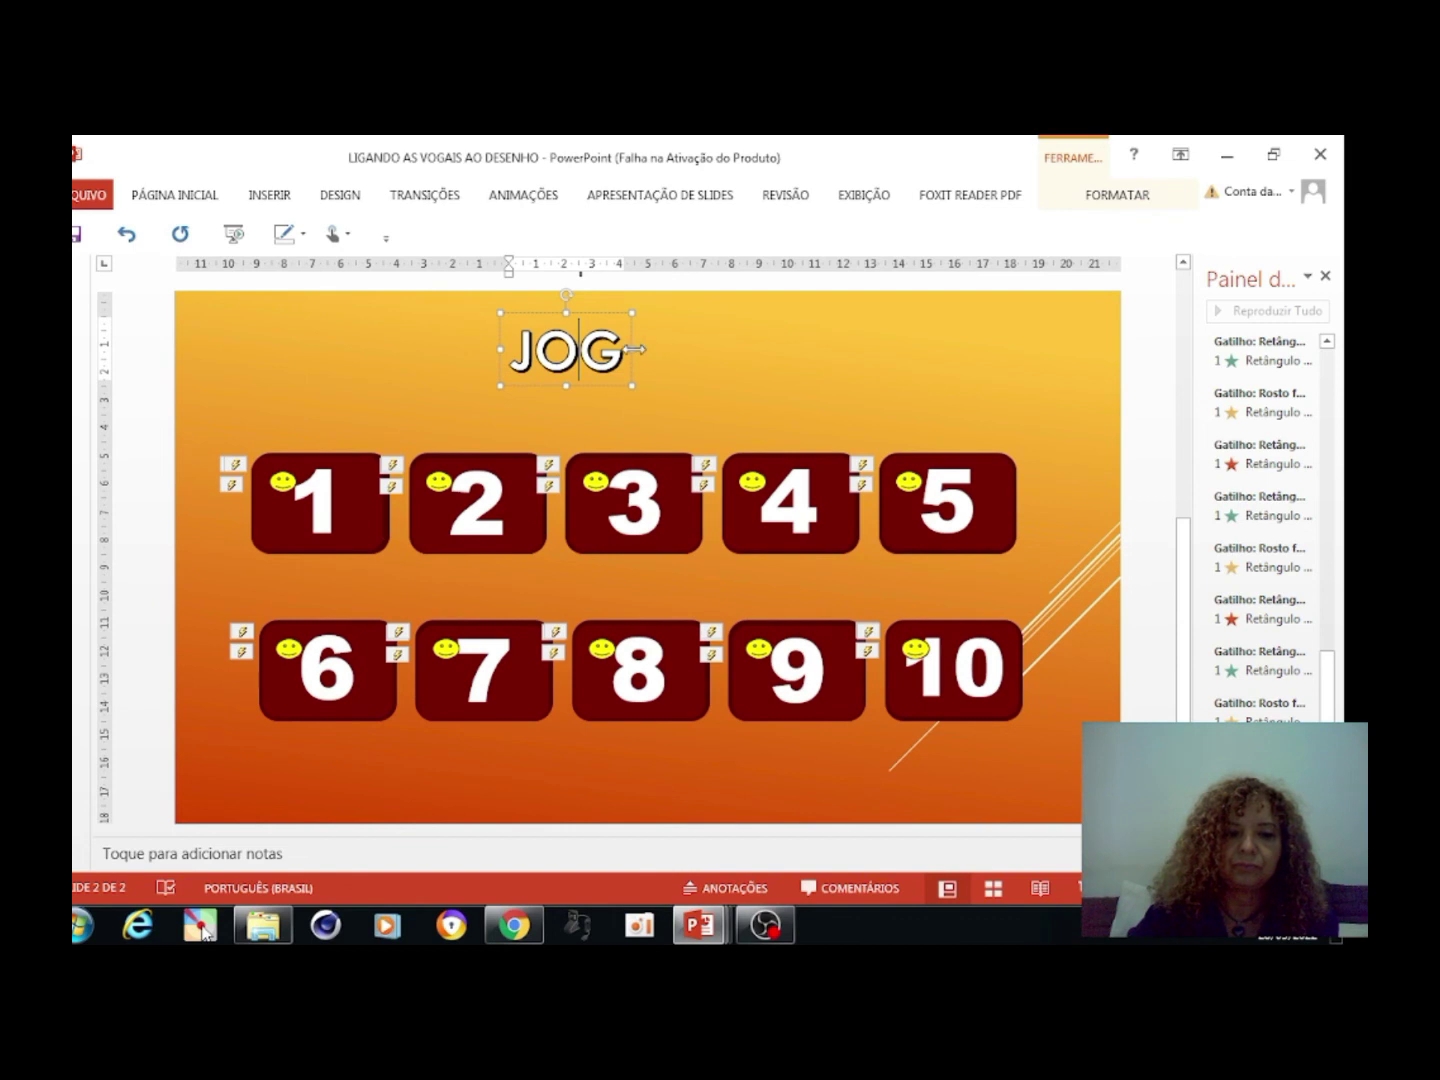
{"action": "left_click_drag", "start_coordinate": [632, 349], "coordinate": [901, 388]}
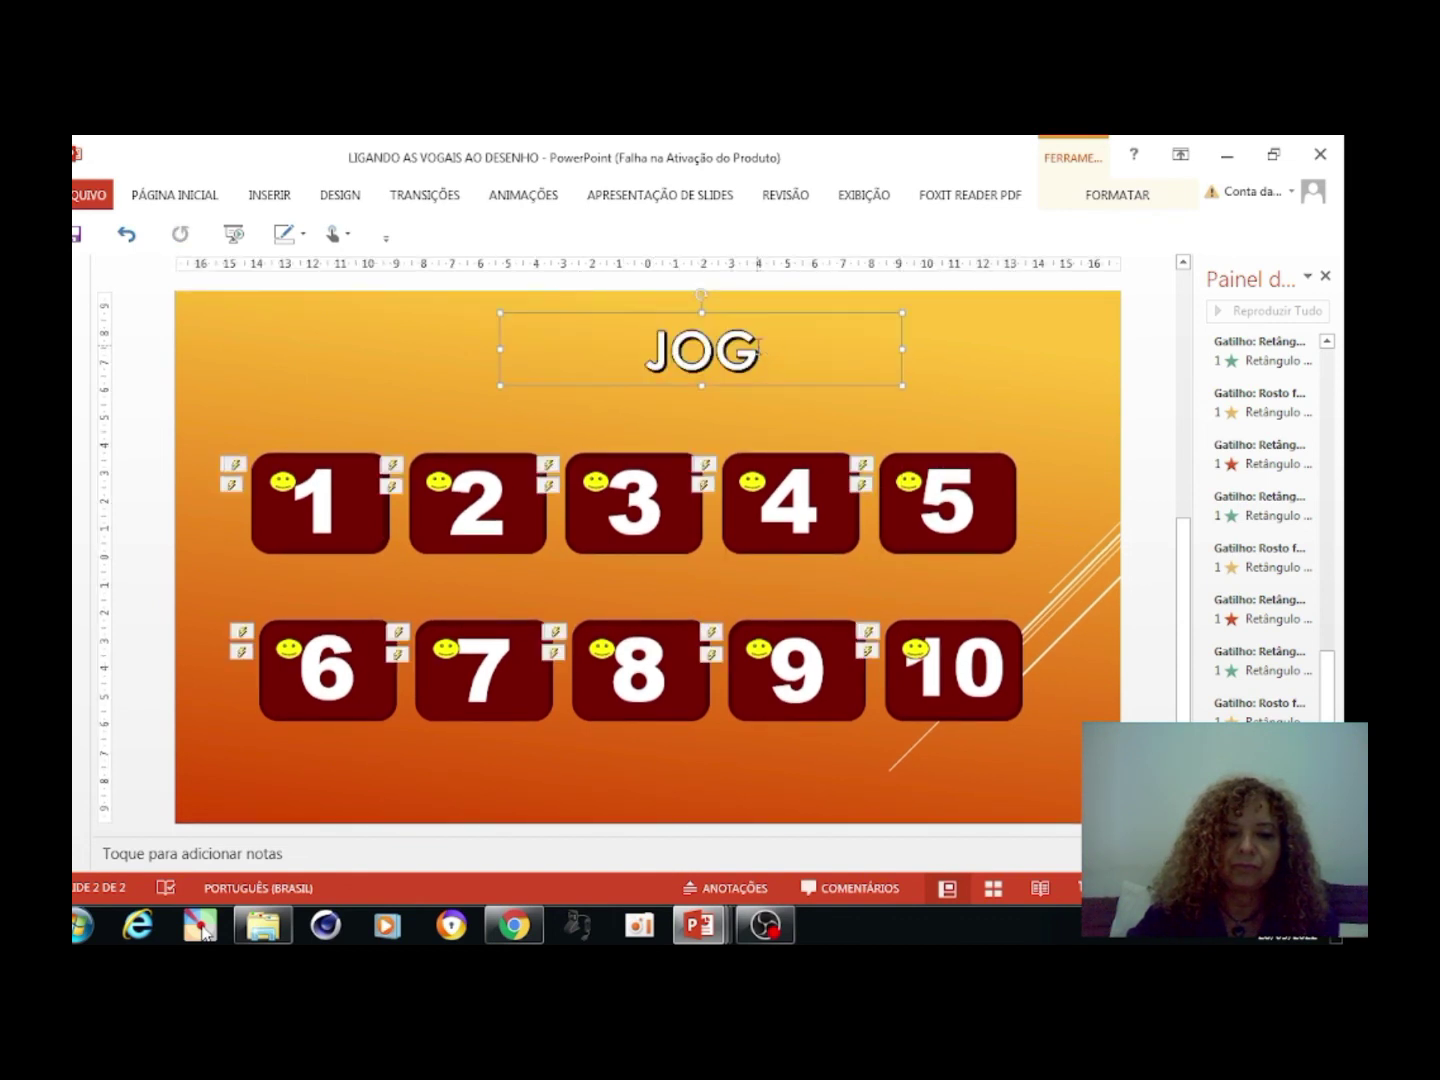
{"action": "left_click", "coordinate": [757, 350]}
{"action": "type", "text": "O"}
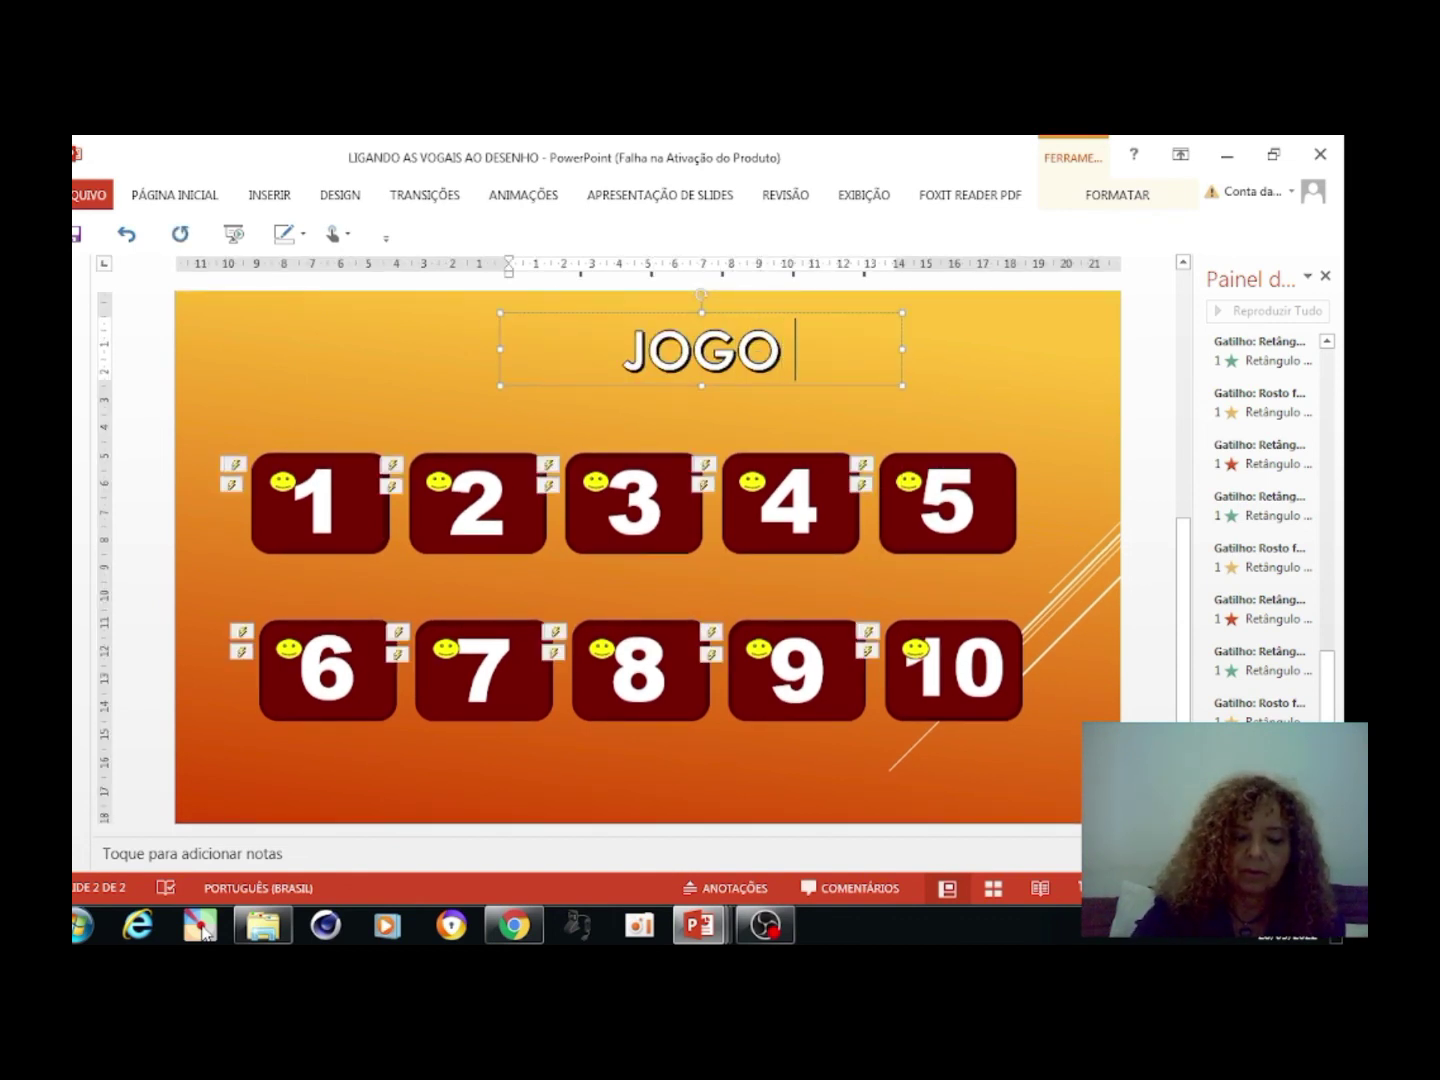
{"action": "type", "text": " DA"}
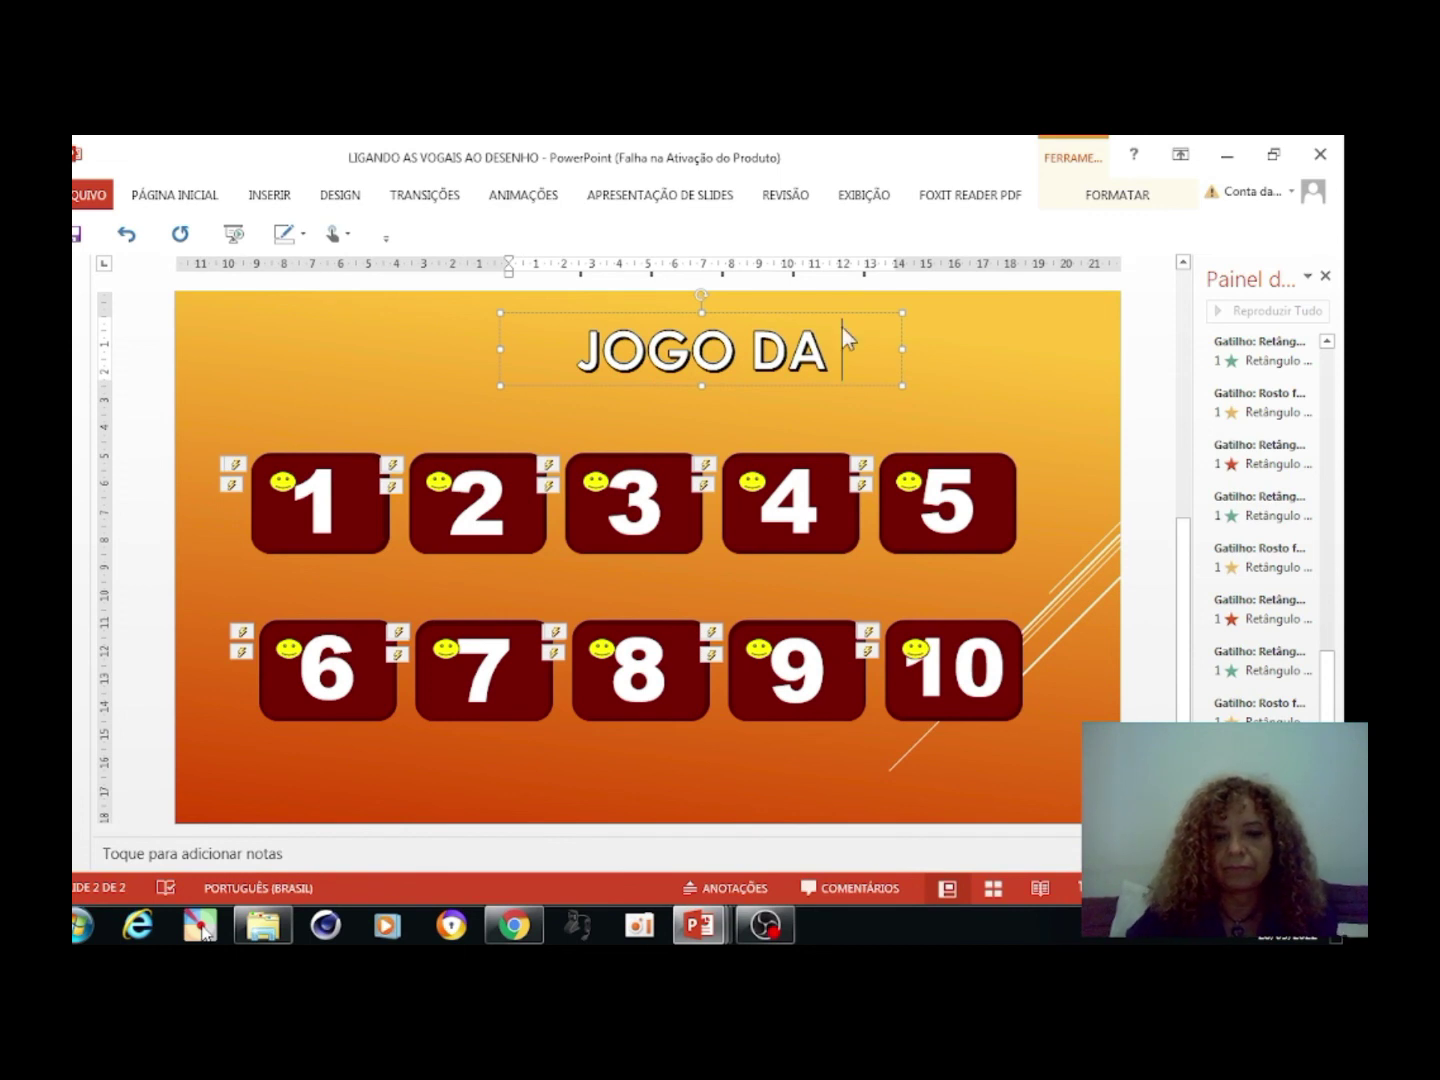
{"action": "left_click_drag", "start_coordinate": [899, 347], "coordinate": [1120, 351]}
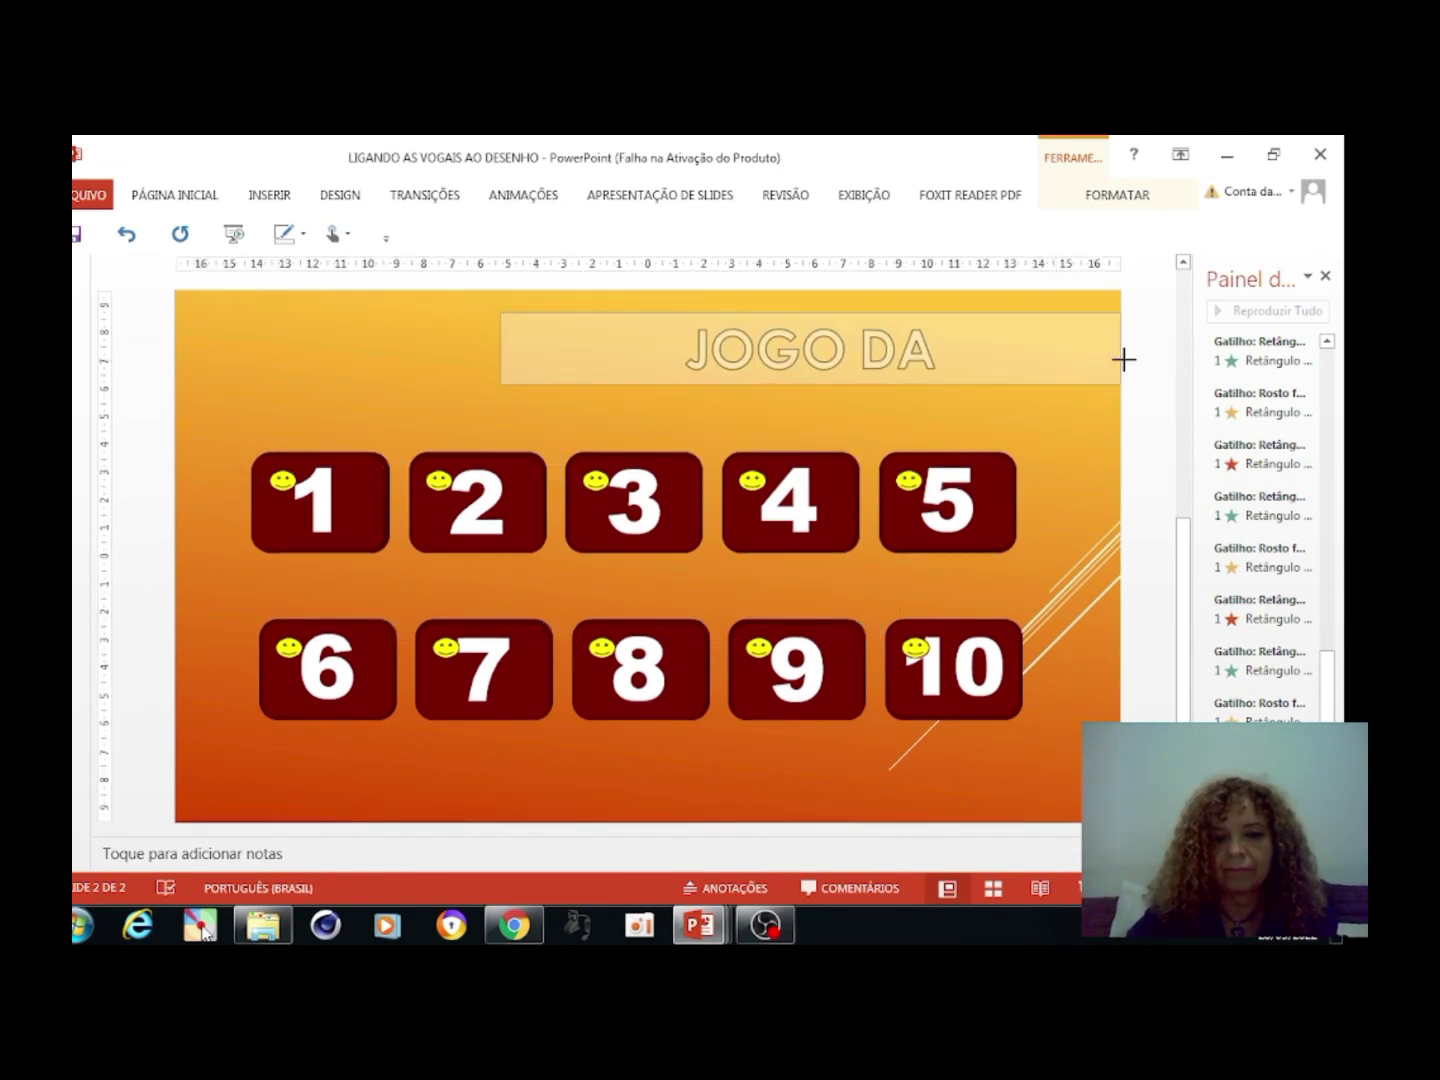
{"action": "left_click", "coordinate": [950, 349]}
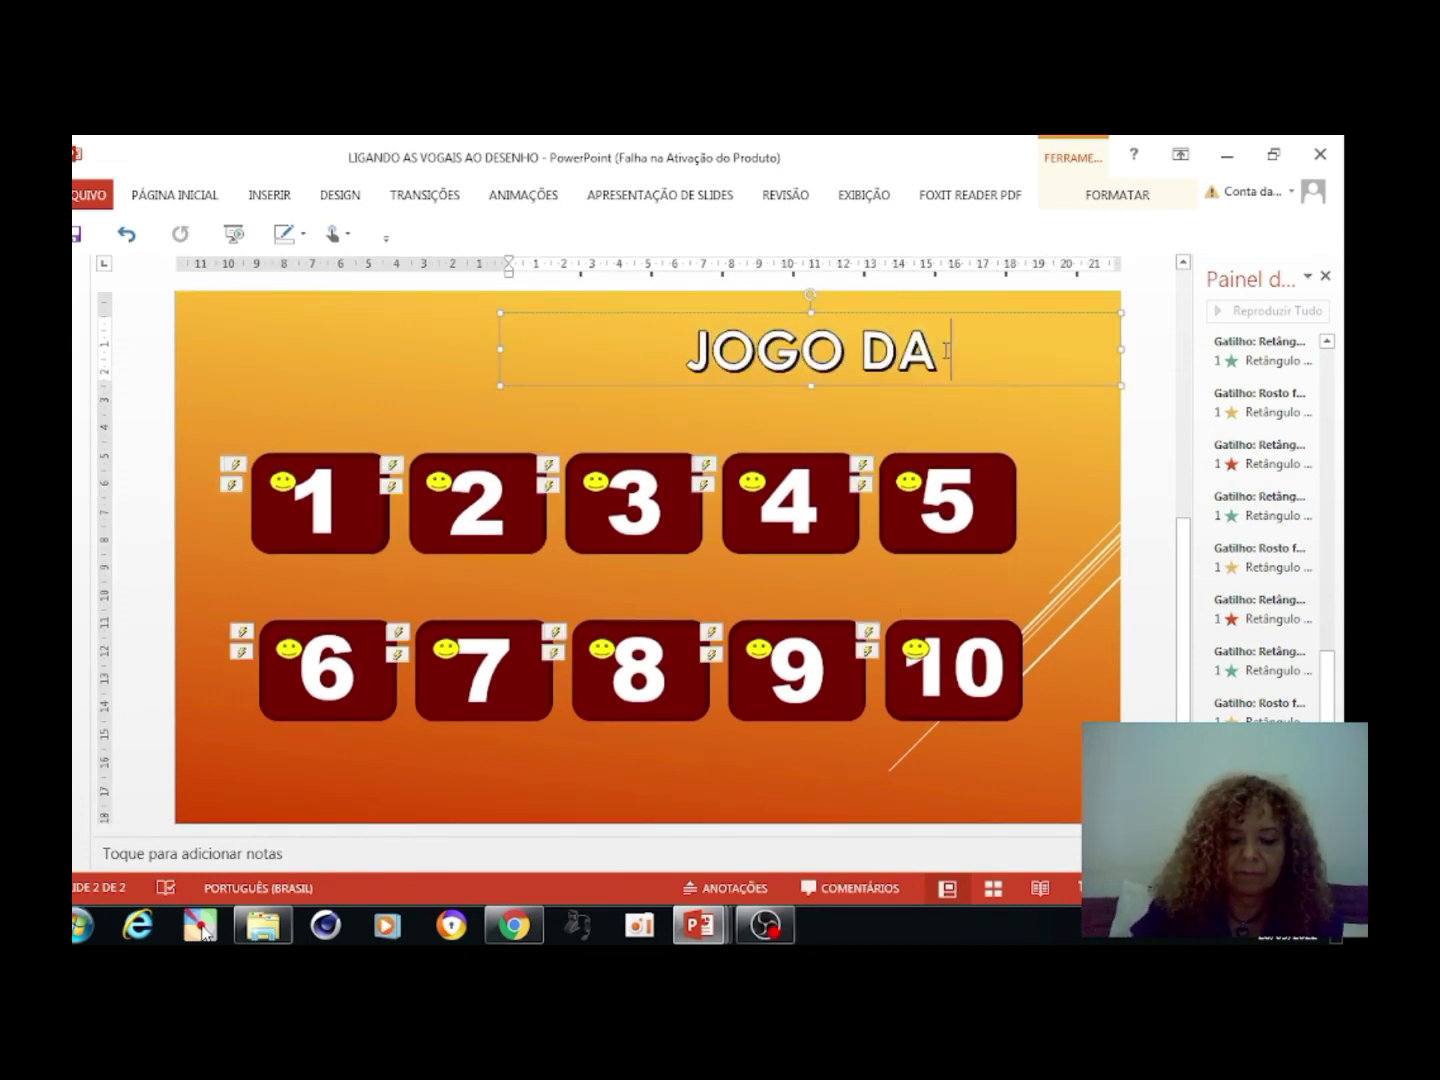
{"action": "type", "text": "MEMORI"}
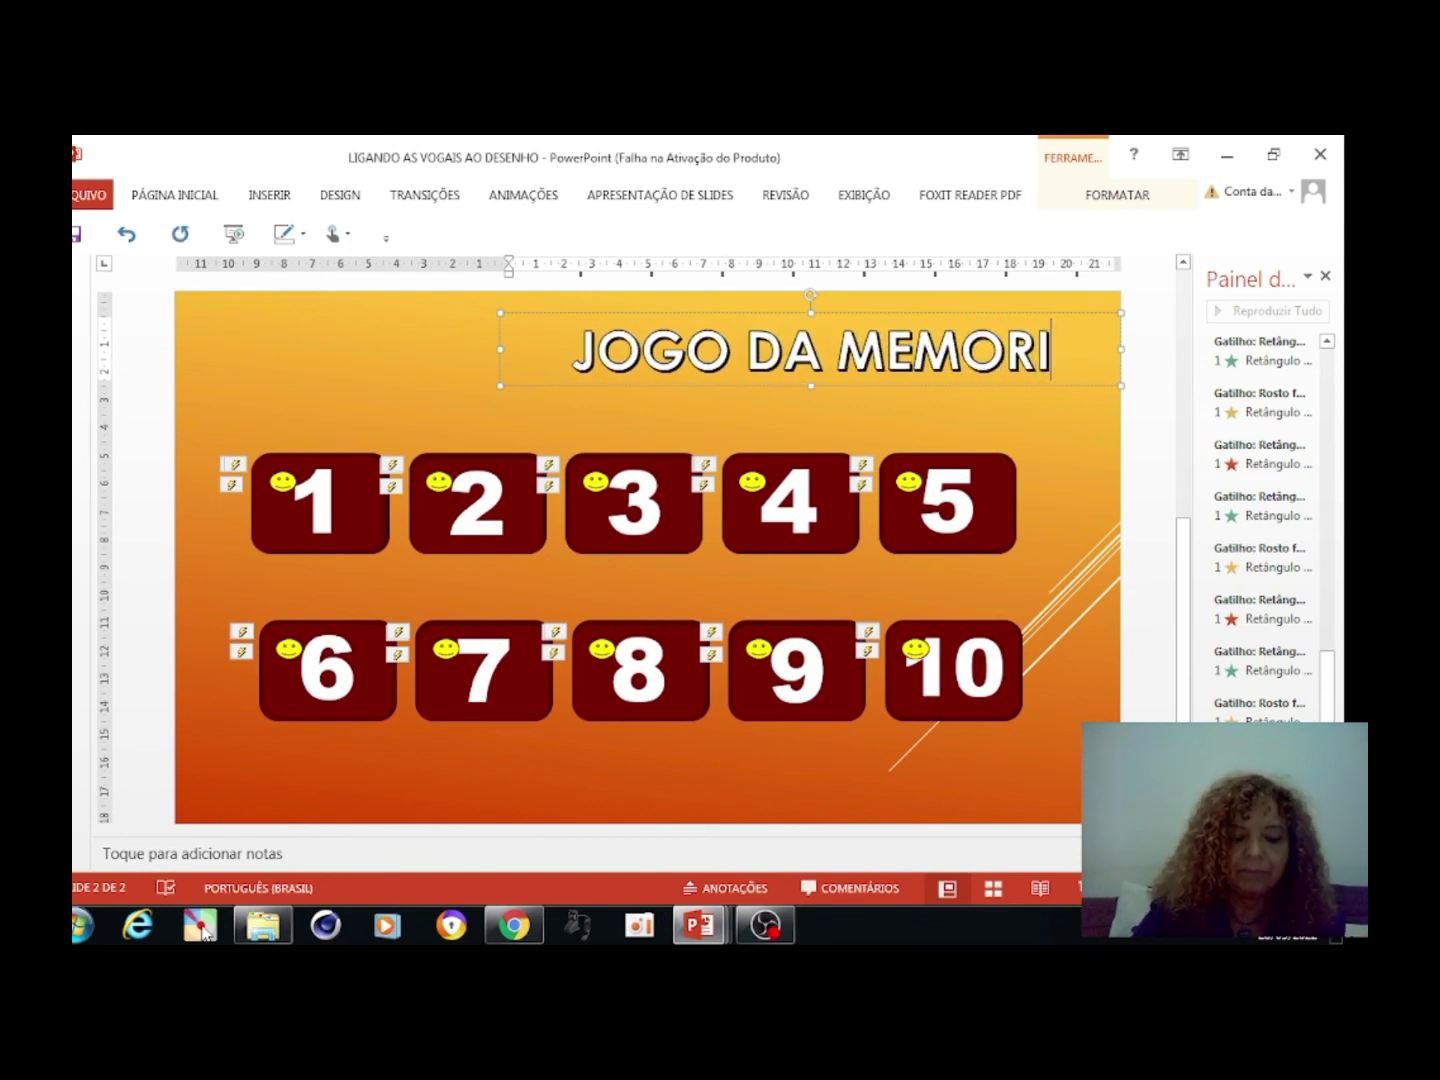
{"action": "type", "text": "A"}
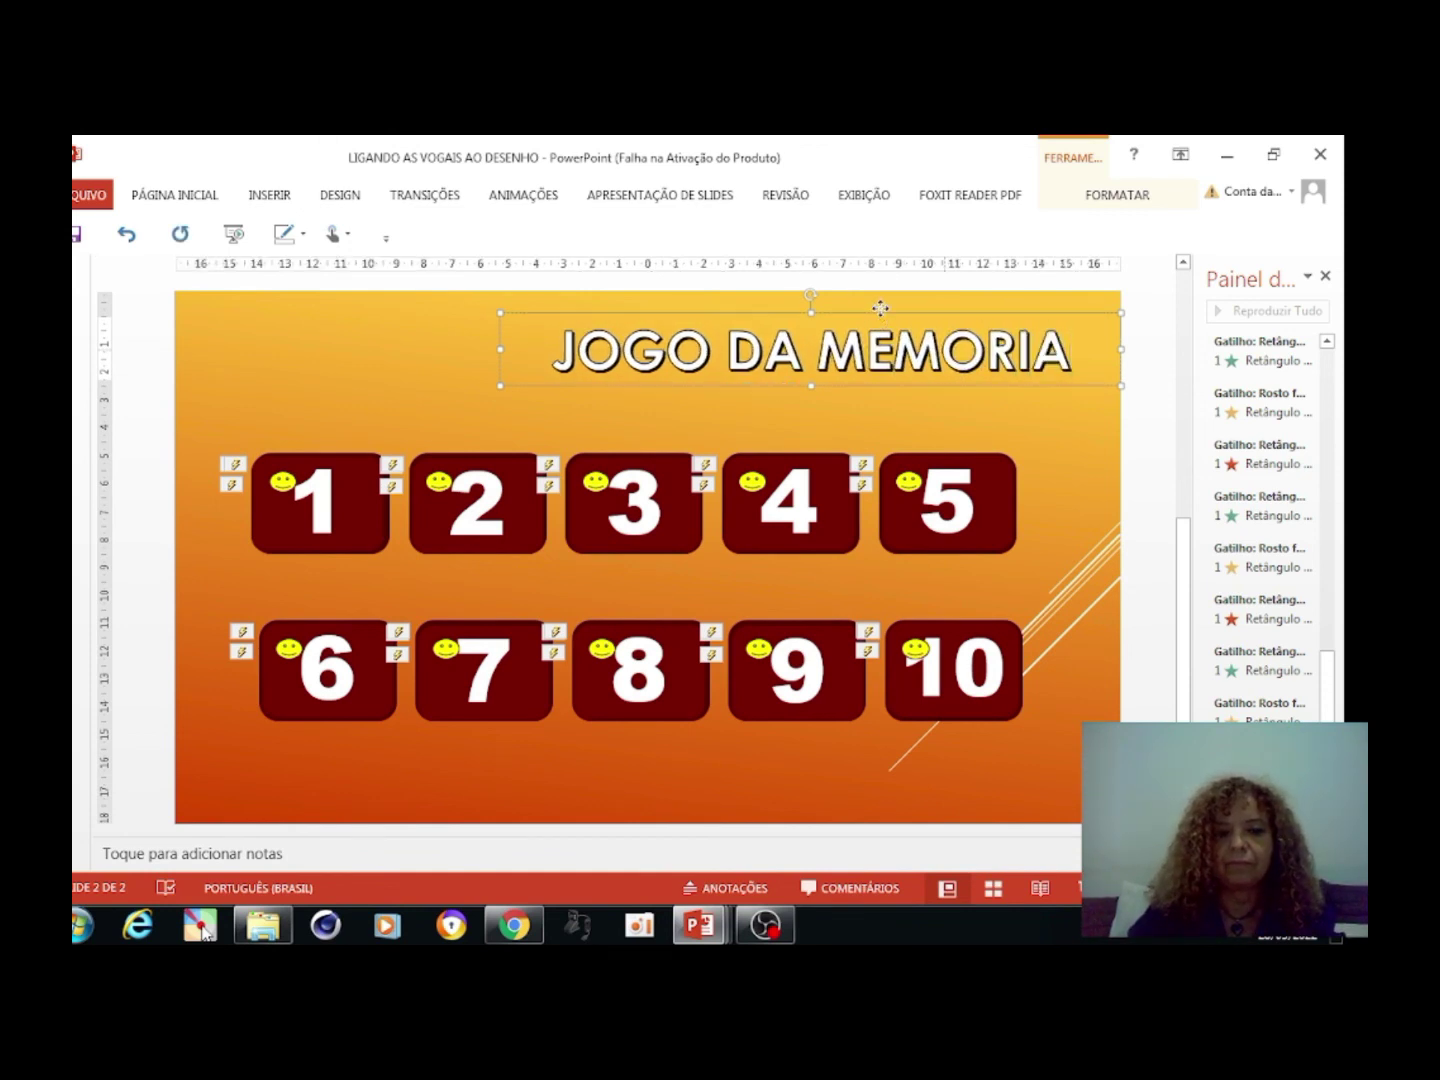
Append 'DAS VOGAIS', widen the title to fit one line, and centre it at the top
{"action": "left_click_drag", "start_coordinate": [880, 310], "coordinate": [527, 310]}
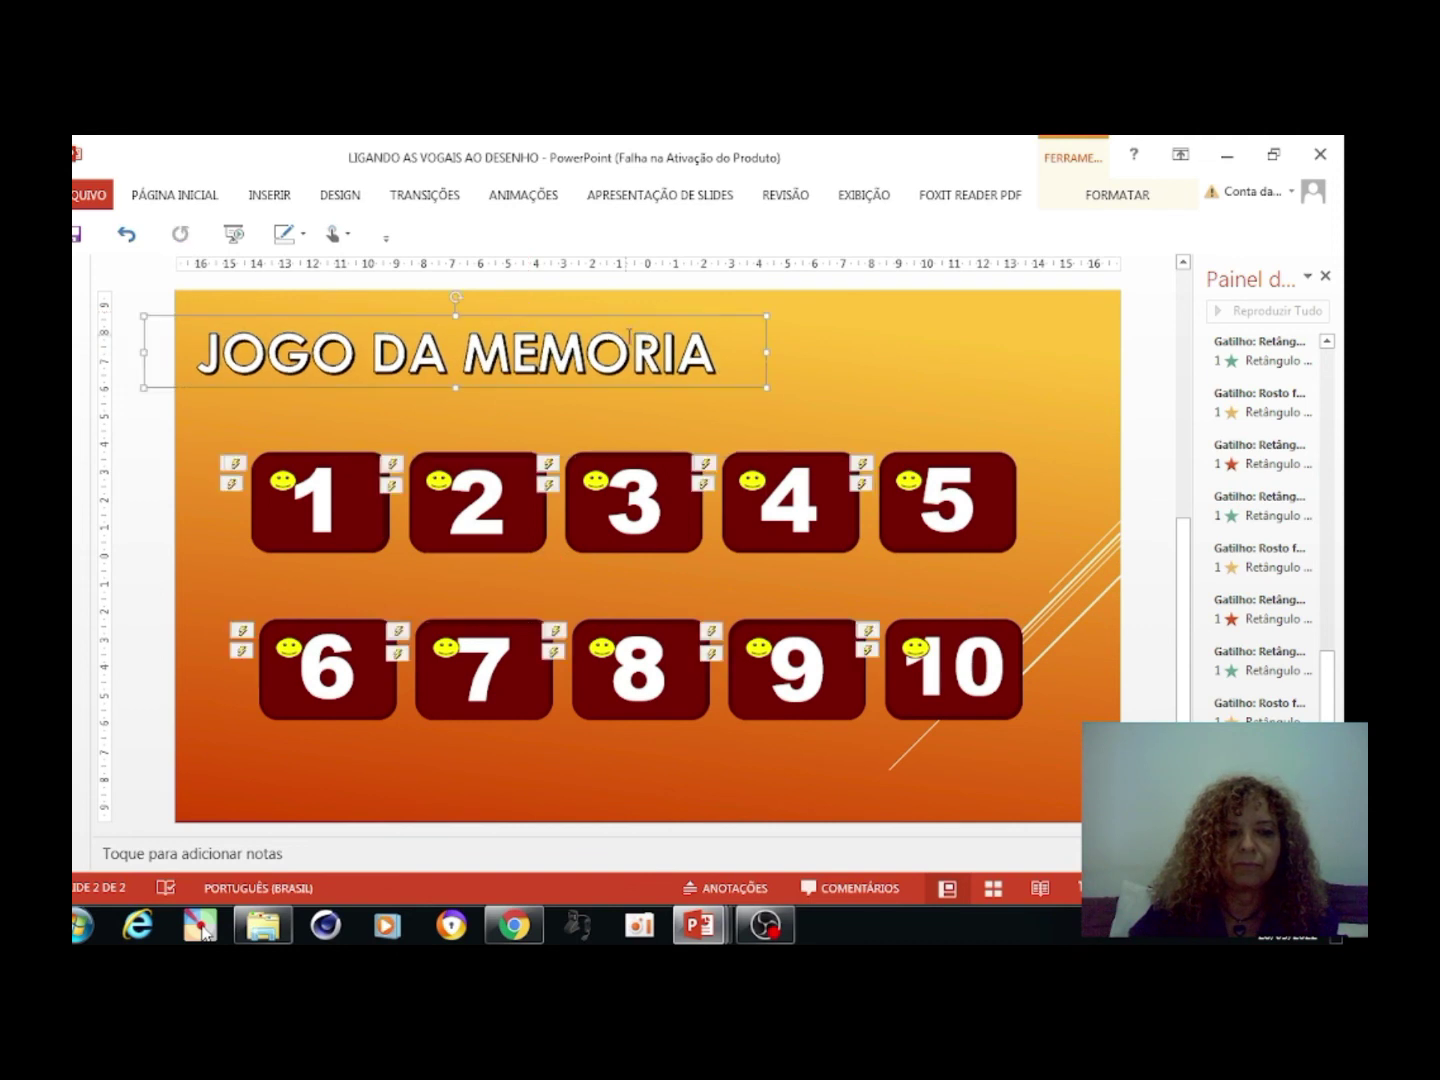
{"action": "left_click", "coordinate": [714, 362]}
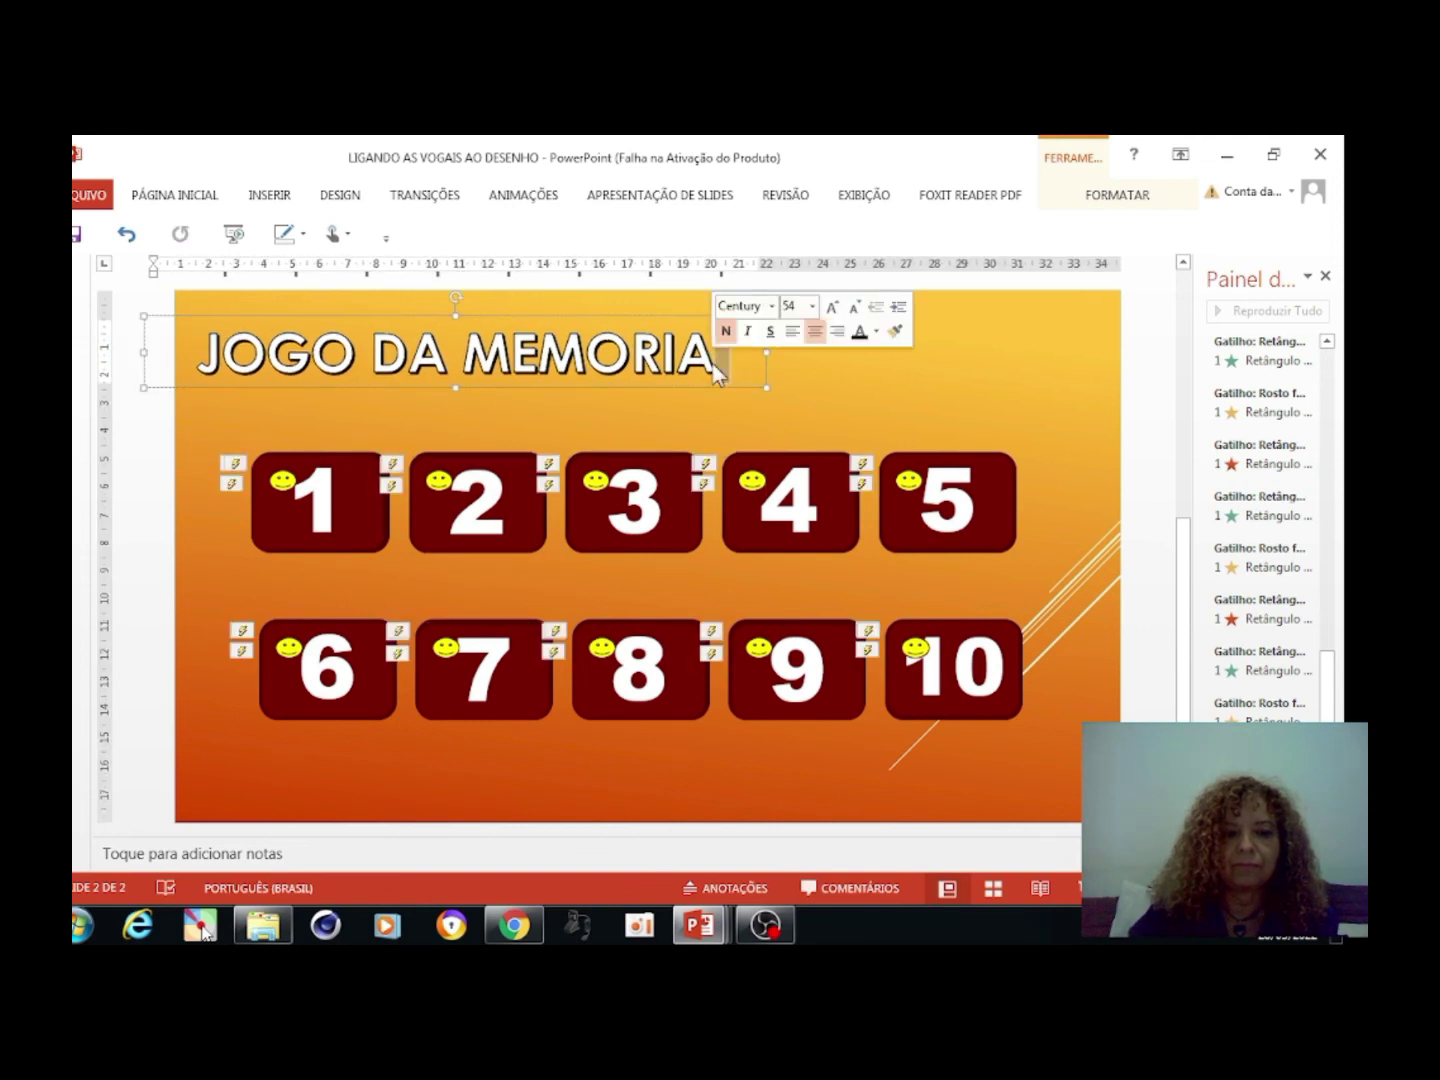
{"action": "type", "text": "DAS"}
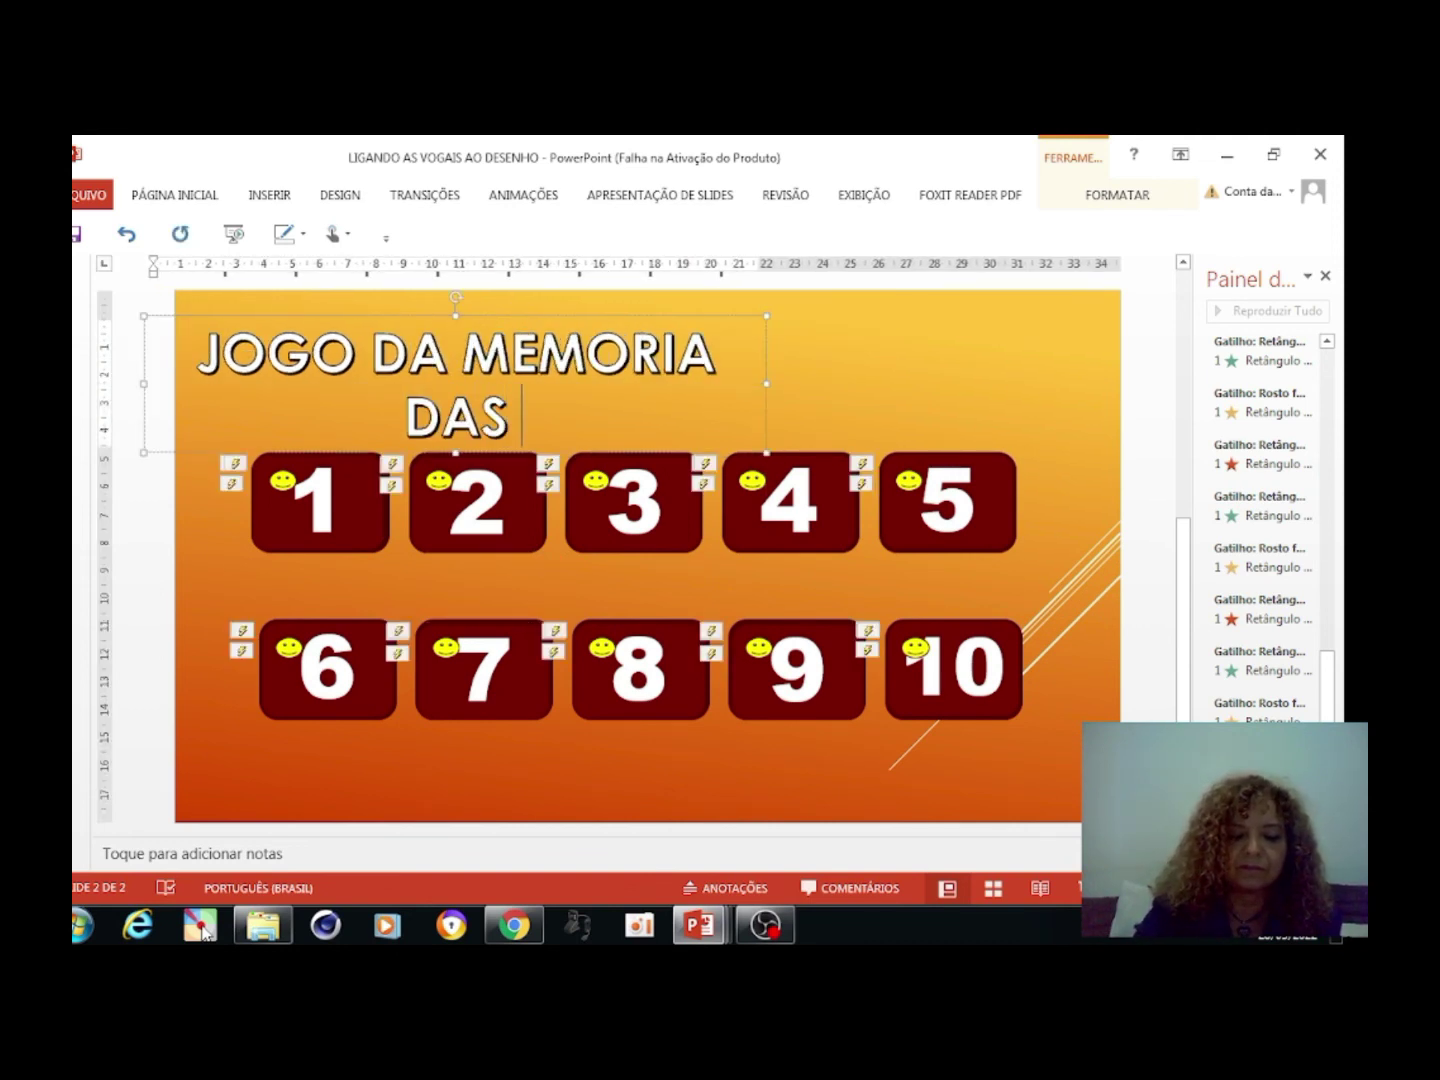
{"action": "type", "text": " VOGAIS"}
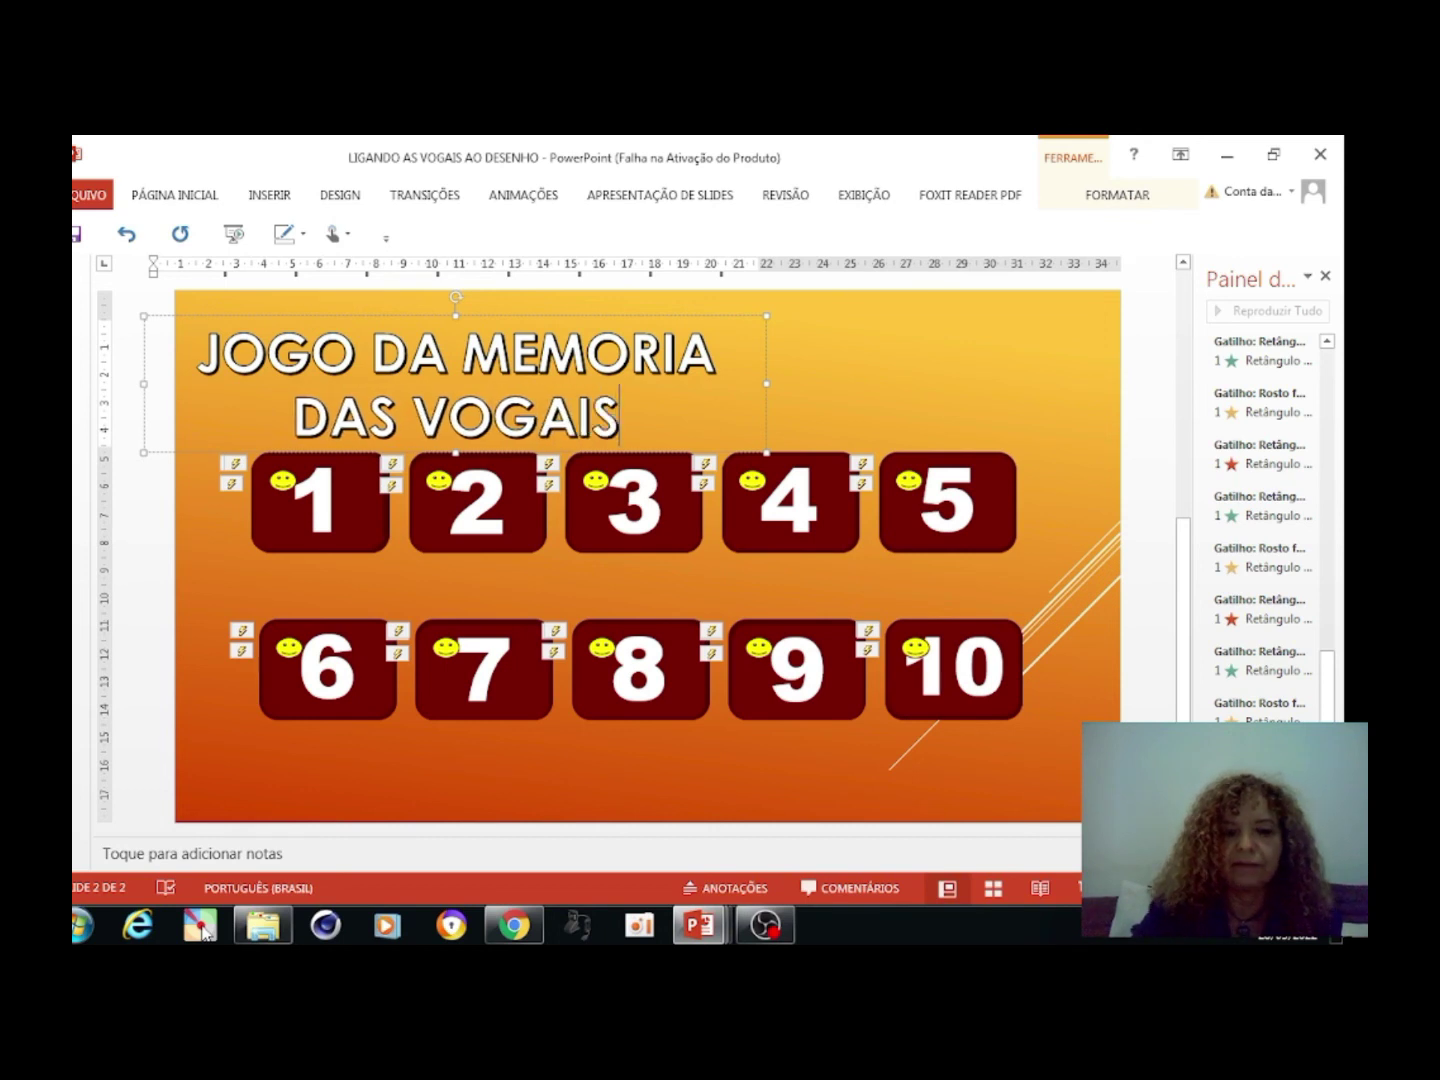
{"action": "left_click_drag", "start_coordinate": [766, 383], "coordinate": [1090, 381]}
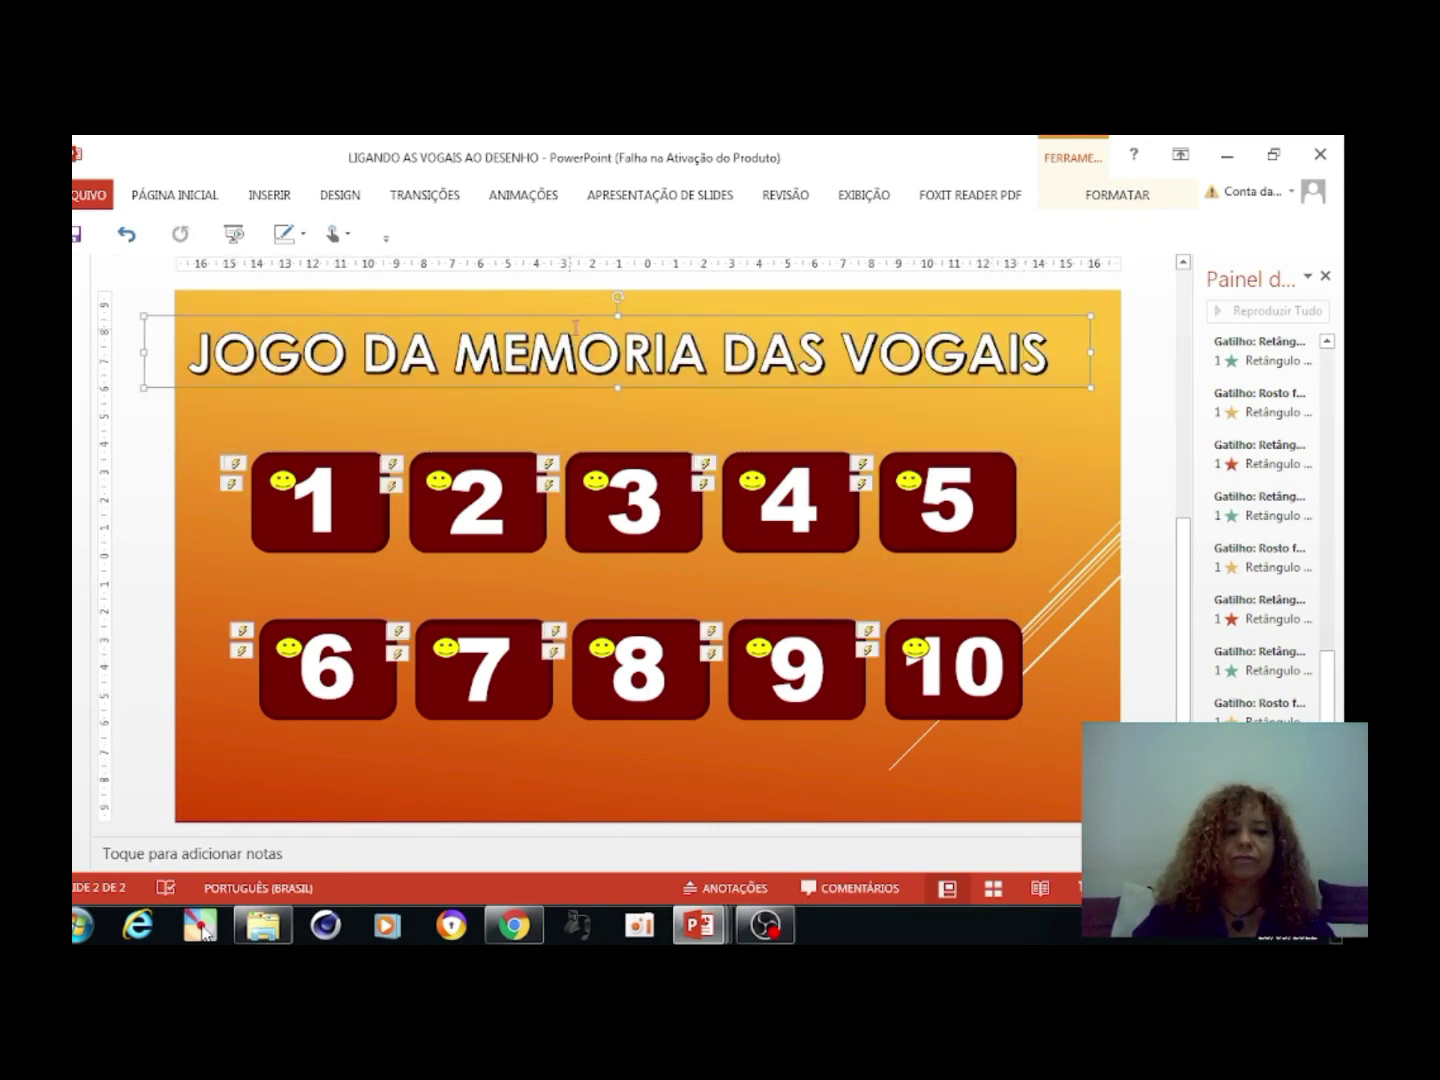
{"action": "left_click_drag", "start_coordinate": [648, 316], "coordinate": [670, 311]}
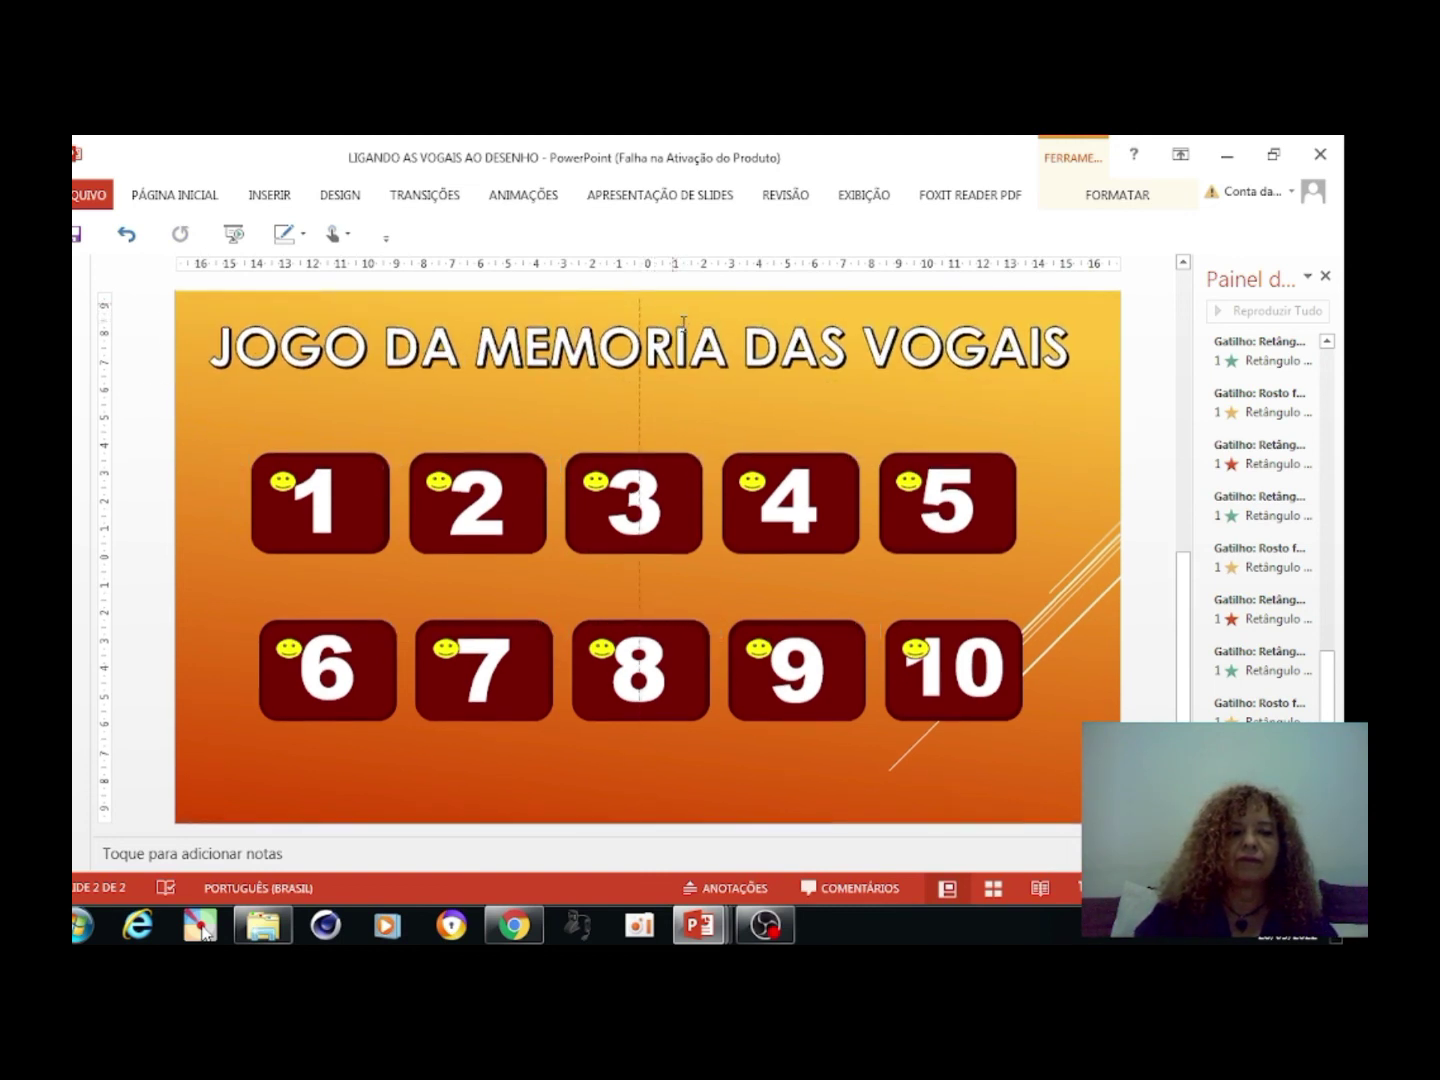
Set the title's font colour to the standard red
{"action": "left_click", "coordinate": [208, 197]}
{"action": "left_click", "coordinate": [529, 265]}
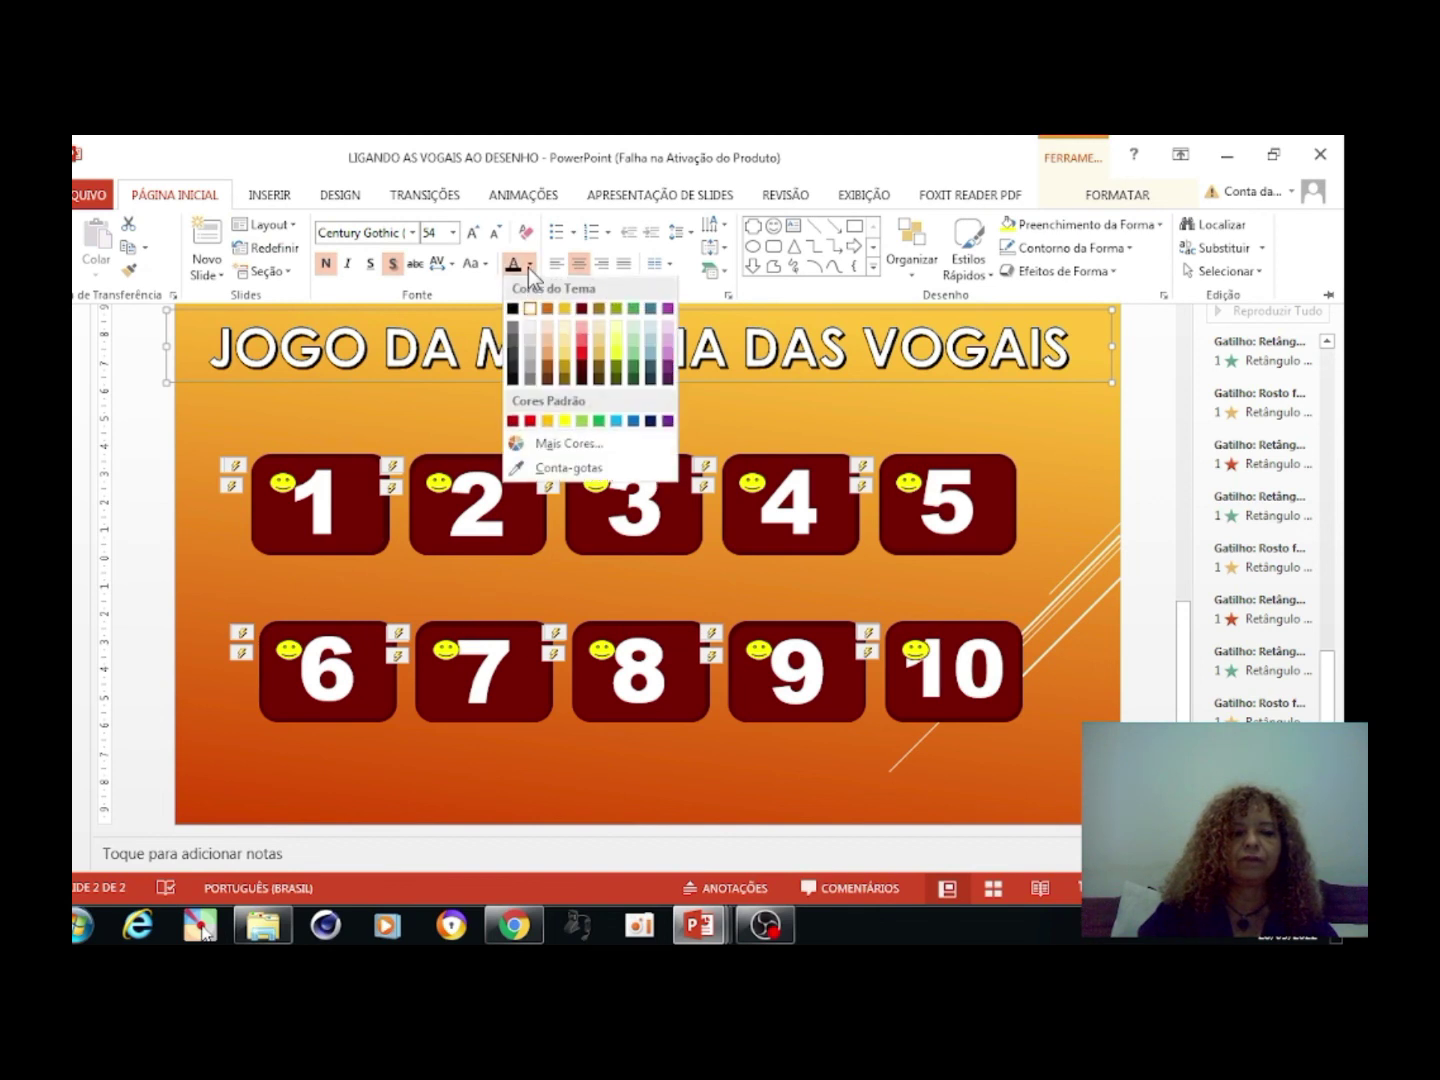
{"action": "left_click", "coordinate": [530, 421]}
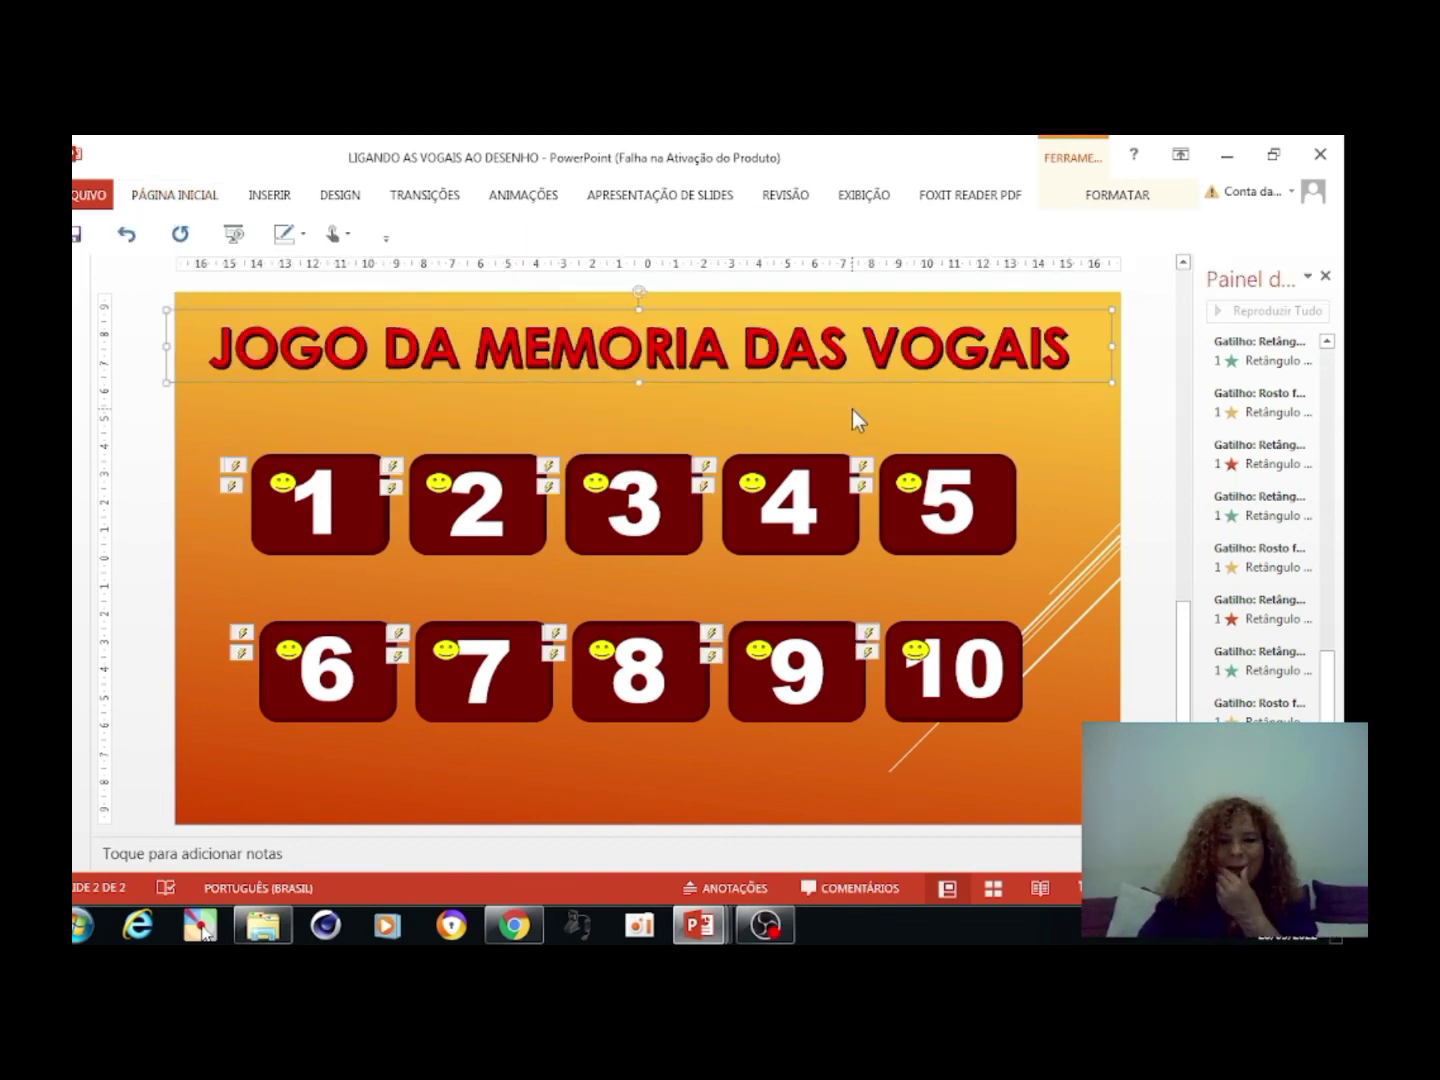
{"action": "left_click", "coordinate": [1041, 432]}
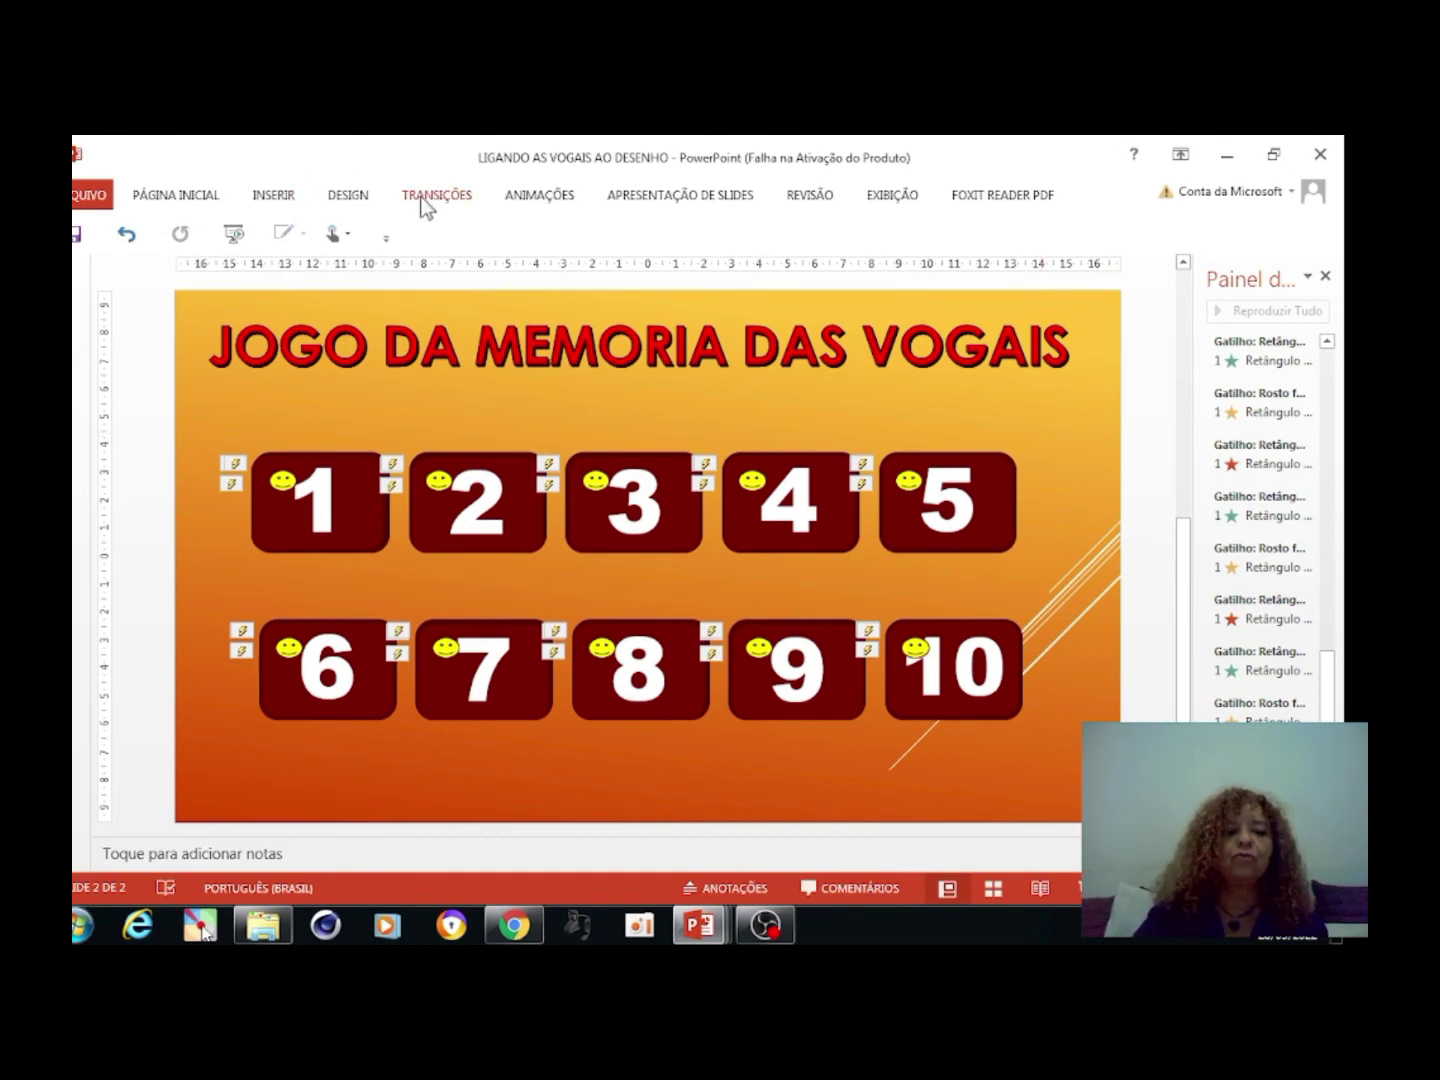
Apply the blue Design variant to the slide's theme
{"action": "left_click", "coordinate": [350, 195]}
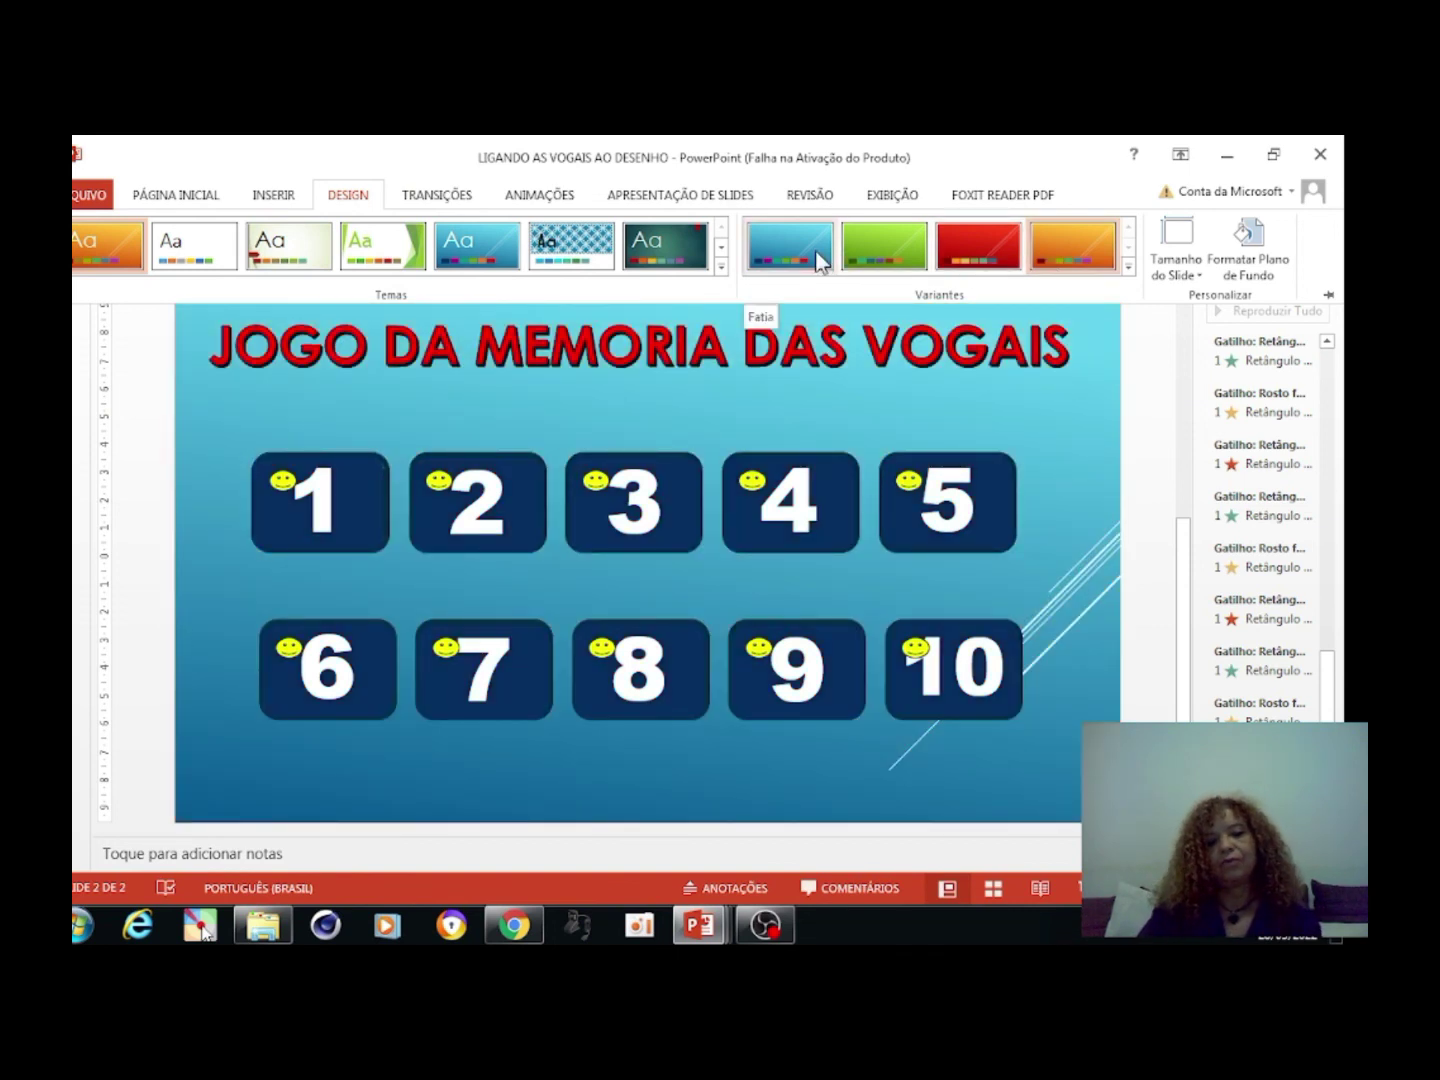
{"action": "left_click", "coordinate": [818, 263]}
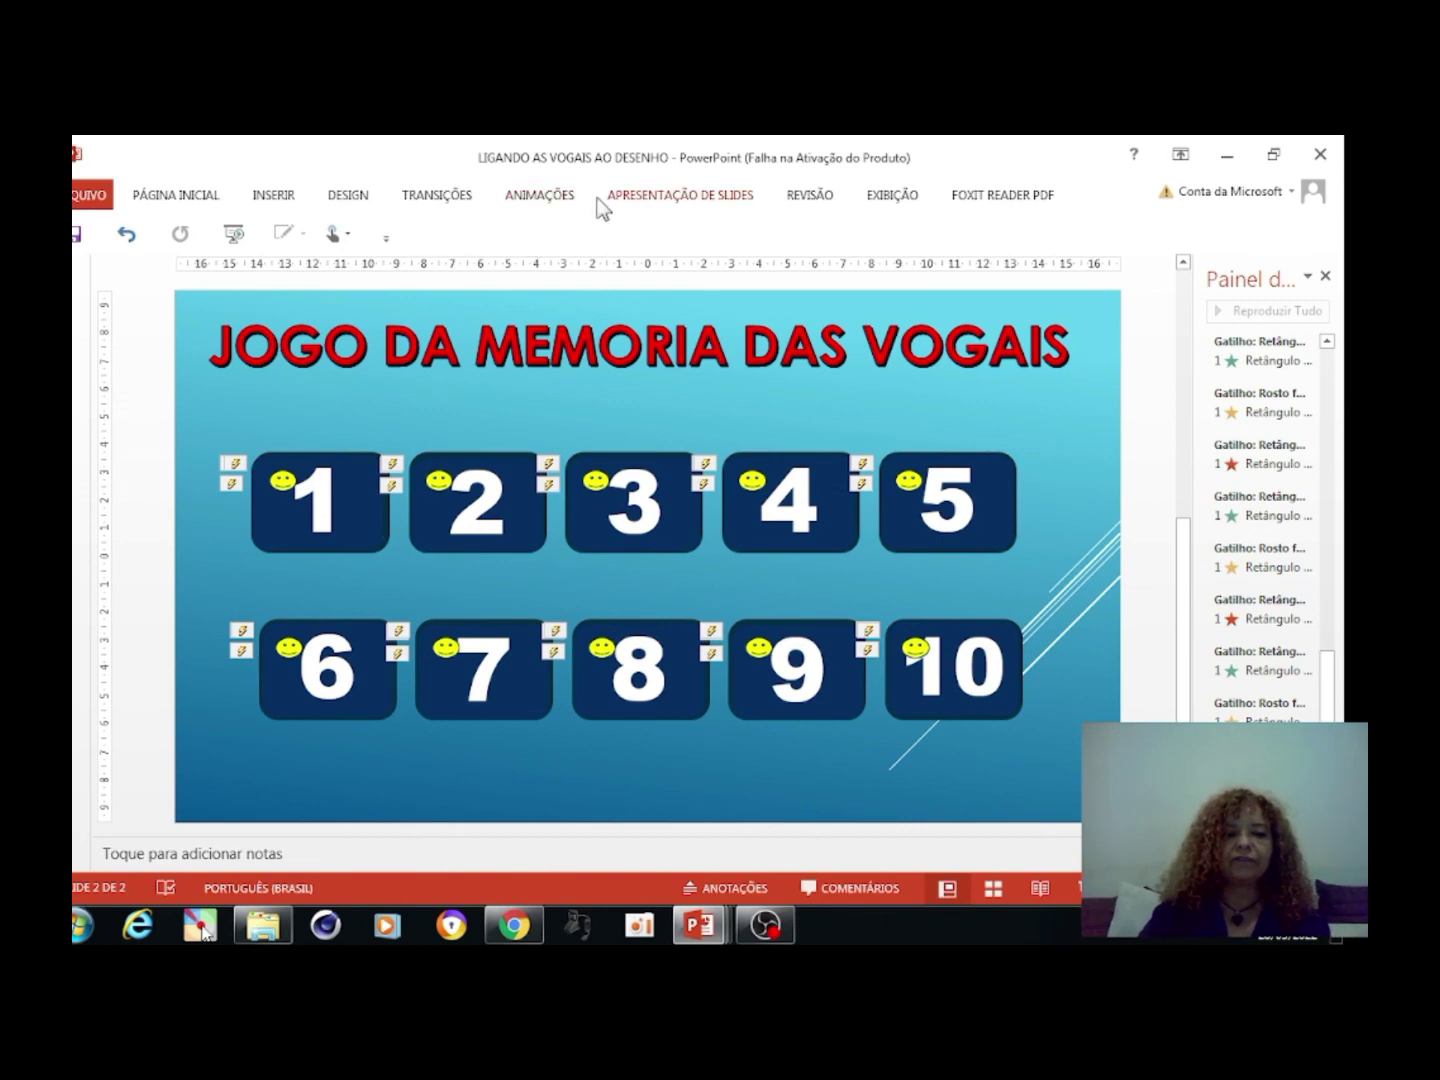
{"action": "left_click", "coordinate": [651, 196]}
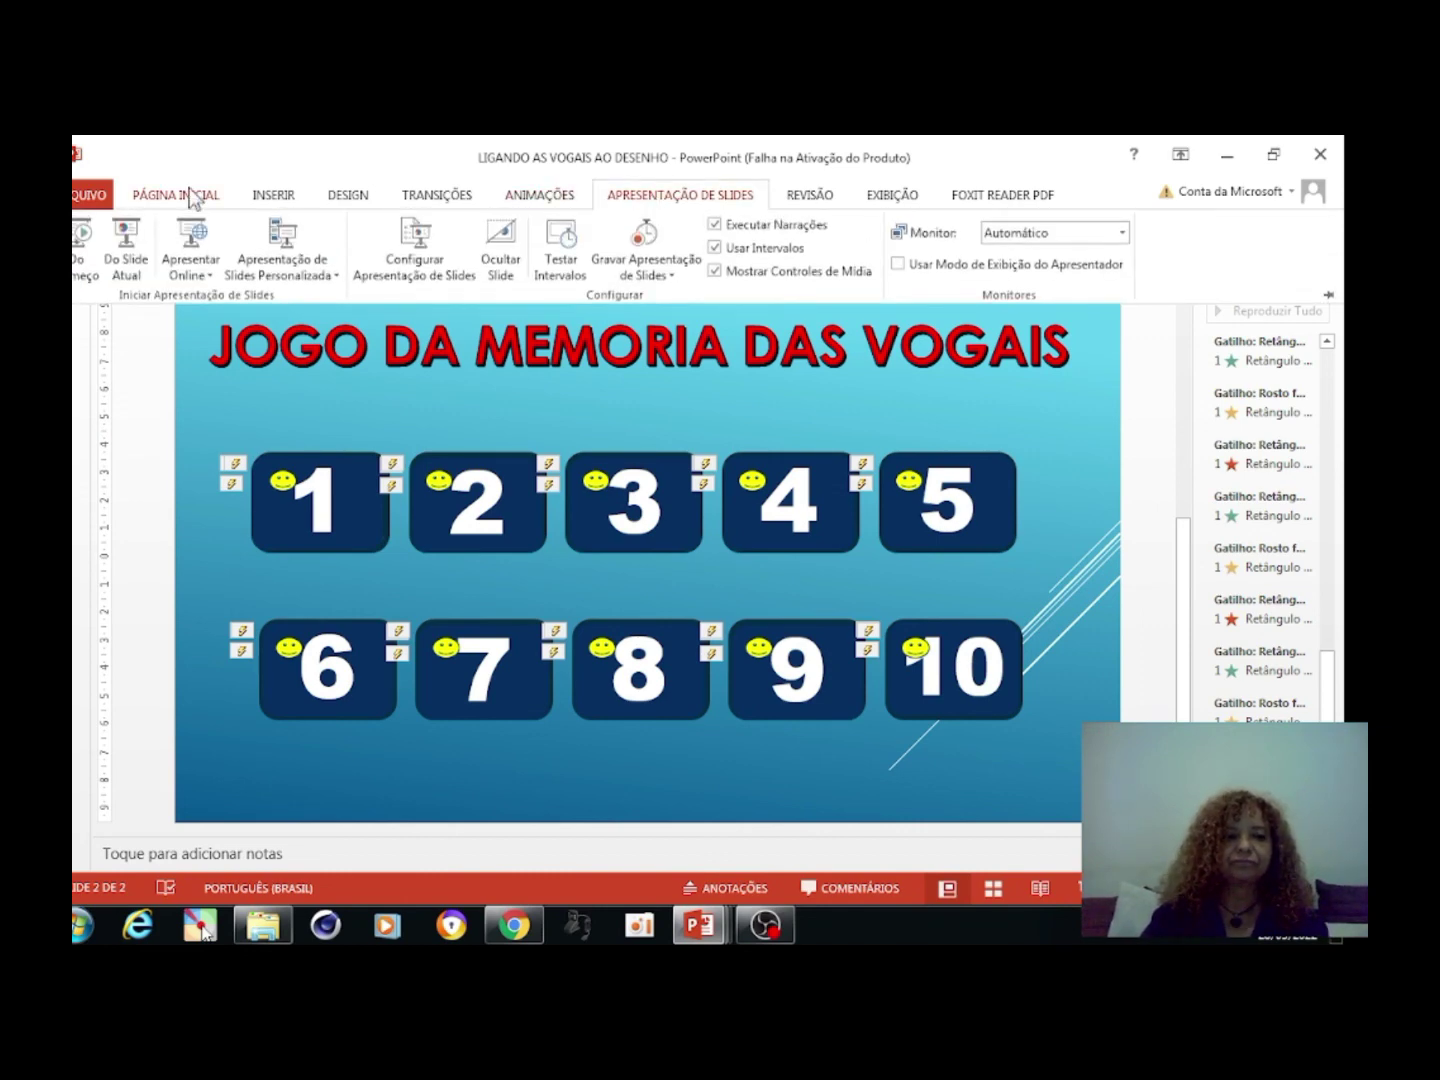
{"action": "left_click", "coordinate": [126, 246]}
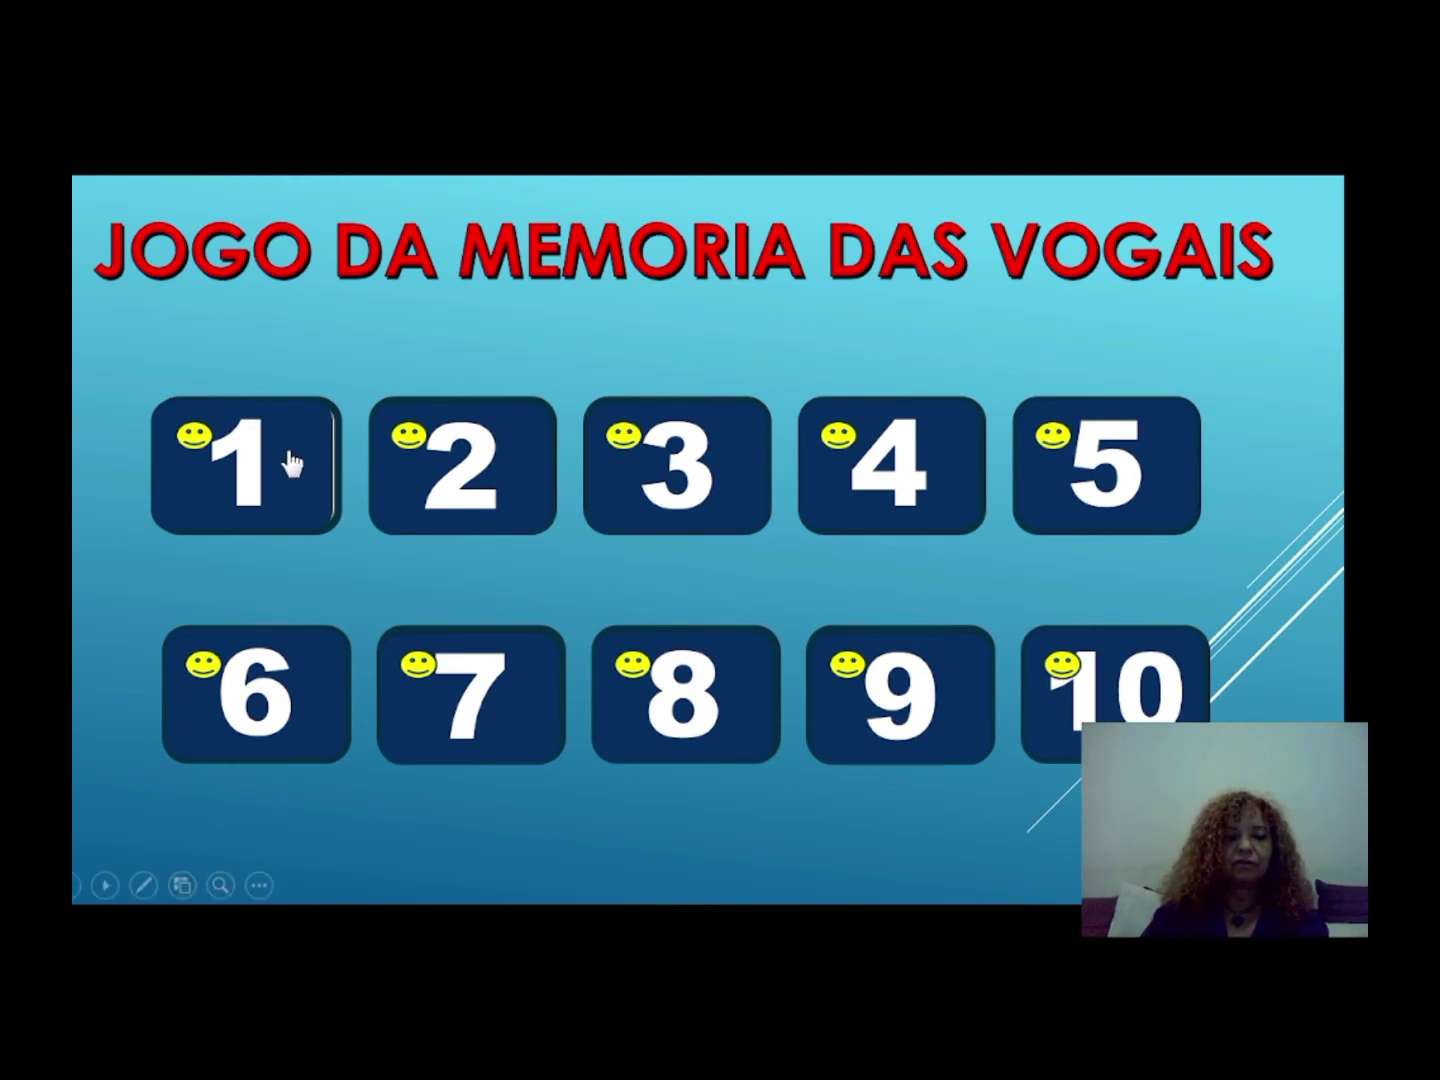
{"action": "left_click", "coordinate": [289, 466]}
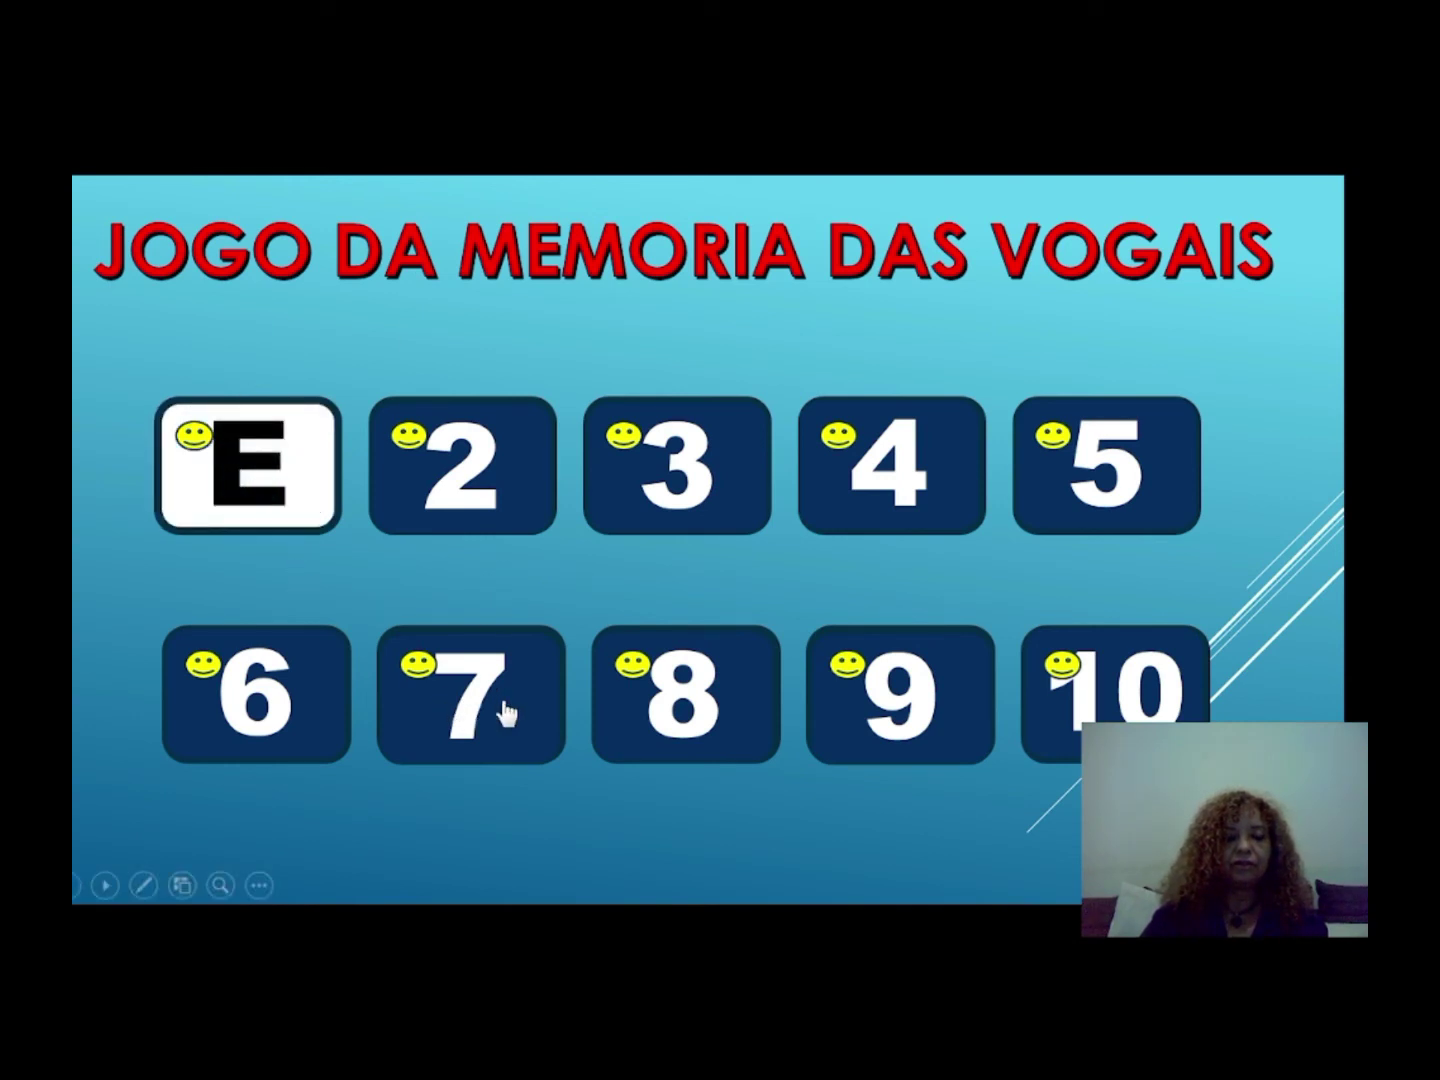
{"action": "left_click", "coordinate": [469, 725]}
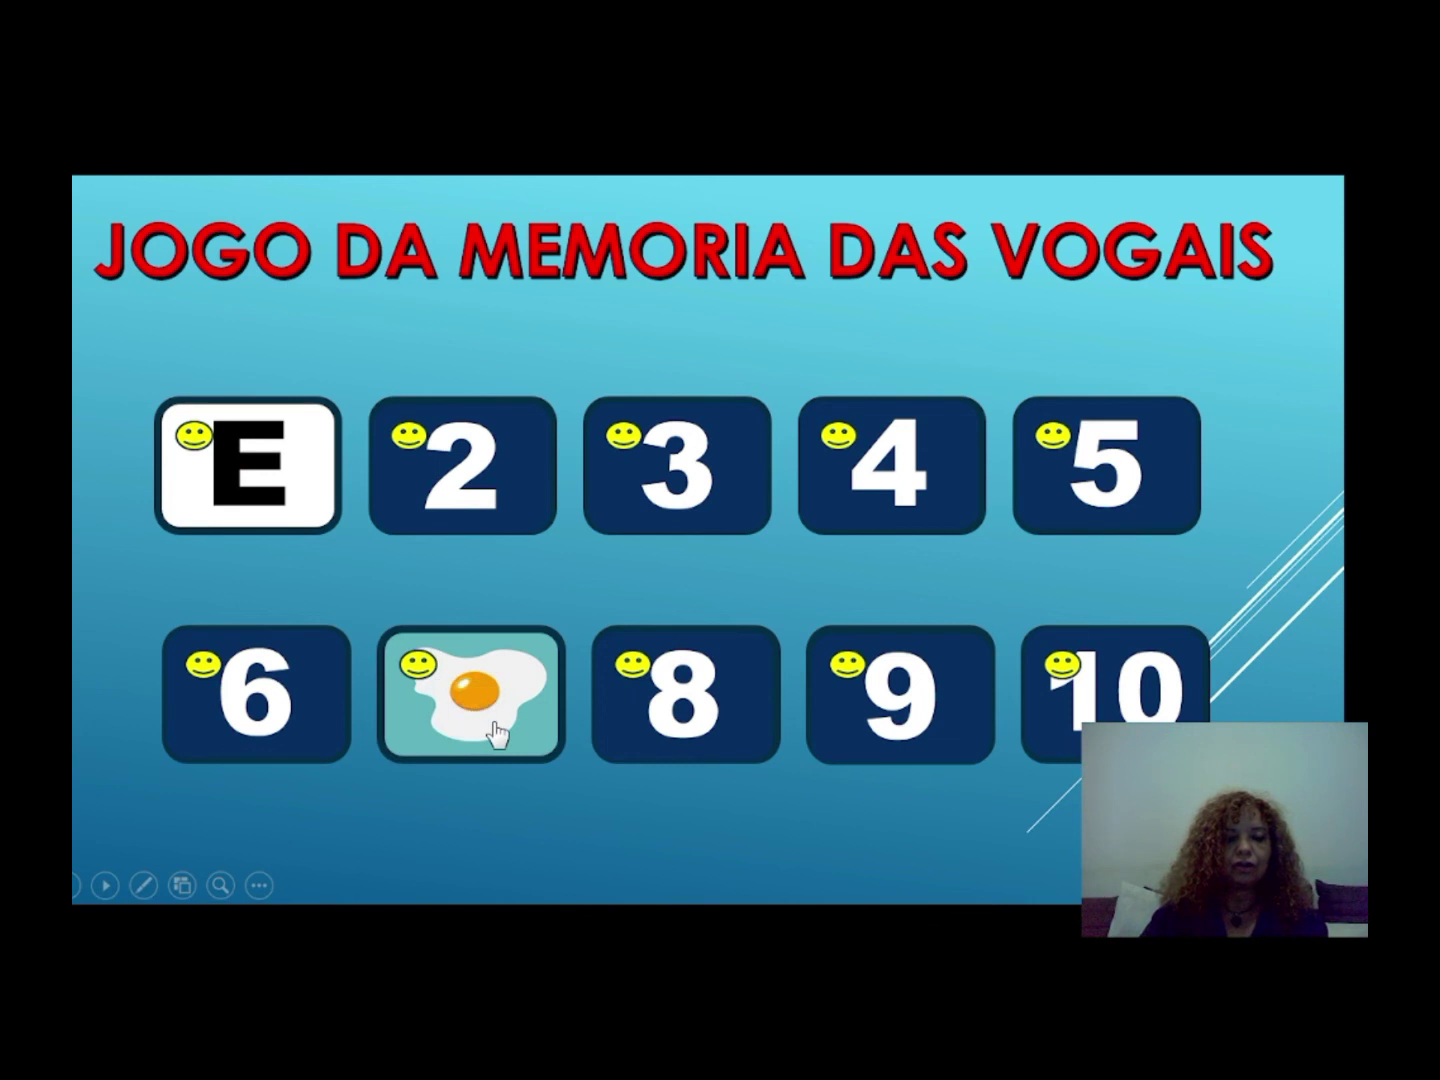
{"action": "left_click", "coordinate": [497, 734]}
{"action": "left_click", "coordinate": [331, 538]}
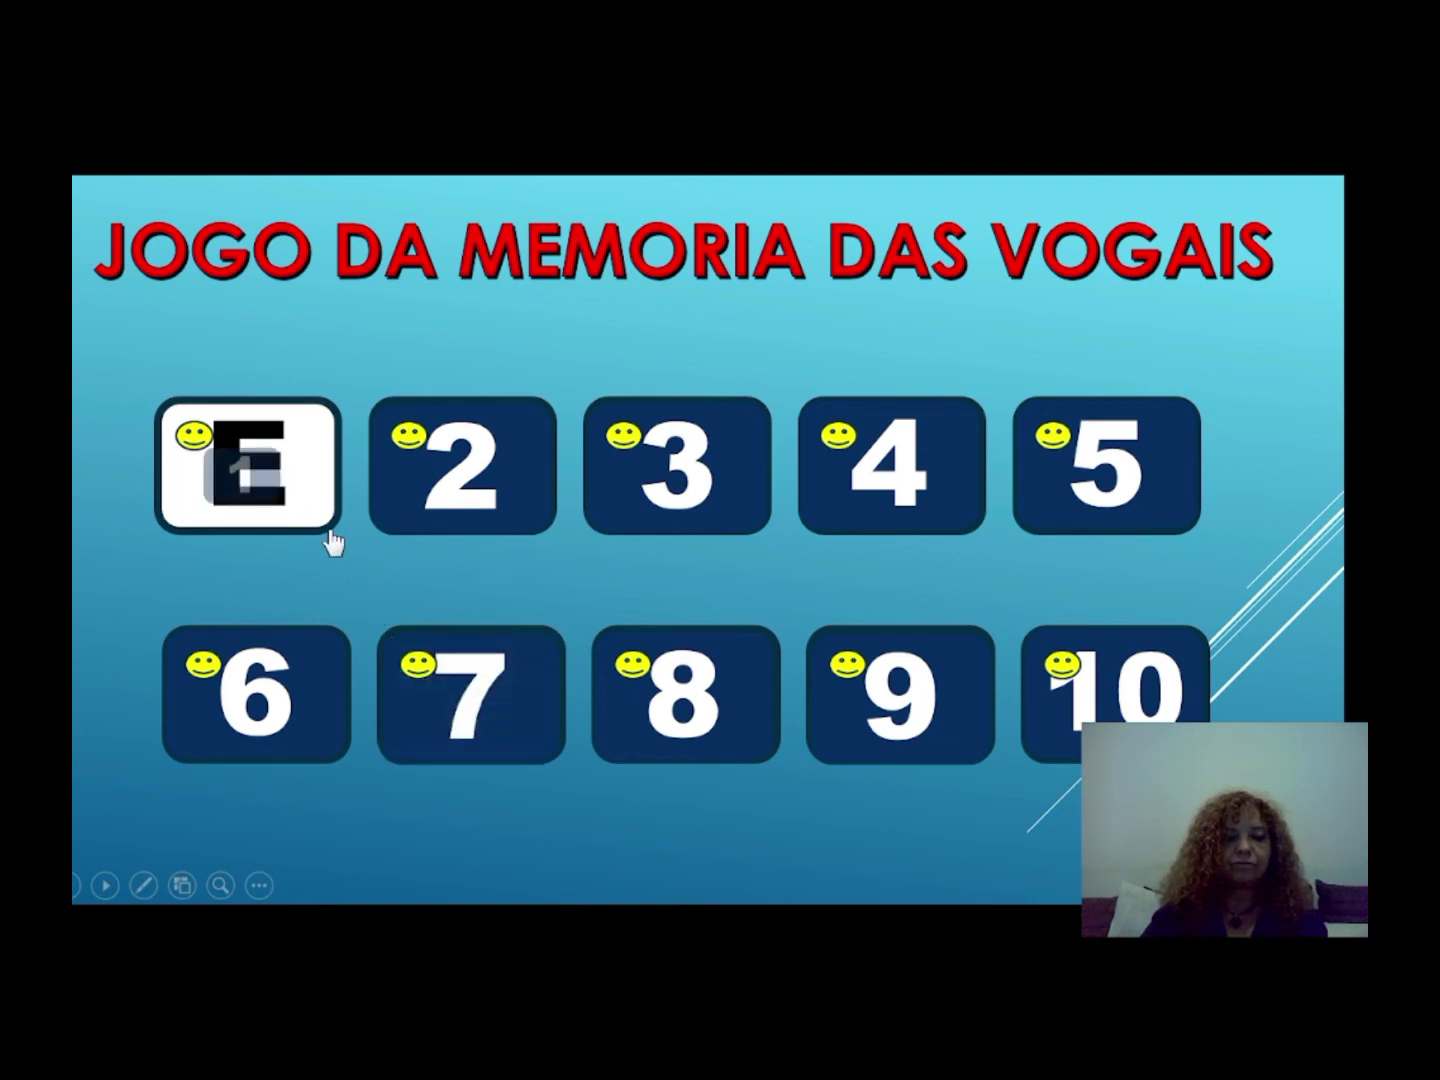
{"action": "left_click", "coordinate": [527, 493]}
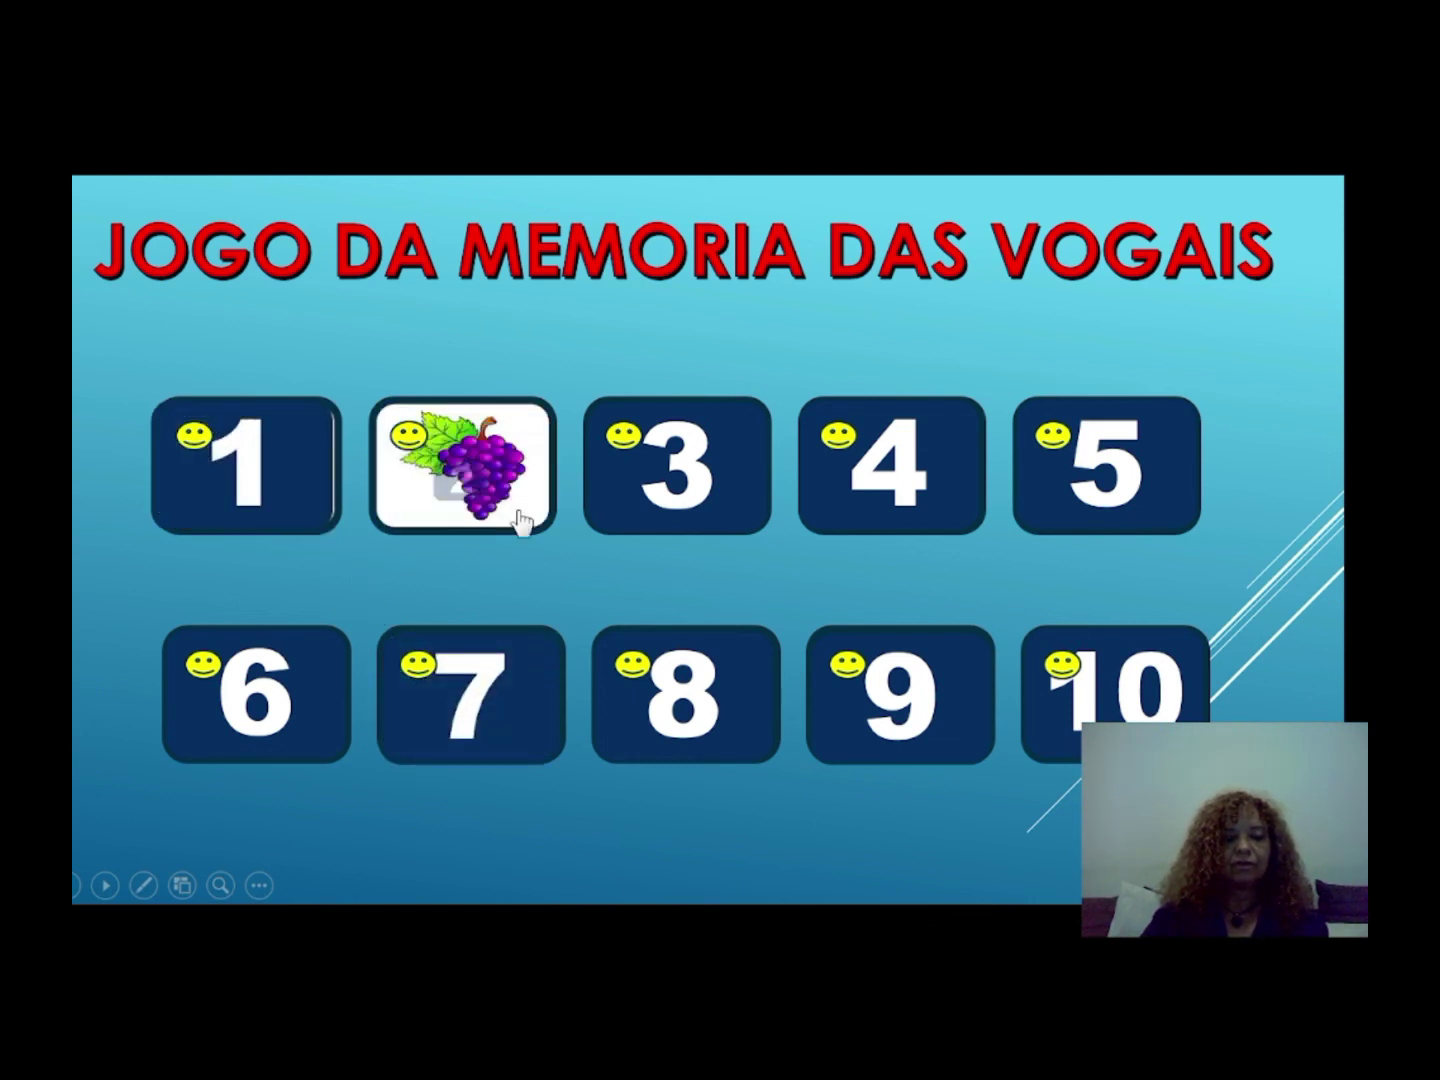
{"action": "left_click", "coordinate": [975, 726]}
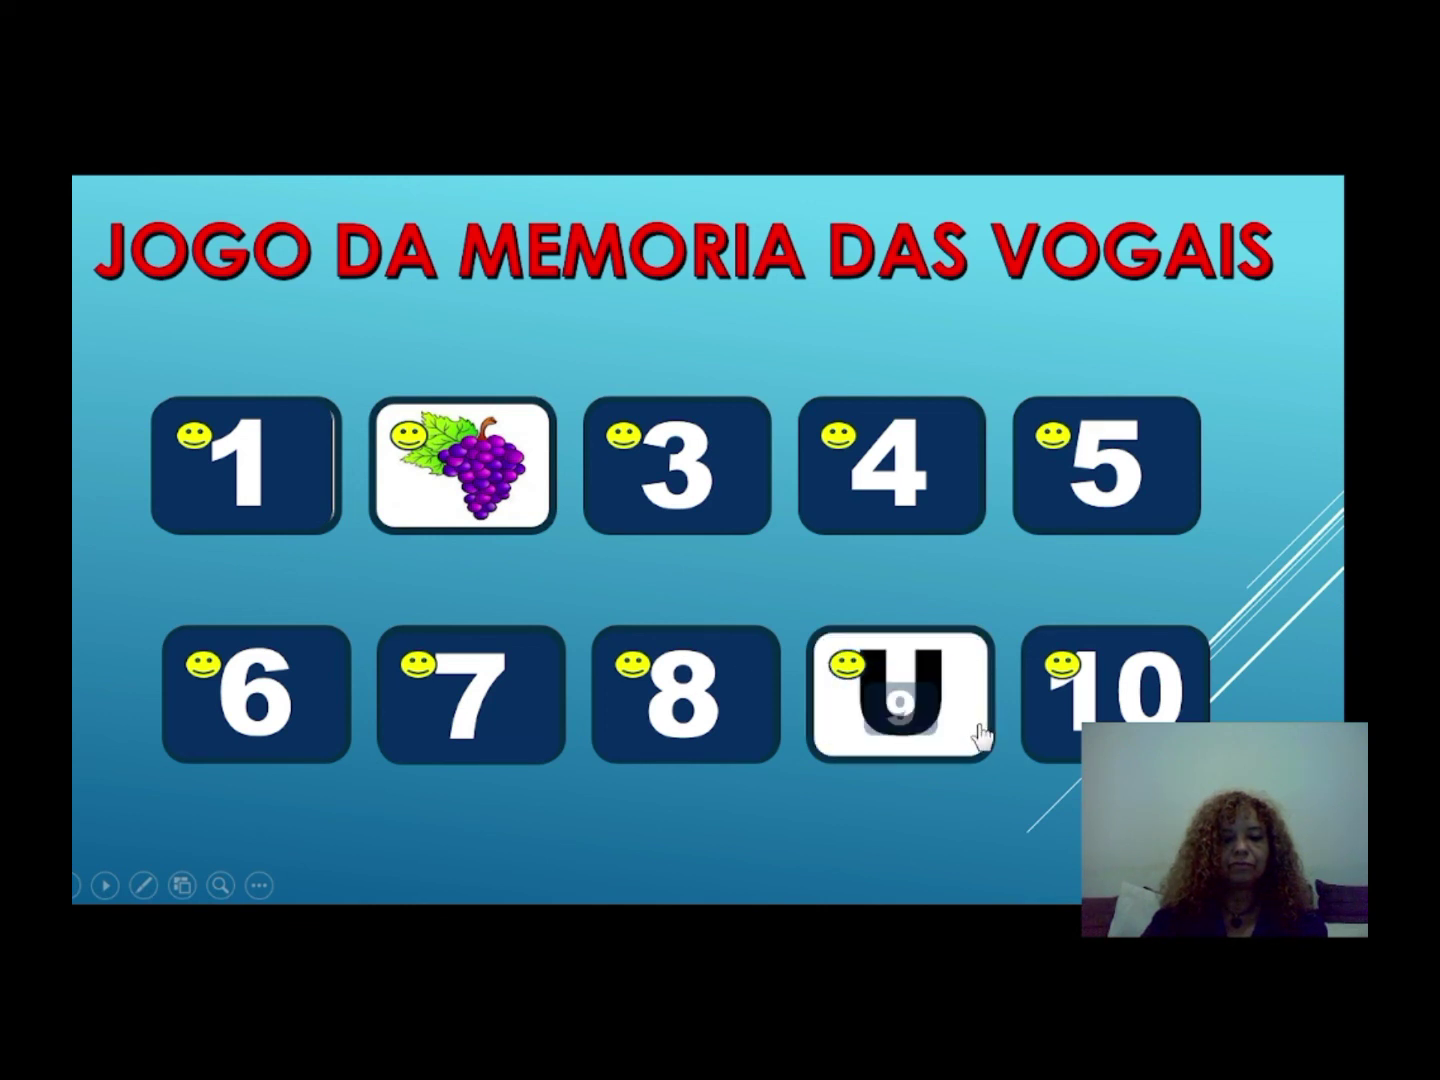
{"action": "left_click", "coordinate": [818, 651]}
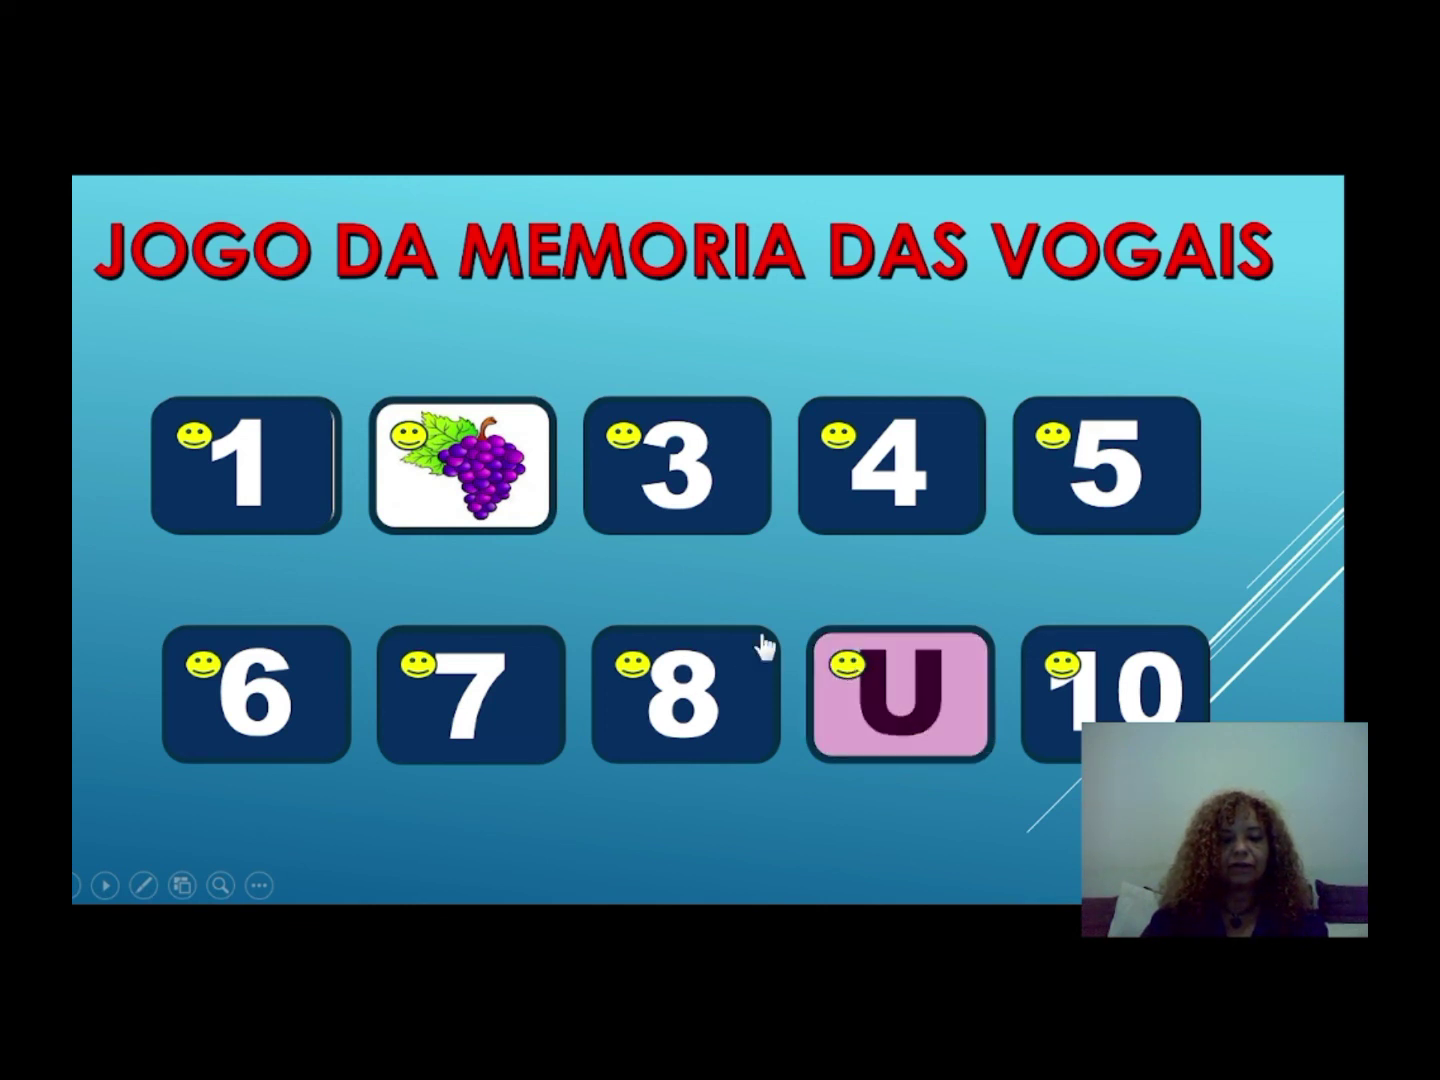
{"action": "left_click", "coordinate": [419, 440]}
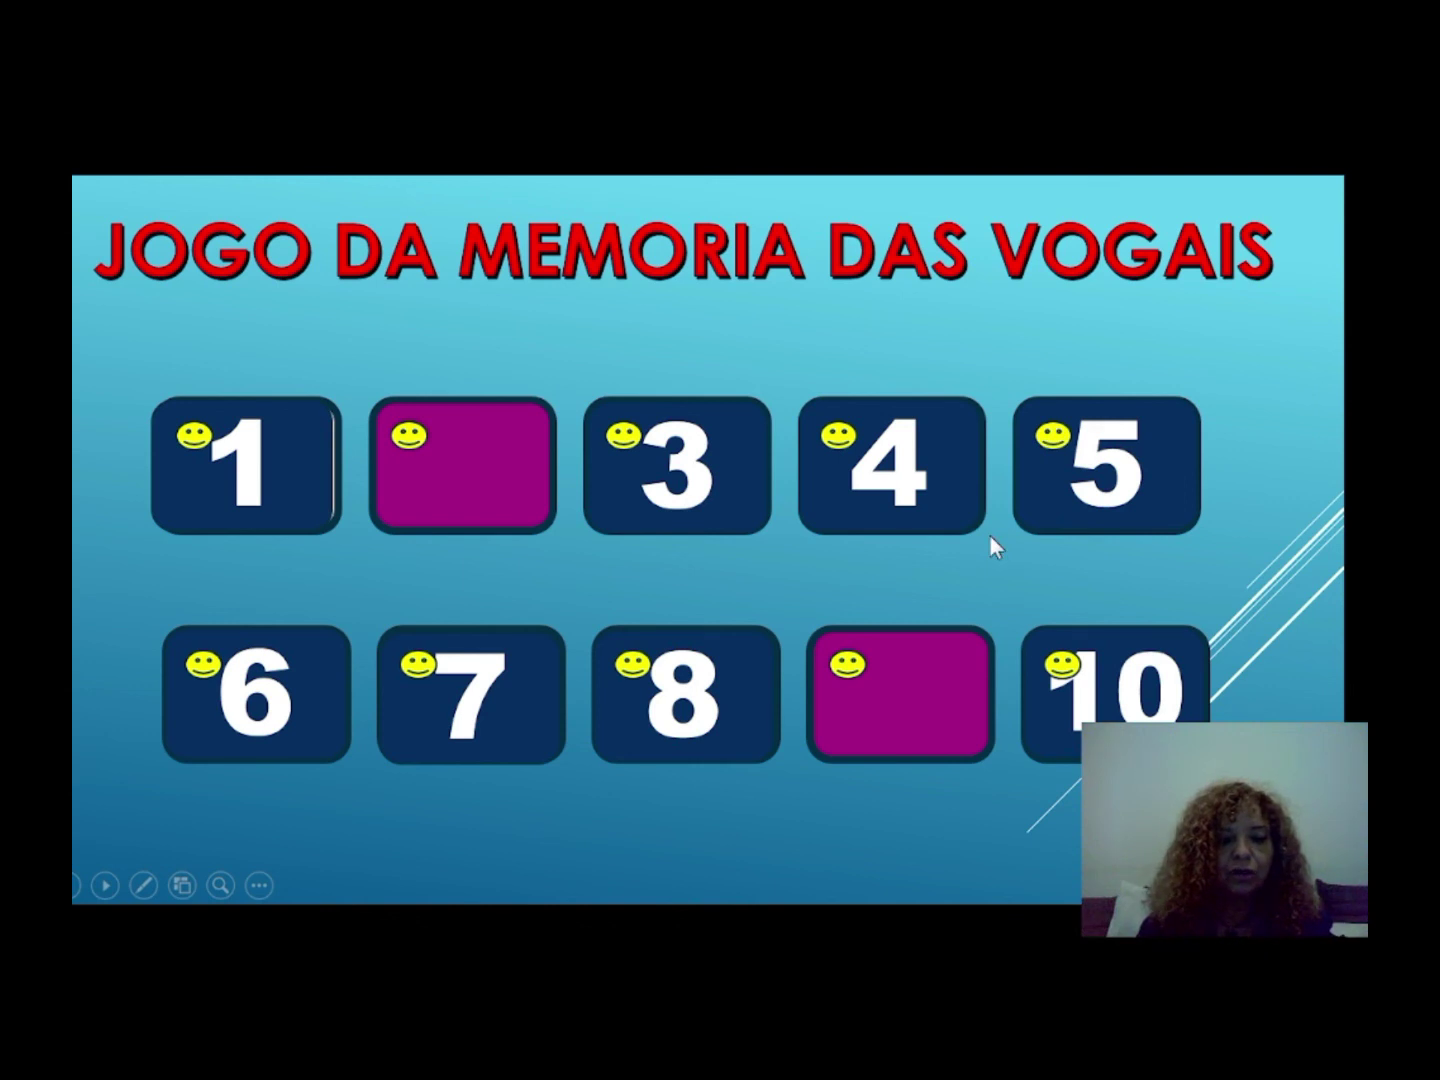
{"action": "key", "text": "Escape"}
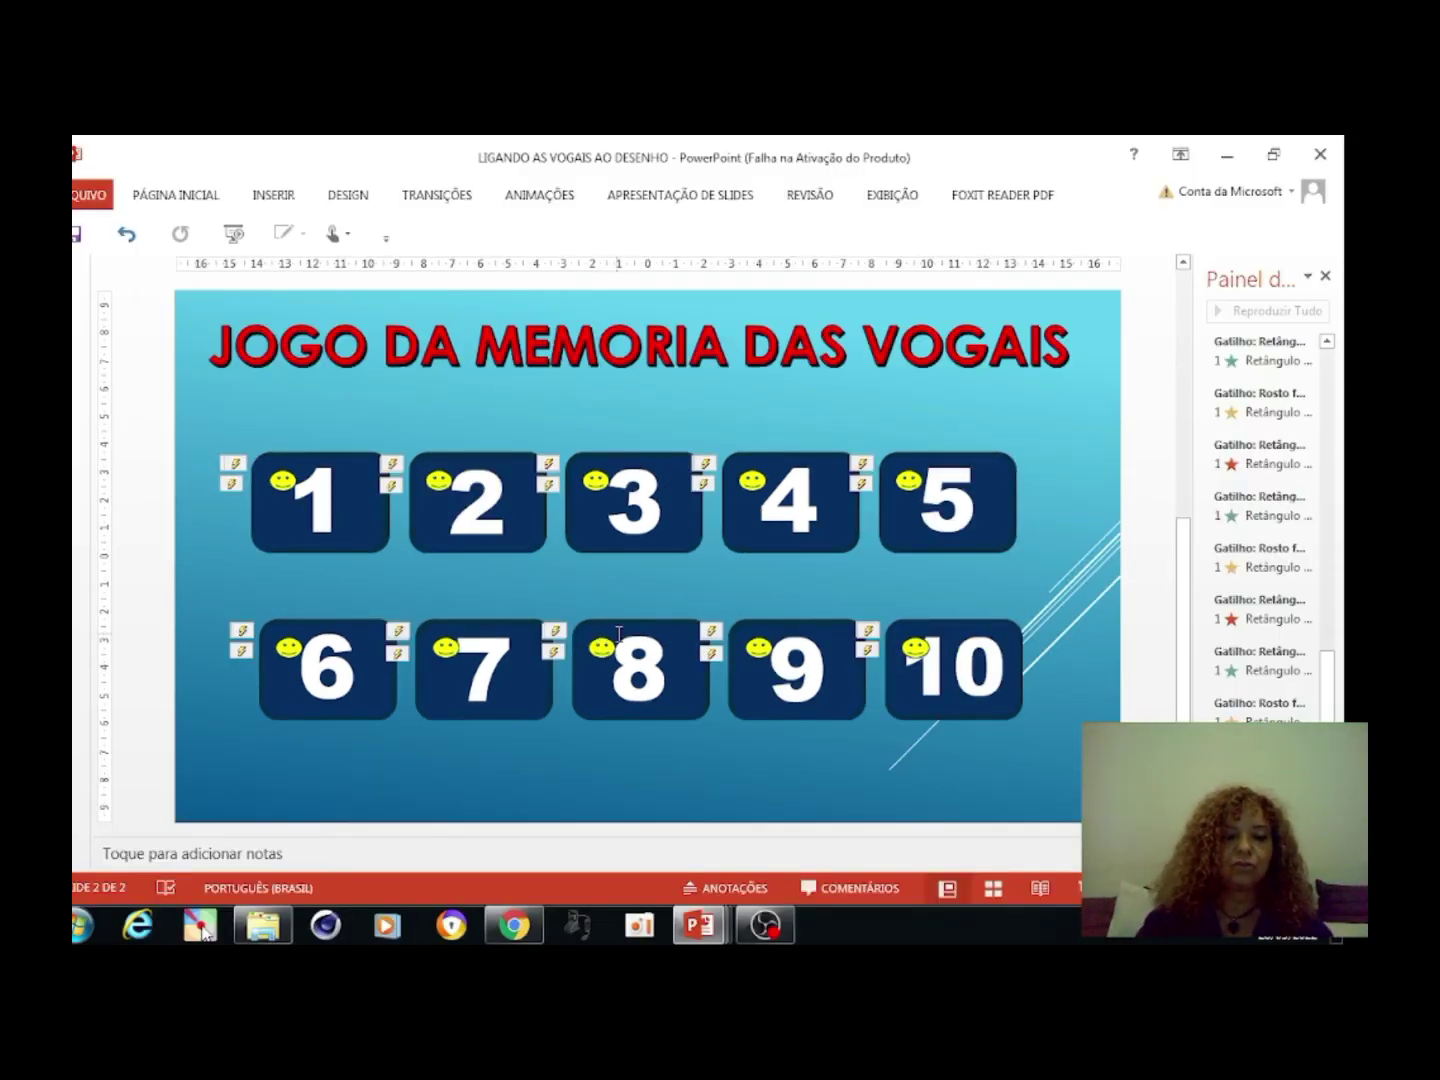
{"action": "left_click", "coordinate": [361, 530]}
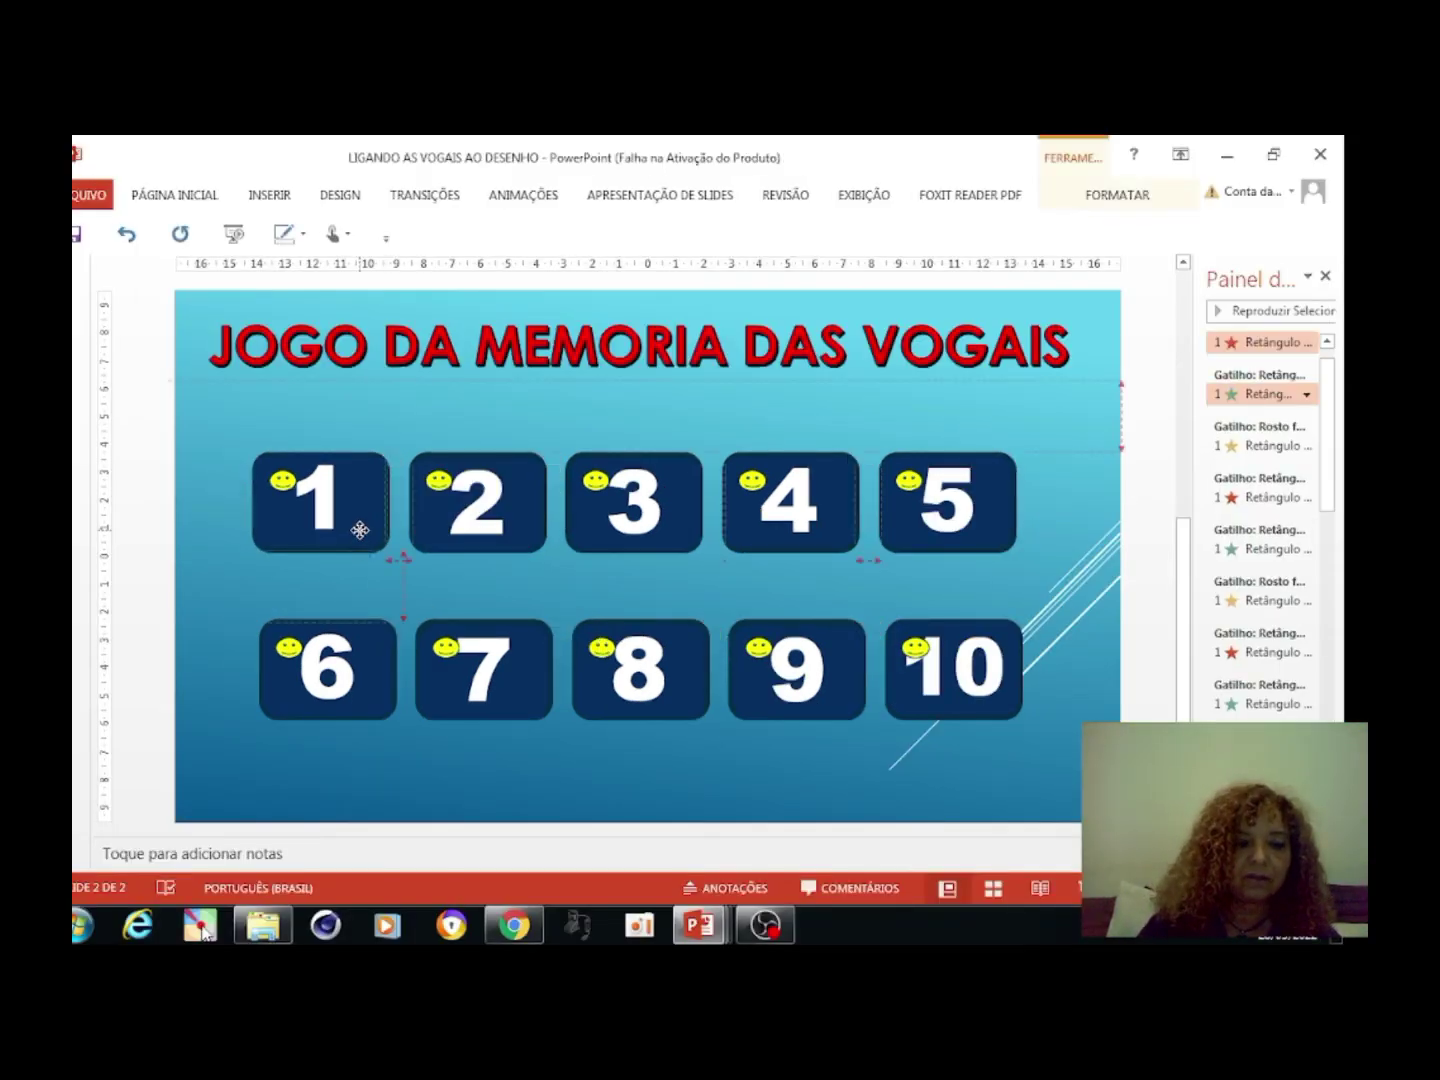
{"action": "left_click_drag", "start_coordinate": [360, 530], "coordinate": [362, 530]}
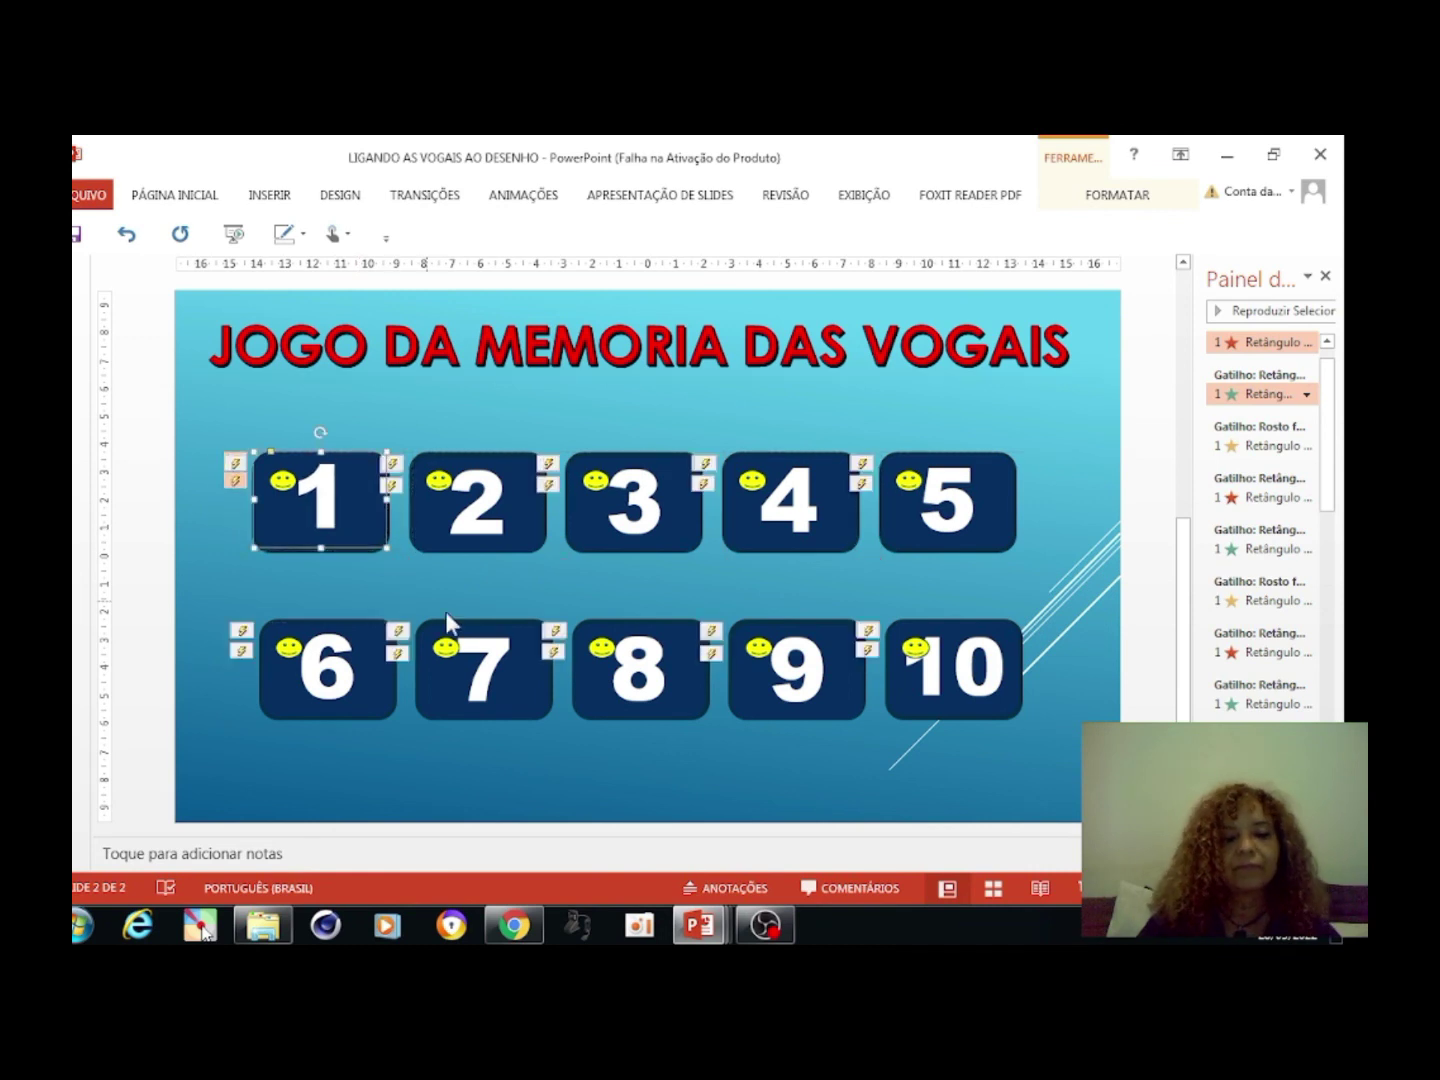
{"action": "left_click", "coordinate": [1052, 439]}
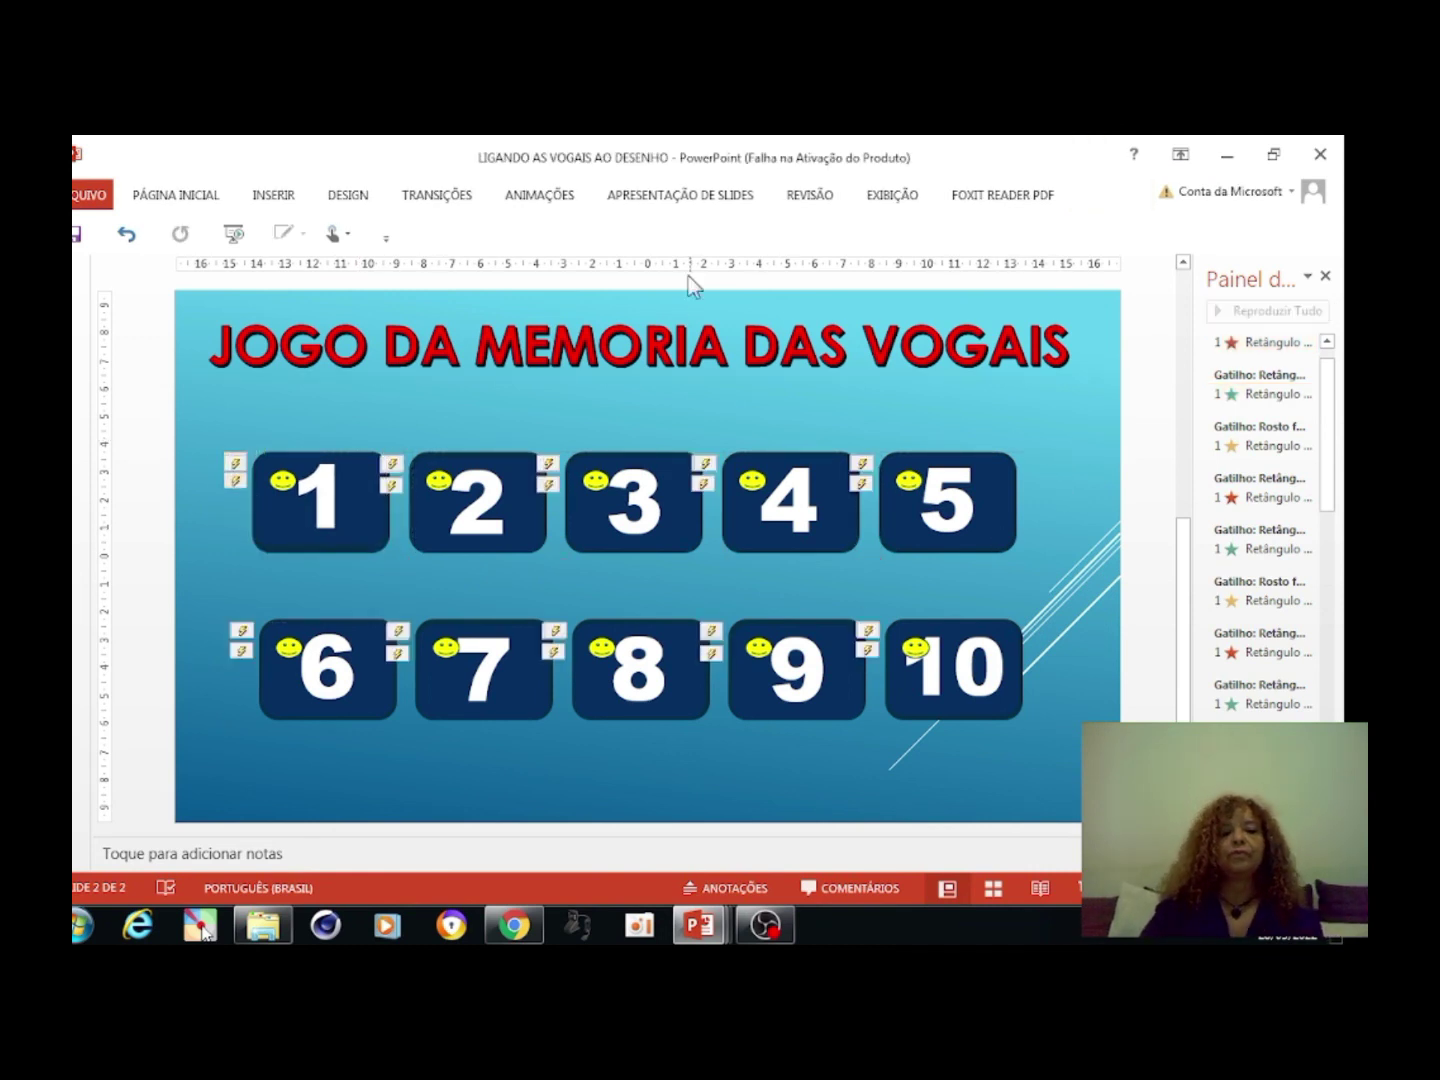
{"action": "left_click", "coordinate": [651, 195]}
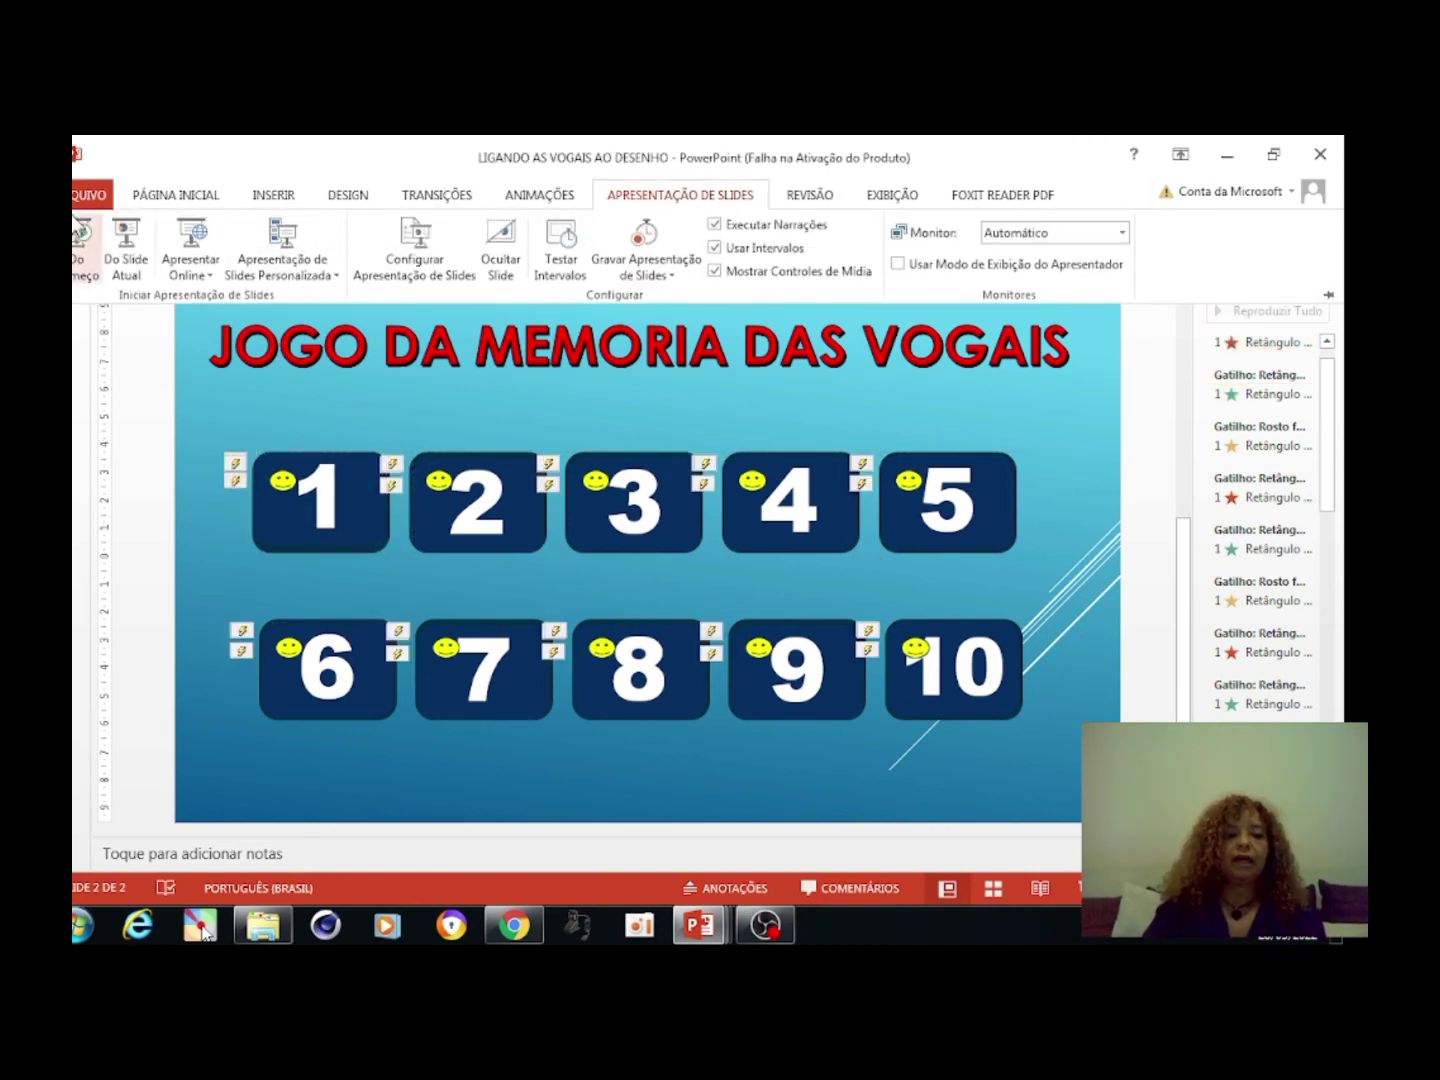
{"action": "left_click", "coordinate": [85, 239]}
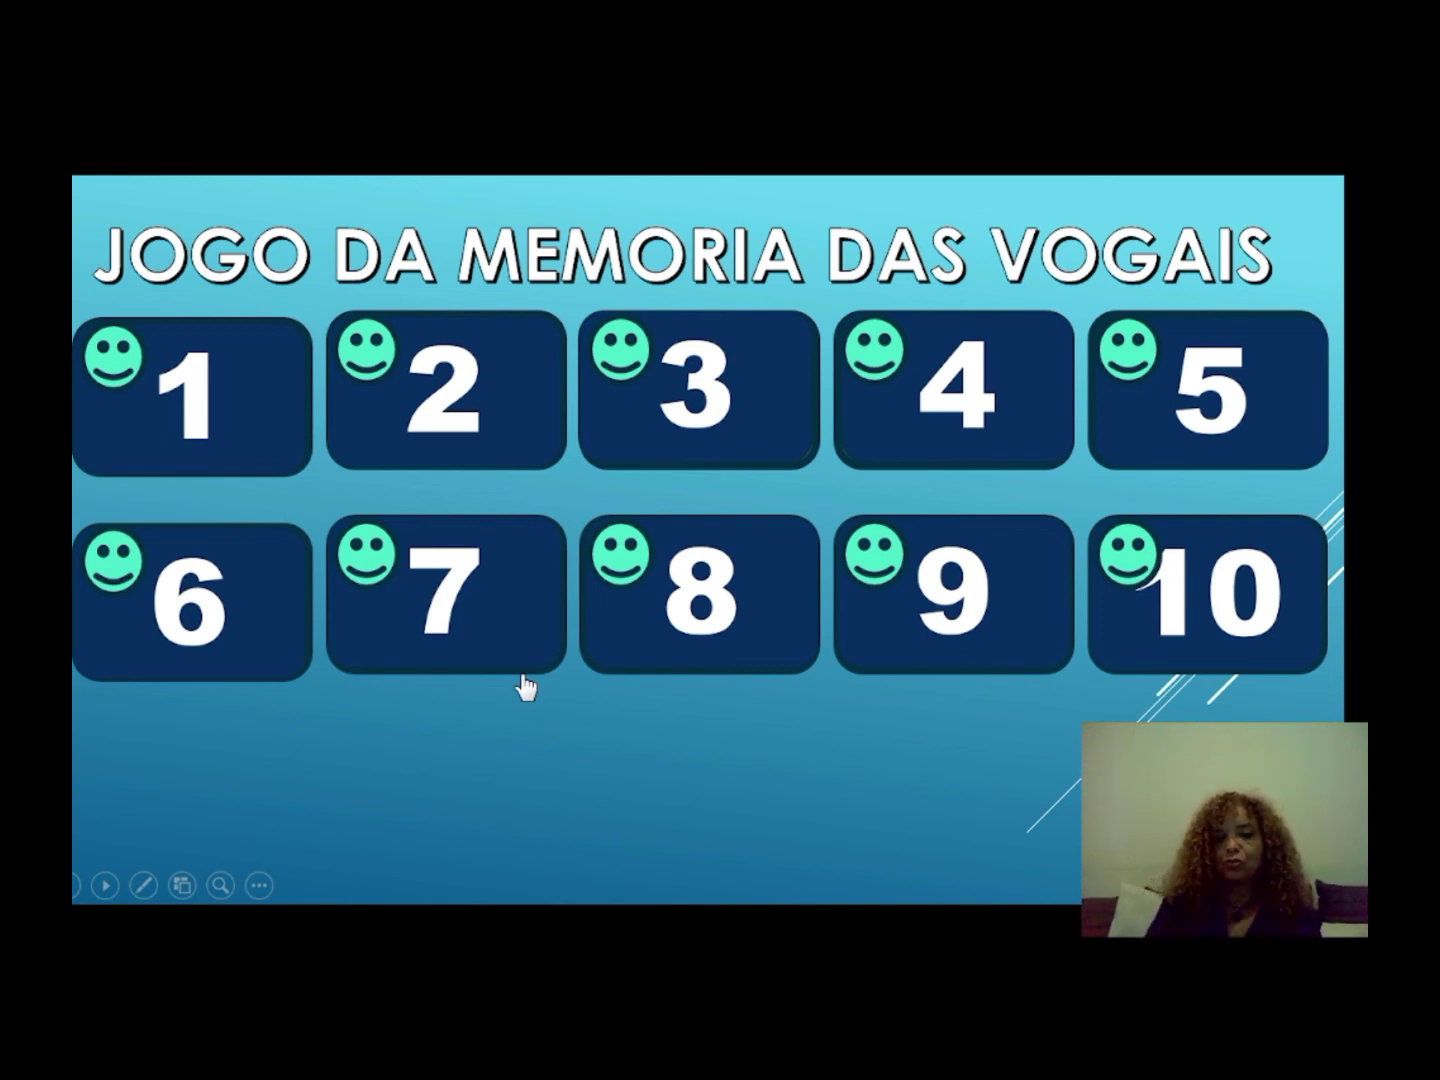
Exit the slideshow and switch to the OBS recording window
{"action": "key", "text": "Escape"}
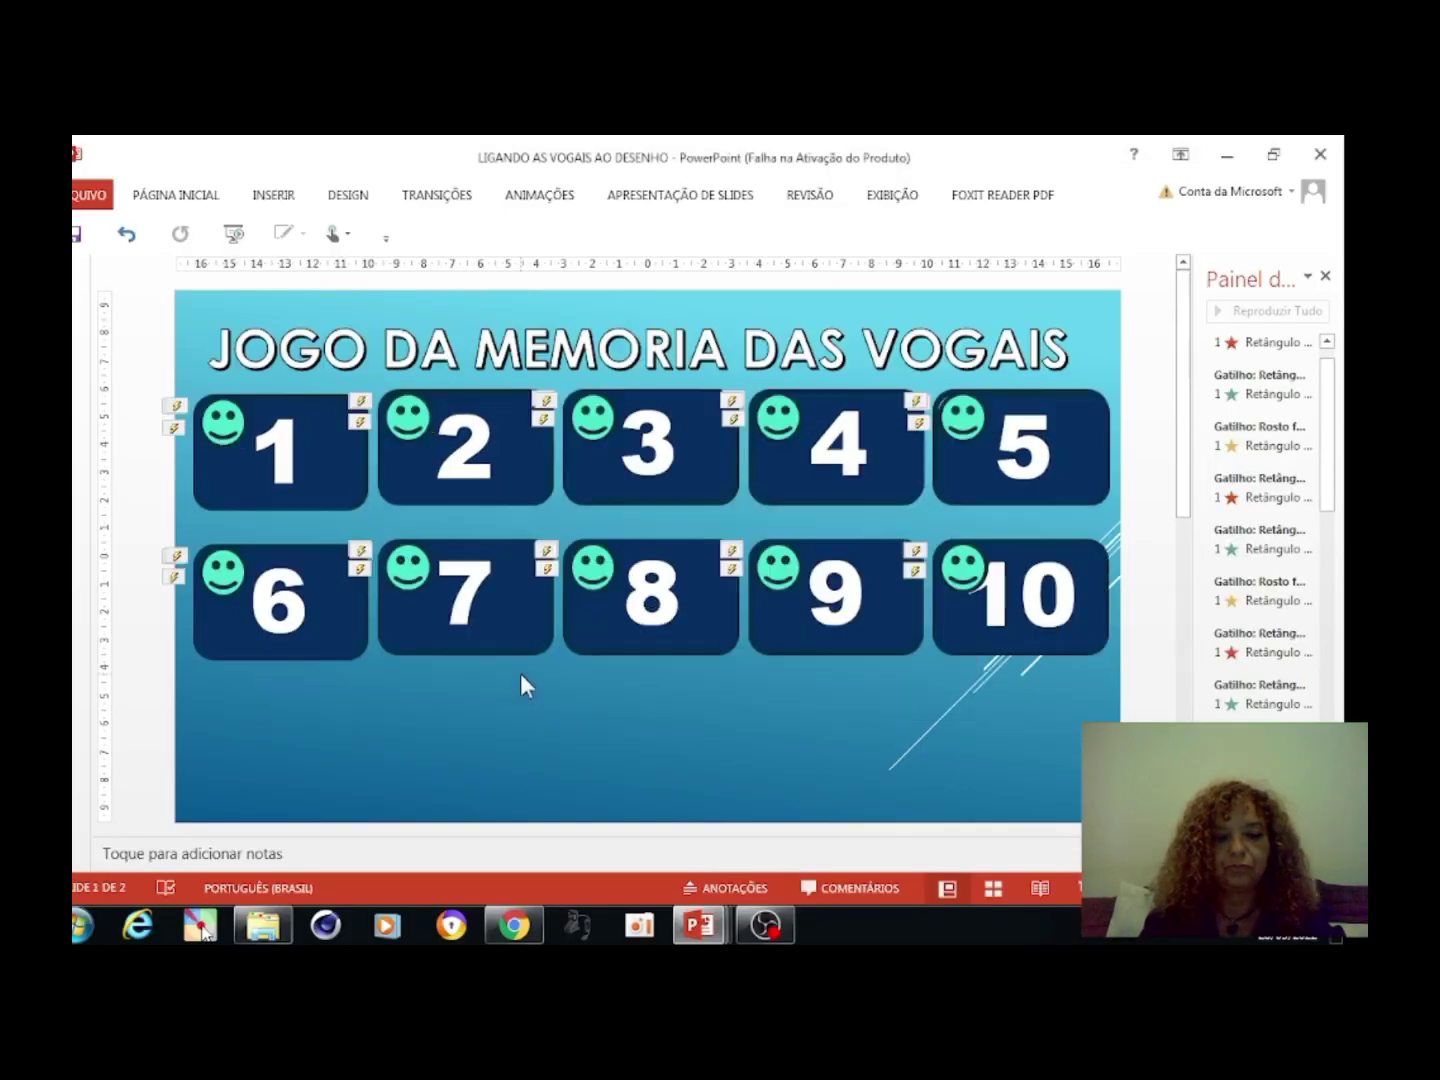
{"action": "left_click", "coordinate": [761, 930]}
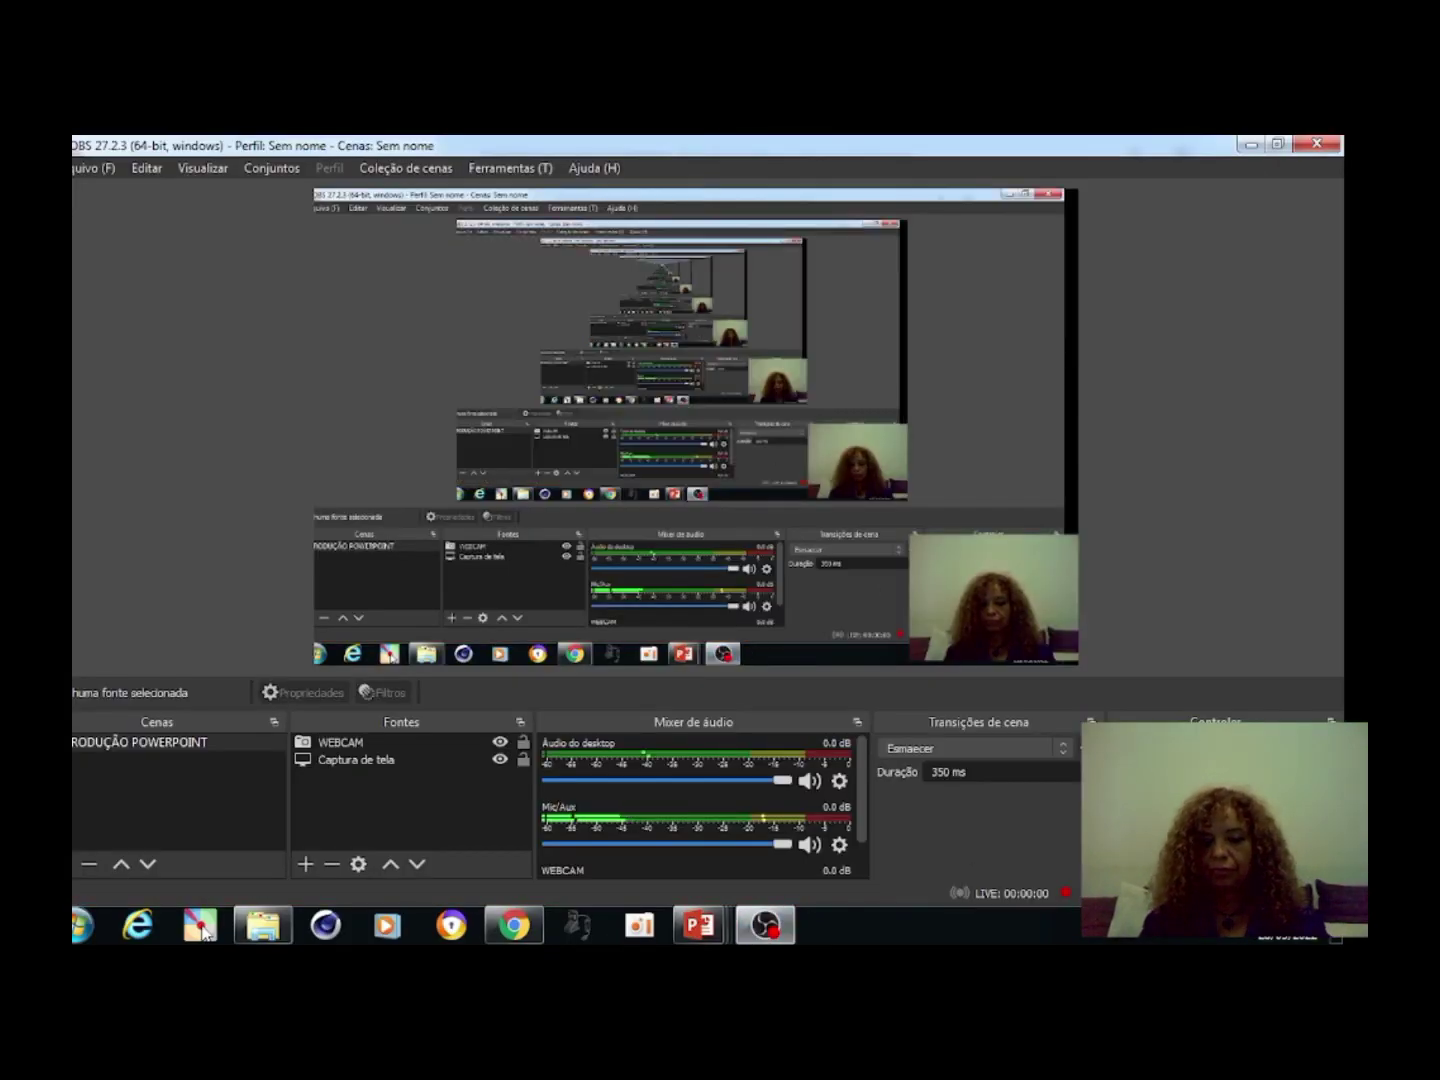